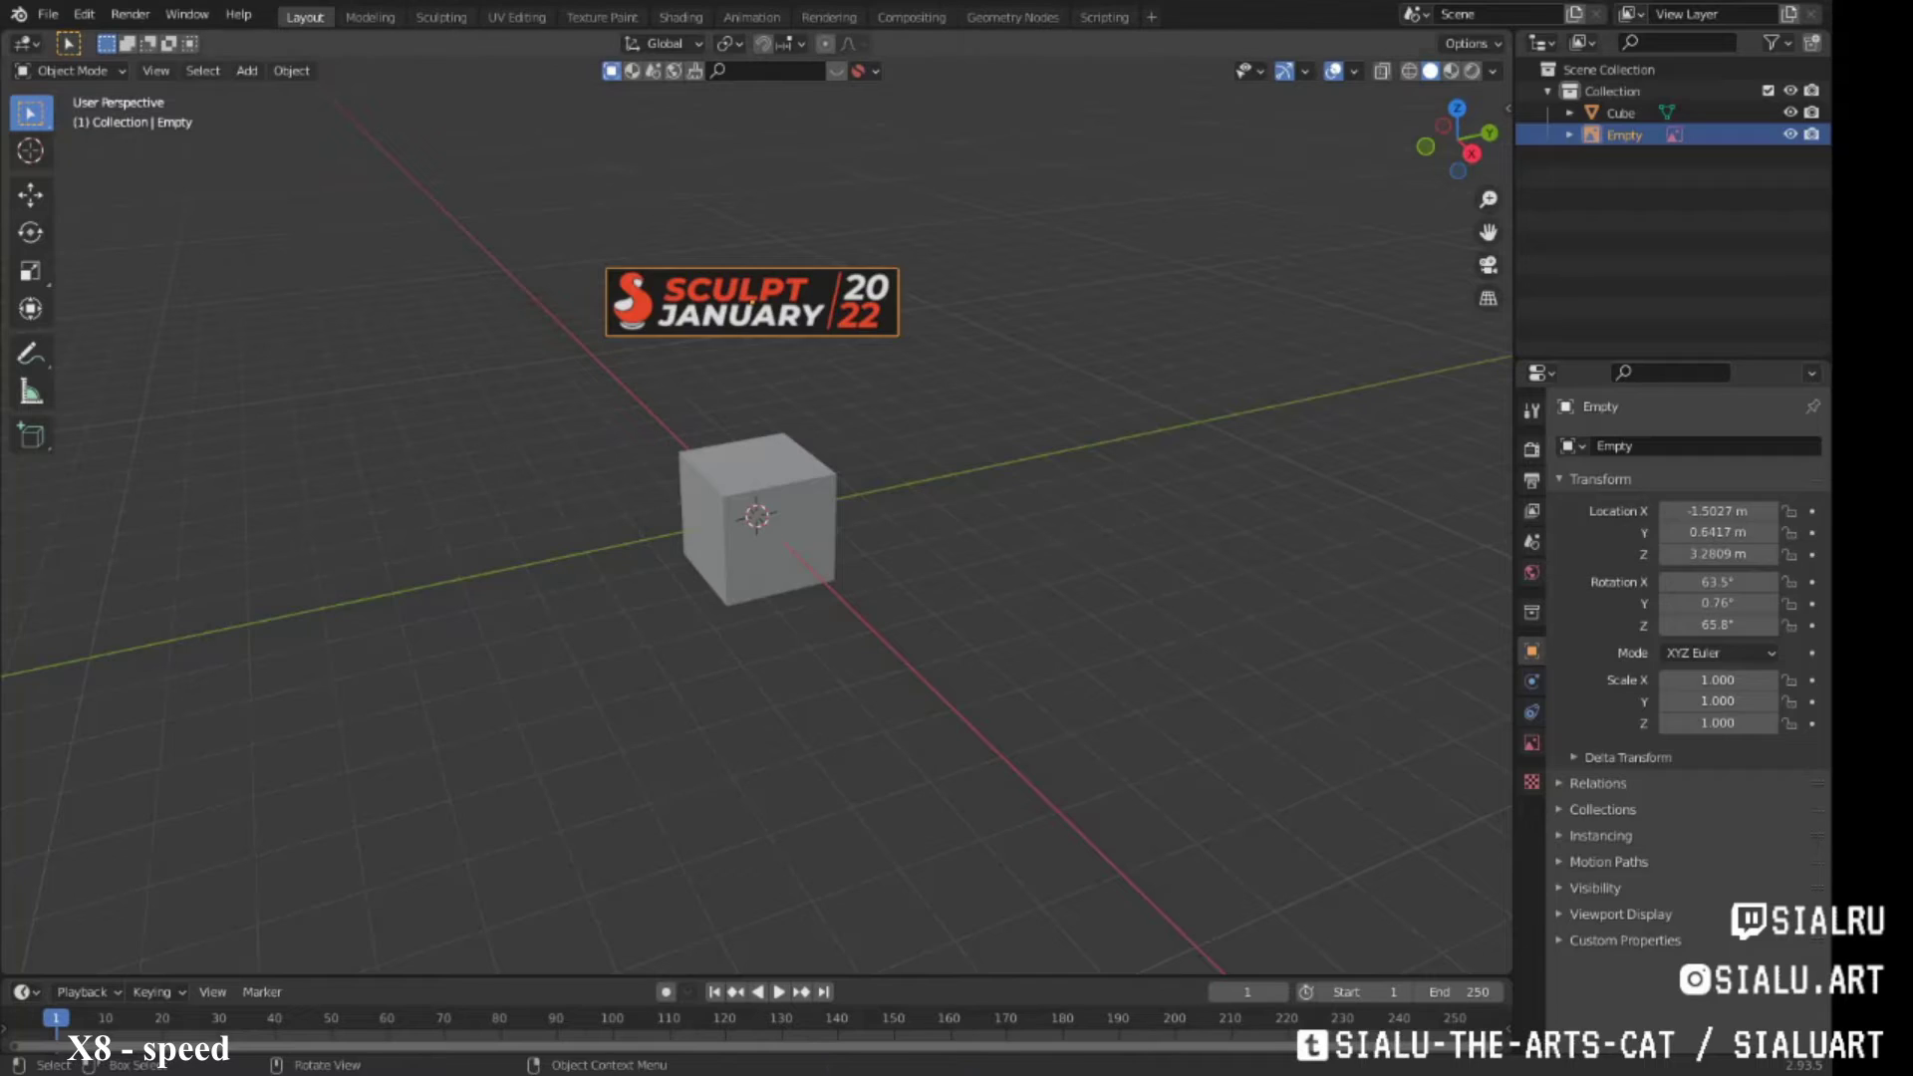
# Raise the UV sphere as a head and extrude a single-vertex mesh upward from the origin
pyautogui.press('z')
pyautogui.click(794, 735)
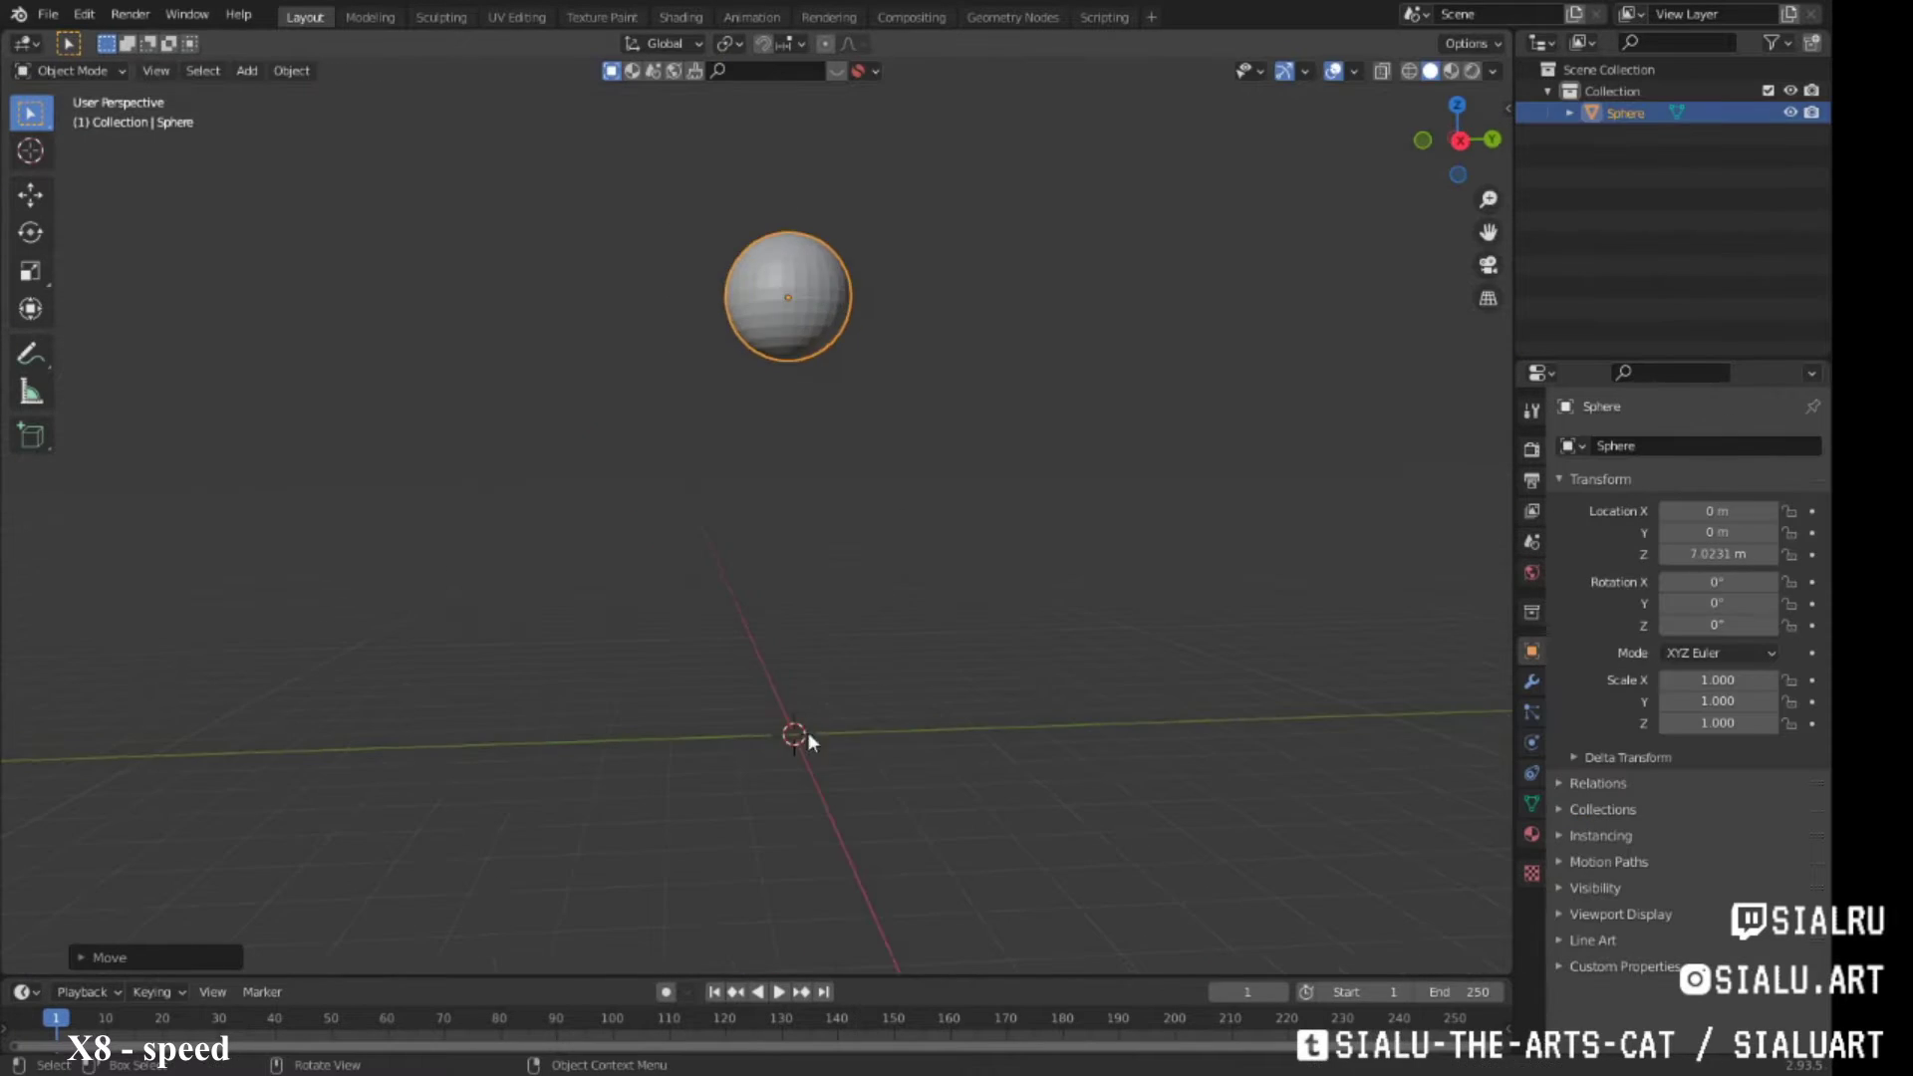
pyautogui.hotkey('shift', 'a')
pyautogui.click(1268, 317)
pyautogui.press('e')
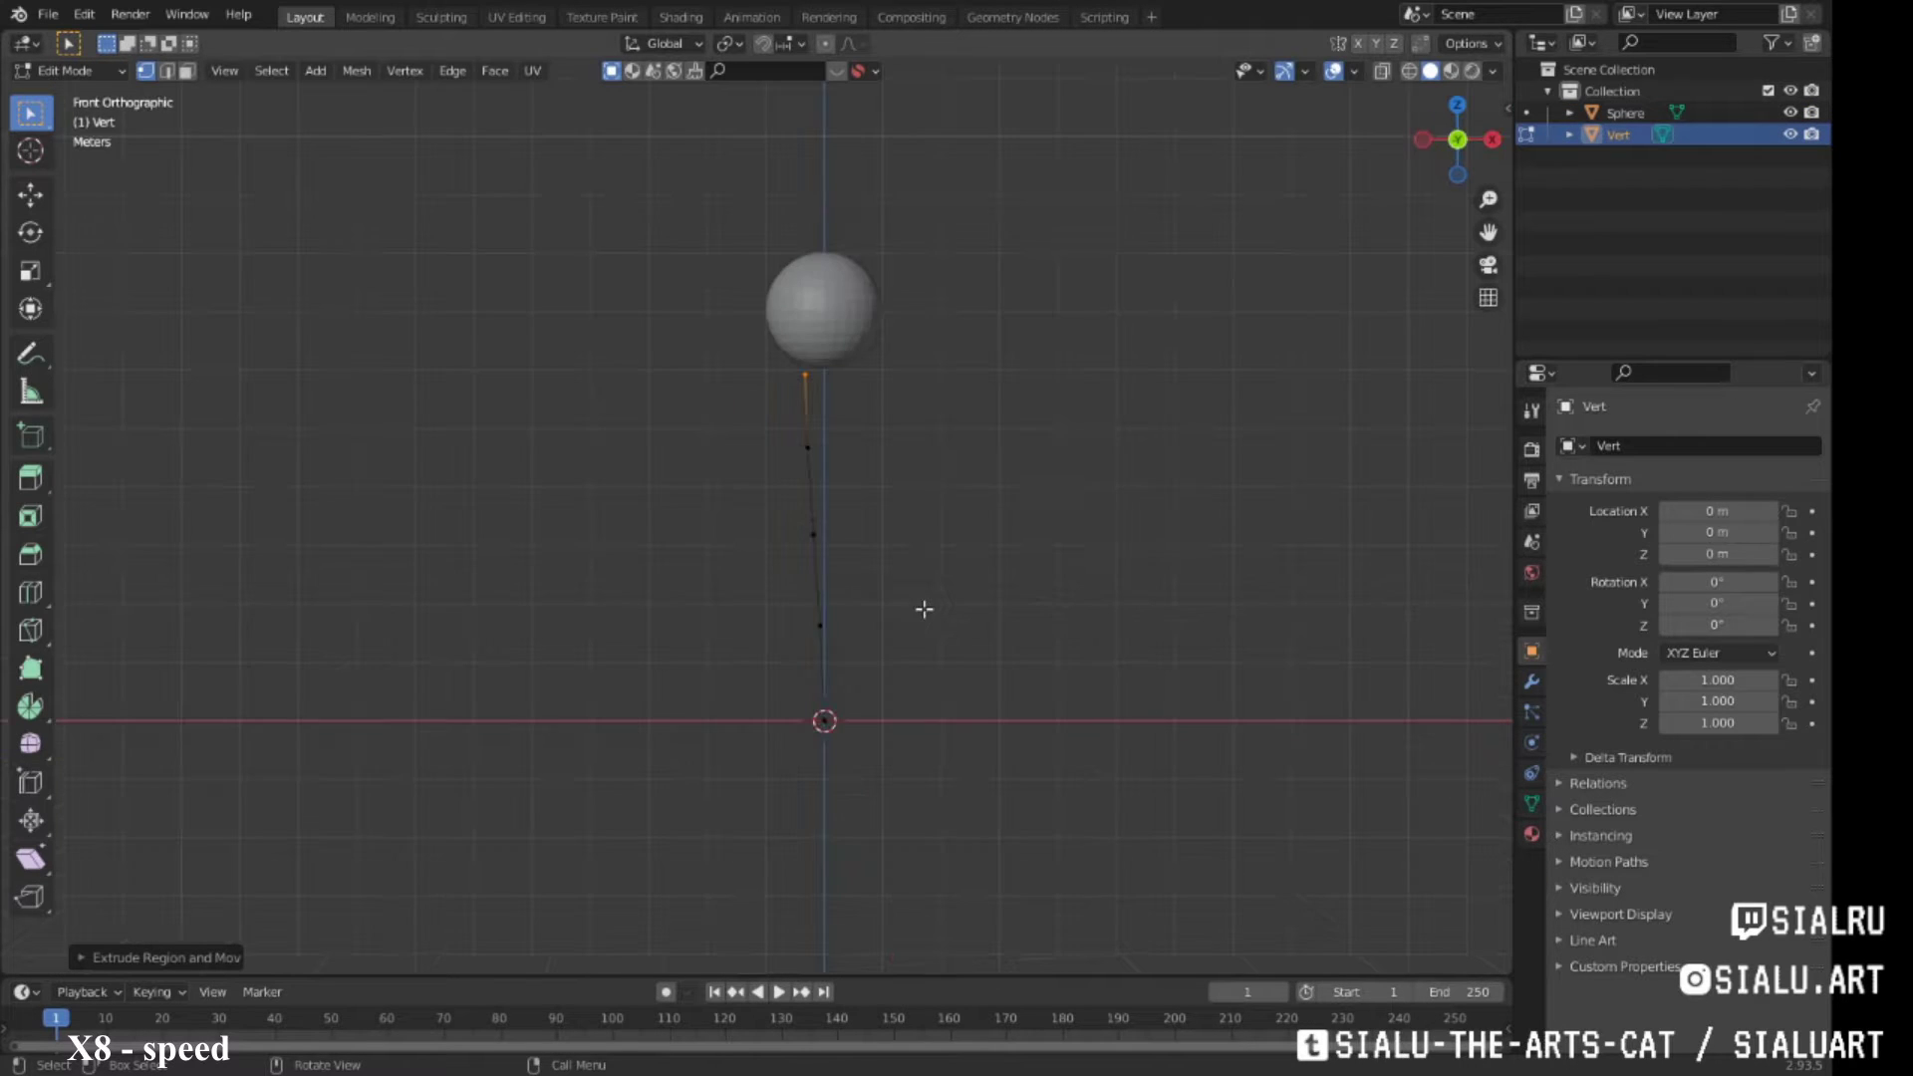
# Flatten the vertex chain on X around the 3D cursor, then rotate and reposition it
pyautogui.click(774, 92)
pyautogui.press('s')
pyautogui.press('x')
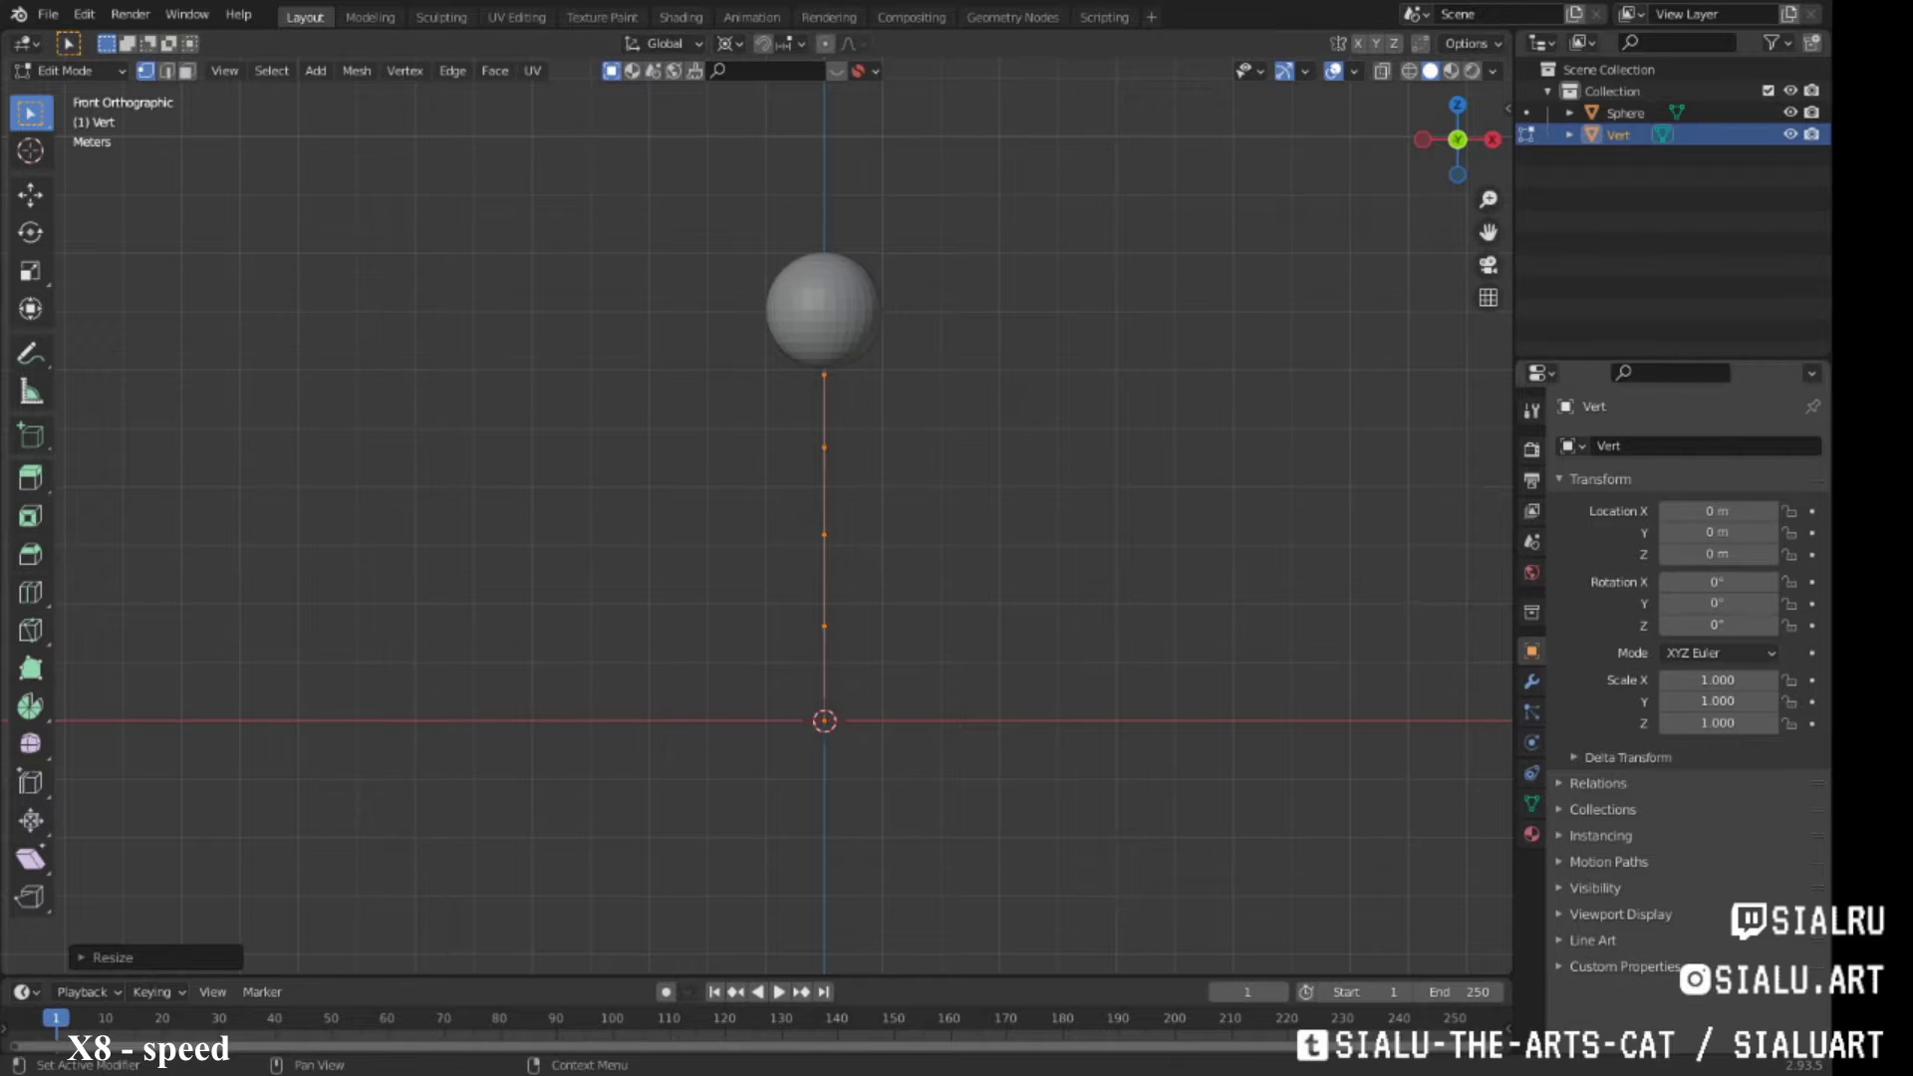
pyautogui.moveTo(897, 498); pyautogui.dragTo(956, 469, button='middle')
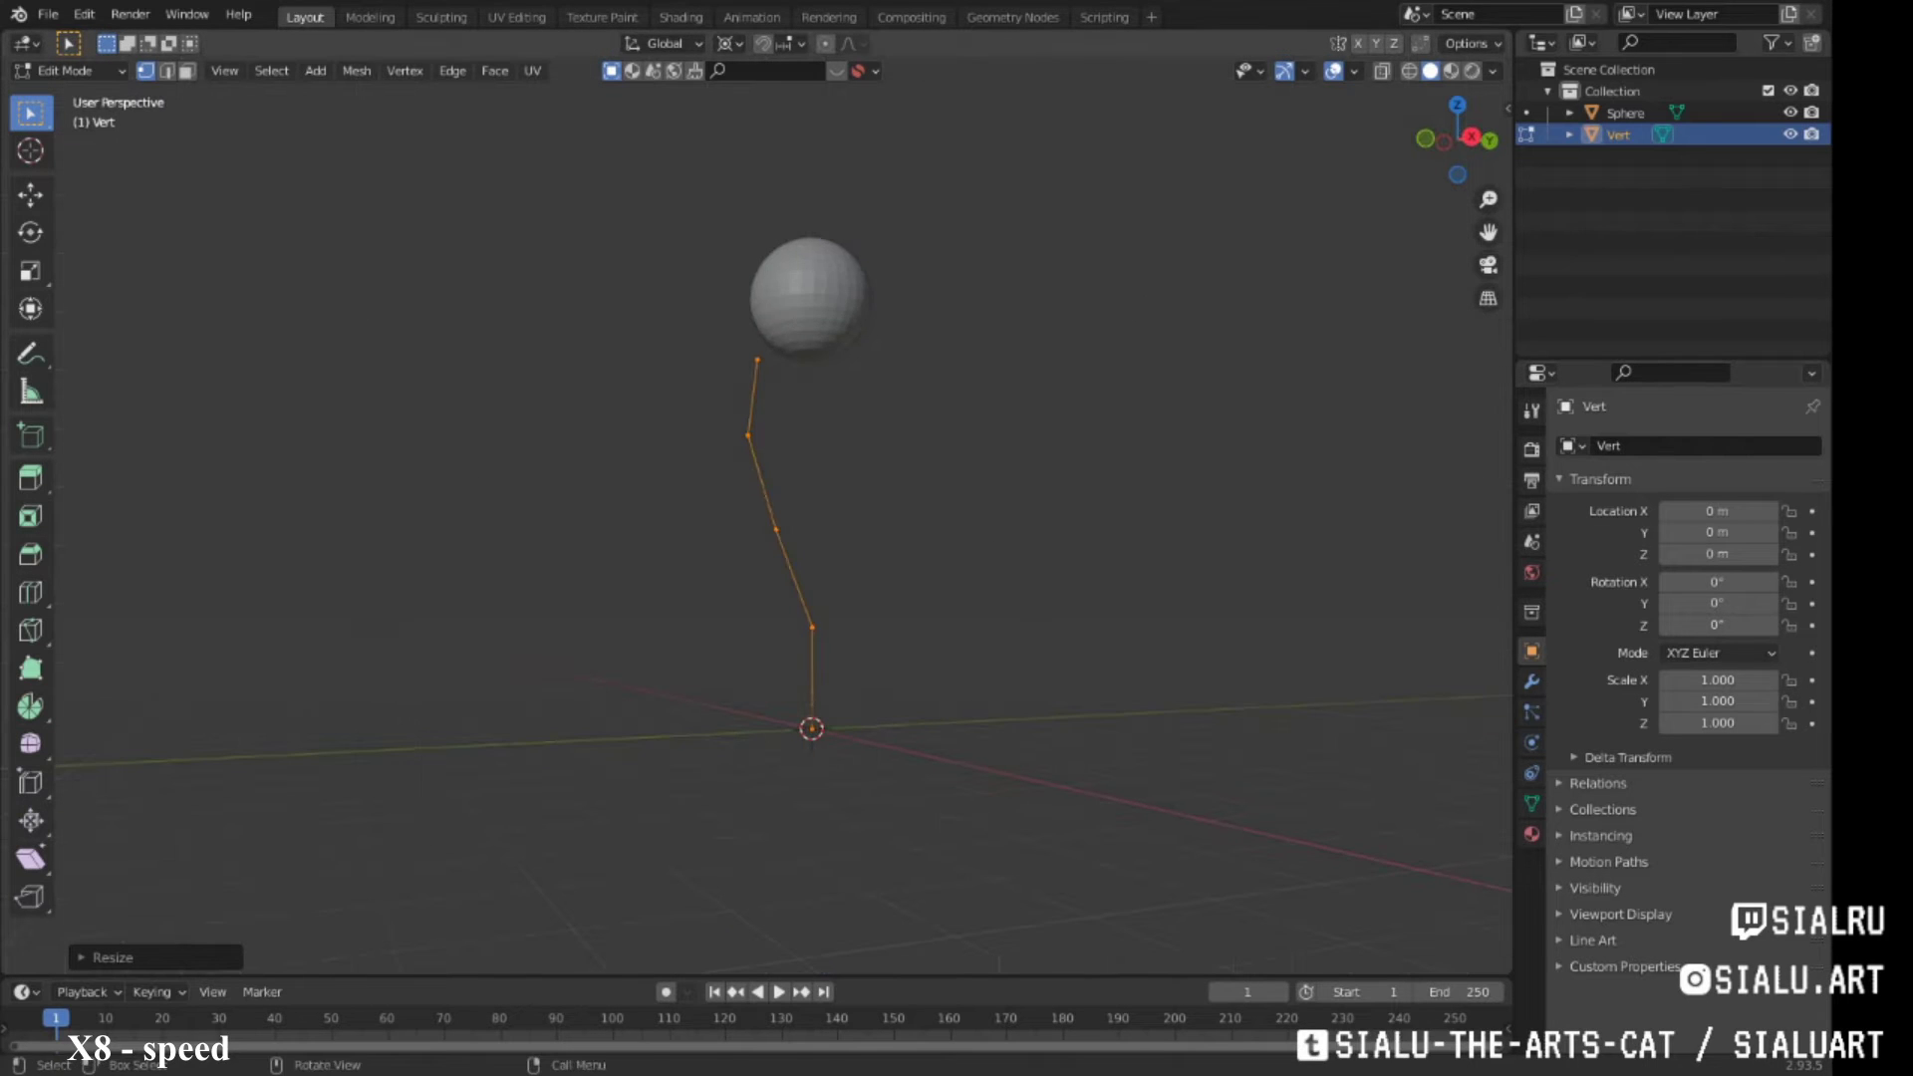
pyautogui.press('KP_3')
pyautogui.press('r')
pyautogui.press('Return')
pyautogui.press('g')
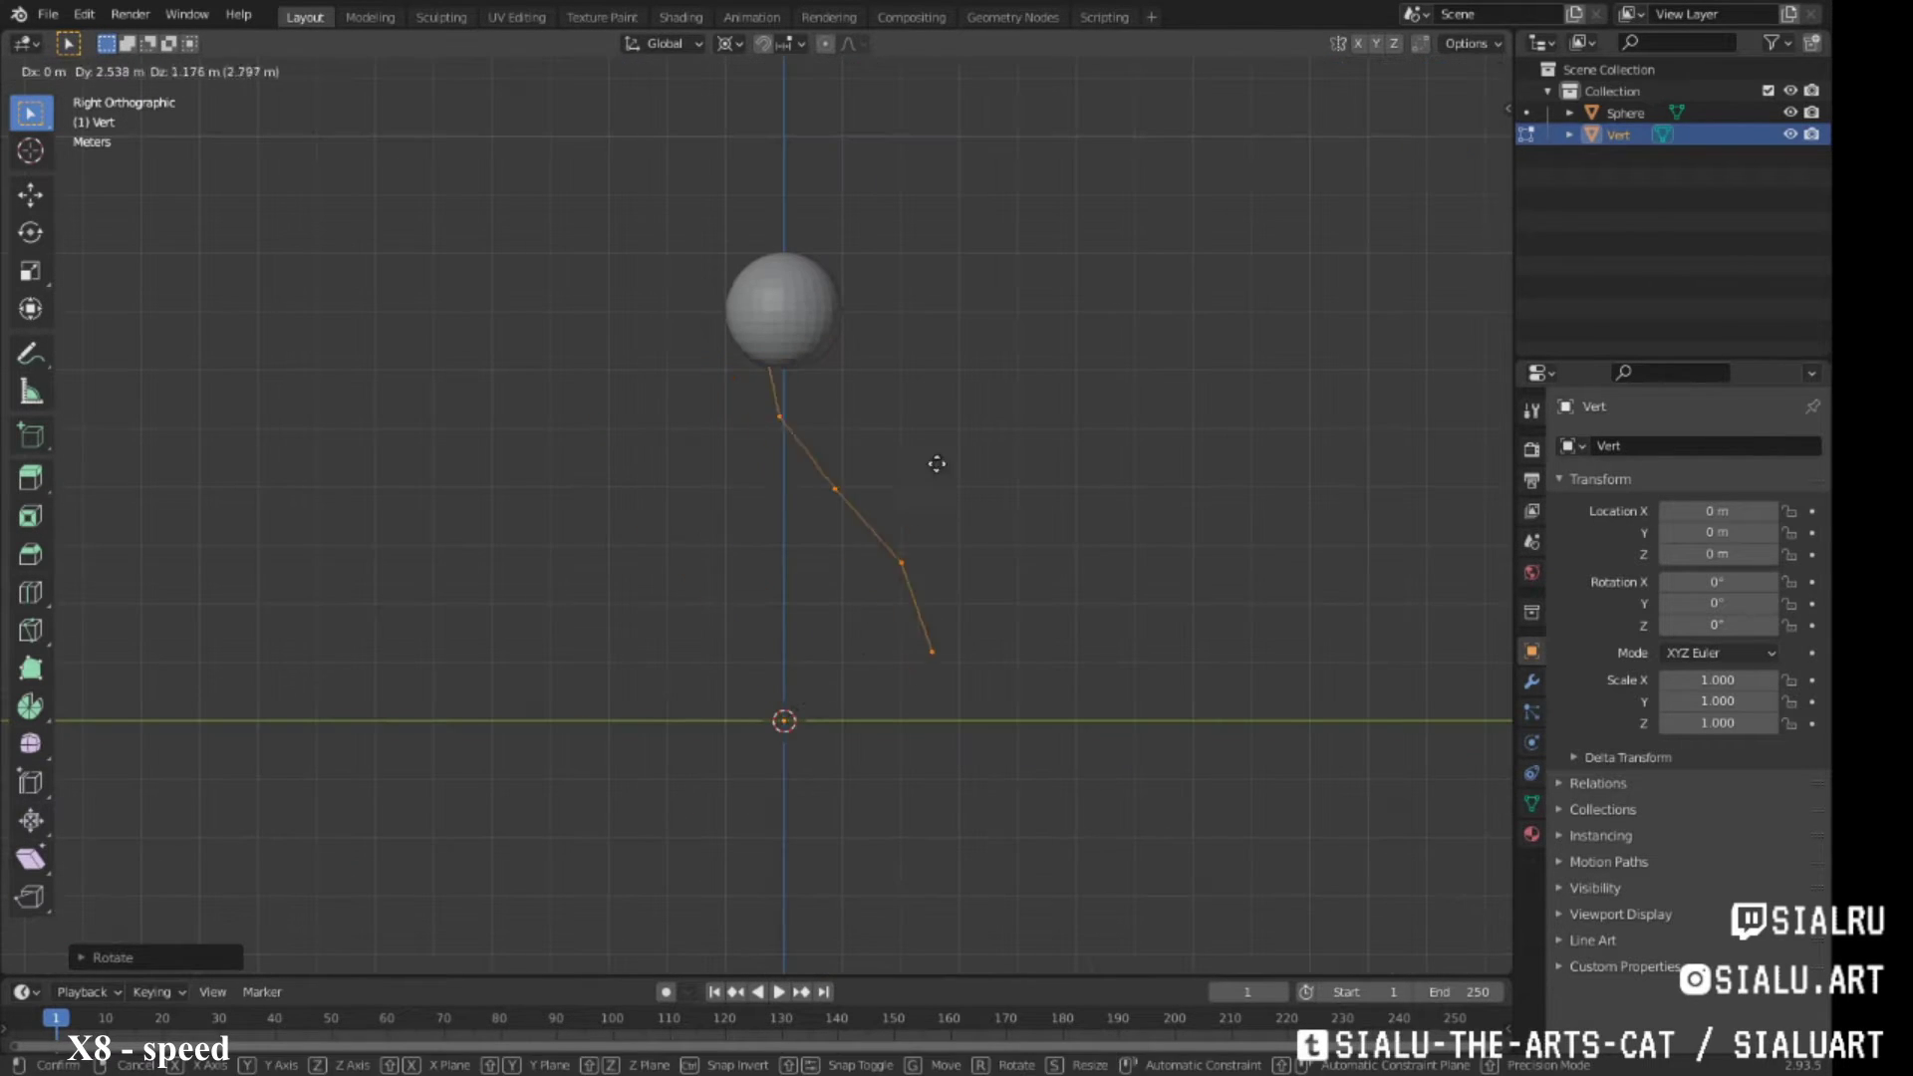
pyautogui.click(942, 475)
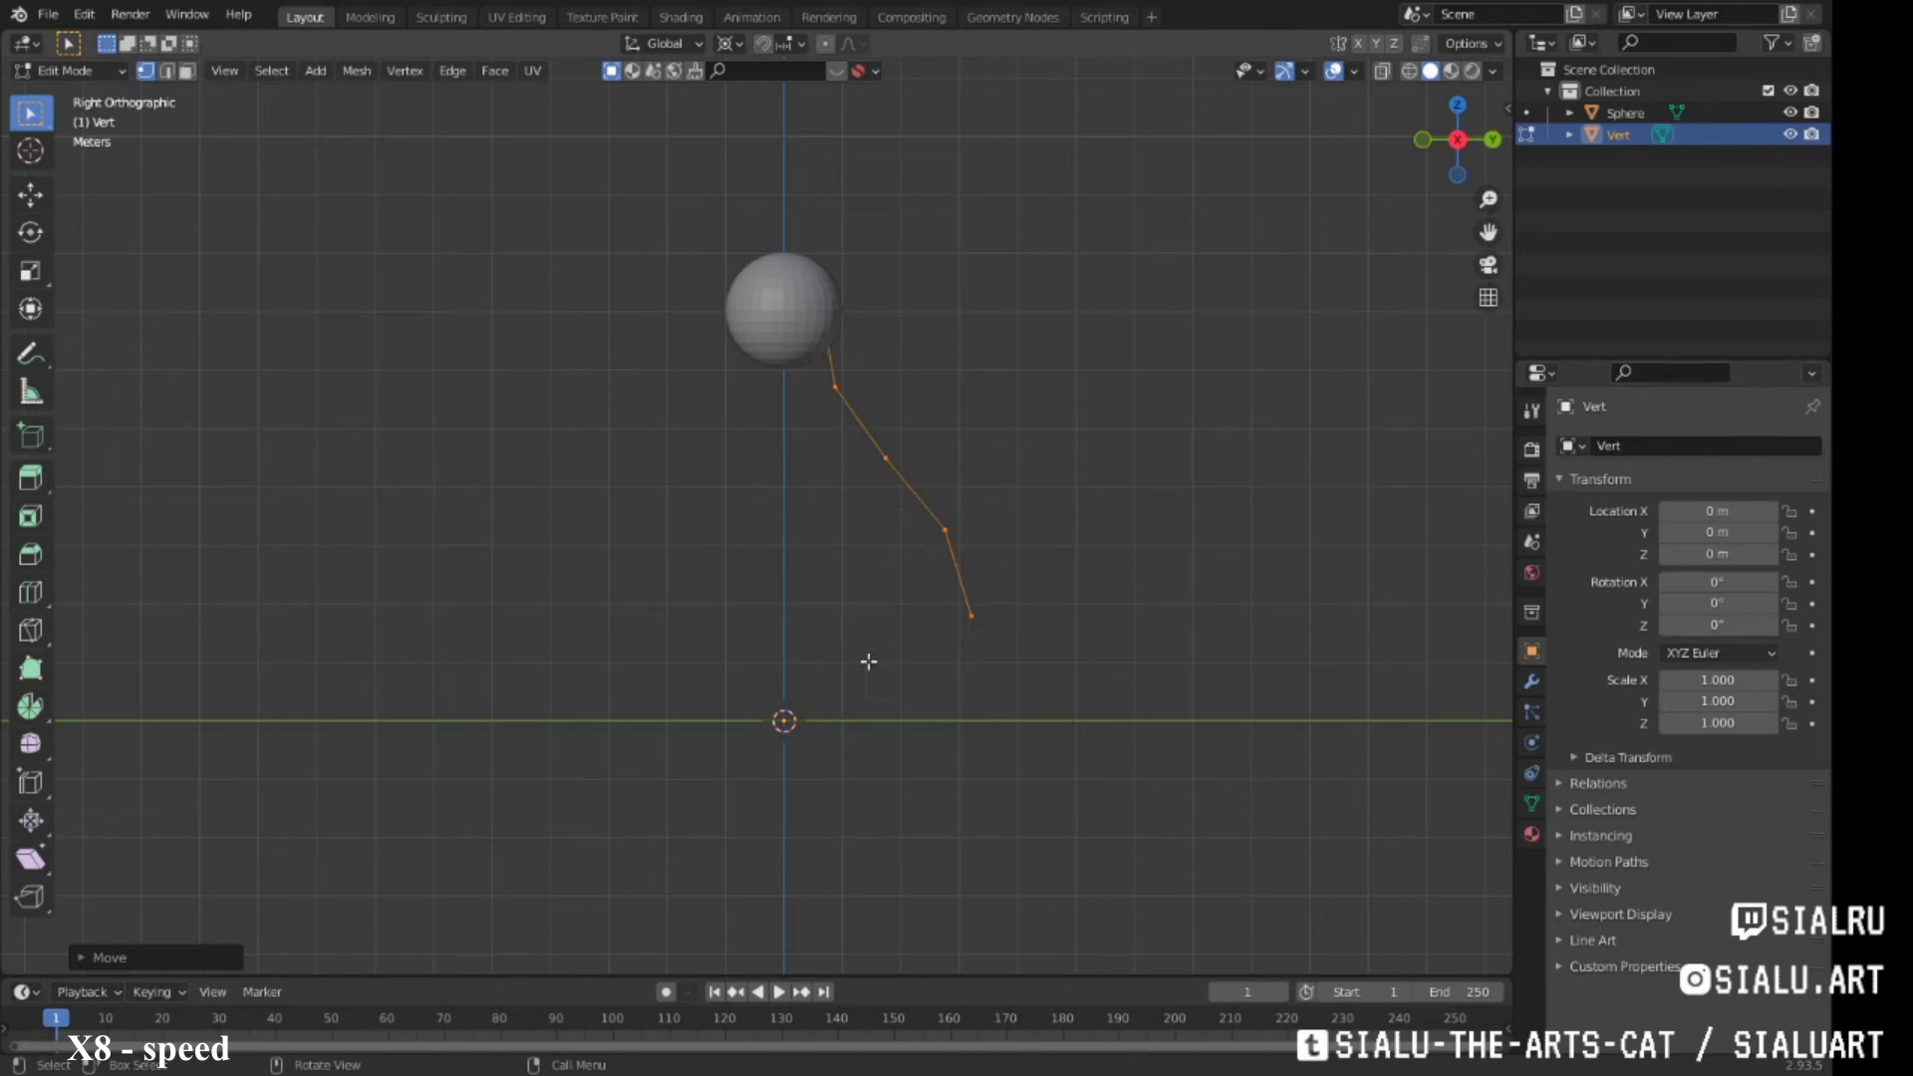
# Move the selected vertices and scale them along Z in front view
pyautogui.moveTo(991, 528); pyautogui.dragTo(910, 713, button='middle')
pyautogui.press('g')
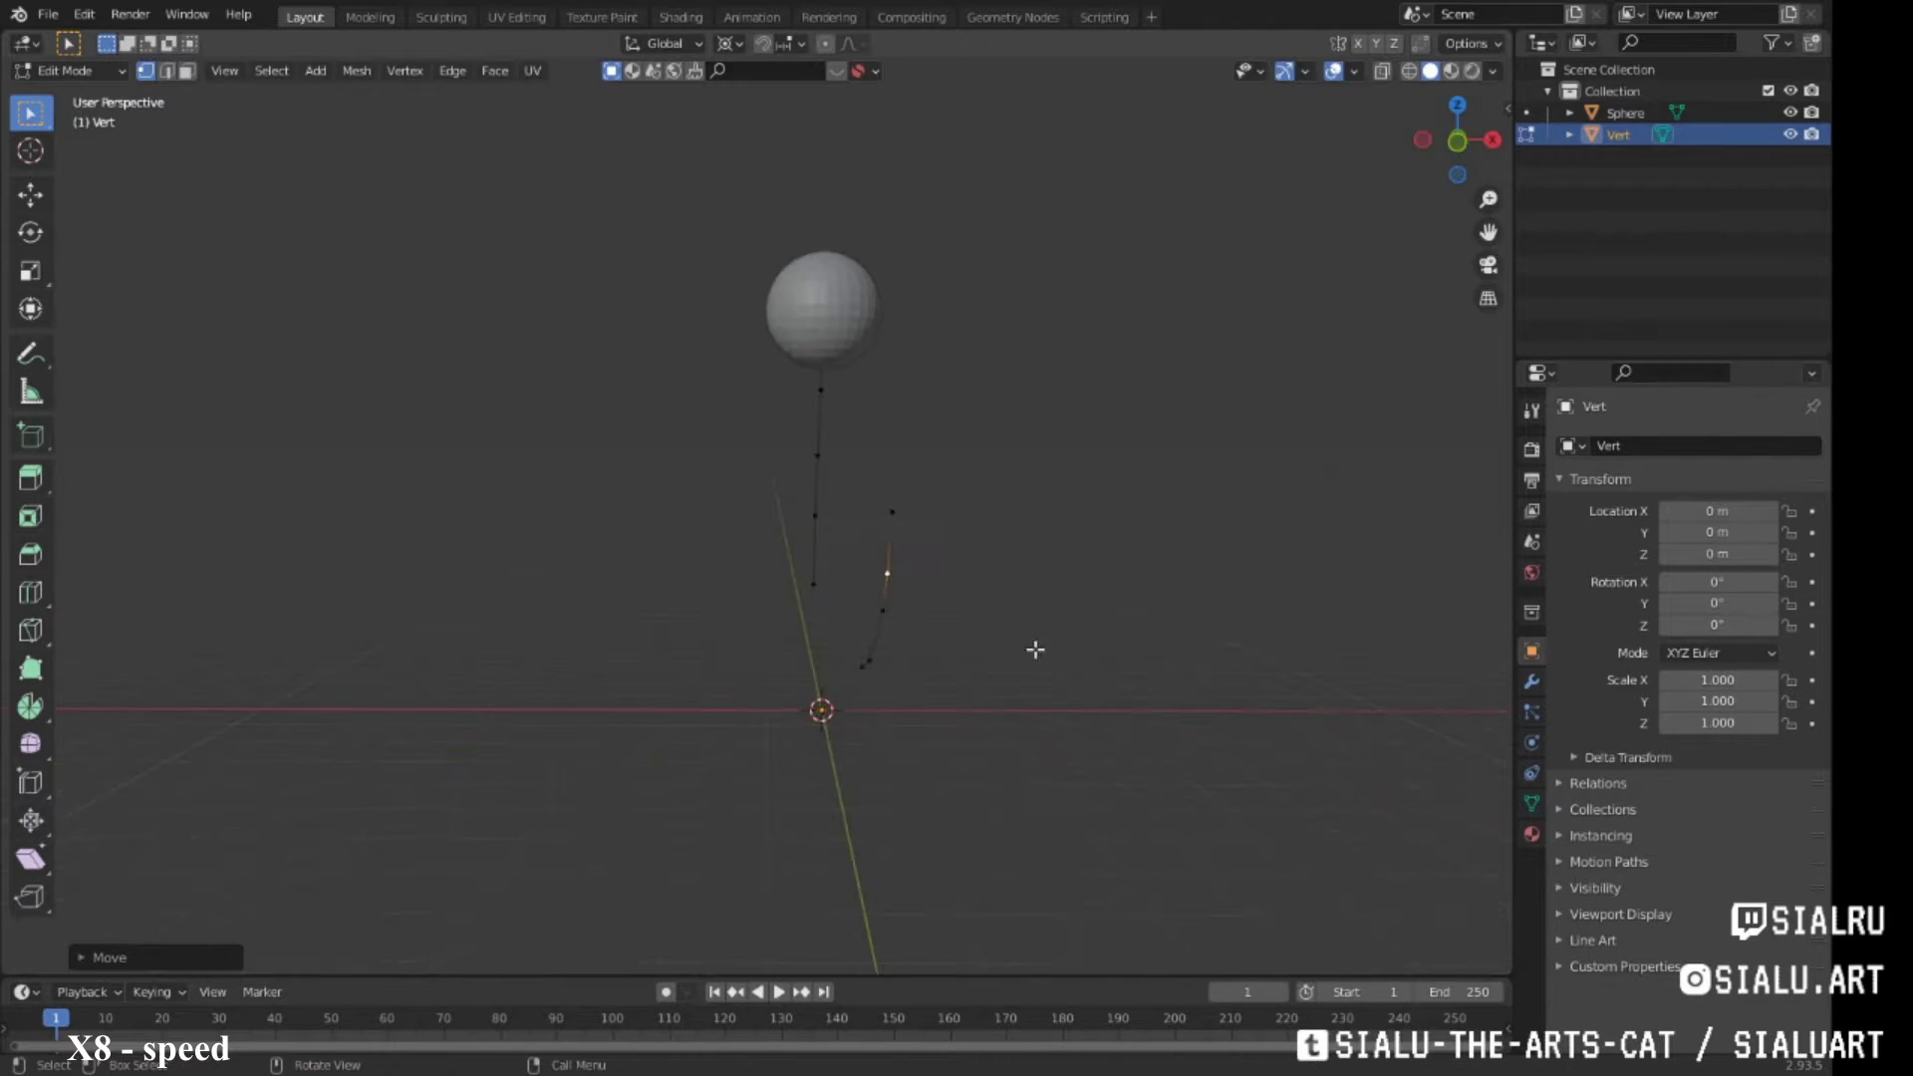
pyautogui.press('KP_1')
pyautogui.press('s')
pyautogui.press('z')
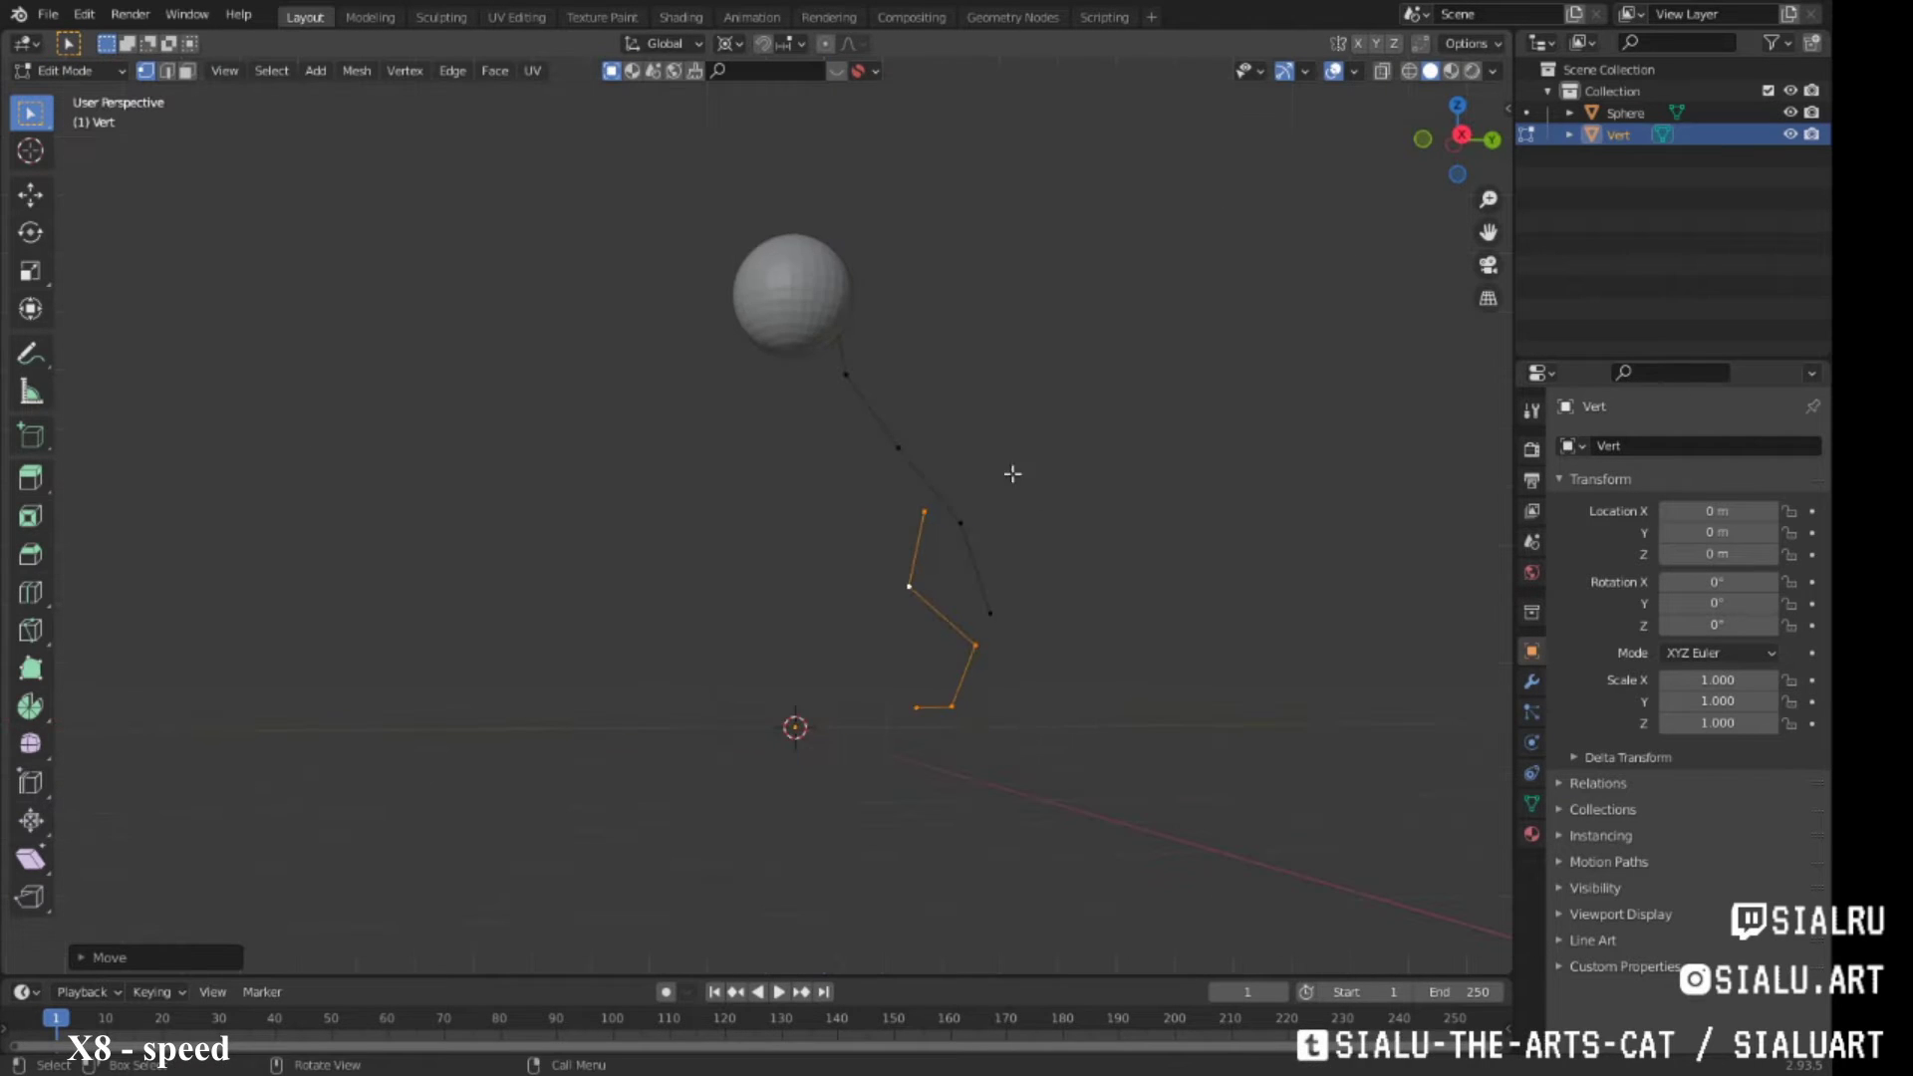
# Duplicate the limb chain, mirror it to the other side, and adjust its joints
pyautogui.hotkey('shift', 'd')
pyautogui.press('r')
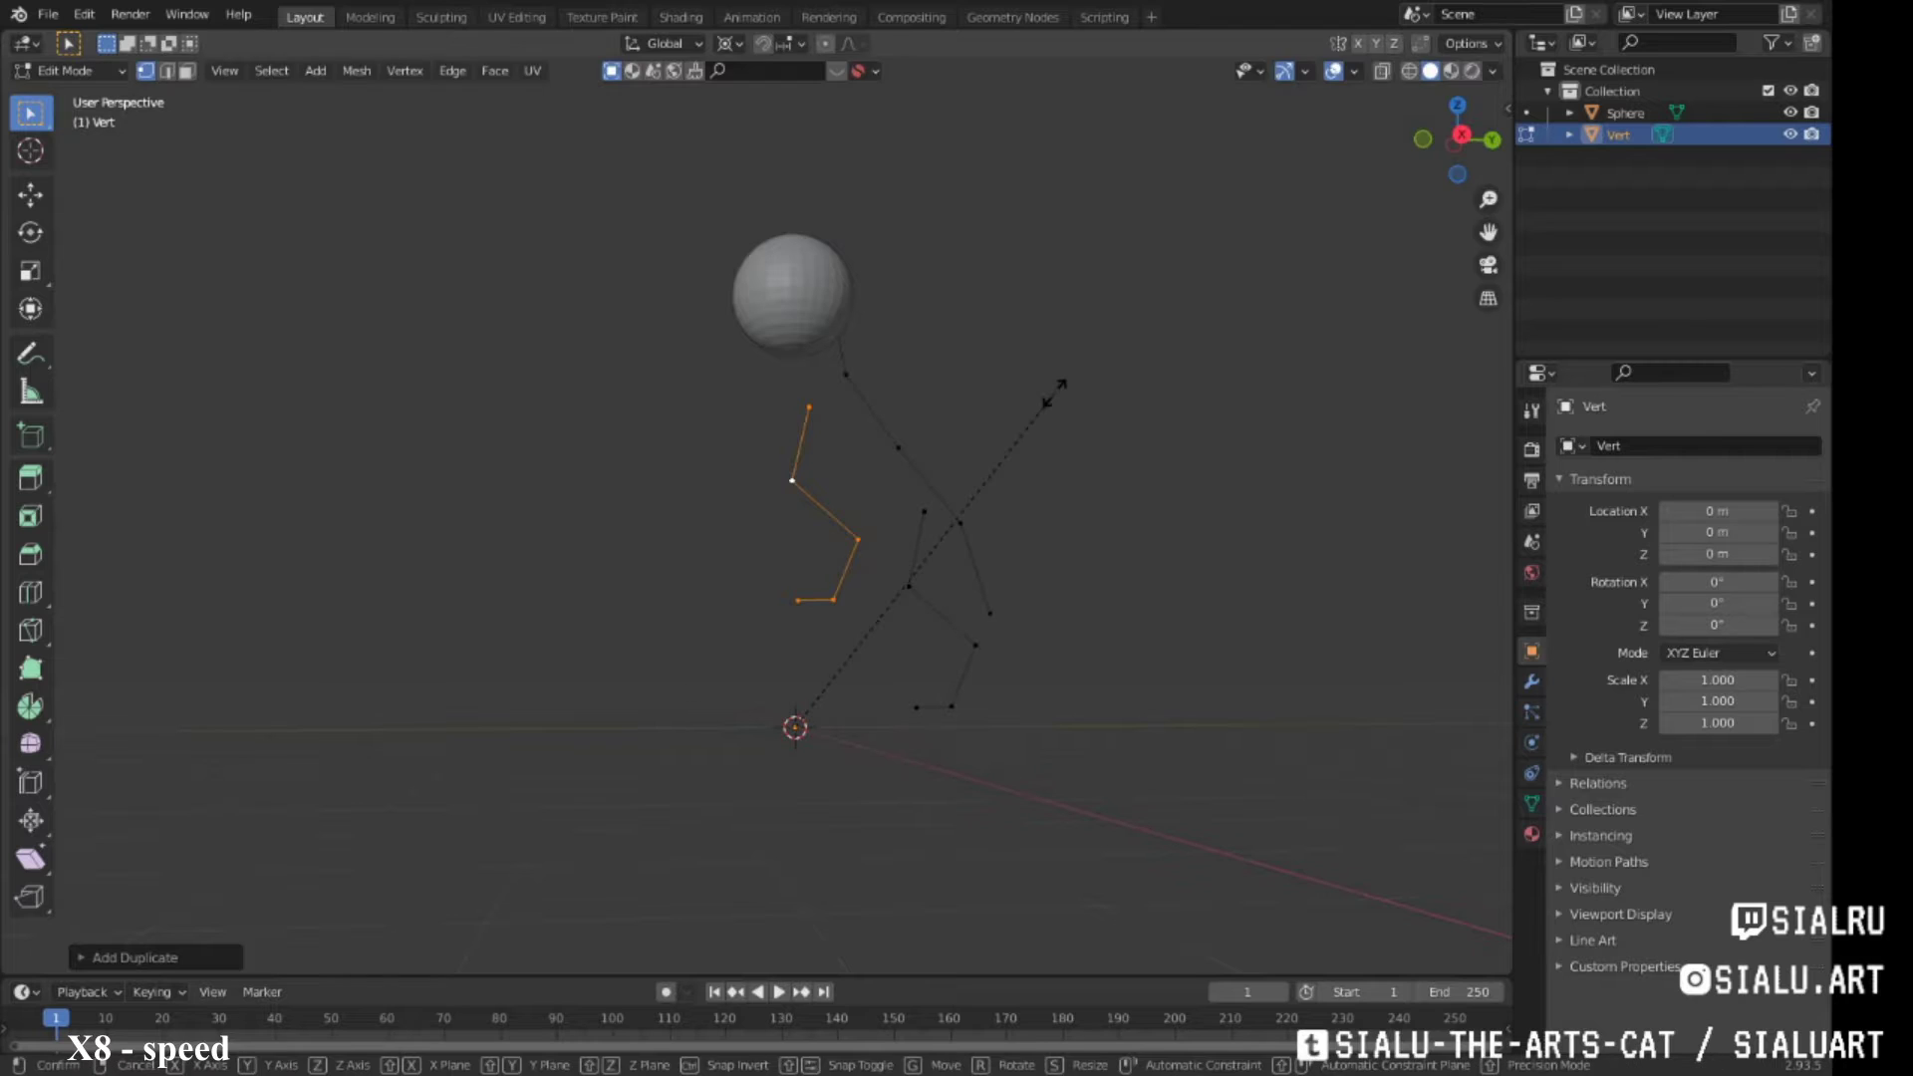
pyautogui.write('-1')
pyautogui.press('Return')
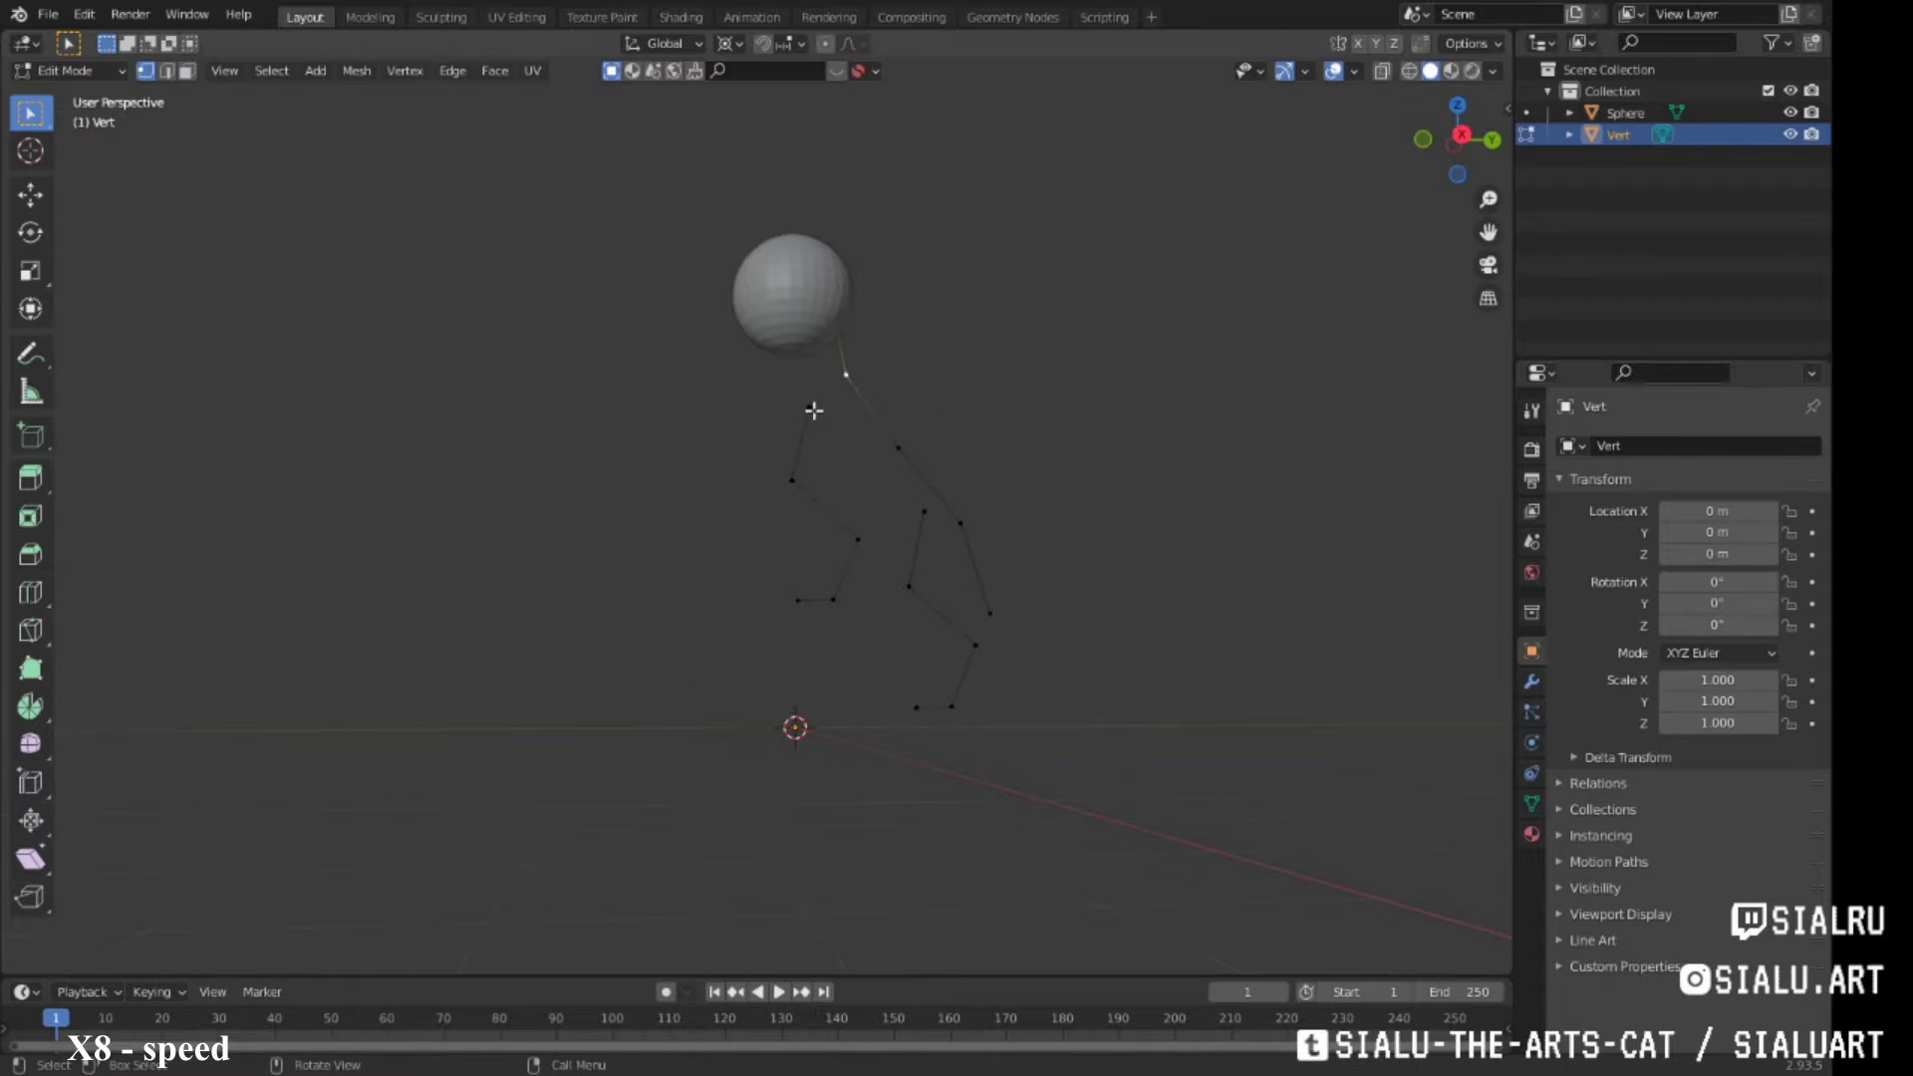
pyautogui.moveTo(792, 480); pyautogui.dragTo(845, 431)
pyautogui.moveTo(858, 539); pyautogui.dragTo(844, 540)
pyautogui.moveTo(969, 464); pyautogui.dragTo(906, 499, button='middle')
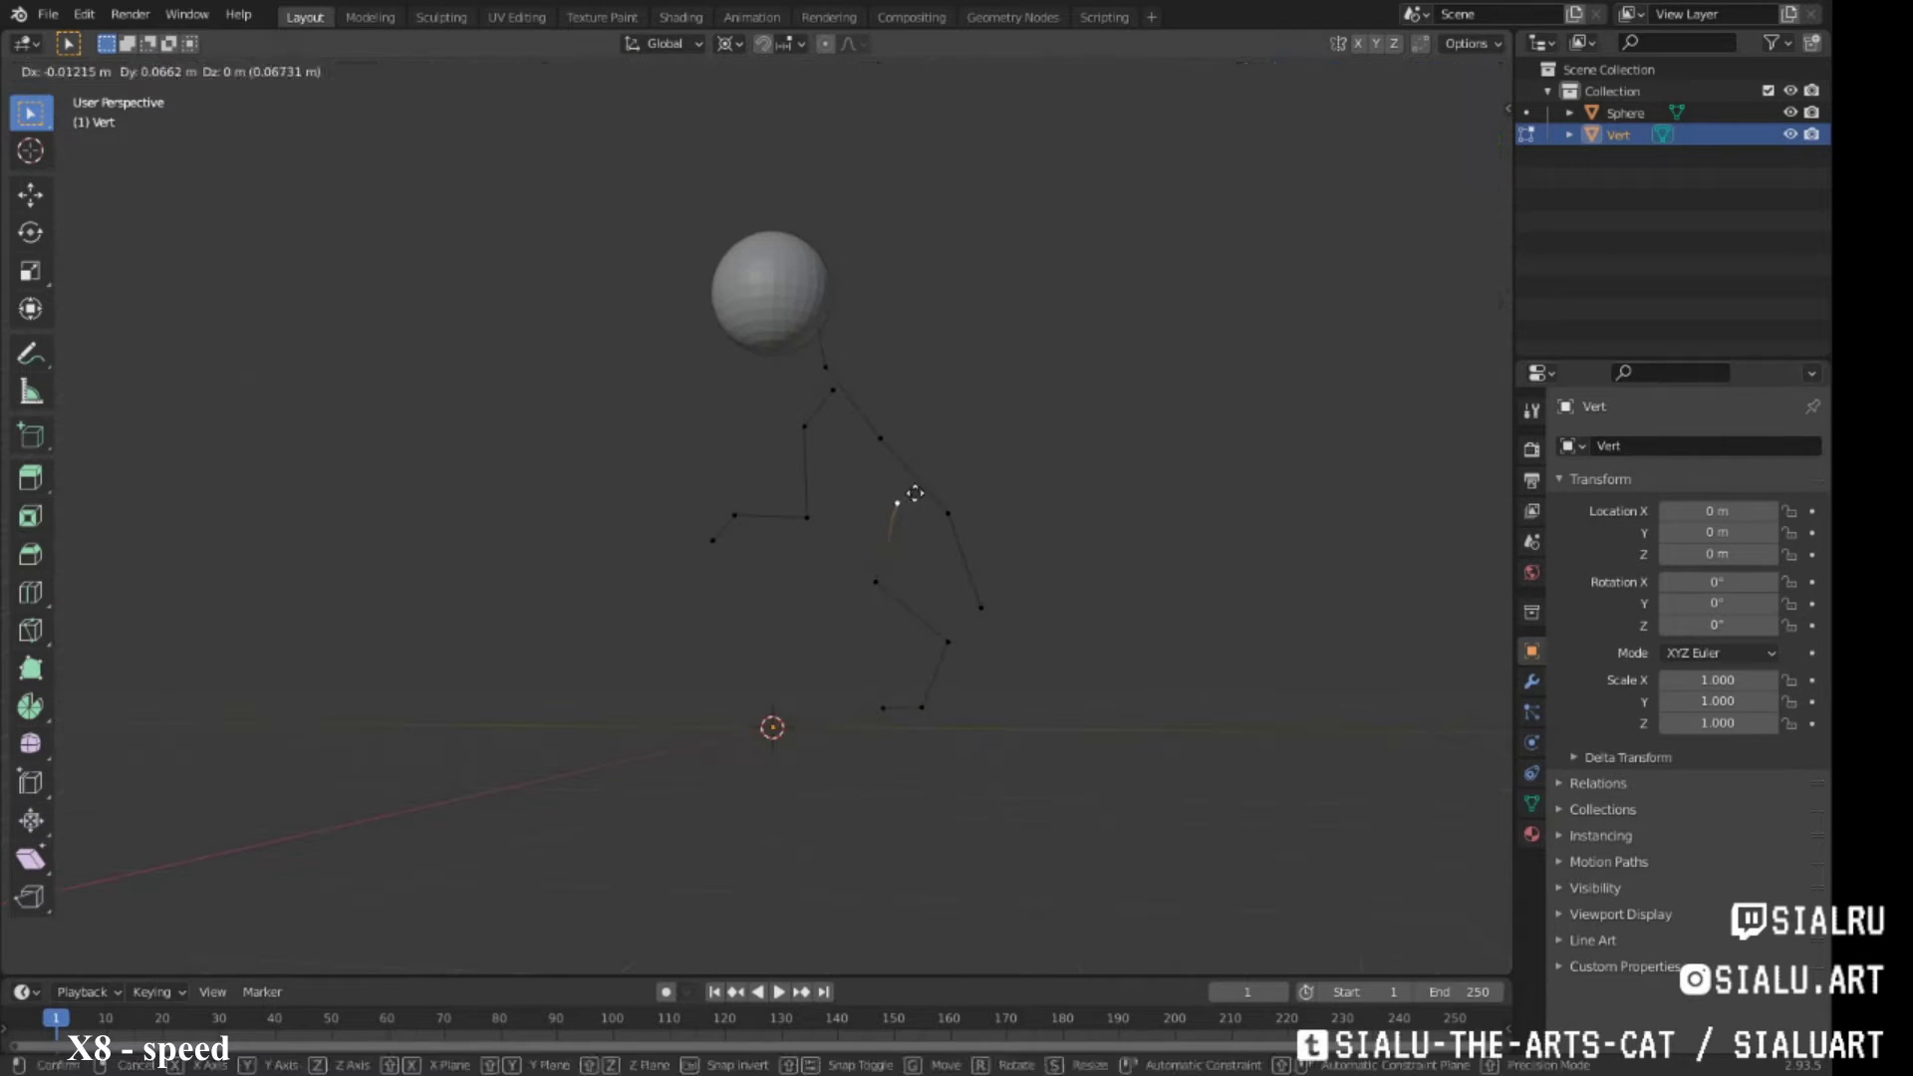
# Add Skin and Subdivision Surface modifiers to Vert to make smooth limbs
pyautogui.click(880, 580)
pyautogui.click(1531, 682)
pyautogui.click(1688, 445)
pyautogui.click(1393, 778)
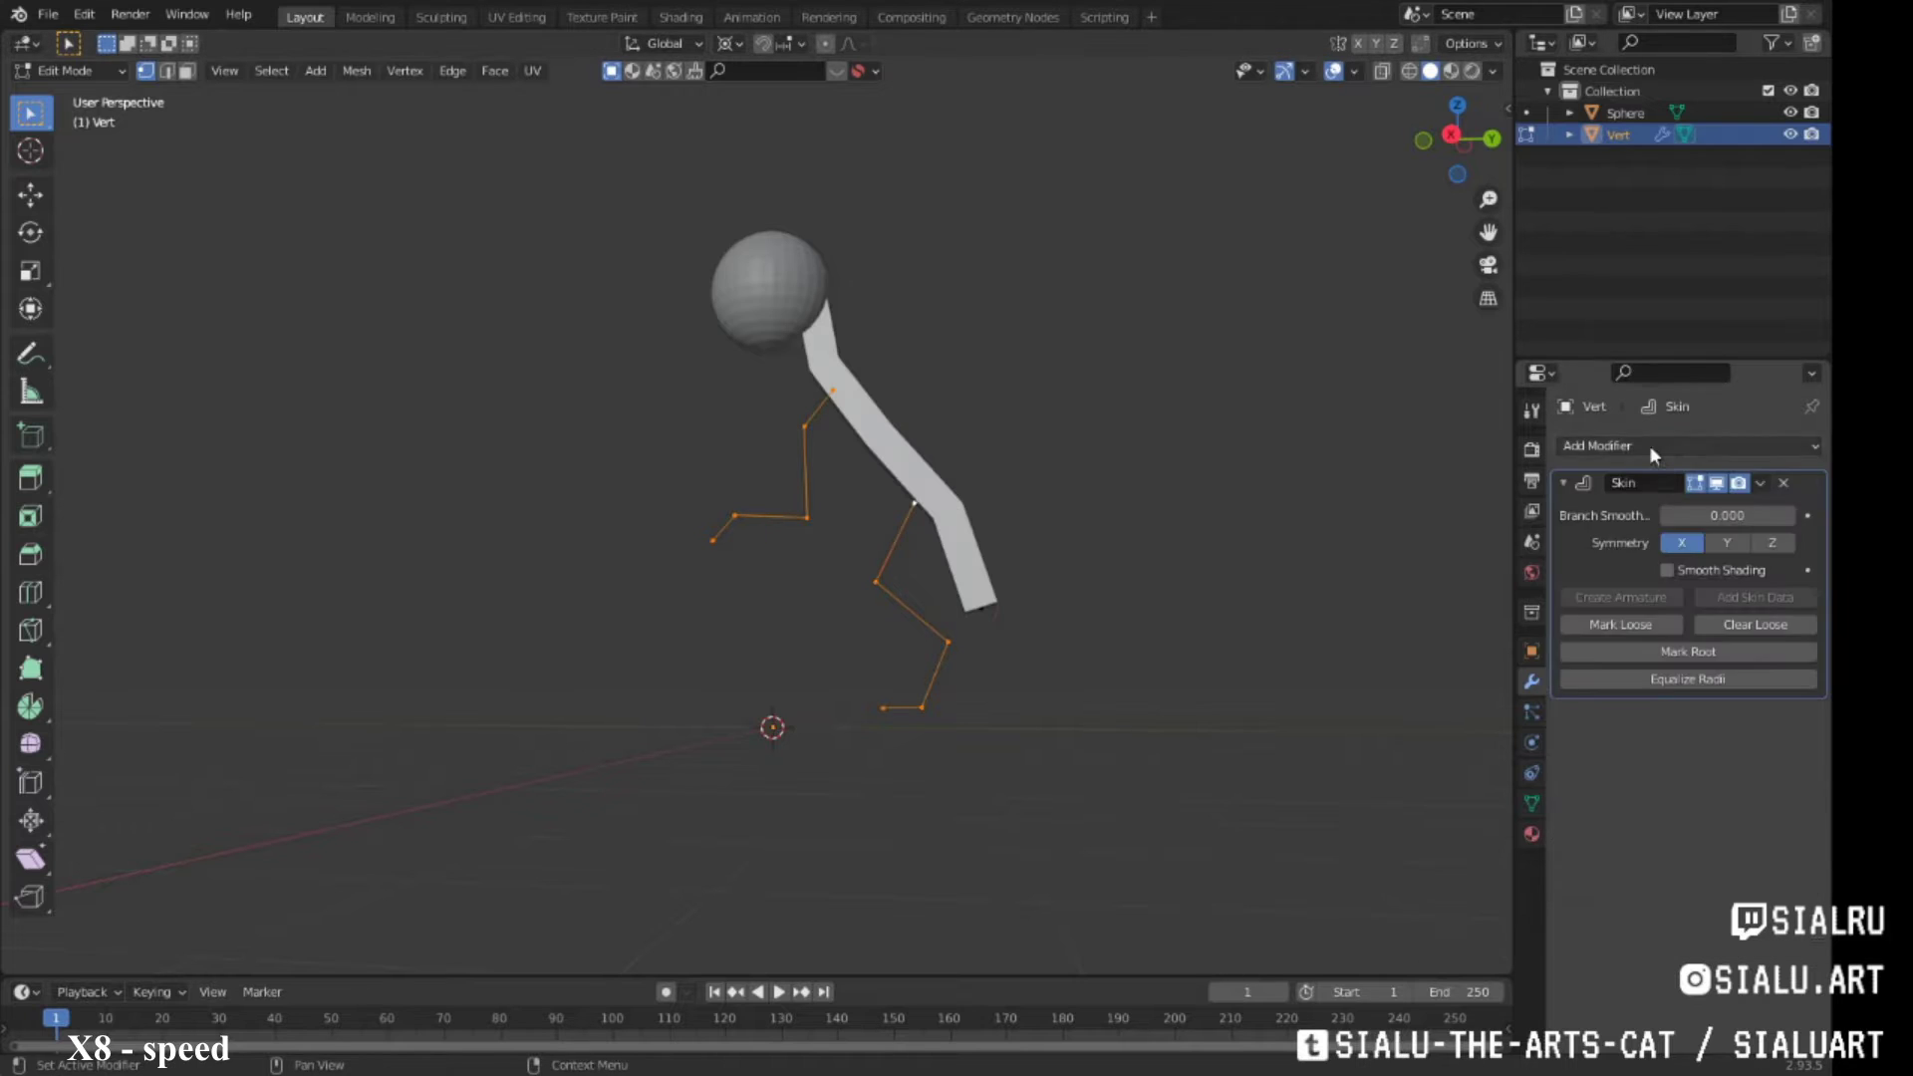
pyautogui.click(1688, 445)
pyautogui.click(1393, 822)
pyautogui.click(1694, 652)
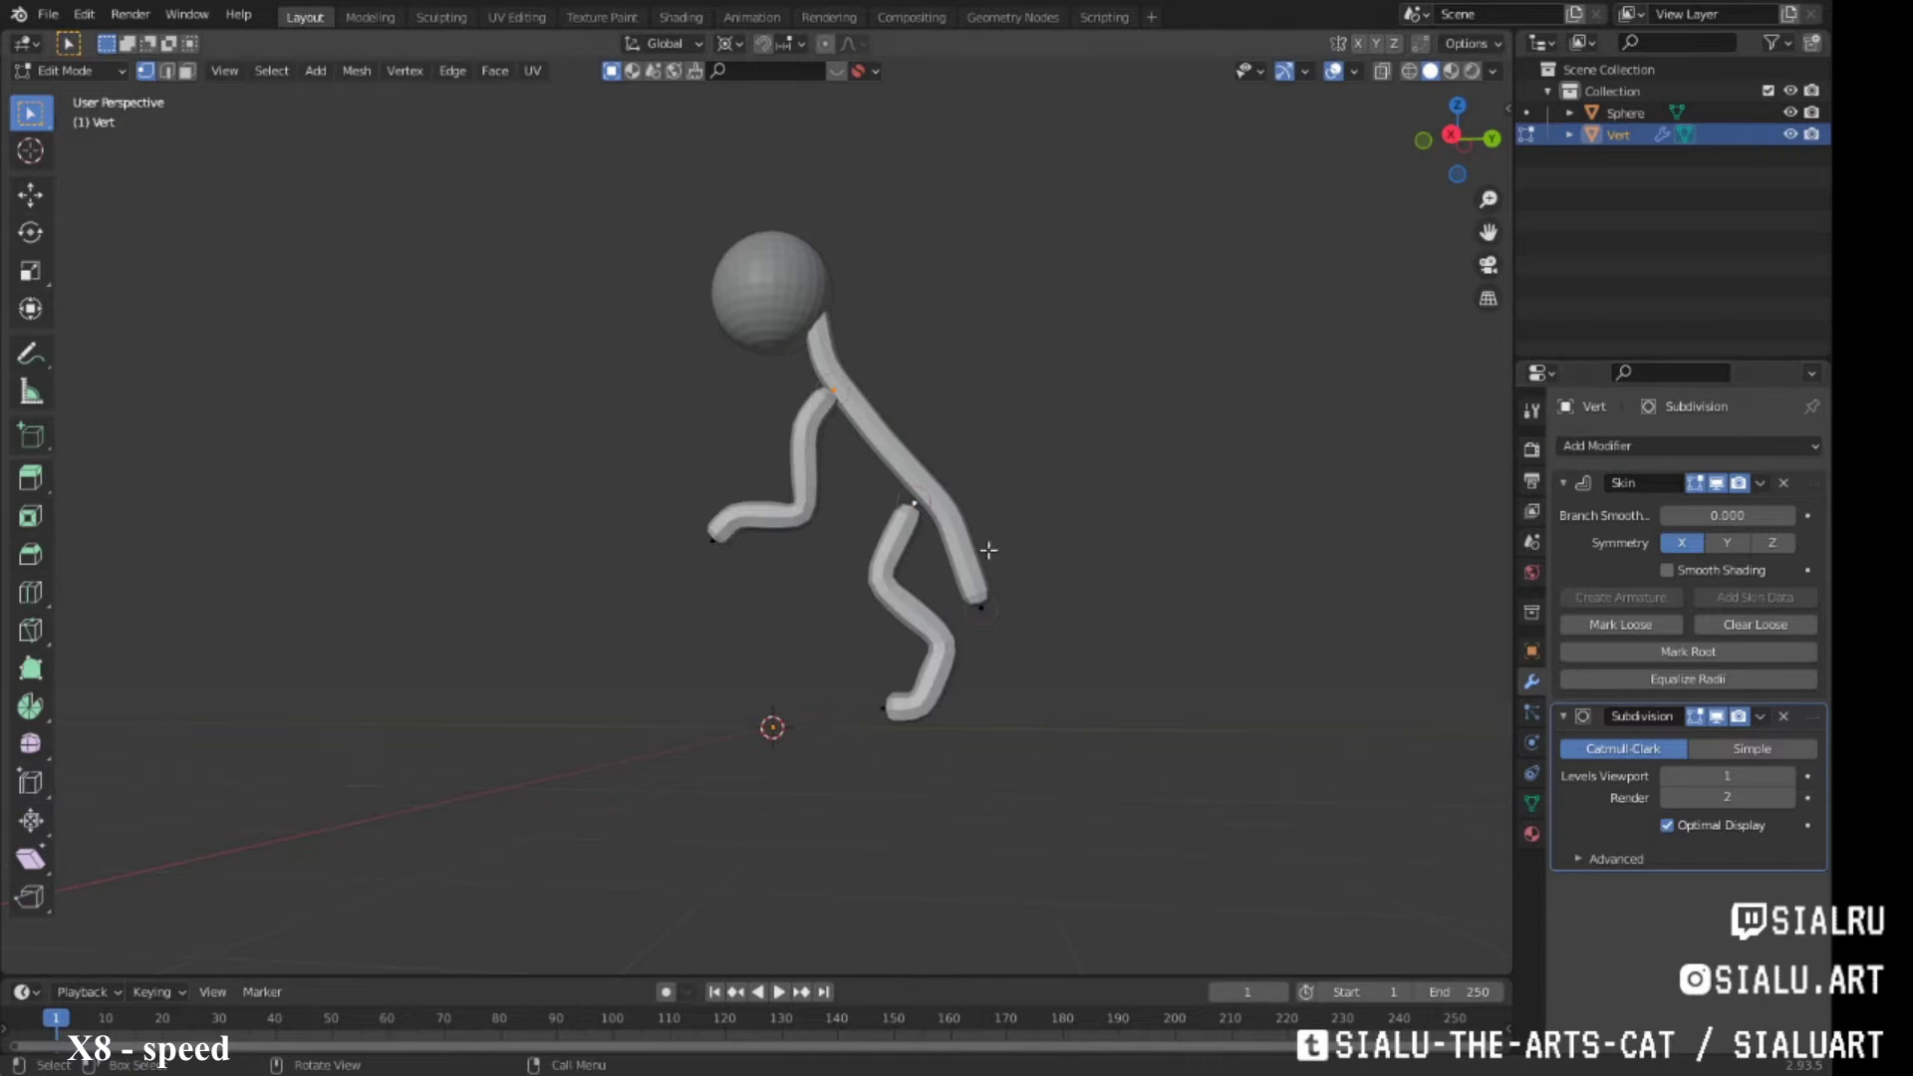
# Add a Mirror modifier to the limb object Vert.001
pyautogui.click(1631, 156)
pyautogui.click(1688, 445)
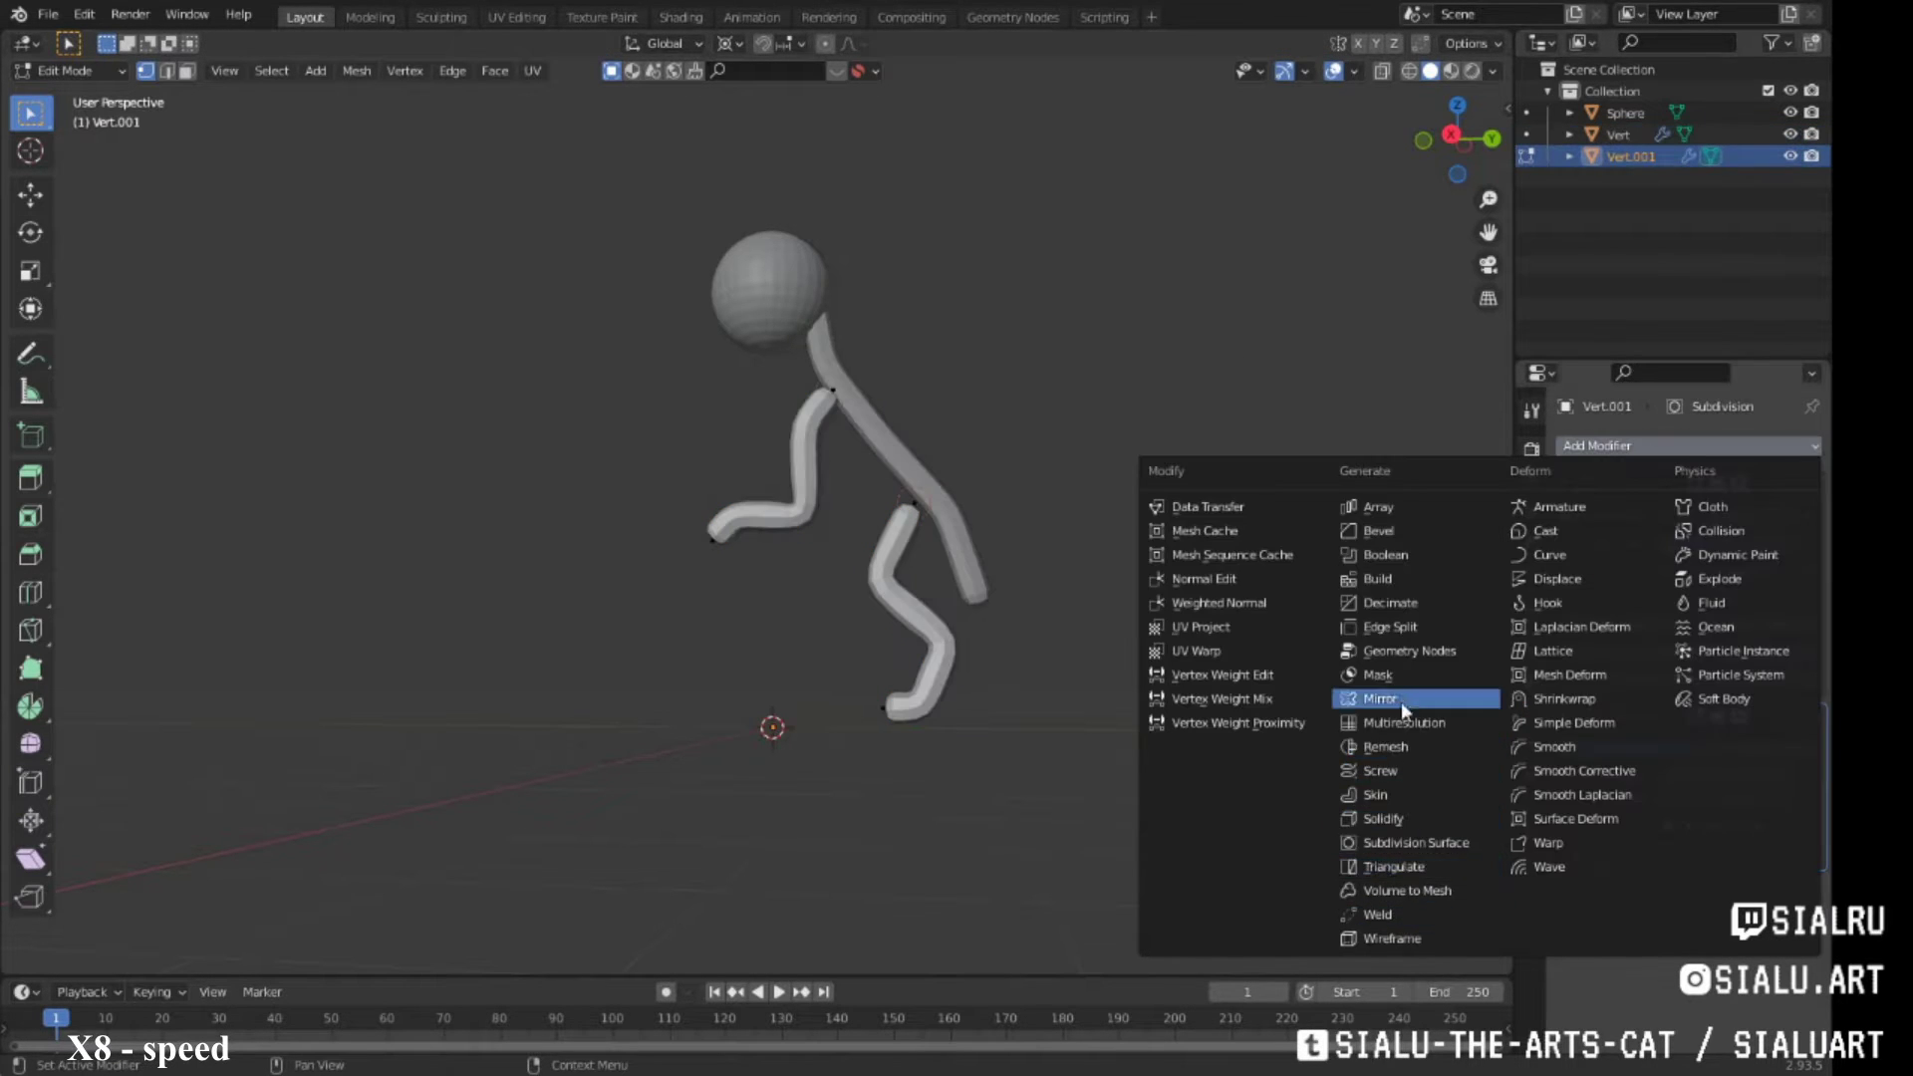
pyautogui.click(1380, 699)
# Scale the head sphere around the active element and check it from front and side
pyautogui.click(1525, 113)
pyautogui.click(794, 164)
pyautogui.press('s')
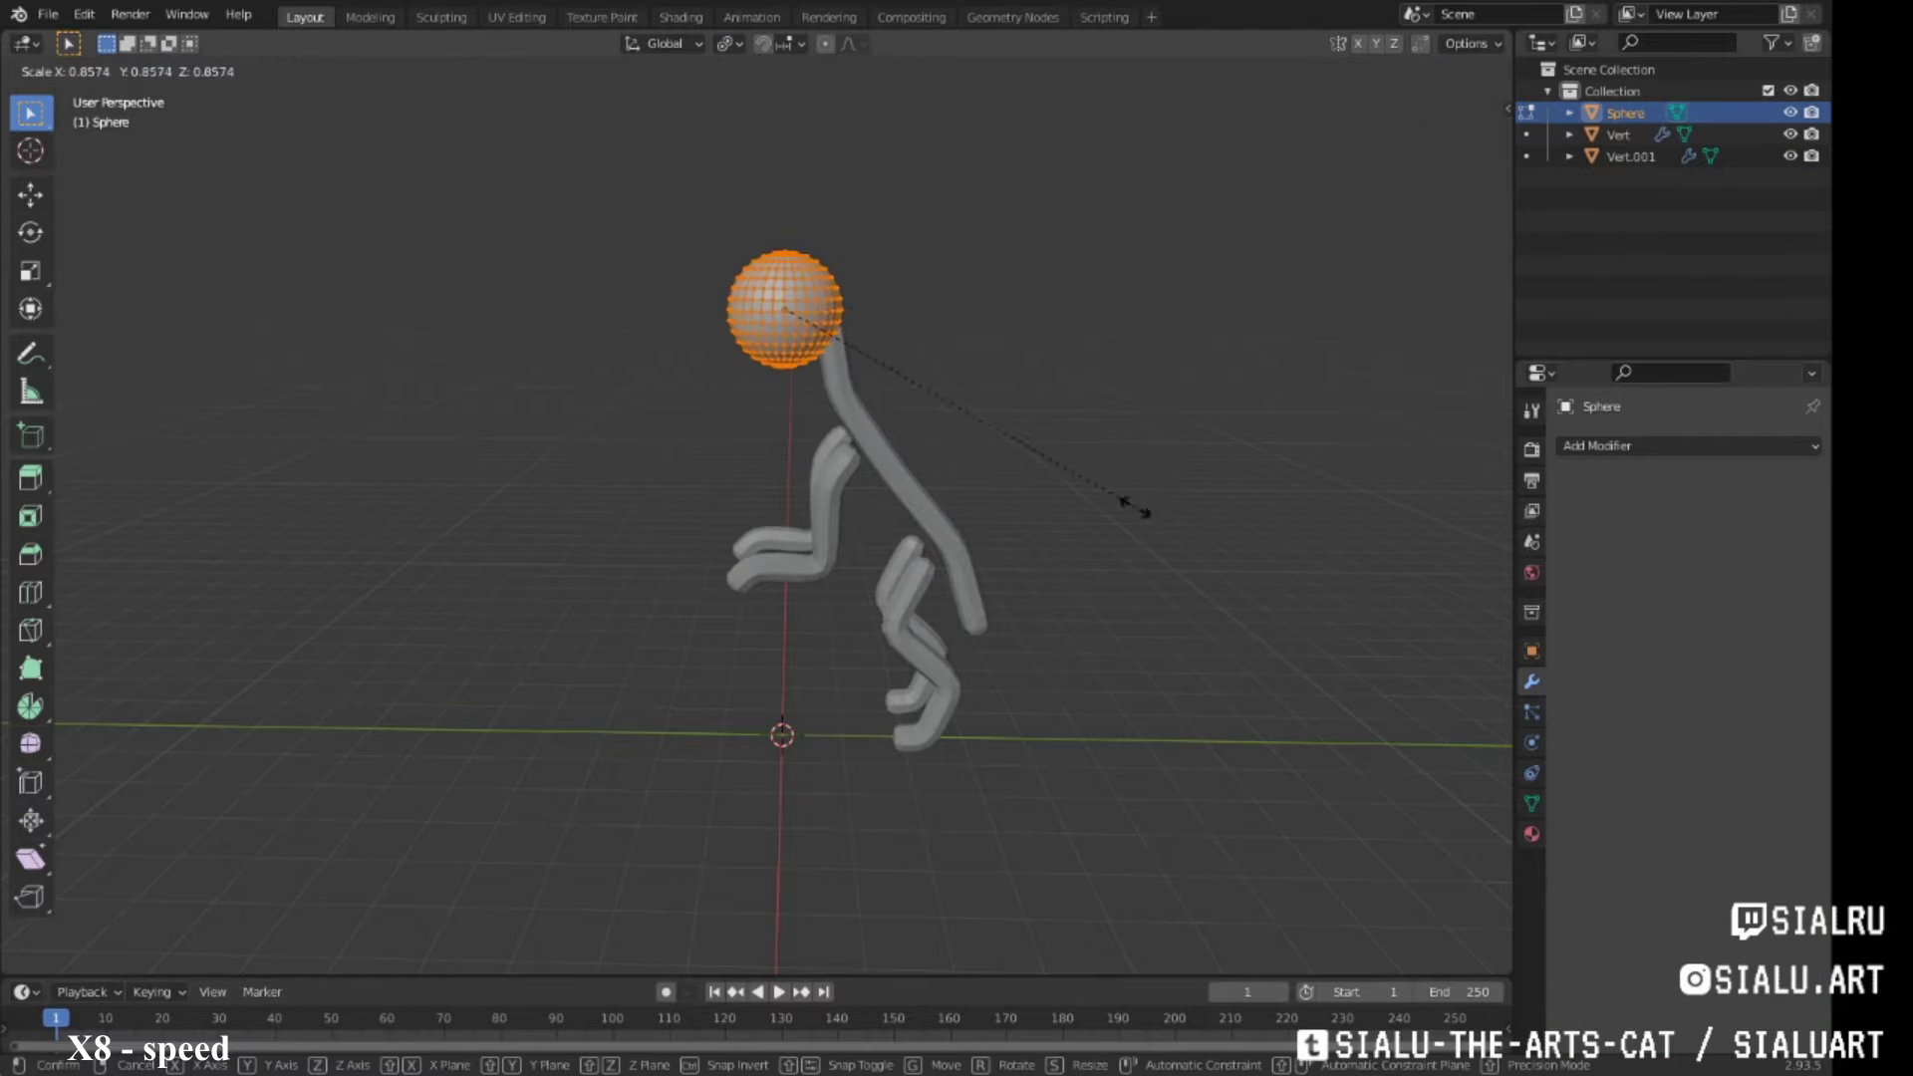
pyautogui.press('Return')
pyautogui.moveTo(817, 685)
pyautogui.mouseDown(button='middle')
pyautogui.moveTo(1093, 505)
pyautogui.moveTo(966, 547)
pyautogui.mouseUp(button='middle')
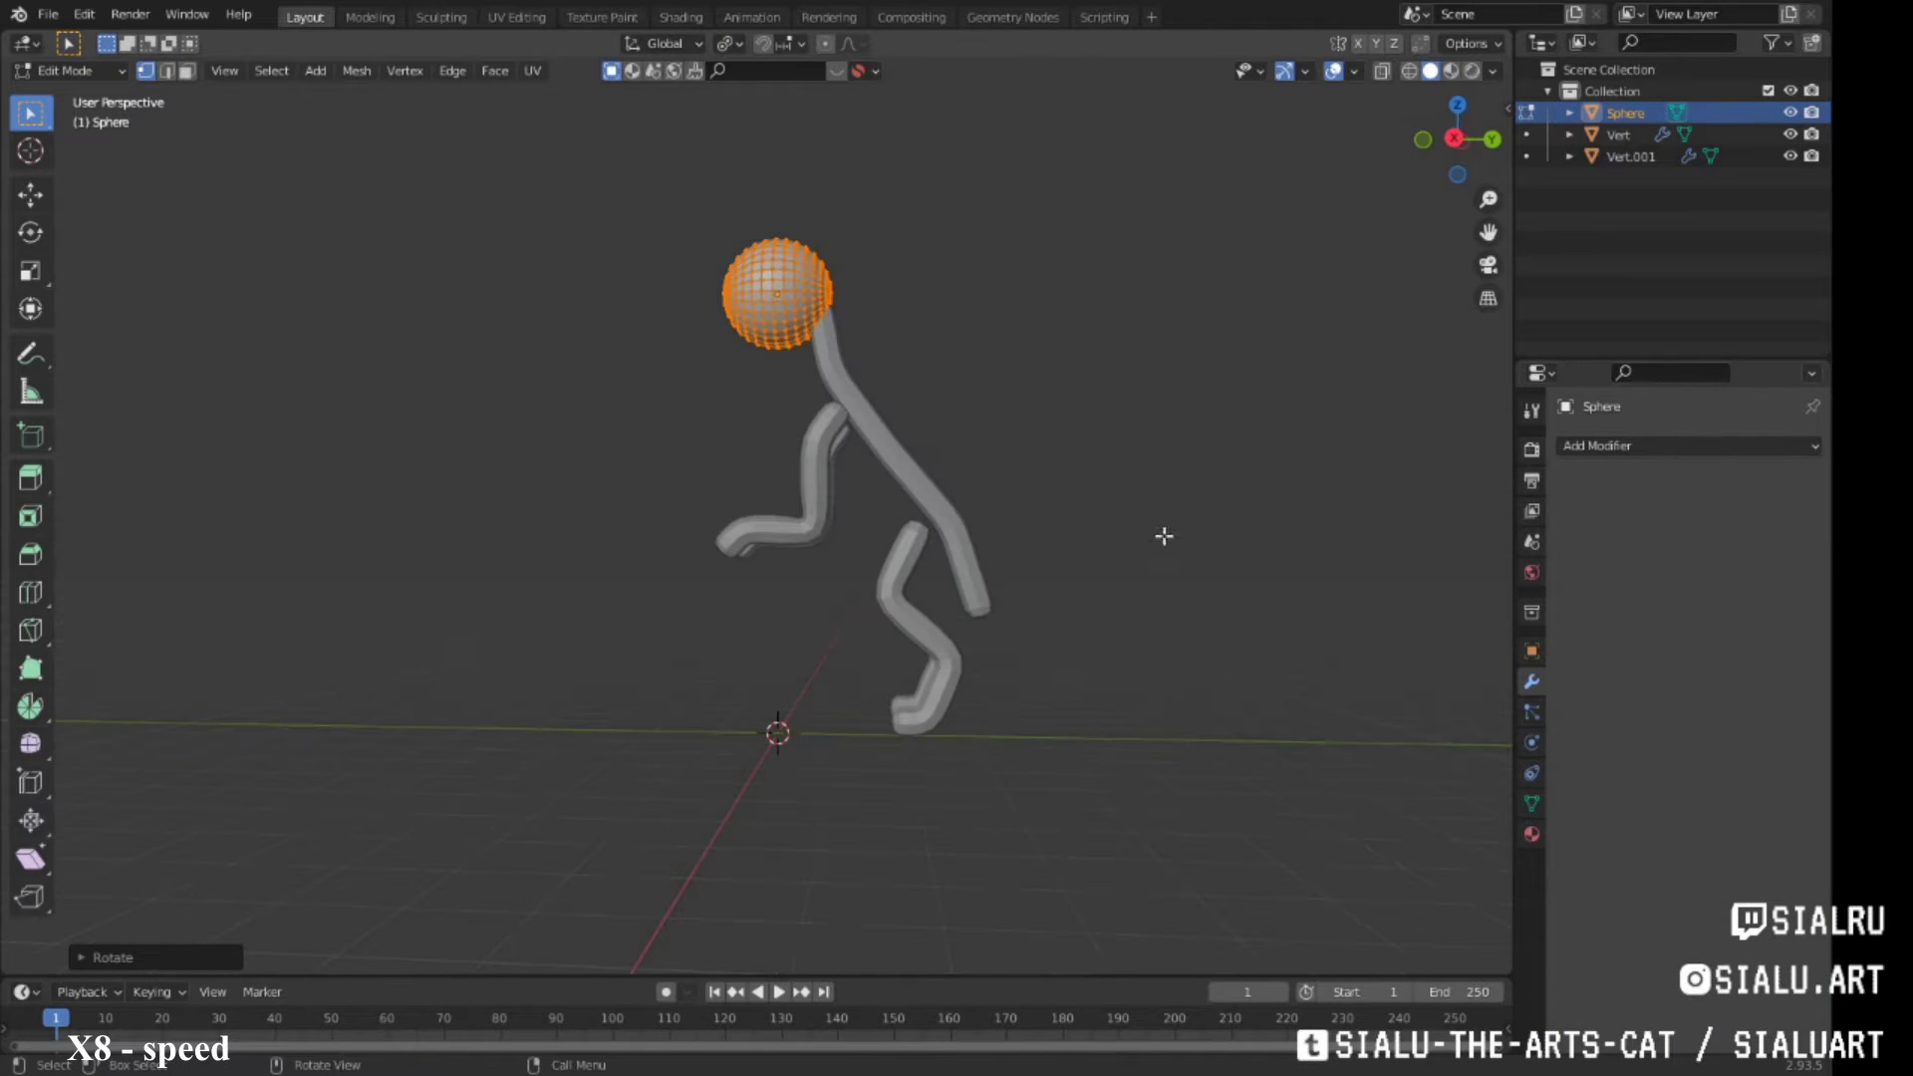
pyautogui.moveTo(1164, 536); pyautogui.dragTo(988, 524, button='middle')
pyautogui.press('KP_1')
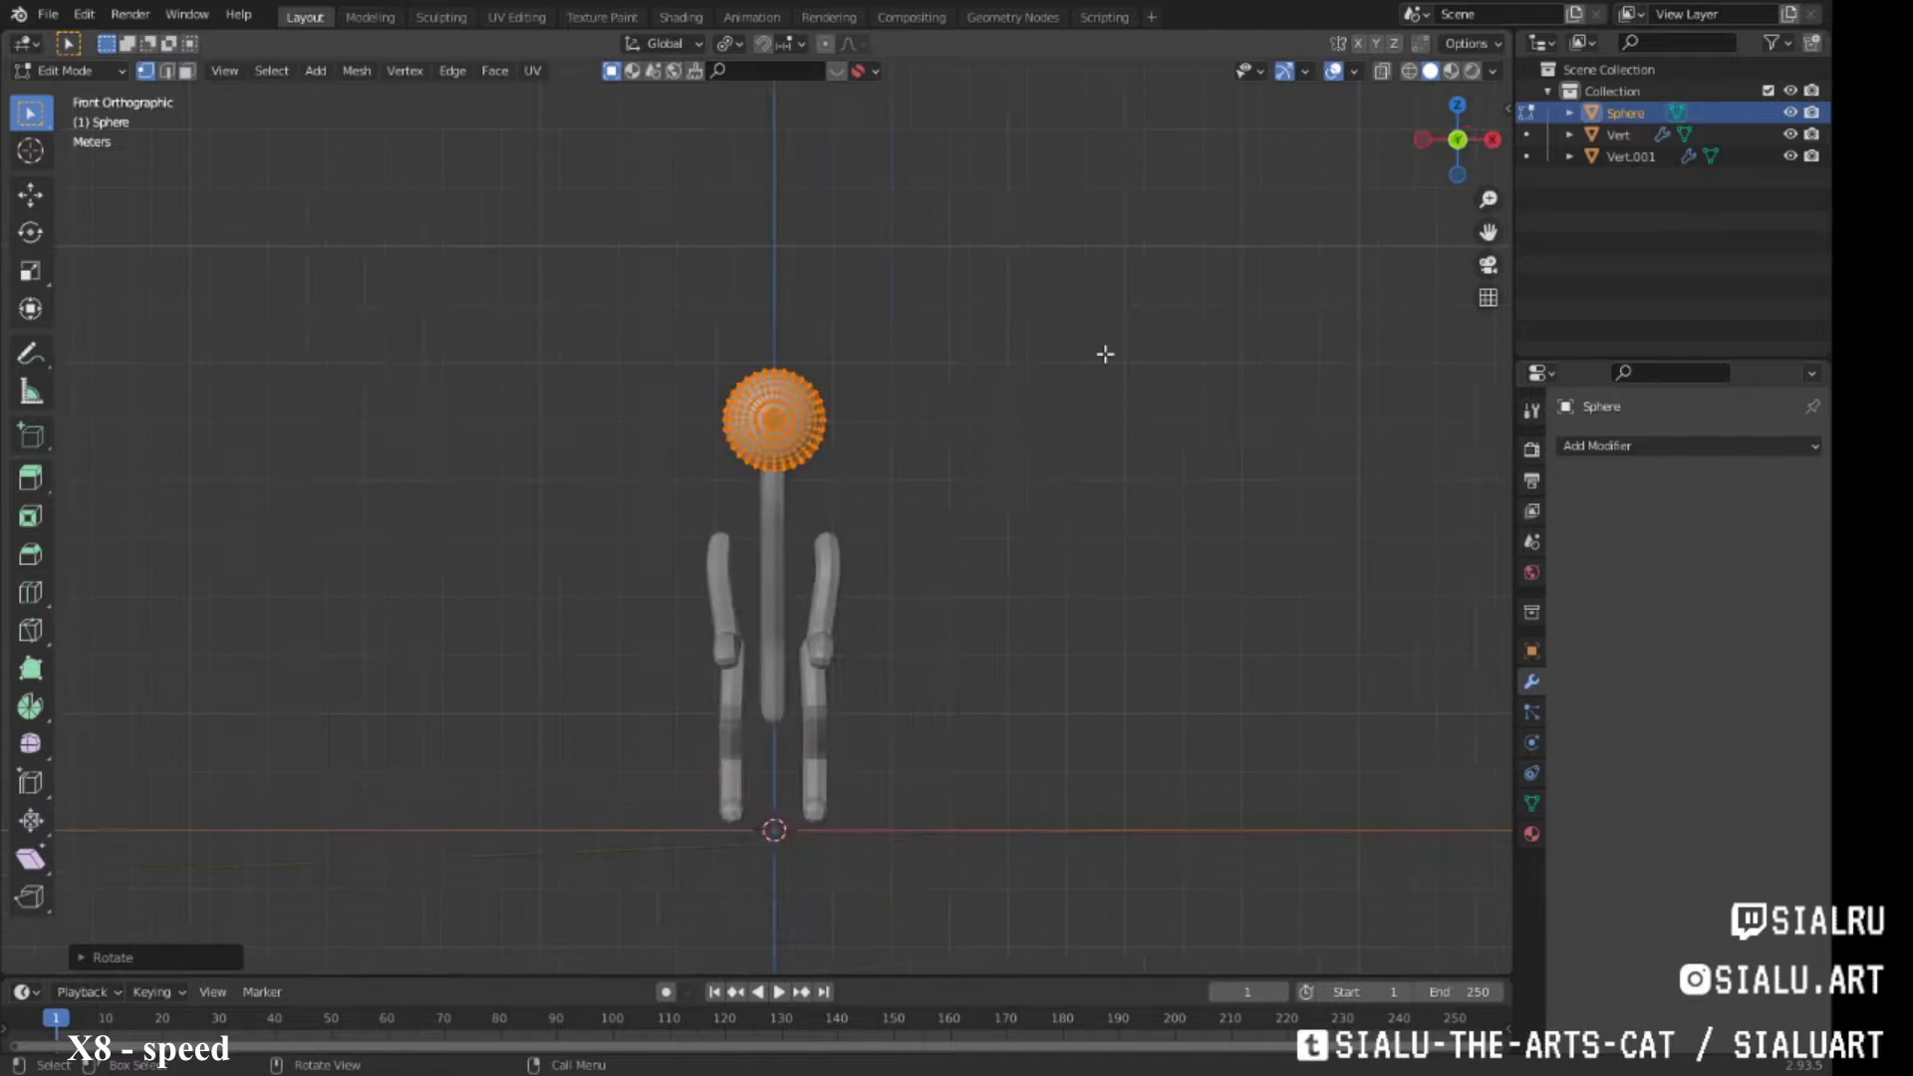
pyautogui.press('KP_3')
# Edit the body and limb objects together and move limb vertices to repose the arms and legs
pyautogui.hotkey('alt', 'q')
pyautogui.moveTo(956, 588)
pyautogui.mouseDown(button='middle')
pyautogui.moveTo(897, 558)
pyautogui.moveTo(797, 578)
pyautogui.moveTo(877, 598)
pyautogui.mouseUp(button='middle')
pyautogui.keyDown('ctrl'); pyautogui.click(1526, 155); pyautogui.keyUp('ctrl')
pyautogui.click(1688, 446)
pyautogui.press('g')
pyautogui.click(885, 605)
# Move a spine vertex to bend the torso downward
pyautogui.click(764, 697)
pyautogui.press('g')
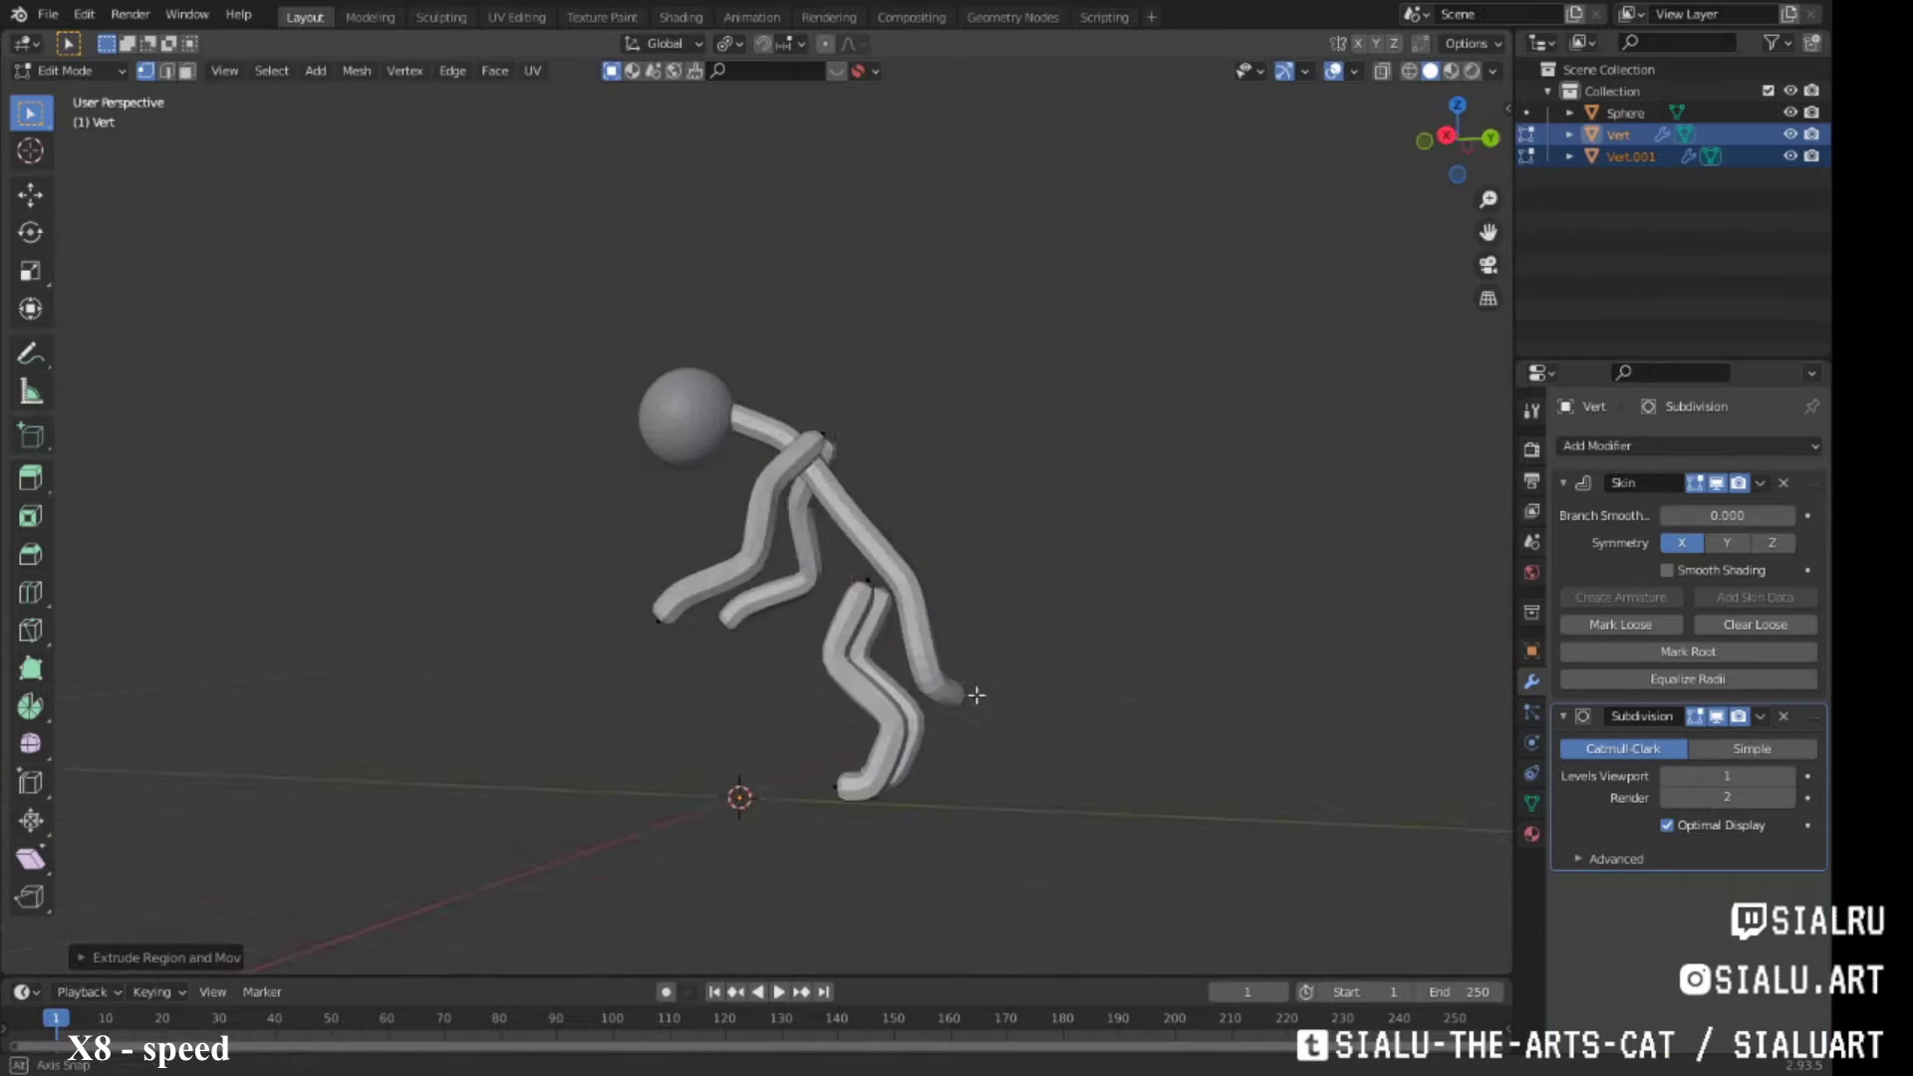
pyautogui.click(997, 637)
pyautogui.moveTo(1089, 602)
pyautogui.mouseDown(button='middle')
pyautogui.moveTo(774, 687)
pyautogui.moveTo(934, 630)
pyautogui.mouseUp(button='middle')
pyautogui.click(933, 631)
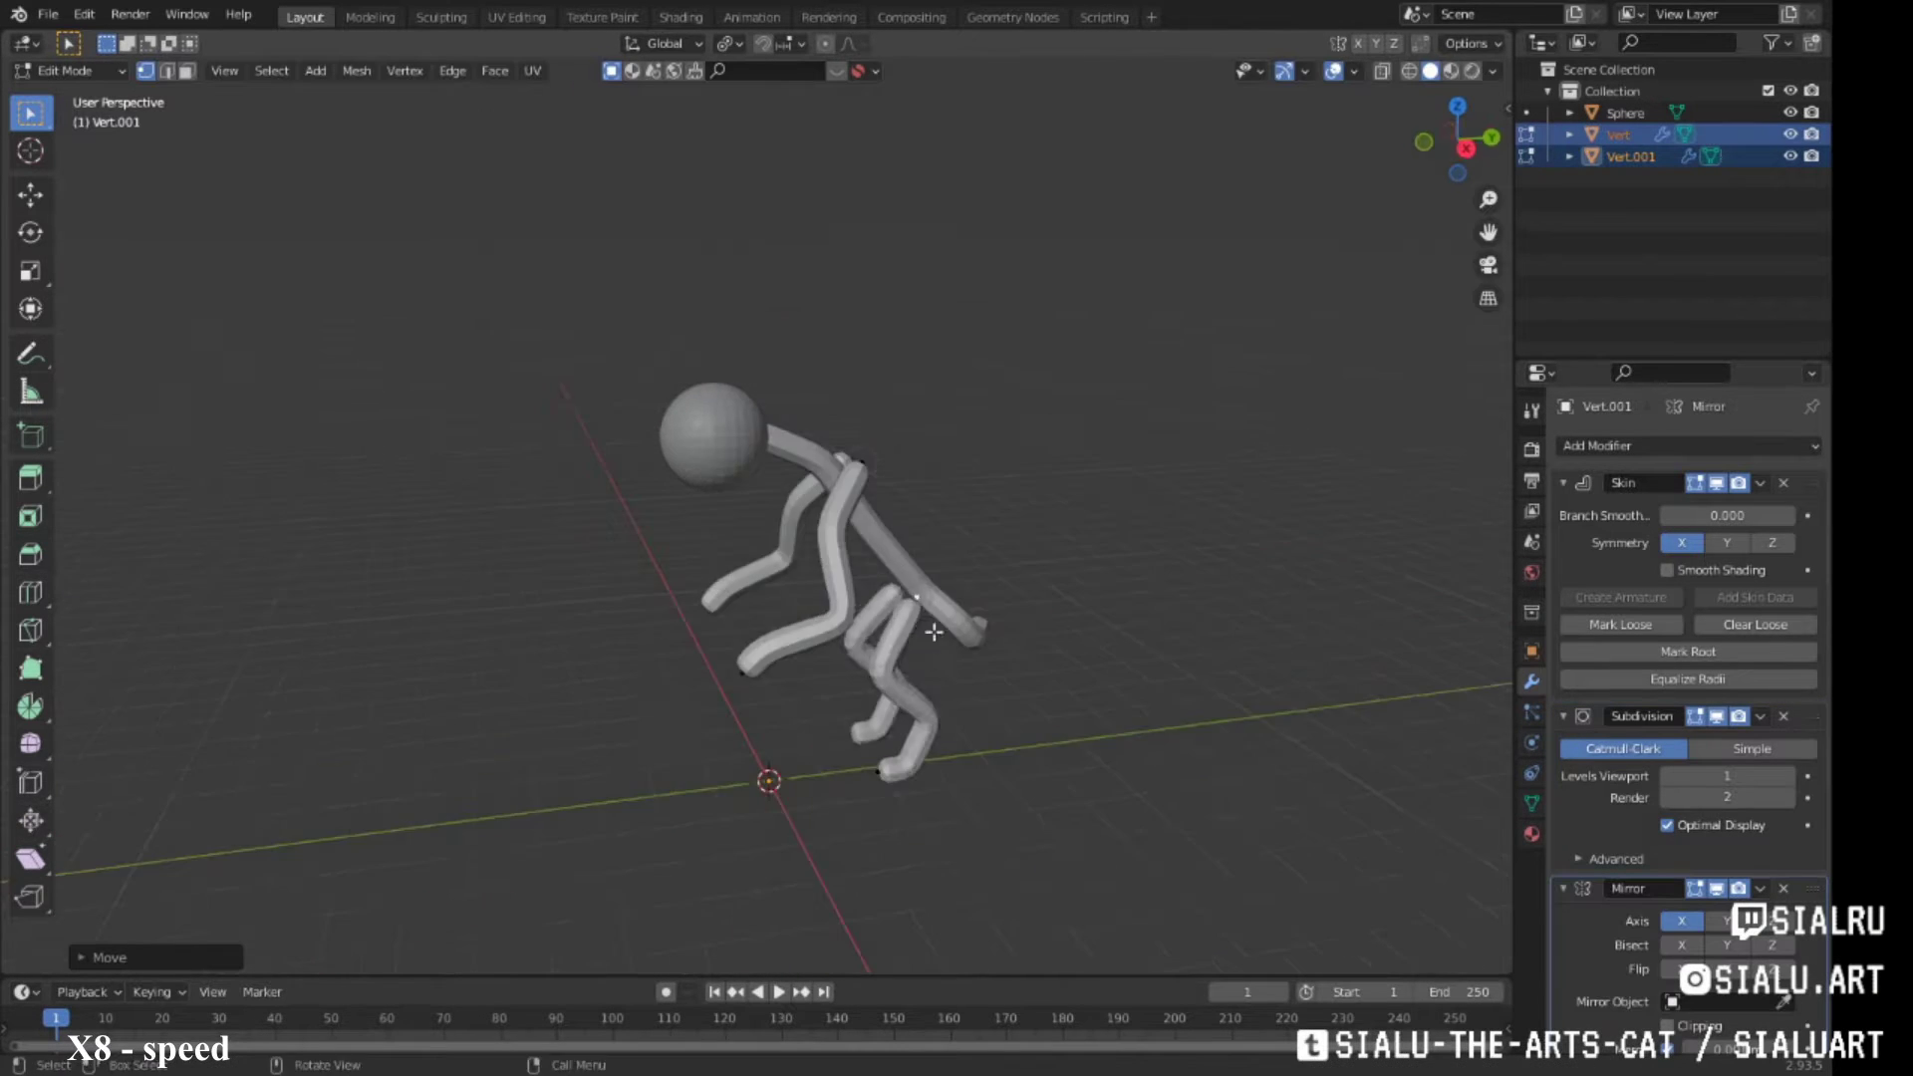
pyautogui.moveTo(846, 569); pyautogui.dragTo(875, 661, button='middle')
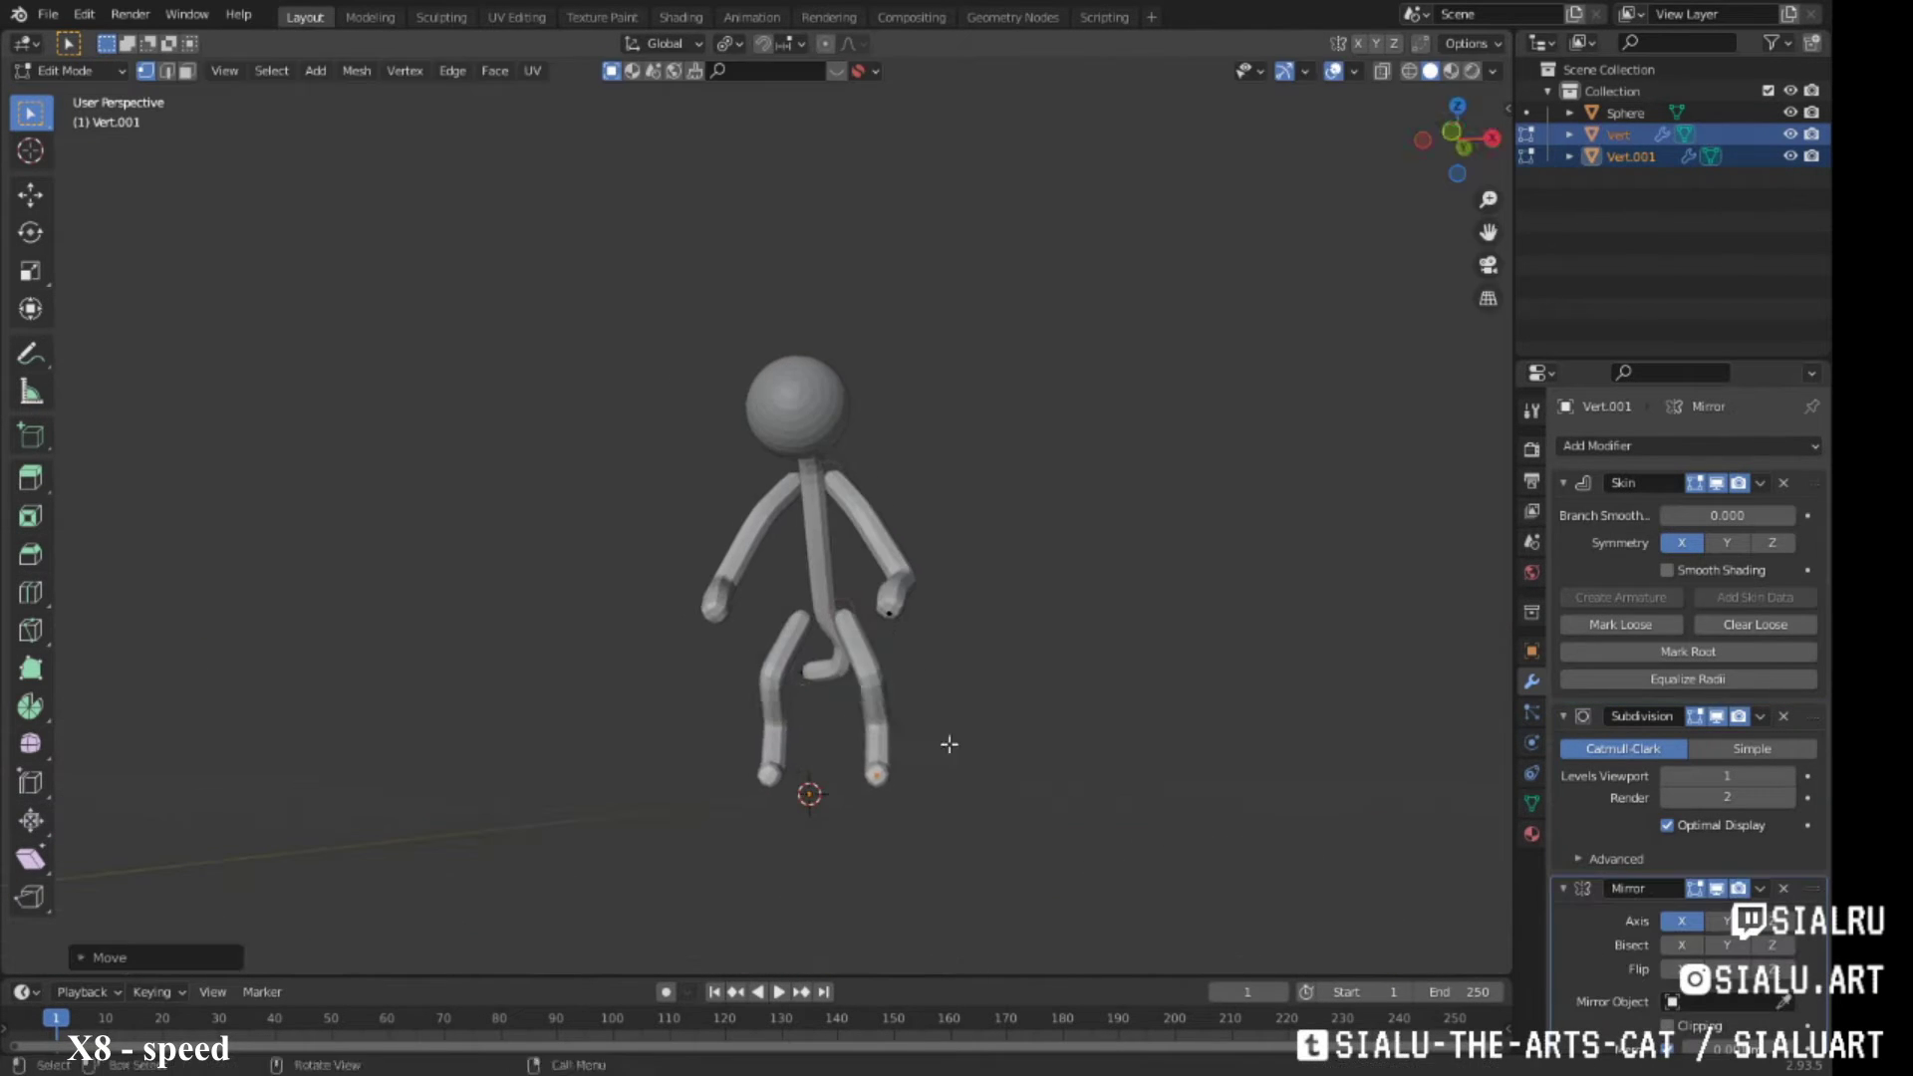
# Extrude a new vertex for the tail and select the arm chain vertices
pyautogui.click(949, 726)
pyautogui.moveTo(949, 727); pyautogui.dragTo(819, 546, button='middle')
pyautogui.click(819, 546)
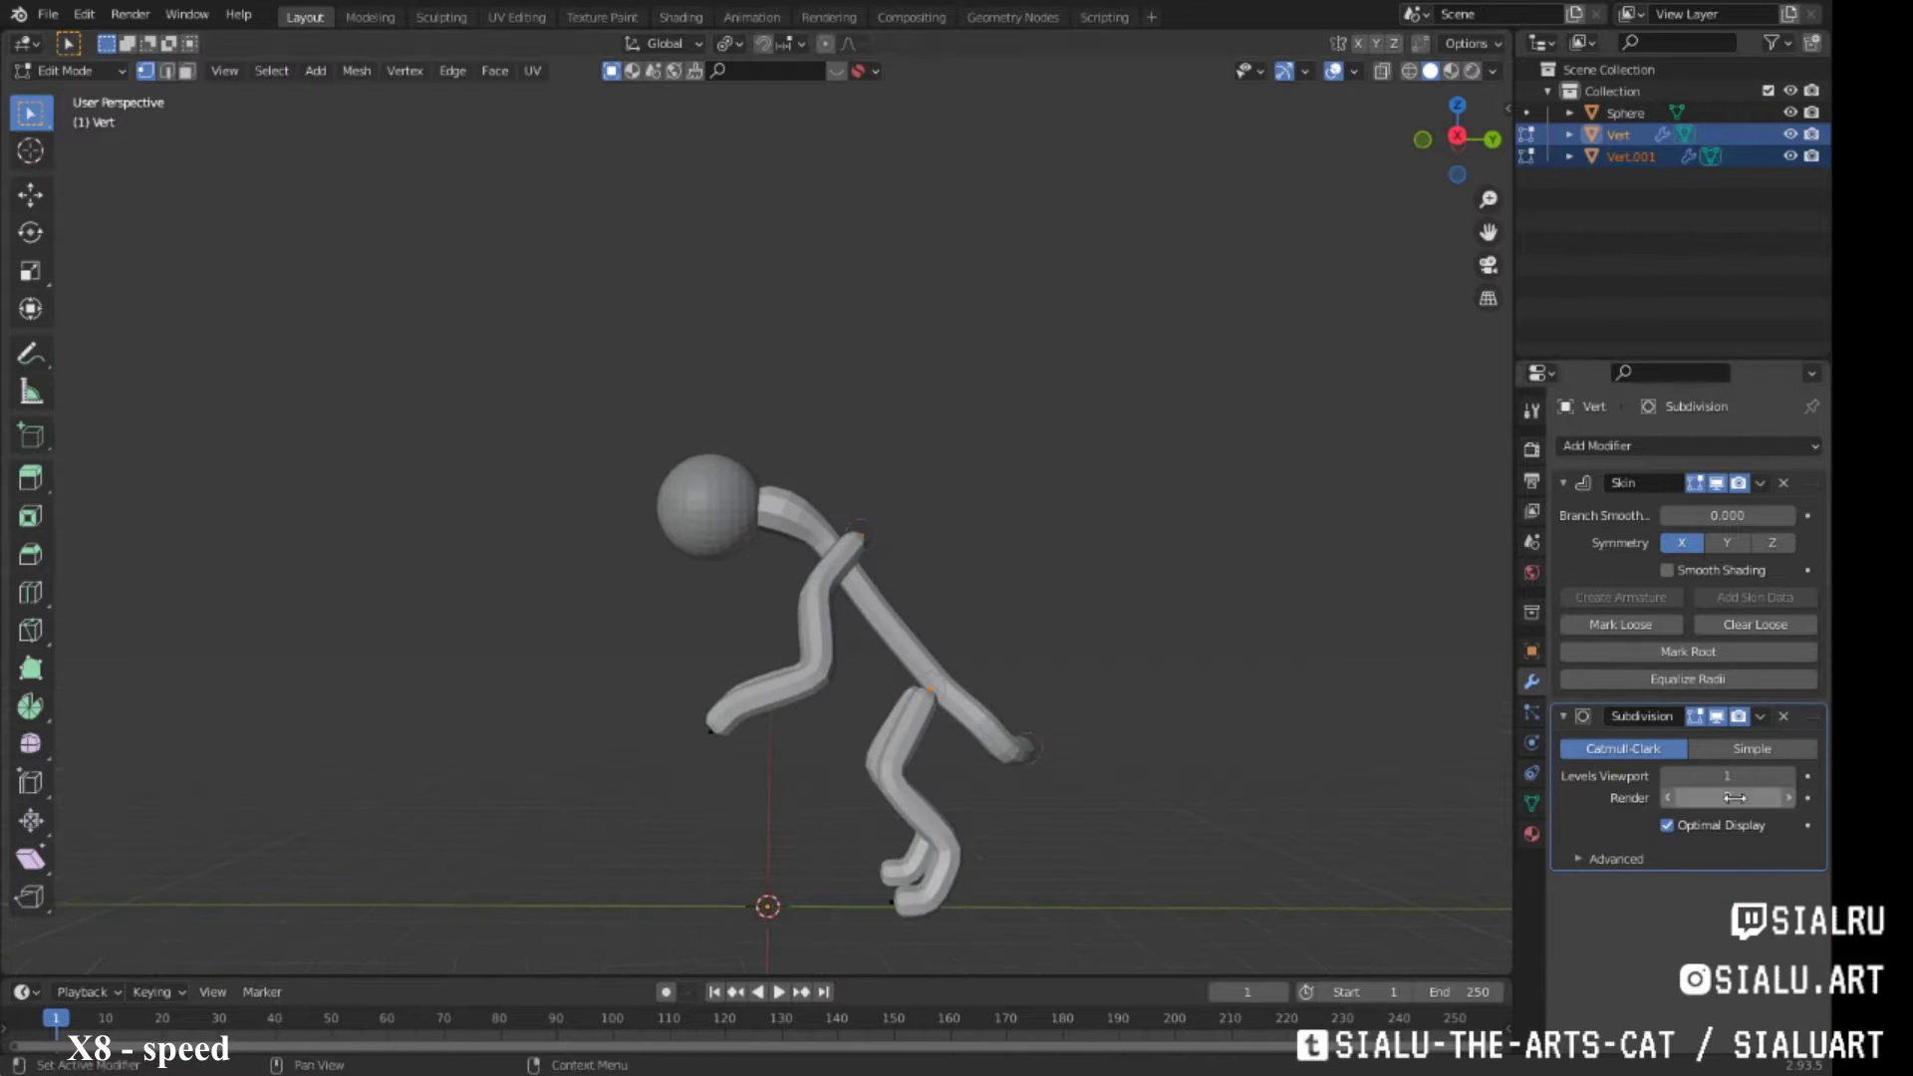
pyautogui.press('Escape')
pyautogui.click(926, 702)
pyautogui.moveTo(1020, 678)
pyautogui.mouseDown(button='middle')
pyautogui.moveTo(871, 585)
pyautogui.moveTo(697, 398)
pyautogui.moveTo(825, 666)
pyautogui.moveTo(1023, 649)
pyautogui.mouseUp(button='middle')
# Thicken the body and limb skin with Ctrl+A skin resizing
pyautogui.click(871, 585)
pyautogui.hotkey('ctrl', 'a')
pyautogui.click(1131, 618)
pyautogui.hotkey('ctrl', 'a')
pyautogui.click(1024, 649)
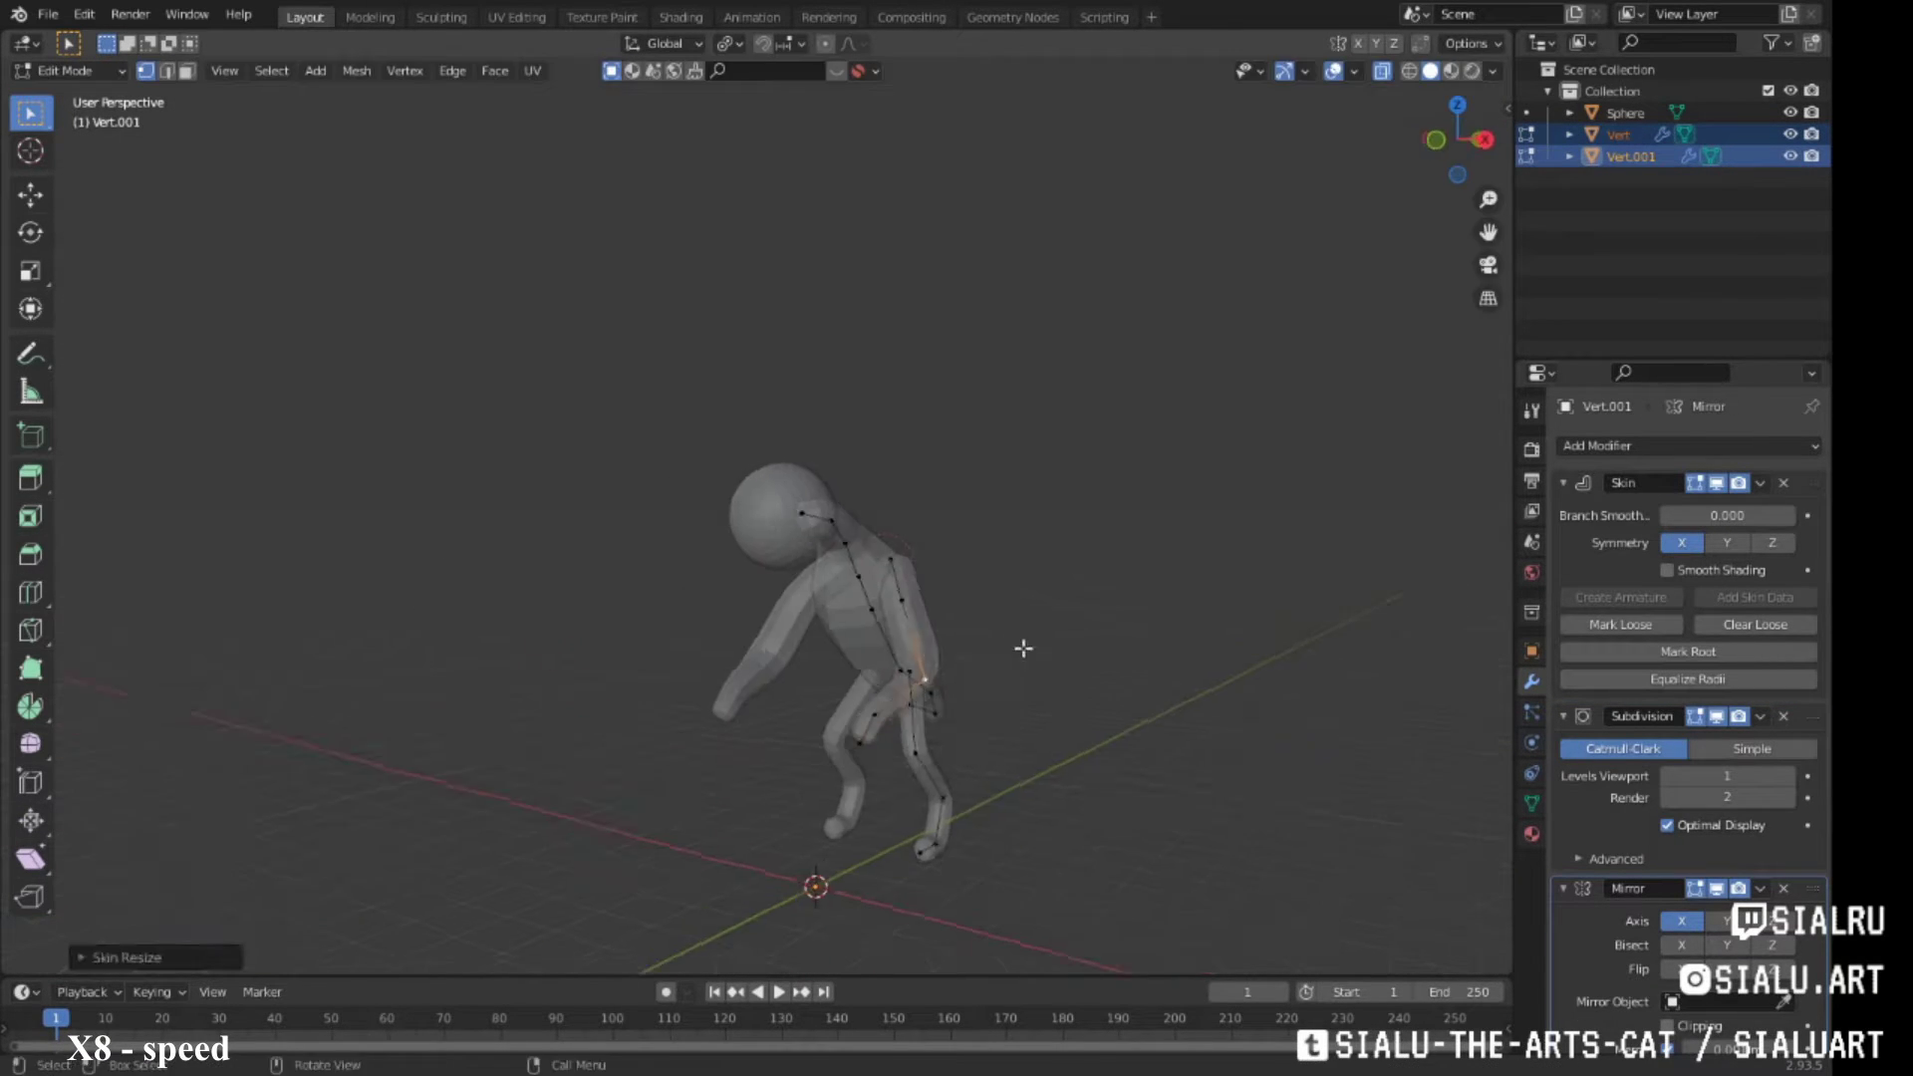
pyautogui.click(1023, 780)
pyautogui.moveTo(1024, 779); pyautogui.dragTo(742, 680, button='middle')
# Move body vertices to reshape the torso from the side
pyautogui.moveTo(931, 715)
pyautogui.mouseDown(button='middle')
pyautogui.moveTo(868, 513)
pyautogui.moveTo(703, 593)
pyautogui.mouseUp(button='middle')
pyautogui.press('g')
pyautogui.click(867, 513)
pyautogui.press('g')
pyautogui.click(868, 514)
# Scale the legs on X around the 3D cursor to pull them toward the centre
pyautogui.press('KP_1')
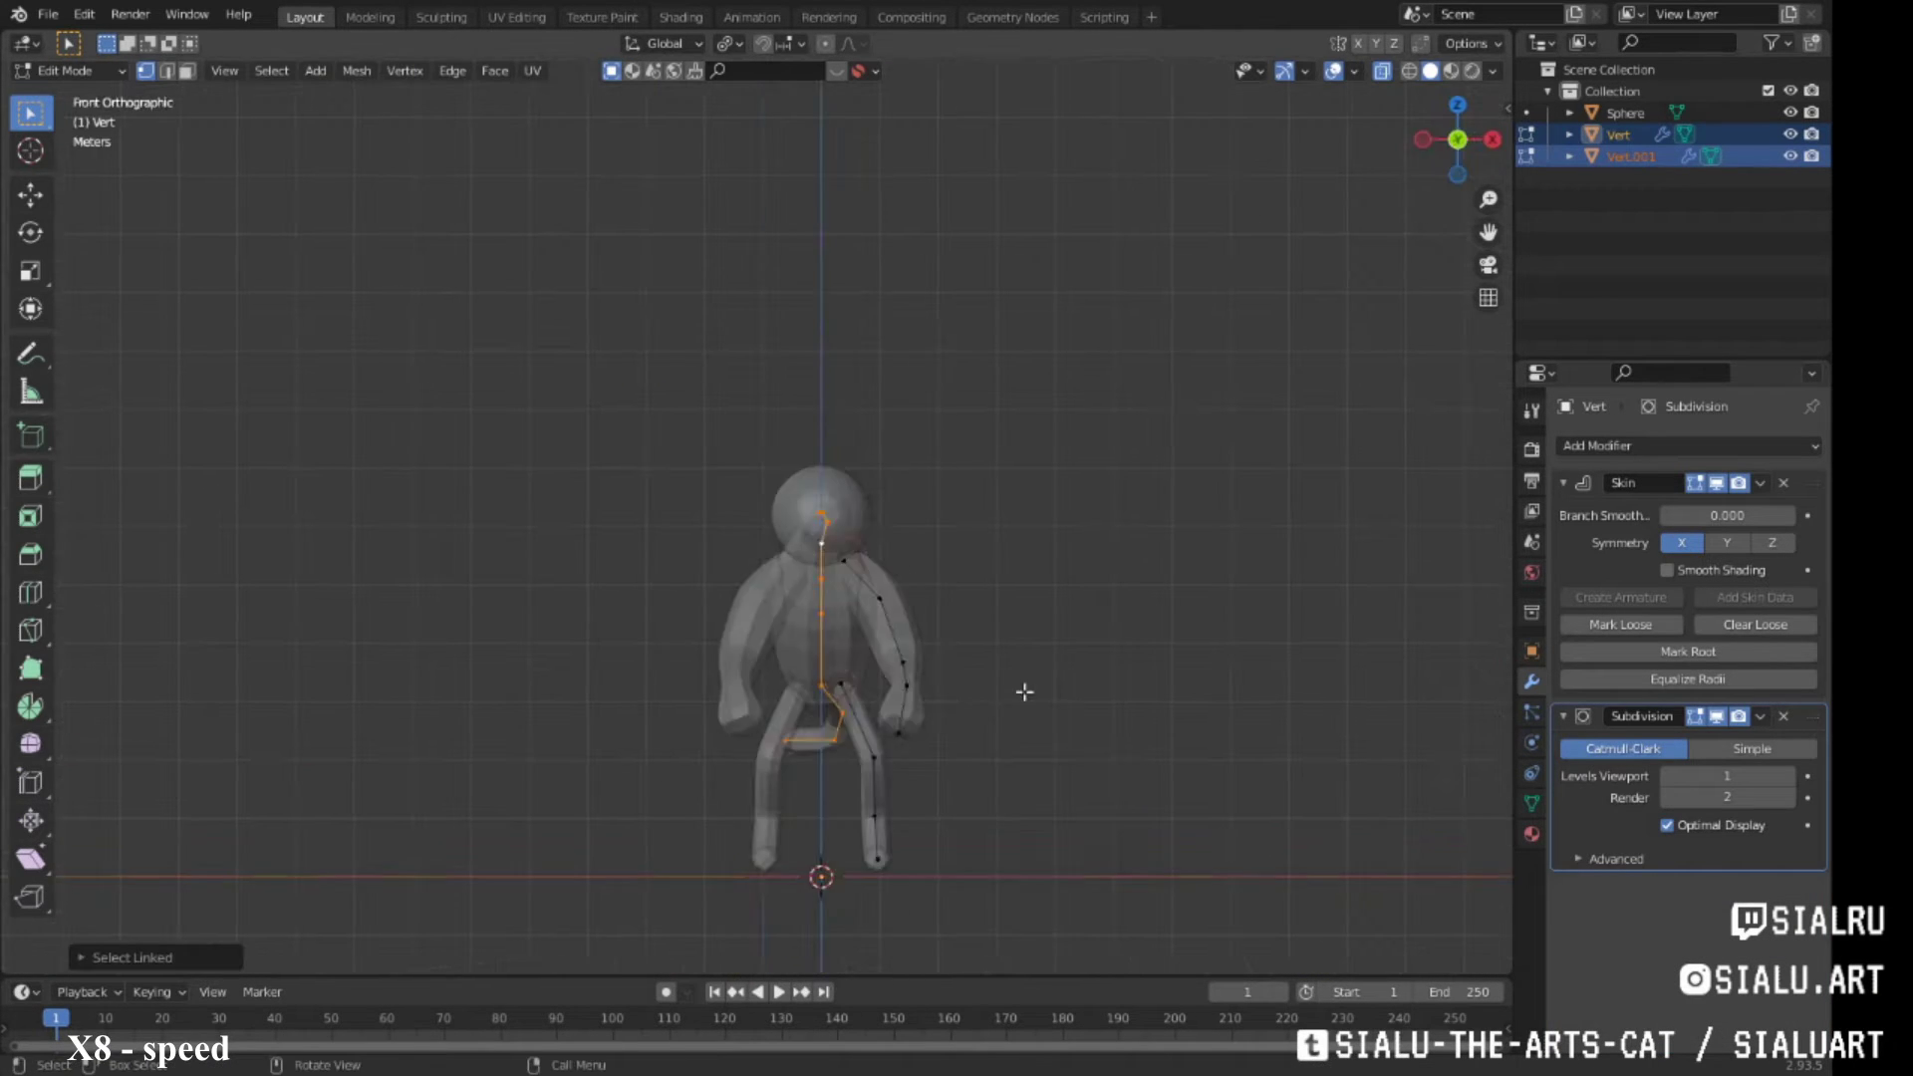
pyautogui.click(750, 113)
pyautogui.press('s')
pyautogui.press('x')
pyautogui.click(850, 865)
pyautogui.moveTo(850, 864); pyautogui.dragTo(489, 760, button='middle')
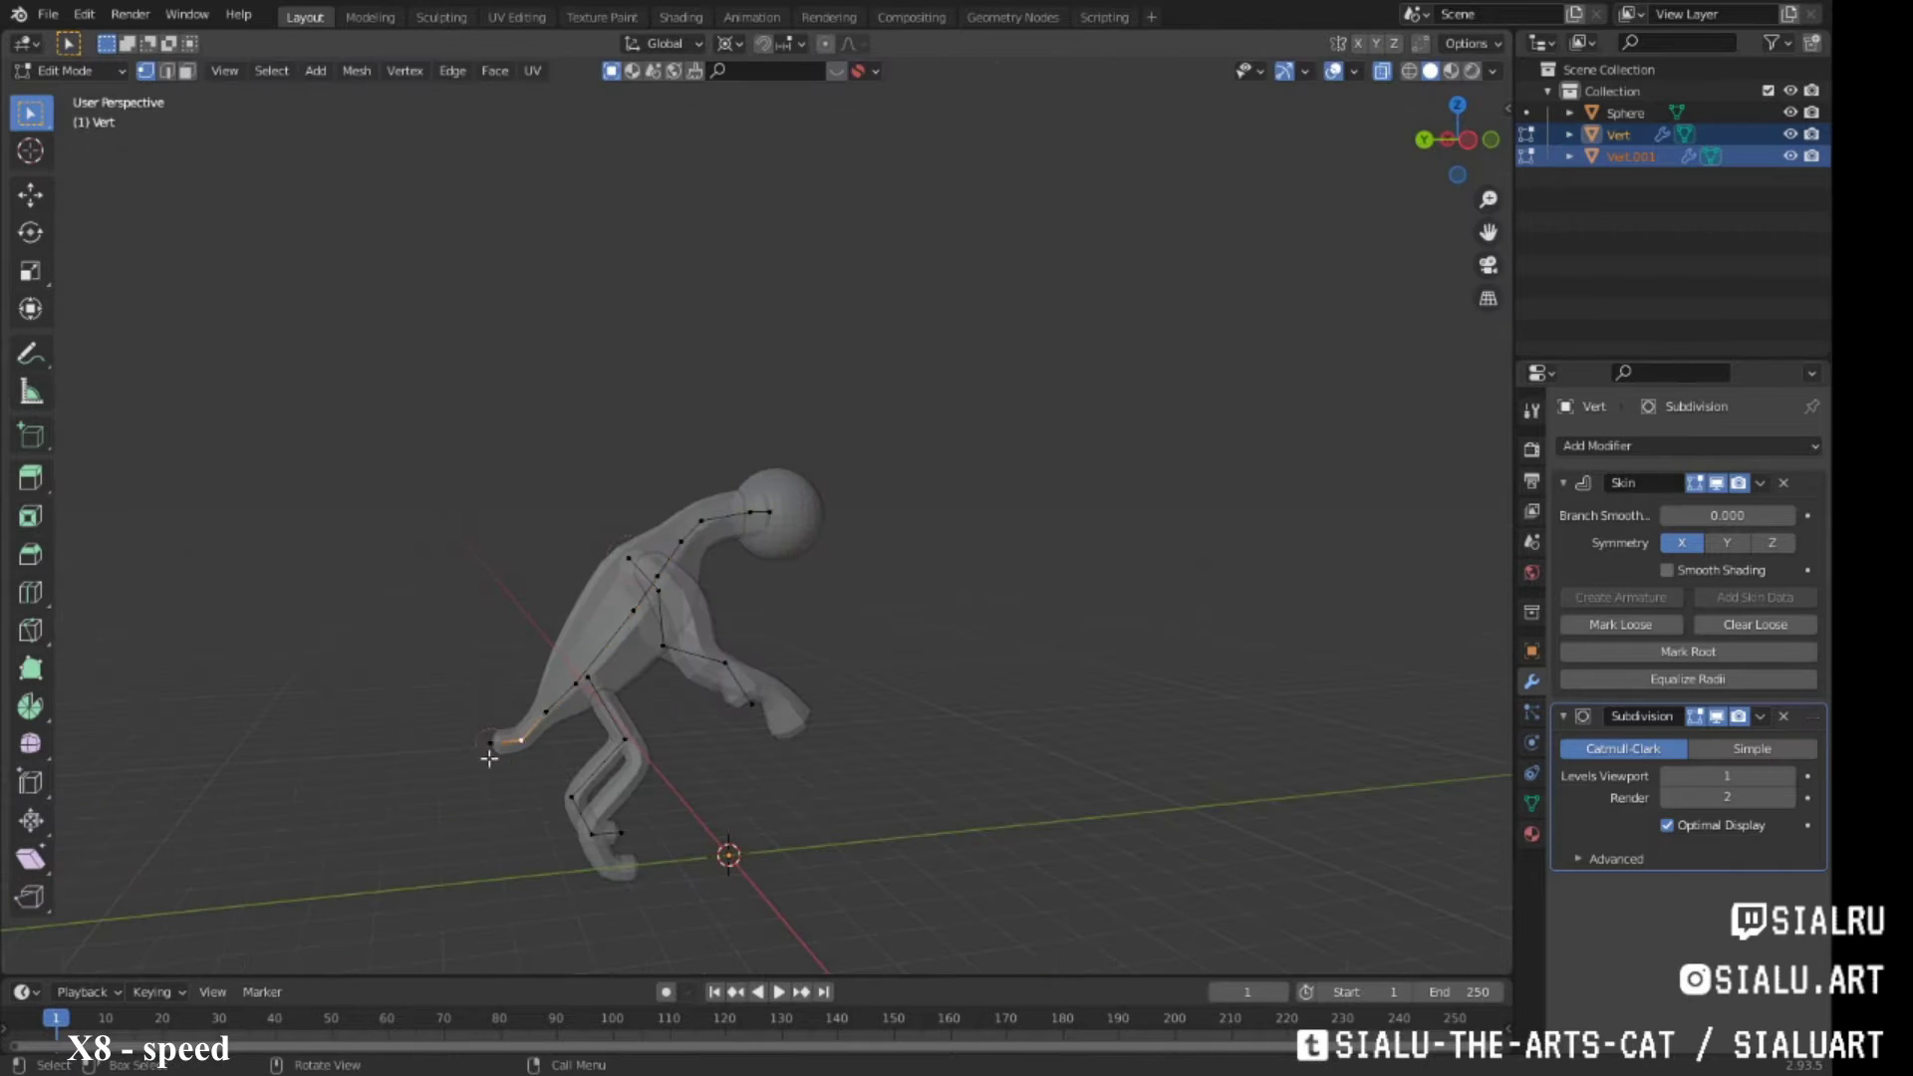
pyautogui.press('KP_3')
# Subdivide a limb edge with a midpoint vertex and resize its skin
pyautogui.rightClick(969, 672)
pyautogui.click(991, 687)
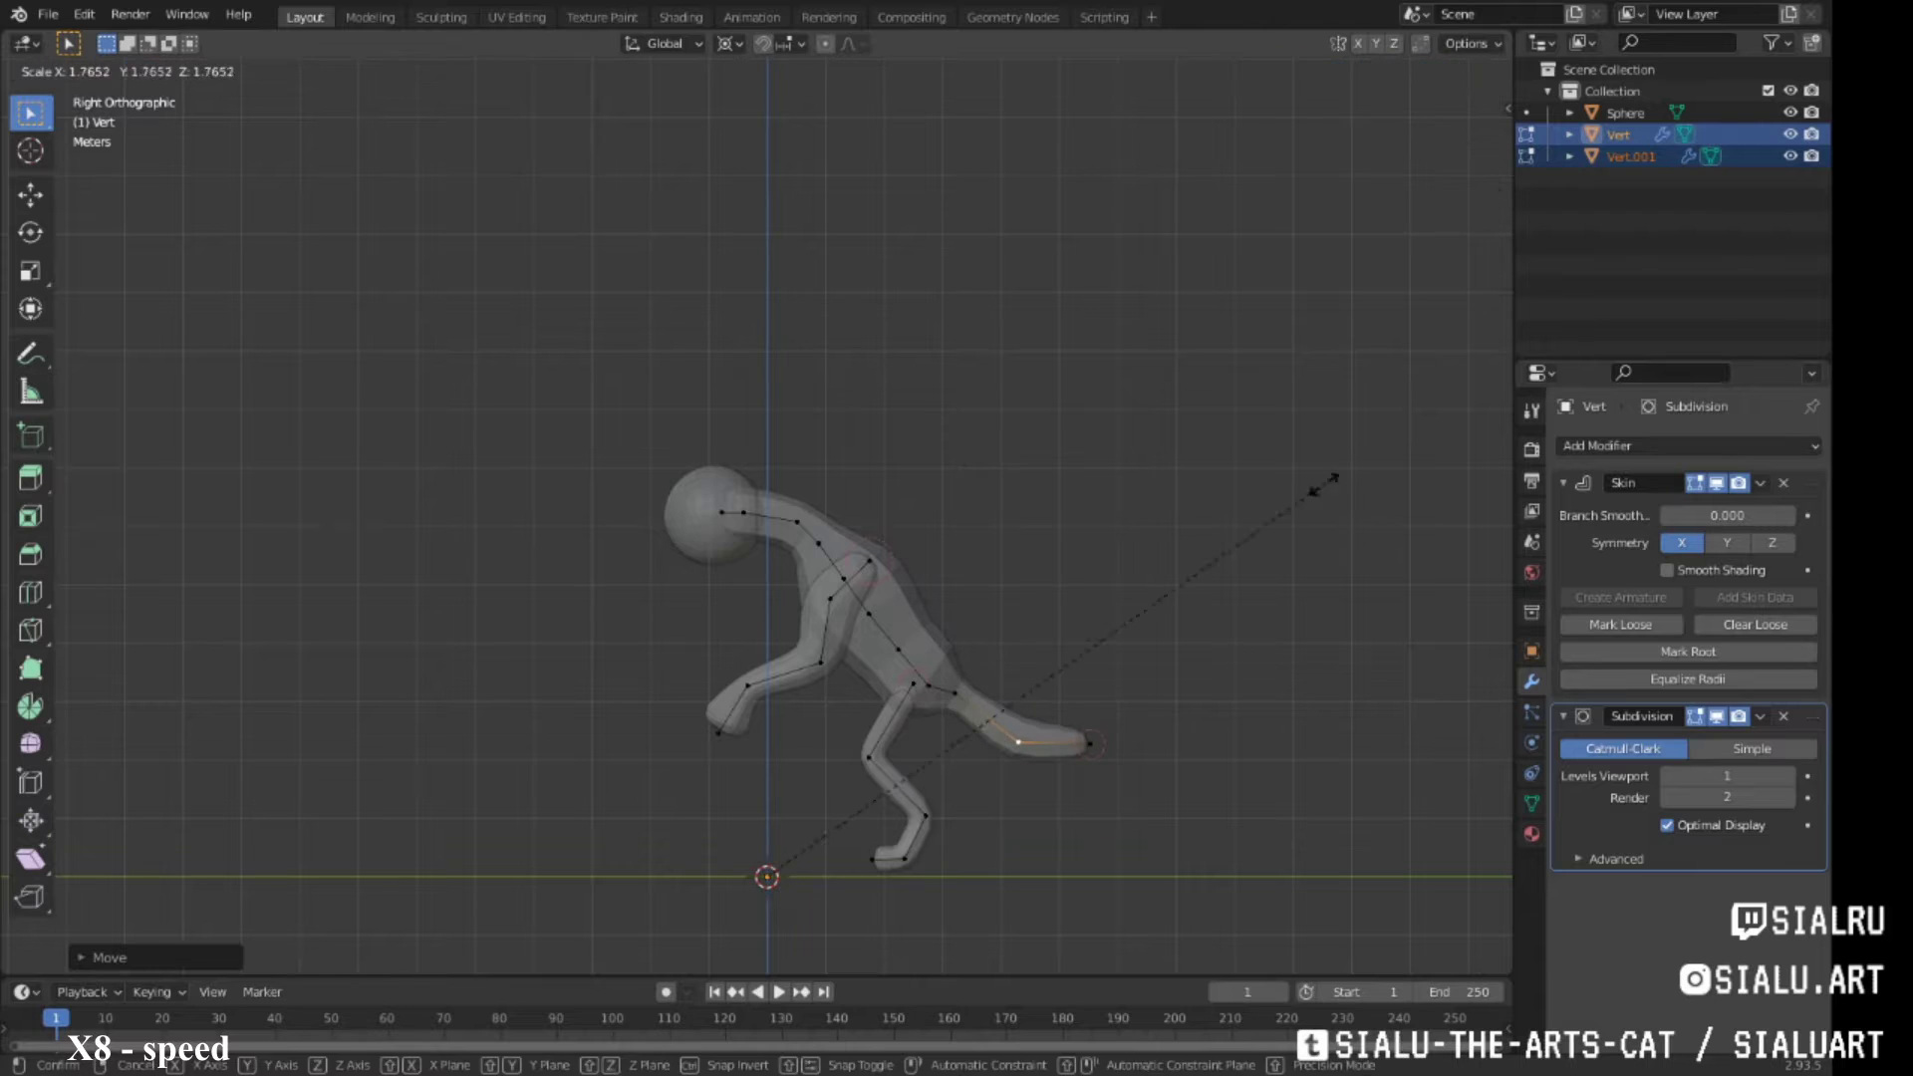
pyautogui.click(1325, 485)
pyautogui.moveTo(1312, 448); pyautogui.dragTo(923, 696, button='middle')
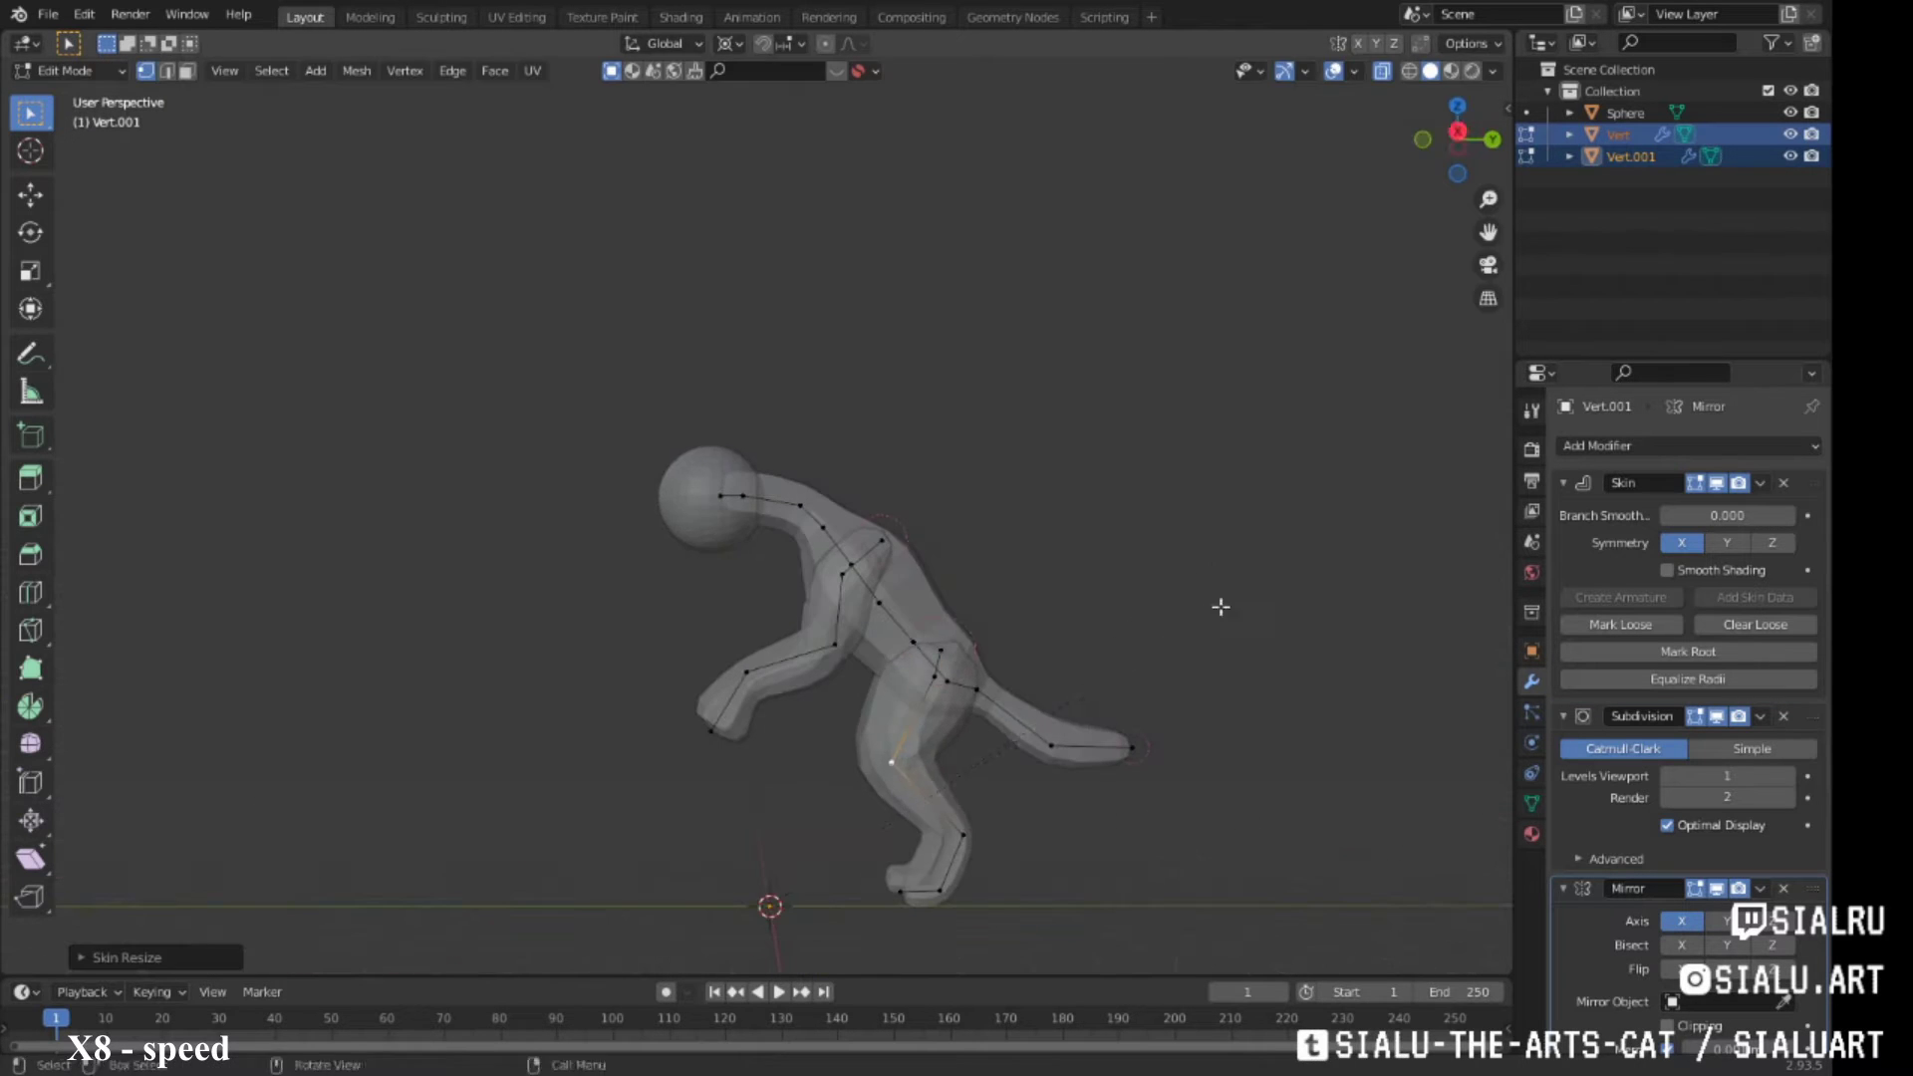
pyautogui.moveTo(1220, 607); pyautogui.dragTo(1017, 634, button='middle')
pyautogui.press('KP_1')
pyautogui.press('KP_3')
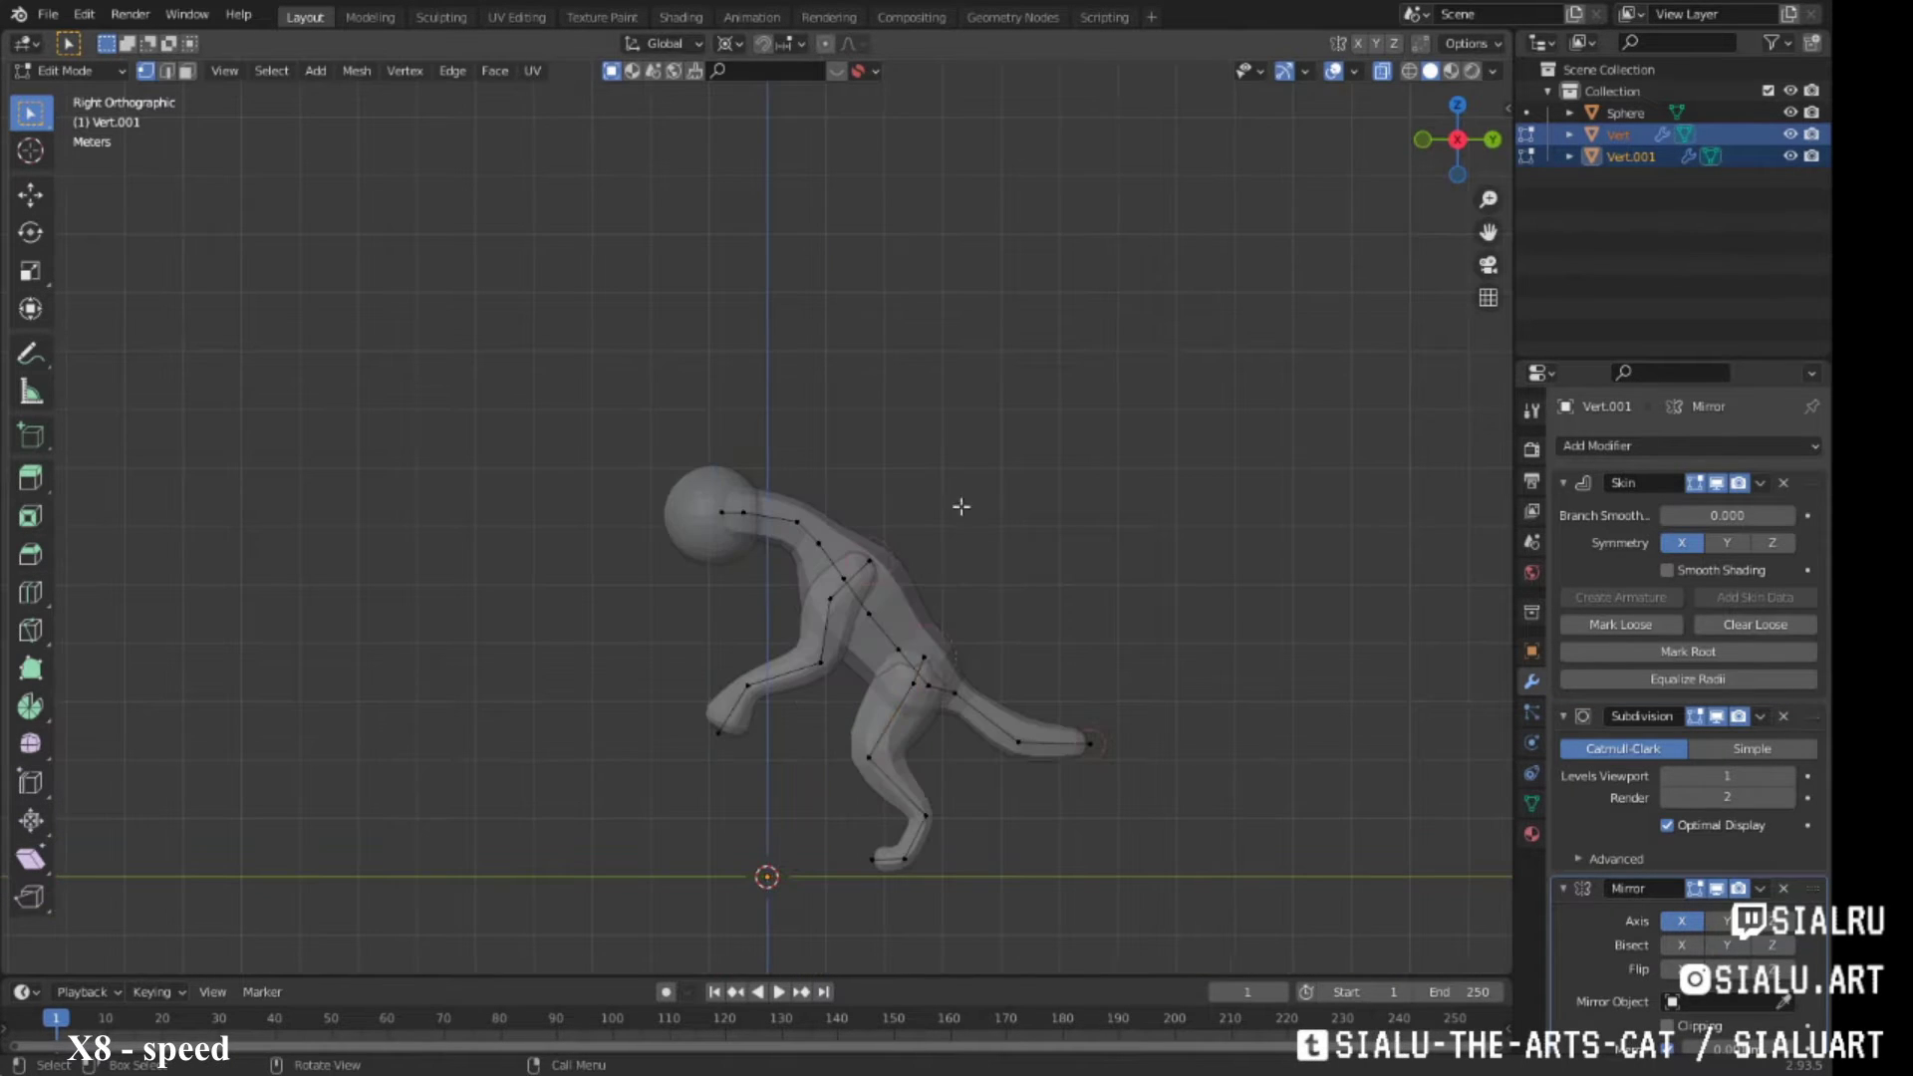
# Brush-select body and limb vertices and move a limb vertex into place
pyautogui.click(829, 533)
pyautogui.press('c')
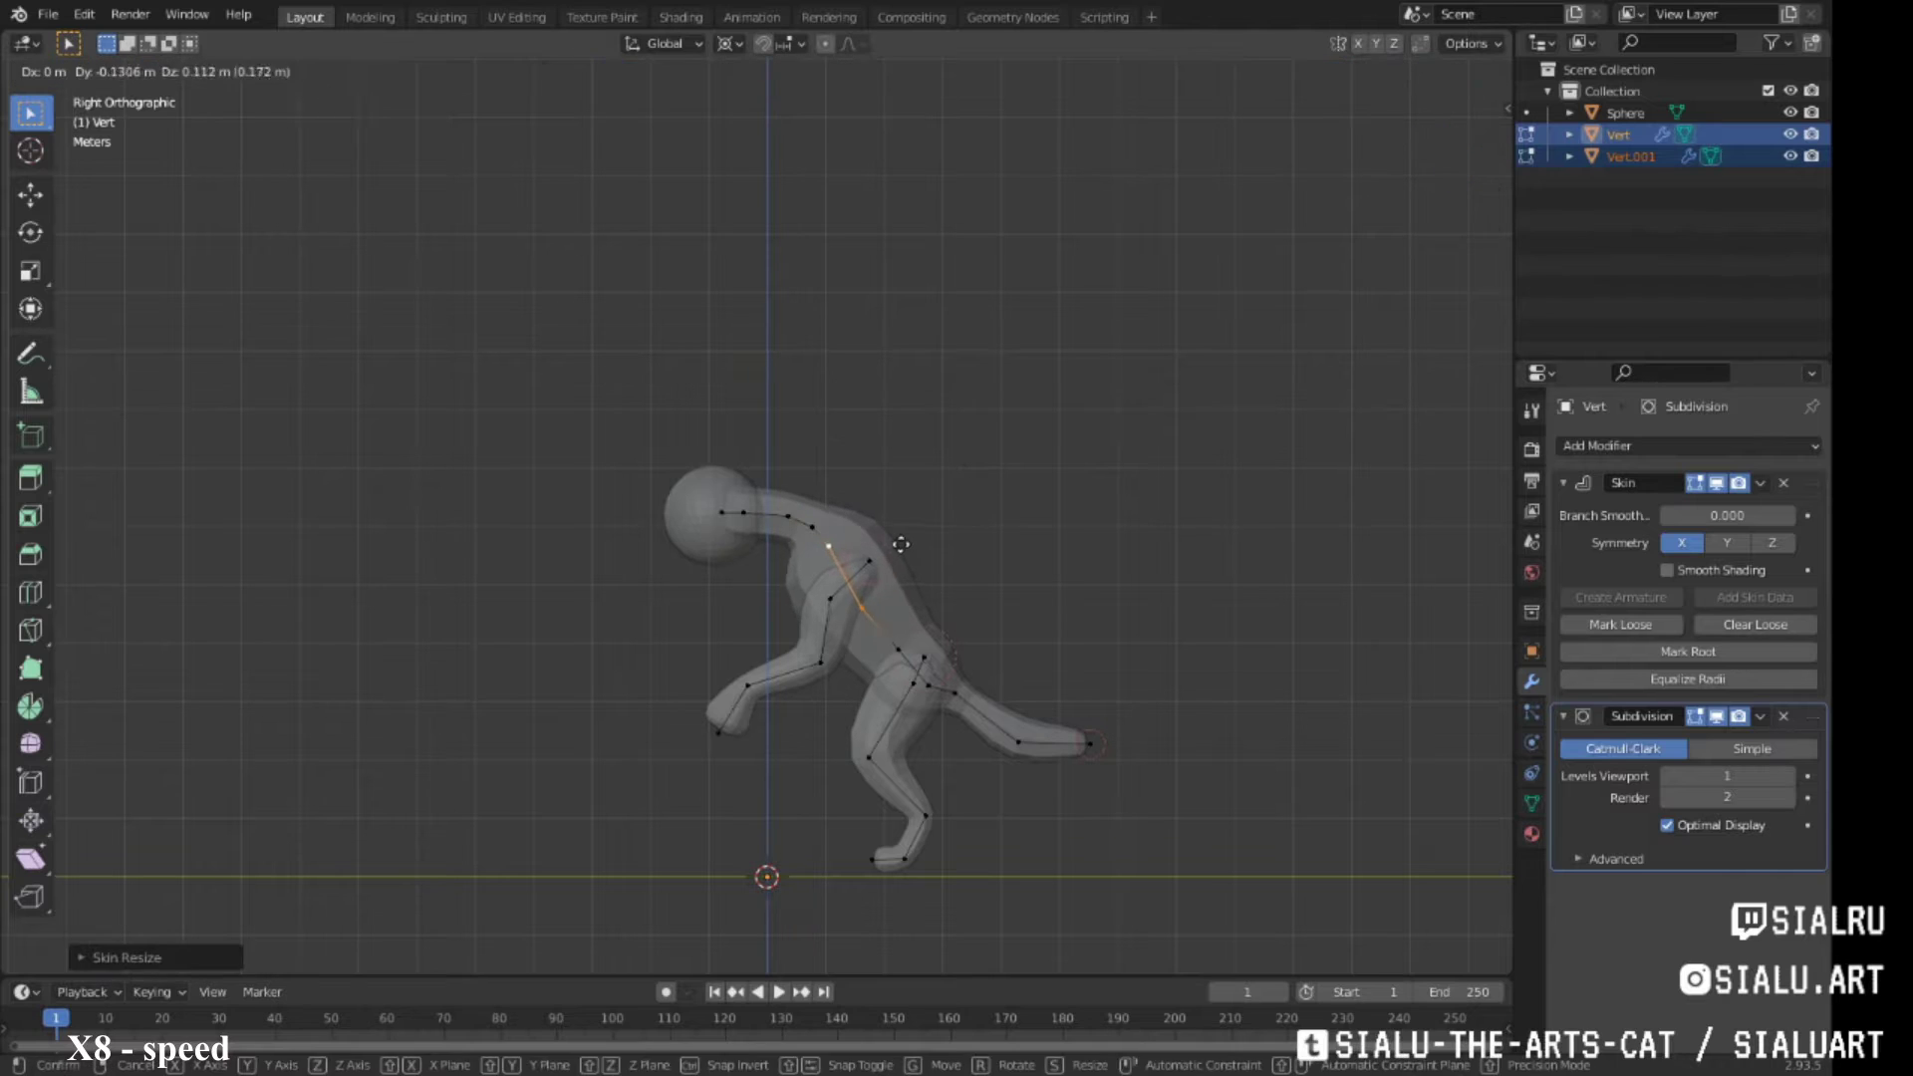
pyautogui.click(919, 685)
pyautogui.press('g')
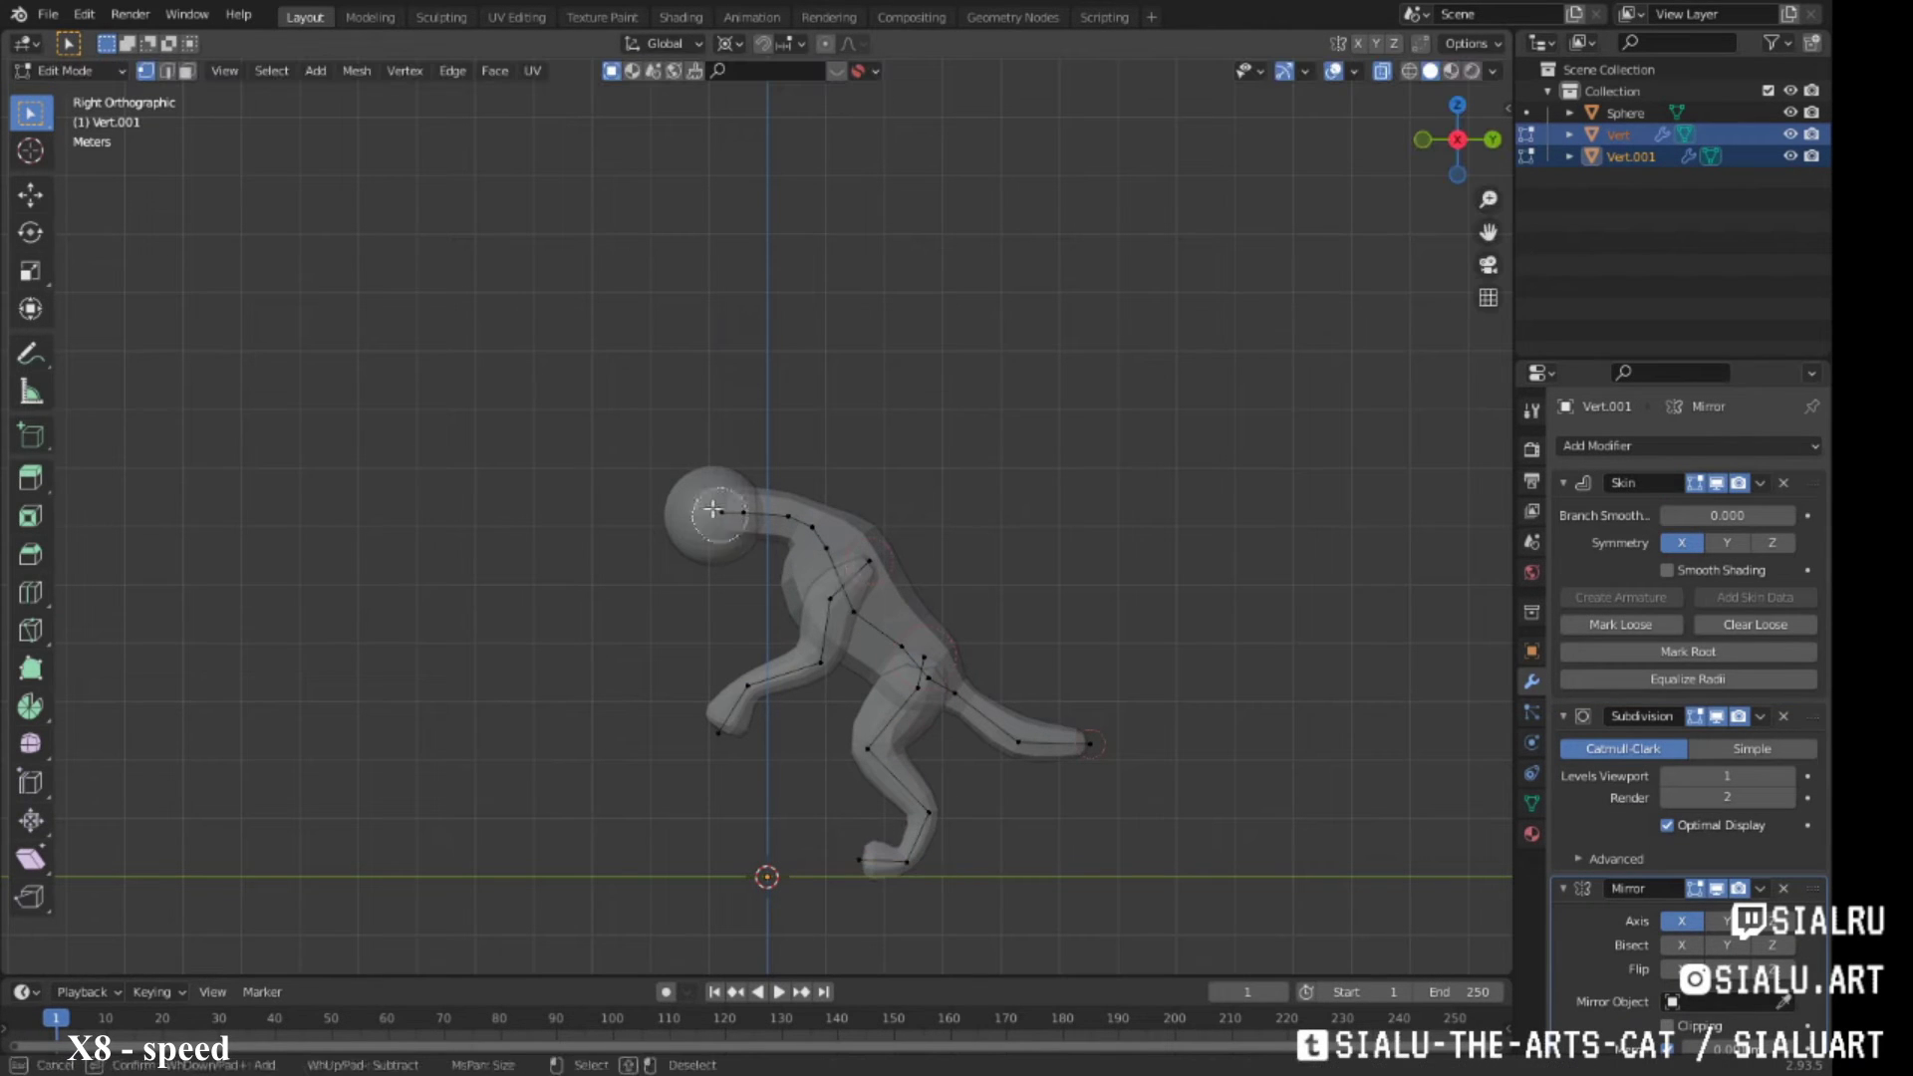
pyautogui.press('Escape')
pyautogui.click(832, 598)
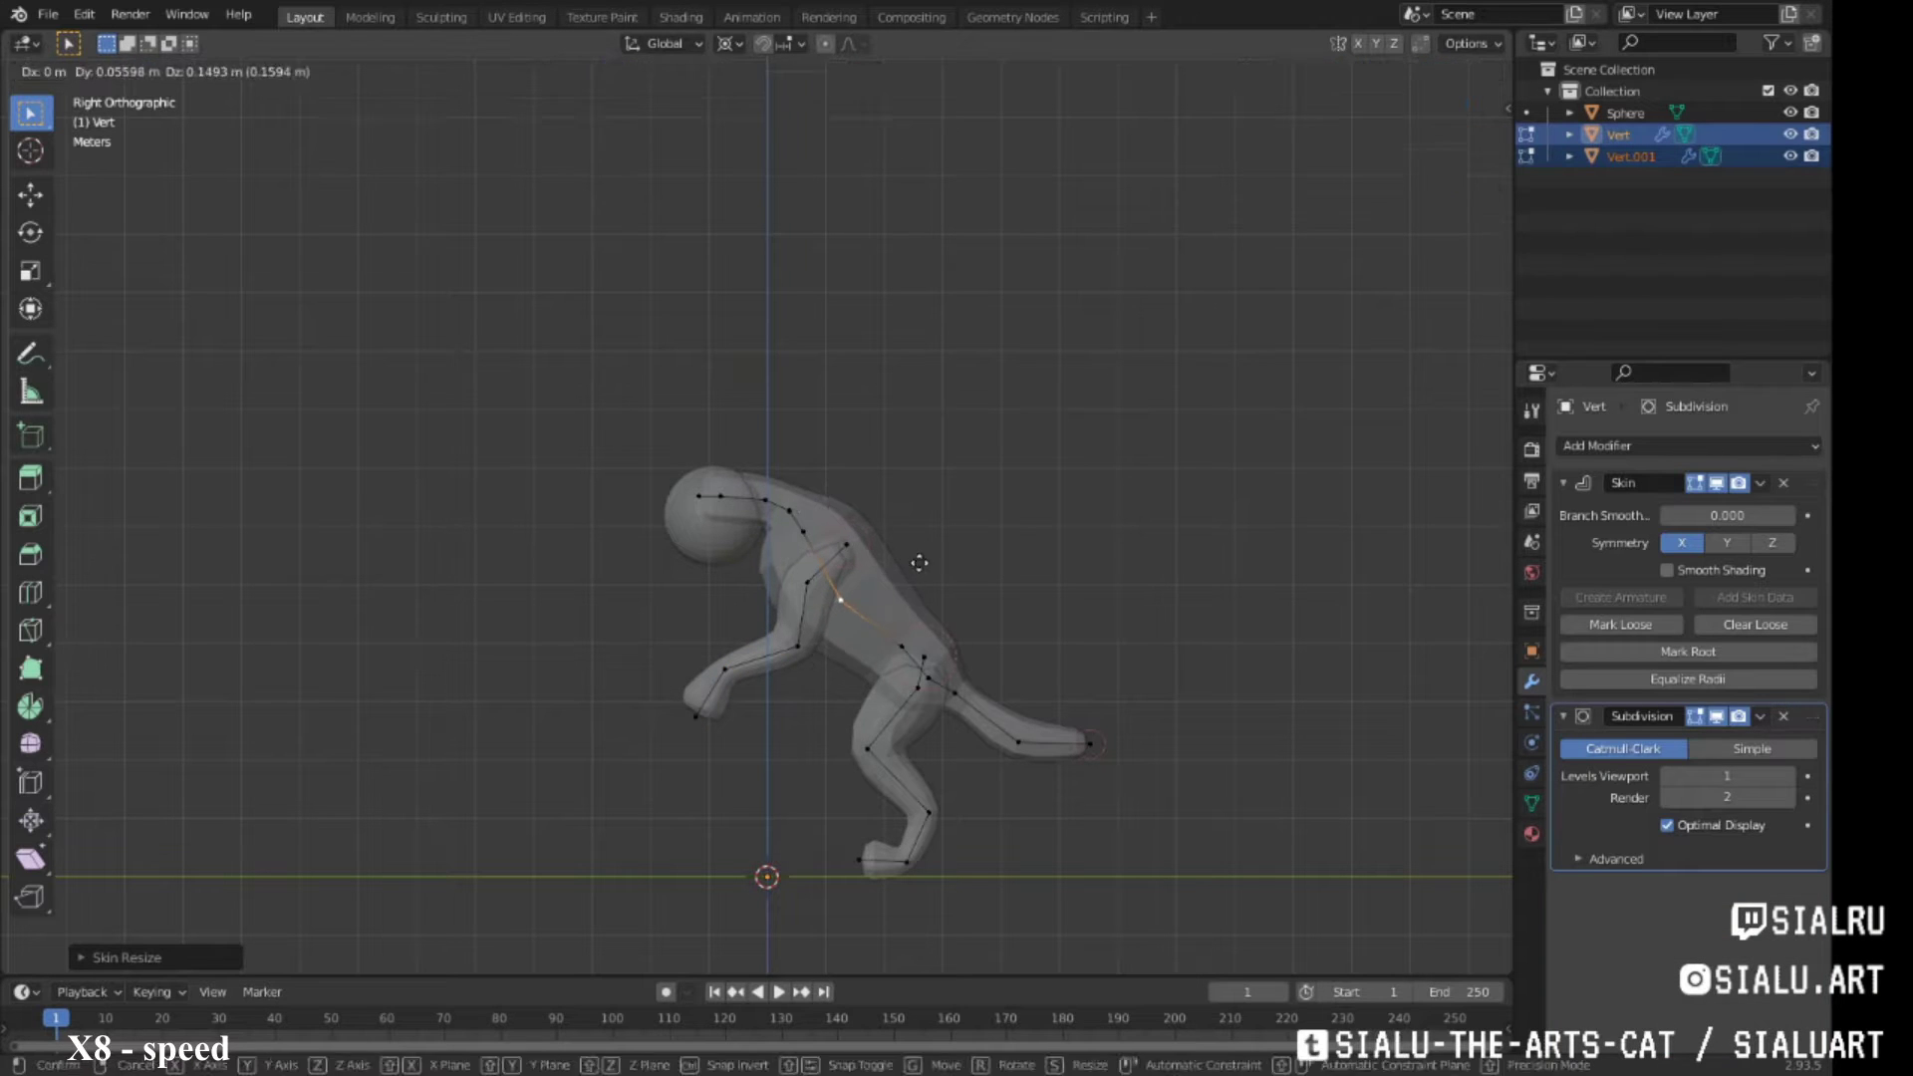
# Edit the legs object and move a vertex along the X axis
pyautogui.press('Tab')
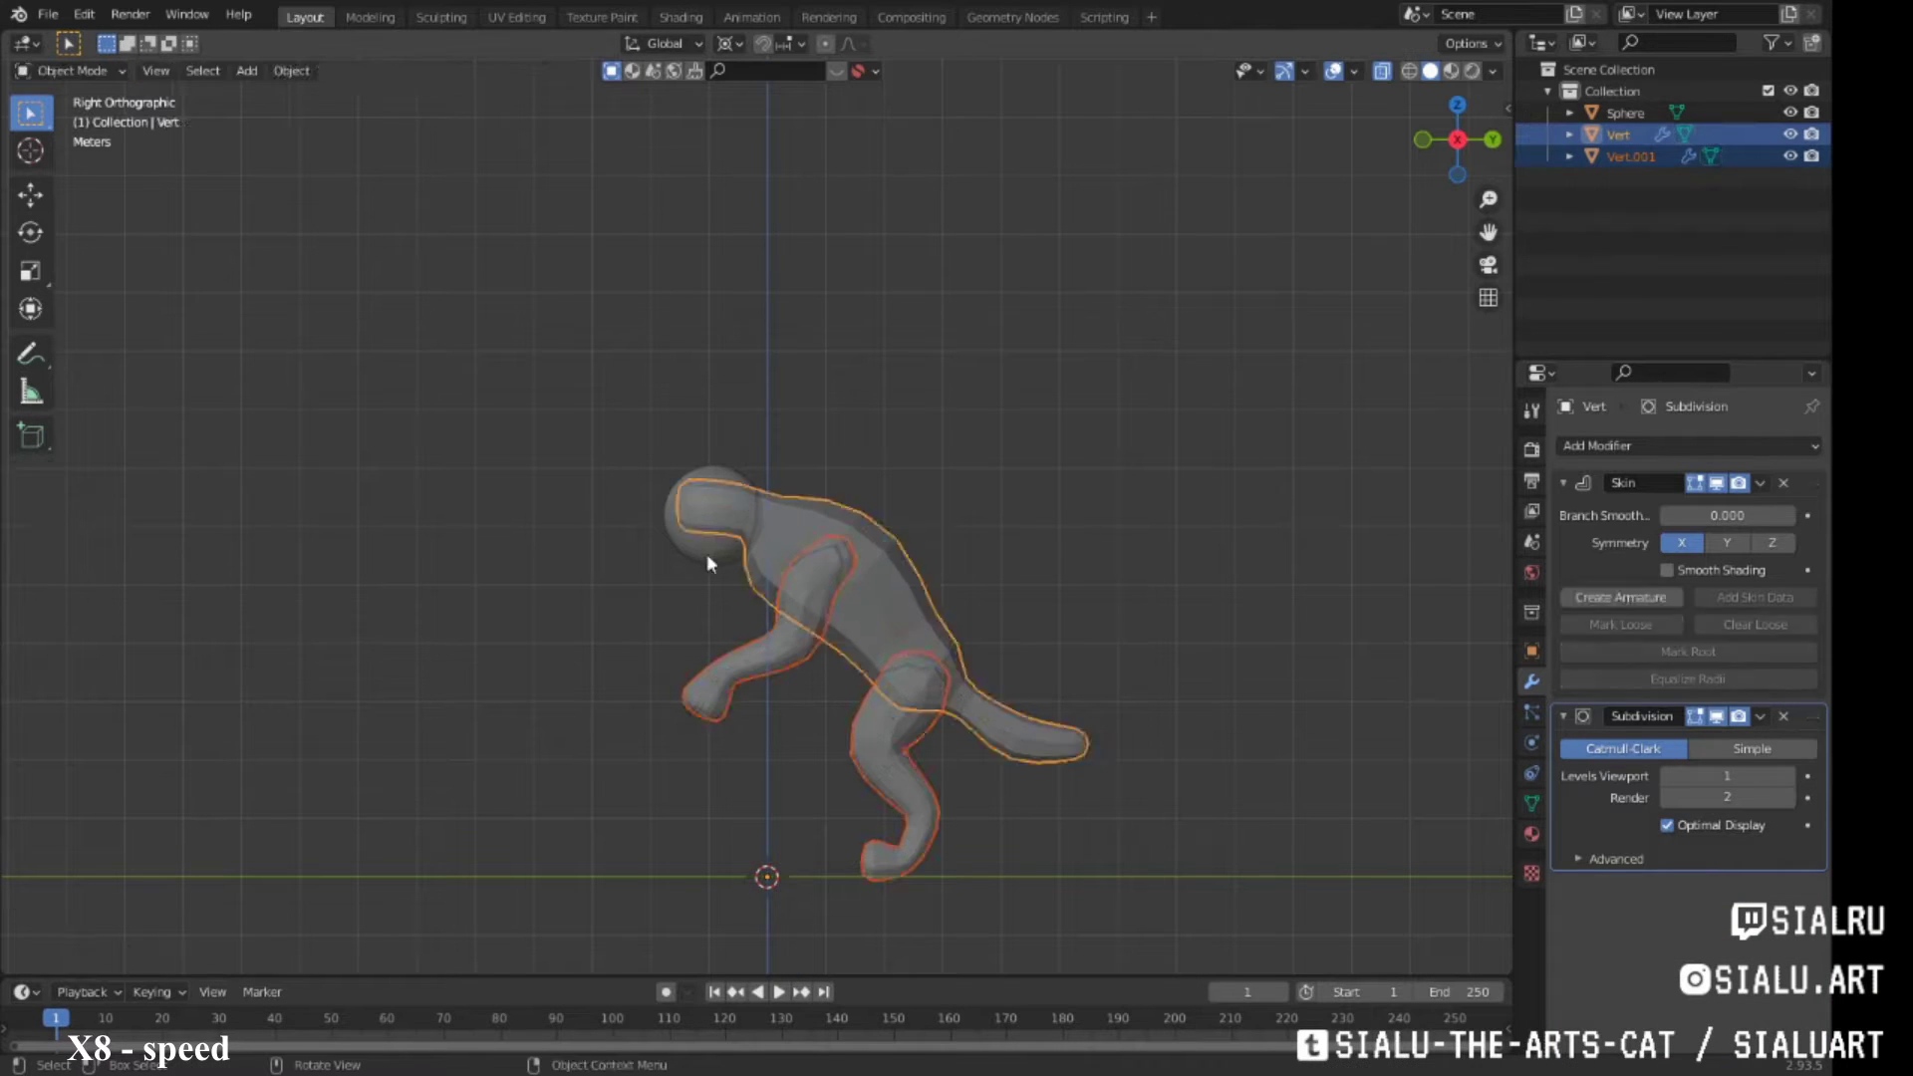
pyautogui.click(677, 510)
pyautogui.click(852, 735)
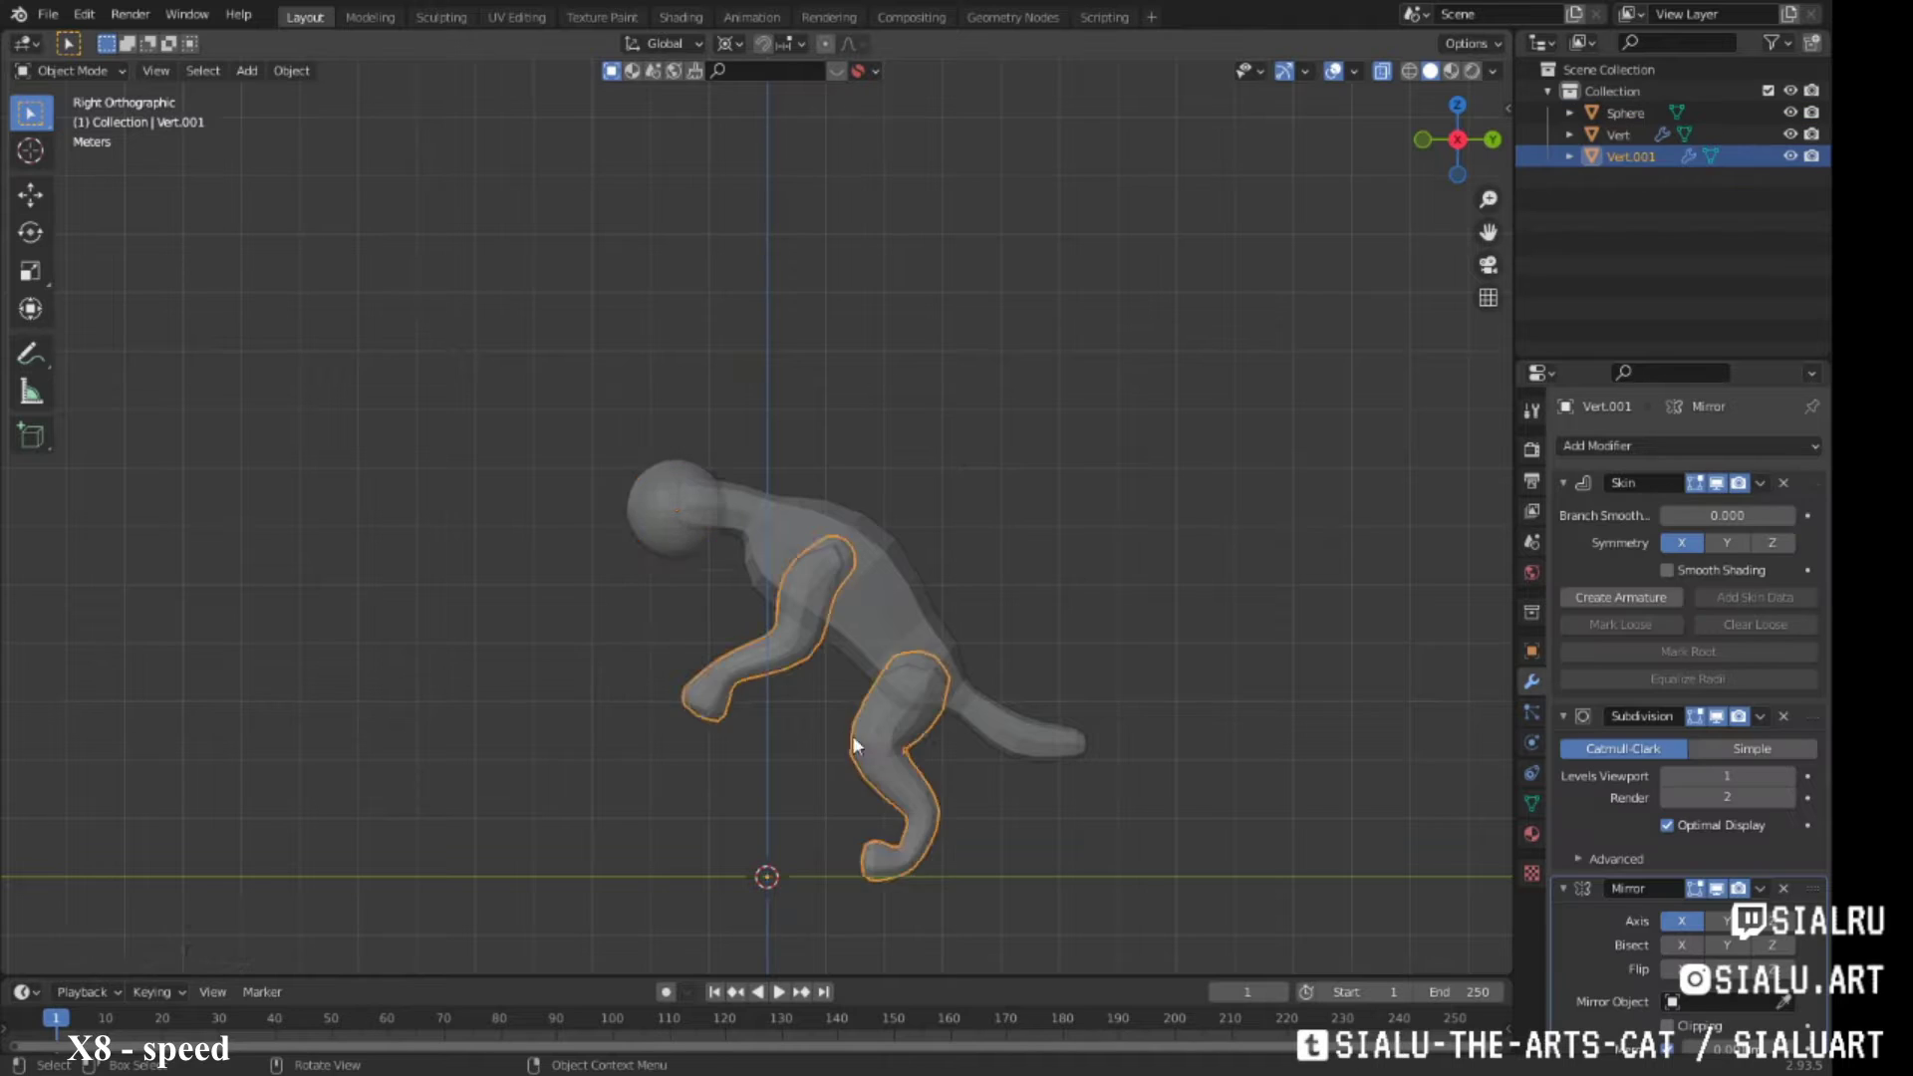
pyautogui.press('Tab')
pyautogui.moveTo(852, 736); pyautogui.dragTo(845, 688, button='middle')
pyautogui.moveTo(951, 561)
pyautogui.mouseDown(button='middle')
pyautogui.moveTo(1021, 646)
pyautogui.moveTo(978, 607)
pyautogui.mouseUp(button='middle')
pyautogui.press('x')
pyautogui.click(1021, 646)
# Set the Subdivision modifier's viewport level to 2
pyautogui.press('Tab')
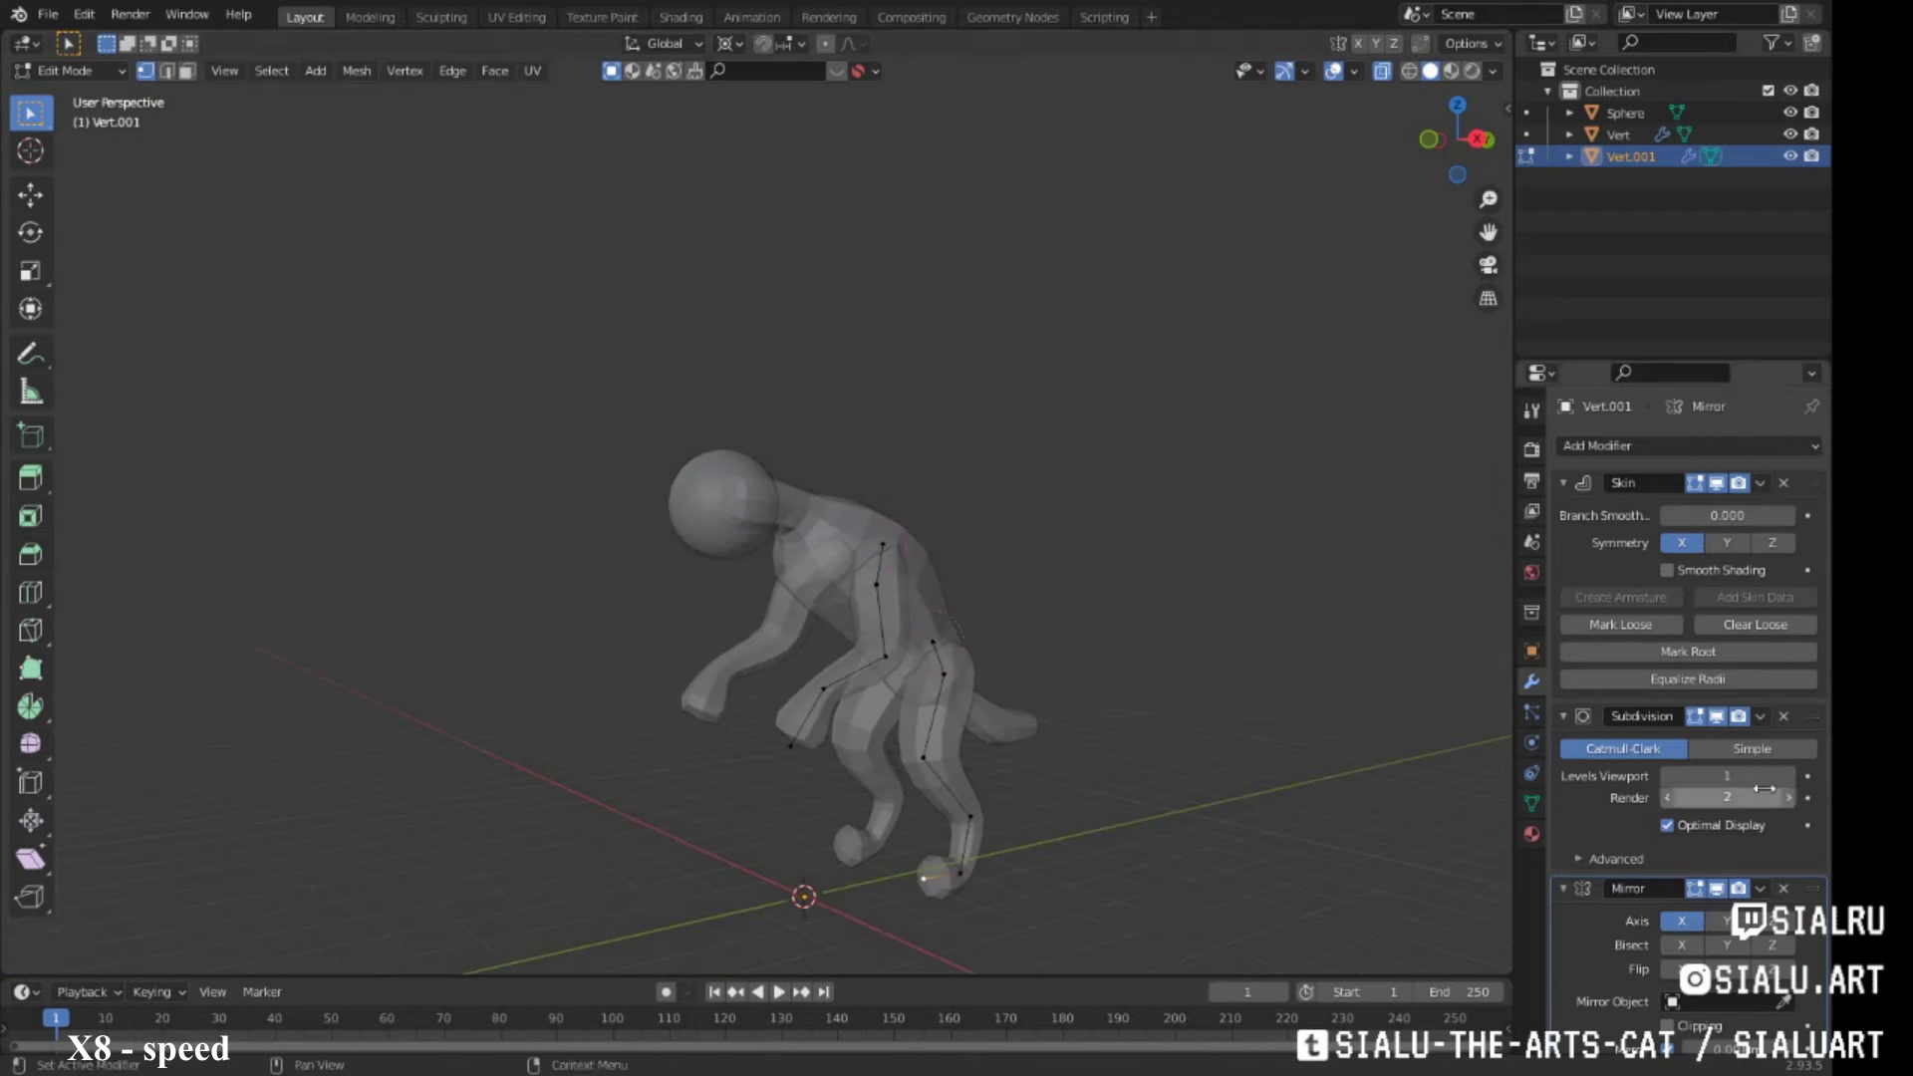
pyautogui.click(873, 586)
pyautogui.press('Tab')
pyautogui.click(1788, 775)
# Move a body vertex to refine the torso shape
pyautogui.moveTo(1299, 799); pyautogui.dragTo(877, 508, button='middle')
pyautogui.press('g')
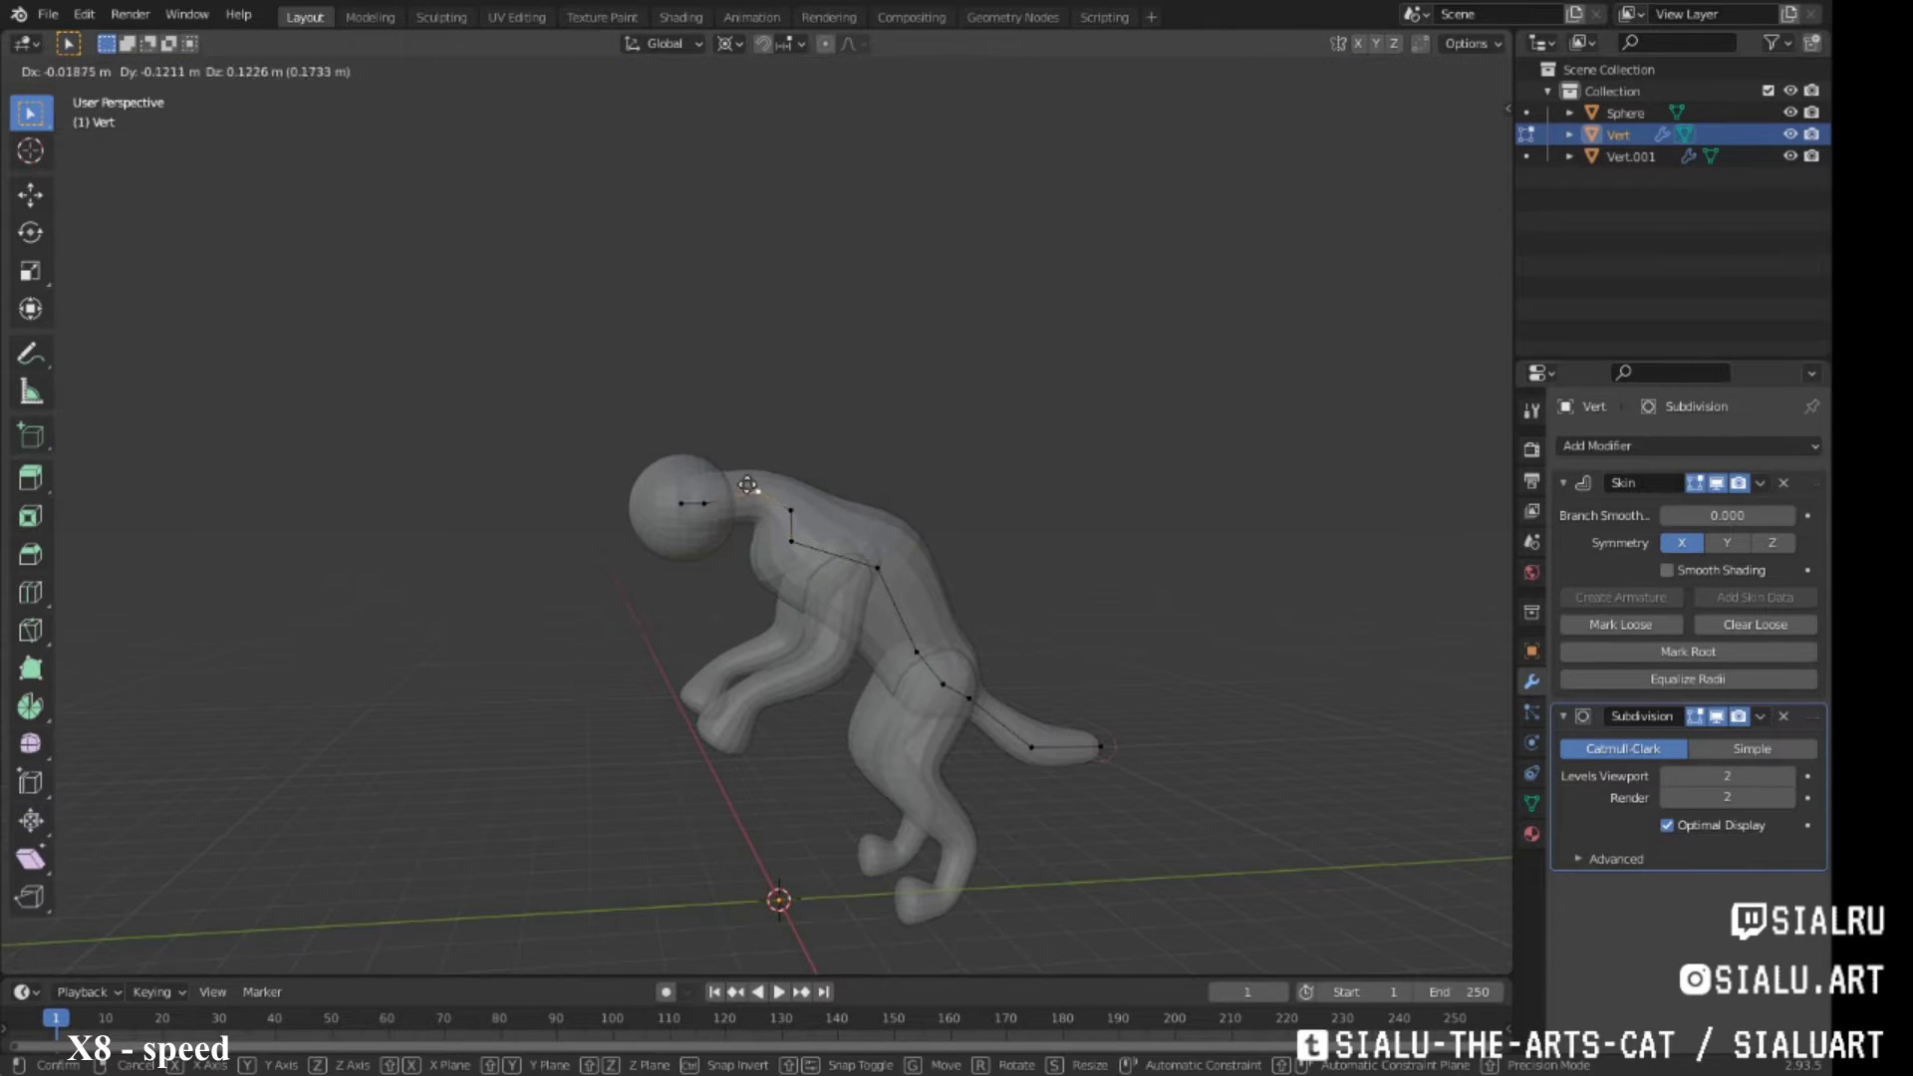
pyautogui.click(748, 486)
pyautogui.moveTo(747, 485); pyautogui.dragTo(1004, 500, button='middle')
pyautogui.click(833, 655)
pyautogui.moveTo(833, 655)
pyautogui.mouseDown(button='middle')
pyautogui.moveTo(897, 598)
pyautogui.moveTo(980, 573)
pyautogui.moveTo(970, 620)
pyautogui.moveTo(996, 588)
pyautogui.mouseUp(button='middle')
# Apply the Mirror modifier on the legs object so both legs become real geometry
pyautogui.hotkey('alt', 'q')
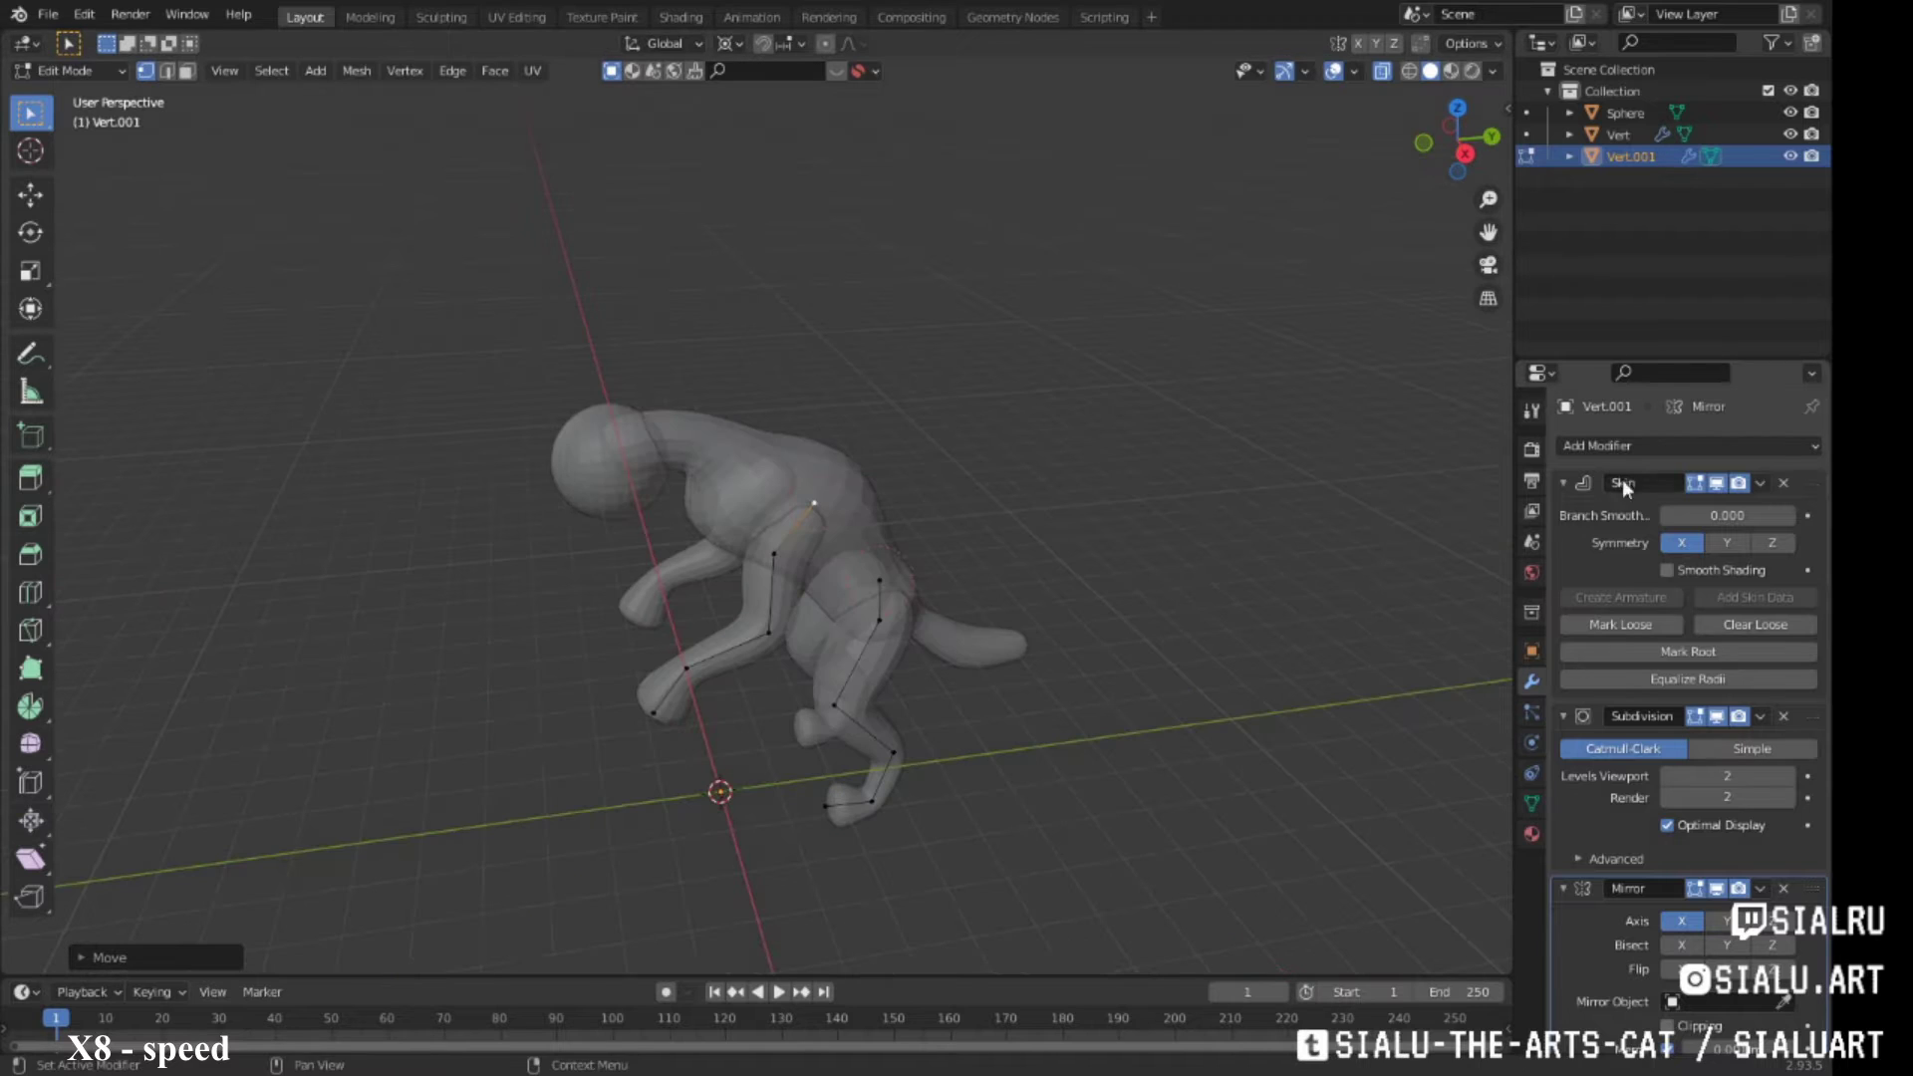
pyautogui.hotkey('ctrl', 'a')
pyautogui.moveTo(1239, 790)
pyautogui.mouseDown(button='middle')
pyautogui.moveTo(949, 718)
pyautogui.moveTo(1012, 820)
pyautogui.mouseUp(button='middle')
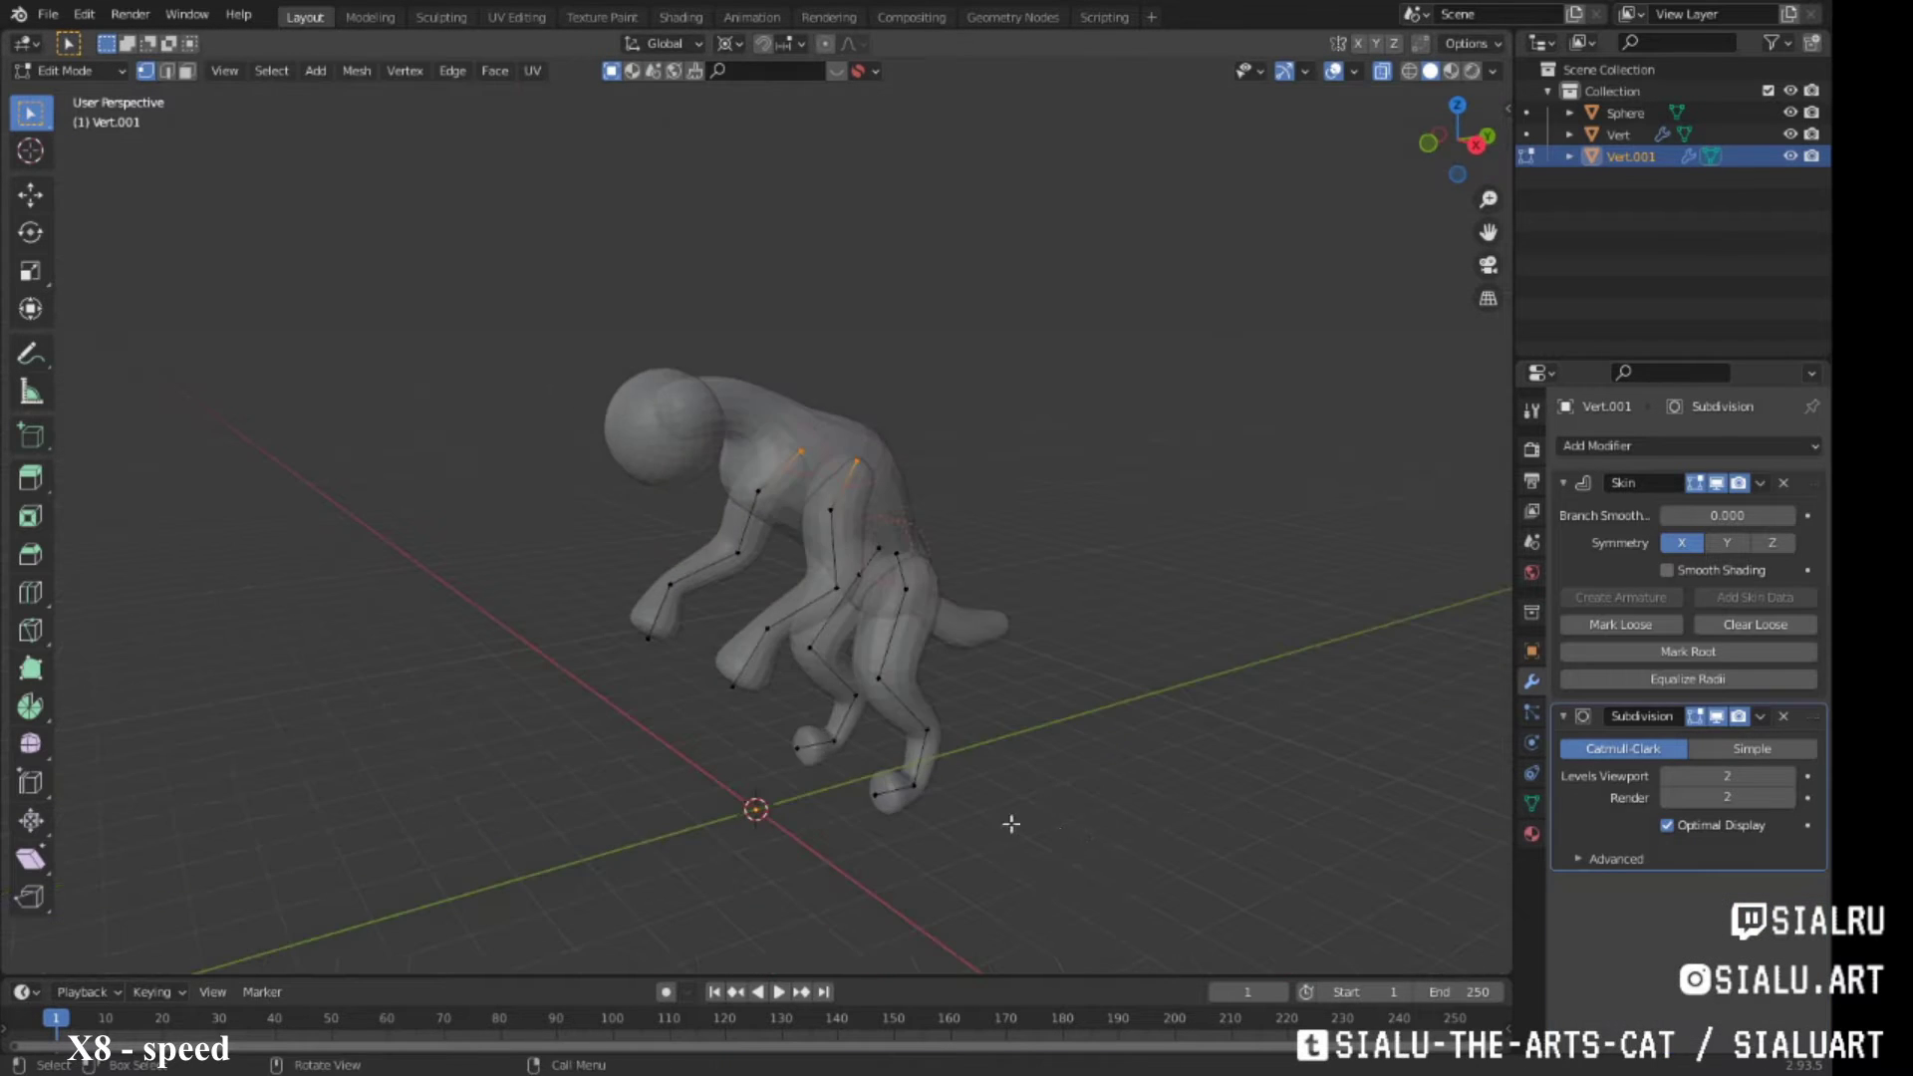
pyautogui.press('KP_3')
# In Right Ortho view, bend the back leg at the knee and swing the front leg forward
pyautogui.press('r')
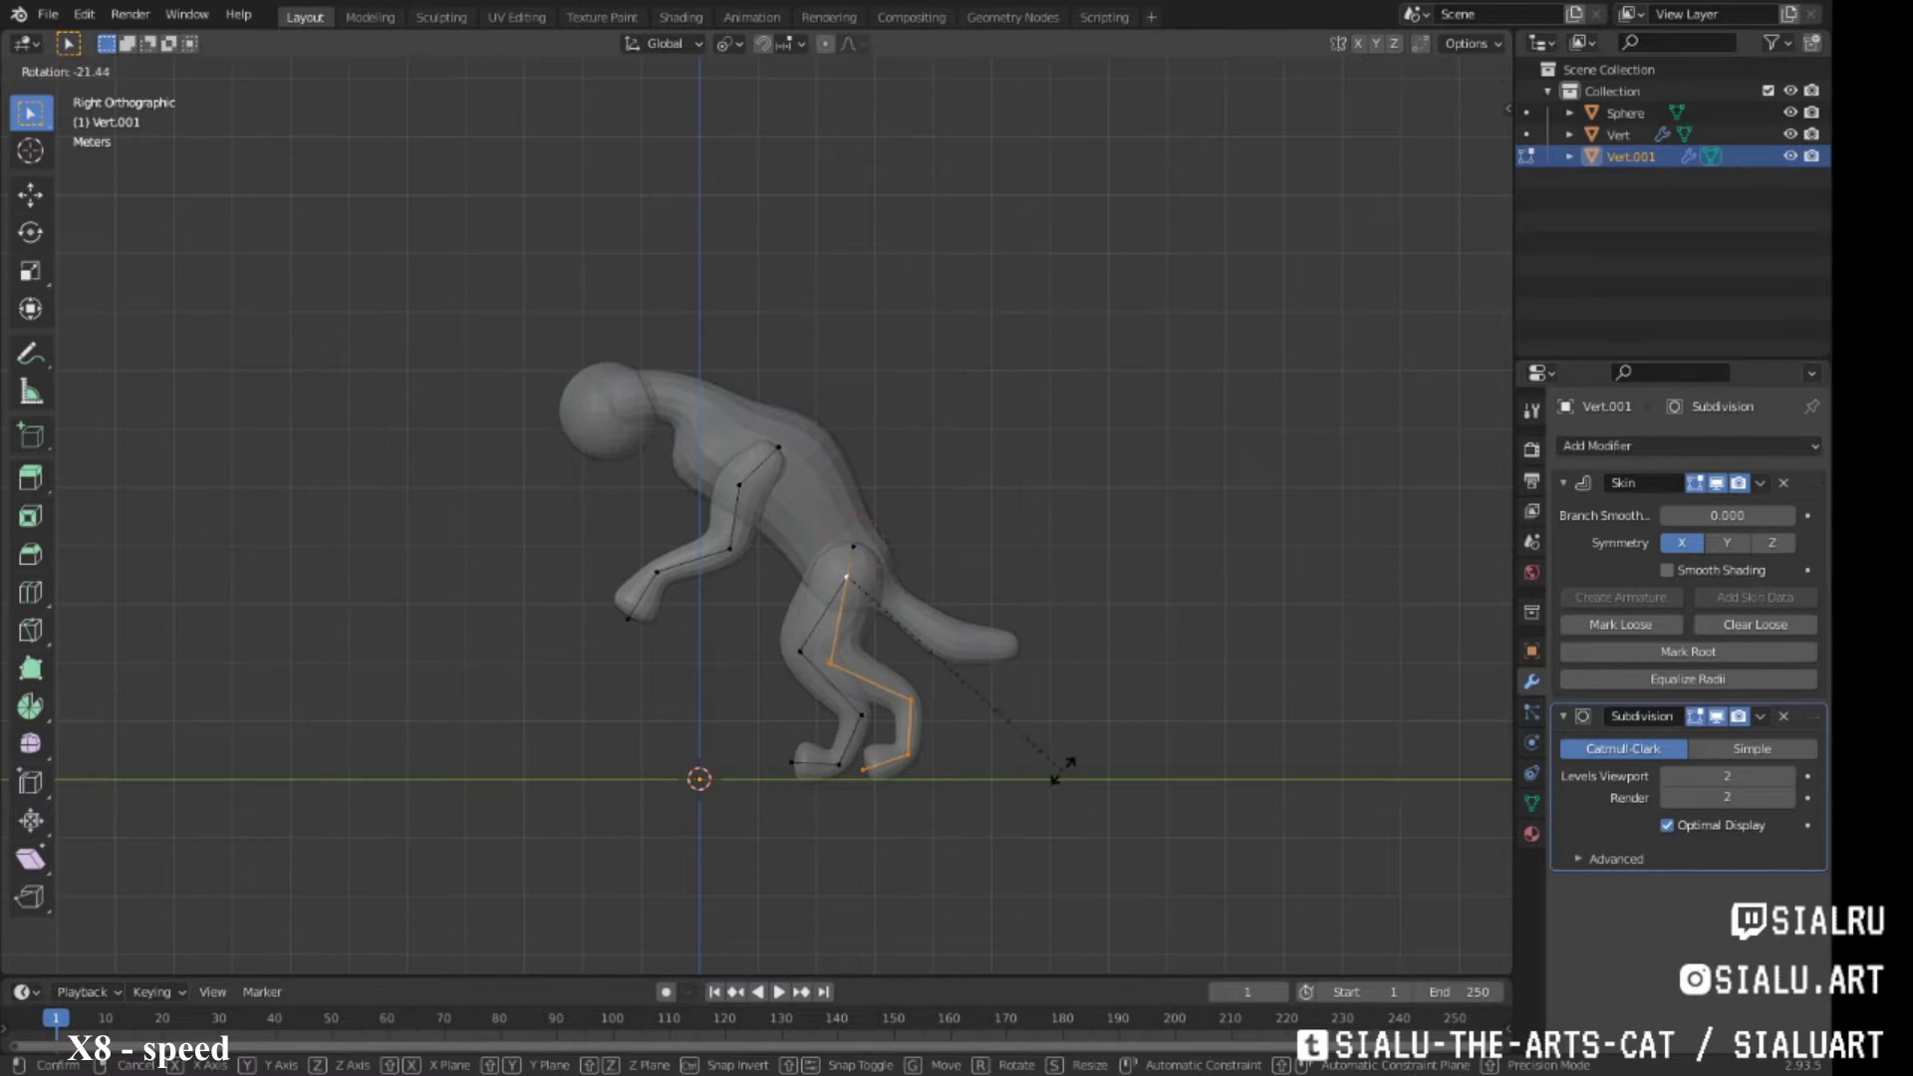
pyautogui.click(840, 663)
pyautogui.press('r')
pyautogui.click(1131, 638)
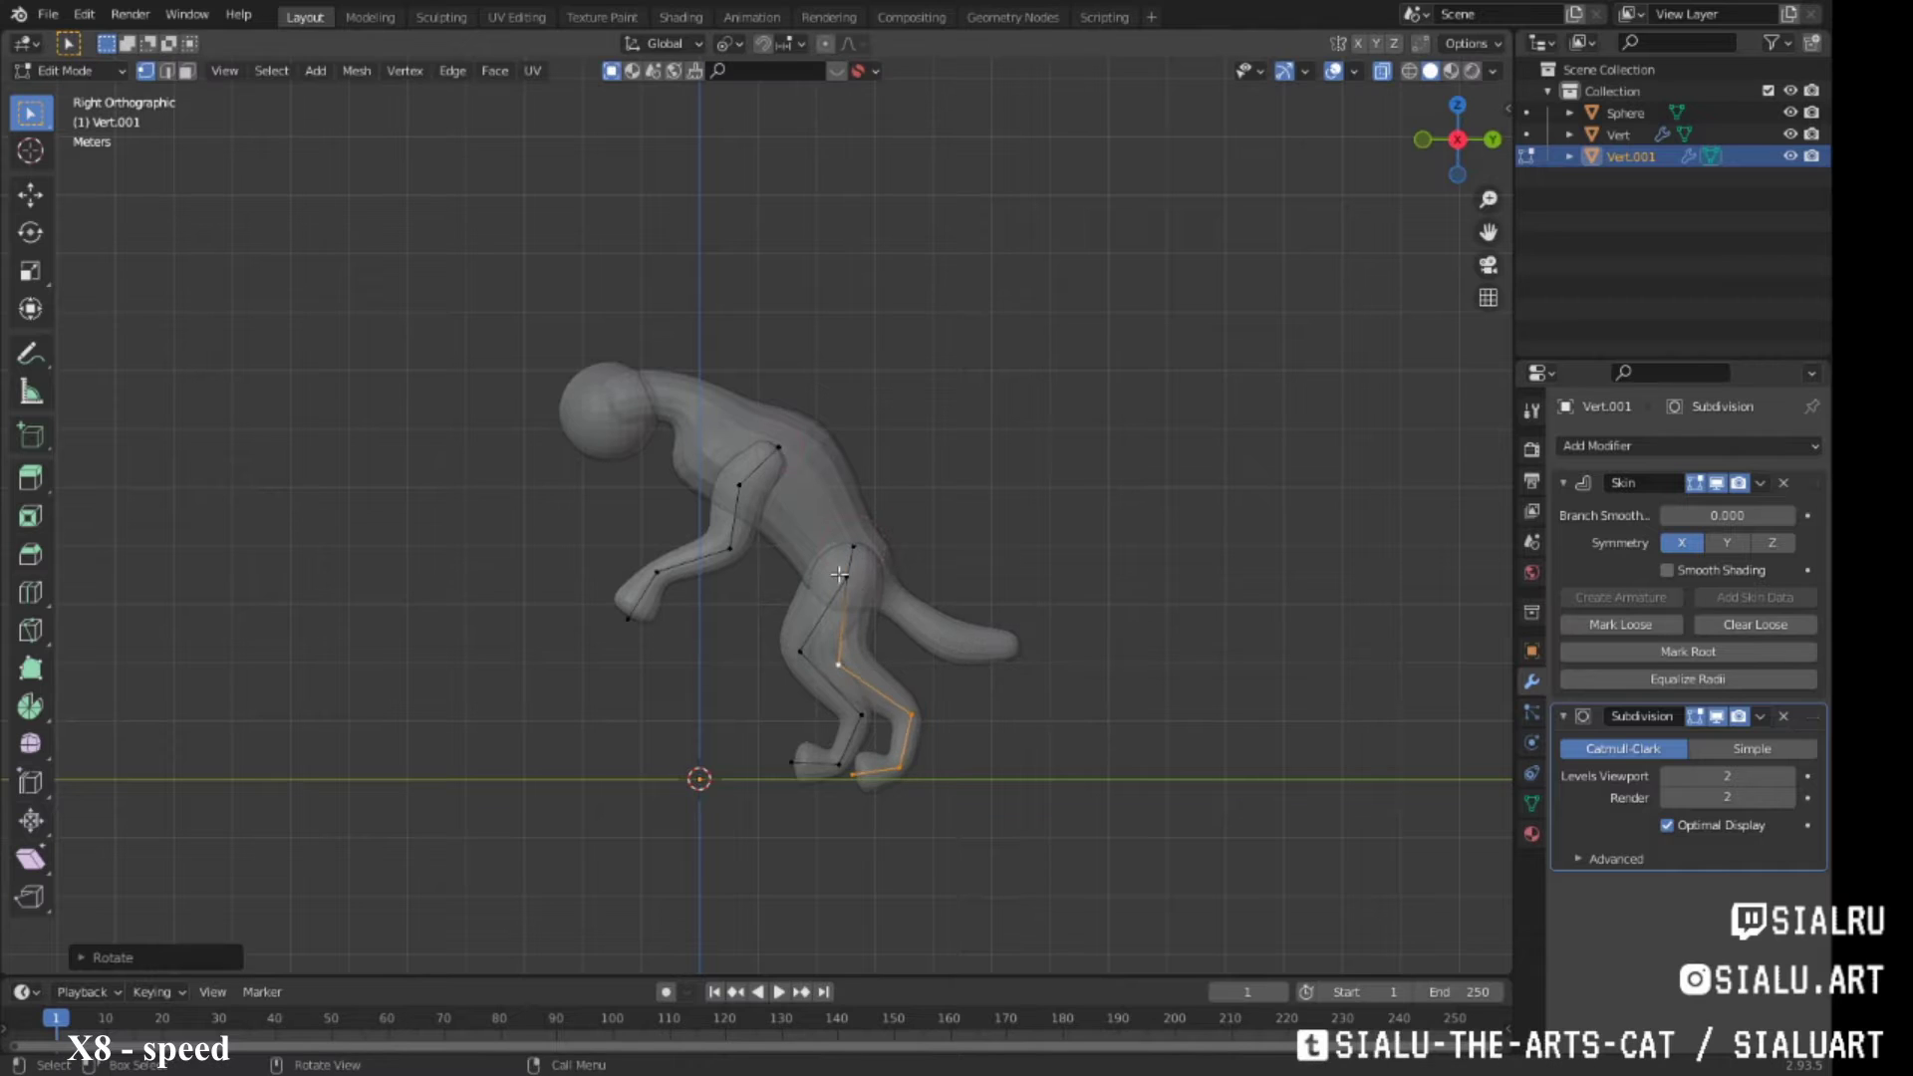
pyautogui.click(847, 575)
pyautogui.press('r')
pyautogui.click(830, 675)
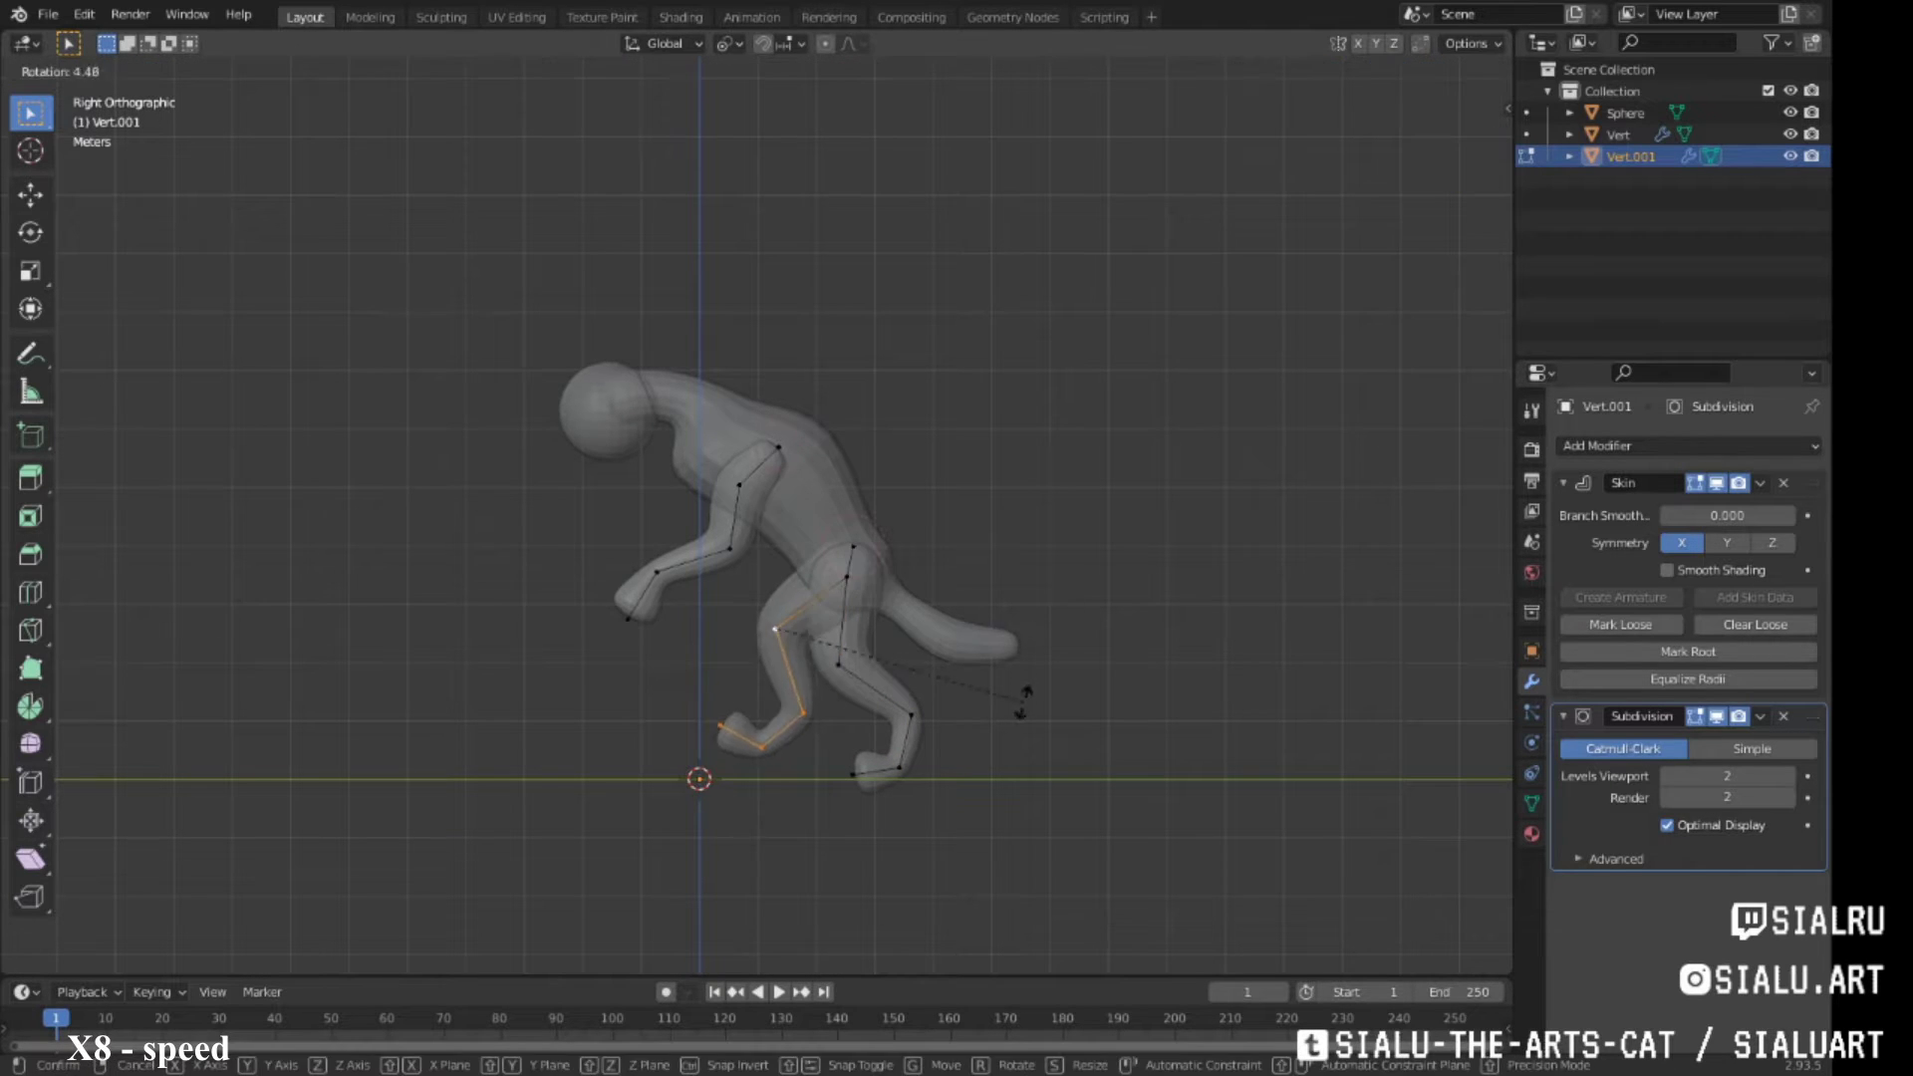
pyautogui.moveTo(1025, 697); pyautogui.dragTo(743, 755, button='middle')
pyautogui.moveTo(917, 638)
pyautogui.mouseDown(button='middle')
pyautogui.moveTo(1187, 545)
pyautogui.moveTo(956, 521)
pyautogui.moveTo(834, 432)
pyautogui.moveTo(1208, 147)
pyautogui.mouseUp(button='middle')
# In Sculpting, apply the body's Skin and Subdivision modifiers and remesh it into even voxels
pyautogui.press('Tab')
pyautogui.click(834, 432)
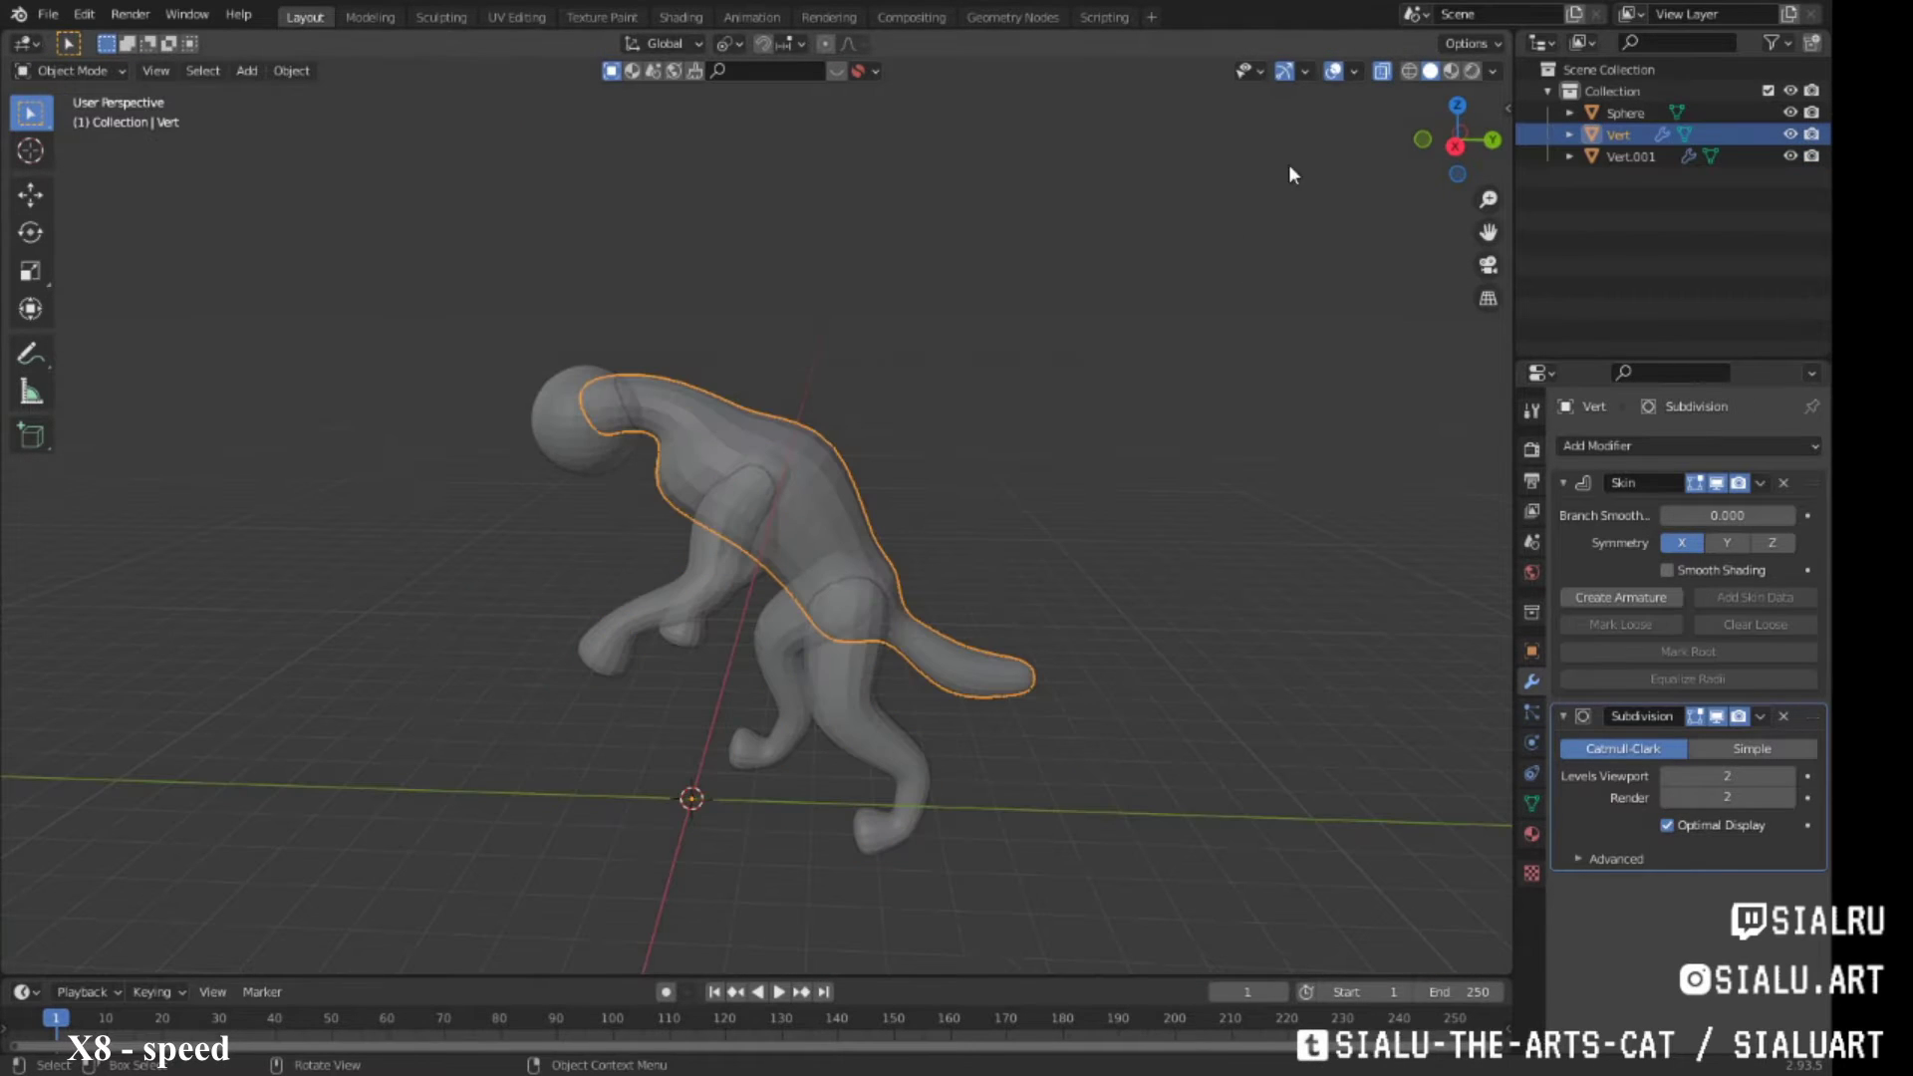
pyautogui.click(441, 17)
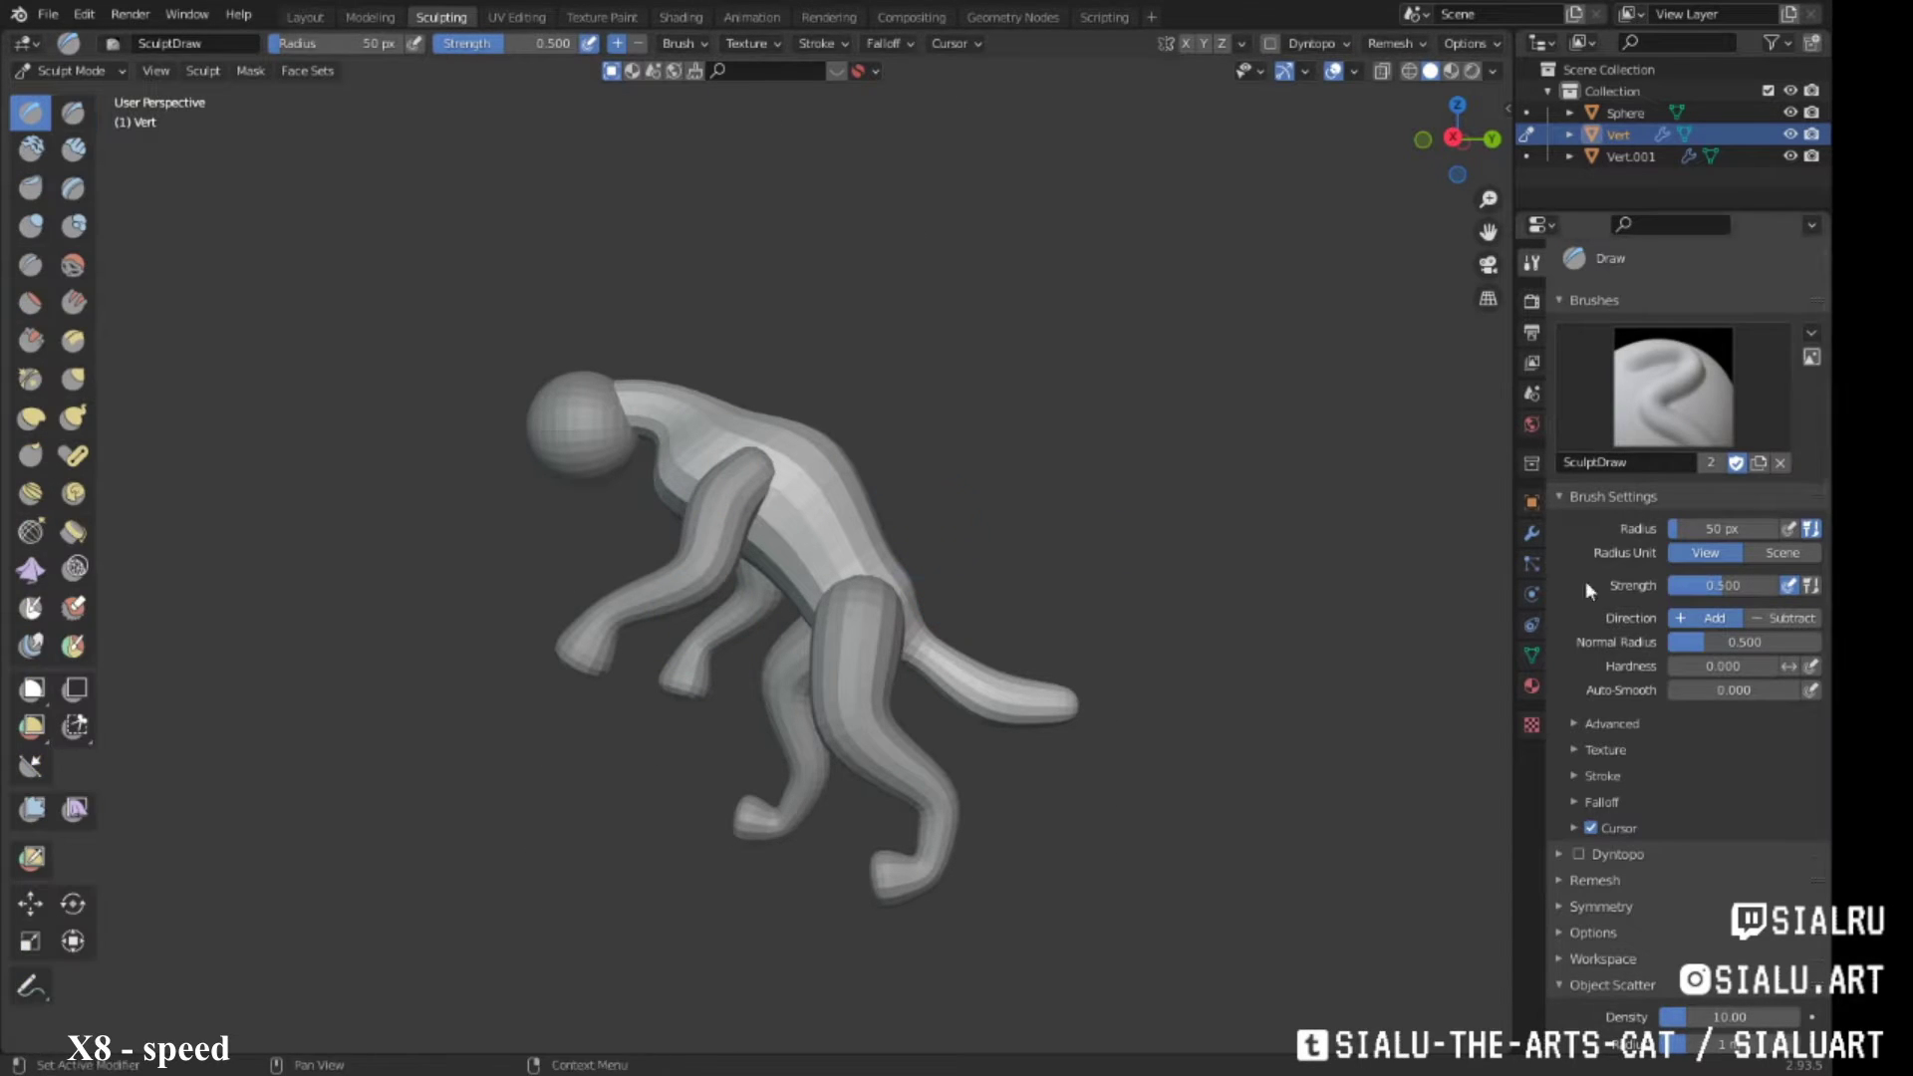
pyautogui.click(1531, 533)
pyautogui.click(1714, 362)
pyautogui.click(1760, 333)
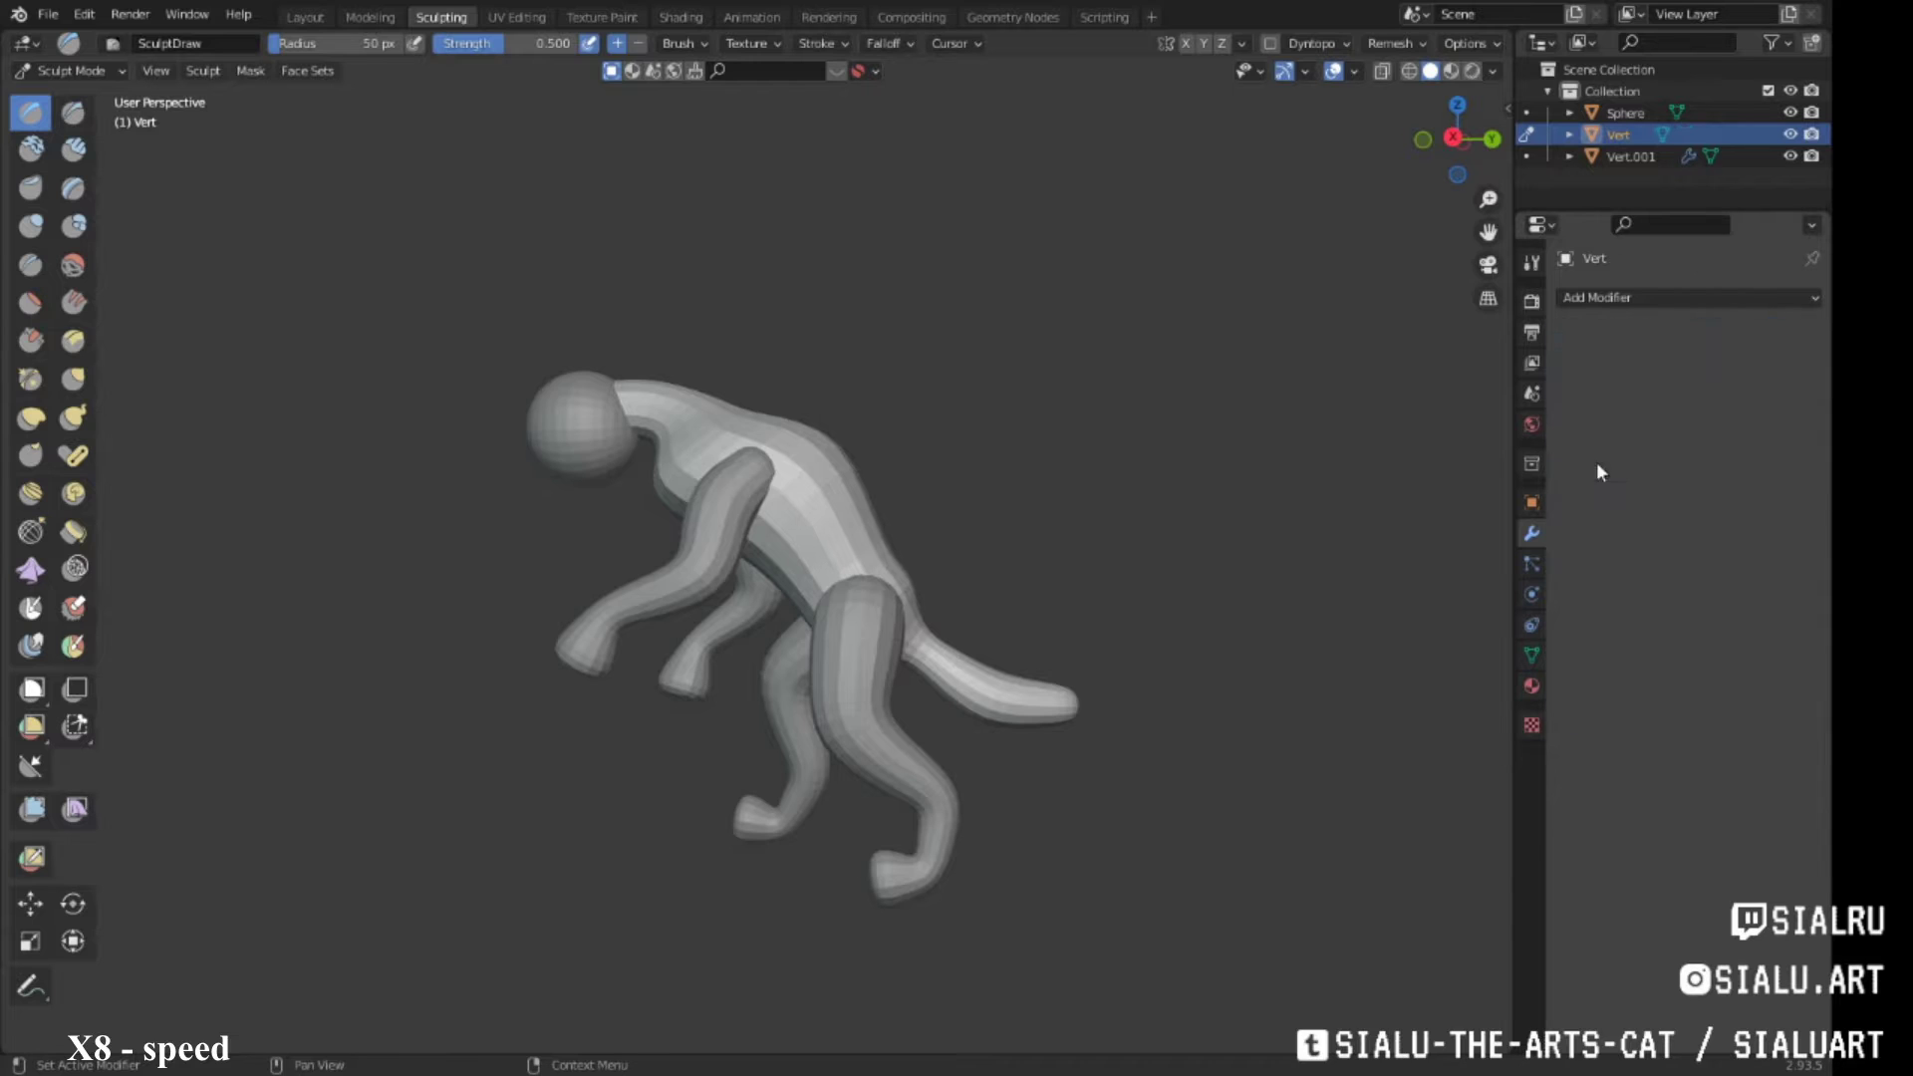
pyautogui.click(1392, 43)
pyautogui.click(1395, 256)
# Enable X symmetry and build up the neck and shoulder with Clay Strips
pyautogui.moveTo(1457, 136); pyautogui.dragTo(1445, 199)
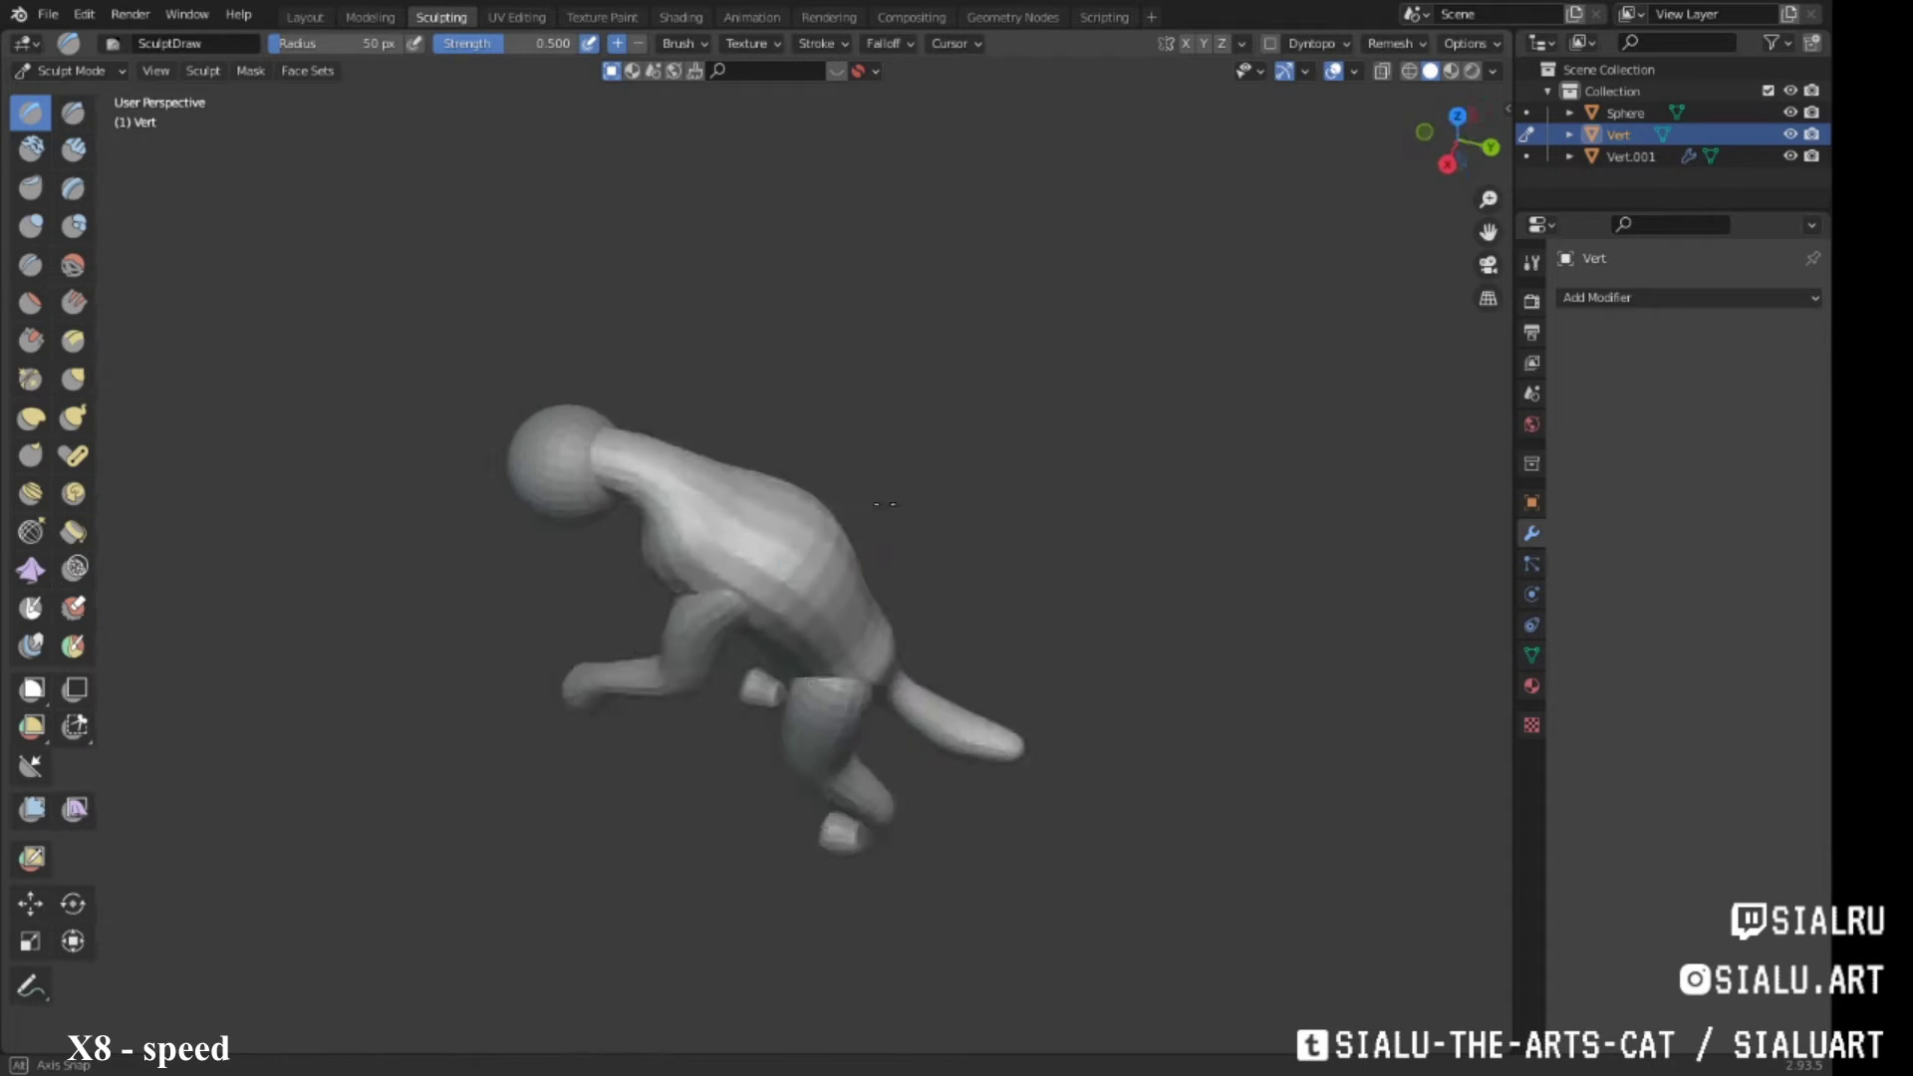
pyautogui.click(1189, 45)
pyautogui.moveTo(758, 478); pyautogui.dragTo(815, 469, button='middle')
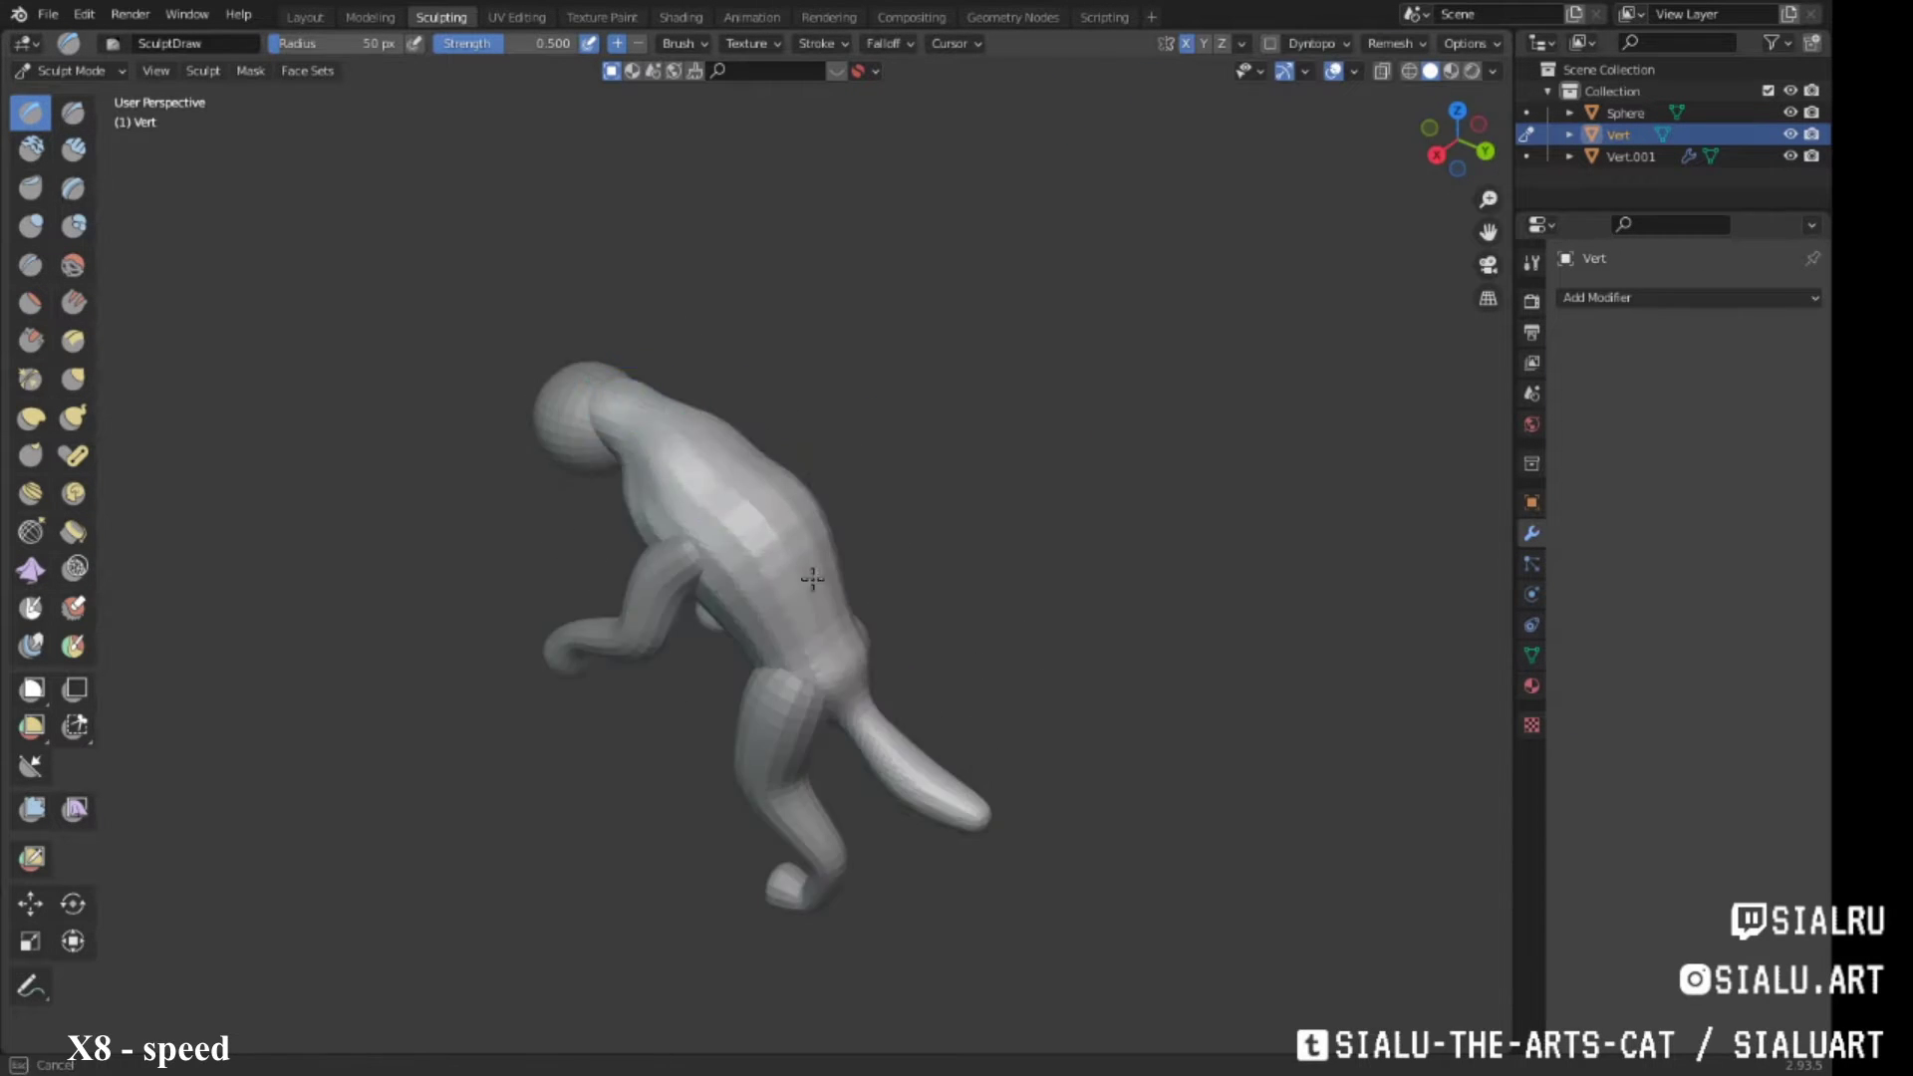
pyautogui.press('c')
pyautogui.moveTo(661, 462); pyautogui.dragTo(619, 396)
pyautogui.moveTo(619, 397)
pyautogui.mouseDown(button='middle')
pyautogui.moveTo(771, 495)
pyautogui.moveTo(661, 482)
pyautogui.mouseUp(button='middle')
pyautogui.moveTo(734, 555); pyautogui.dragTo(698, 418, button='middle')
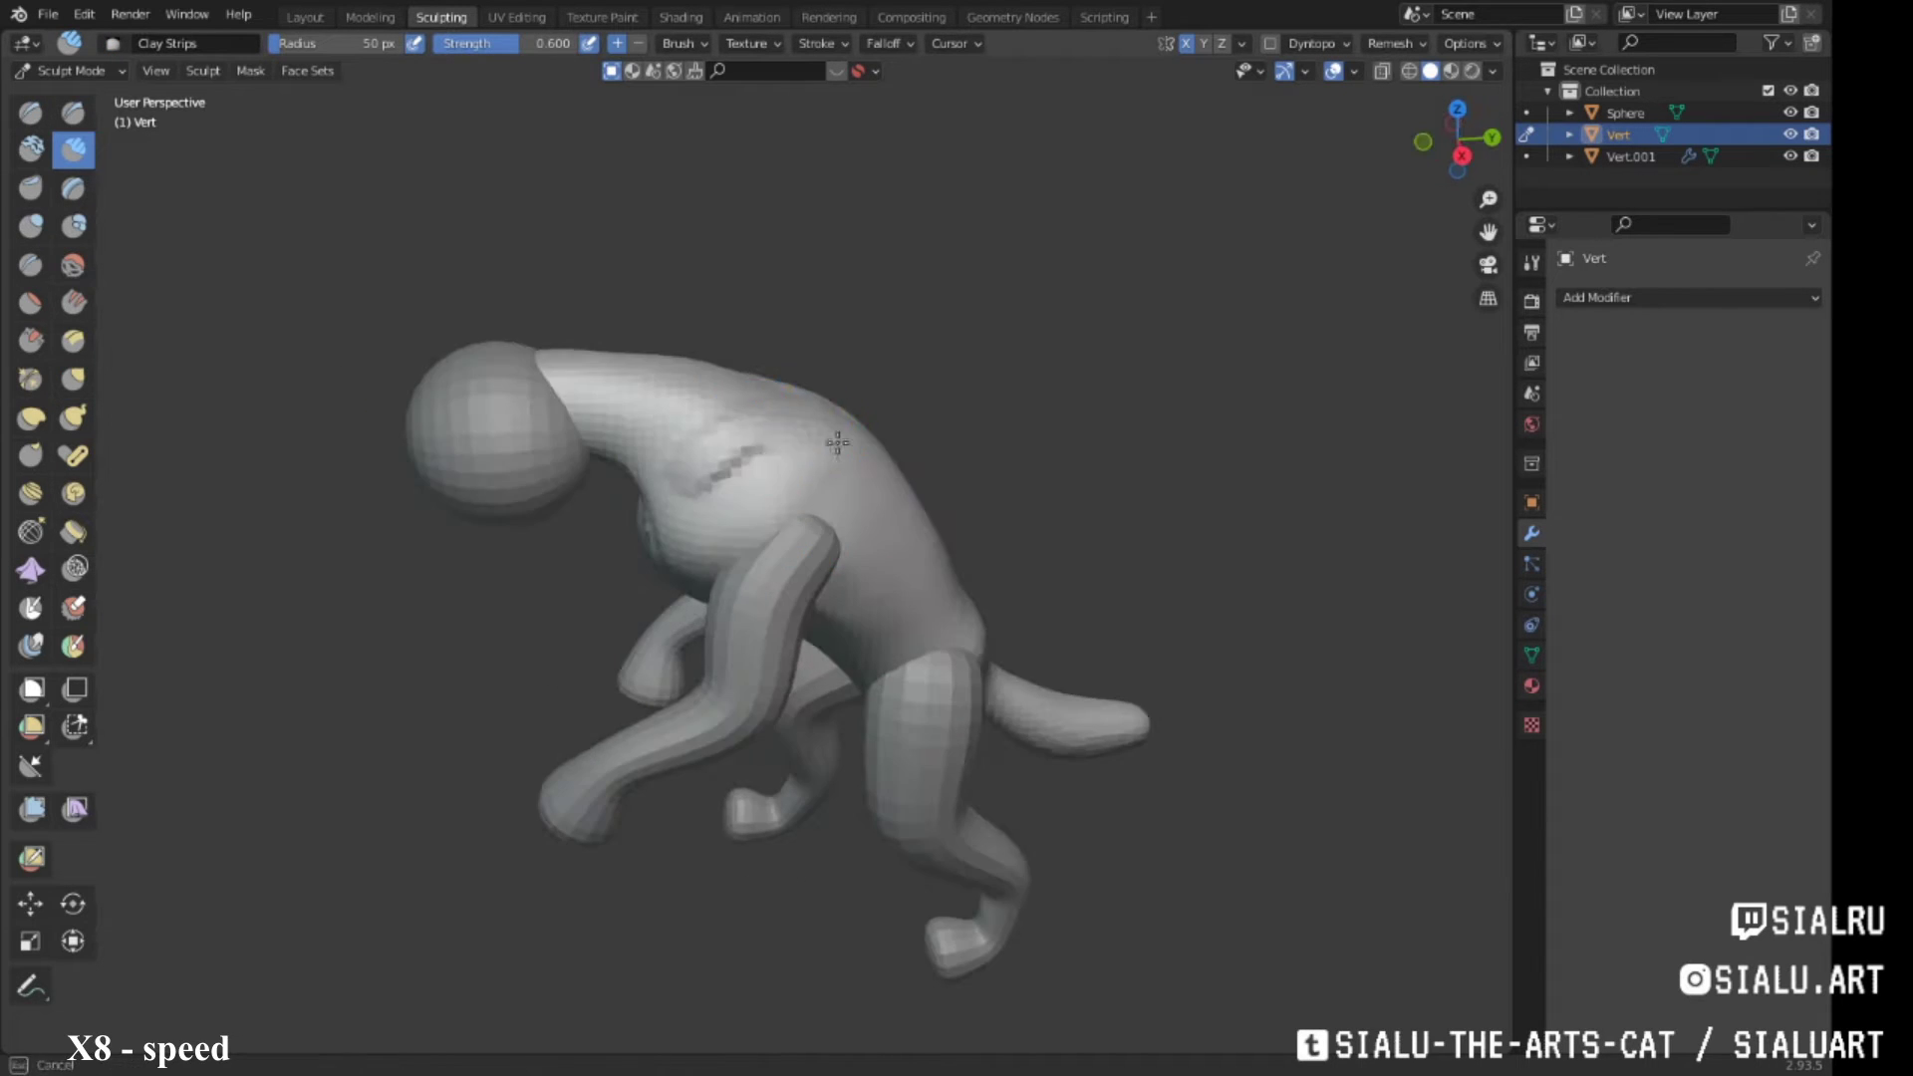
pyautogui.scroll(3, 766, 334)
pyautogui.moveTo(765, 335)
pyautogui.mouseDown(button='middle')
pyautogui.moveTo(704, 427)
pyautogui.moveTo(760, 419)
pyautogui.moveTo(848, 501)
pyautogui.moveTo(691, 555)
pyautogui.moveTo(698, 468)
pyautogui.moveTo(684, 499)
pyautogui.moveTo(870, 391)
pyautogui.moveTo(751, 513)
pyautogui.moveTo(797, 478)
pyautogui.moveTo(833, 491)
pyautogui.moveTo(769, 406)
pyautogui.moveTo(813, 566)
pyautogui.moveTo(855, 556)
pyautogui.moveTo(821, 641)
pyautogui.moveTo(791, 556)
pyautogui.moveTo(866, 490)
pyautogui.moveTo(684, 512)
pyautogui.moveTo(705, 427)
pyautogui.moveTo(649, 495)
pyautogui.moveTo(781, 473)
pyautogui.mouseUp(button='middle')
# Refine the shoulders and back, alternating between the Grab and Clay Strips brushes
pyautogui.press('g')
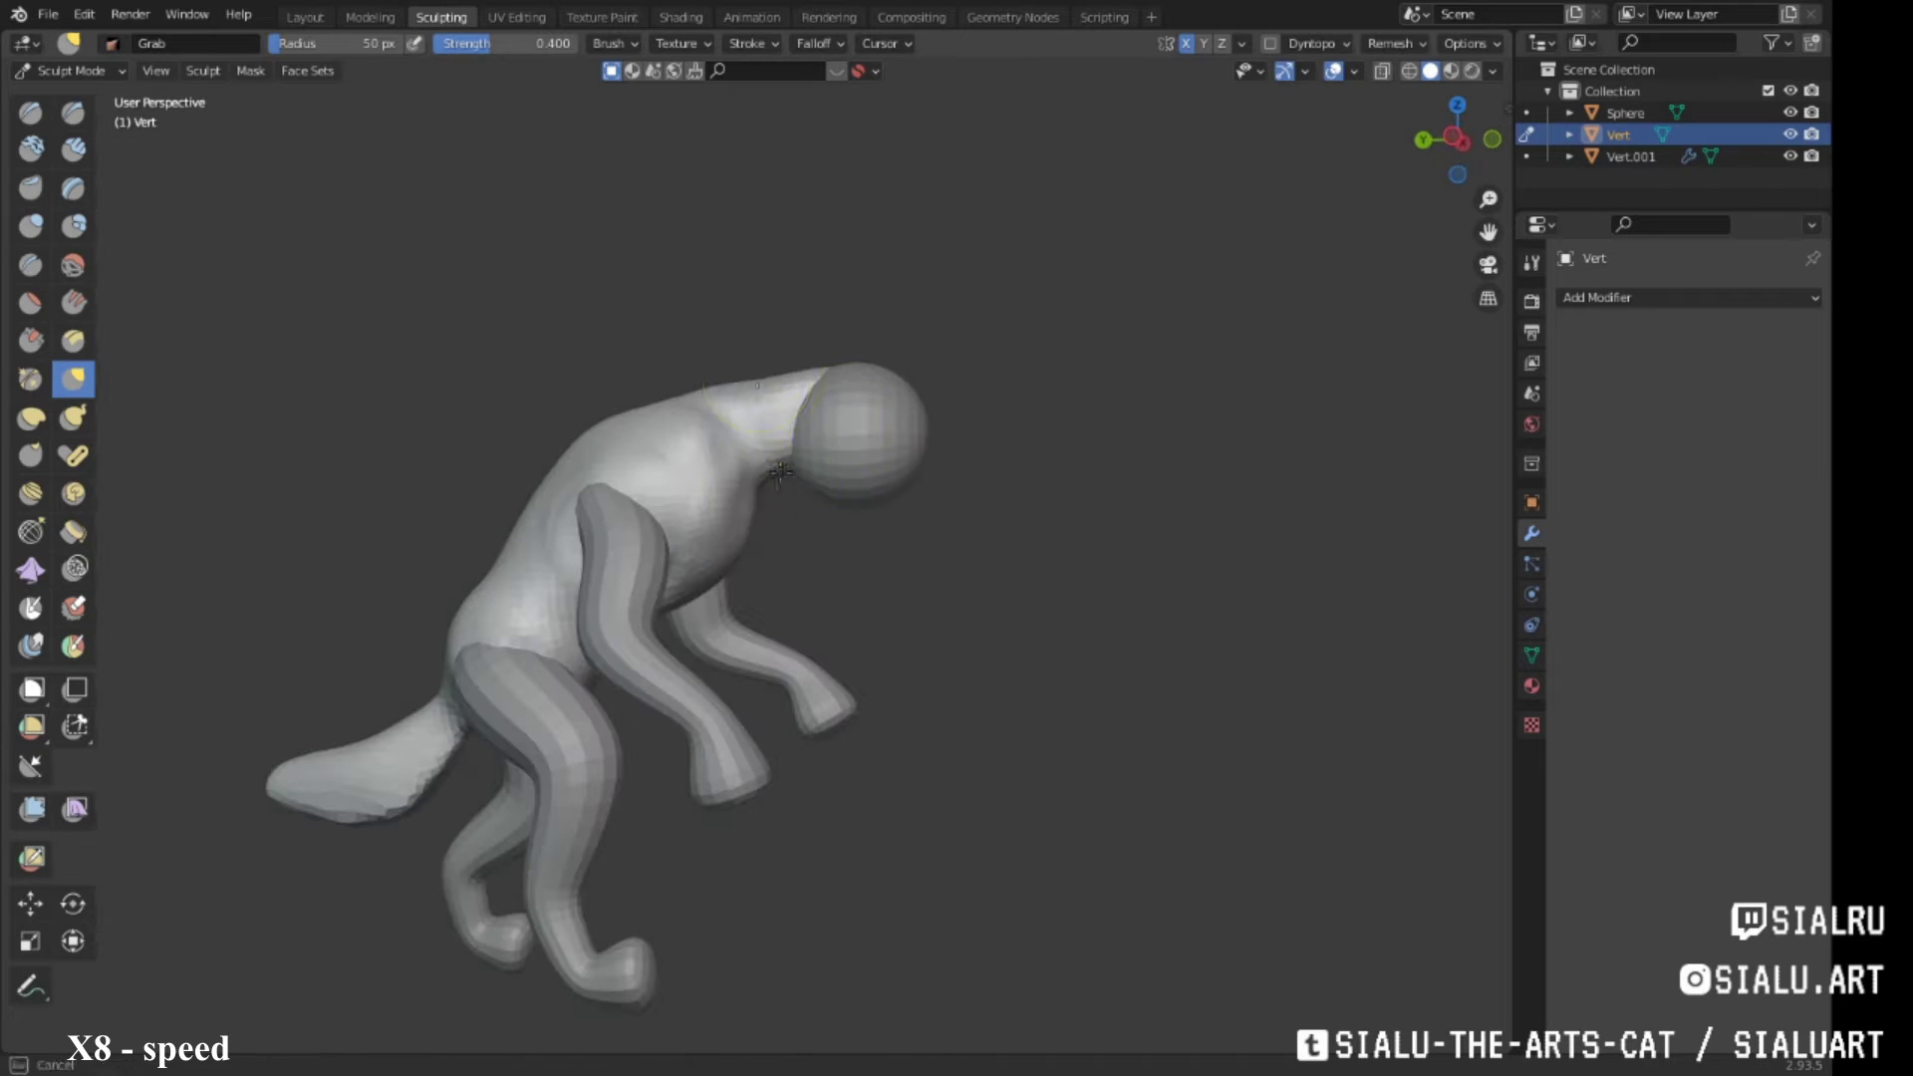
pyautogui.moveTo(628, 403)
pyautogui.mouseDown(button='middle')
pyautogui.moveTo(235, 405)
pyautogui.moveTo(982, 504)
pyautogui.moveTo(811, 372)
pyautogui.mouseUp(button='middle')
pyautogui.press('c')
pyautogui.press('g')
pyautogui.scroll(-3, 790, 450)
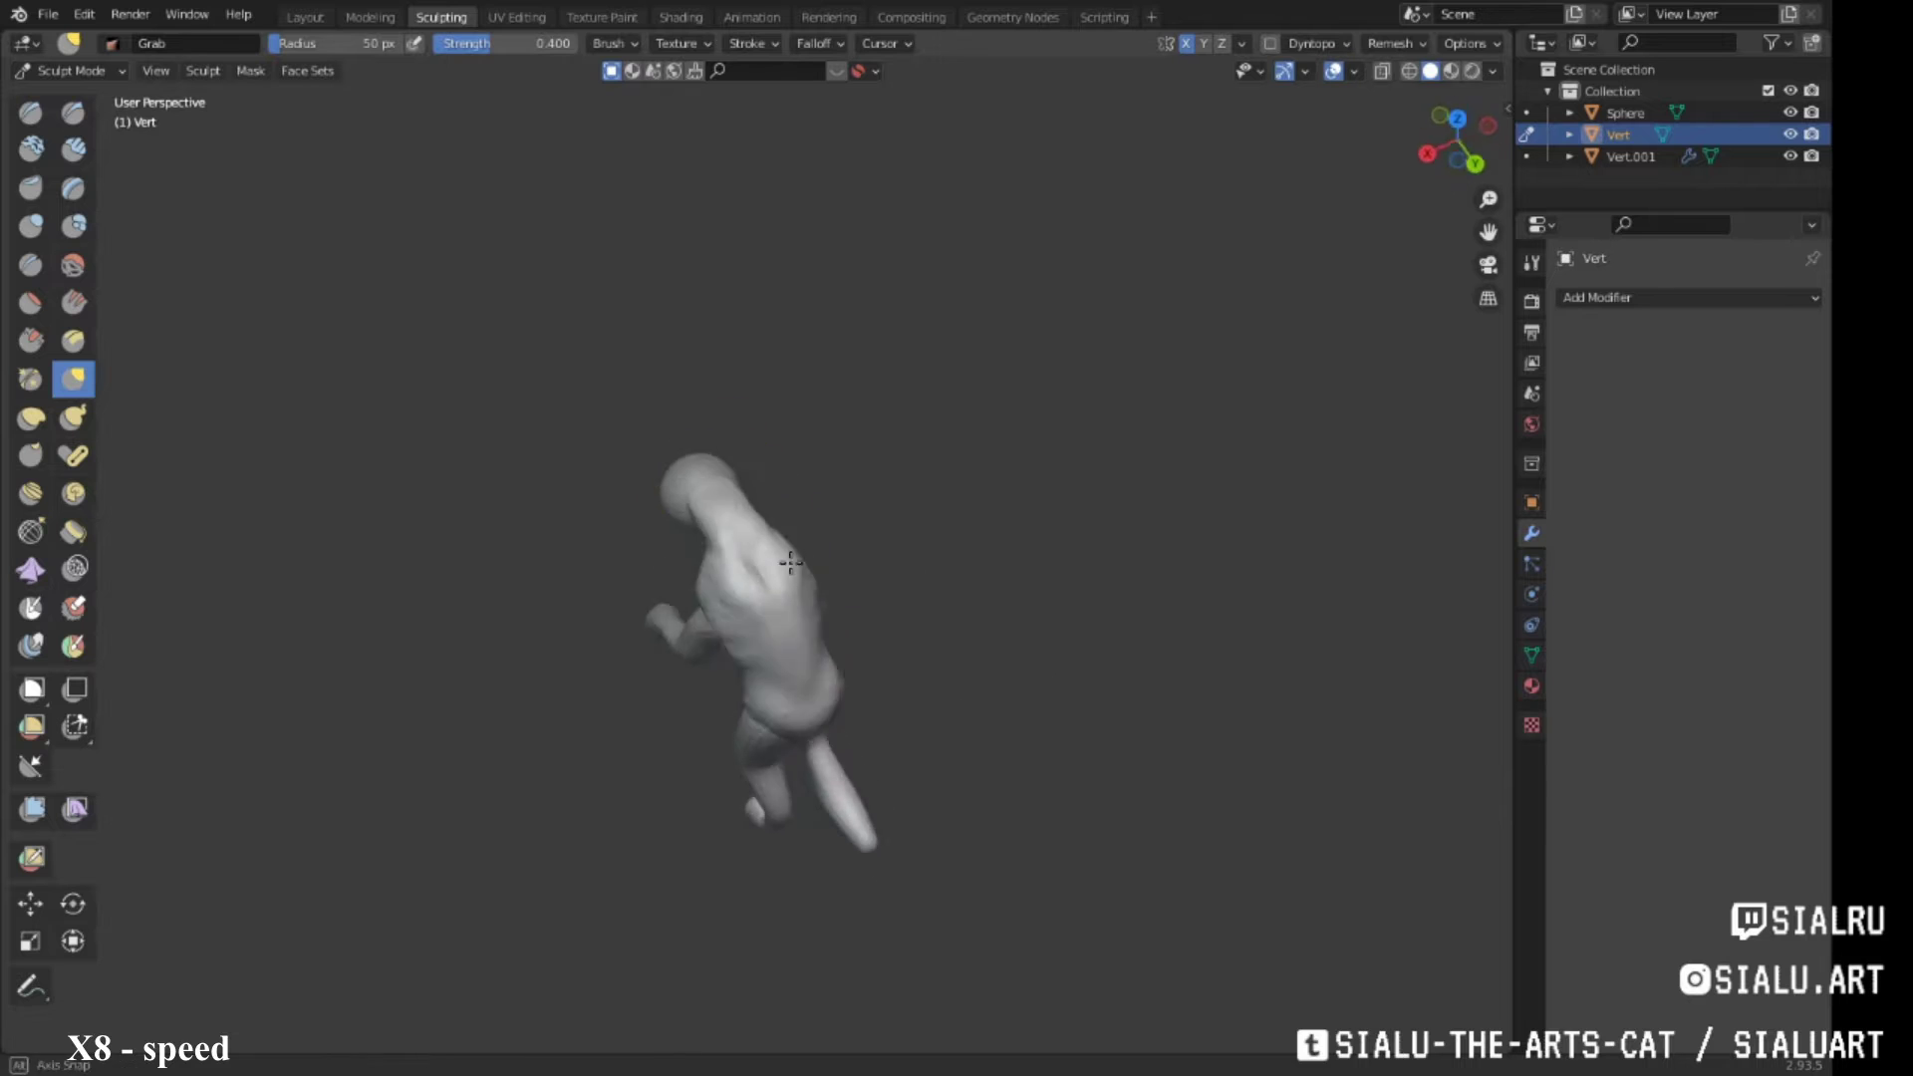
pyautogui.moveTo(790, 563)
pyautogui.mouseDown(button='middle')
pyautogui.moveTo(811, 555)
pyautogui.moveTo(757, 498)
pyautogui.moveTo(697, 470)
pyautogui.moveTo(767, 412)
pyautogui.moveTo(794, 428)
pyautogui.moveTo(751, 504)
pyautogui.moveTo(1086, 154)
pyautogui.mouseUp(button='middle')
pyautogui.press('c')
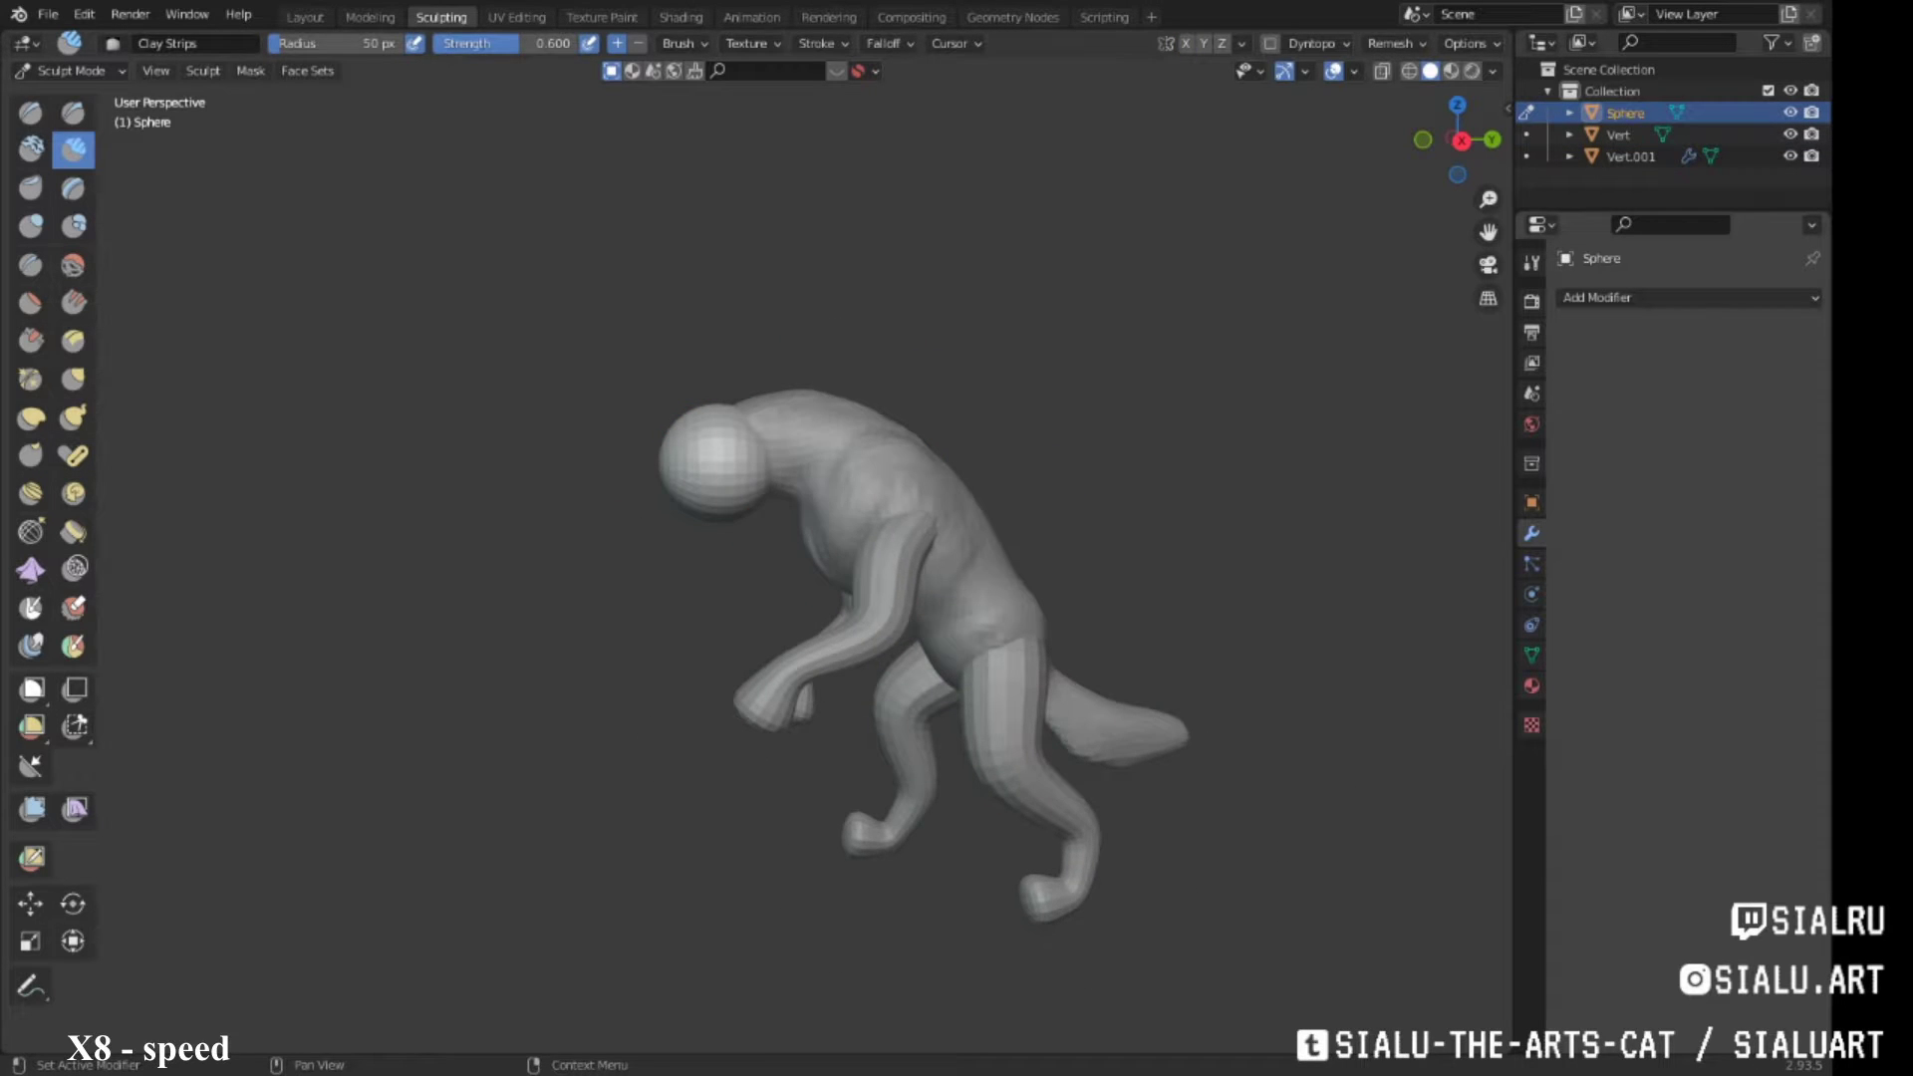
# Widen the Grab brush to 106 px and pull the head forward into a longer muzzle
pyautogui.moveTo(865, 411)
pyautogui.mouseDown(button='middle')
pyautogui.moveTo(640, 449)
pyautogui.moveTo(657, 443)
pyautogui.mouseUp(button='middle')
pyautogui.click(1395, 43)
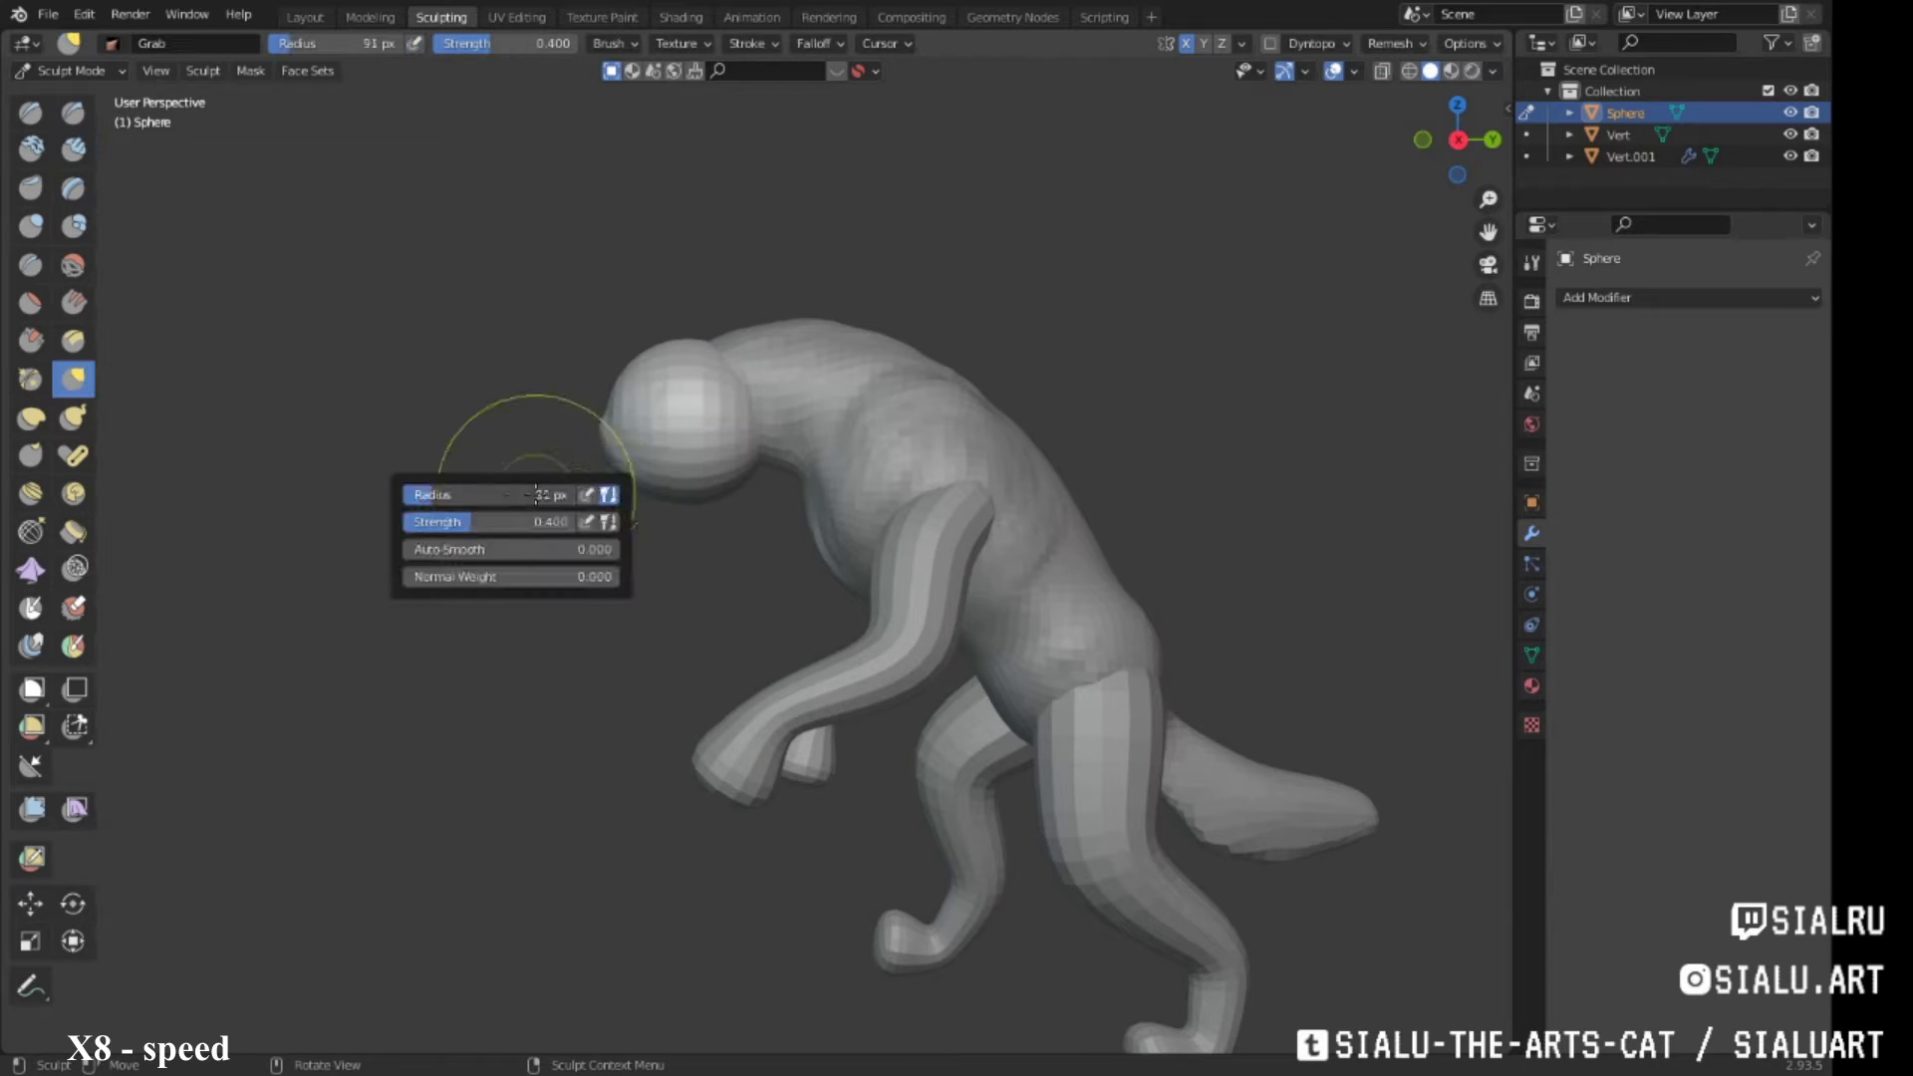
pyautogui.moveTo(536, 495); pyautogui.dragTo(558, 495)
pyautogui.moveTo(697, 448)
pyautogui.mouseDown(button='middle')
pyautogui.moveTo(897, 468)
pyautogui.moveTo(947, 518)
pyautogui.moveTo(647, 448)
pyautogui.mouseUp(button='middle')
pyautogui.moveTo(618, 429); pyautogui.dragTo(577, 438)
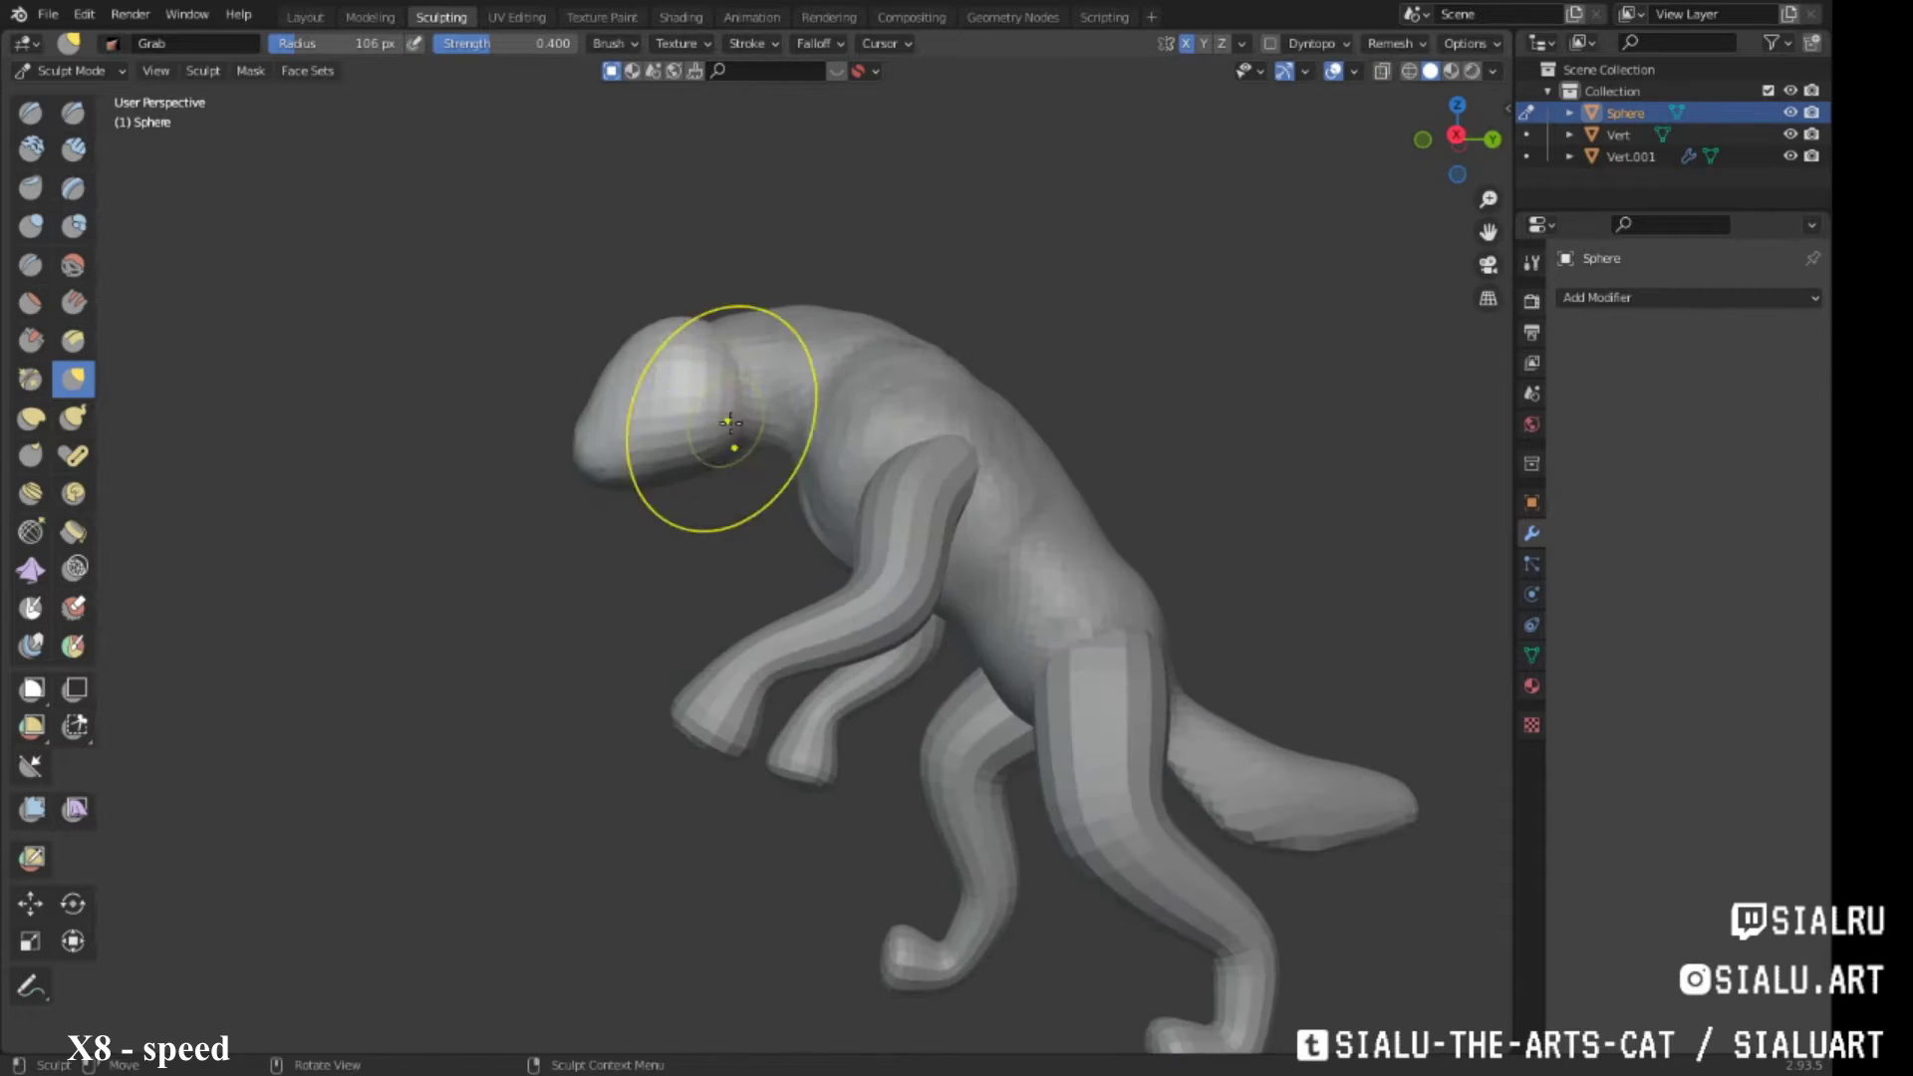
pyautogui.moveTo(730, 422); pyautogui.dragTo(866, 453, button='middle')
pyautogui.moveTo(961, 710); pyautogui.dragTo(955, 586, button='middle')
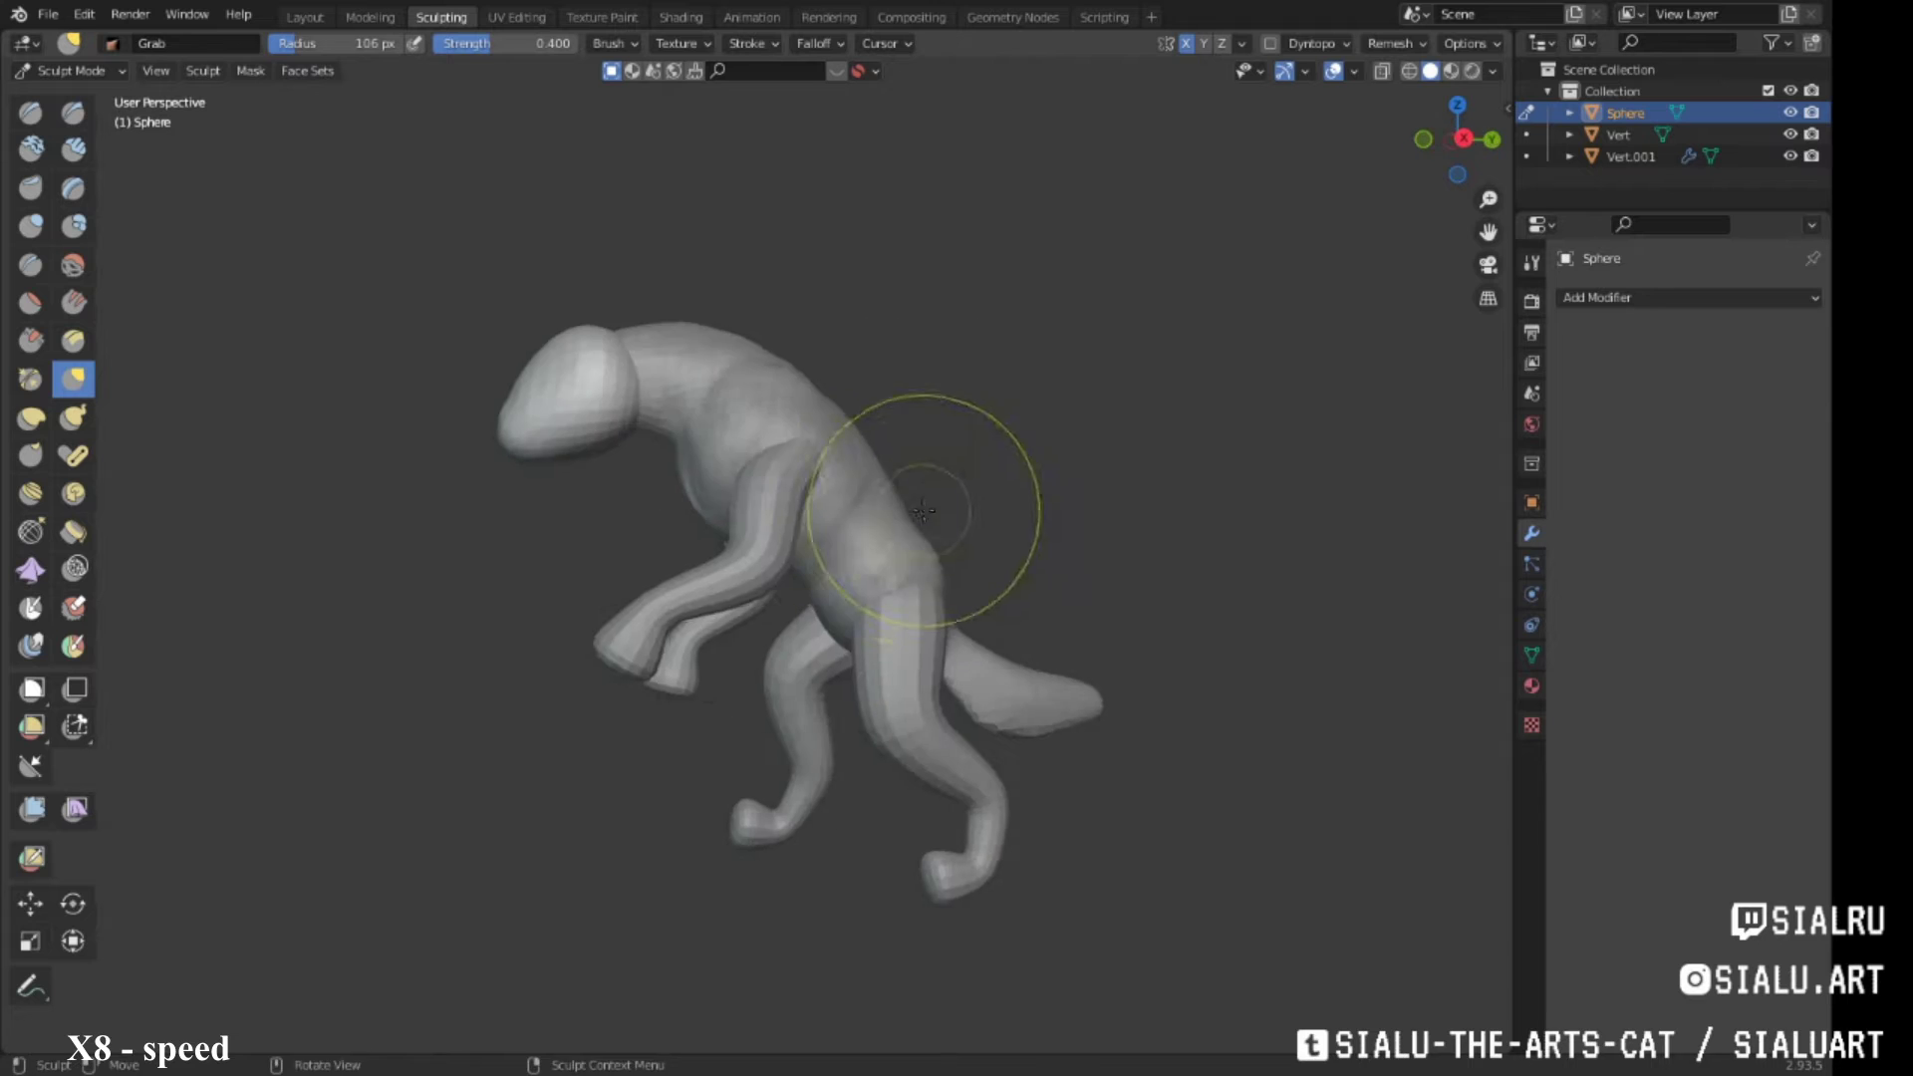
pyautogui.scroll(2, 766, 505)
pyautogui.moveTo(766, 506)
pyautogui.mouseDown(button='middle')
pyautogui.moveTo(922, 405)
pyautogui.moveTo(740, 543)
pyautogui.moveTo(693, 319)
pyautogui.moveTo(653, 342)
pyautogui.moveTo(777, 429)
pyautogui.moveTo(877, 429)
pyautogui.moveTo(990, 393)
pyautogui.moveTo(971, 515)
pyautogui.mouseUp(button='middle')
# Apply the legs object's modifiers and set the remesh voxel size
pyautogui.click(1630, 157)
pyautogui.click(1716, 357)
pyautogui.click(1393, 43)
pyautogui.click(1427, 87)
# Remesh the legs into even voxels and thicken them with Clay Strips
pyautogui.click(1393, 256)
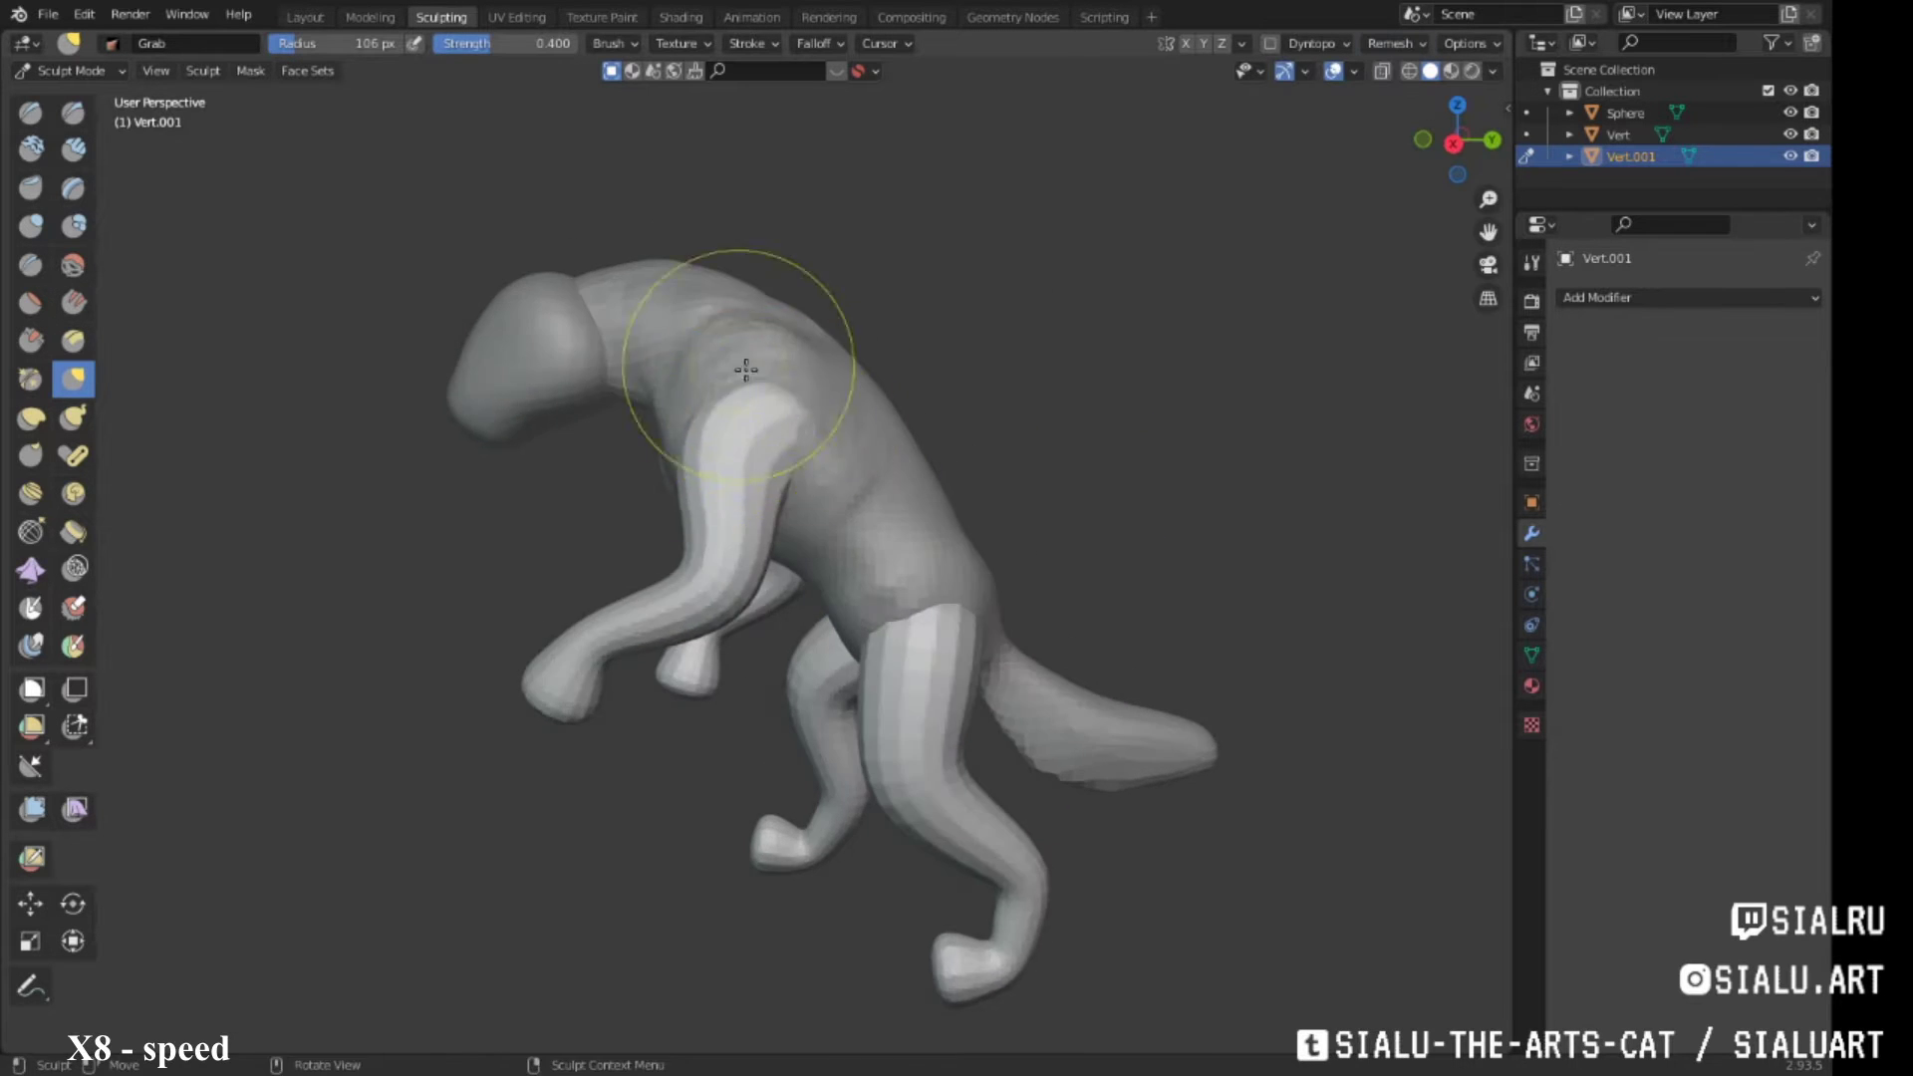
pyautogui.moveTo(747, 379)
pyautogui.mouseDown(button='middle')
pyautogui.moveTo(726, 535)
pyautogui.moveTo(931, 457)
pyautogui.moveTo(723, 387)
pyautogui.moveTo(906, 470)
pyautogui.moveTo(747, 427)
pyautogui.moveTo(781, 470)
pyautogui.moveTo(846, 441)
pyautogui.moveTo(805, 606)
pyautogui.mouseUp(button='middle')
pyautogui.moveTo(890, 528)
pyautogui.mouseDown(button='middle')
pyautogui.moveTo(833, 505)
pyautogui.moveTo(833, 478)
pyautogui.moveTo(697, 448)
pyautogui.moveTo(656, 483)
pyautogui.moveTo(696, 256)
pyautogui.moveTo(674, 230)
pyautogui.mouseUp(button='middle')
pyautogui.click(73, 149)
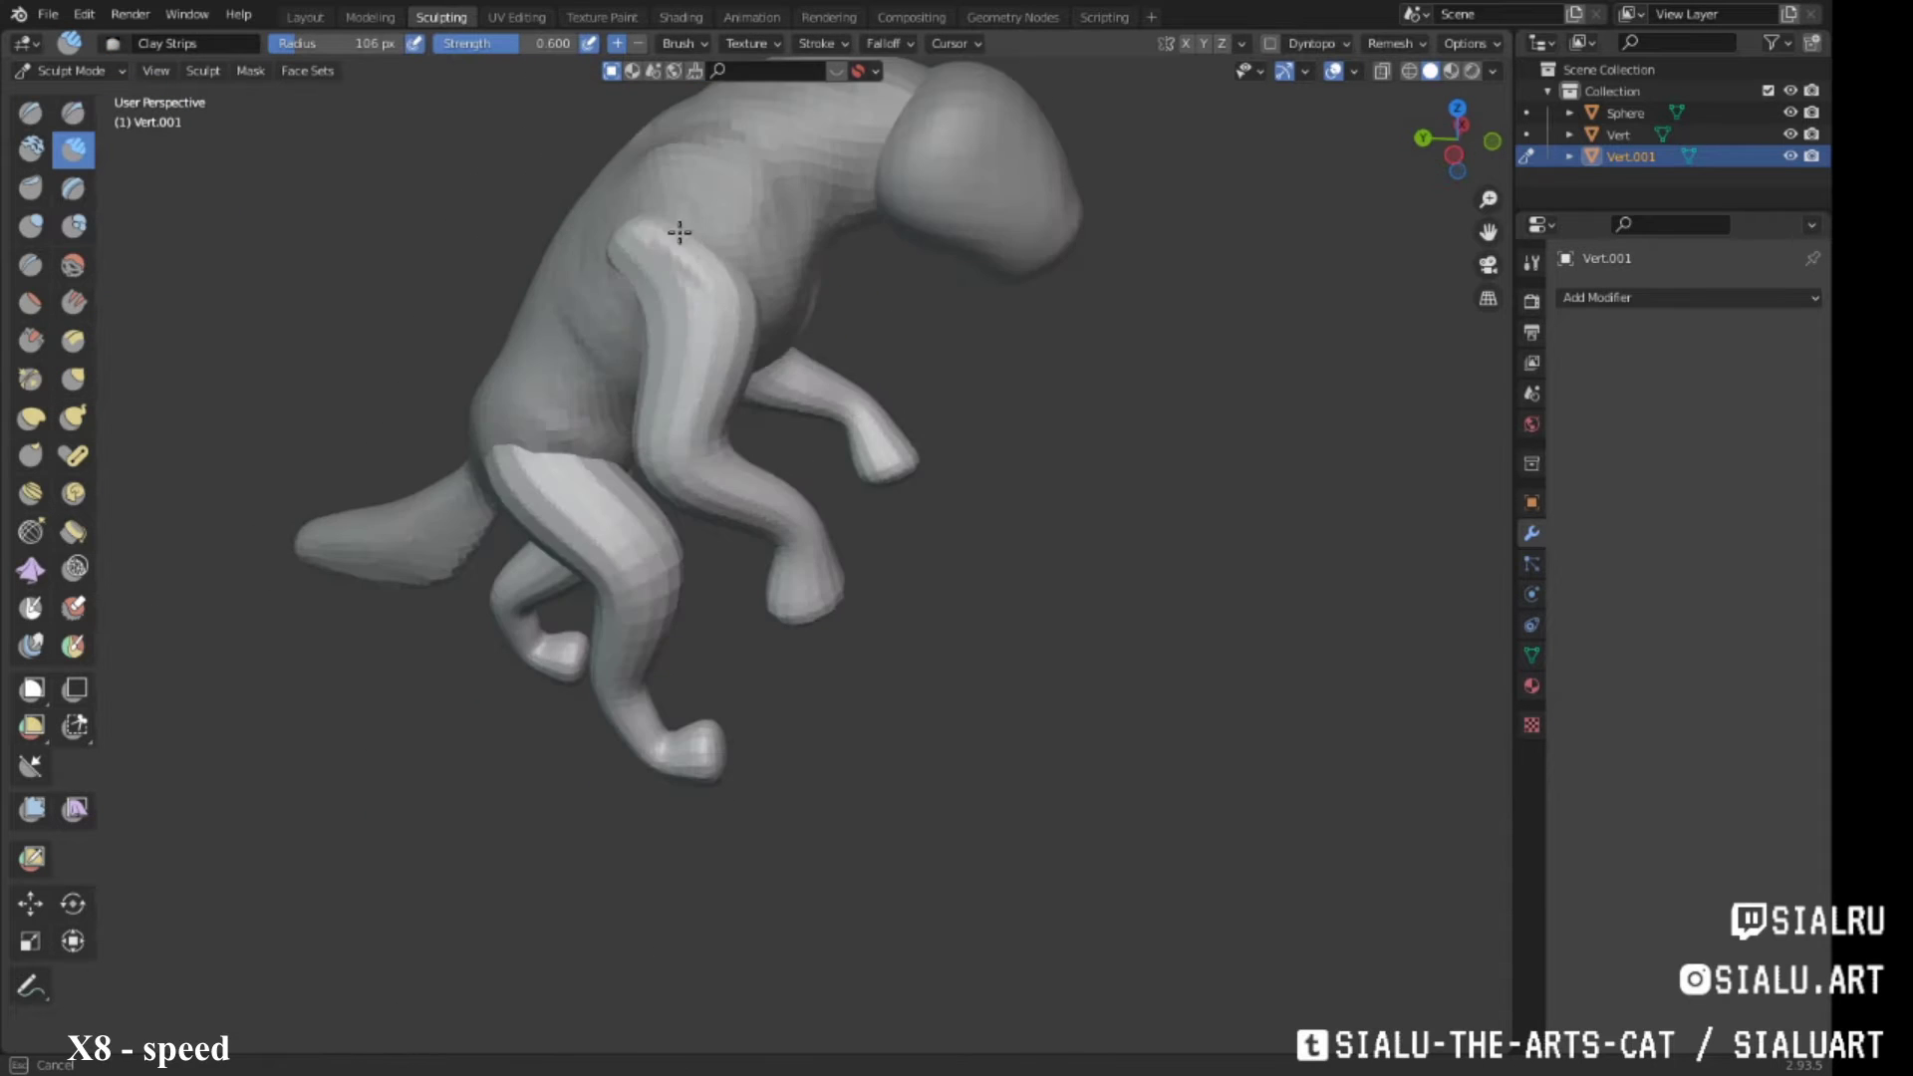
pyautogui.moveTo(697, 333)
pyautogui.mouseDown(button='middle')
pyautogui.moveTo(745, 314)
pyautogui.moveTo(734, 431)
pyautogui.moveTo(711, 351)
pyautogui.moveTo(683, 504)
pyautogui.moveTo(918, 414)
pyautogui.moveTo(835, 360)
pyautogui.mouseUp(button='middle')
# Reshape the legs with Grab strokes from several angles, then return to the Layout workspace
pyautogui.press('g')
pyautogui.moveTo(1078, 266); pyautogui.dragTo(774, 483, button='middle')
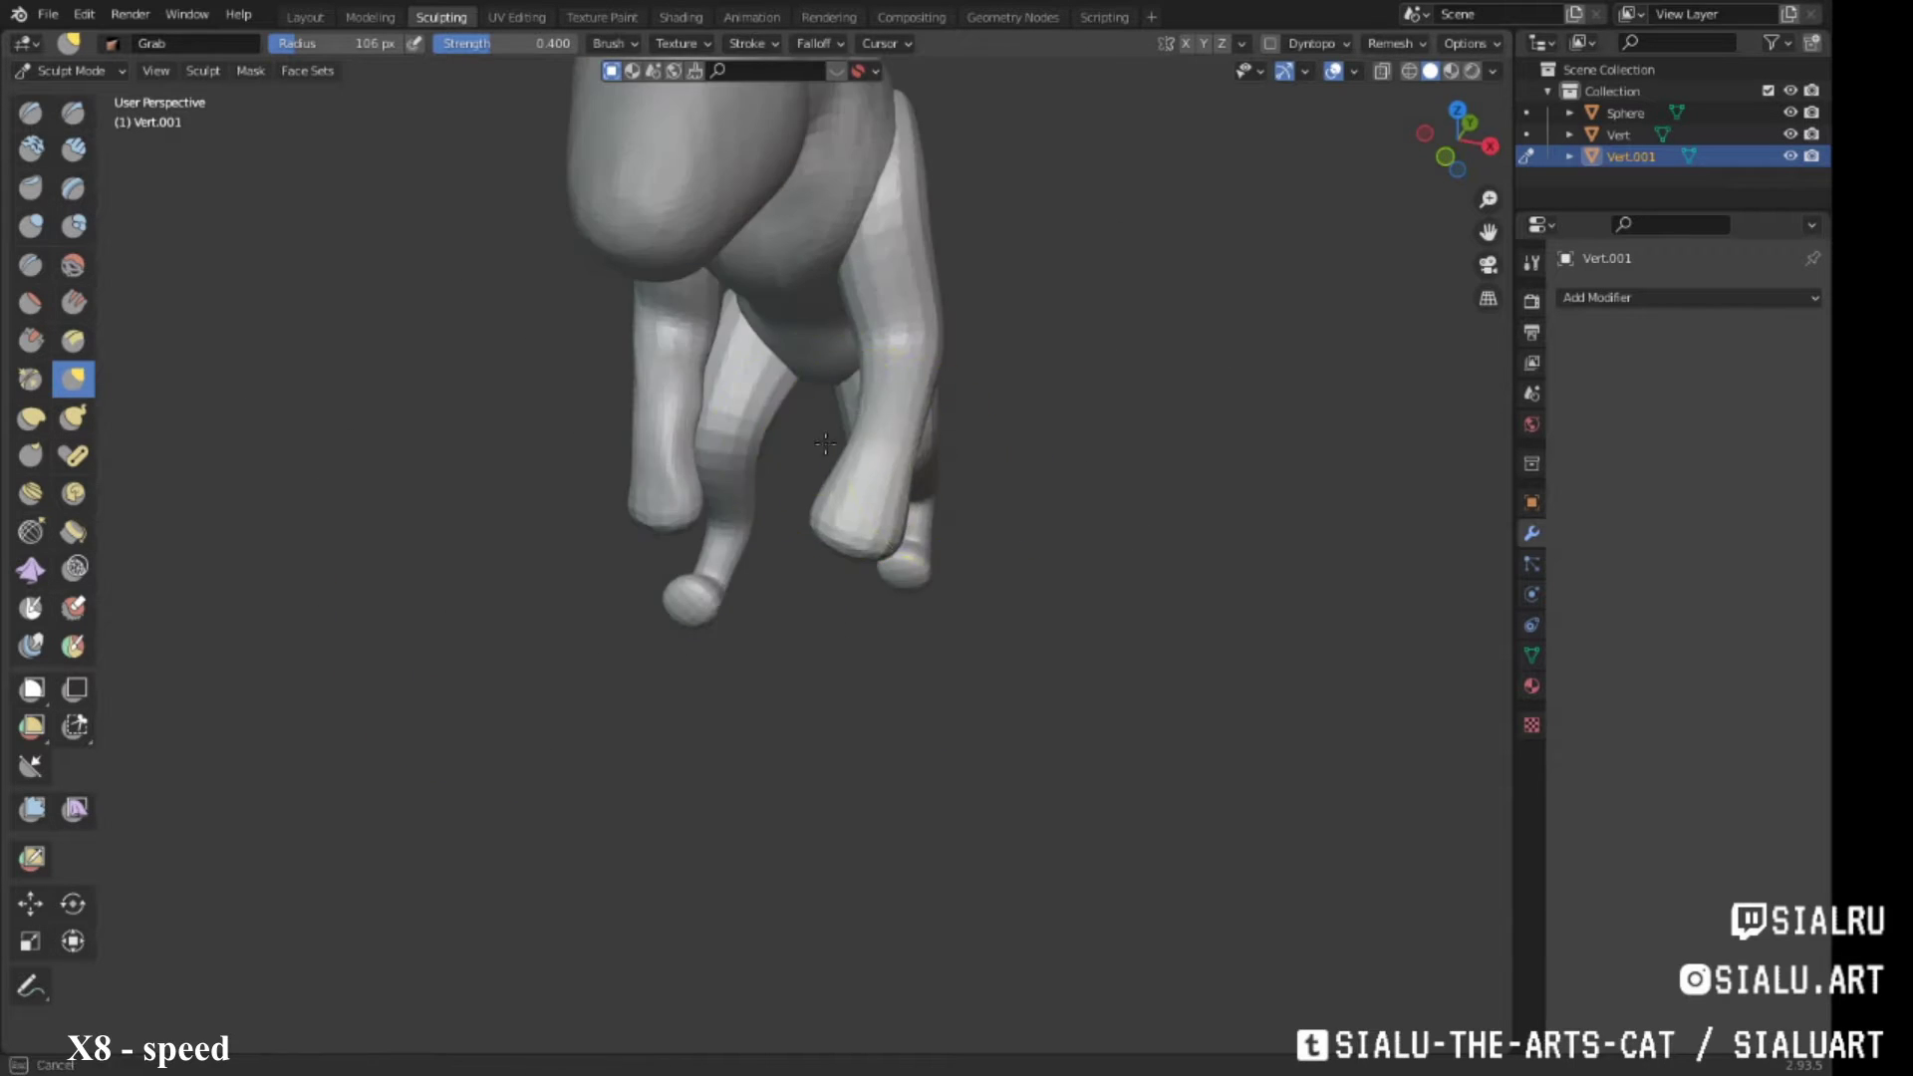
pyautogui.moveTo(825, 442); pyautogui.dragTo(74, 144, button='middle')
pyautogui.moveTo(919, 490)
pyautogui.mouseDown(button='middle')
pyautogui.moveTo(983, 512)
pyautogui.moveTo(853, 446)
pyautogui.mouseUp(button='middle')
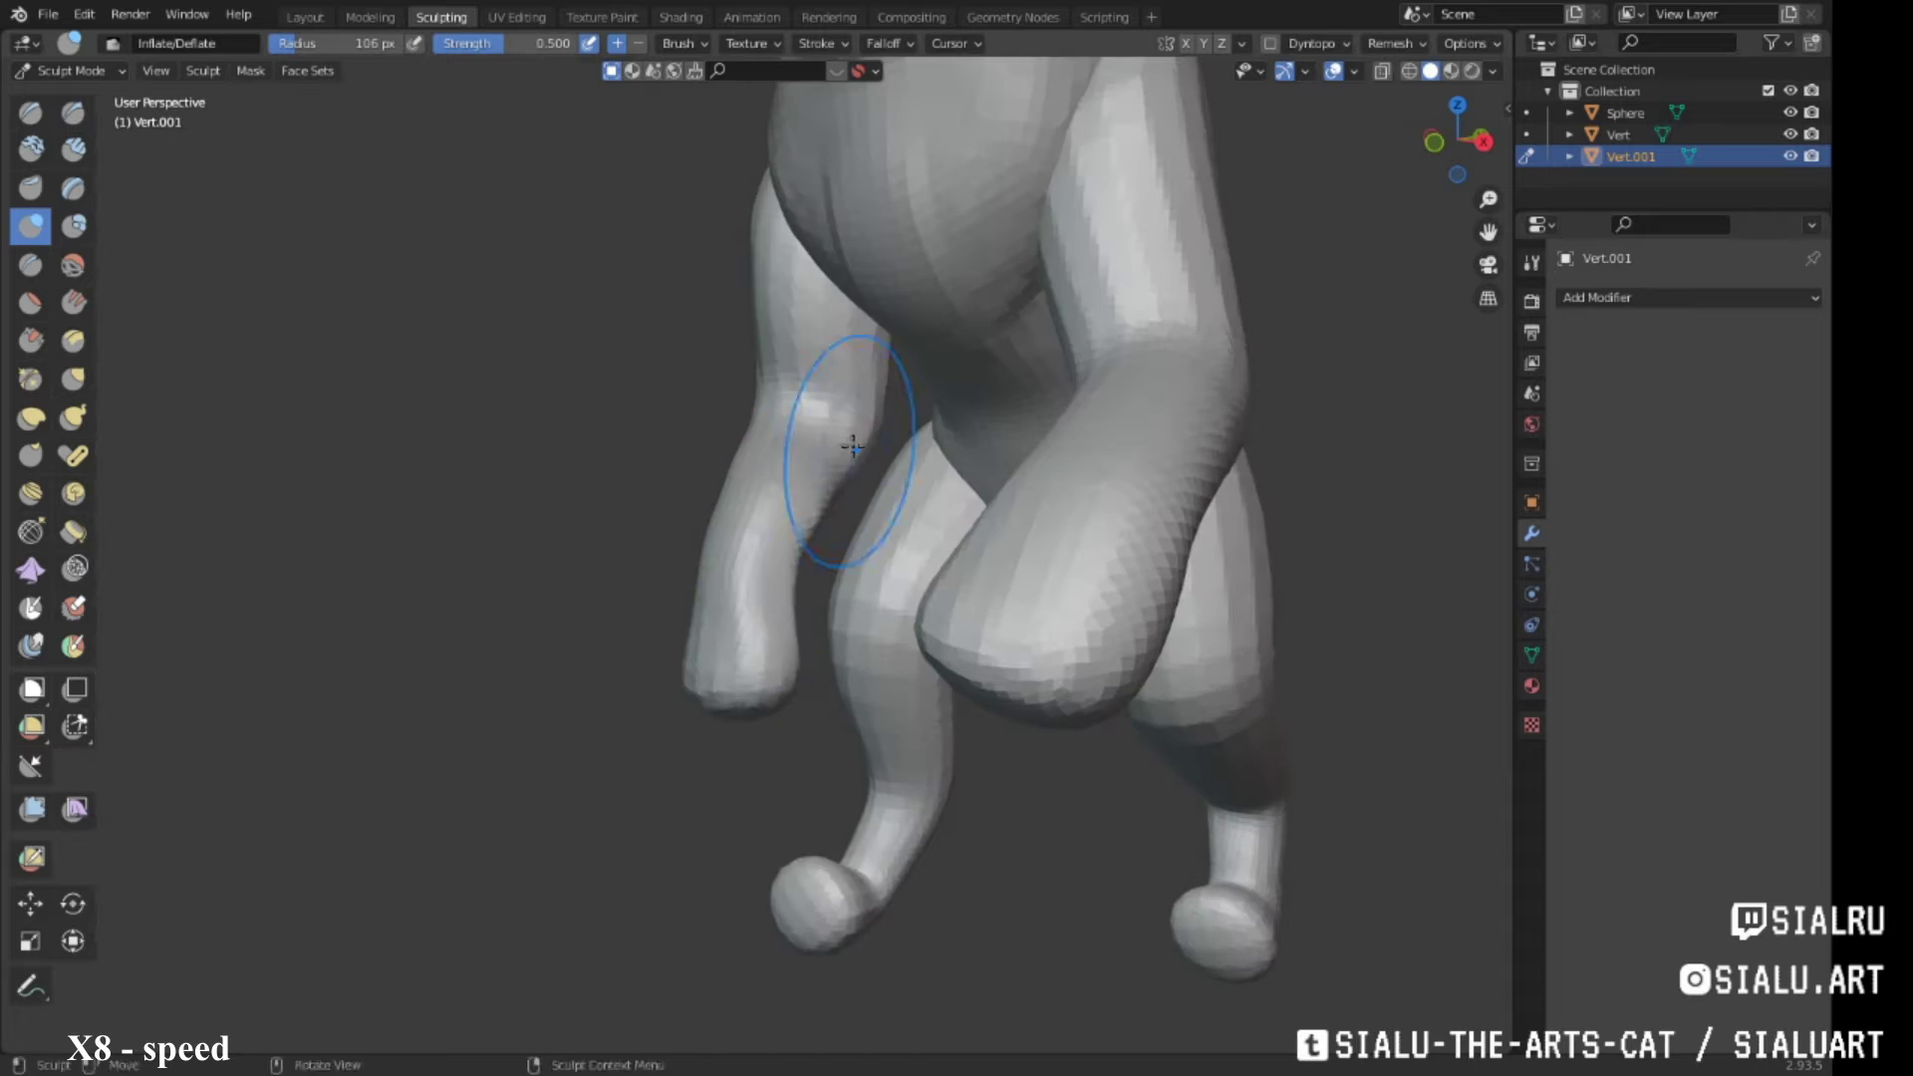
pyautogui.moveTo(830, 537); pyautogui.dragTo(921, 414, button='middle')
pyautogui.moveTo(940, 647)
pyautogui.mouseDown(button='middle')
pyautogui.moveTo(1133, 598)
pyautogui.moveTo(714, 543)
pyautogui.moveTo(928, 717)
pyautogui.mouseUp(button='middle')
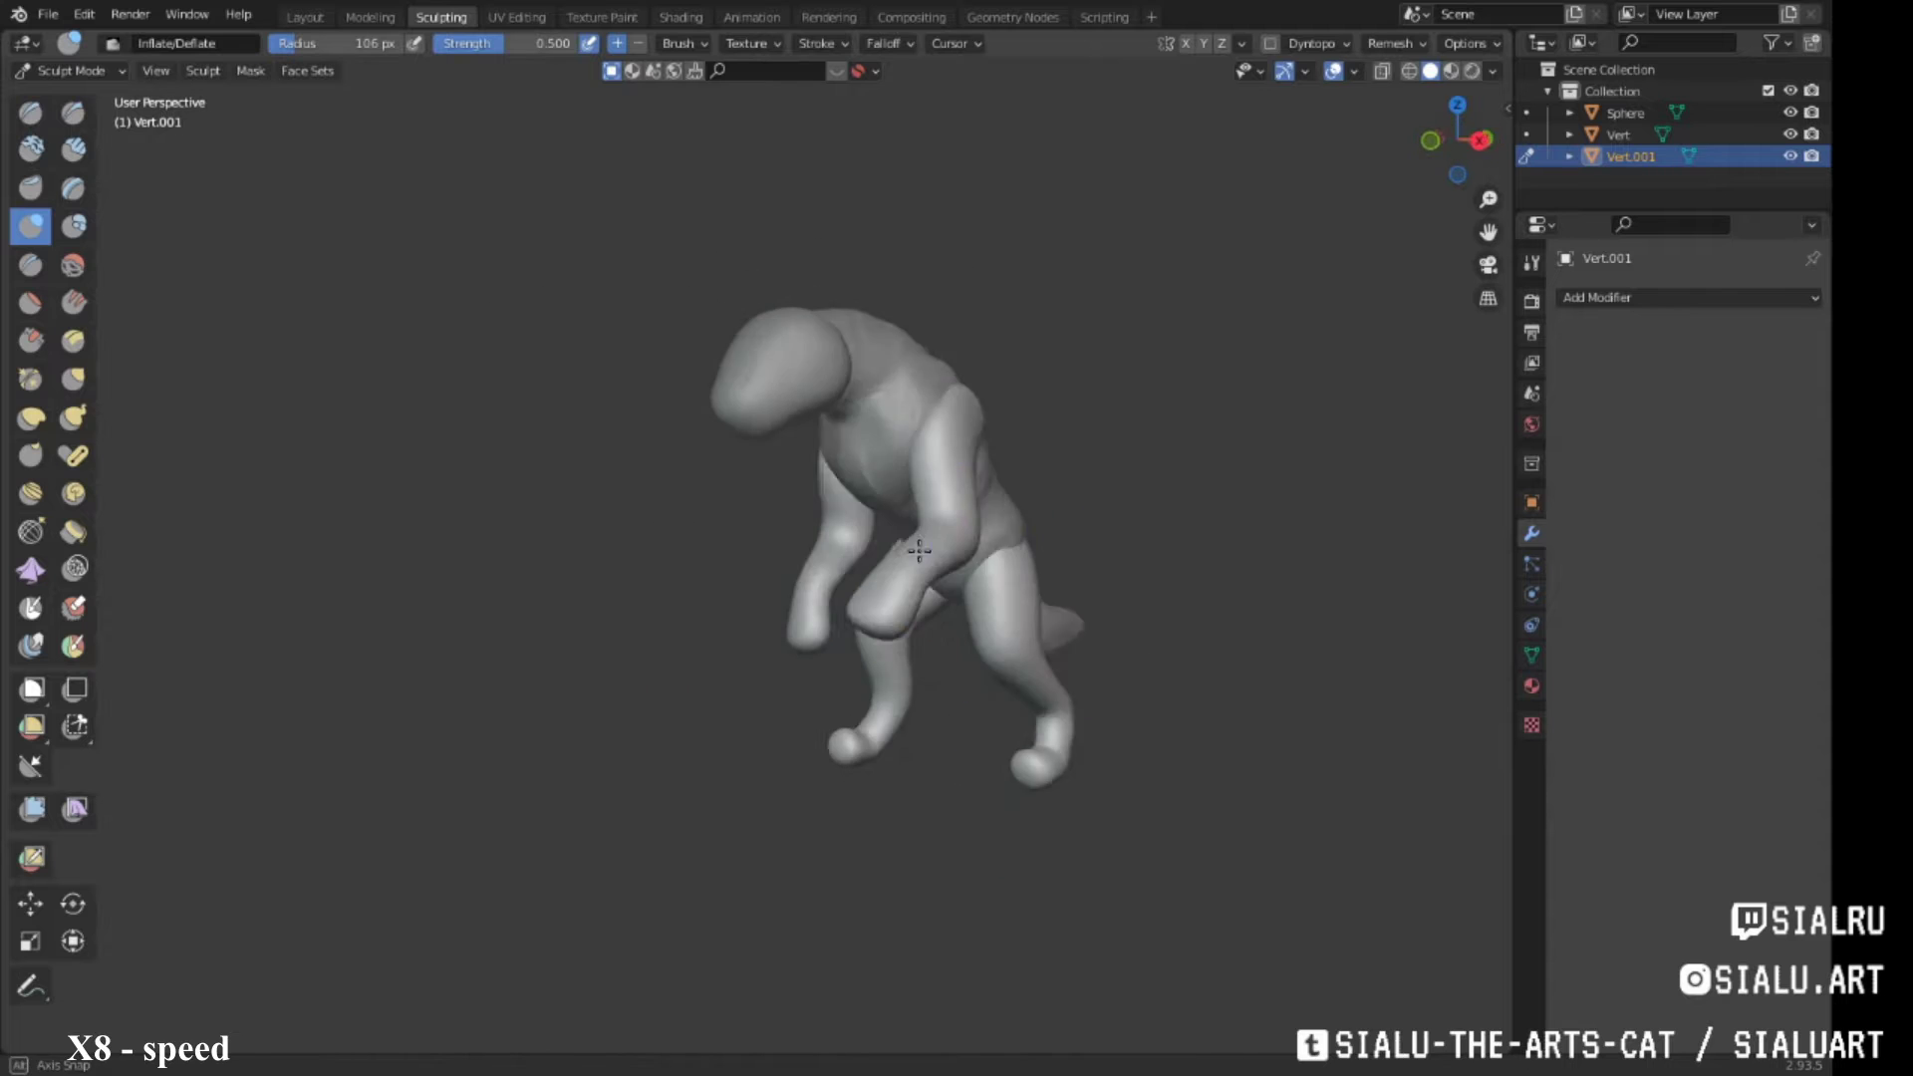
pyautogui.moveTo(687, 534); pyautogui.dragTo(816, 599, button='middle')
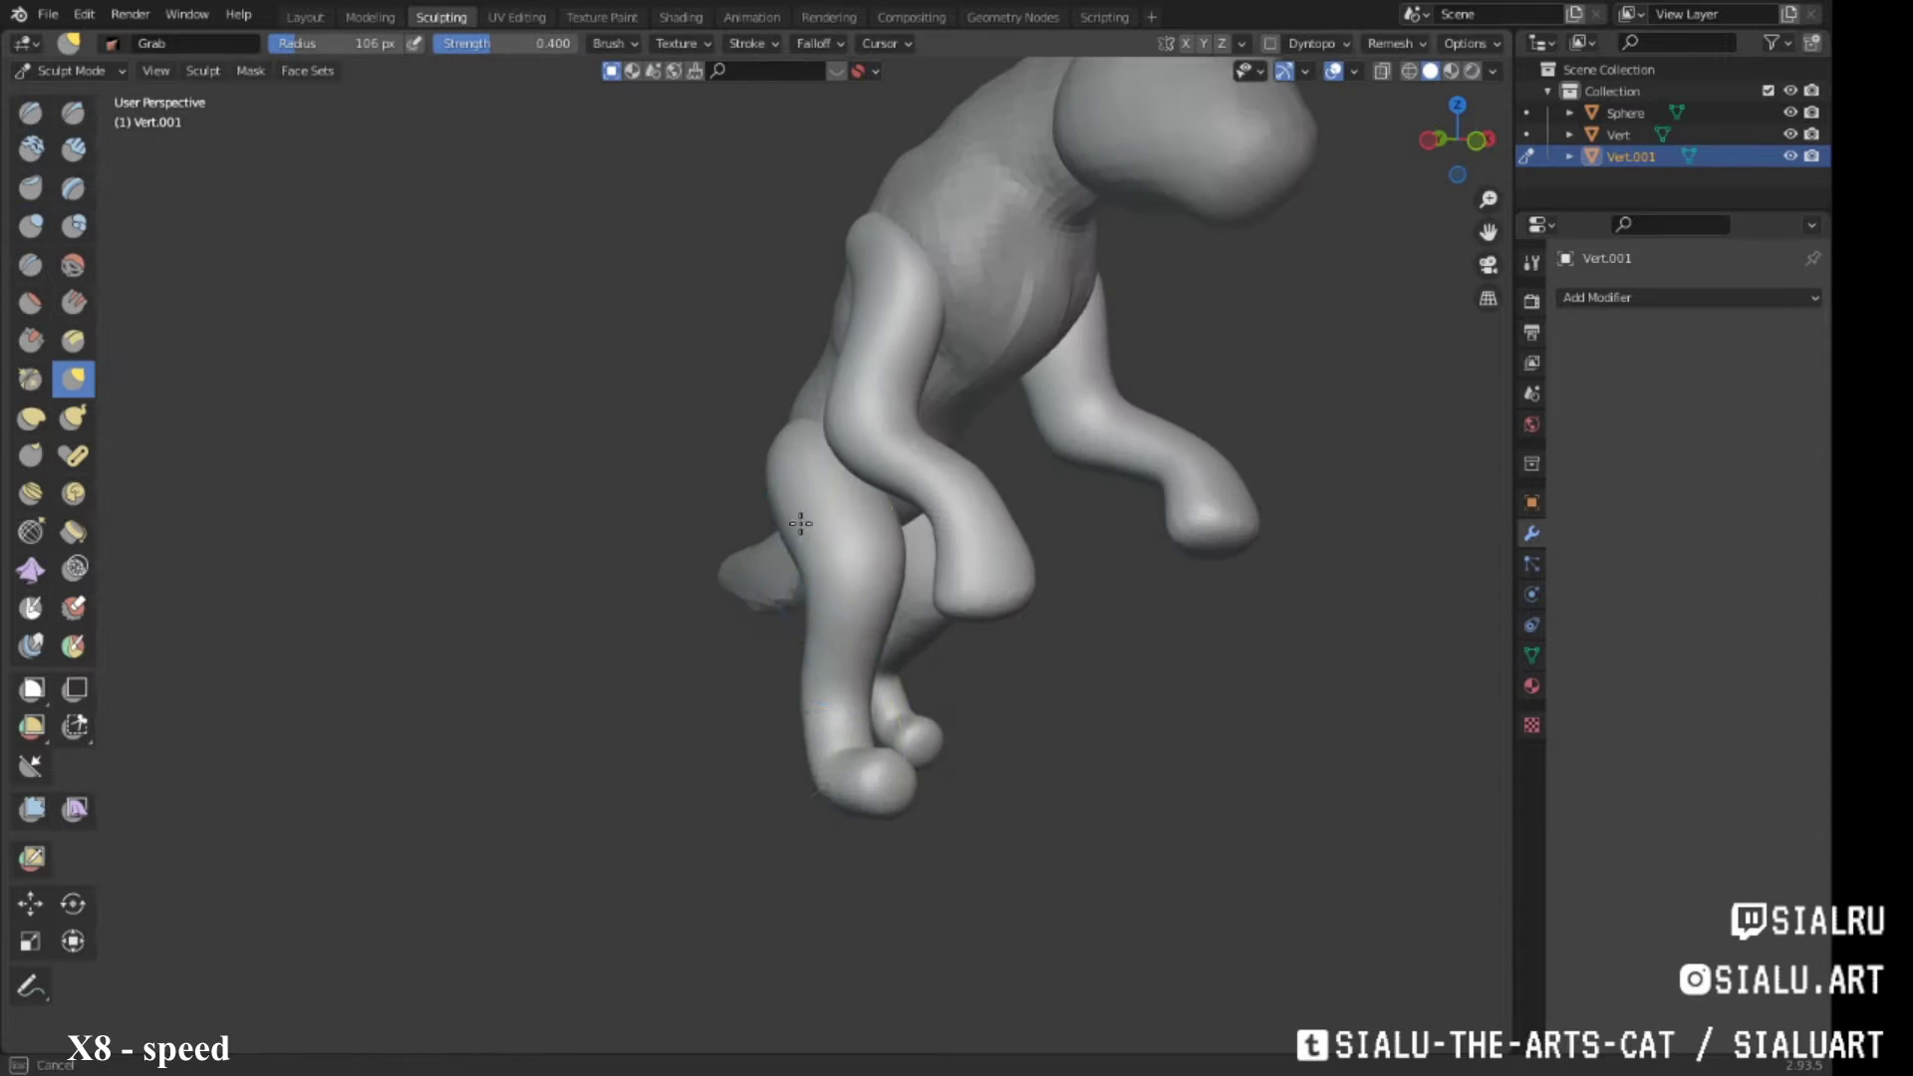
pyautogui.moveTo(800, 523)
pyautogui.mouseDown(button='middle')
pyautogui.moveTo(1176, 428)
pyautogui.moveTo(972, 366)
pyautogui.mouseUp(button='middle')
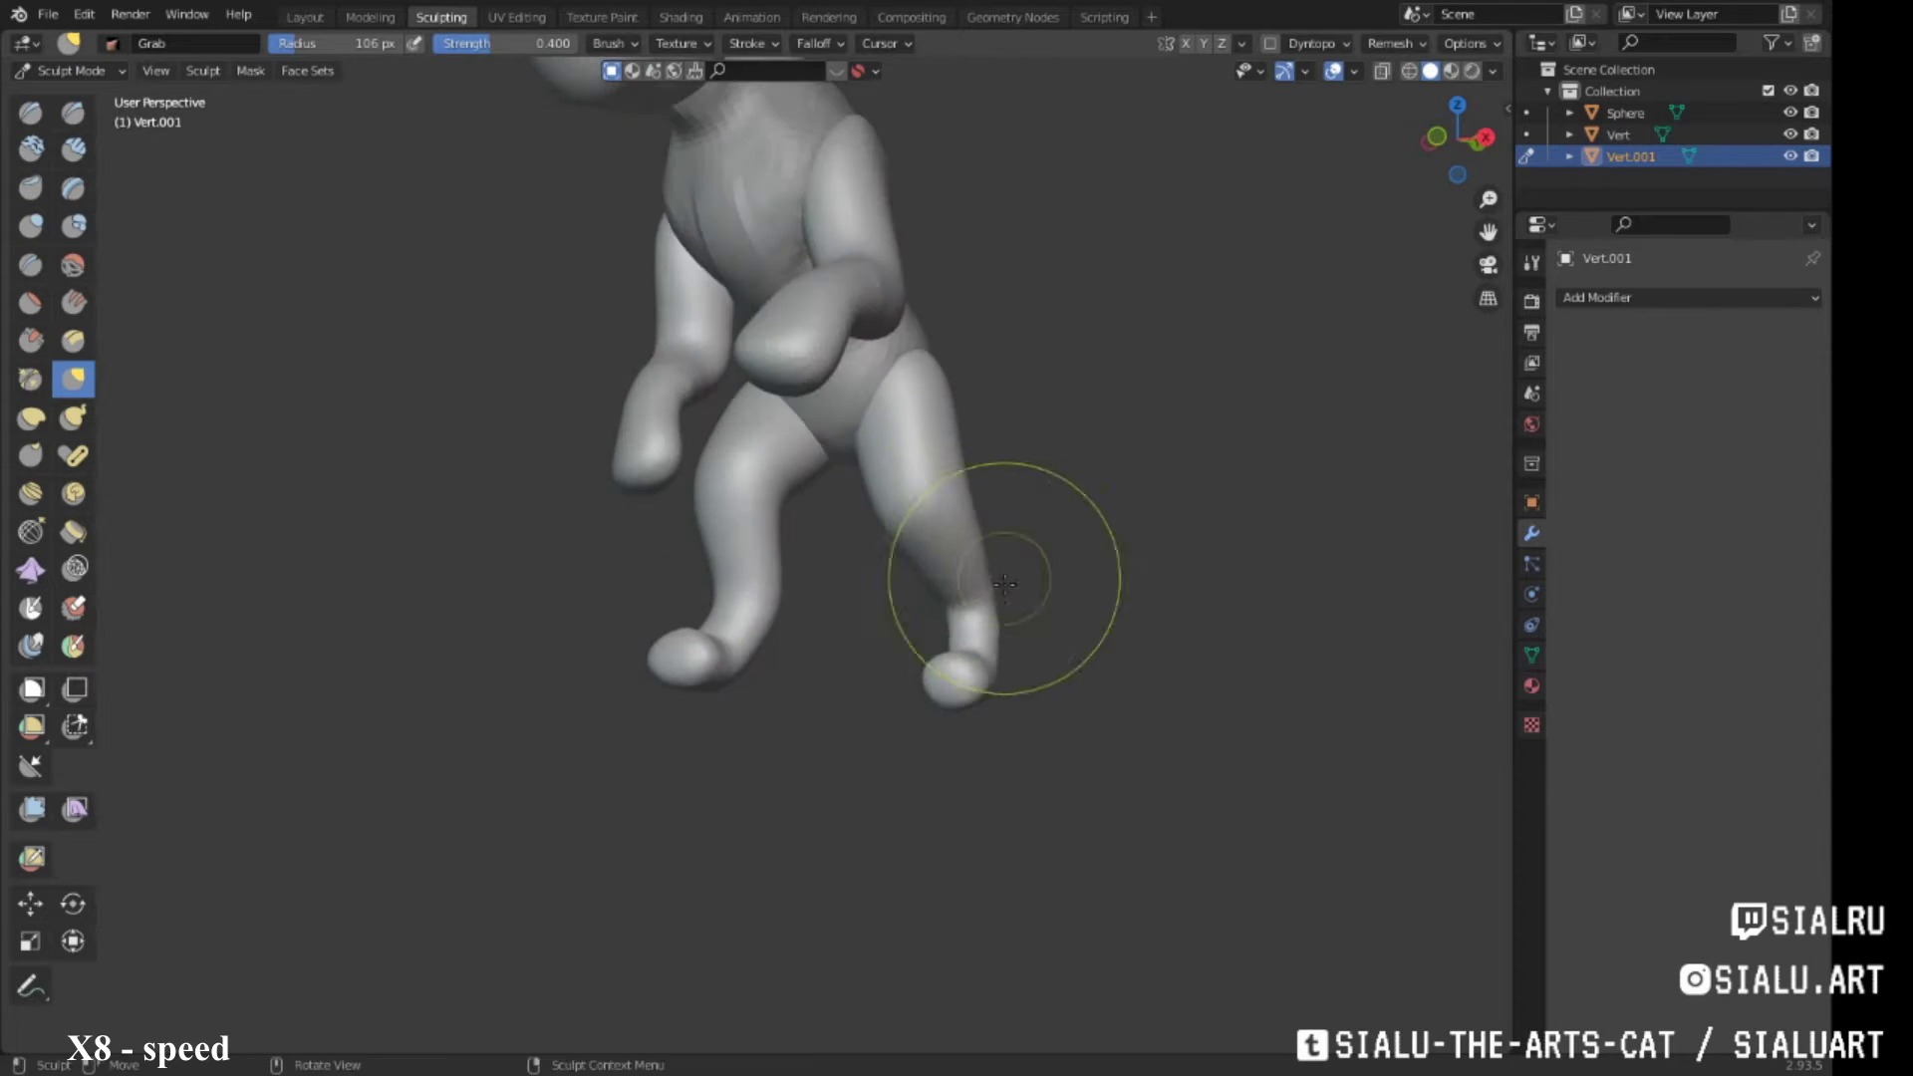
pyautogui.moveTo(1004, 583)
pyautogui.mouseDown(button='middle')
pyautogui.moveTo(170, 320)
pyautogui.moveTo(697, 498)
pyautogui.moveTo(1114, 729)
pyautogui.mouseUp(button='middle')
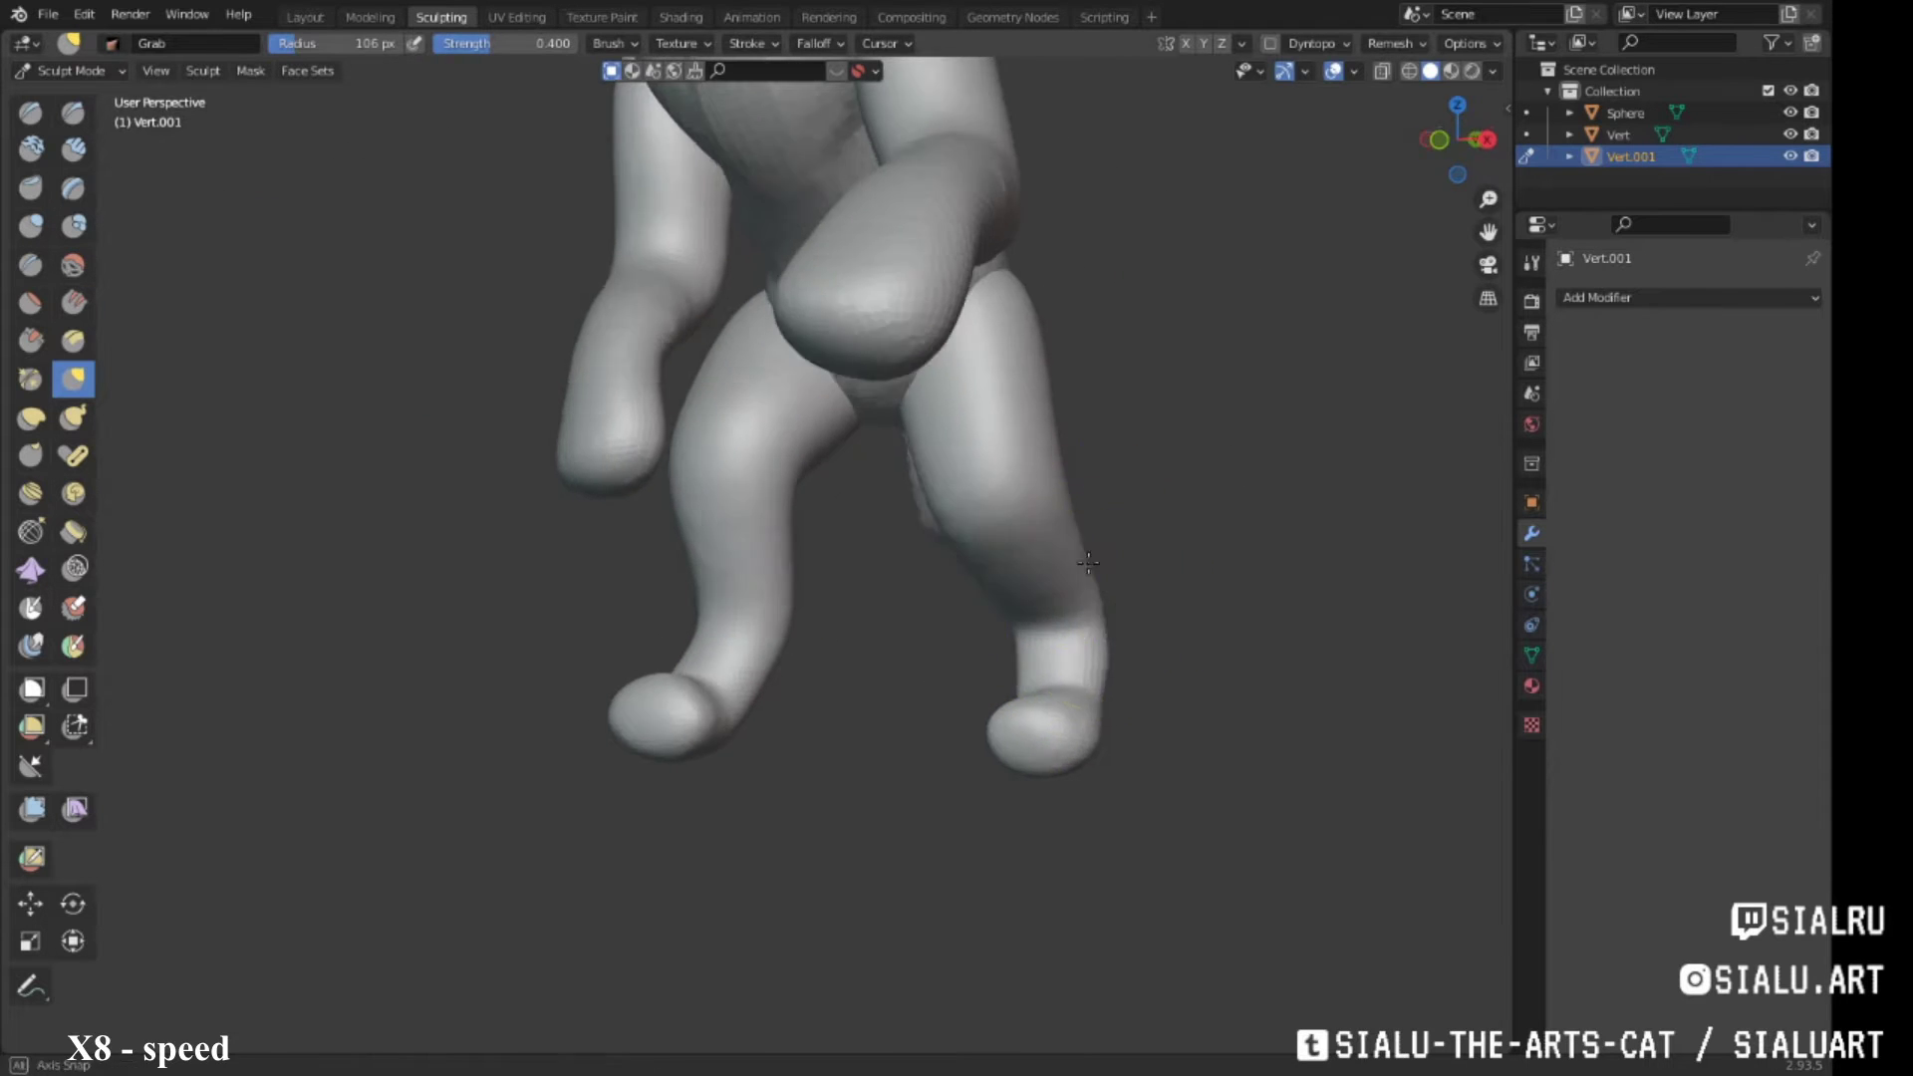
pyautogui.moveTo(857, 583)
pyautogui.mouseDown(button='middle')
pyautogui.moveTo(854, 717)
pyautogui.moveTo(883, 526)
pyautogui.mouseUp(button='middle')
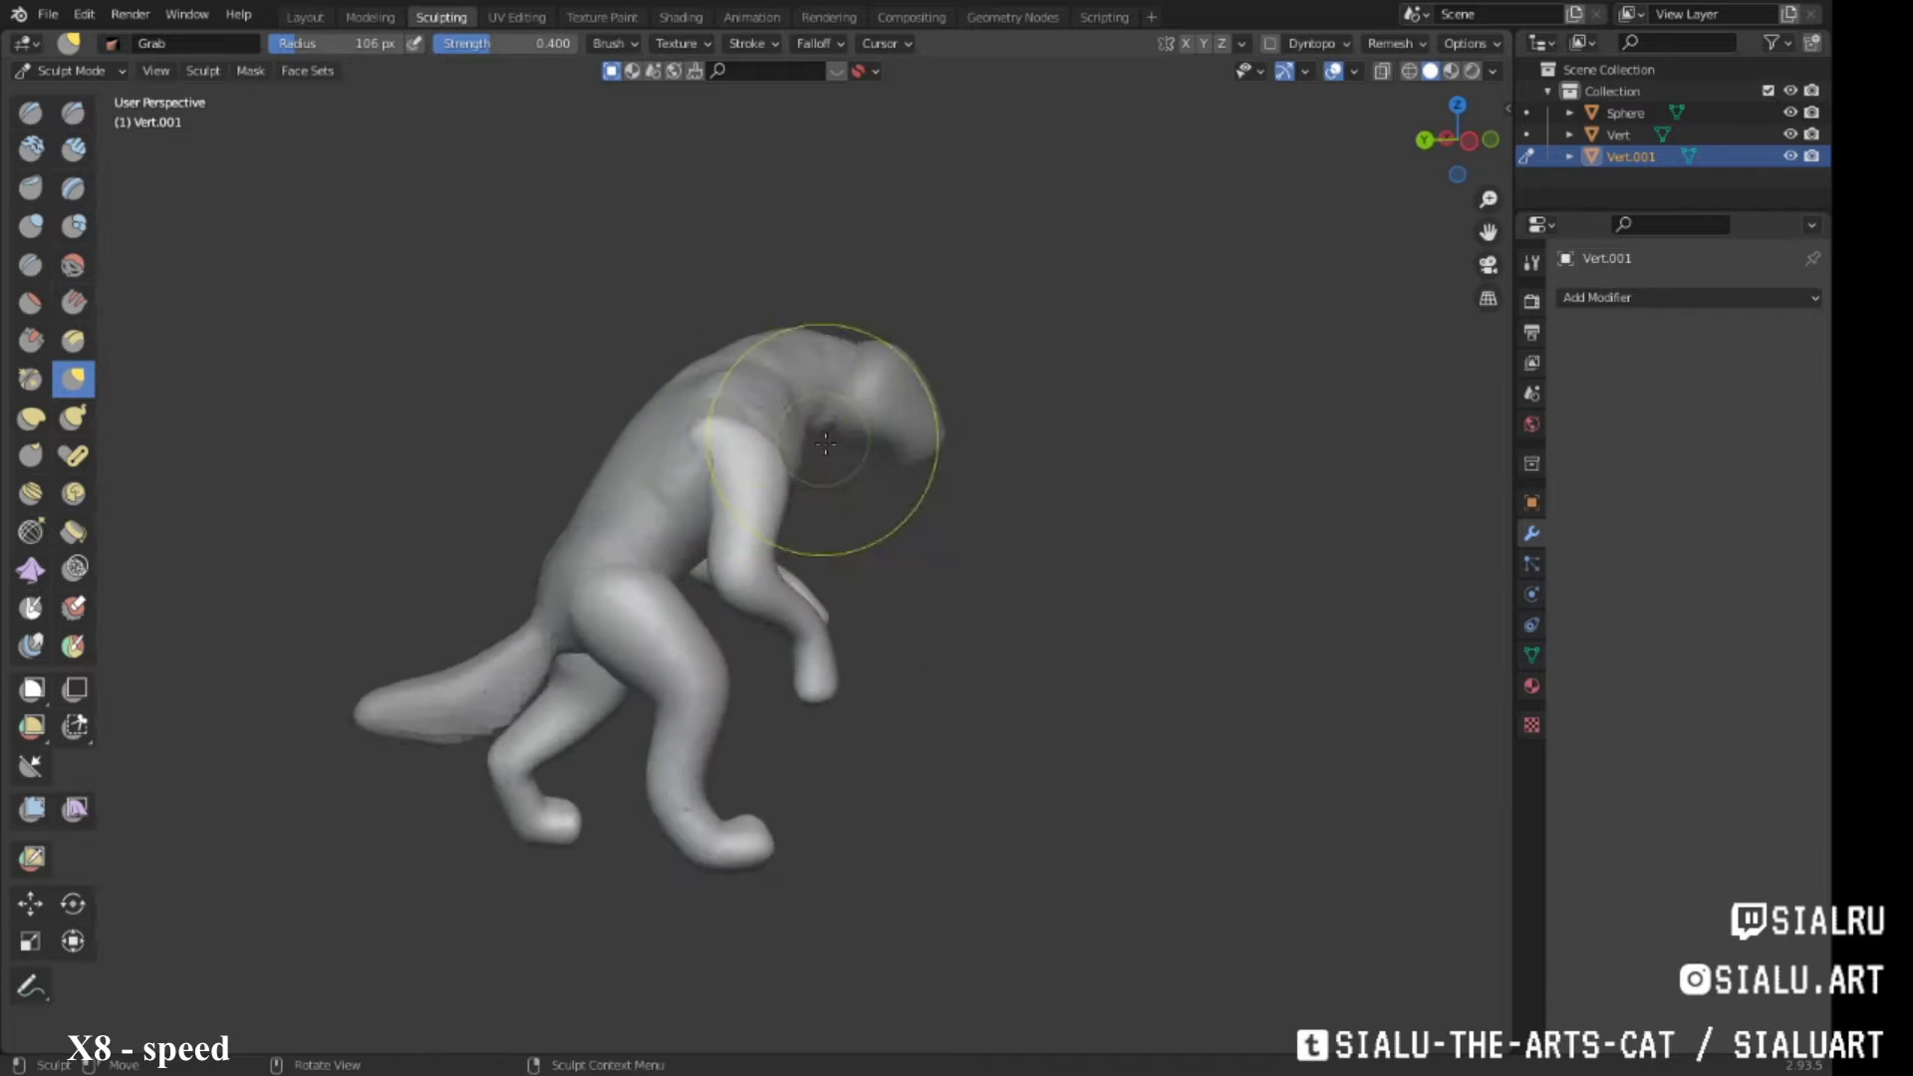
pyautogui.moveTo(826, 443)
pyautogui.mouseDown(button='middle')
pyautogui.moveTo(661, 415)
pyautogui.moveTo(830, 646)
pyautogui.mouseUp(button='middle')
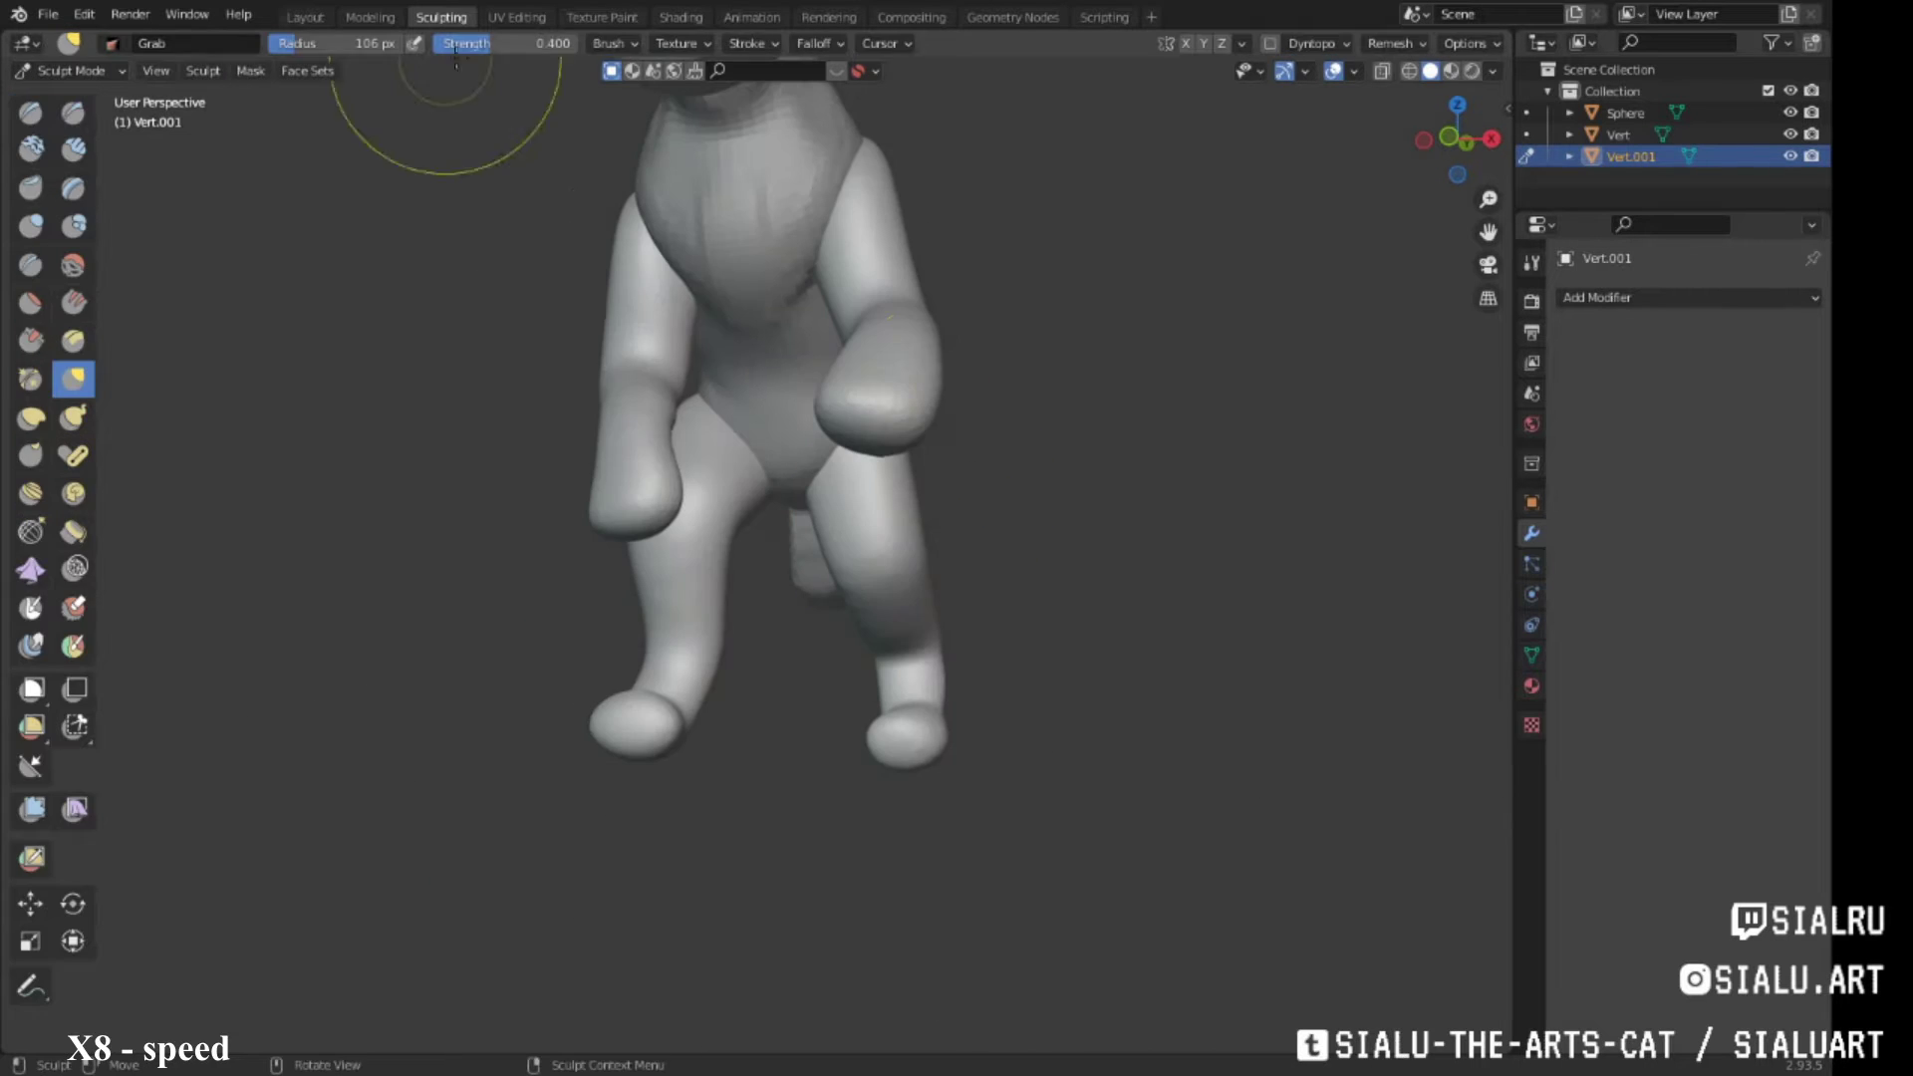
pyautogui.click(308, 17)
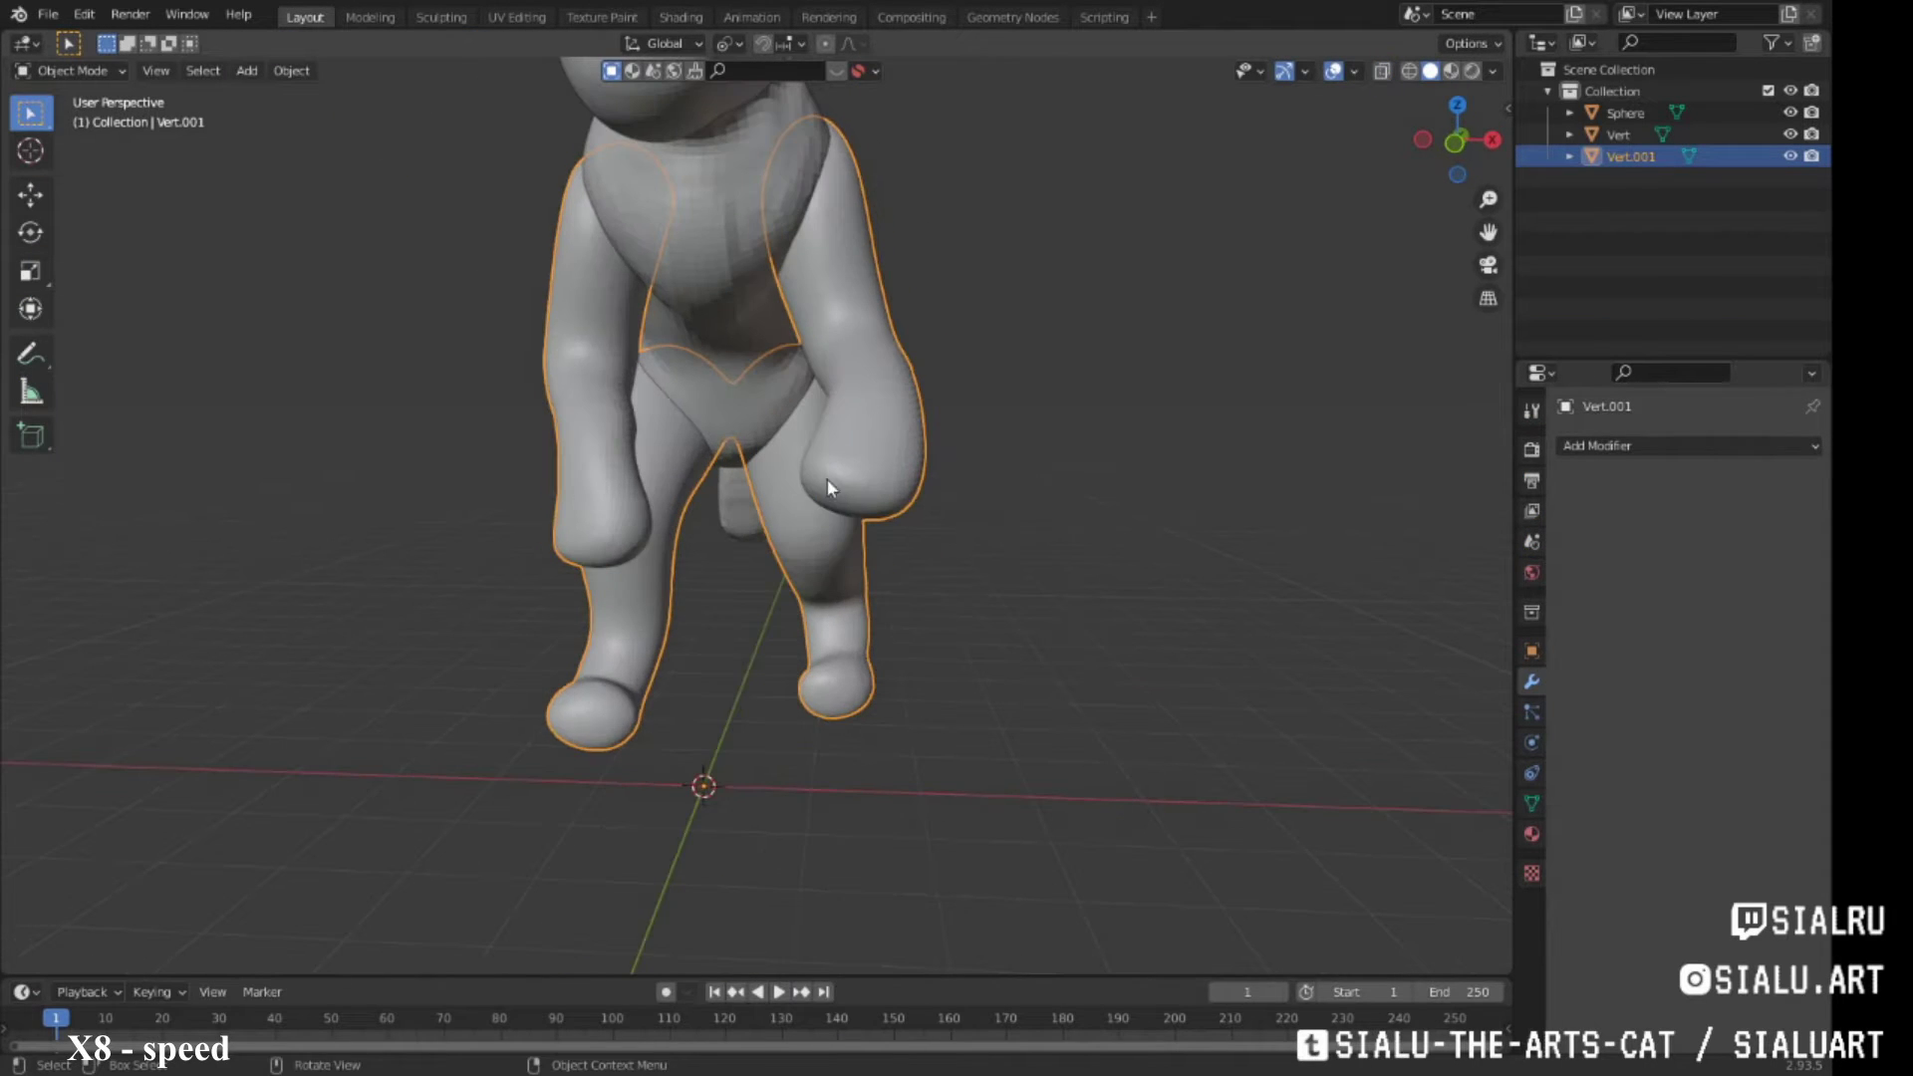
# Add a new single-vertex object and move it beside the hand
pyautogui.click(864, 309)
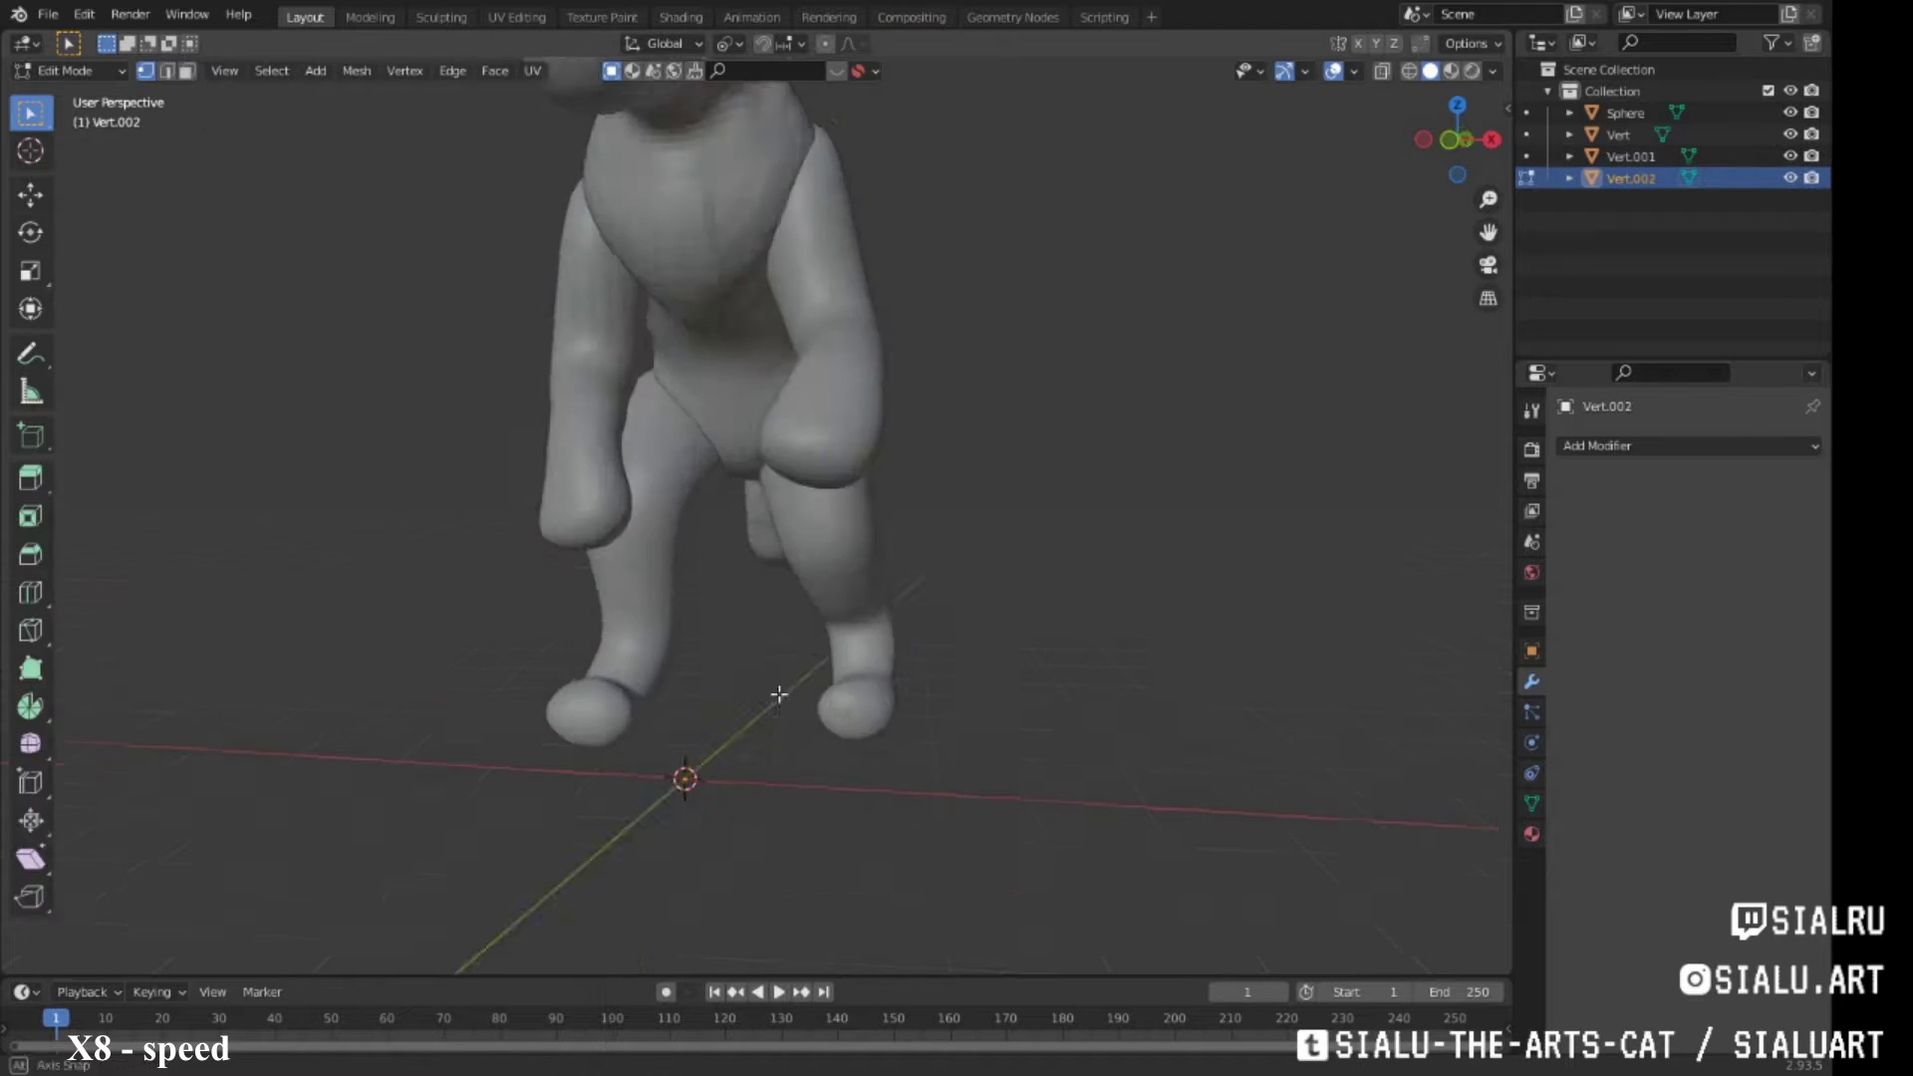
pyautogui.moveTo(777, 691)
pyautogui.mouseDown(button='middle')
pyautogui.moveTo(581, 555)
pyautogui.moveTo(897, 598)
pyautogui.mouseUp(button='middle')
pyautogui.press('g')
pyautogui.click(909, 594)
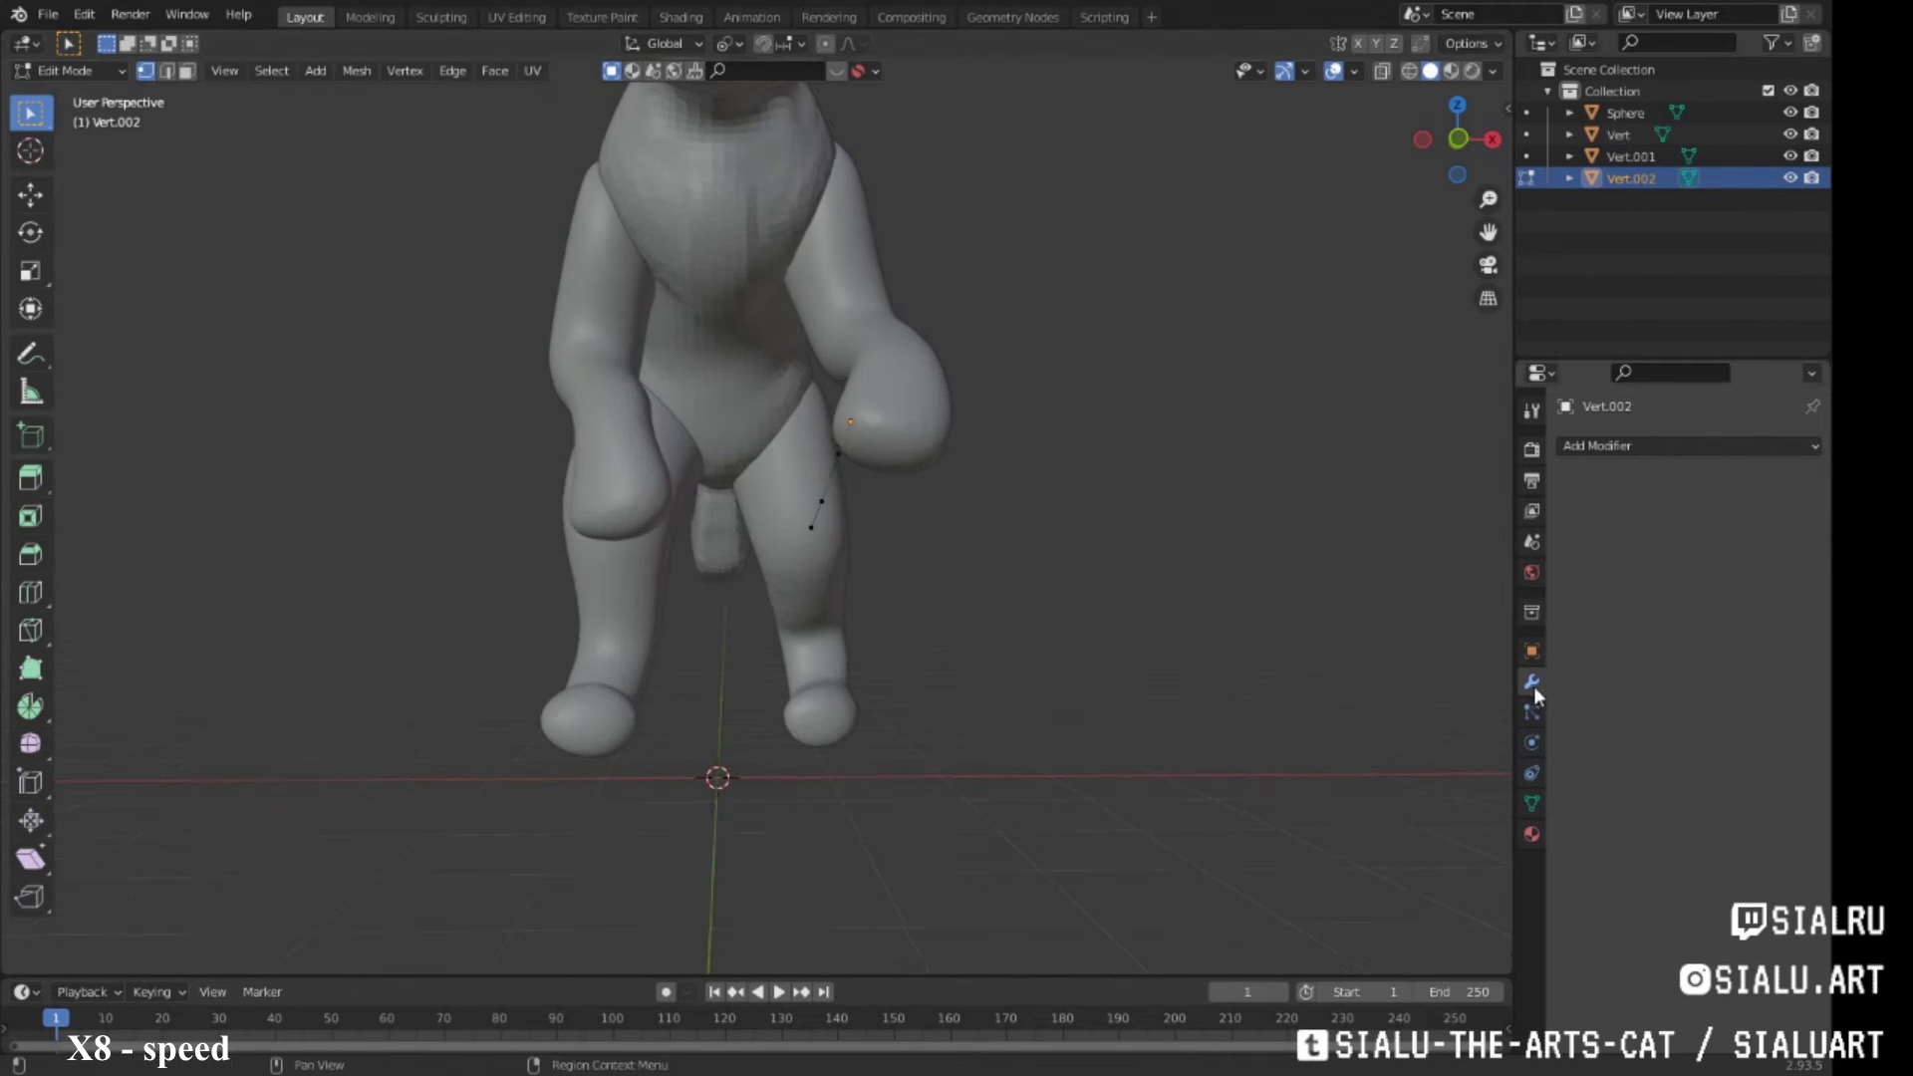
# Add Skin and Subdivision modifiers so the vertex chain becomes a rounded finger
pyautogui.click(1689, 446)
pyautogui.click(1375, 757)
pyautogui.click(1689, 445)
pyautogui.click(1429, 785)
pyautogui.click(1761, 716)
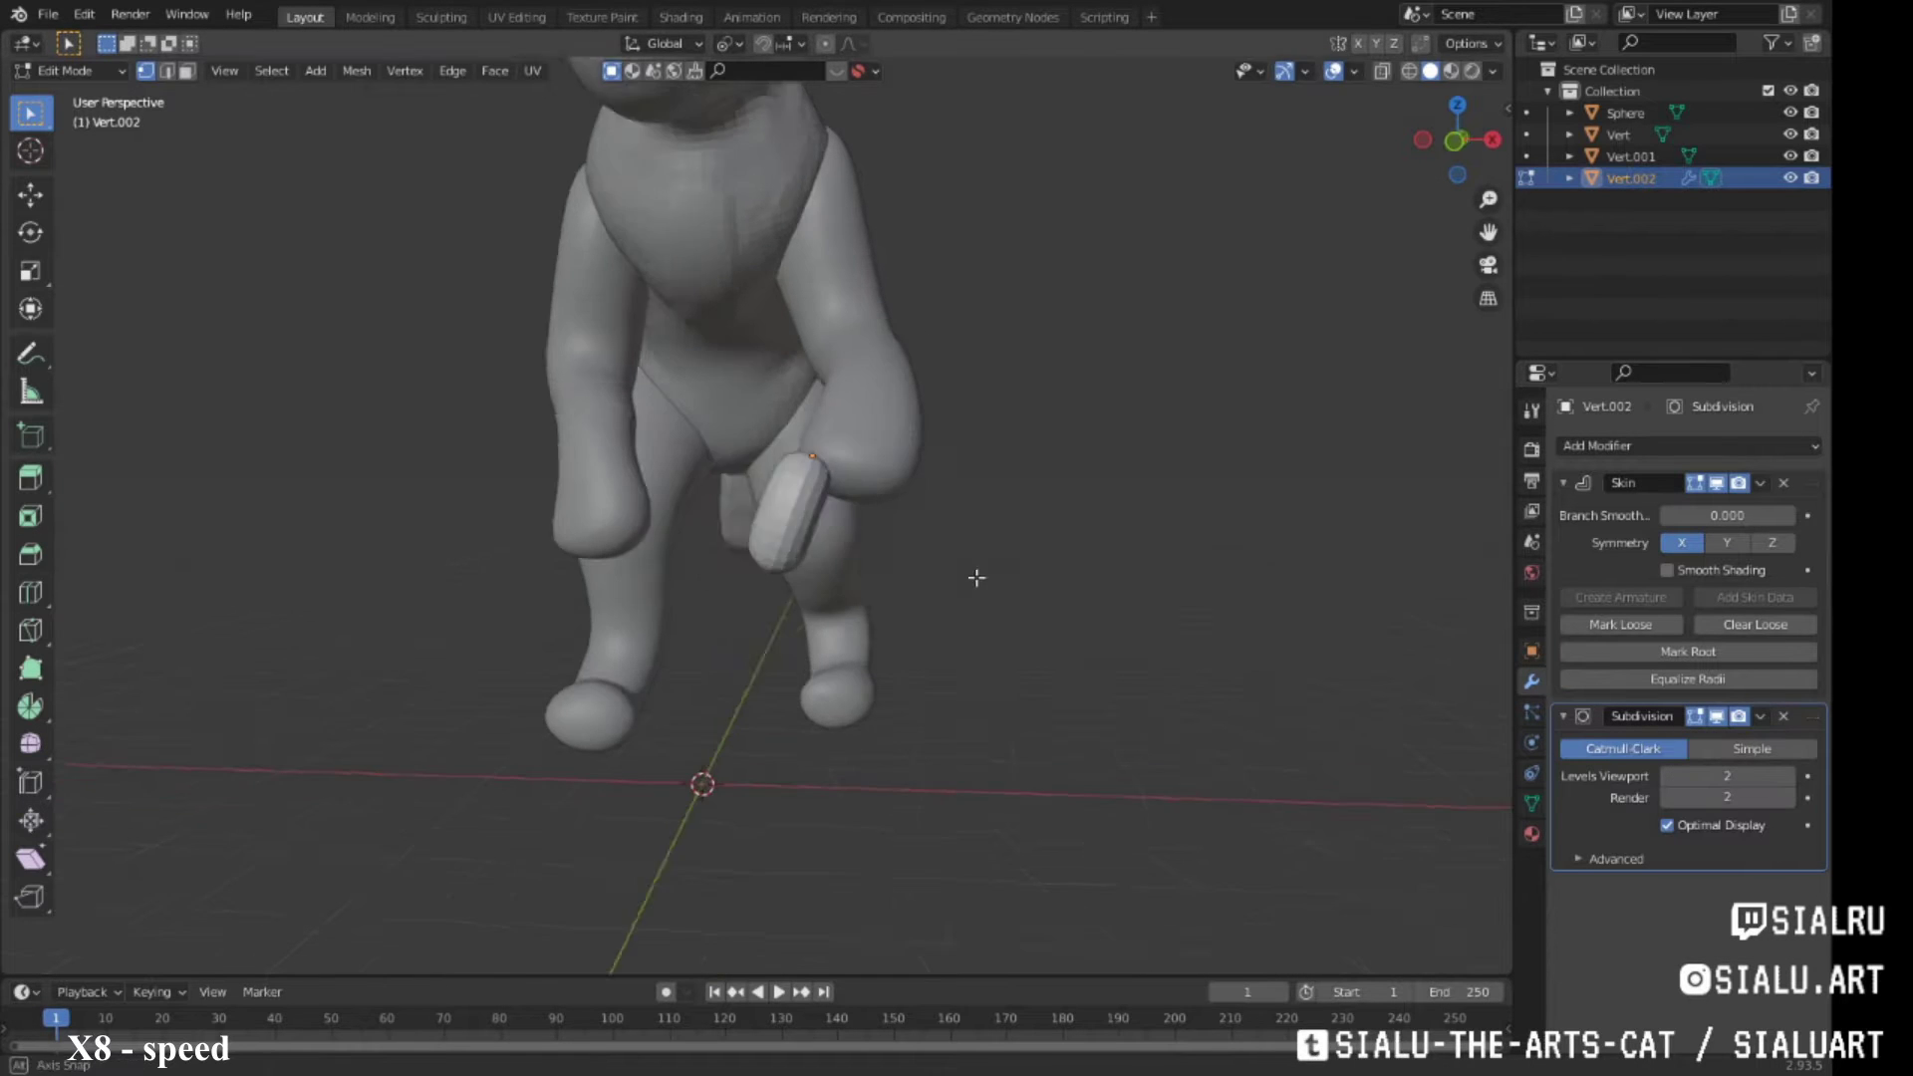
# Move the finger vertex to reshape the finger and turn on see-through display
pyautogui.moveTo(977, 578)
pyautogui.mouseDown(button='middle')
pyautogui.moveTo(1051, 603)
pyautogui.moveTo(590, 534)
pyautogui.moveTo(698, 513)
pyautogui.mouseUp(button='middle')
pyautogui.scroll(5, 553, 526)
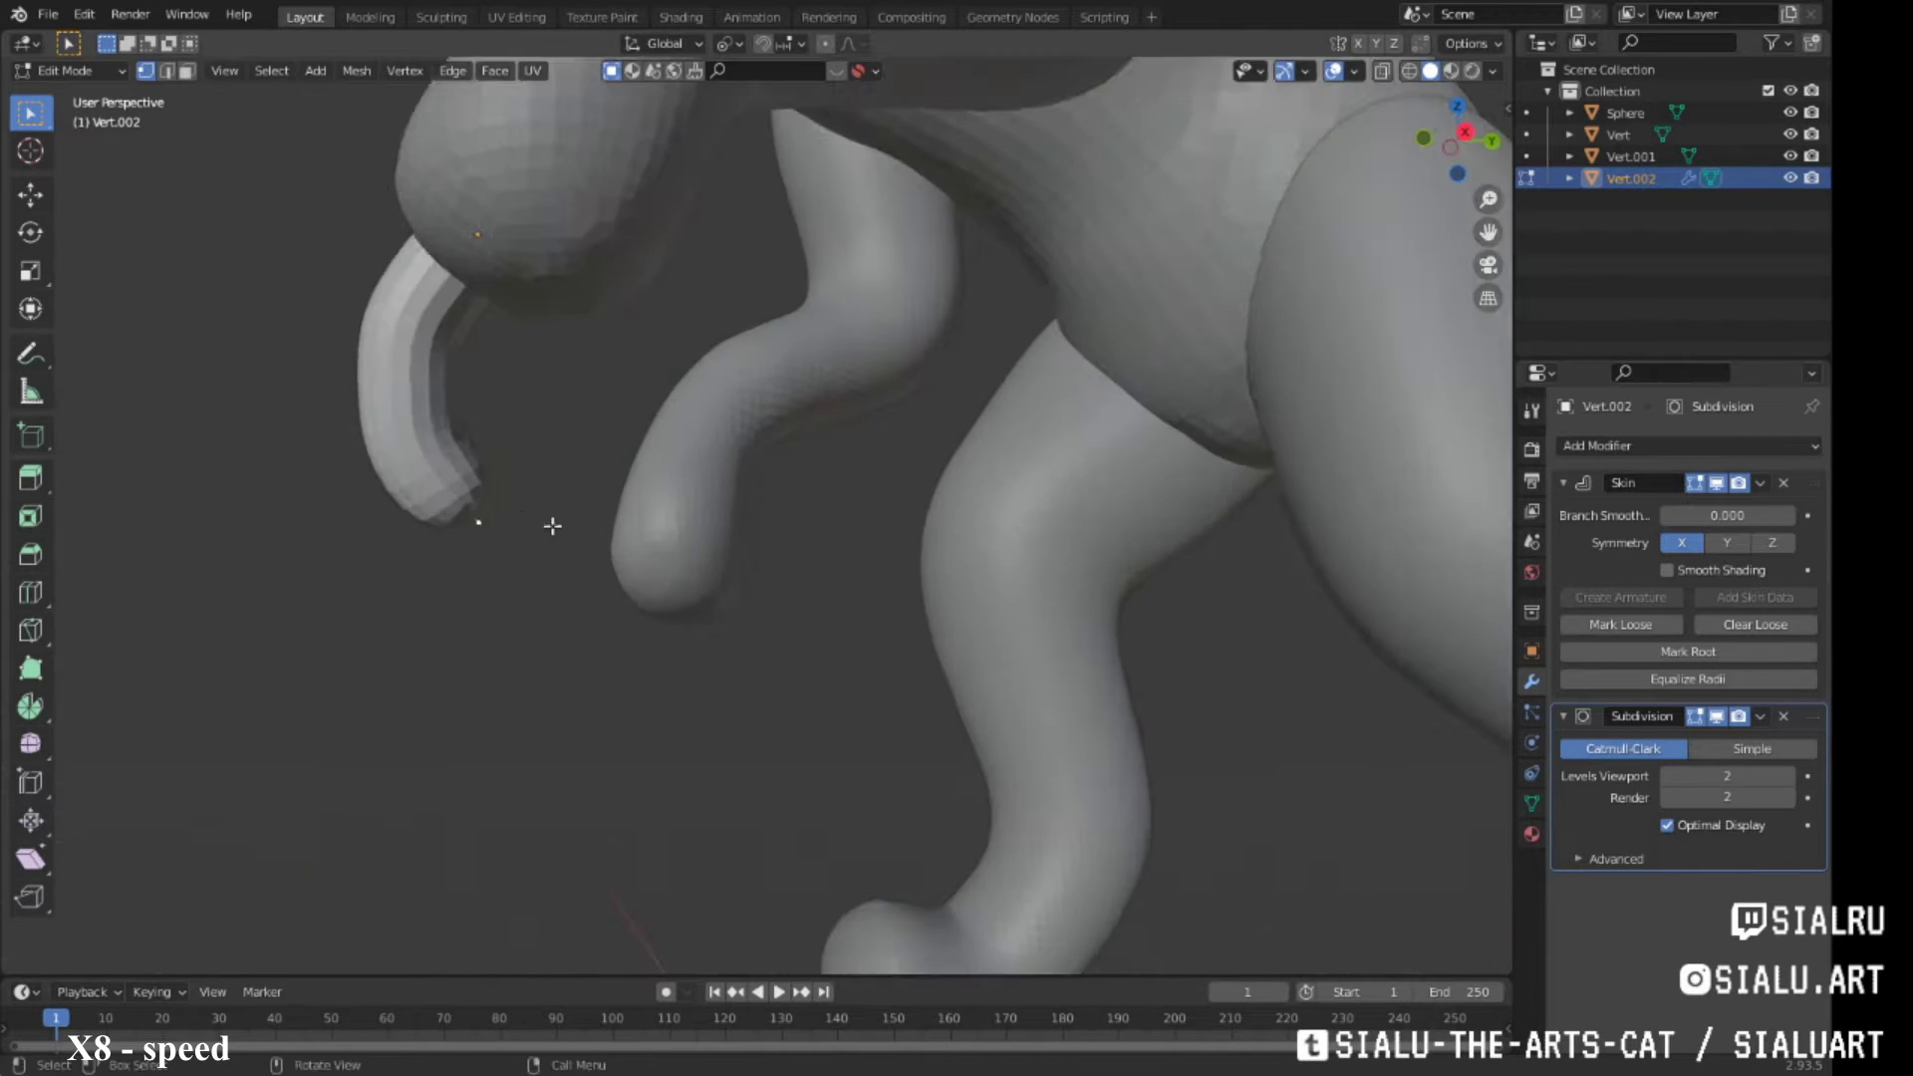
pyautogui.press('g')
pyautogui.moveTo(553, 526)
pyautogui.keyDown('shift'); pyautogui.mouseDown(button='middle')
pyautogui.moveTo(703, 524)
pyautogui.moveTo(650, 518)
pyautogui.mouseUp(button='middle'); pyautogui.keyUp('shift')
pyautogui.click(1382, 71)
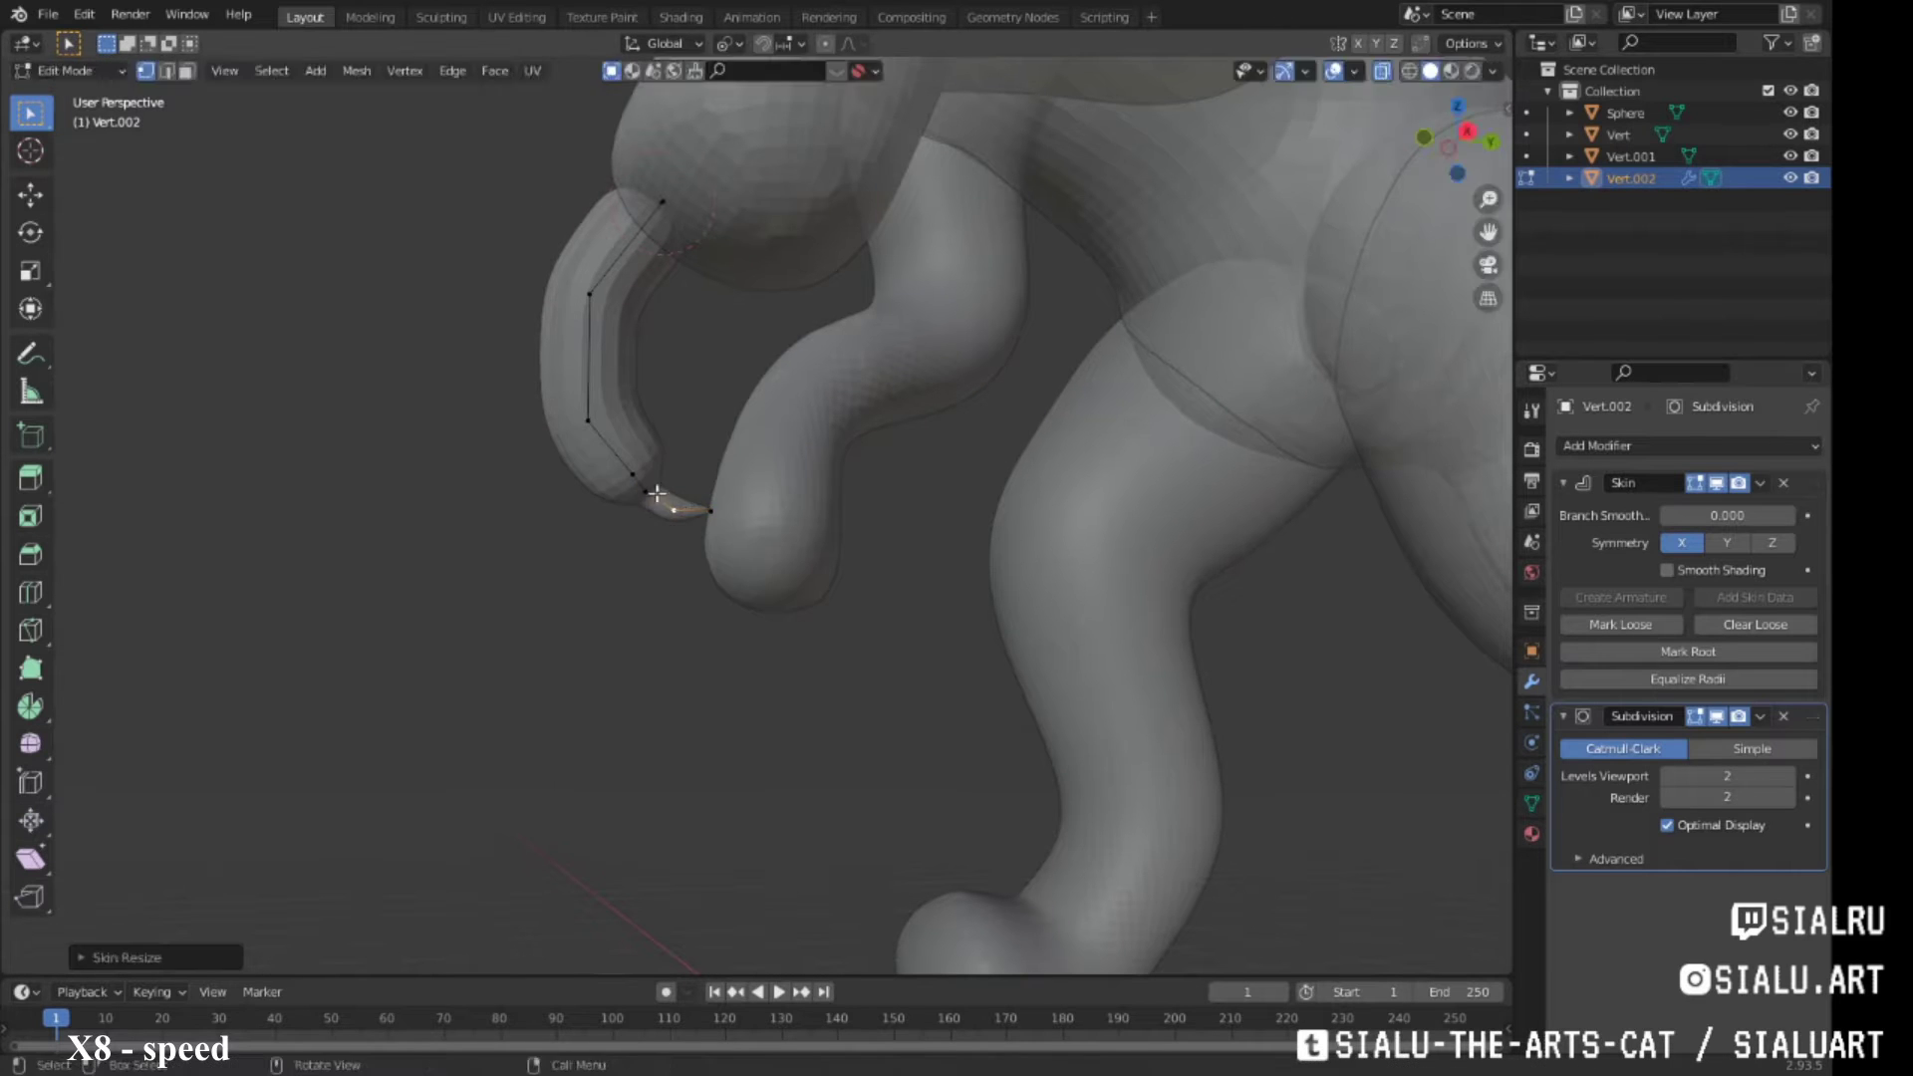
pyautogui.moveTo(656, 492)
pyautogui.mouseDown(button='middle')
pyautogui.moveTo(1052, 429)
pyautogui.moveTo(641, 439)
pyautogui.mouseUp(button='middle')
pyautogui.scroll(5, 1052, 428)
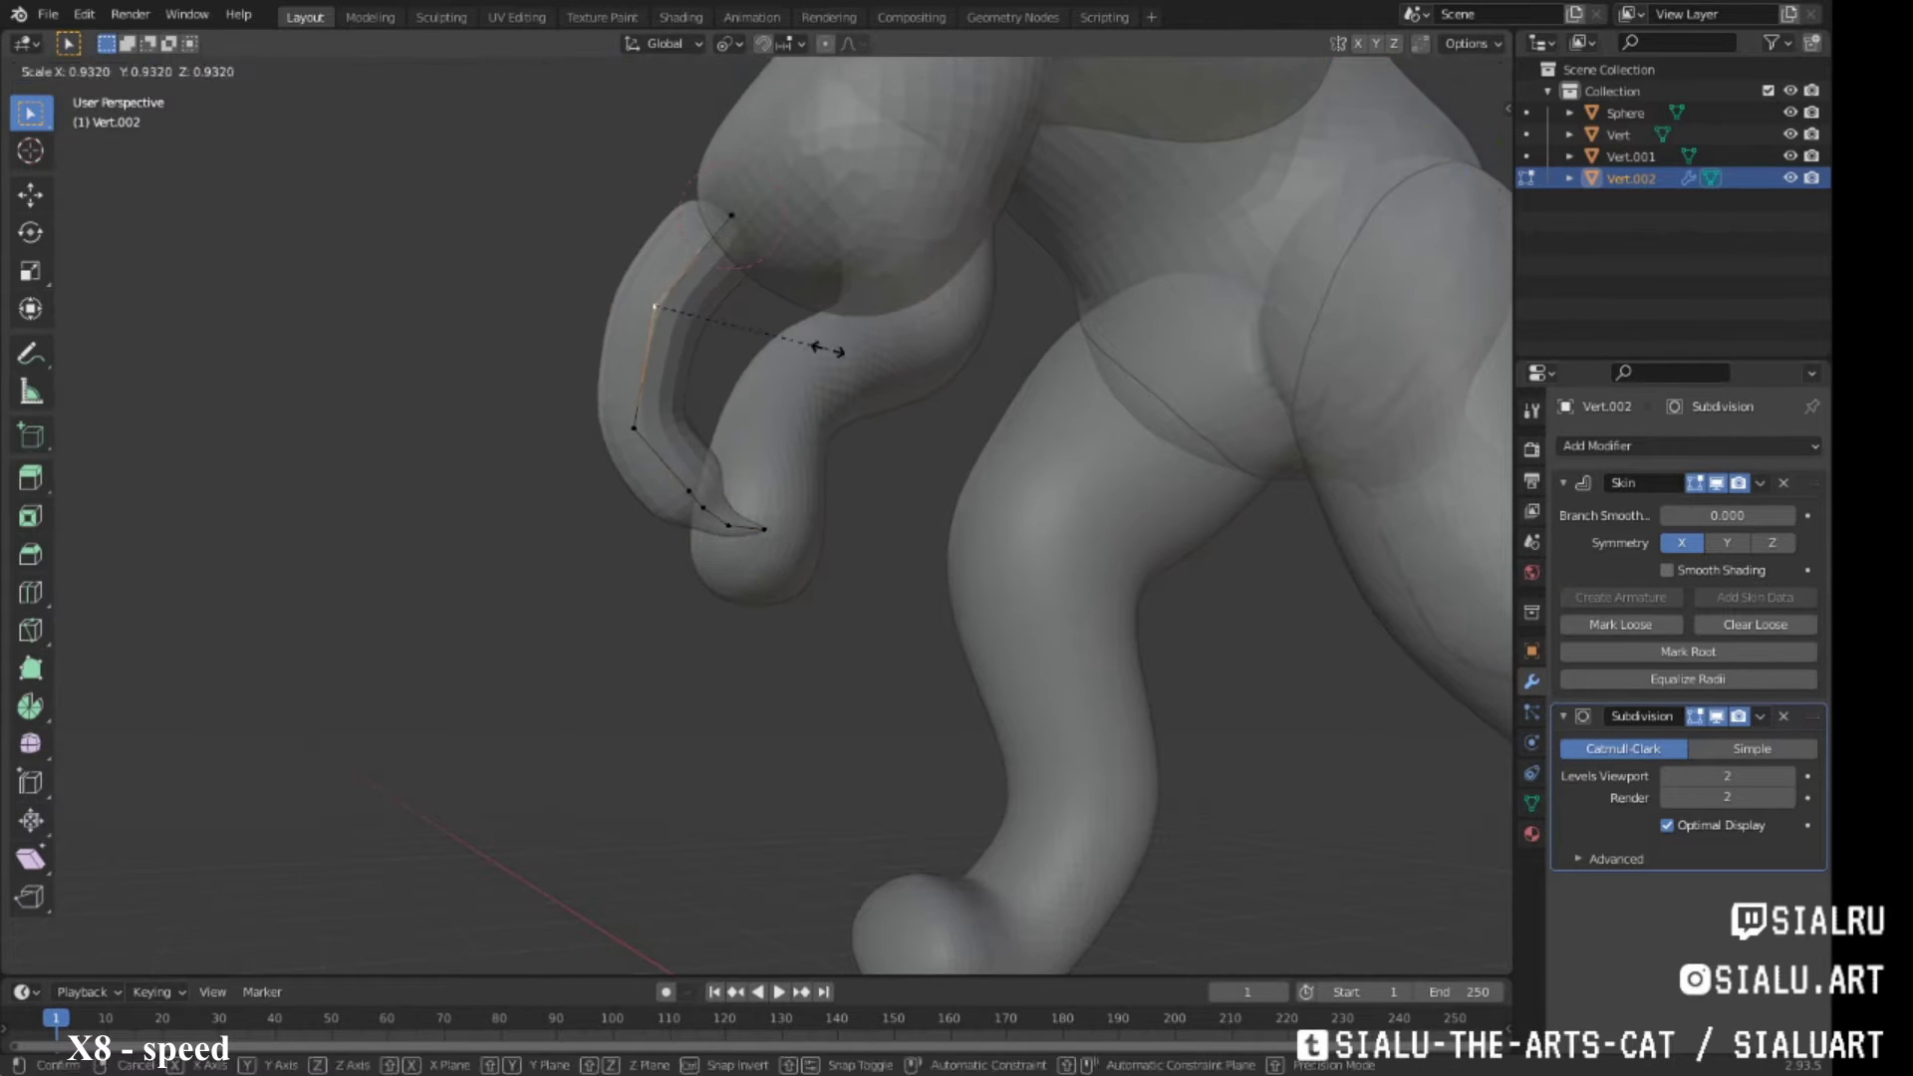
# Adjust the finger's thickness in front view, then return to Object Mode
pyautogui.press('Escape')
pyautogui.moveTo(827, 349); pyautogui.dragTo(996, 478, button='middle')
pyautogui.press('KP_1')
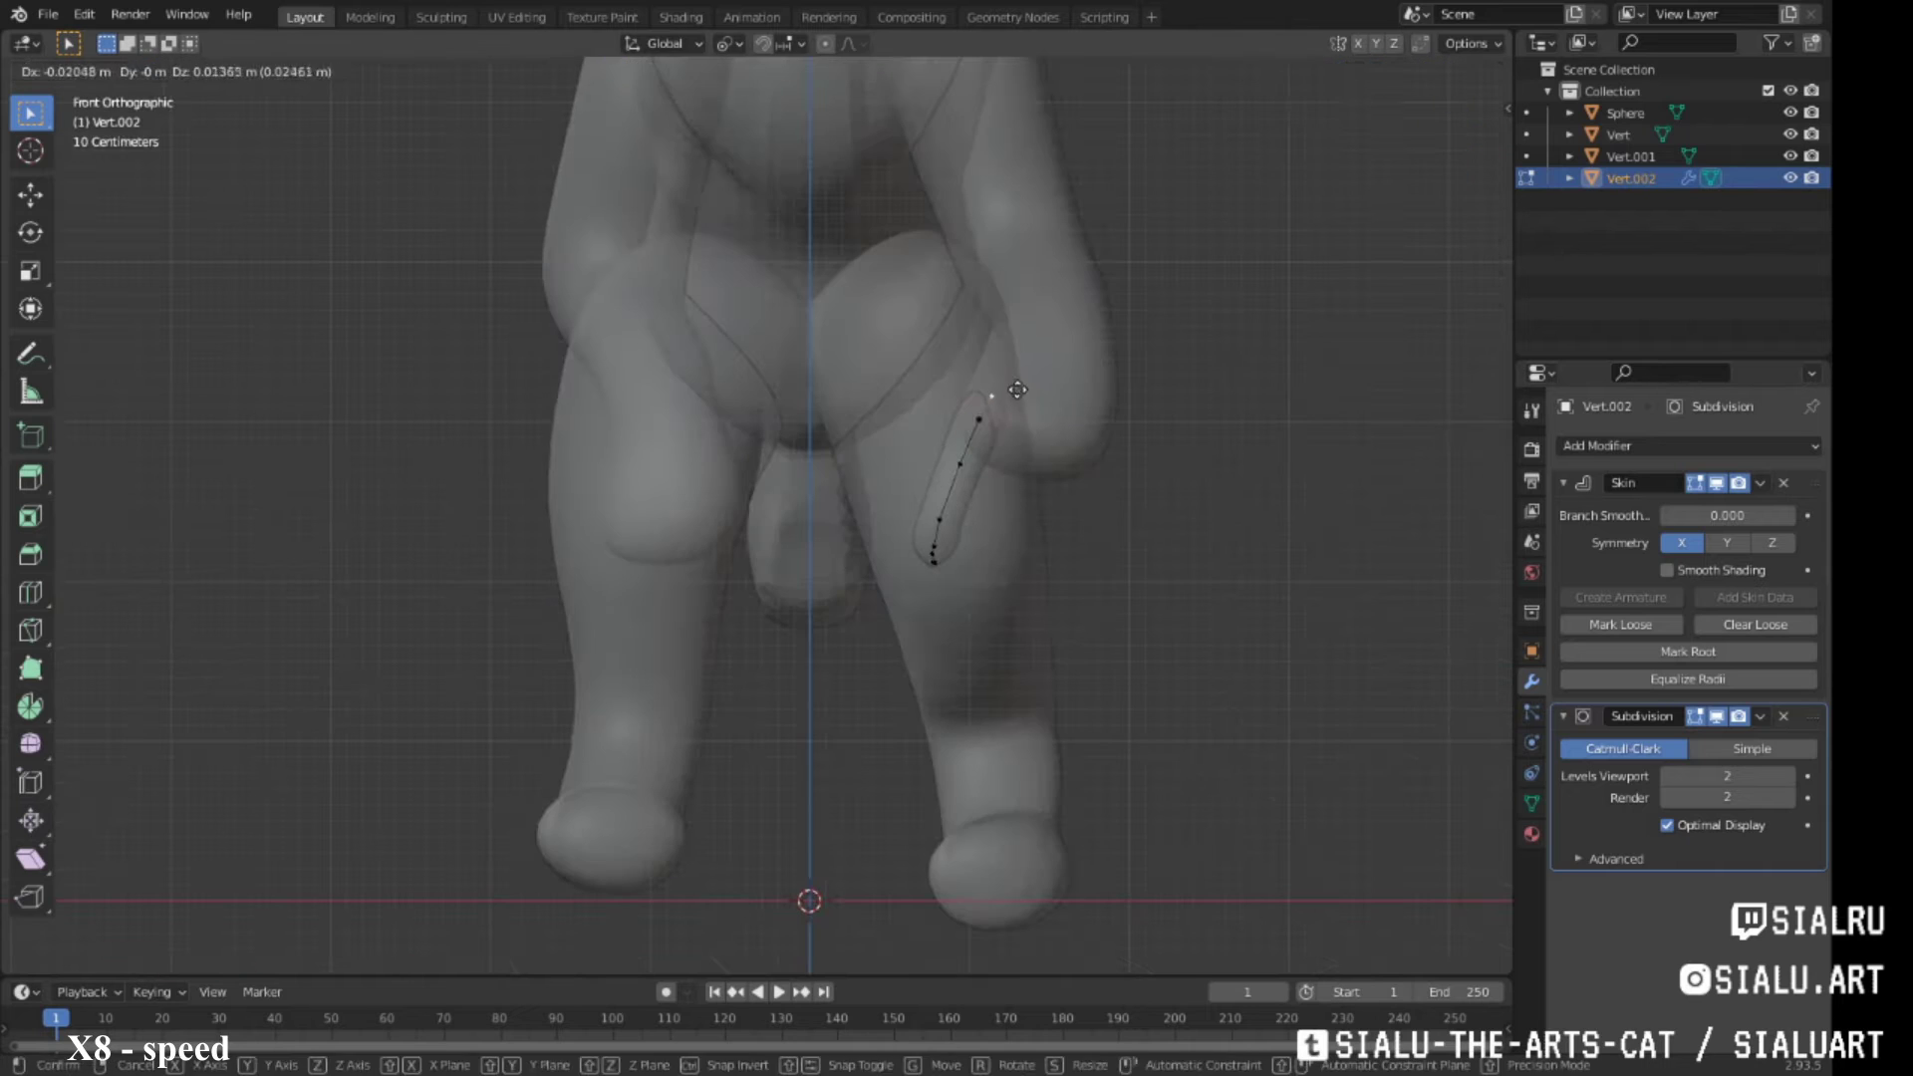
pyautogui.click(1018, 390)
pyautogui.press('Tab')
pyautogui.moveTo(1017, 390); pyautogui.dragTo(998, 562, button='middle')
pyautogui.scroll(-3, 998, 562)
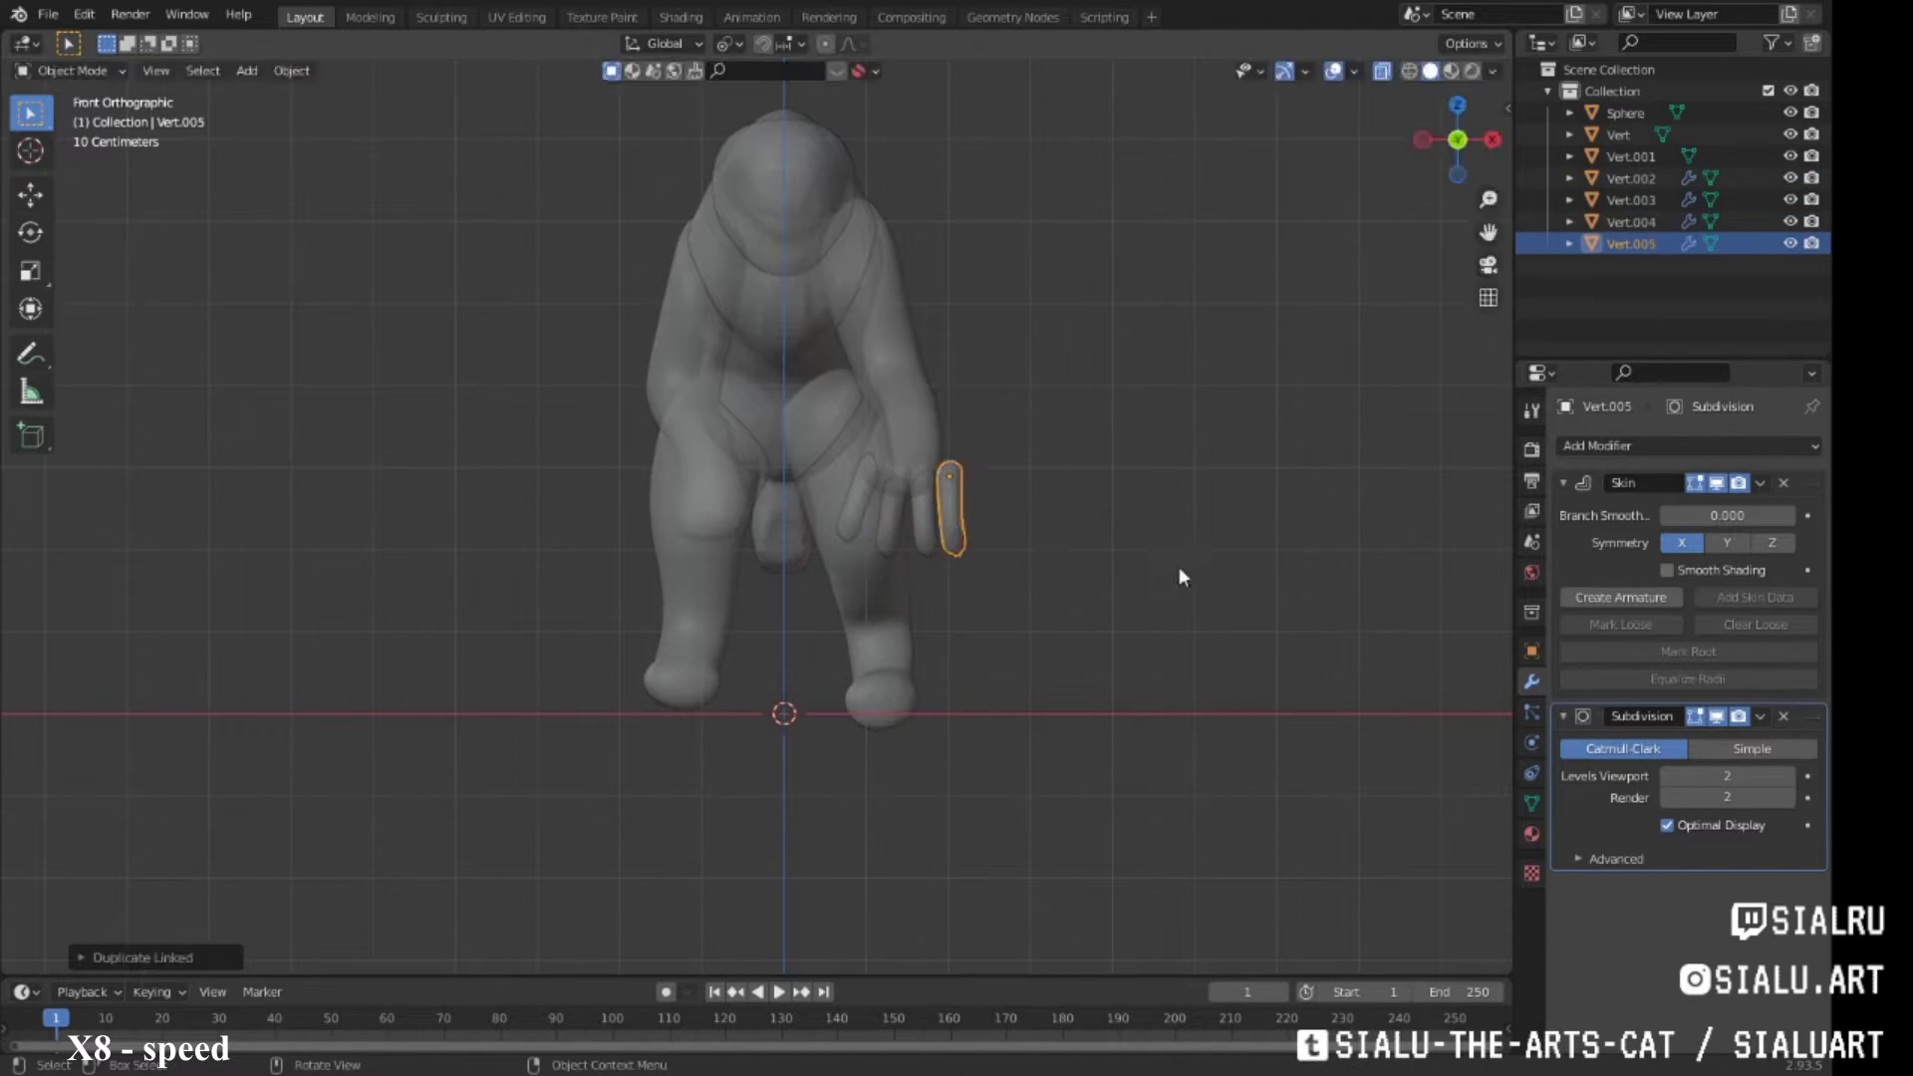
# Select the finger copies and nudge the outermost one beside the others
pyautogui.moveTo(1180, 578)
pyautogui.mouseDown(button='middle')
pyautogui.moveTo(909, 568)
pyautogui.moveTo(954, 527)
pyautogui.moveTo(954, 625)
pyautogui.mouseUp(button='middle')
pyautogui.click(954, 527)
pyautogui.click(1016, 504)
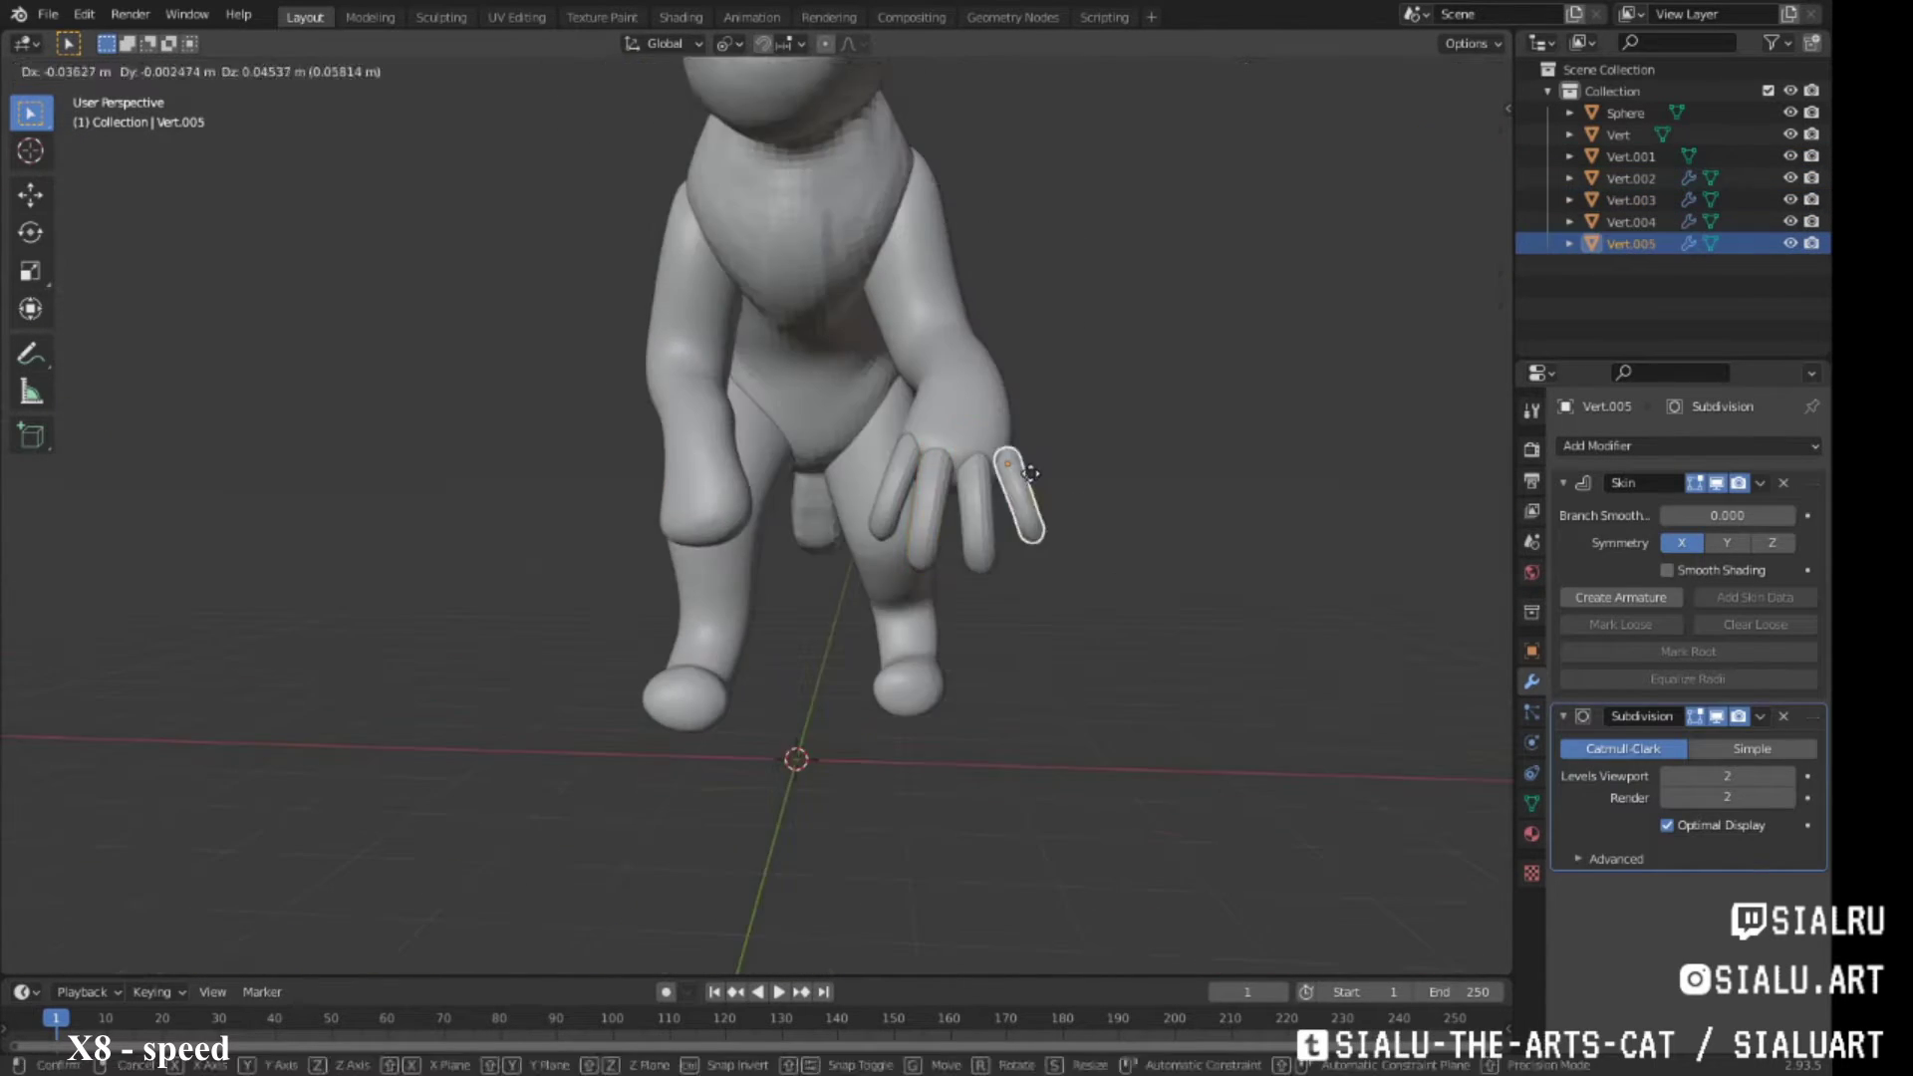
pyautogui.moveTo(1016, 505)
pyautogui.mouseDown(button='middle')
pyautogui.moveTo(881, 501)
pyautogui.moveTo(826, 457)
pyautogui.moveTo(890, 534)
pyautogui.moveTo(1051, 505)
pyautogui.mouseUp(button='middle')
pyautogui.click(826, 457)
pyautogui.scroll(2, 1051, 505)
pyautogui.click(877, 478)
pyautogui.click(1684, 445)
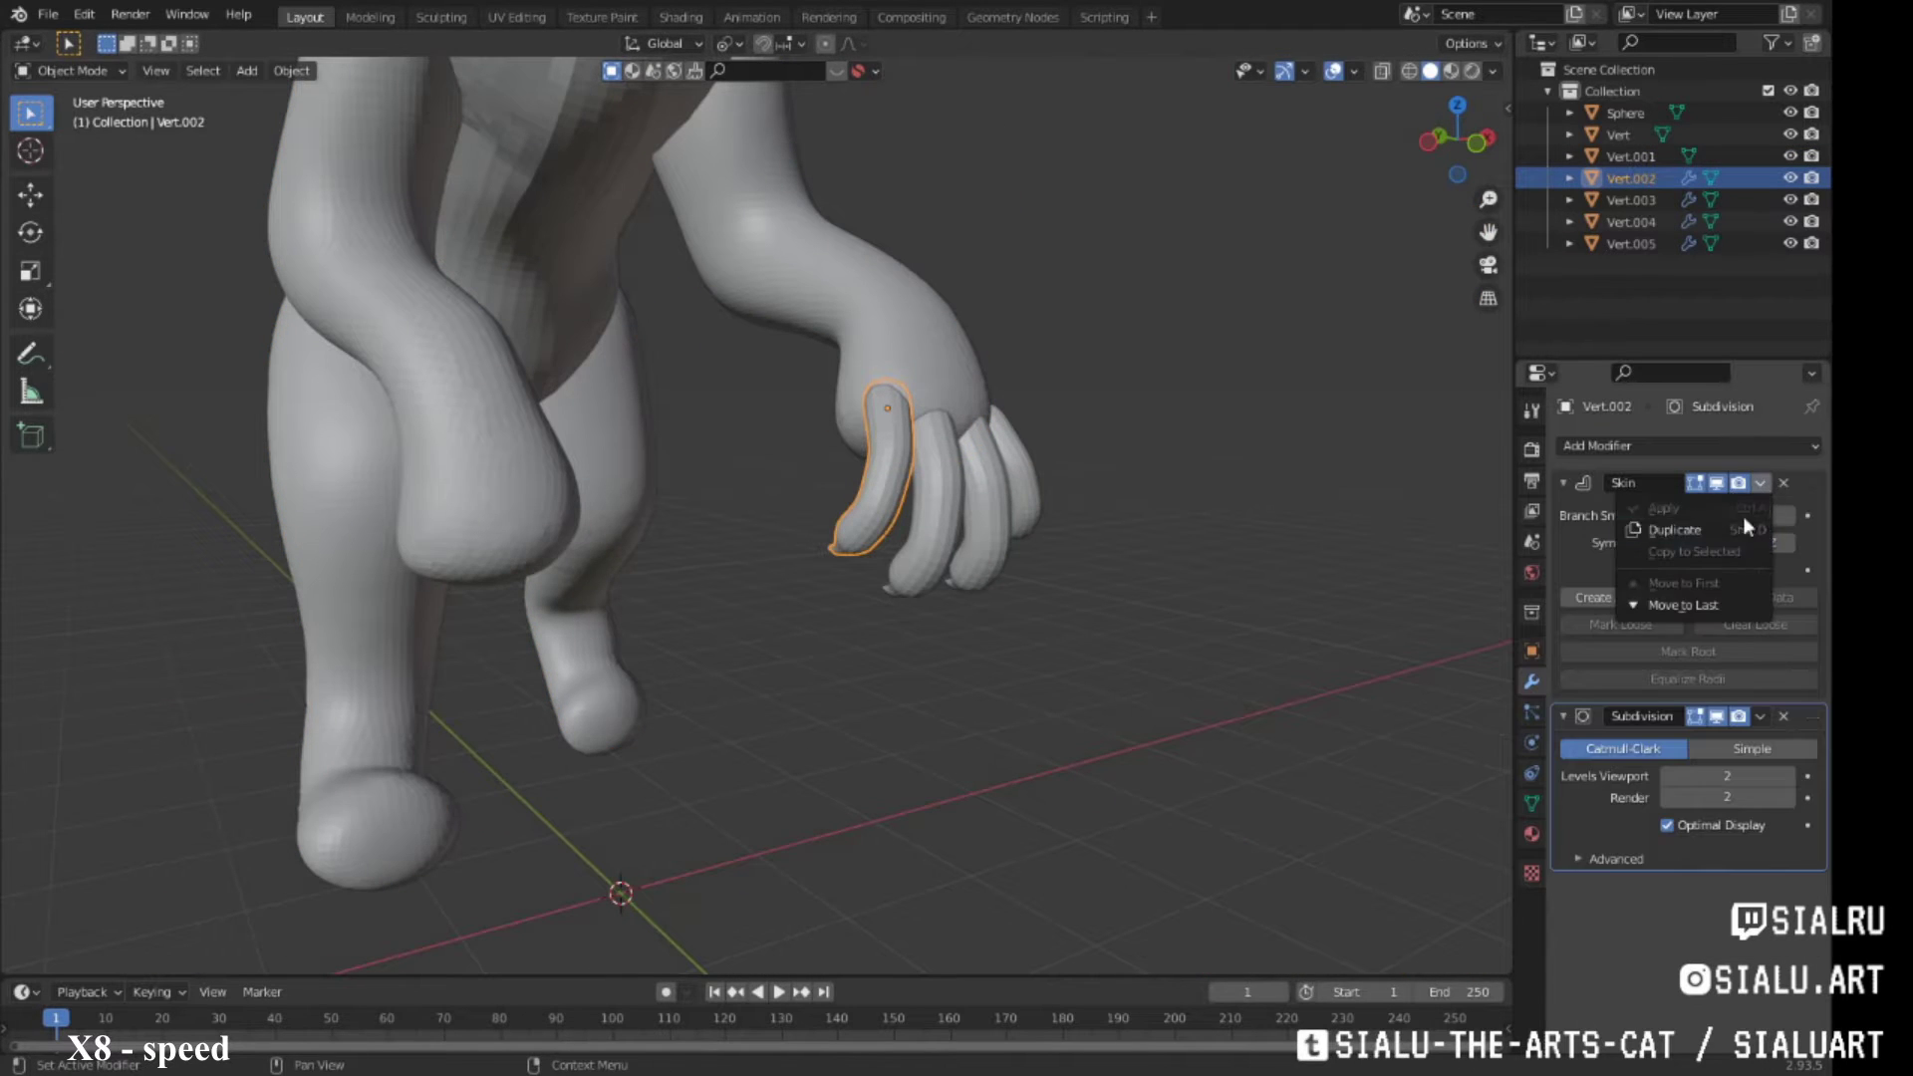
pyautogui.click(932, 479)
# Box-select and delete the three extra finger copies
pyautogui.moveTo(932, 478); pyautogui.dragTo(1146, 546, button='middle')
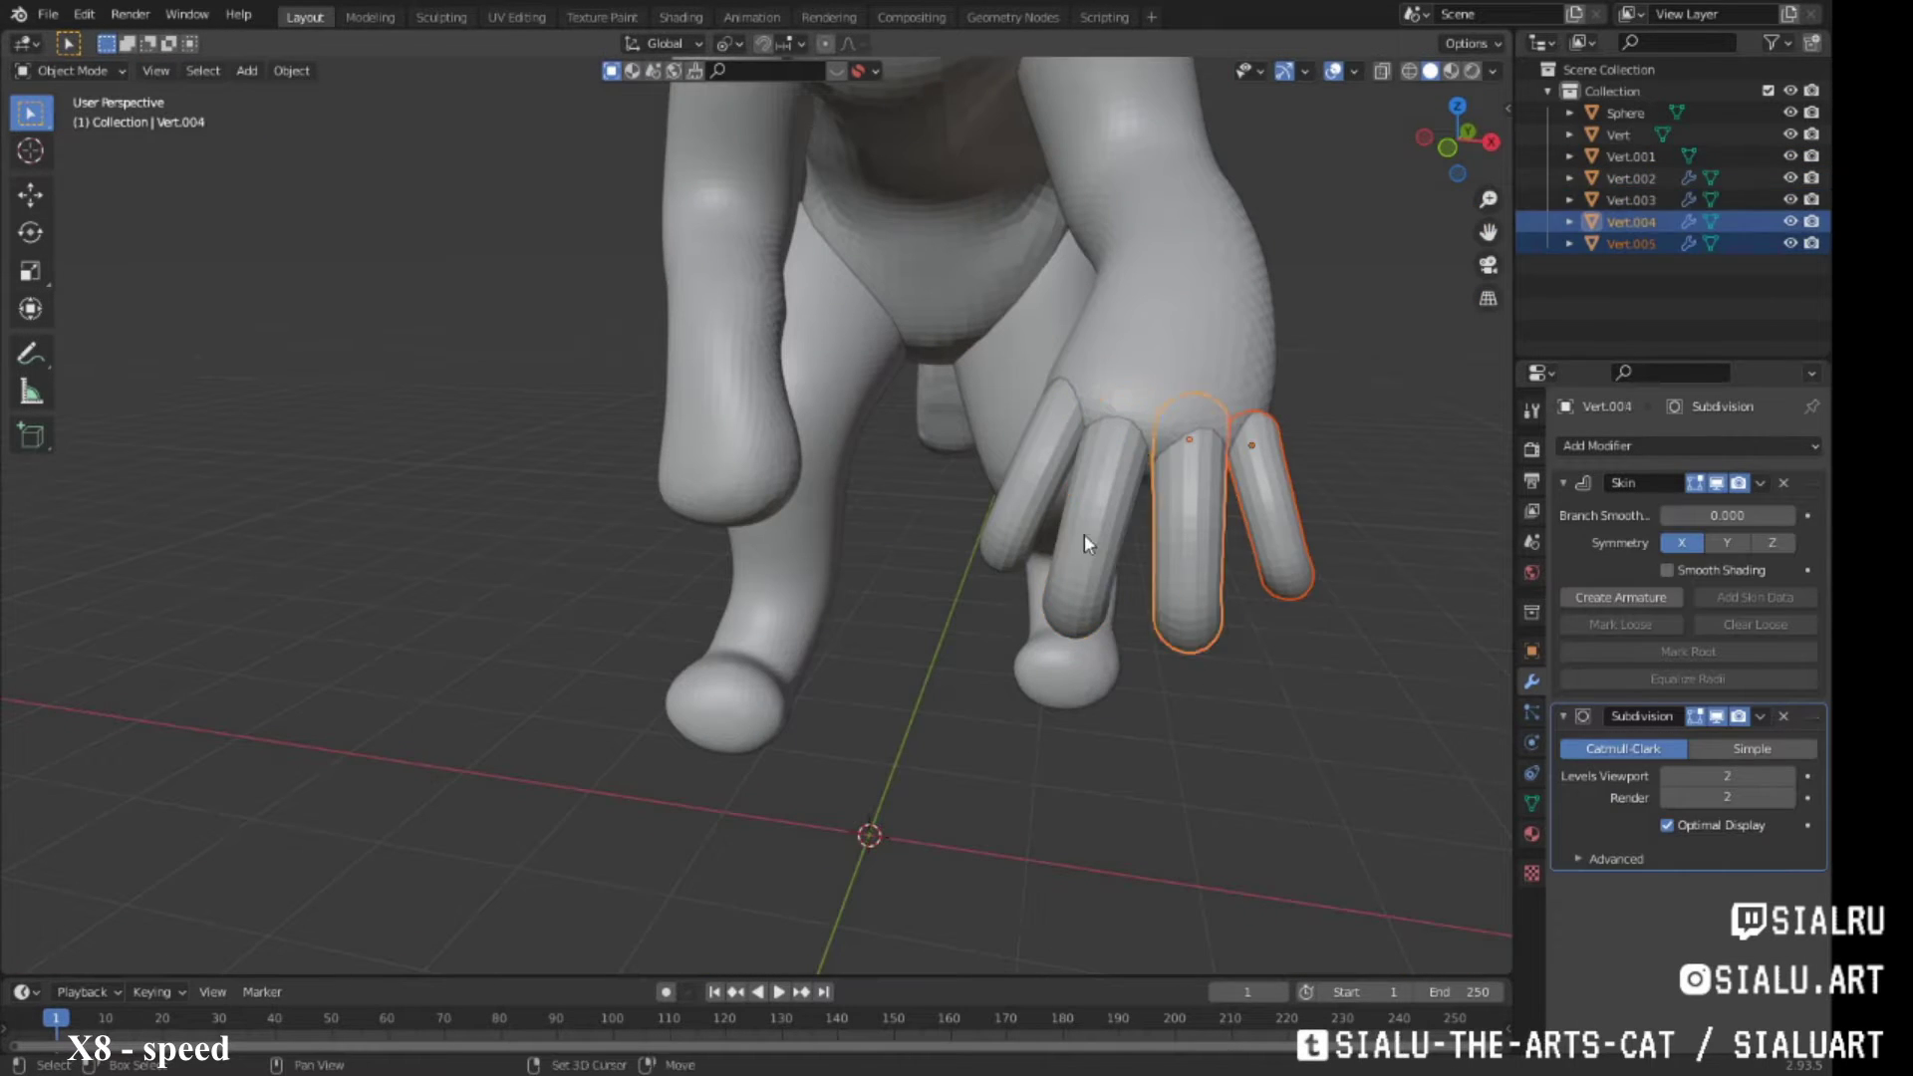
pyautogui.moveTo(1372, 617); pyautogui.dragTo(1156, 594, button='middle')
pyautogui.press('Delete')
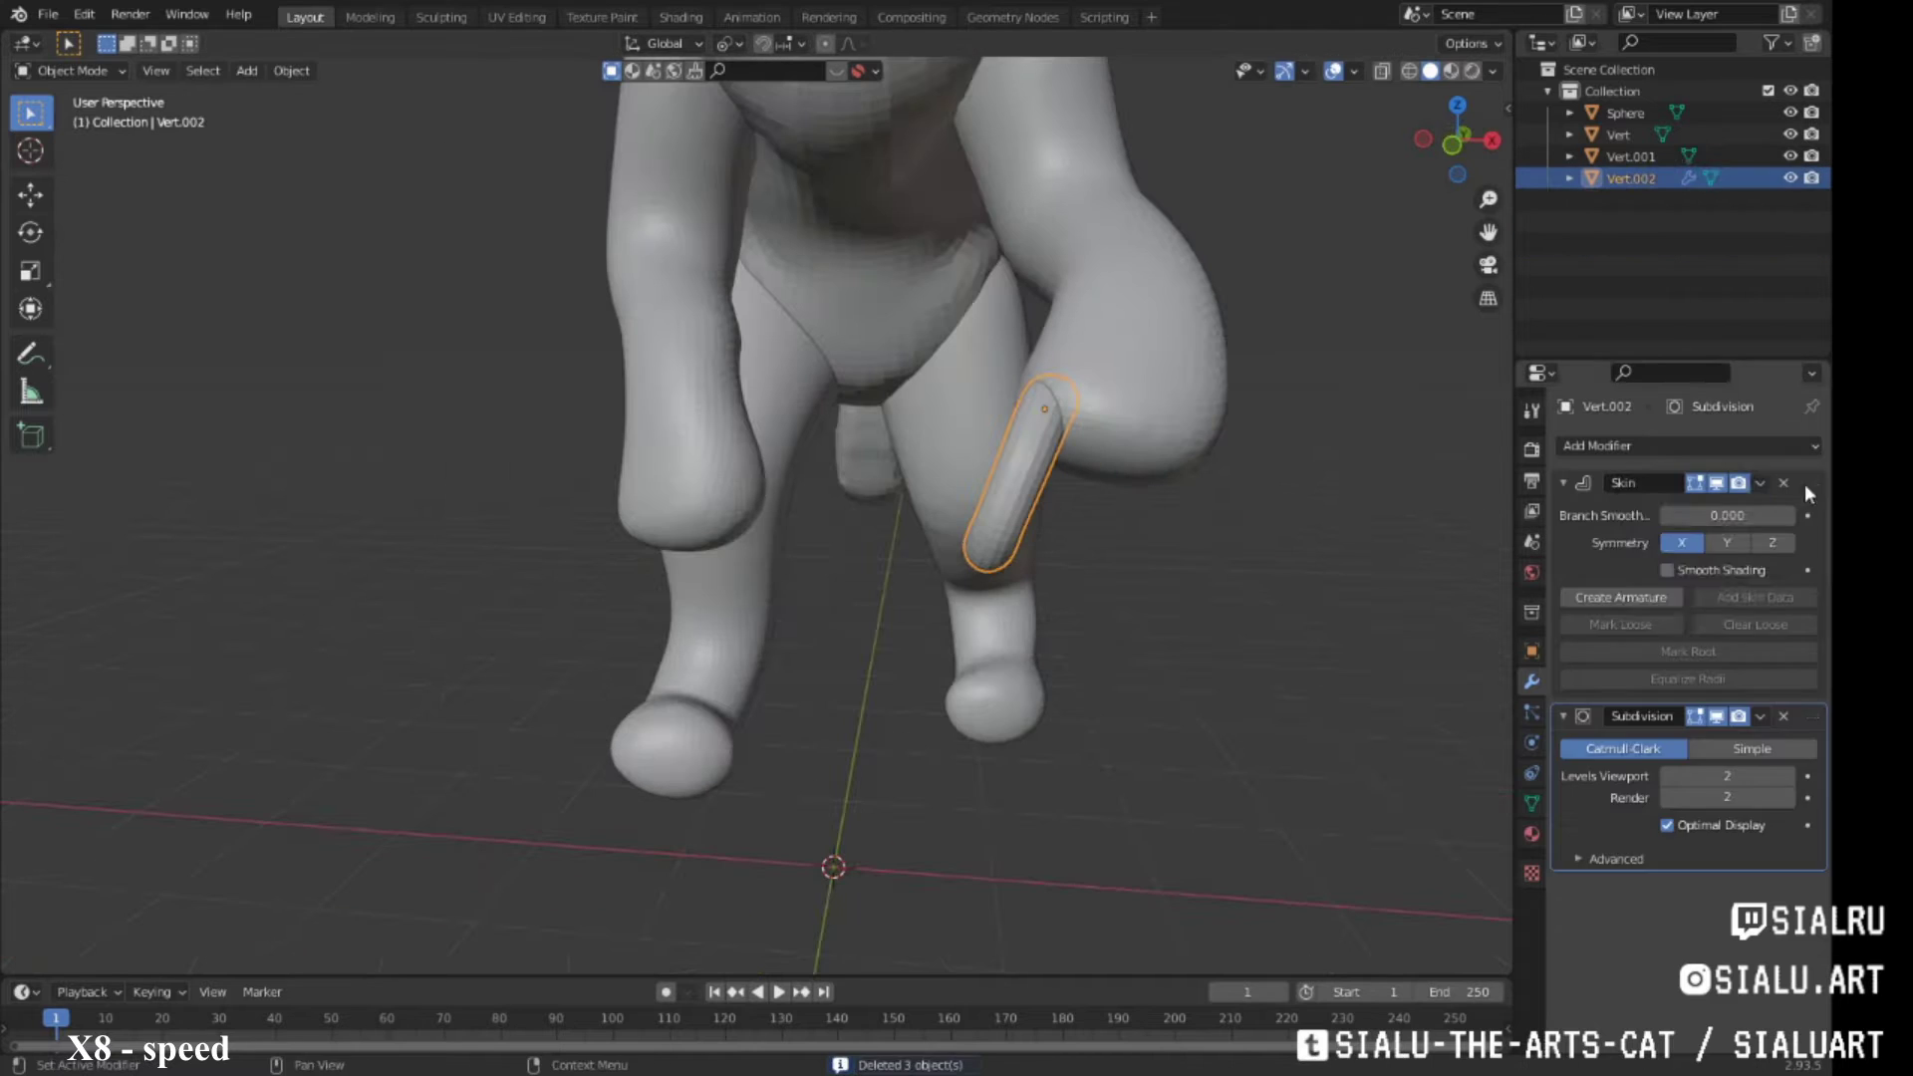
pyautogui.moveTo(1310, 550); pyautogui.dragTo(996, 498, button='middle')
# Duplicate and resize a finger beside the first, then delete the two surplus copies
pyautogui.hotkey('shift', 'd')
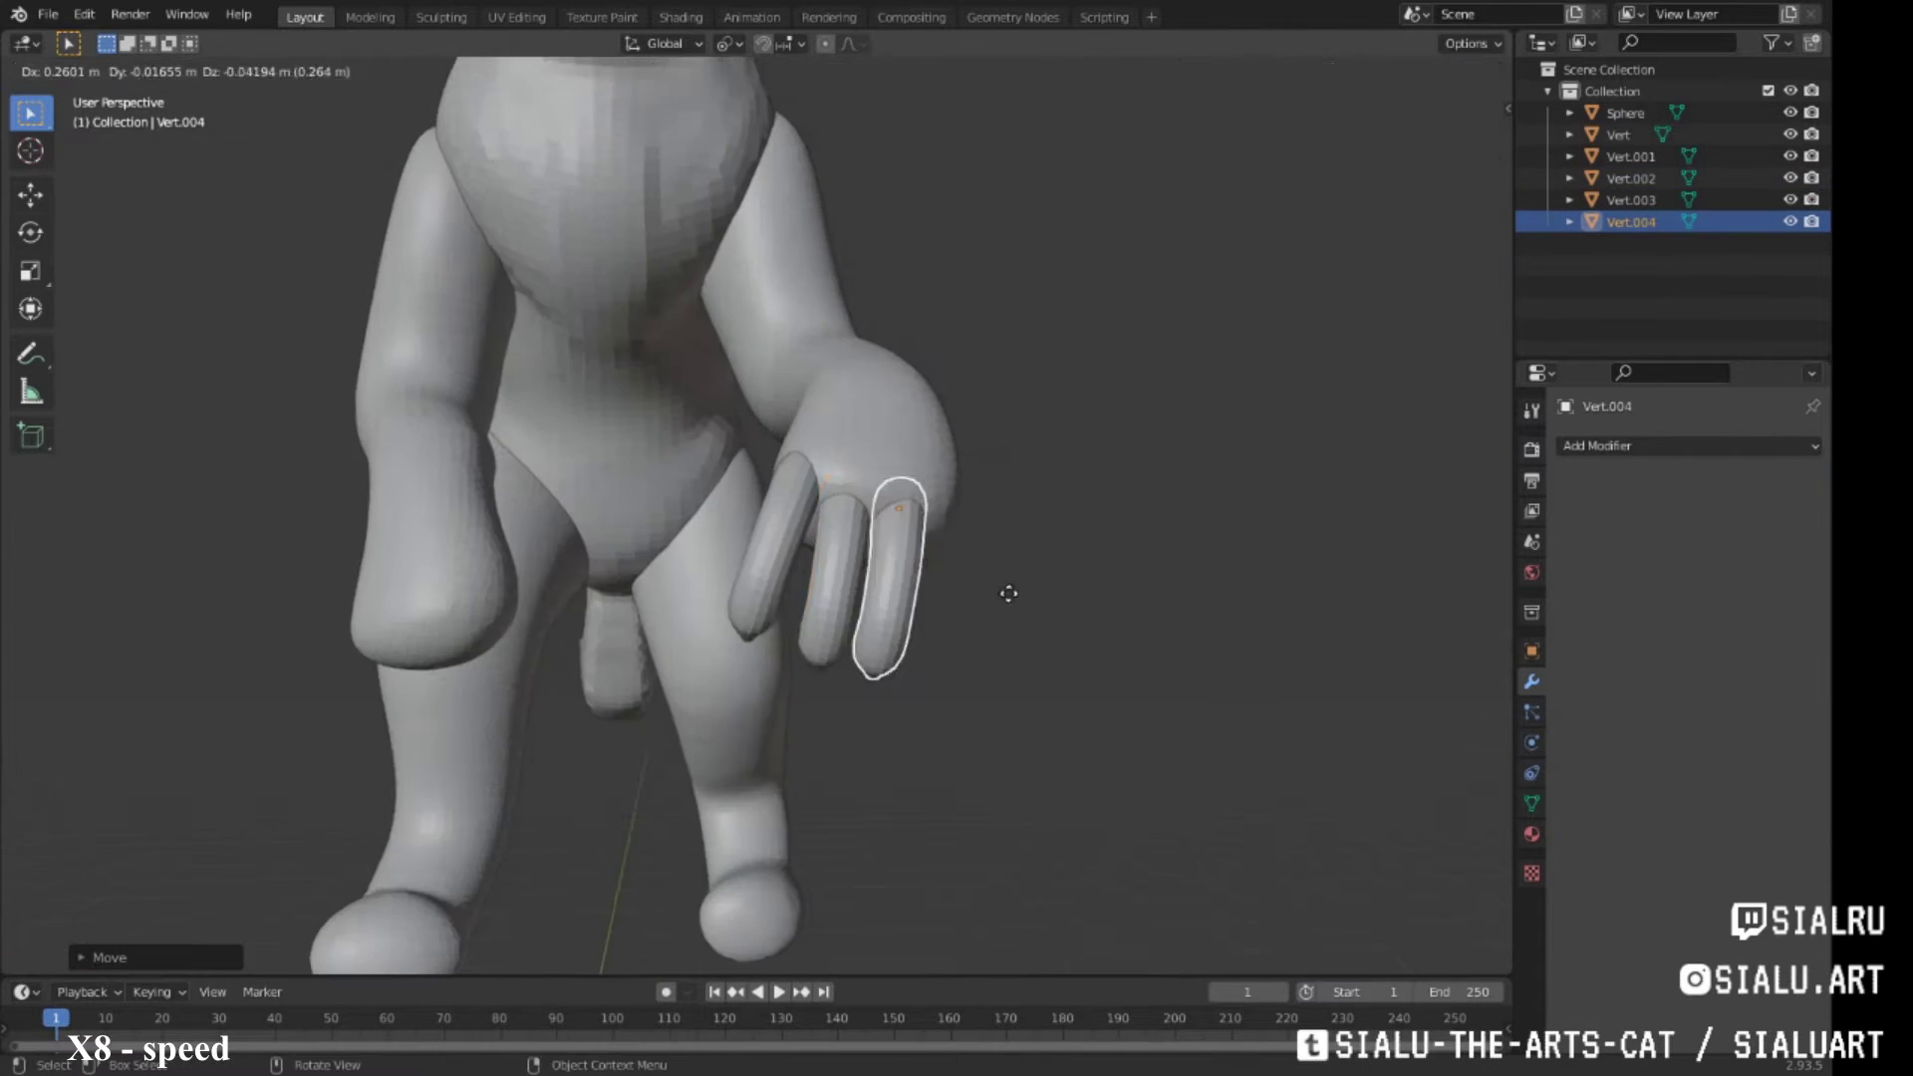
pyautogui.moveTo(947, 598)
pyautogui.mouseDown(button='middle')
pyautogui.moveTo(897, 648)
pyautogui.moveTo(1116, 548)
pyautogui.moveTo(875, 571)
pyautogui.mouseUp(button='middle')
pyautogui.press('s')
pyautogui.hotkey('shift', 'd')
pyautogui.click(971, 597)
pyautogui.click(936, 565)
pyautogui.press('Delete')
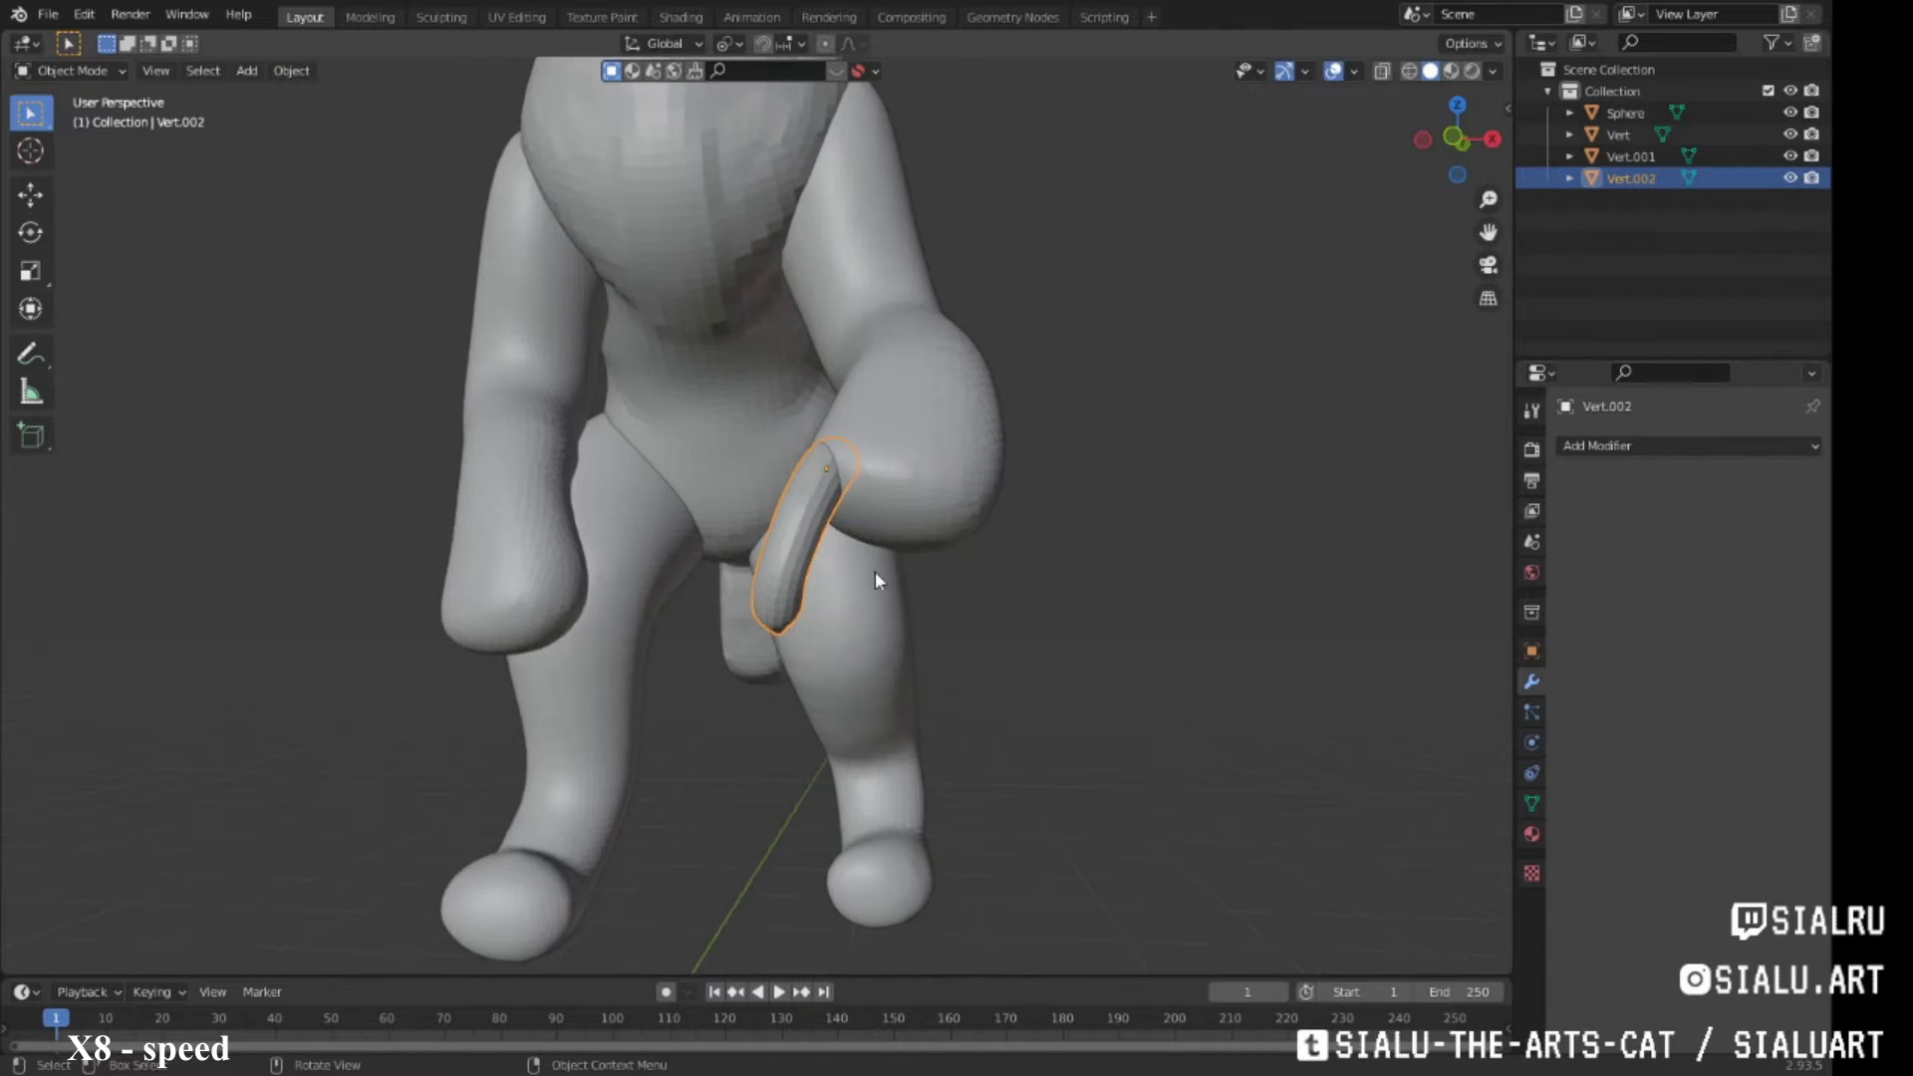
# Make a rotated linked copy of the finger as the index finger along the hand
pyautogui.hotkey('alt', 'd')
pyautogui.press('r')
pyautogui.click(1144, 635)
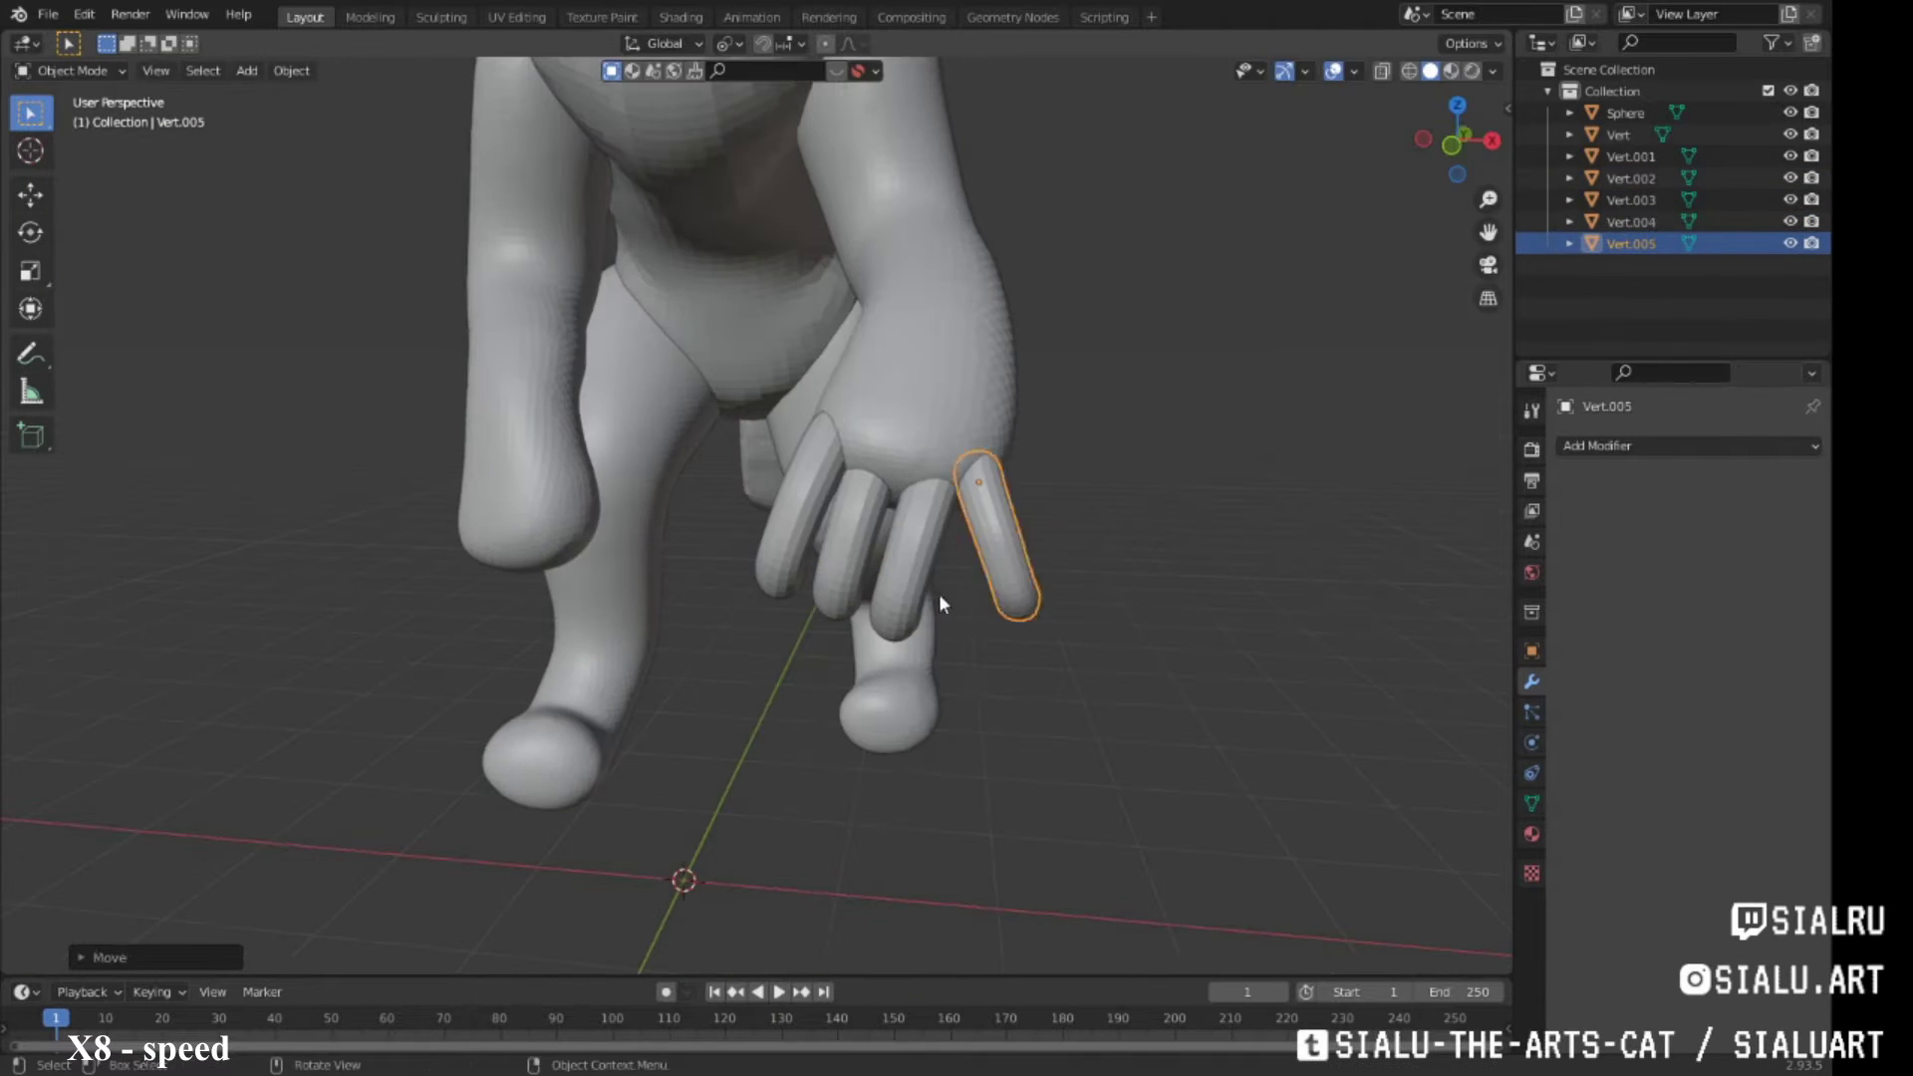
pyautogui.click(967, 471)
pyautogui.moveTo(870, 530)
pyautogui.mouseDown(button='middle')
pyautogui.moveTo(776, 474)
pyautogui.moveTo(928, 624)
pyautogui.moveTo(924, 490)
pyautogui.moveTo(1074, 553)
pyautogui.moveTo(828, 18)
pyautogui.mouseUp(button='middle')
# Remesh the finger at a 0.05 m voxel size in the Sculpting workspace
pyautogui.click(446, 17)
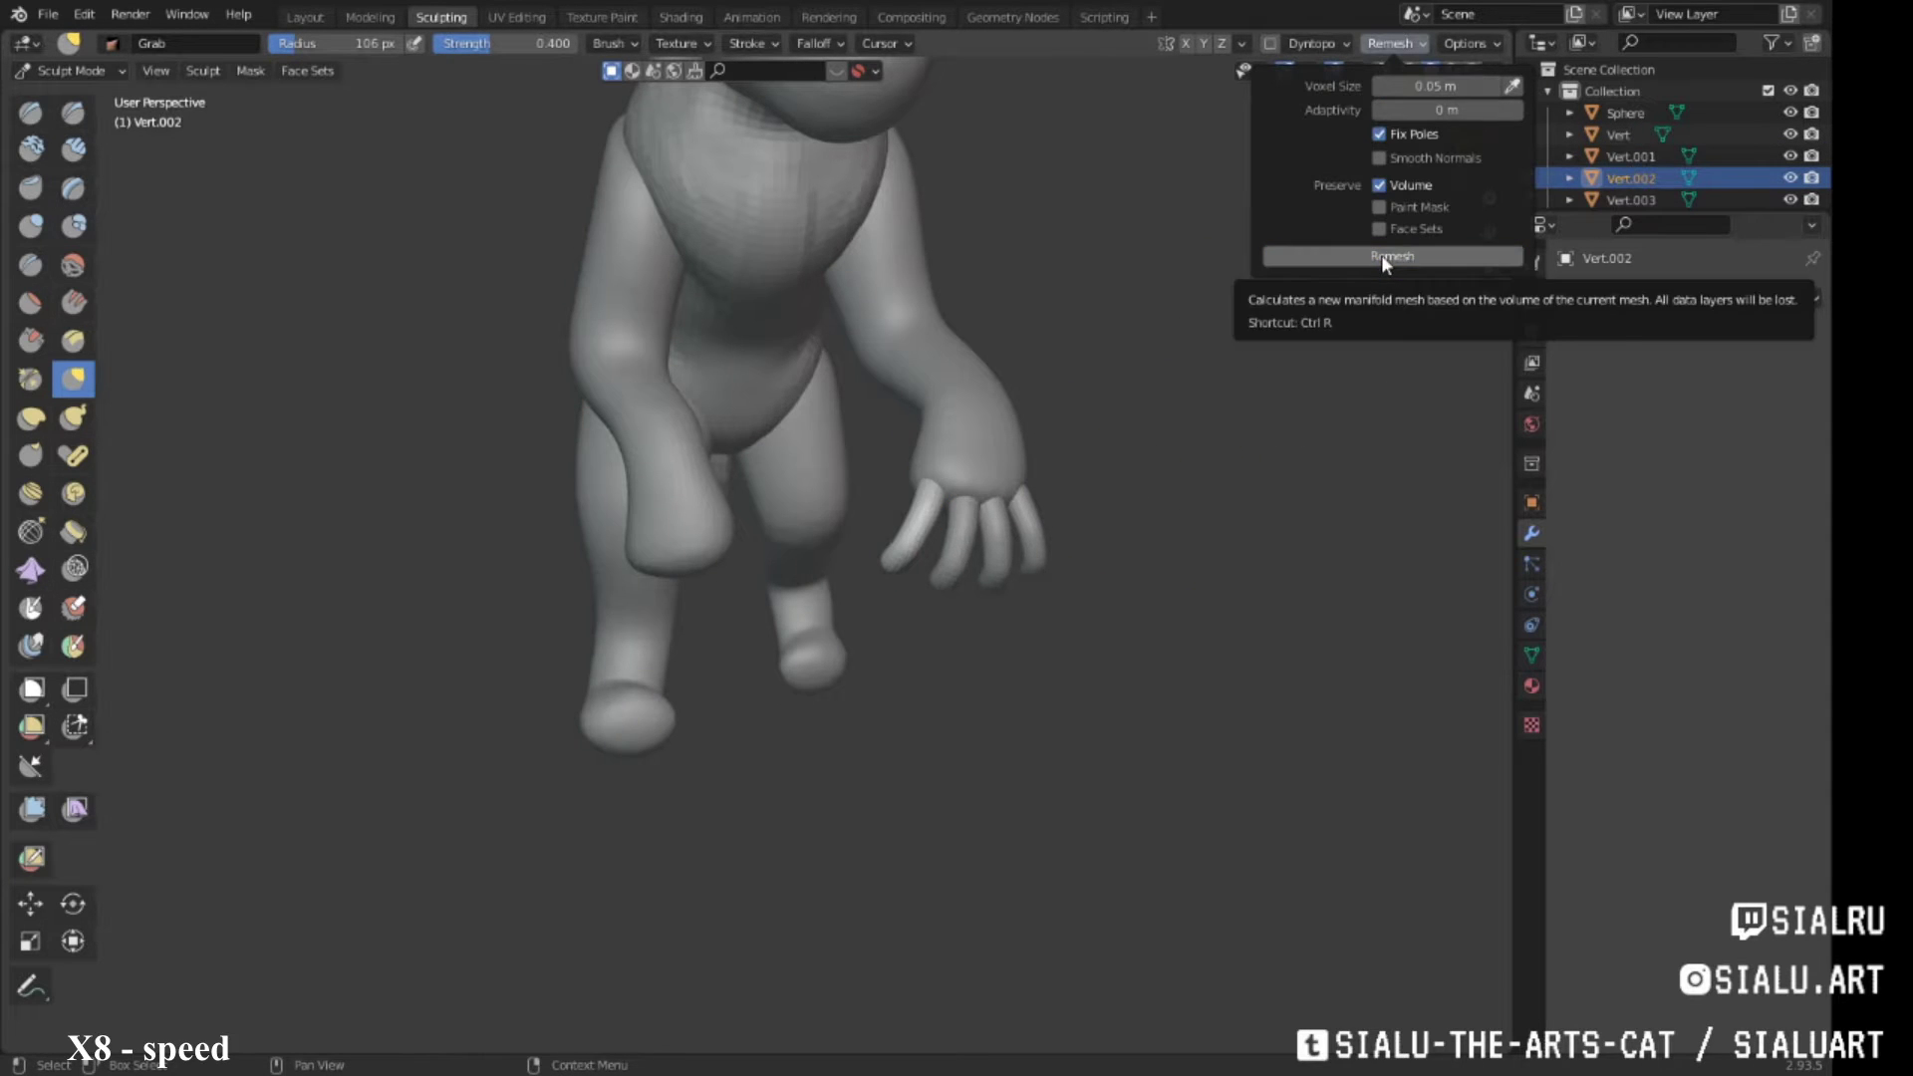
pyautogui.click(1381, 254)
pyautogui.scroll(2, 897, 499)
pyautogui.scroll(4, 896, 498)
pyautogui.click(1395, 43)
pyautogui.click(1434, 86)
pyautogui.click(1411, 255)
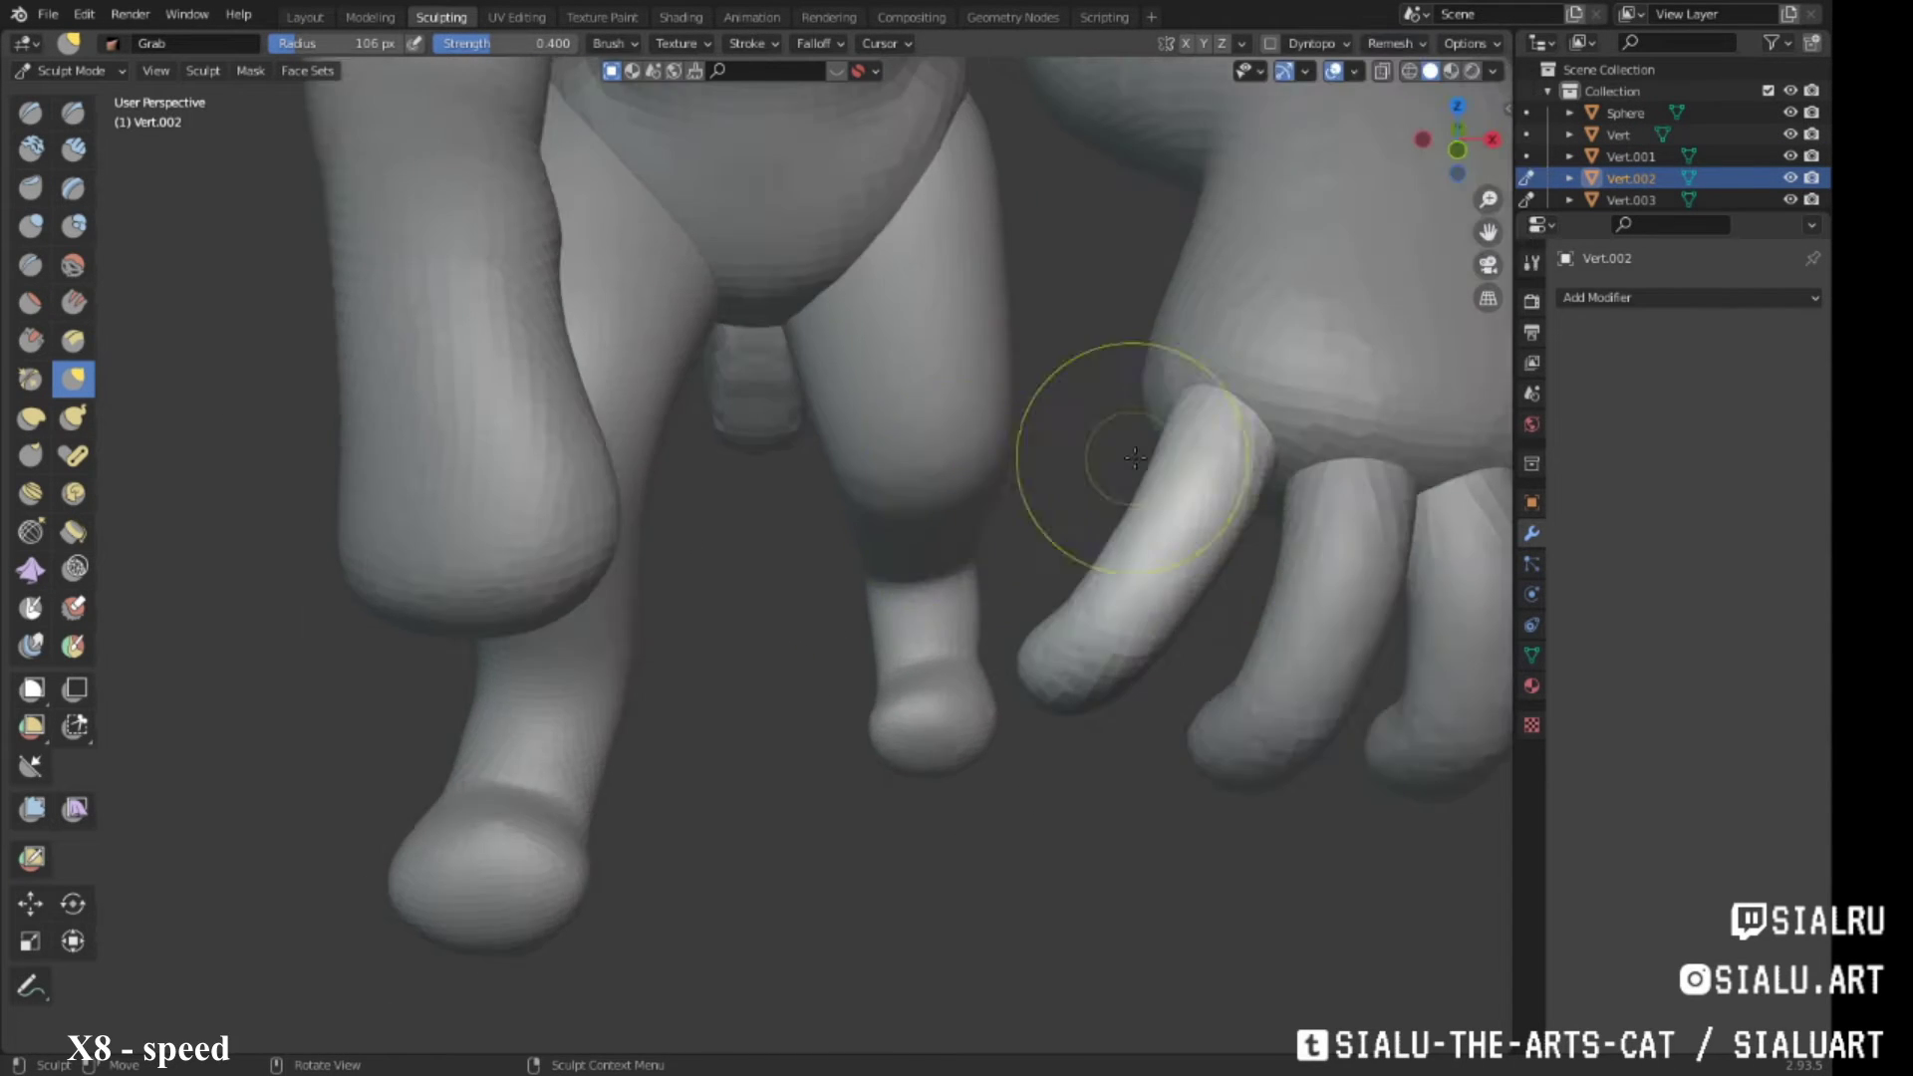
# Pull the fingertip outward into a point with Clay Strips
pyautogui.press('c')
pyautogui.moveTo(1110, 448)
pyautogui.mouseDown(button='middle')
pyautogui.moveTo(1119, 432)
pyautogui.moveTo(873, 479)
pyautogui.moveTo(1047, 457)
pyautogui.moveTo(996, 498)
pyautogui.moveTo(1061, 529)
pyautogui.moveTo(1068, 505)
pyautogui.moveTo(841, 282)
pyautogui.moveTo(917, 538)
pyautogui.moveTo(804, 370)
pyautogui.moveTo(1140, 482)
pyautogui.moveTo(841, 476)
pyautogui.moveTo(840, 439)
pyautogui.moveTo(858, 496)
pyautogui.moveTo(1007, 415)
pyautogui.moveTo(1137, 430)
pyautogui.moveTo(618, 518)
pyautogui.moveTo(855, 448)
pyautogui.mouseUp(button='middle')
pyautogui.scroll(-2, 798, 481)
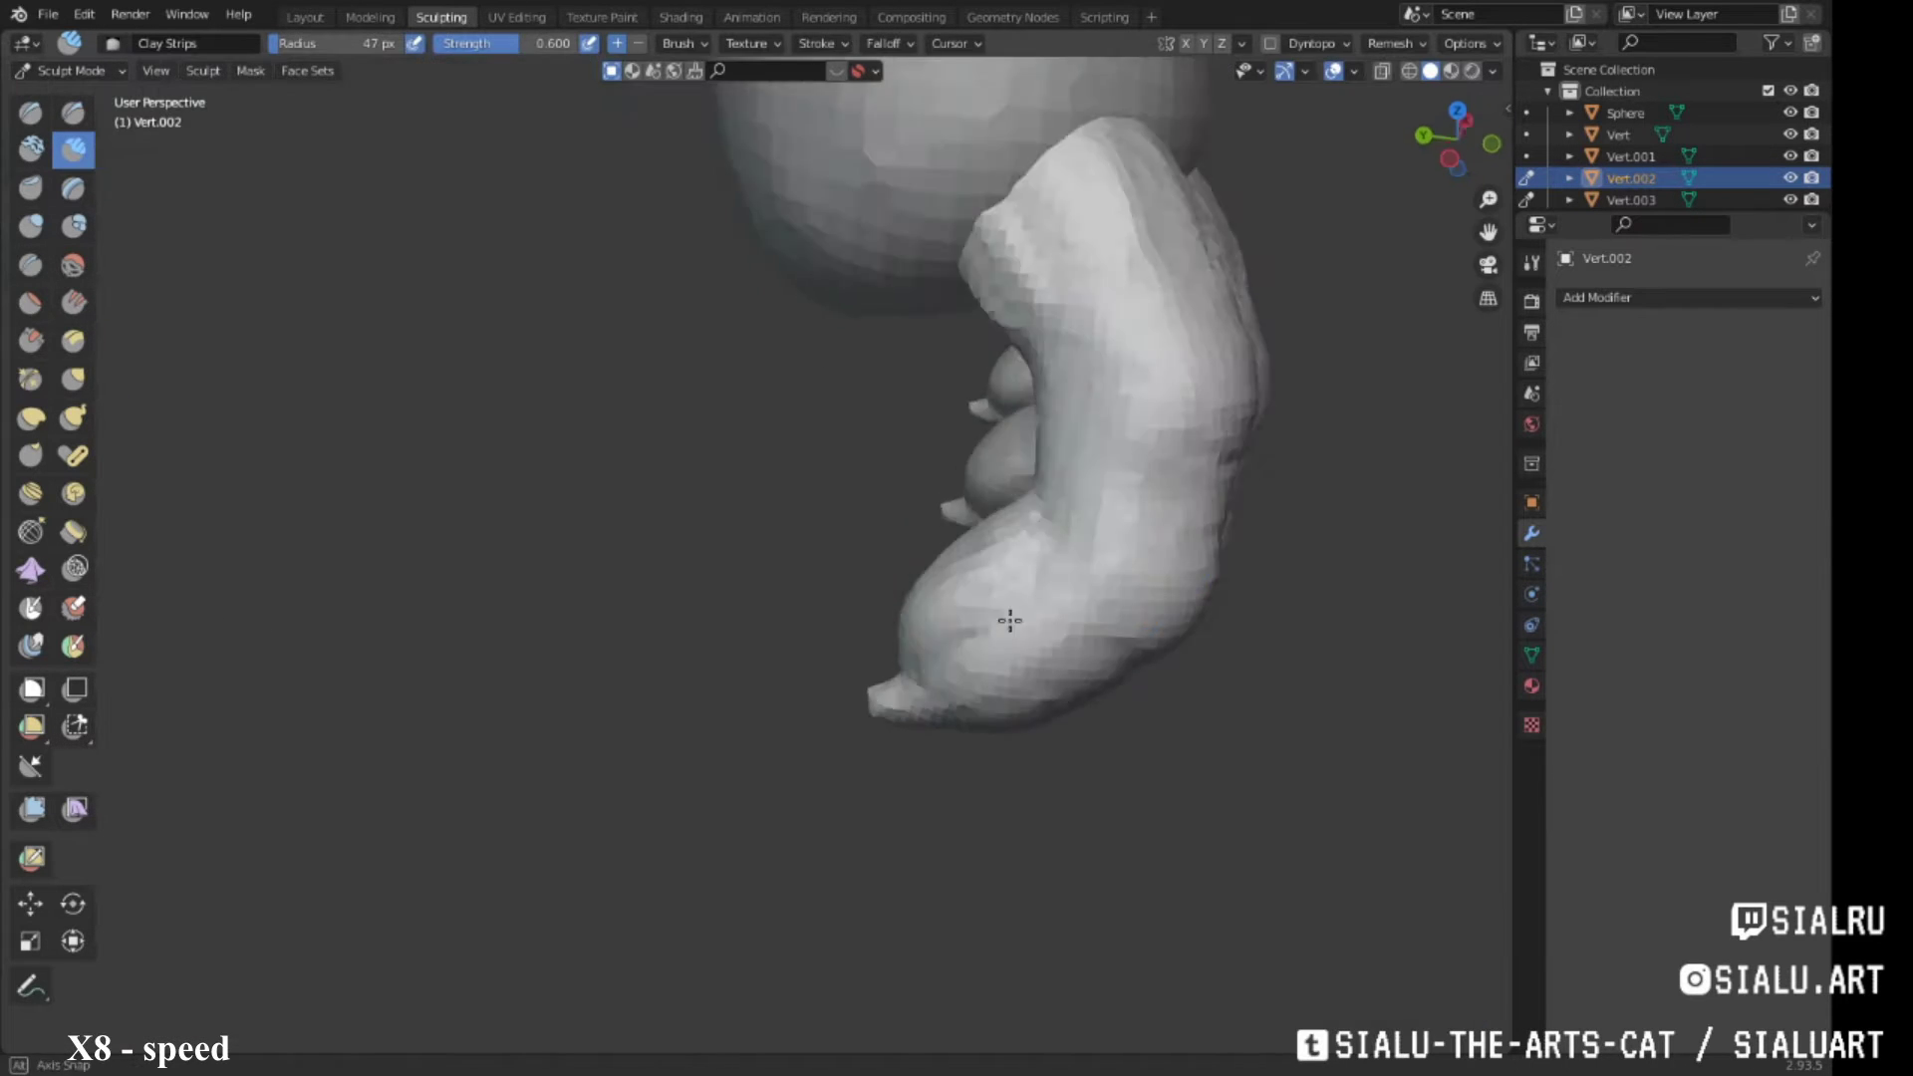
# Remesh the finger at a finer 0.01 m voxel size
pyautogui.moveTo(1010, 619)
pyautogui.mouseDown(button='middle')
pyautogui.moveTo(824, 504)
pyautogui.moveTo(910, 449)
pyautogui.moveTo(787, 442)
pyautogui.moveTo(825, 428)
pyautogui.moveTo(922, 449)
pyautogui.mouseUp(button='middle')
pyautogui.press('g')
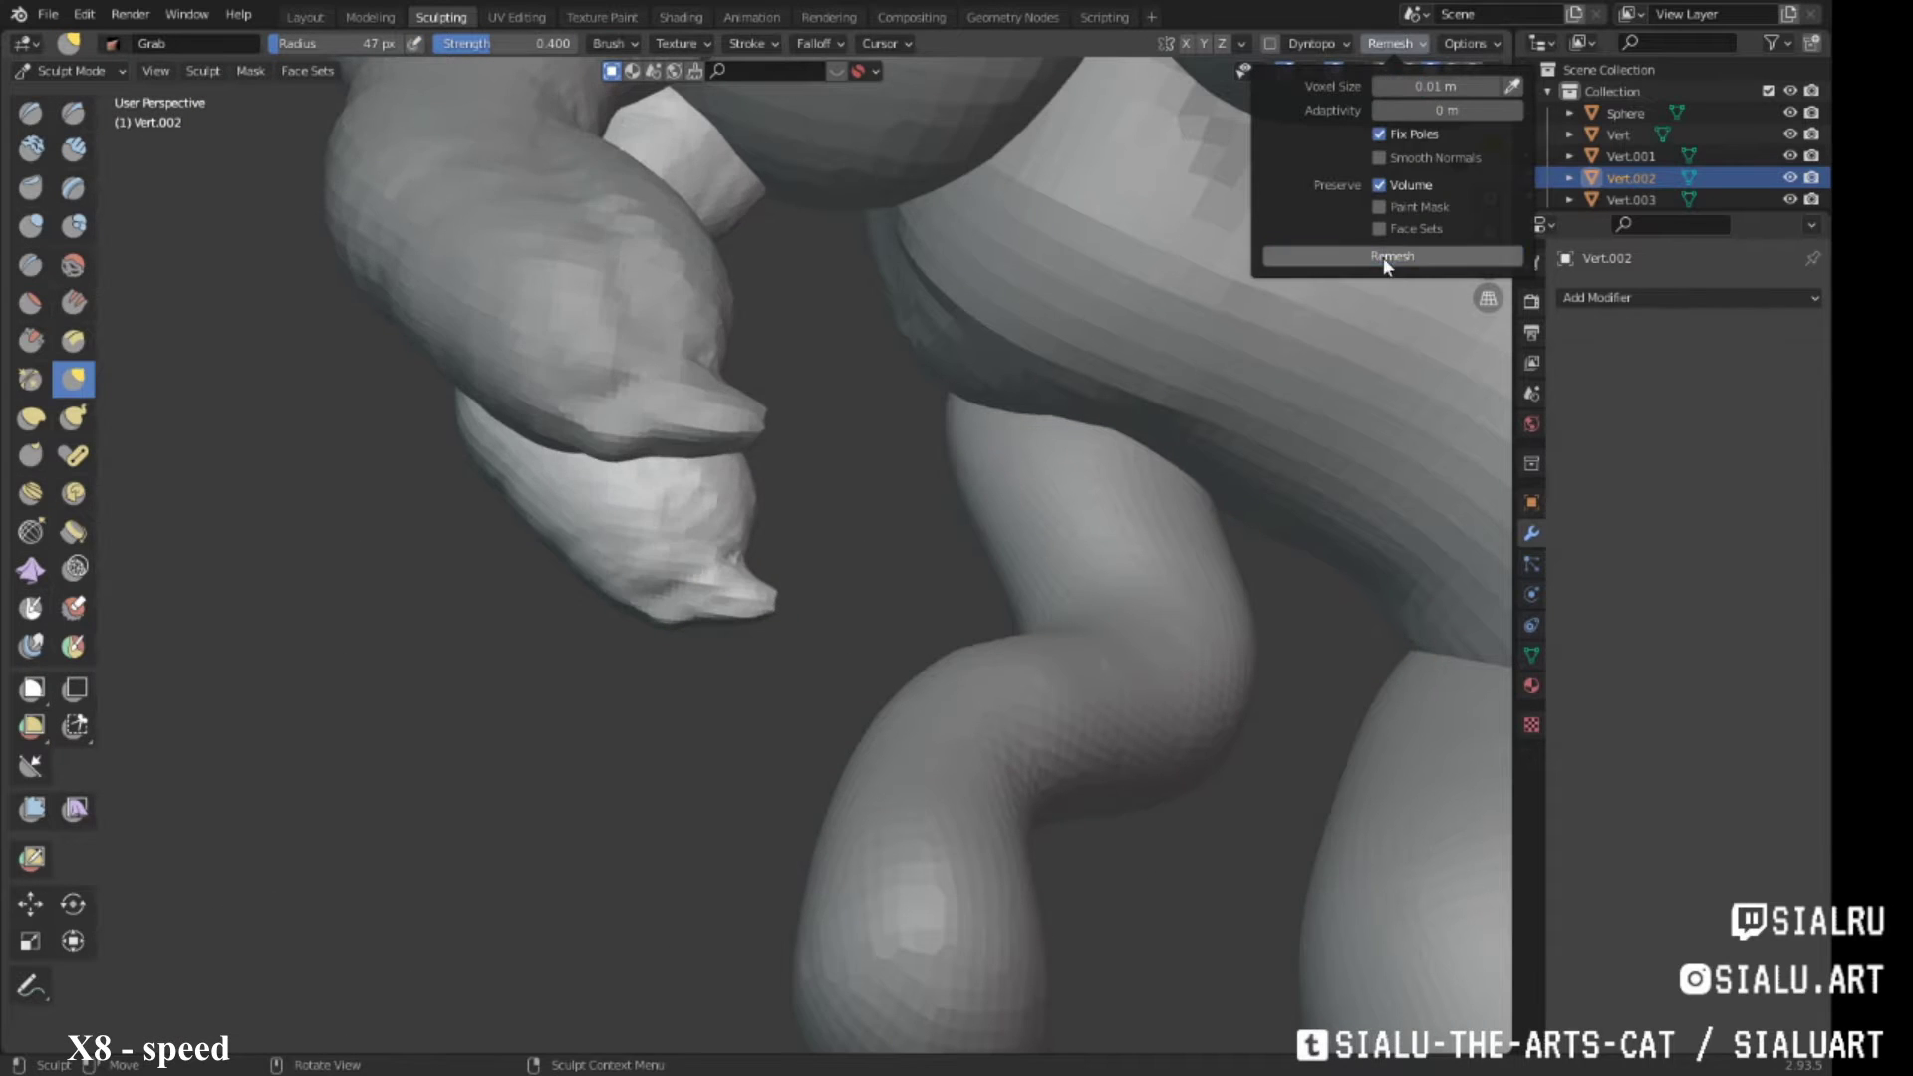
pyautogui.click(1384, 261)
pyautogui.moveTo(1384, 261)
pyautogui.mouseDown(button='middle')
pyautogui.moveTo(747, 632)
pyautogui.moveTo(769, 597)
pyautogui.moveTo(726, 611)
pyautogui.moveTo(768, 675)
pyautogui.moveTo(742, 634)
pyautogui.moveTo(787, 558)
pyautogui.moveTo(697, 499)
pyautogui.mouseUp(button='middle')
# Sculpt sharp claw edges with Draw Sharp and refine their hooks with Grab
pyautogui.click(72, 111)
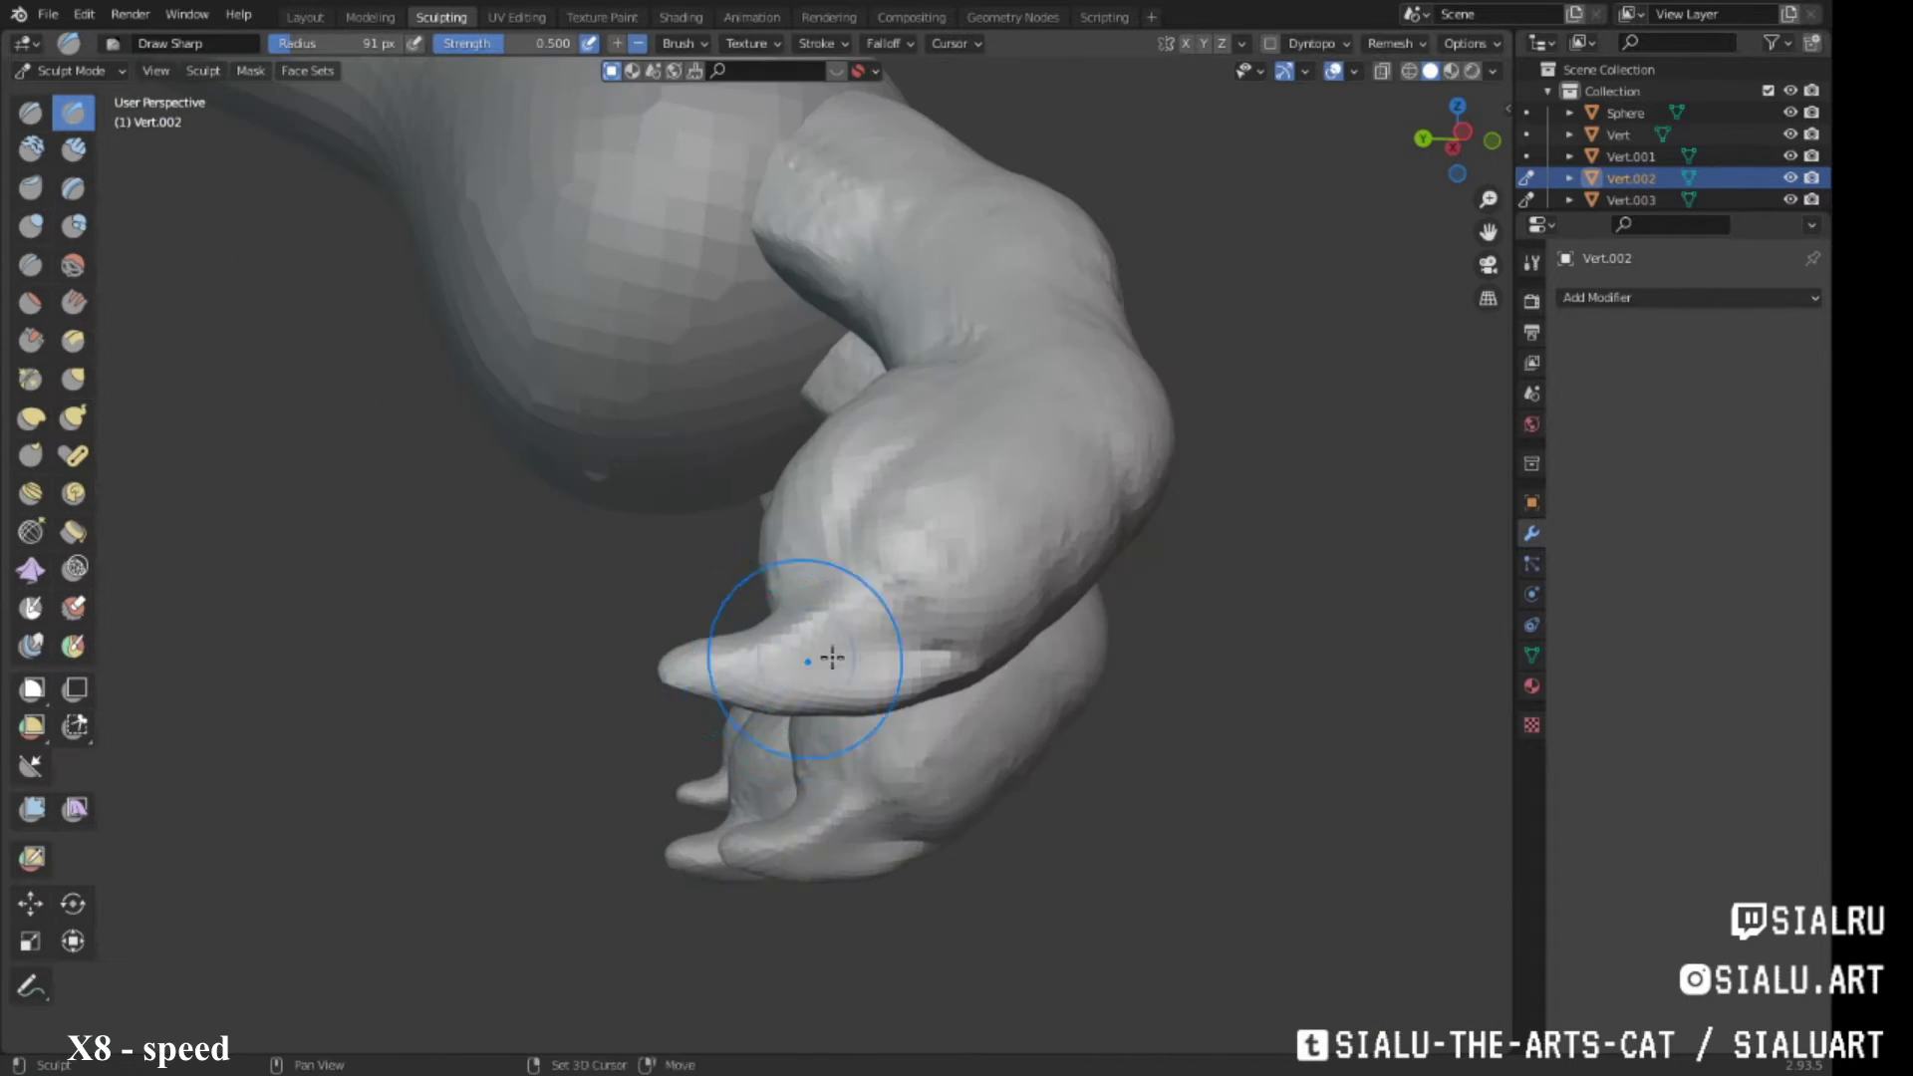
pyautogui.moveTo(791, 663)
pyautogui.mouseDown(button='middle')
pyautogui.moveTo(952, 608)
pyautogui.moveTo(876, 427)
pyautogui.moveTo(824, 397)
pyautogui.moveTo(905, 328)
pyautogui.moveTo(878, 436)
pyautogui.moveTo(973, 428)
pyautogui.moveTo(602, 512)
pyautogui.moveTo(936, 505)
pyautogui.moveTo(790, 397)
pyautogui.moveTo(786, 466)
pyautogui.mouseUp(button='middle')
pyautogui.press('g')
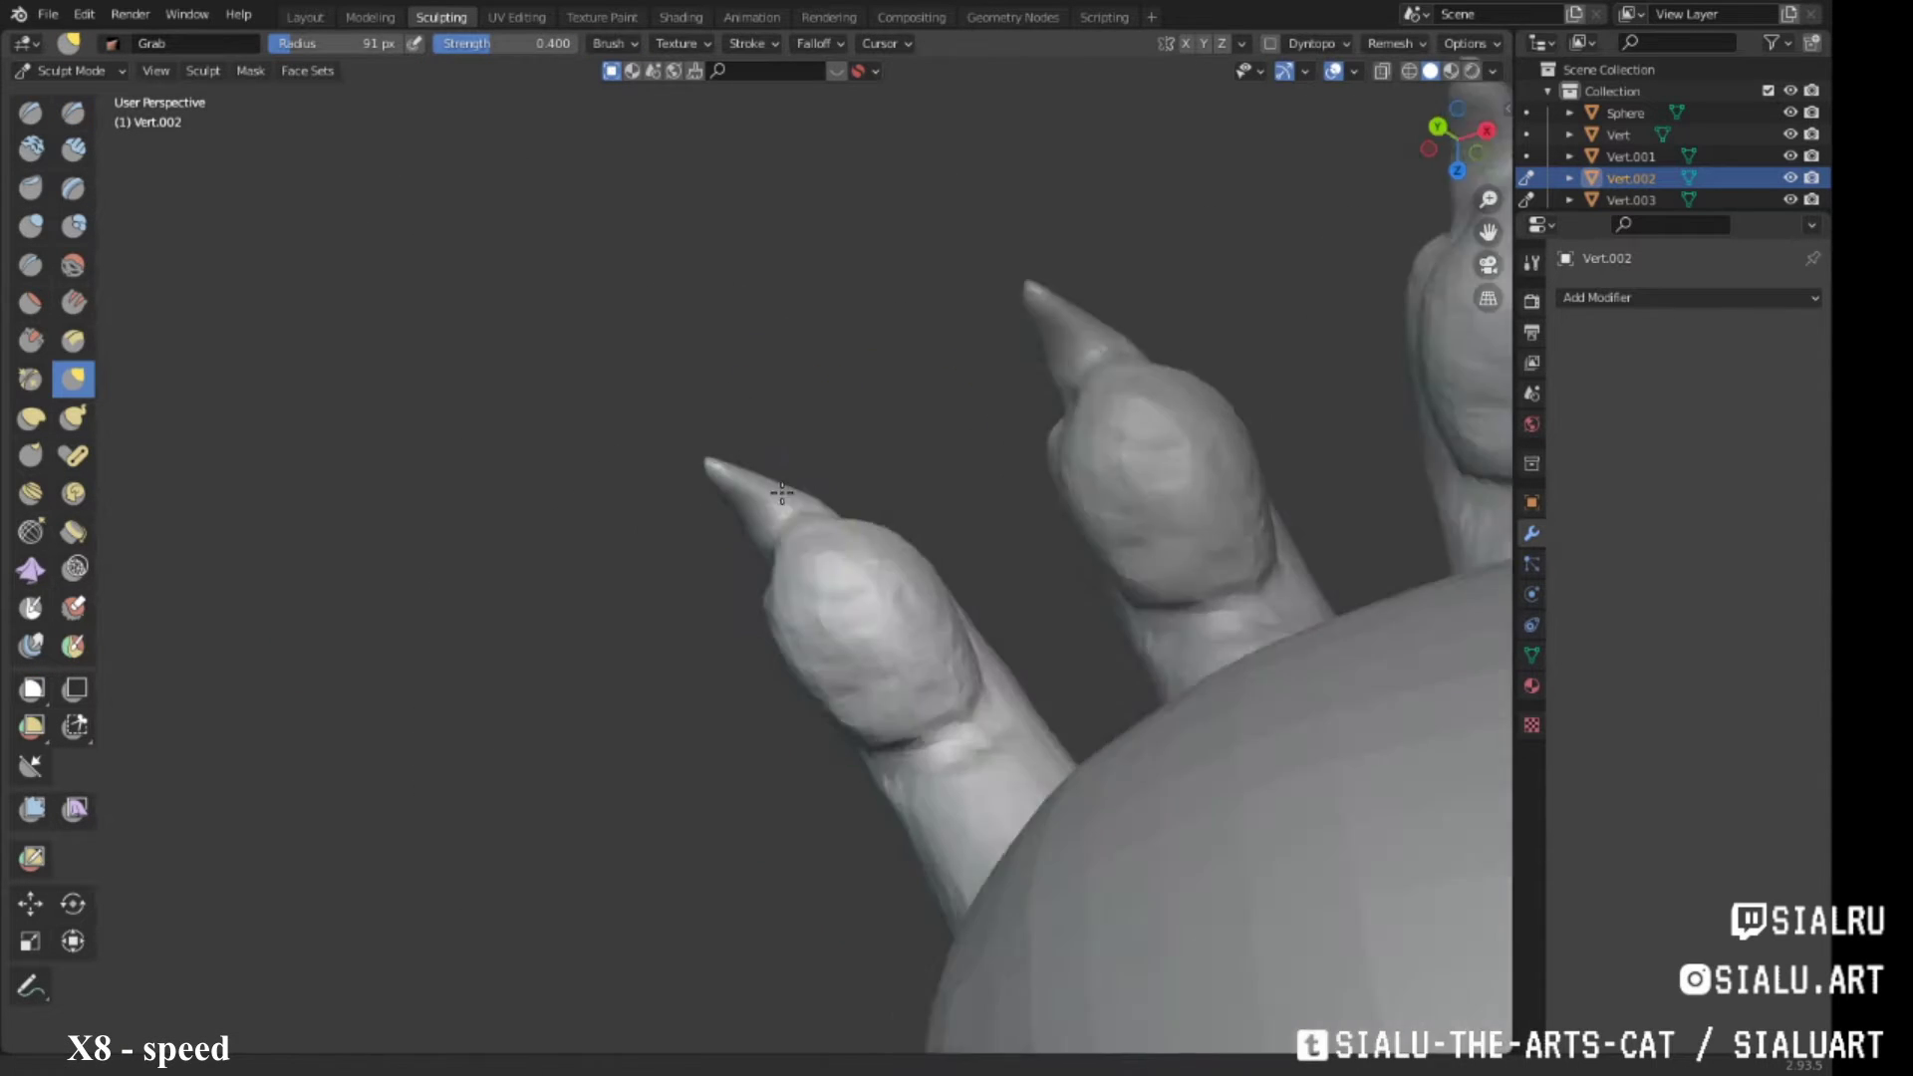
pyautogui.moveTo(996, 346); pyautogui.dragTo(765, 346, button='middle')
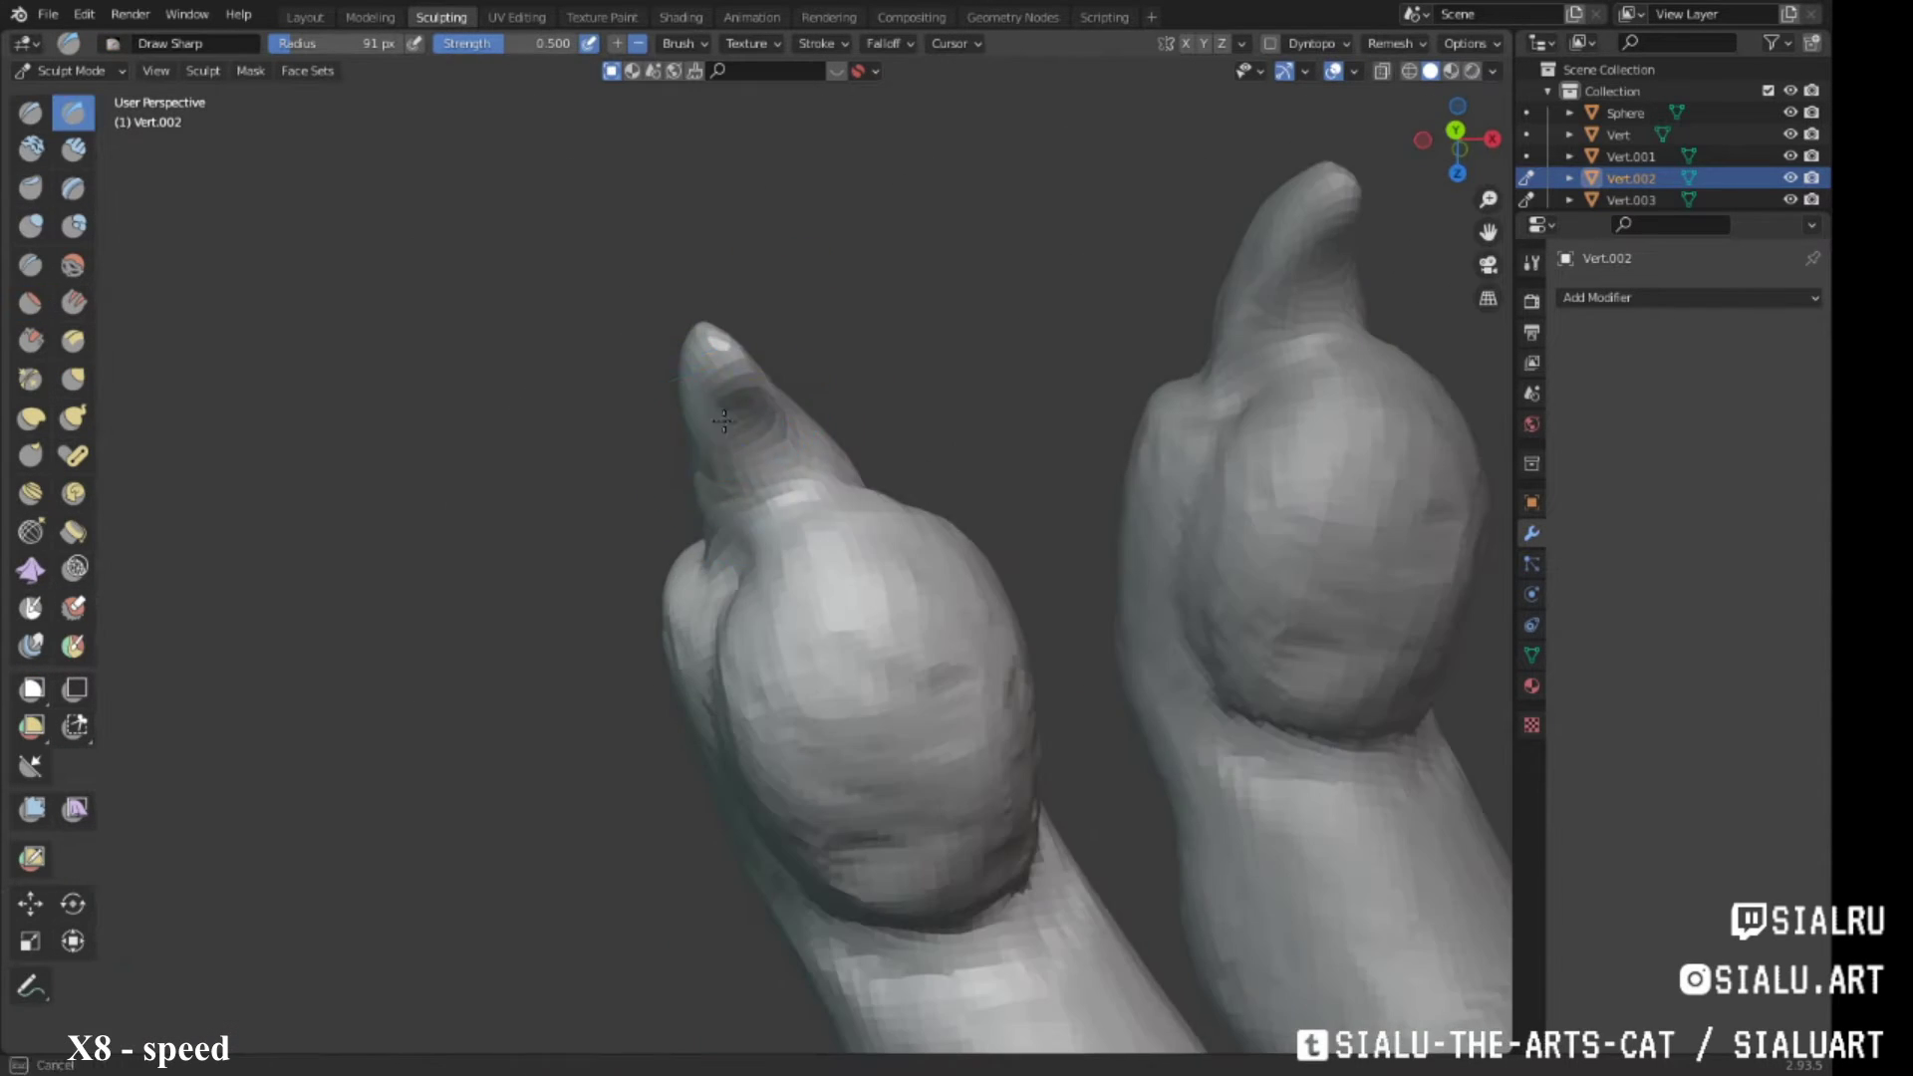
pyautogui.press('g')
pyautogui.moveTo(751, 496)
pyautogui.mouseDown(button='middle')
pyautogui.moveTo(747, 428)
pyautogui.moveTo(748, 482)
pyautogui.moveTo(825, 496)
pyautogui.moveTo(790, 538)
pyautogui.mouseUp(button='middle')
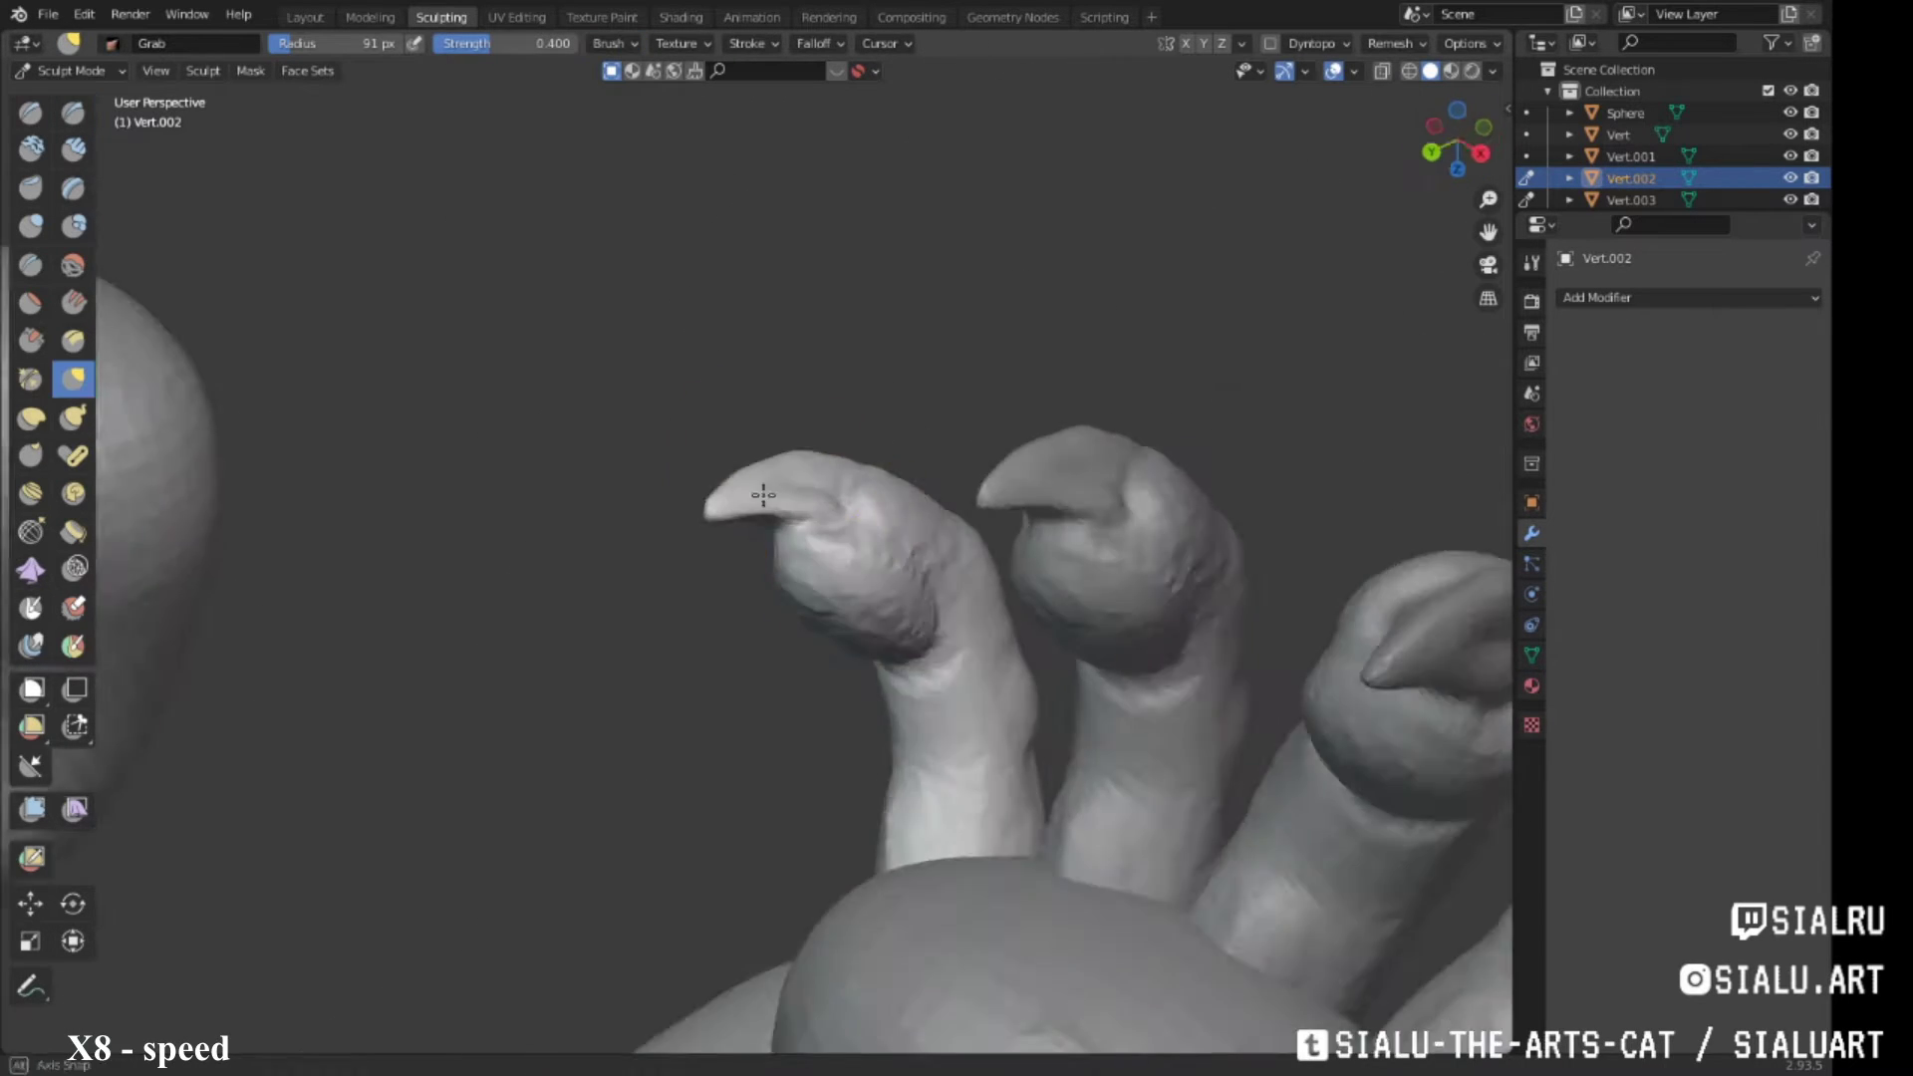
pyautogui.moveTo(517, 784)
pyautogui.mouseDown(button='middle')
pyautogui.moveTo(947, 568)
pyautogui.moveTo(977, 598)
pyautogui.mouseUp(button='middle')
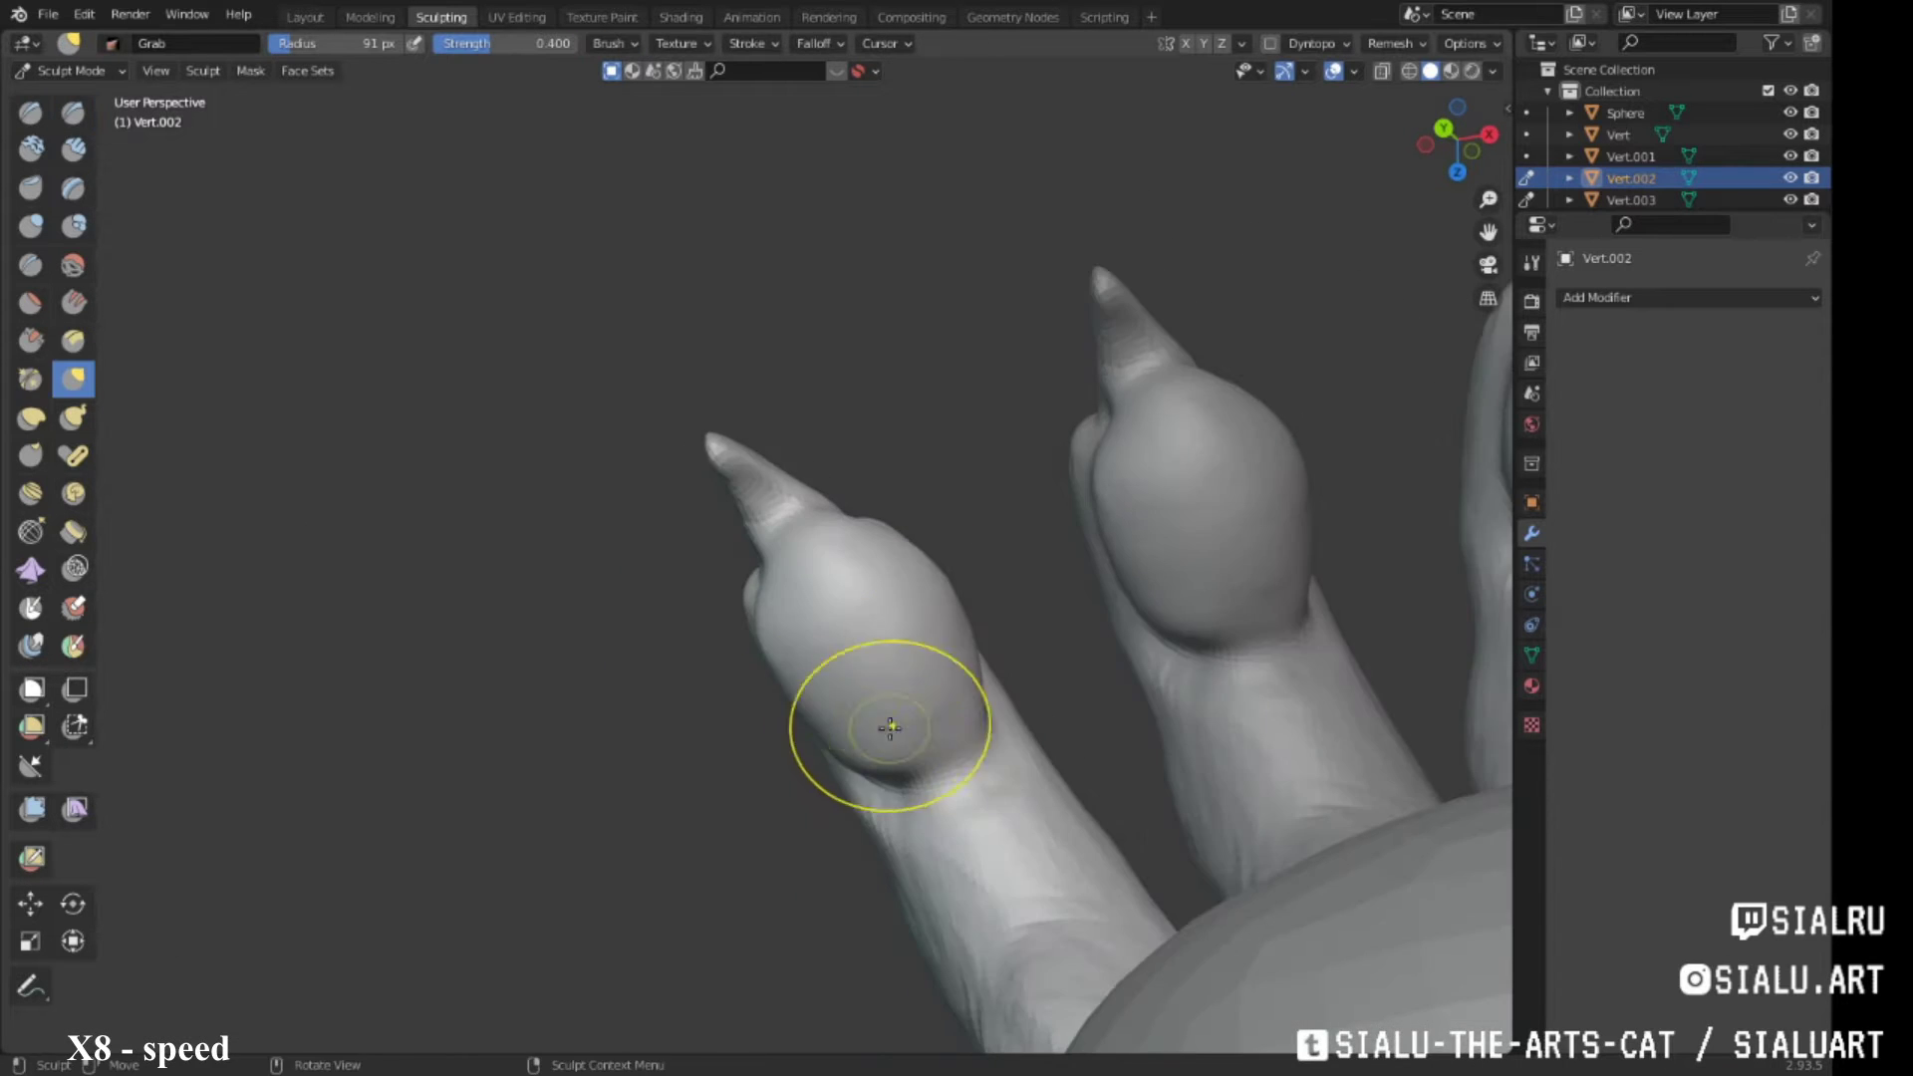
pyautogui.moveTo(994, 652)
pyautogui.mouseDown(button='middle')
pyautogui.moveTo(598, 542)
pyautogui.moveTo(854, 597)
pyautogui.moveTo(996, 399)
pyautogui.moveTo(867, 413)
pyautogui.moveTo(831, 581)
pyautogui.moveTo(747, 760)
pyautogui.mouseUp(button='middle')
# Zoom in on the claws and return to the Draw Sharp brush for finer detail
pyautogui.scroll(3, 1089, 251)
pyautogui.scroll(-5, 909, 389)
pyautogui.scroll(5, 867, 413)
pyautogui.scroll(-5, 963, 344)
pyautogui.scroll(4, 854, 491)
pyautogui.click(73, 112)
pyautogui.scroll(2, 883, 483)
# Carve two Draw Sharp creases into the claw after orbiting around the arm
pyautogui.press('g')
pyautogui.scroll(-4, 820, 691)
pyautogui.scroll(4, 682, 676)
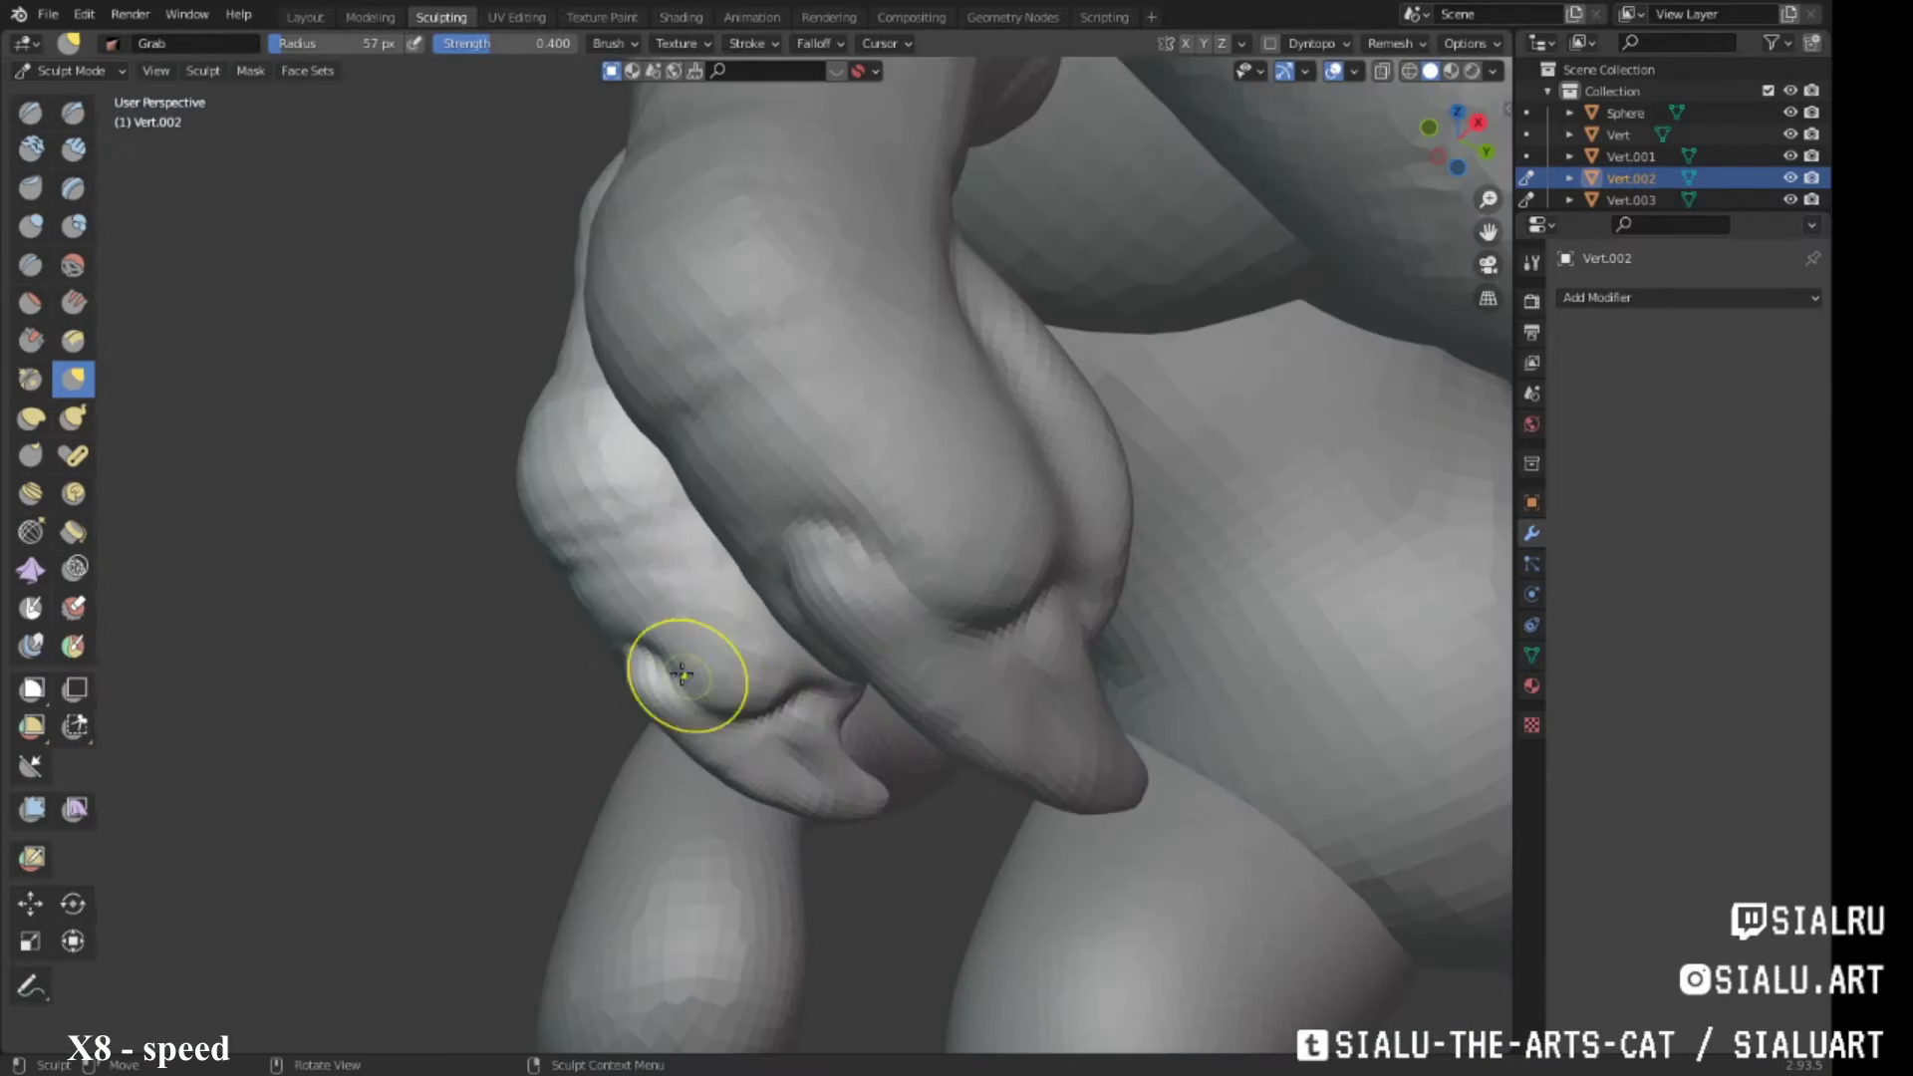
pyautogui.moveTo(683, 675)
pyautogui.mouseDown(button='middle')
pyautogui.moveTo(777, 618)
pyautogui.moveTo(854, 684)
pyautogui.moveTo(811, 555)
pyautogui.moveTo(945, 594)
pyautogui.mouseUp(button='middle')
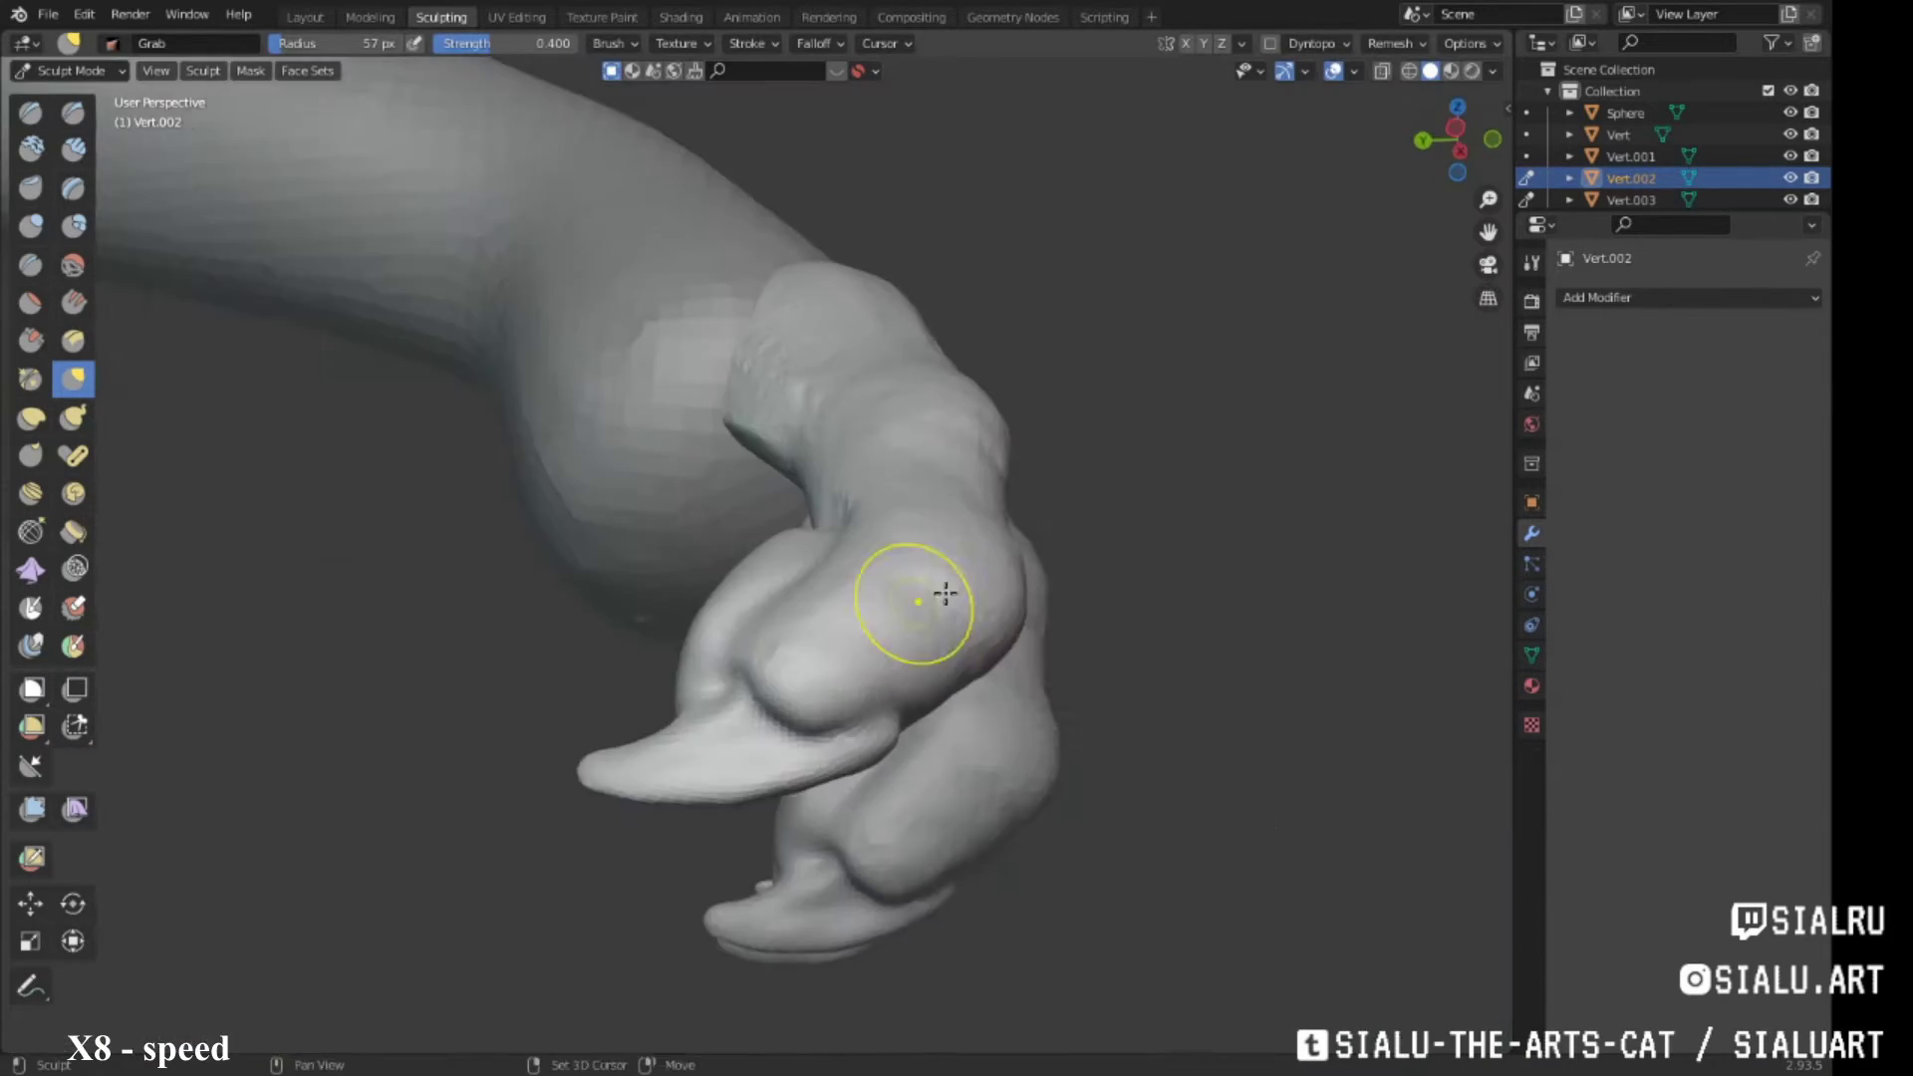
pyautogui.scroll(-5, 945, 594)
pyautogui.click(73, 112)
pyautogui.scroll(5, 811, 619)
pyautogui.moveTo(817, 598); pyautogui.dragTo(847, 603)
pyautogui.moveTo(811, 598)
pyautogui.mouseDown(button='middle')
pyautogui.moveTo(893, 679)
pyautogui.moveTo(791, 611)
pyautogui.moveTo(954, 689)
pyautogui.mouseUp(button='middle')
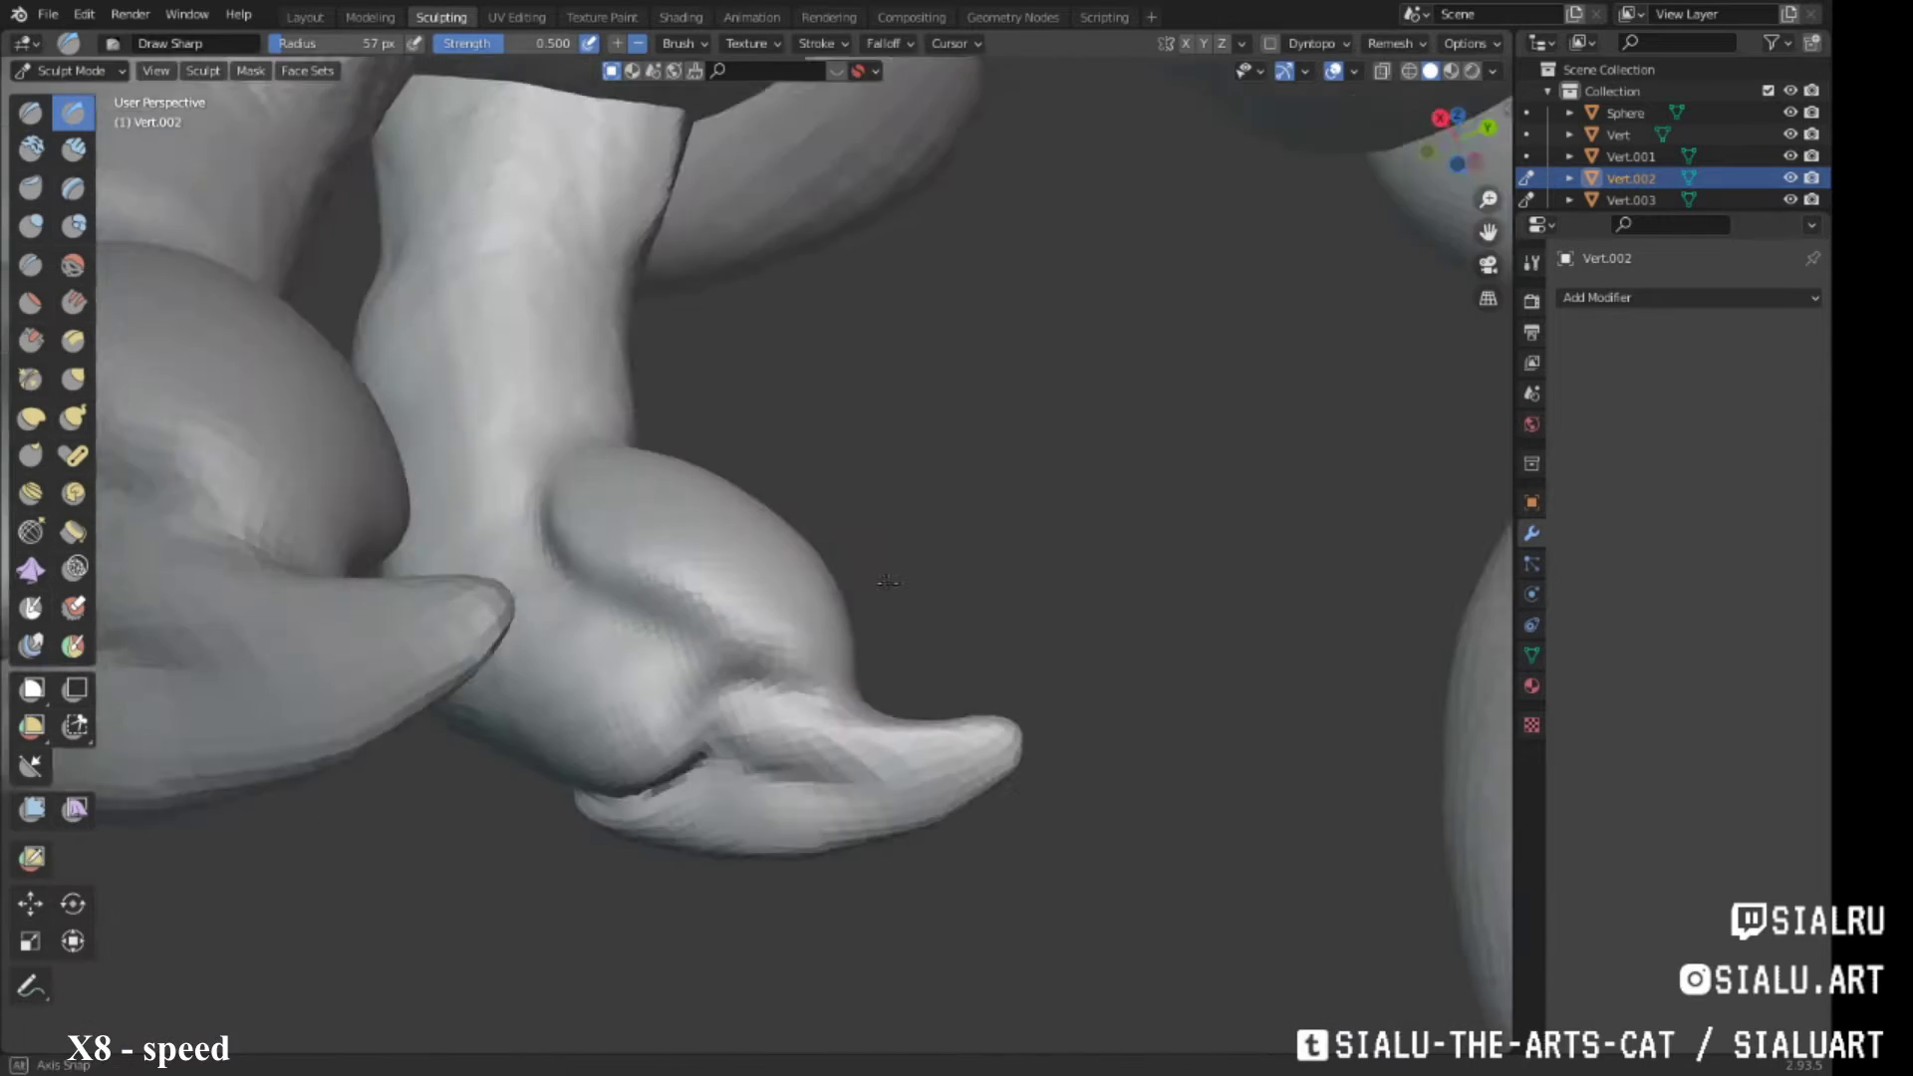
# Inspect the claws from below and the whole hand, with the Grab brush ready
pyautogui.moveTo(887, 581); pyautogui.dragTo(771, 695, button='middle')
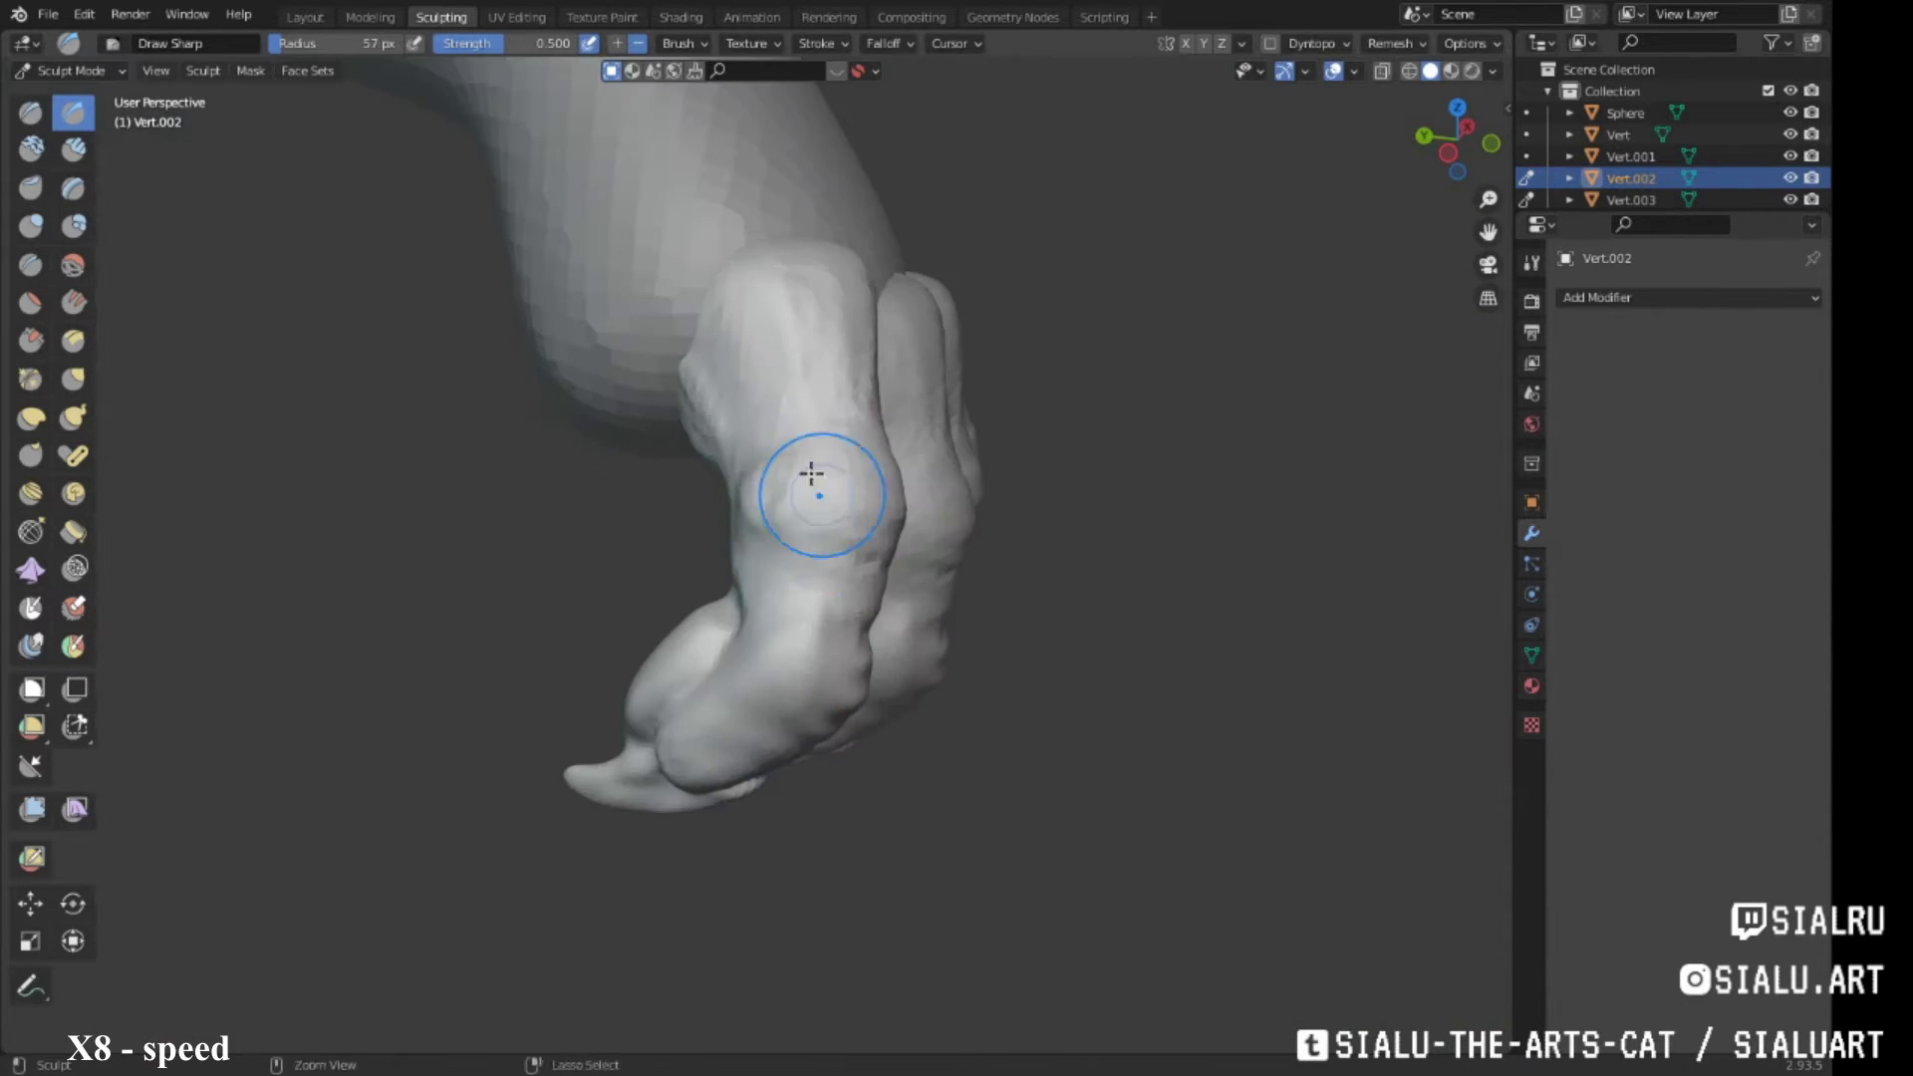
pyautogui.moveTo(811, 475)
pyautogui.mouseDown(button='middle')
pyautogui.moveTo(632, 513)
pyautogui.moveTo(653, 431)
pyautogui.moveTo(857, 310)
pyautogui.moveTo(778, 491)
pyautogui.moveTo(797, 518)
pyautogui.moveTo(835, 512)
pyautogui.moveTo(768, 534)
pyautogui.moveTo(747, 392)
pyautogui.moveTo(816, 398)
pyautogui.mouseUp(button='middle')
pyautogui.press('g')
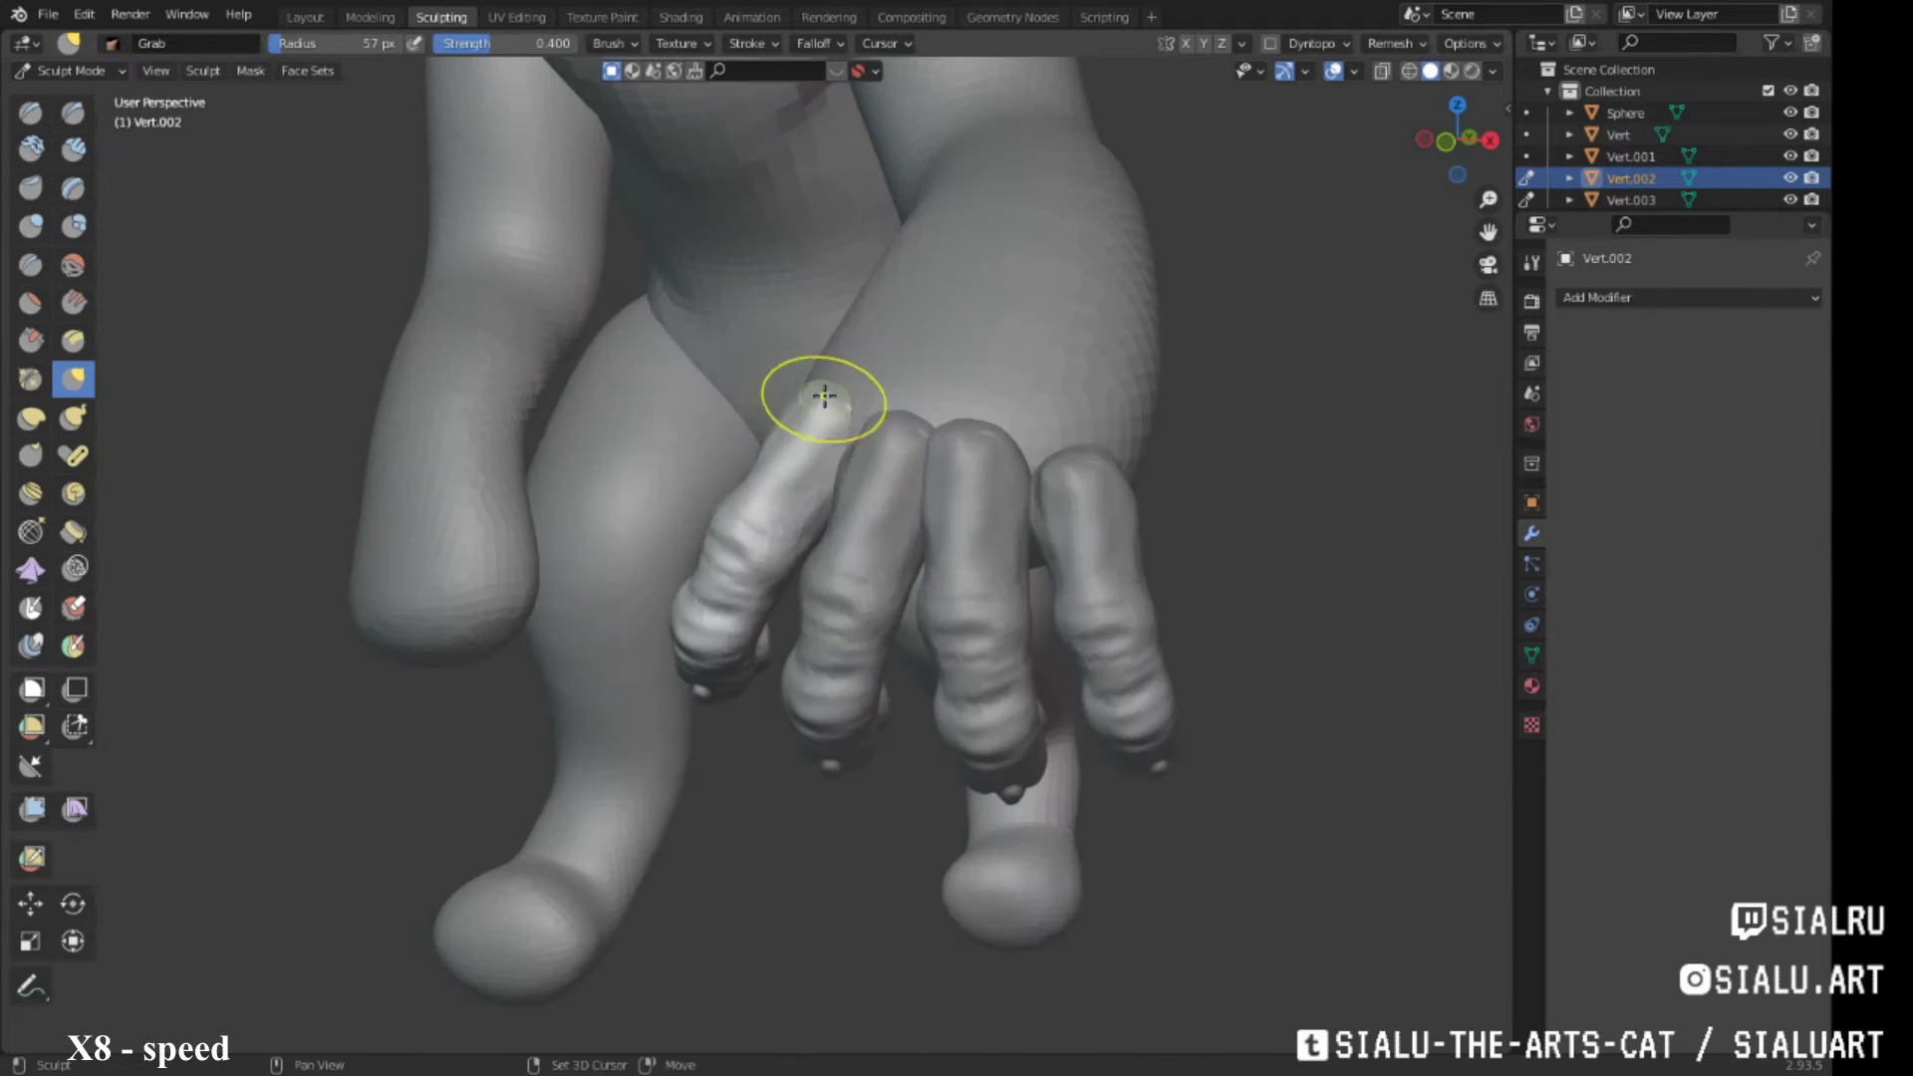
pyautogui.scroll(5, 742, 478)
pyautogui.scroll(-5, 743, 478)
pyautogui.moveTo(704, 500); pyautogui.dragTo(790, 333, button='middle')
# In Layout, select the hand's finger objects, trying and cancelling a finger rotation
pyautogui.click(304, 17)
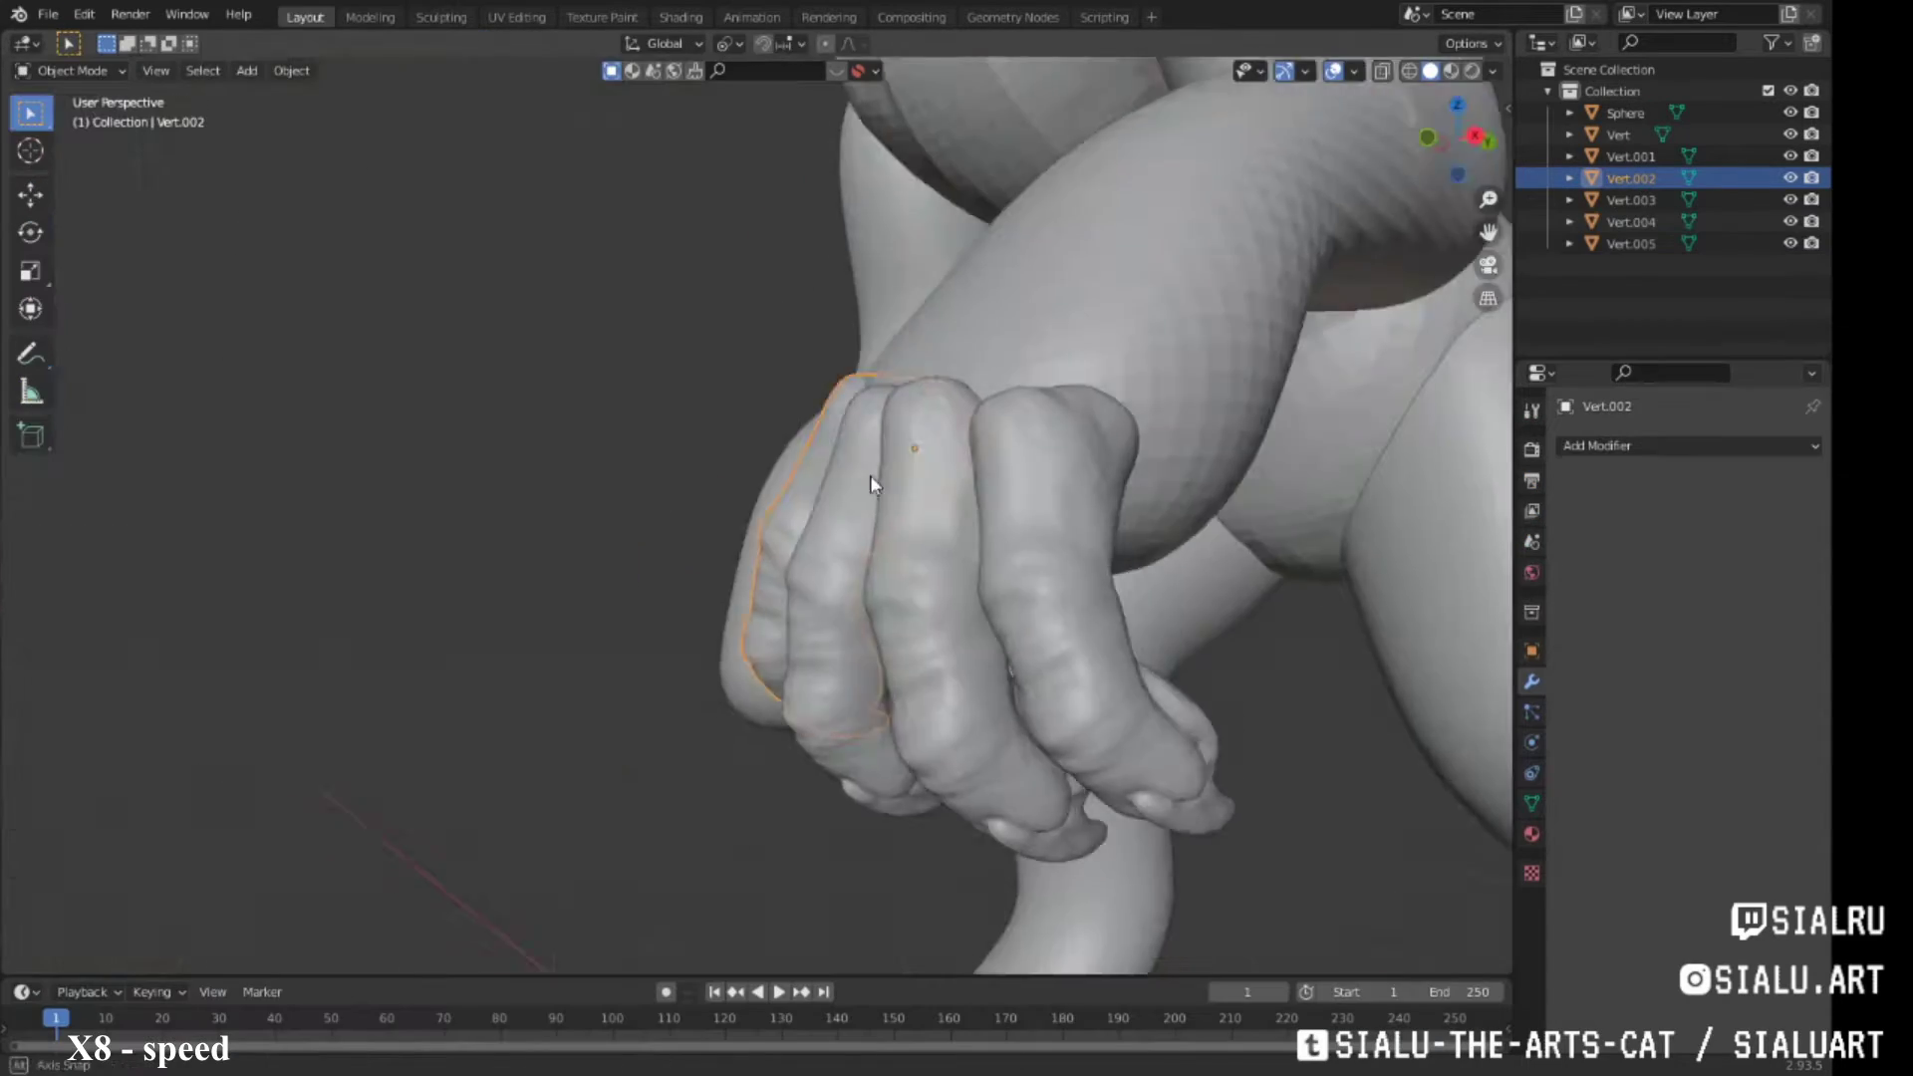
pyautogui.press('g')
pyautogui.click(862, 440)
pyautogui.moveTo(857, 431); pyautogui.dragTo(917, 297, button='middle')
pyautogui.click(718, 574)
pyautogui.moveTo(717, 573)
pyautogui.mouseDown(button='middle')
pyautogui.moveTo(1088, 425)
pyautogui.moveTo(968, 331)
pyautogui.moveTo(960, 367)
pyautogui.moveTo(1136, 410)
pyautogui.mouseUp(button='middle')
pyautogui.click(910, 409)
pyautogui.press('r')
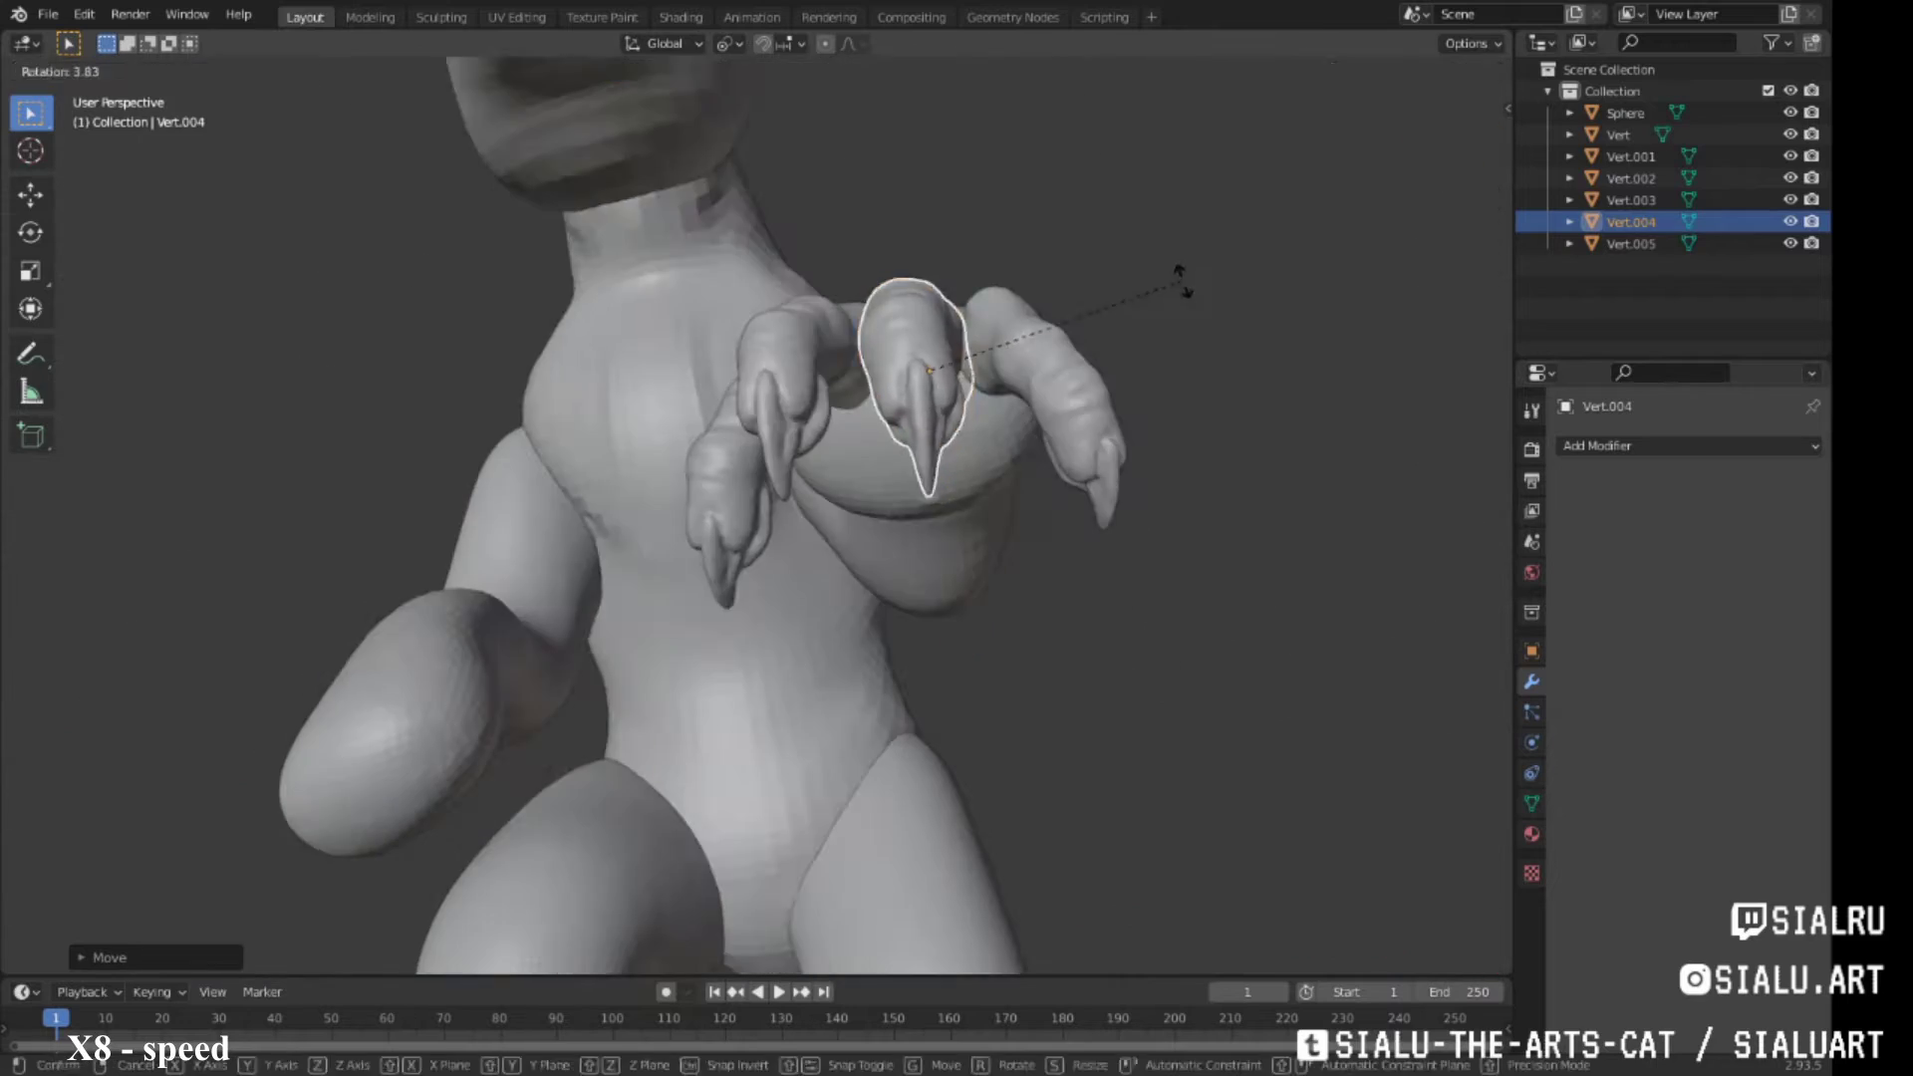
pyautogui.rightClick(1019, 544)
pyautogui.moveTo(1019, 543)
pyautogui.mouseDown(button='middle')
pyautogui.moveTo(1054, 410)
pyautogui.moveTo(883, 517)
pyautogui.moveTo(841, 475)
pyautogui.moveTo(897, 551)
pyautogui.moveTo(757, 418)
pyautogui.moveTo(641, 618)
pyautogui.moveTo(758, 558)
pyautogui.moveTo(555, 491)
pyautogui.moveTo(577, 364)
pyautogui.moveTo(616, 409)
pyautogui.moveTo(534, 376)
pyautogui.moveTo(504, 320)
pyautogui.moveTo(618, 419)
pyautogui.moveTo(726, 472)
pyautogui.moveTo(747, 558)
pyautogui.mouseUp(button='middle')
pyautogui.click(897, 551)
# Enter the Sculpting workspace with the Snake Hook brush selected
pyautogui.click(441, 17)
pyautogui.scroll(-3, 789, 601)
pyautogui.scroll(2, 577, 364)
pyautogui.press('k')
# Back in Layout, move and rotate the thumb into place on the hand
pyautogui.click(305, 17)
pyautogui.press('g')
pyautogui.click(897, 495)
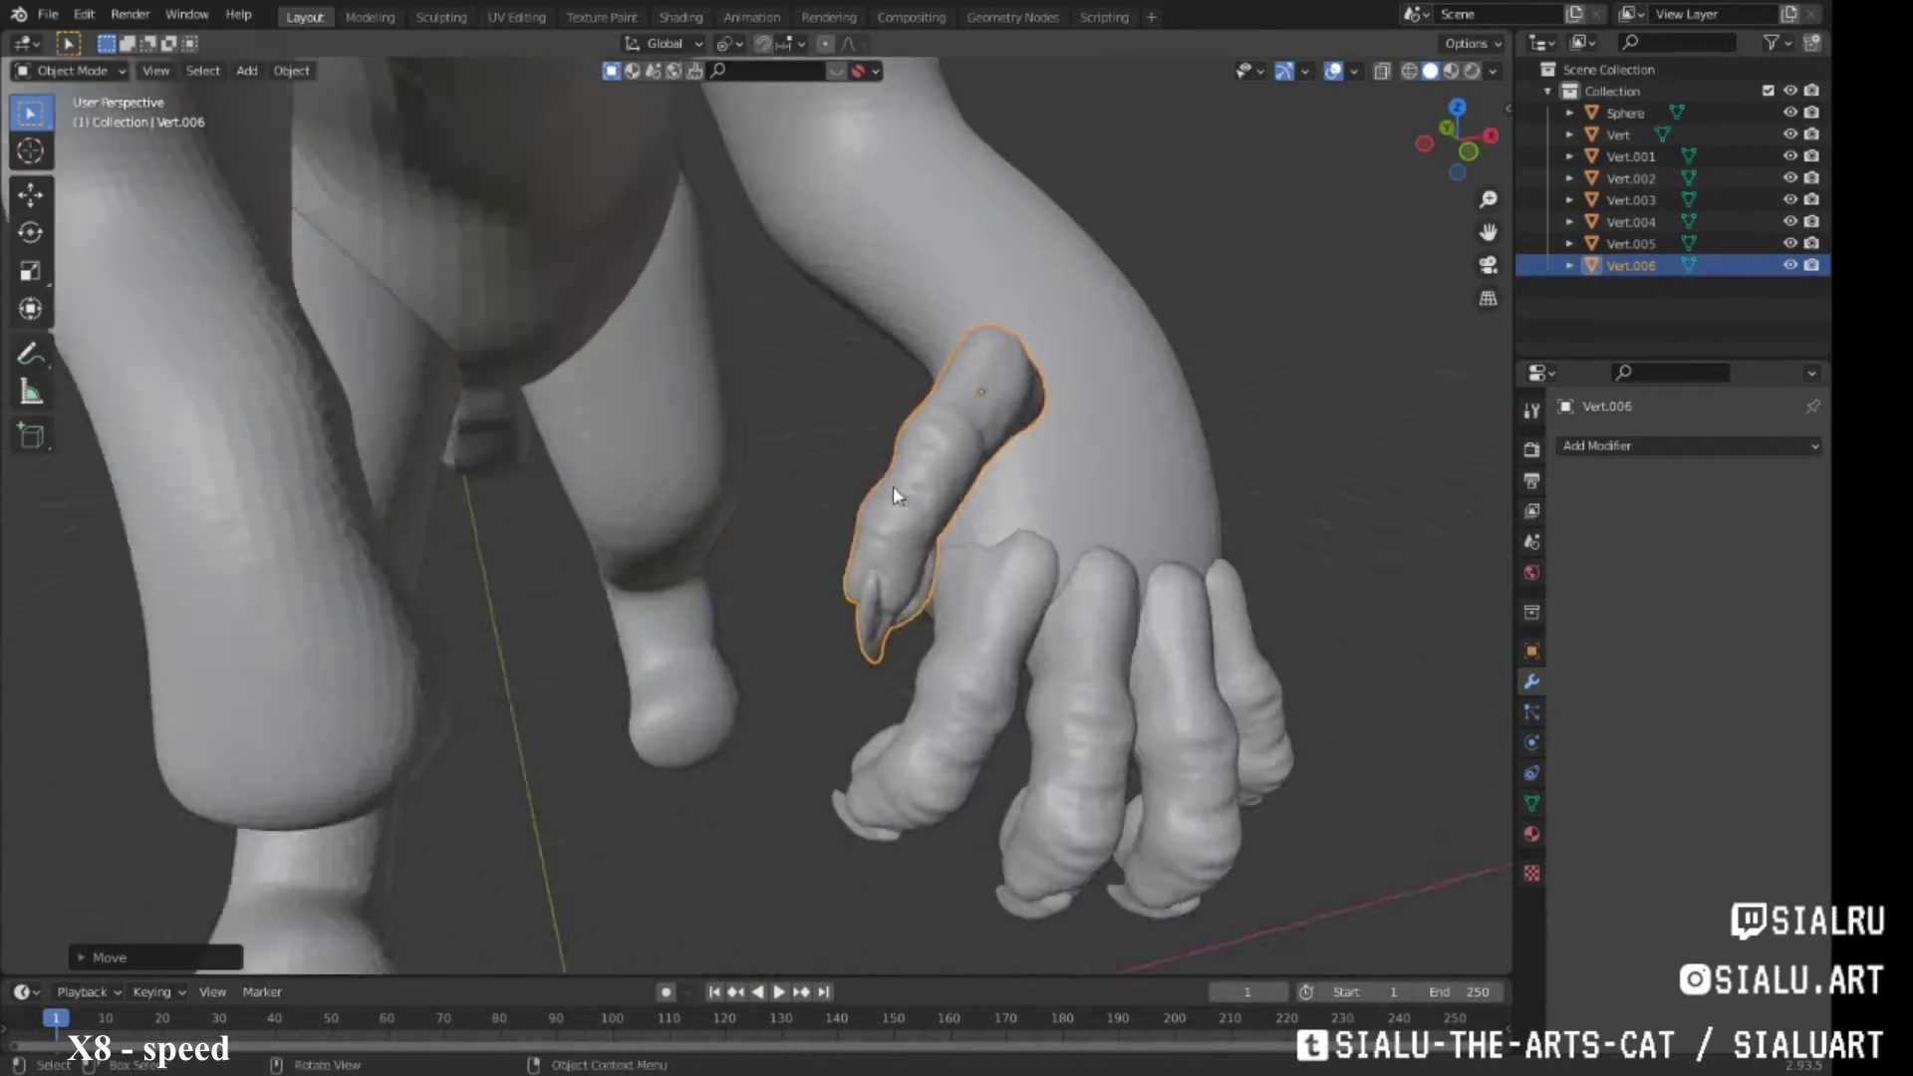
pyautogui.scroll(3, 896, 495)
pyautogui.scroll(-5, 764, 708)
pyautogui.moveTo(764, 708)
pyautogui.mouseDown(button='middle')
pyautogui.moveTo(1127, 427)
pyautogui.moveTo(890, 583)
pyautogui.moveTo(1003, 512)
pyautogui.moveTo(966, 453)
pyautogui.moveTo(910, 508)
pyautogui.moveTo(908, 539)
pyautogui.moveTo(1024, 576)
pyautogui.mouseUp(button='middle')
pyautogui.press('g')
pyautogui.press('r')
pyautogui.click(890, 583)
pyautogui.moveTo(1024, 575); pyautogui.dragTo(1013, 594)
# Select the four fingers together, then move and rotate them into a new position
pyautogui.moveTo(1013, 593); pyautogui.dragTo(1007, 544, button='middle')
pyautogui.press('g')
pyautogui.click(1006, 544)
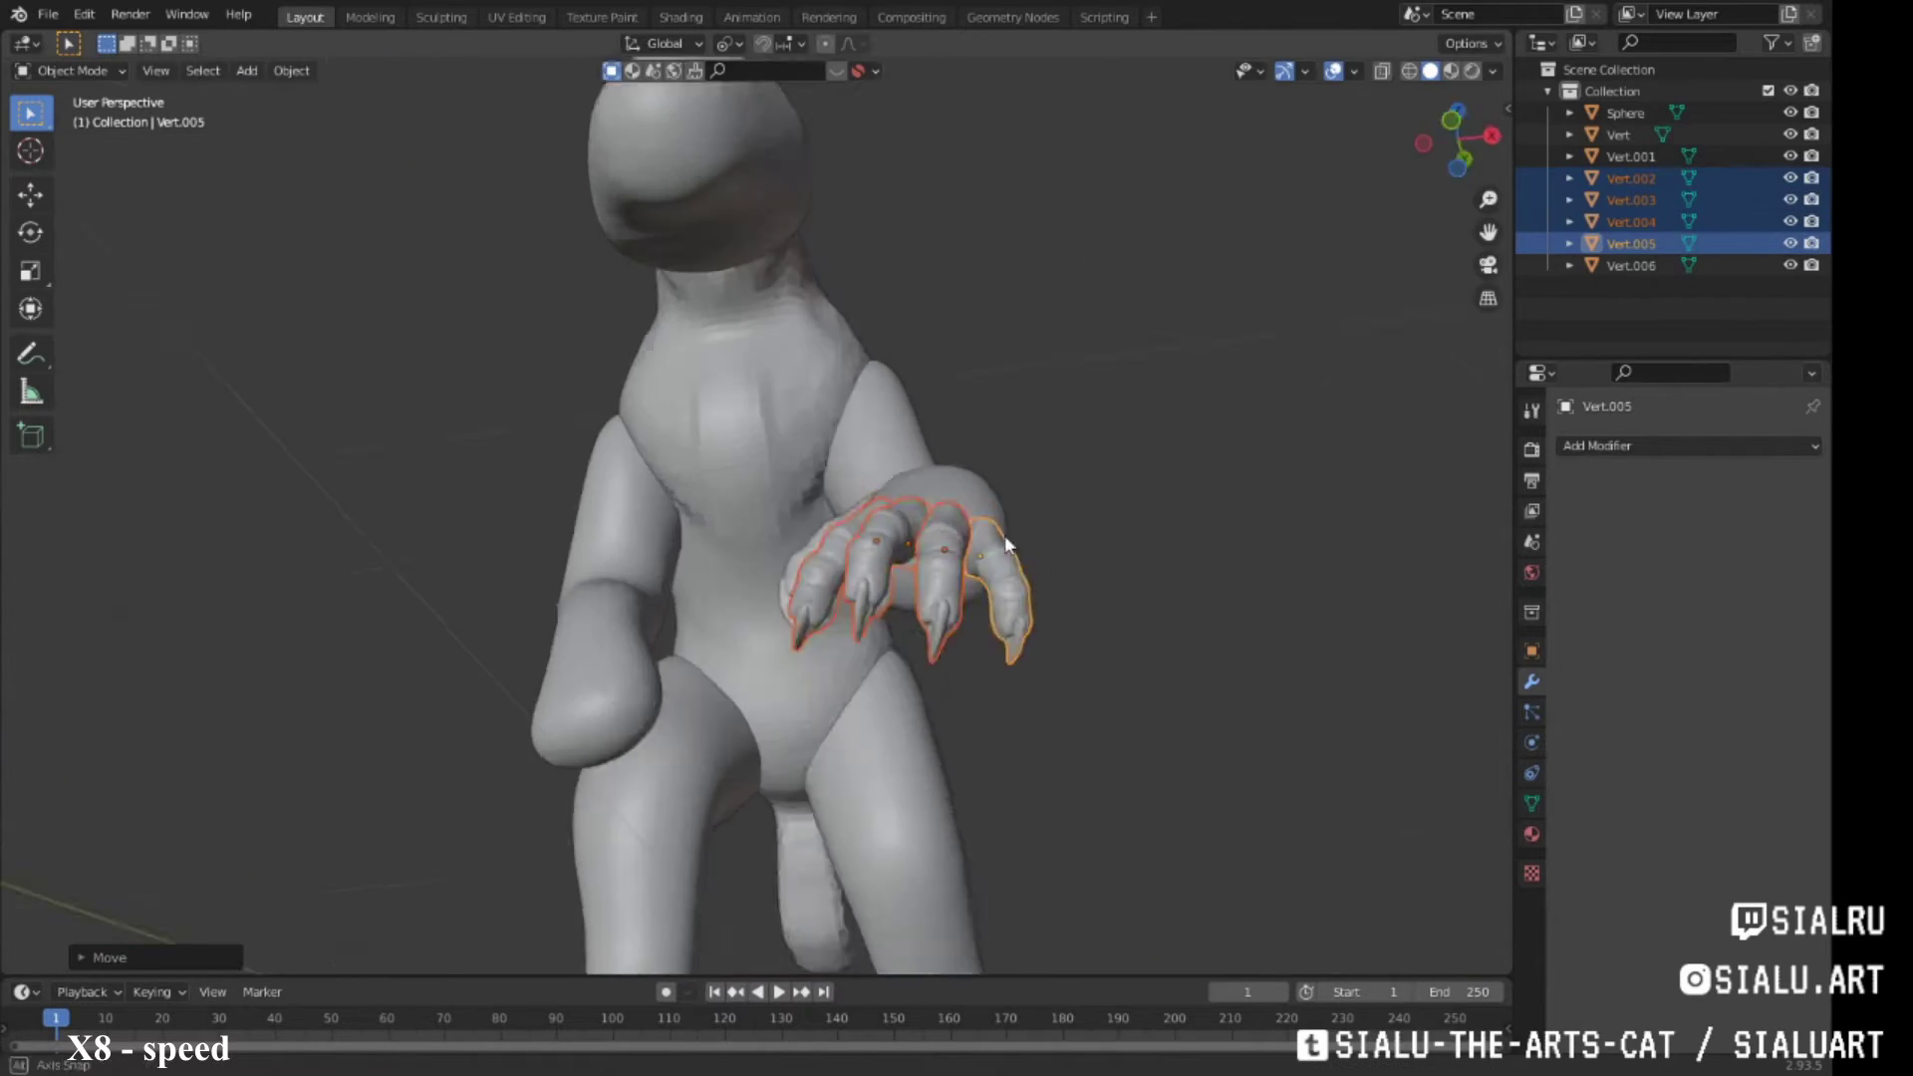
pyautogui.press('r')
pyautogui.click(1123, 414)
pyautogui.moveTo(1123, 414)
pyautogui.mouseDown(button='middle')
pyautogui.moveTo(1030, 585)
pyautogui.moveTo(1007, 441)
pyautogui.mouseUp(button='middle')
# Scale the thumb down in Edit Mode, then squash it along its local X axis
pyautogui.moveTo(1030, 529)
pyautogui.mouseDown(button='middle')
pyautogui.moveTo(857, 506)
pyautogui.moveTo(837, 581)
pyautogui.mouseUp(button='middle')
pyautogui.scroll(5, 944, 513)
pyautogui.click(876, 427)
pyautogui.press('Tab')
pyautogui.press('s')
pyautogui.click(971, 495)
pyautogui.press('s')
pyautogui.press('x')
pyautogui.press('x')
pyautogui.click(873, 511)
pyautogui.press('Tab')
# Orbit out to the whole figure and return to the Sculpting workspace
pyautogui.scroll(-5, 837, 581)
pyautogui.moveTo(1136, 529)
pyautogui.mouseDown(button='middle')
pyautogui.moveTo(965, 559)
pyautogui.moveTo(959, 509)
pyautogui.moveTo(769, 427)
pyautogui.moveTo(833, 534)
pyautogui.moveTo(803, 470)
pyautogui.moveTo(1126, 569)
pyautogui.moveTo(811, 704)
pyautogui.moveTo(930, 482)
pyautogui.moveTo(906, 521)
pyautogui.moveTo(726, 611)
pyautogui.moveTo(842, 603)
pyautogui.moveTo(777, 504)
pyautogui.moveTo(1046, 598)
pyautogui.mouseUp(button='middle')
pyautogui.click(440, 17)
pyautogui.click(1527, 156)
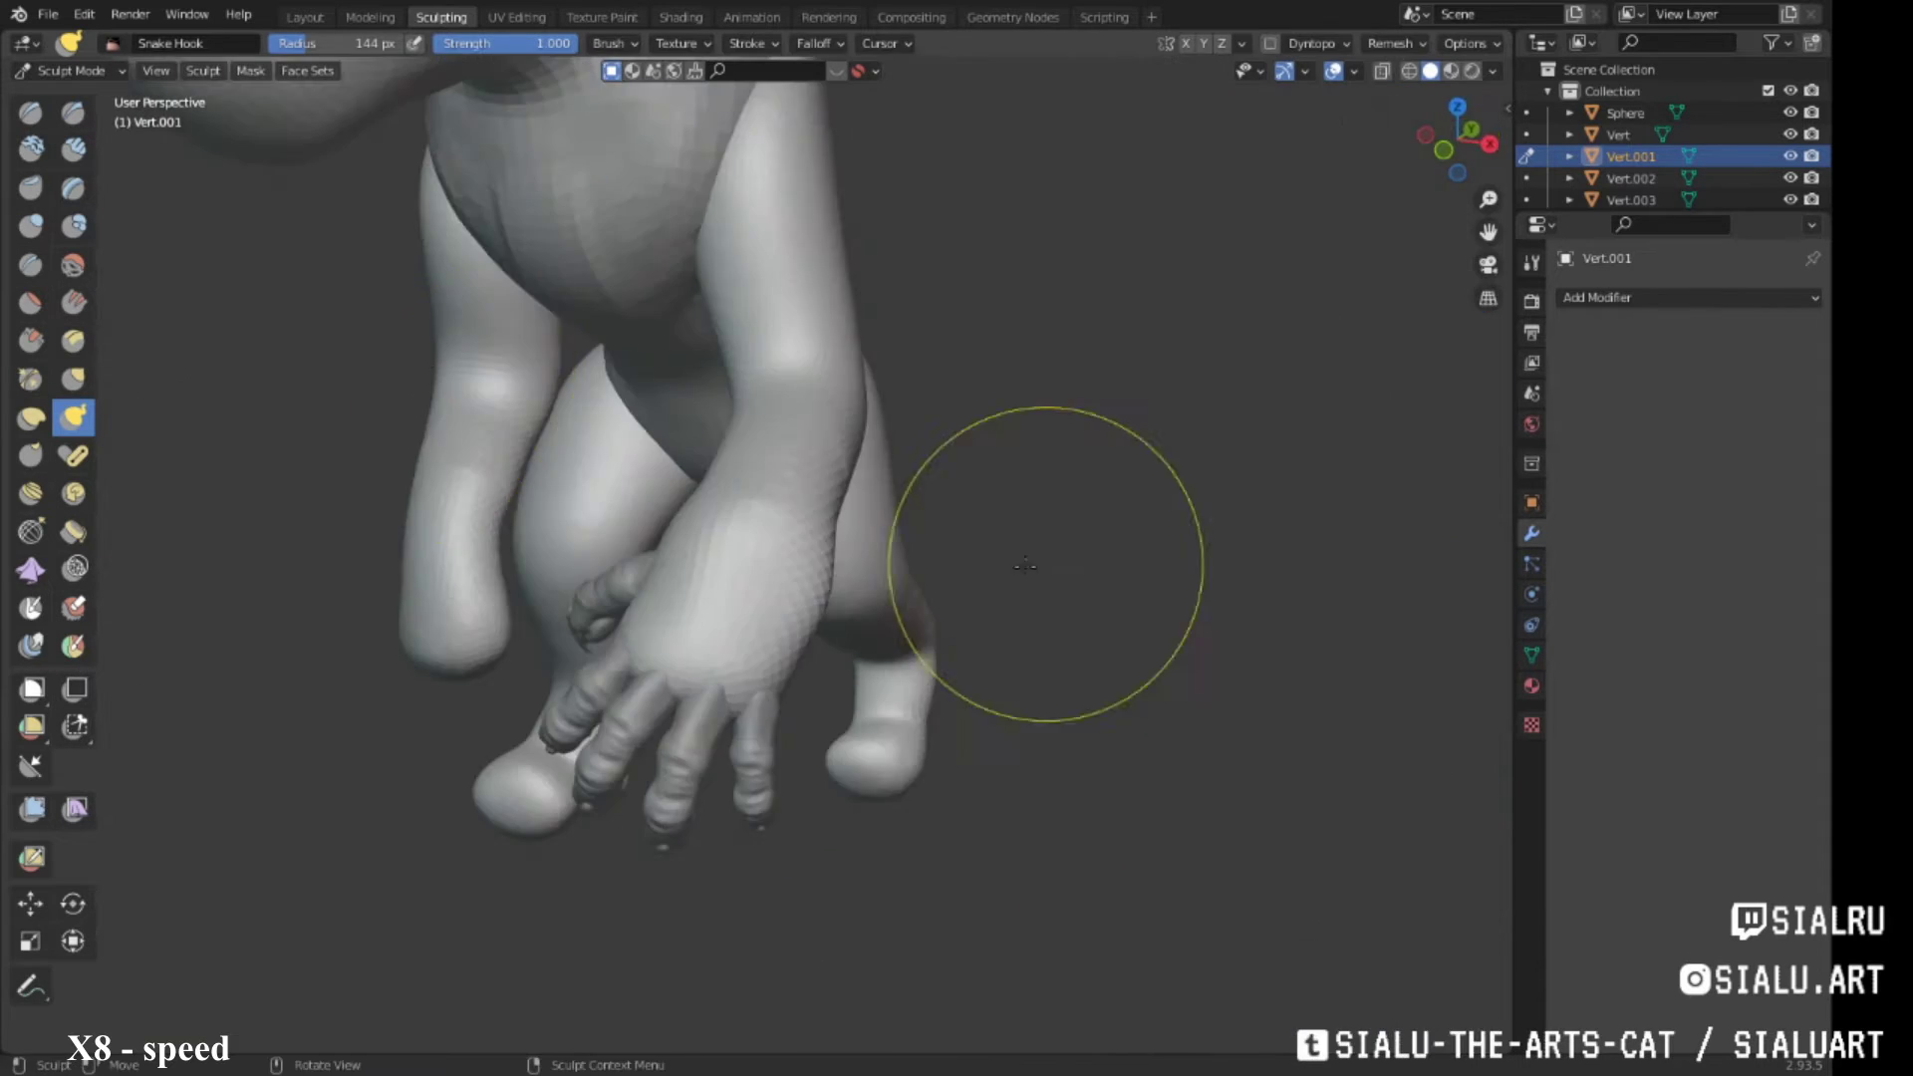
# Work the hand and wrist with the Draw Sharp and Grab brushes from several views
pyautogui.click(72, 112)
pyautogui.moveTo(698, 448)
pyautogui.mouseDown(button='middle')
pyautogui.moveTo(774, 505)
pyautogui.moveTo(756, 534)
pyautogui.moveTo(854, 619)
pyautogui.moveTo(897, 598)
pyautogui.moveTo(837, 606)
pyautogui.moveTo(768, 568)
pyautogui.moveTo(704, 790)
pyautogui.moveTo(568, 561)
pyautogui.moveTo(743, 615)
pyautogui.mouseUp(button='middle')
pyautogui.press('g')
pyautogui.scroll(-4, 632, 568)
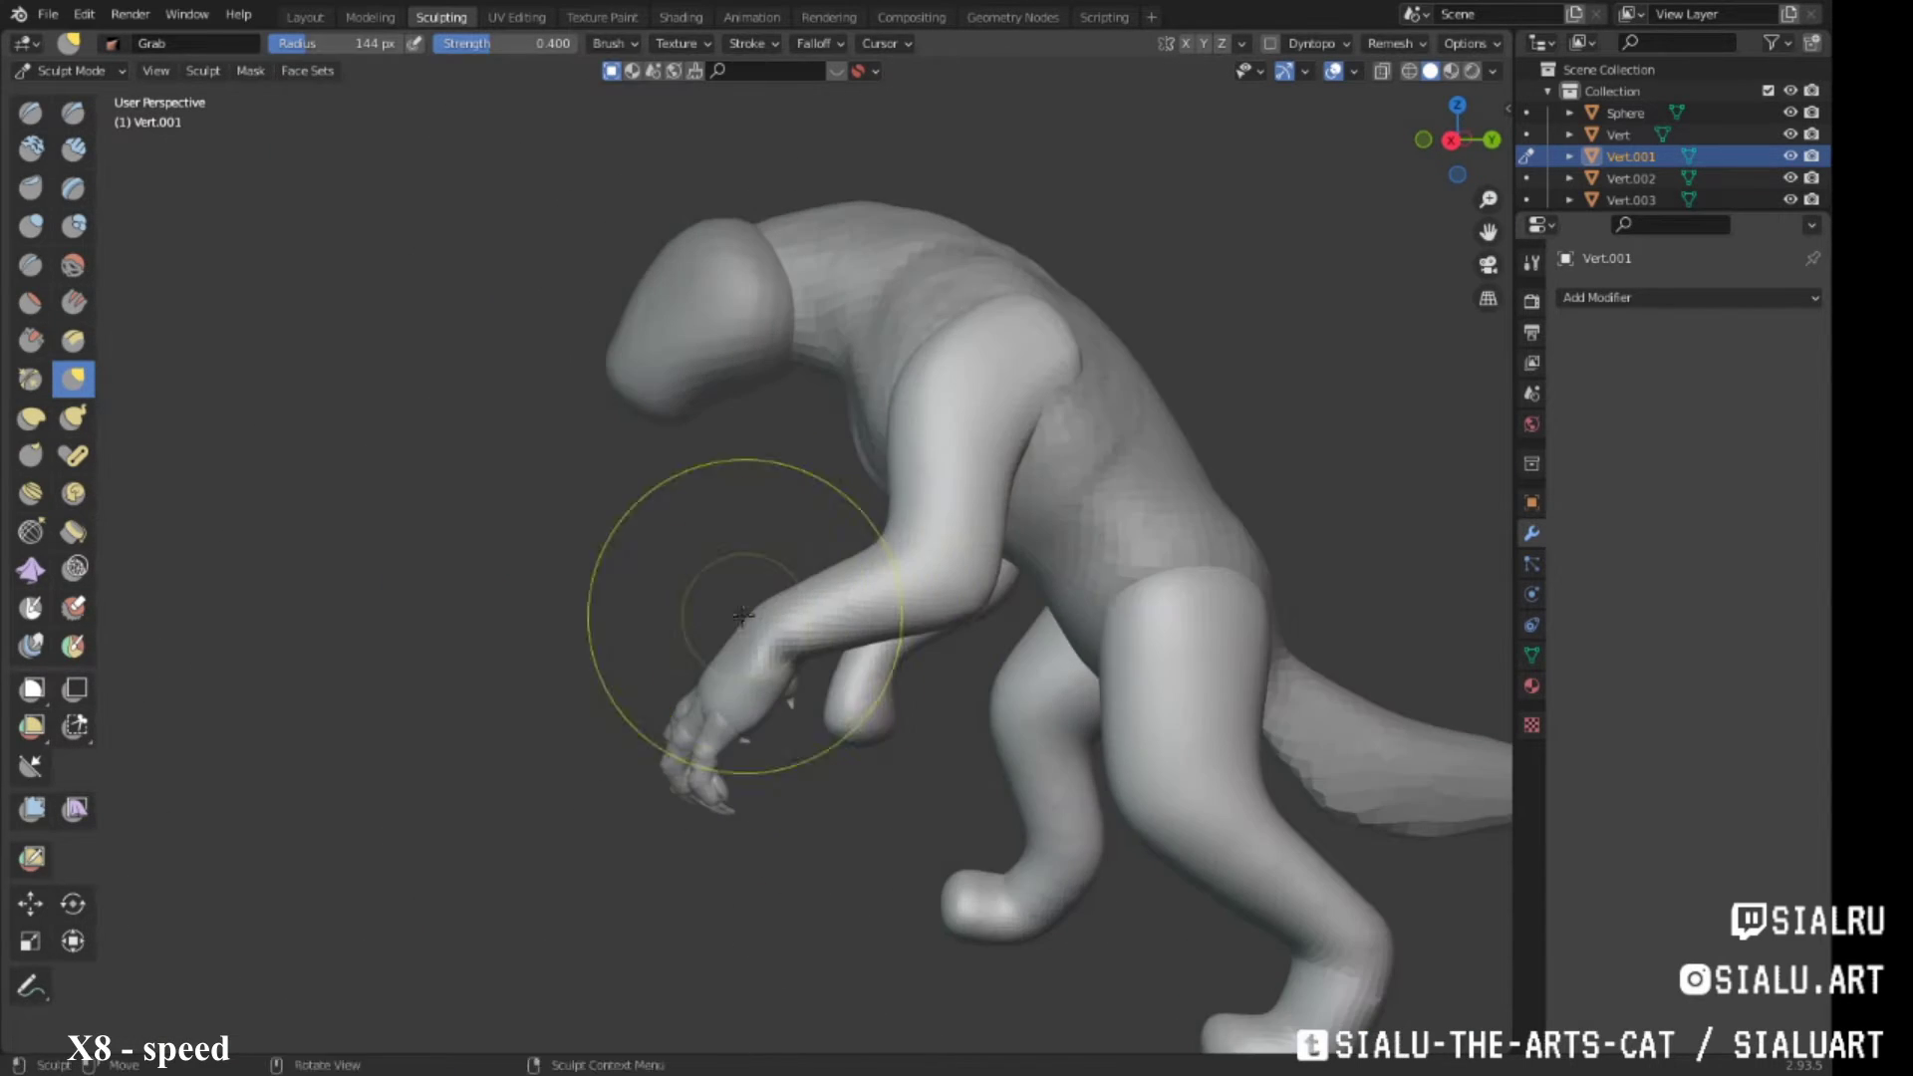
pyautogui.moveTo(1087, 394); pyautogui.dragTo(1049, 493, button='middle')
pyautogui.scroll(3, 768, 598)
pyautogui.moveTo(784, 578)
pyautogui.mouseDown(button='middle')
pyautogui.moveTo(768, 597)
pyautogui.moveTo(831, 647)
pyautogui.moveTo(780, 689)
pyautogui.moveTo(710, 703)
pyautogui.mouseUp(button='middle')
pyautogui.scroll(3, 919, 662)
pyautogui.moveTo(846, 611)
pyautogui.mouseDown(button='middle')
pyautogui.moveTo(727, 526)
pyautogui.moveTo(837, 538)
pyautogui.moveTo(683, 541)
pyautogui.mouseUp(button='middle')
pyautogui.moveTo(935, 554)
pyautogui.mouseDown(button='middle')
pyautogui.moveTo(698, 518)
pyautogui.moveTo(831, 515)
pyautogui.moveTo(697, 479)
pyautogui.moveTo(837, 491)
pyautogui.moveTo(760, 598)
pyautogui.moveTo(741, 457)
pyautogui.moveTo(760, 521)
pyautogui.moveTo(798, 538)
pyautogui.moveTo(974, 512)
pyautogui.mouseUp(button='middle')
# Check the arm, hand and feet from around the figure and the front
pyautogui.scroll(4, 684, 521)
pyautogui.scroll(-3, 837, 492)
pyautogui.scroll(4, 760, 598)
pyautogui.scroll(-4, 741, 456)
pyautogui.scroll(5, 835, 571)
pyautogui.moveTo(835, 571)
pyautogui.mouseDown(button='middle')
pyautogui.moveTo(1080, 376)
pyautogui.moveTo(769, 534)
pyautogui.moveTo(1031, 549)
pyautogui.mouseUp(button='middle')
pyautogui.scroll(-4, 1080, 376)
pyautogui.scroll(4, 897, 547)
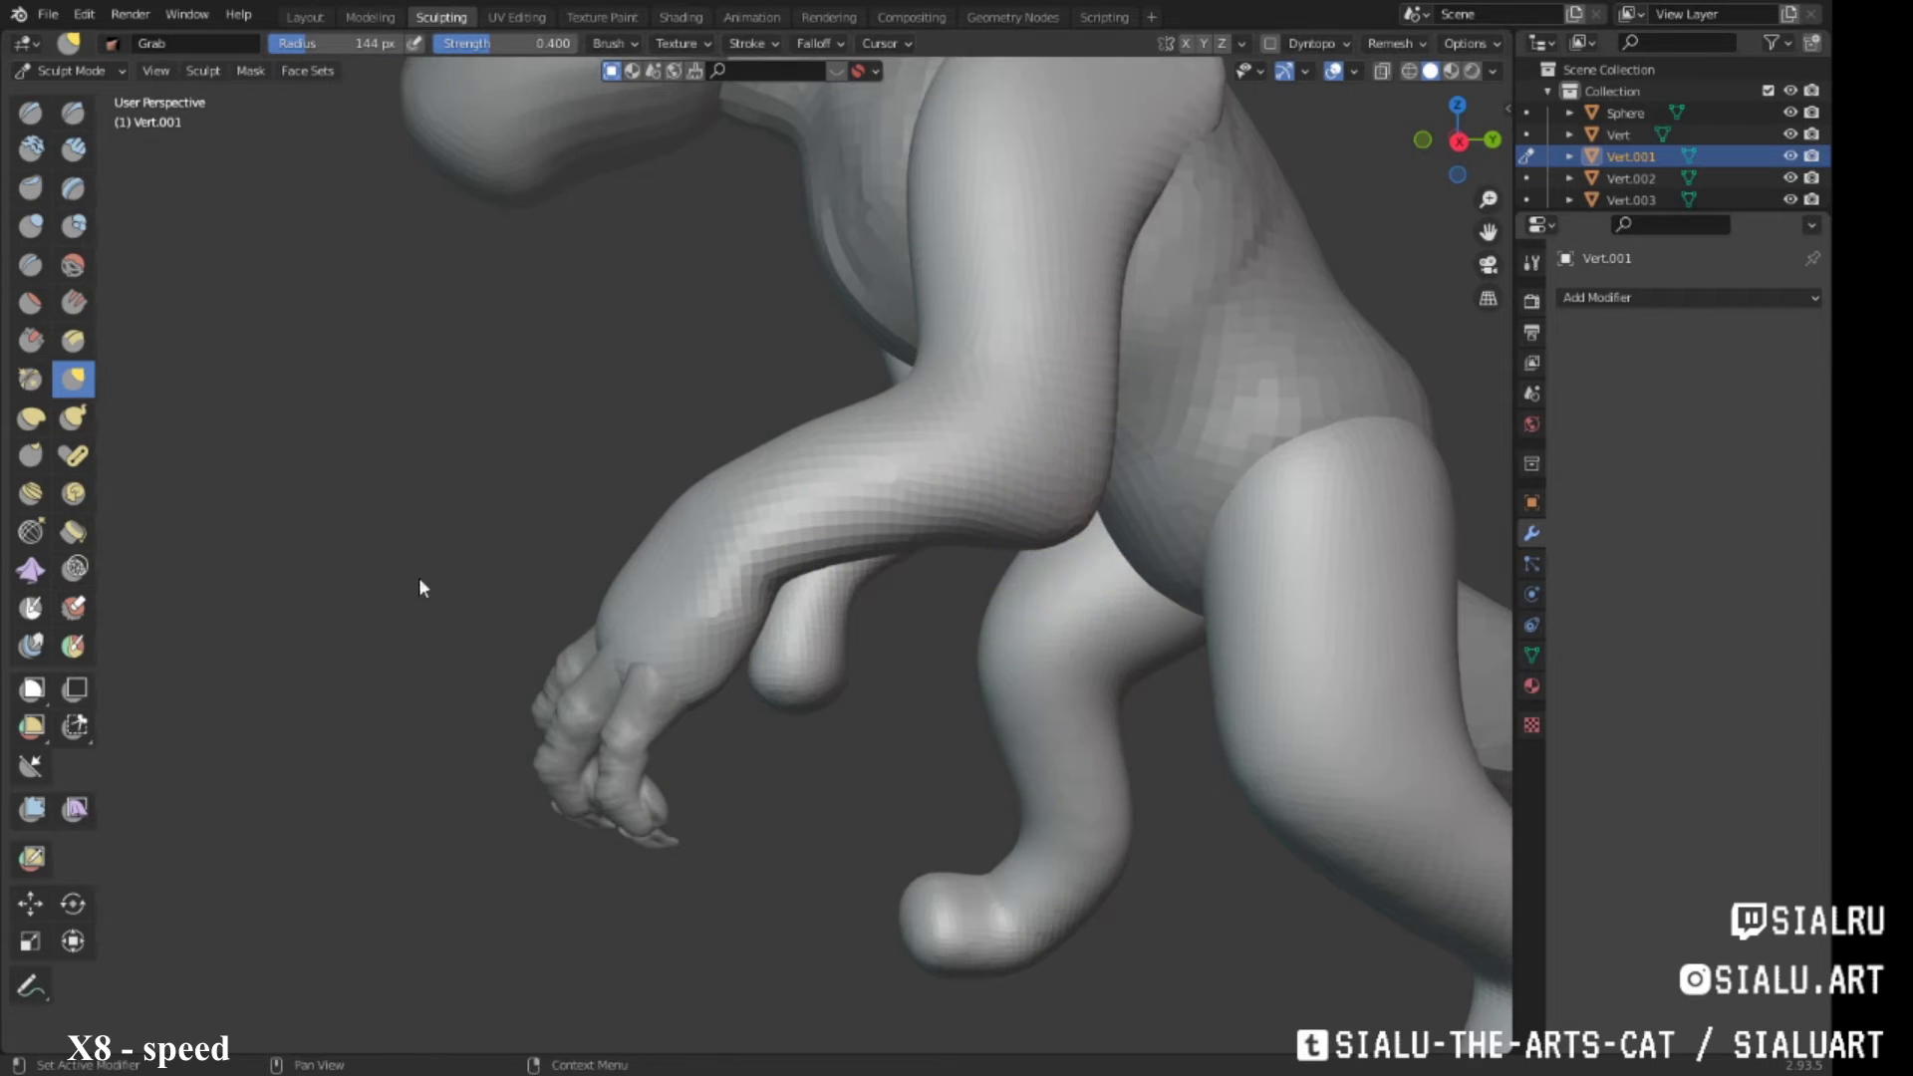
pyautogui.moveTo(788, 197)
pyautogui.mouseDown(button='middle')
pyautogui.moveTo(817, 418)
pyautogui.moveTo(906, 641)
pyautogui.moveTo(706, 678)
pyautogui.moveTo(857, 499)
pyautogui.moveTo(946, 299)
pyautogui.mouseUp(button='middle')
pyautogui.scroll(3, 817, 419)
pyautogui.scroll(-3, 857, 498)
pyautogui.scroll(3, 947, 299)
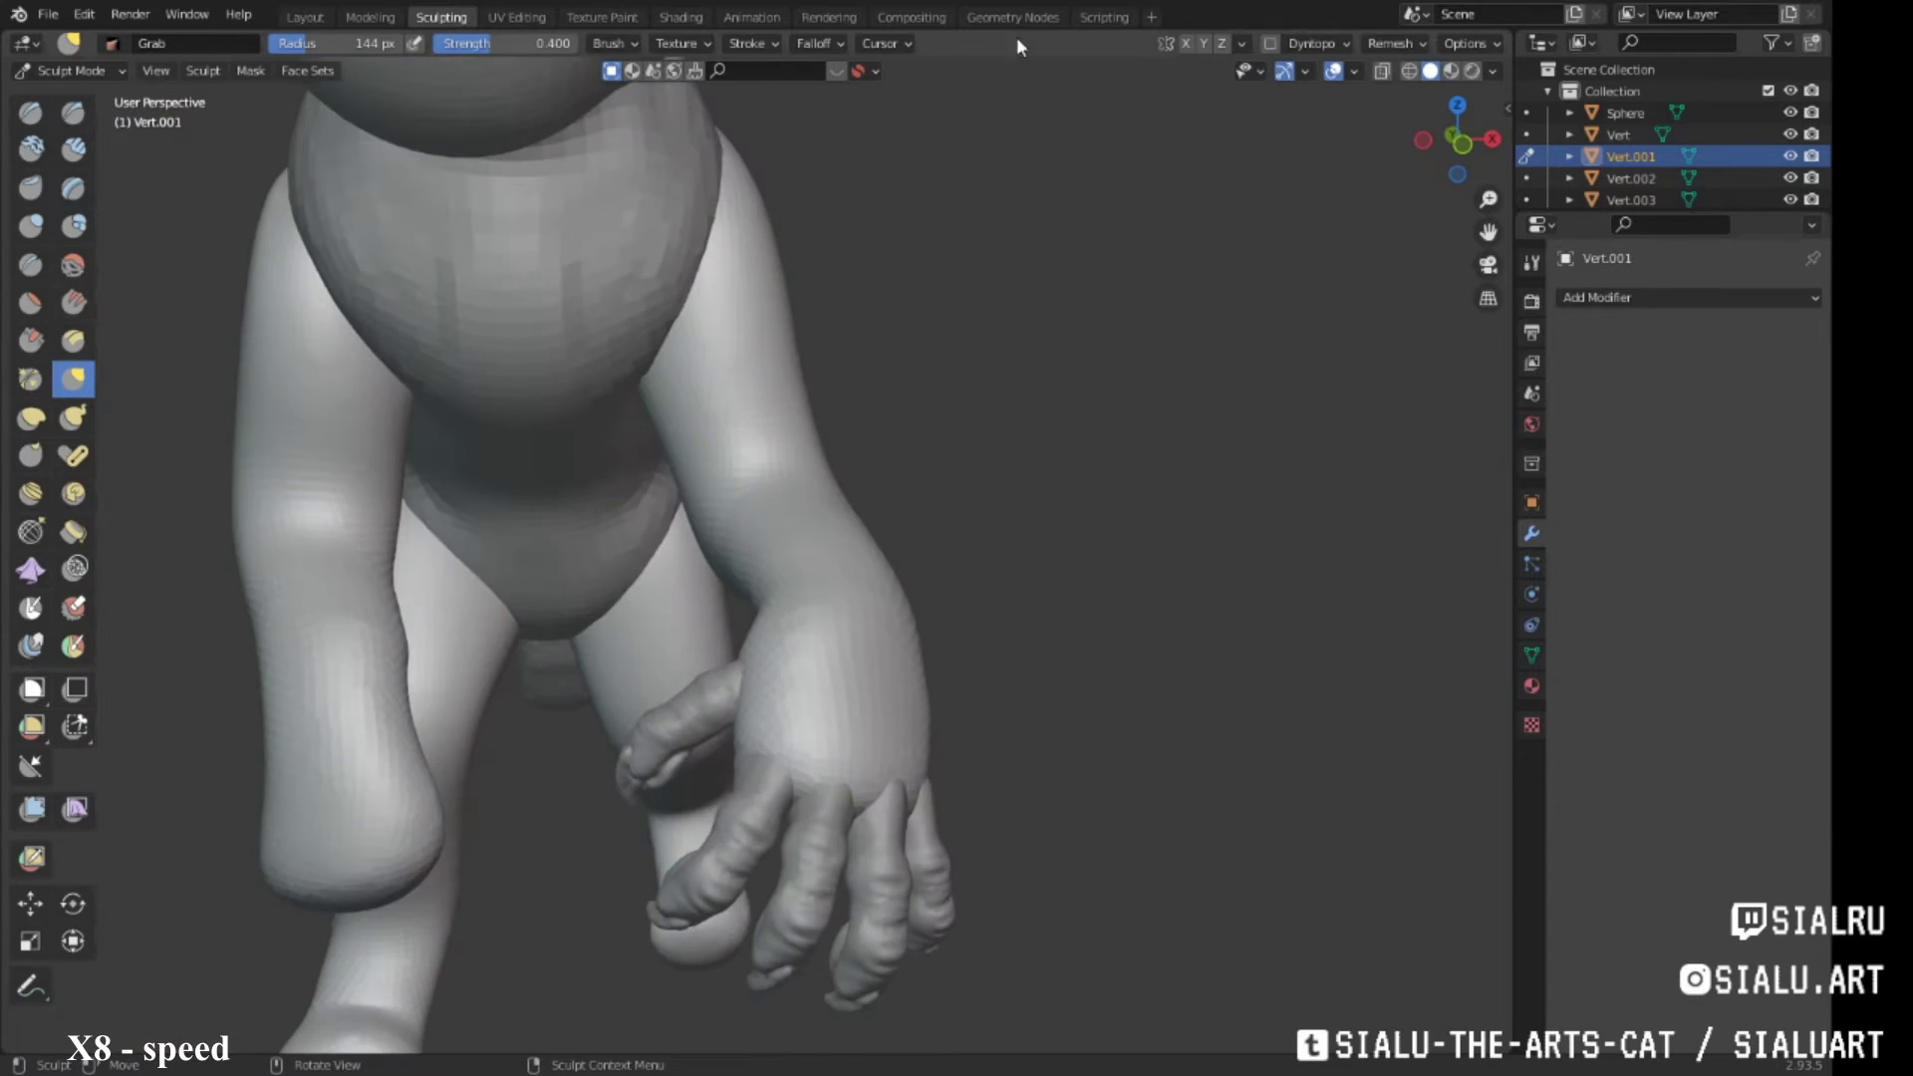
# In Layout, rotate the Vert.006 claw, then select Vert.002, Vert.005 and Vert.001
pyautogui.click(325, 17)
pyautogui.moveTo(917, 664)
pyautogui.mouseDown(button='middle')
pyautogui.moveTo(929, 741)
pyautogui.moveTo(1186, 777)
pyautogui.mouseUp(button='middle')
pyautogui.press('r')
pyautogui.click(881, 708)
pyautogui.click(857, 688)
pyautogui.moveTo(857, 687)
pyautogui.mouseDown(button='middle')
pyautogui.moveTo(1169, 768)
pyautogui.moveTo(929, 821)
pyautogui.moveTo(1122, 759)
pyautogui.moveTo(952, 774)
pyautogui.moveTo(704, 728)
pyautogui.moveTo(1051, 734)
pyautogui.moveTo(1056, 665)
pyautogui.moveTo(897, 757)
pyautogui.moveTo(943, 816)
pyautogui.moveTo(841, 398)
pyautogui.moveTo(693, 88)
pyautogui.mouseUp(button='middle')
pyautogui.click(703, 727)
pyautogui.click(943, 816)
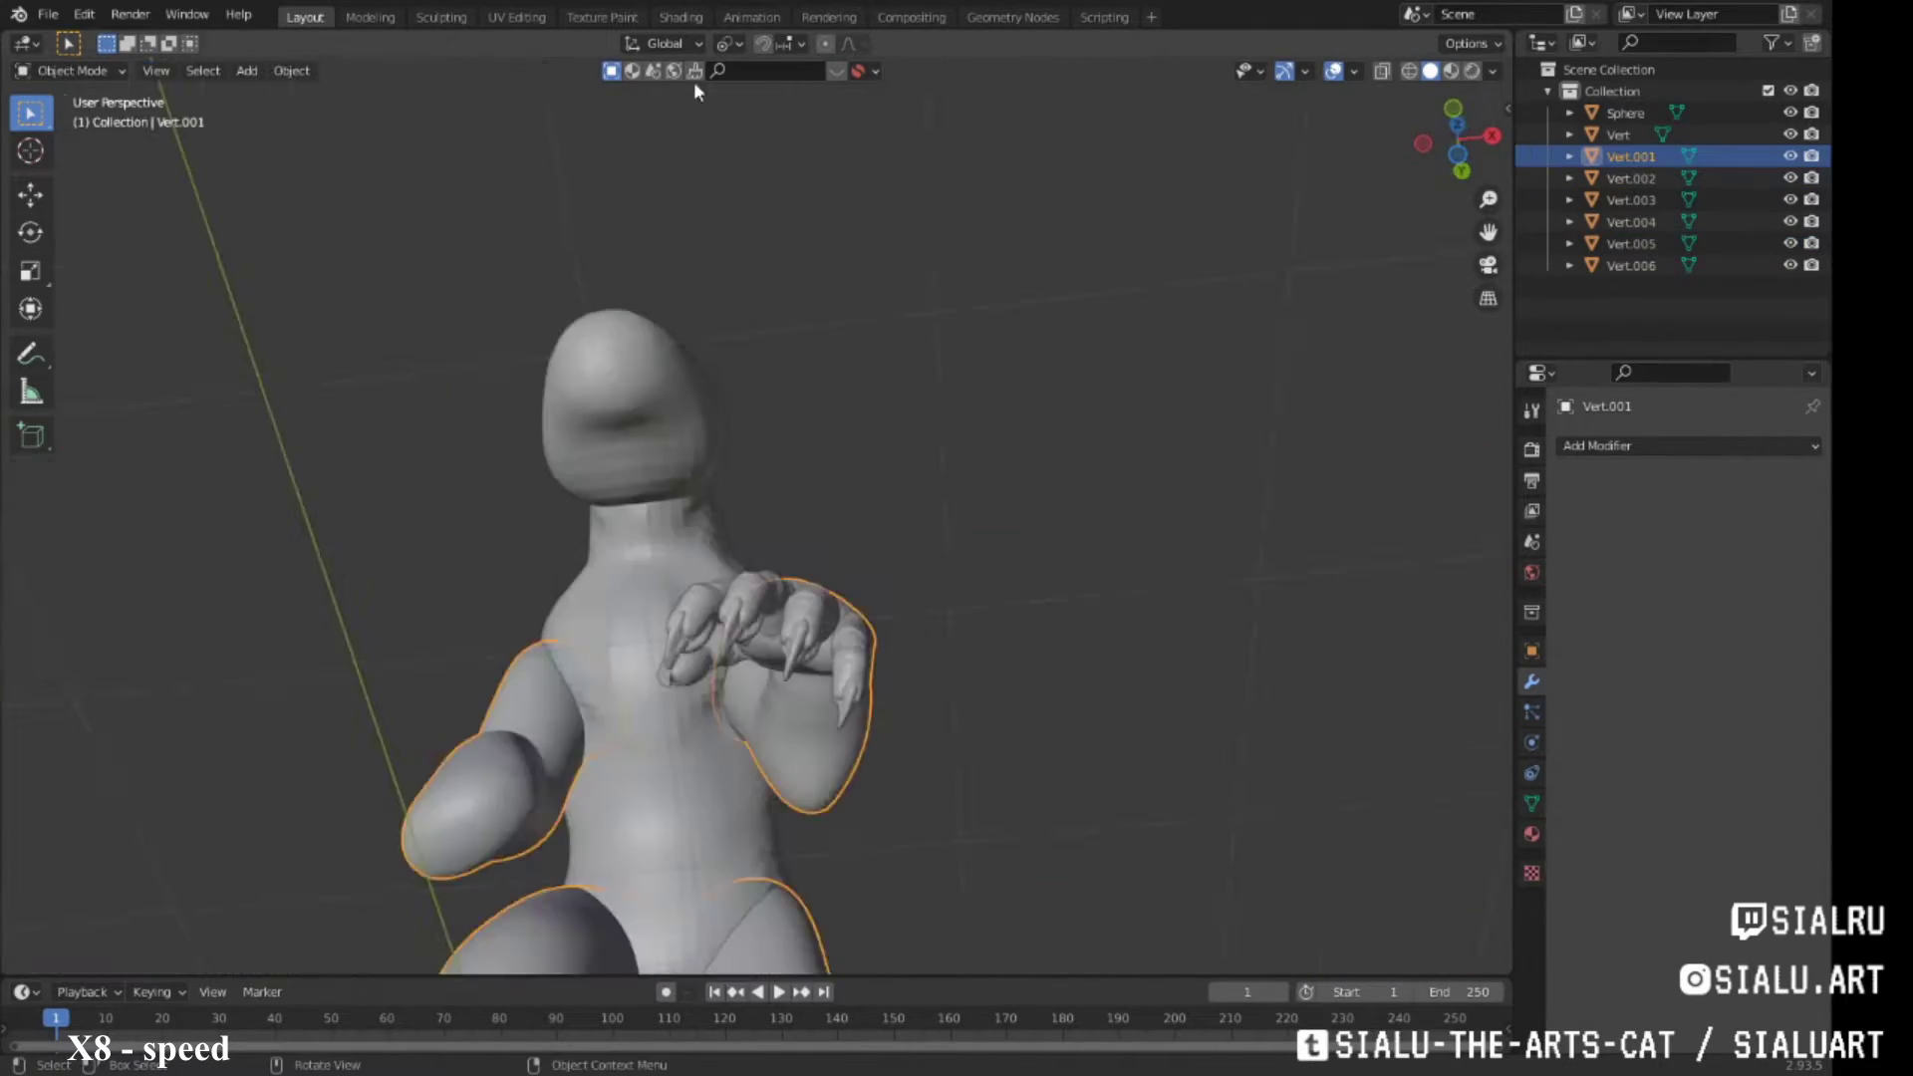
# After a brief Grab pass on the hand, select the Vert.003 finger object
pyautogui.click(441, 16)
pyautogui.moveTo(598, 498)
pyautogui.mouseDown(button='middle')
pyautogui.moveTo(662, 414)
pyautogui.moveTo(861, 341)
pyautogui.moveTo(854, 299)
pyautogui.moveTo(492, 555)
pyautogui.moveTo(692, 624)
pyautogui.moveTo(976, 570)
pyautogui.moveTo(1119, 611)
pyautogui.moveTo(698, 498)
pyautogui.moveTo(798, 448)
pyautogui.mouseUp(button='middle')
pyautogui.press('g')
pyautogui.click(369, 17)
pyautogui.moveTo(933, 387); pyautogui.dragTo(890, 501, button='middle')
pyautogui.click(889, 501)
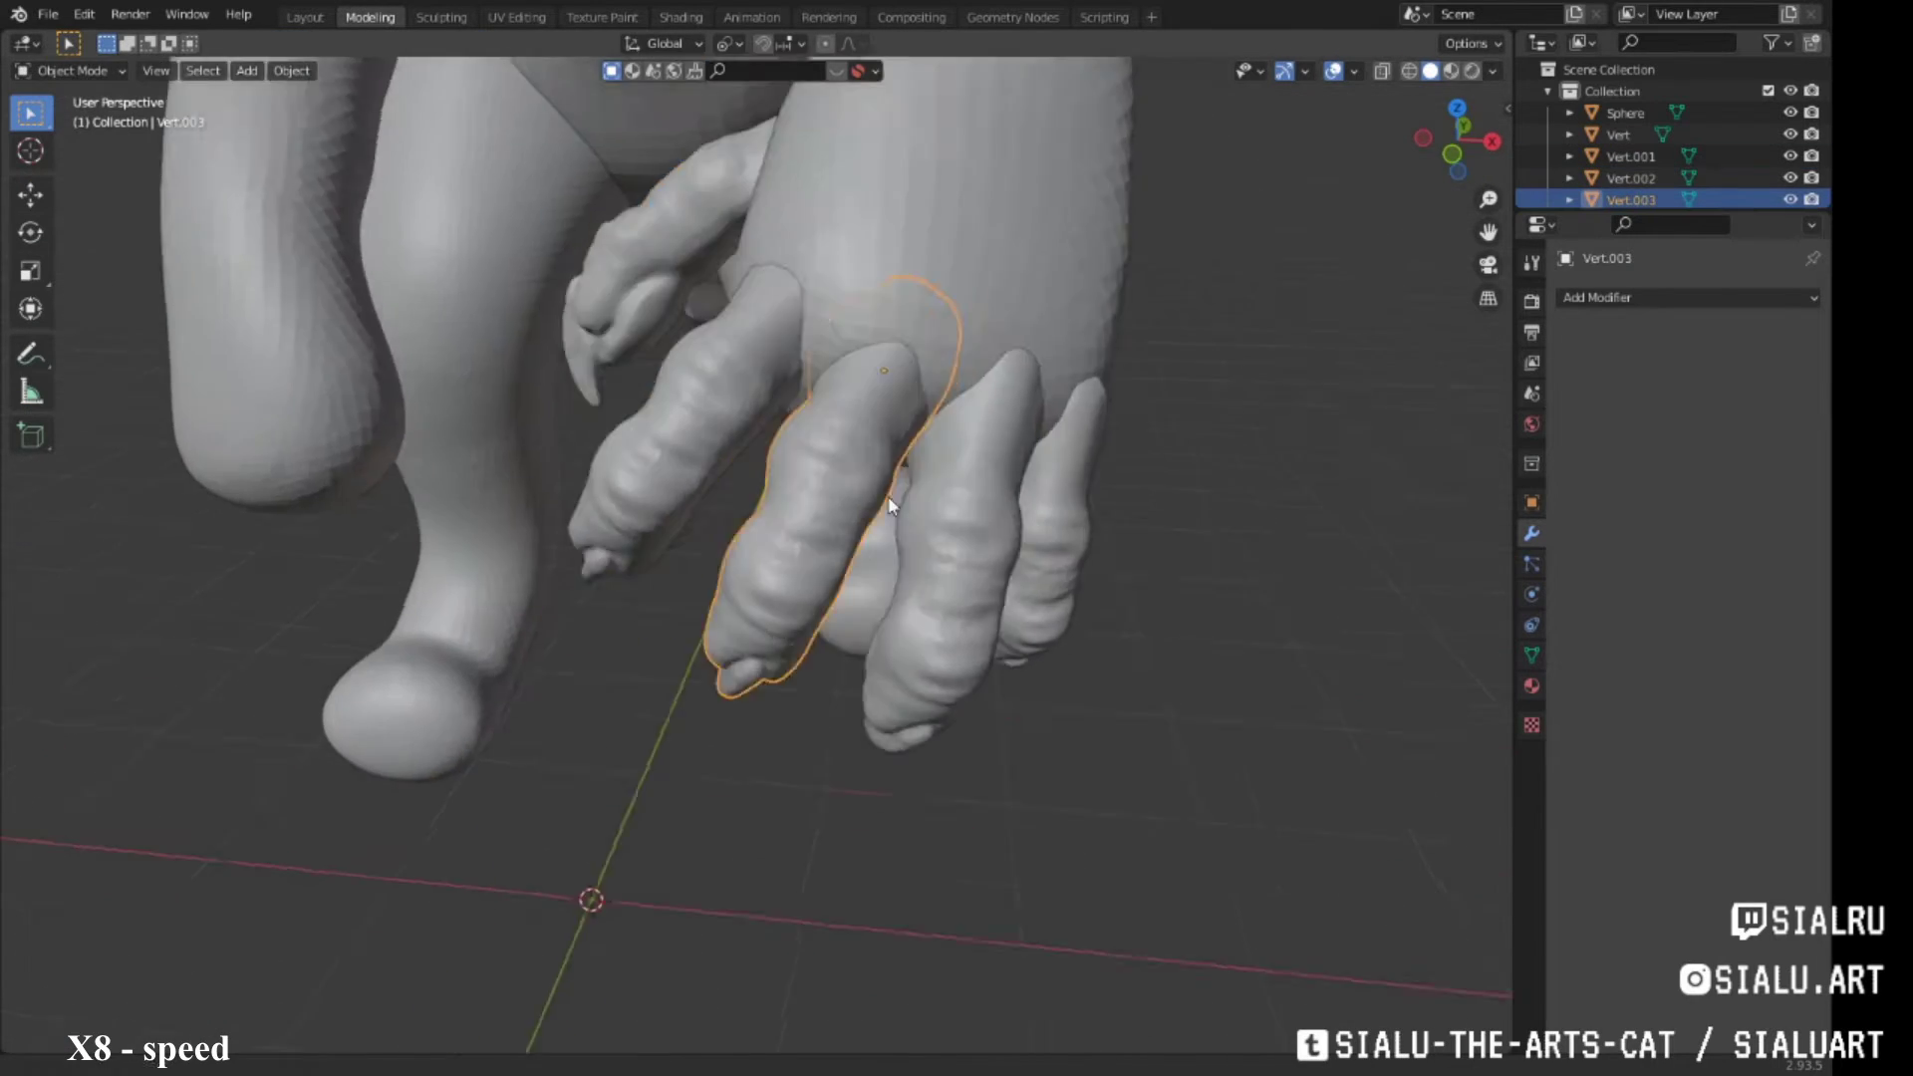
pyautogui.scroll(-2, 889, 503)
pyautogui.scroll(-5, 833, 596)
pyautogui.moveTo(1068, 552)
pyautogui.mouseDown(button='middle')
pyautogui.moveTo(833, 595)
pyautogui.moveTo(948, 692)
pyautogui.moveTo(769, 428)
pyautogui.moveTo(686, 357)
pyautogui.mouseUp(button='middle')
pyautogui.scroll(3, 769, 428)
# Duplicate Vert.003, rotate and place the copy, and scale it down to toe size
pyautogui.hotkey('shift', 'd')
pyautogui.press('r')
pyautogui.press('KP_7')
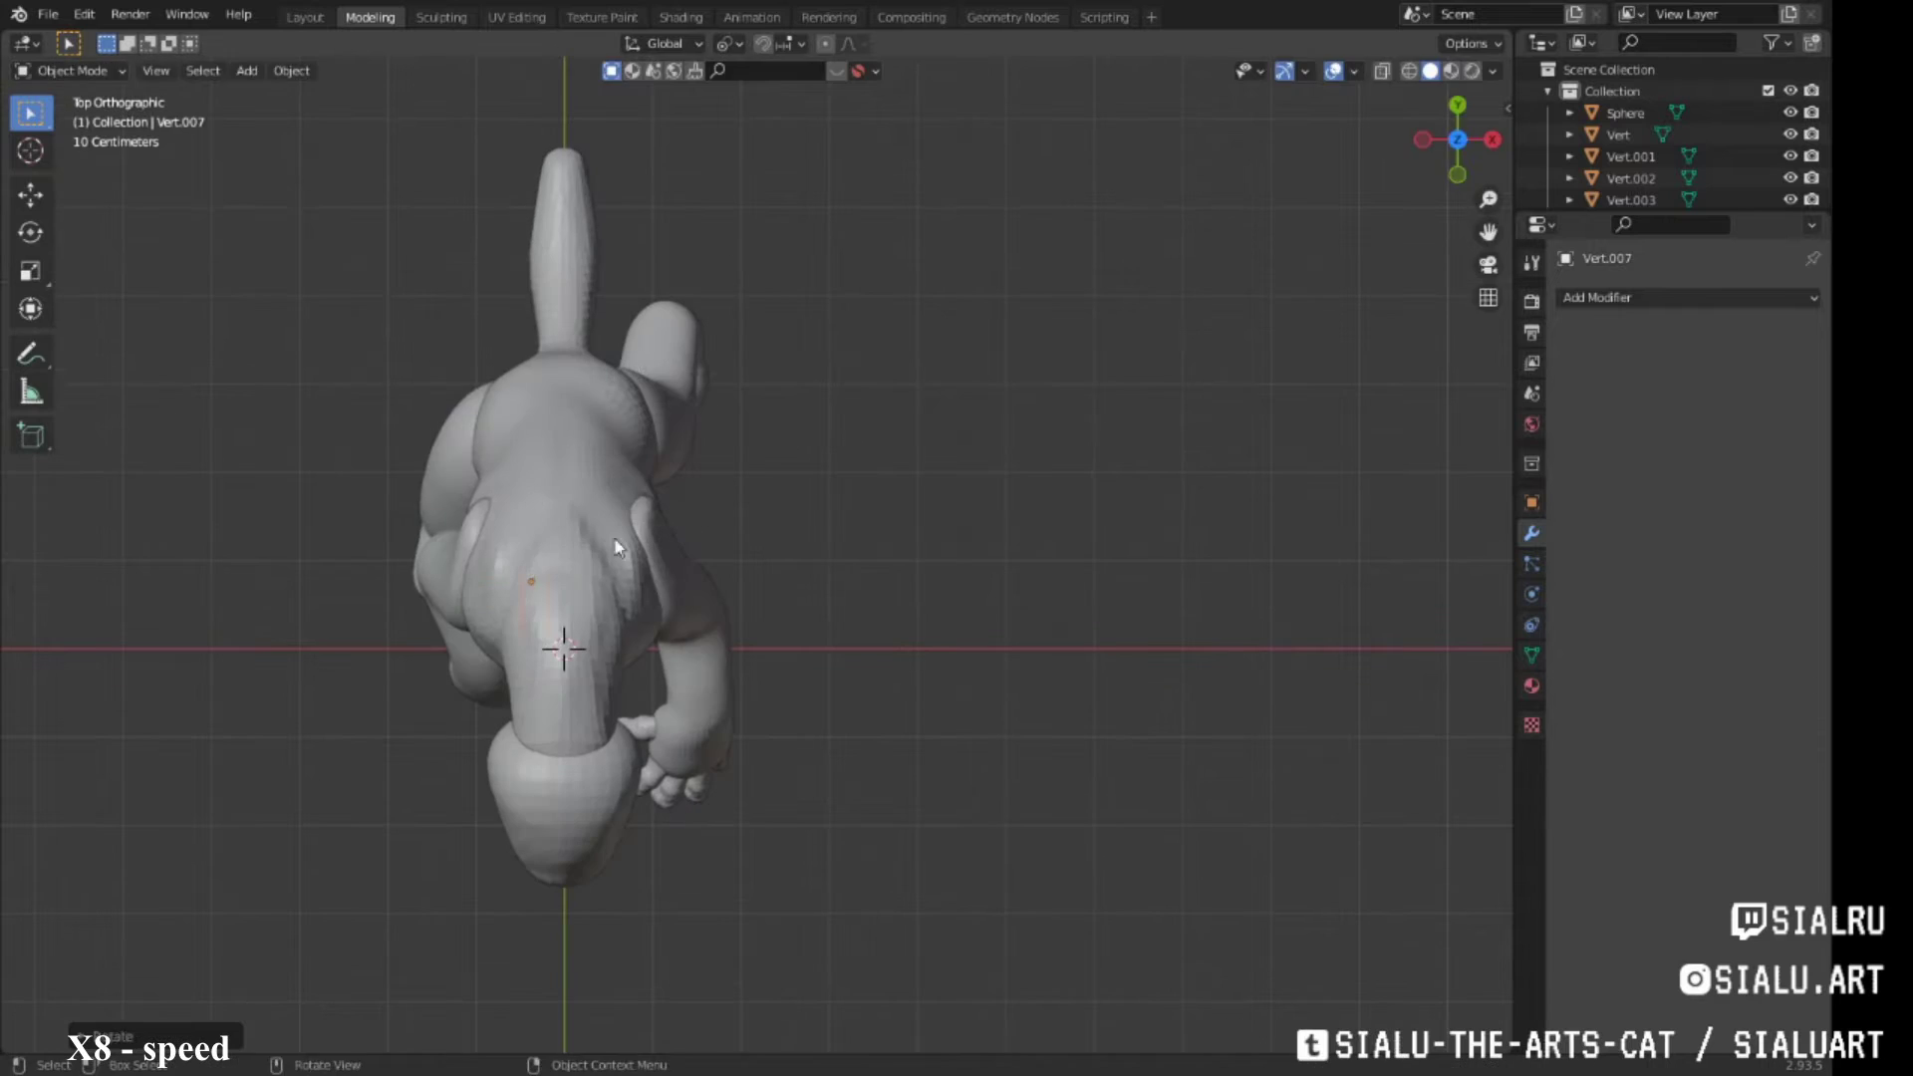
pyautogui.press('KP_Decimal')
pyautogui.press('r')
pyautogui.click(703, 480)
pyautogui.press('KP_3')
pyautogui.press('Tab')
pyautogui.press('s')
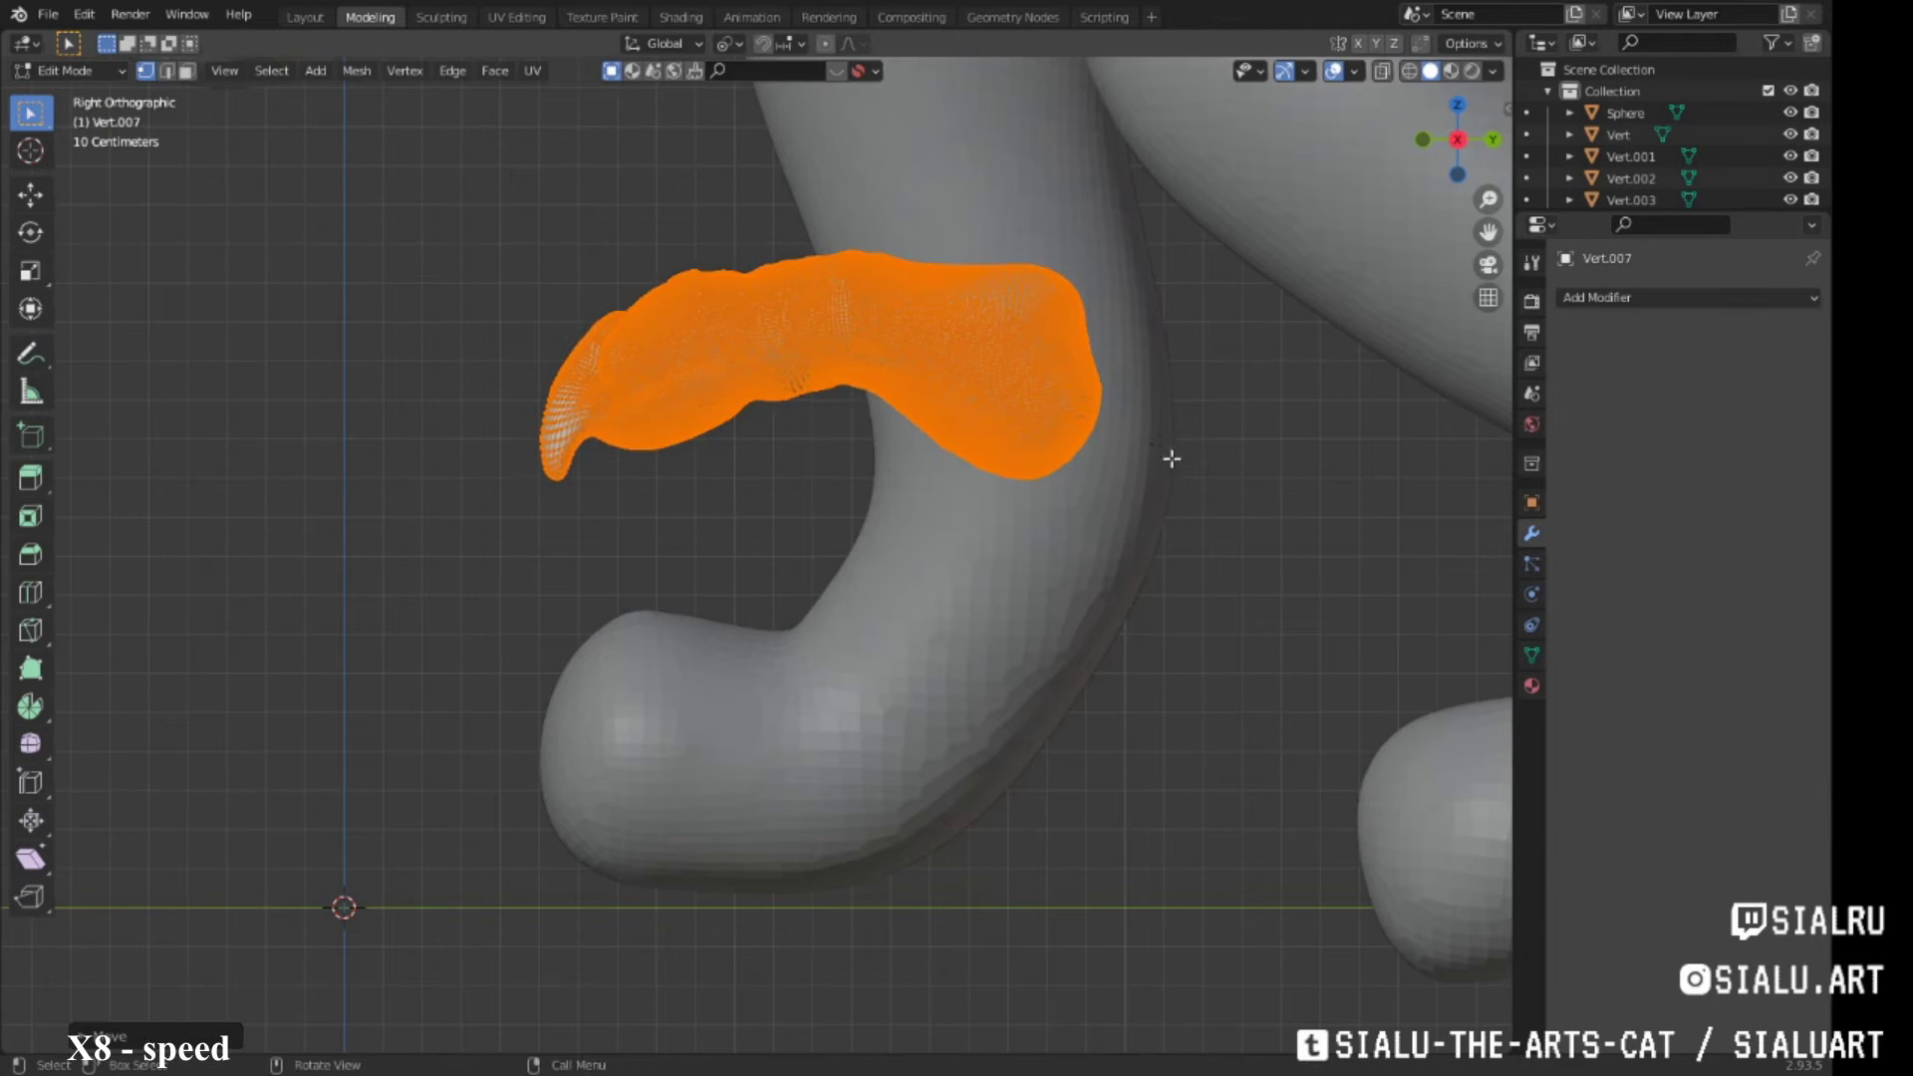
pyautogui.click(602, 17)
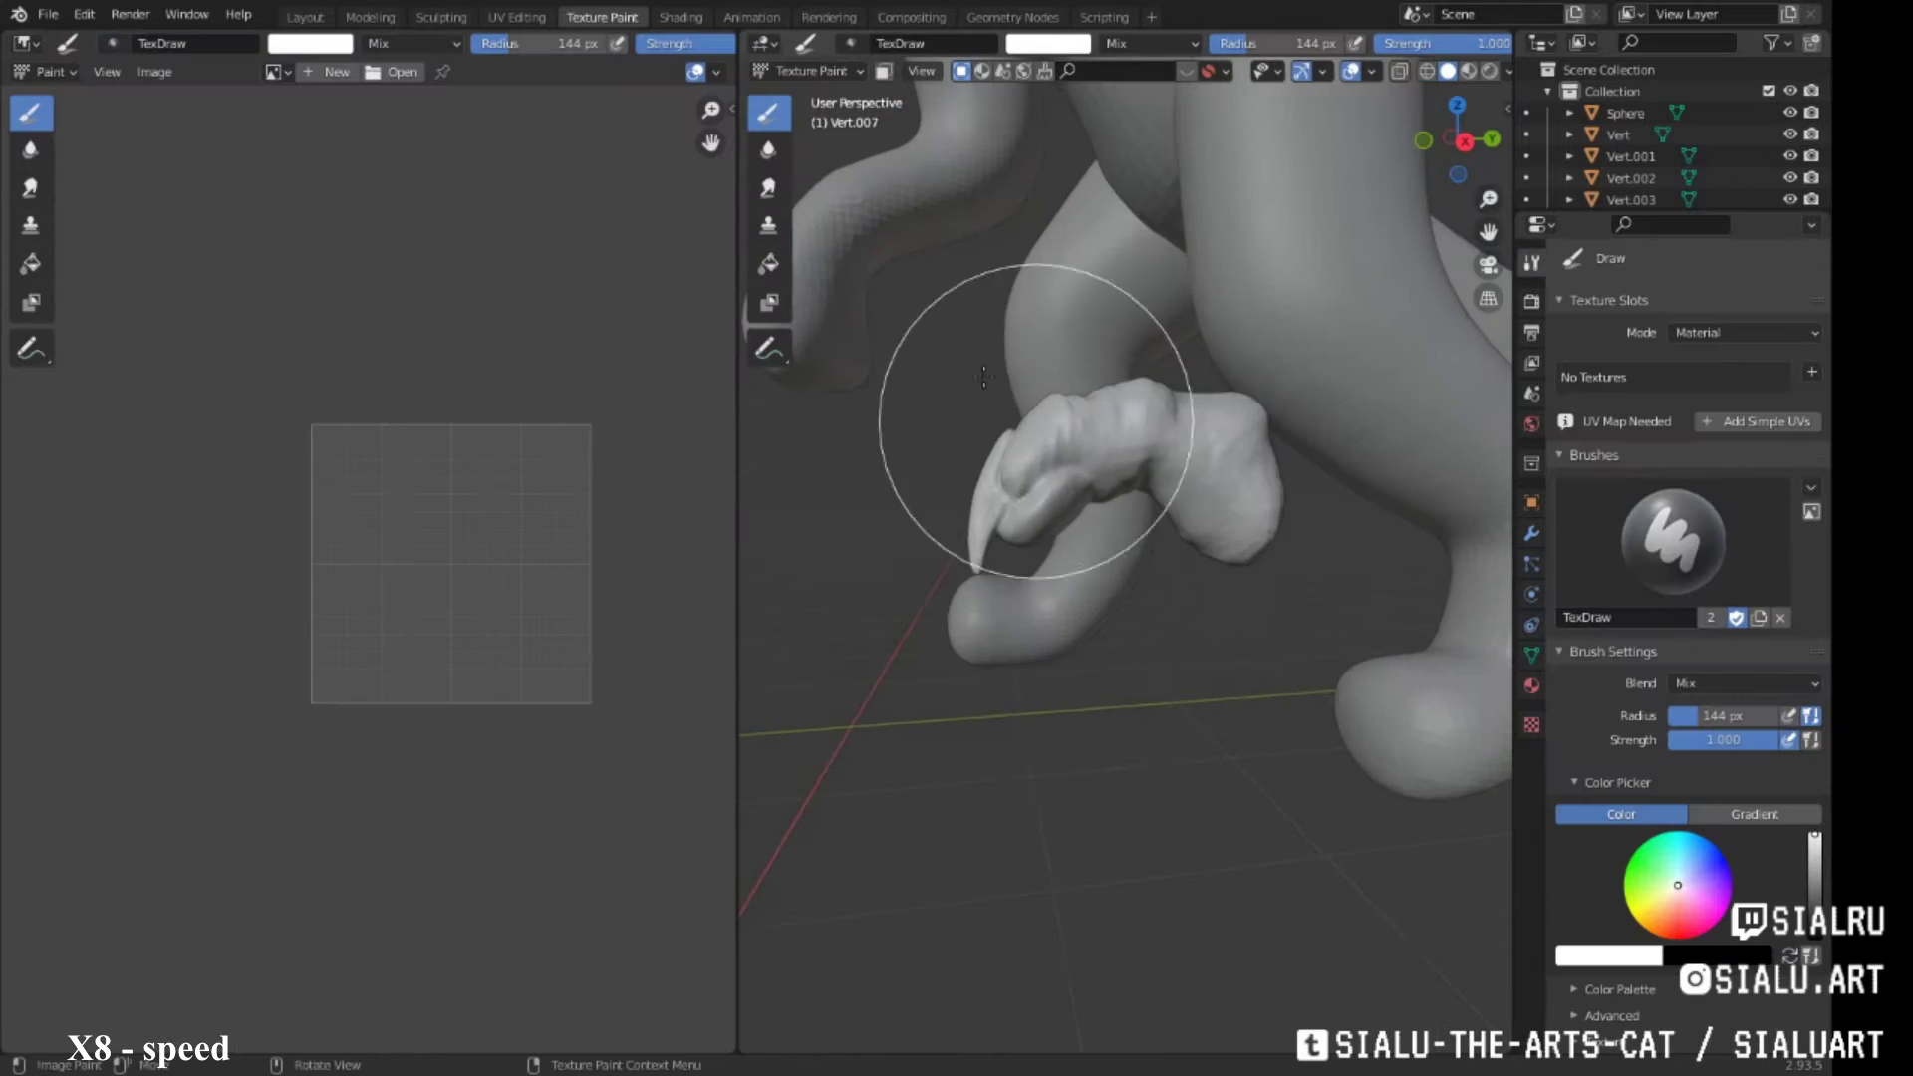
# Frame the Vert.007 finger copy in Sculpting, using front orthographic and perspective views
pyautogui.click(440, 17)
pyautogui.moveTo(1238, 769); pyautogui.dragTo(915, 503, button='middle')
pyautogui.scroll(-3, 916, 503)
pyautogui.press('KP_1')
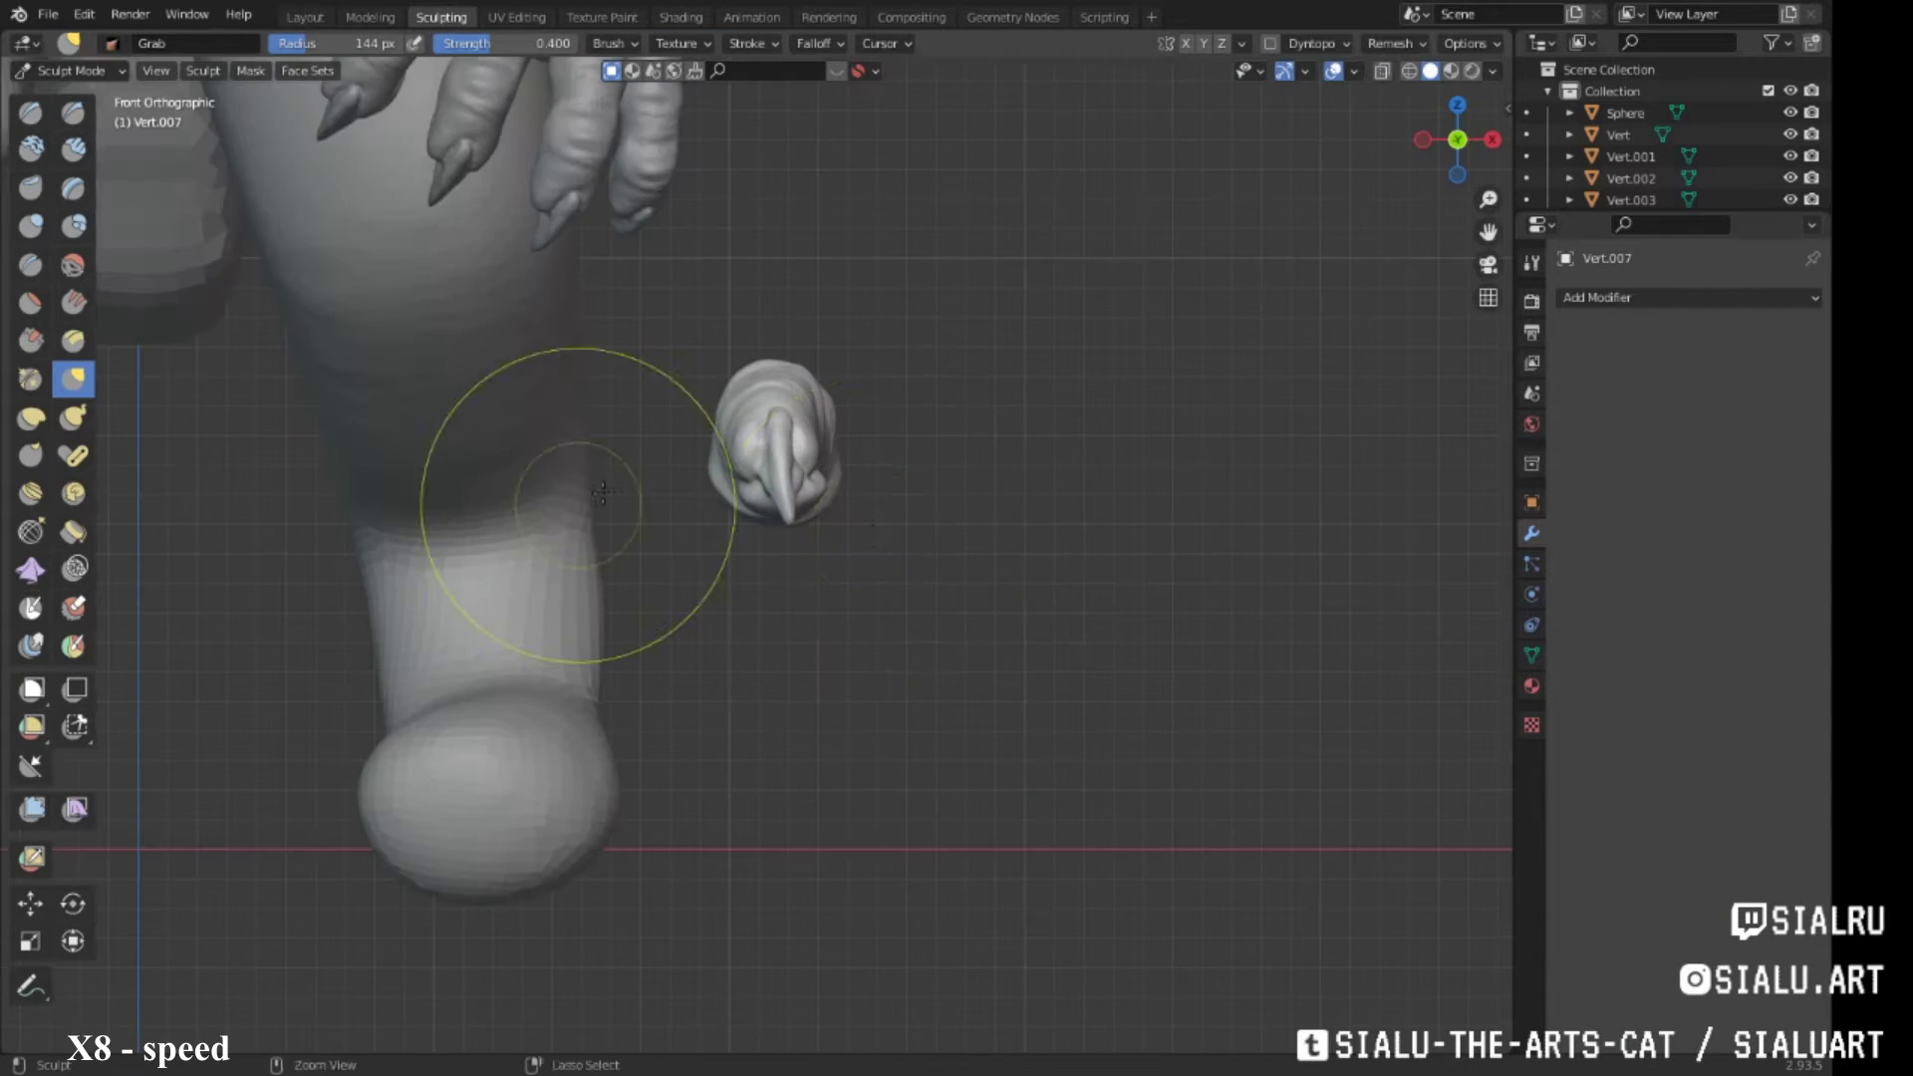
pyautogui.scroll(3, 797, 498)
pyautogui.scroll(4, 875, 467)
pyautogui.scroll(-3, 875, 467)
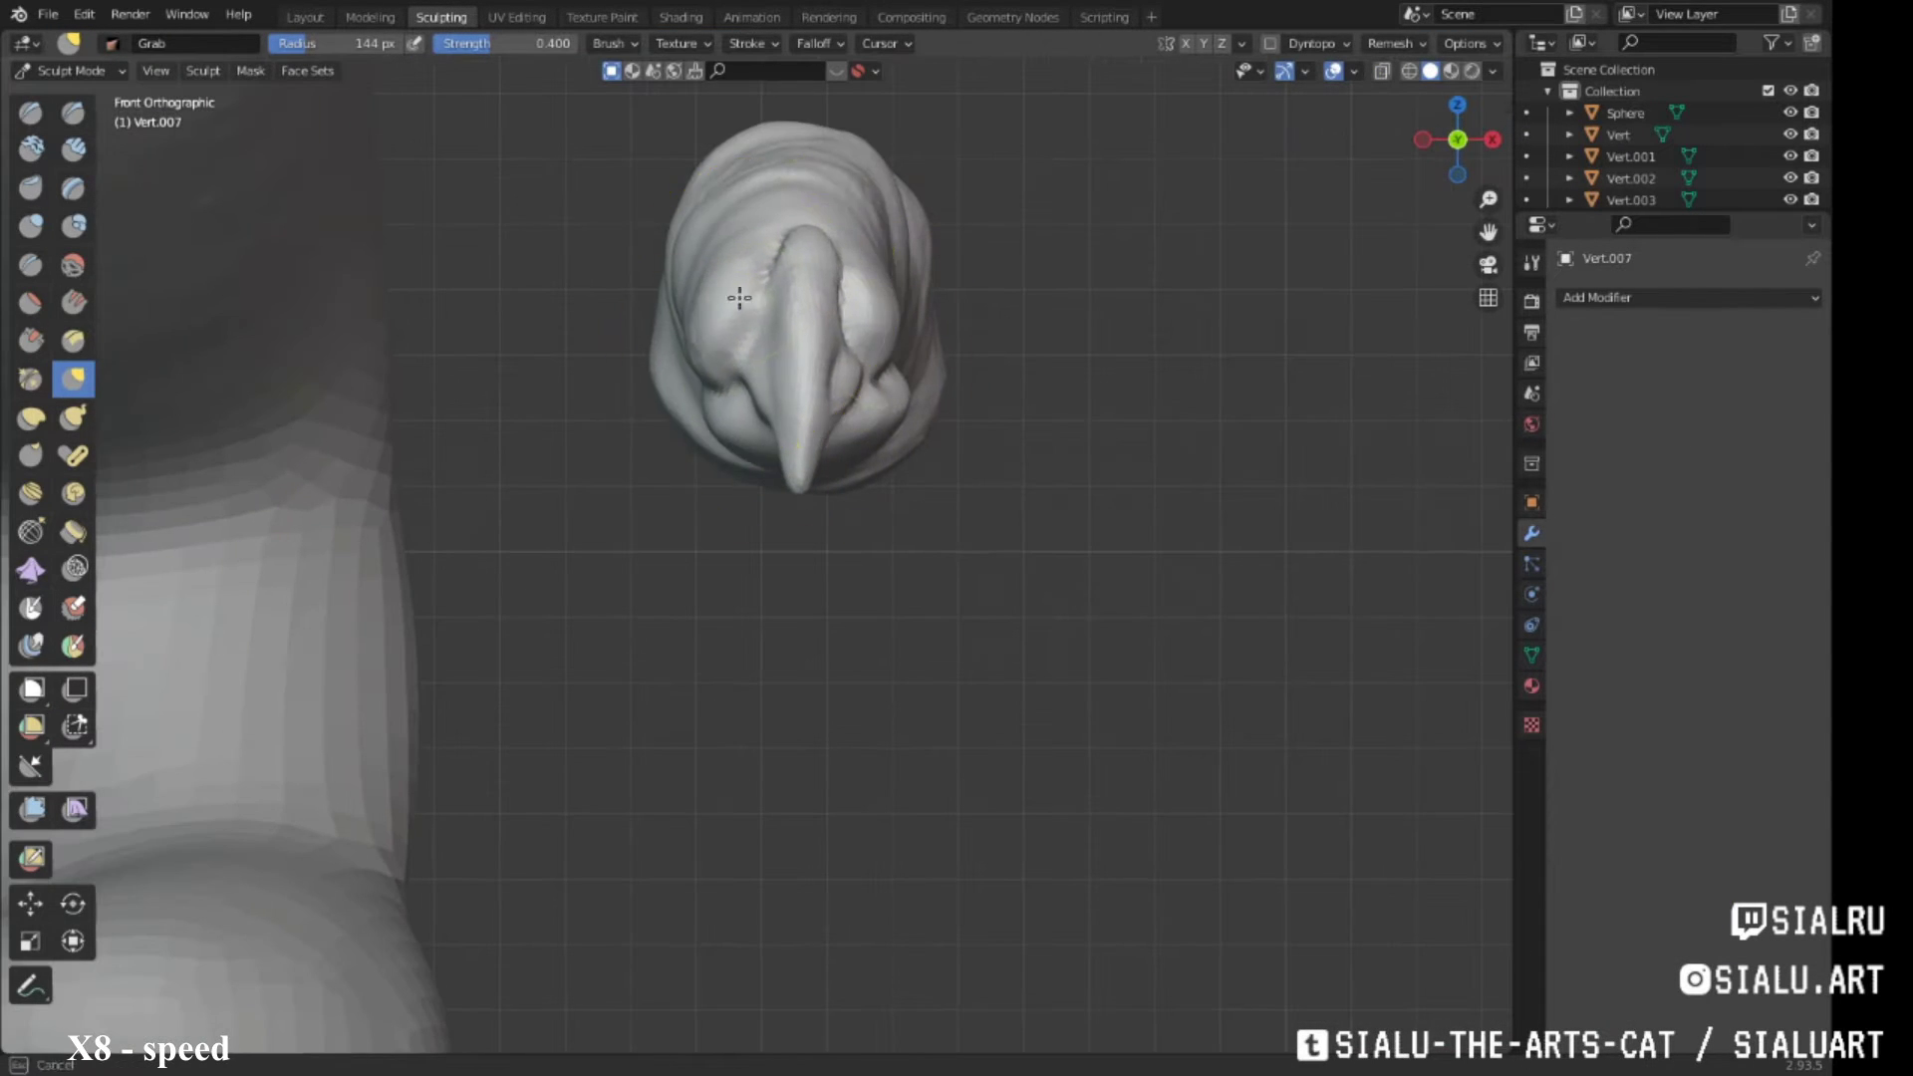
pyautogui.scroll(-5, 740, 297)
pyautogui.moveTo(740, 297)
pyautogui.mouseDown(button='middle')
pyautogui.moveTo(837, 555)
pyautogui.moveTo(948, 470)
pyautogui.moveTo(684, 440)
pyautogui.moveTo(732, 523)
pyautogui.moveTo(936, 354)
pyautogui.moveTo(854, 427)
pyautogui.moveTo(895, 330)
pyautogui.moveTo(982, 428)
pyautogui.moveTo(982, 513)
pyautogui.moveTo(873, 538)
pyautogui.moveTo(867, 628)
pyautogui.moveTo(906, 512)
pyautogui.moveTo(953, 482)
pyautogui.moveTo(927, 498)
pyautogui.moveTo(734, 468)
pyautogui.mouseUp(button='middle')
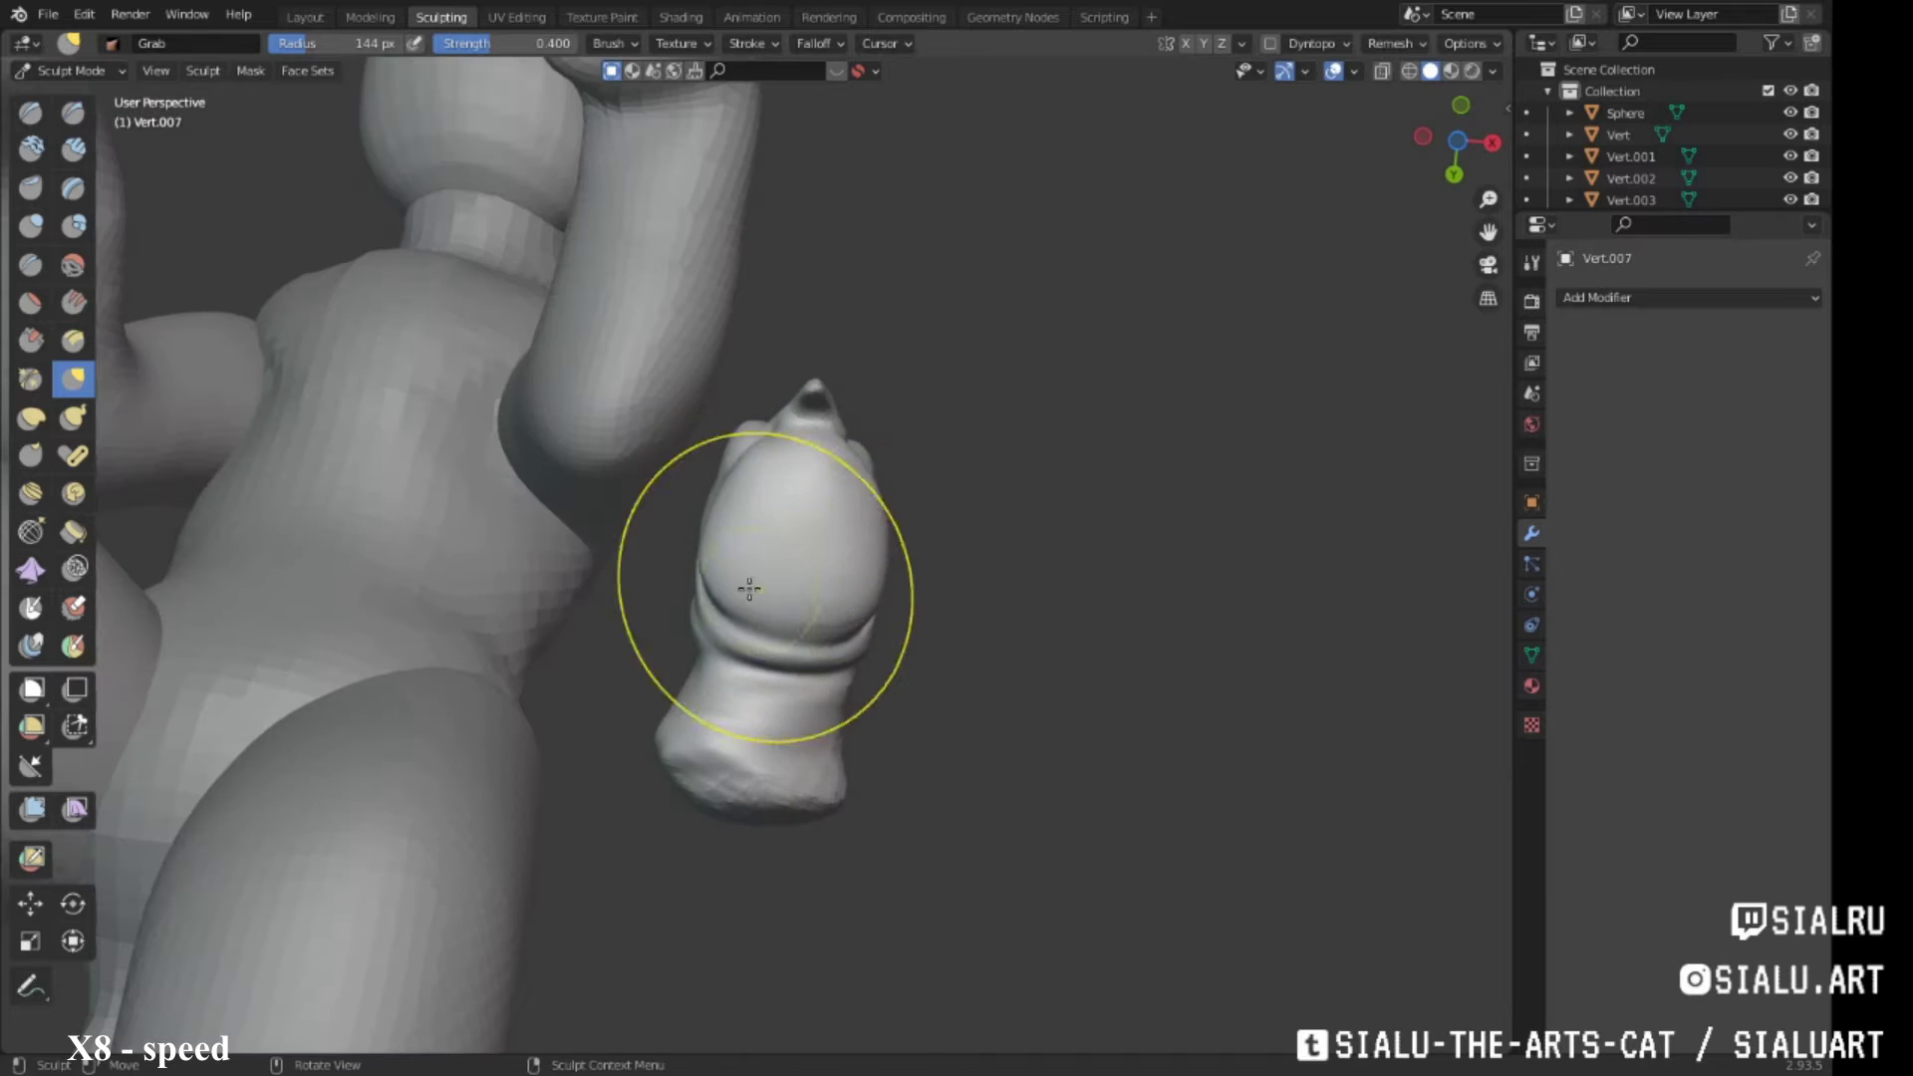
# Crease the Vert.007 toe with Draw Sharp and pull its claw tip into a sharp point
pyautogui.moveTo(749, 589)
pyautogui.mouseDown(button='middle')
pyautogui.moveTo(875, 385)
pyautogui.moveTo(814, 306)
pyautogui.moveTo(768, 491)
pyautogui.mouseUp(button='middle')
pyautogui.click(72, 113)
pyautogui.moveTo(641, 747)
pyautogui.mouseDown(button='middle')
pyautogui.moveTo(697, 499)
pyautogui.moveTo(924, 511)
pyautogui.moveTo(739, 641)
pyautogui.moveTo(747, 428)
pyautogui.moveTo(999, 521)
pyautogui.mouseUp(button='middle')
pyautogui.press('g')
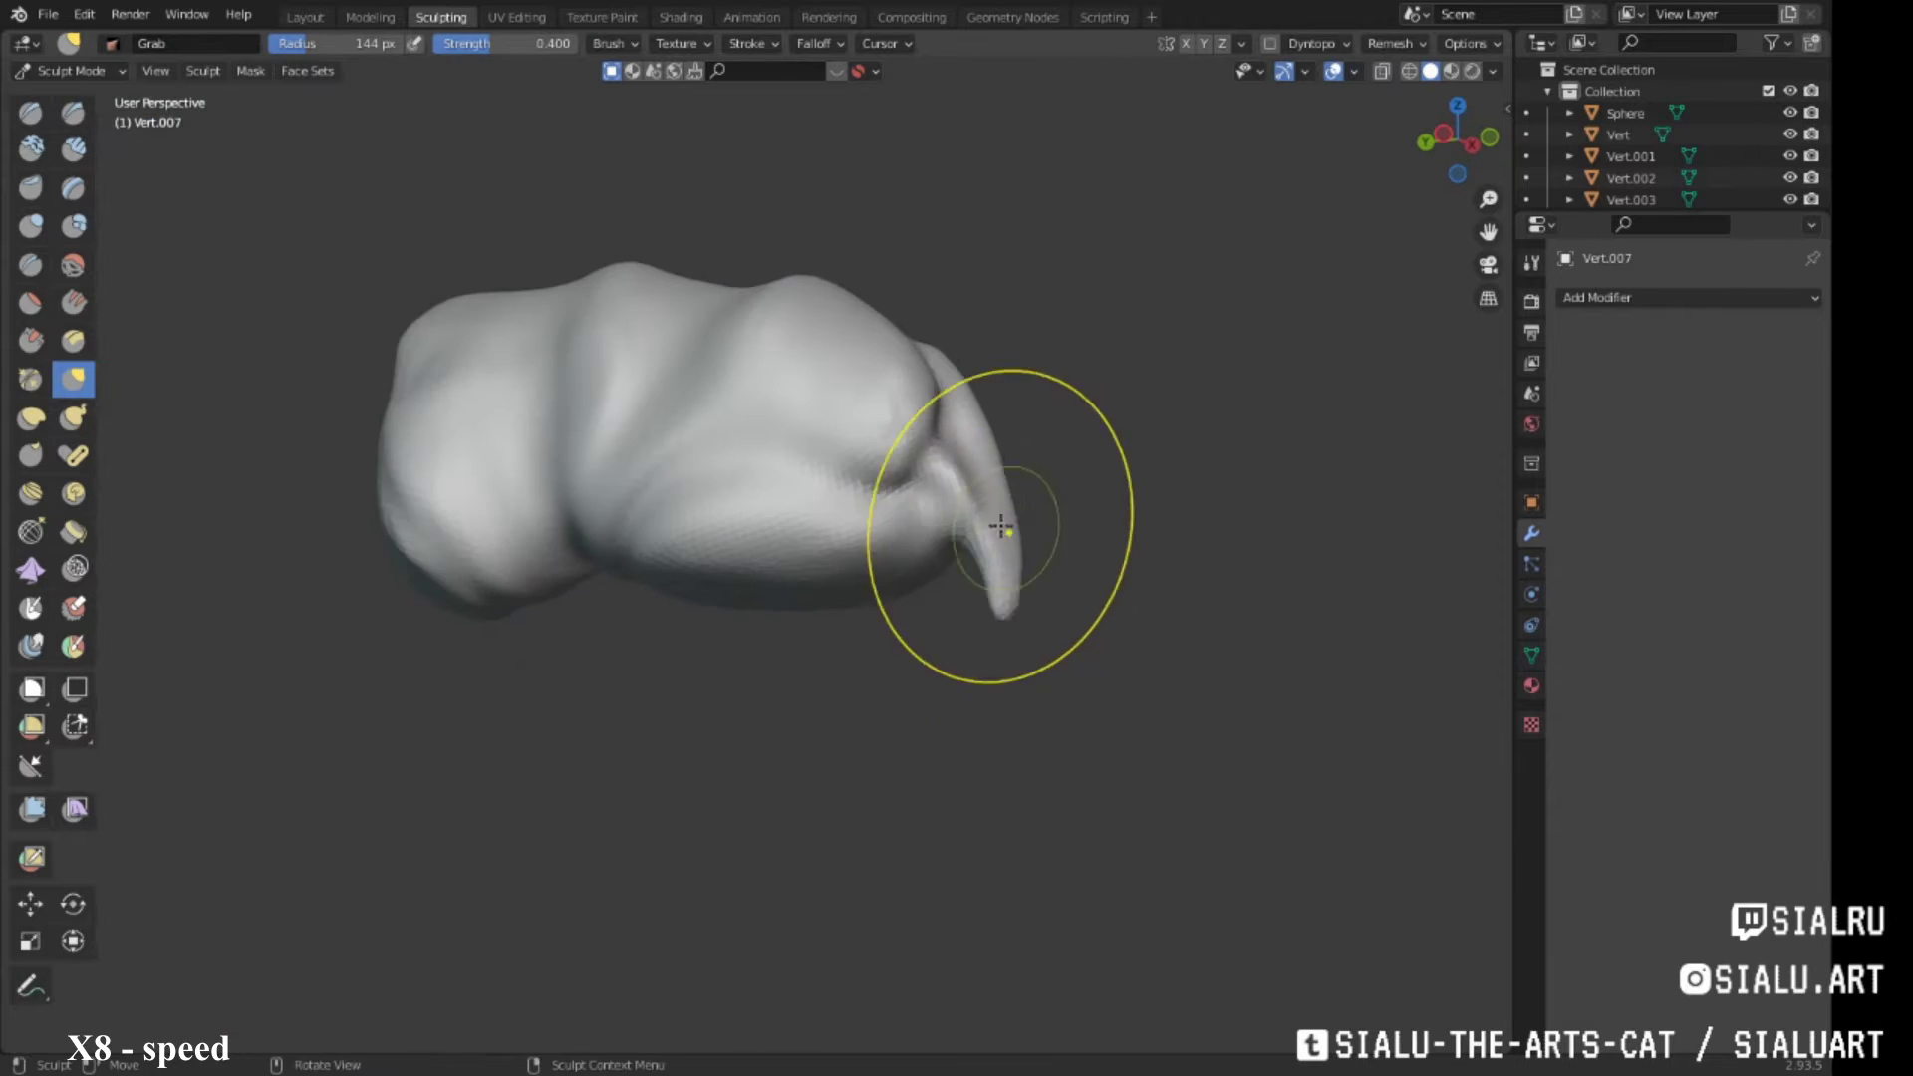
pyautogui.moveTo(1020, 389); pyautogui.dragTo(845, 577, button='middle')
pyautogui.click(306, 17)
# Resize the Vert.007 toe and snap it onto the front of the foot
pyautogui.scroll(-3, 846, 445)
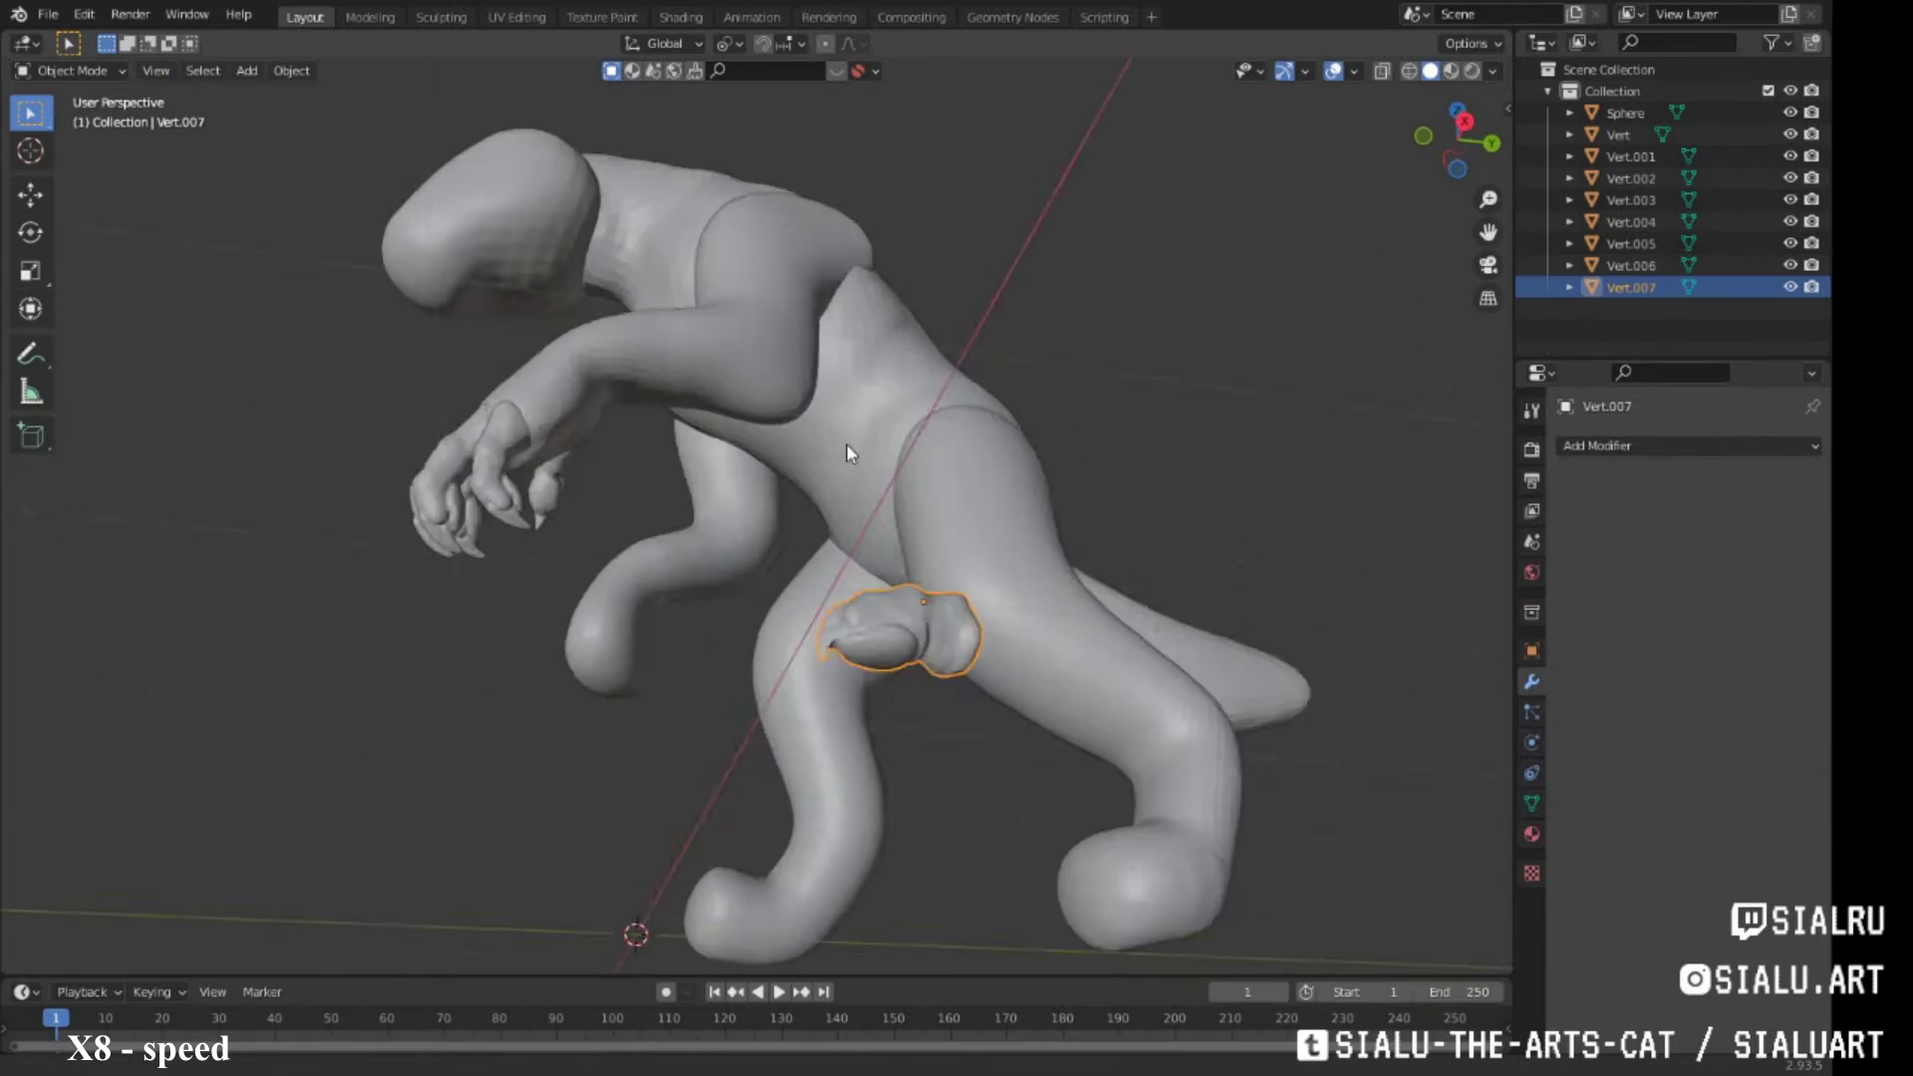
pyautogui.press('g')
pyautogui.click(1038, 594)
pyautogui.moveTo(1039, 594); pyautogui.dragTo(662, 630, button='middle')
pyautogui.press('s')
pyautogui.click(1046, 603)
pyautogui.moveTo(1046, 603)
pyautogui.mouseDown(button='middle')
pyautogui.moveTo(807, 529)
pyautogui.moveTo(1145, 745)
pyautogui.mouseUp(button='middle')
pyautogui.keyDown('shift'); pyautogui.rightClick(1146, 745); pyautogui.keyUp('shift')
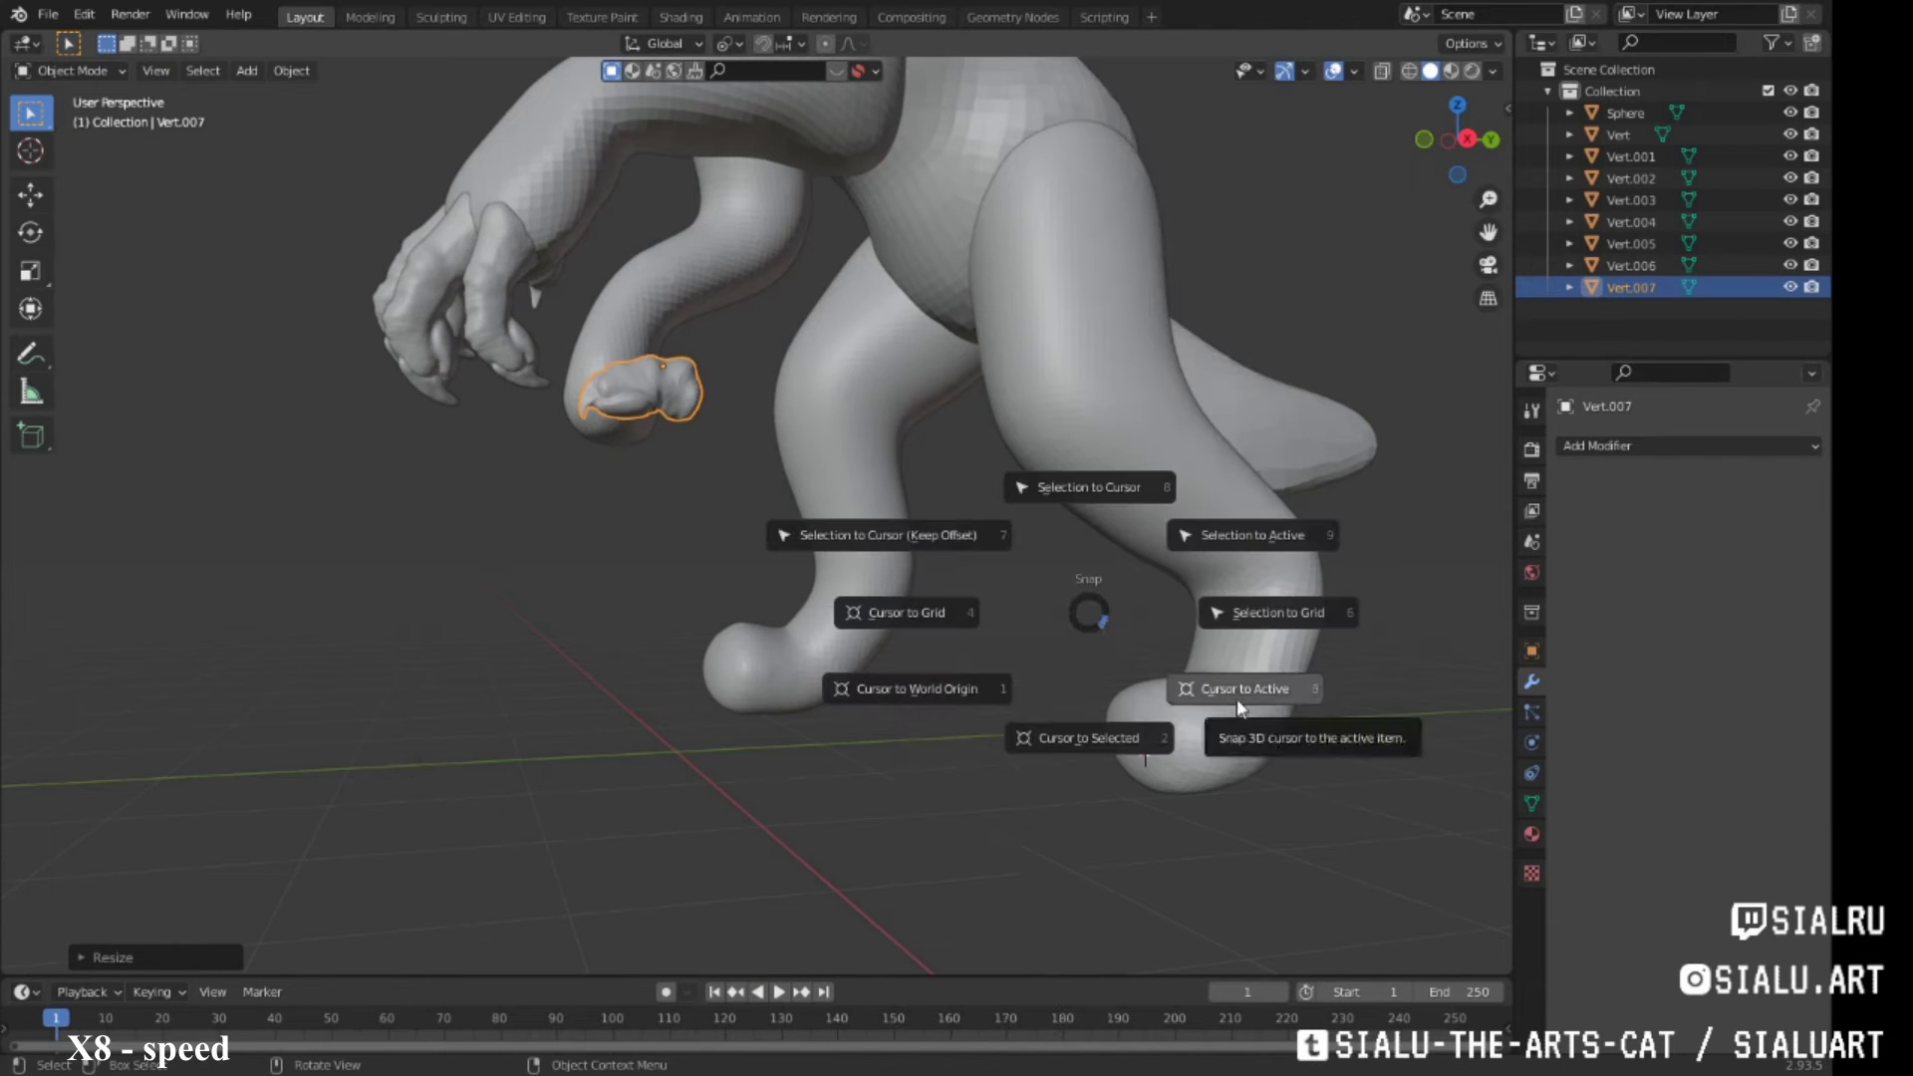
pyautogui.press('8')
# Rotate the toe from a bottom view and place a duplicated second toe beside it
pyautogui.moveTo(1235, 704)
pyautogui.mouseDown(button='middle')
pyautogui.moveTo(908, 655)
pyautogui.moveTo(855, 512)
pyautogui.mouseUp(button='middle')
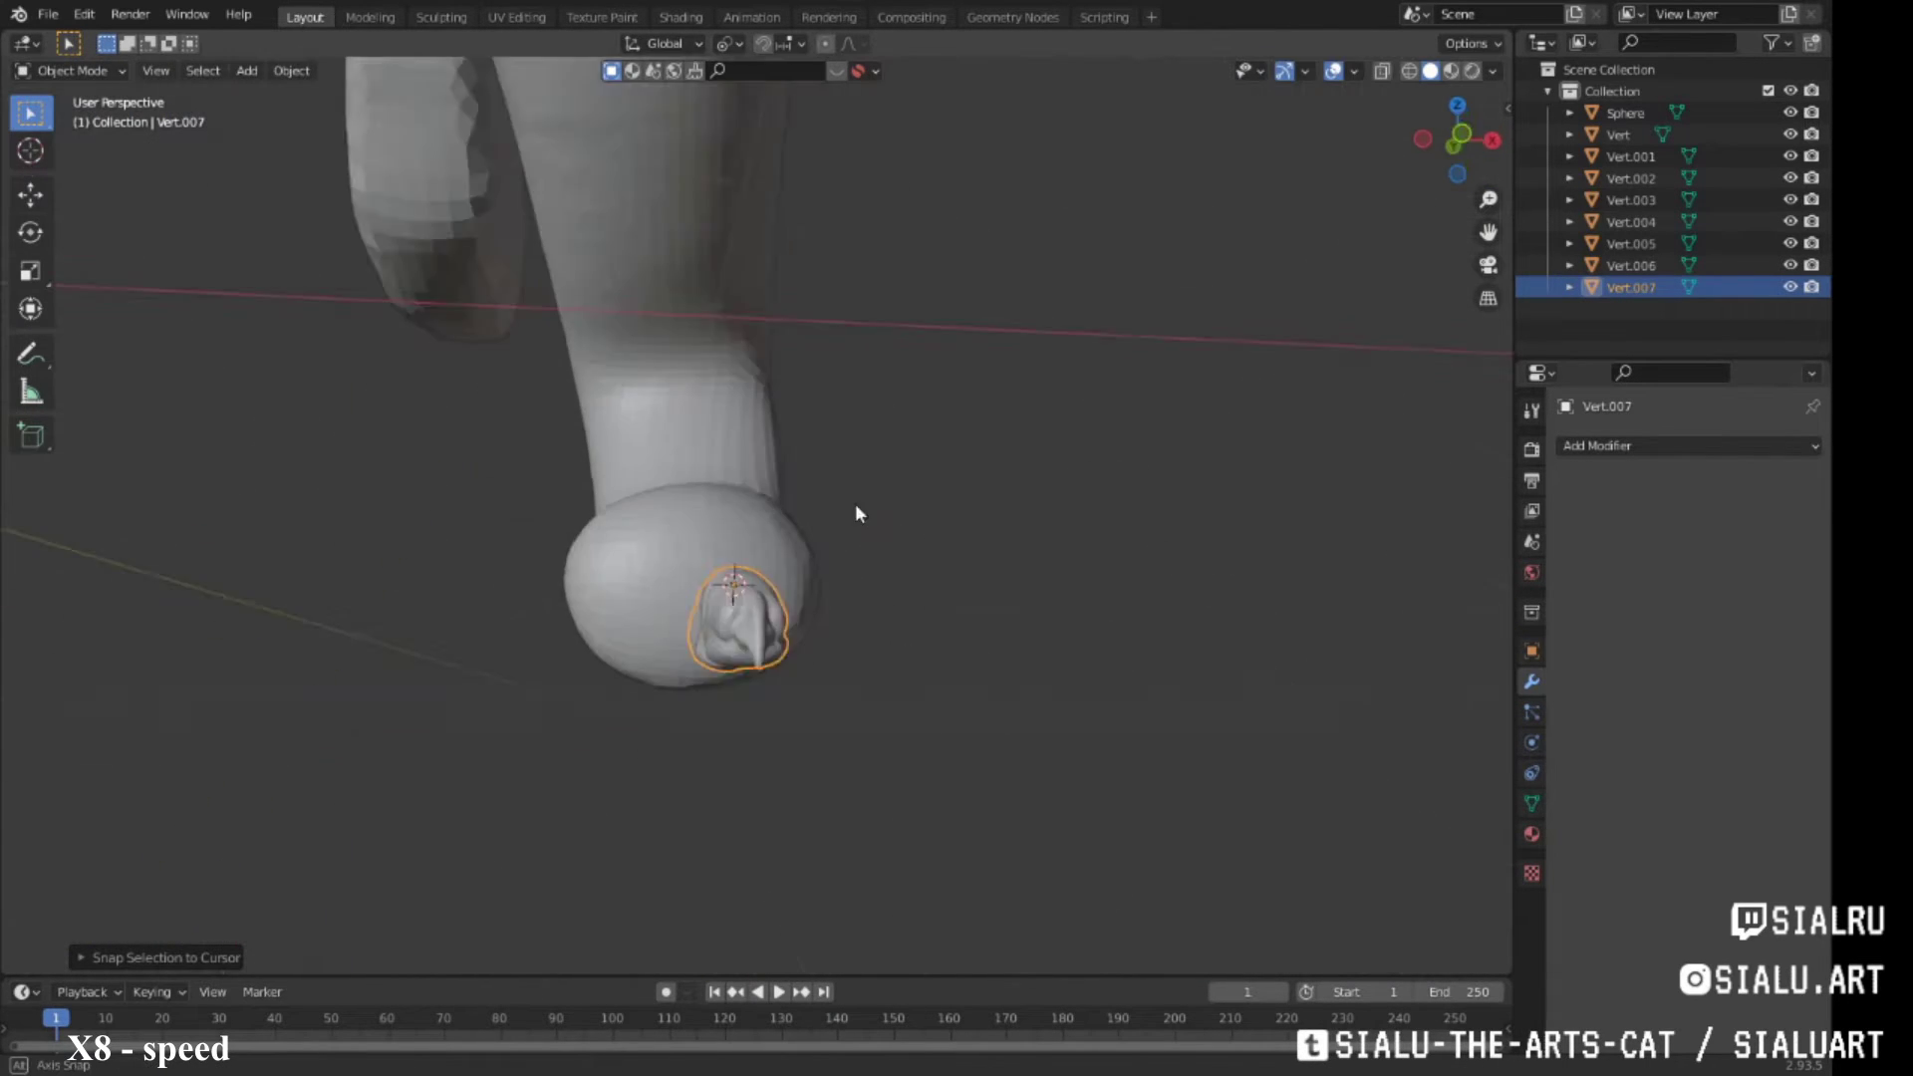
pyautogui.press('ctrl+KP_7')
pyautogui.scroll(3, 811, 679)
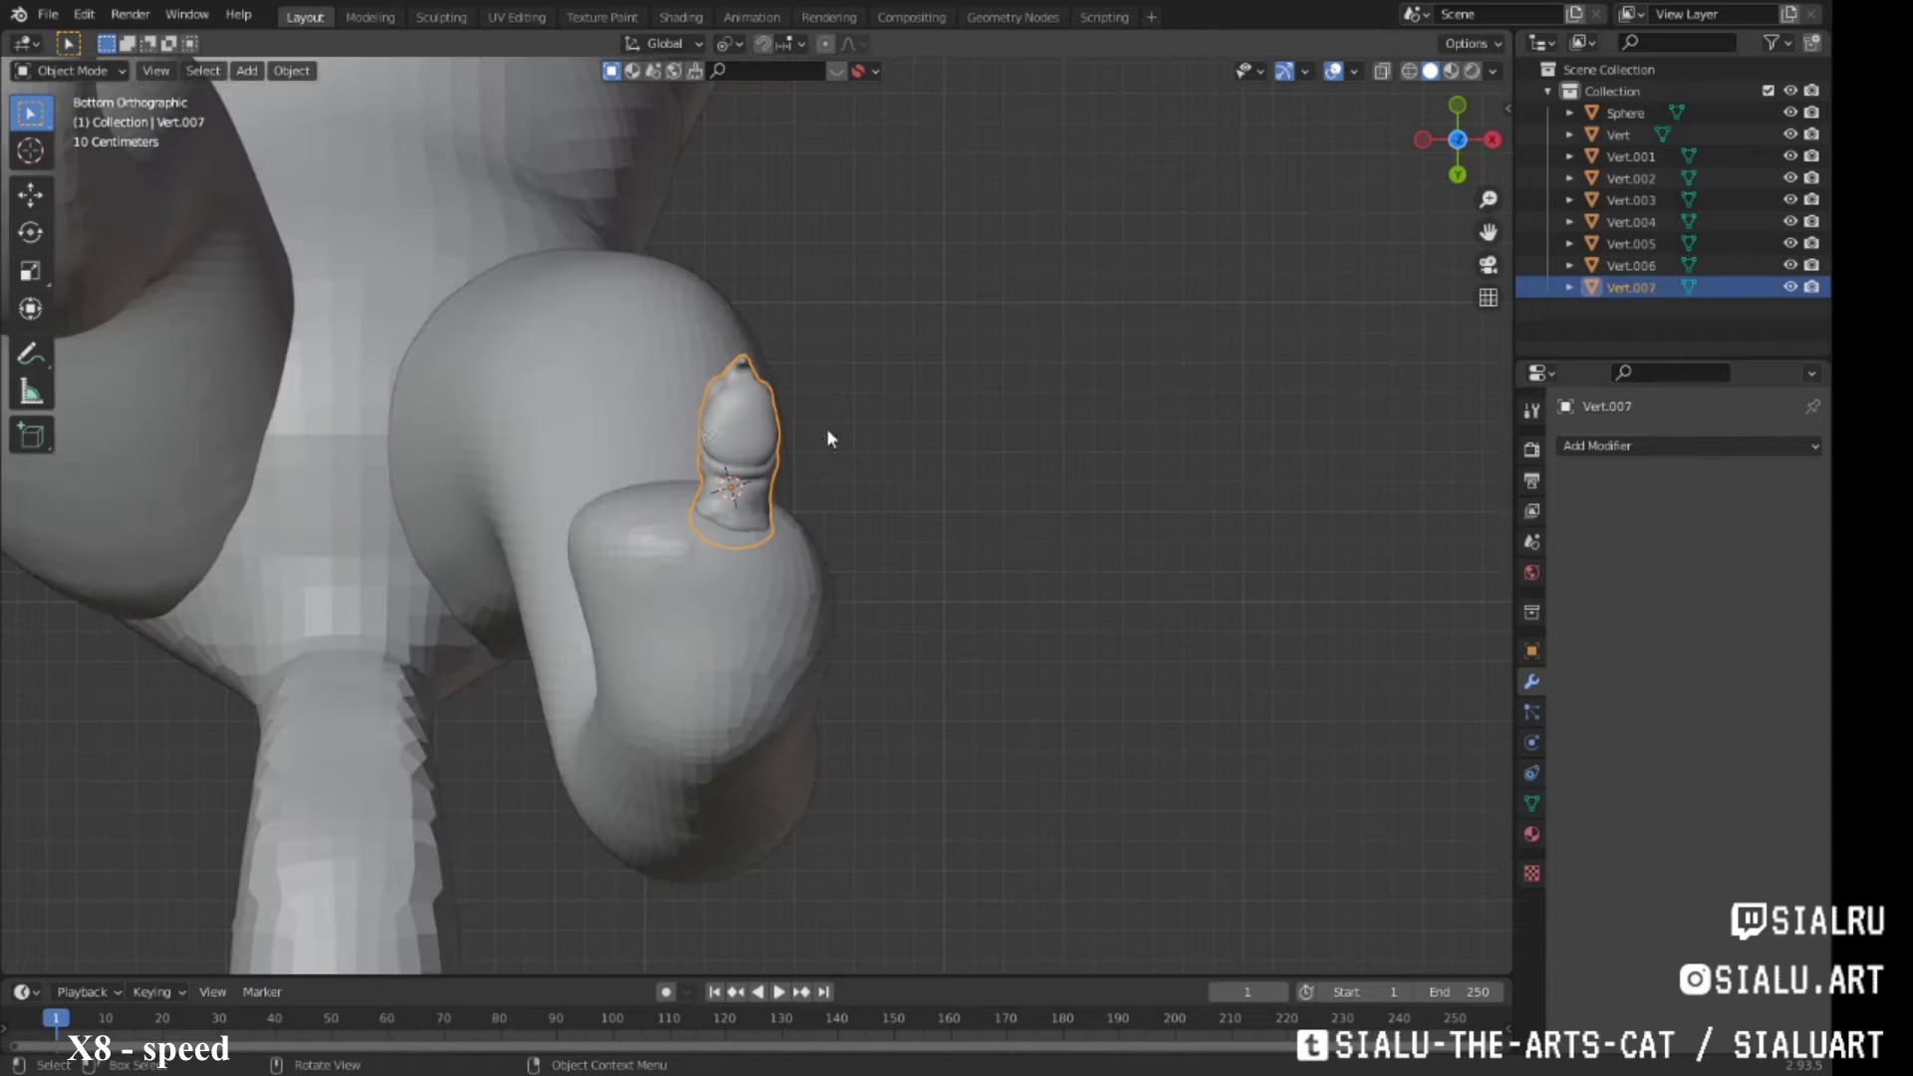
pyautogui.press('r')
pyautogui.click(883, 457)
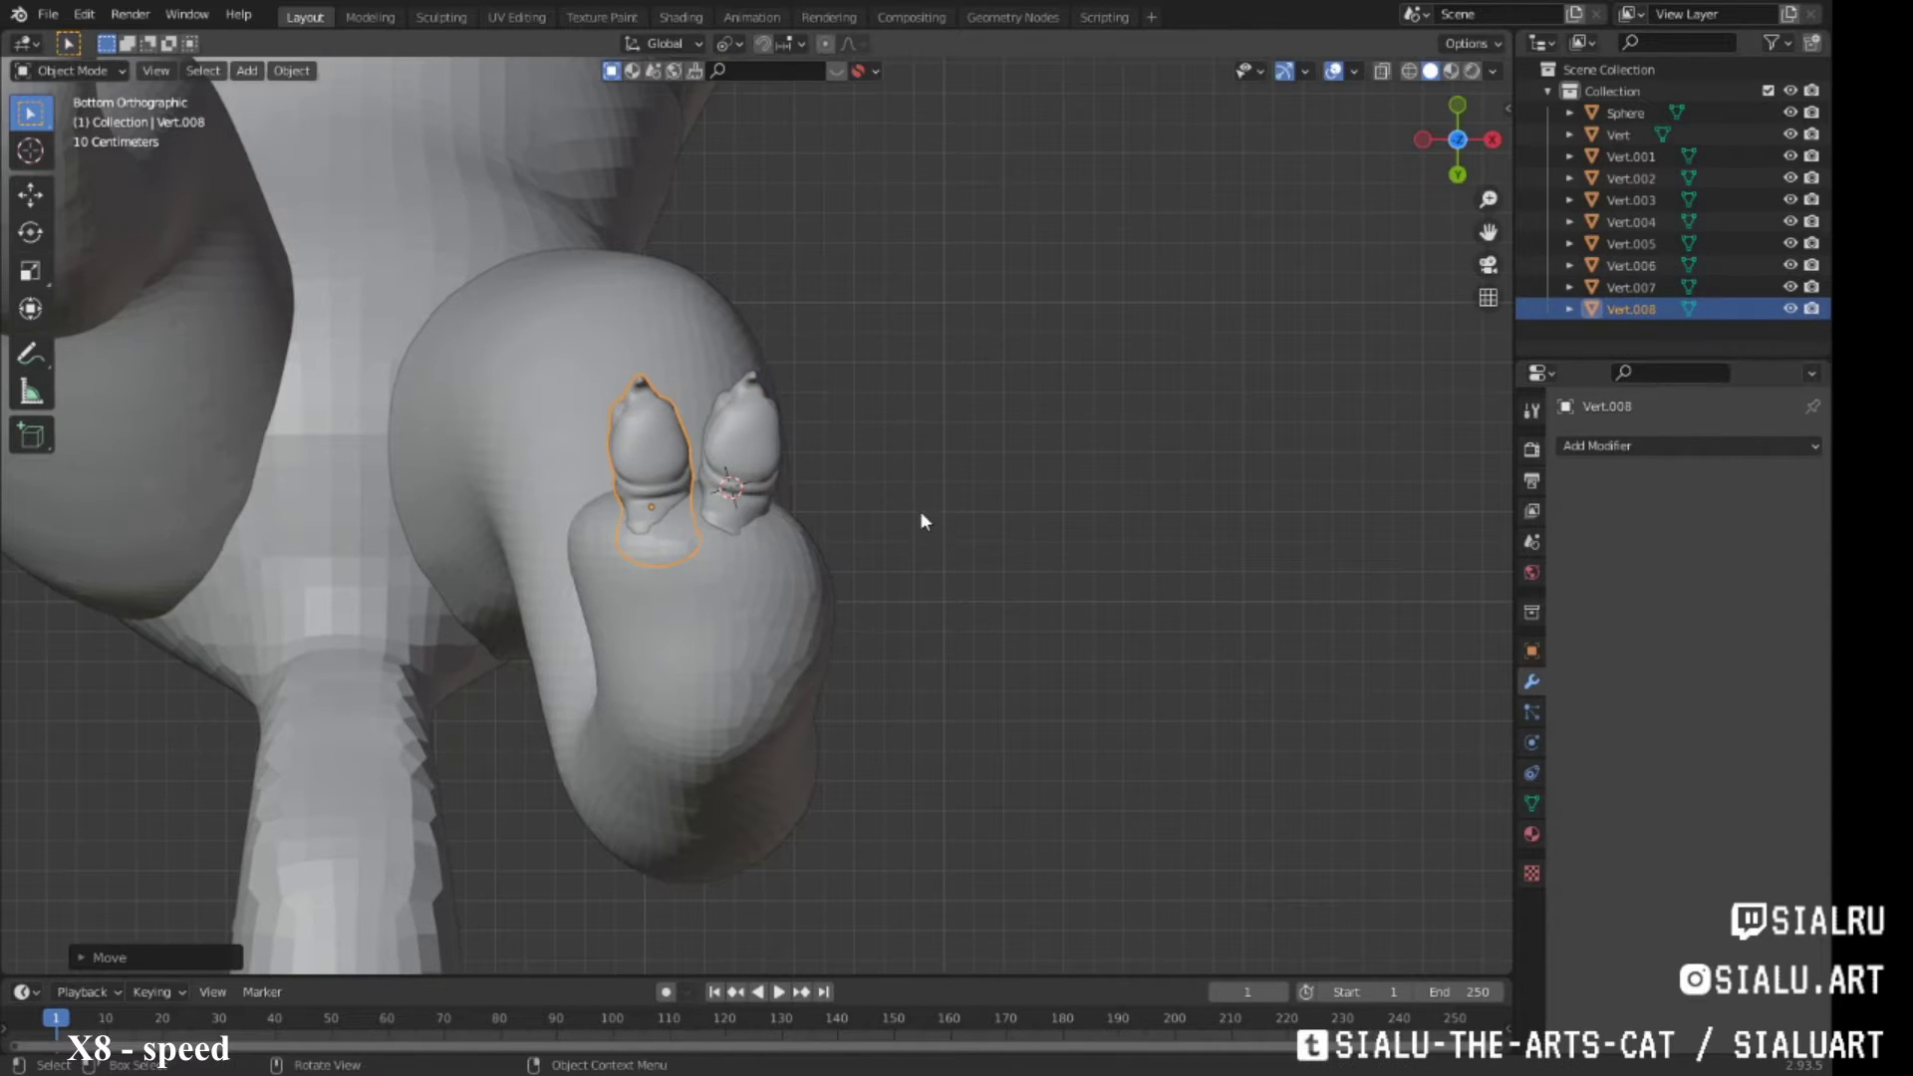
pyautogui.click(943, 538)
pyautogui.moveTo(944, 538)
pyautogui.mouseDown(button='middle')
pyautogui.moveTo(822, 583)
pyautogui.moveTo(859, 624)
pyautogui.moveTo(947, 536)
pyautogui.moveTo(736, 641)
pyautogui.mouseUp(button='middle')
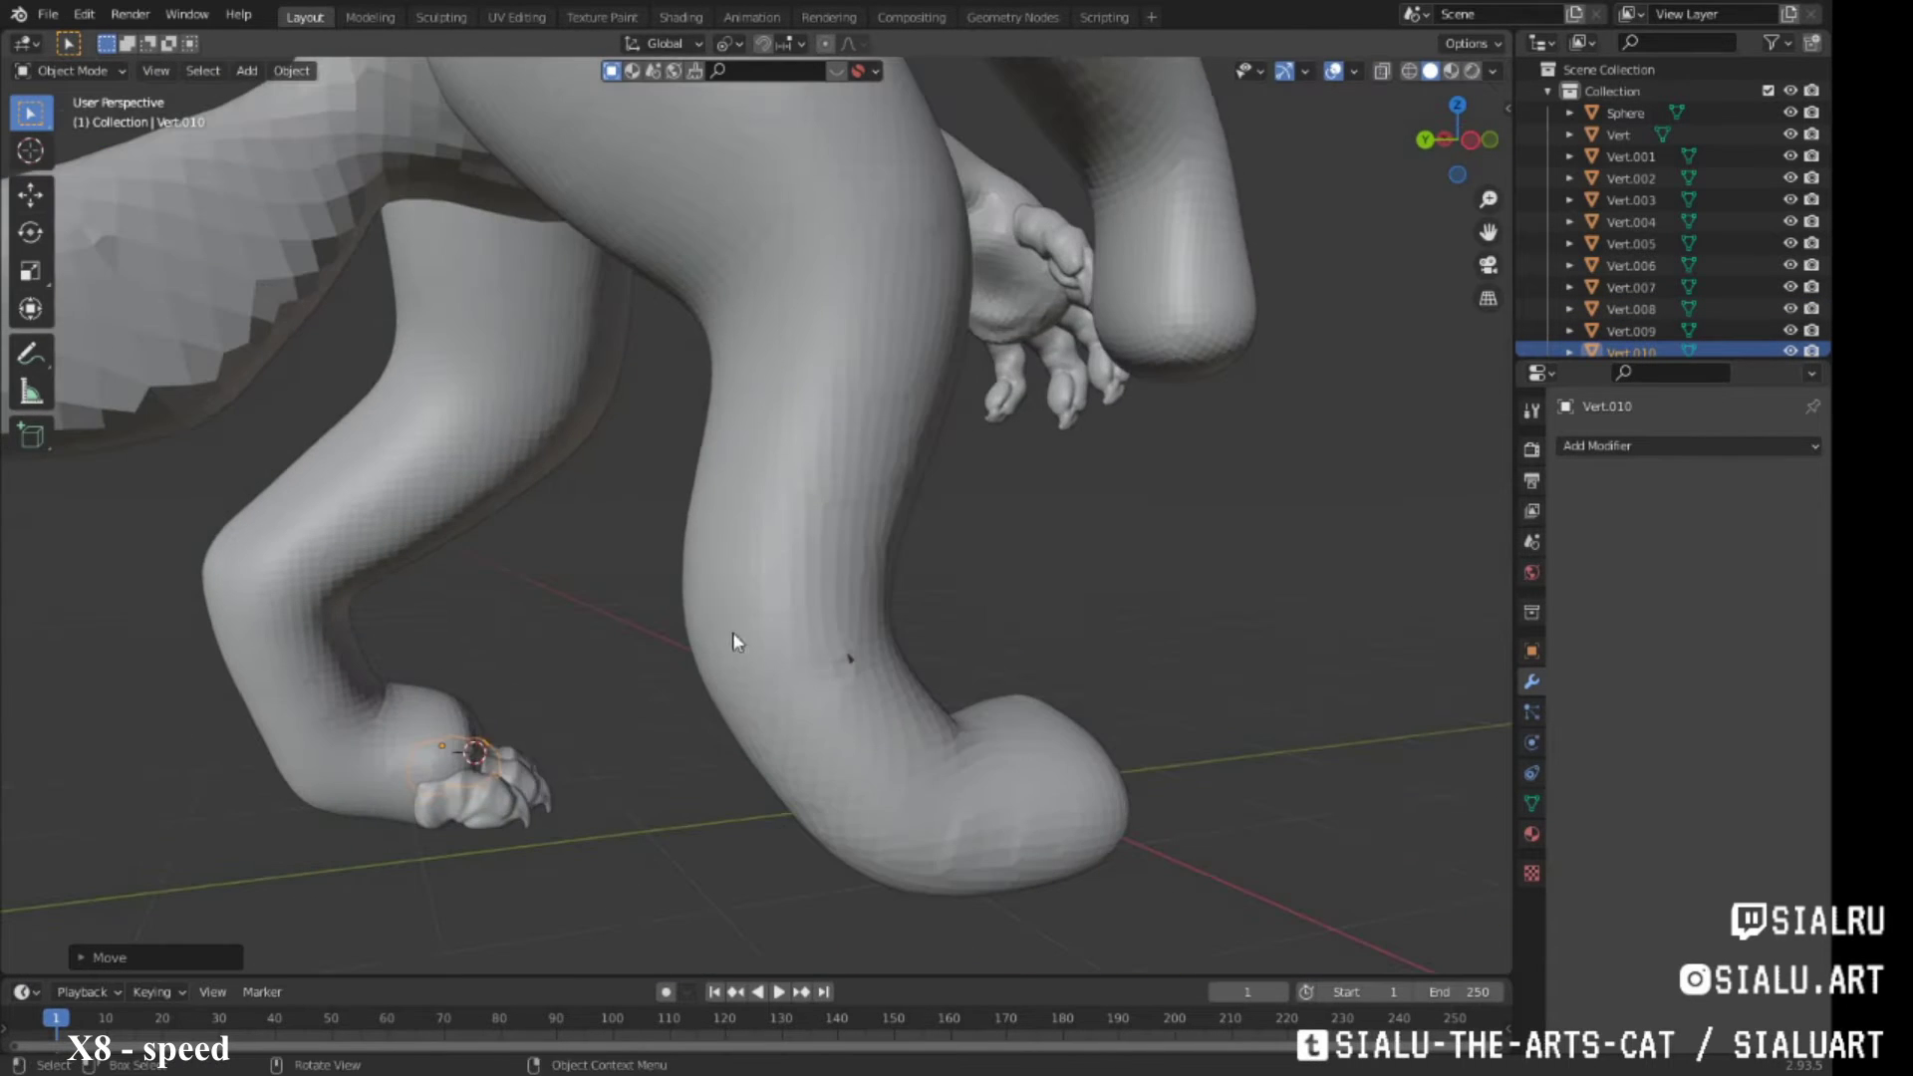
# Cancel an accidental scale on the toes and look them over around the foot
pyautogui.press('Tab')
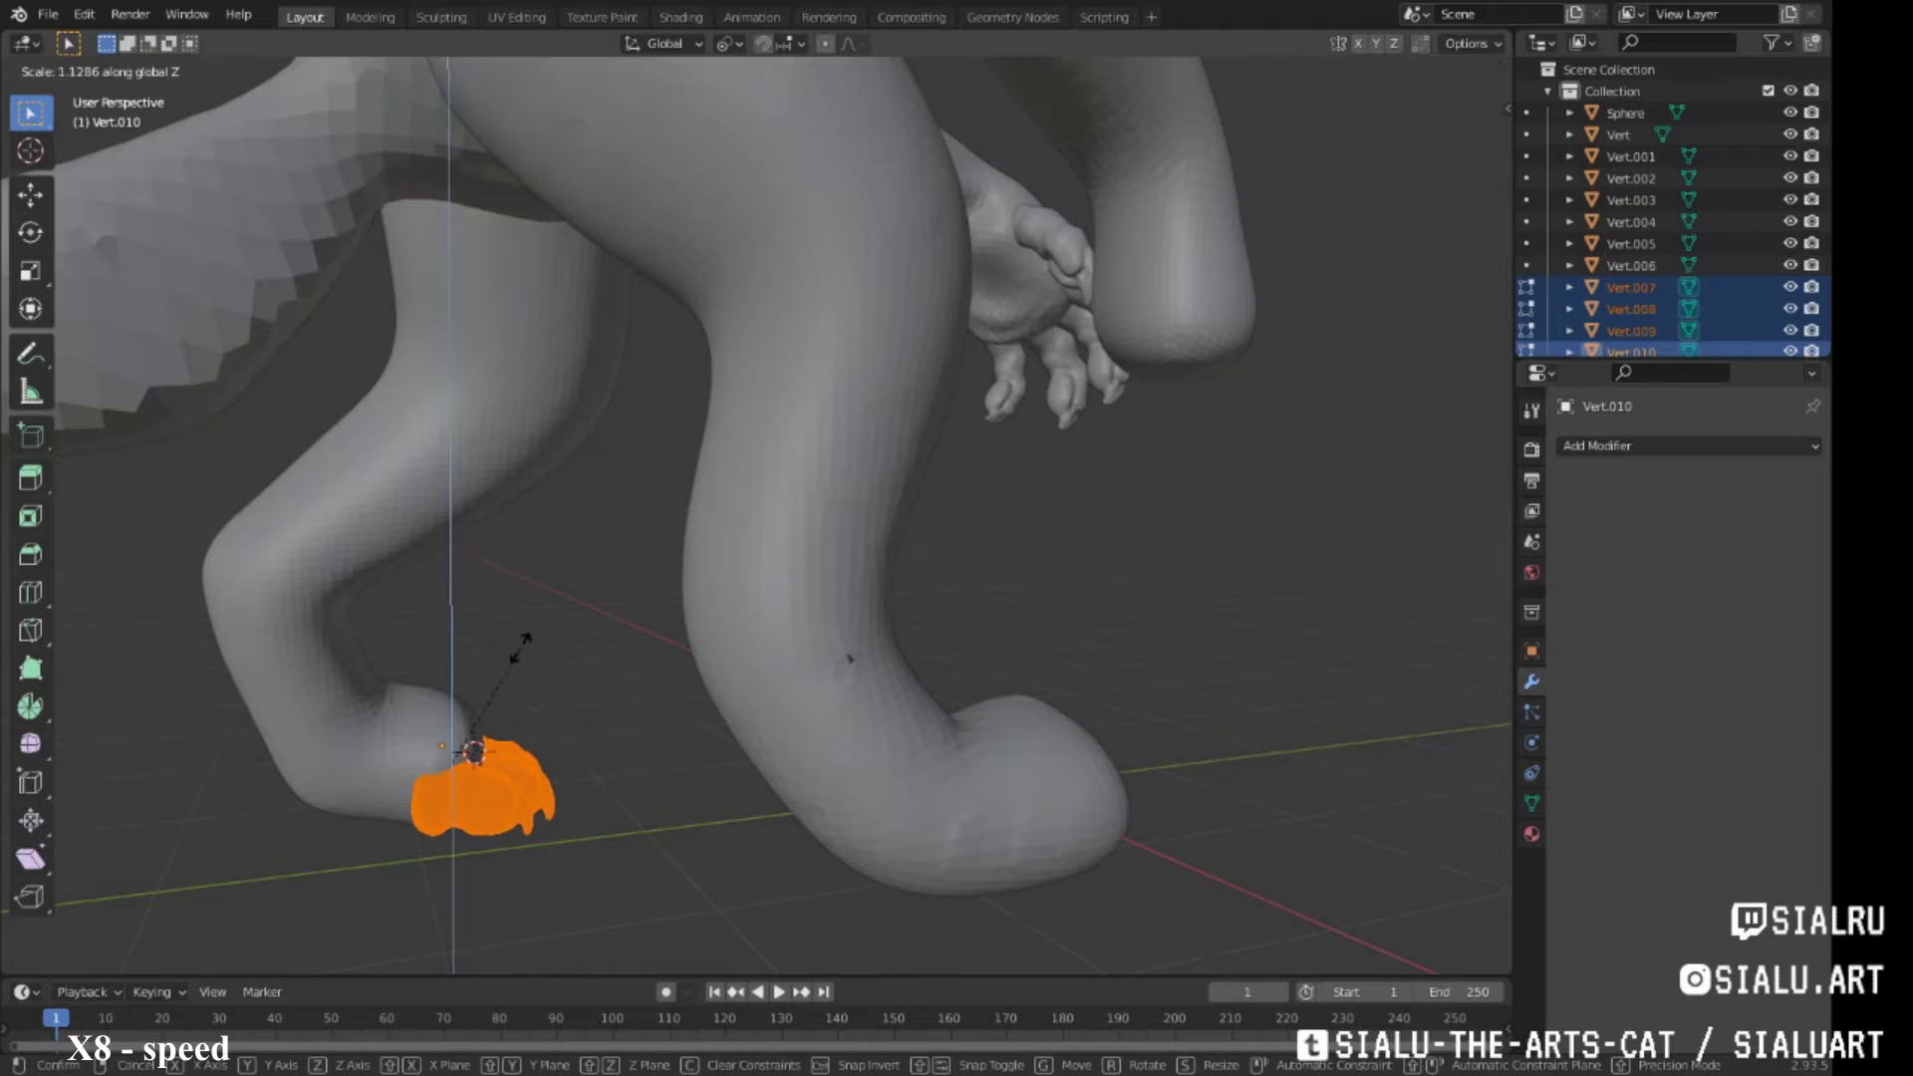
pyautogui.press('Escape')
pyautogui.press('Tab')
pyautogui.scroll(-3, 546, 662)
pyautogui.moveTo(572, 675)
pyautogui.mouseDown(button='middle')
pyautogui.moveTo(983, 654)
pyautogui.moveTo(1127, 704)
pyautogui.mouseUp(button='middle')
pyautogui.scroll(5, 809, 610)
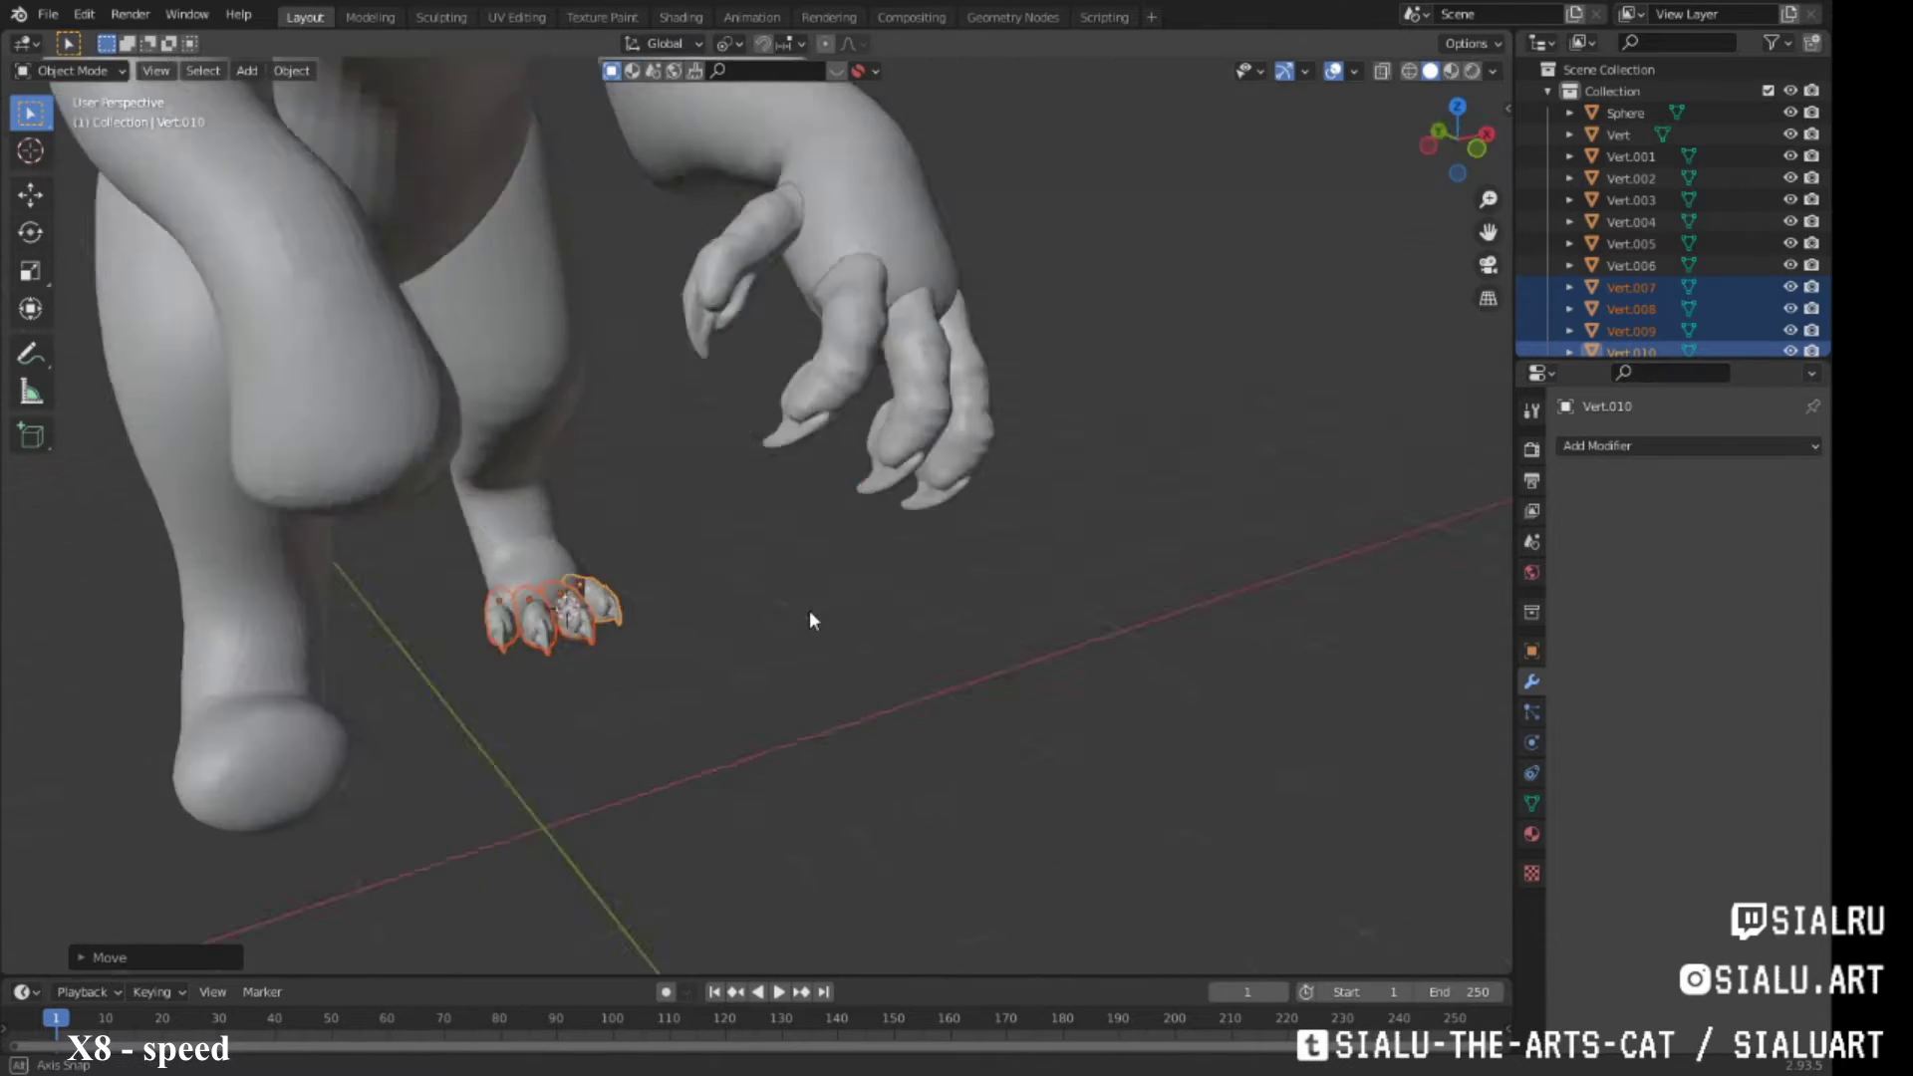
pyautogui.moveTo(809, 620)
pyautogui.mouseDown(button='middle')
pyautogui.moveTo(811, 692)
pyautogui.moveTo(698, 598)
pyautogui.mouseUp(button='middle')
# Measure the foot with the Measure tool, reading 0.277812 m
pyautogui.click(31, 391)
pyautogui.moveTo(1116, 453)
pyautogui.mouseDown(button='middle')
pyautogui.moveTo(1145, 479)
pyautogui.moveTo(997, 456)
pyautogui.moveTo(1133, 329)
pyautogui.mouseUp(button='middle')
pyautogui.scroll(2, 1133, 329)
pyautogui.moveTo(1229, 219)
pyautogui.mouseDown(button='middle')
pyautogui.moveTo(1137, 423)
pyautogui.moveTo(887, 516)
pyautogui.moveTo(925, 645)
pyautogui.moveTo(901, 558)
pyautogui.moveTo(821, 469)
pyautogui.moveTo(1050, 576)
pyautogui.moveTo(857, 642)
pyautogui.moveTo(750, 576)
pyautogui.moveTo(788, 504)
pyautogui.moveTo(828, 538)
pyautogui.moveTo(893, 547)
pyautogui.mouseUp(button='middle')
pyautogui.scroll(-3, 906, 612)
pyautogui.scroll(-2, 821, 469)
pyautogui.scroll(5, 750, 576)
# Scale the Vert.010 toe and move the toes into a line across the foot
pyautogui.click(828, 543)
pyautogui.press('s')
pyautogui.press('KP_1')
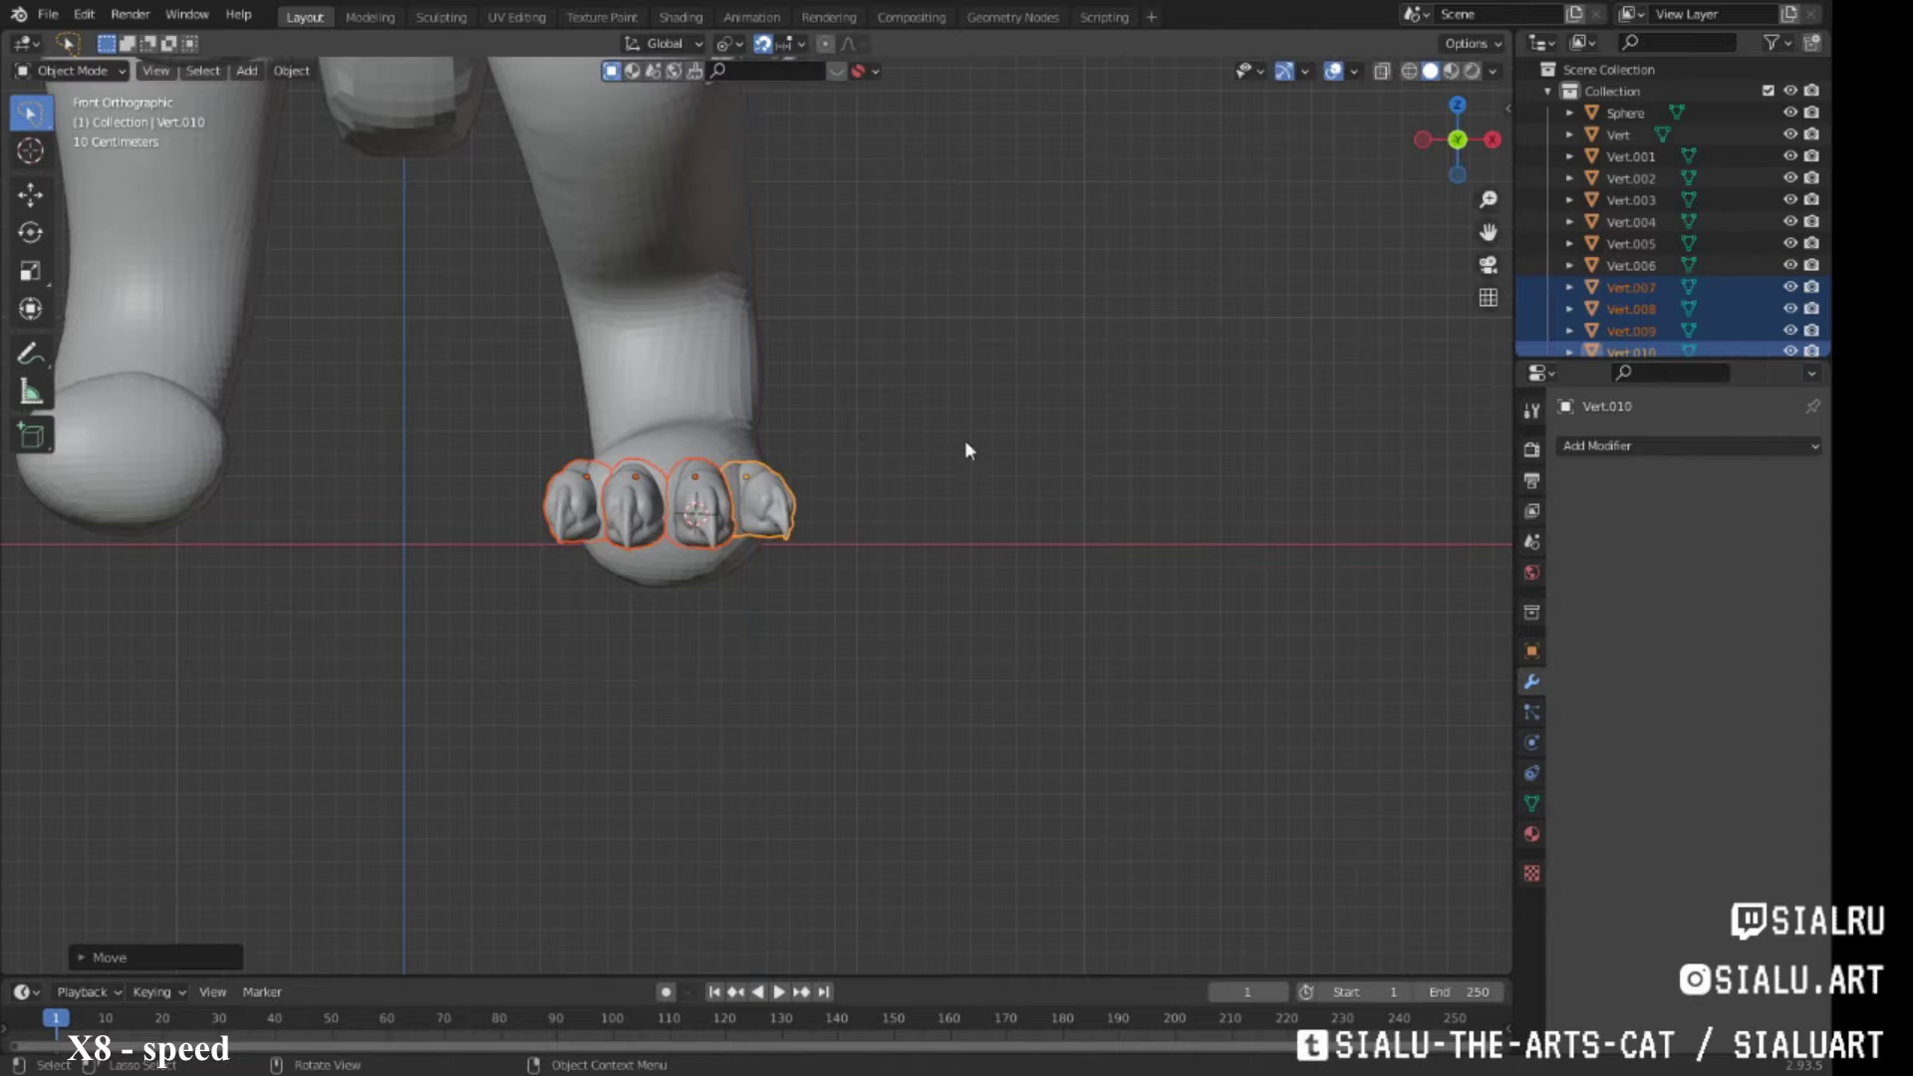
pyautogui.moveTo(917, 493)
pyautogui.mouseDown(button='middle')
pyautogui.moveTo(843, 445)
pyautogui.moveTo(837, 564)
pyautogui.moveTo(813, 511)
pyautogui.mouseUp(button='middle')
pyautogui.press('g')
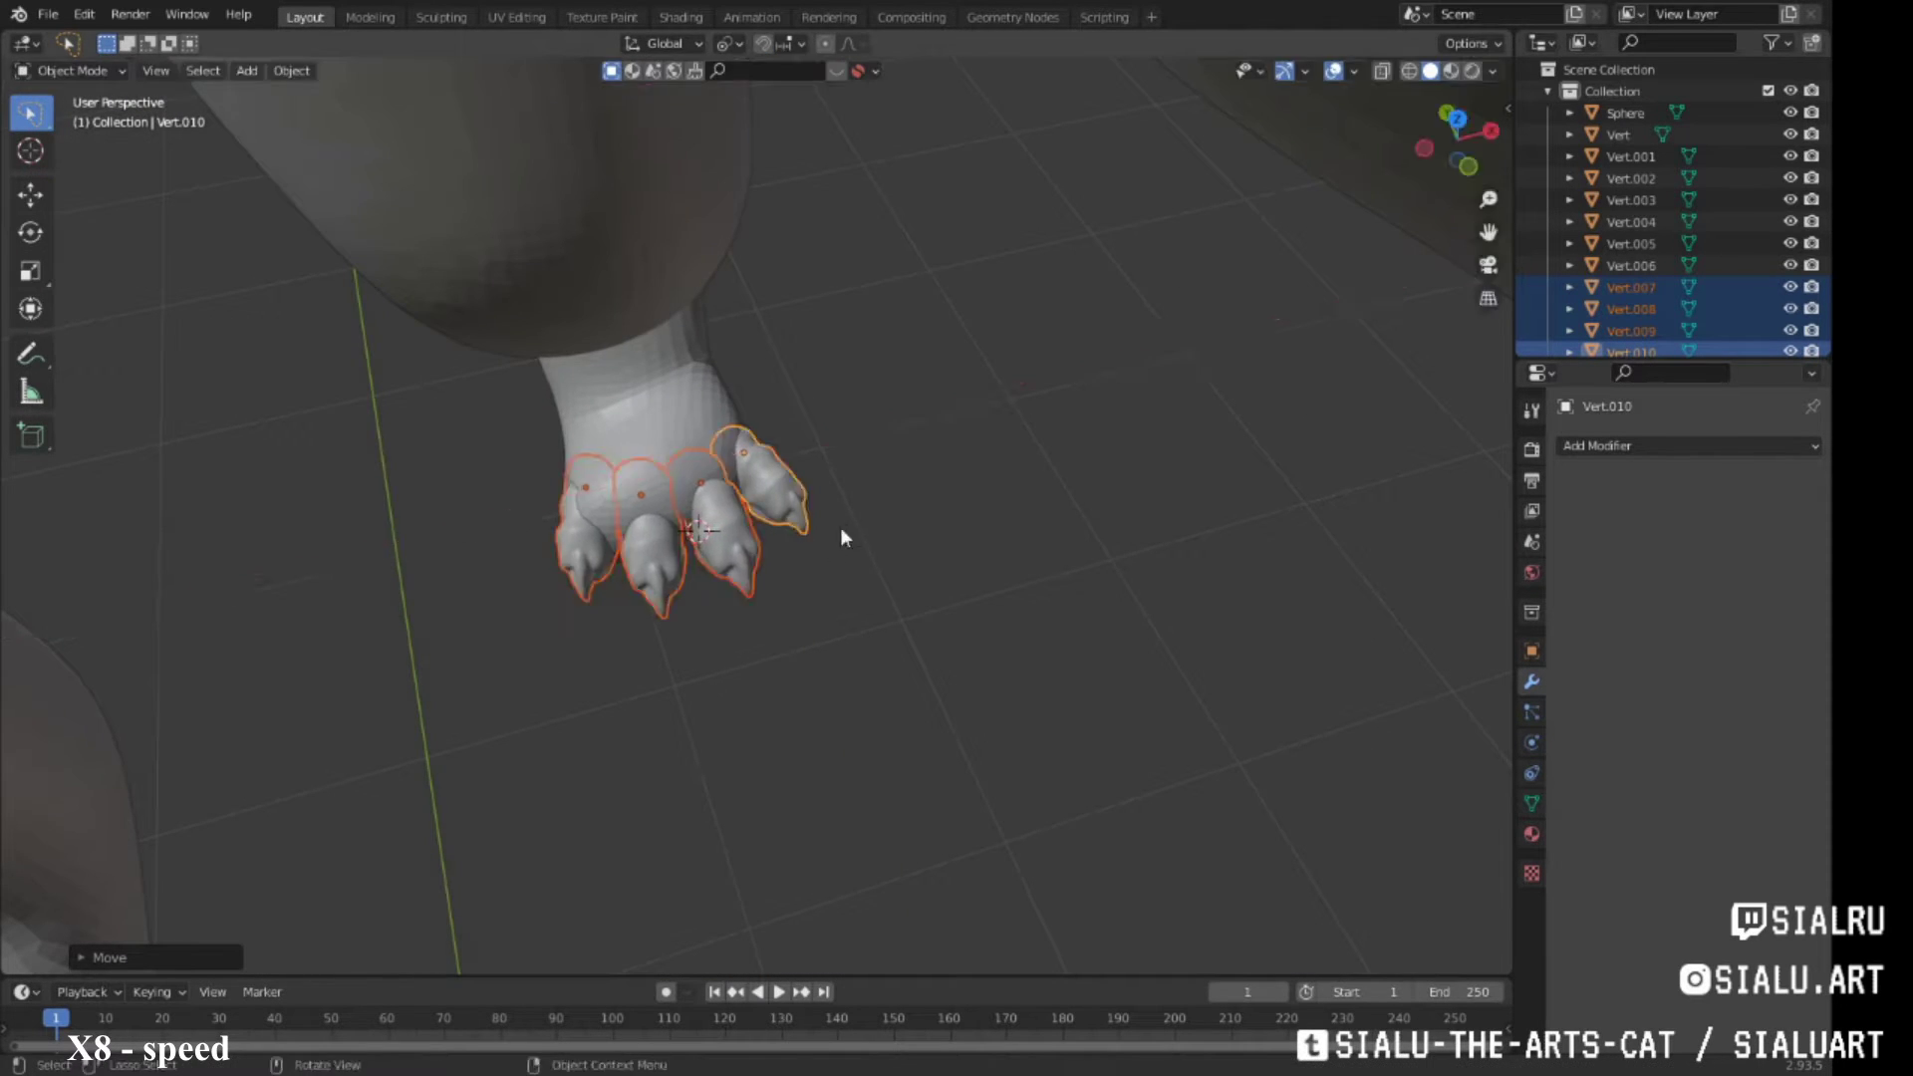
pyautogui.press('KP_3')
pyautogui.scroll(3, 966, 465)
# Rotate the toes to match the foot's angle, then view the whole figure
pyautogui.press('r')
pyautogui.click(1088, 409)
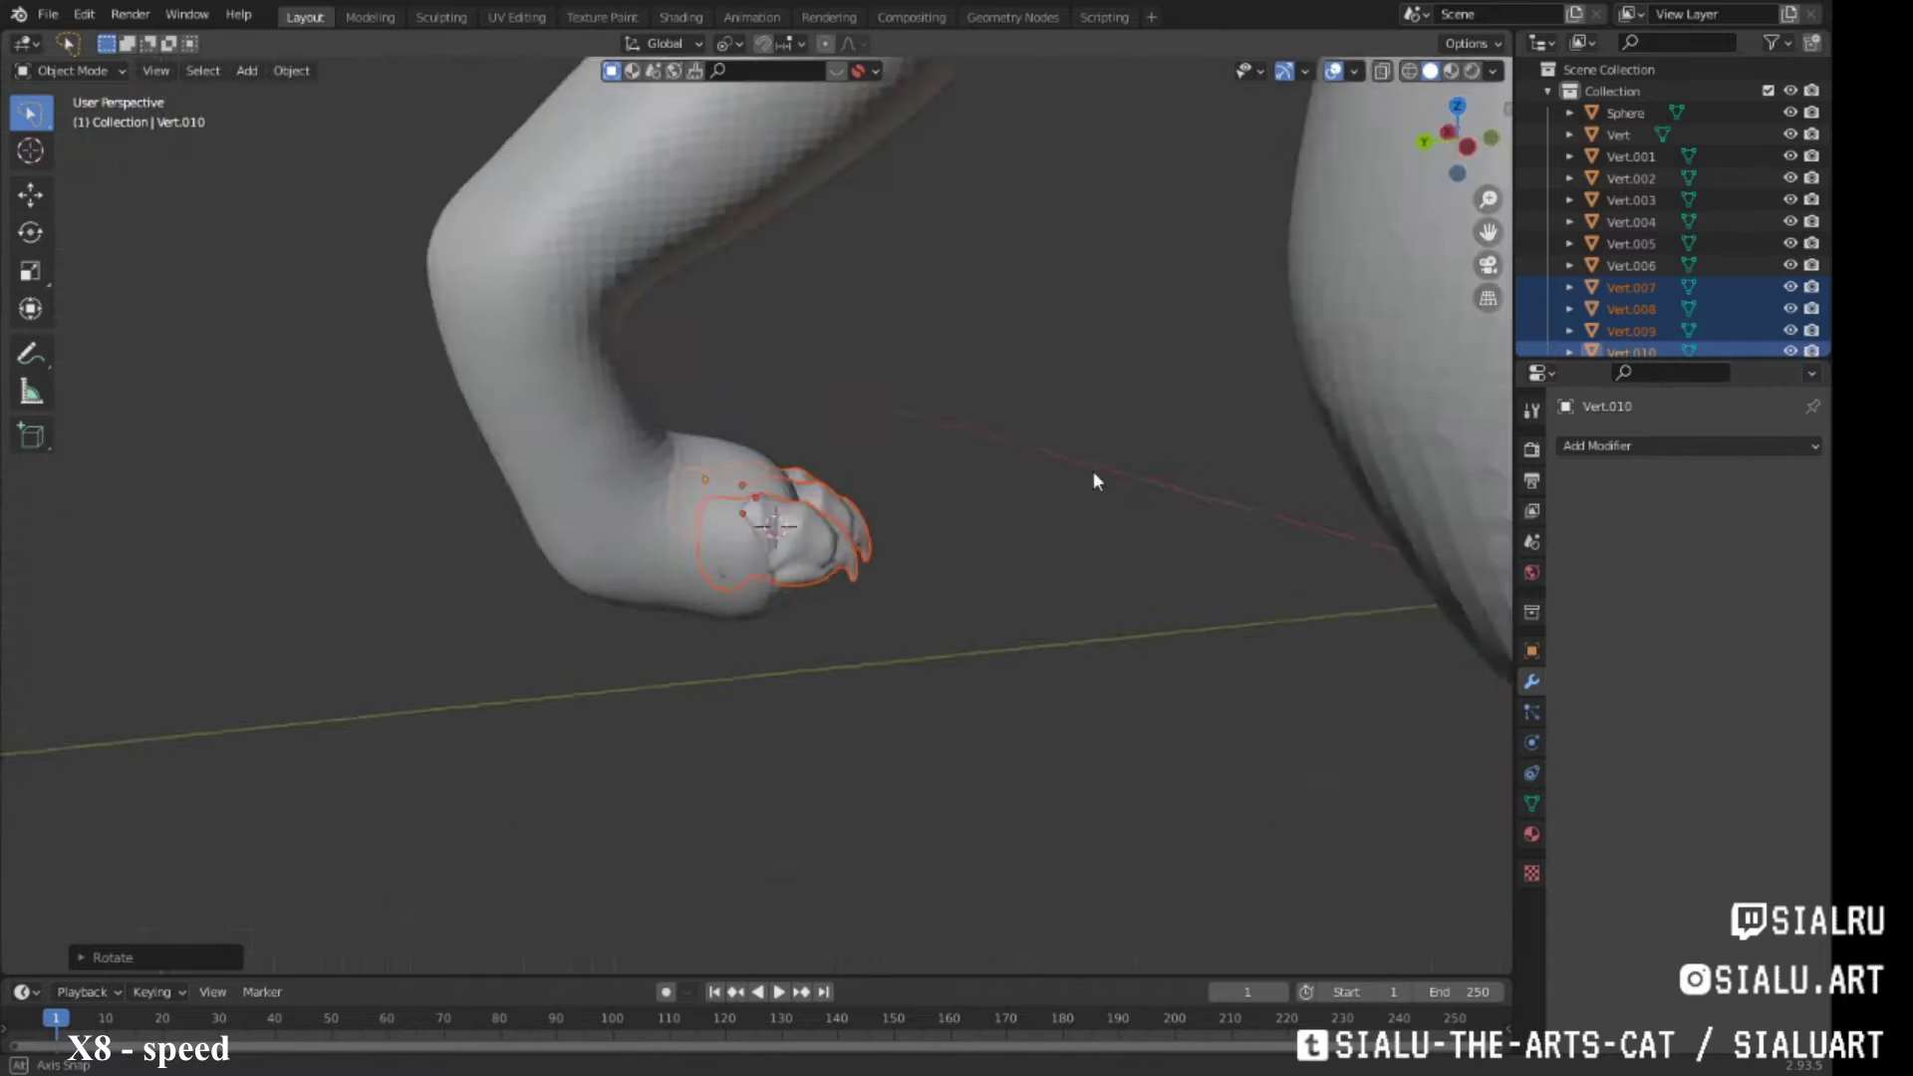
pyautogui.moveTo(1092, 471); pyautogui.dragTo(775, 458, button='middle')
pyautogui.scroll(-5, 776, 458)
pyautogui.moveTo(891, 411); pyautogui.dragTo(560, 360, button='middle')
# Return to sculpting the Sphere body and remesh it for an even surface
pyautogui.click(441, 17)
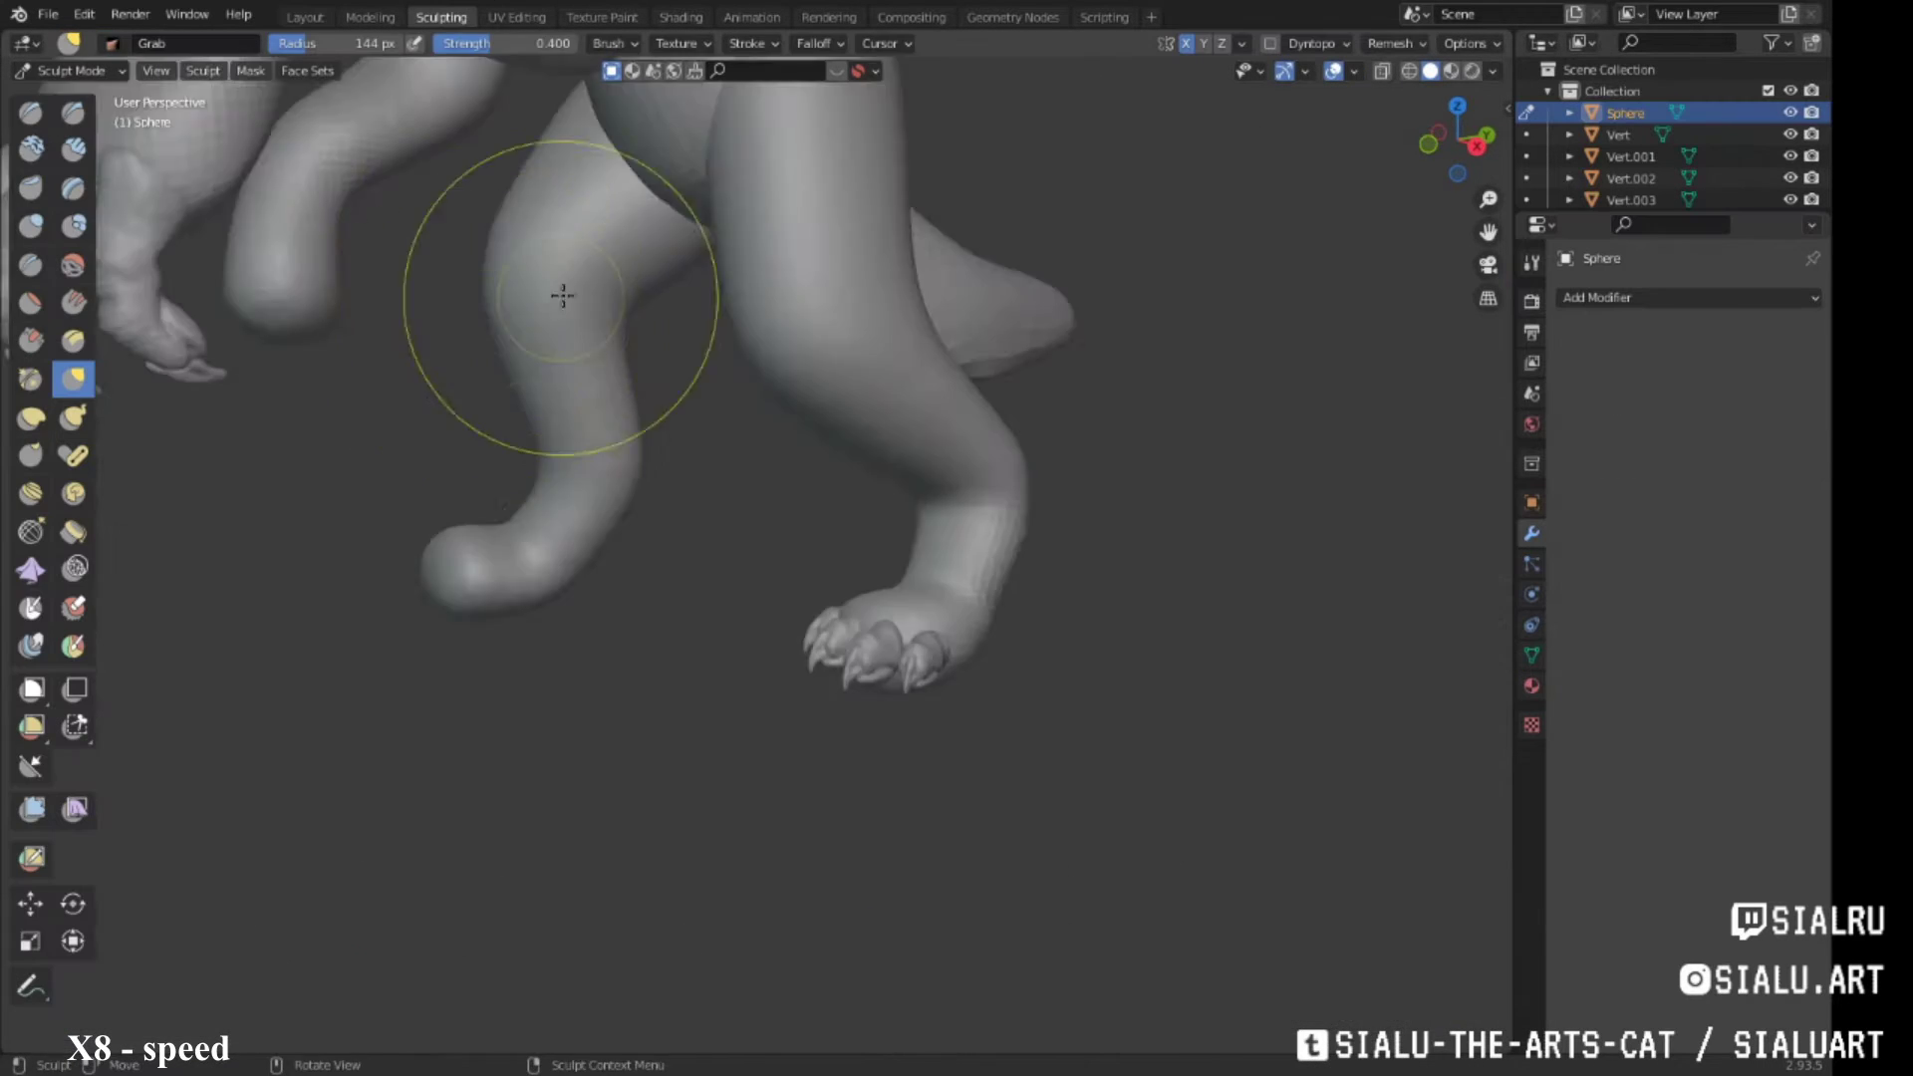
pyautogui.click(1527, 112)
pyautogui.moveTo(820, 414)
pyautogui.mouseDown(button='middle')
pyautogui.moveTo(782, 359)
pyautogui.moveTo(897, 398)
pyautogui.mouseUp(button='middle')
pyautogui.moveTo(996, 478); pyautogui.dragTo(817, 468, button='middle')
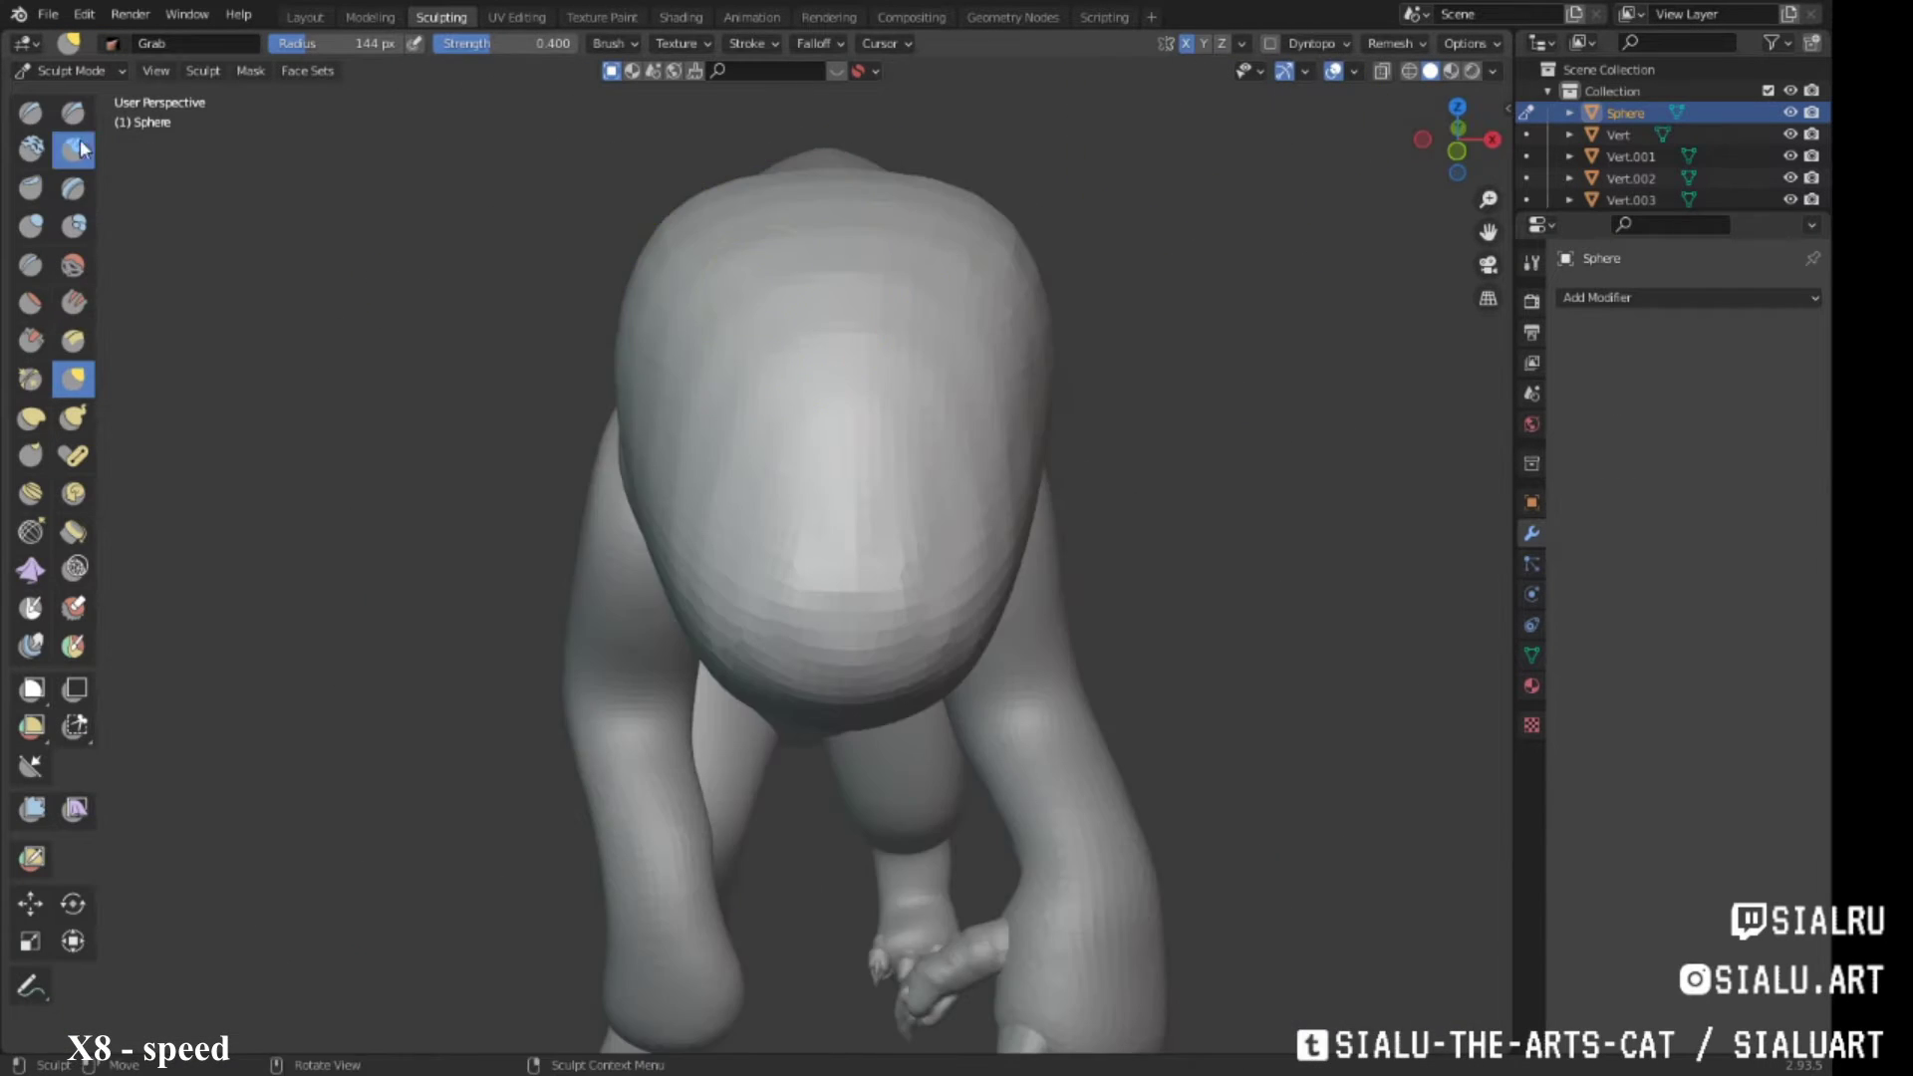
pyautogui.click(1392, 256)
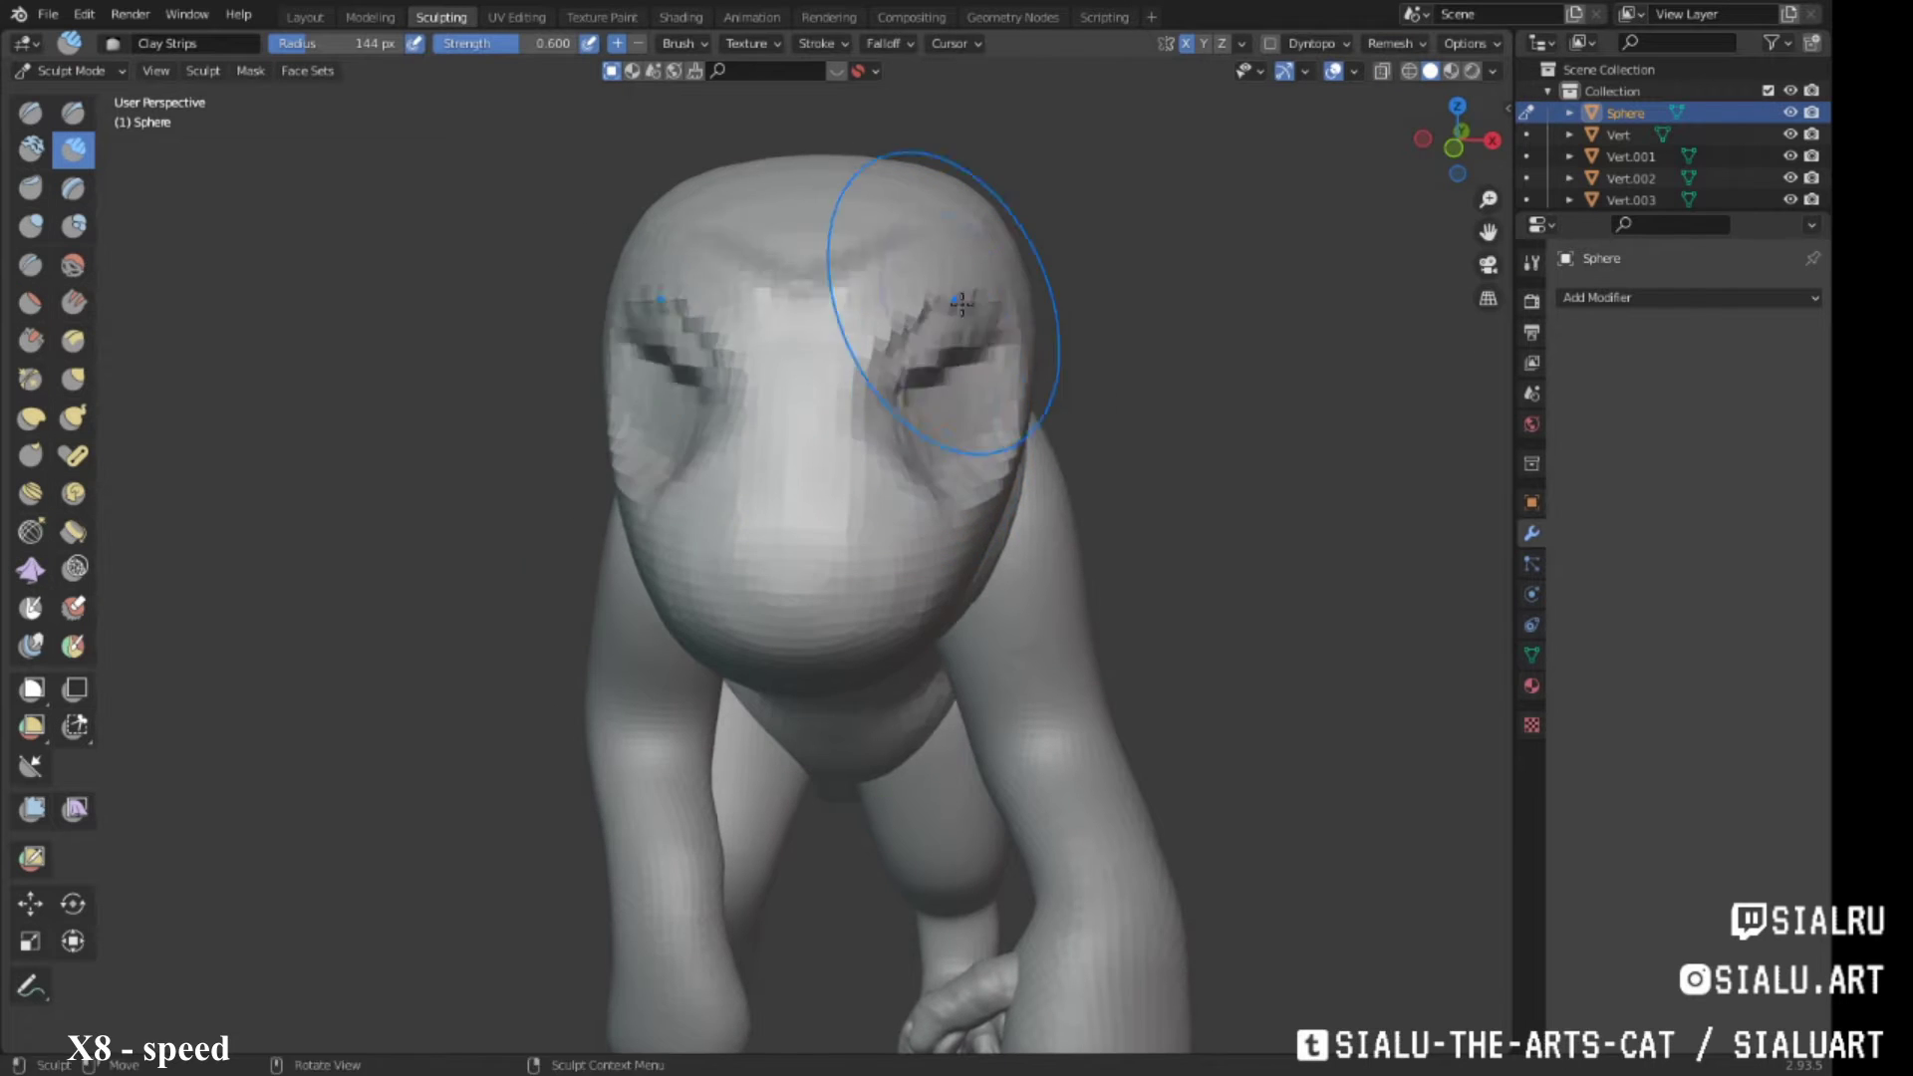
pyautogui.moveTo(962, 302)
pyautogui.mouseDown(button='middle')
pyautogui.moveTo(678, 328)
pyautogui.moveTo(559, 461)
pyautogui.moveTo(637, 389)
pyautogui.moveTo(784, 439)
pyautogui.moveTo(697, 348)
pyautogui.moveTo(812, 257)
pyautogui.moveTo(662, 289)
pyautogui.mouseUp(button='middle')
# Grab-sculpt the side of the head around the eye socket, then remesh again
pyautogui.scroll(-5, 772, 495)
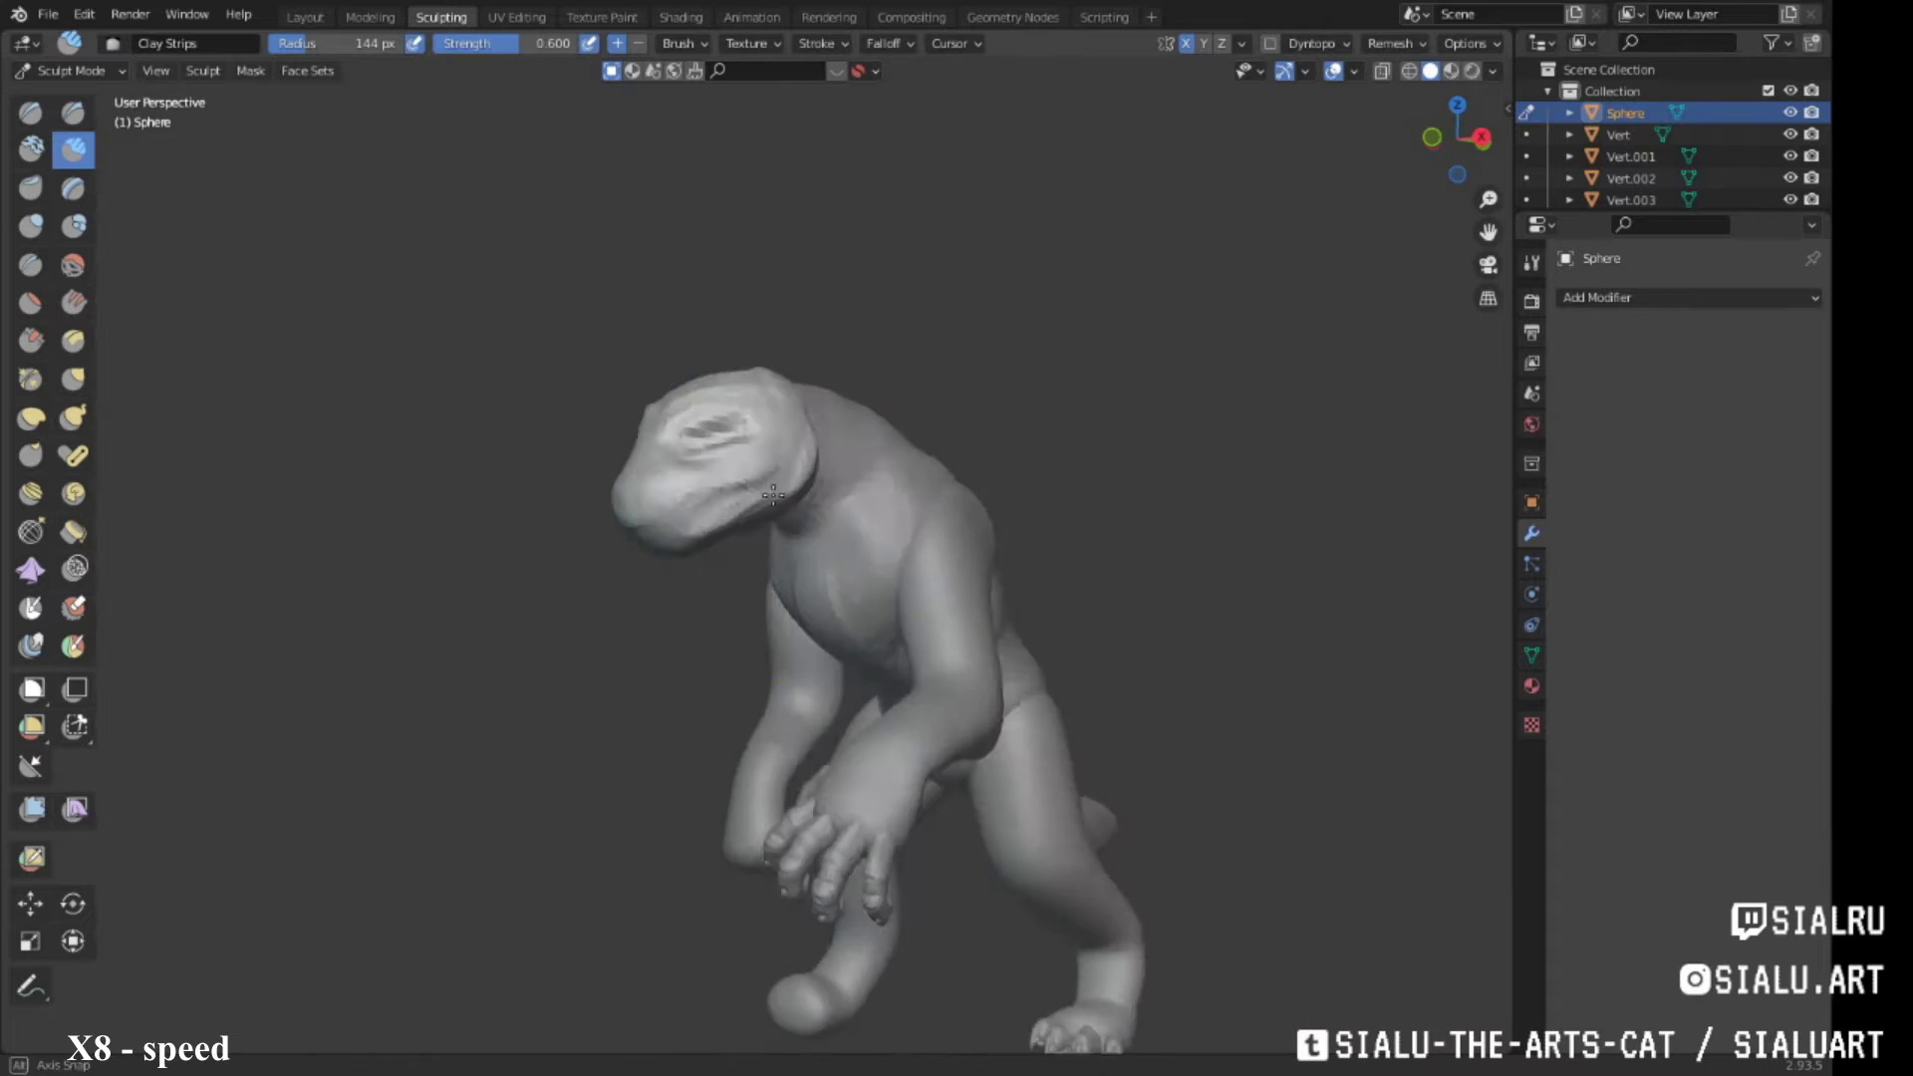
pyautogui.scroll(5, 772, 495)
pyautogui.moveTo(773, 496)
pyautogui.mouseDown(button='middle')
pyautogui.moveTo(598, 419)
pyautogui.moveTo(333, 445)
pyautogui.moveTo(505, 451)
pyautogui.moveTo(833, 341)
pyautogui.moveTo(850, 351)
pyautogui.moveTo(744, 453)
pyautogui.moveTo(827, 482)
pyautogui.mouseUp(button='middle')
pyautogui.press('g')
pyautogui.scroll(-3, 850, 351)
pyautogui.moveTo(856, 415)
pyautogui.mouseDown(button='middle')
pyautogui.moveTo(887, 363)
pyautogui.moveTo(684, 451)
pyautogui.mouseUp(button='middle')
pyautogui.scroll(3, 684, 450)
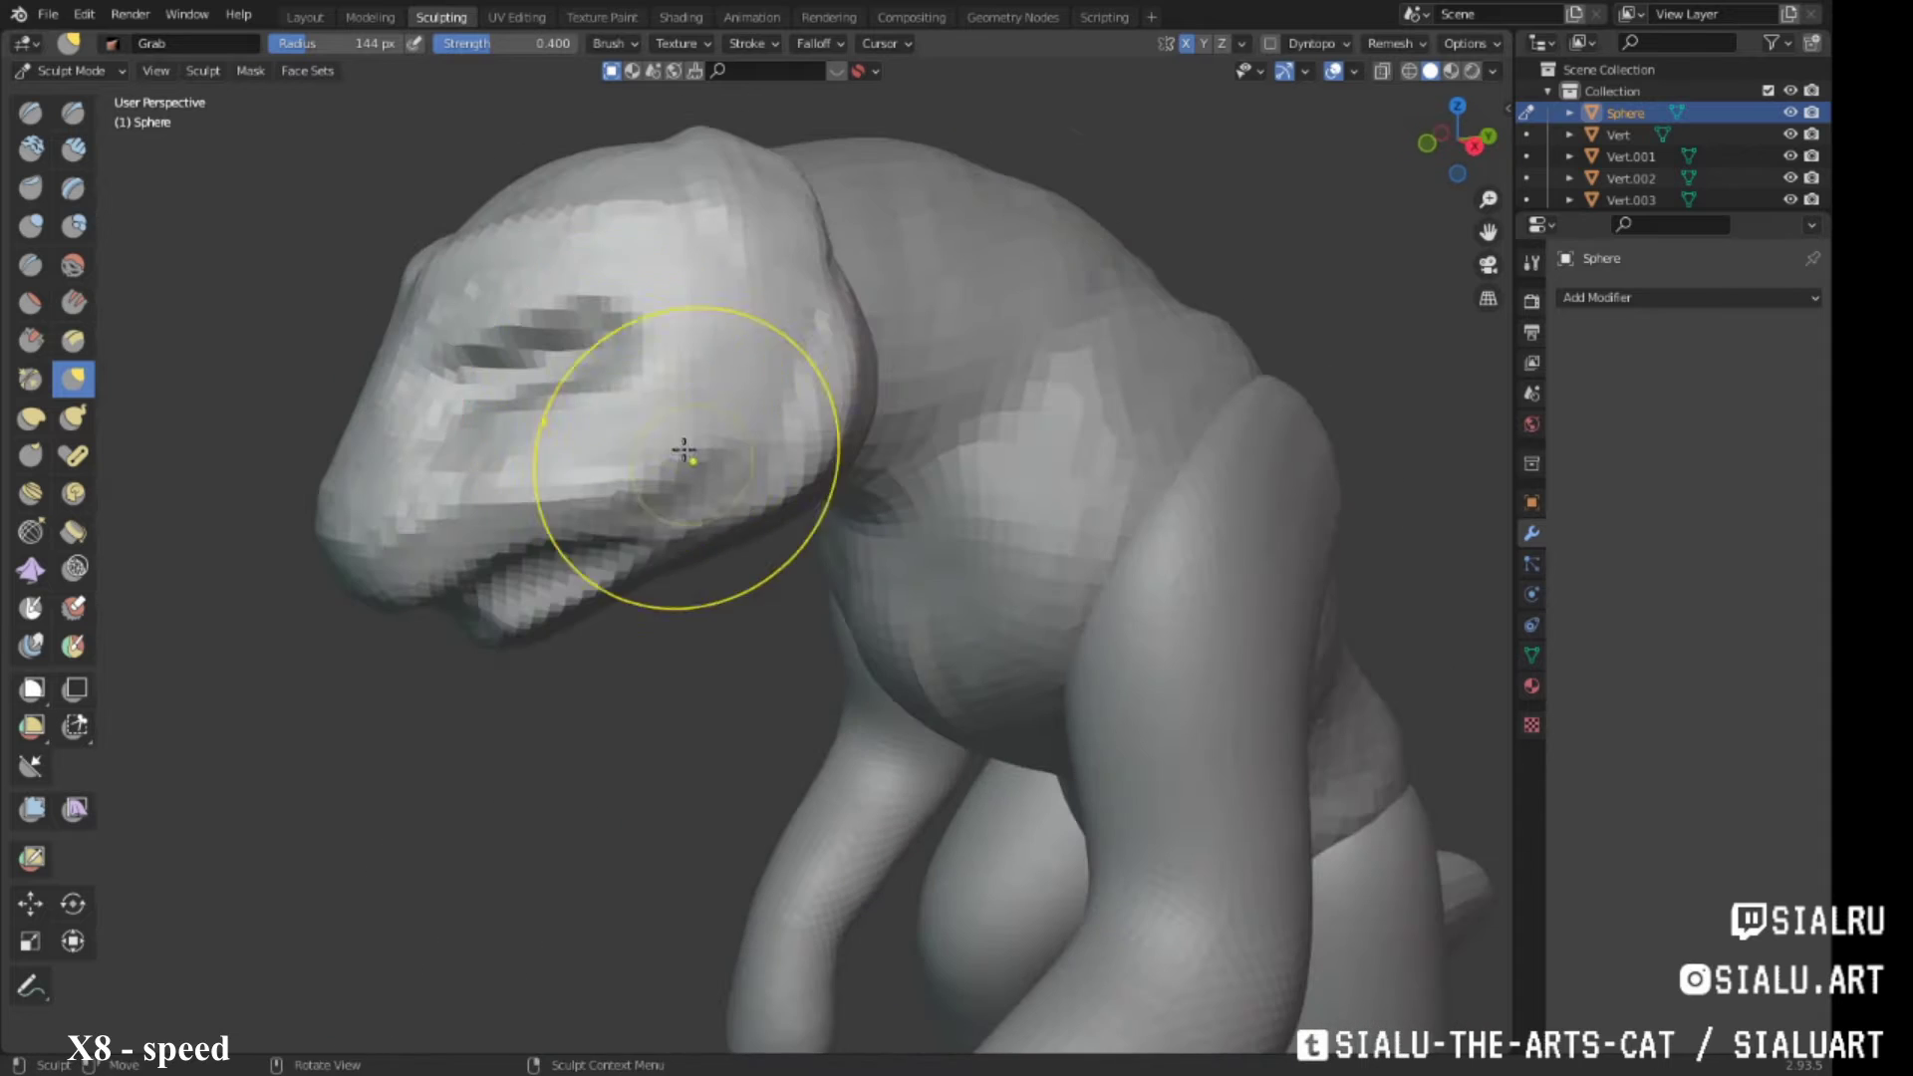
pyautogui.click(1380, 261)
pyautogui.moveTo(896, 448); pyautogui.dragTo(697, 398, button='middle')
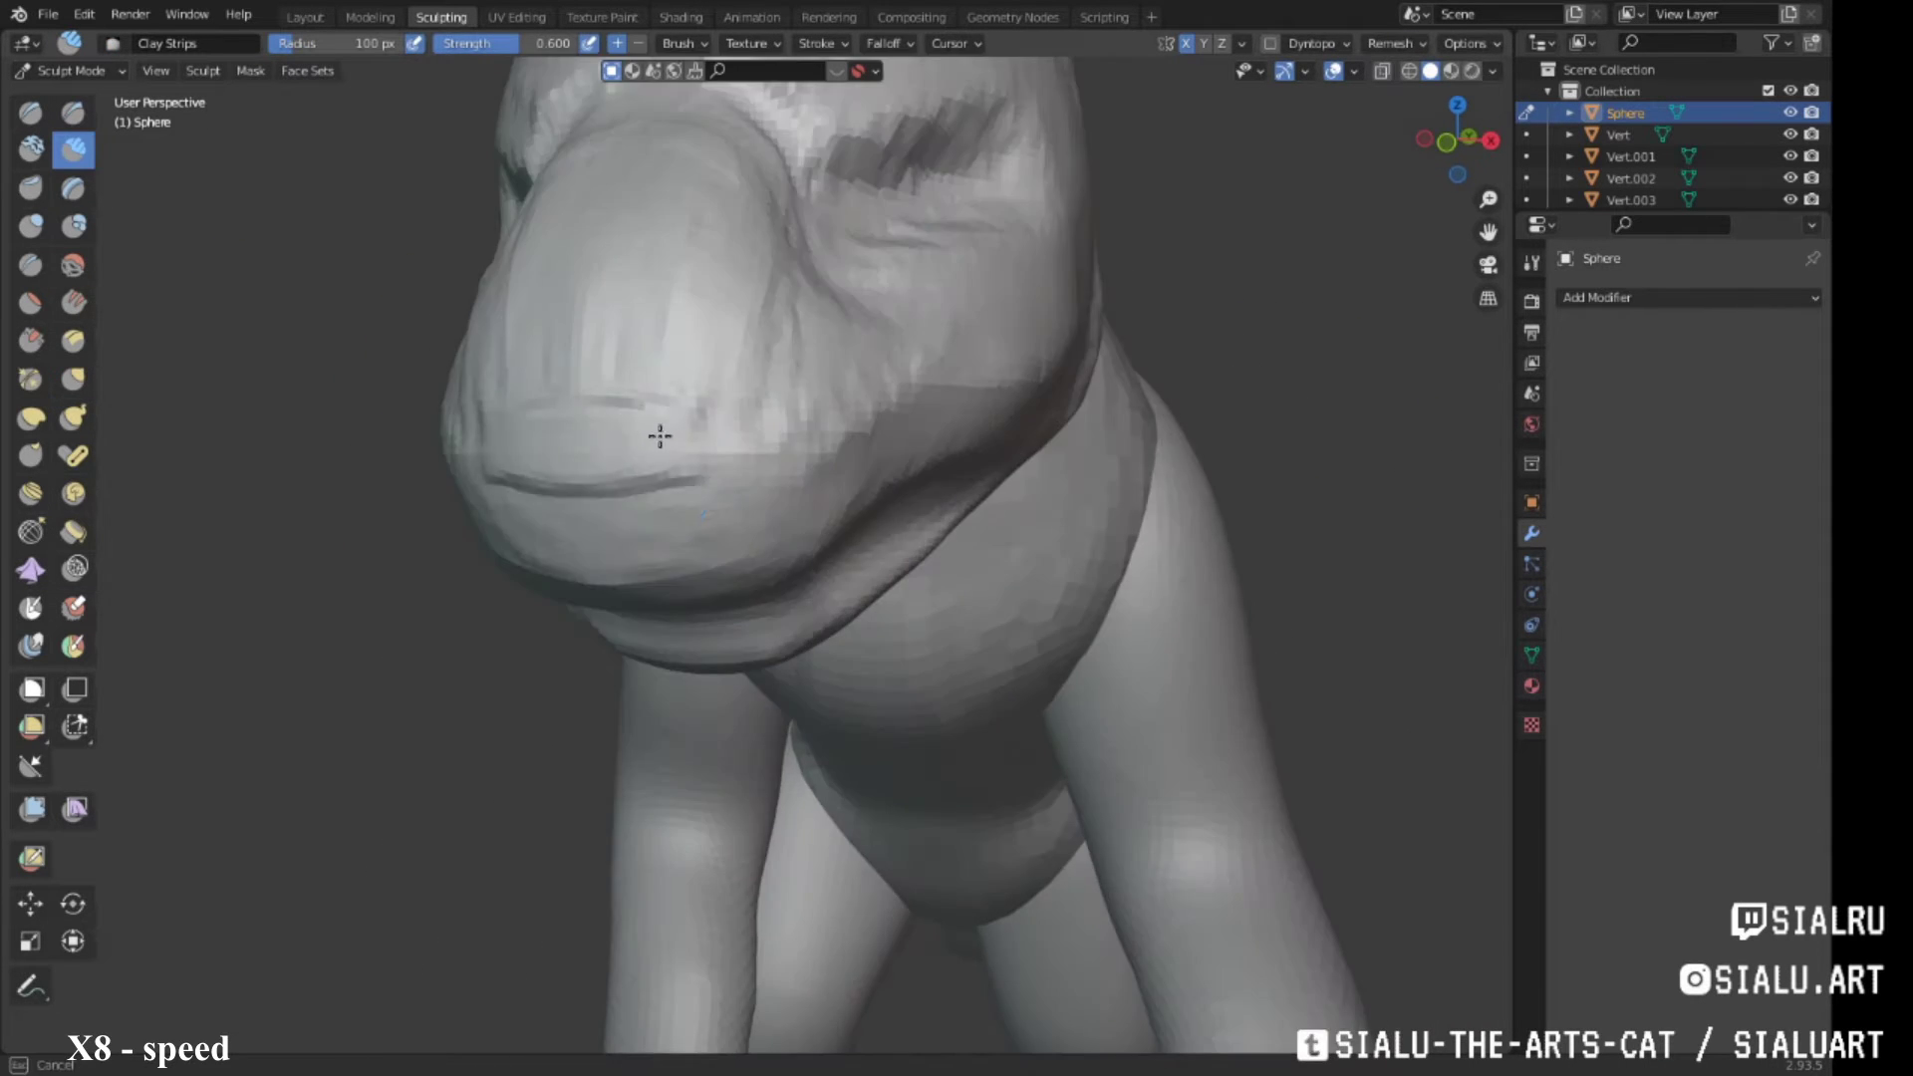
# Shape the snout, lips and cheek with the Grab and Clay Strips brushes
pyautogui.moveTo(698, 251)
pyautogui.mouseDown(button='middle')
pyautogui.moveTo(632, 394)
pyautogui.moveTo(492, 517)
pyautogui.moveTo(341, 505)
pyautogui.moveTo(512, 547)
pyautogui.moveTo(670, 137)
pyautogui.mouseUp(button='middle')
pyautogui.press('g')
pyautogui.scroll(-3, 341, 505)
pyautogui.scroll(3, 671, 137)
pyautogui.moveTo(717, 370); pyautogui.dragTo(612, 429, button='middle')
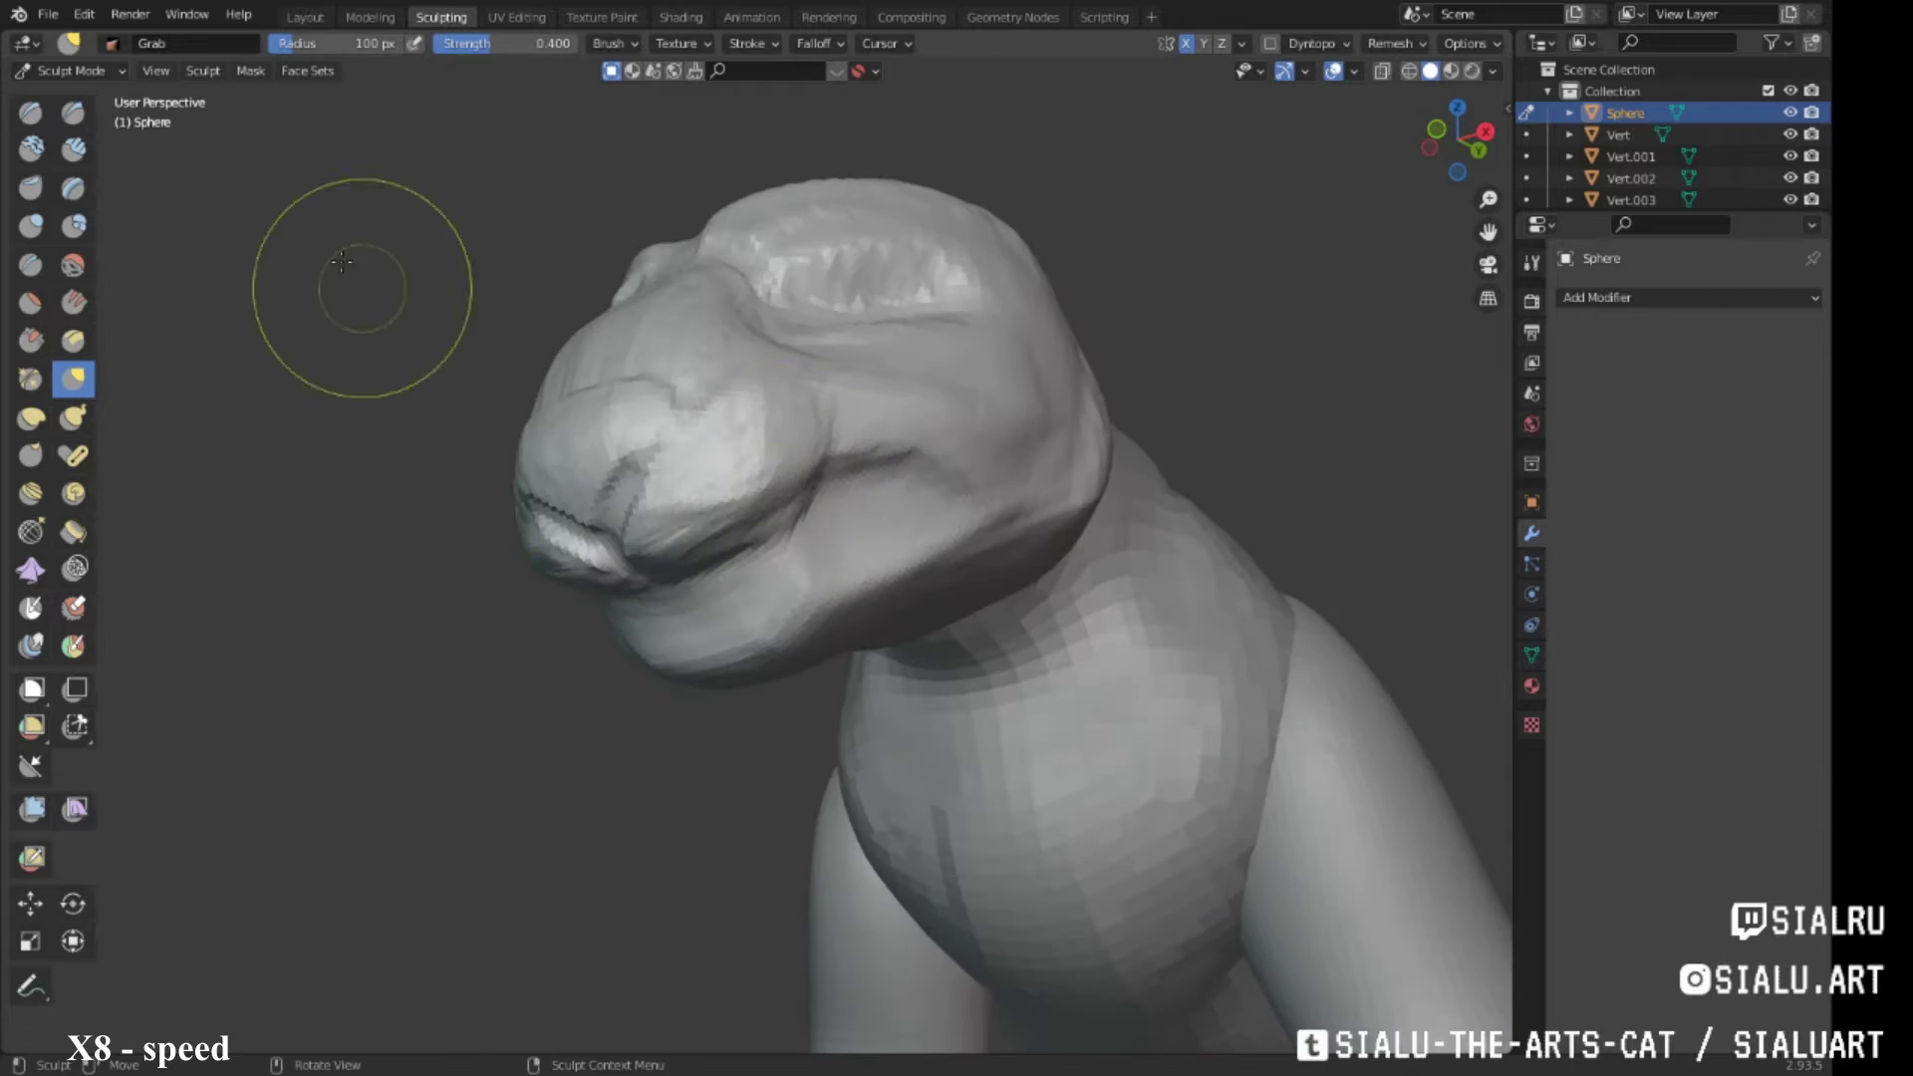
pyautogui.press('c')
pyautogui.scroll(3, 341, 261)
pyautogui.moveTo(448, 329)
pyautogui.mouseDown(button='middle')
pyautogui.moveTo(590, 380)
pyautogui.moveTo(846, 389)
pyautogui.moveTo(555, 492)
pyautogui.mouseUp(button='middle')
pyautogui.scroll(-2, 564, 610)
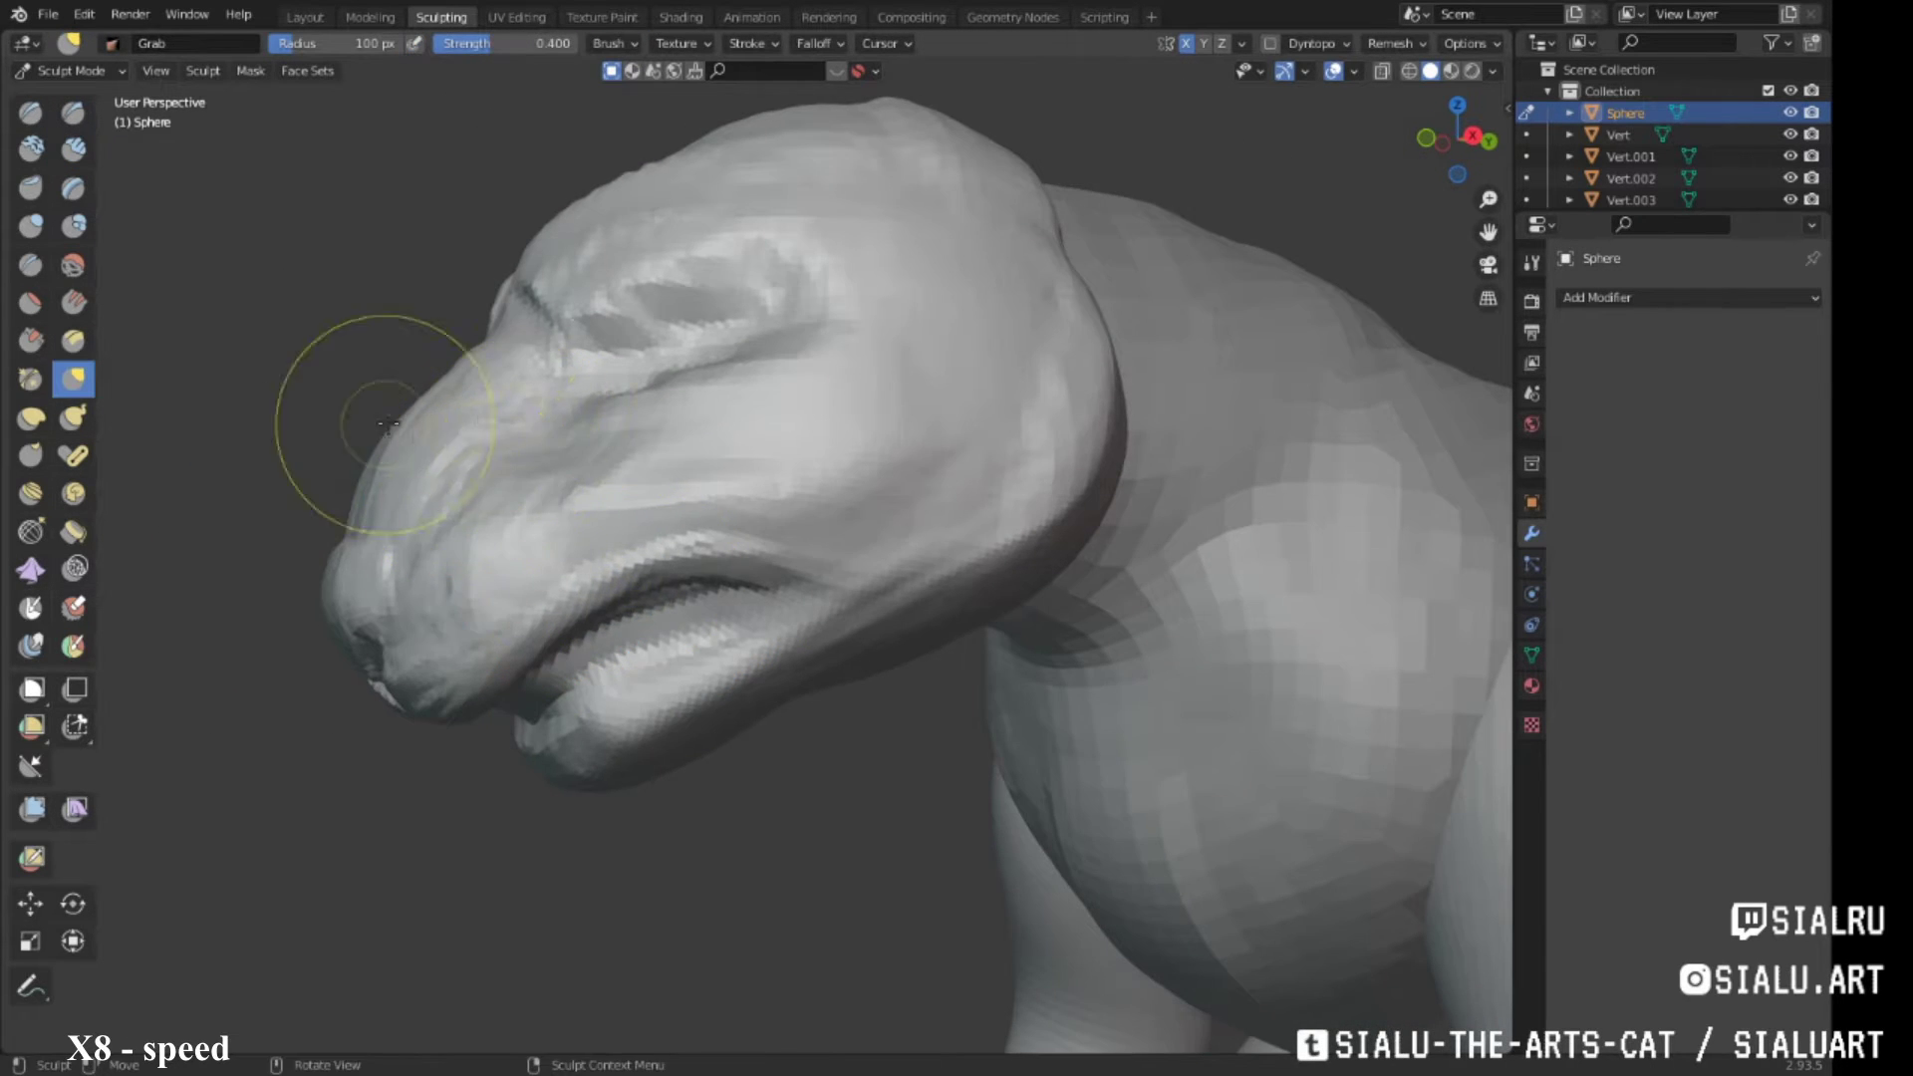
pyautogui.moveTo(389, 423)
pyautogui.mouseDown(button='middle')
pyautogui.moveTo(926, 426)
pyautogui.moveTo(797, 498)
pyautogui.moveTo(724, 596)
pyautogui.moveTo(941, 424)
pyautogui.mouseUp(button='middle')
# Pull the lower jaw into a new shape with the Grab brush
pyautogui.moveTo(737, 394)
pyautogui.mouseDown(button='middle')
pyautogui.moveTo(811, 363)
pyautogui.moveTo(732, 468)
pyautogui.mouseUp(button='middle')
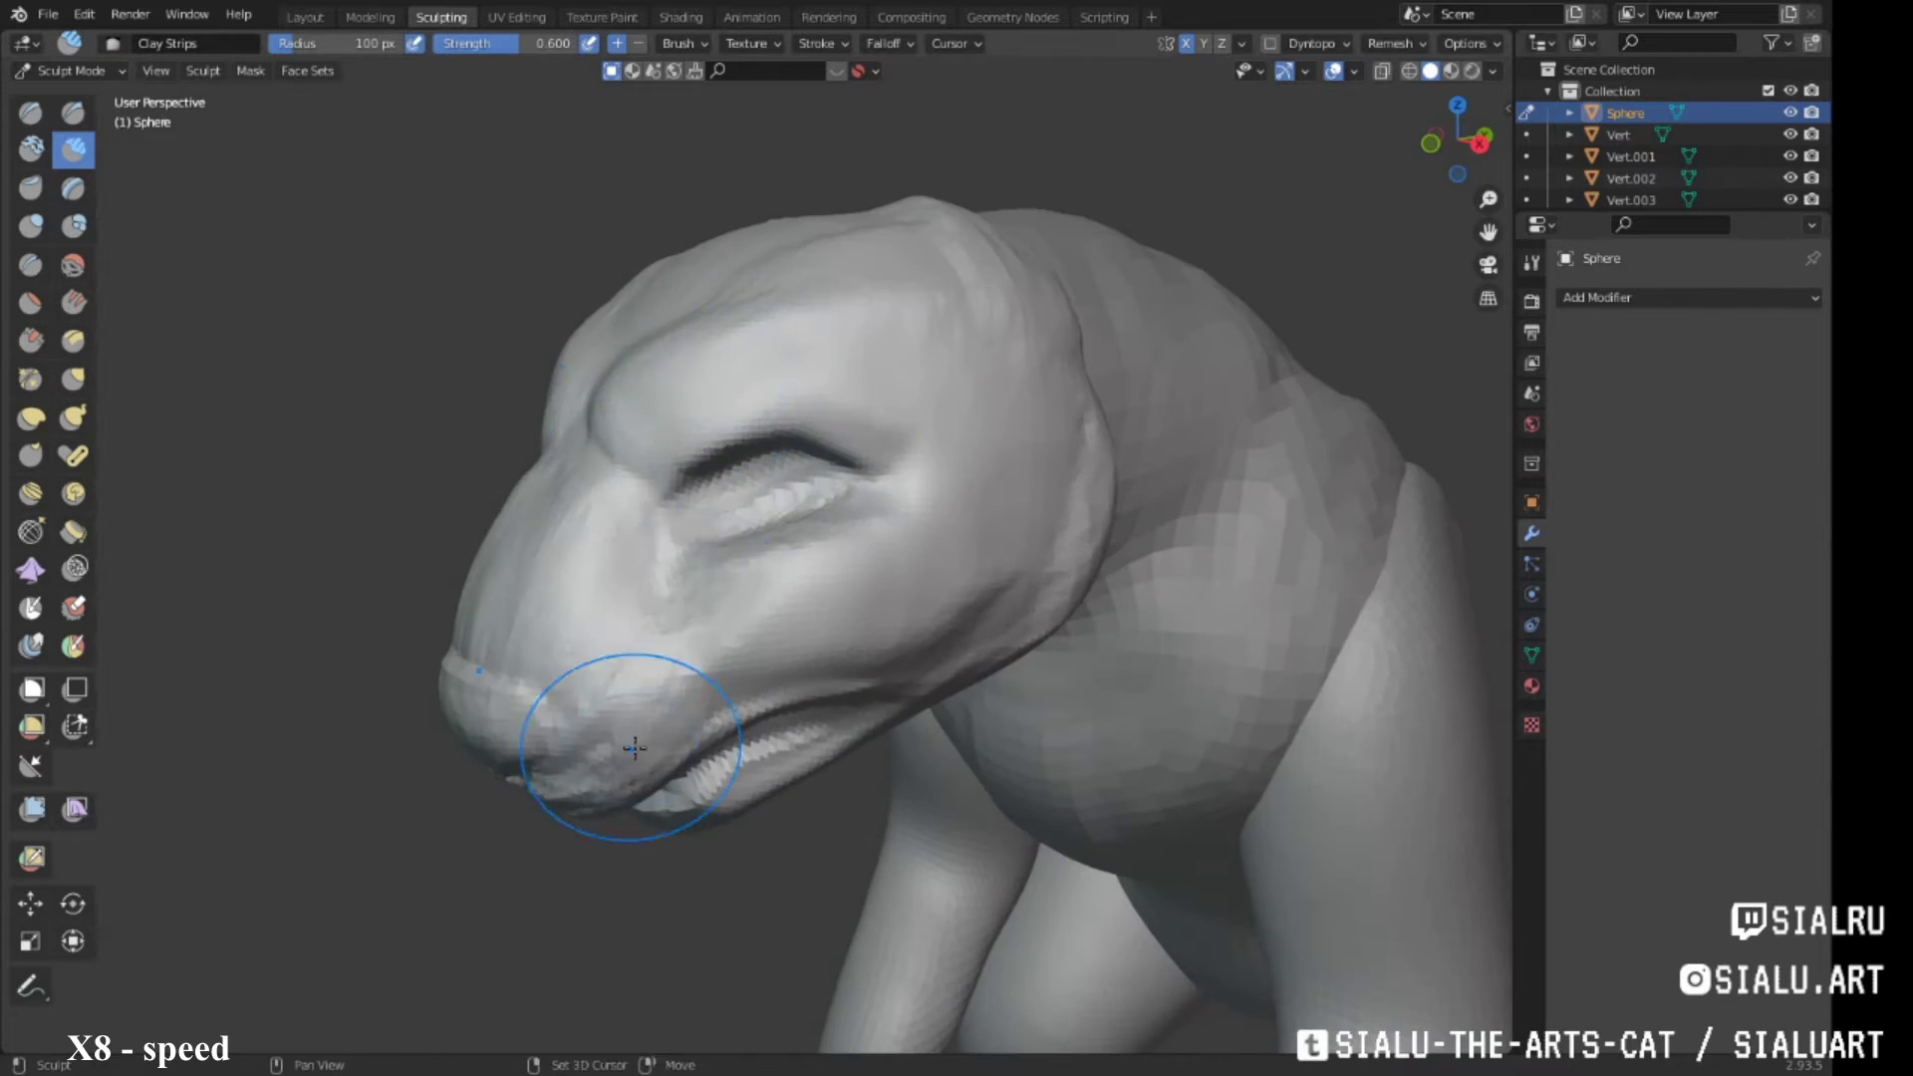
pyautogui.moveTo(635, 747)
pyautogui.mouseDown(button='middle')
pyautogui.moveTo(833, 615)
pyautogui.moveTo(632, 529)
pyautogui.moveTo(747, 709)
pyautogui.moveTo(810, 389)
pyautogui.mouseUp(button='middle')
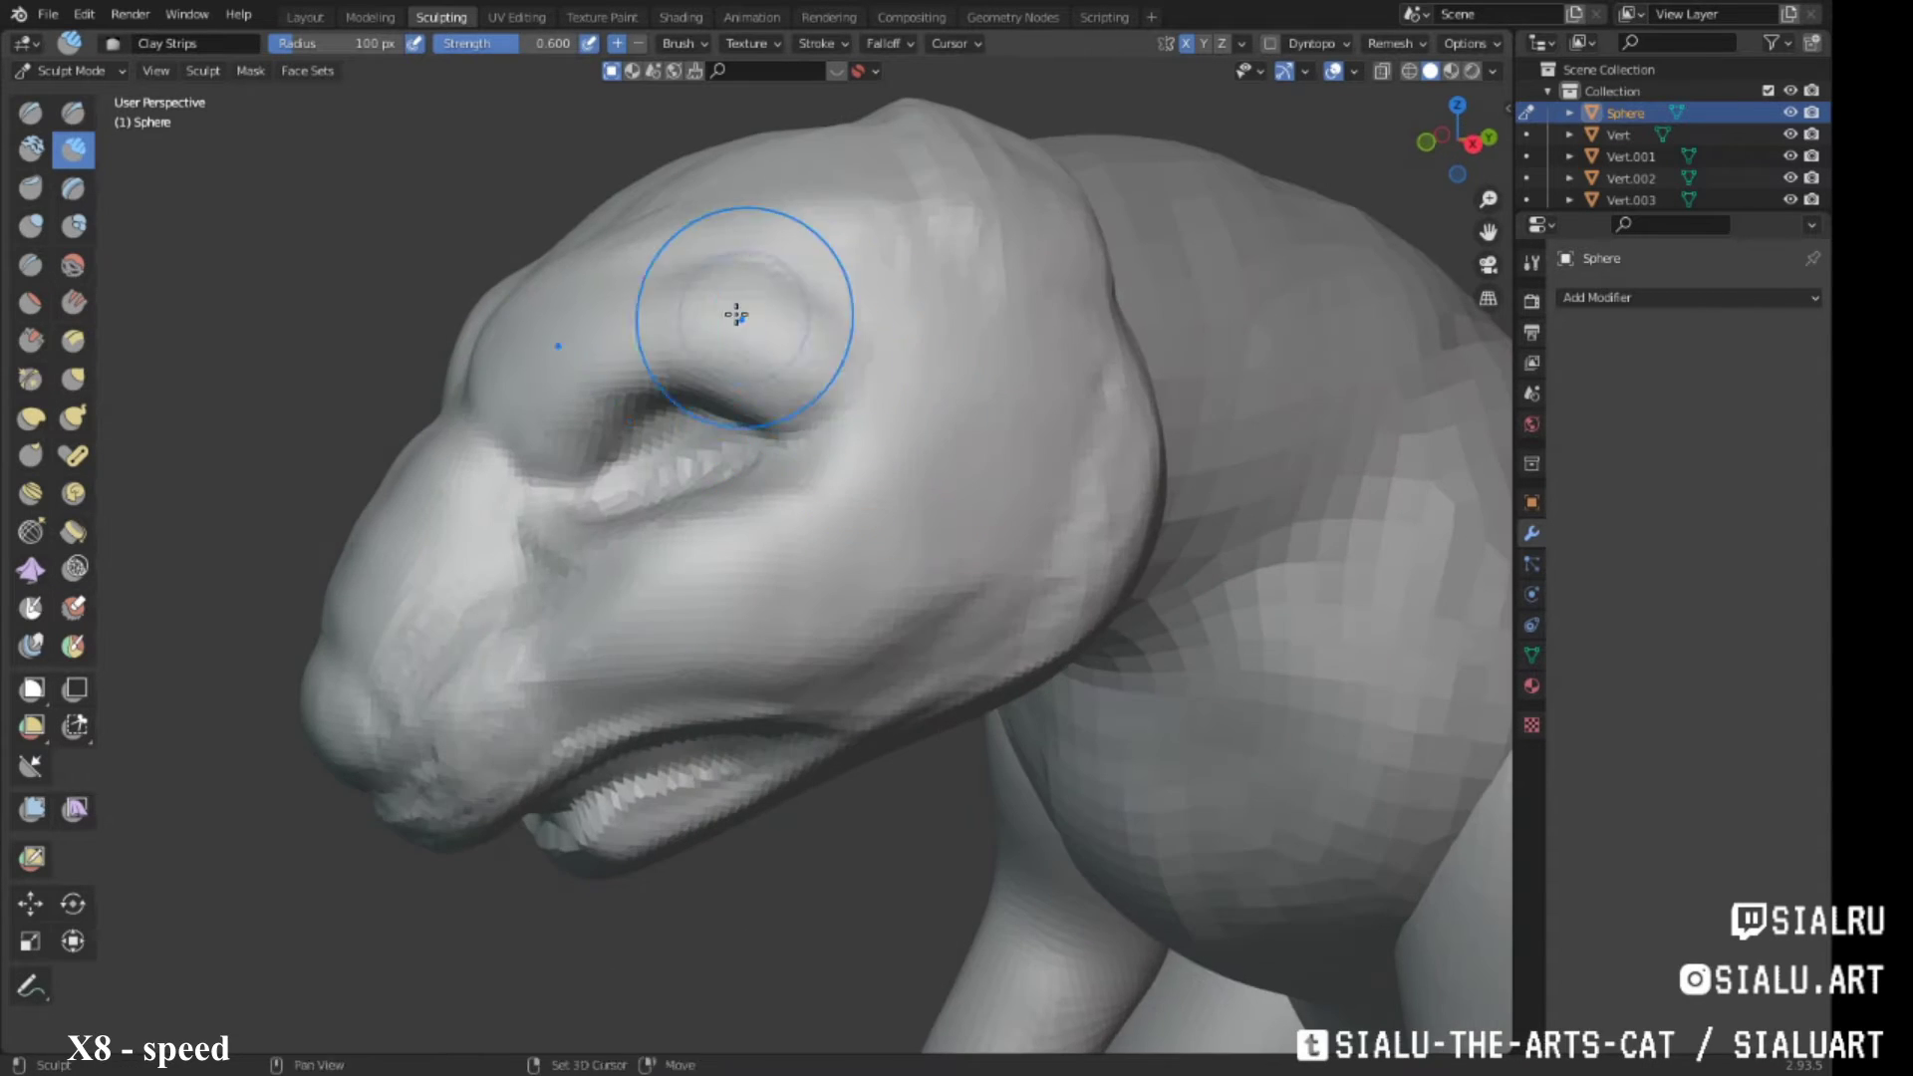
pyautogui.moveTo(736, 315)
pyautogui.mouseDown(button='middle')
pyautogui.moveTo(904, 375)
pyautogui.moveTo(824, 521)
pyautogui.moveTo(576, 507)
pyautogui.moveTo(663, 632)
pyautogui.moveTo(662, 394)
pyautogui.moveTo(949, 555)
pyautogui.moveTo(783, 509)
pyautogui.moveTo(738, 558)
pyautogui.moveTo(638, 518)
pyautogui.moveTo(697, 478)
pyautogui.mouseUp(button='middle')
pyautogui.press('g')
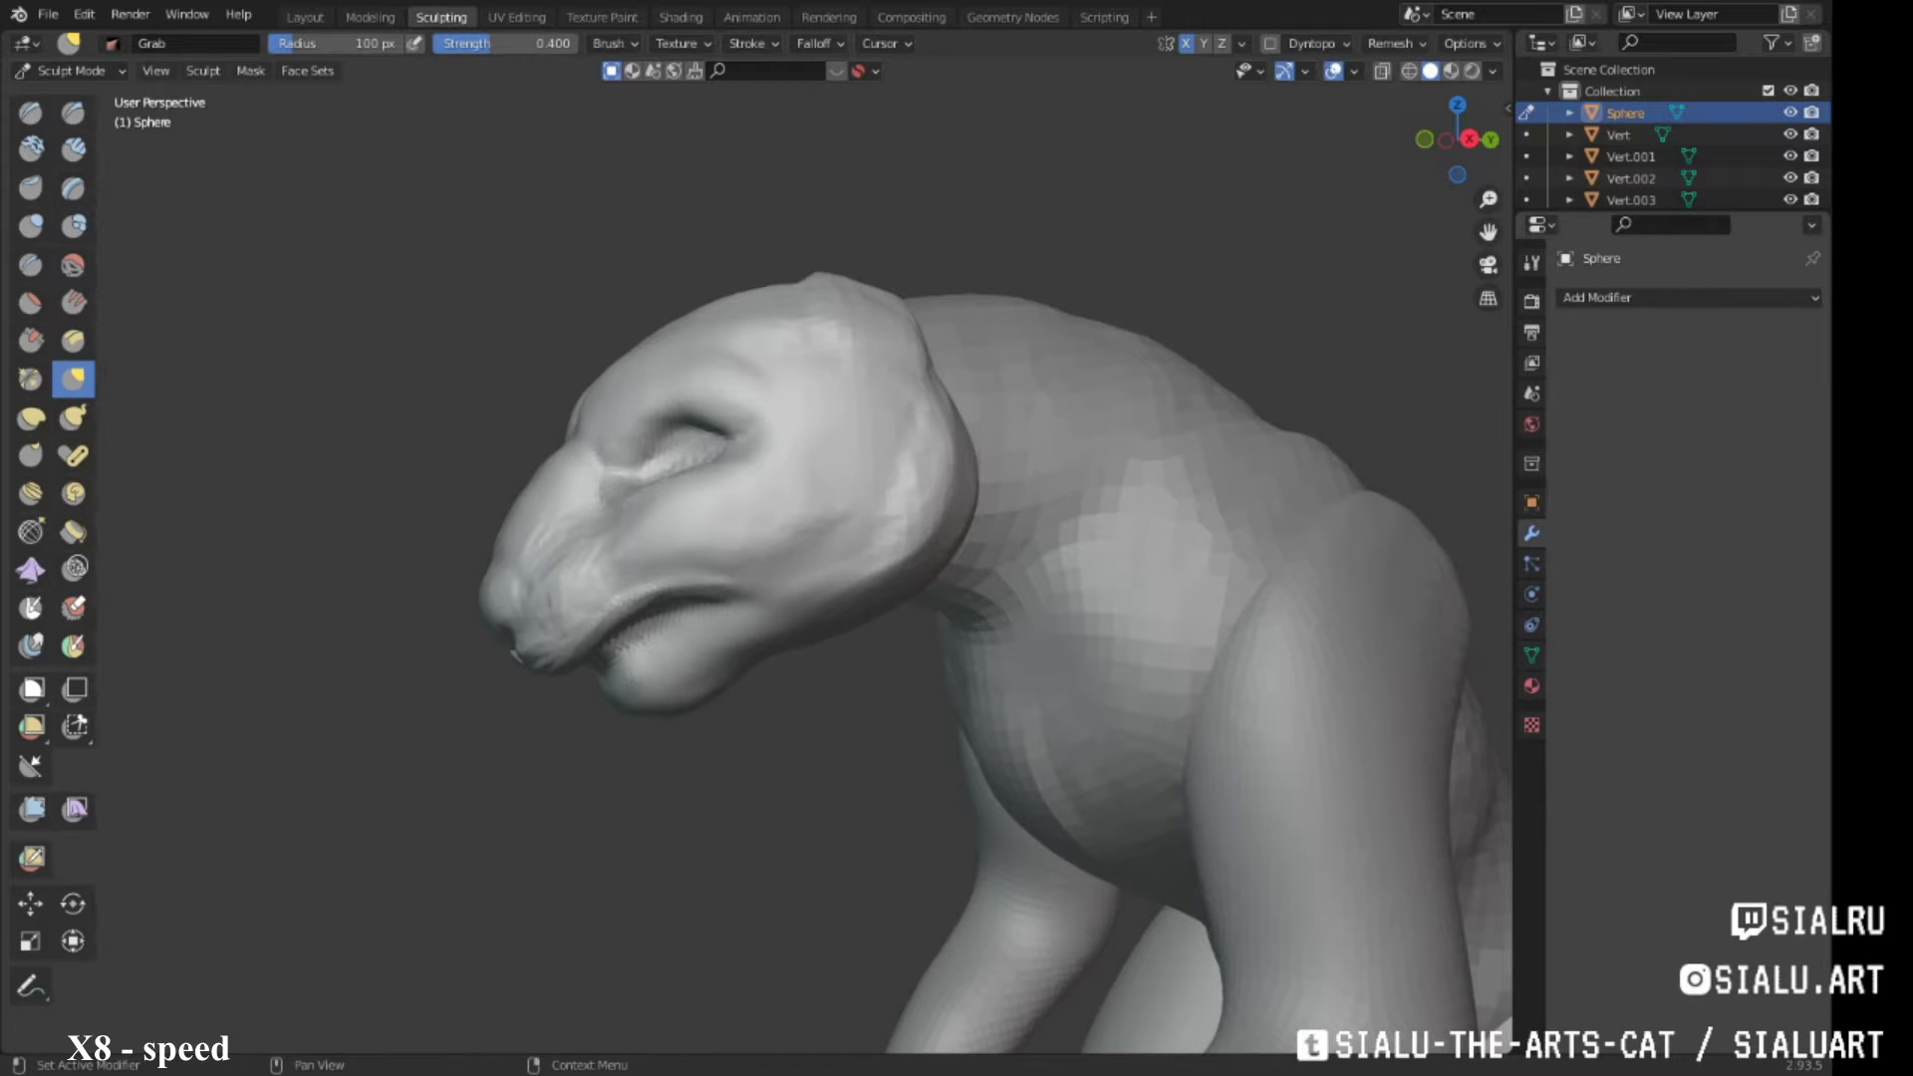
pyautogui.moveTo(871, 585); pyautogui.dragTo(533, 685, button='middle')
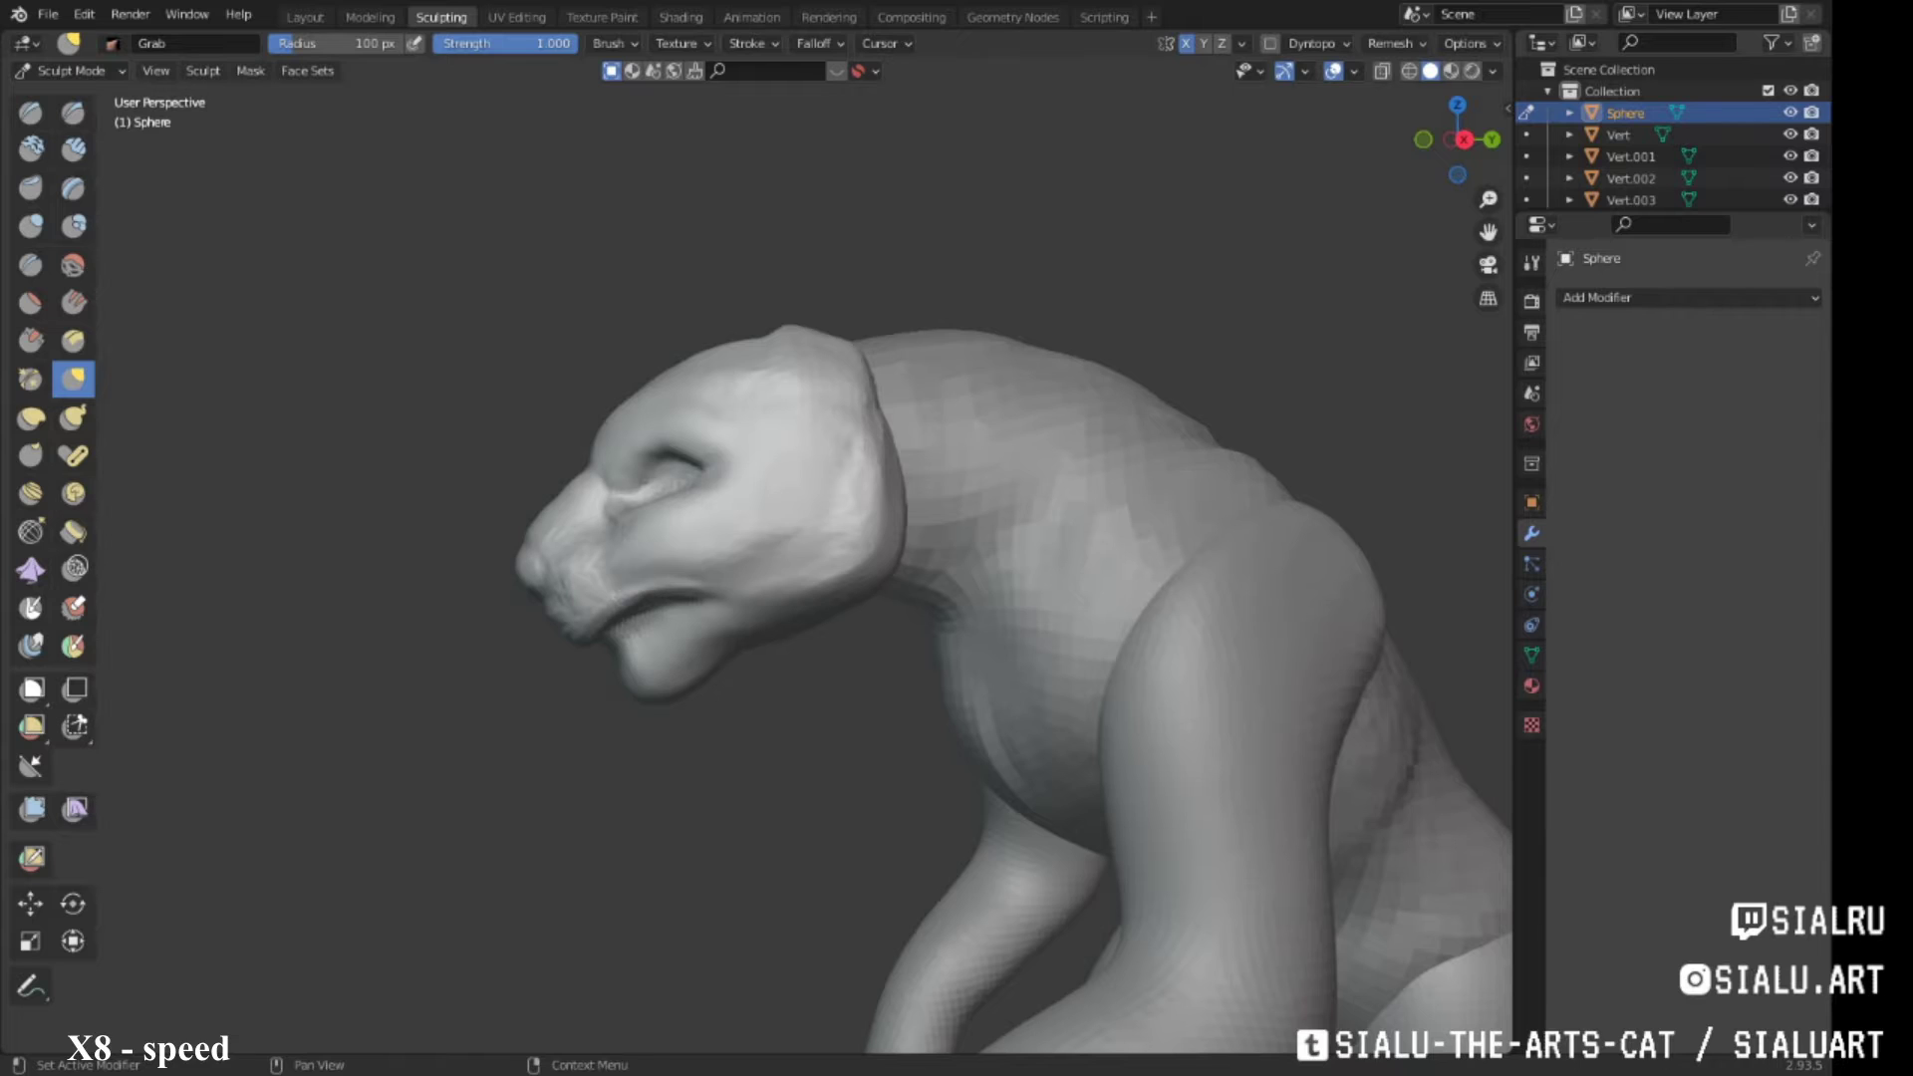
pyautogui.moveTo(737, 578)
pyautogui.mouseDown(button='middle')
pyautogui.moveTo(761, 593)
pyautogui.moveTo(191, 448)
pyautogui.mouseUp(button='middle')
# Snap the 3D cursor to the world origin and add a UV Sphere there
pyautogui.click(305, 17)
pyautogui.moveTo(499, 498); pyautogui.dragTo(574, 546, button='middle')
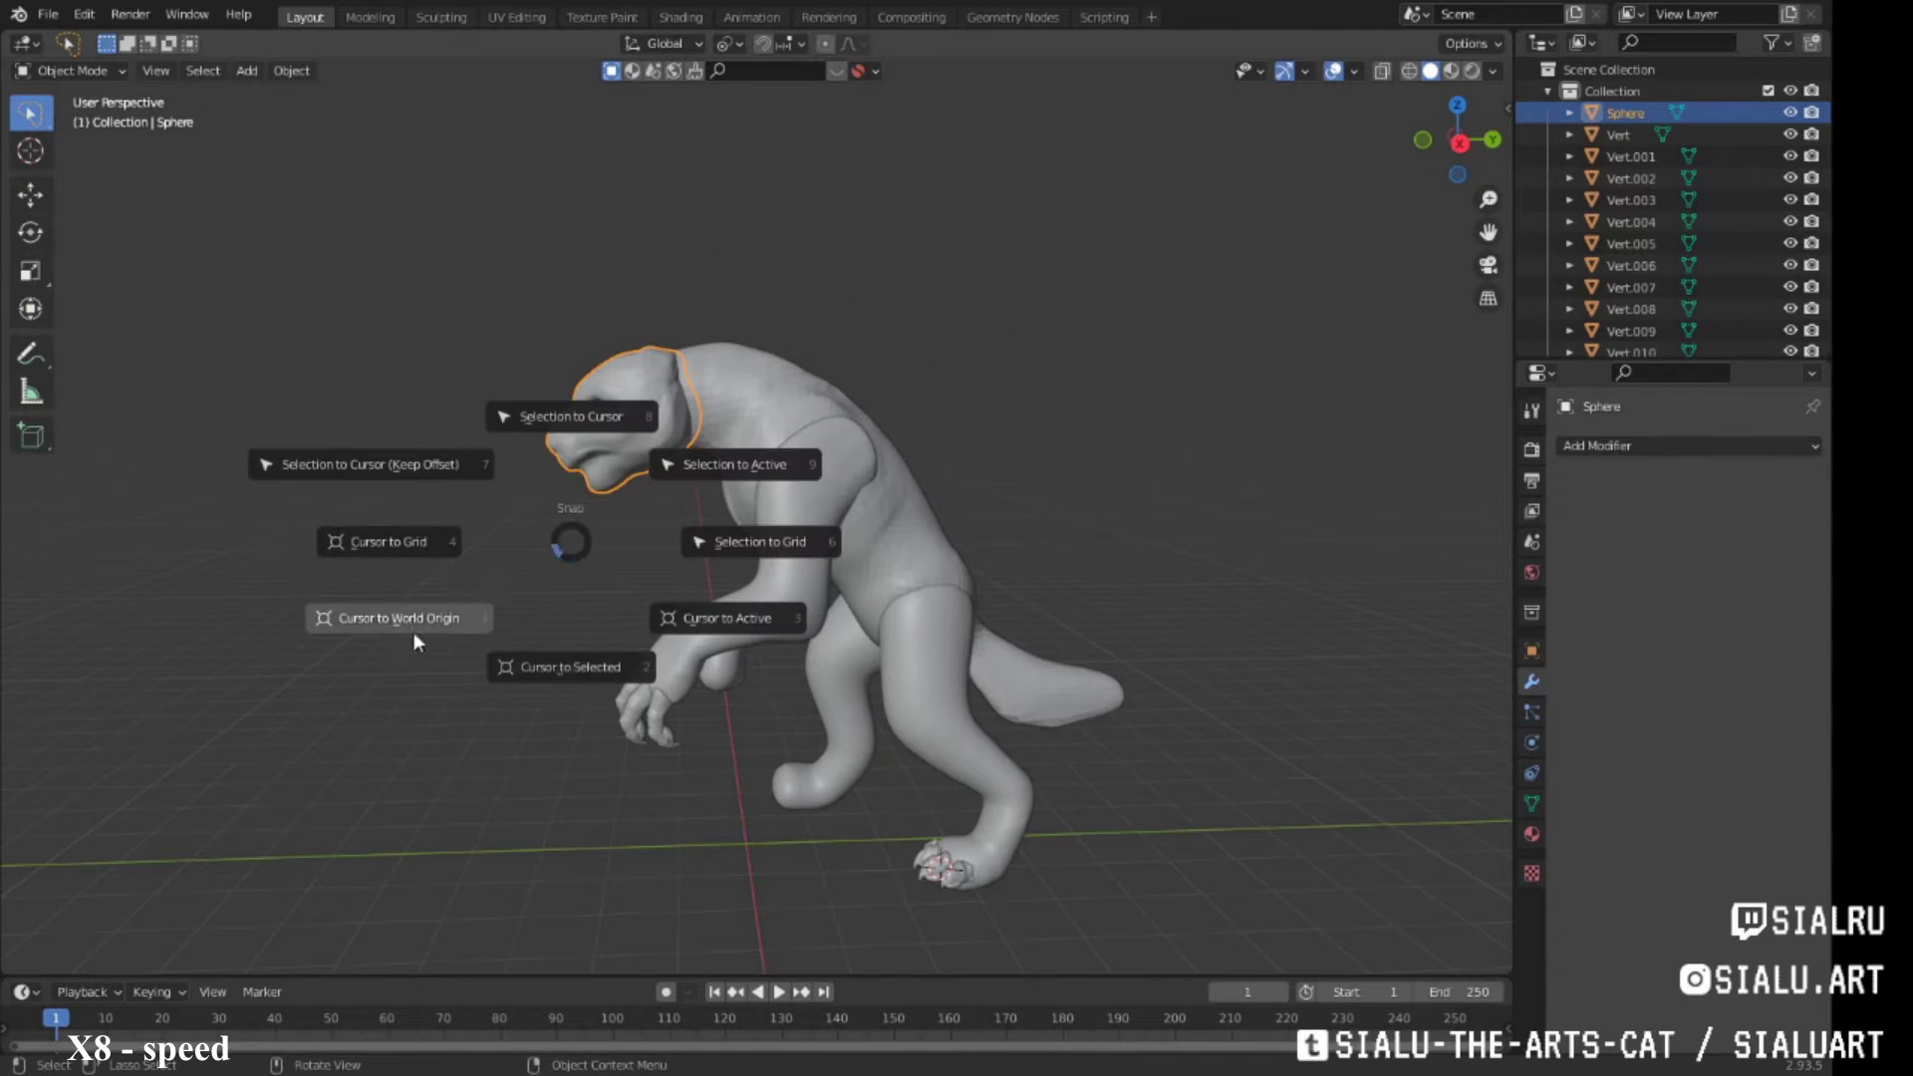
pyautogui.click(413, 632)
pyautogui.hotkey('shift', 'a')
pyautogui.click(636, 88)
pyautogui.press('KP_1')
pyautogui.press('Tab')
pyautogui.press('g')
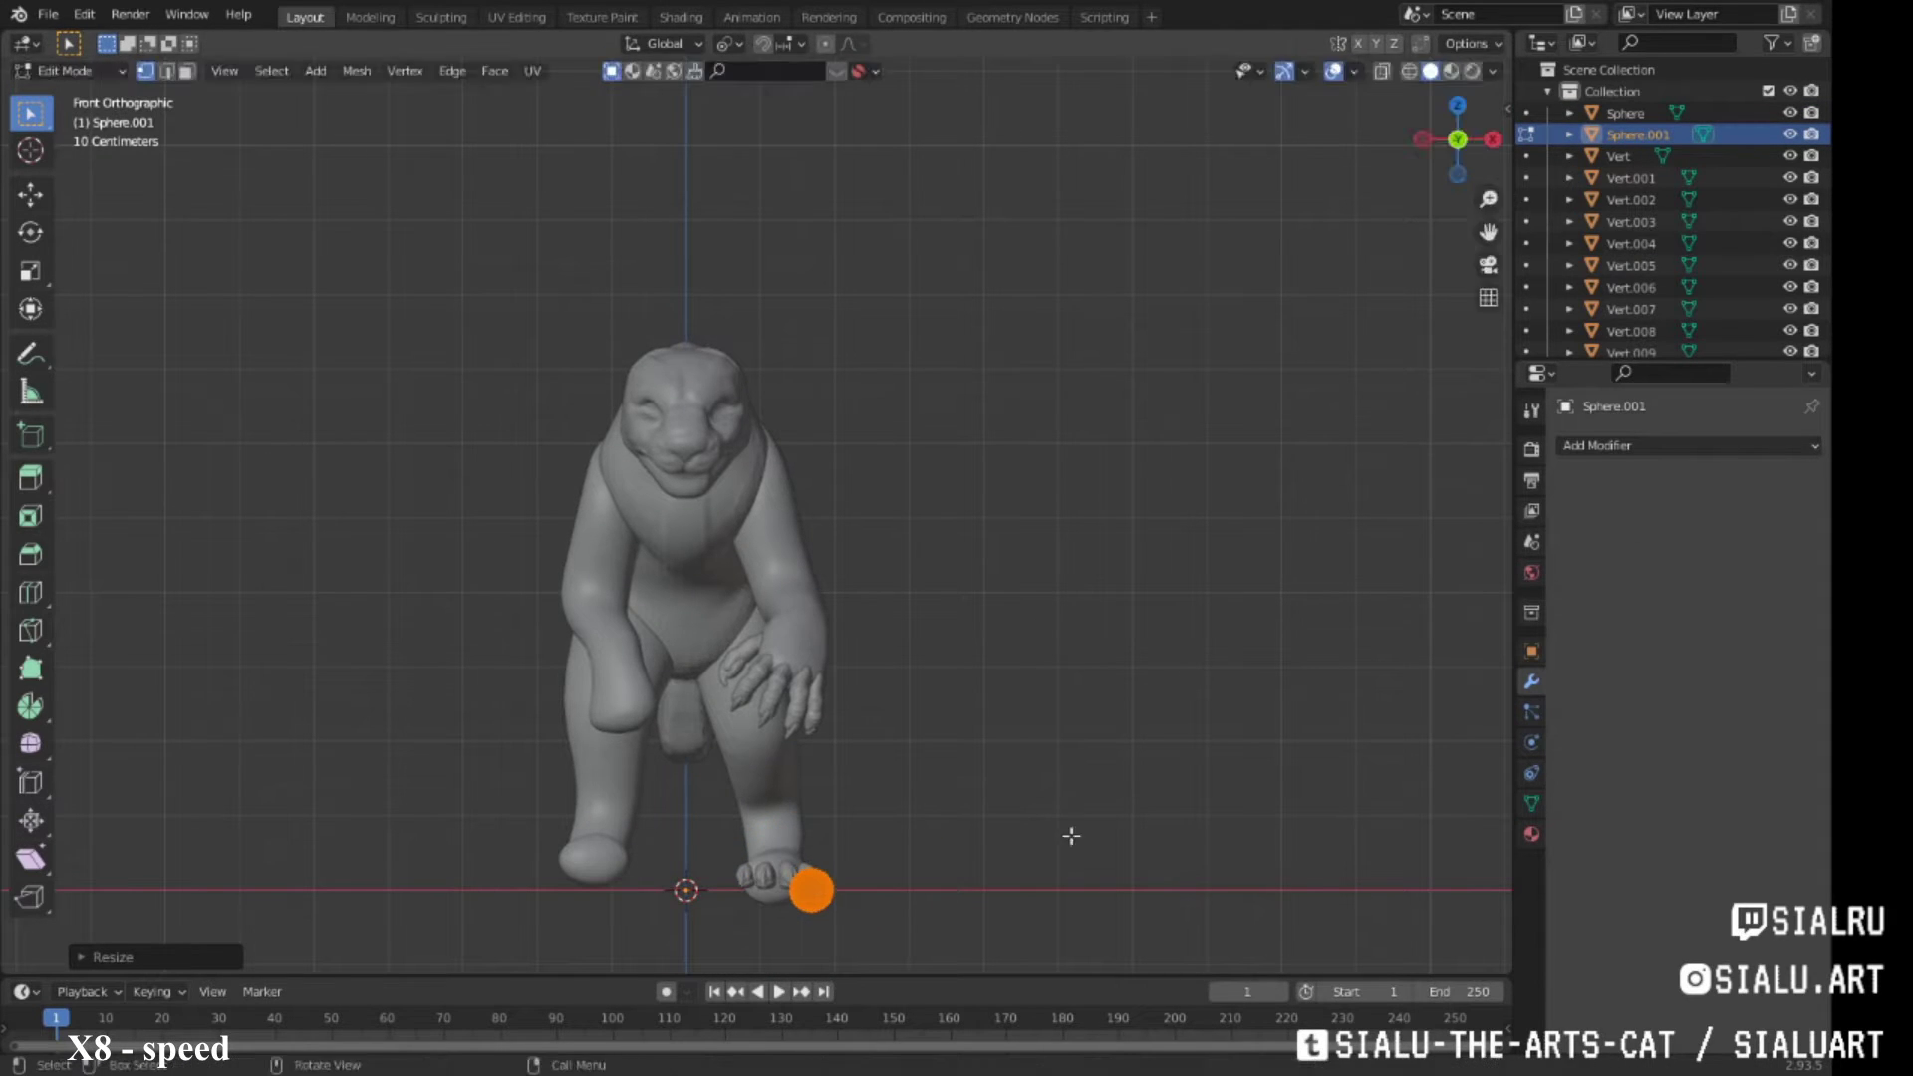
# Give the sphere a Mirror modifier and a Subdivision modifier
pyautogui.click(1594, 446)
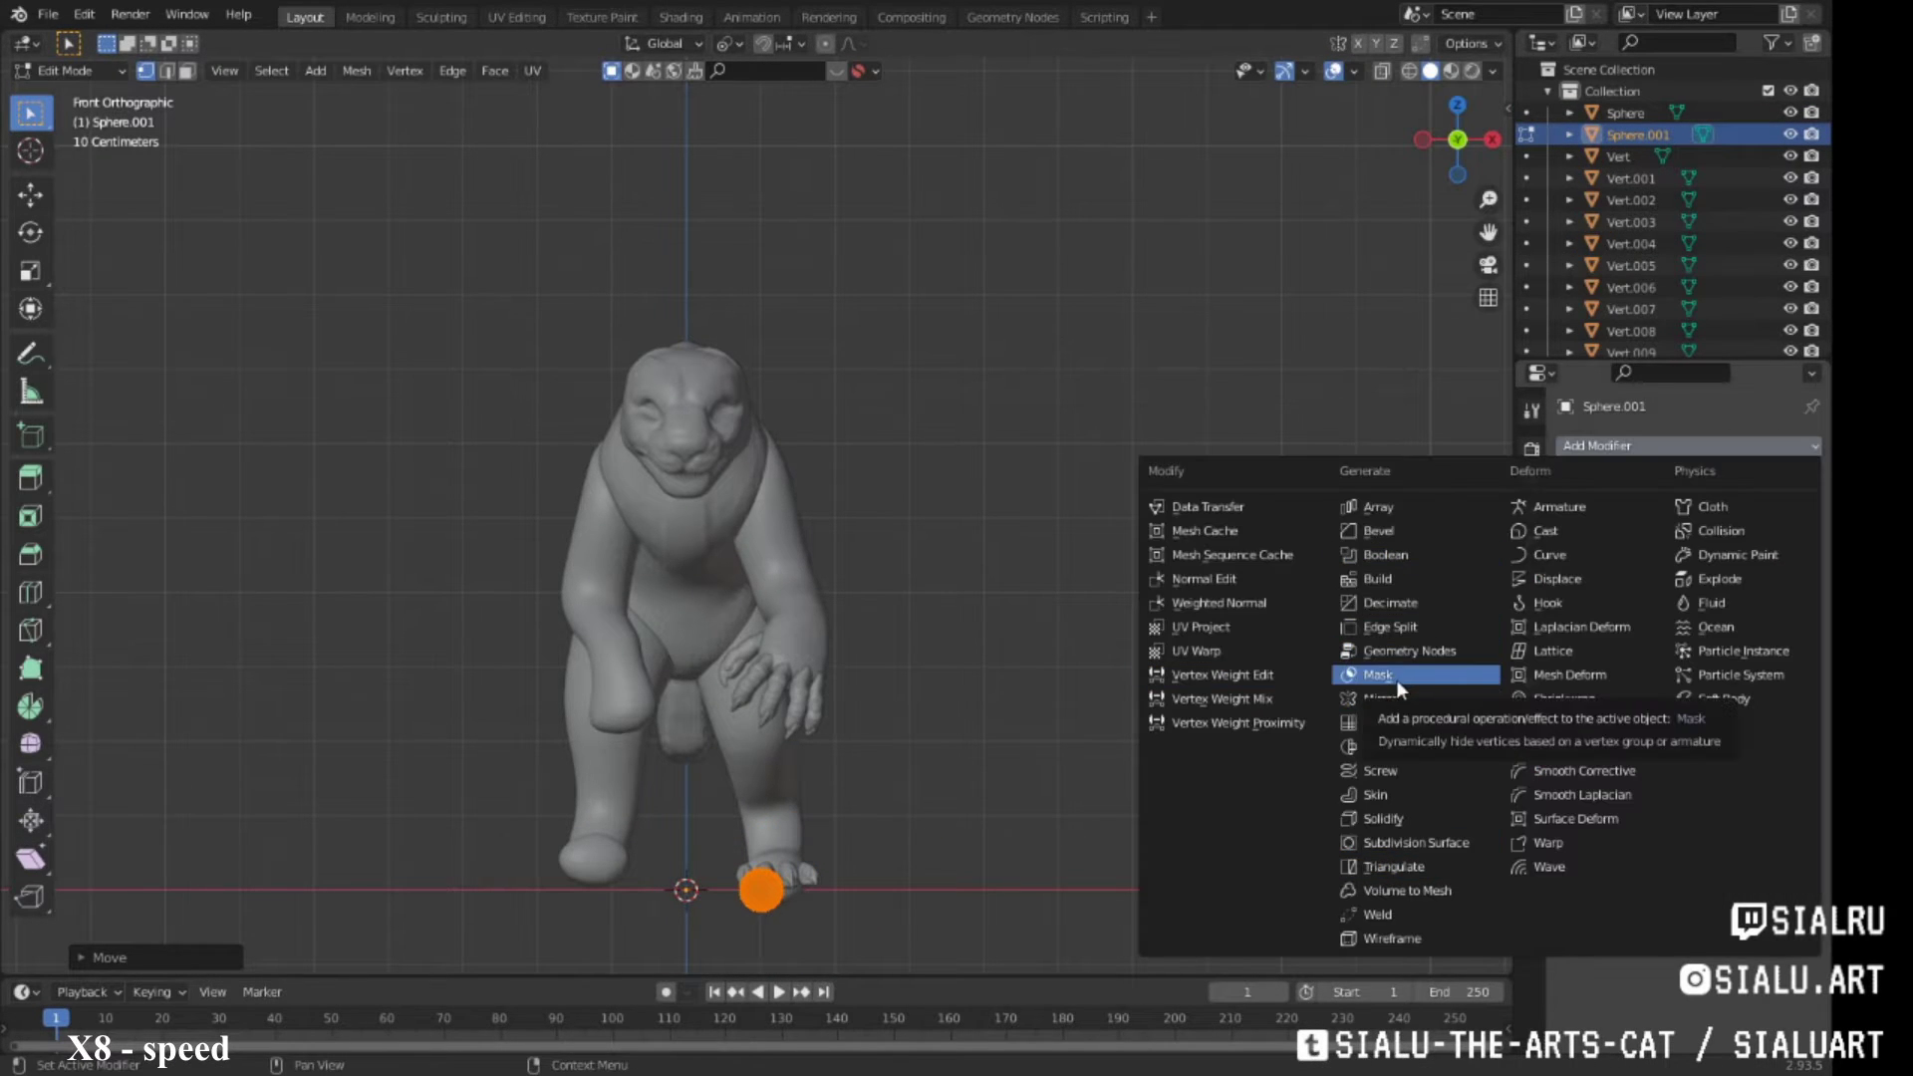
pyautogui.click(1378, 698)
pyautogui.click(1594, 446)
pyautogui.click(1415, 841)
pyautogui.press('KP_3')
pyautogui.press('Tab')
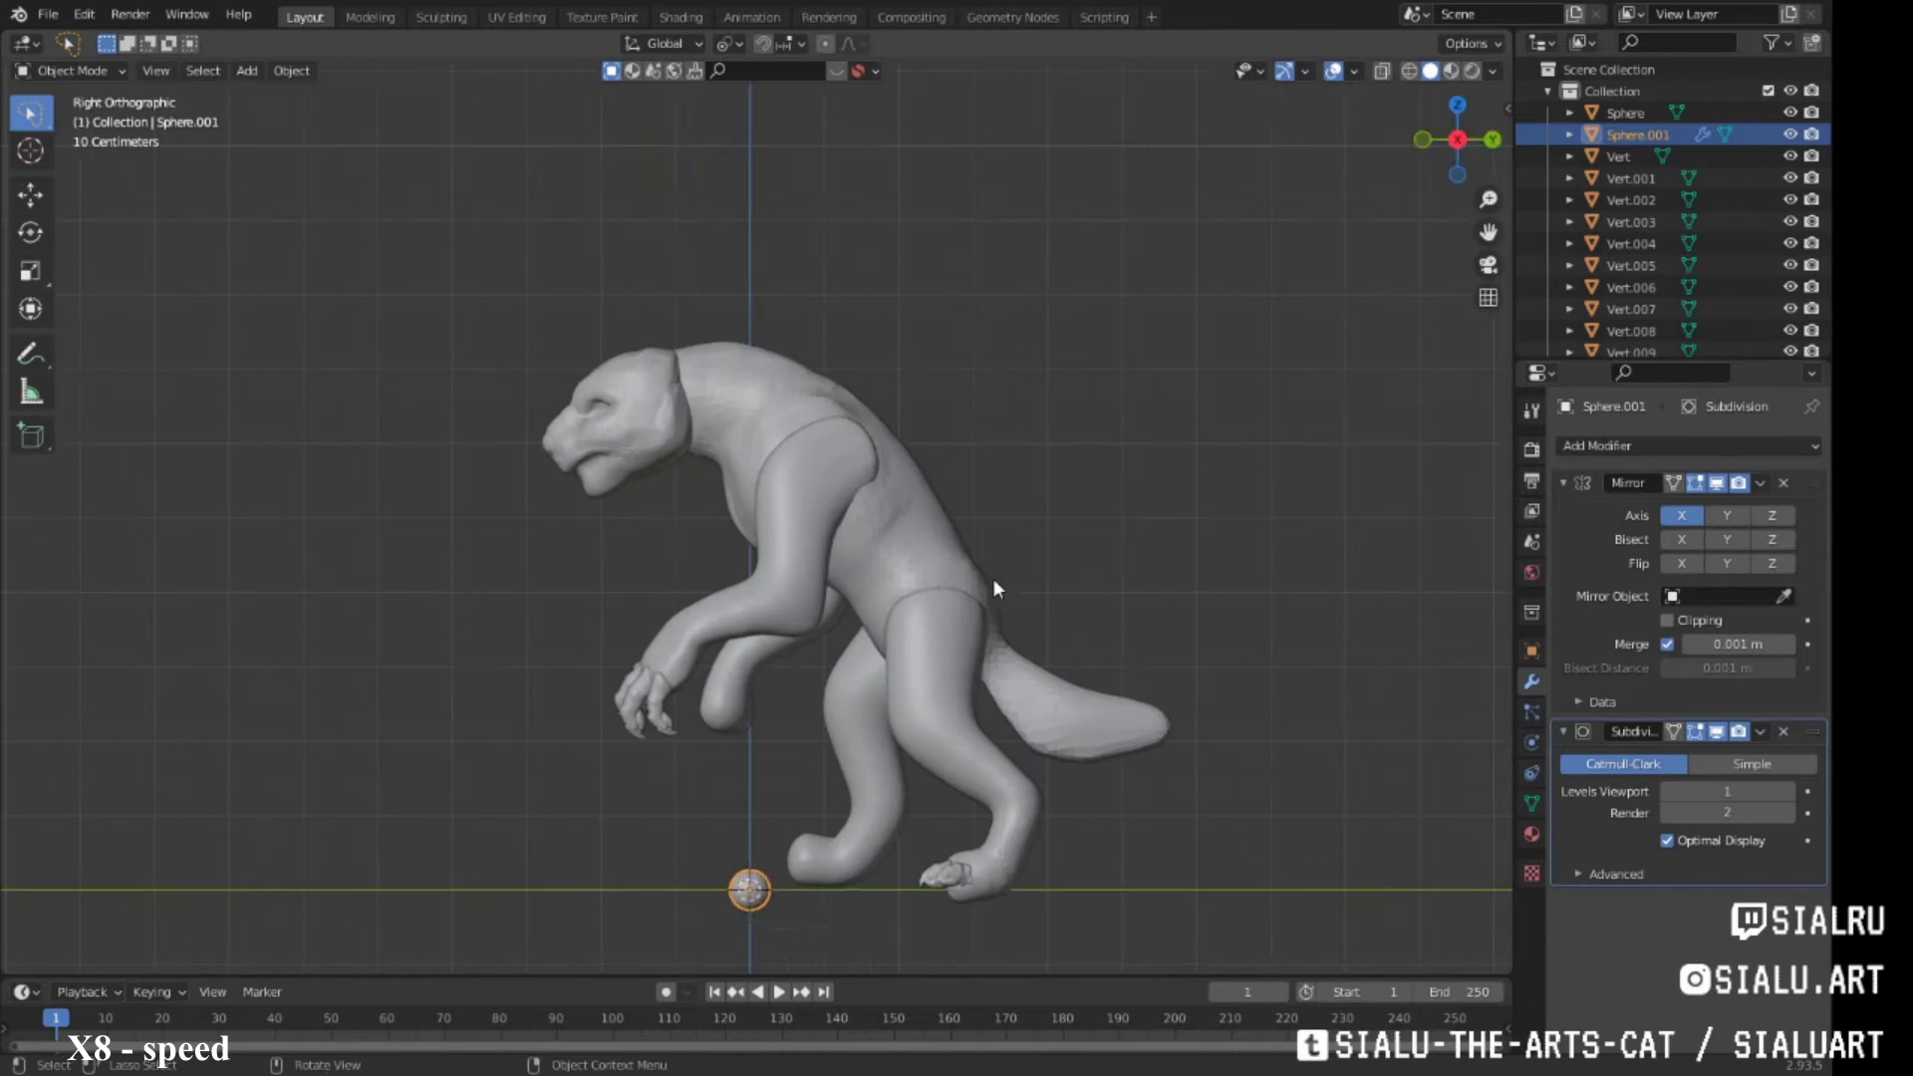
# Shrink the sphere to eyeball size and move it into the eye socket
pyautogui.press('KP_1')
pyautogui.scroll(5, 863, 519)
pyautogui.press('Tab')
pyautogui.moveTo(863, 519)
pyautogui.mouseDown(button='middle')
pyautogui.moveTo(854, 440)
pyautogui.moveTo(1090, 476)
pyautogui.moveTo(1096, 419)
pyautogui.mouseUp(button='middle')
pyautogui.press('s')
pyautogui.scroll(-4, 853, 441)
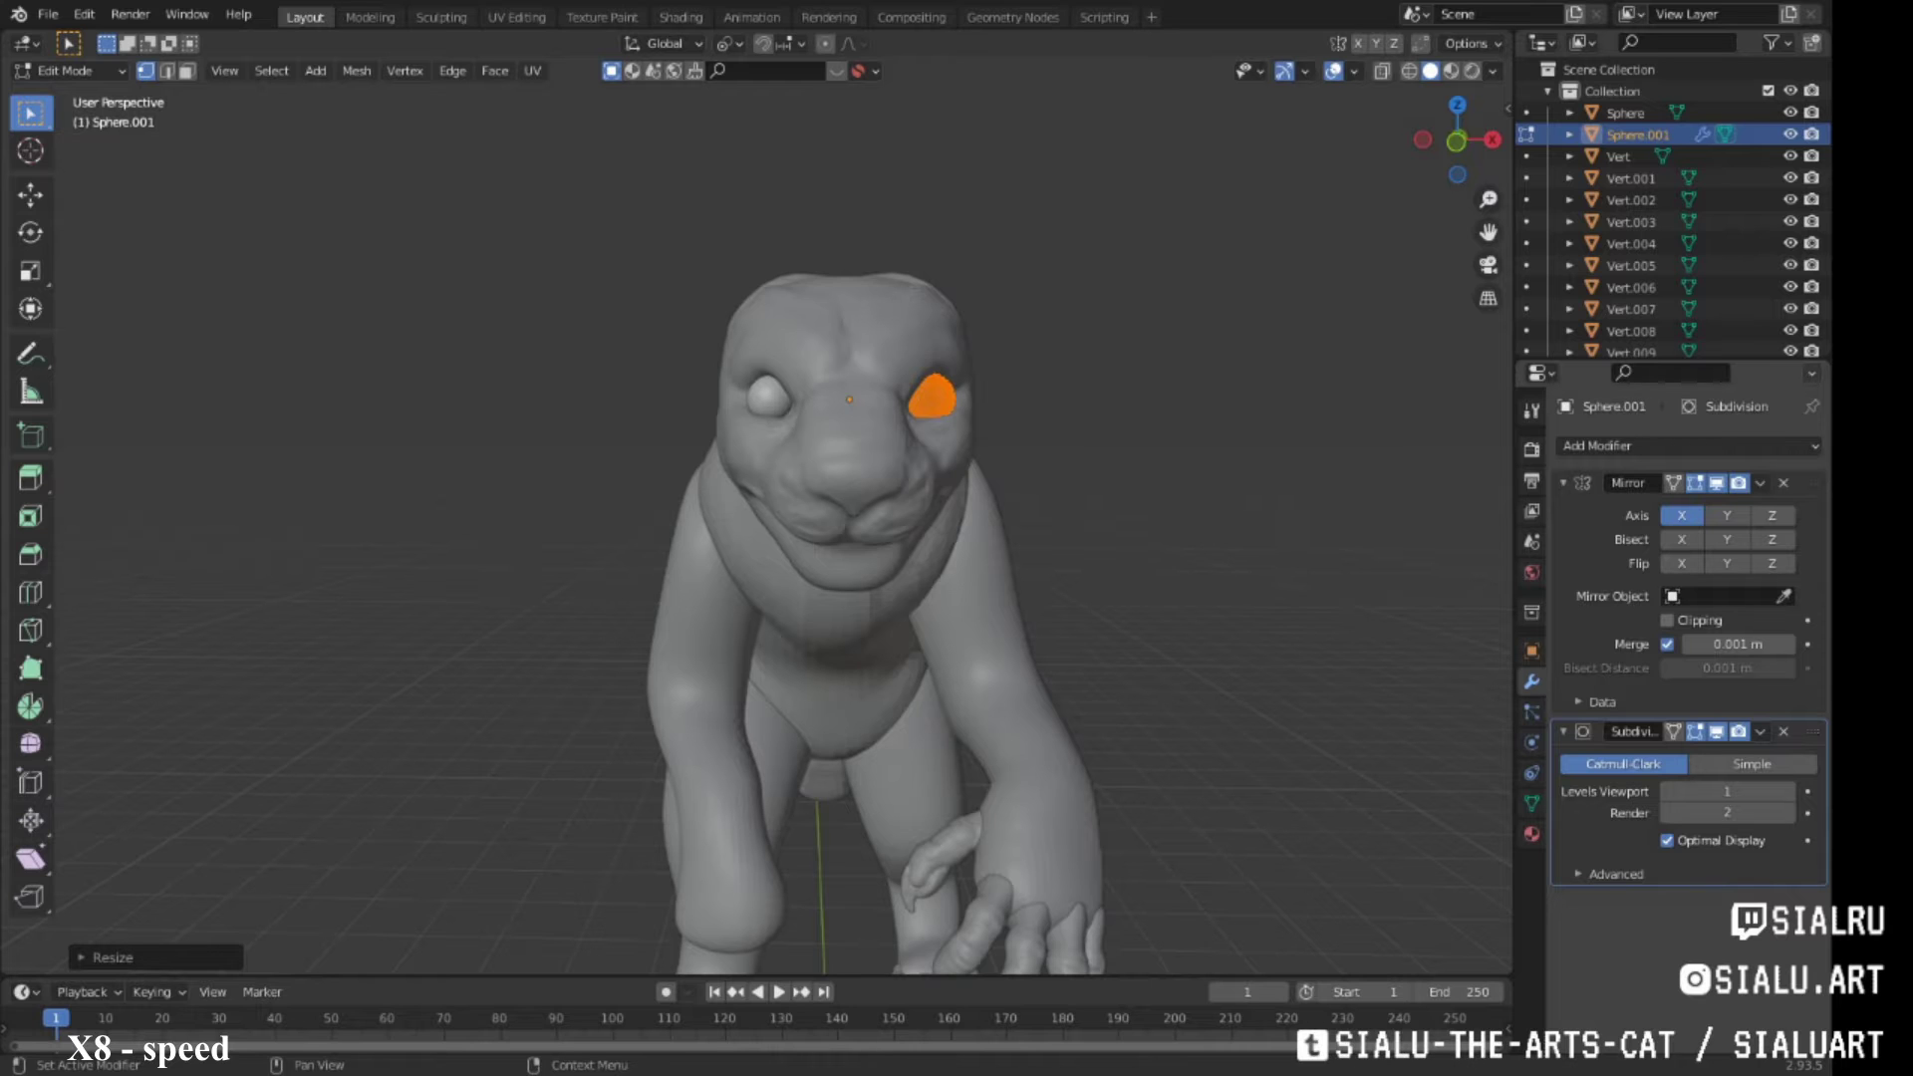
pyautogui.press('g')
pyautogui.moveTo(1096, 418)
pyautogui.mouseDown(button='middle')
pyautogui.moveTo(1281, 550)
pyautogui.moveTo(1255, 419)
pyautogui.mouseUp(button='middle')
pyautogui.click(1272, 553)
# Select the front of the eyeball and extrude it
pyautogui.press('KP_1')
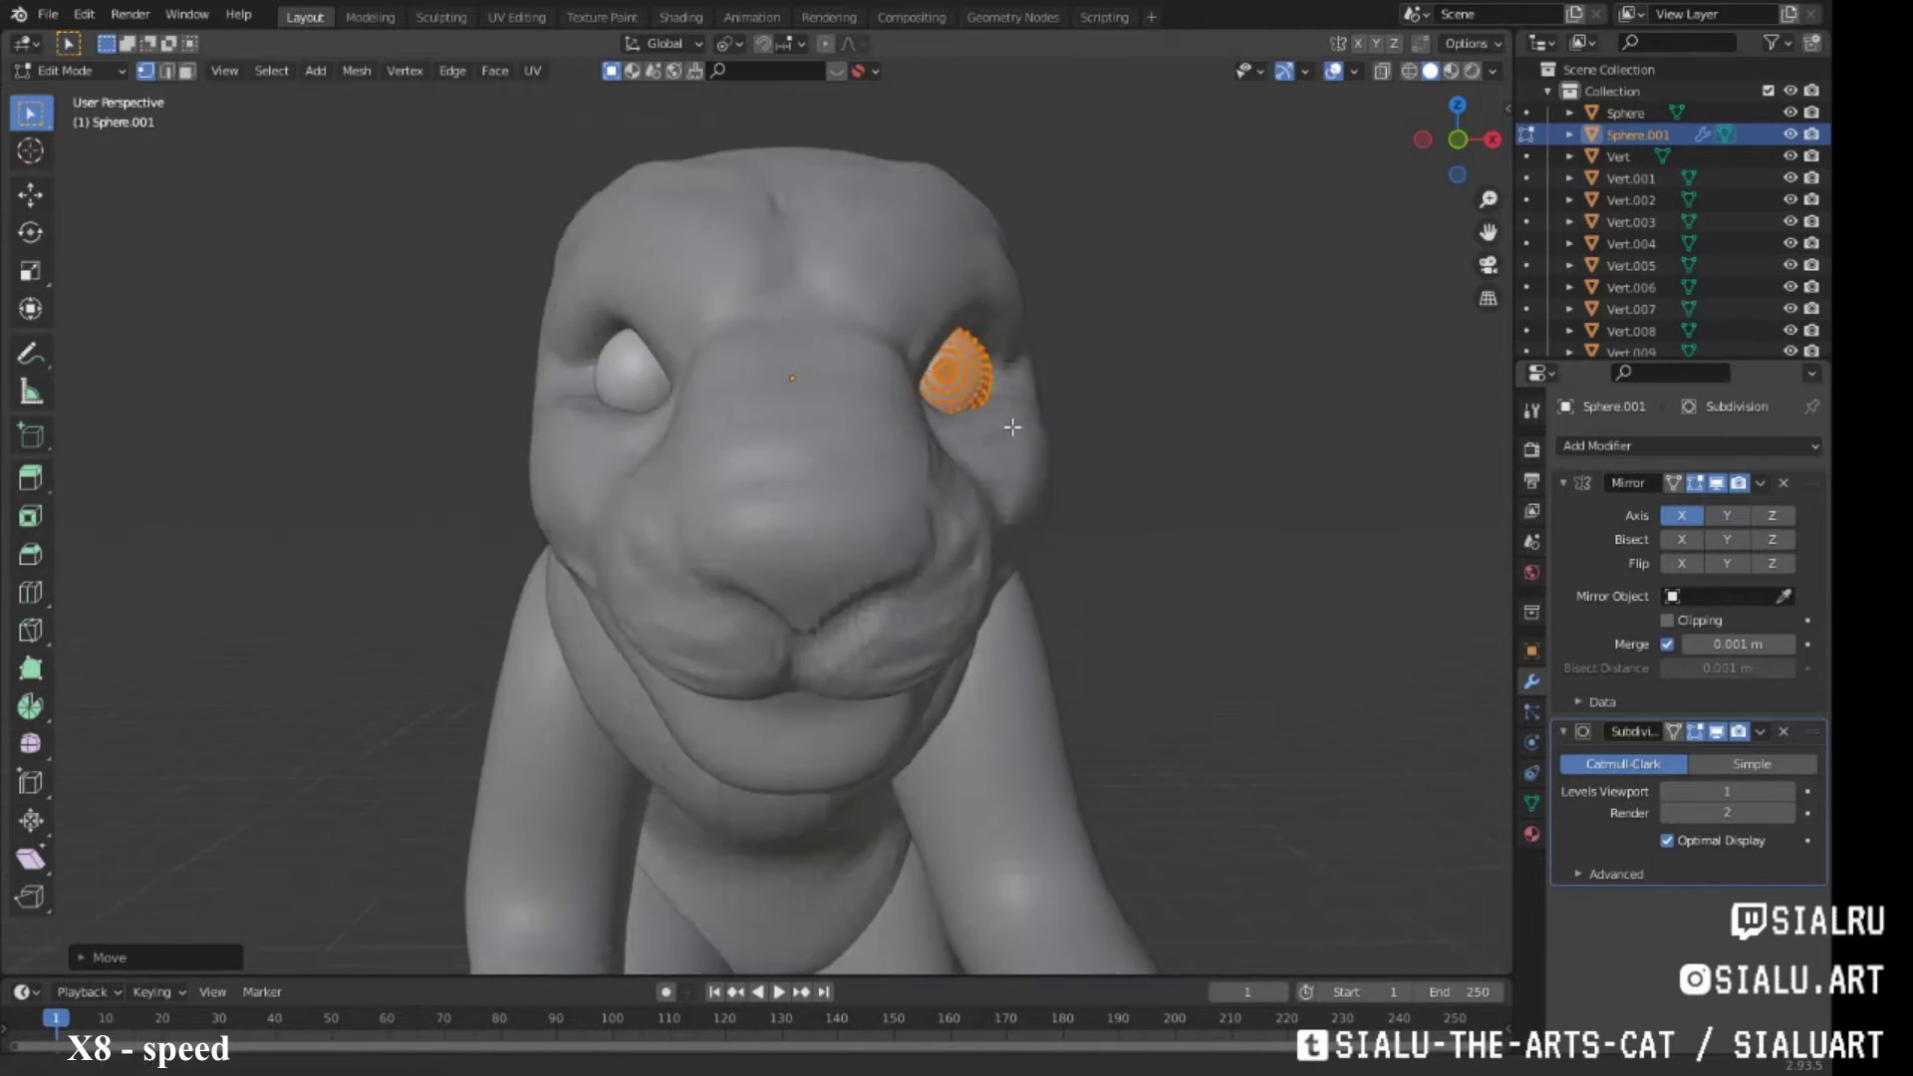
pyautogui.scroll(3, 1249, 376)
pyautogui.scroll(-5, 1111, 410)
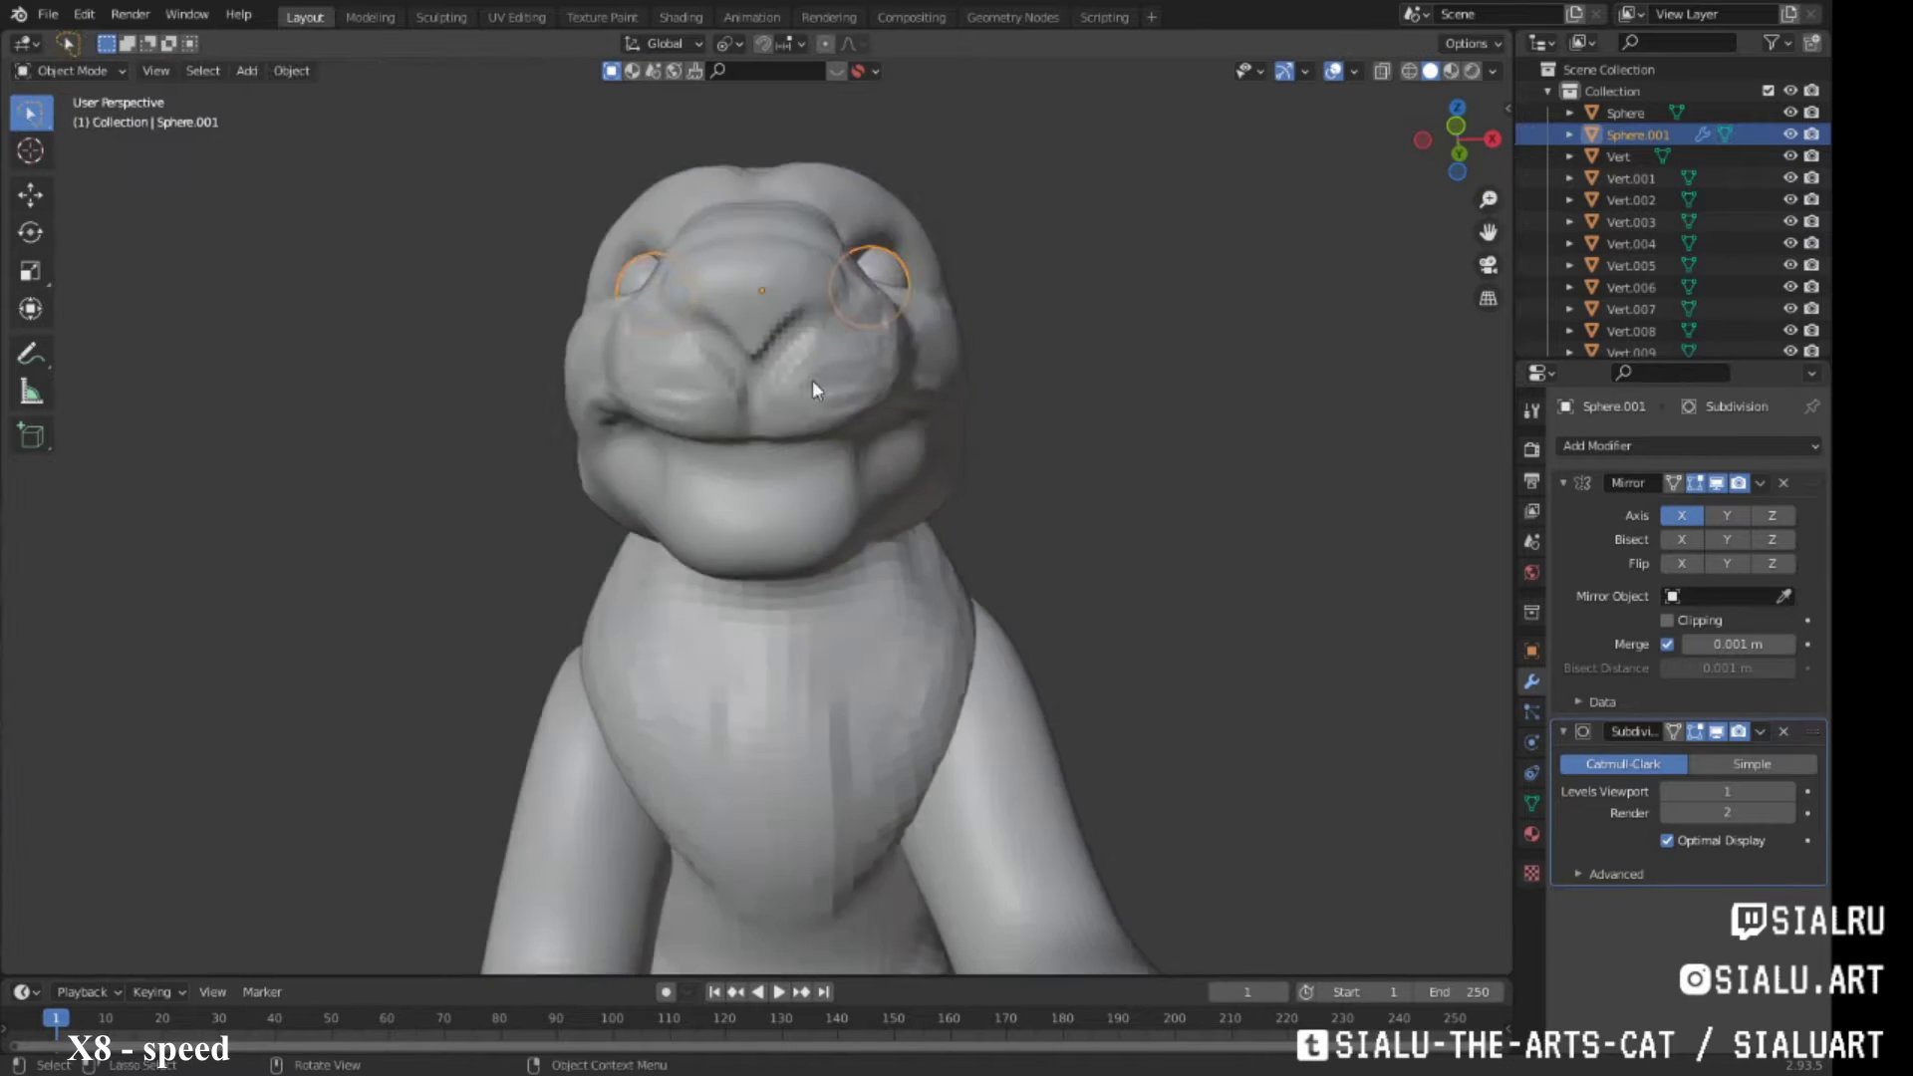
pyautogui.moveTo(815, 375); pyautogui.dragTo(1110, 427, button='middle')
pyautogui.scroll(5, 895, 443)
pyautogui.scroll(4, 894, 444)
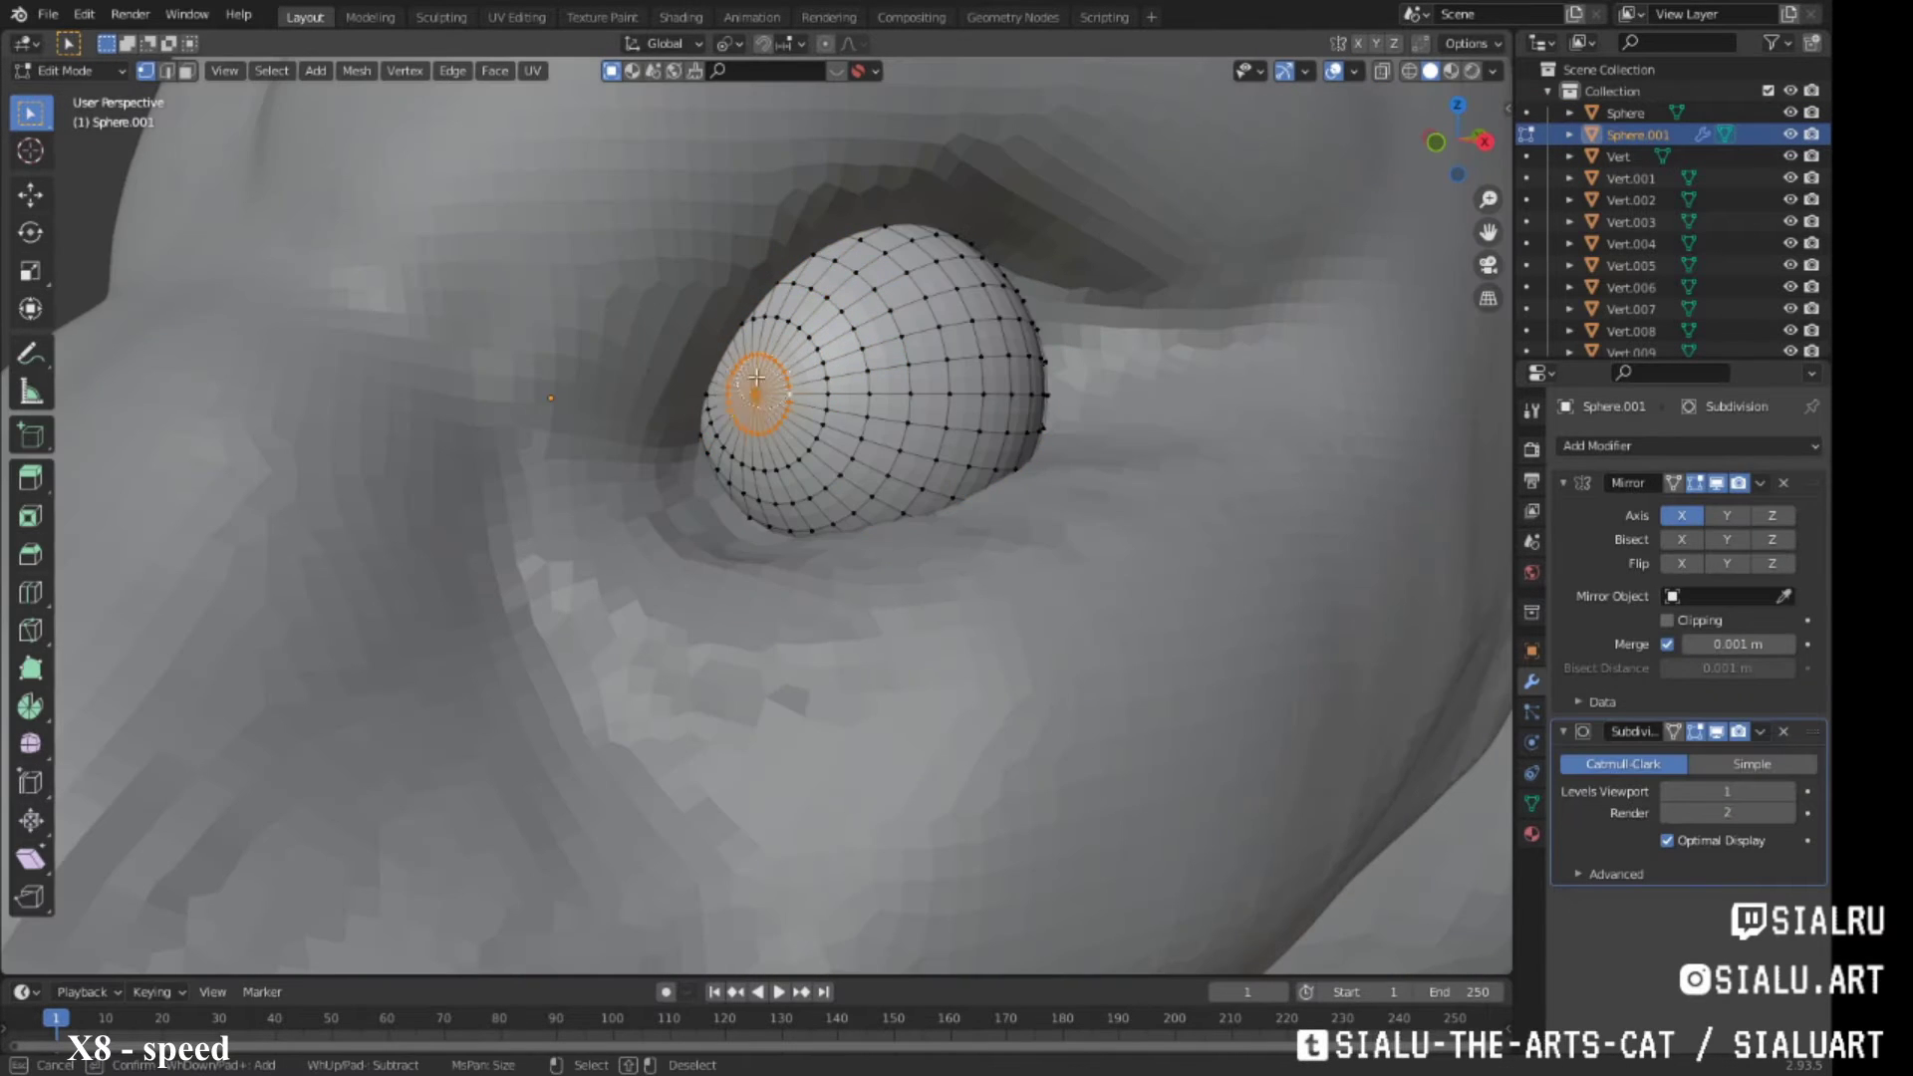
pyautogui.press('Escape')
pyautogui.moveTo(757, 378)
pyautogui.mouseDown(button='middle')
pyautogui.moveTo(728, 383)
pyautogui.moveTo(1026, 439)
pyautogui.mouseUp(button='middle')
pyautogui.click(803, 376)
# Slide an edge loop and push the front disc inward into a recessed pupil
pyautogui.keyDown('alt'); pyautogui.click(1003, 428); pyautogui.keyUp('alt')
pyautogui.press('g')
pyautogui.press('g')
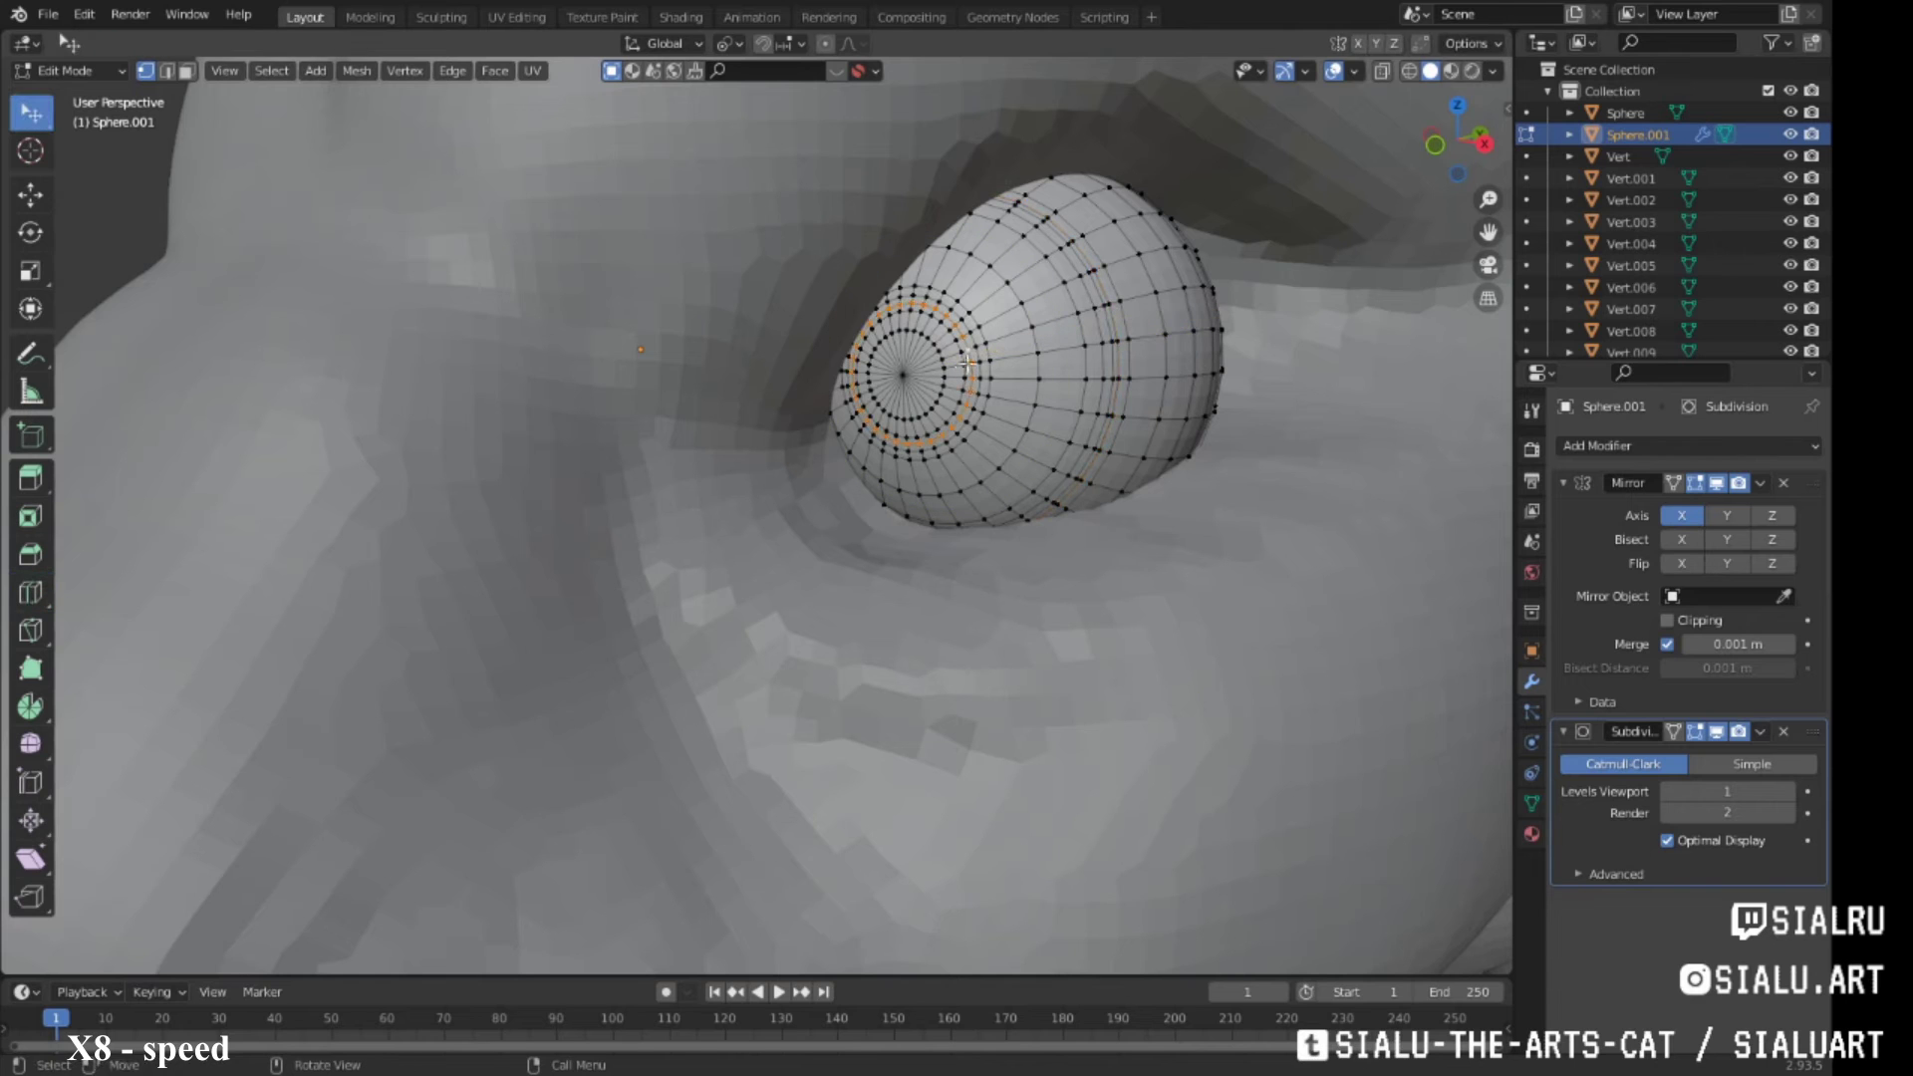
pyautogui.moveTo(995, 429); pyautogui.dragTo(896, 438, button='middle')
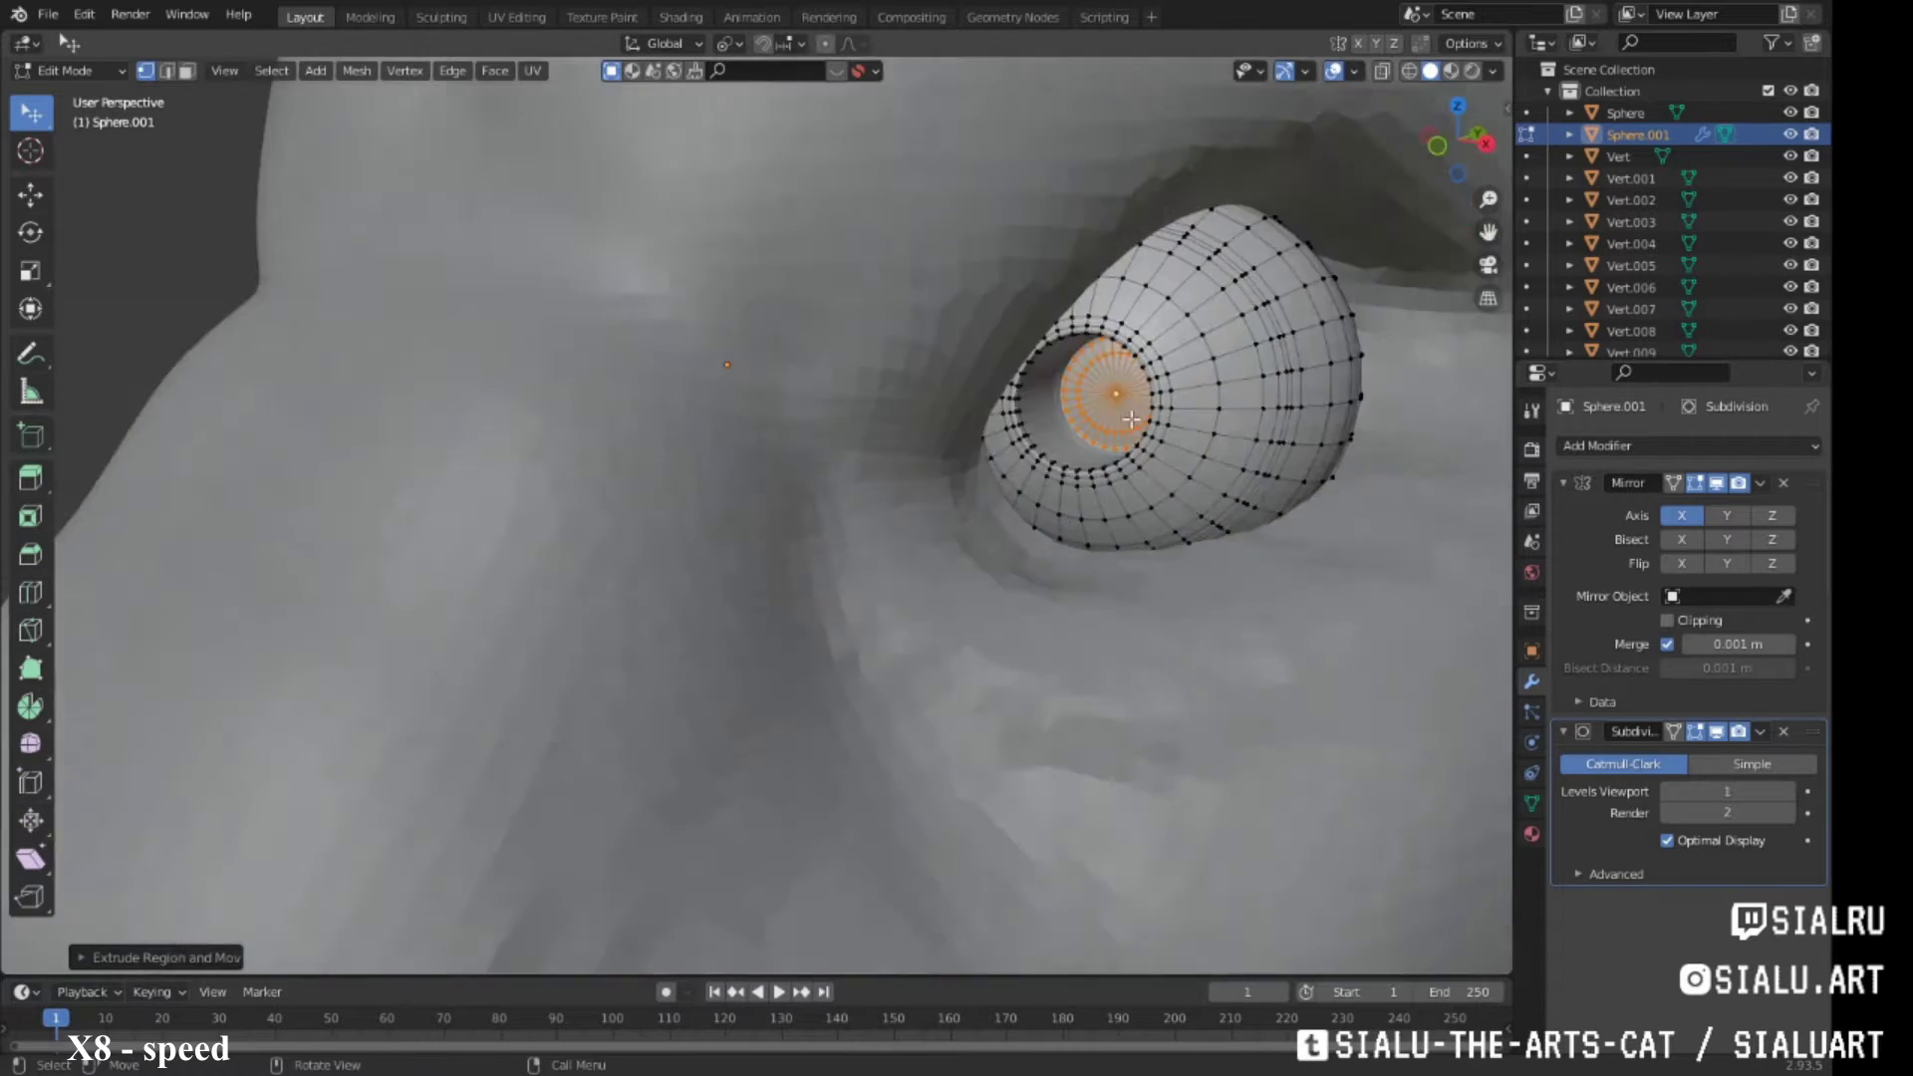
pyautogui.keyDown('alt'); pyautogui.click(773, 478); pyautogui.keyUp('alt')
pyautogui.press('Tab')
pyautogui.scroll(-3, 814, 464)
pyautogui.click(917, 491)
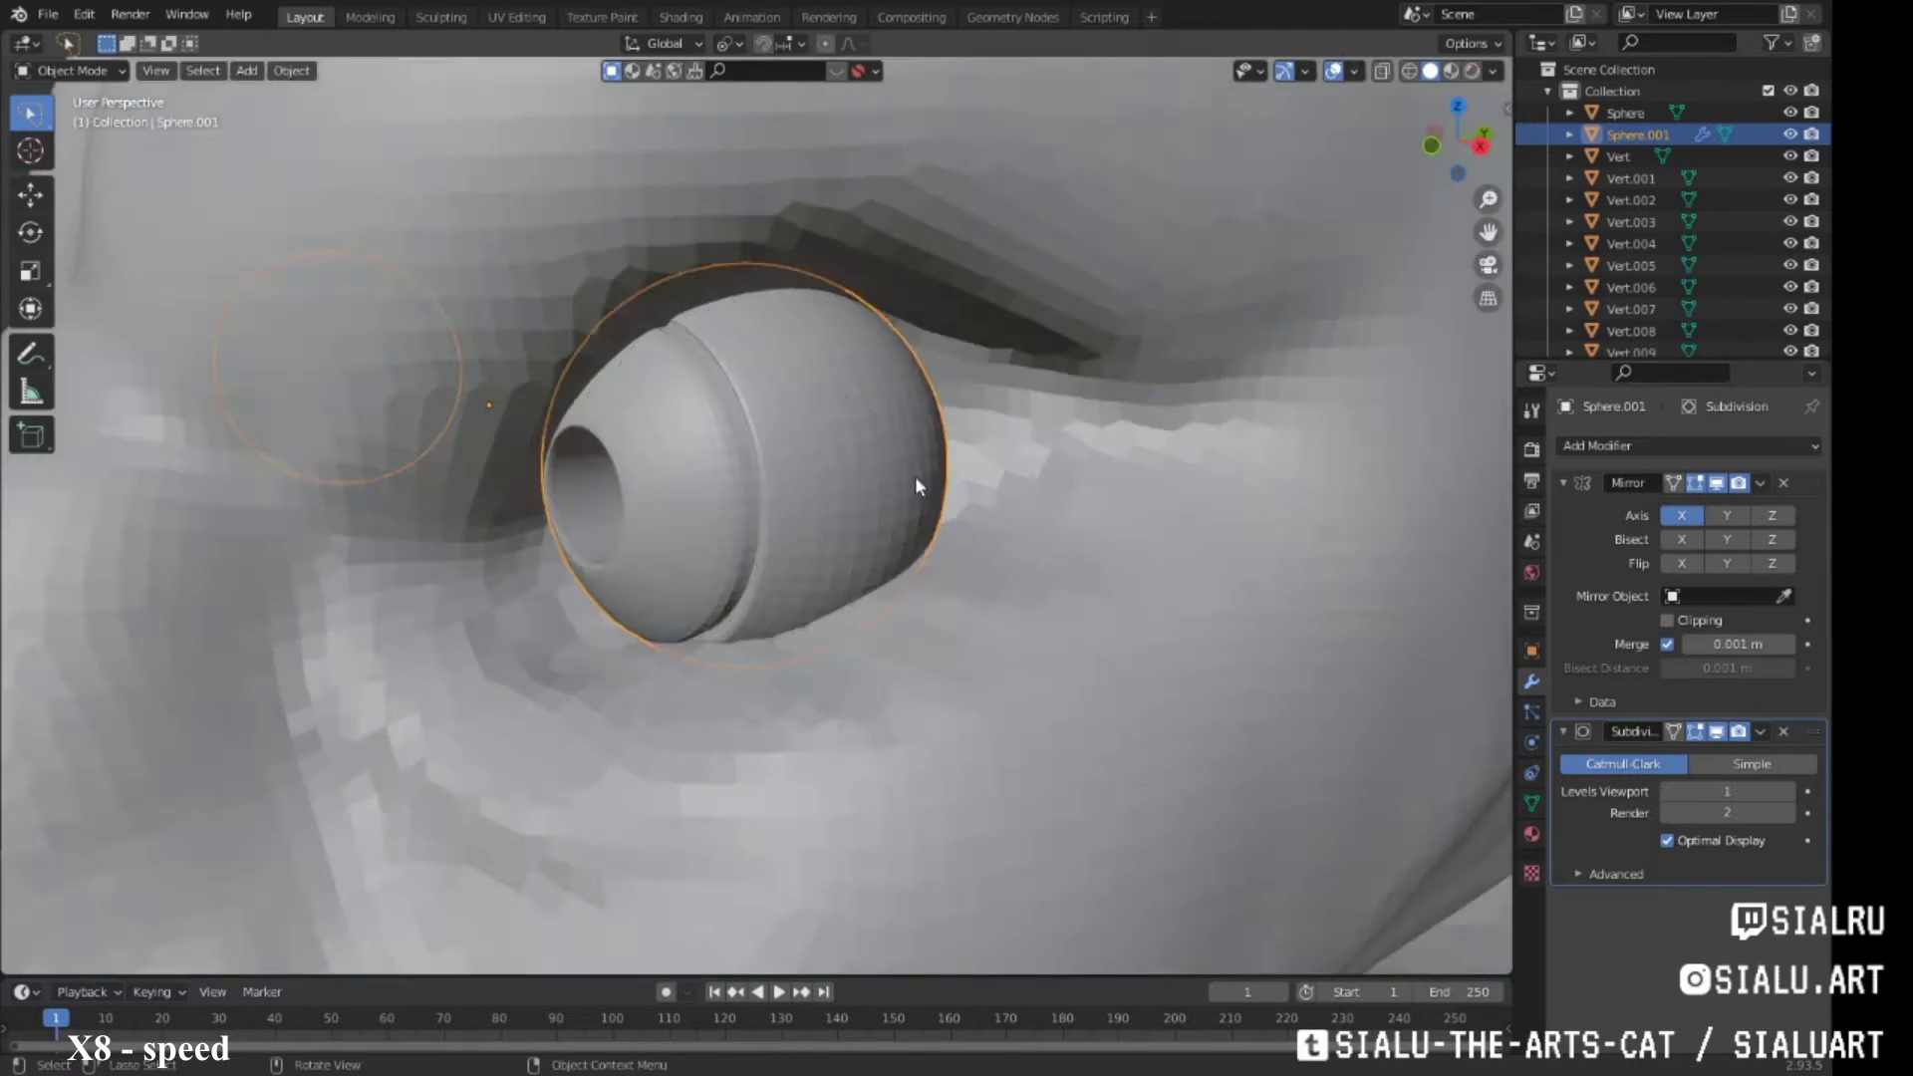
pyautogui.scroll(-5, 918, 491)
pyautogui.click(442, 16)
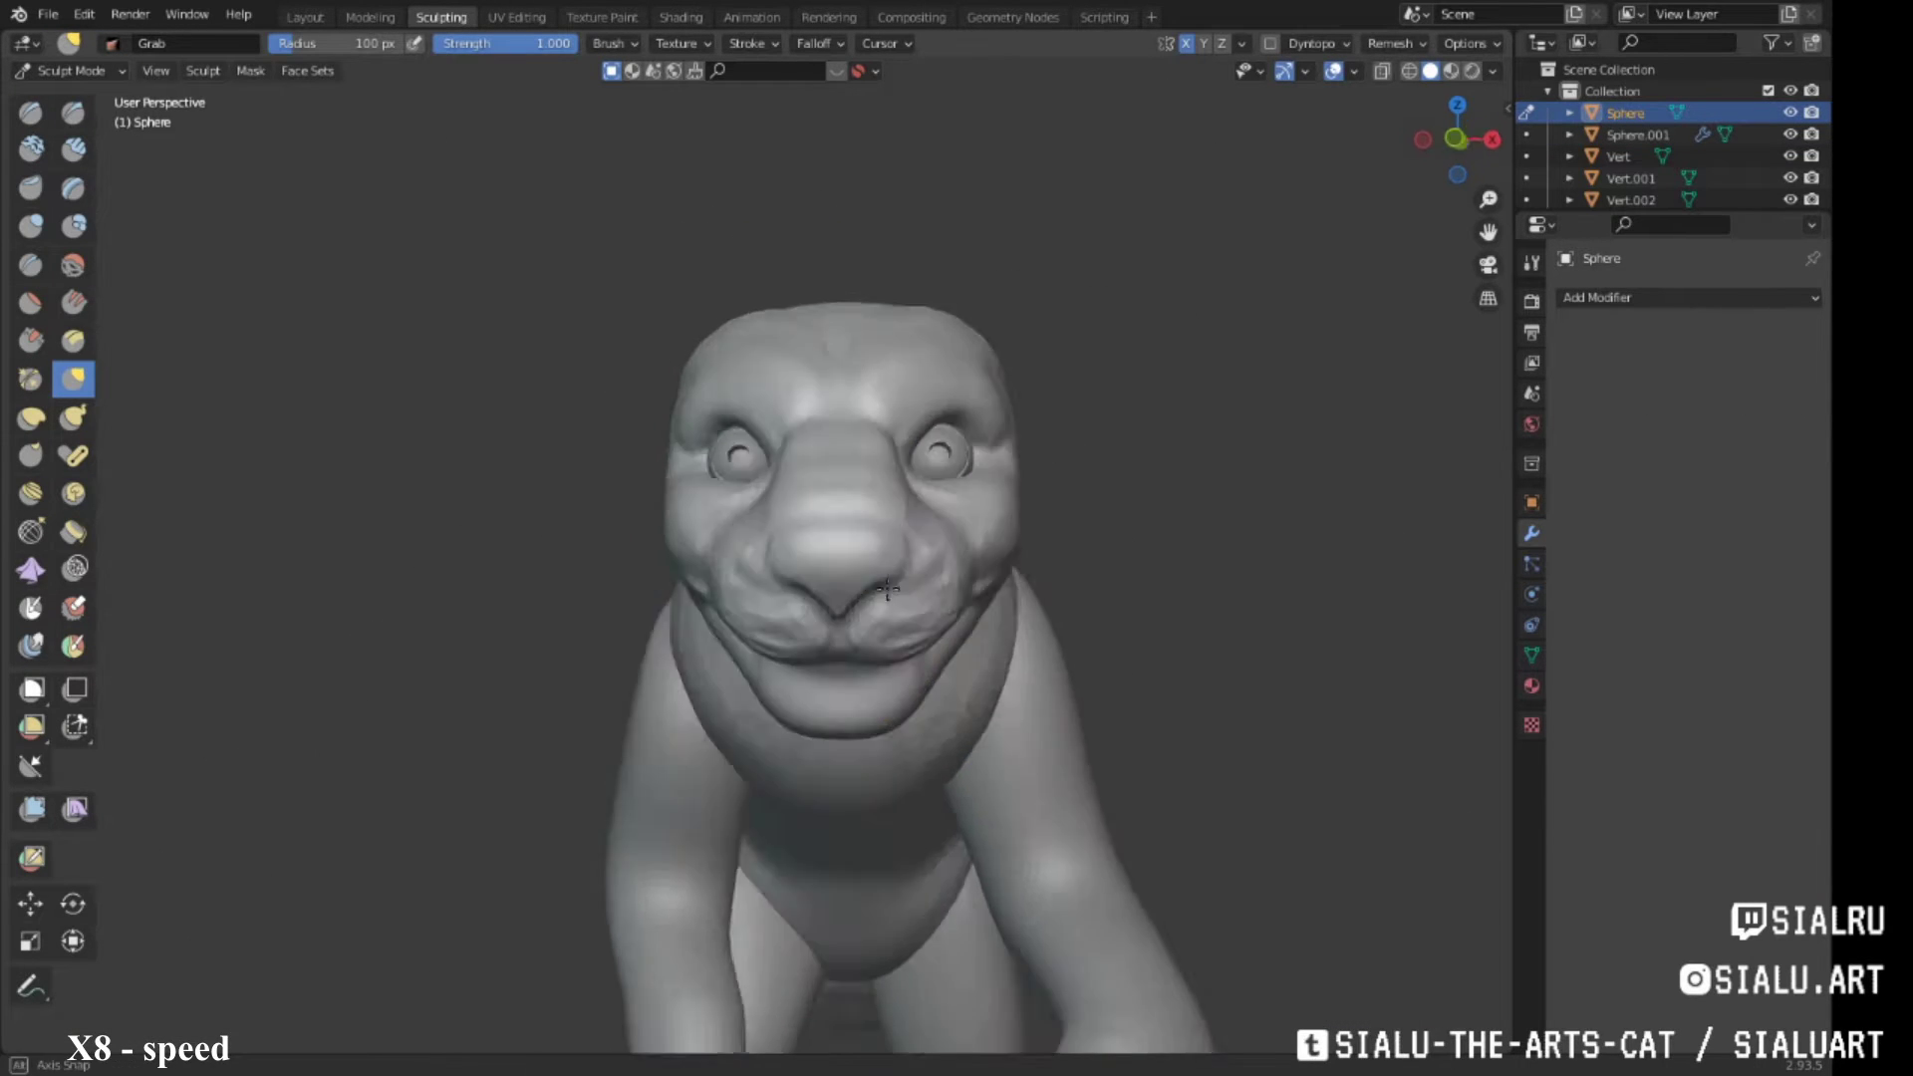
# Grab-sculpt eyelids wrapping around the new eyeball
pyautogui.moveTo(888, 589); pyautogui.dragTo(740, 545, button='middle')
pyautogui.moveTo(1032, 509)
pyautogui.mouseDown(button='middle')
pyautogui.moveTo(982, 597)
pyautogui.moveTo(87, 471)
pyautogui.mouseUp(button='middle')
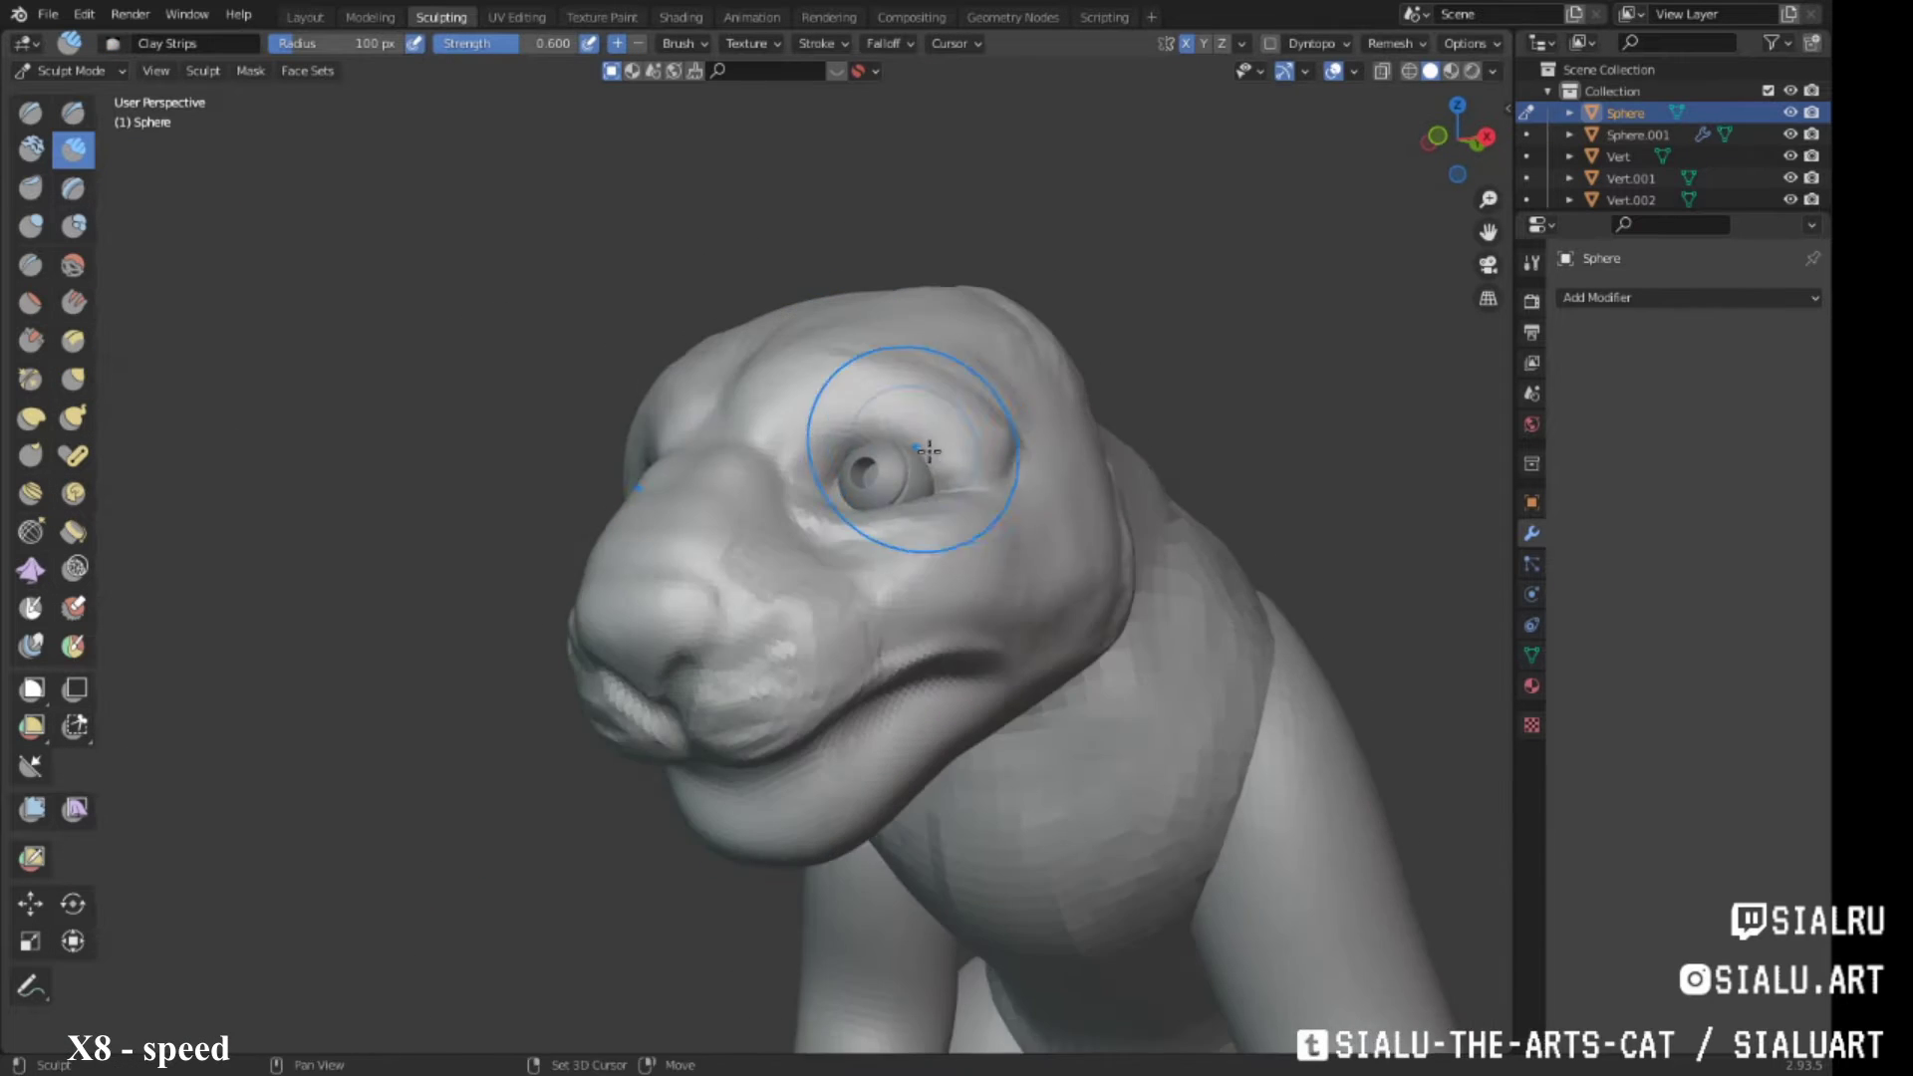
pyautogui.keyDown('ctrl'); pyautogui.moveTo(929, 451); pyautogui.dragTo(863, 388, button='middle'); pyautogui.keyUp('ctrl')
pyautogui.moveTo(983, 403)
pyautogui.mouseDown(button='middle')
pyautogui.moveTo(932, 457)
pyautogui.moveTo(975, 342)
pyautogui.moveTo(1026, 436)
pyautogui.moveTo(1135, 512)
pyautogui.mouseUp(button='middle')
pyautogui.moveTo(1222, 426)
pyautogui.mouseDown(button='middle')
pyautogui.moveTo(964, 547)
pyautogui.moveTo(824, 641)
pyautogui.moveTo(872, 462)
pyautogui.moveTo(817, 428)
pyautogui.moveTo(757, 498)
pyautogui.moveTo(719, 368)
pyautogui.mouseUp(button='middle')
pyautogui.press('g')
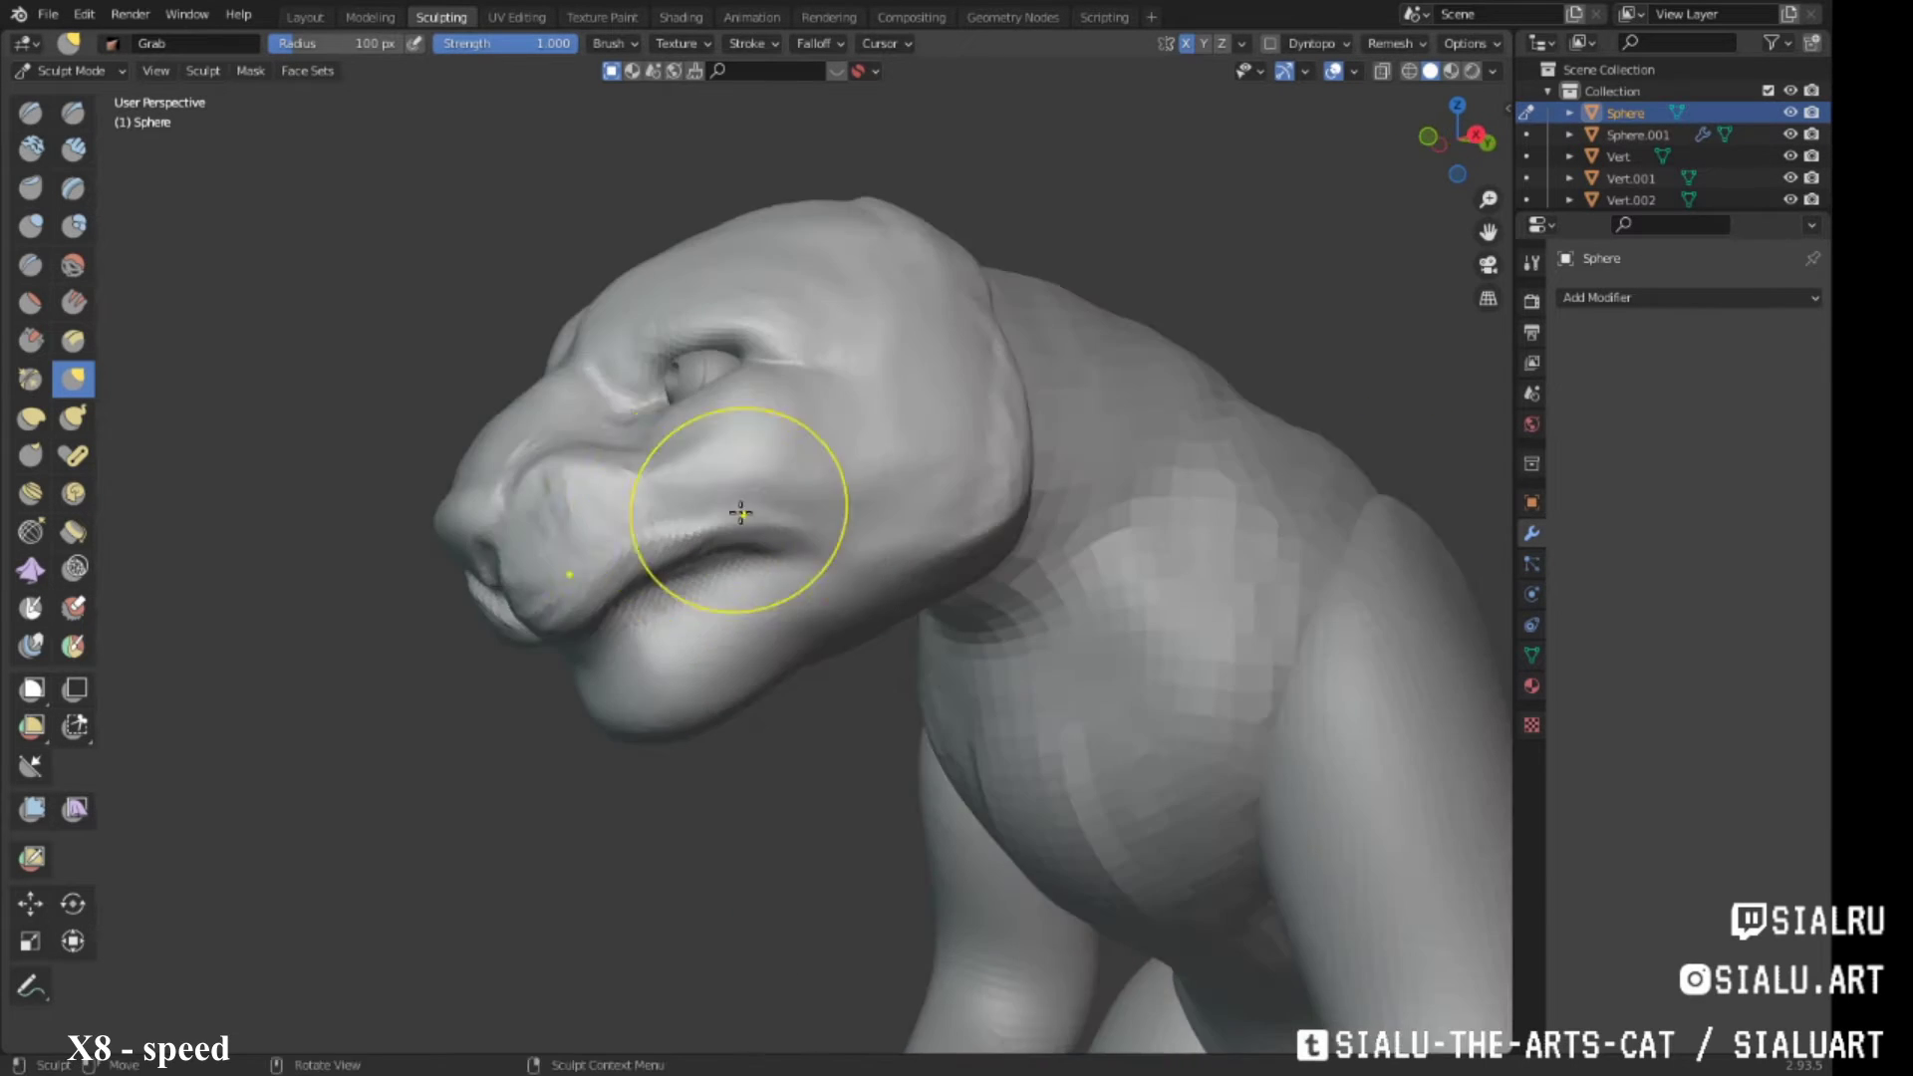
# Reshape the muzzle with the Grab brush from front and side views
pyautogui.moveTo(703, 591)
pyautogui.mouseDown(button='middle')
pyautogui.moveTo(768, 649)
pyautogui.moveTo(697, 518)
pyautogui.mouseUp(button='middle')
pyautogui.keyDown('ctrl'); pyautogui.moveTo(697, 518); pyautogui.dragTo(692, 498, button='middle'); pyautogui.keyUp('ctrl')
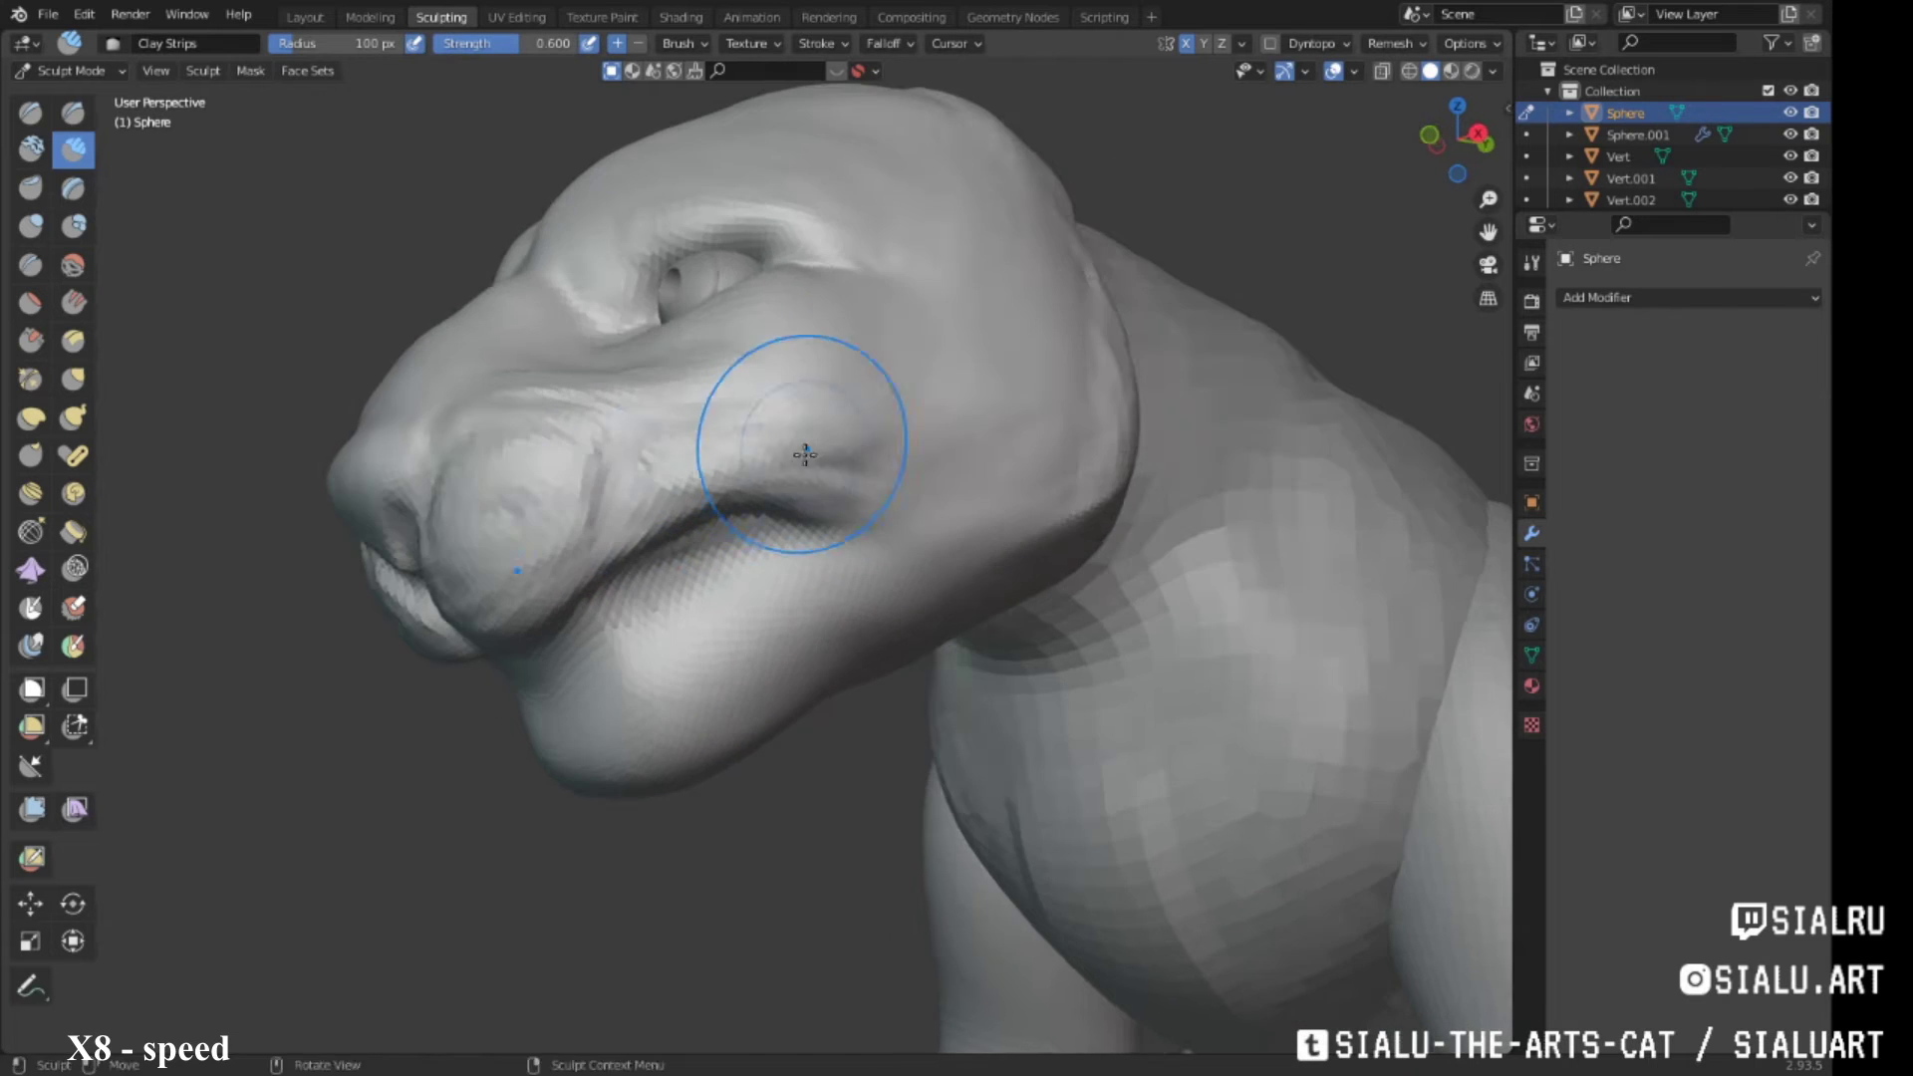
pyautogui.moveTo(803, 448); pyautogui.dragTo(784, 417, button='middle')
pyautogui.press('g')
pyautogui.moveTo(950, 219)
pyautogui.mouseDown(button='middle')
pyautogui.moveTo(747, 440)
pyautogui.moveTo(802, 193)
pyautogui.moveTo(729, 581)
pyautogui.moveTo(825, 680)
pyautogui.mouseUp(button='middle')
# Build up the lips with Clay Strips into a parted mouth with a jagged inner edge
pyautogui.press('c')
pyautogui.moveTo(833, 475)
pyautogui.mouseDown(button='middle')
pyautogui.moveTo(880, 449)
pyautogui.moveTo(792, 467)
pyautogui.mouseUp(button='middle')
pyautogui.moveTo(1034, 487)
pyautogui.mouseDown(button='middle')
pyautogui.moveTo(803, 461)
pyautogui.moveTo(662, 376)
pyautogui.mouseUp(button='middle')
pyautogui.moveTo(882, 370)
pyautogui.mouseDown(button='middle')
pyautogui.moveTo(811, 363)
pyautogui.moveTo(870, 361)
pyautogui.mouseUp(button='middle')
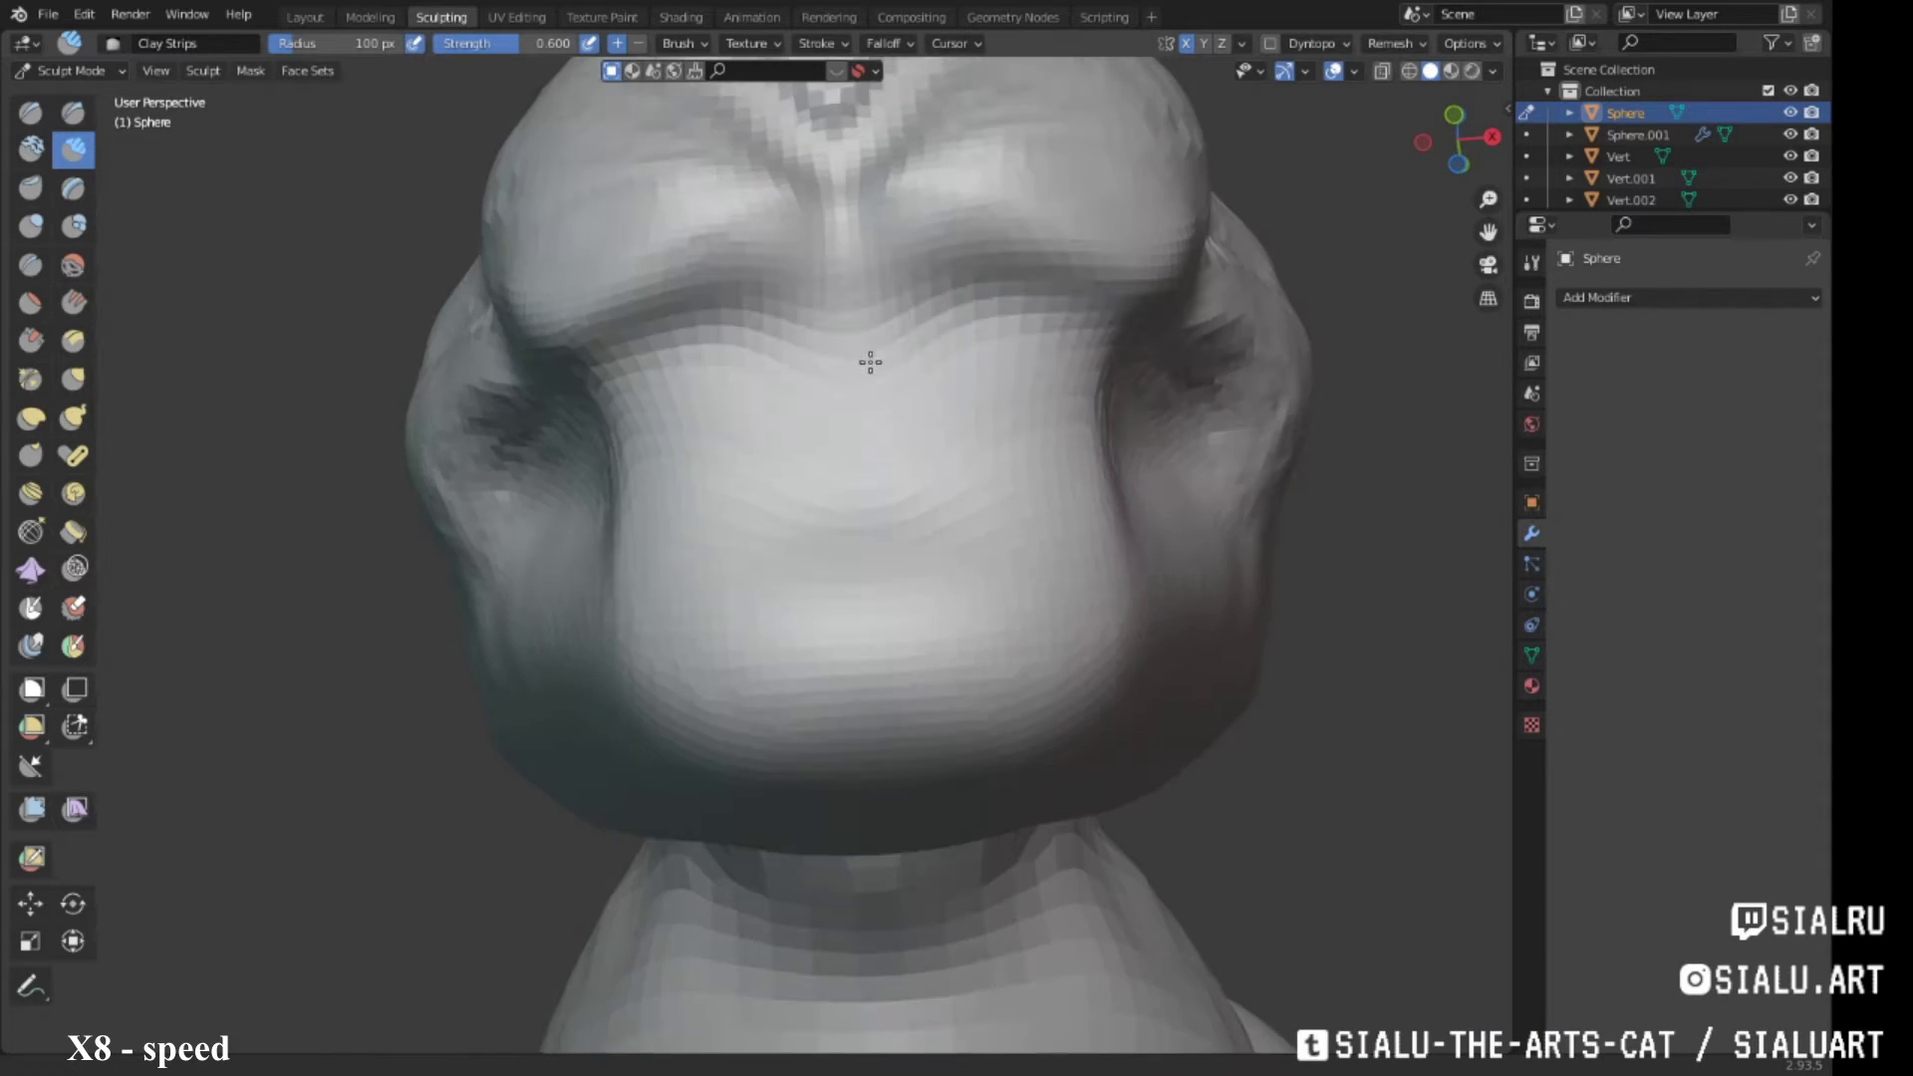
pyautogui.moveTo(759, 323)
pyautogui.mouseDown(button='middle')
pyautogui.moveTo(930, 448)
pyautogui.moveTo(833, 469)
pyautogui.mouseUp(button='middle')
pyautogui.scroll(-5, 803, 568)
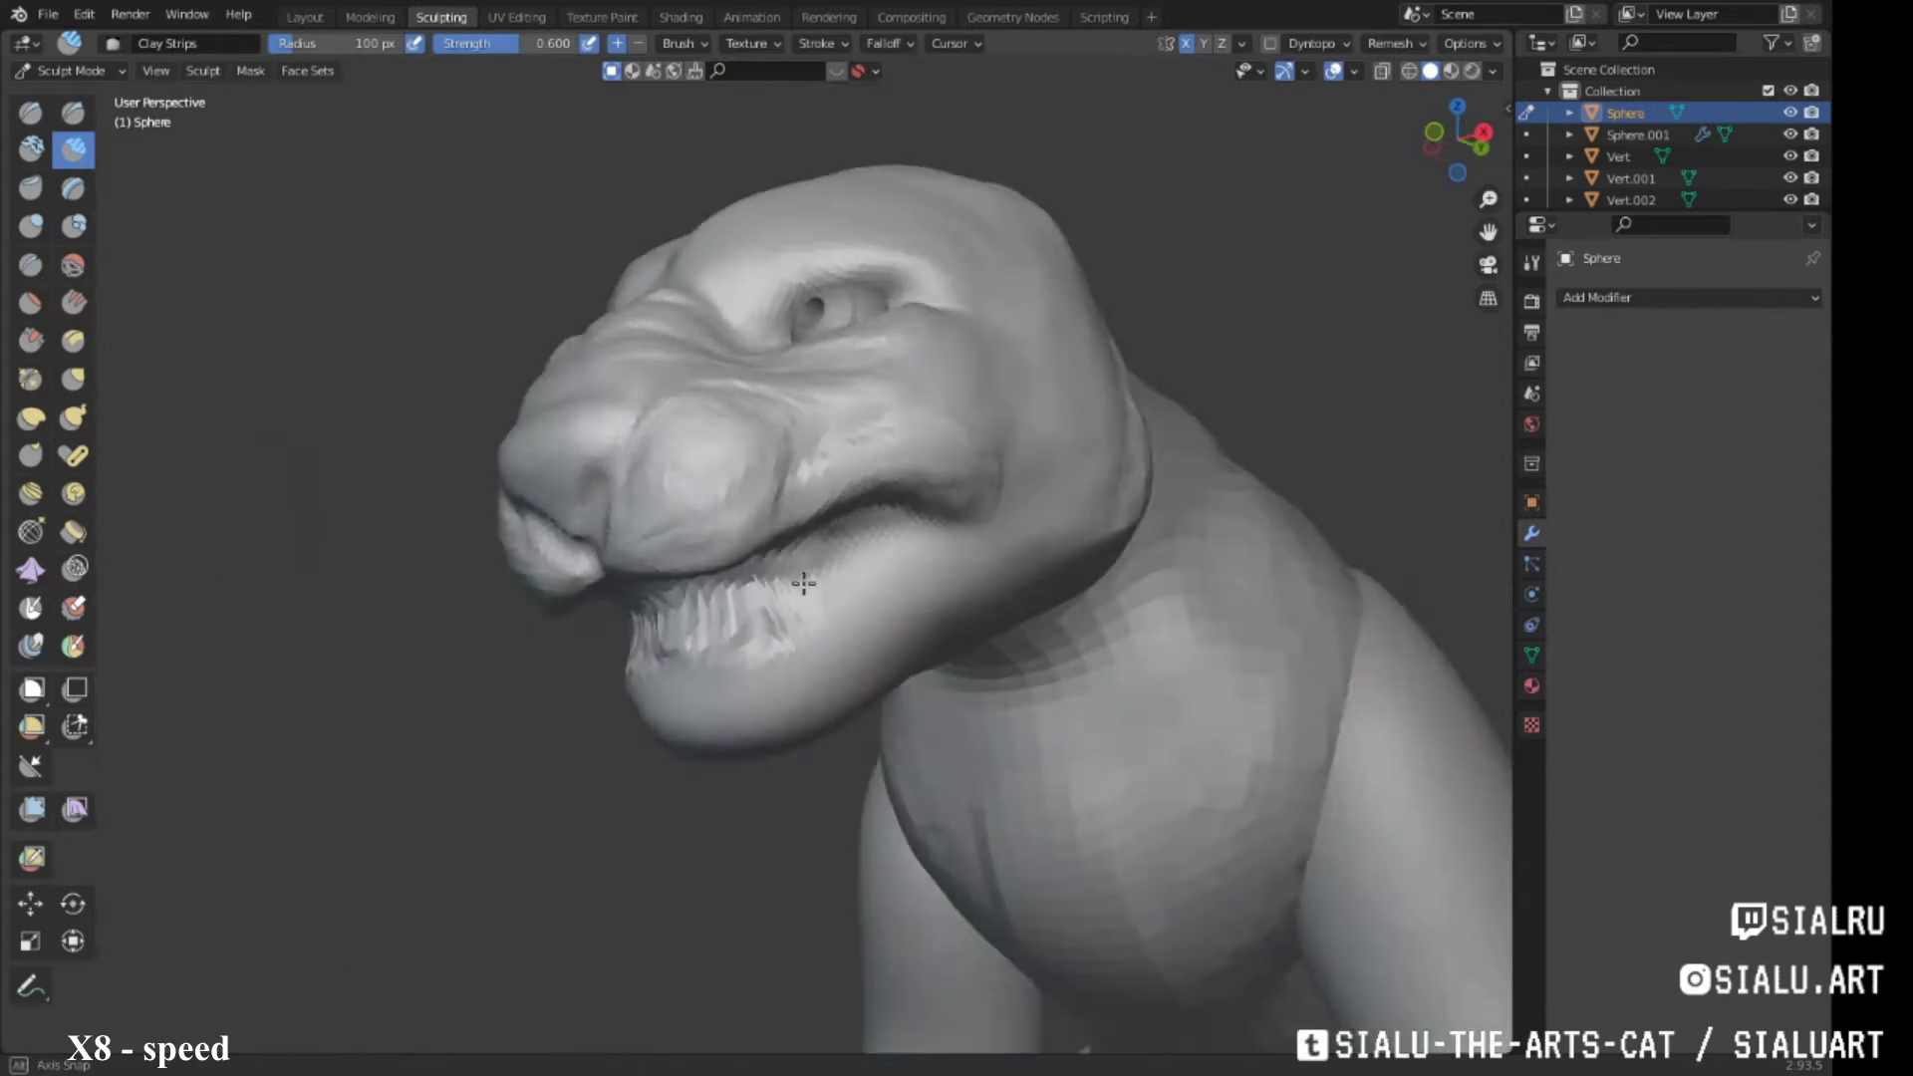
pyautogui.scroll(6, 747, 427)
pyautogui.scroll(-5, 748, 427)
pyautogui.keyDown('alt'); pyautogui.moveTo(1003, 705); pyautogui.dragTo(355, 504, button='middle'); pyautogui.keyUp('alt')
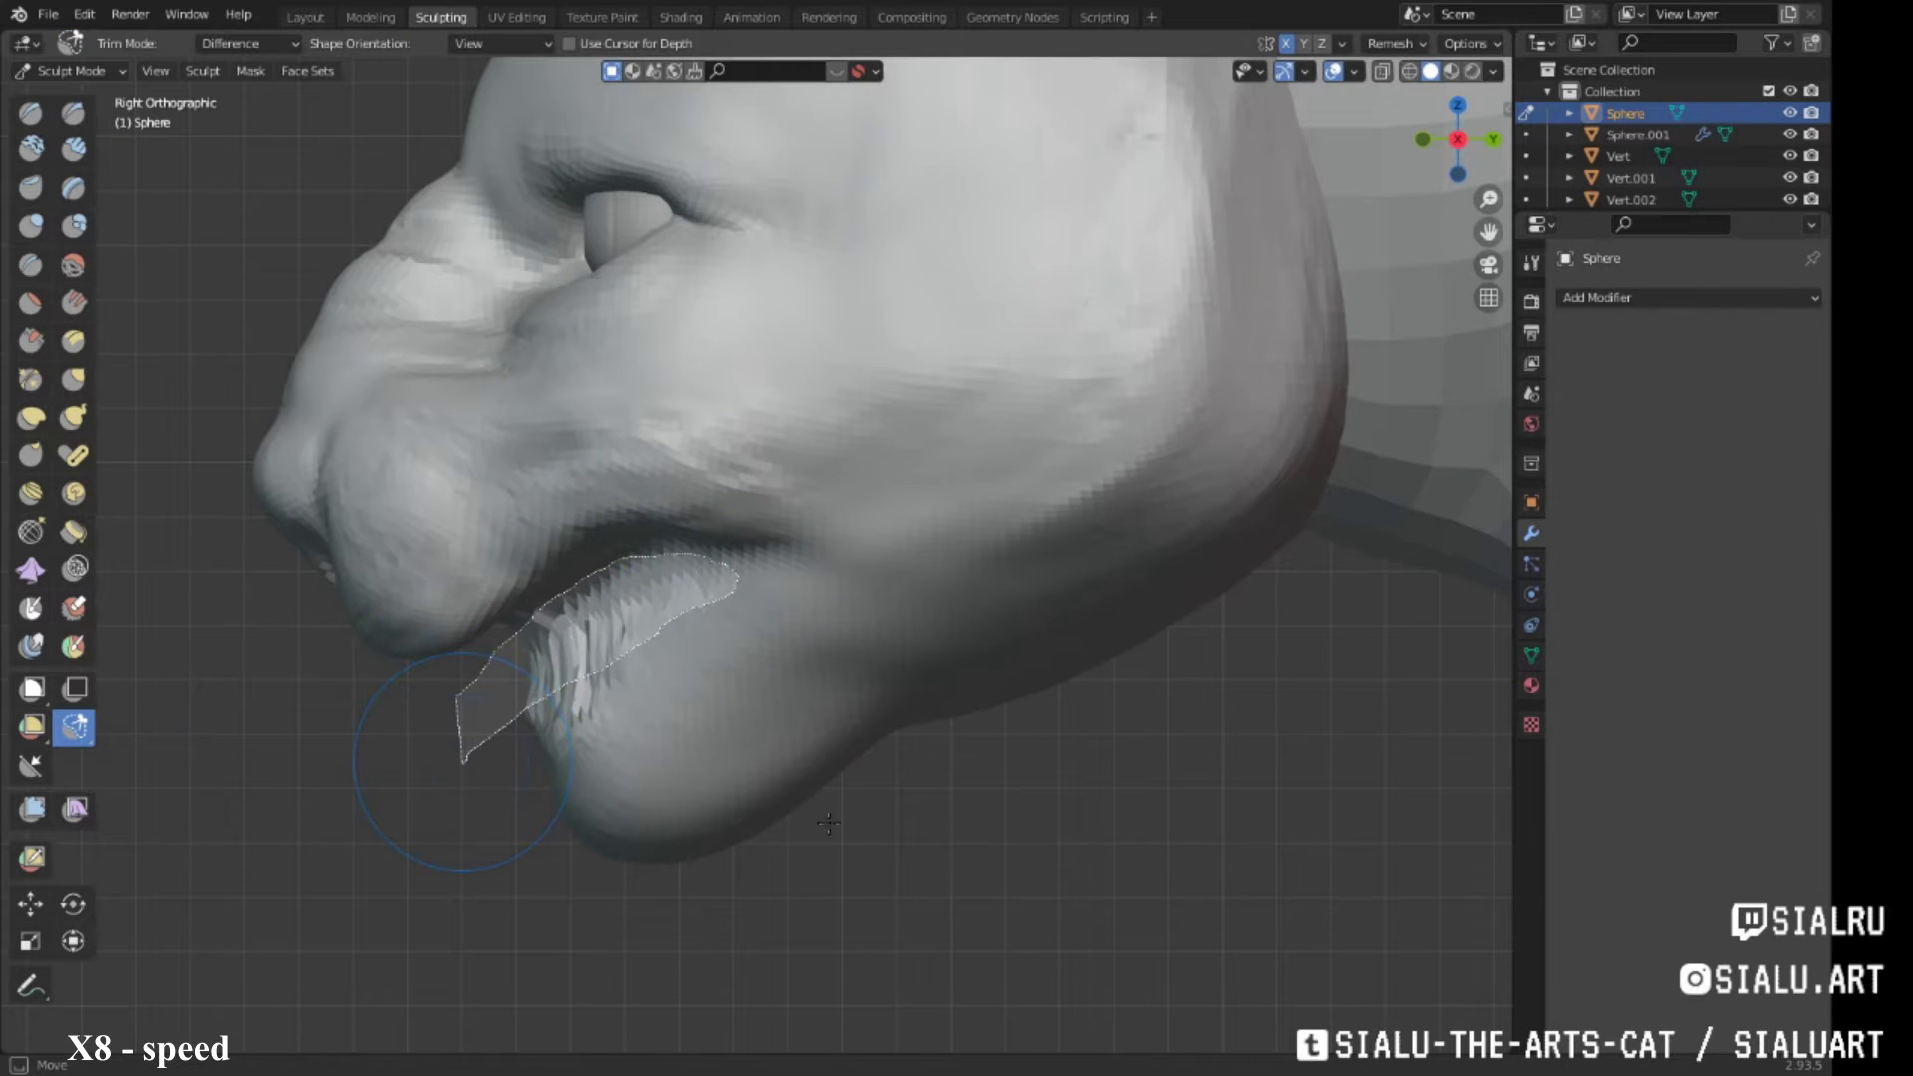
# Pull the mouth open with the Grab brush, looking into the mouth from a perspective view
pyautogui.moveTo(745, 738)
pyautogui.mouseDown(button='middle')
pyautogui.moveTo(897, 449)
pyautogui.moveTo(758, 469)
pyautogui.moveTo(794, 456)
pyautogui.moveTo(768, 615)
pyautogui.mouseUp(button='middle')
pyautogui.click(1353, 71)
pyautogui.click(1421, 195)
pyautogui.press('g')
pyautogui.scroll(2, 863, 495)
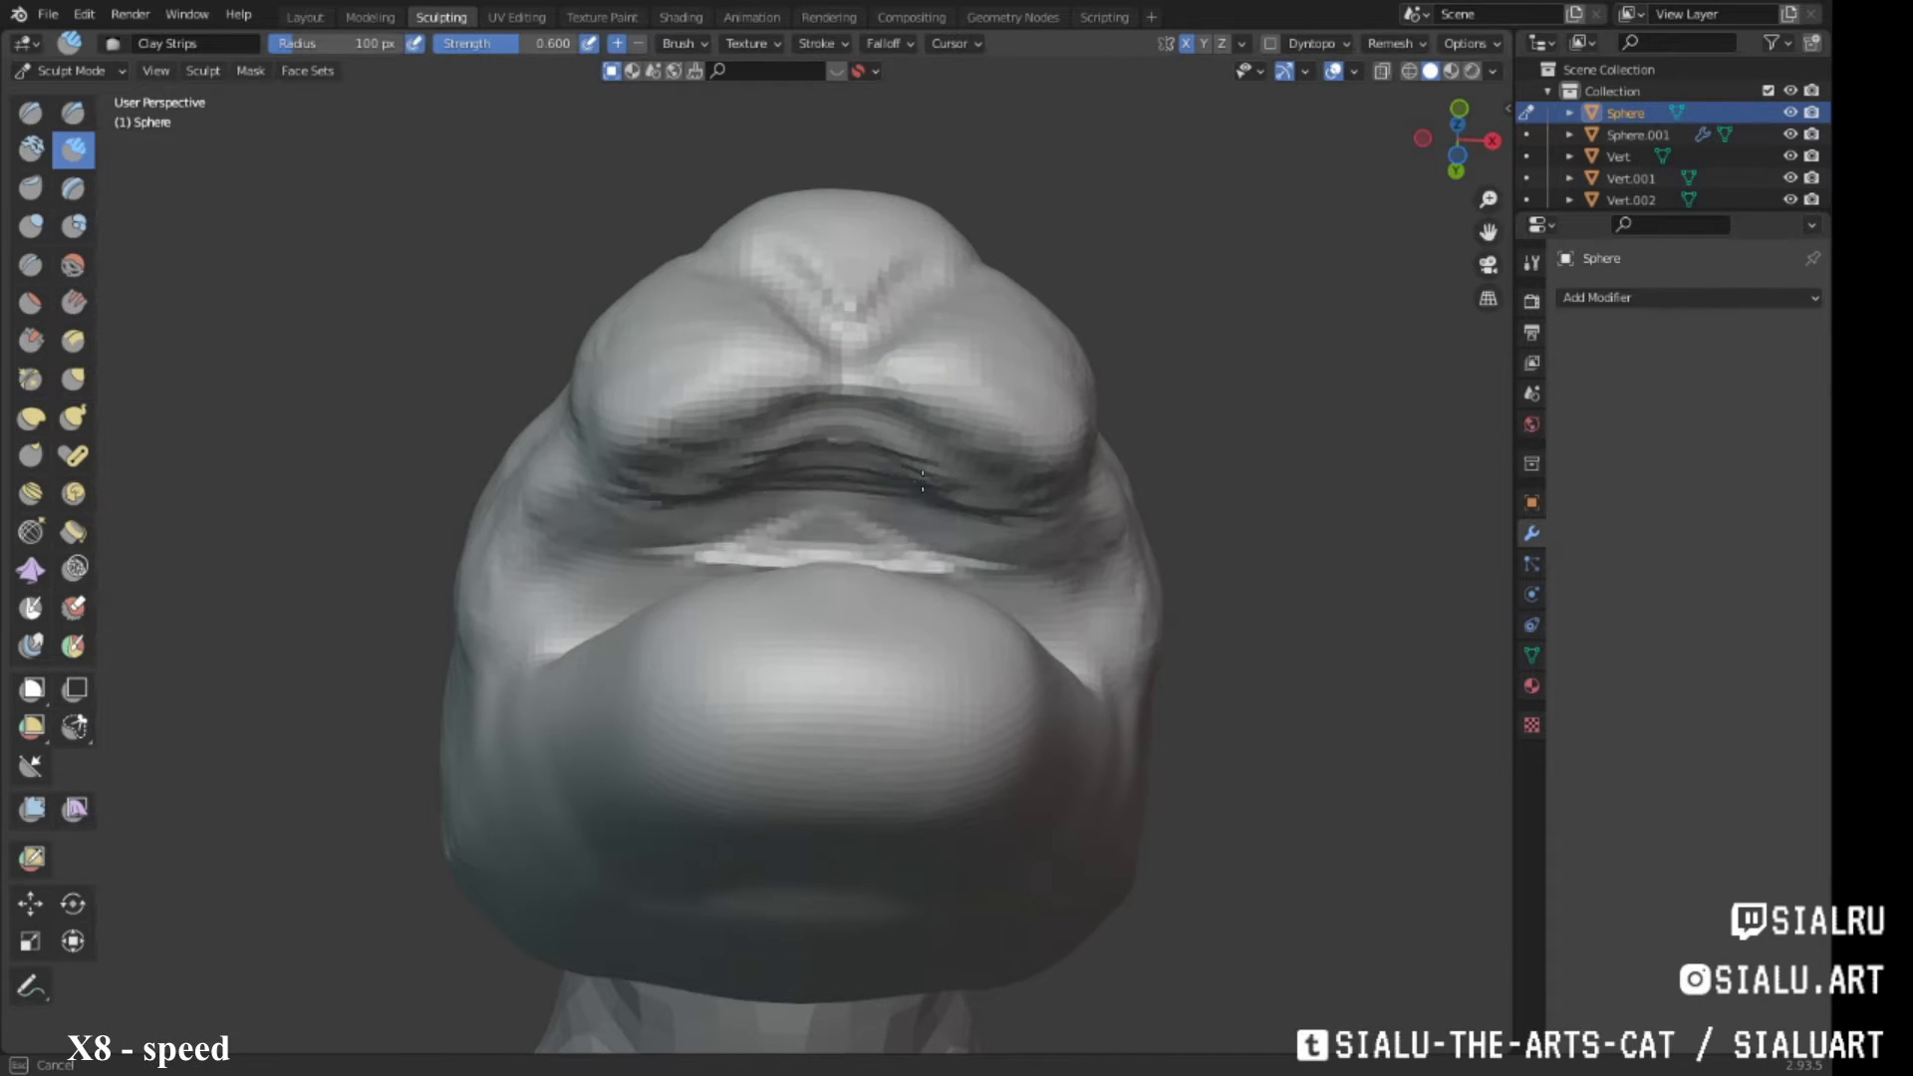
pyautogui.scroll(3, 739, 586)
pyautogui.moveTo(739, 585)
pyautogui.mouseDown(button='middle')
pyautogui.moveTo(902, 569)
pyautogui.moveTo(854, 683)
pyautogui.moveTo(981, 598)
pyautogui.moveTo(969, 522)
pyautogui.mouseUp(button='middle')
pyautogui.scroll(4, 902, 569)
pyautogui.scroll(-4, 869, 580)
# Refine the parted lips with the Grab brush from a side view of the muzzle
pyautogui.press('g')
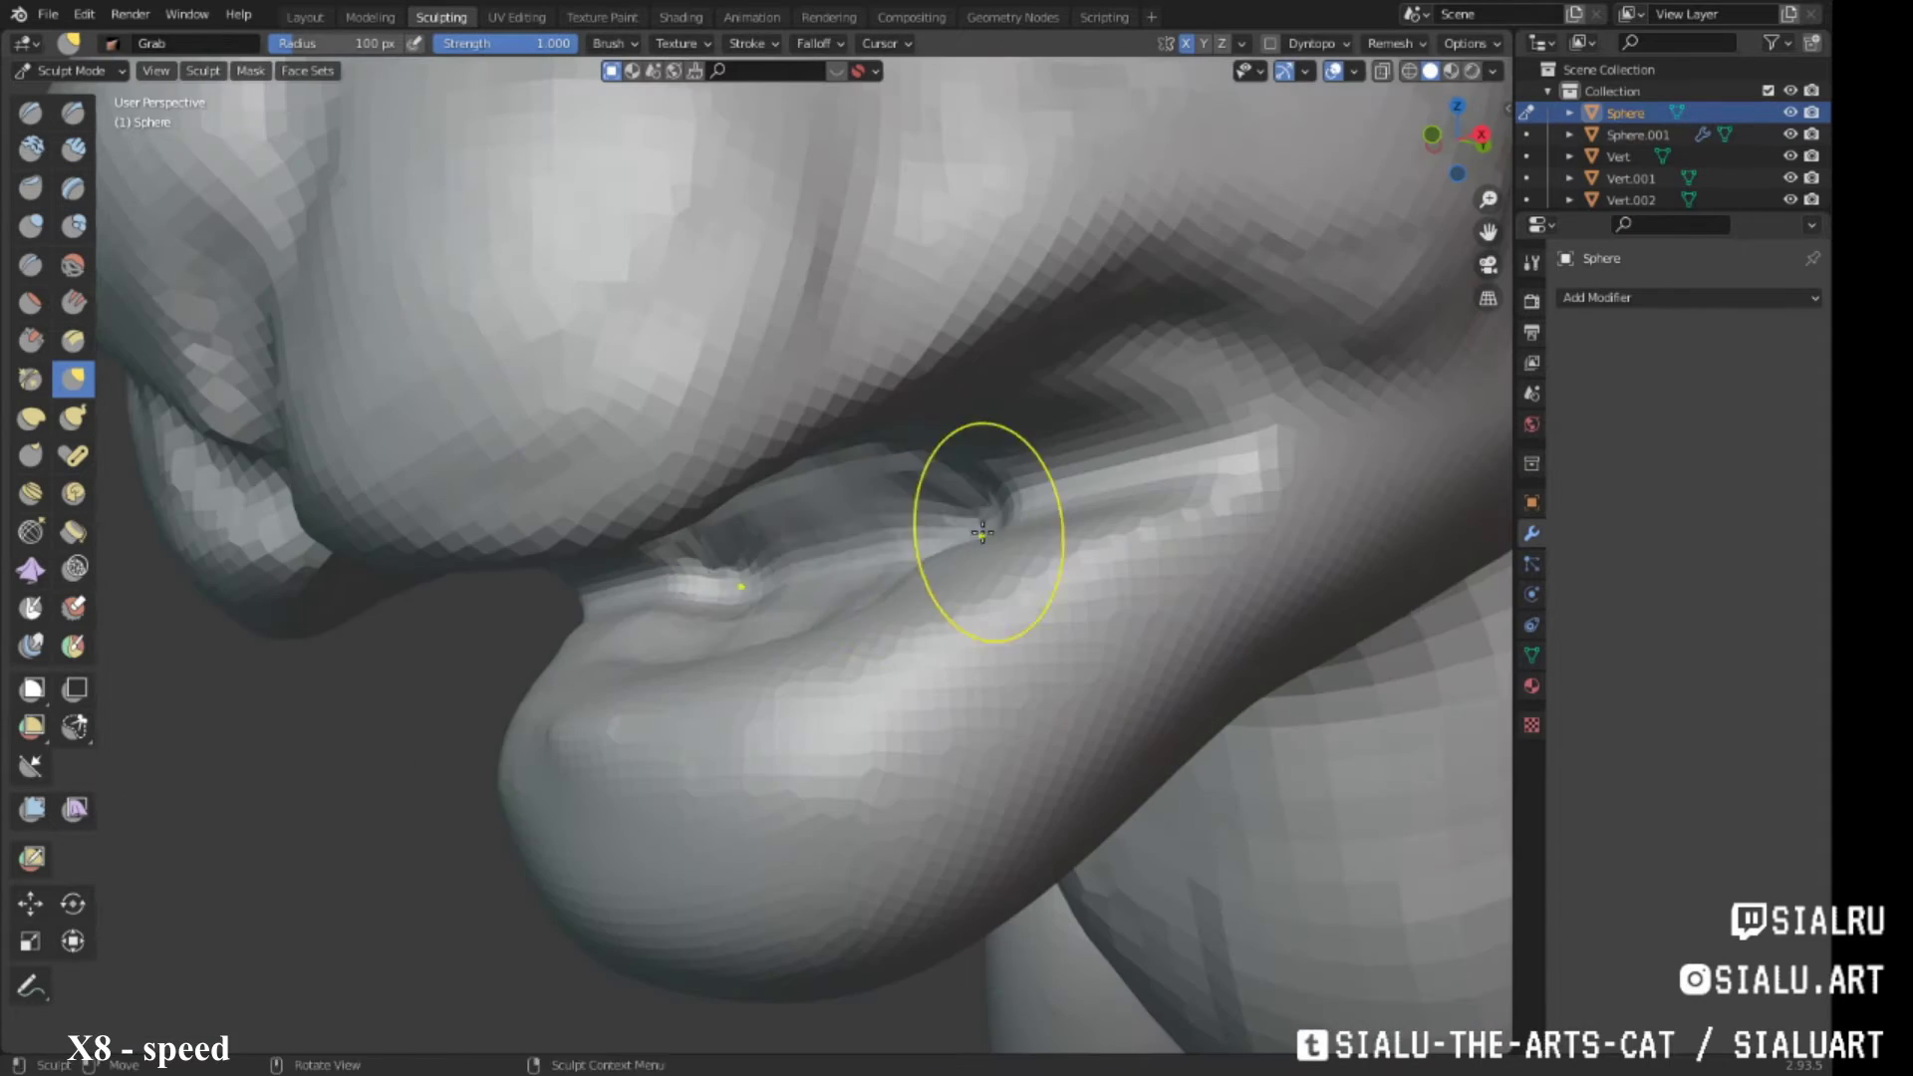
pyautogui.scroll(3, 939, 392)
pyautogui.scroll(-2, 940, 392)
pyautogui.moveTo(939, 391)
pyautogui.mouseDown(button='middle')
pyautogui.moveTo(888, 547)
pyautogui.moveTo(831, 499)
pyautogui.moveTo(620, 704)
pyautogui.moveTo(791, 705)
pyautogui.moveTo(752, 688)
pyautogui.moveTo(757, 618)
pyautogui.moveTo(697, 542)
pyautogui.moveTo(831, 576)
pyautogui.moveTo(790, 760)
pyautogui.moveTo(786, 683)
pyautogui.mouseUp(button='middle')
pyautogui.scroll(-2, 844, 508)
pyautogui.scroll(1, 844, 508)
pyautogui.scroll(3, 844, 508)
# Build up the lips and jaw with the Clay Strips brush
pyautogui.press('c')
pyautogui.scroll(-2, 752, 687)
pyautogui.scroll(3, 697, 542)
pyautogui.scroll(-3, 790, 760)
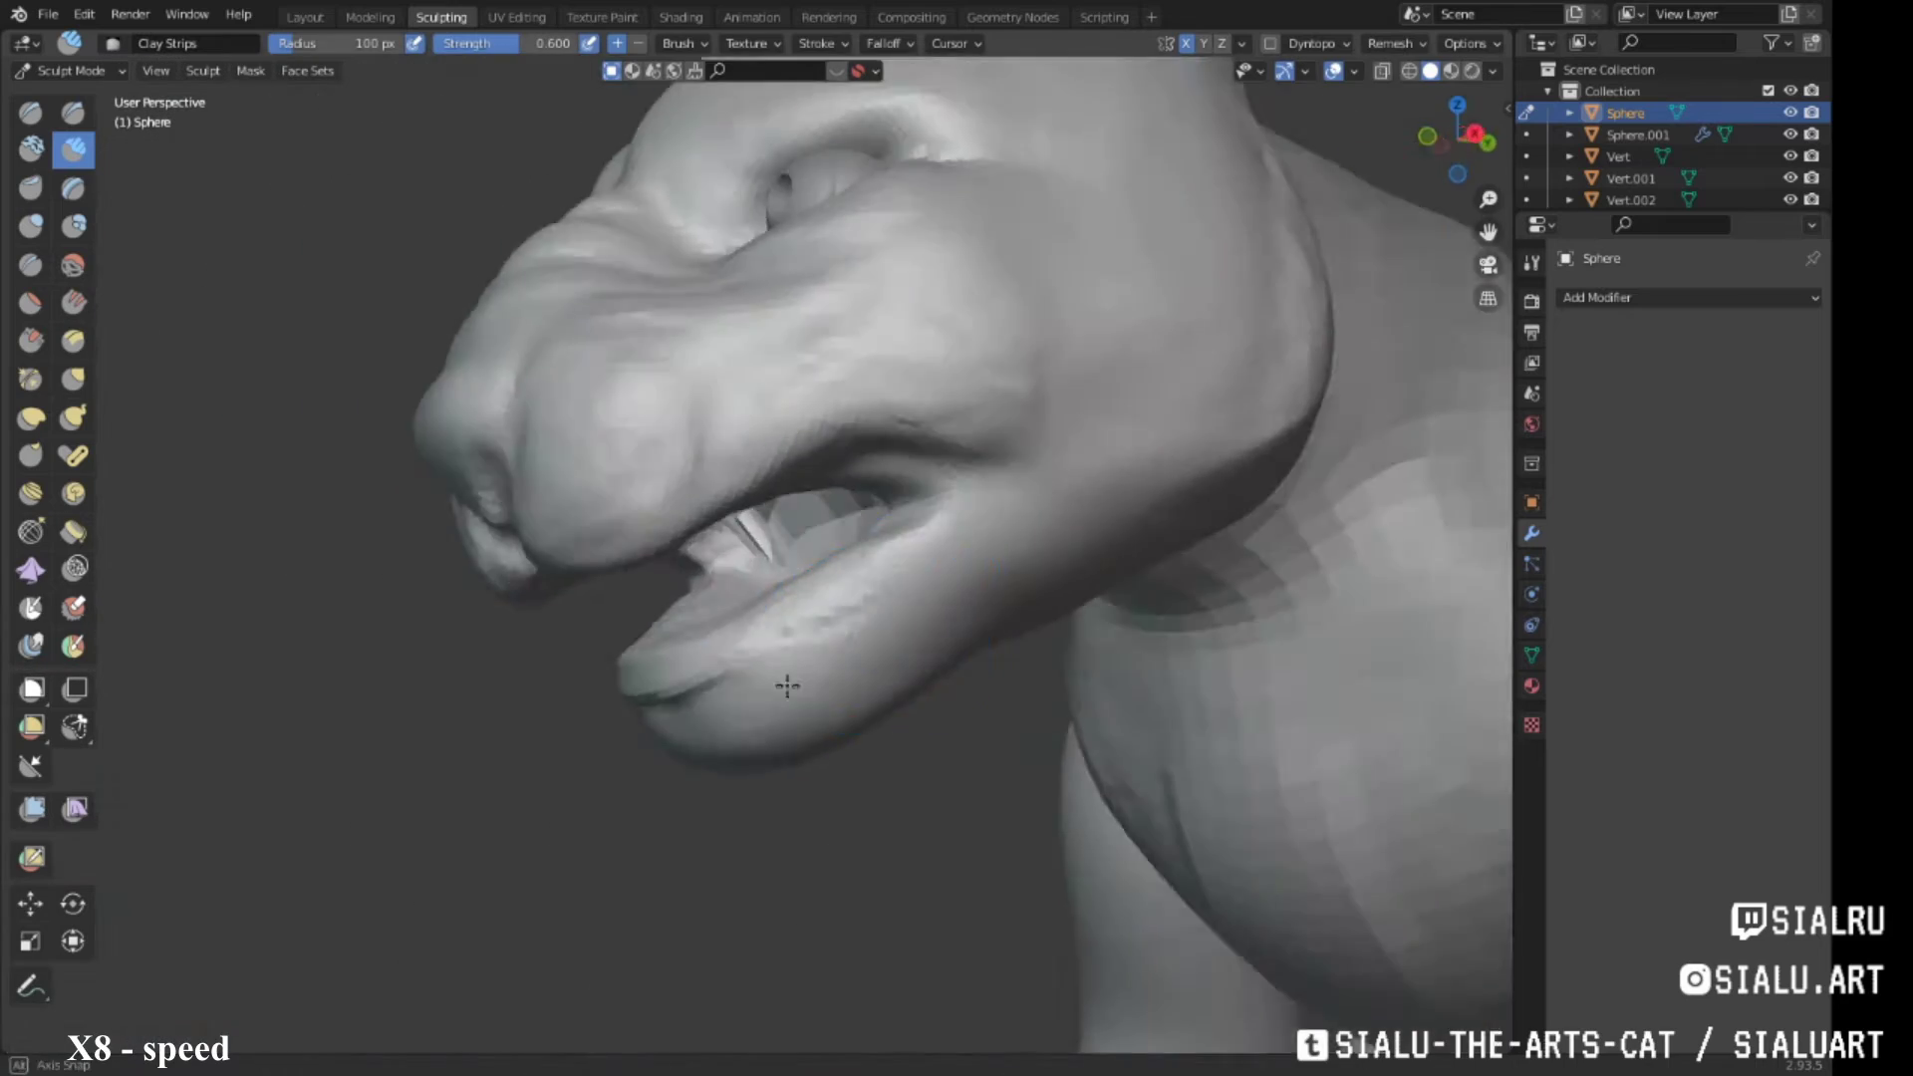
pyautogui.scroll(-2, 786, 684)
pyautogui.click(1393, 43)
pyautogui.moveTo(996, 449)
pyautogui.mouseDown(button='middle')
pyautogui.moveTo(747, 492)
pyautogui.moveTo(513, 448)
pyautogui.moveTo(705, 662)
pyautogui.moveTo(918, 529)
pyautogui.moveTo(853, 448)
pyautogui.moveTo(787, 490)
pyautogui.moveTo(790, 555)
pyautogui.moveTo(907, 594)
pyautogui.moveTo(811, 443)
pyautogui.moveTo(757, 468)
pyautogui.mouseUp(button='middle')
# Shape the lower jaw with a 162 px Grab brush
pyautogui.press('g')
pyautogui.scroll(3, 704, 663)
pyautogui.scroll(2, 857, 468)
pyautogui.press('f')
pyautogui.click(854, 449)
# Add a new sphere by the snout and narrow it into a tall oval
pyautogui.press('KP_3')
pyautogui.press('KP_3')
pyautogui.scroll(1, 750, 482)
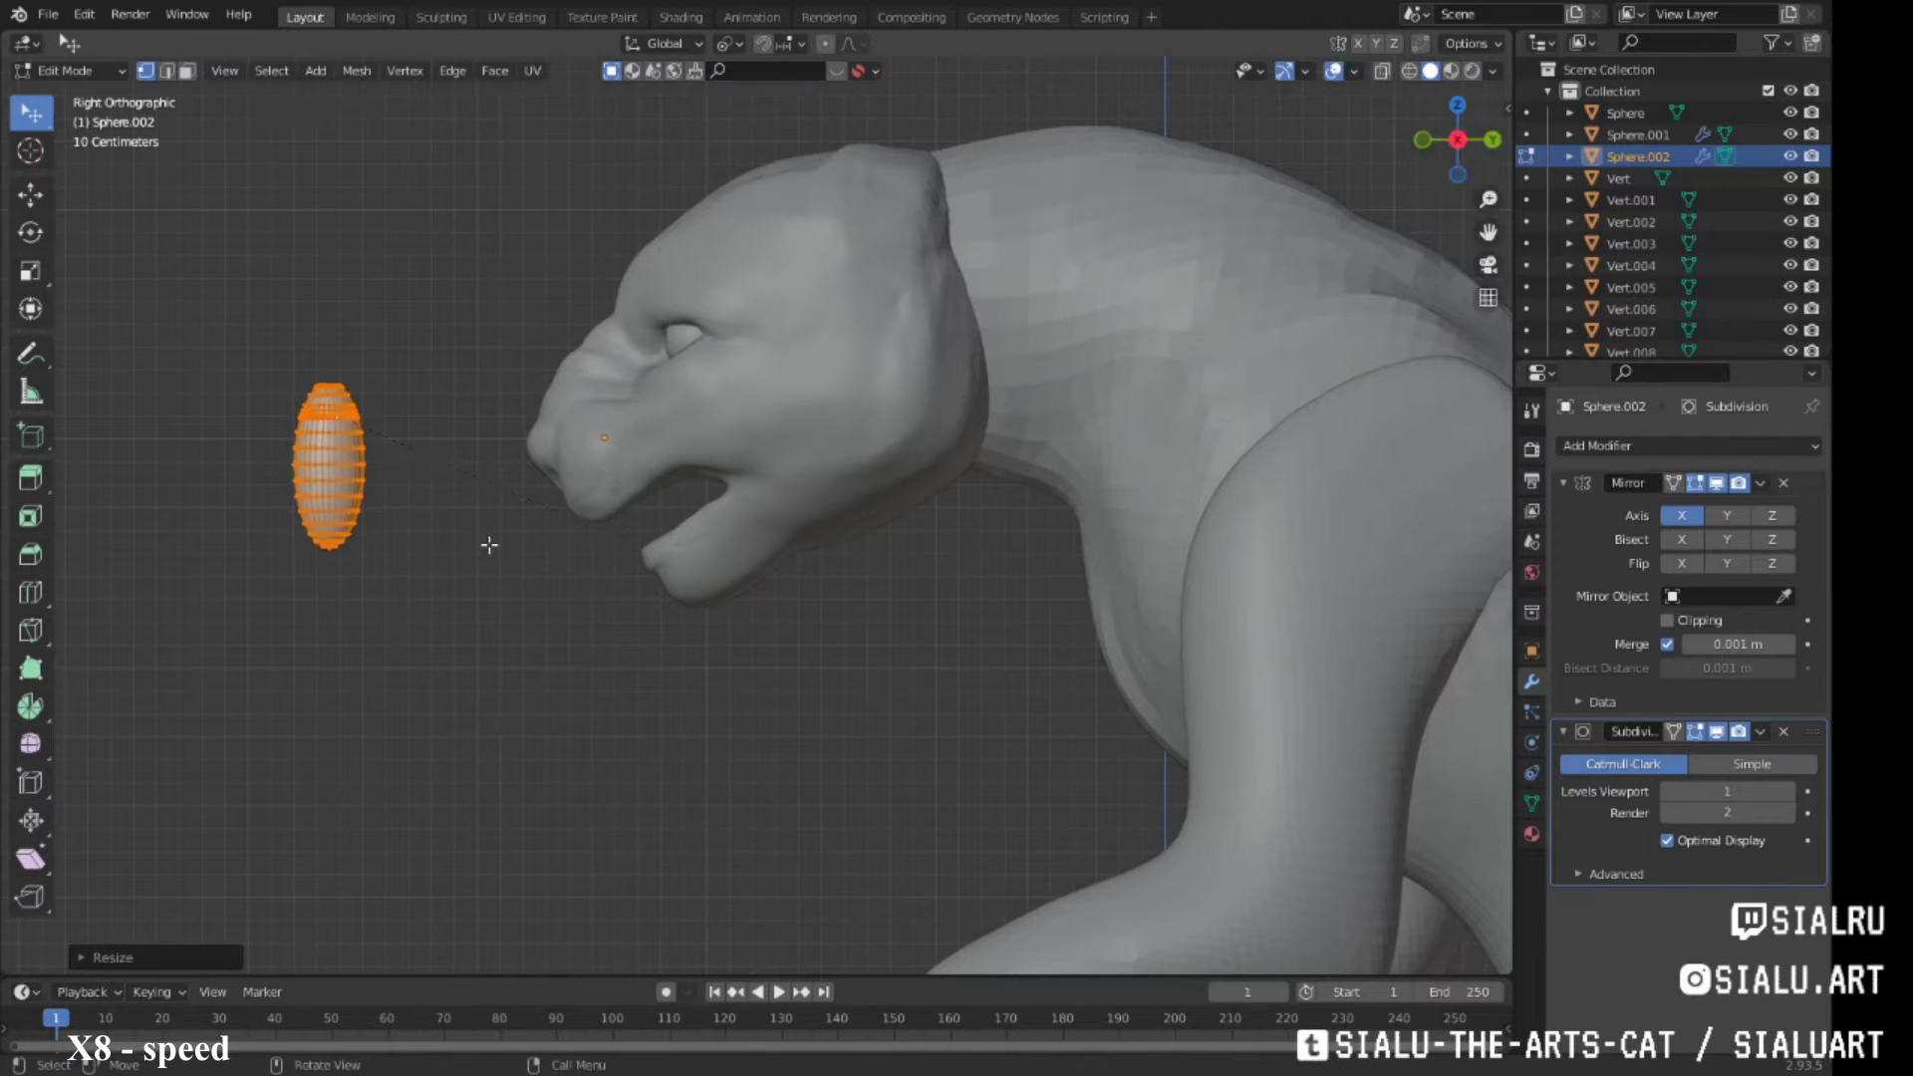
pyautogui.press('KP_1')
pyautogui.click(1116, 495)
pyautogui.press('KP_3')
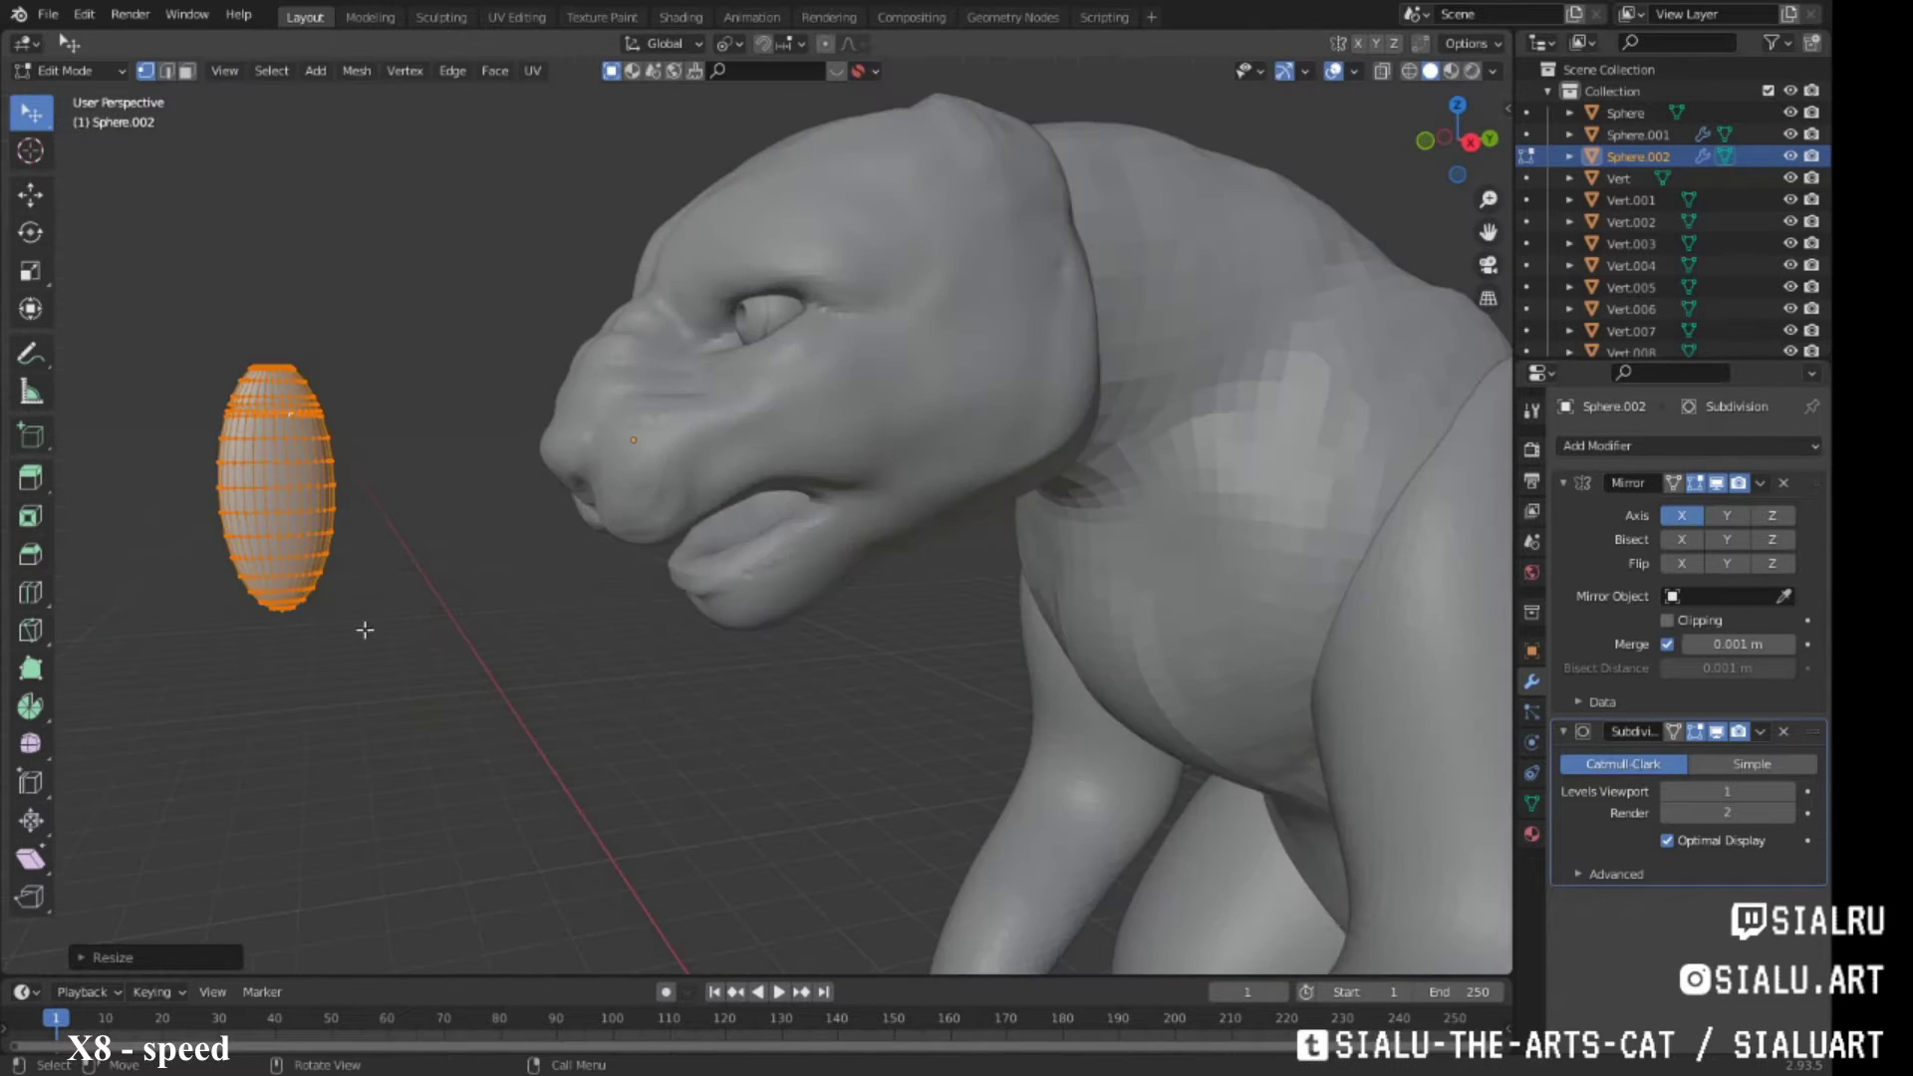
# Puff up the new fang shape with the Inflate brush in Sculpting
pyautogui.click(441, 17)
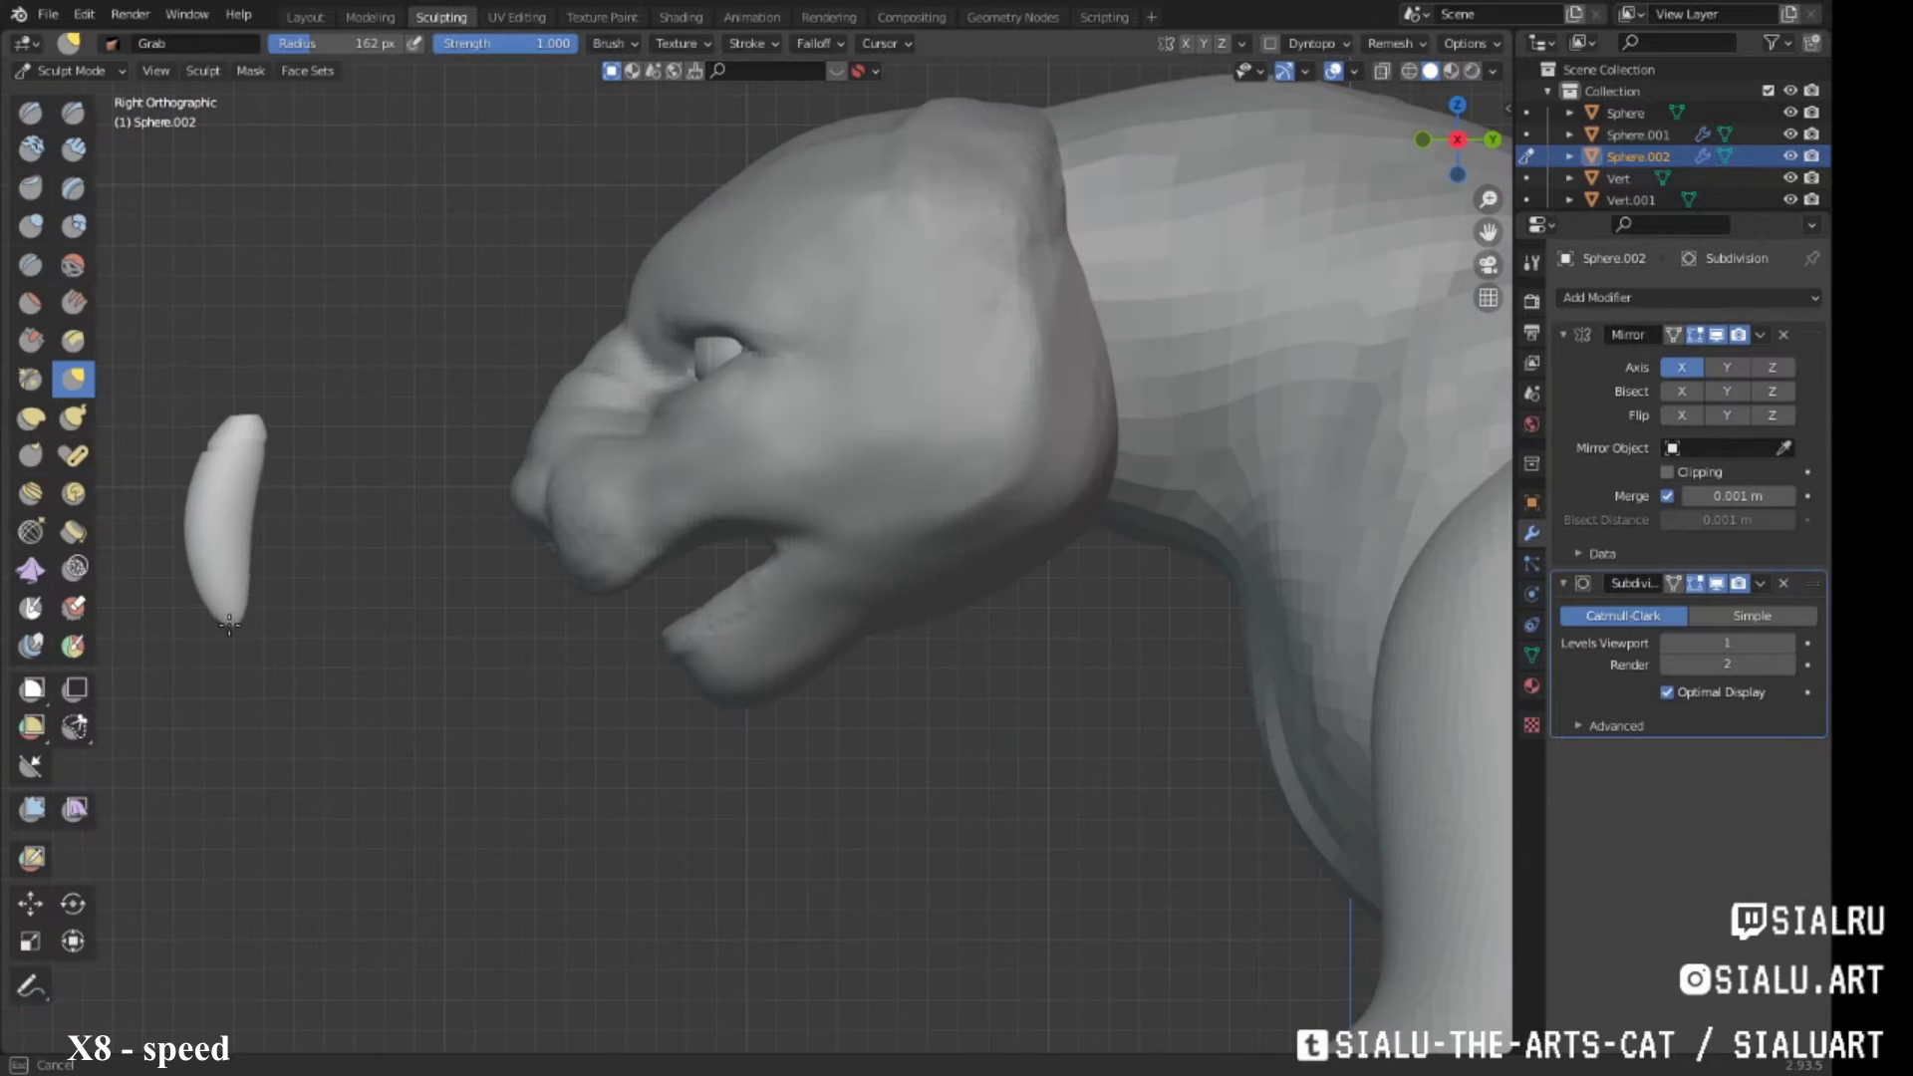
pyautogui.scroll(3, 244, 599)
pyautogui.scroll(3, 312, 371)
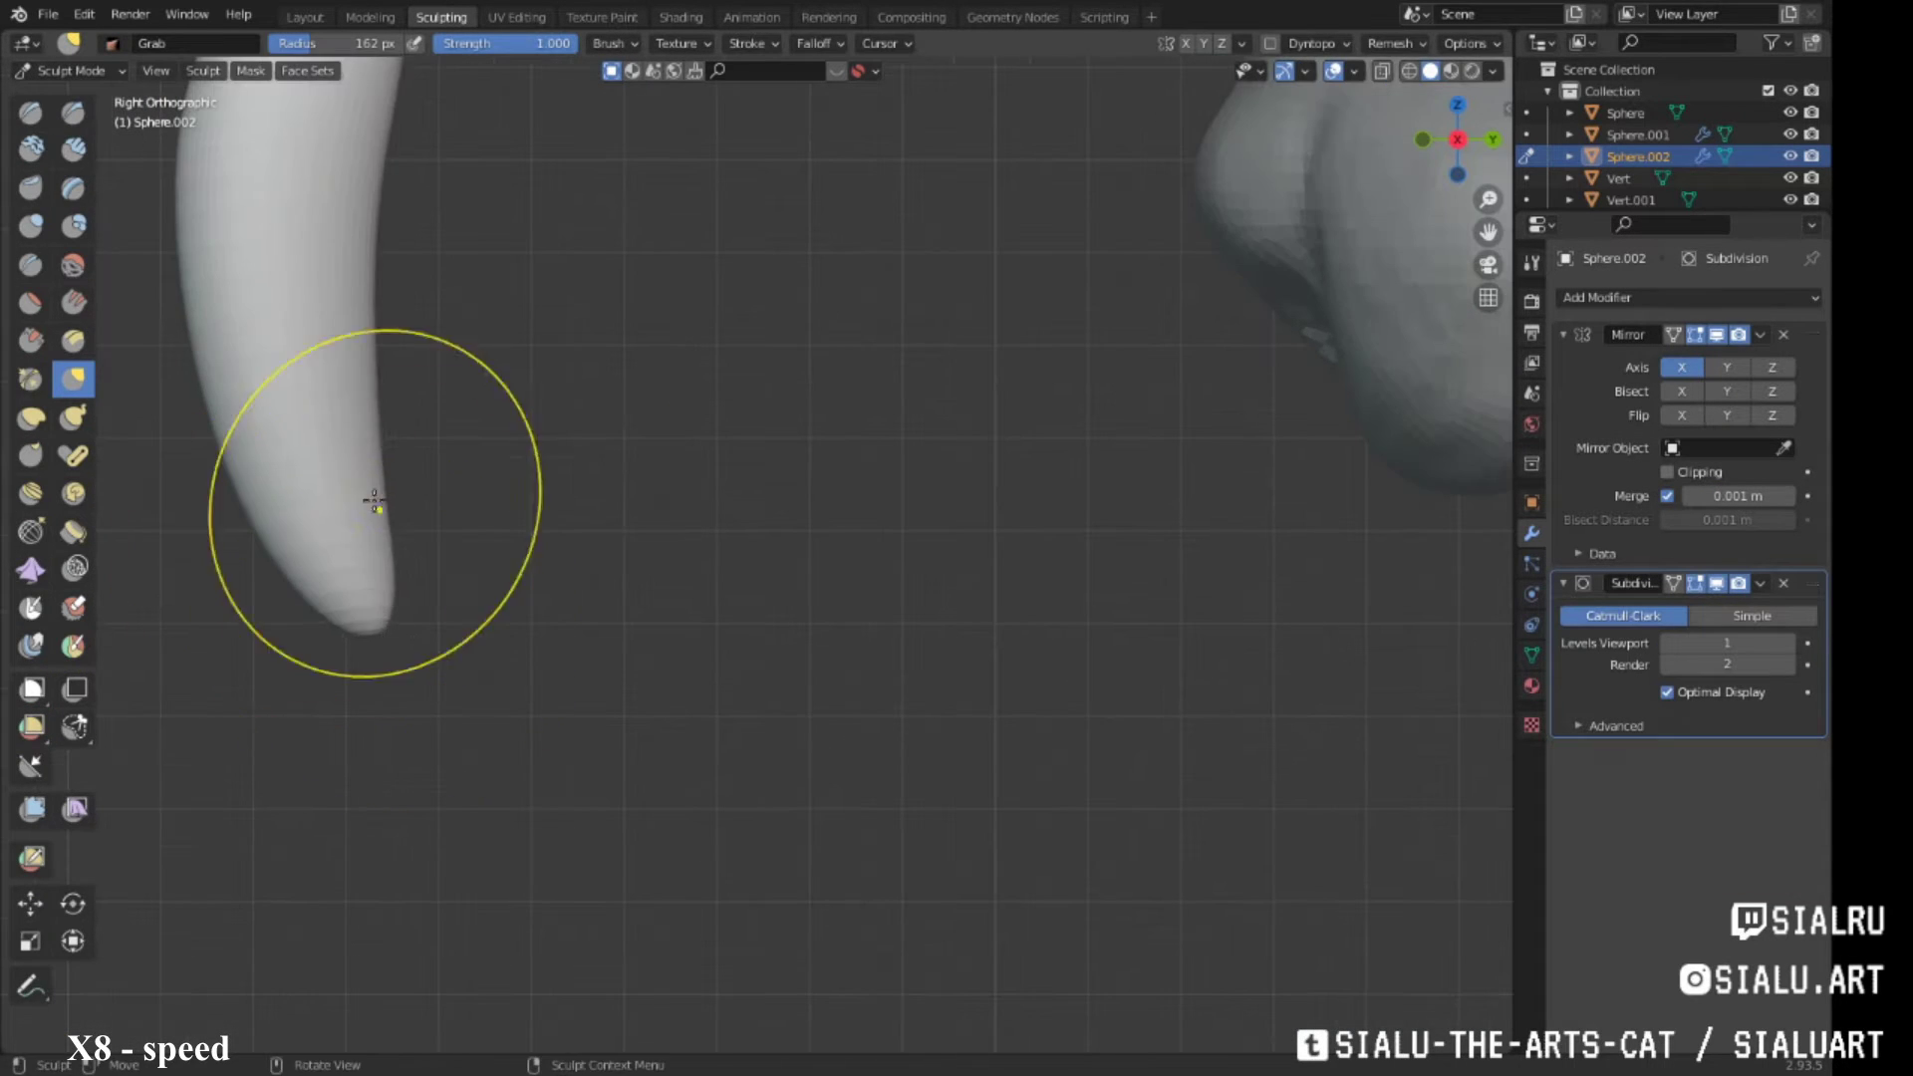
pyautogui.scroll(-5, 1004, 566)
pyautogui.moveTo(376, 492)
pyautogui.mouseDown(button='middle')
pyautogui.moveTo(1005, 566)
pyautogui.moveTo(833, 625)
pyautogui.moveTo(757, 618)
pyautogui.mouseUp(button='middle')
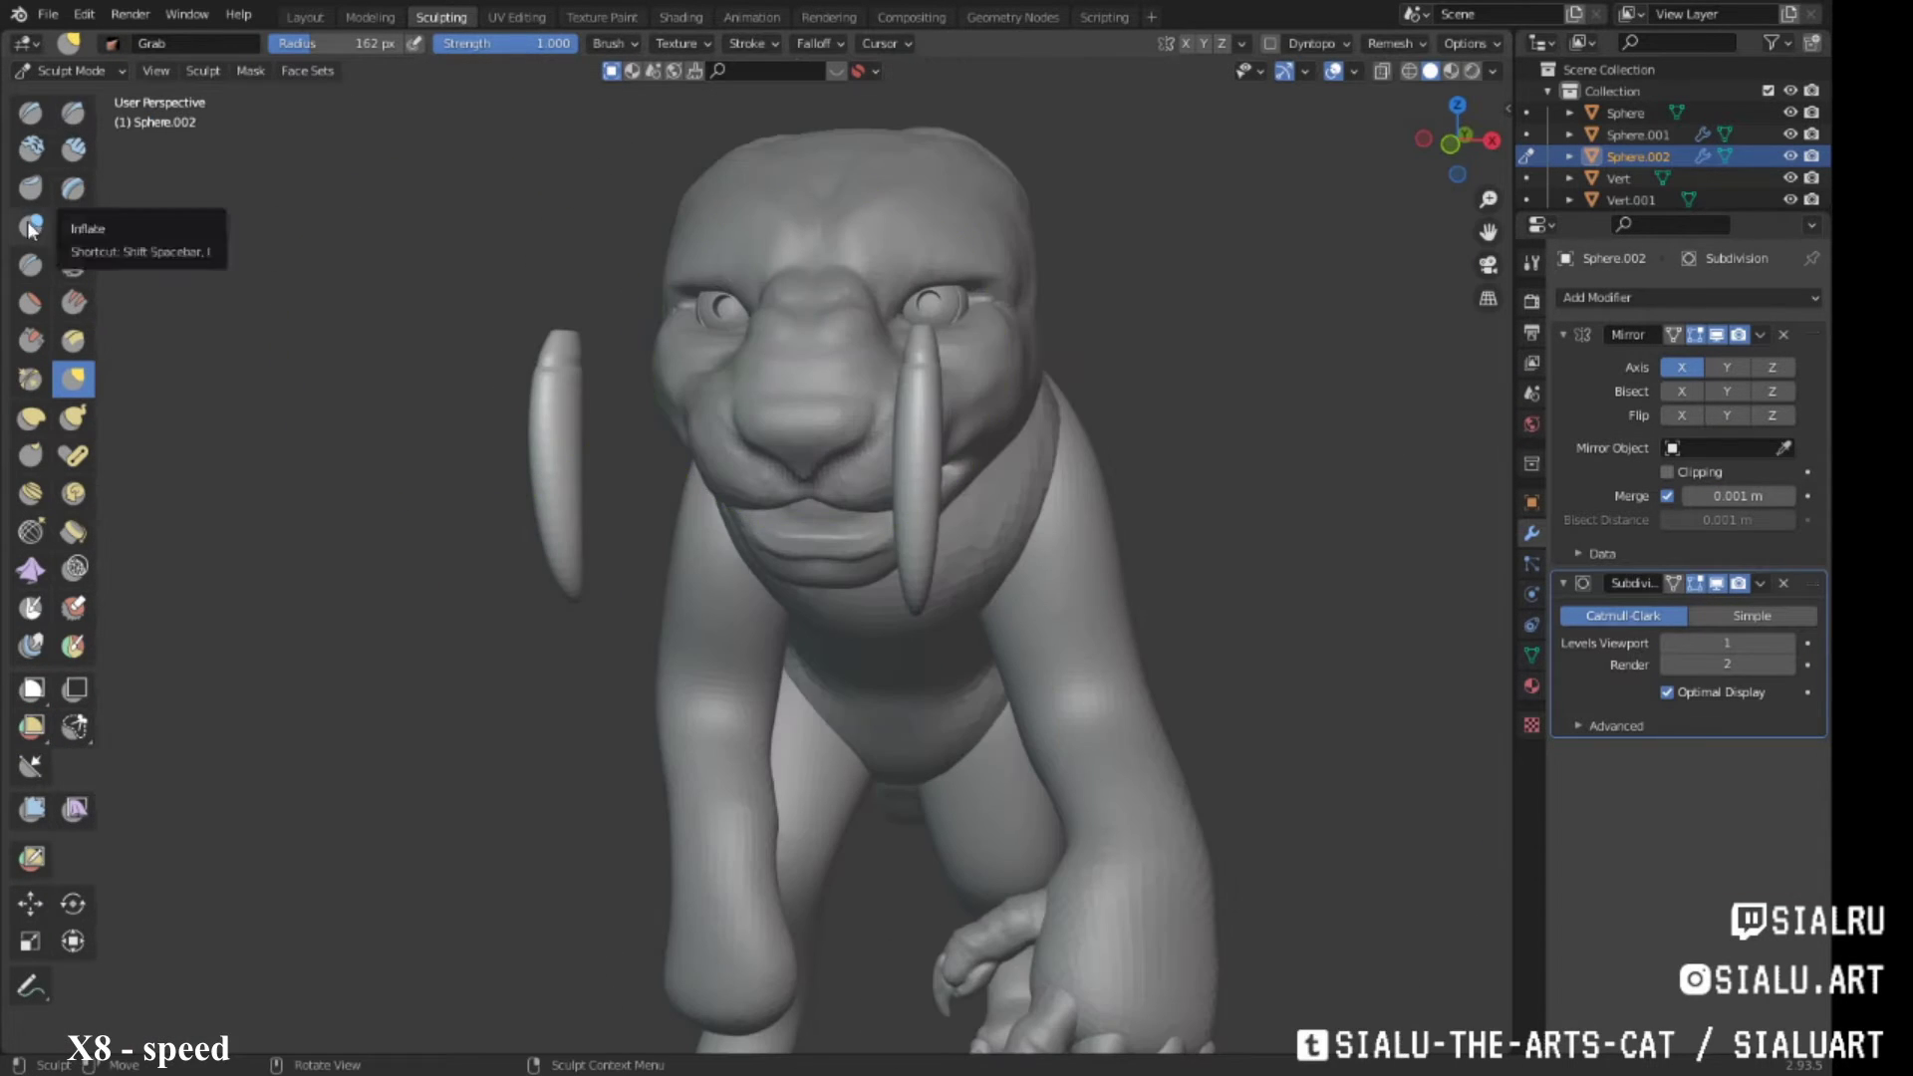
pyautogui.click(30, 227)
pyautogui.scroll(3, 538, 359)
# Curve the fang into a pointed tip with the Grab brush, checking from below and the side
pyautogui.rightClick(342, 308)
pyautogui.moveTo(429, 321); pyautogui.dragTo(379, 321)
pyautogui.moveTo(522, 149)
pyautogui.mouseDown(button='middle')
pyautogui.moveTo(1152, 428)
pyautogui.moveTo(376, 213)
pyautogui.moveTo(751, 439)
pyautogui.moveTo(876, 555)
pyautogui.moveTo(905, 500)
pyautogui.moveTo(620, 555)
pyautogui.mouseUp(button='middle')
pyautogui.scroll(-4, 376, 213)
pyautogui.press('g')
pyautogui.scroll(2, 538, 491)
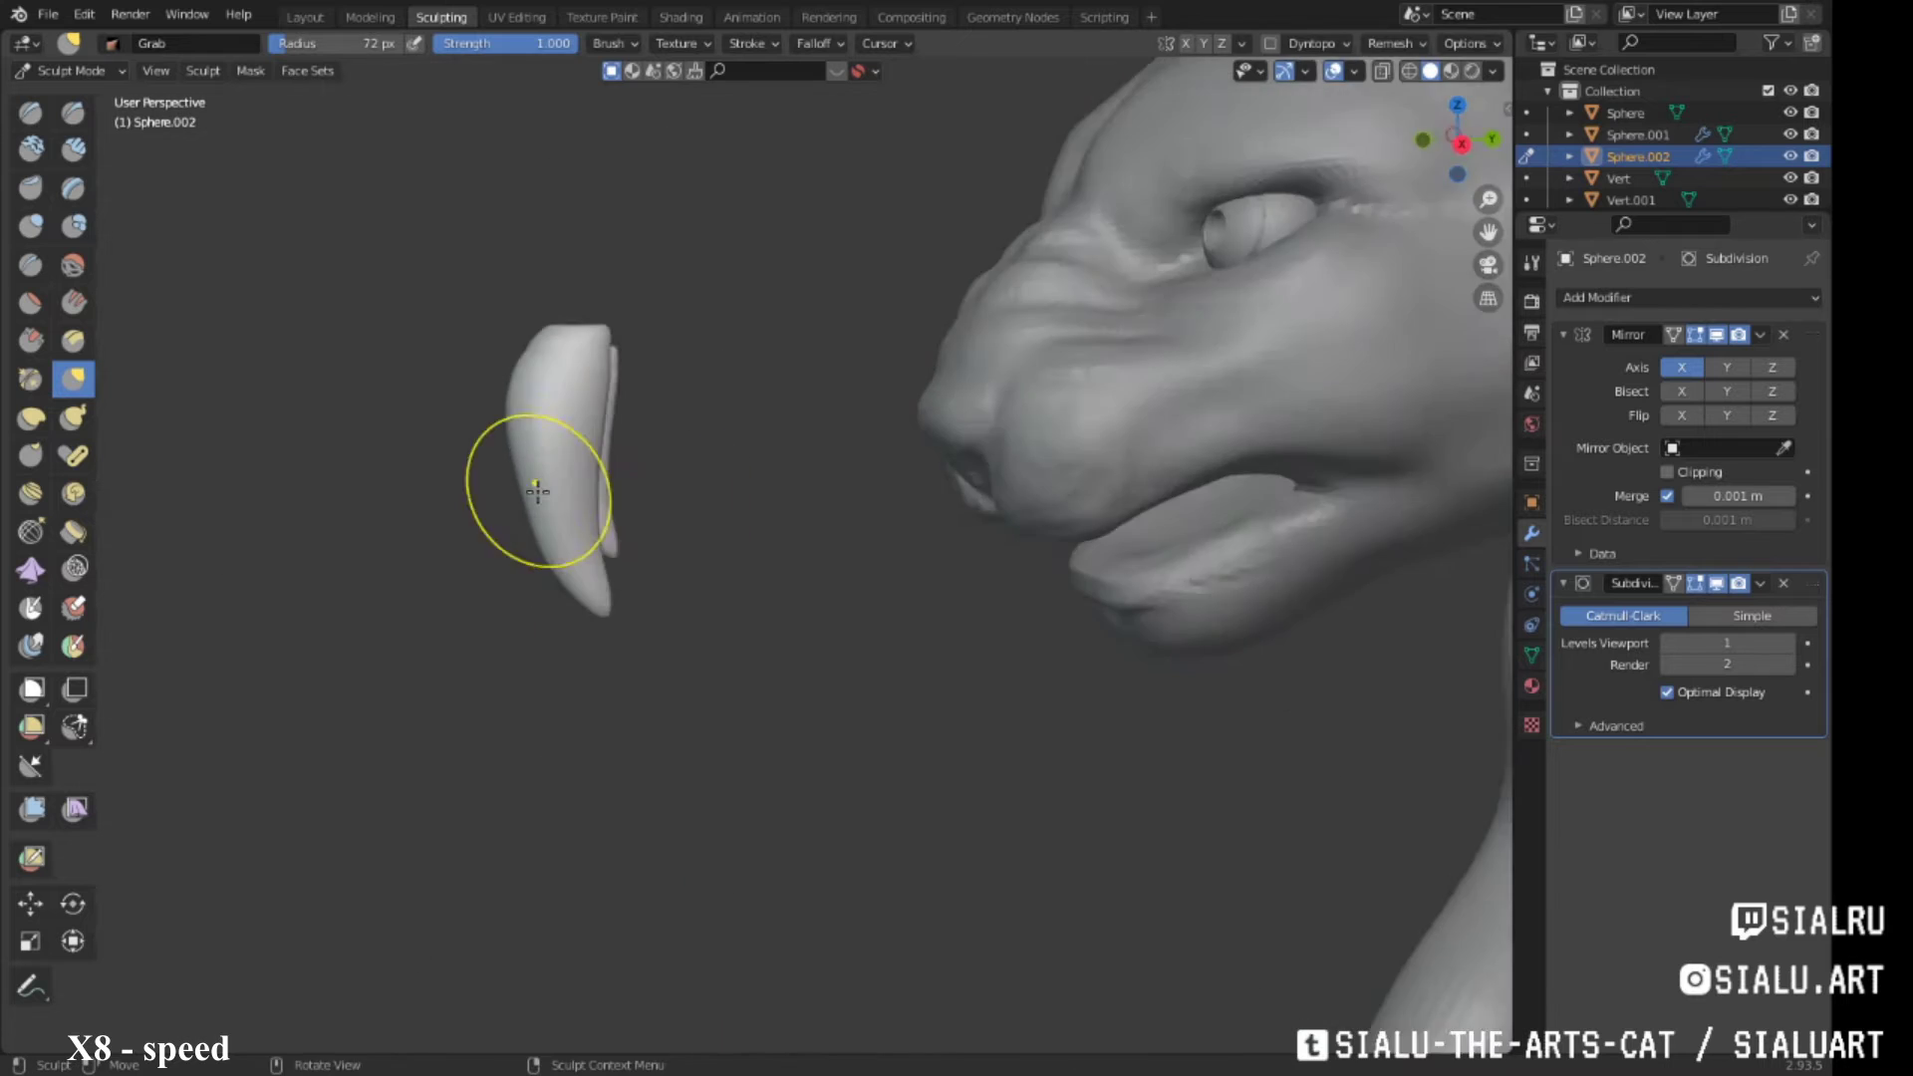
pyautogui.moveTo(538, 491)
pyautogui.keyDown('alt'); pyautogui.mouseDown(button='middle')
pyautogui.moveTo(1033, 504)
pyautogui.moveTo(828, 543)
pyautogui.mouseUp(button='middle'); pyautogui.keyUp('alt')
# Reposition the tusk in the jaw in Edit Mode with its transform panel visible
pyautogui.press('Tab')
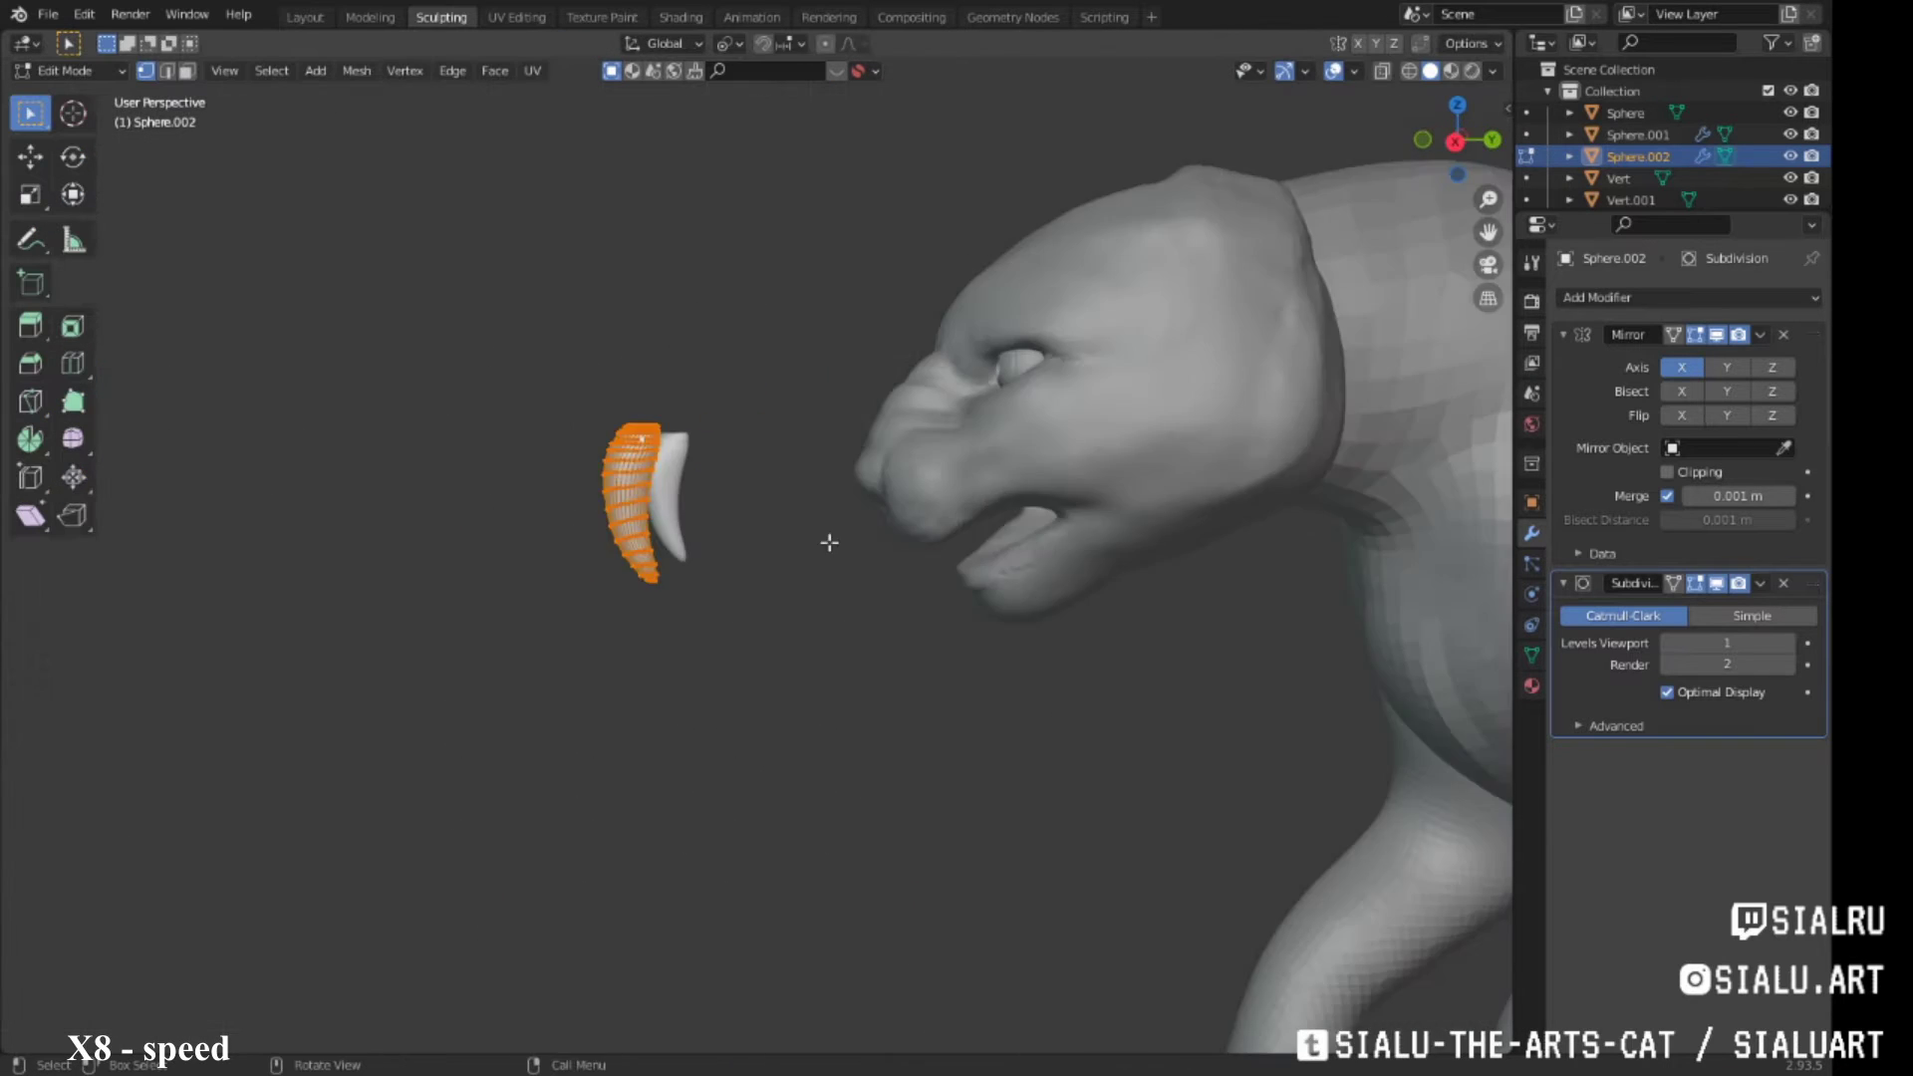
pyautogui.press('n')
pyautogui.moveTo(558, 628); pyautogui.dragTo(1049, 571, button='middle')
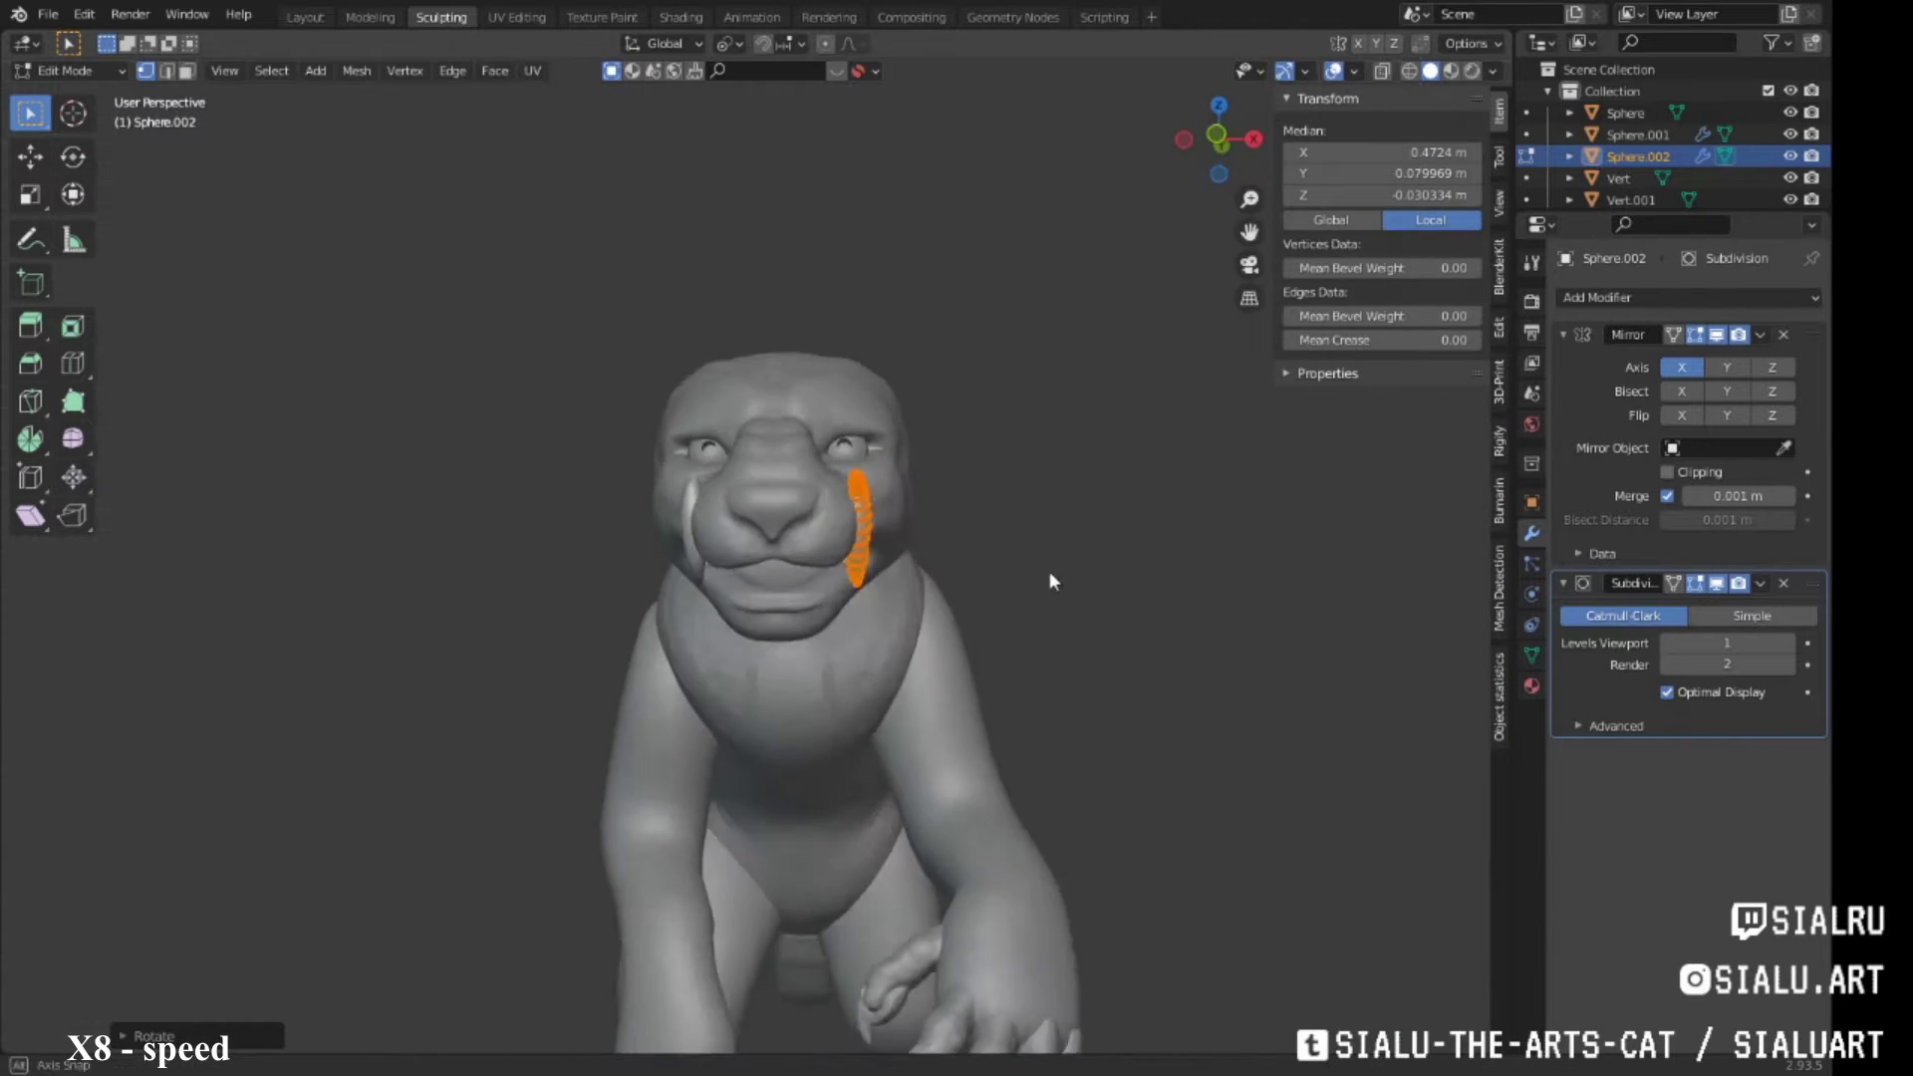
pyautogui.scroll(2, 1091, 594)
pyautogui.press('g')
pyautogui.click(1143, 612)
pyautogui.moveTo(1038, 434)
pyautogui.mouseDown(button='middle')
pyautogui.moveTo(1144, 611)
pyautogui.moveTo(951, 704)
pyautogui.moveTo(962, 670)
pyautogui.moveTo(994, 674)
pyautogui.moveTo(736, 728)
pyautogui.mouseUp(button='middle')
pyautogui.press('g')
pyautogui.click(962, 668)
pyautogui.press('KP_3')
# Duplicate the tusk, mirror the copy with -1, and shrink it into a smaller tooth
pyautogui.hotkey('shift', 'd')
pyautogui.click(894, 705)
pyautogui.write('r-1')
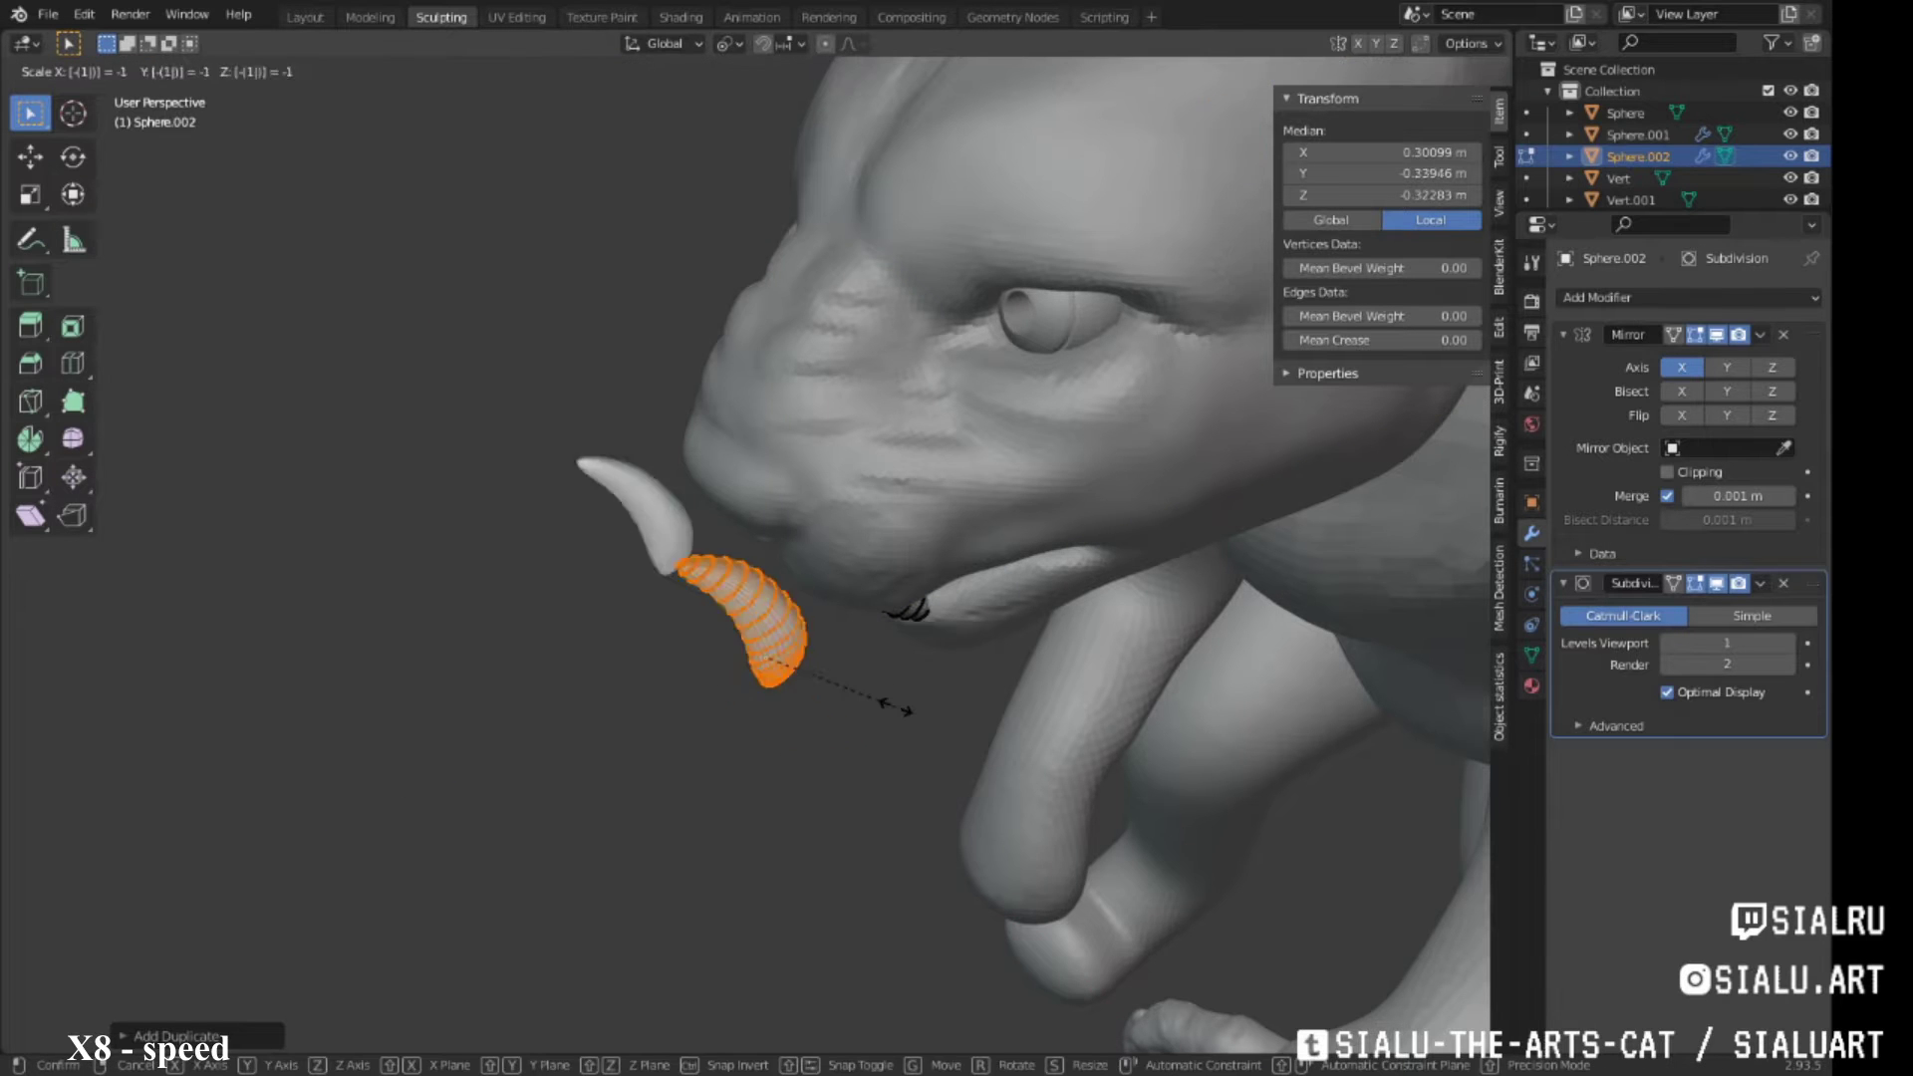
pyautogui.press('Return')
pyautogui.moveTo(895, 705)
pyautogui.mouseDown(button='middle')
pyautogui.moveTo(805, 767)
pyautogui.moveTo(865, 618)
pyautogui.mouseUp(button='middle')
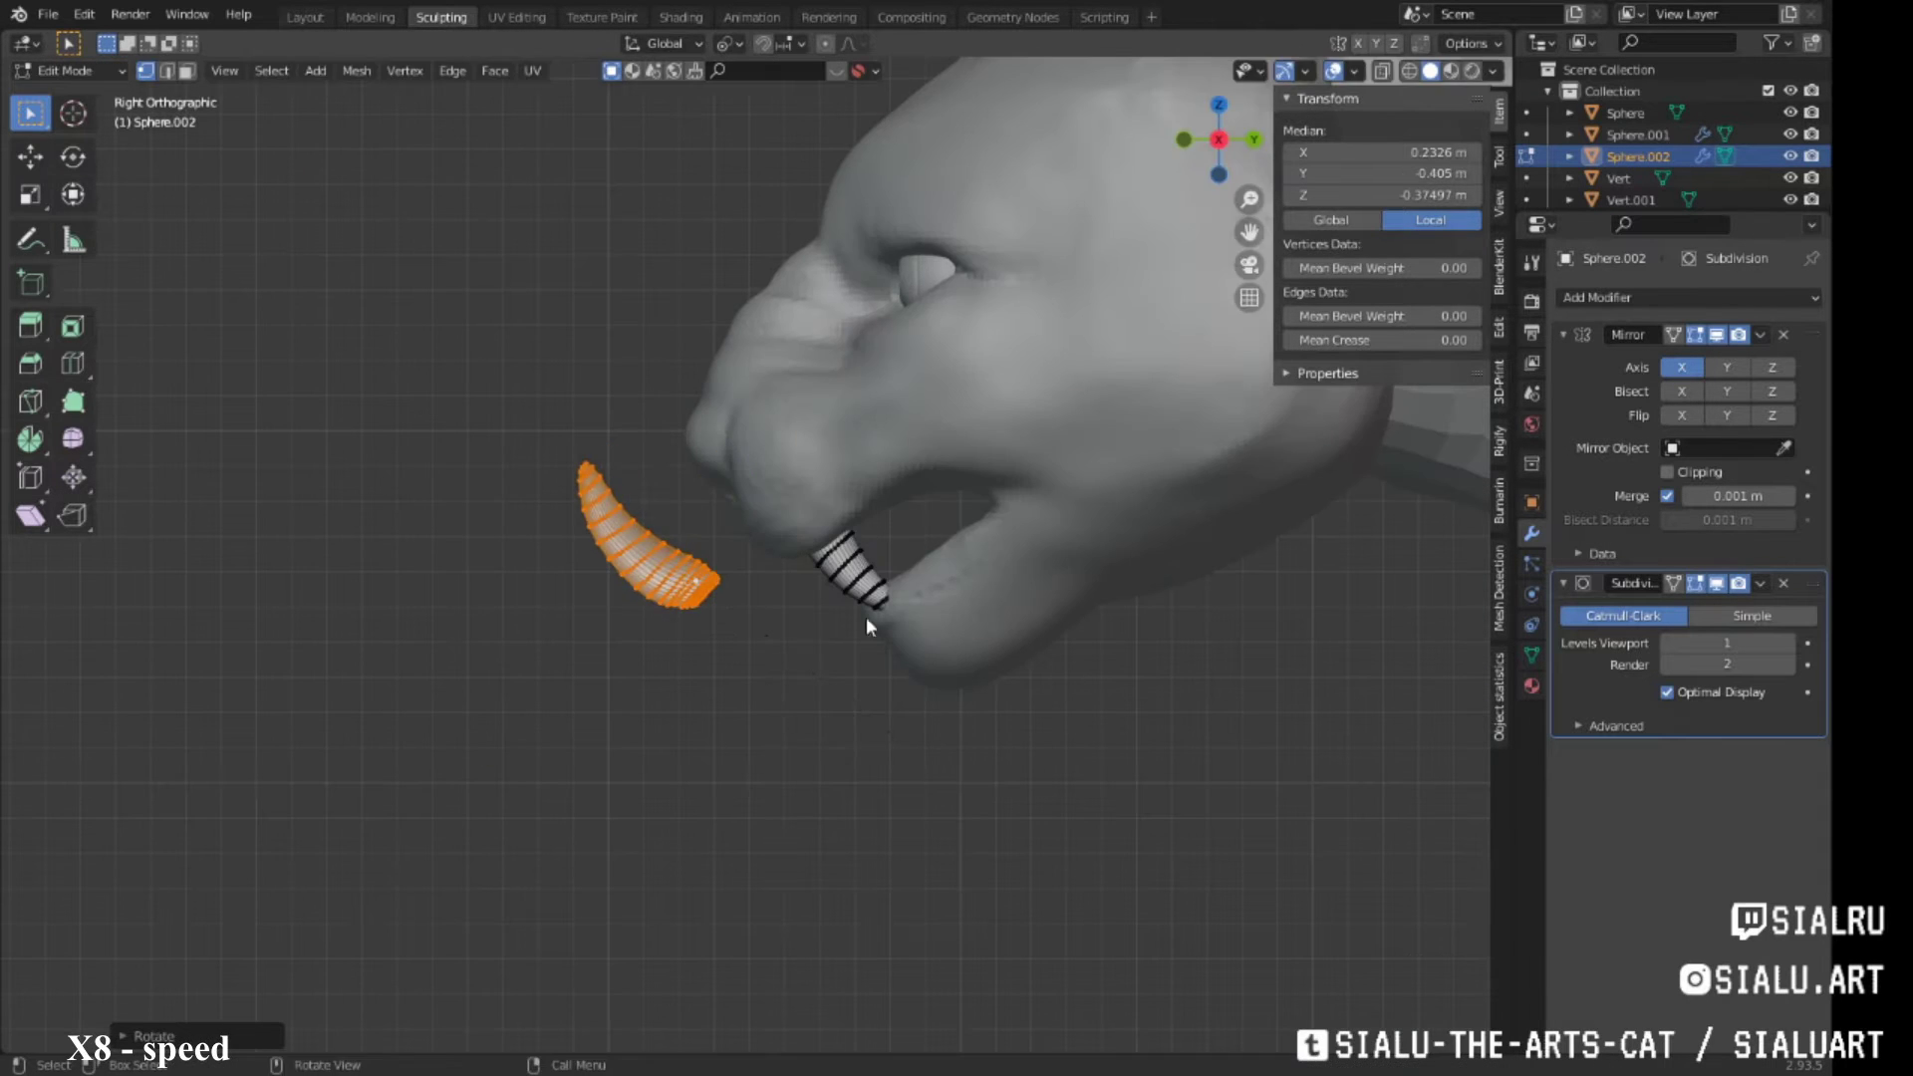
pyautogui.press('s')
pyautogui.press('Return')
pyautogui.moveTo(1042, 591)
pyautogui.mouseDown(button='middle')
pyautogui.moveTo(823, 702)
pyautogui.moveTo(1016, 642)
pyautogui.moveTo(988, 506)
pyautogui.mouseUp(button='middle')
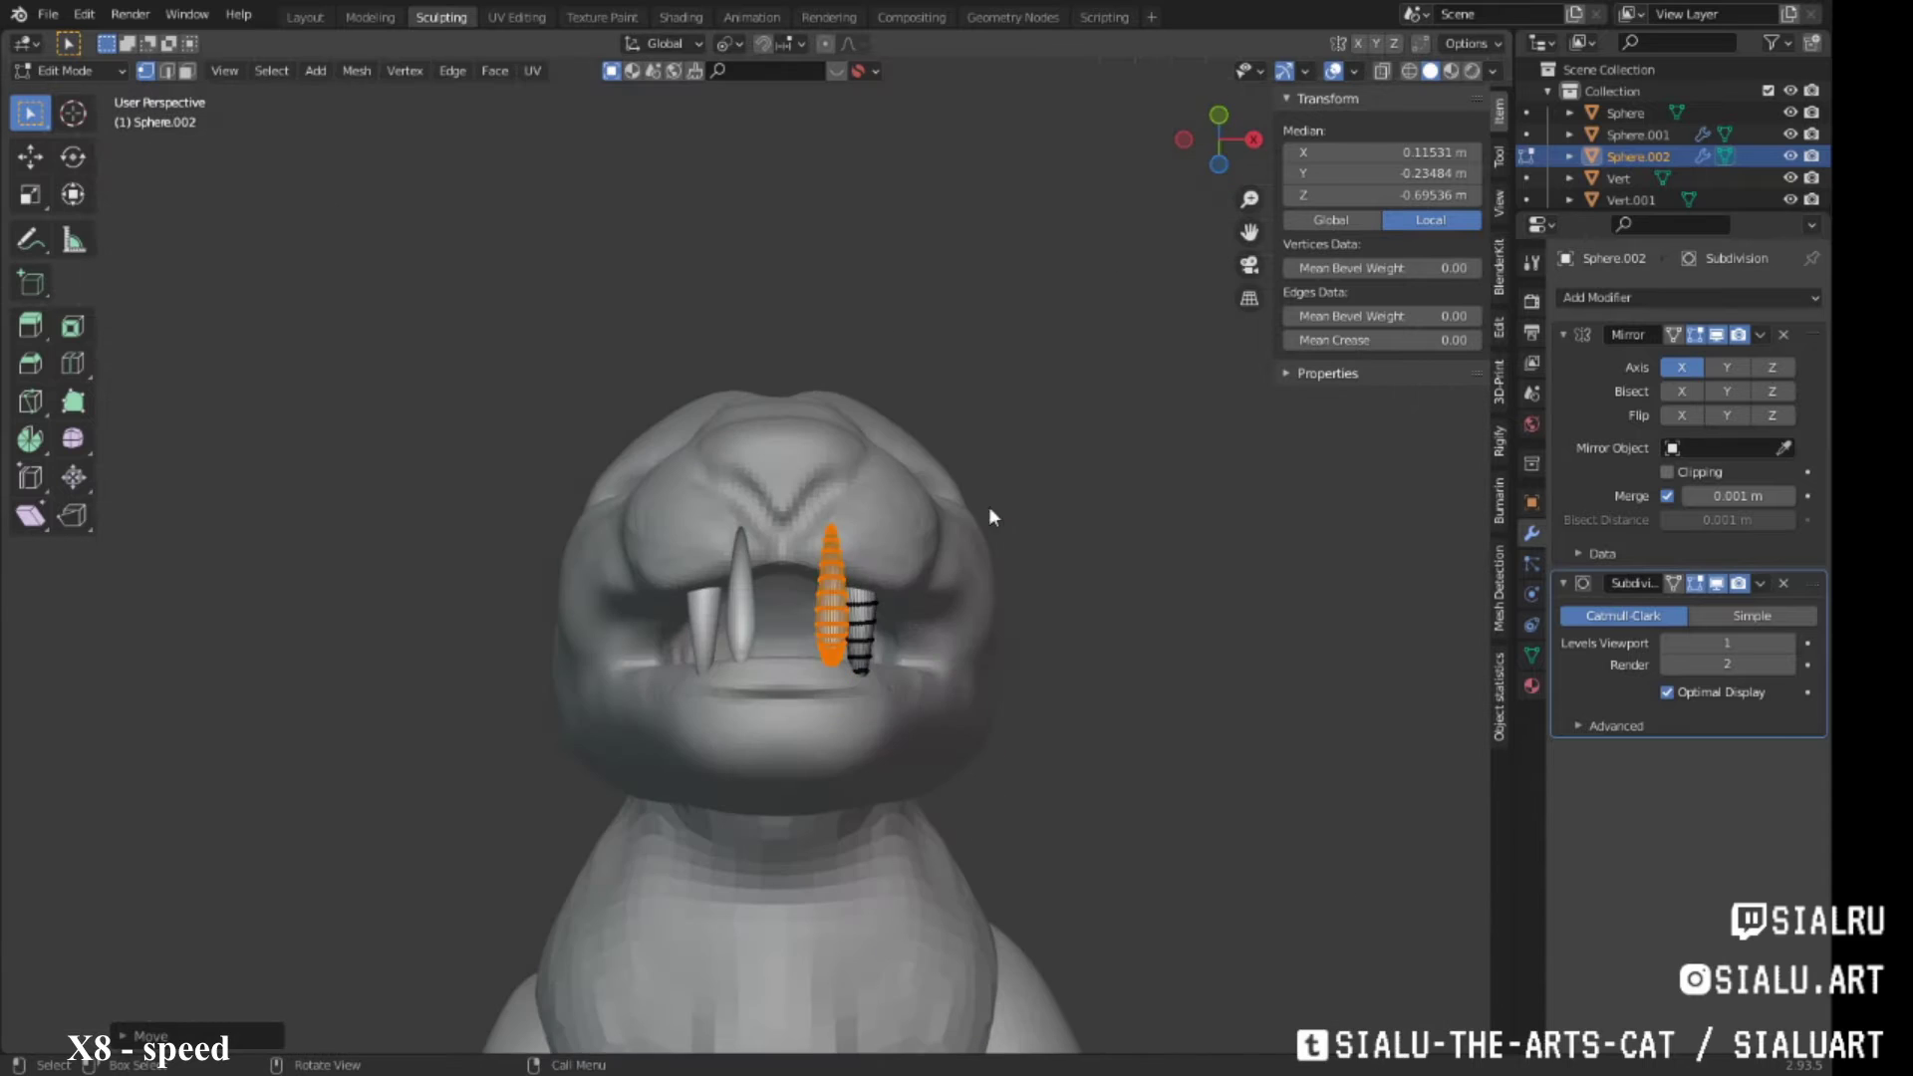
# Move the new tooth into the mouth, then angle and resize it
pyautogui.click(871, 631)
pyautogui.moveTo(834, 628)
pyautogui.mouseDown(button='middle')
pyautogui.moveTo(873, 672)
pyautogui.moveTo(889, 594)
pyautogui.moveTo(933, 612)
pyautogui.mouseUp(button='middle')
pyautogui.press('g')
pyautogui.click(1114, 576)
pyautogui.hotkey('ctrl', 'z')
pyautogui.moveTo(1114, 576)
pyautogui.mouseDown(button='middle')
pyautogui.moveTo(863, 718)
pyautogui.moveTo(880, 667)
pyautogui.moveTo(978, 662)
pyautogui.moveTo(1043, 623)
pyautogui.moveTo(919, 658)
pyautogui.moveTo(983, 676)
pyautogui.moveTo(873, 691)
pyautogui.moveTo(835, 722)
pyautogui.mouseUp(button='middle')
pyautogui.press('s')
pyautogui.click(1025, 633)
pyautogui.press('s')
pyautogui.click(906, 617)
# Bring the tooth to the front and narrow its width along X
pyautogui.moveTo(907, 618)
pyautogui.mouseDown(button='middle')
pyautogui.moveTo(922, 650)
pyautogui.moveTo(943, 637)
pyautogui.moveTo(962, 690)
pyautogui.moveTo(1072, 613)
pyautogui.moveTo(952, 548)
pyautogui.mouseUp(button='middle')
pyautogui.click(922, 650)
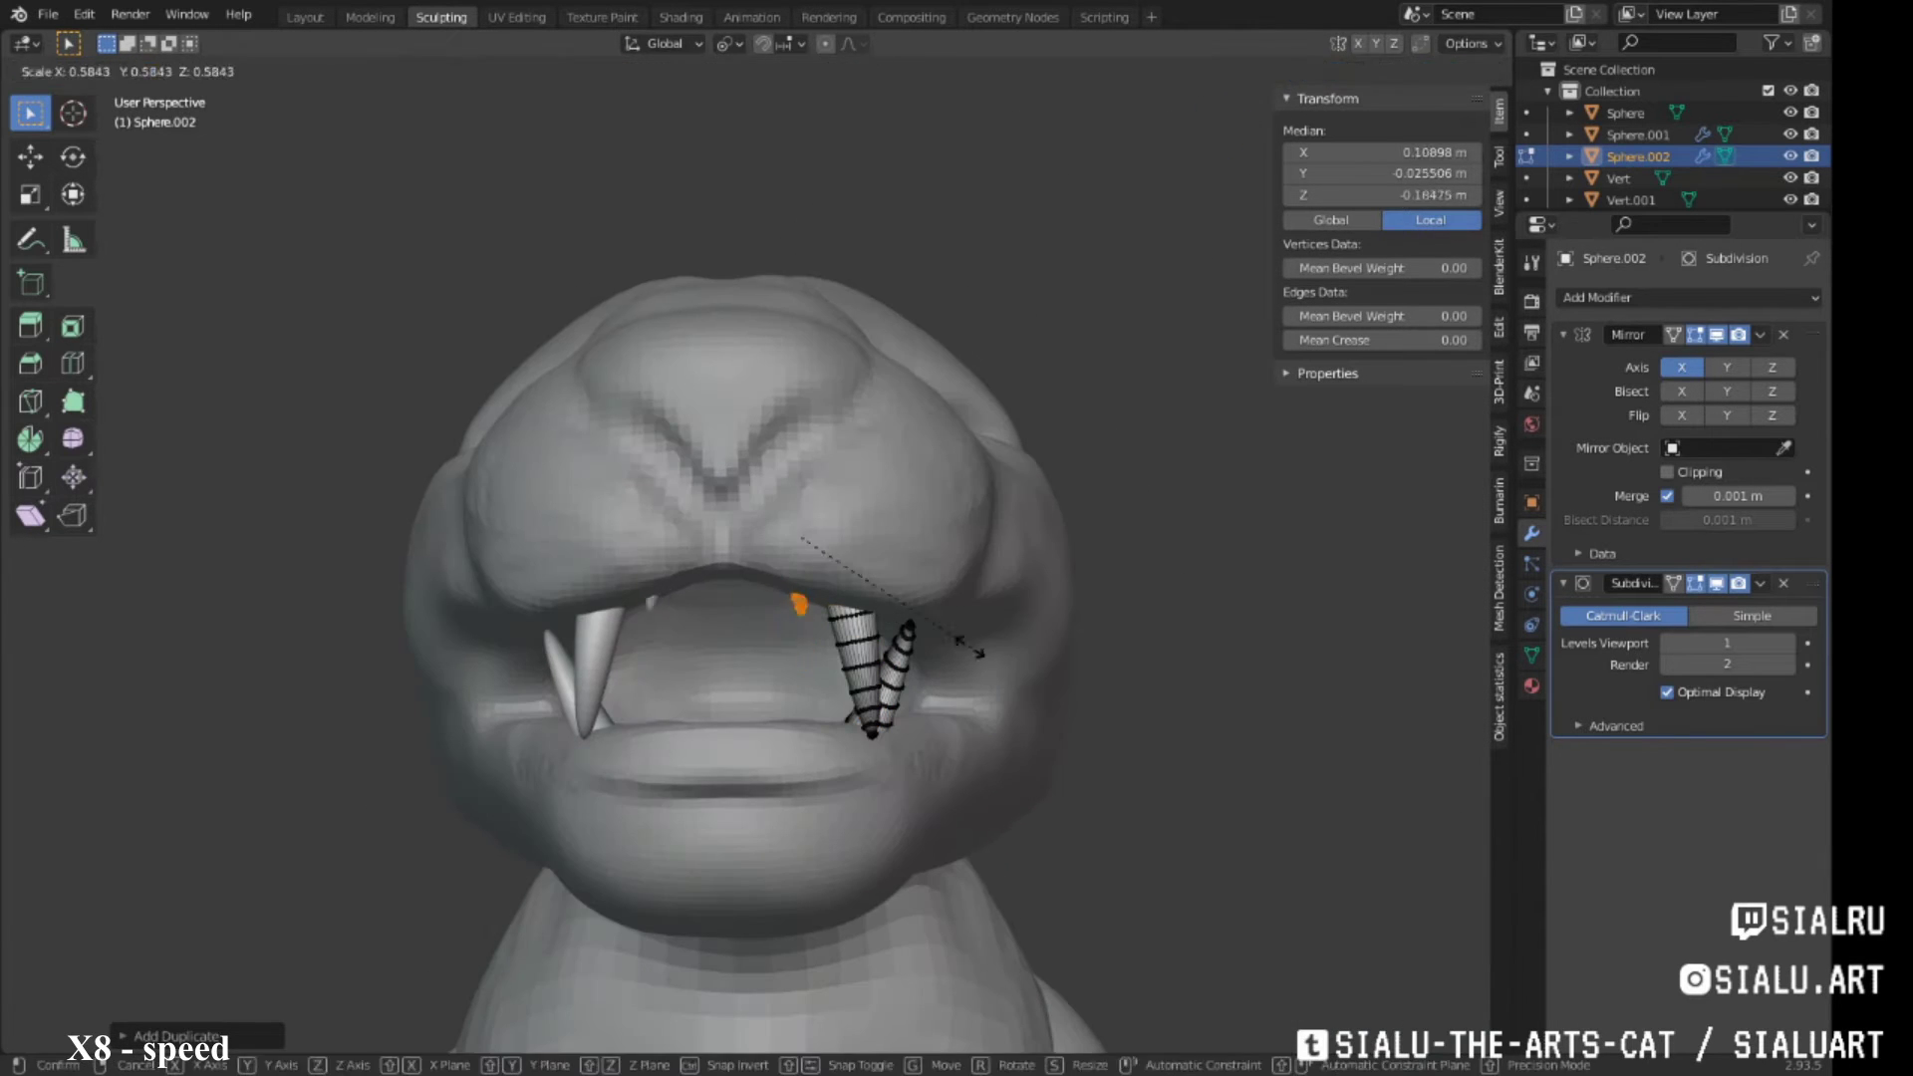
pyautogui.click(943, 678)
pyautogui.moveTo(942, 679)
pyautogui.mouseDown(button='middle')
pyautogui.moveTo(974, 697)
pyautogui.moveTo(924, 606)
pyautogui.moveTo(947, 660)
pyautogui.moveTo(970, 637)
pyautogui.moveTo(1073, 688)
pyautogui.moveTo(956, 677)
pyautogui.moveTo(997, 697)
pyautogui.mouseUp(button='middle')
pyautogui.press('s')
pyautogui.press('x')
pyautogui.click(1016, 659)
# Duplicate the tooth, then rotate and position the copy along the jaw
pyautogui.hotkey('shift', 'd')
pyautogui.click(923, 690)
pyautogui.press('r')
pyautogui.click(1181, 720)
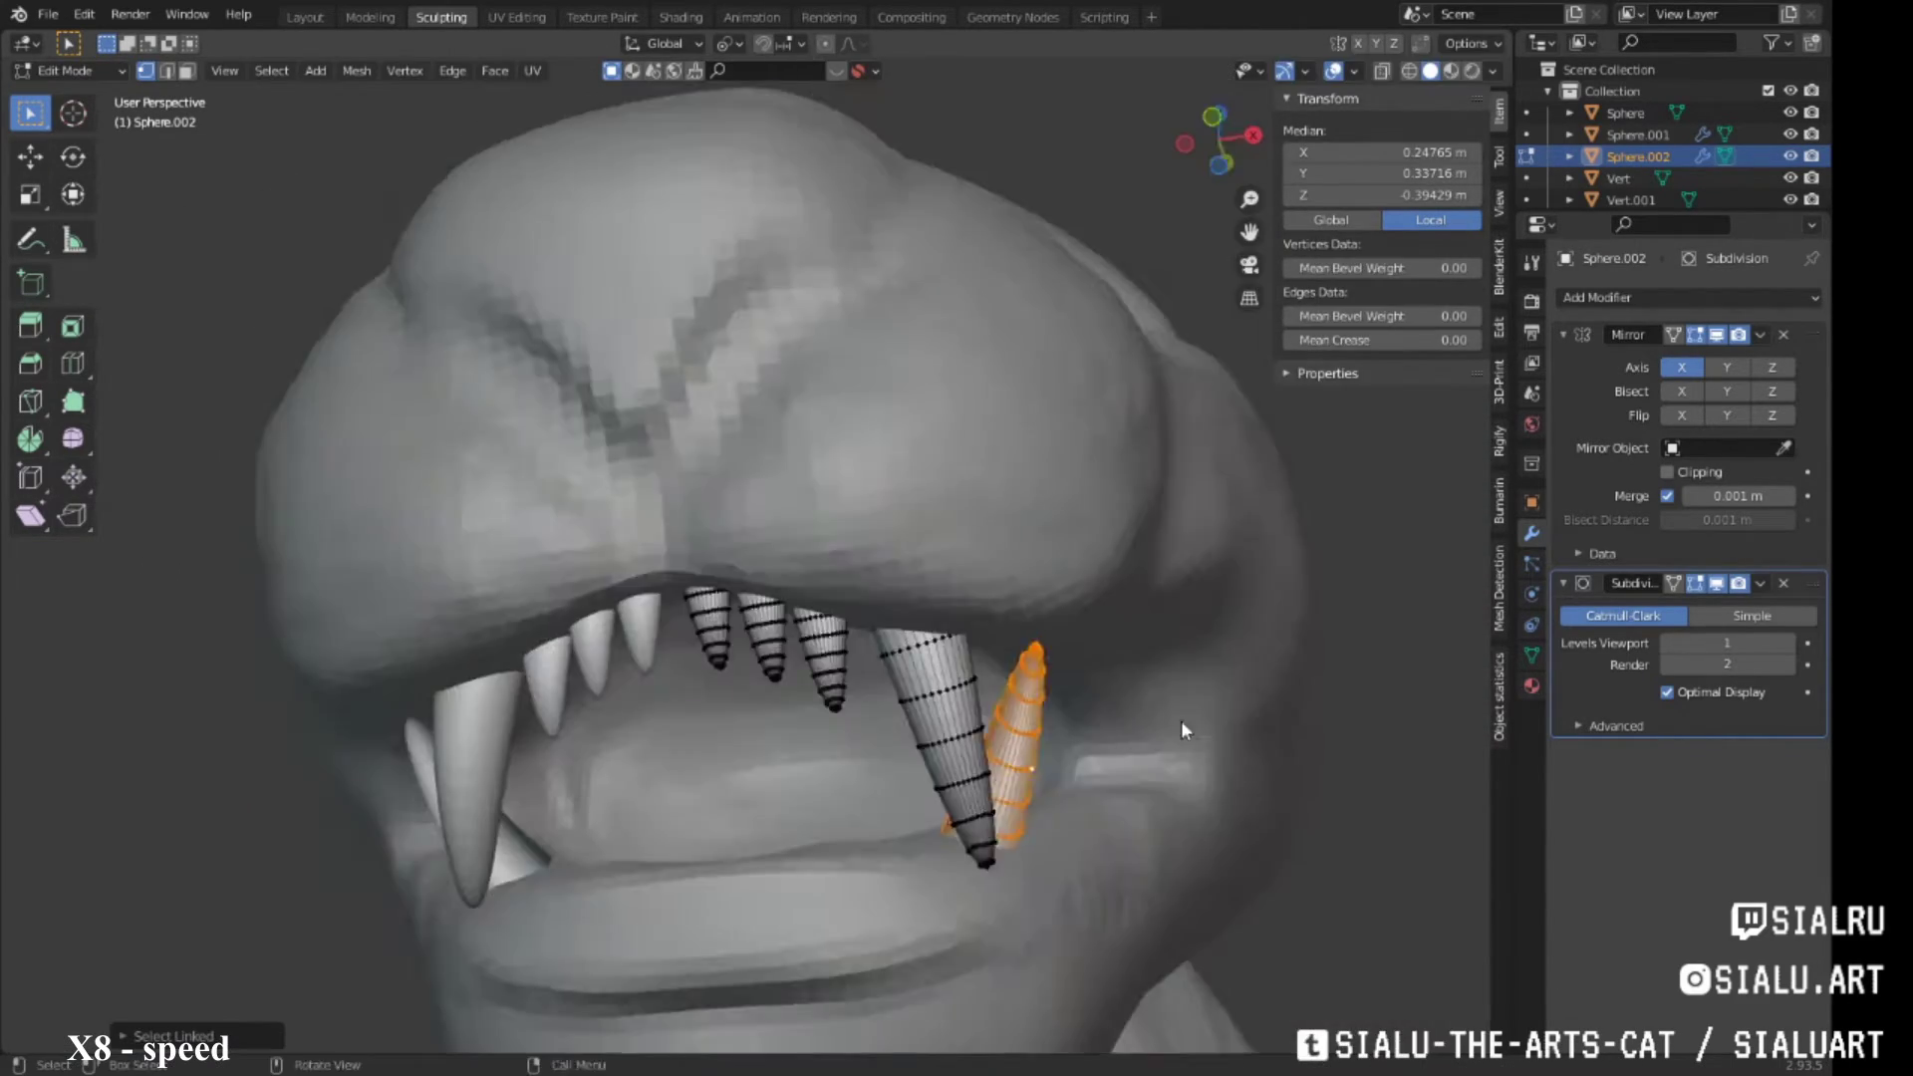
pyautogui.moveTo(1181, 720)
pyautogui.mouseDown(button='middle')
pyautogui.moveTo(1084, 747)
pyautogui.moveTo(1145, 774)
pyautogui.moveTo(1052, 767)
pyautogui.moveTo(1006, 829)
pyautogui.moveTo(1116, 723)
pyautogui.moveTo(922, 712)
pyautogui.moveTo(1066, 588)
pyautogui.moveTo(1006, 656)
pyautogui.moveTo(1090, 682)
pyautogui.moveTo(964, 702)
pyautogui.mouseUp(button='middle')
pyautogui.press('g')
pyautogui.click(1084, 748)
# Add another tooth copy further left and select a whole small tooth with Ctrl+L
pyautogui.hotkey('shift', 'd')
pyautogui.click(1019, 739)
pyautogui.click(1032, 735)
pyautogui.click(1006, 715)
pyautogui.click(1109, 709)
pyautogui.click(922, 712)
pyautogui.hotkey('ctrl', 'l')
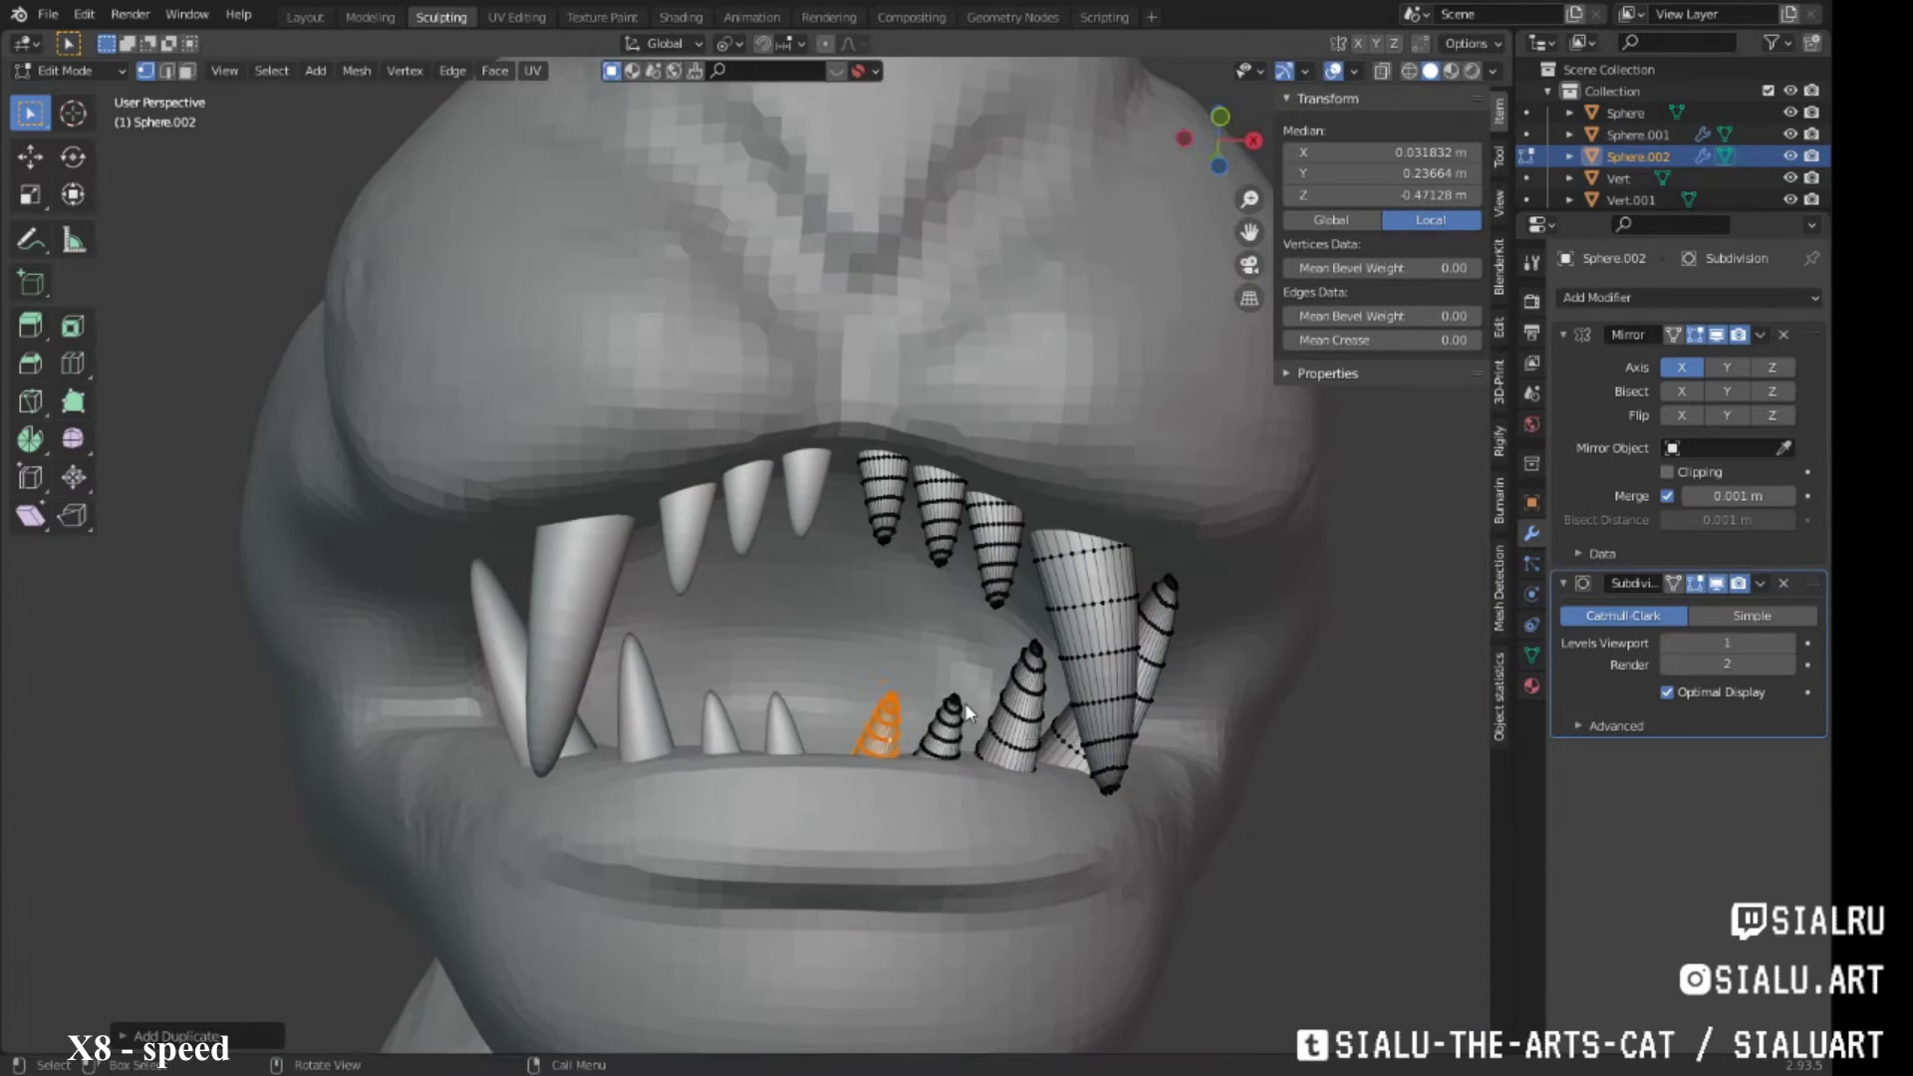
# Hide the smoothed preview and move the selected teeth into place in the mouth
pyautogui.click(1697, 583)
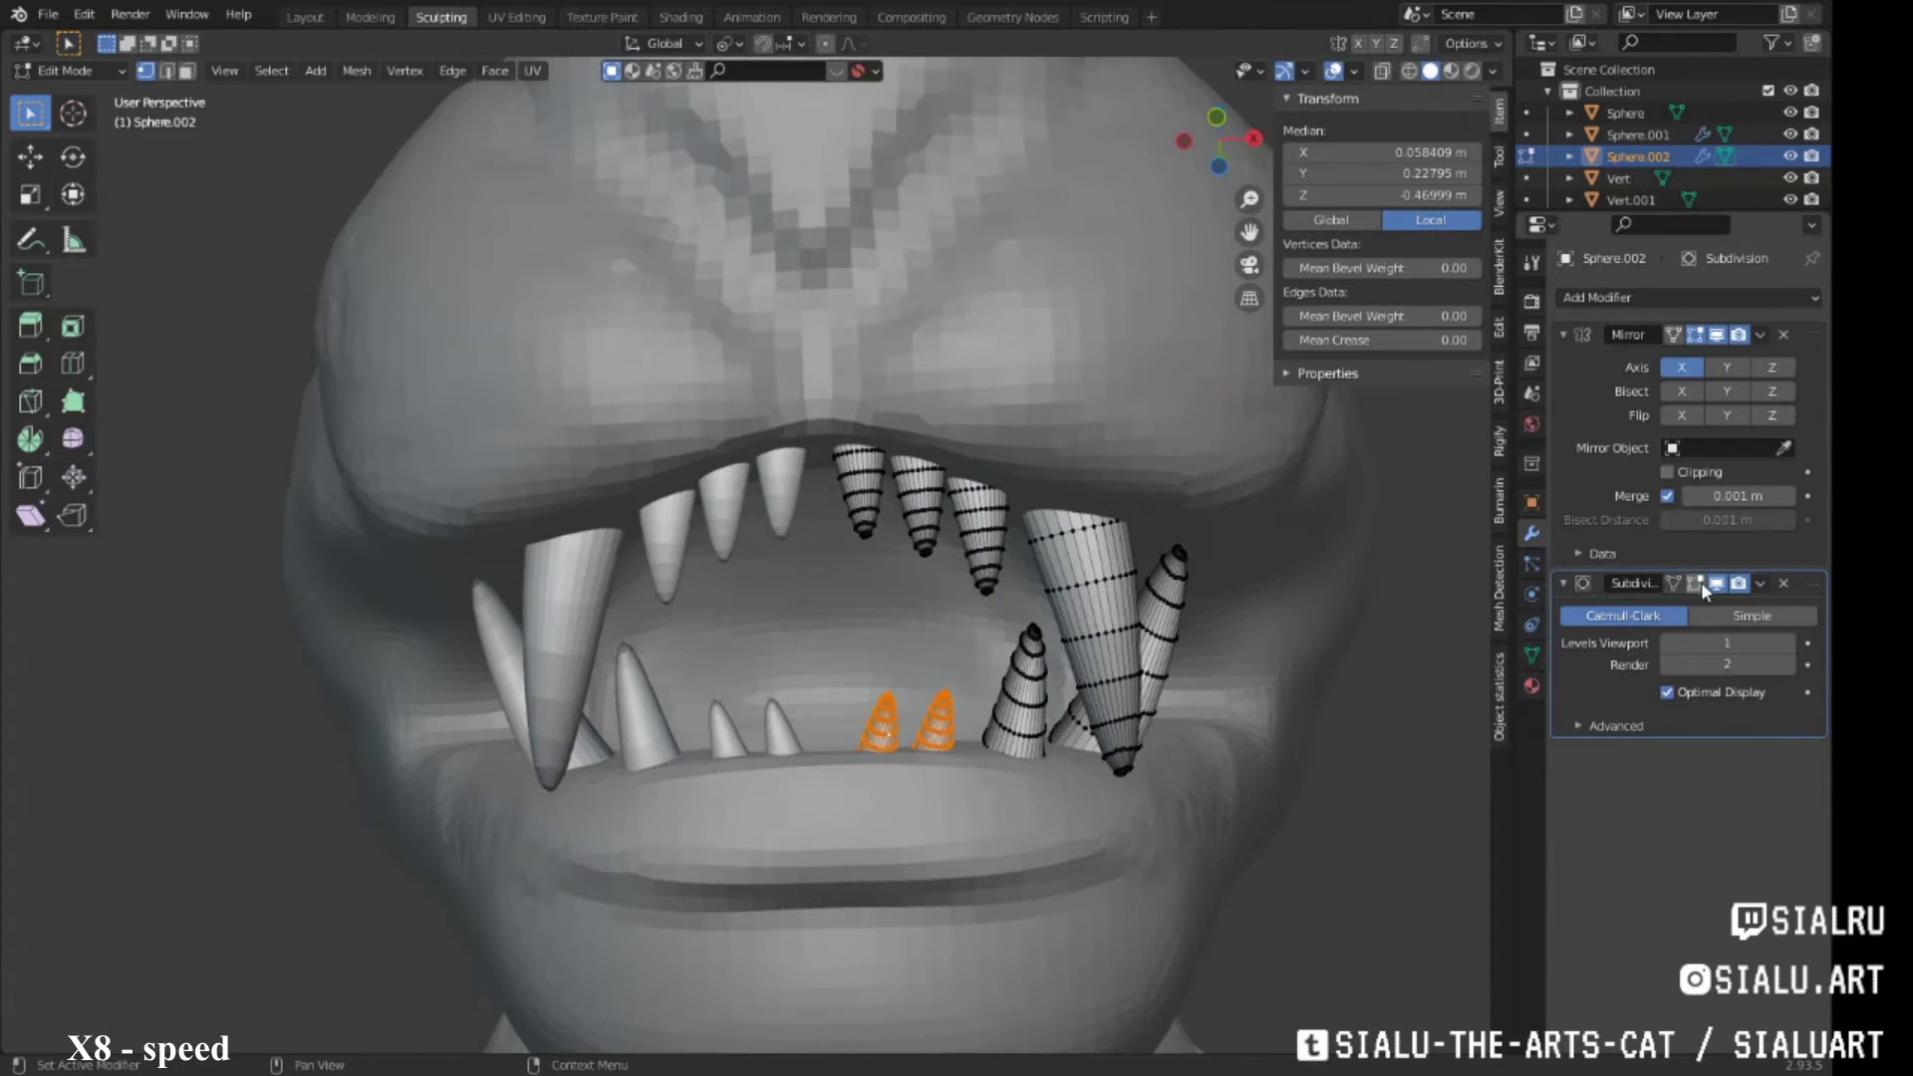
pyautogui.click(950, 752)
pyautogui.moveTo(950, 752); pyautogui.dragTo(1037, 658, button='middle')
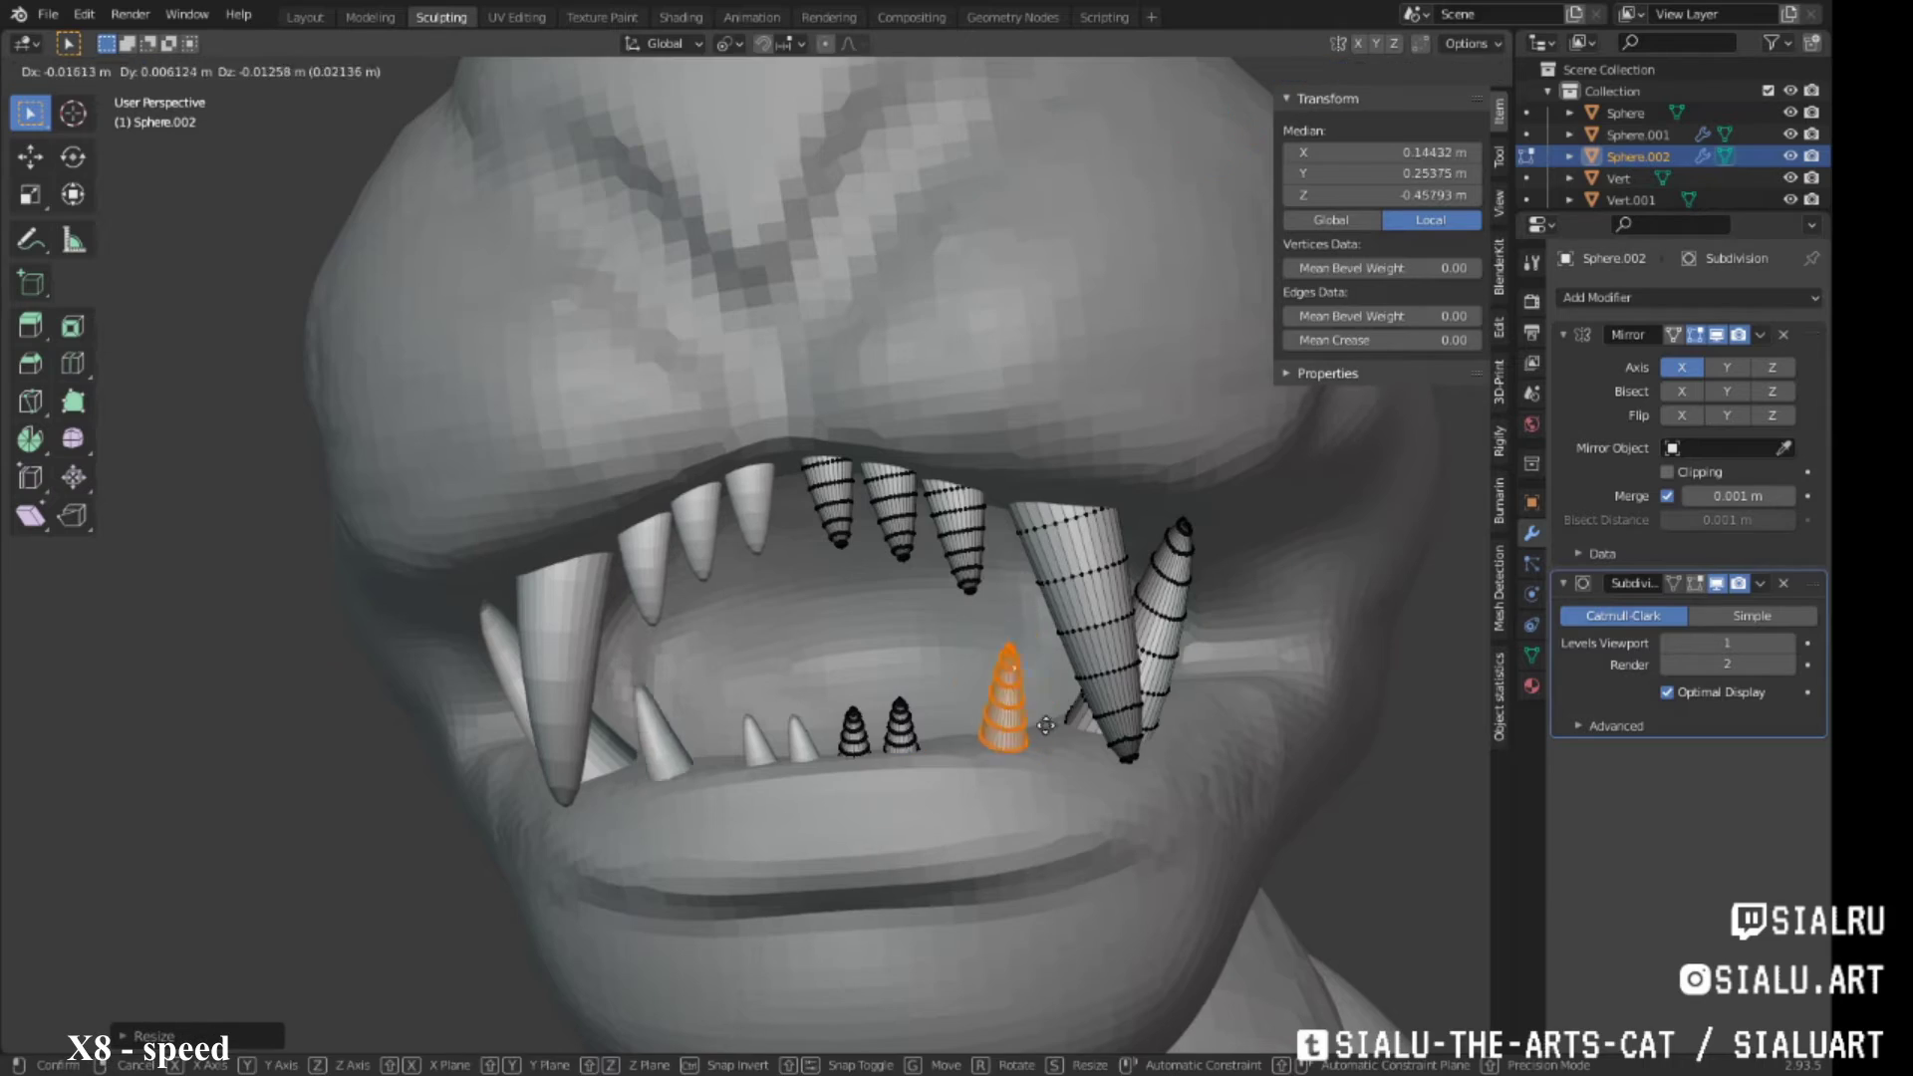
pyautogui.moveTo(1045, 724)
pyautogui.mouseDown(button='middle')
pyautogui.moveTo(836, 603)
pyautogui.moveTo(1067, 568)
pyautogui.mouseUp(button='middle')
pyautogui.click(836, 603)
pyautogui.press('g')
pyautogui.click(1000, 636)
pyautogui.moveTo(1000, 636)
pyautogui.mouseDown(button='middle')
pyautogui.moveTo(918, 668)
pyautogui.moveTo(1046, 671)
pyautogui.mouseUp(button='middle')
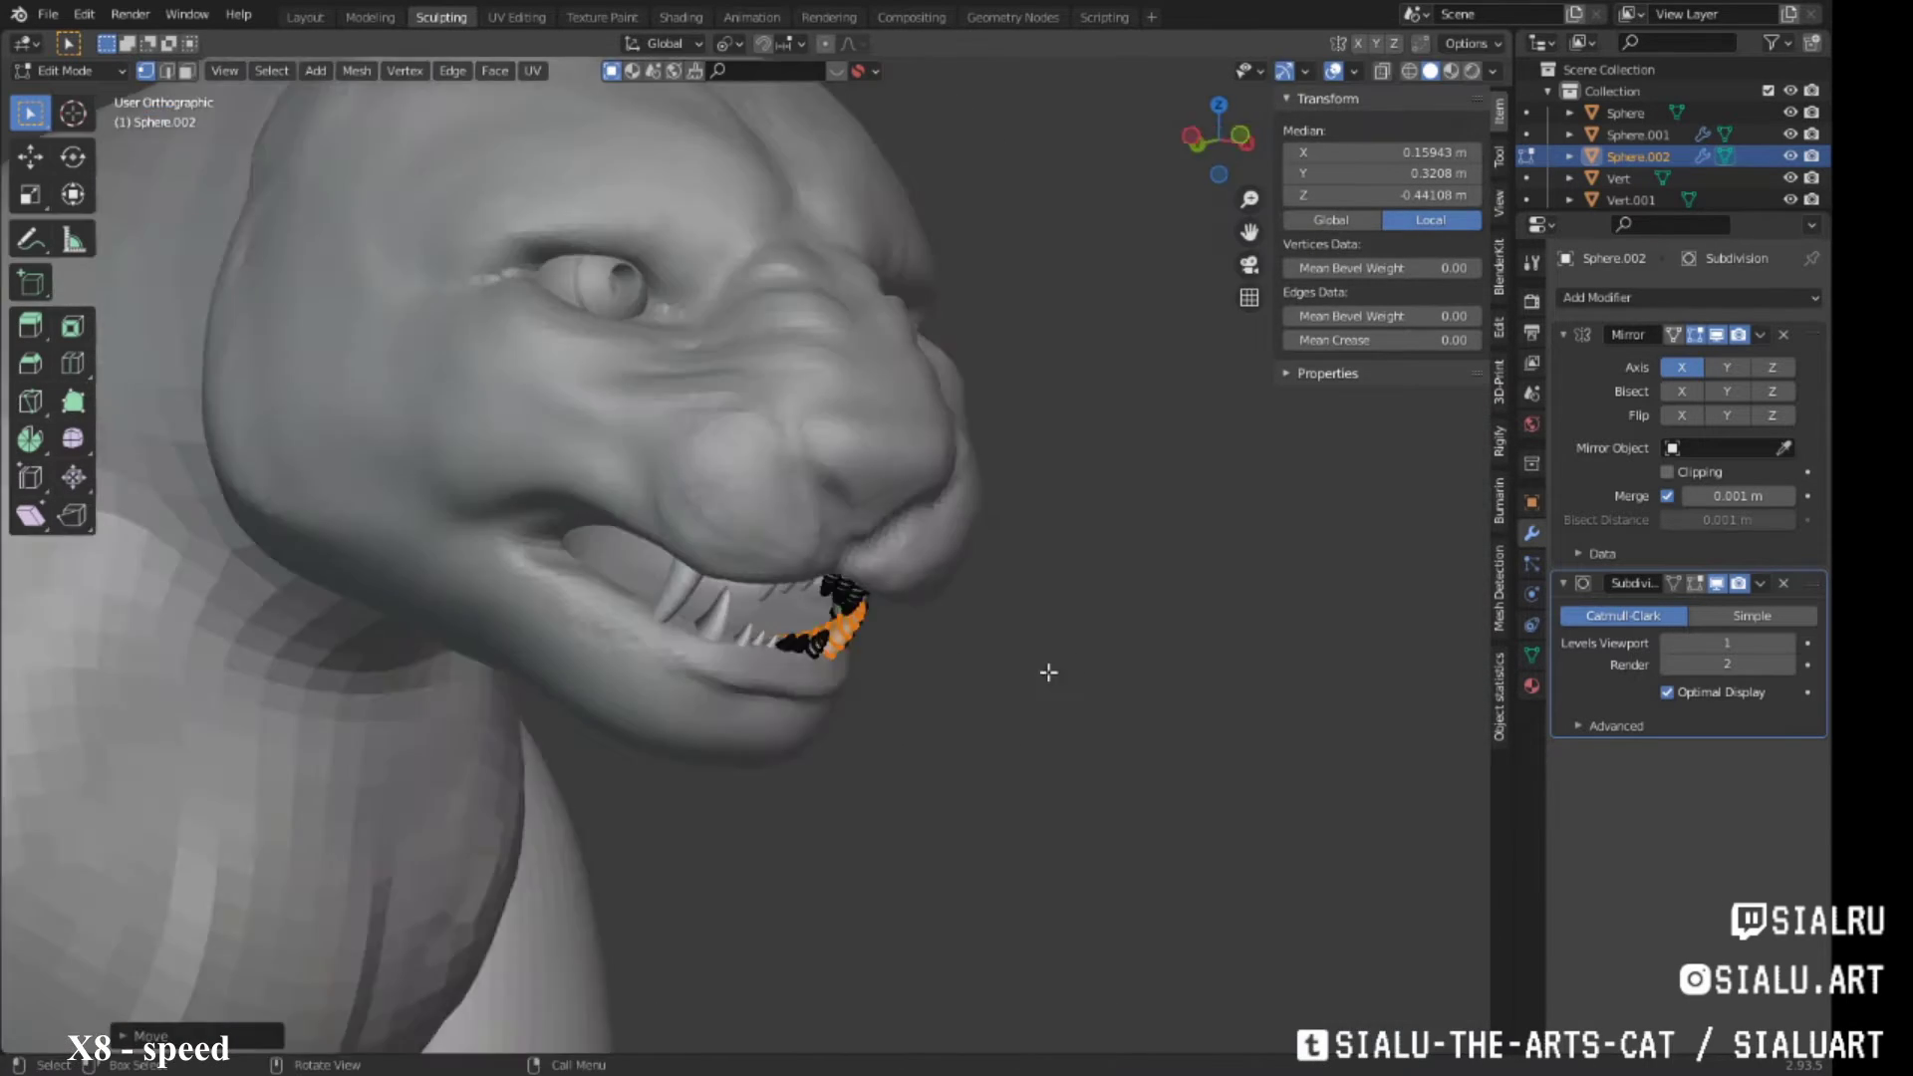
pyautogui.scroll(3, 1047, 671)
# Turn on X-ray, then rotate and reposition another tooth inside the head
pyautogui.click(789, 576)
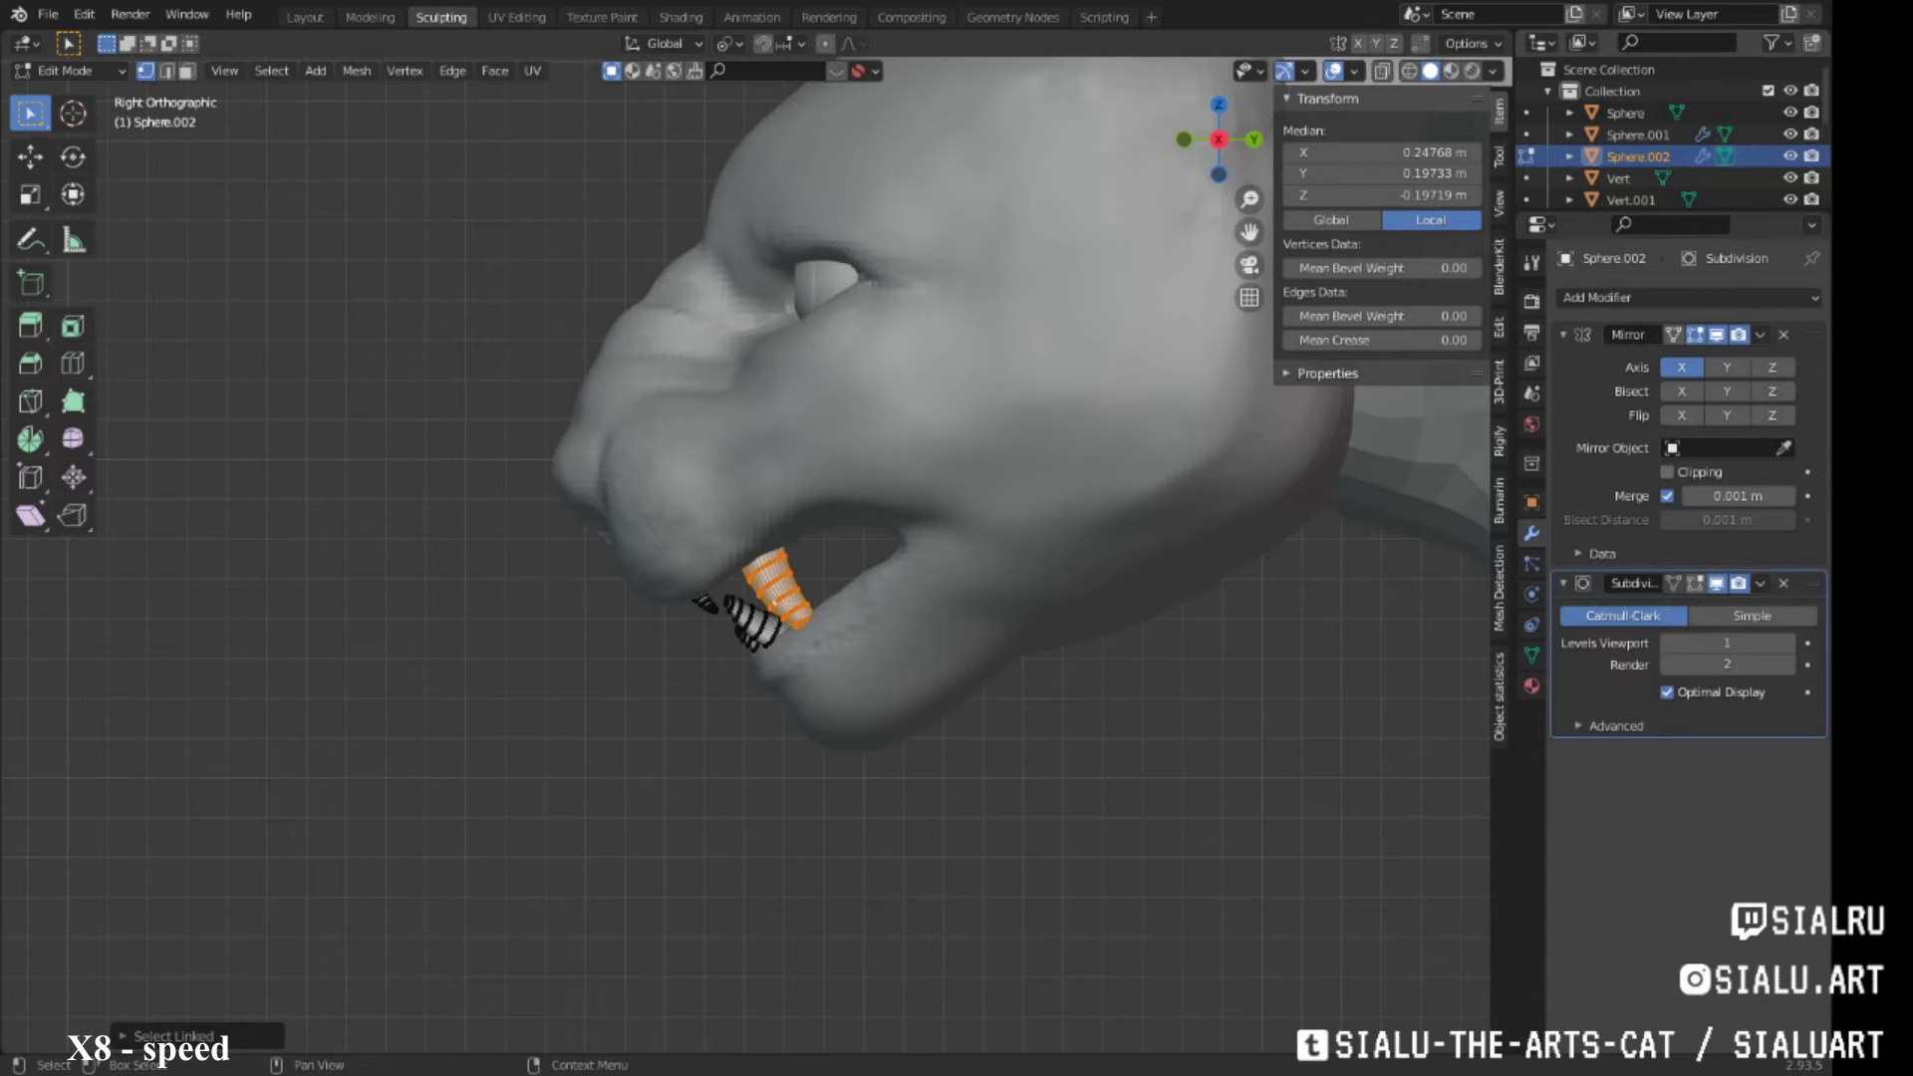
pyautogui.hotkey('alt', 'z')
pyautogui.press('r')
pyautogui.click(891, 631)
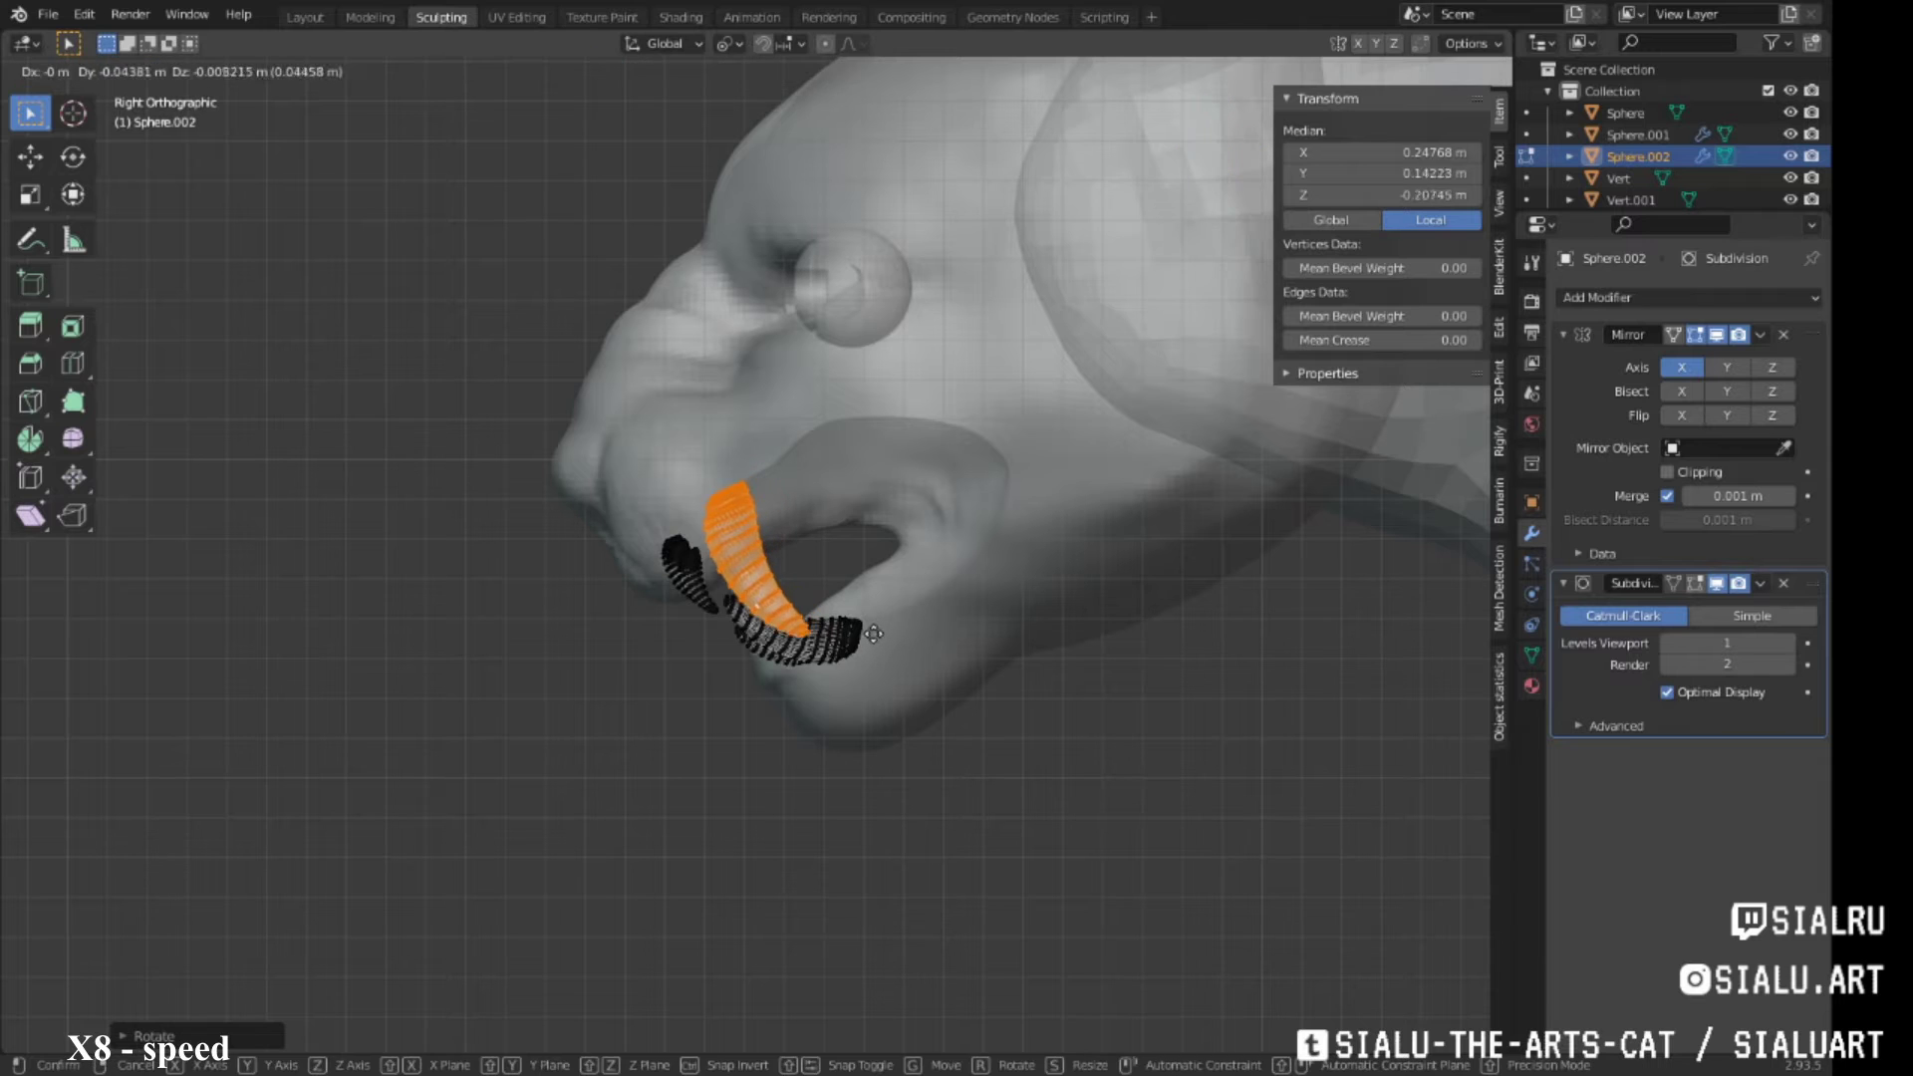
pyautogui.click(918, 608)
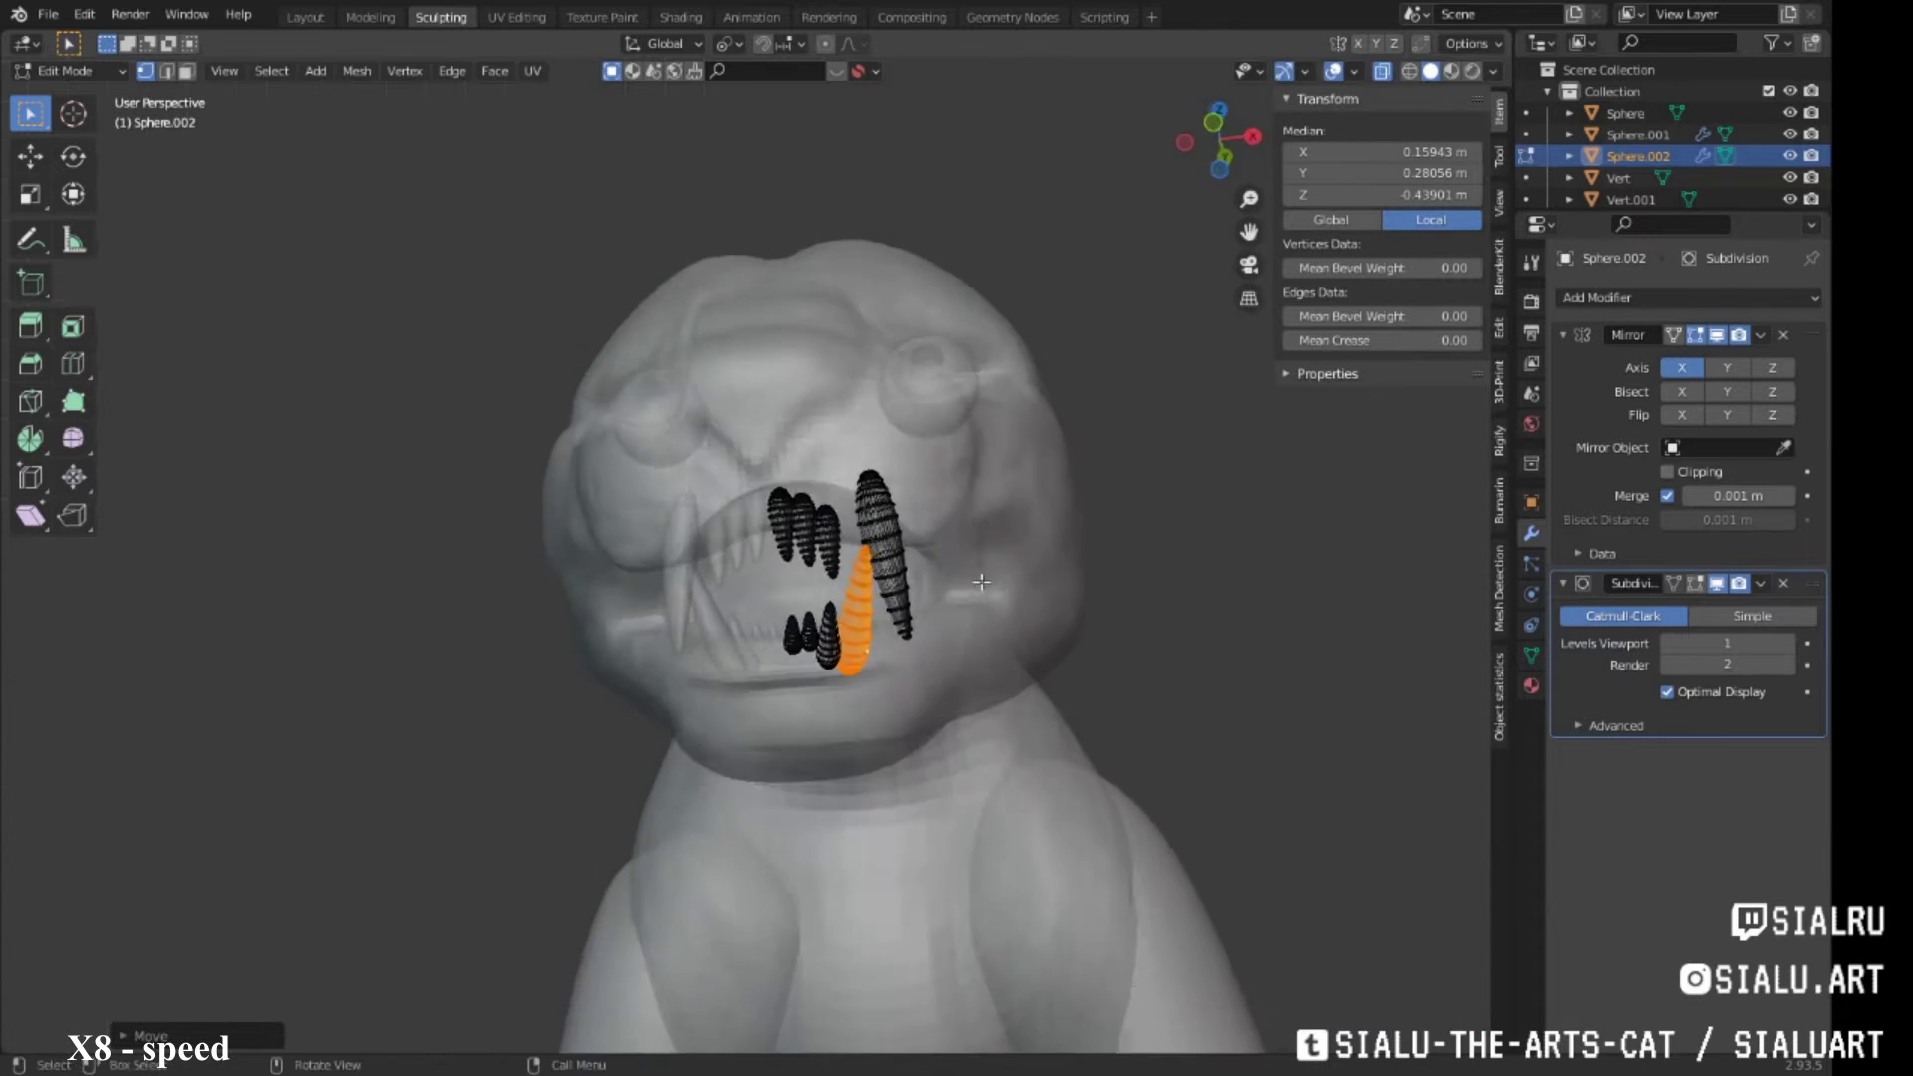
pyautogui.moveTo(918, 607); pyautogui.dragTo(832, 648, button='middle')
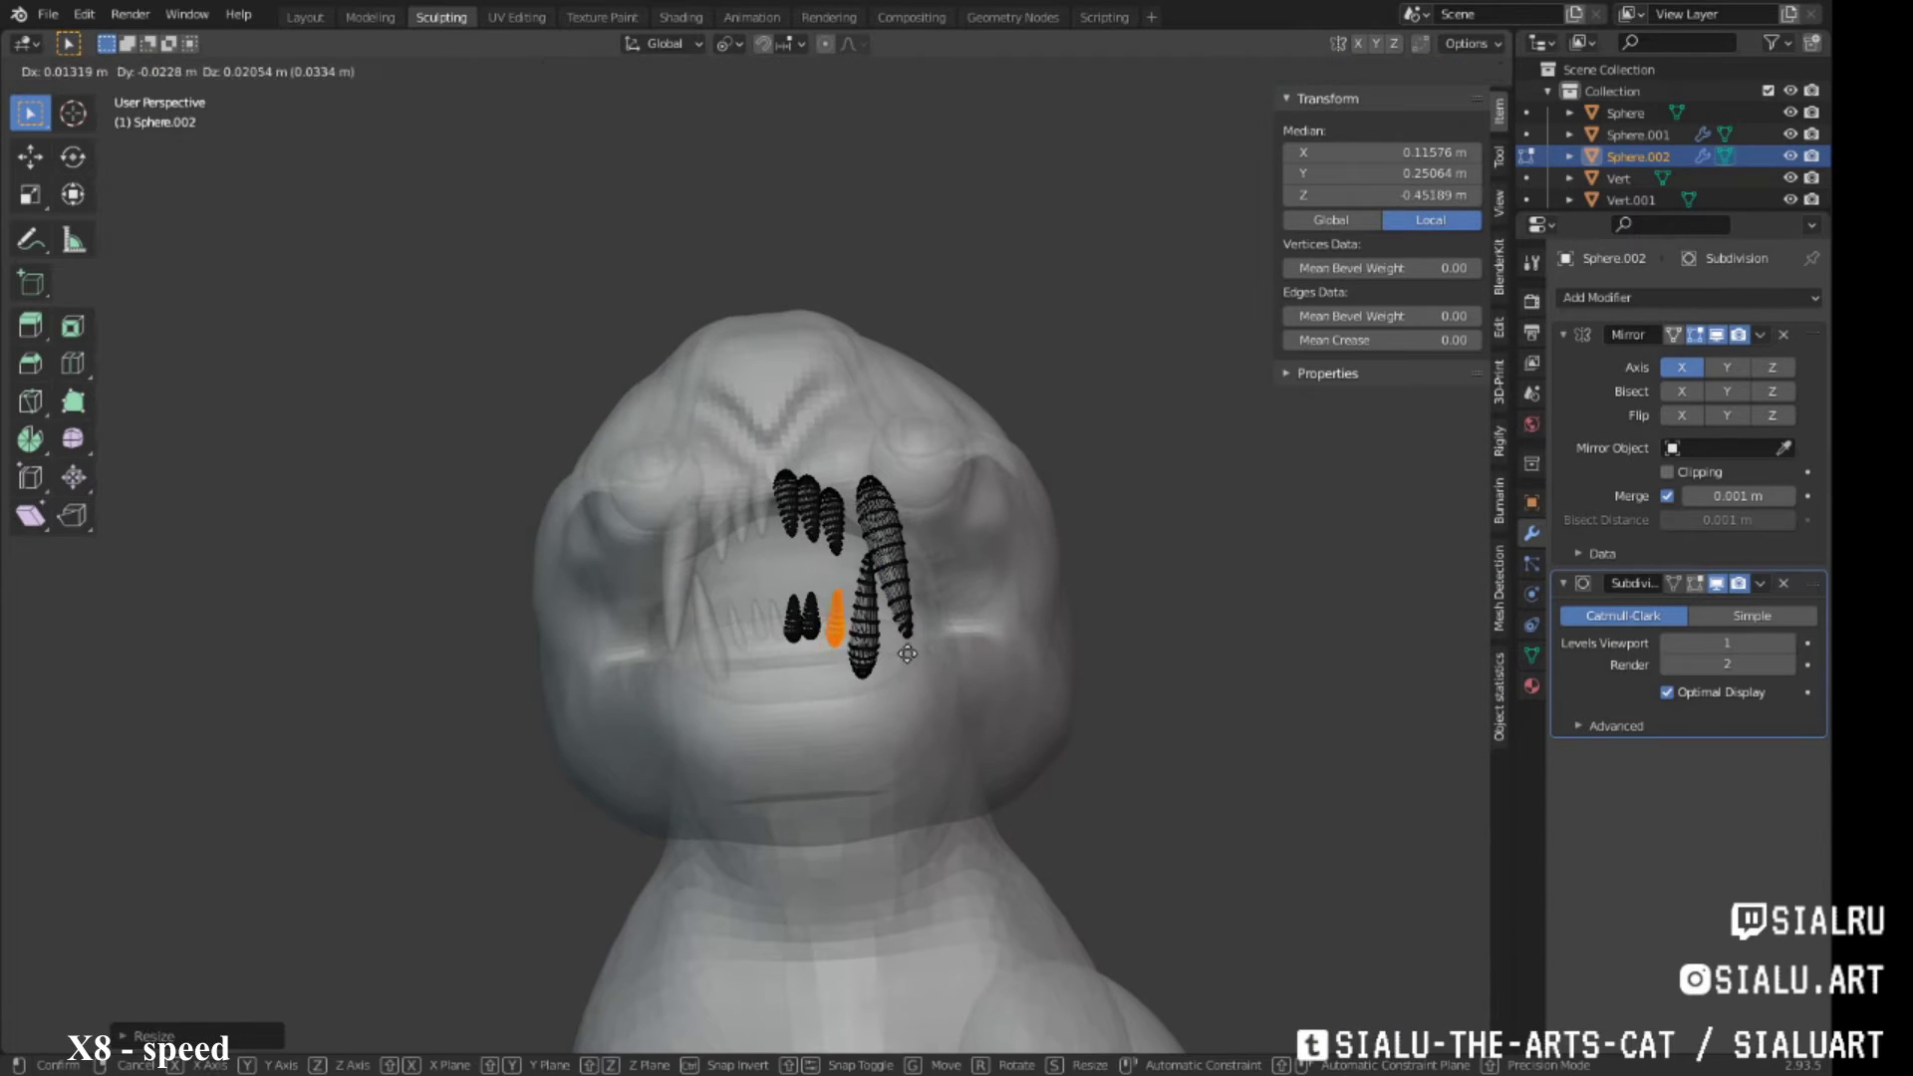
pyautogui.click(907, 653)
pyautogui.scroll(3, 907, 638)
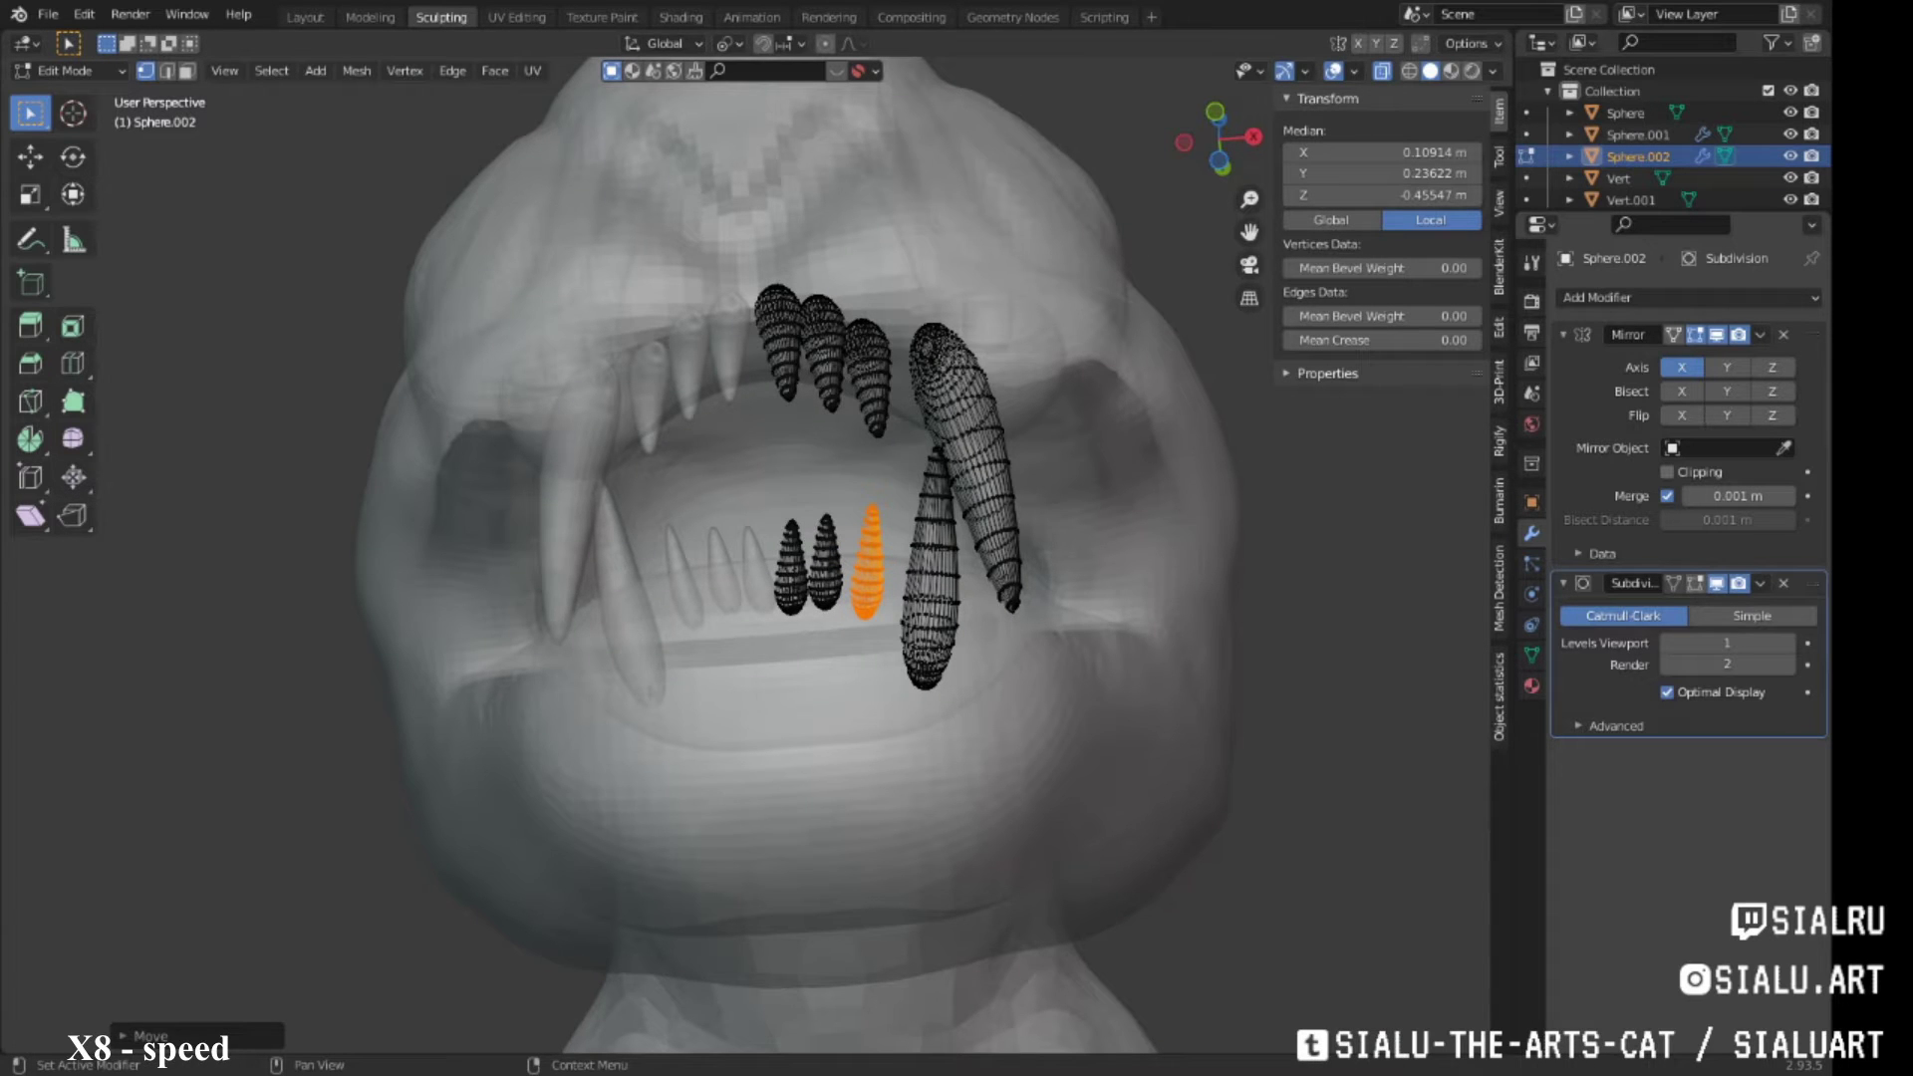
# Fine-tune a tooth's position and rotation from the side view
pyautogui.moveTo(897, 418)
pyautogui.mouseDown(button='middle')
pyautogui.moveTo(863, 382)
pyautogui.moveTo(764, 596)
pyautogui.moveTo(937, 563)
pyautogui.mouseUp(button='middle')
pyautogui.click(890, 370)
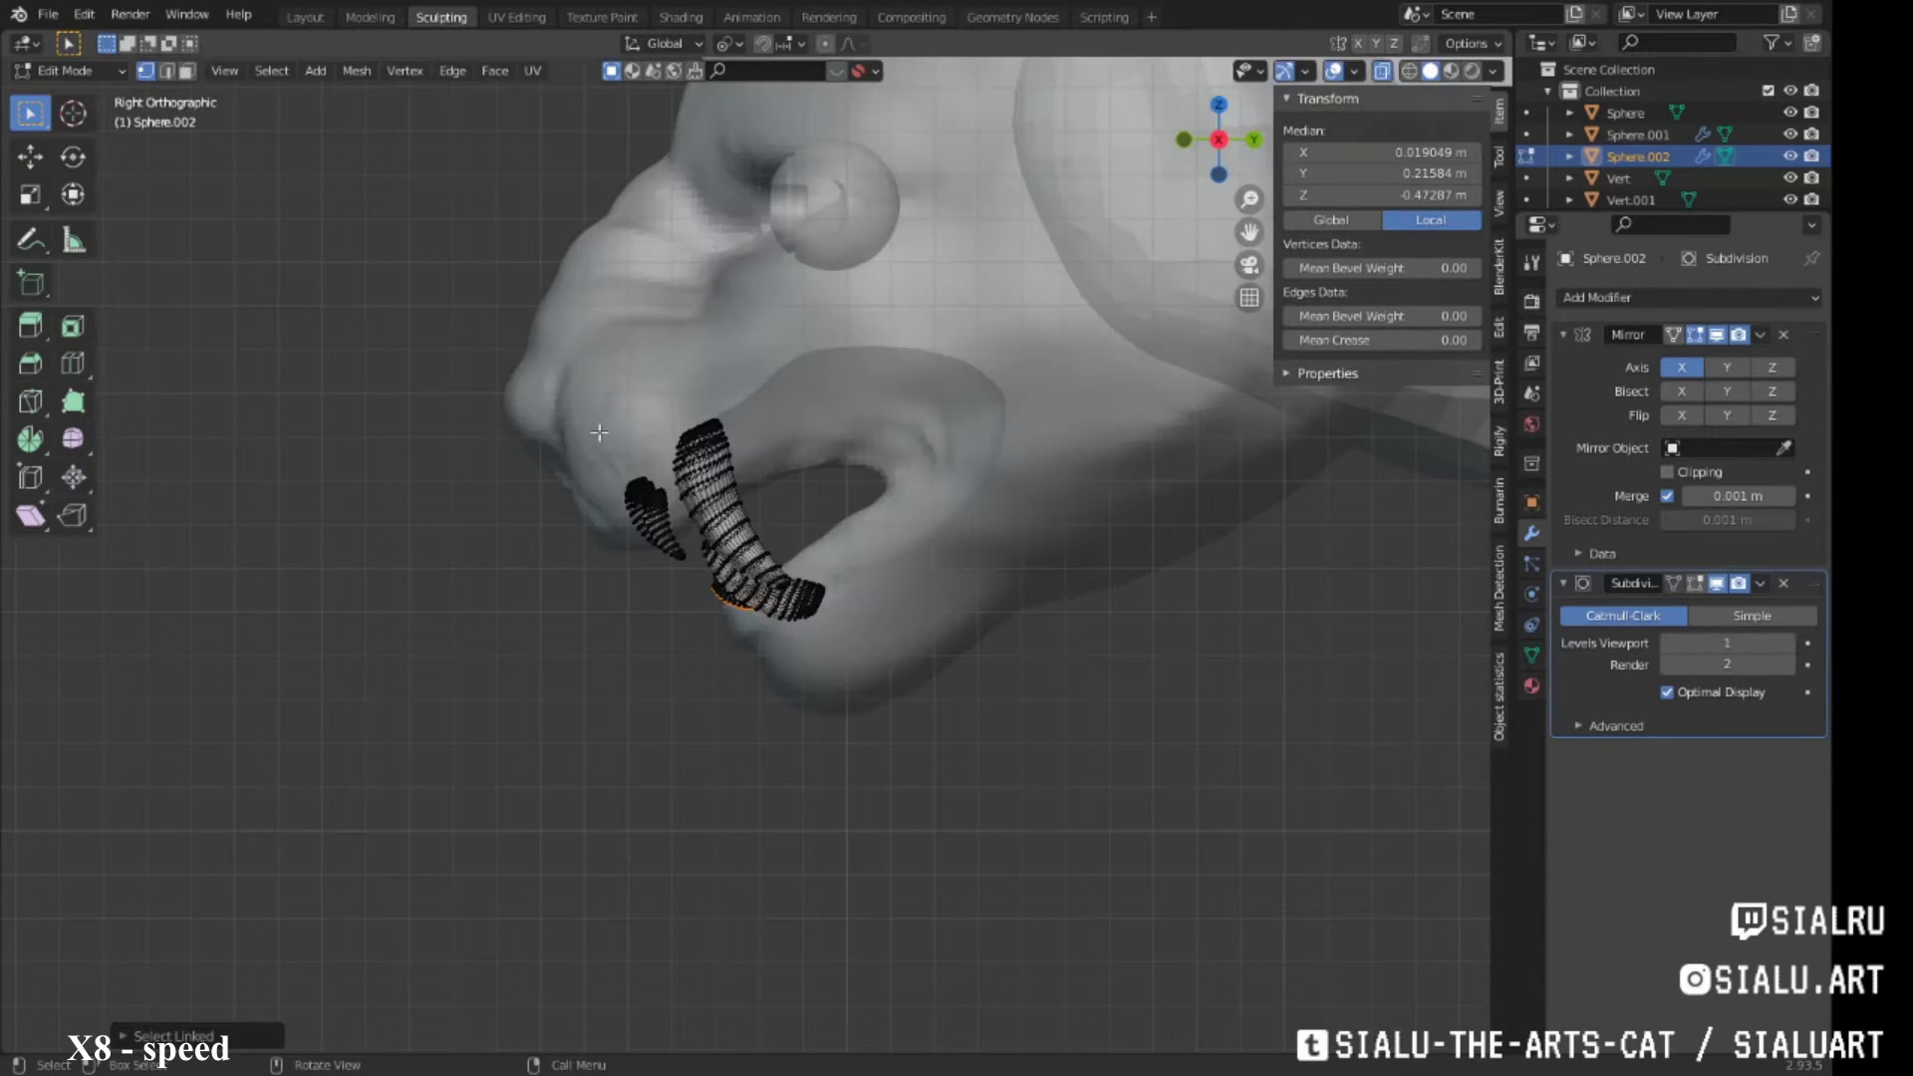
pyautogui.press('r')
pyautogui.press('KP_3')
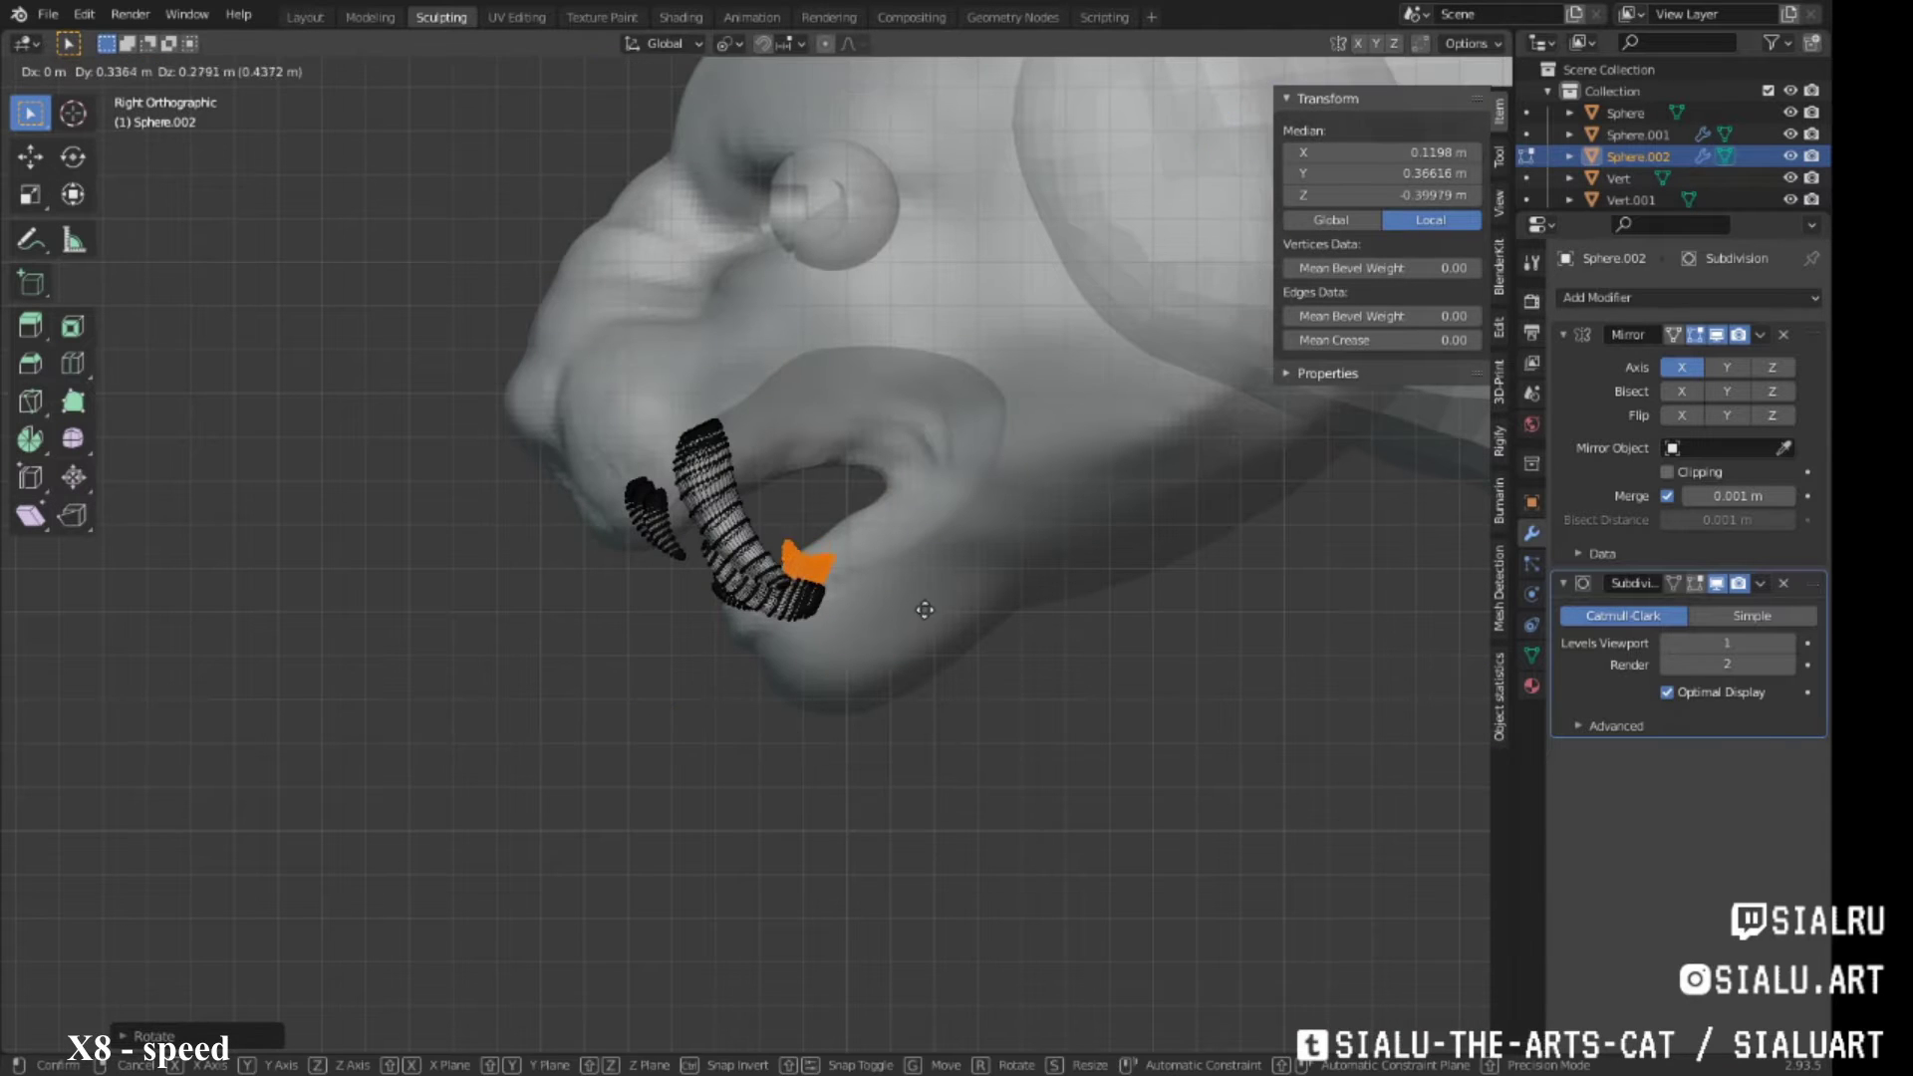
pyautogui.moveTo(967, 547)
pyautogui.mouseDown(button='middle')
pyautogui.moveTo(837, 526)
pyautogui.moveTo(1025, 555)
pyautogui.mouseUp(button='middle')
pyautogui.press('KP_3')
pyautogui.press('KP_3')
# Duplicate and enlarge the upper teeth, then rotate them into the gum line in X-ray side view
pyautogui.hotkey('shift', 'd')
pyautogui.press('s')
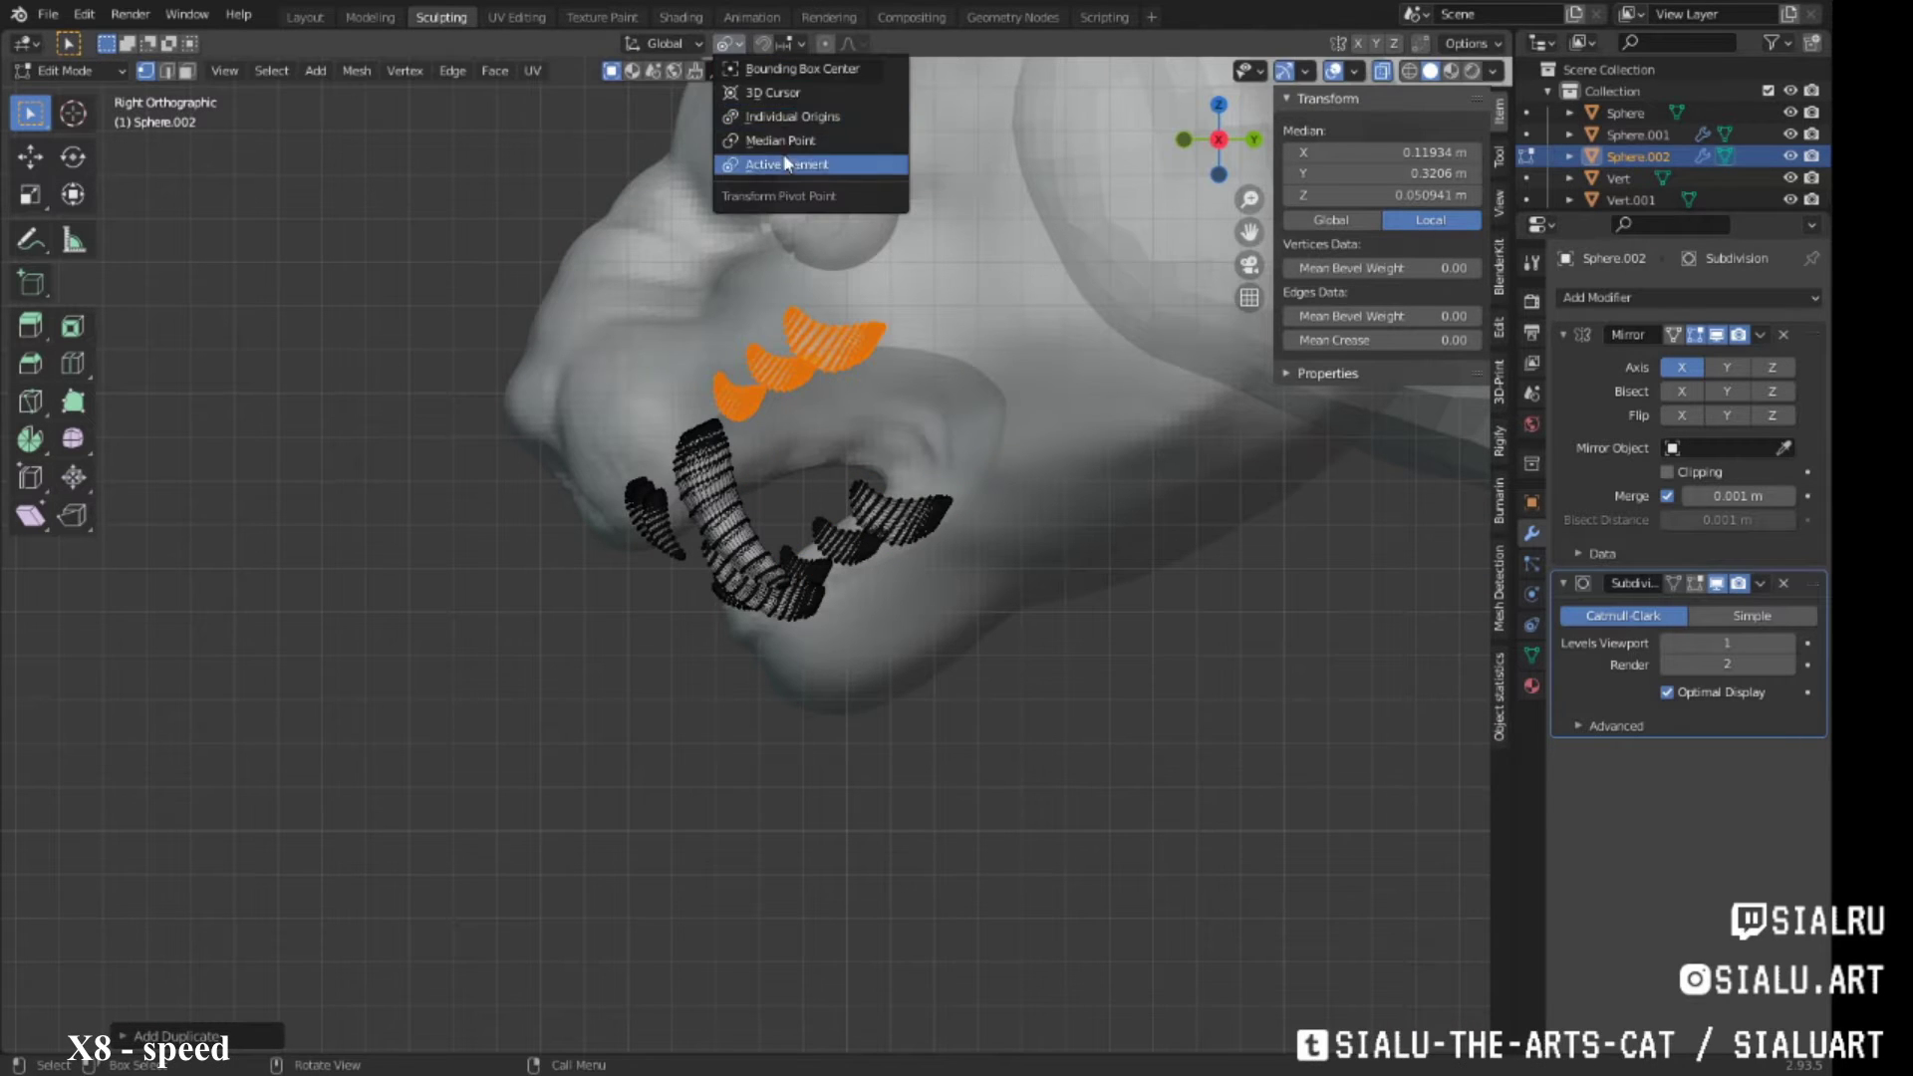
pyautogui.moveTo(986, 329); pyautogui.dragTo(825, 492, button='middle')
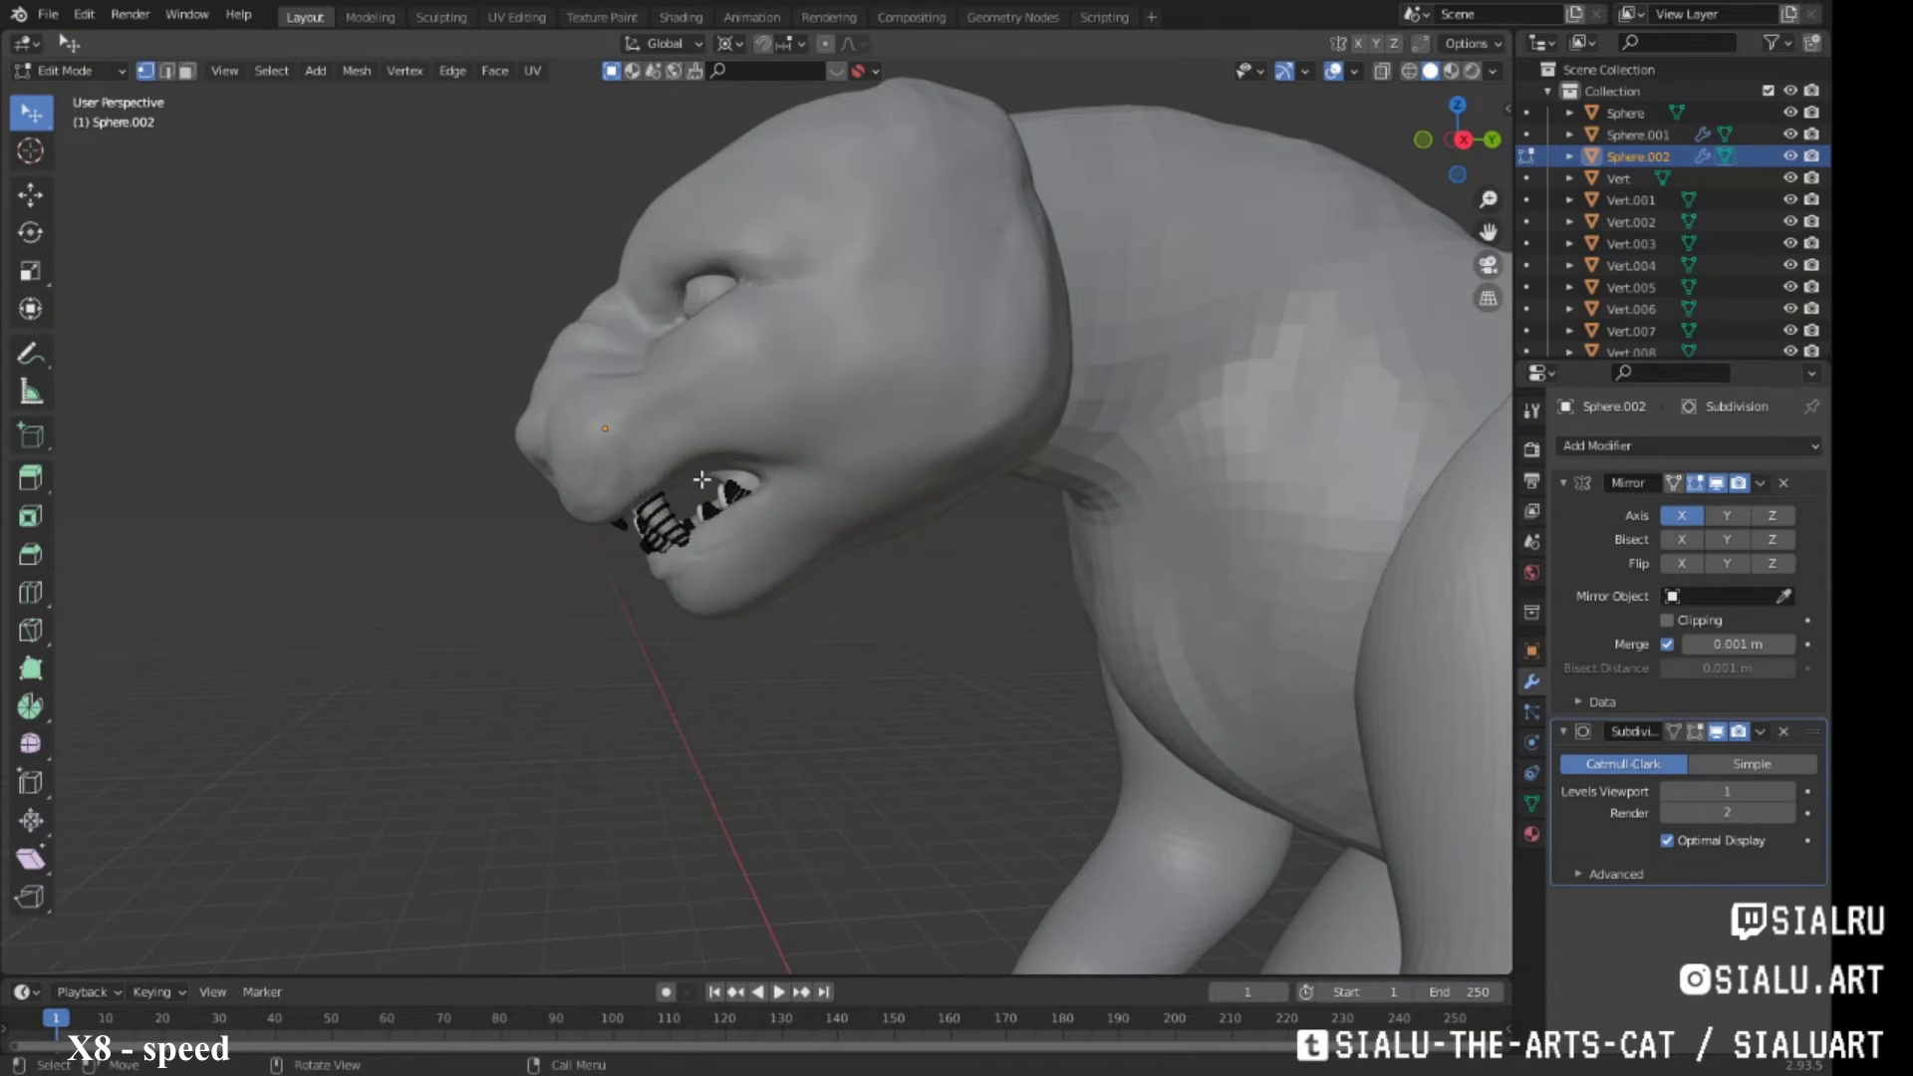
pyautogui.moveTo(703, 479); pyautogui.dragTo(757, 469, button='middle')
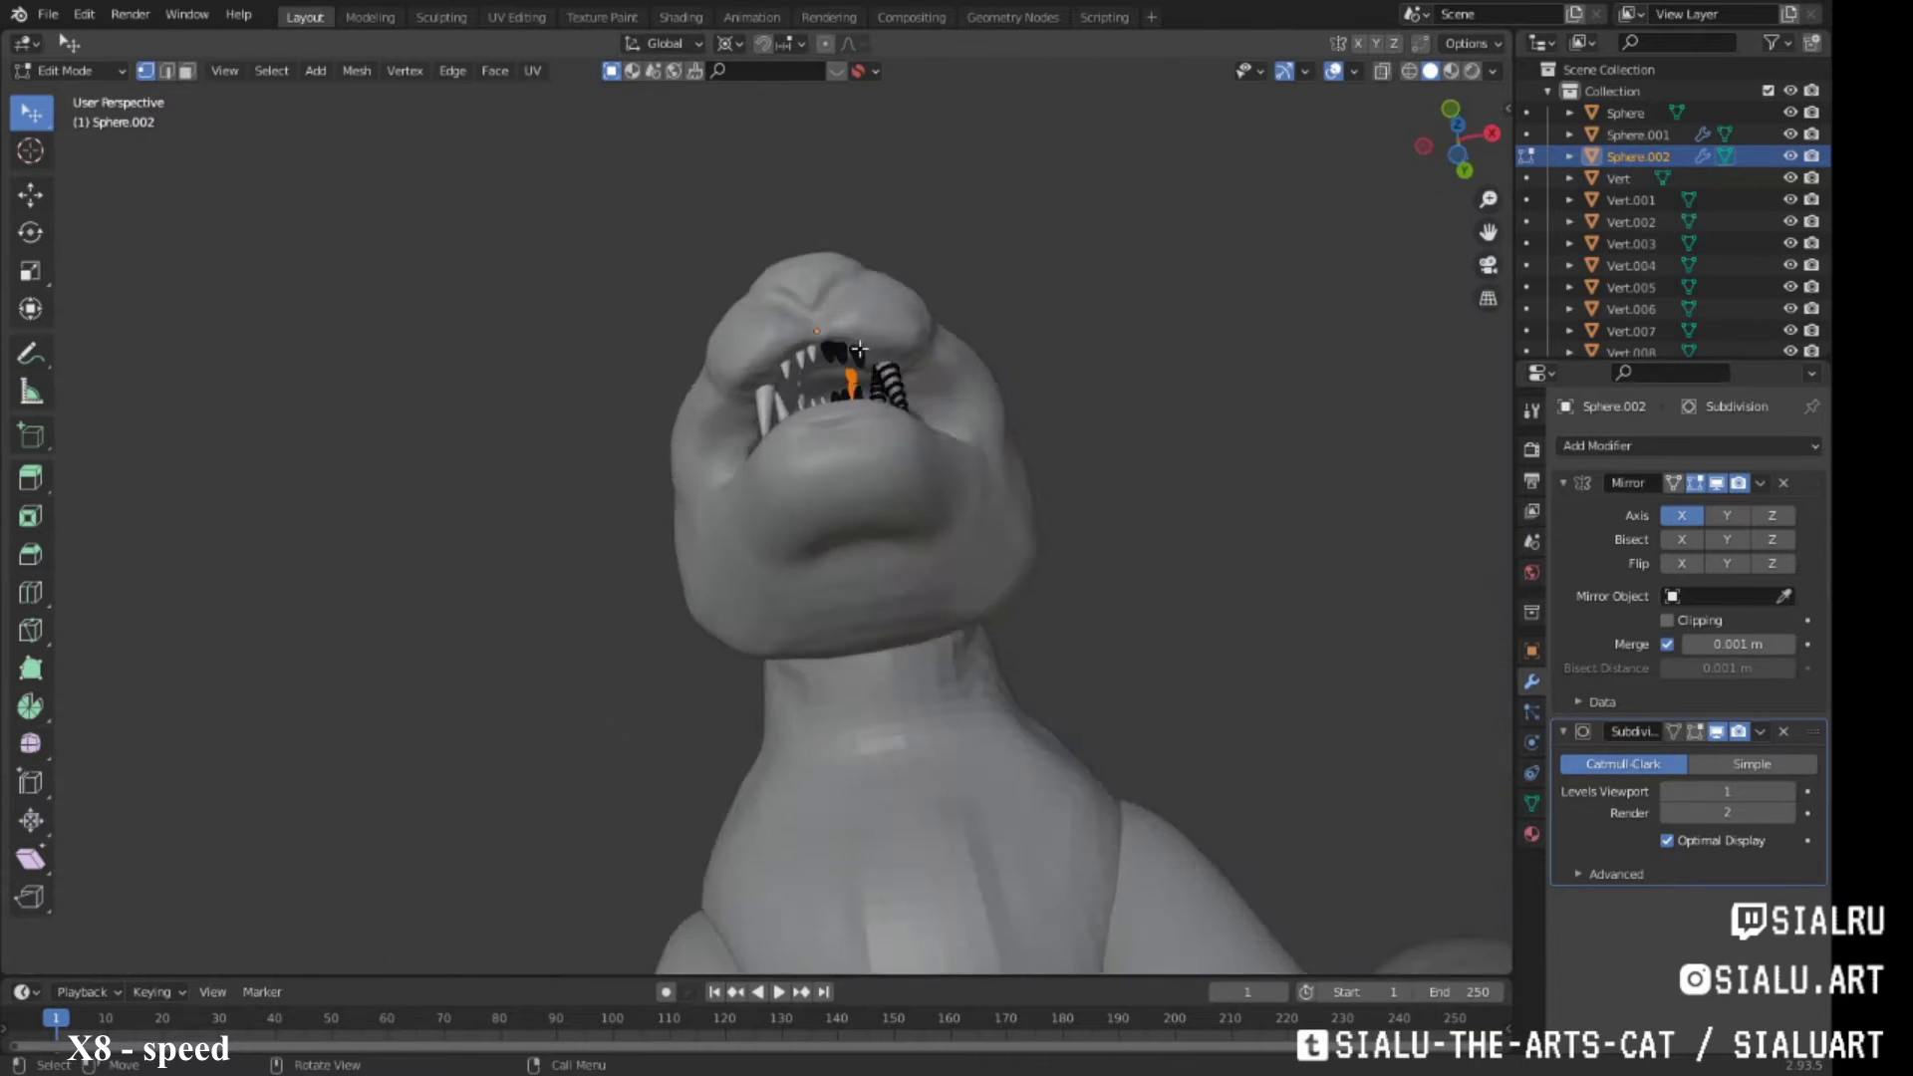
pyautogui.press('KP_3')
pyautogui.hotkey('alt', 'z')
pyautogui.press('r')
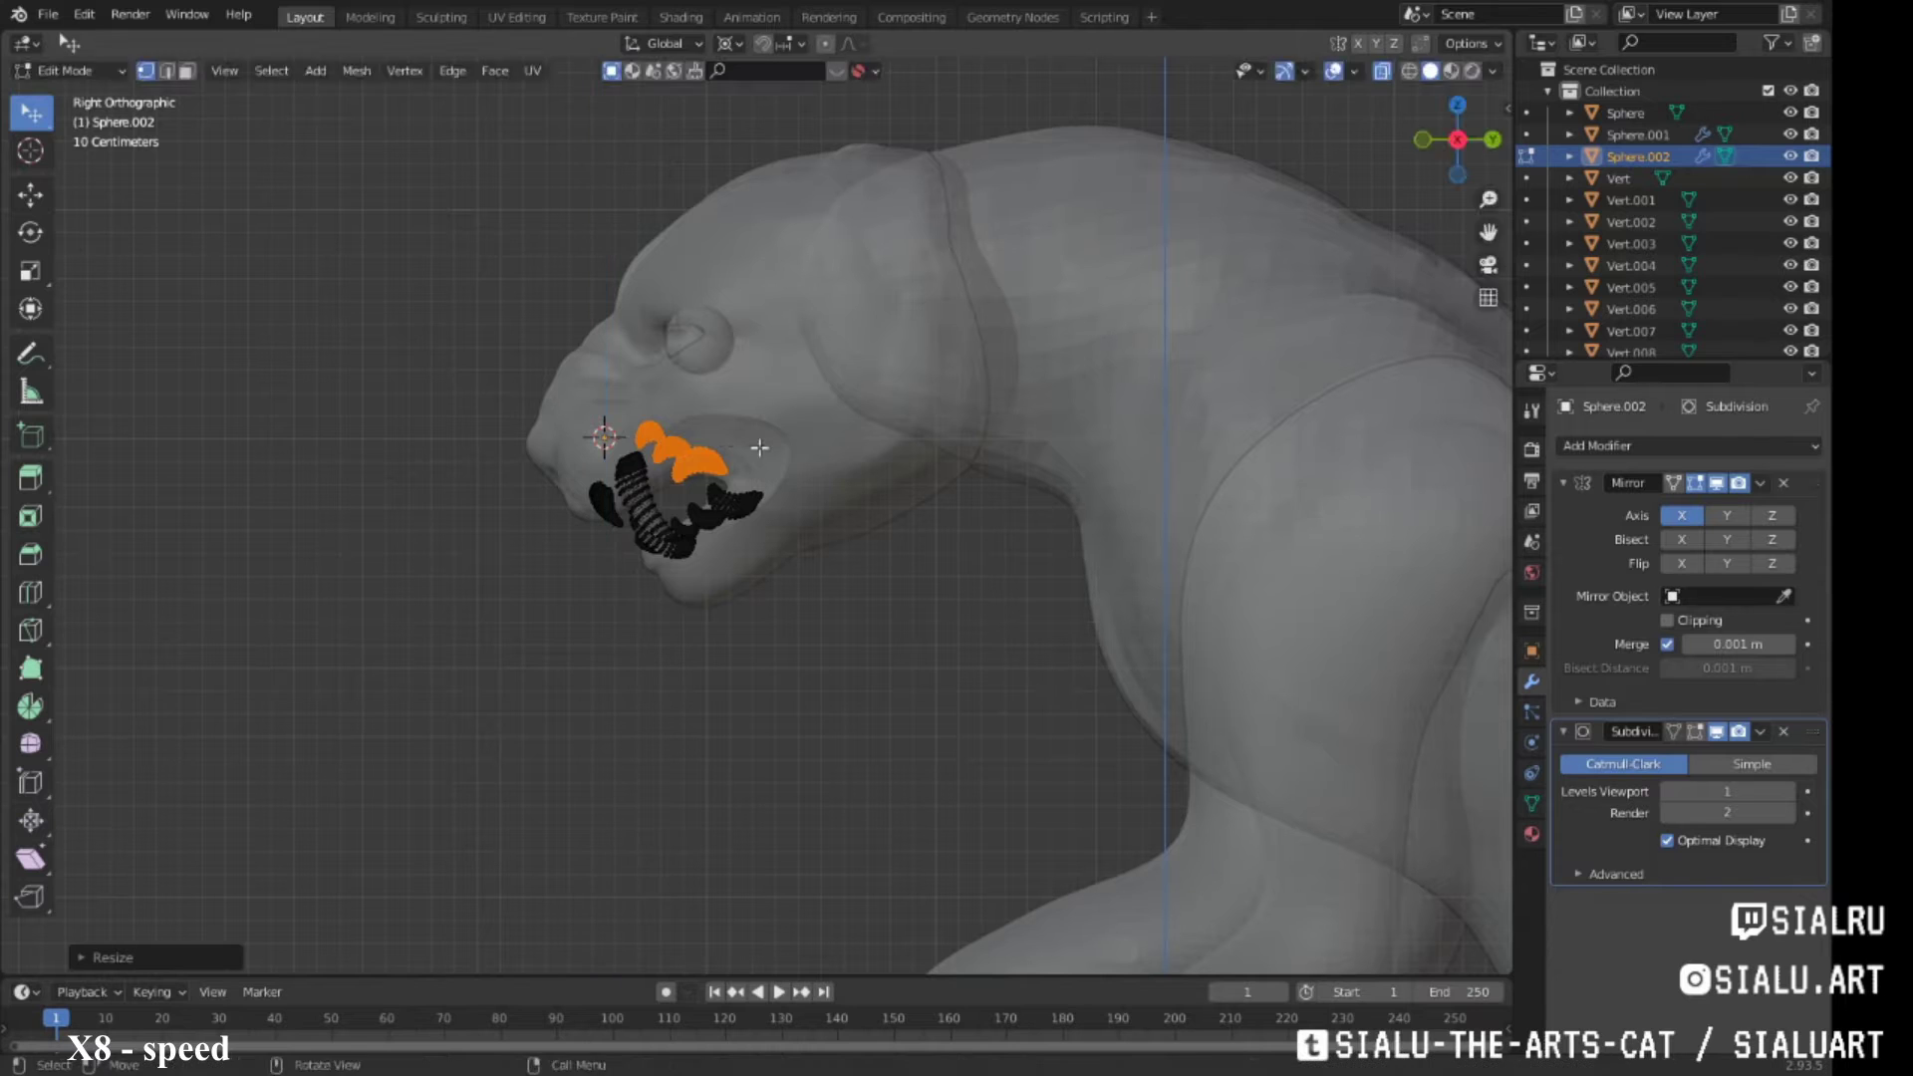
pyautogui.click(709, 483)
pyautogui.moveTo(710, 482); pyautogui.dragTo(992, 423, button='middle')
# Turn X-ray off, check the teeth, and deselect everything
pyautogui.hotkey('alt', 'z')
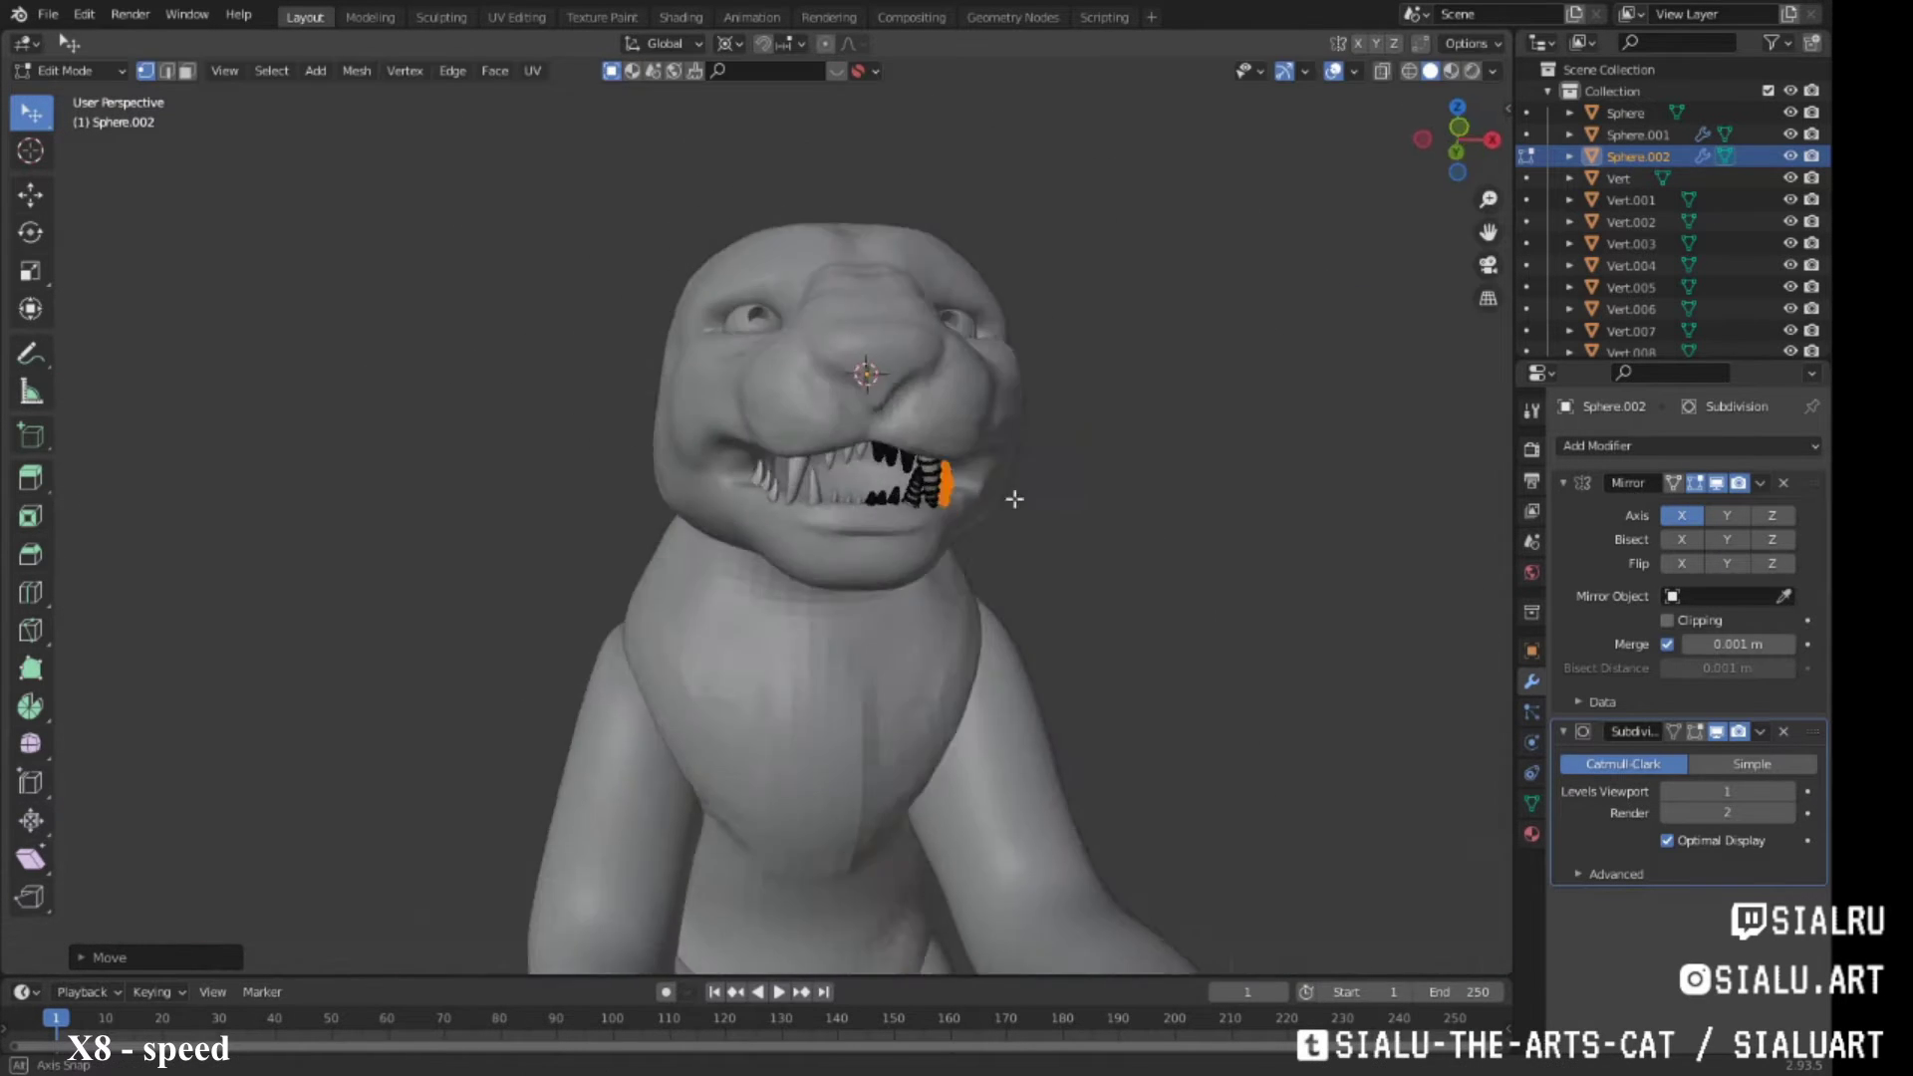
pyautogui.moveTo(1013, 495)
pyautogui.mouseDown(button='middle')
pyautogui.moveTo(1050, 375)
pyautogui.moveTo(759, 602)
pyautogui.moveTo(698, 518)
pyautogui.moveTo(778, 498)
pyautogui.moveTo(717, 488)
pyautogui.moveTo(798, 487)
pyautogui.moveTo(910, 414)
pyautogui.moveTo(1086, 392)
pyautogui.moveTo(946, 449)
pyautogui.moveTo(847, 433)
pyautogui.moveTo(891, 486)
pyautogui.mouseUp(button='middle')
pyautogui.scroll(3, 759, 602)
pyautogui.press('l')
pyautogui.press('r')
pyautogui.rightClick(1095, 376)
pyautogui.hotkey('alt', 'a')
# Make the body the active sculpt object and voxel-remesh it to an even surface
pyautogui.click(1625, 113)
pyautogui.click(441, 17)
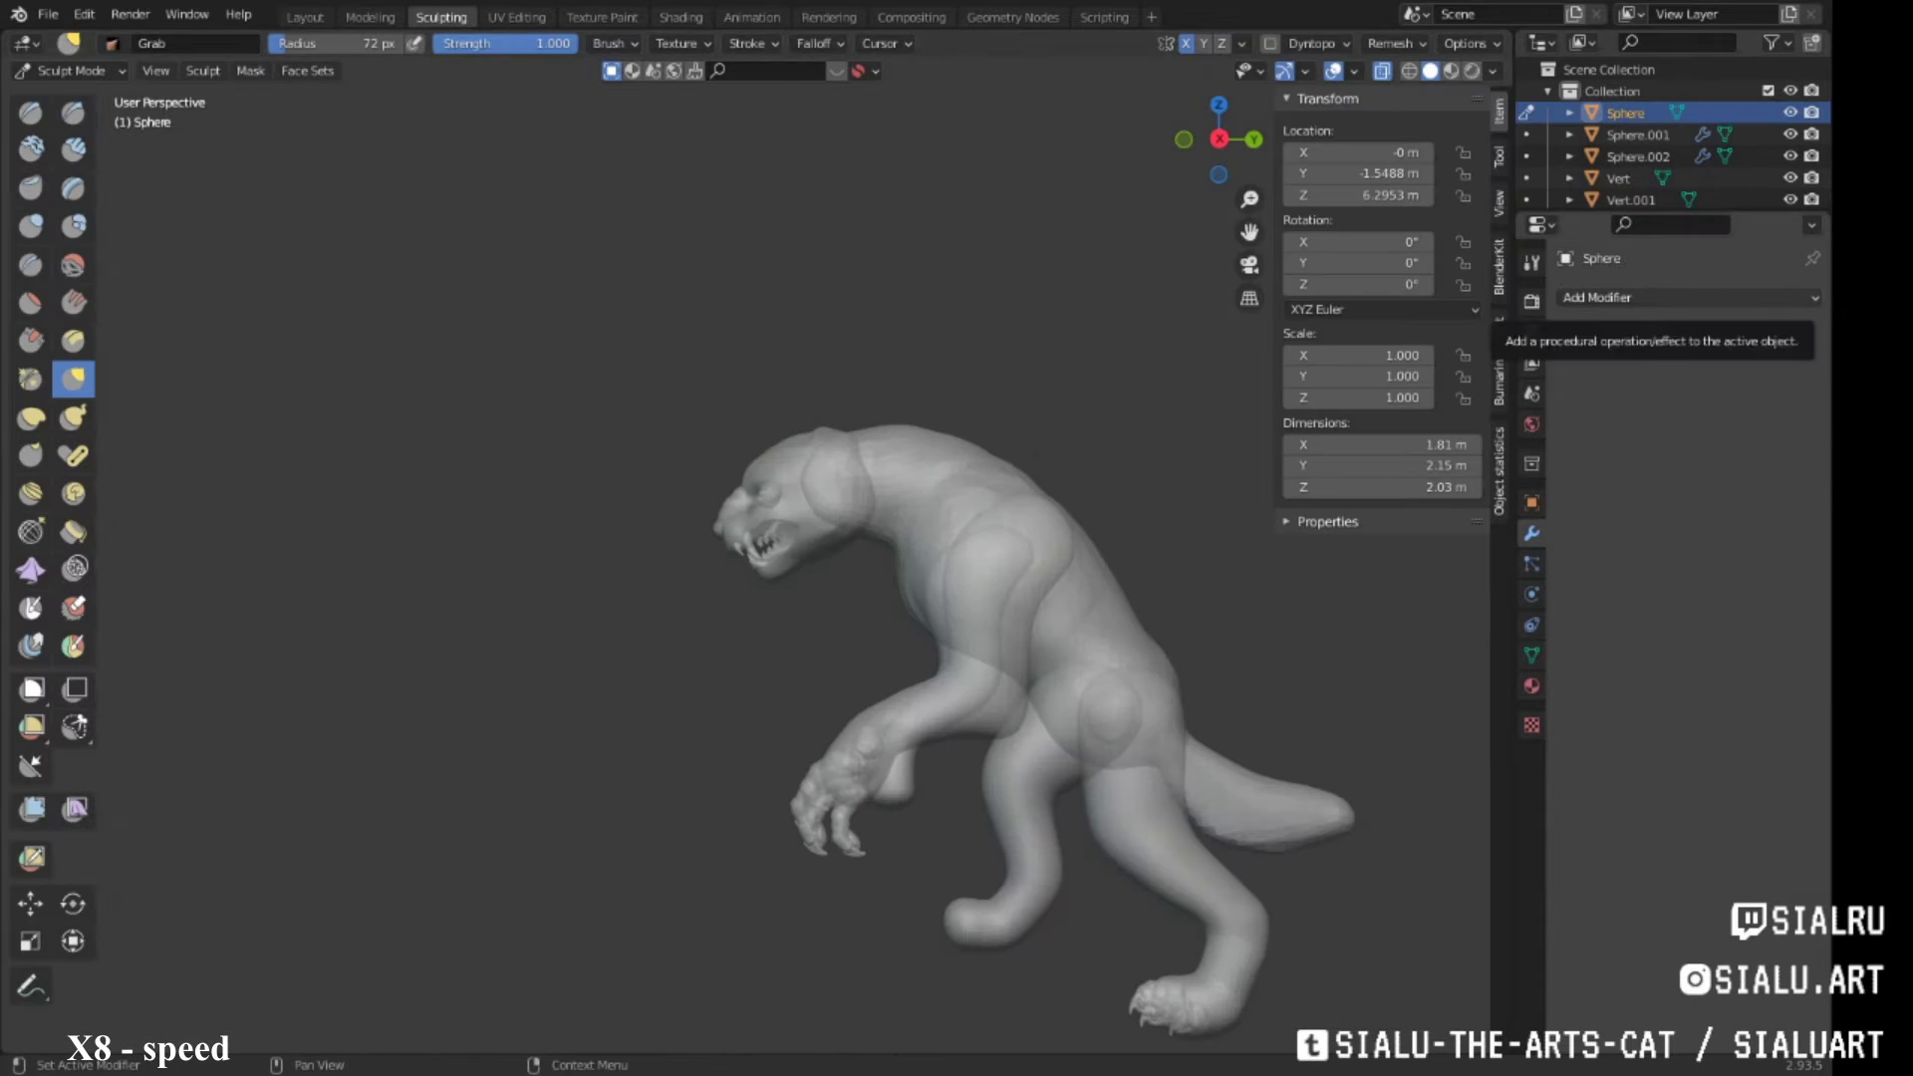
pyautogui.scroll(10, 720, 566)
pyautogui.scroll(4, 842, 441)
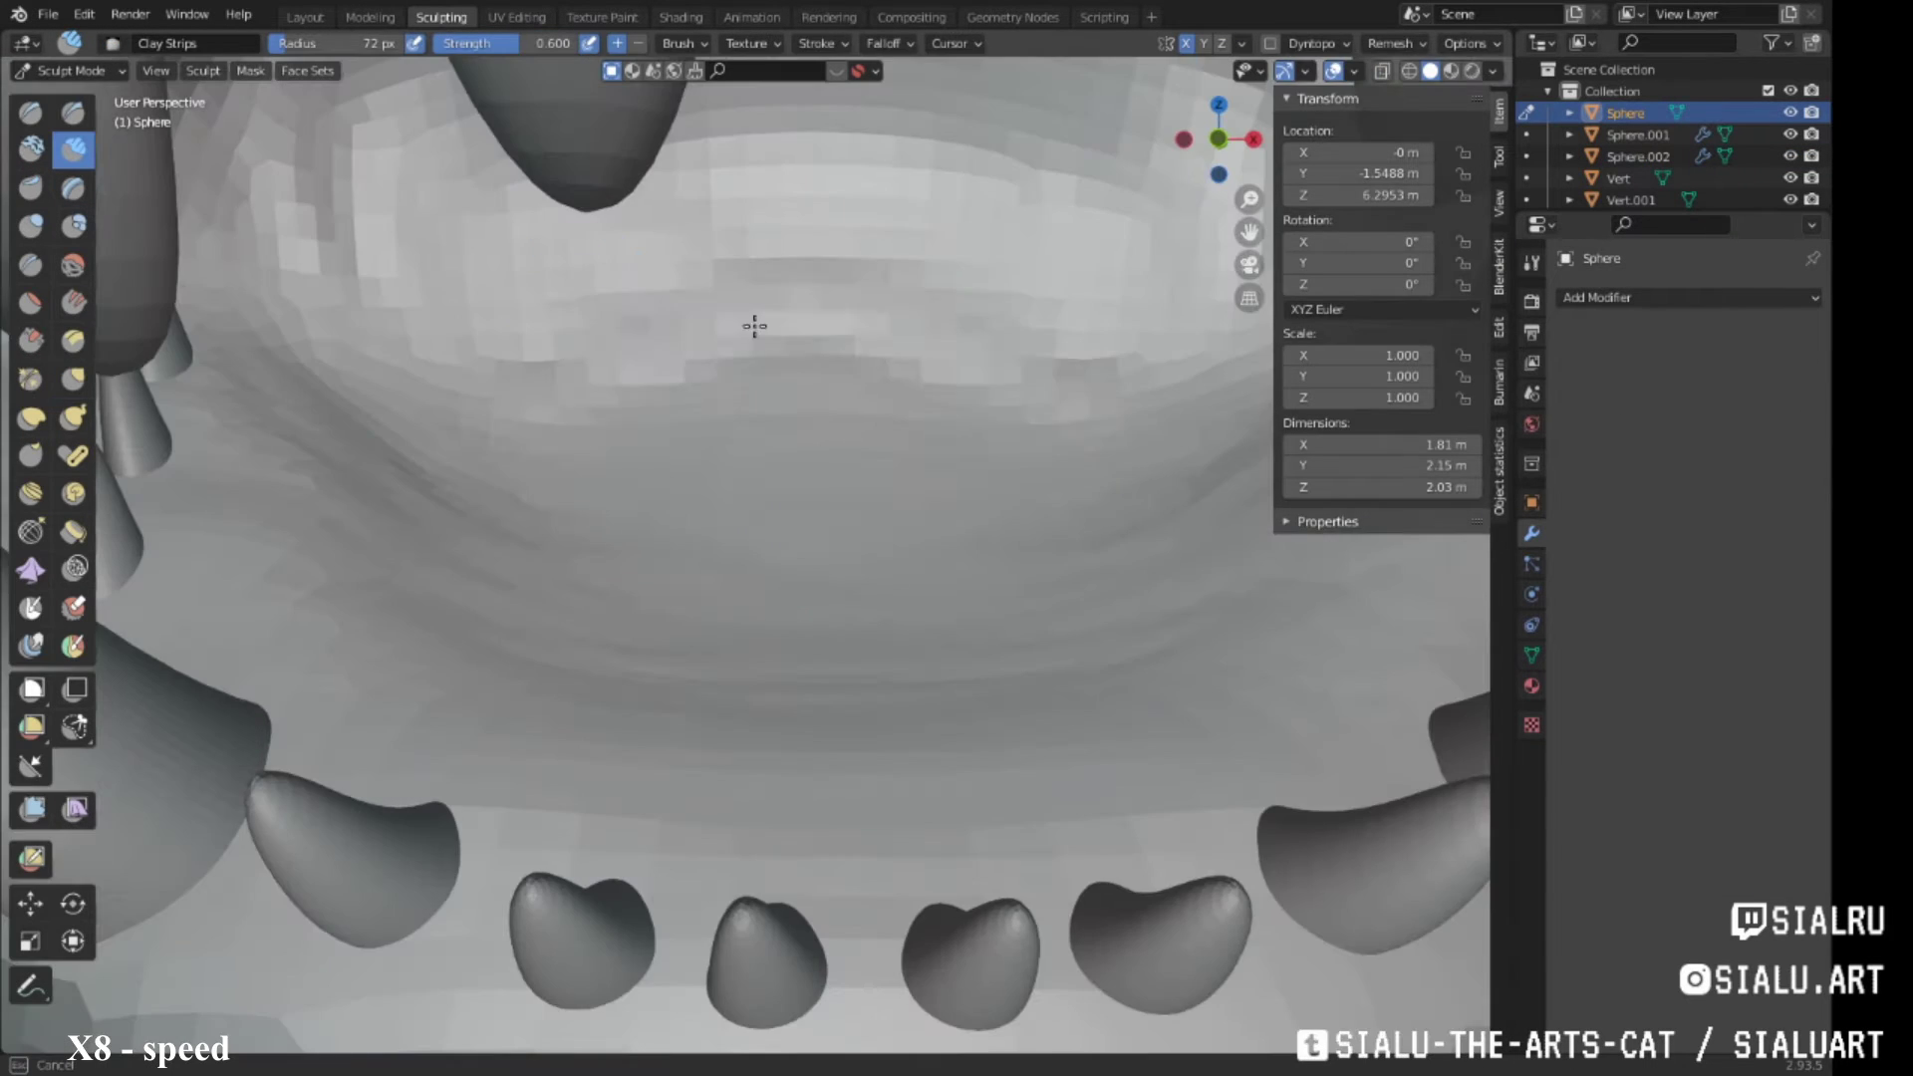
pyautogui.keyDown('ctrl'); pyautogui.moveTo(752, 325); pyautogui.dragTo(967, 407, button='middle'); pyautogui.keyUp('ctrl')
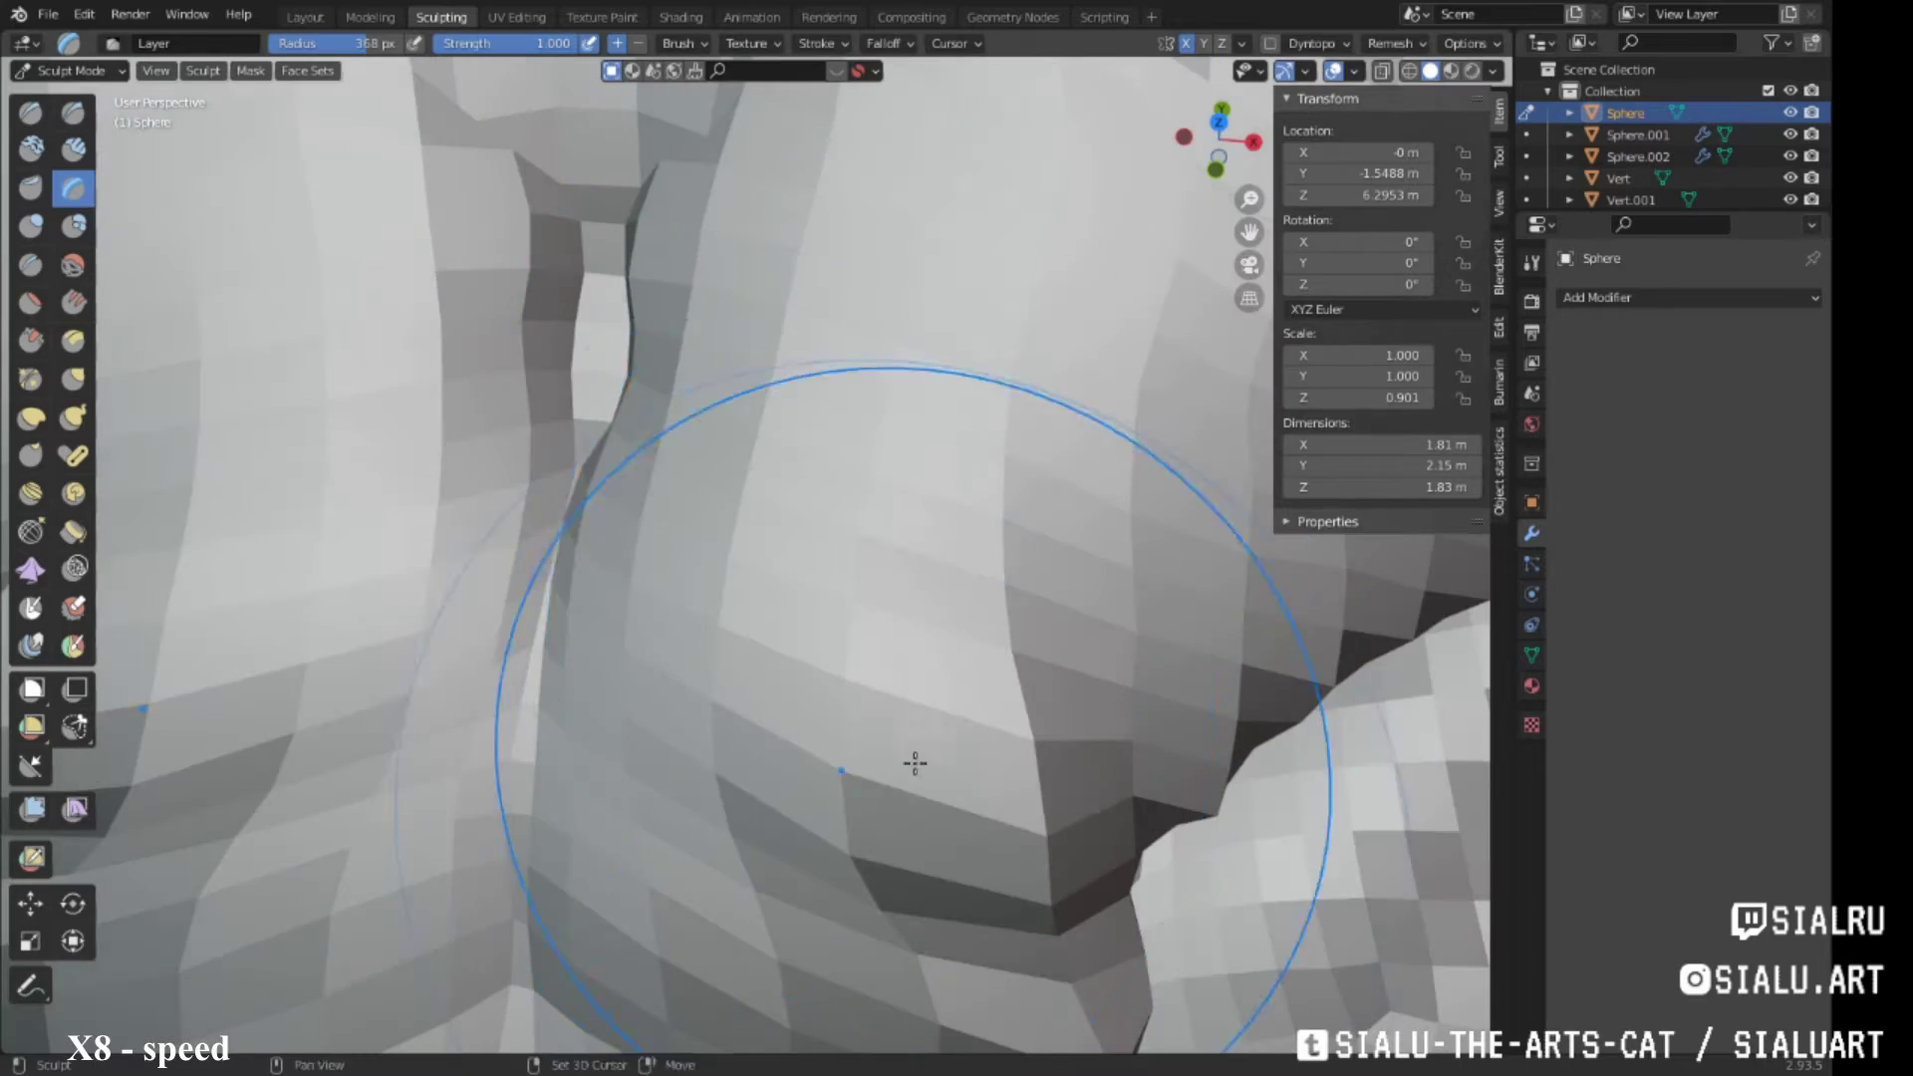
pyautogui.click(1427, 257)
pyautogui.moveTo(997, 448); pyautogui.dragTo(935, 540, button='middle')
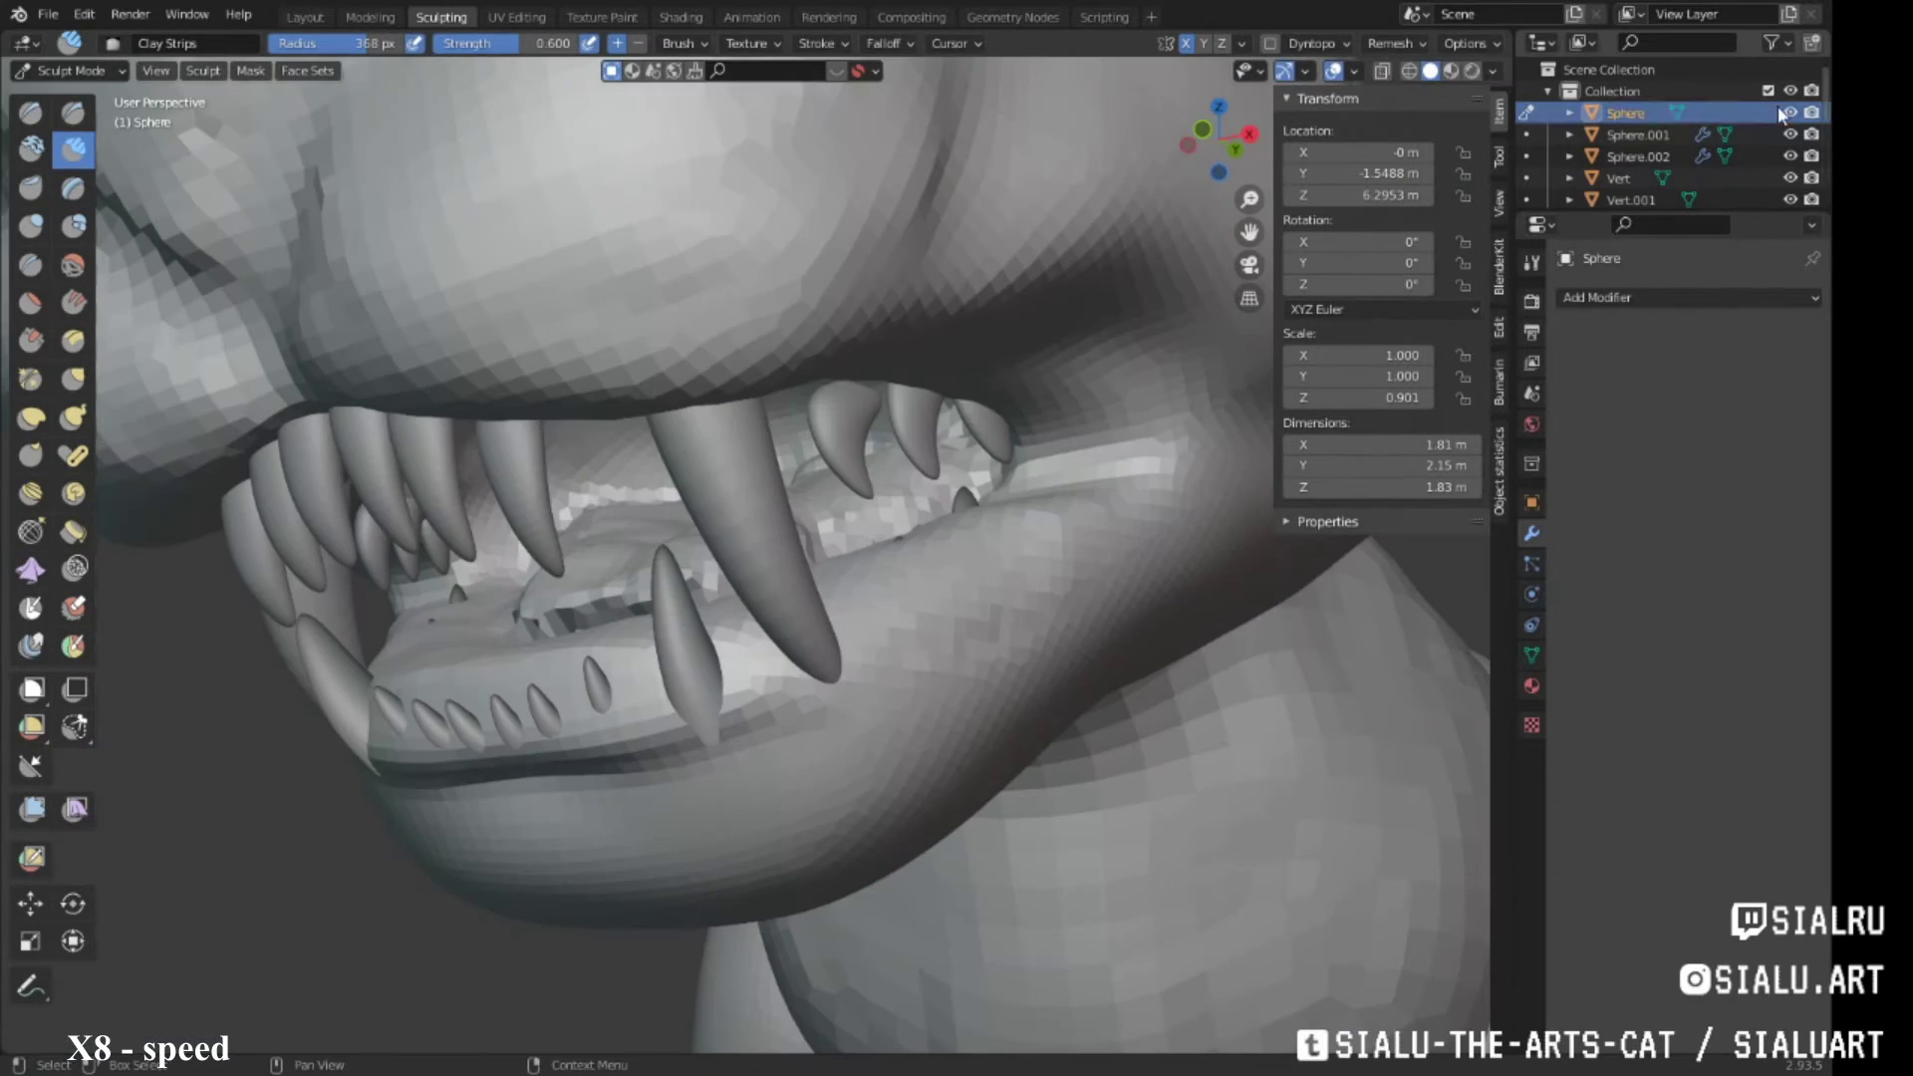
pyautogui.moveTo(1666, 211); pyautogui.dragTo(1666, 477)
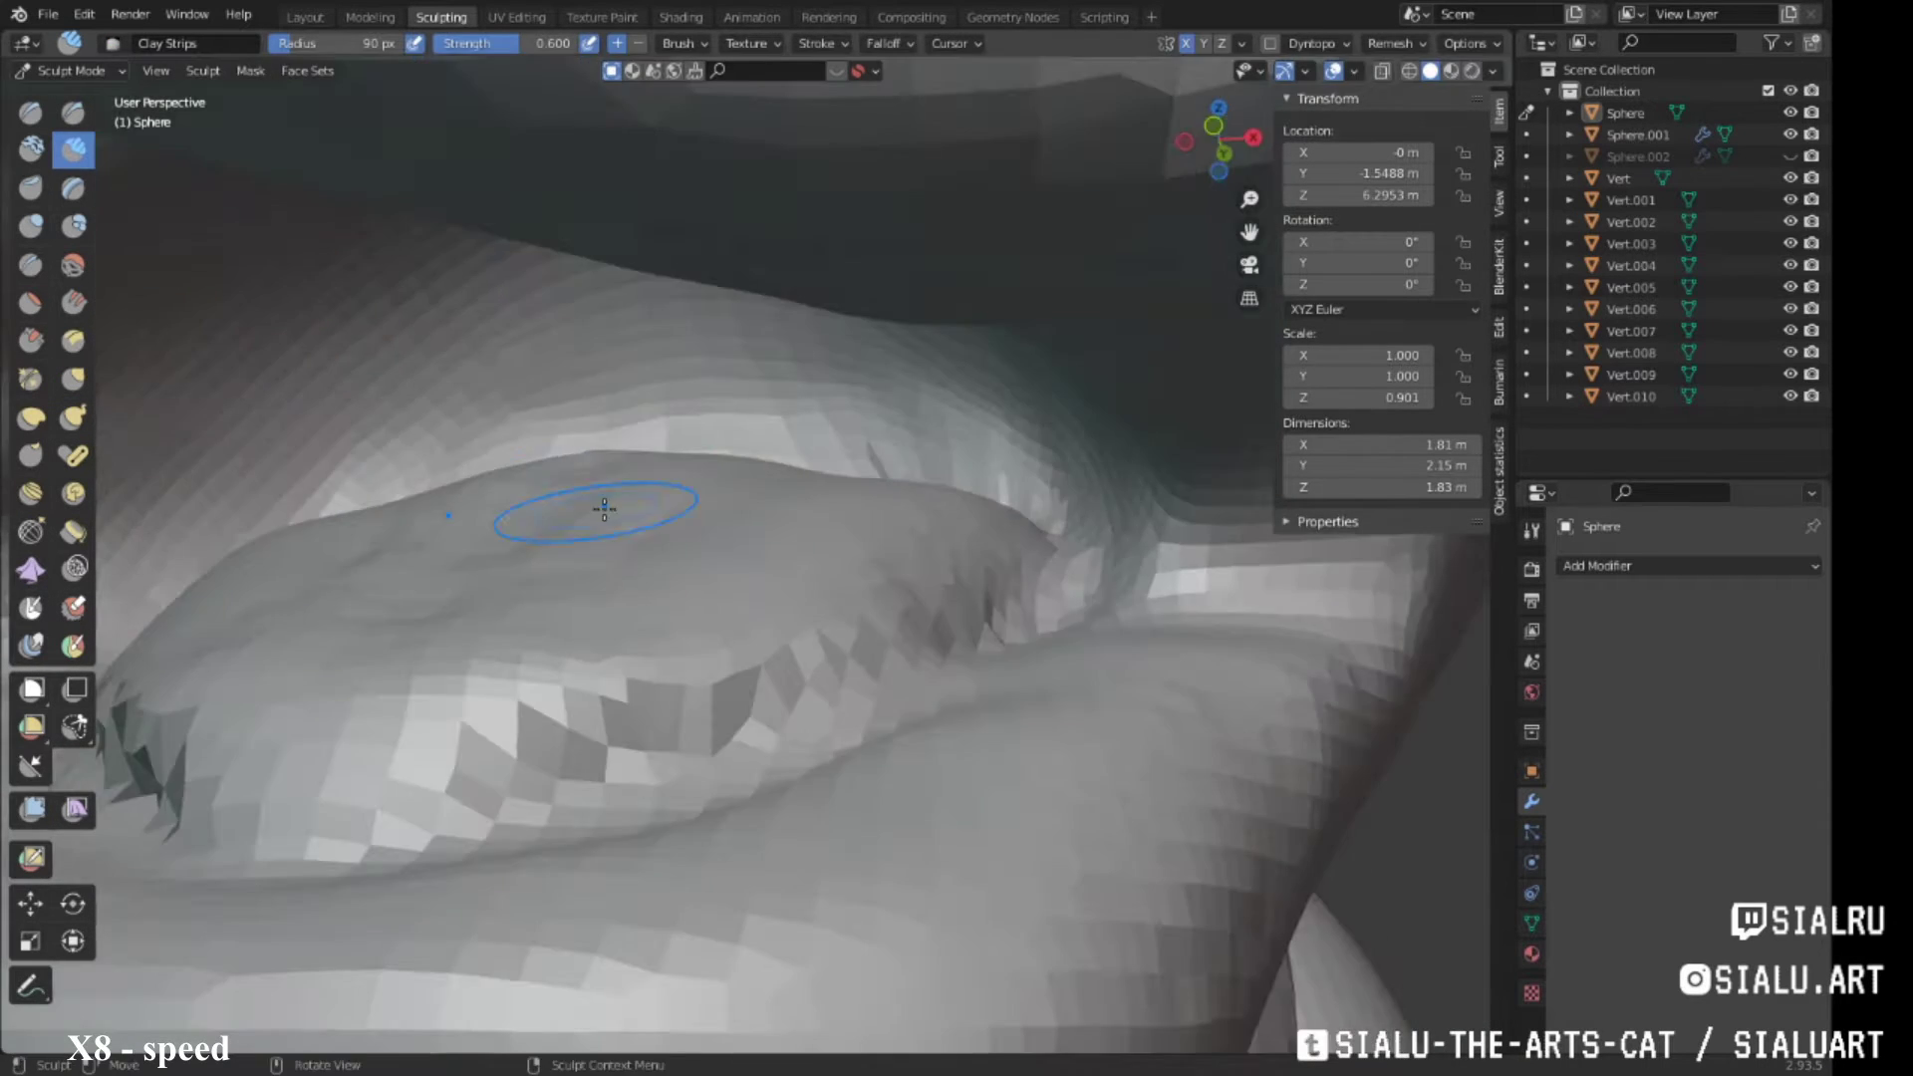
# Pull the upper lip with Grab so it closes over the teeth in a snarl
pyautogui.scroll(5, 603, 509)
pyautogui.moveTo(598, 518); pyautogui.dragTo(495, 289, button='middle')
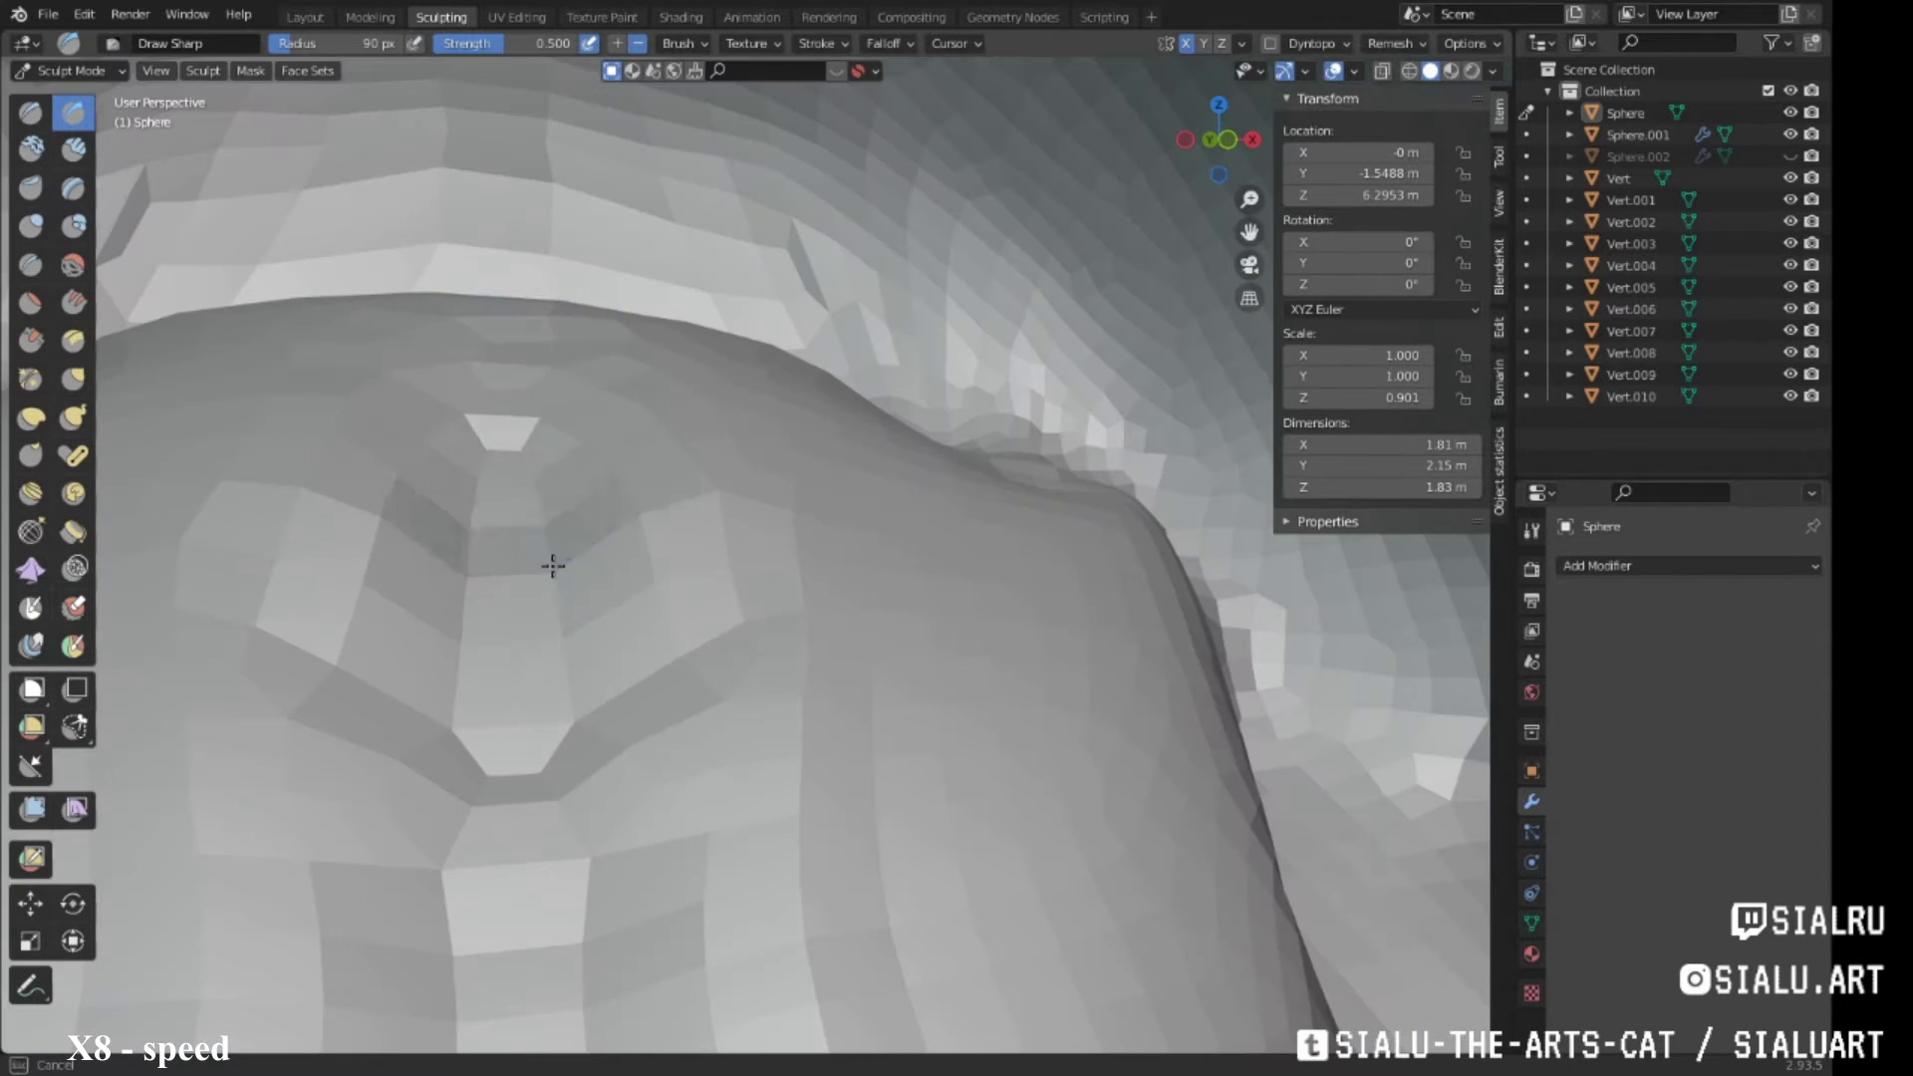
pyautogui.scroll(-5, 553, 566)
pyautogui.moveTo(648, 691); pyautogui.dragTo(709, 700, button='middle')
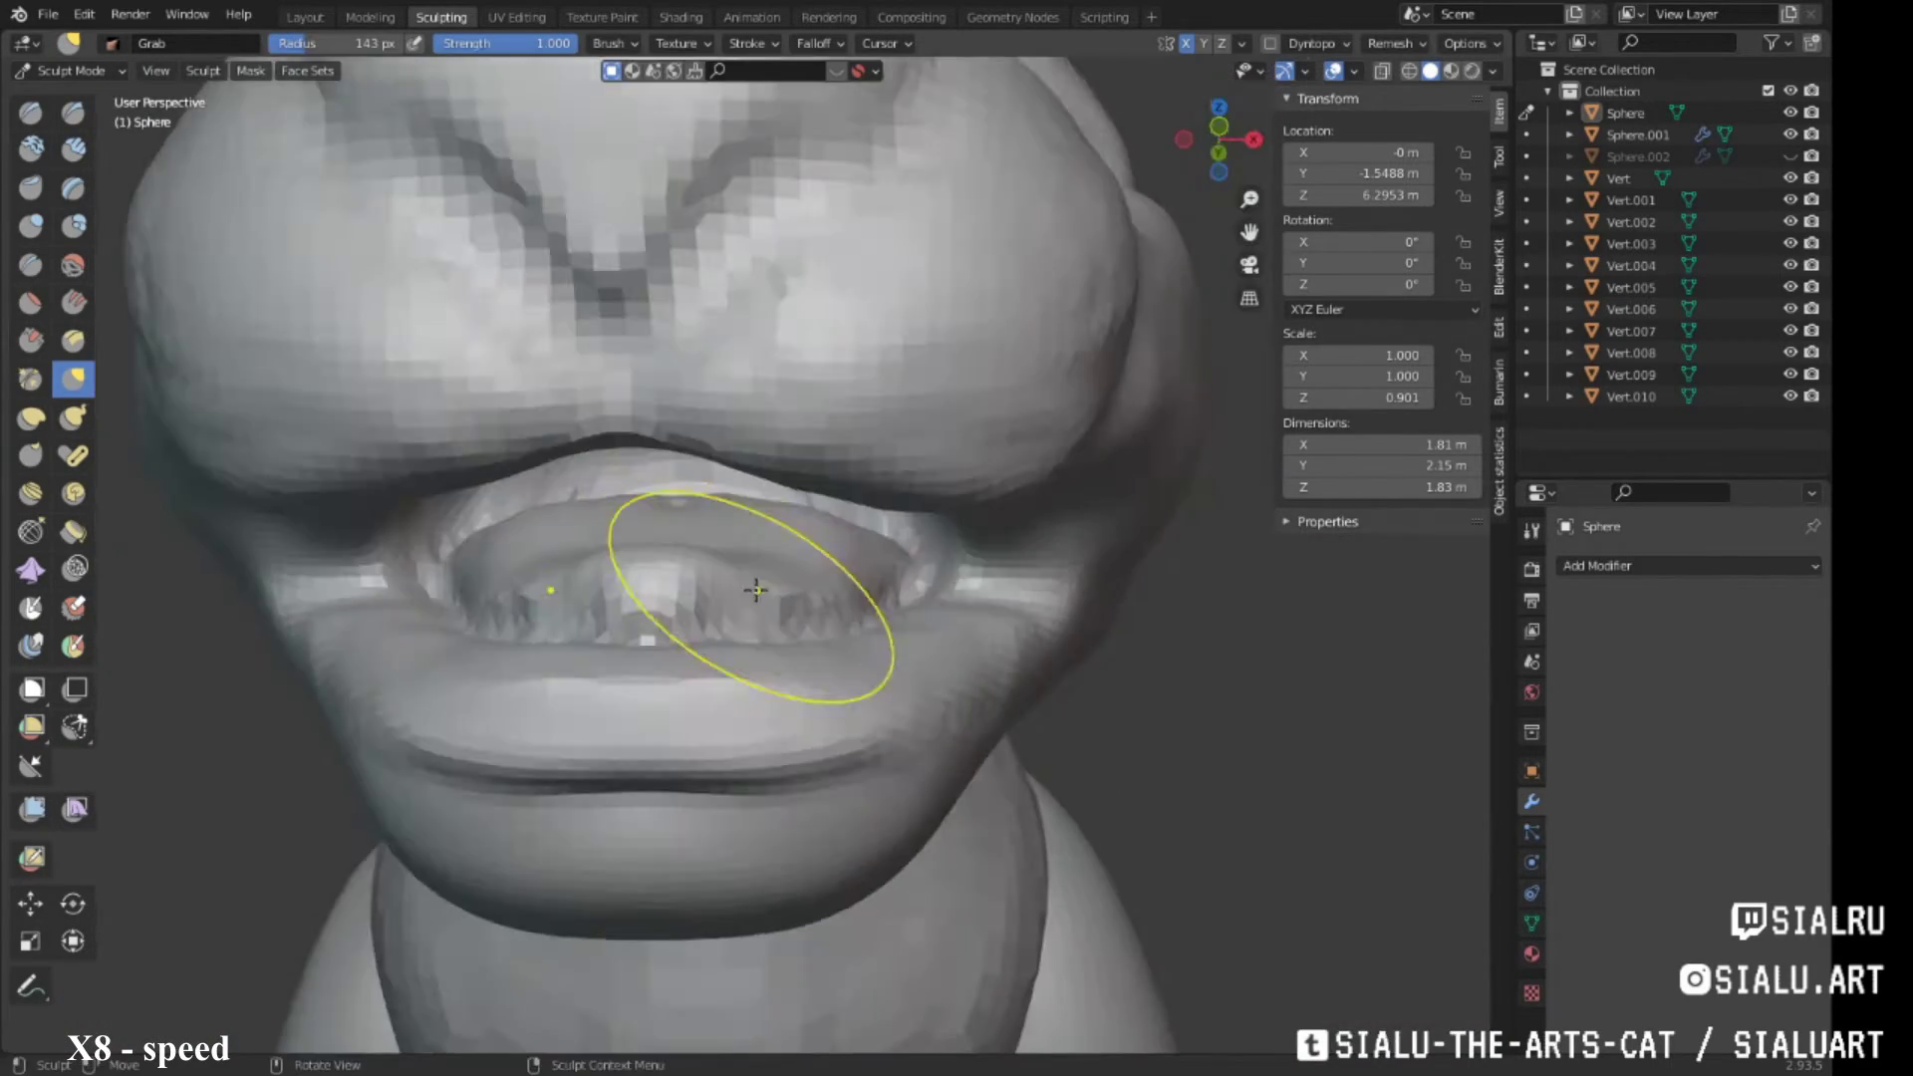
pyautogui.scroll(5, 757, 590)
pyautogui.moveTo(597, 598); pyautogui.dragTo(406, 768, button='middle')
pyautogui.scroll(-5, 918, 683)
pyautogui.scroll(3, 708, 602)
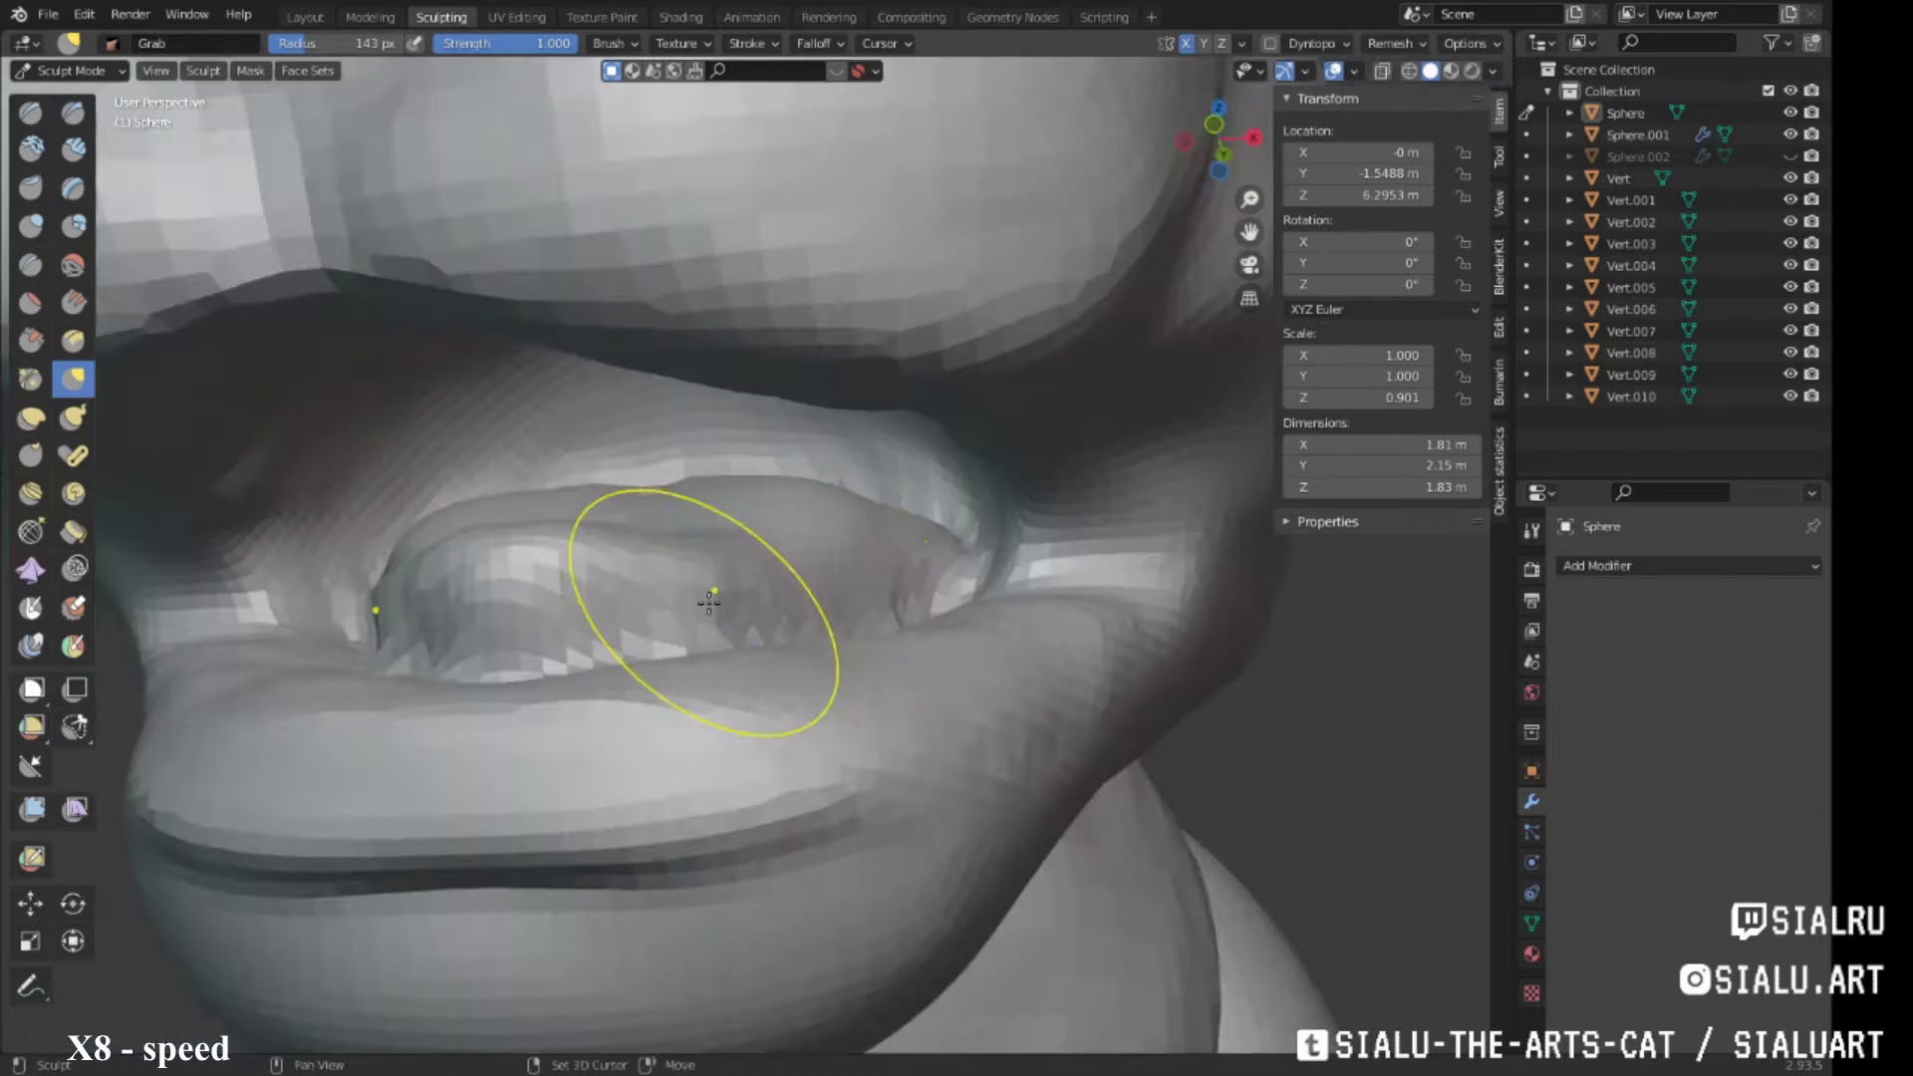
pyautogui.moveTo(709, 602)
pyautogui.mouseDown(button='middle')
pyautogui.moveTo(684, 704)
pyautogui.moveTo(779, 653)
pyautogui.mouseUp(button='middle')
pyautogui.scroll(-5, 684, 705)
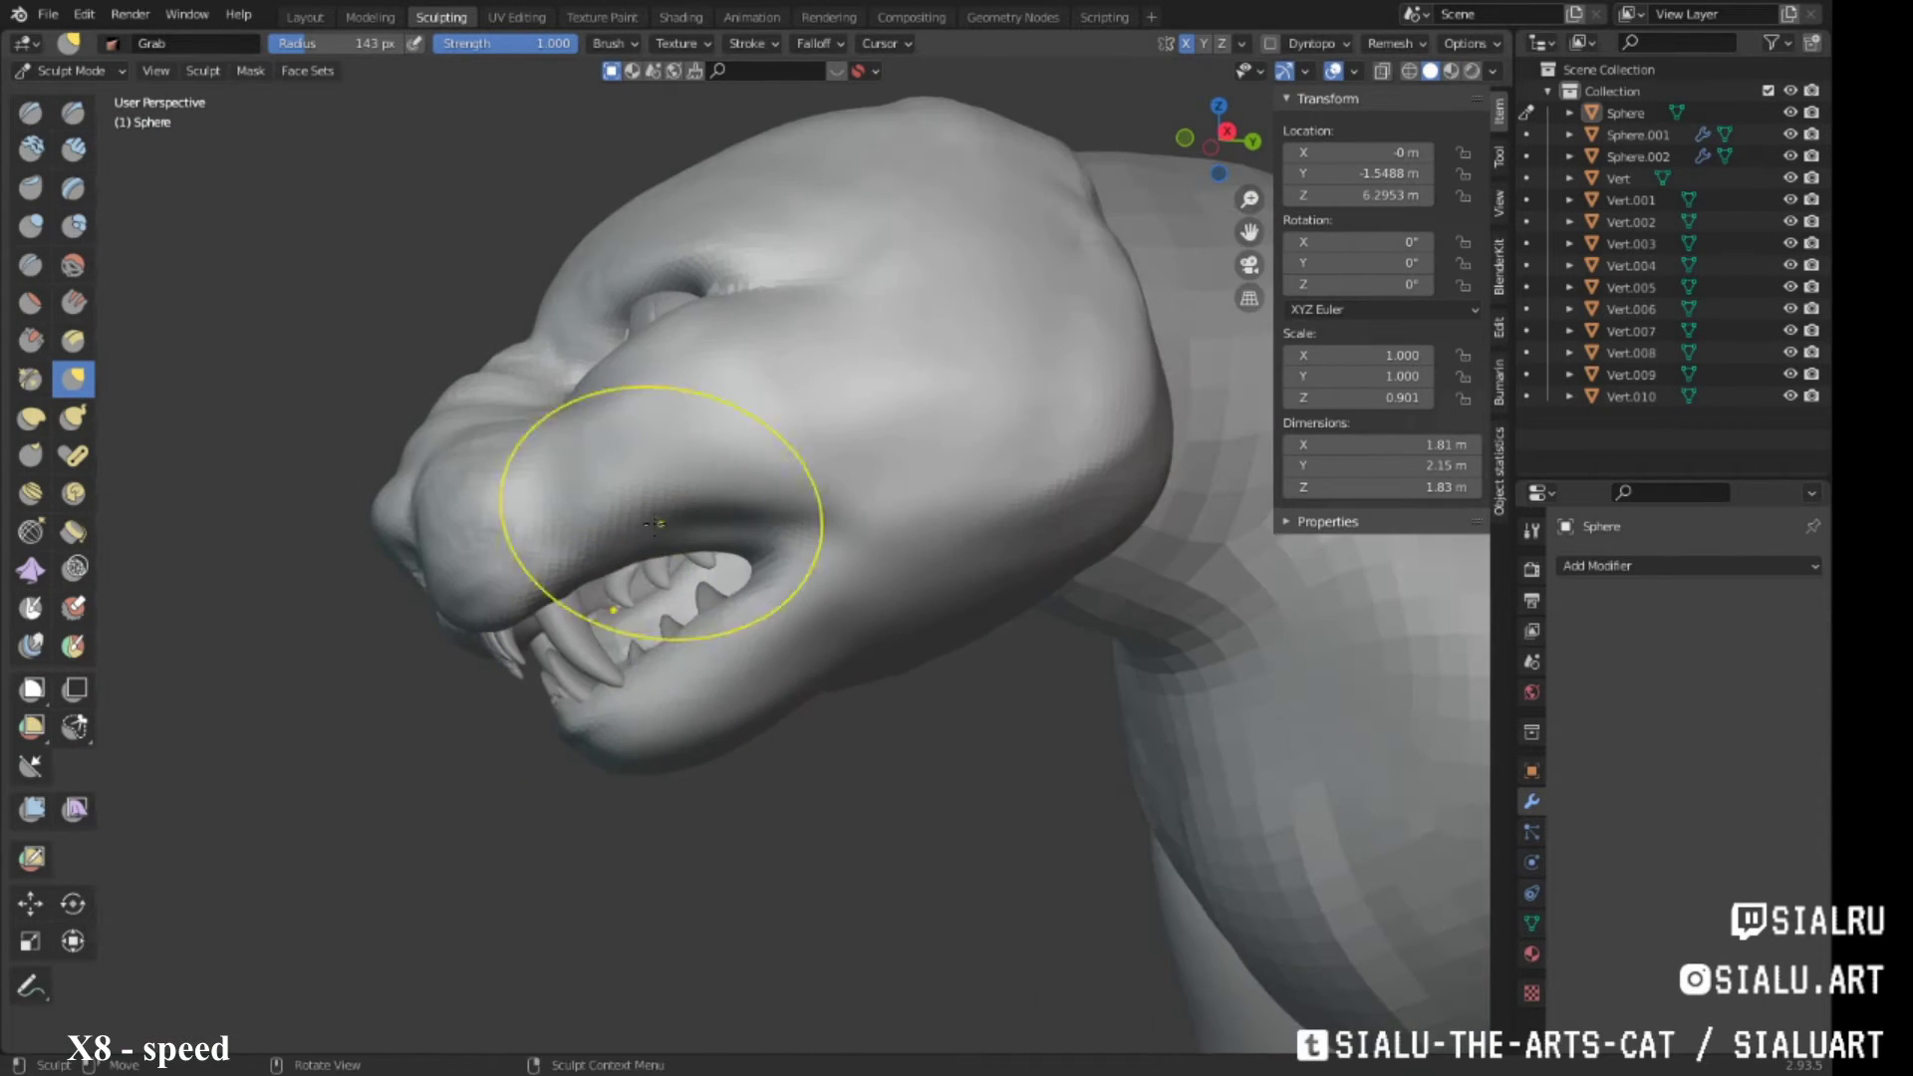
pyautogui.moveTo(655, 523)
pyautogui.mouseDown(button='middle')
pyautogui.moveTo(768, 504)
pyautogui.moveTo(697, 598)
pyautogui.moveTo(846, 662)
pyautogui.moveTo(569, 728)
pyautogui.moveTo(597, 698)
pyautogui.mouseUp(button='middle')
pyautogui.moveTo(555, 757); pyautogui.dragTo(558, 737)
pyautogui.moveTo(558, 737)
pyautogui.mouseDown(button='middle')
pyautogui.moveTo(698, 648)
pyautogui.moveTo(643, 660)
pyautogui.moveTo(734, 478)
pyautogui.moveTo(914, 666)
pyautogui.moveTo(794, 393)
pyautogui.moveTo(935, 615)
pyautogui.moveTo(907, 543)
pyautogui.moveTo(812, 521)
pyautogui.mouseUp(button='middle')
# Build Clay Strips ridges on the head, then return to Layout in Object Mode
pyautogui.press('c')
pyautogui.moveTo(777, 558); pyautogui.dragTo(697, 687)
pyautogui.moveTo(698, 688); pyautogui.dragTo(877, 328, button='middle')
pyautogui.moveTo(877, 329); pyautogui.dragTo(797, 558)
pyautogui.moveTo(798, 558)
pyautogui.mouseDown(button='middle')
pyautogui.moveTo(964, 386)
pyautogui.moveTo(888, 697)
pyautogui.moveTo(897, 598)
pyautogui.moveTo(987, 514)
pyautogui.moveTo(897, 498)
pyautogui.moveTo(925, 538)
pyautogui.moveTo(877, 538)
pyautogui.mouseUp(button='middle')
pyautogui.press('g')
pyautogui.hotkey('ctrl', 'pageup')
pyautogui.hotkey('ctrl', 'pageup')
# Add a UV sphere at the head, then shrink it and move it beside the head
pyautogui.scroll(5, 761, 558)
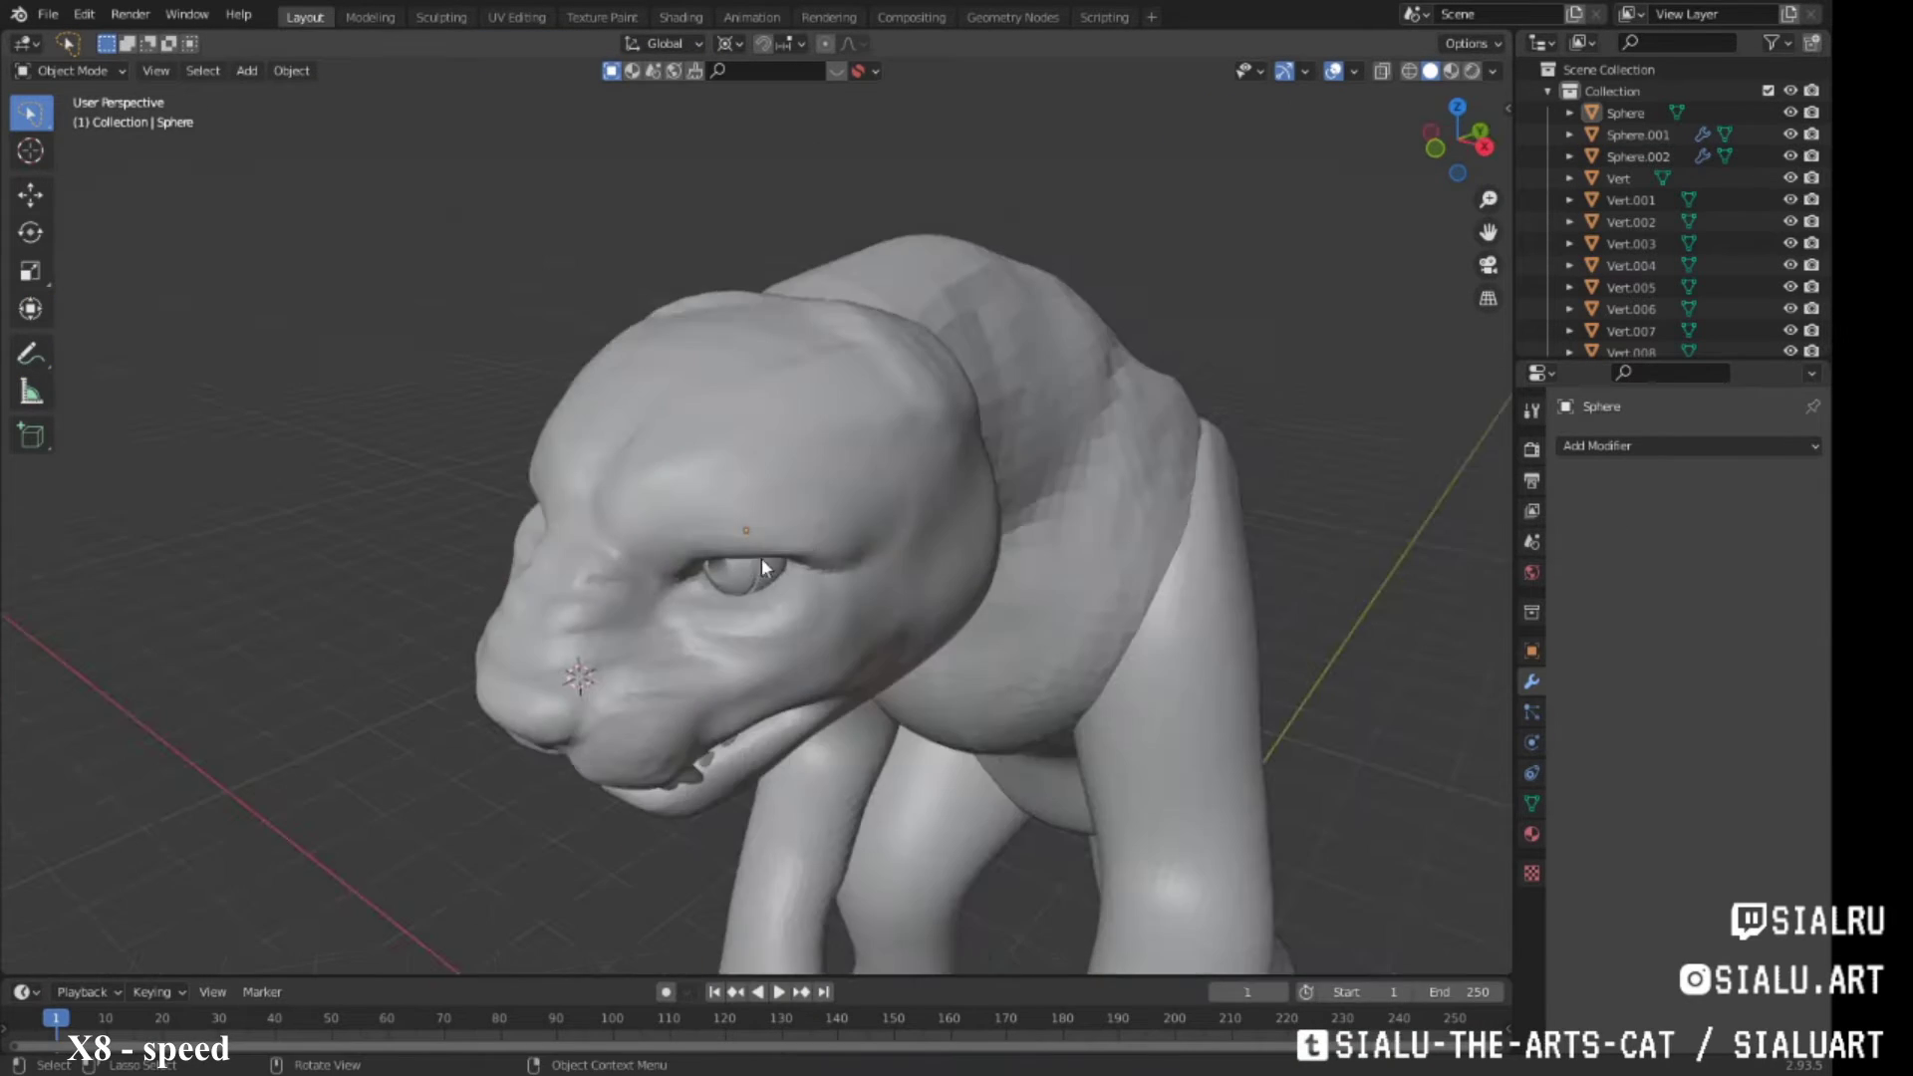
pyautogui.click(761, 558)
pyautogui.moveTo(762, 558)
pyautogui.mouseDown(button='middle')
pyautogui.moveTo(674, 560)
pyautogui.moveTo(697, 571)
pyautogui.mouseUp(button='middle')
pyautogui.press('KP_3')
pyautogui.scroll(-3, 688, 481)
pyautogui.hotkey('shift', 'a')
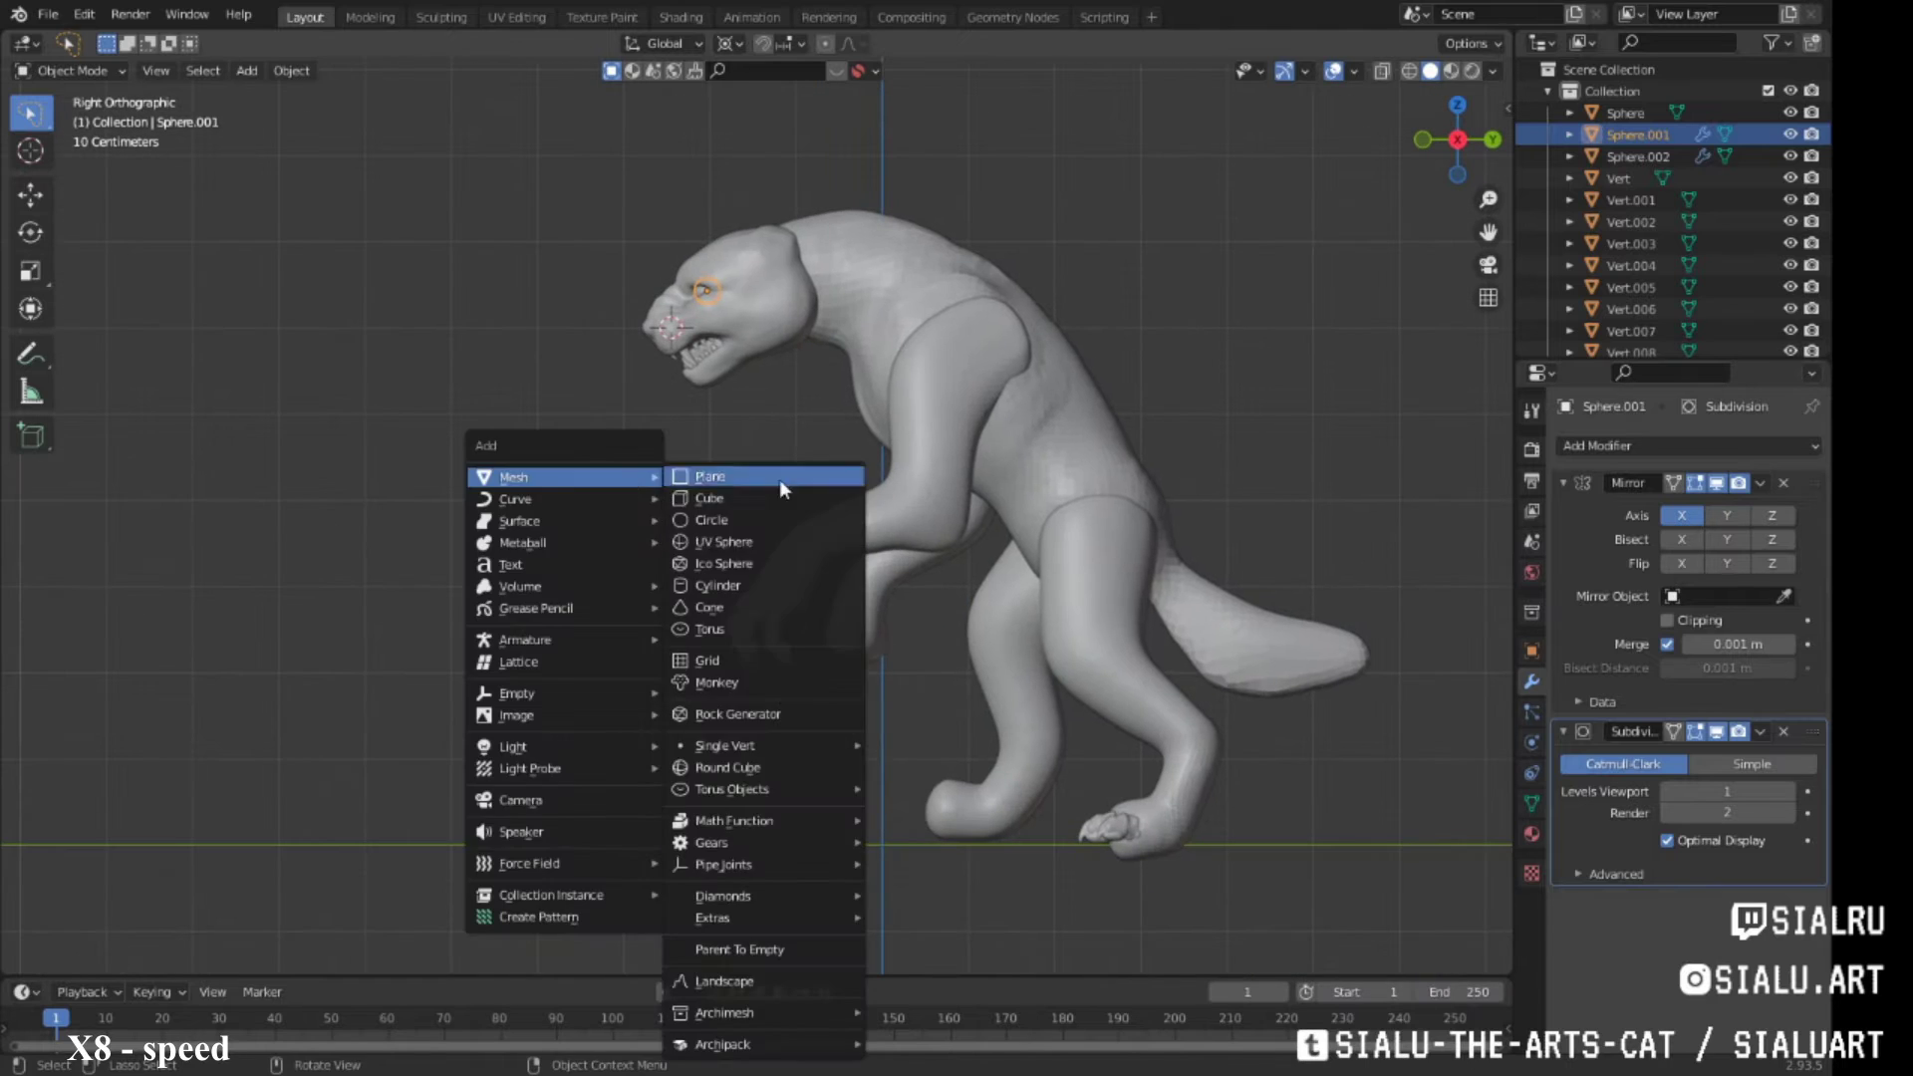
pyautogui.click(724, 541)
pyautogui.press('KP_1')
pyautogui.press('Tab')
pyautogui.press('s')
pyautogui.press('g')
pyautogui.click(968, 263)
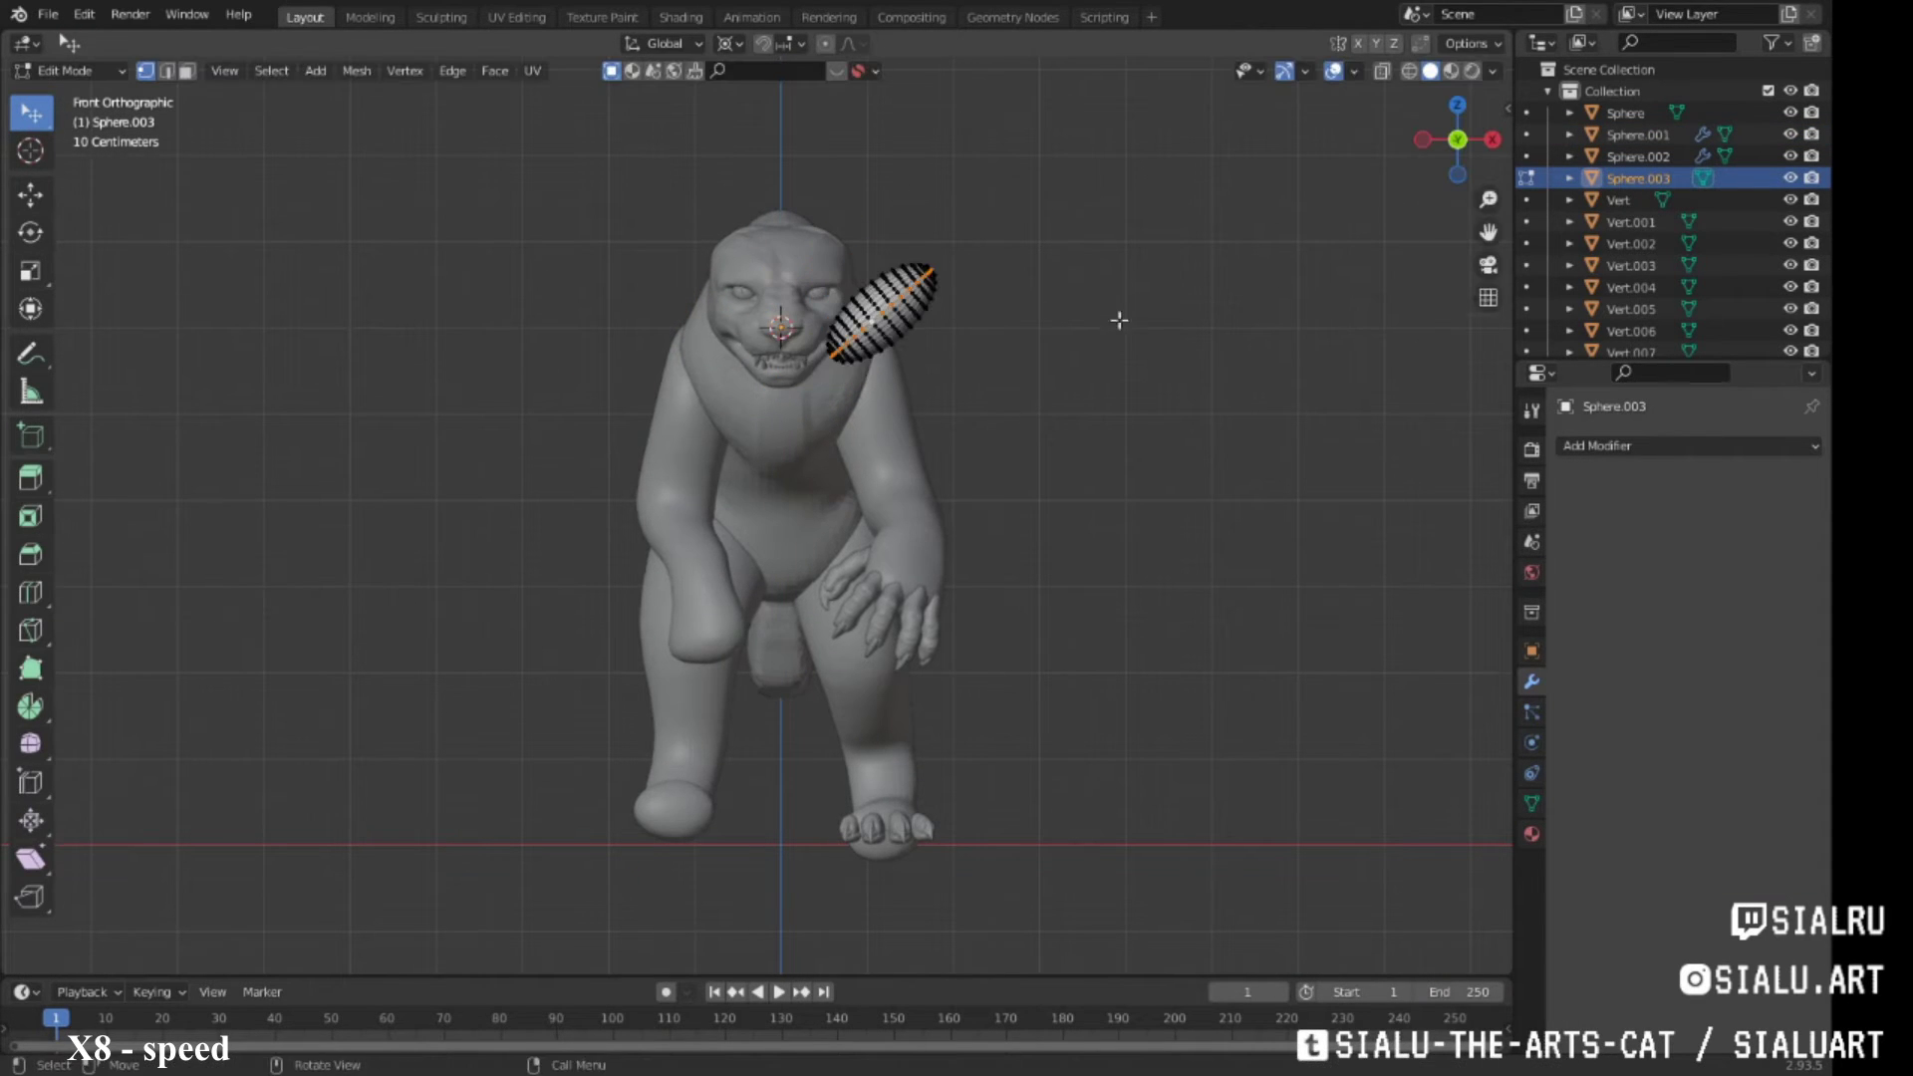
# Delete half the sphere, extrude, scale and fill its rim, and add a Mirror modifier
pyautogui.scroll(3, 1119, 320)
pyautogui.press('x')
pyautogui.click(842, 341)
pyautogui.moveTo(1096, 399); pyautogui.dragTo(1196, 379, button='middle')
pyautogui.press('e')
pyautogui.press('s')
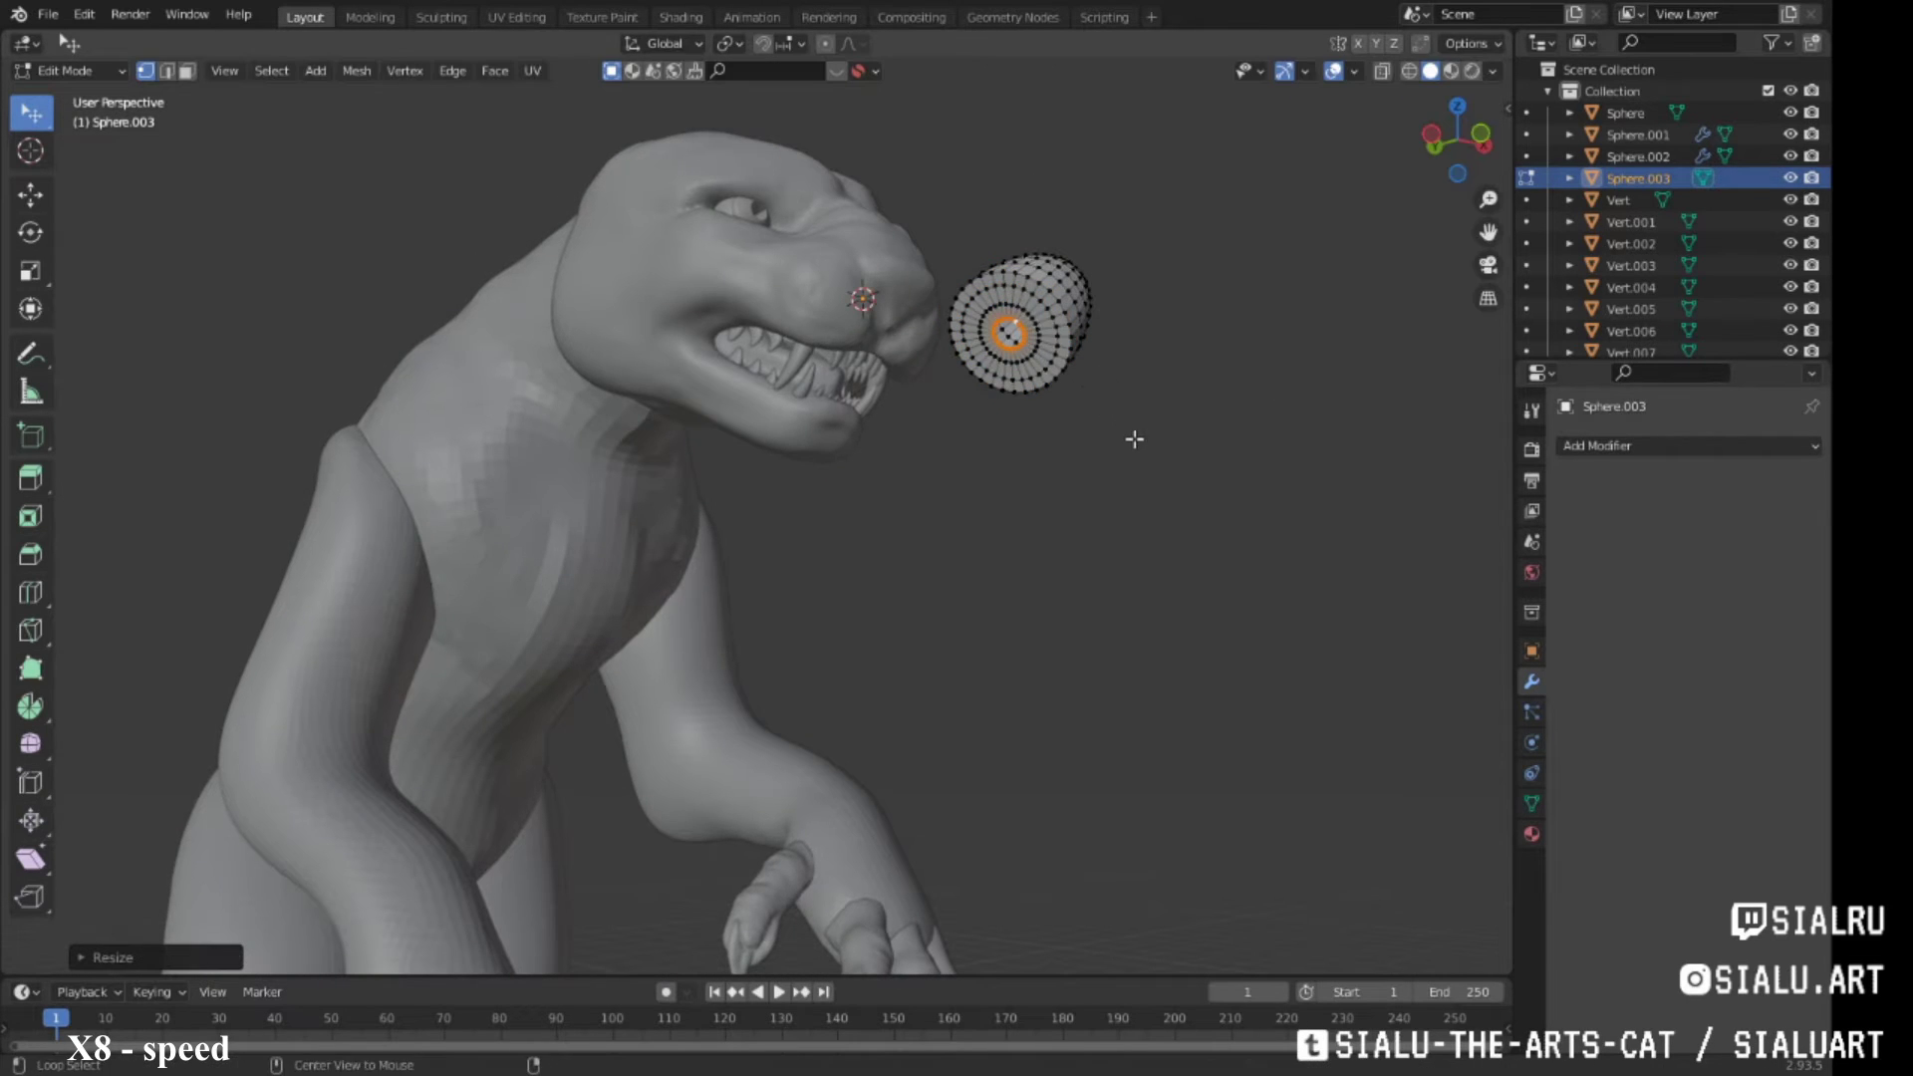
pyautogui.hotkey('alt', 'f')
pyautogui.moveTo(1135, 439); pyautogui.dragTo(996, 448, button='middle')
pyautogui.click(1689, 445)
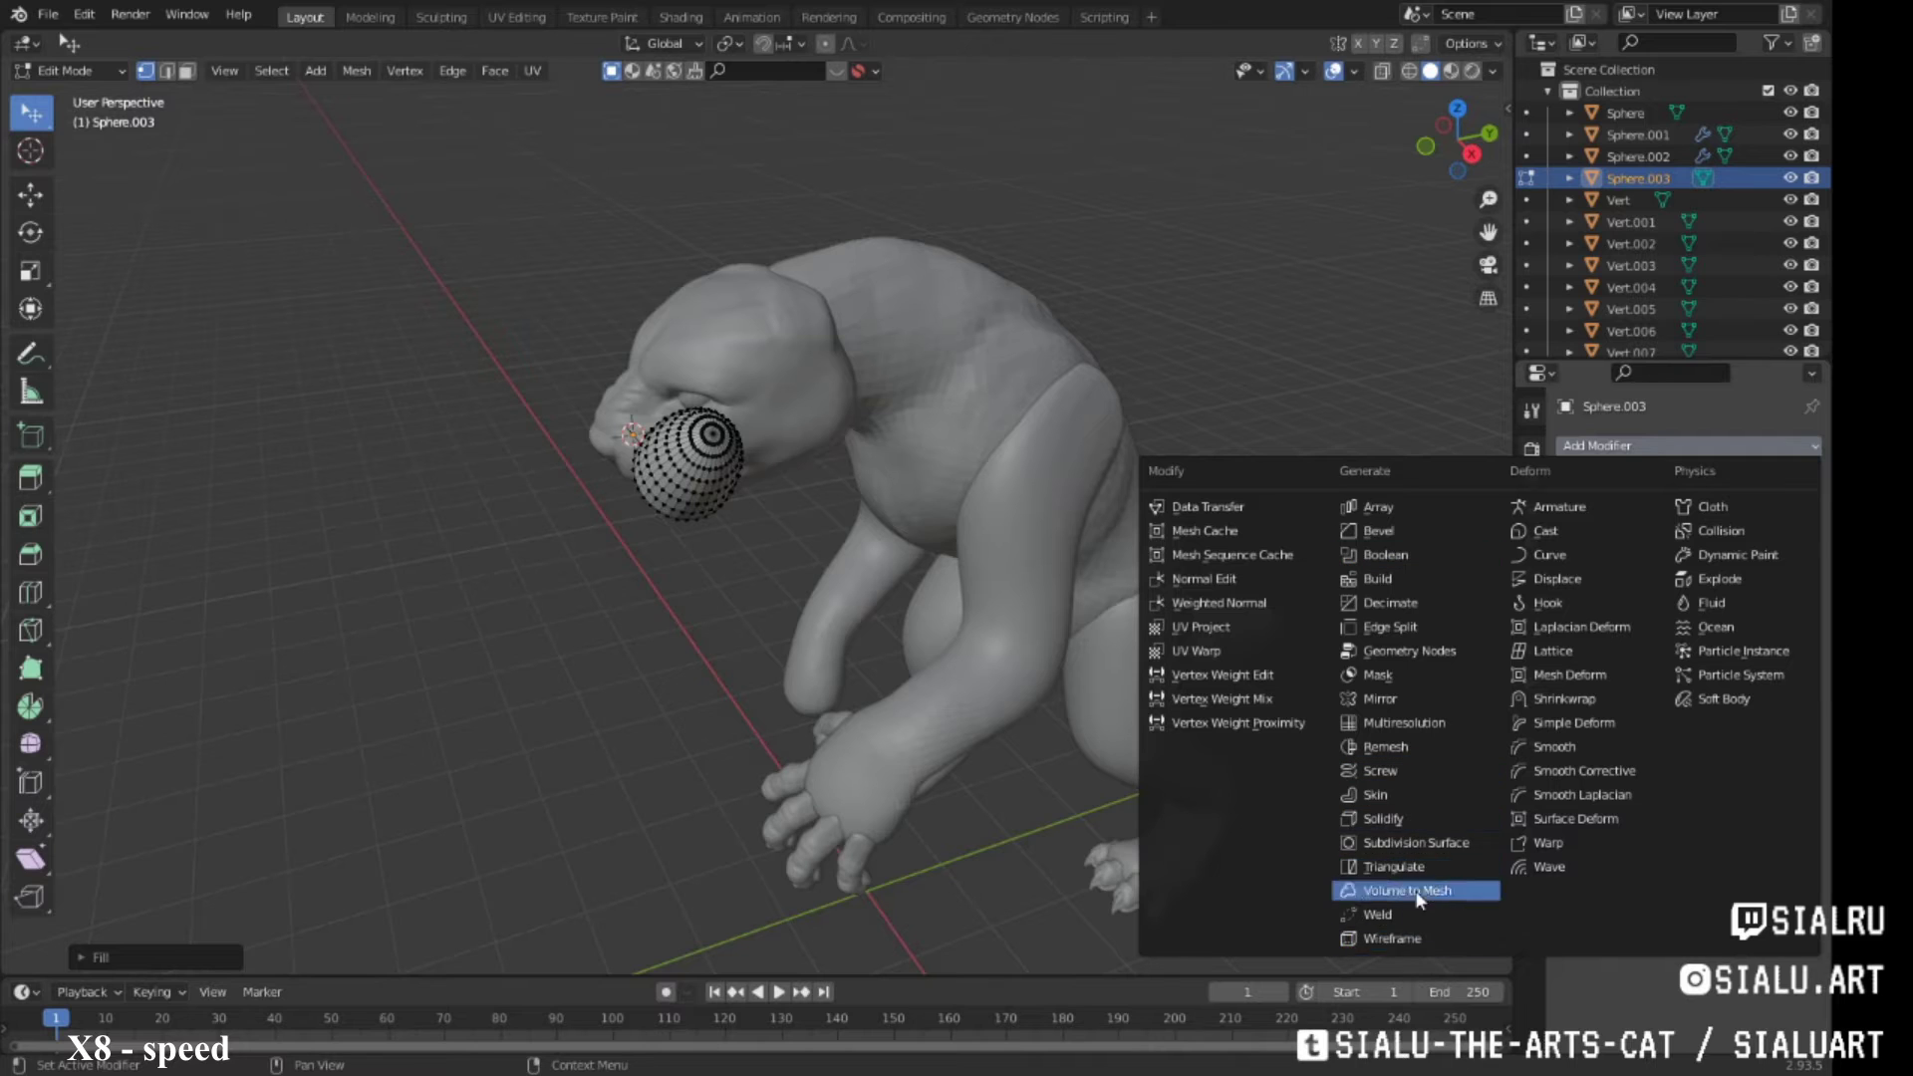
pyautogui.click(1380, 699)
# Rotate the mirrored ear shape and move it onto the top of the head
pyautogui.moveTo(996, 498); pyautogui.dragTo(781, 526, button='middle')
pyautogui.press('KP_3')
pyautogui.press('a')
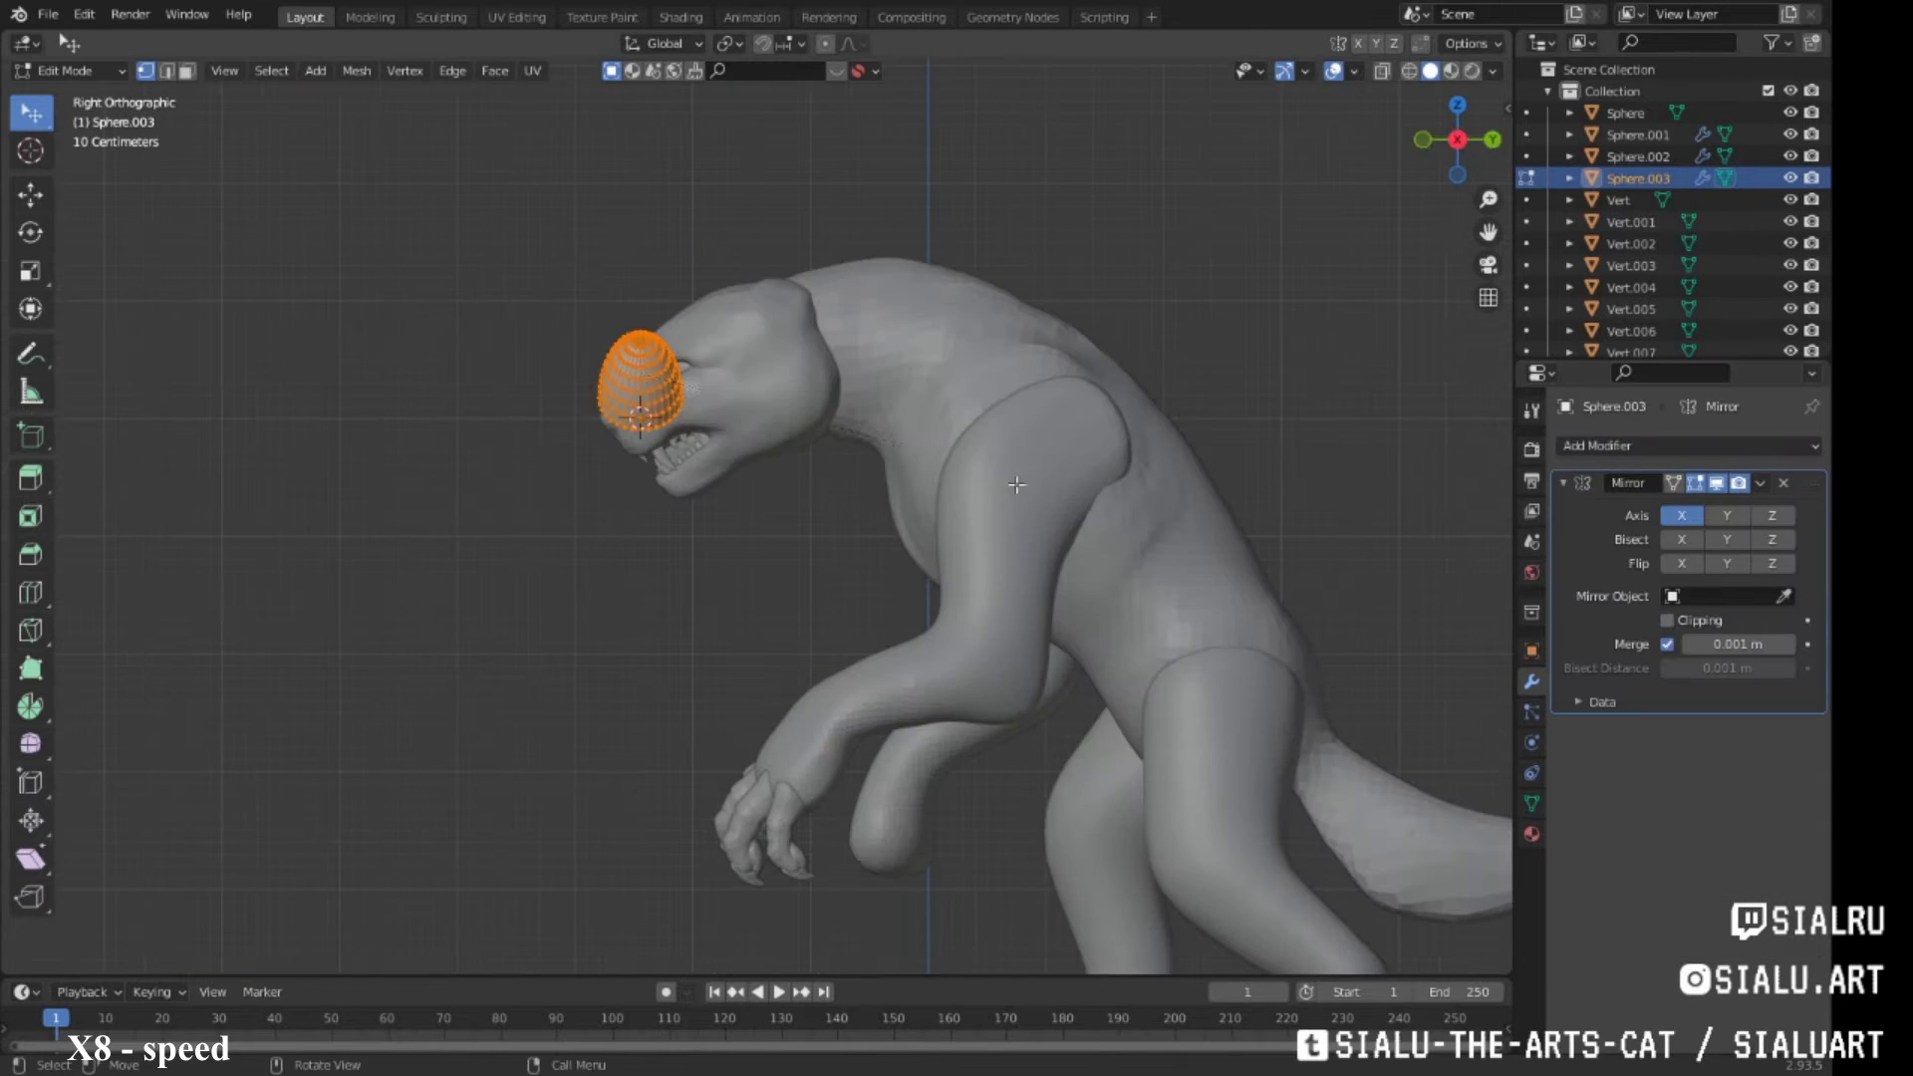
pyautogui.press('r')
pyautogui.click(1003, 449)
pyautogui.moveTo(1003, 448)
pyautogui.mouseDown(button='middle')
pyautogui.moveTo(819, 553)
pyautogui.moveTo(1179, 358)
pyautogui.mouseUp(button='middle')
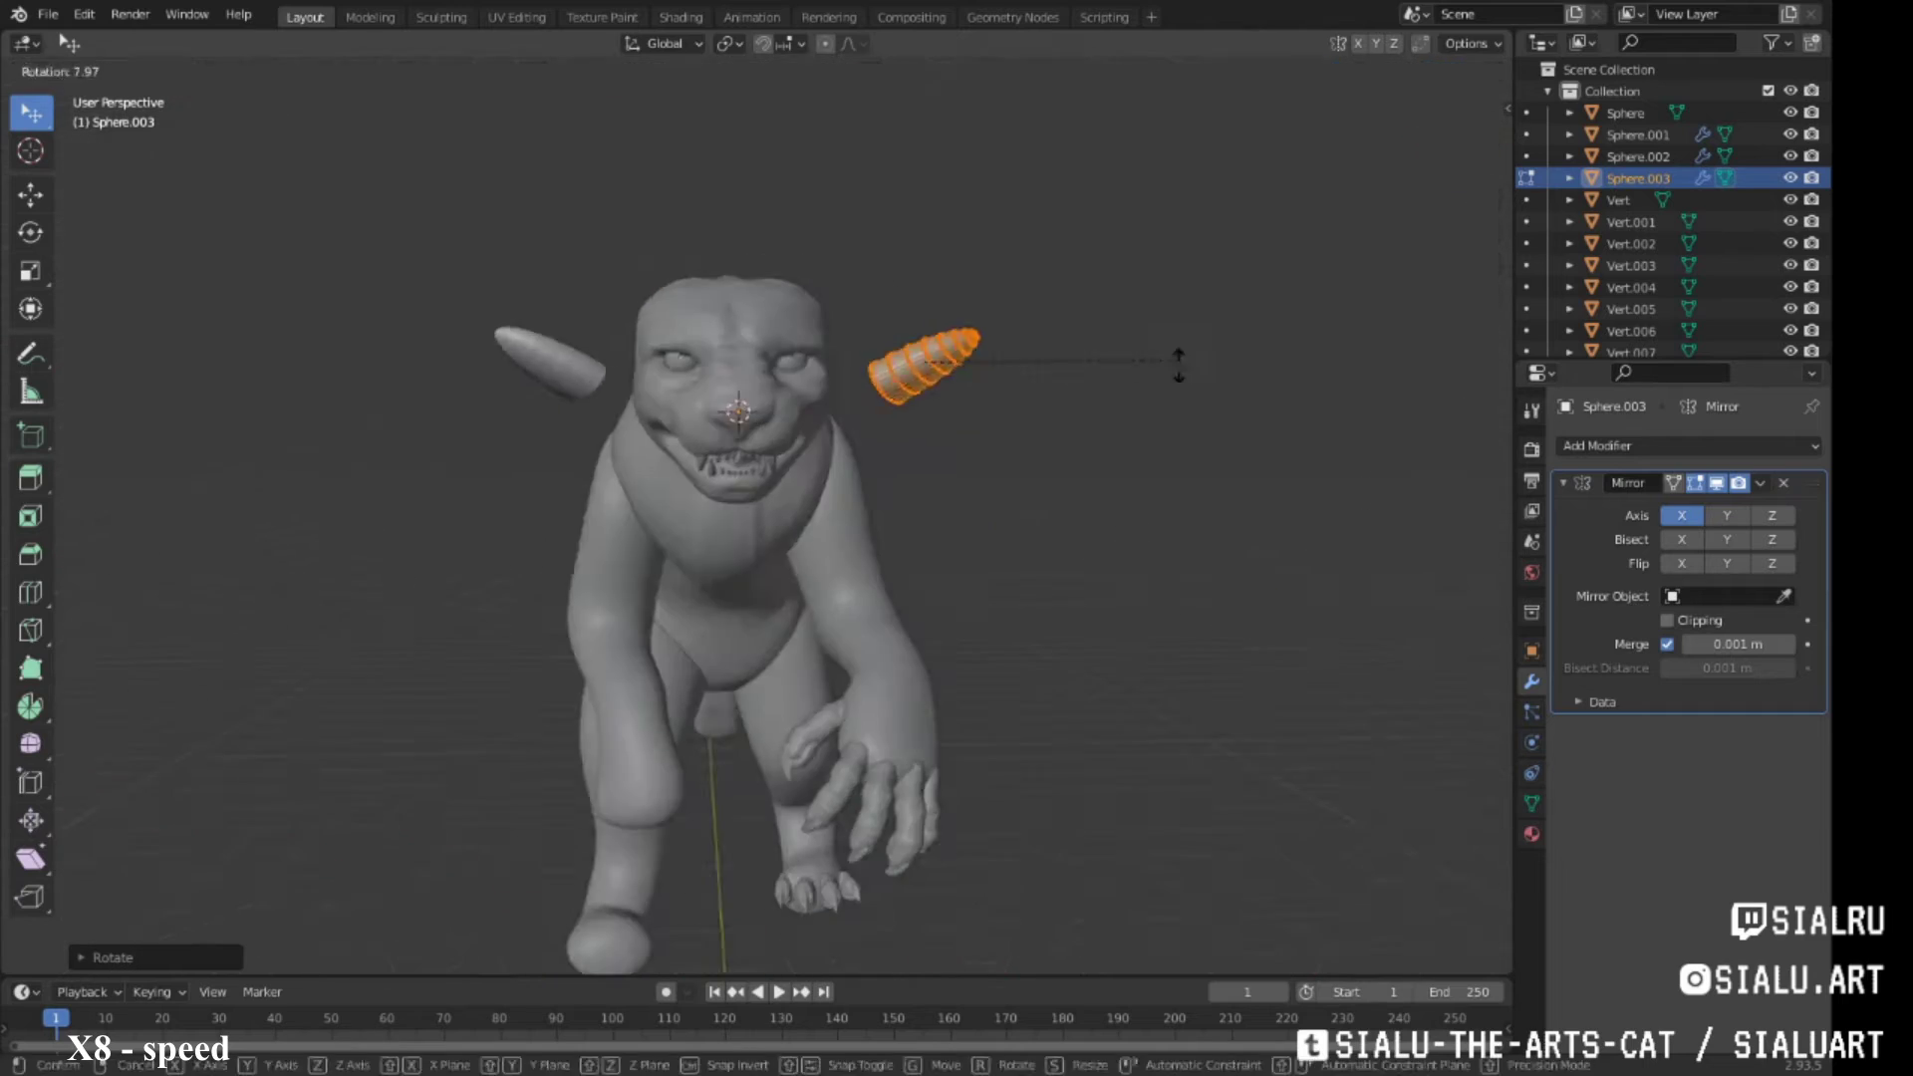
pyautogui.press('g')
pyautogui.click(929, 307)
pyautogui.moveTo(928, 307)
pyautogui.mouseDown(button='middle')
pyautogui.moveTo(824, 490)
pyautogui.moveTo(876, 547)
pyautogui.moveTo(910, 406)
pyautogui.moveTo(1055, 512)
pyautogui.moveTo(897, 399)
pyautogui.mouseUp(button='middle')
pyautogui.click(351, 17)
# Grab-pull the Sphere.003 ear blob larger and up into a point
pyautogui.click(442, 17)
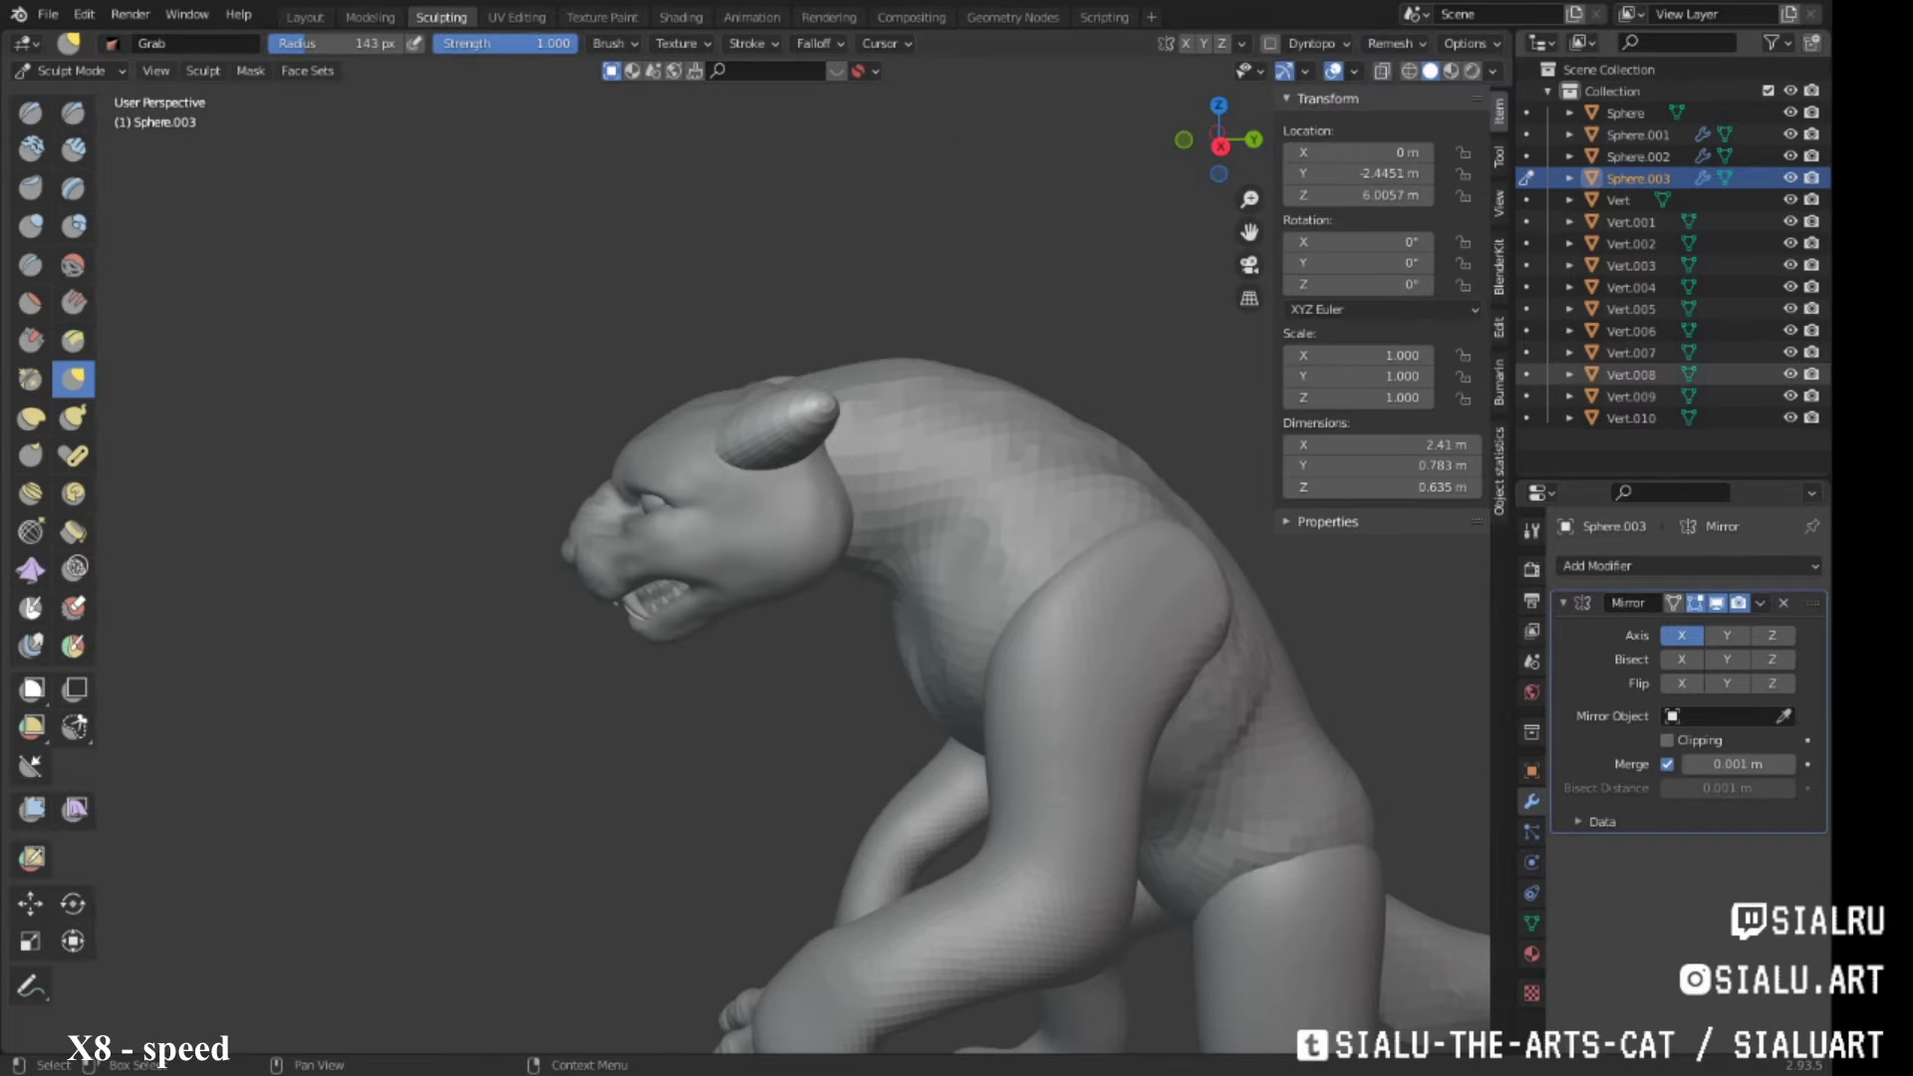
pyautogui.scroll(4, 692, 413)
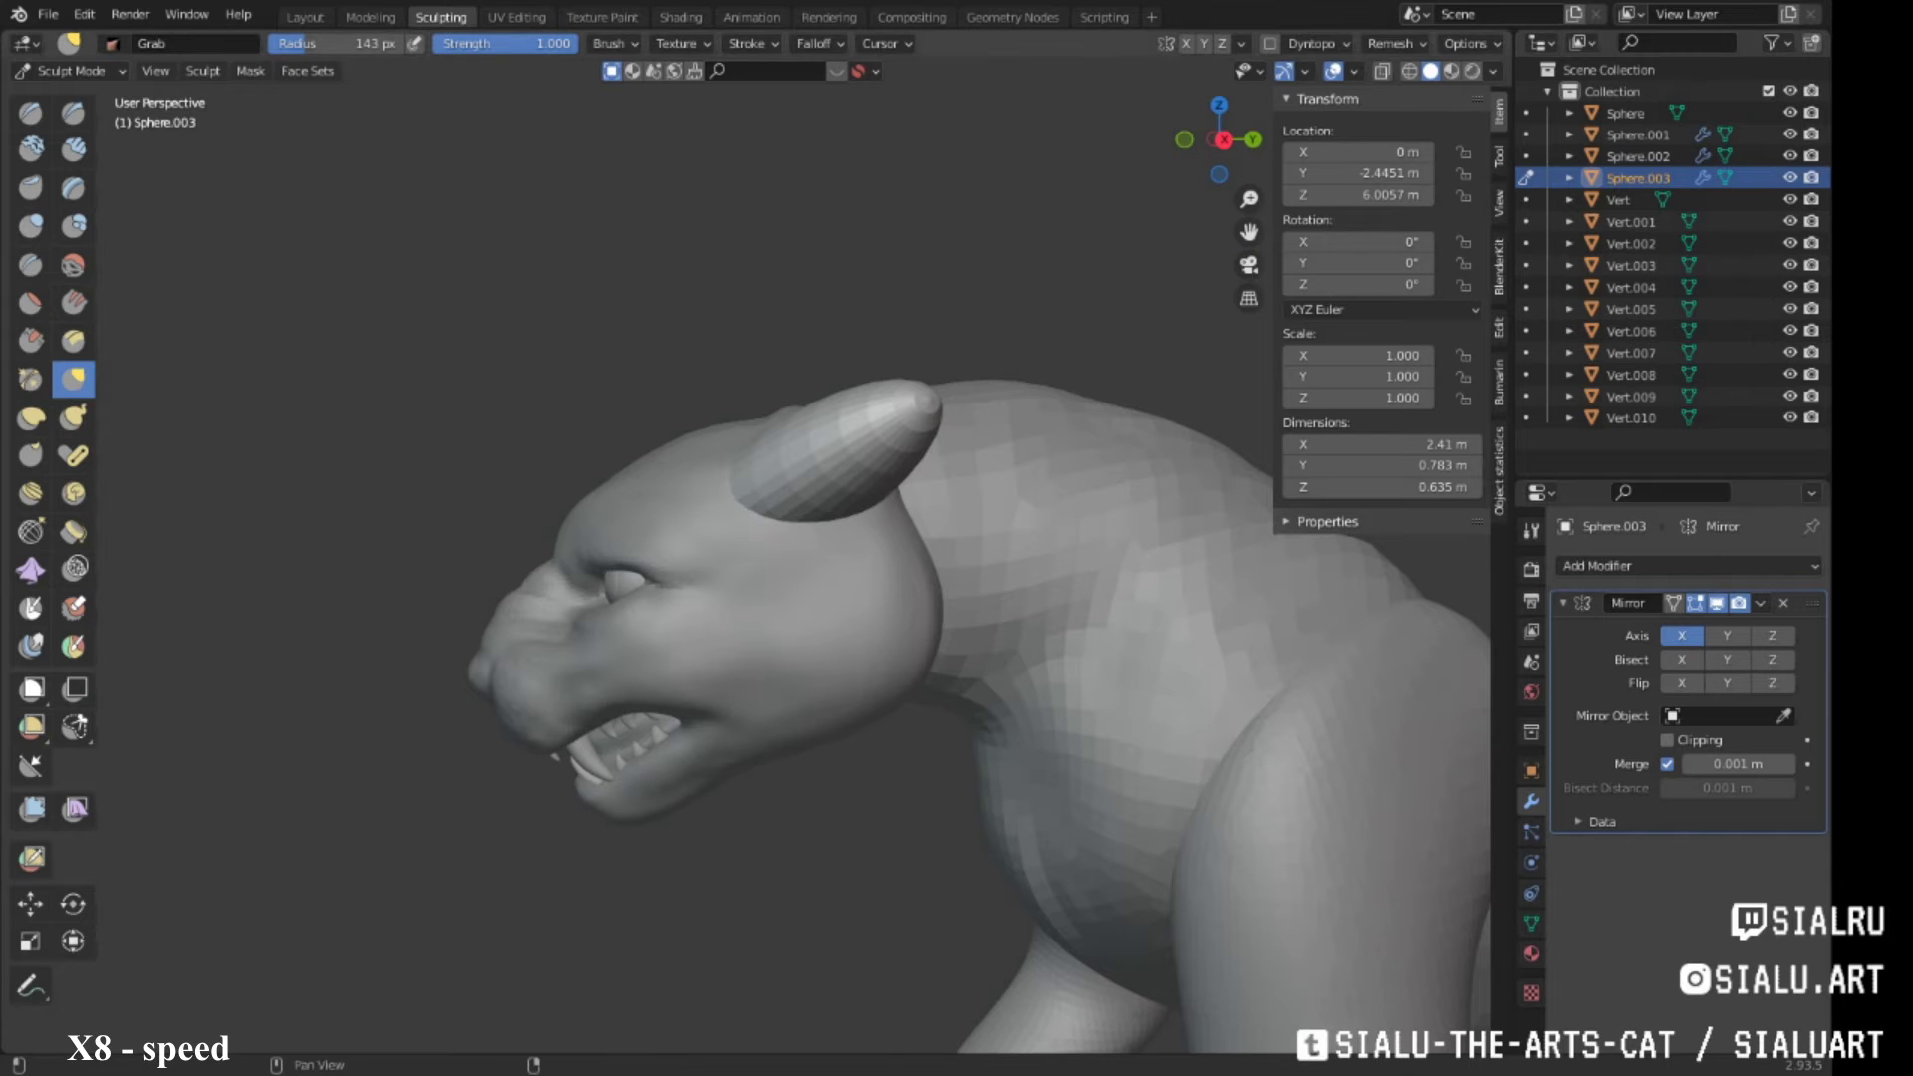
pyautogui.moveTo(698, 449)
pyautogui.mouseDown(button='middle')
pyautogui.moveTo(842, 406)
pyautogui.moveTo(833, 428)
pyautogui.mouseUp(button='middle')
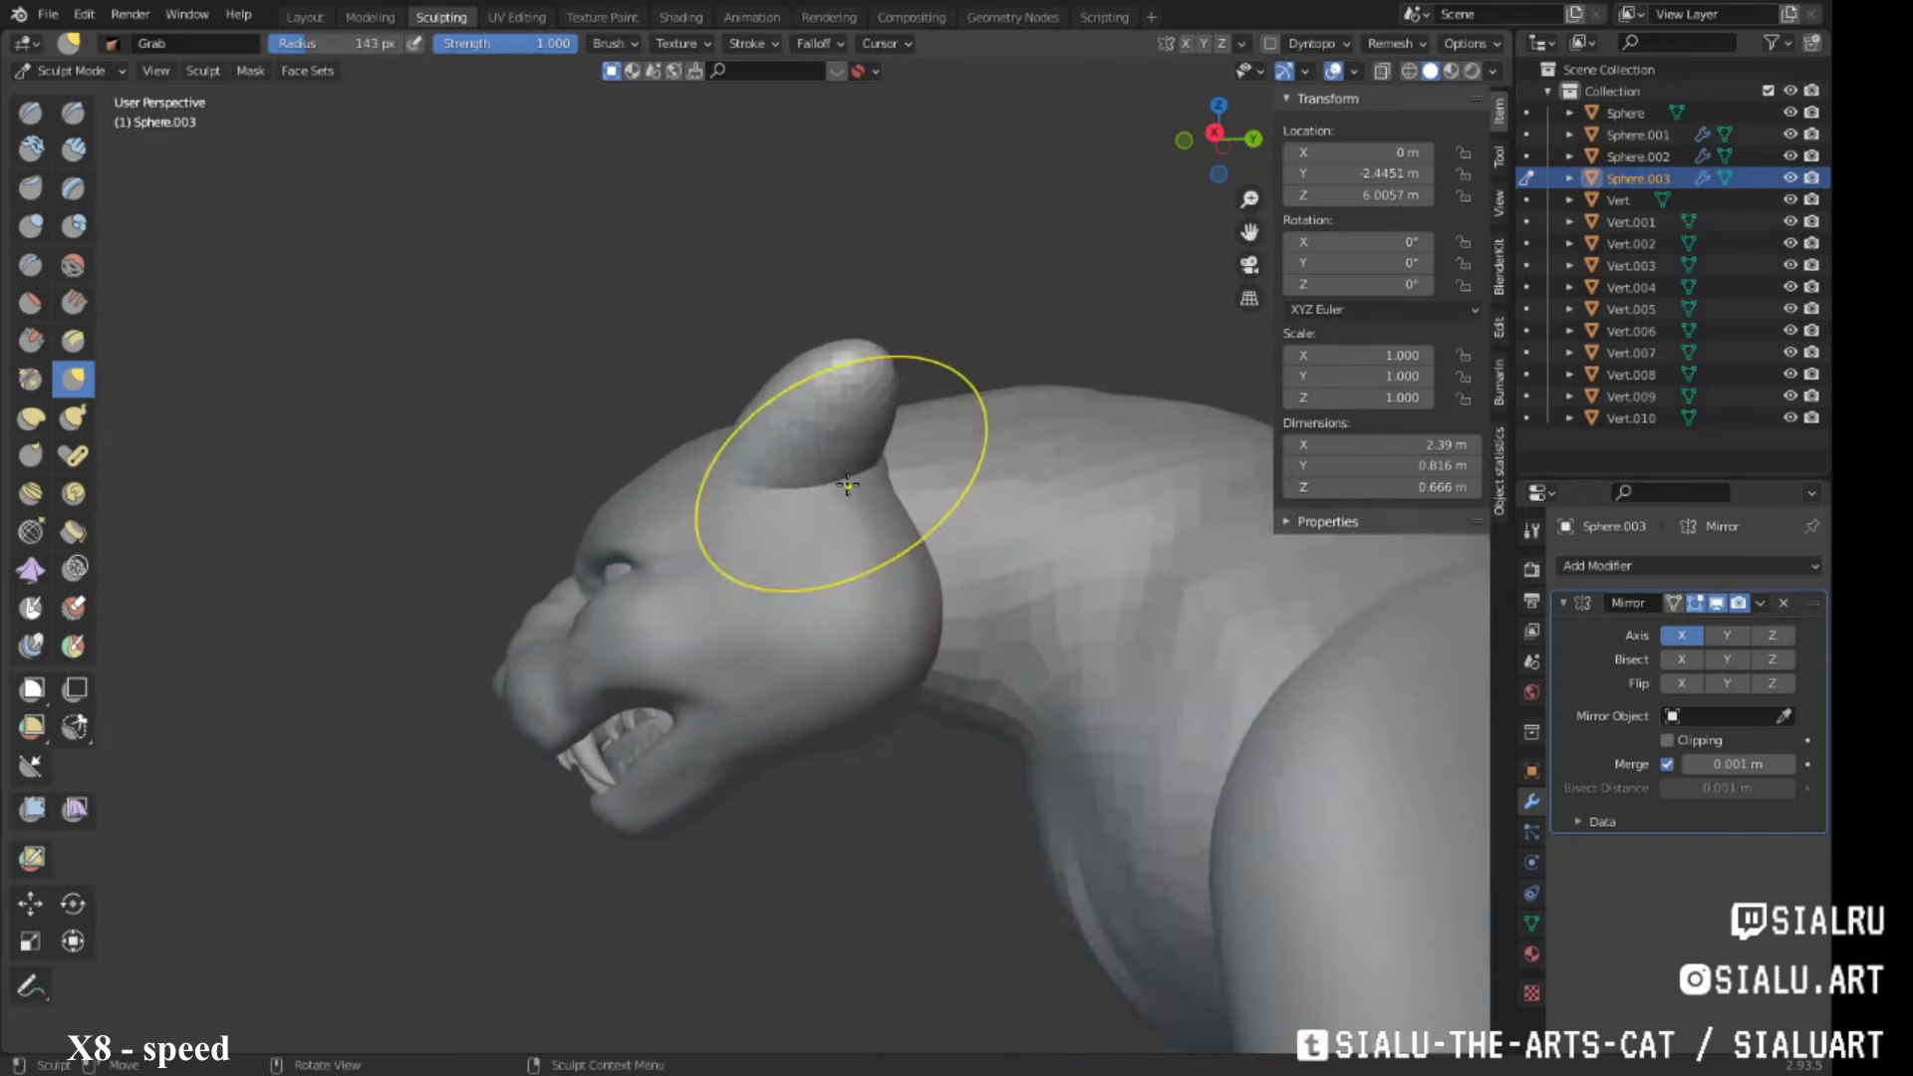
pyautogui.moveTo(833, 428); pyautogui.dragTo(819, 417)
pyautogui.moveTo(819, 416)
pyautogui.mouseDown(button='middle')
pyautogui.moveTo(748, 491)
pyautogui.moveTo(983, 406)
pyautogui.moveTo(747, 449)
pyautogui.moveTo(877, 443)
pyautogui.mouseUp(button='middle')
pyautogui.moveTo(877, 443); pyautogui.dragTo(902, 433)
pyautogui.moveTo(902, 434)
pyautogui.mouseDown(button='middle')
pyautogui.moveTo(757, 468)
pyautogui.moveTo(811, 440)
pyautogui.mouseUp(button='middle')
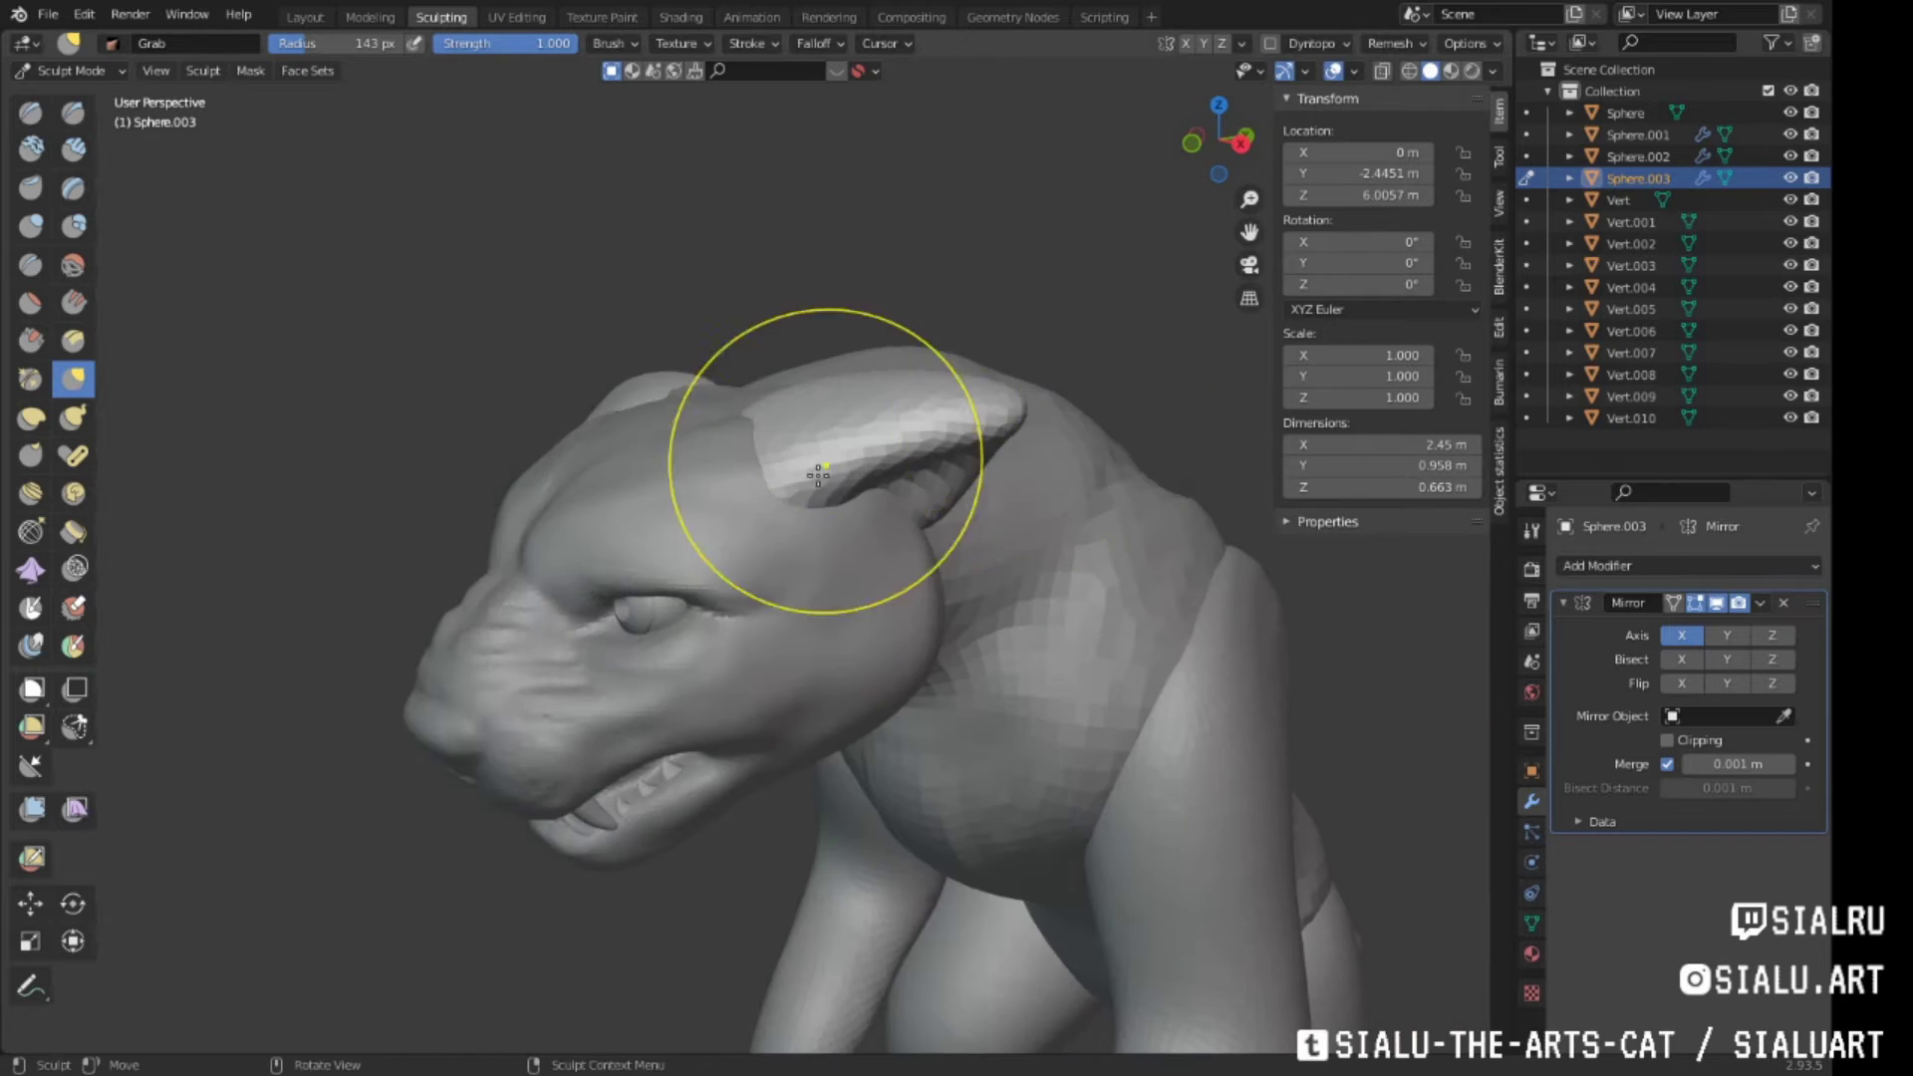
pyautogui.moveTo(811, 439); pyautogui.dragTo(837, 413)
# Remesh the ear to even its surface and sharpen the tip further
pyautogui.click(1395, 43)
pyautogui.click(1423, 261)
pyautogui.moveTo(768, 318)
pyautogui.mouseDown(button='middle')
pyautogui.moveTo(996, 385)
pyautogui.moveTo(986, 304)
pyautogui.mouseUp(button='middle')
pyautogui.scroll(5, 997, 385)
pyautogui.moveTo(987, 304); pyautogui.dragTo(992, 325)
pyautogui.scroll(-4, 811, 342)
pyautogui.moveTo(811, 342)
pyautogui.mouseDown(button='middle')
pyautogui.moveTo(717, 700)
pyautogui.moveTo(663, 768)
pyautogui.moveTo(704, 564)
pyautogui.moveTo(777, 498)
pyautogui.mouseUp(button='middle')
pyautogui.scroll(-4, 703, 564)
pyautogui.moveTo(778, 499); pyautogui.dragTo(797, 465)
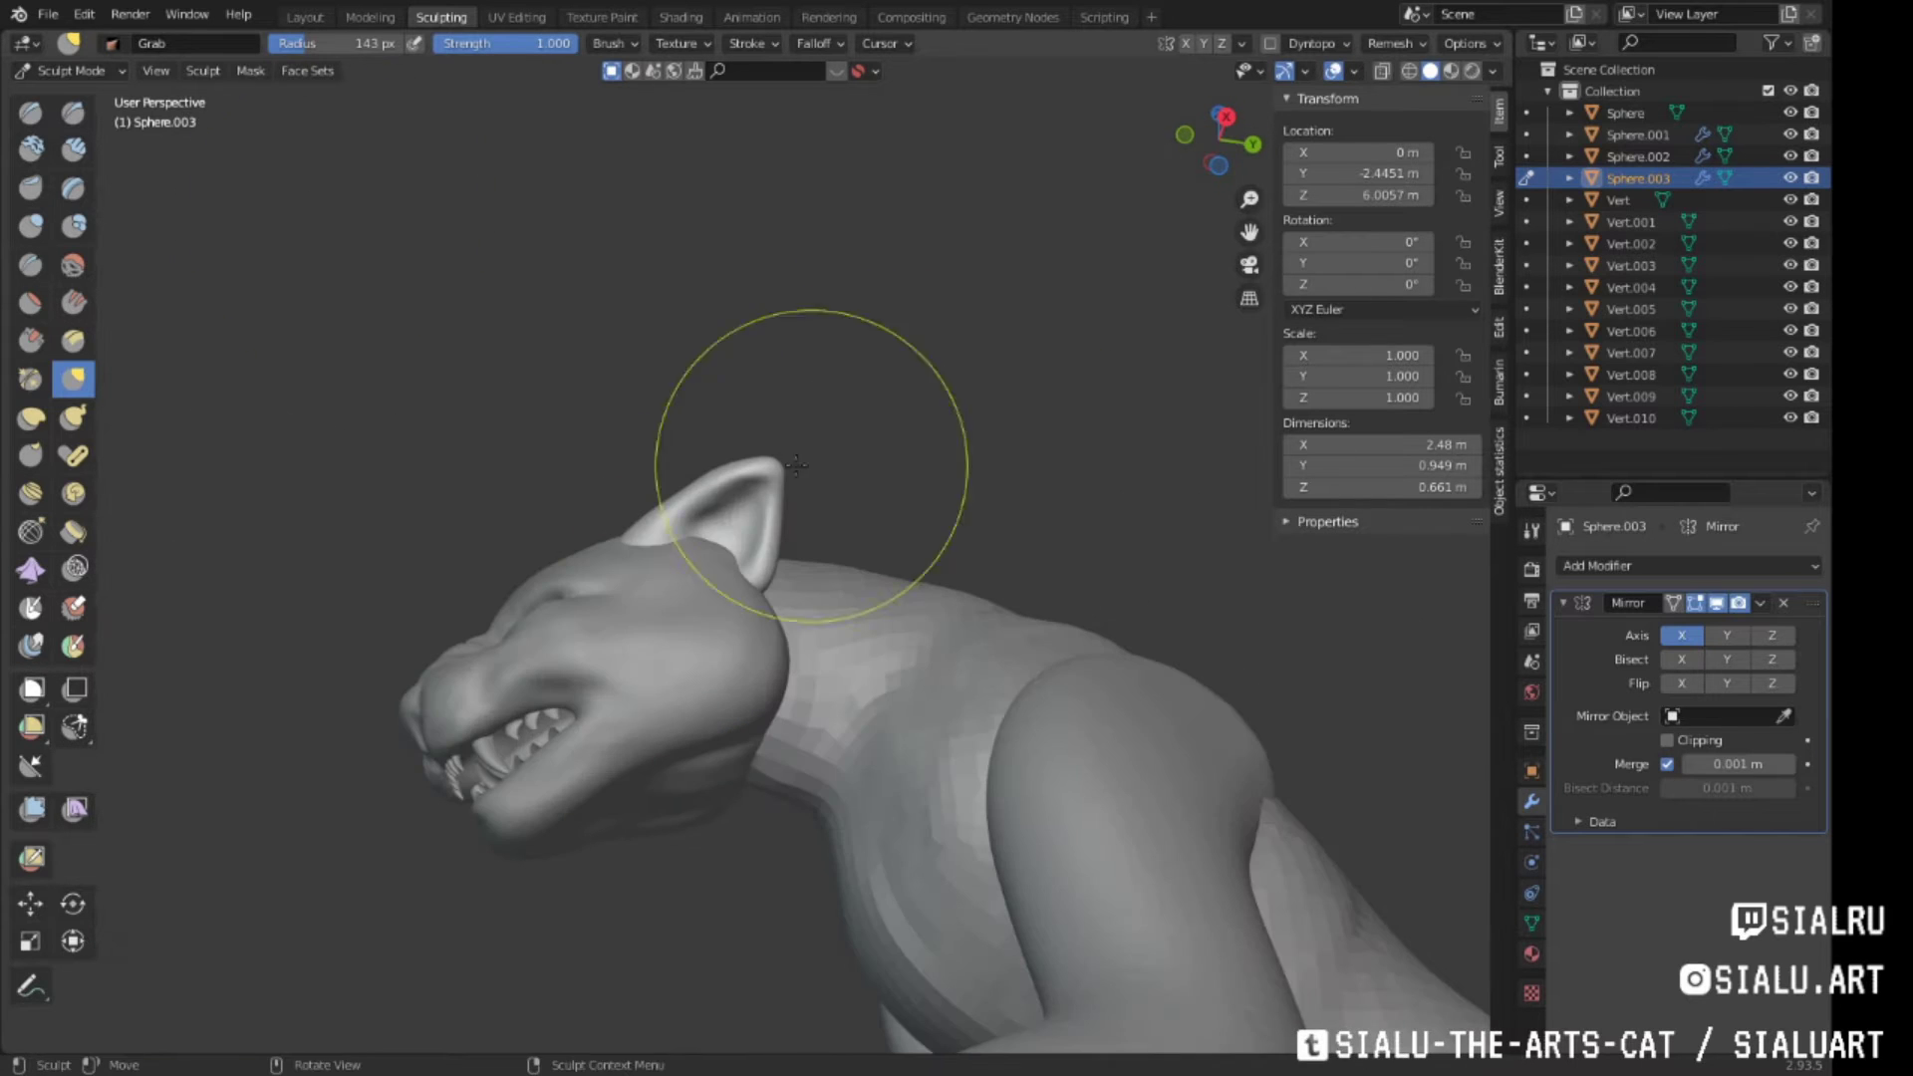
# Switch to Clay Strips, adjust its radius and strength, and hollow the ear's inner side
pyautogui.click(74, 148)
pyautogui.scroll(4, 595, 397)
pyautogui.rightClick(594, 396)
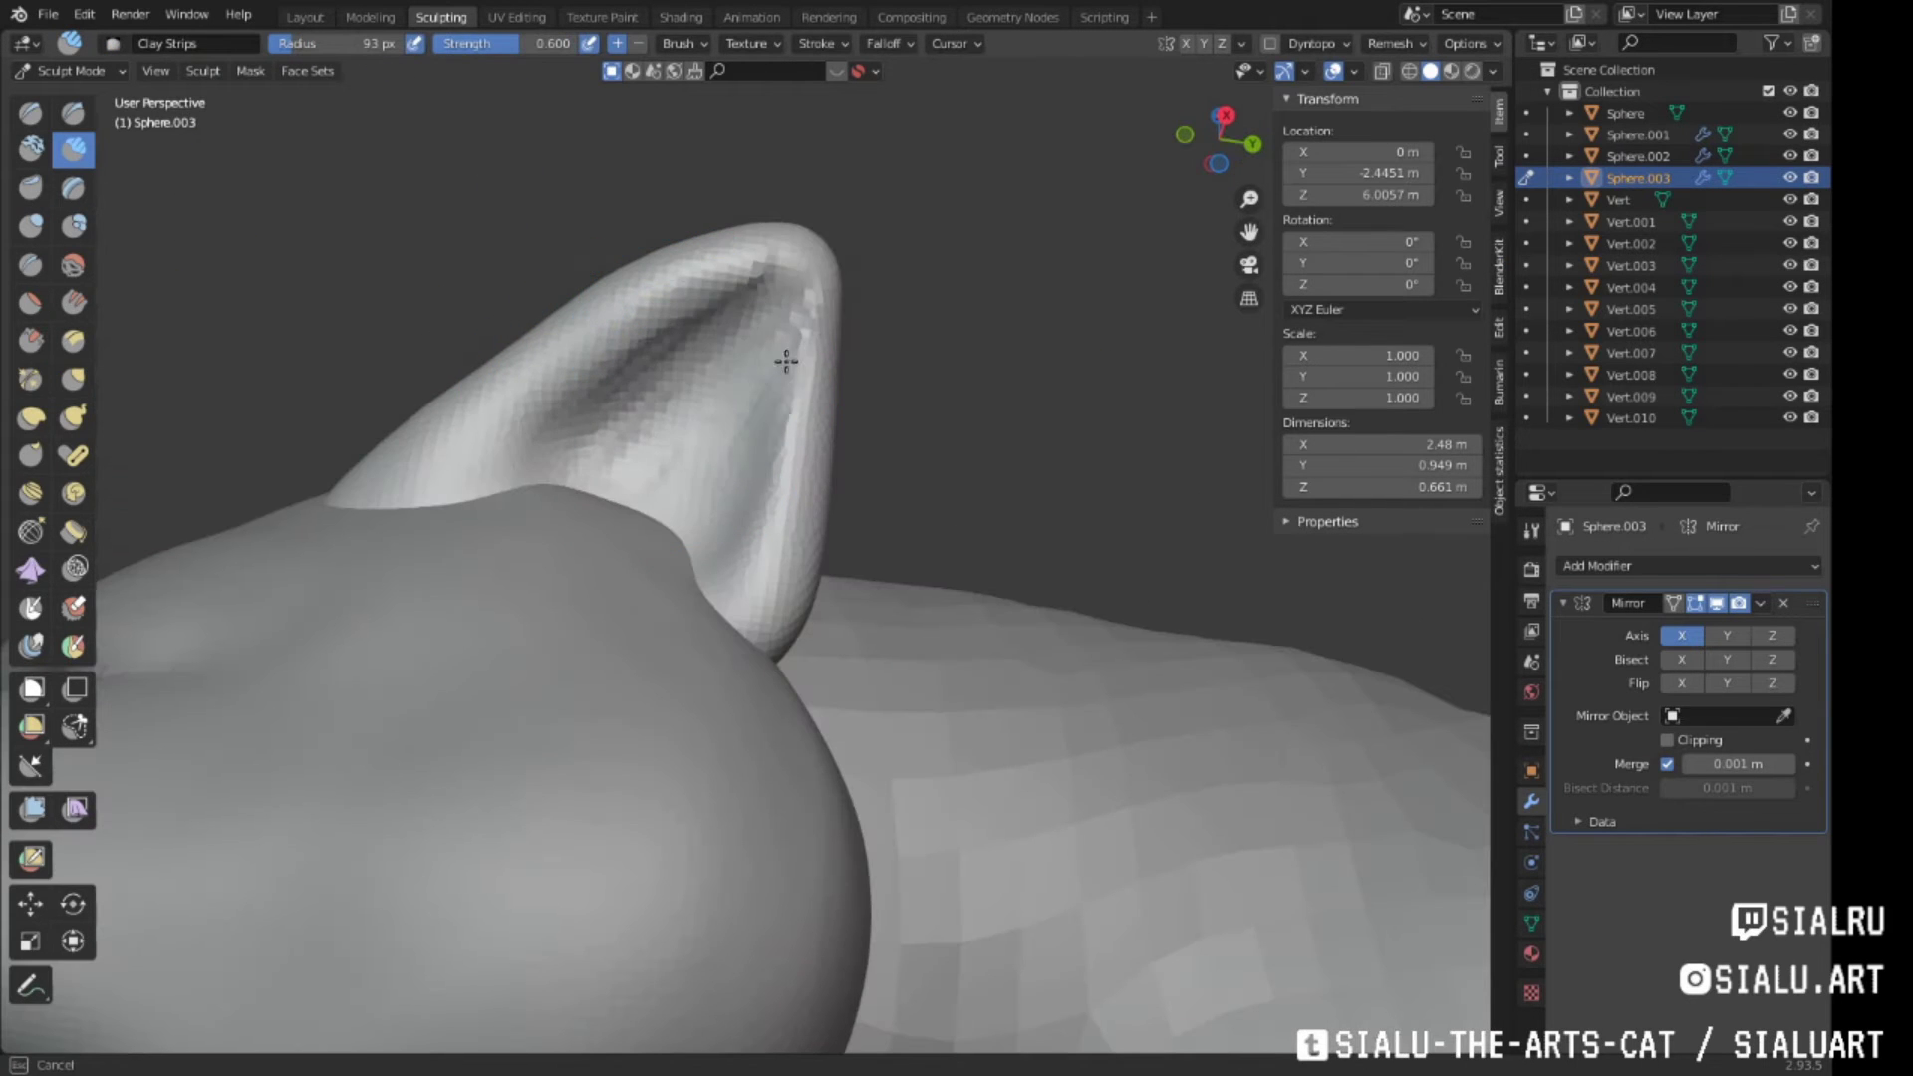
pyautogui.scroll(-2, 786, 360)
pyautogui.moveTo(747, 319); pyautogui.dragTo(787, 530, button='middle')
pyautogui.scroll(-4, 777, 478)
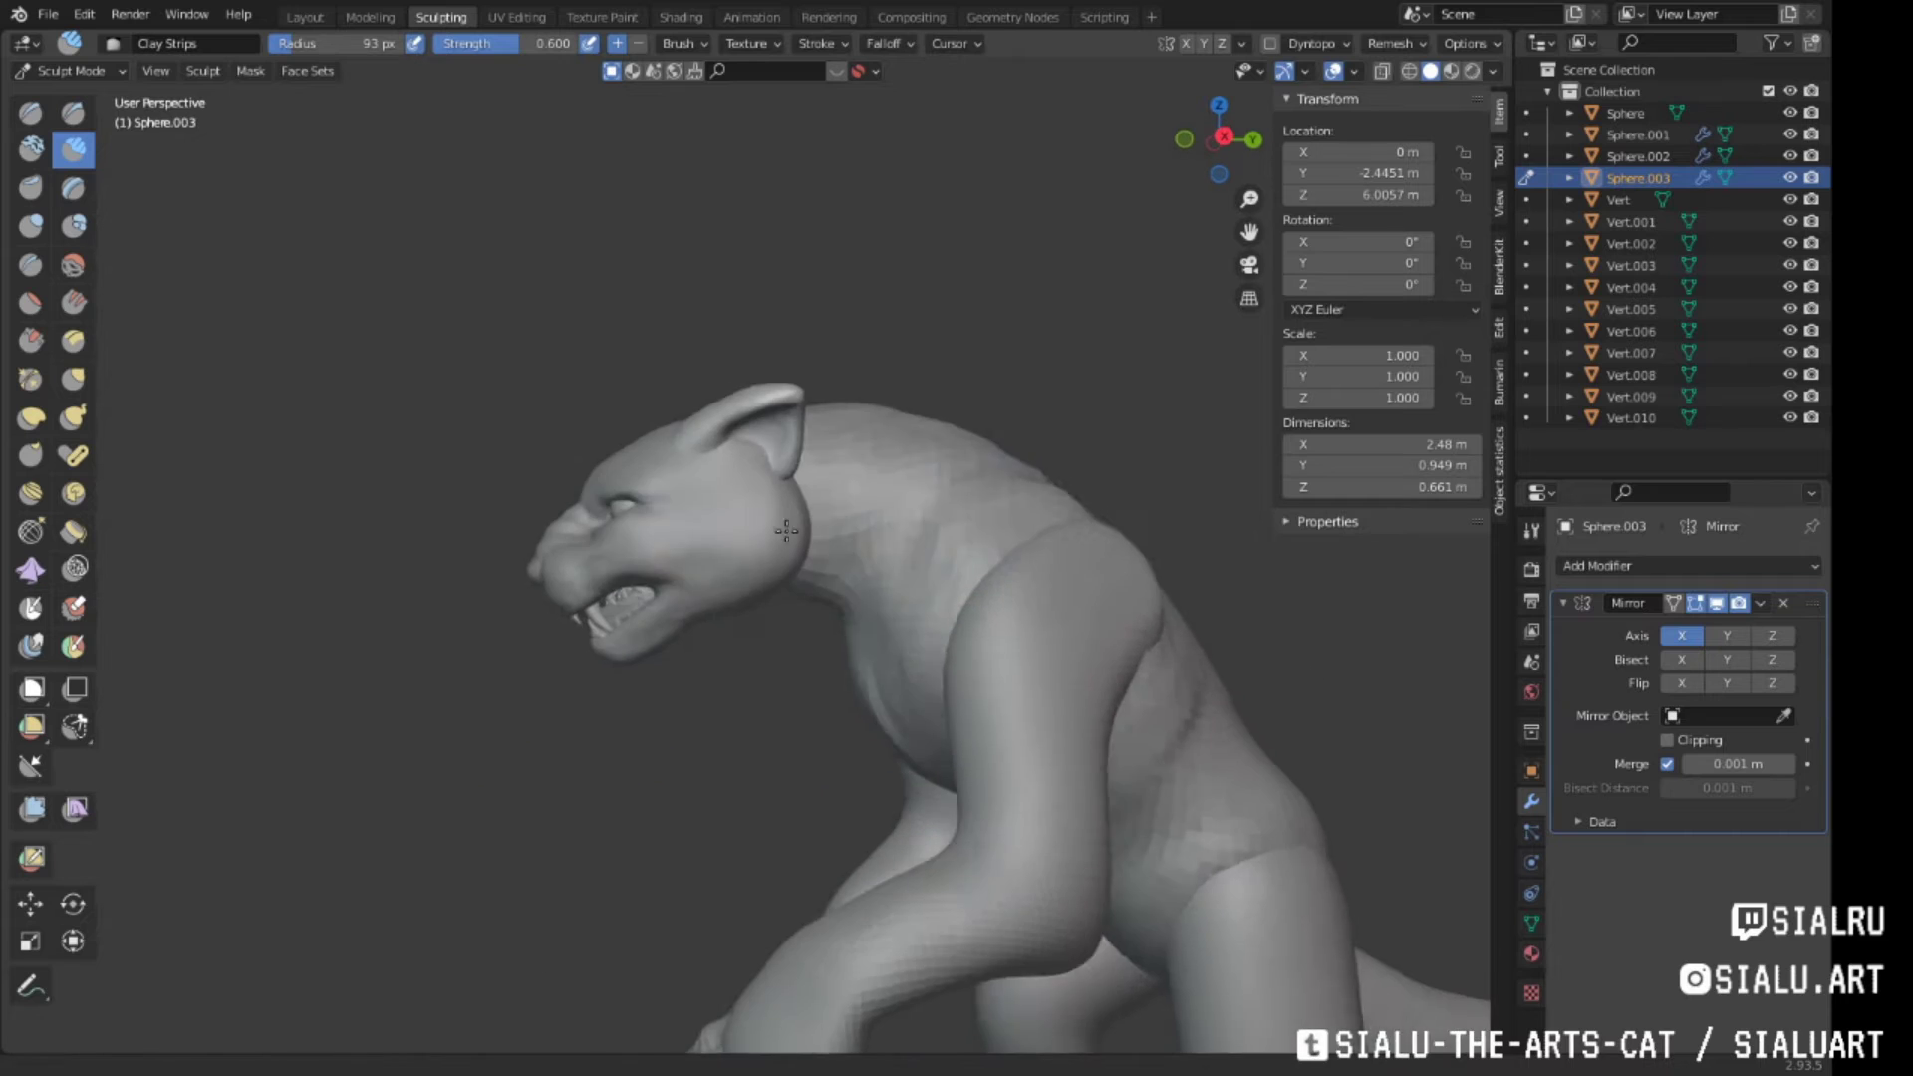
pyautogui.scroll(-3, 786, 530)
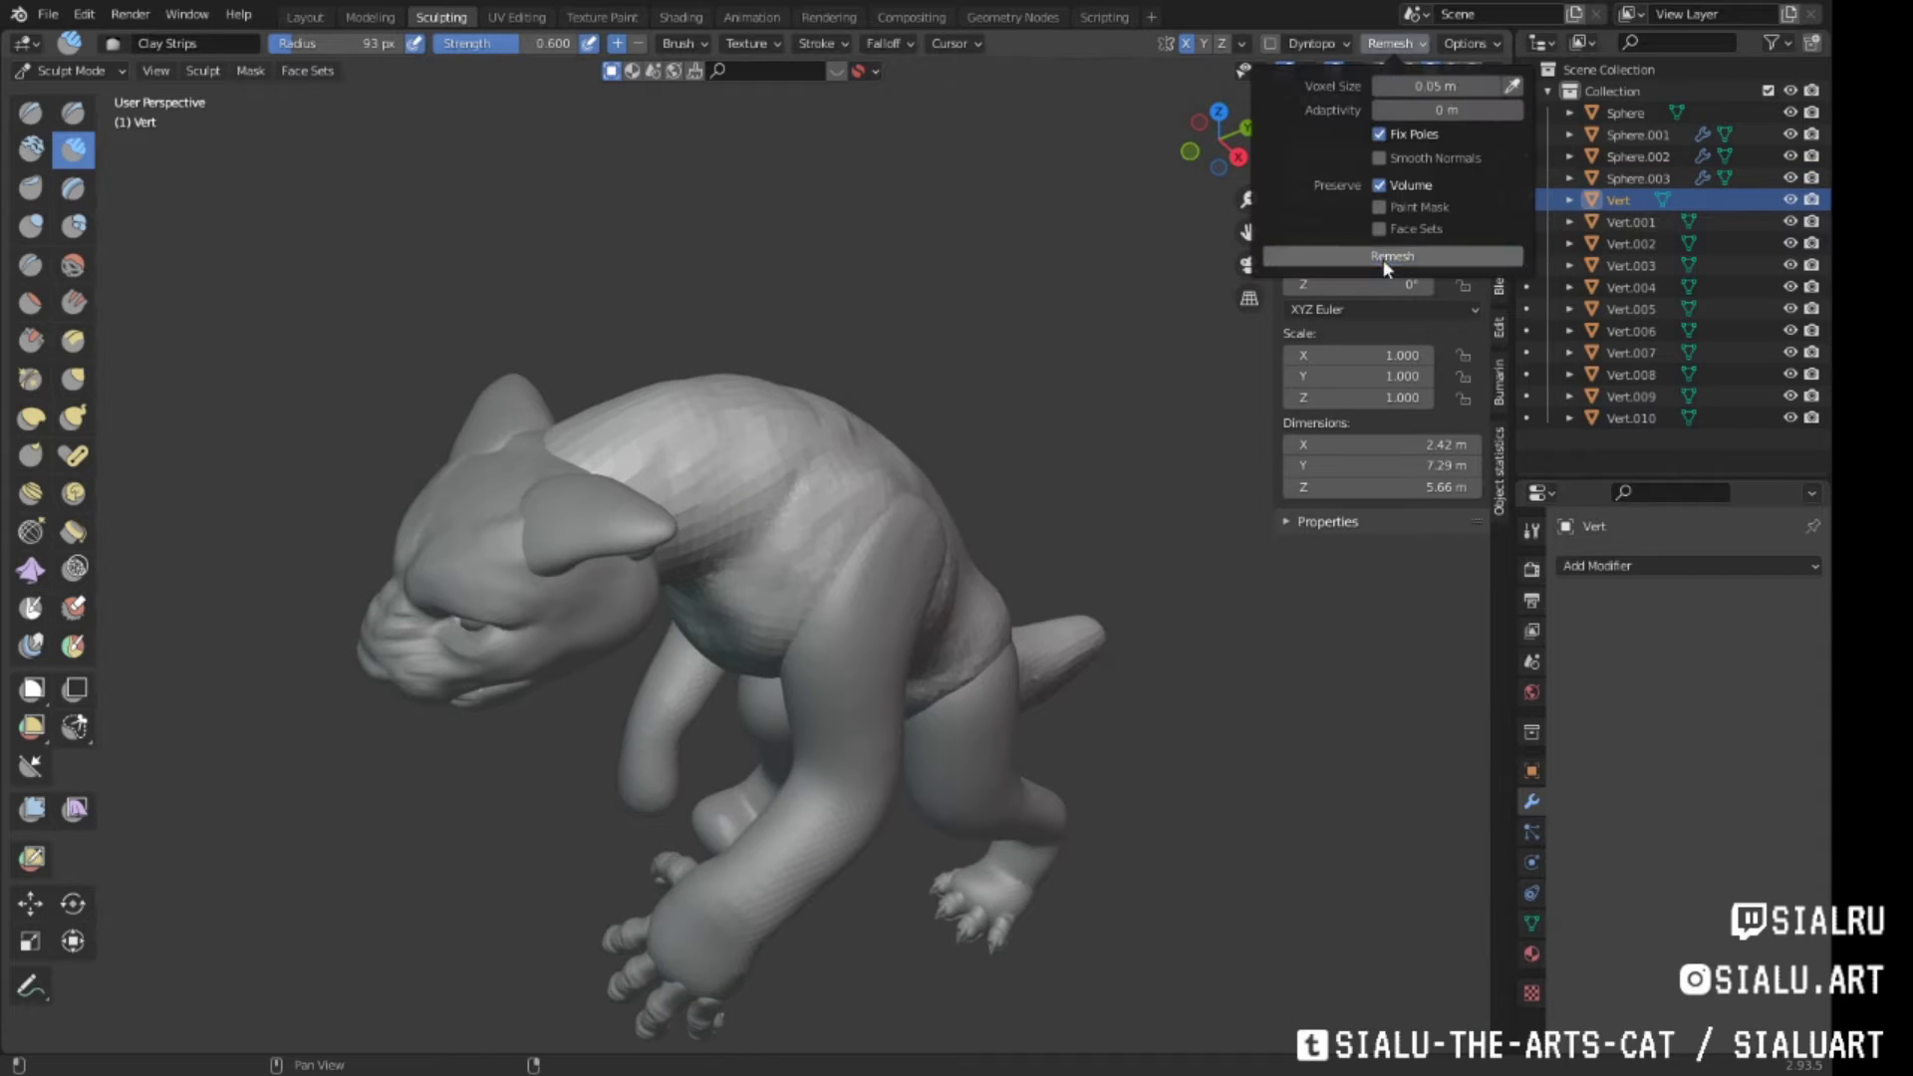
# Voxel-remesh the body, refine shoulder and back, lengthen the tail, then return to Layout
pyautogui.click(1383, 259)
pyautogui.moveTo(597, 479); pyautogui.dragTo(679, 518, button='middle')
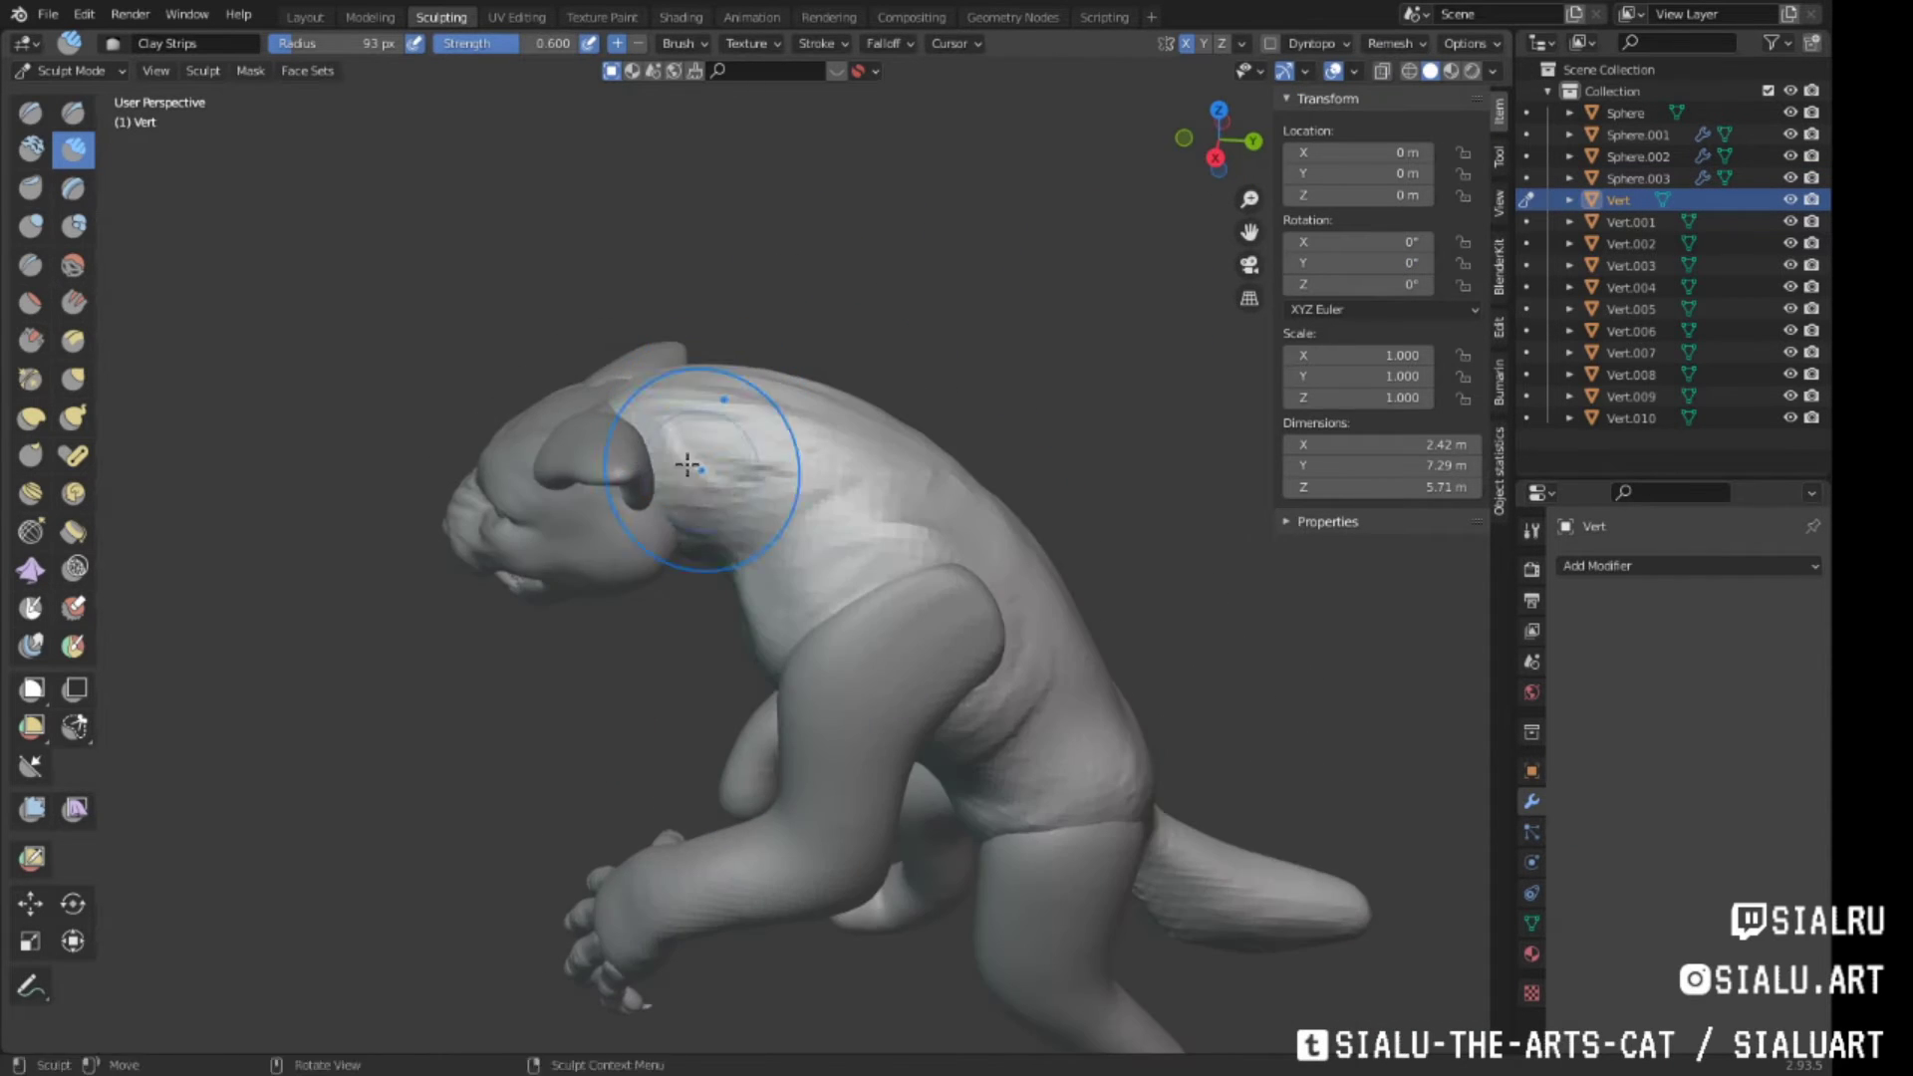
pyautogui.moveTo(937, 469)
pyautogui.mouseDown(button='middle')
pyautogui.moveTo(747, 478)
pyautogui.moveTo(688, 408)
pyautogui.moveTo(1076, 473)
pyautogui.mouseUp(button='middle')
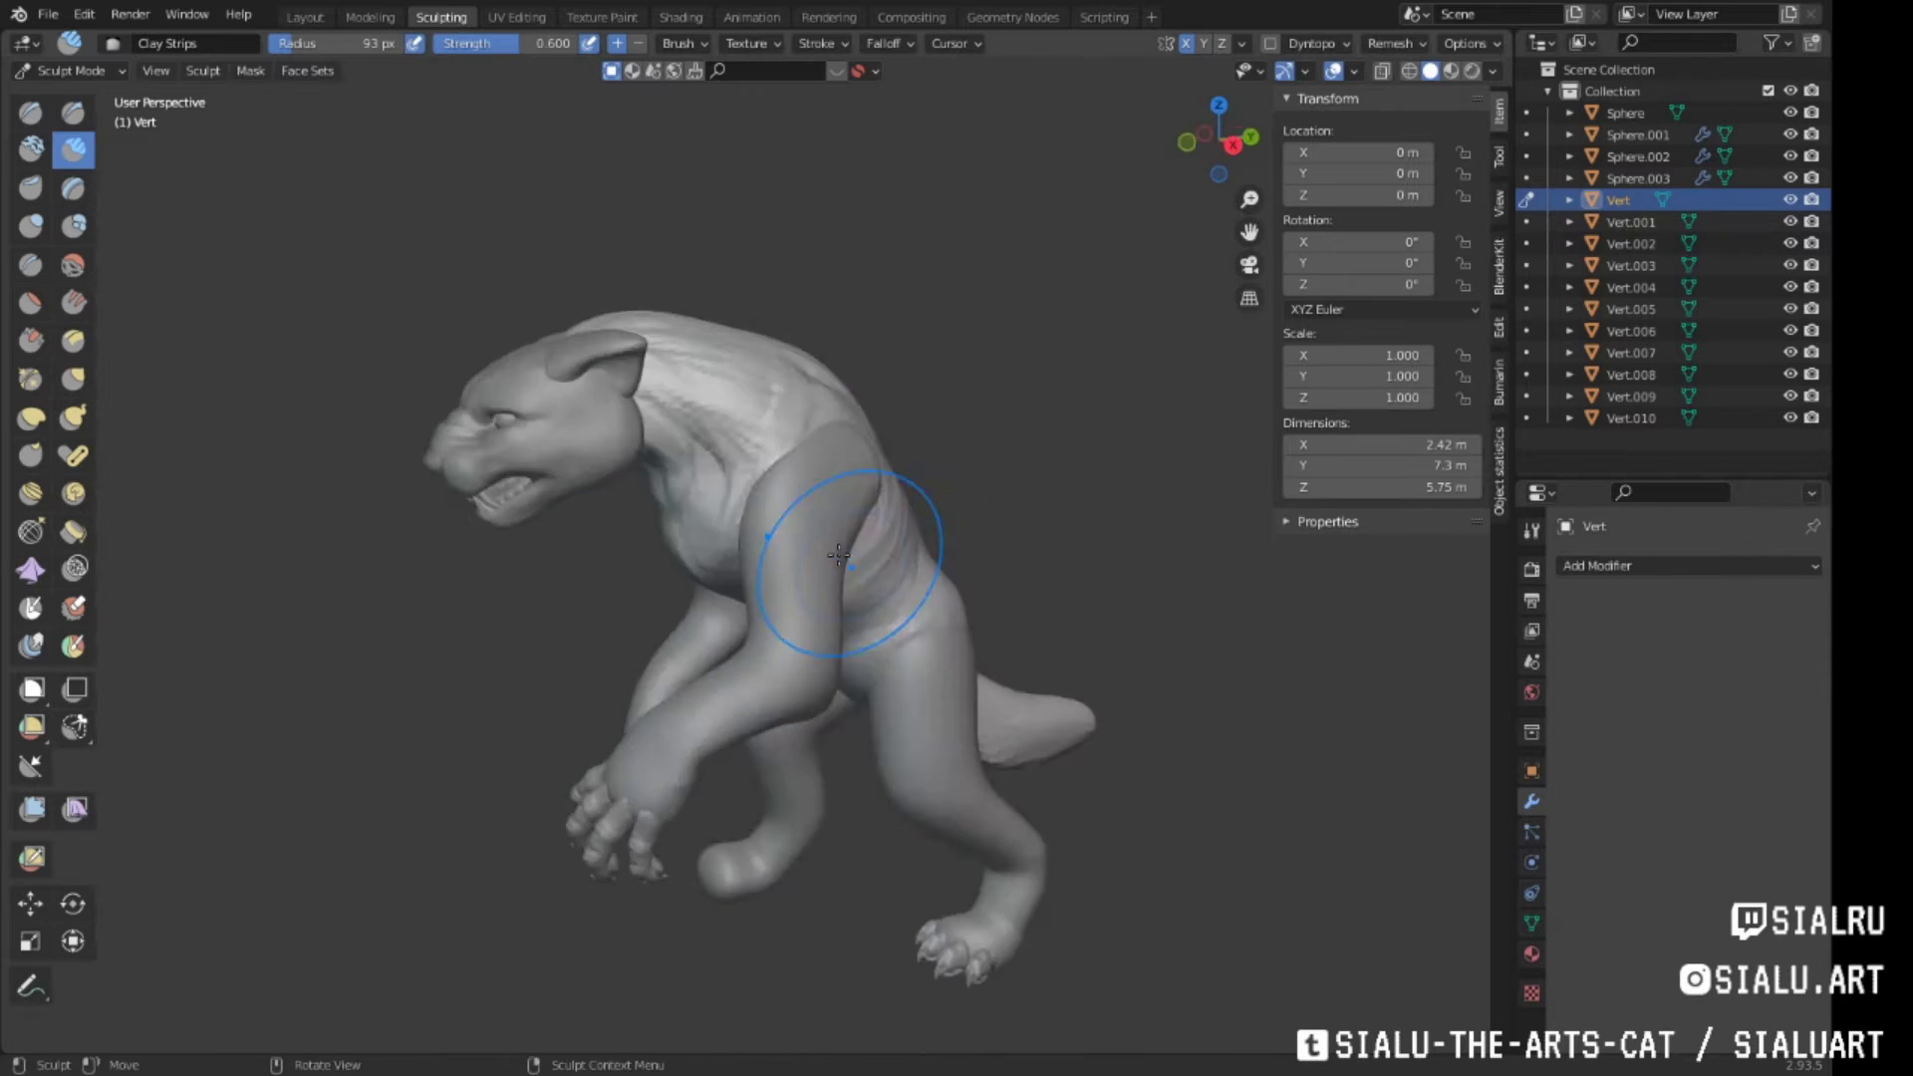
pyautogui.moveTo(859, 682)
pyautogui.mouseDown(button='middle')
pyautogui.moveTo(867, 423)
pyautogui.moveTo(897, 534)
pyautogui.moveTo(796, 612)
pyautogui.moveTo(743, 487)
pyautogui.moveTo(871, 568)
pyautogui.moveTo(833, 406)
pyautogui.moveTo(748, 568)
pyautogui.moveTo(781, 444)
pyautogui.moveTo(893, 332)
pyautogui.moveTo(893, 436)
pyautogui.moveTo(802, 458)
pyautogui.moveTo(863, 564)
pyautogui.moveTo(841, 577)
pyautogui.moveTo(811, 470)
pyautogui.moveTo(815, 488)
pyautogui.mouseUp(button='middle')
pyautogui.moveTo(716, 544)
pyautogui.mouseDown(button='middle')
pyautogui.moveTo(479, 223)
pyautogui.moveTo(747, 534)
pyautogui.moveTo(662, 598)
pyautogui.moveTo(861, 503)
pyautogui.mouseUp(button='middle')
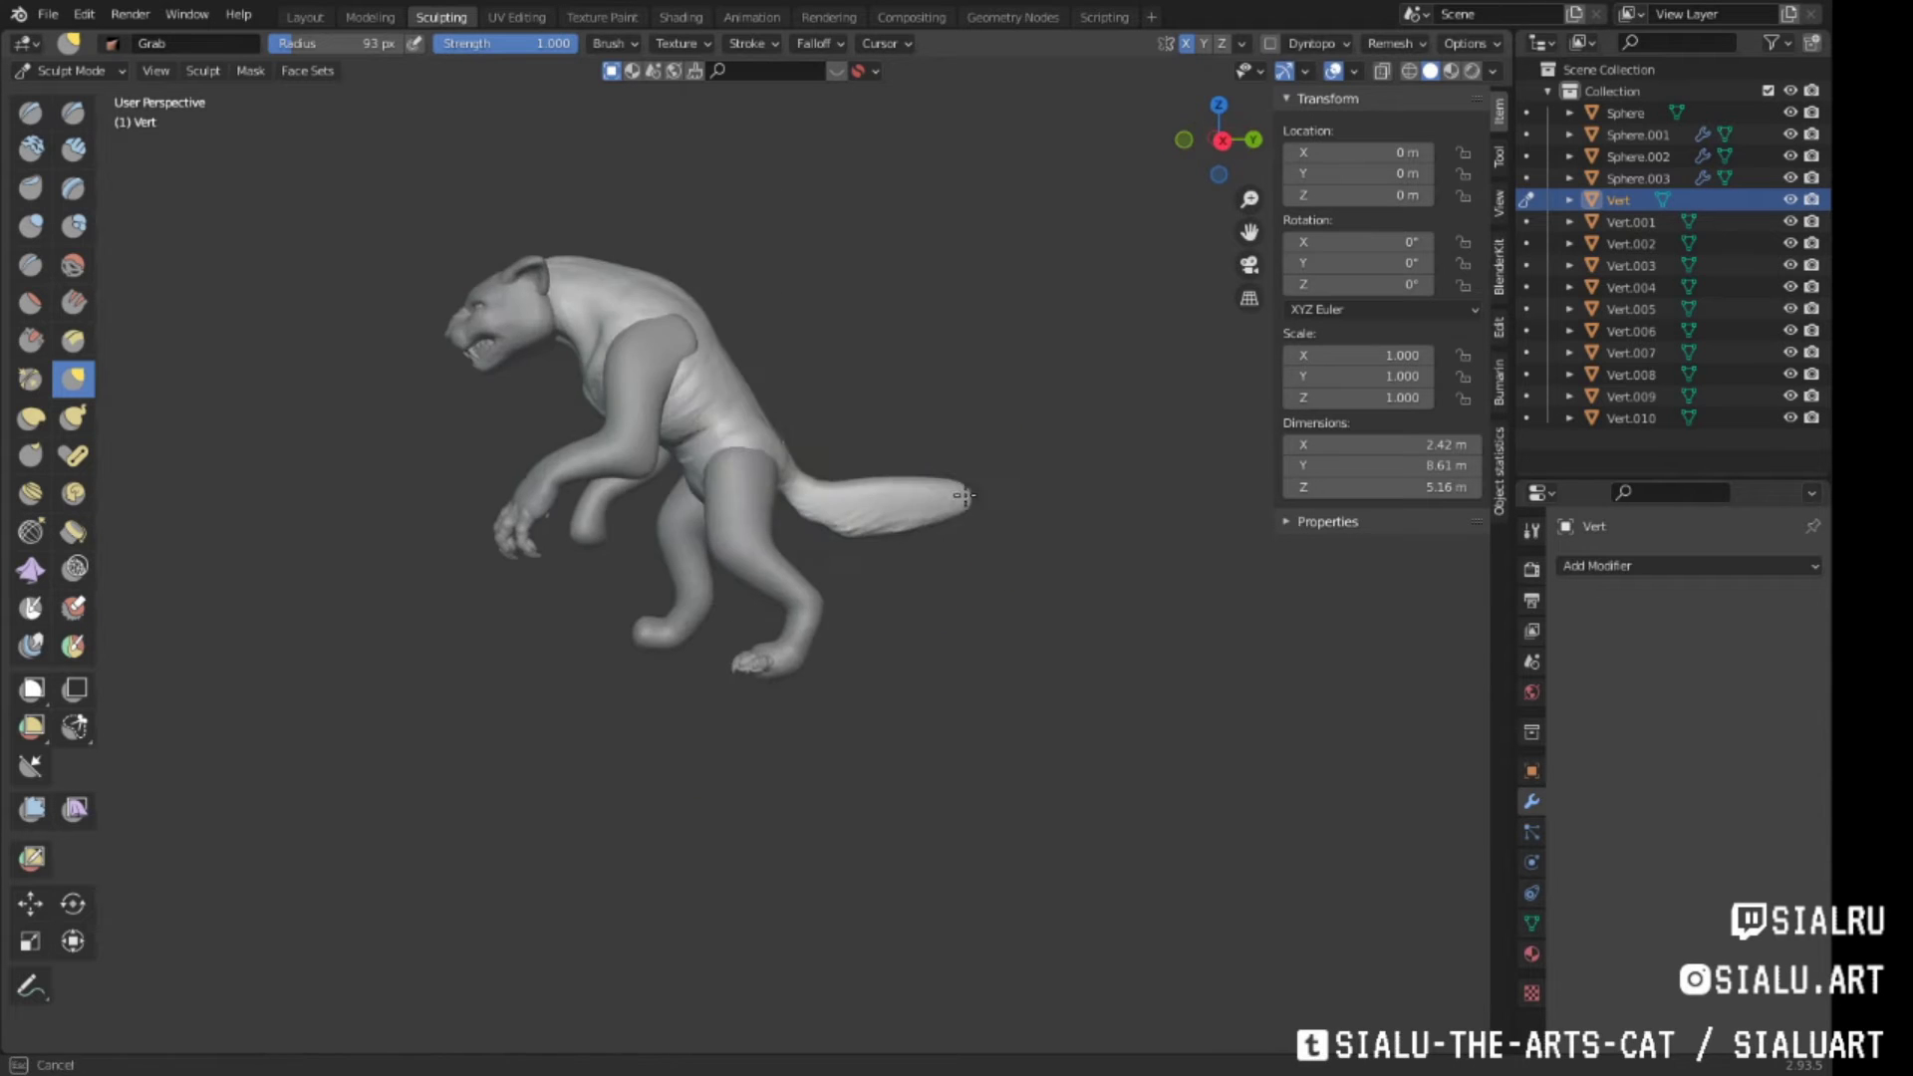
pyautogui.moveTo(770, 514)
pyautogui.mouseDown(button='middle')
pyautogui.moveTo(747, 427)
pyautogui.moveTo(768, 290)
pyautogui.moveTo(867, 319)
pyautogui.moveTo(824, 410)
pyautogui.moveTo(599, 475)
pyautogui.moveTo(1059, 491)
pyautogui.moveTo(1026, 534)
pyautogui.moveTo(959, 424)
pyautogui.moveTo(1037, 627)
pyautogui.moveTo(853, 495)
pyautogui.moveTo(943, 505)
pyautogui.moveTo(846, 467)
pyautogui.moveTo(956, 429)
pyautogui.mouseUp(button='middle')
pyautogui.scroll(3, 811, 461)
pyautogui.scroll(-3, 944, 504)
pyautogui.scroll(3, 846, 467)
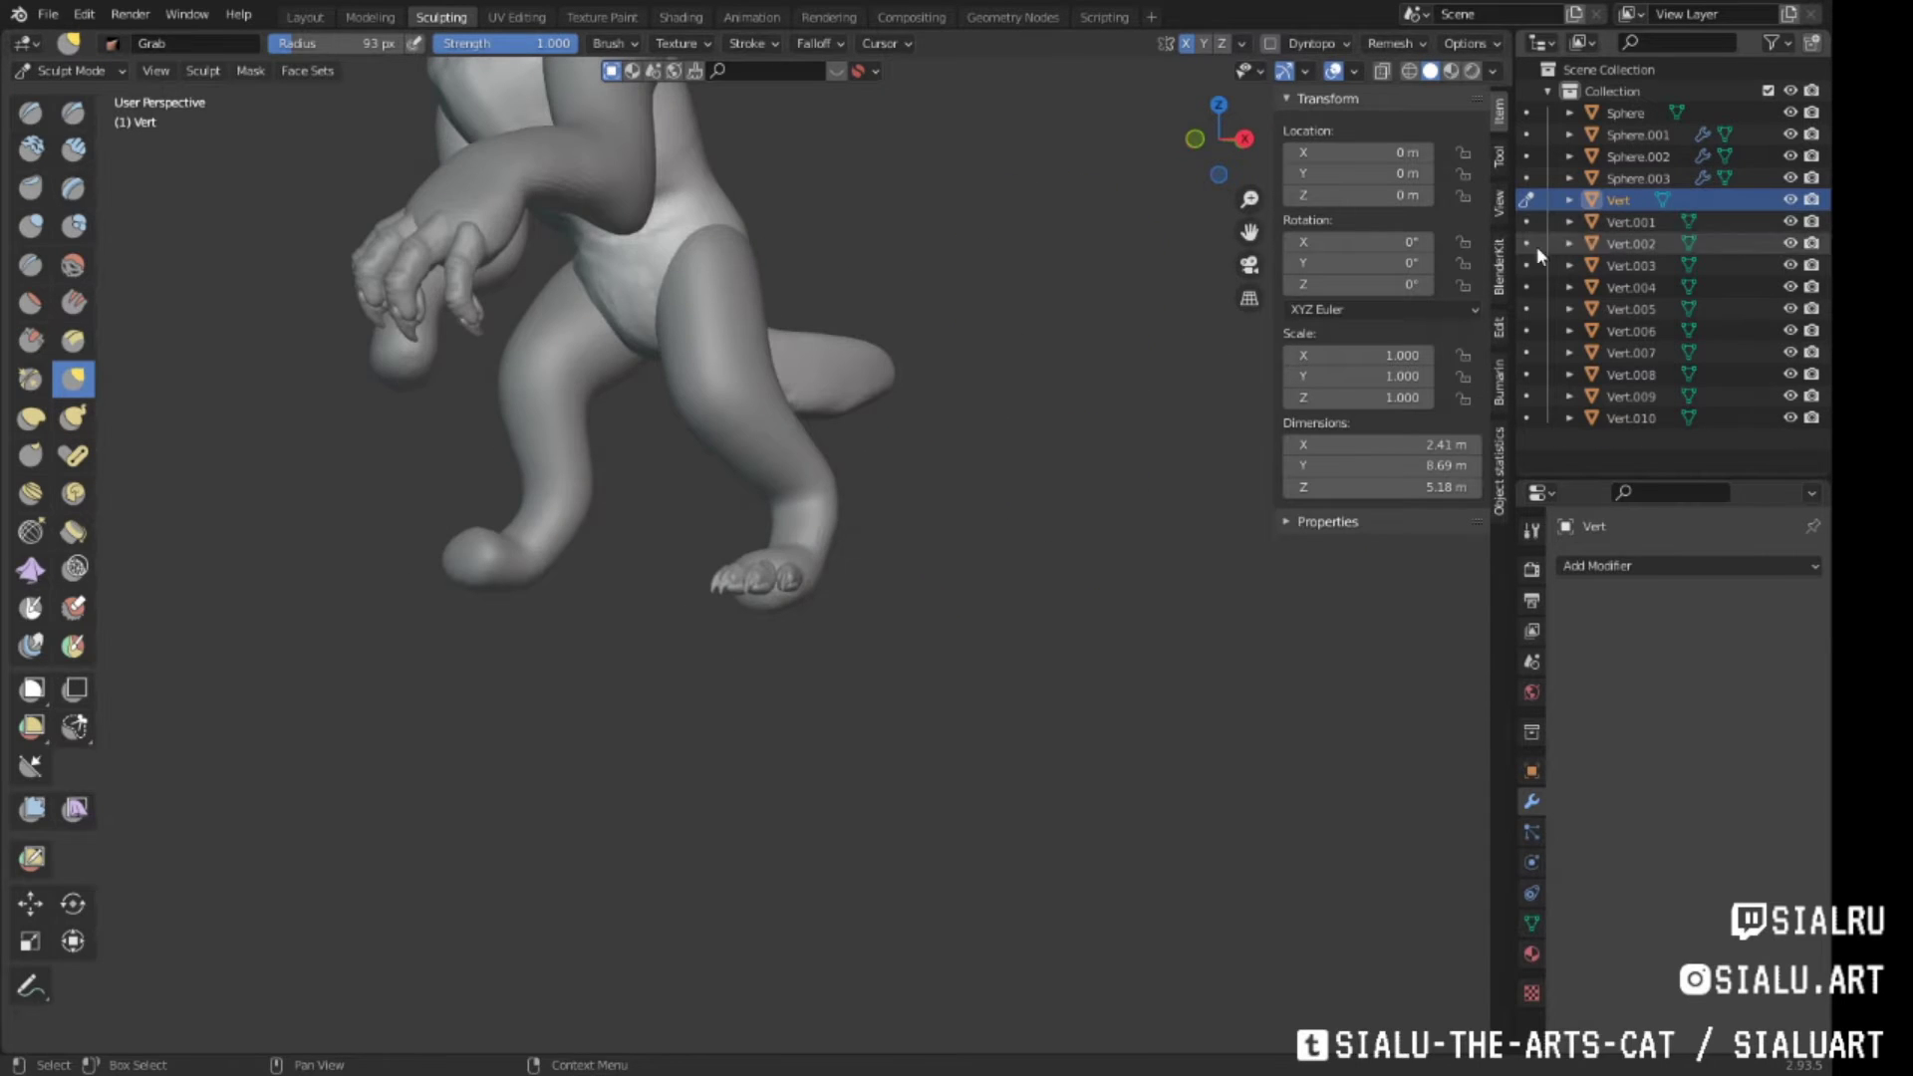
pyautogui.hotkey('ctrl', 'pageup')
pyautogui.hotkey('ctrl', 'pageup')
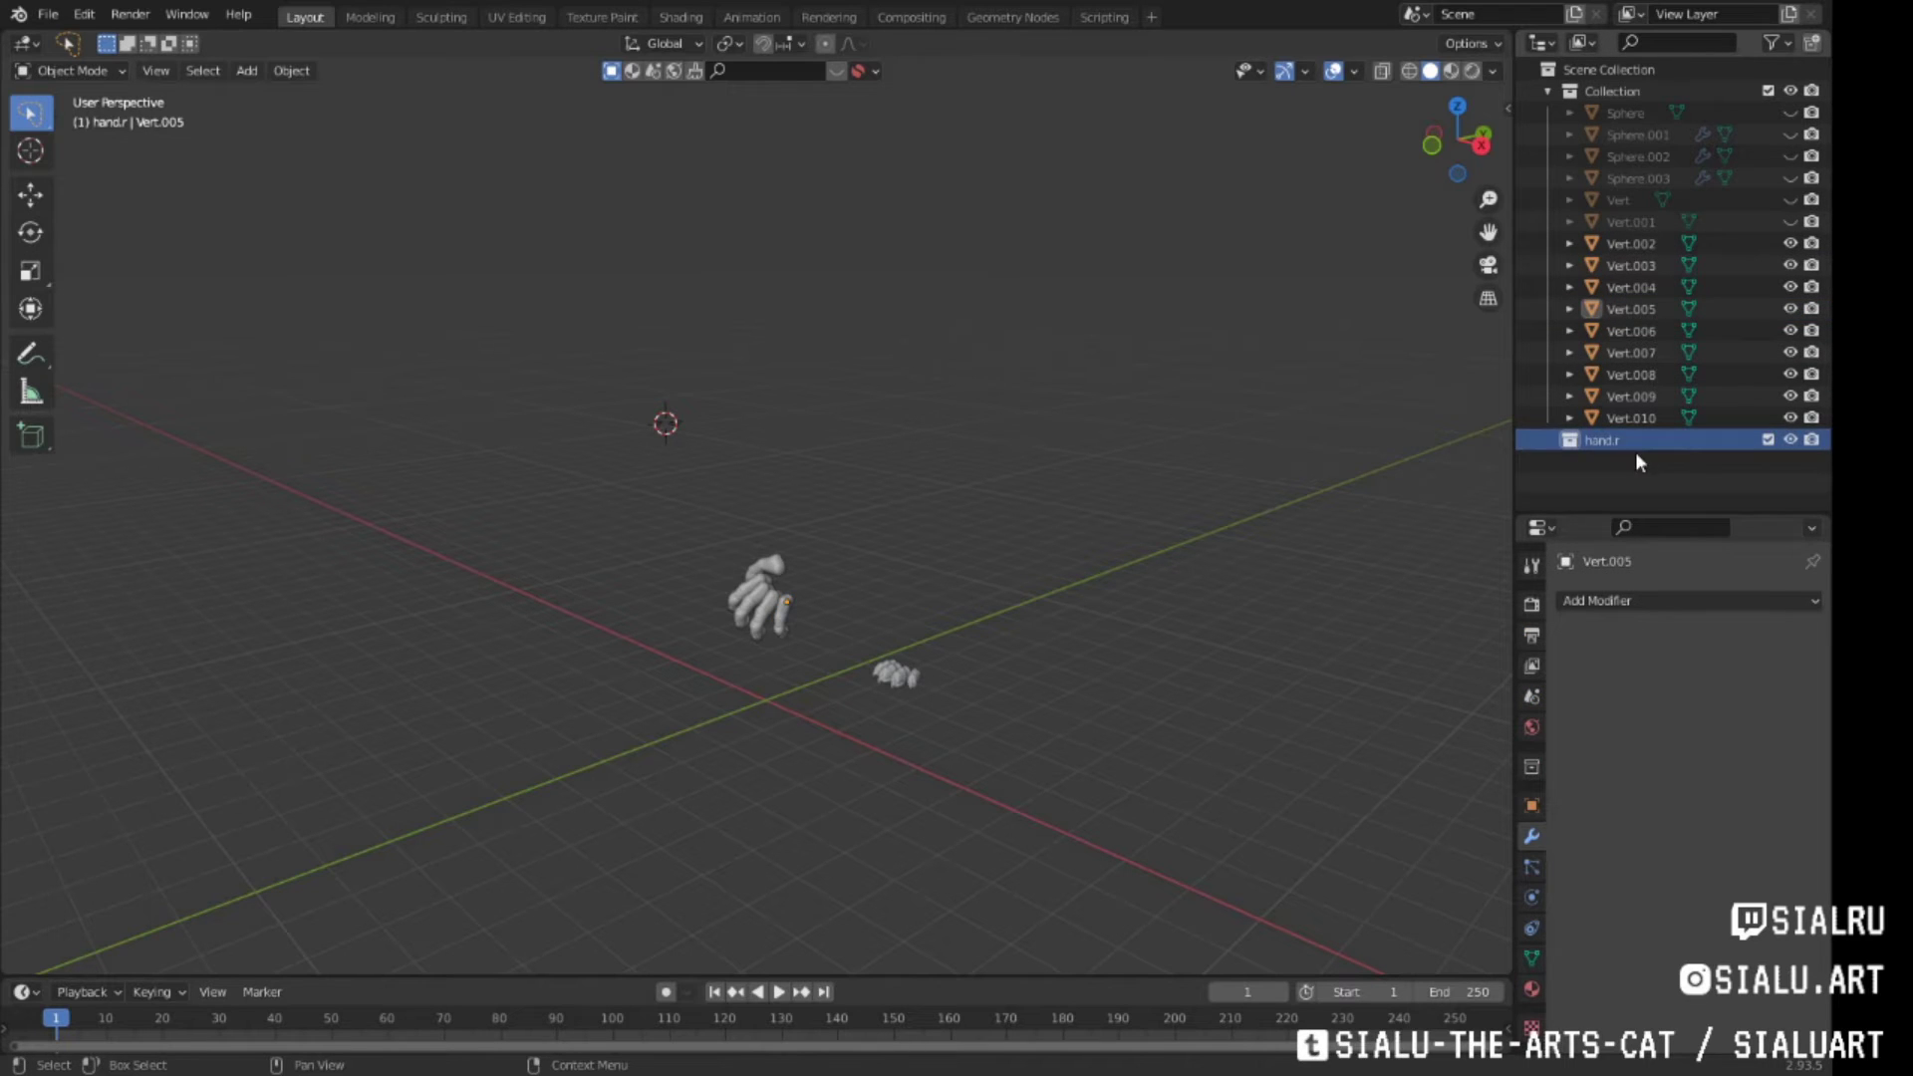
# Rename the hand collection to hand.l and move the toe claws into a new fot.l collection
pyautogui.doubleClick(1636, 442)
pyautogui.write('hand.l')
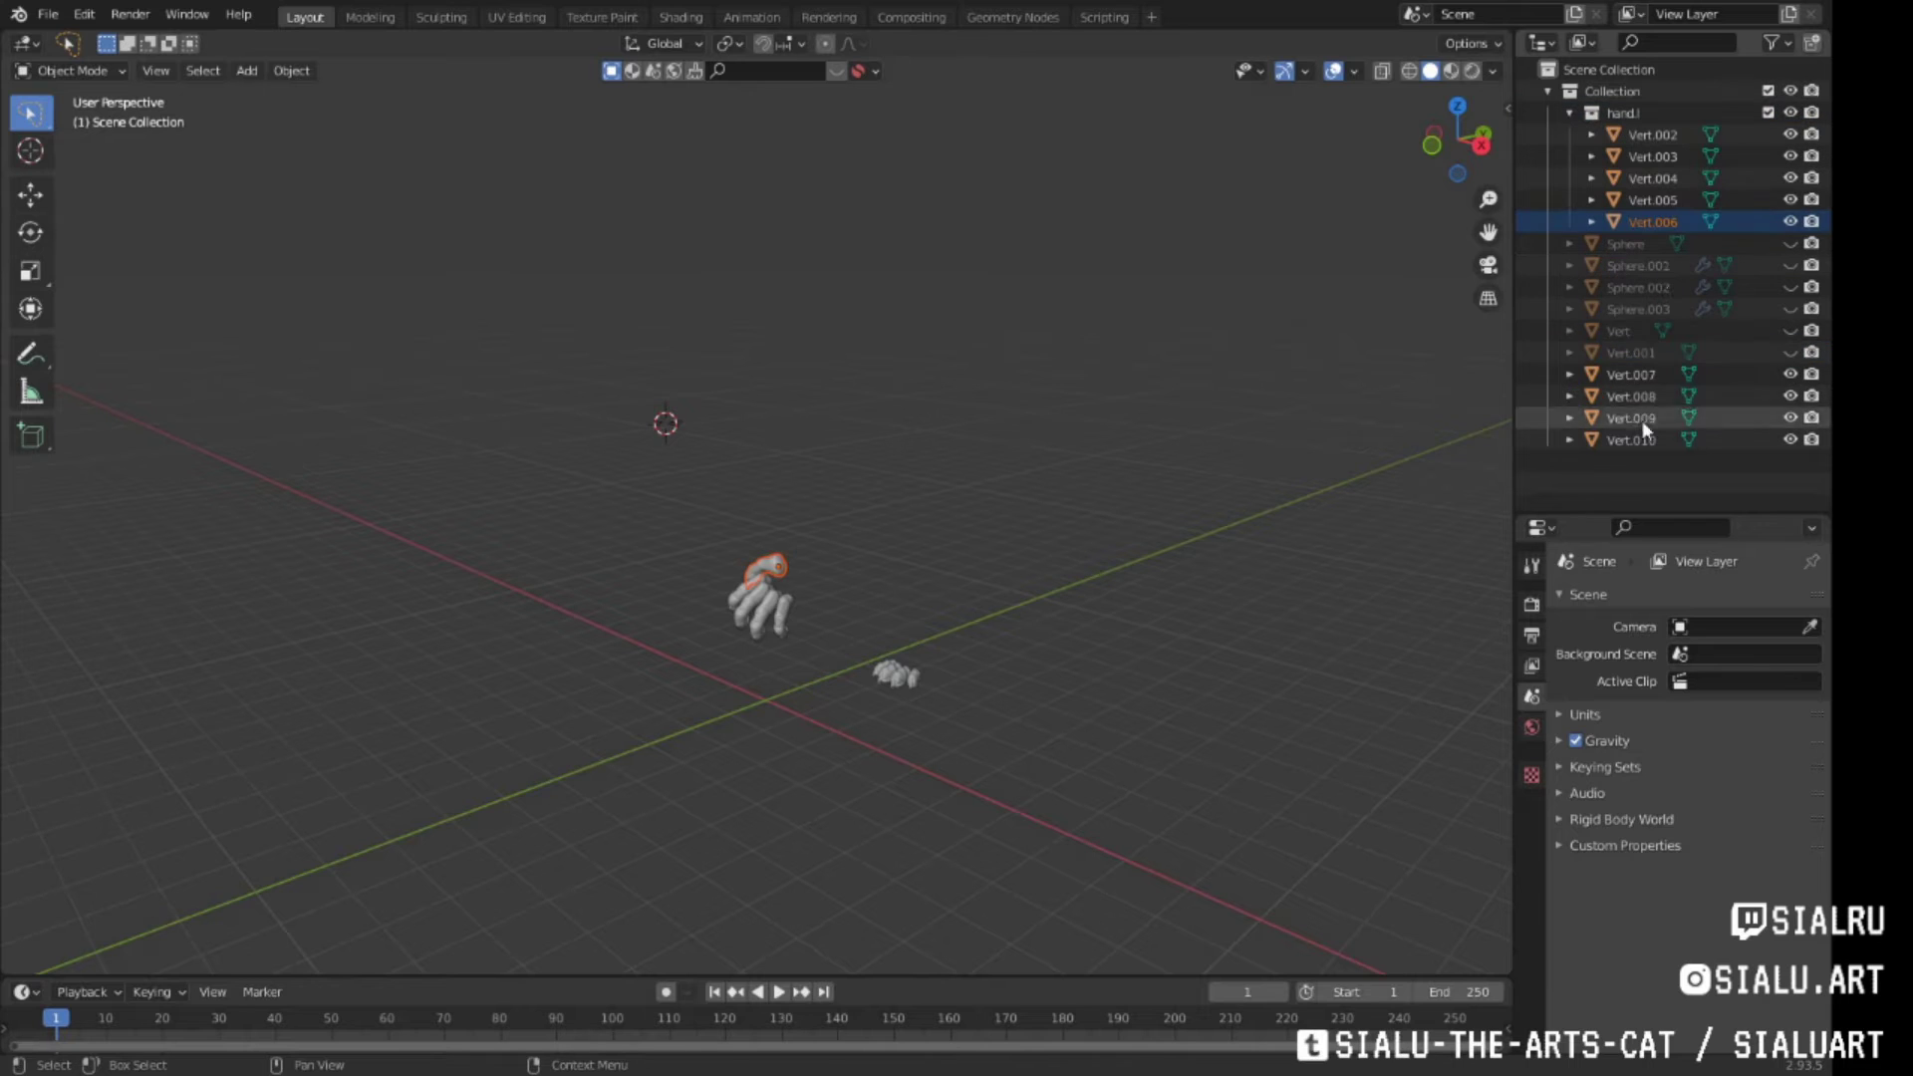
pyautogui.click(1631, 397)
pyautogui.rightClick(1631, 396)
pyautogui.click(1555, 630)
pyautogui.doubleClick(1631, 462)
pyautogui.write('fot.l')
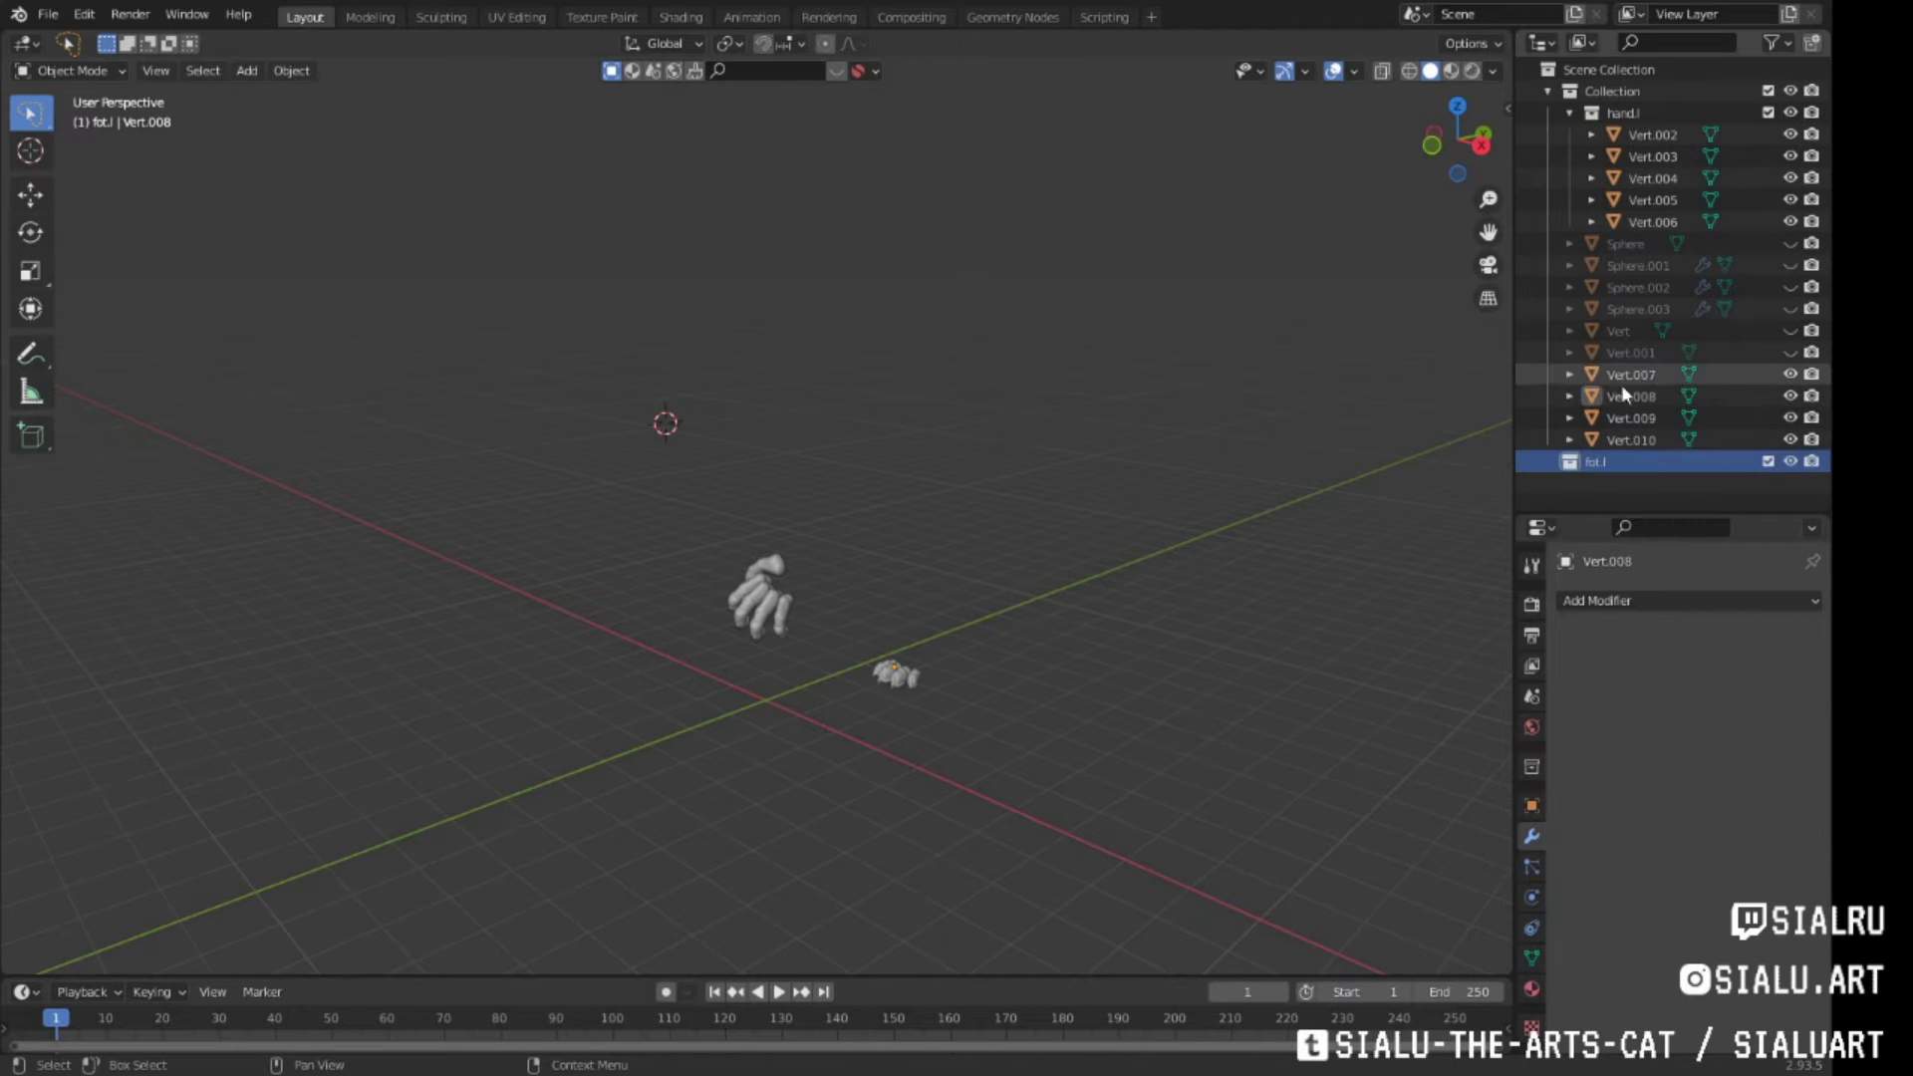
# Collapse hand.l and unhide all hidden body parts with Alt+H
pyautogui.click(1570, 114)
pyautogui.hotkey('alt', 'h')
pyautogui.moveTo(757, 598)
pyautogui.mouseDown(button='middle')
pyautogui.moveTo(798, 634)
pyautogui.moveTo(784, 594)
pyautogui.mouseUp(button='middle')
pyautogui.scroll(4, 737, 472)
pyautogui.moveTo(737, 472); pyautogui.dragTo(1192, 726, button='middle')
# Select the legs mesh Vert.001 and sculpt the paw with the Grab brush
pyautogui.click(840, 576)
pyautogui.press('Tab')
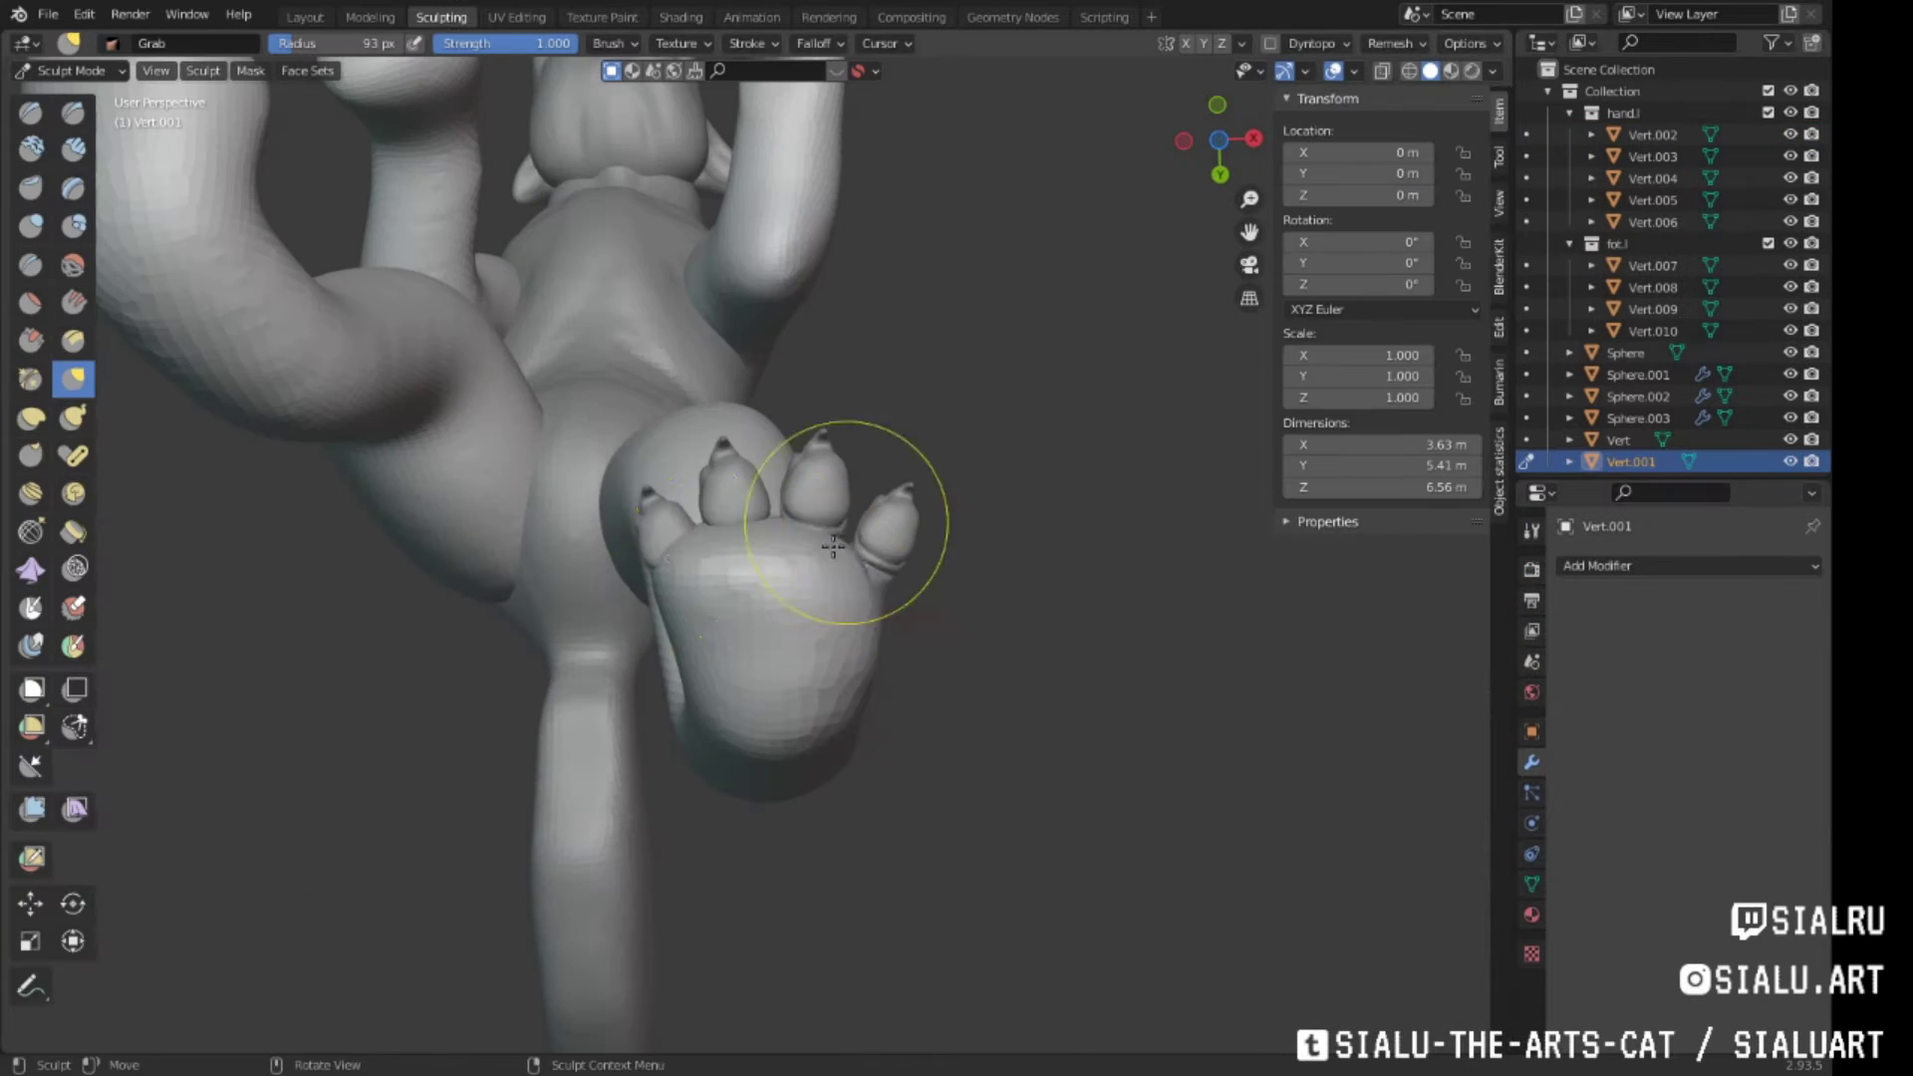
pyautogui.moveTo(762, 626)
pyautogui.mouseDown(button='middle')
pyautogui.moveTo(836, 601)
pyautogui.moveTo(863, 525)
pyautogui.moveTo(1037, 428)
pyautogui.moveTo(883, 451)
pyautogui.moveTo(896, 619)
pyautogui.moveTo(978, 542)
pyautogui.moveTo(867, 564)
pyautogui.moveTo(808, 653)
pyautogui.moveTo(691, 577)
pyautogui.moveTo(867, 499)
pyautogui.moveTo(769, 634)
pyautogui.moveTo(768, 542)
pyautogui.moveTo(697, 597)
pyautogui.moveTo(927, 619)
pyautogui.moveTo(817, 577)
pyautogui.mouseUp(button='middle')
pyautogui.press('c')
pyautogui.press('g')
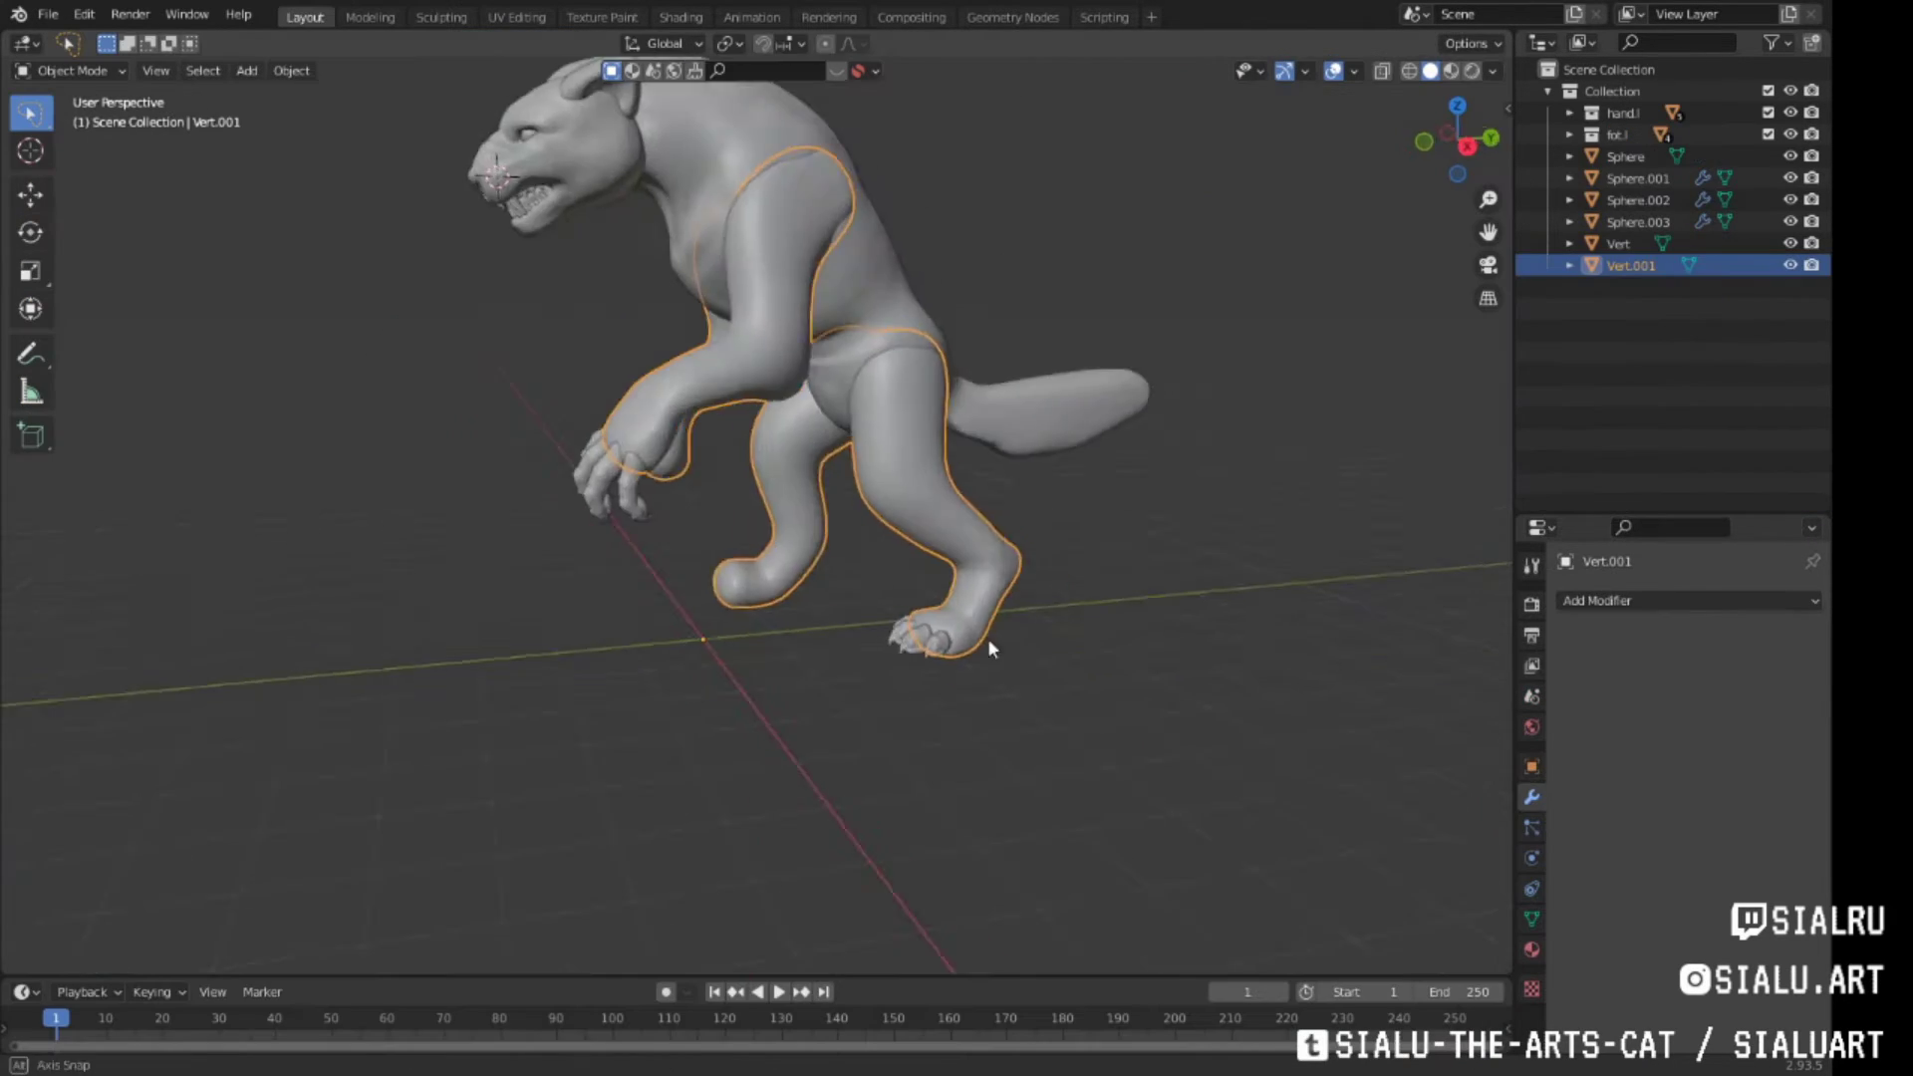
pyautogui.moveTo(988, 638); pyautogui.dragTo(657, 696, button='middle')
# Move the toe claw object into place, cancelling an attempted rescale
pyautogui.press('g')
pyautogui.click(857, 537)
pyautogui.moveTo(856, 537)
pyautogui.mouseDown(button='middle')
pyautogui.moveTo(709, 536)
pyautogui.moveTo(936, 544)
pyautogui.moveTo(671, 499)
pyautogui.moveTo(833, 525)
pyautogui.moveTo(687, 529)
pyautogui.moveTo(868, 494)
pyautogui.moveTo(853, 492)
pyautogui.moveTo(839, 634)
pyautogui.moveTo(668, 511)
pyautogui.mouseUp(button='middle')
pyautogui.press('s')
pyautogui.rightClick(937, 554)
# Grab-sculpt the hind leg on Vert.001 so the clawed foot rests on the ground line
pyautogui.click(667, 510)
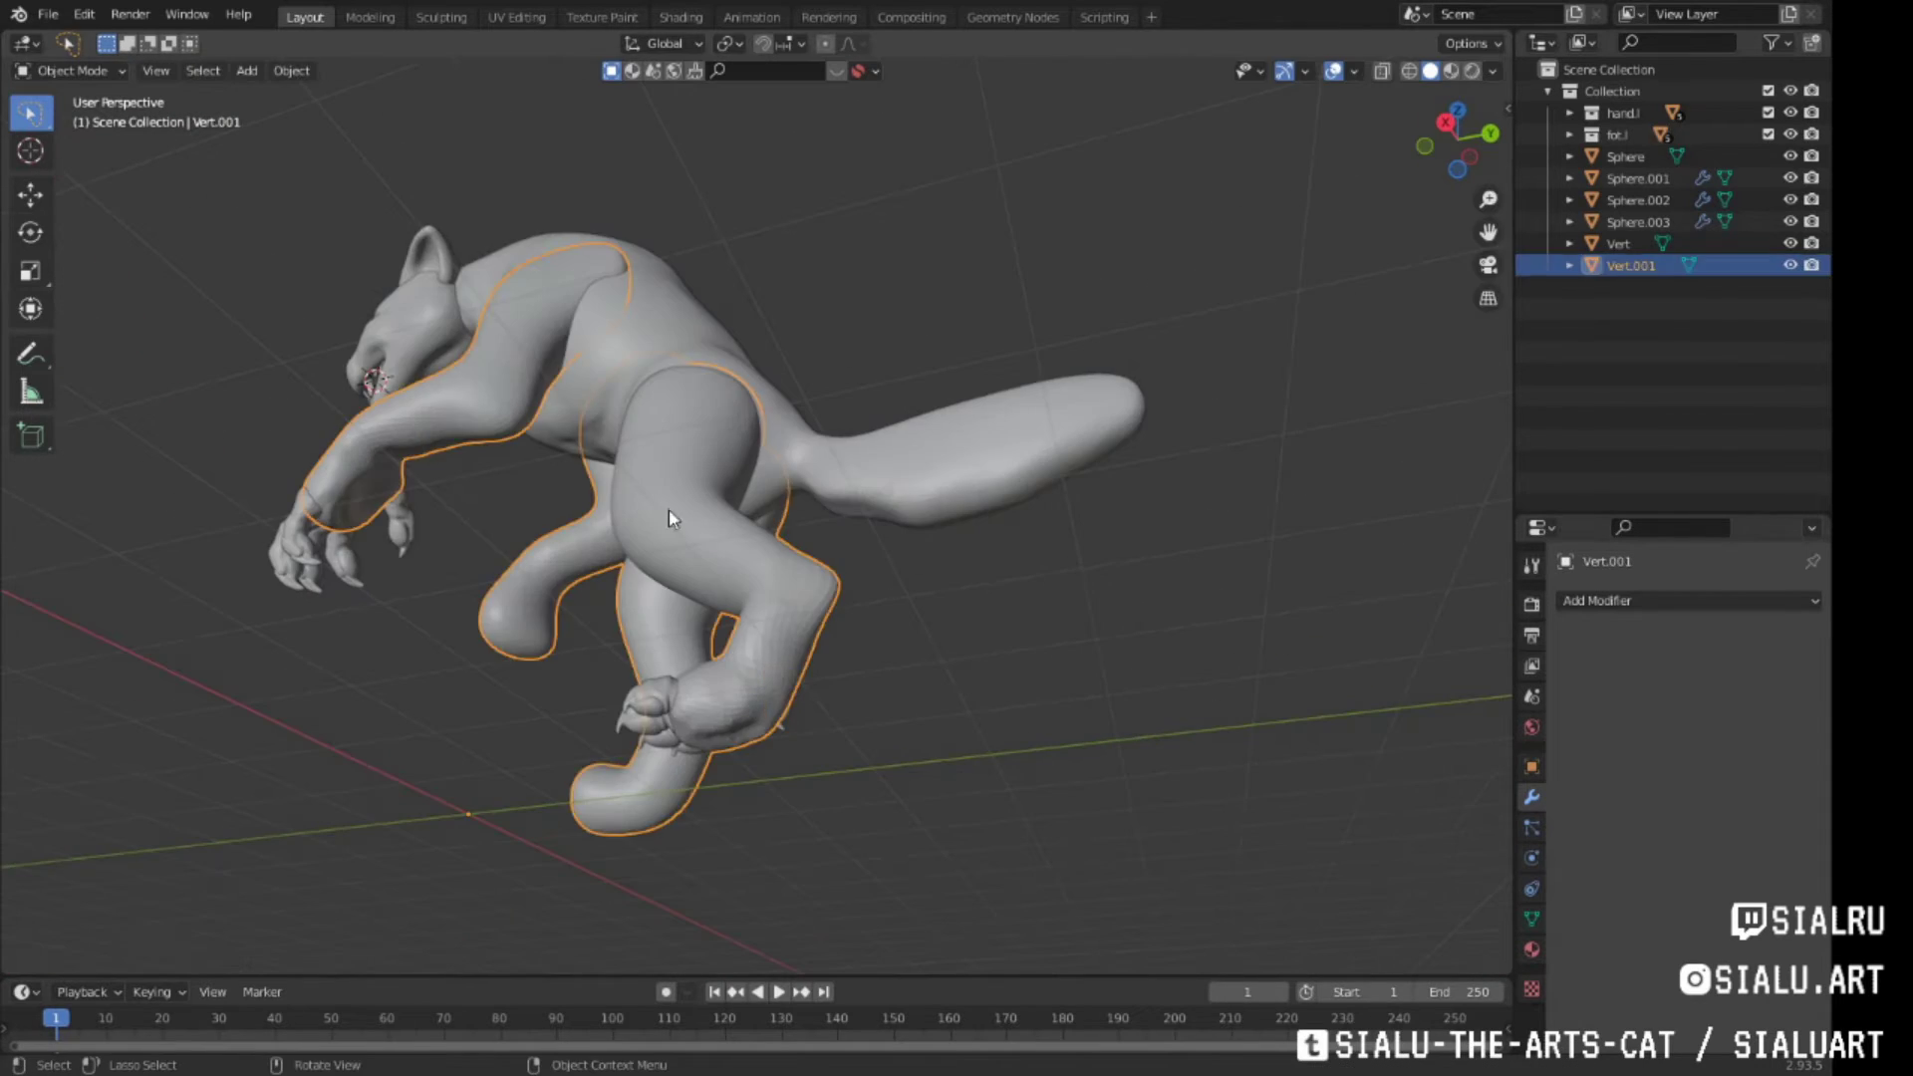
pyautogui.click(441, 17)
pyautogui.moveTo(833, 598)
pyautogui.mouseDown(button='middle')
pyautogui.moveTo(947, 588)
pyautogui.moveTo(918, 576)
pyautogui.moveTo(824, 236)
pyautogui.moveTo(884, 428)
pyautogui.moveTo(795, 666)
pyautogui.moveTo(853, 342)
pyautogui.moveTo(994, 499)
pyautogui.mouseUp(button='middle')
pyautogui.moveTo(885, 593)
pyautogui.mouseDown(button='middle')
pyautogui.moveTo(846, 534)
pyautogui.moveTo(705, 555)
pyautogui.moveTo(815, 528)
pyautogui.moveTo(983, 598)
pyautogui.moveTo(687, 607)
pyautogui.moveTo(770, 658)
pyautogui.moveTo(824, 534)
pyautogui.moveTo(796, 482)
pyautogui.mouseUp(button='middle')
pyautogui.scroll(-5, 770, 657)
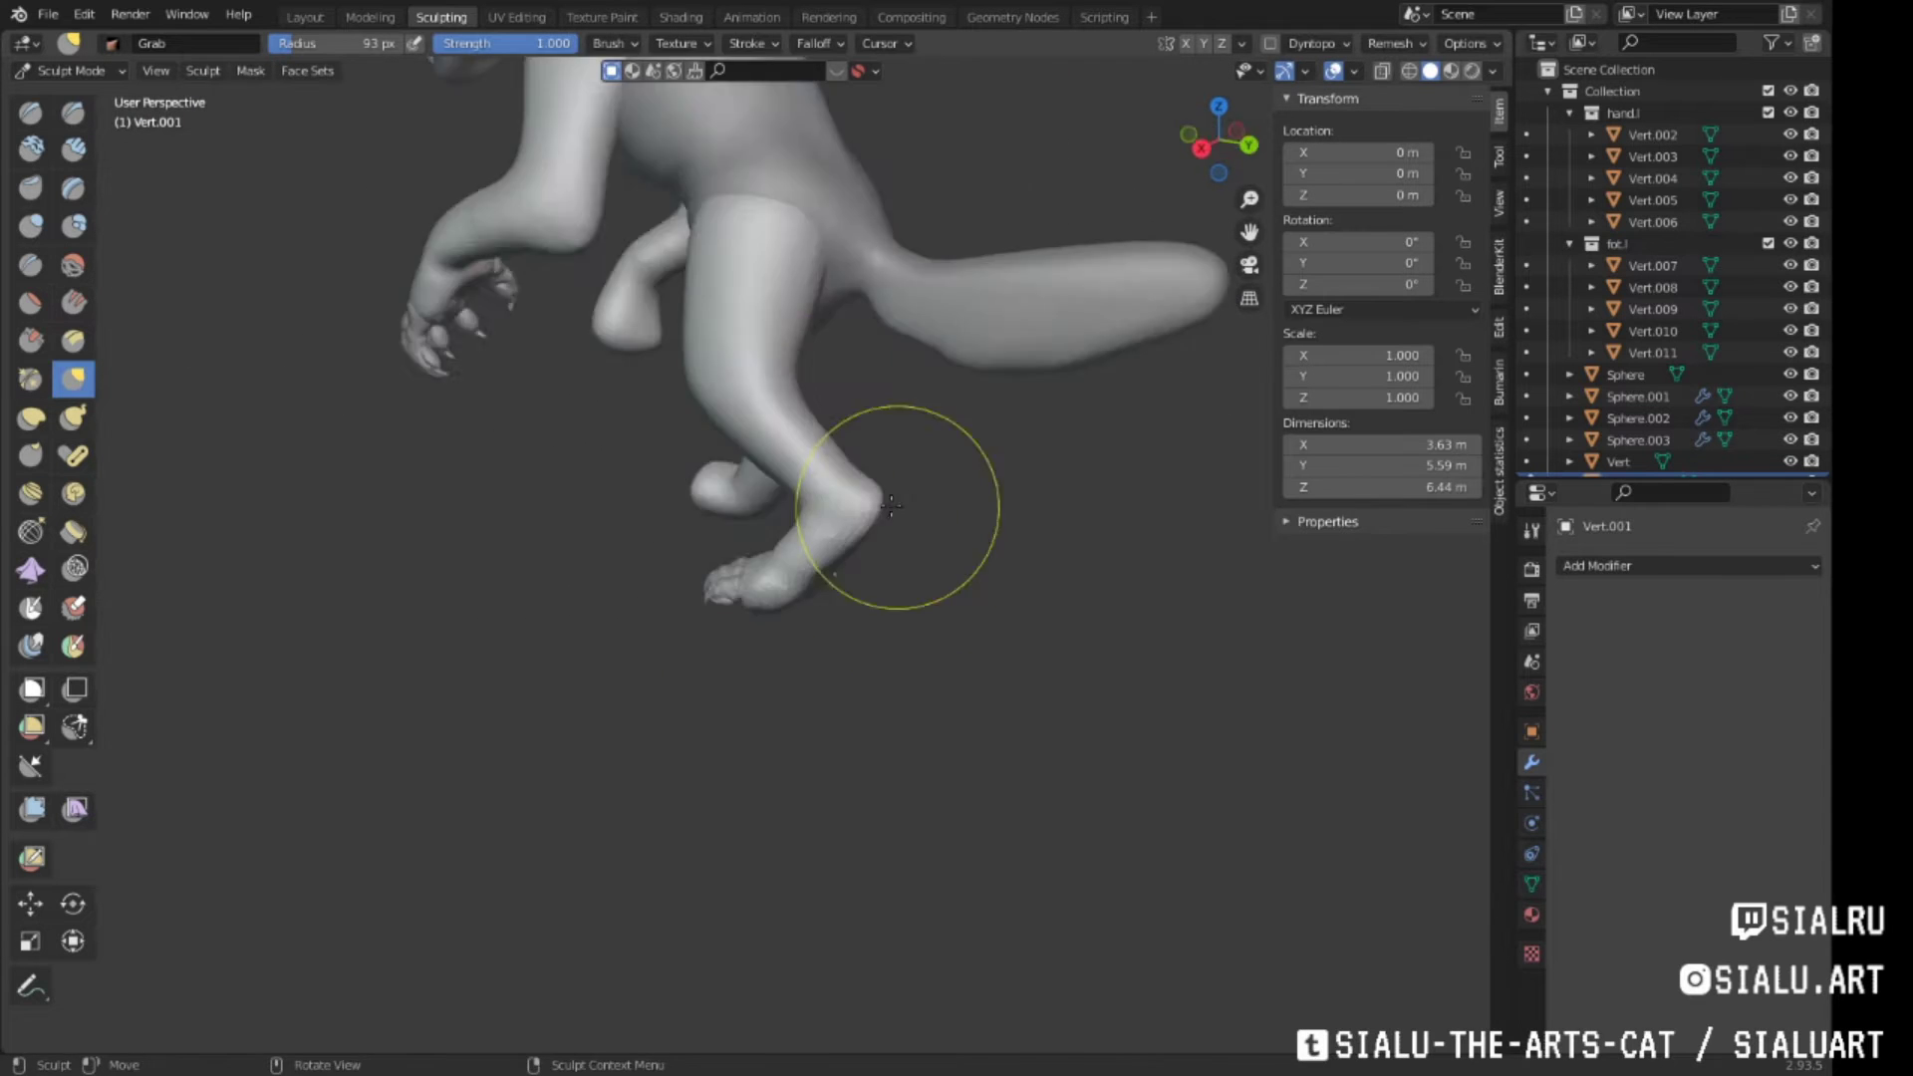
pyautogui.moveTo(884, 306)
pyautogui.mouseDown(button='middle')
pyautogui.moveTo(790, 618)
pyautogui.moveTo(850, 518)
pyautogui.mouseUp(button='middle')
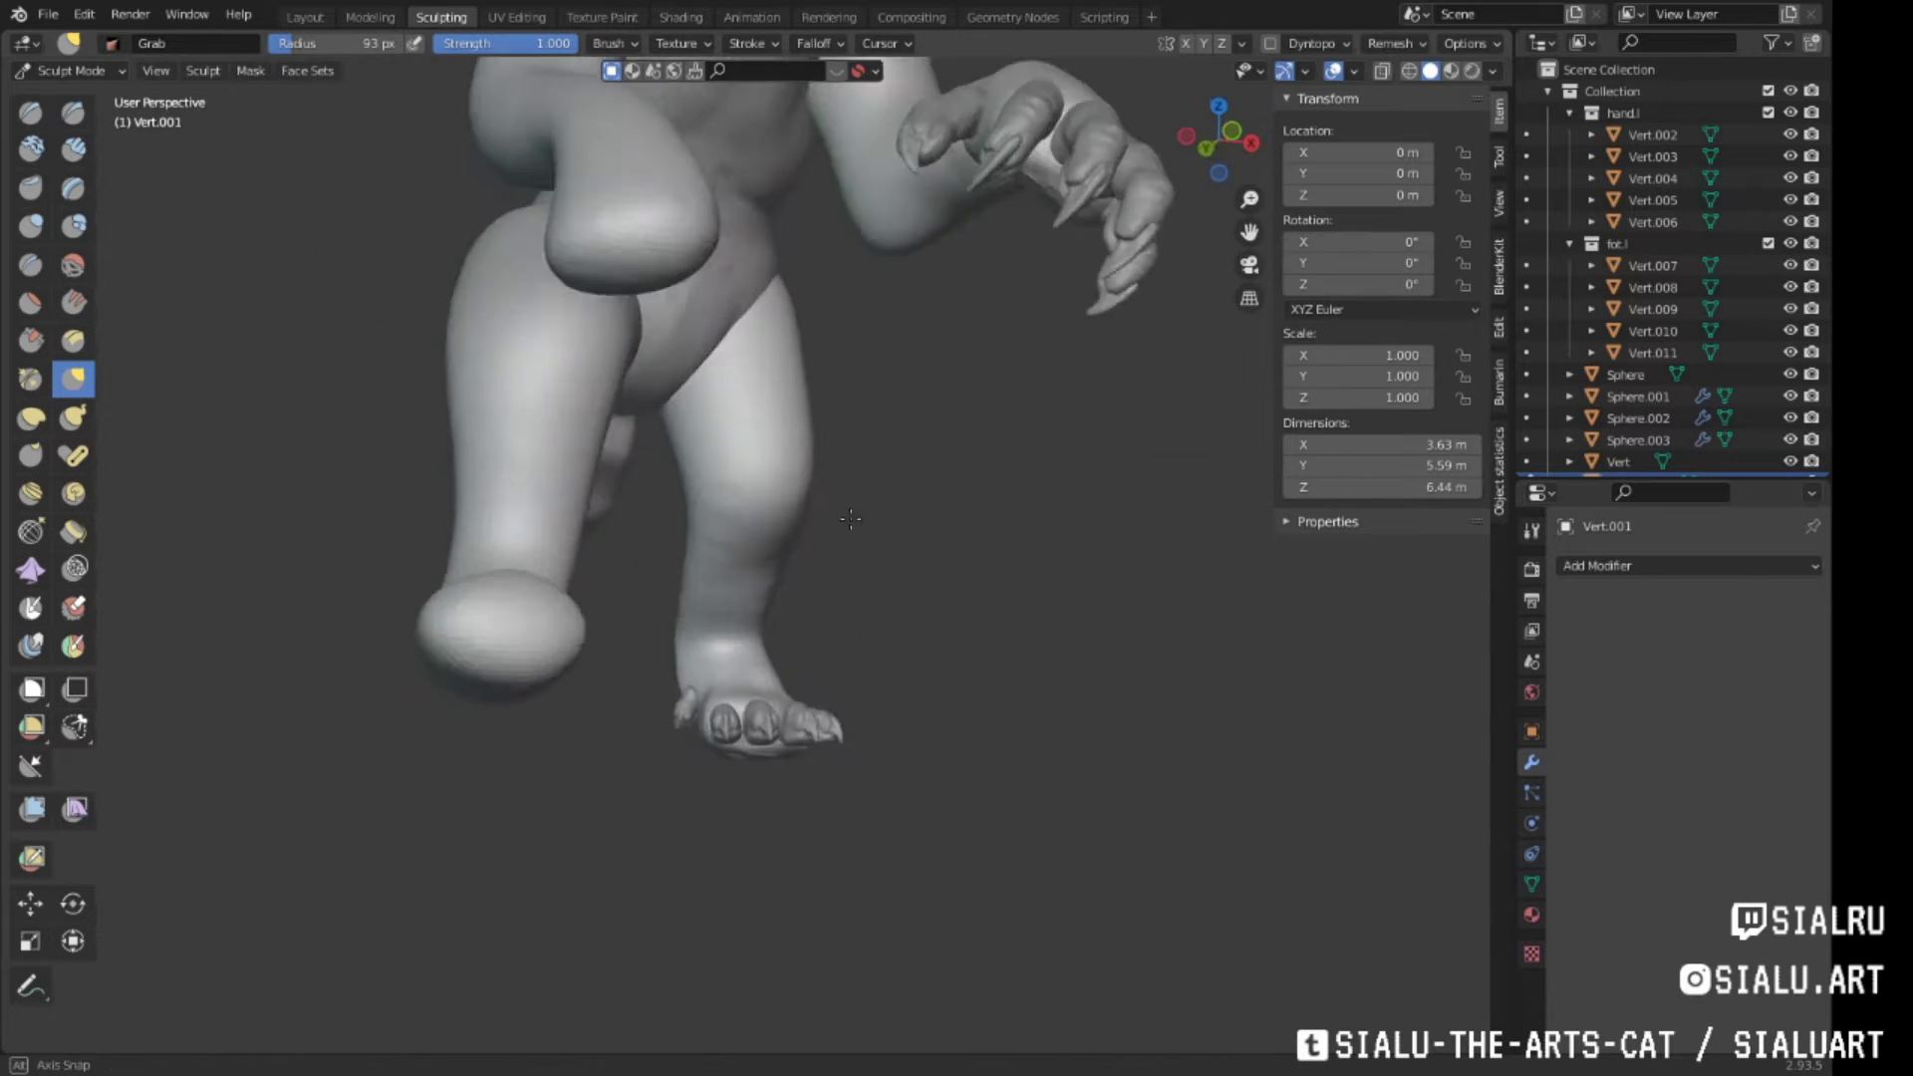
pyautogui.moveTo(848, 631)
pyautogui.mouseDown(button='middle')
pyautogui.moveTo(768, 512)
pyautogui.moveTo(845, 512)
pyautogui.moveTo(820, 243)
pyautogui.moveTo(866, 535)
pyautogui.moveTo(989, 666)
pyautogui.mouseUp(button='middle')
pyautogui.moveTo(997, 558)
pyautogui.mouseDown(button='middle')
pyautogui.moveTo(897, 597)
pyautogui.moveTo(811, 704)
pyautogui.moveTo(881, 568)
pyautogui.mouseUp(button='middle')
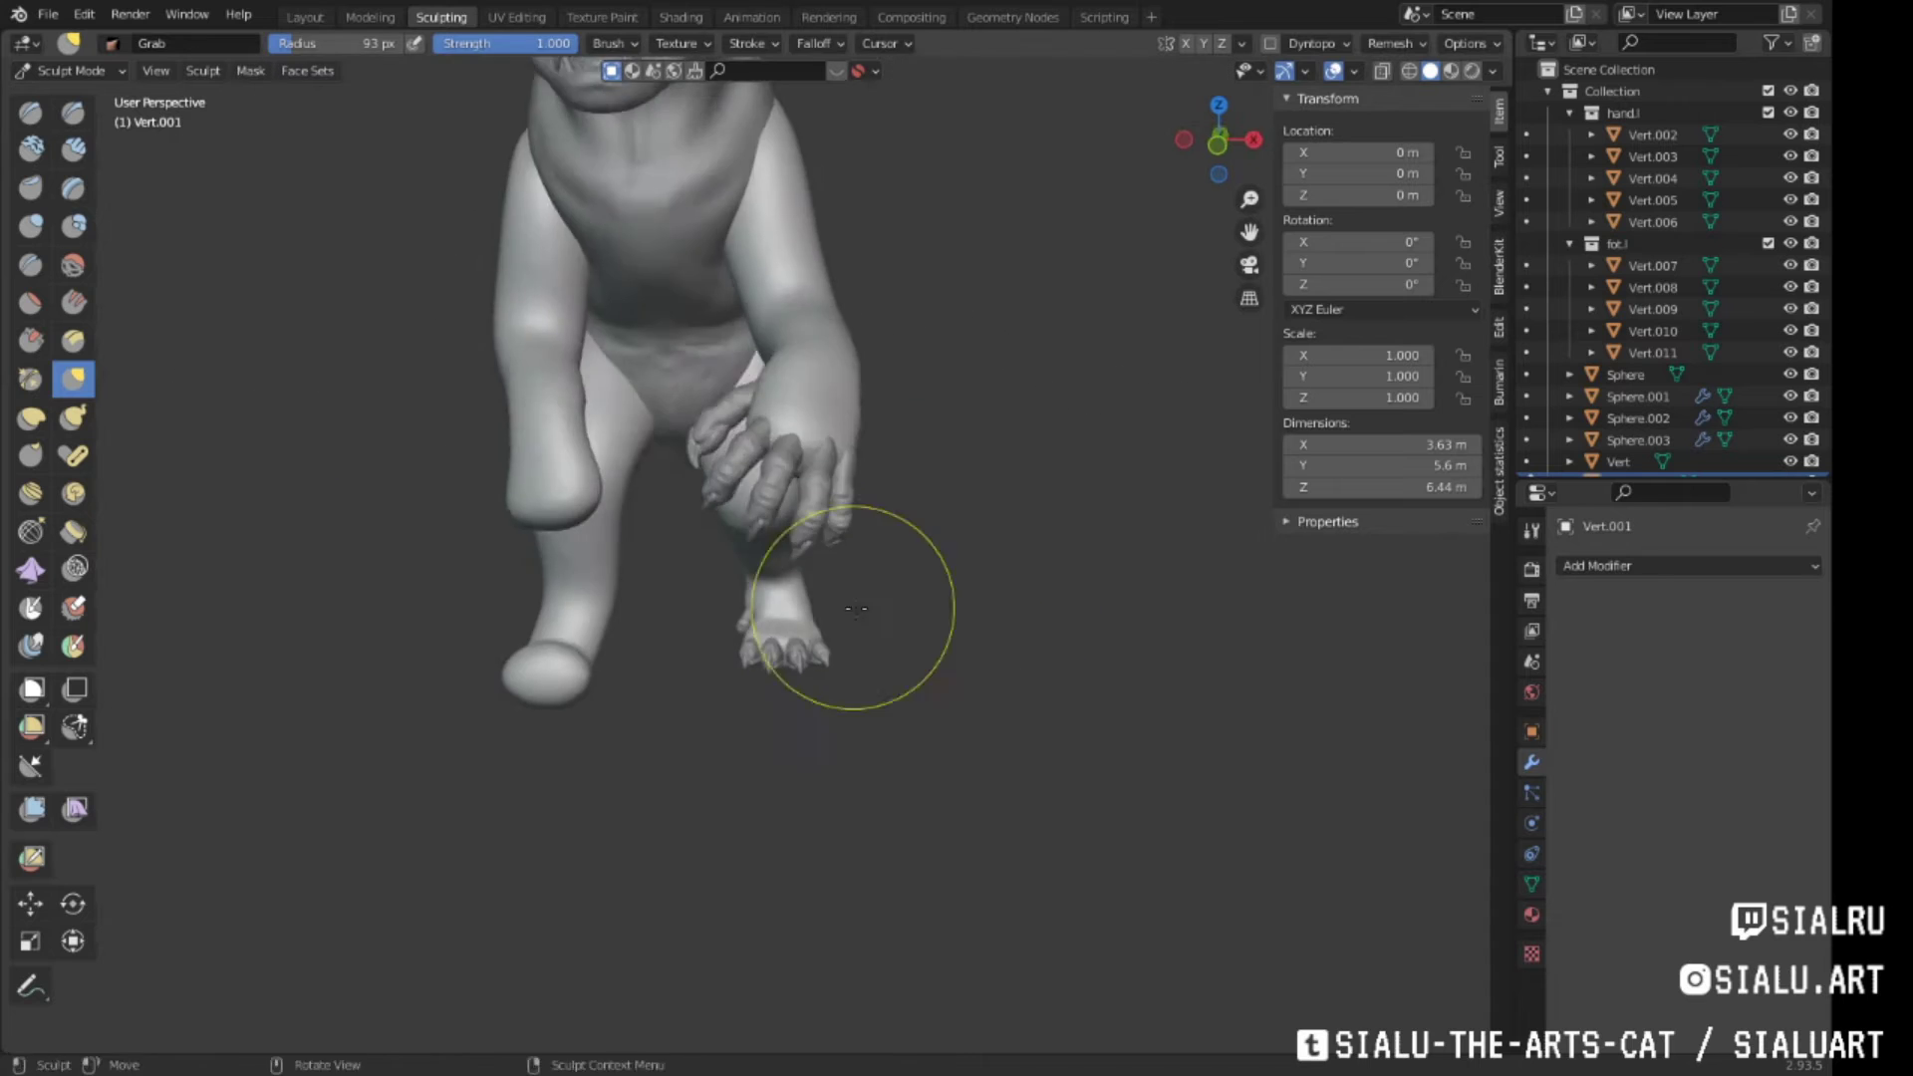
pyautogui.scroll(2, 908, 585)
pyautogui.scroll(1, 868, 667)
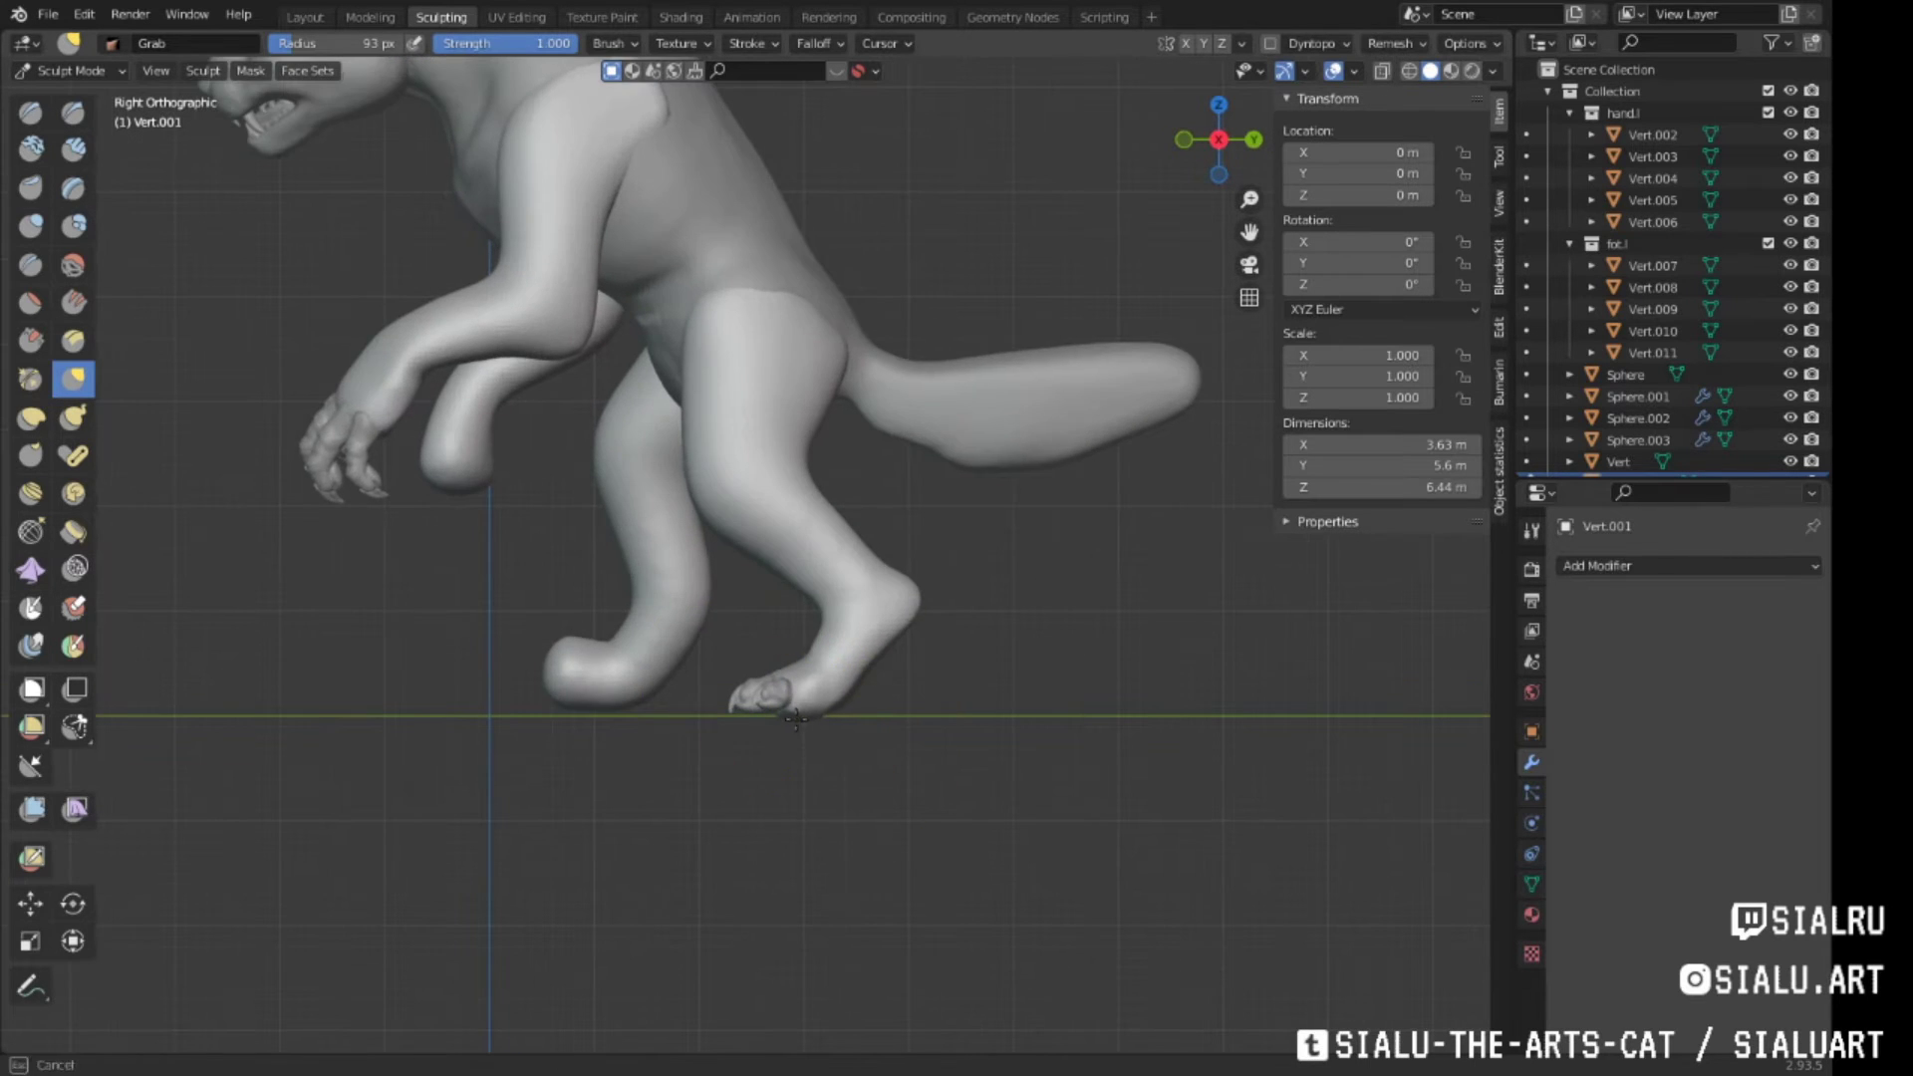
pyautogui.keyDown('shift'); pyautogui.moveTo(869, 667); pyautogui.dragTo(874, 716, button='middle'); pyautogui.keyUp('shift')
pyautogui.moveTo(665, 570)
pyautogui.mouseDown(button='middle')
pyautogui.moveTo(706, 549)
pyautogui.moveTo(757, 558)
pyautogui.mouseUp(button='middle')
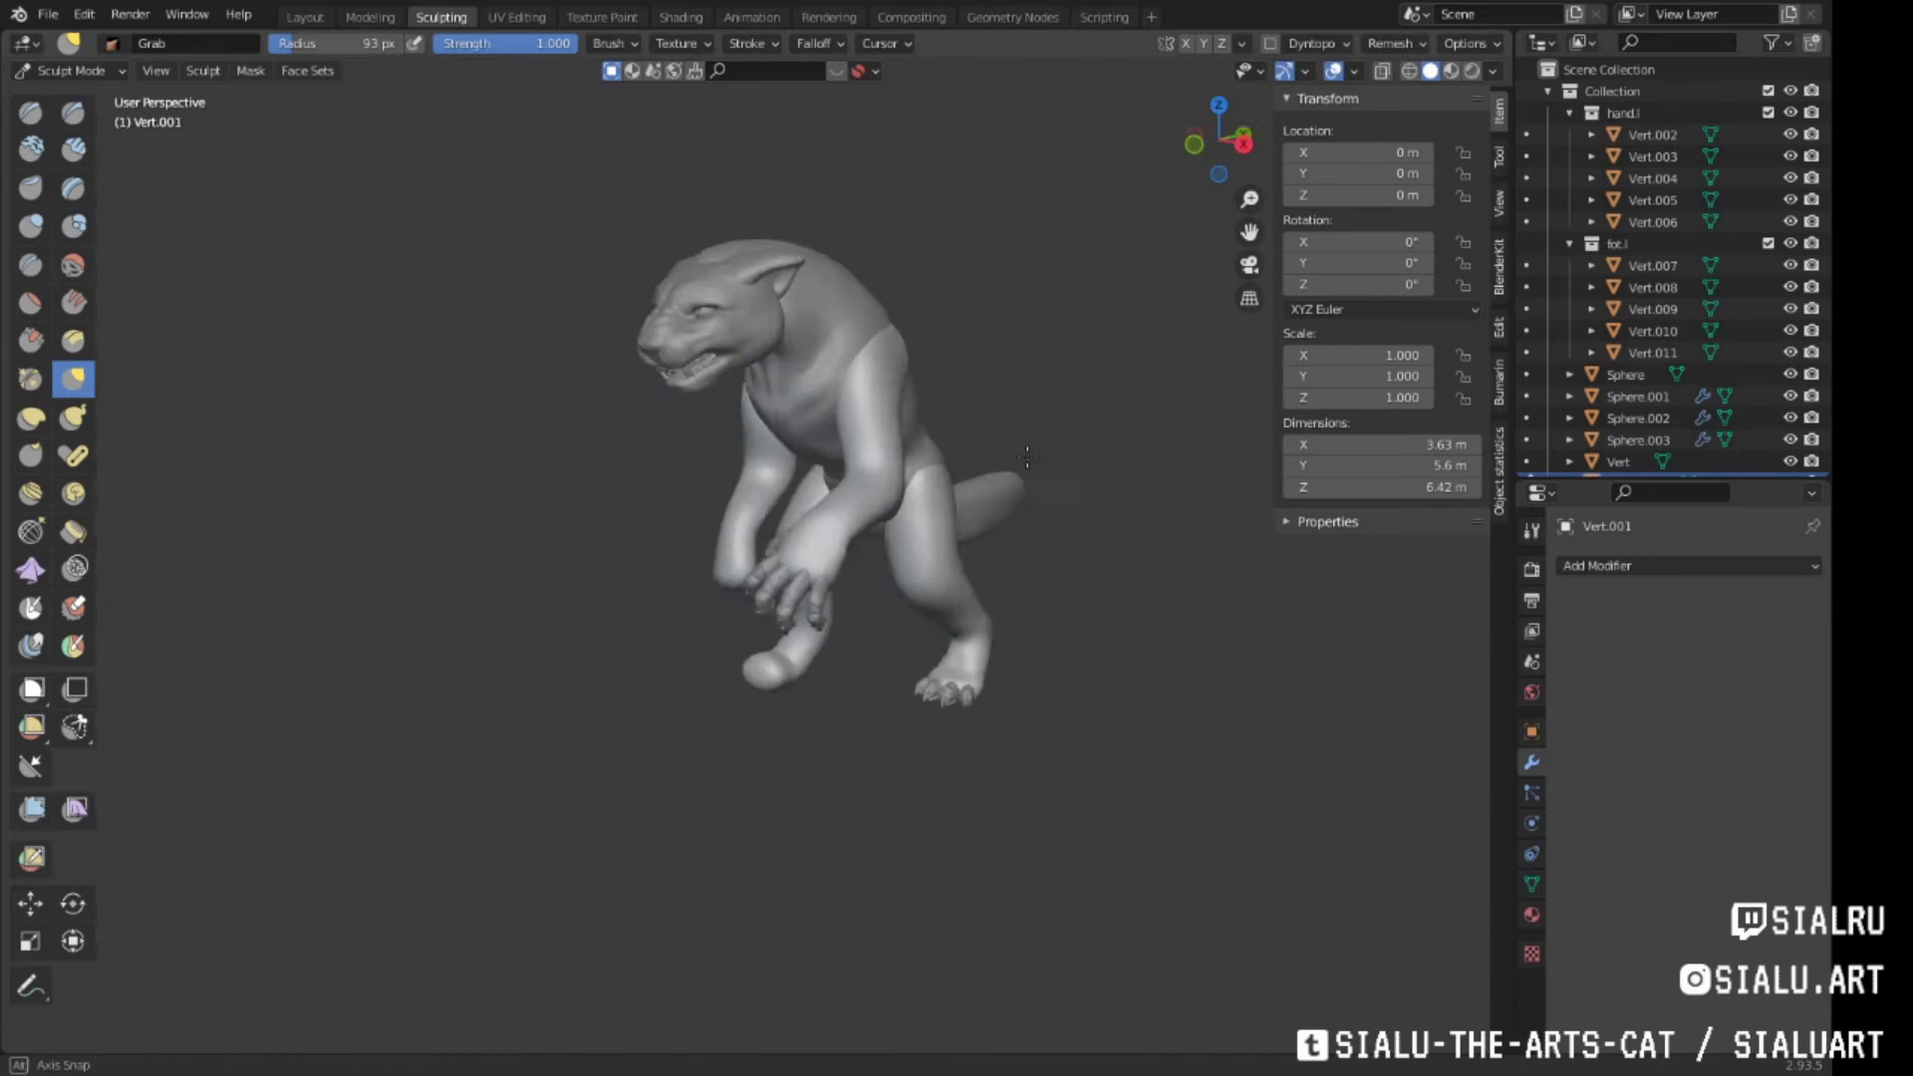
# Duplicate the near foot's claws and mirror them across X onto the other foot
pyautogui.hotkey('ctrl', 'pageup')
pyautogui.hotkey('ctrl', 'pageup')
pyautogui.press('c')
pyautogui.press('Escape')
pyautogui.moveTo(828, 737); pyautogui.dragTo(982, 508, button='middle')
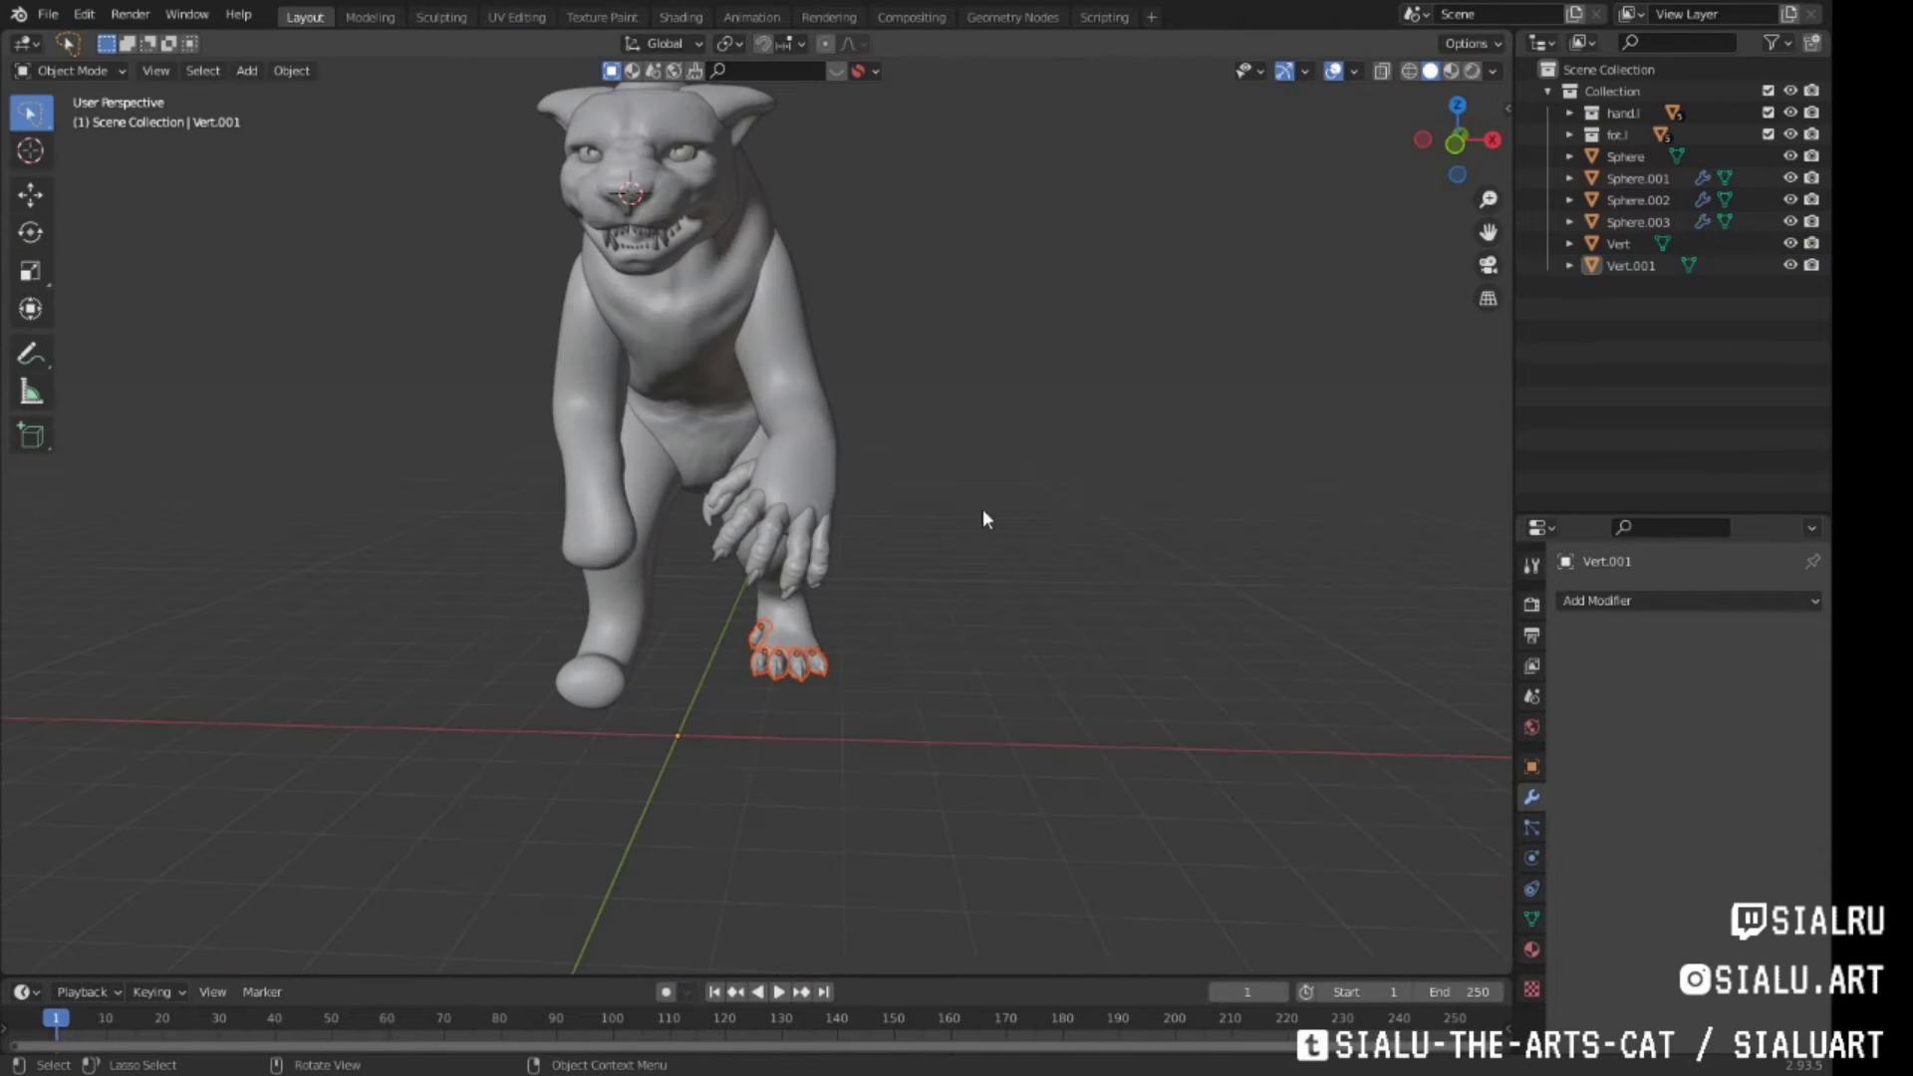
pyautogui.rightClick(982, 508)
pyautogui.moveTo(897, 780)
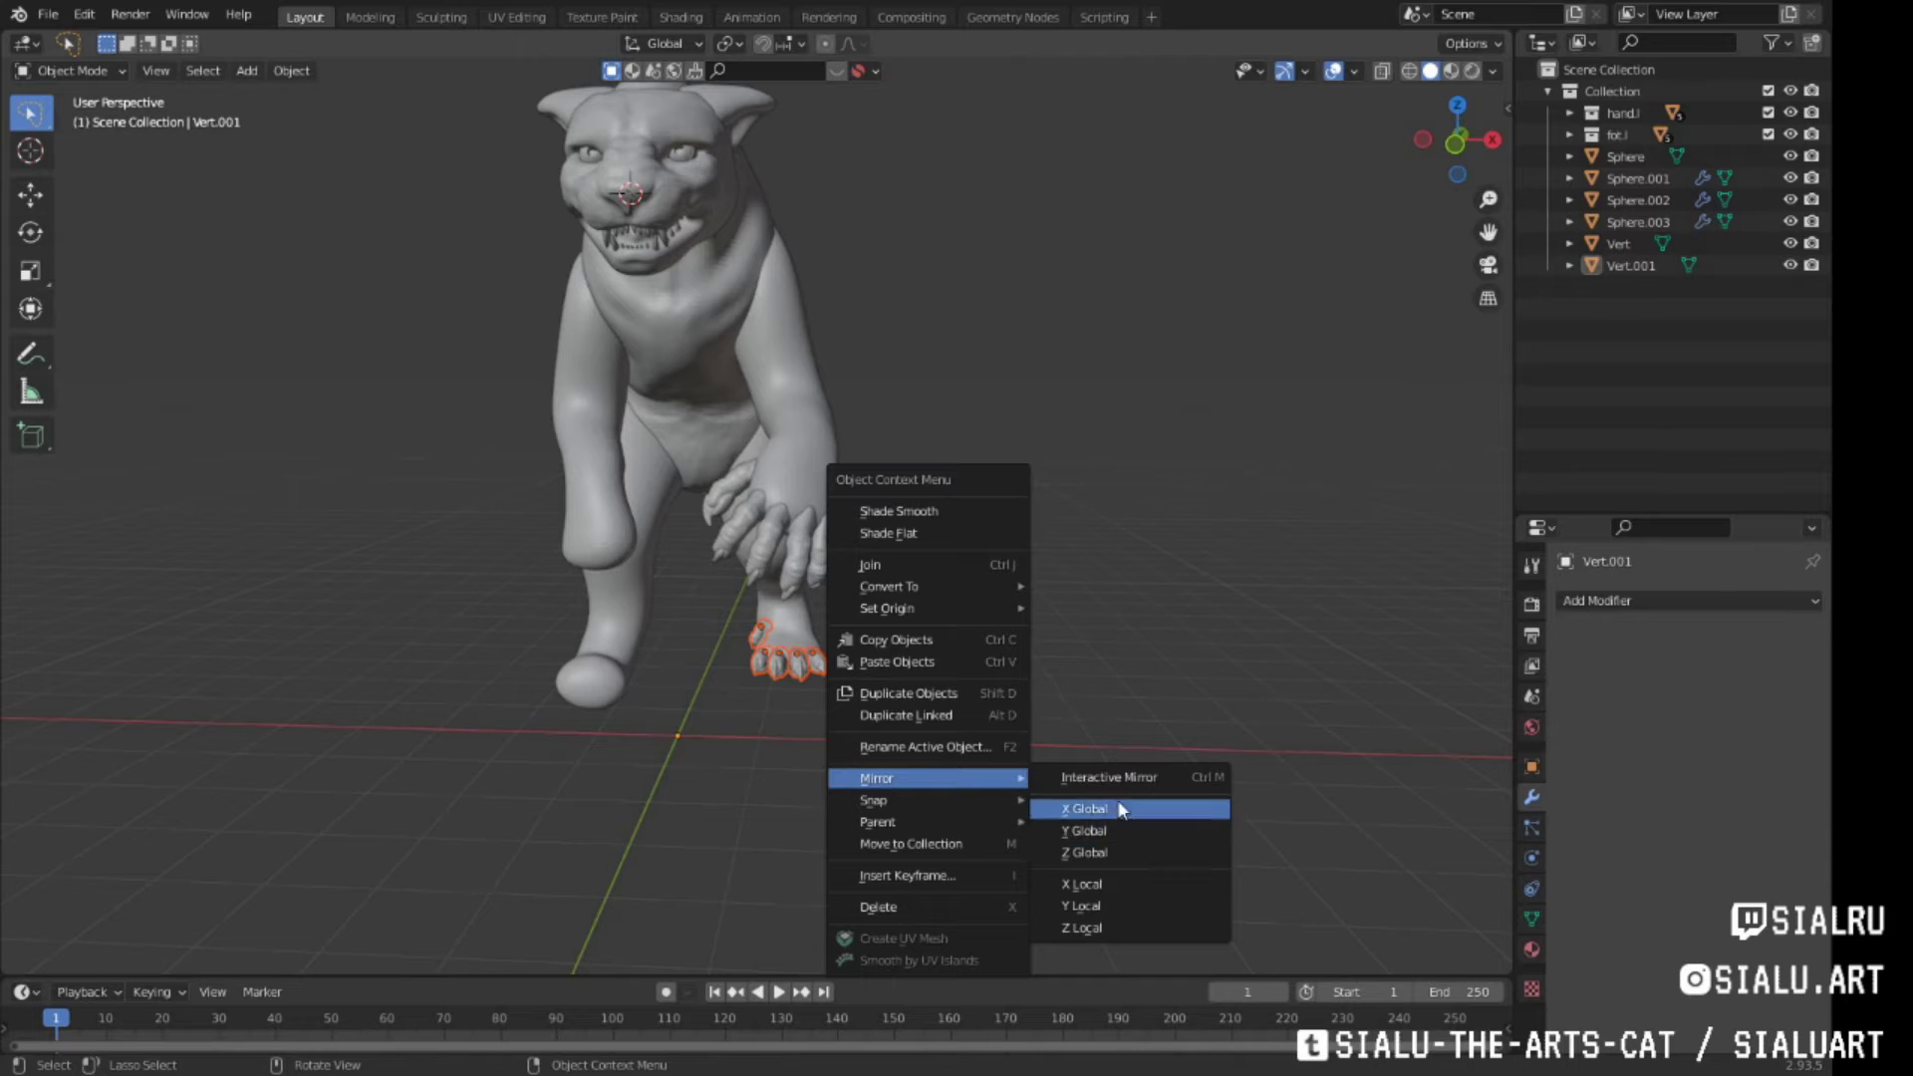
pyautogui.hotkey('shift', 'd')
pyautogui.press('Escape')
pyautogui.click(1121, 941)
pyautogui.moveTo(882, 702)
pyautogui.mouseDown(button='middle')
pyautogui.moveTo(967, 683)
pyautogui.moveTo(925, 815)
pyautogui.moveTo(801, 739)
pyautogui.moveTo(995, 678)
pyautogui.moveTo(811, 683)
pyautogui.mouseUp(button='middle')
pyautogui.rightClick(961, 690)
pyautogui.click(1036, 709)
# Check the mirrored claws in front and side views and settle them on the toes
pyautogui.press('KP_1')
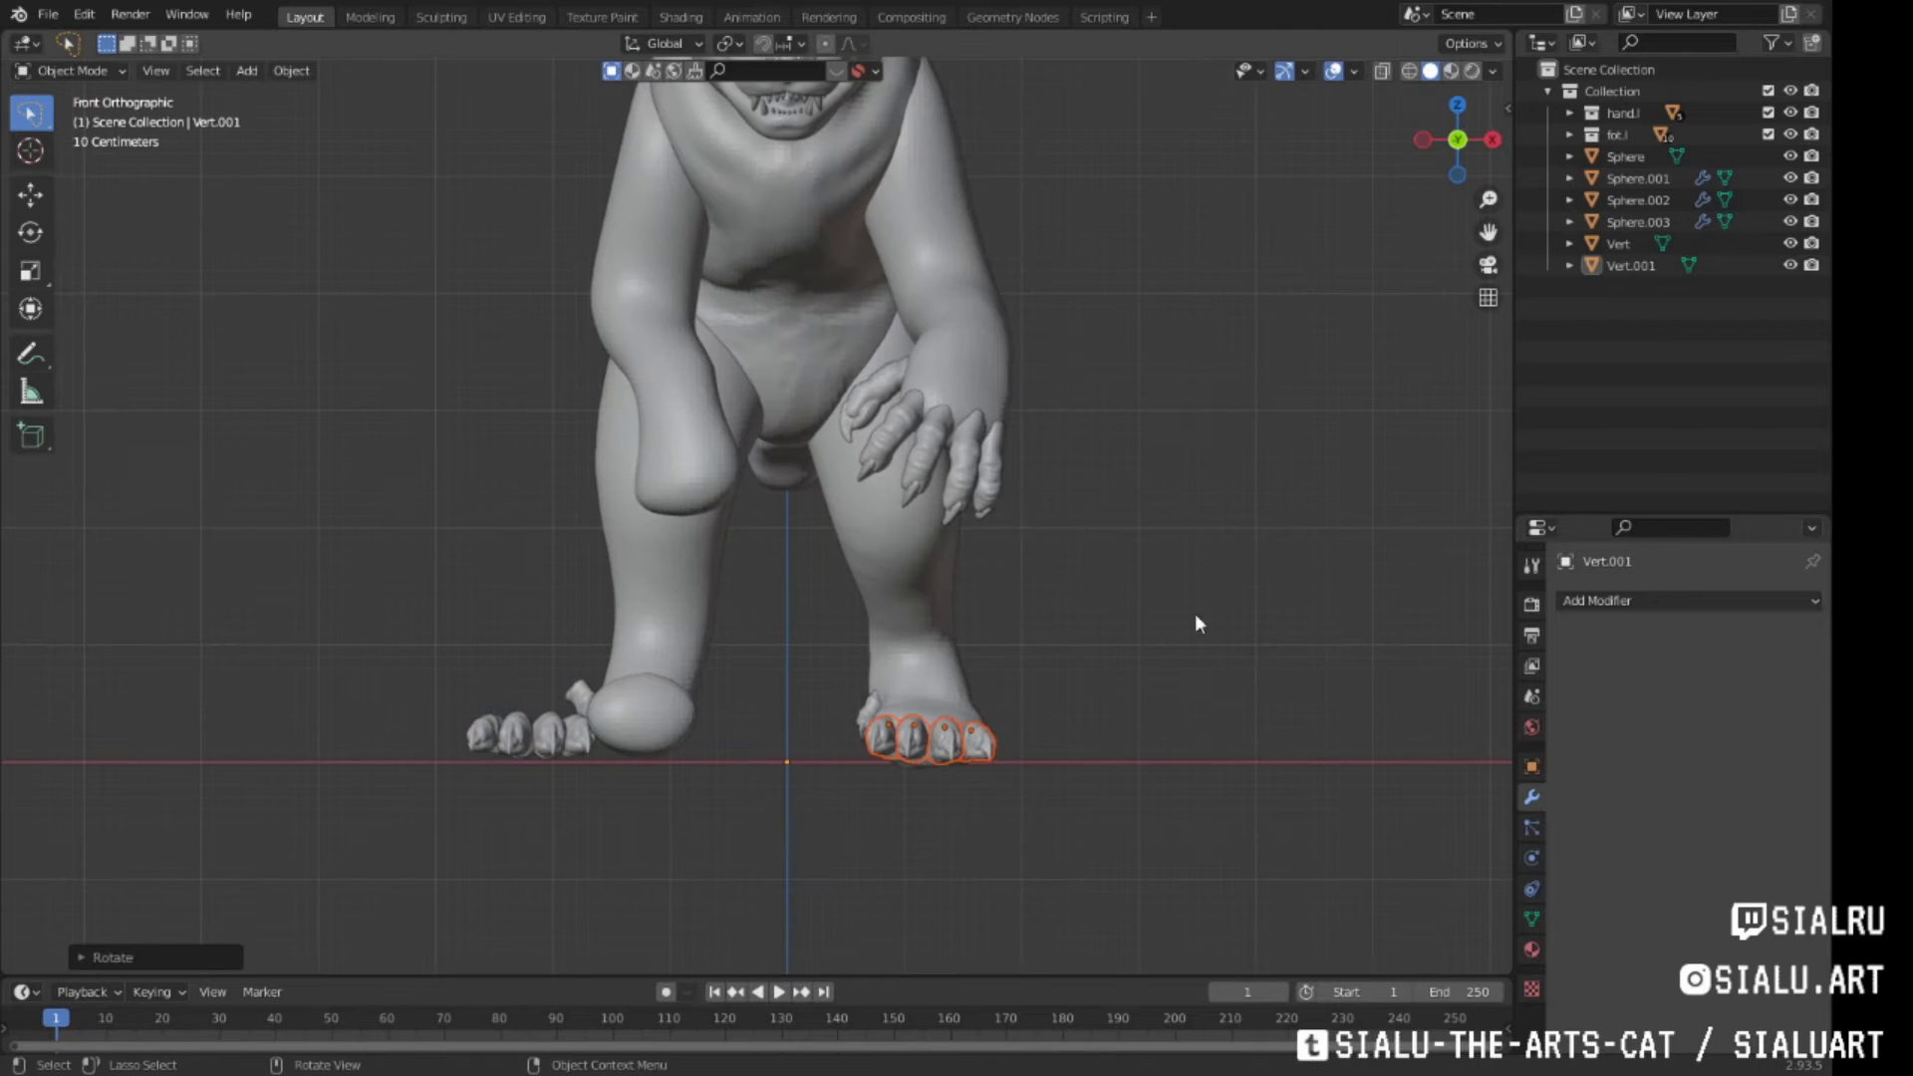
pyautogui.press('KP_3')
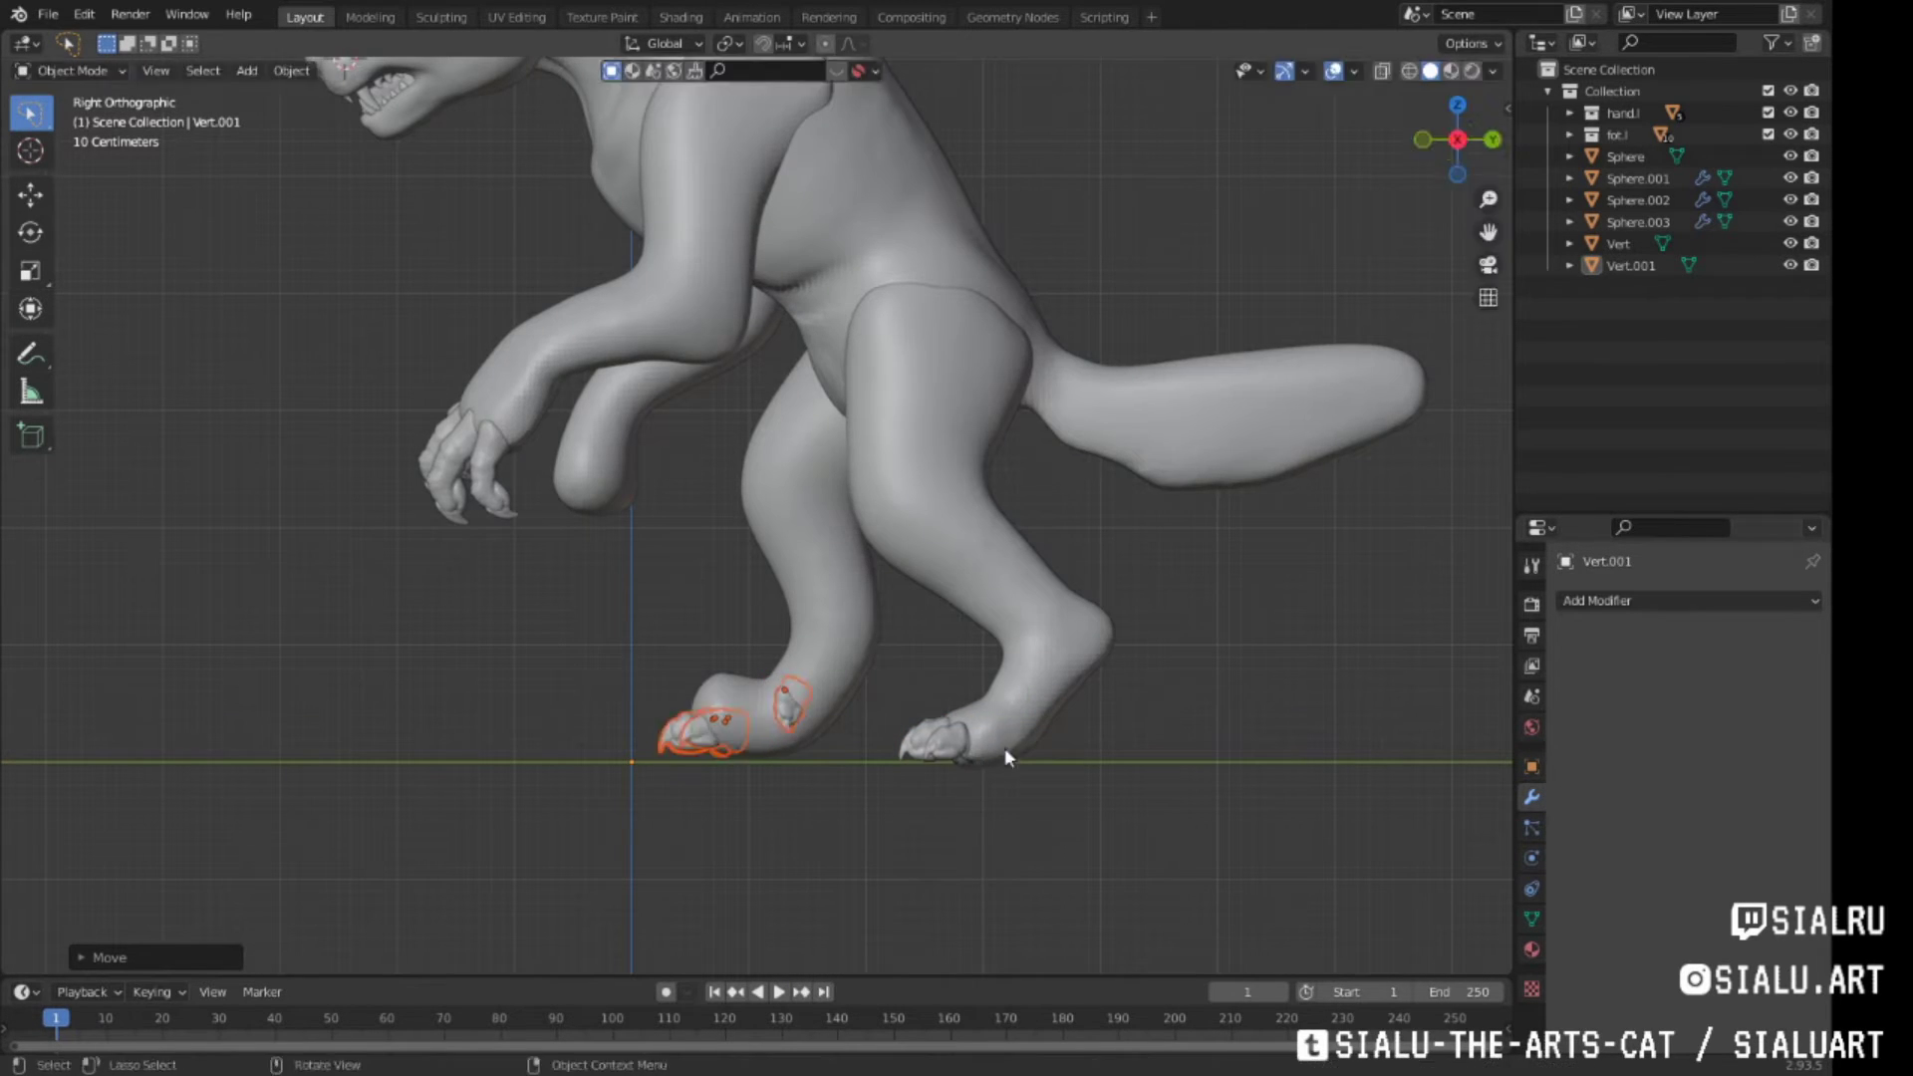
pyautogui.moveTo(1005, 752)
pyautogui.mouseDown(button='middle')
pyautogui.moveTo(935, 725)
pyautogui.moveTo(904, 679)
pyautogui.mouseUp(button='middle')
pyautogui.click(890, 705)
pyautogui.scroll(3, 1161, 664)
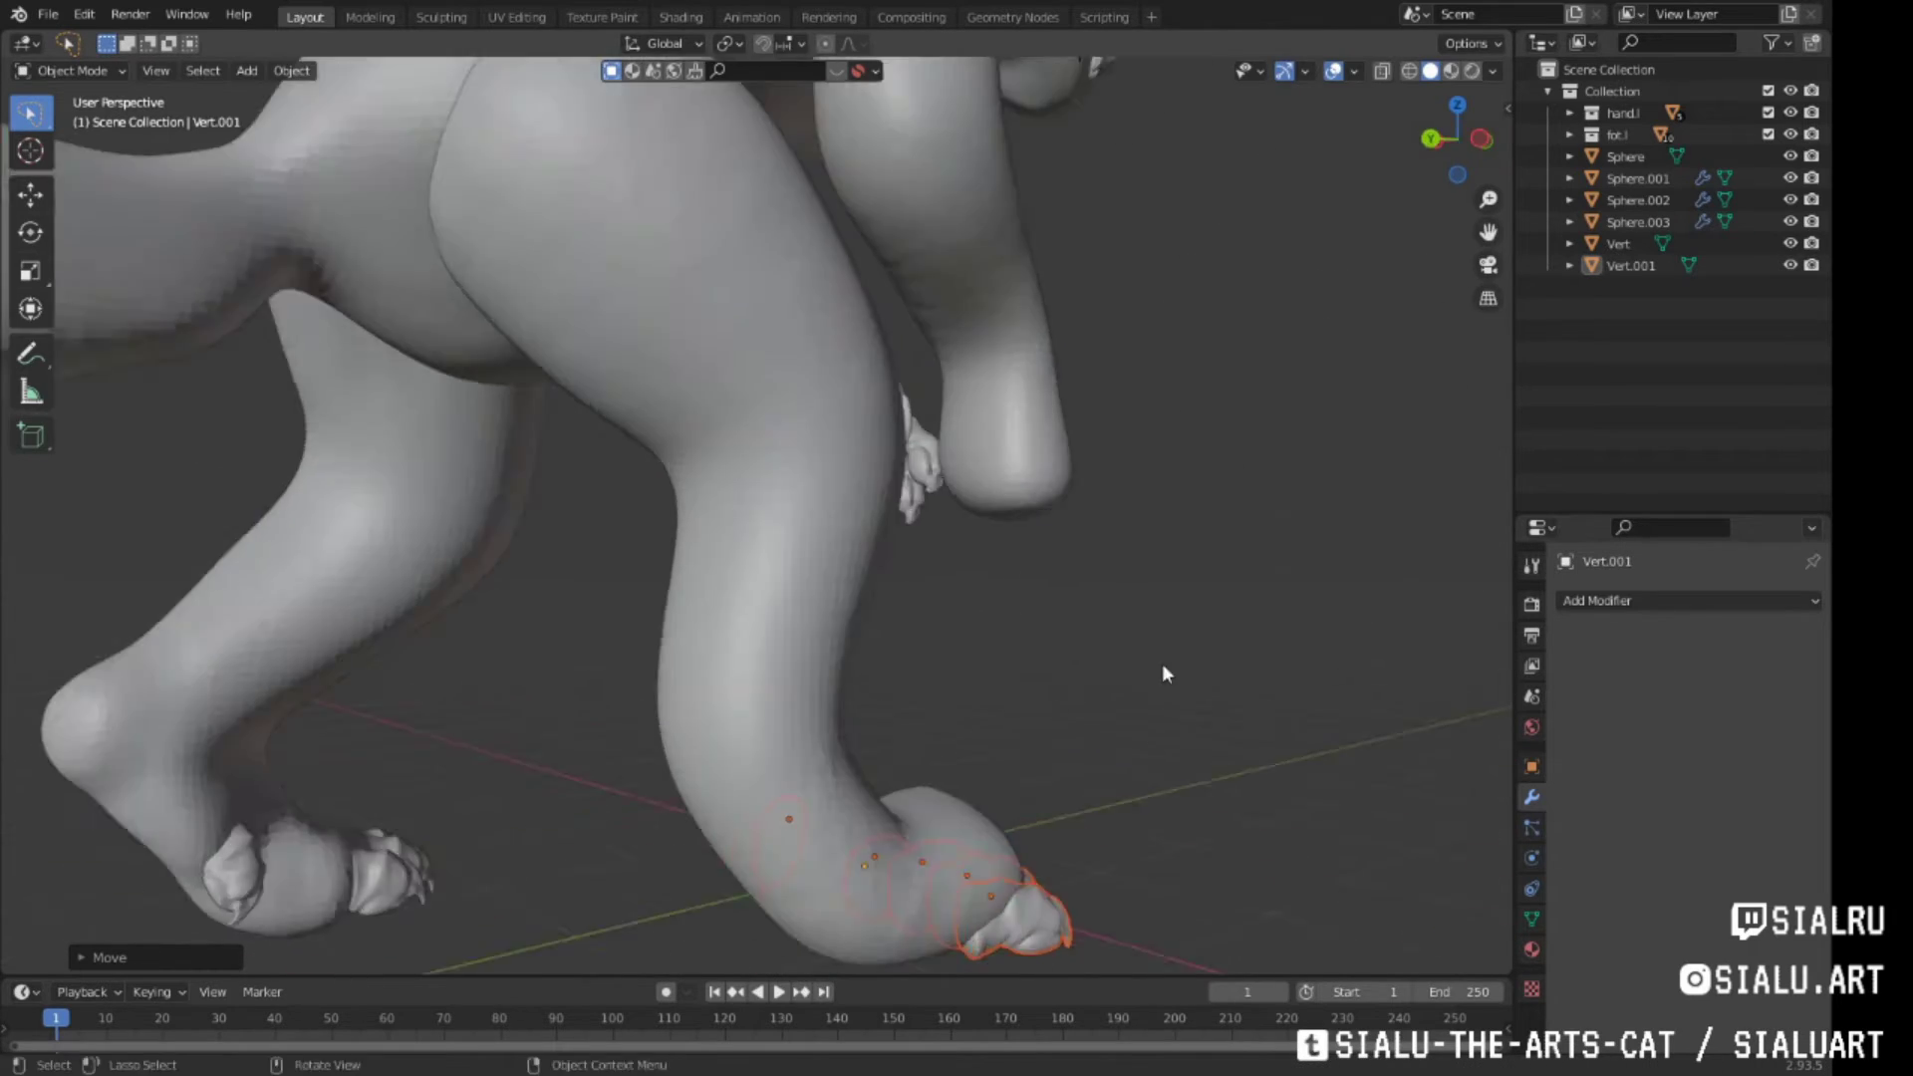
pyautogui.moveTo(1161, 664)
pyautogui.mouseDown(button='middle')
pyautogui.moveTo(1230, 703)
pyautogui.moveTo(946, 598)
pyautogui.moveTo(897, 558)
pyautogui.moveTo(930, 761)
pyautogui.moveTo(914, 790)
pyautogui.moveTo(961, 662)
pyautogui.mouseUp(button='middle')
pyautogui.scroll(-3, 946, 598)
# In the Sculpting workspace, build up the foot with Clay Strips, then pick the Grab brush
pyautogui.click(441, 17)
pyautogui.scroll(3, 961, 661)
pyautogui.press('c')
pyautogui.moveTo(684, 578)
pyautogui.mouseDown(button='middle')
pyautogui.moveTo(790, 492)
pyautogui.moveTo(833, 619)
pyautogui.moveTo(811, 752)
pyautogui.moveTo(648, 595)
pyautogui.mouseUp(button='middle')
pyautogui.moveTo(745, 517)
pyautogui.mouseDown(button='middle')
pyautogui.moveTo(991, 598)
pyautogui.moveTo(624, 521)
pyautogui.moveTo(942, 492)
pyautogui.mouseUp(button='middle')
pyautogui.press('g')
pyautogui.moveTo(674, 649)
pyautogui.mouseDown(button='middle')
pyautogui.moveTo(930, 585)
pyautogui.moveTo(811, 589)
pyautogui.moveTo(773, 542)
pyautogui.moveTo(808, 468)
pyautogui.moveTo(694, 632)
pyautogui.mouseUp(button='middle')
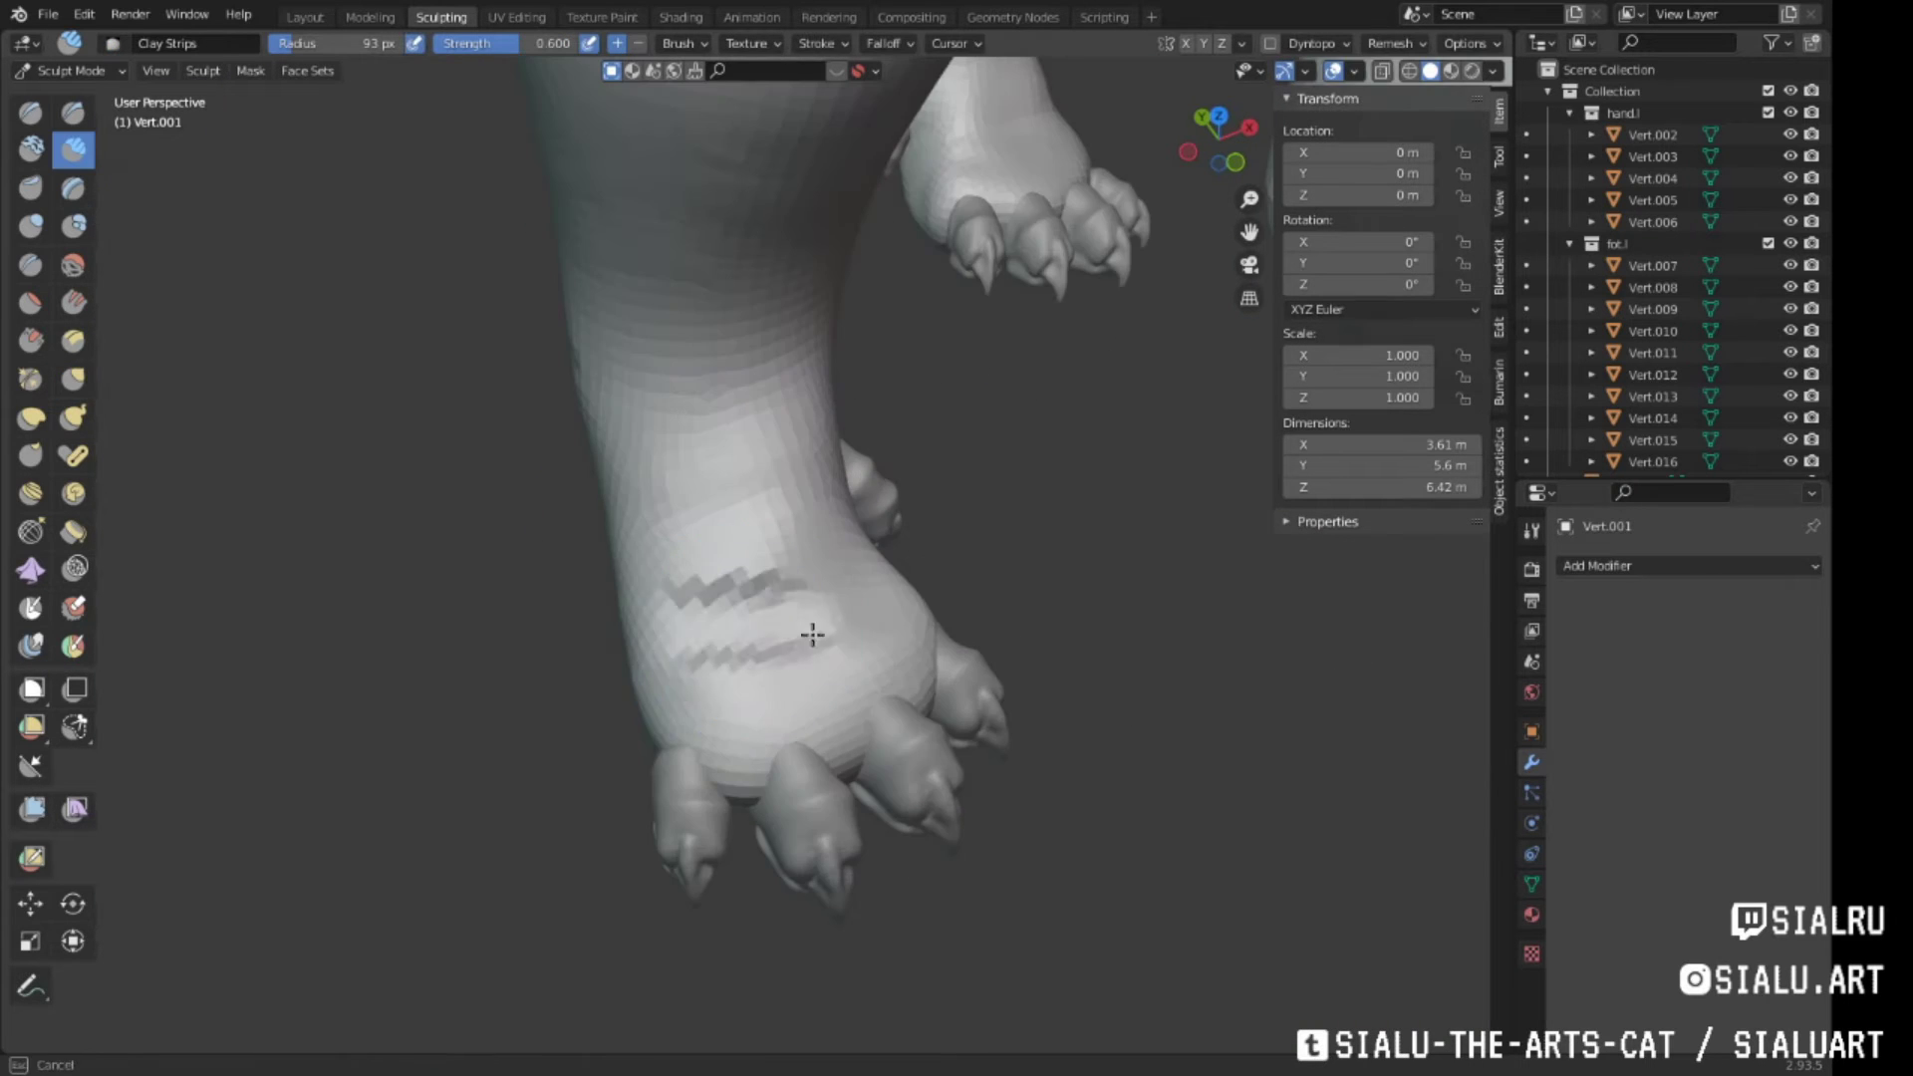
# Grab-sculpt the foot while viewing it from the front and below
pyautogui.moveTo(812, 635)
pyautogui.mouseDown(button='middle')
pyautogui.moveTo(896, 674)
pyautogui.moveTo(1007, 674)
pyautogui.mouseUp(button='middle')
pyautogui.press('g')
pyautogui.moveTo(816, 594)
pyautogui.mouseDown(button='middle')
pyautogui.moveTo(643, 554)
pyautogui.moveTo(849, 565)
pyautogui.moveTo(913, 424)
pyautogui.mouseUp(button='middle')
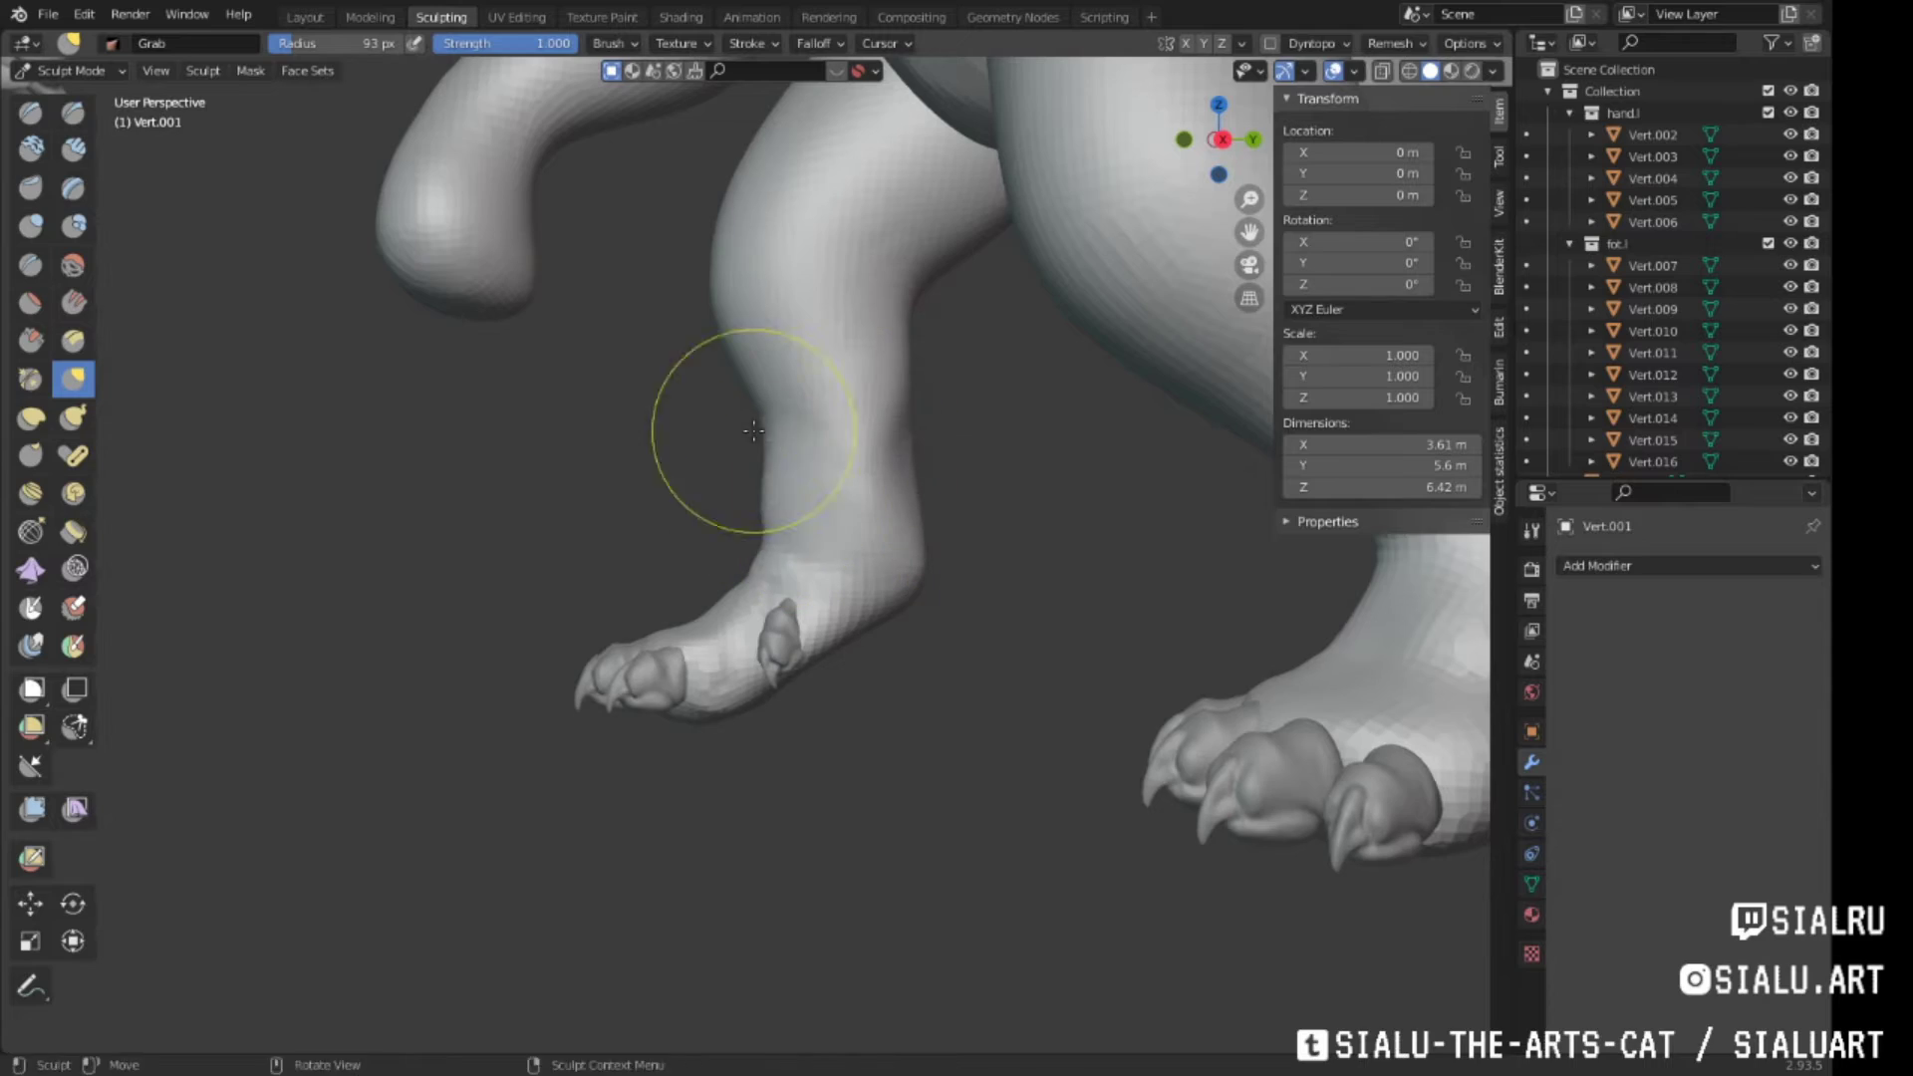
pyautogui.moveTo(754, 430)
pyautogui.mouseDown(button='middle')
pyautogui.moveTo(888, 491)
pyautogui.moveTo(240, 272)
pyautogui.moveTo(918, 684)
pyautogui.moveTo(125, 282)
pyautogui.mouseUp(button='middle')
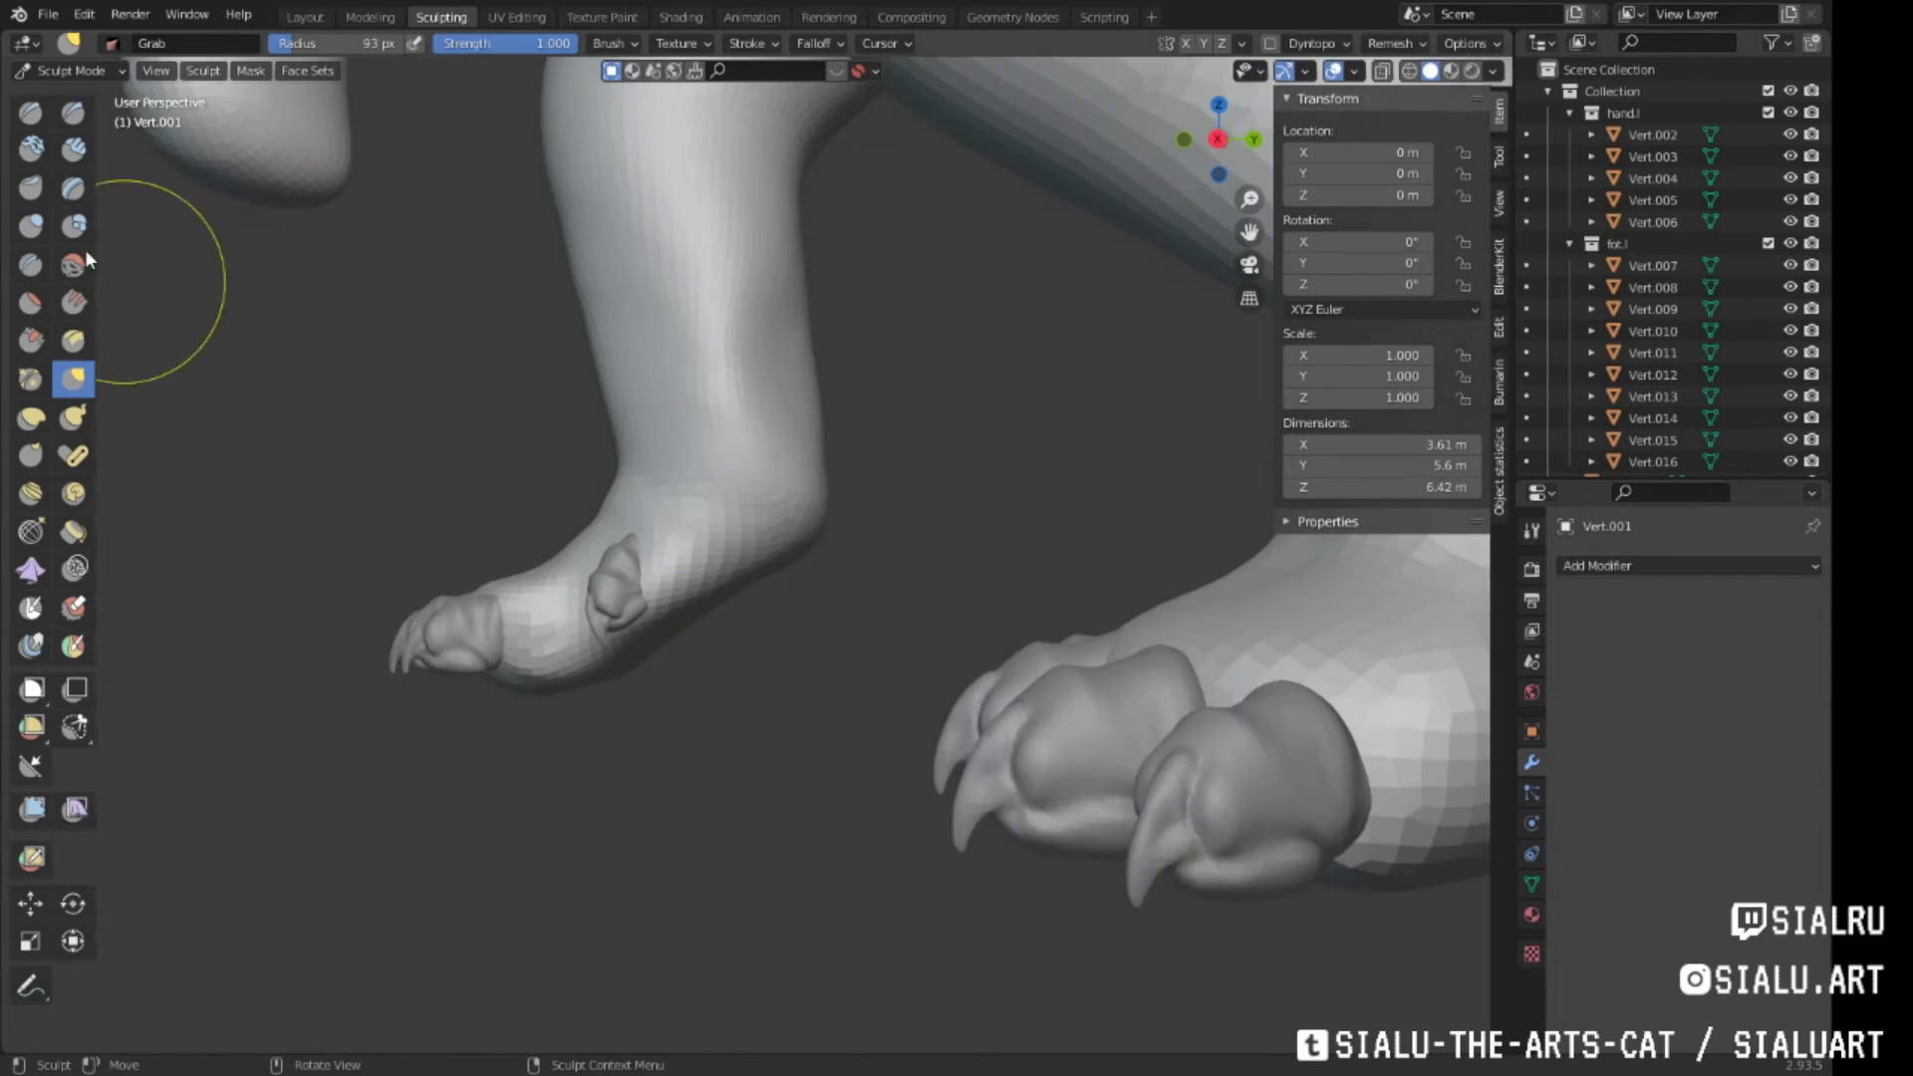
# In the Layout workspace, select the toe piece Vert.016
pyautogui.click(305, 17)
pyautogui.moveTo(867, 661); pyautogui.dragTo(897, 598, button='middle')
pyautogui.click(687, 638)
pyautogui.moveTo(782, 683)
pyautogui.mouseDown(button='middle')
pyautogui.moveTo(767, 603)
pyautogui.moveTo(854, 462)
pyautogui.moveTo(879, 654)
pyautogui.moveTo(499, 199)
pyautogui.moveTo(617, 398)
pyautogui.moveTo(674, 586)
pyautogui.moveTo(920, 555)
pyautogui.mouseUp(button='middle')
# Grab-sculpt the legs from rear and front views, then go back to Layout
pyautogui.click(442, 17)
pyautogui.moveTo(609, 565)
pyautogui.mouseDown(button='middle')
pyautogui.moveTo(795, 529)
pyautogui.moveTo(768, 555)
pyautogui.moveTo(437, 444)
pyautogui.mouseUp(button='middle')
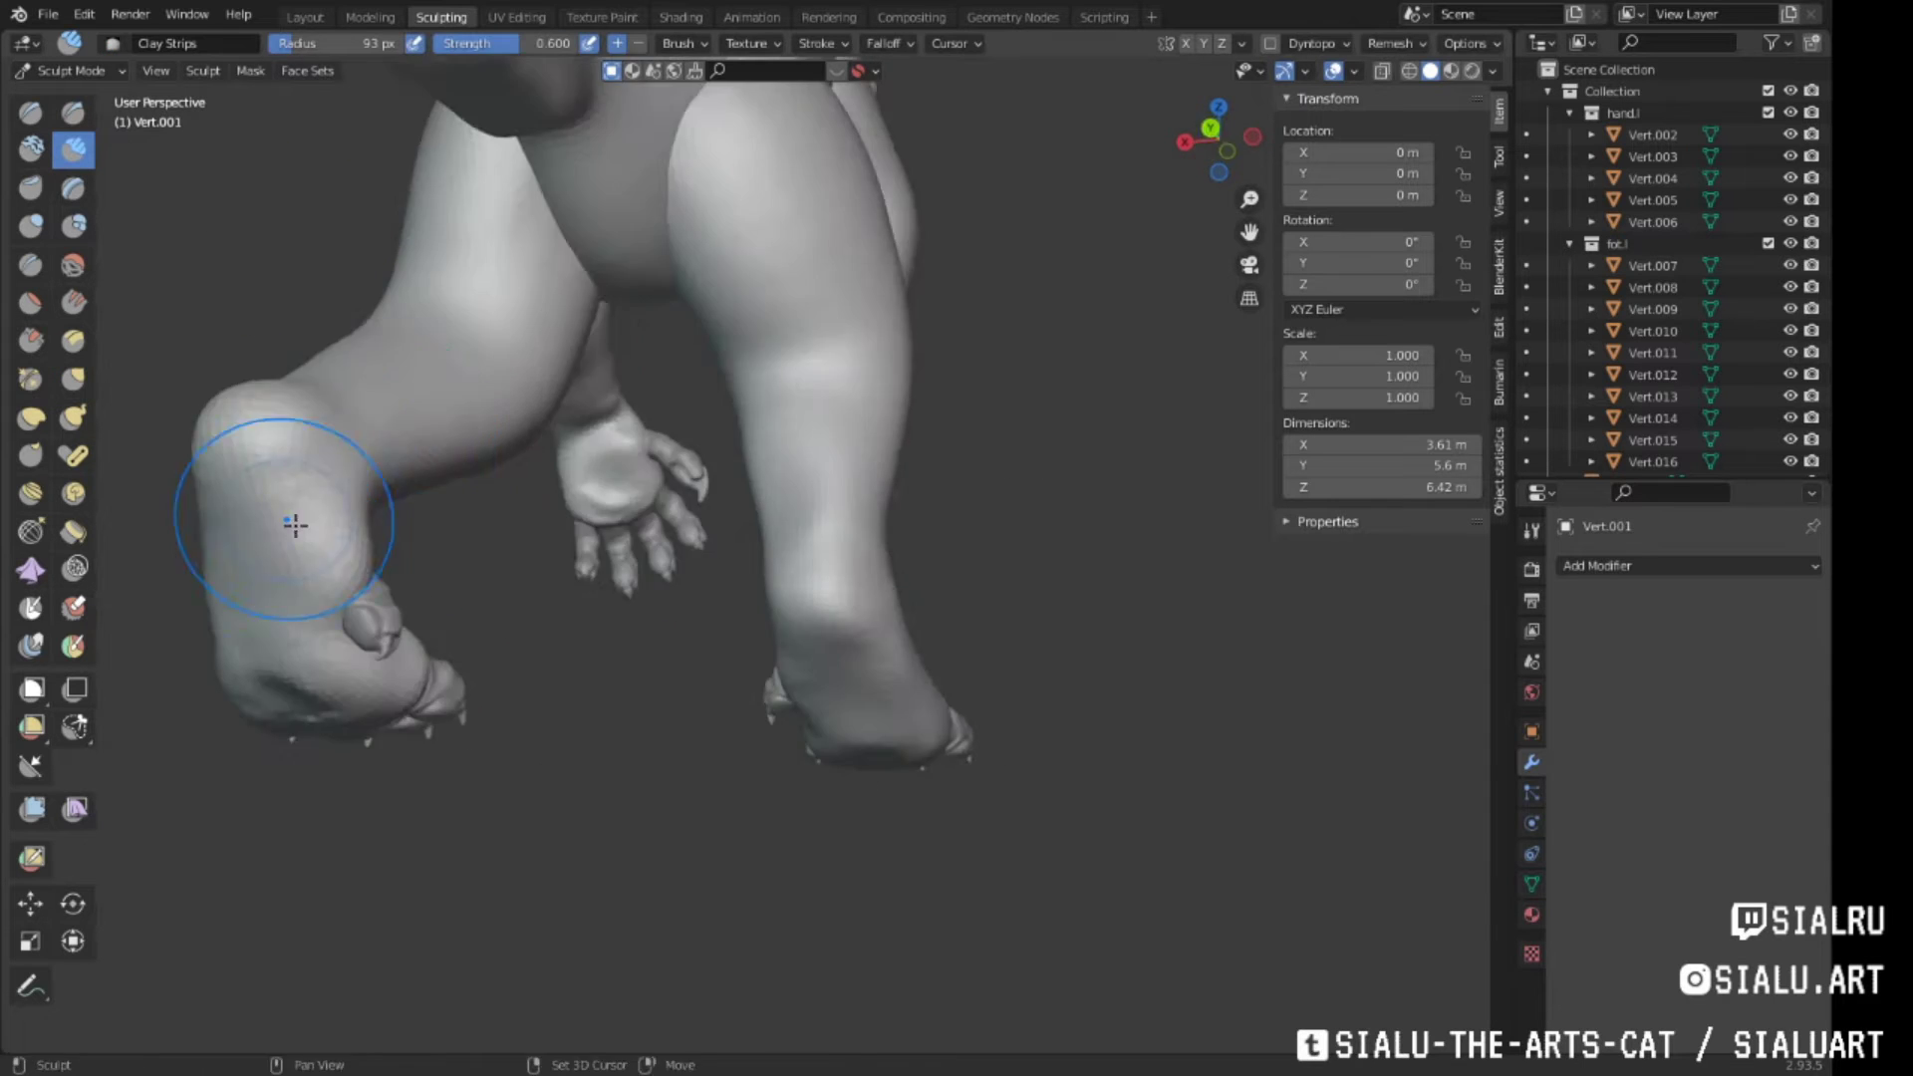
pyautogui.moveTo(295, 525)
pyautogui.mouseDown(button='middle')
pyautogui.moveTo(850, 499)
pyautogui.moveTo(876, 727)
pyautogui.moveTo(797, 638)
pyautogui.moveTo(760, 552)
pyautogui.moveTo(867, 397)
pyautogui.moveTo(884, 449)
pyautogui.moveTo(708, 610)
pyautogui.moveTo(918, 491)
pyautogui.moveTo(833, 534)
pyautogui.moveTo(881, 543)
pyautogui.moveTo(872, 450)
pyautogui.moveTo(1000, 457)
pyautogui.mouseUp(button='middle')
pyautogui.press('g')
pyautogui.moveTo(657, 411)
pyautogui.mouseDown(button='middle')
pyautogui.moveTo(790, 482)
pyautogui.moveTo(797, 329)
pyautogui.moveTo(883, 310)
pyautogui.mouseUp(button='middle')
pyautogui.moveTo(724, 345)
pyautogui.mouseDown(button='middle')
pyautogui.moveTo(794, 478)
pyautogui.moveTo(846, 385)
pyautogui.moveTo(955, 383)
pyautogui.moveTo(1012, 598)
pyautogui.moveTo(1106, 427)
pyautogui.mouseUp(button='middle')
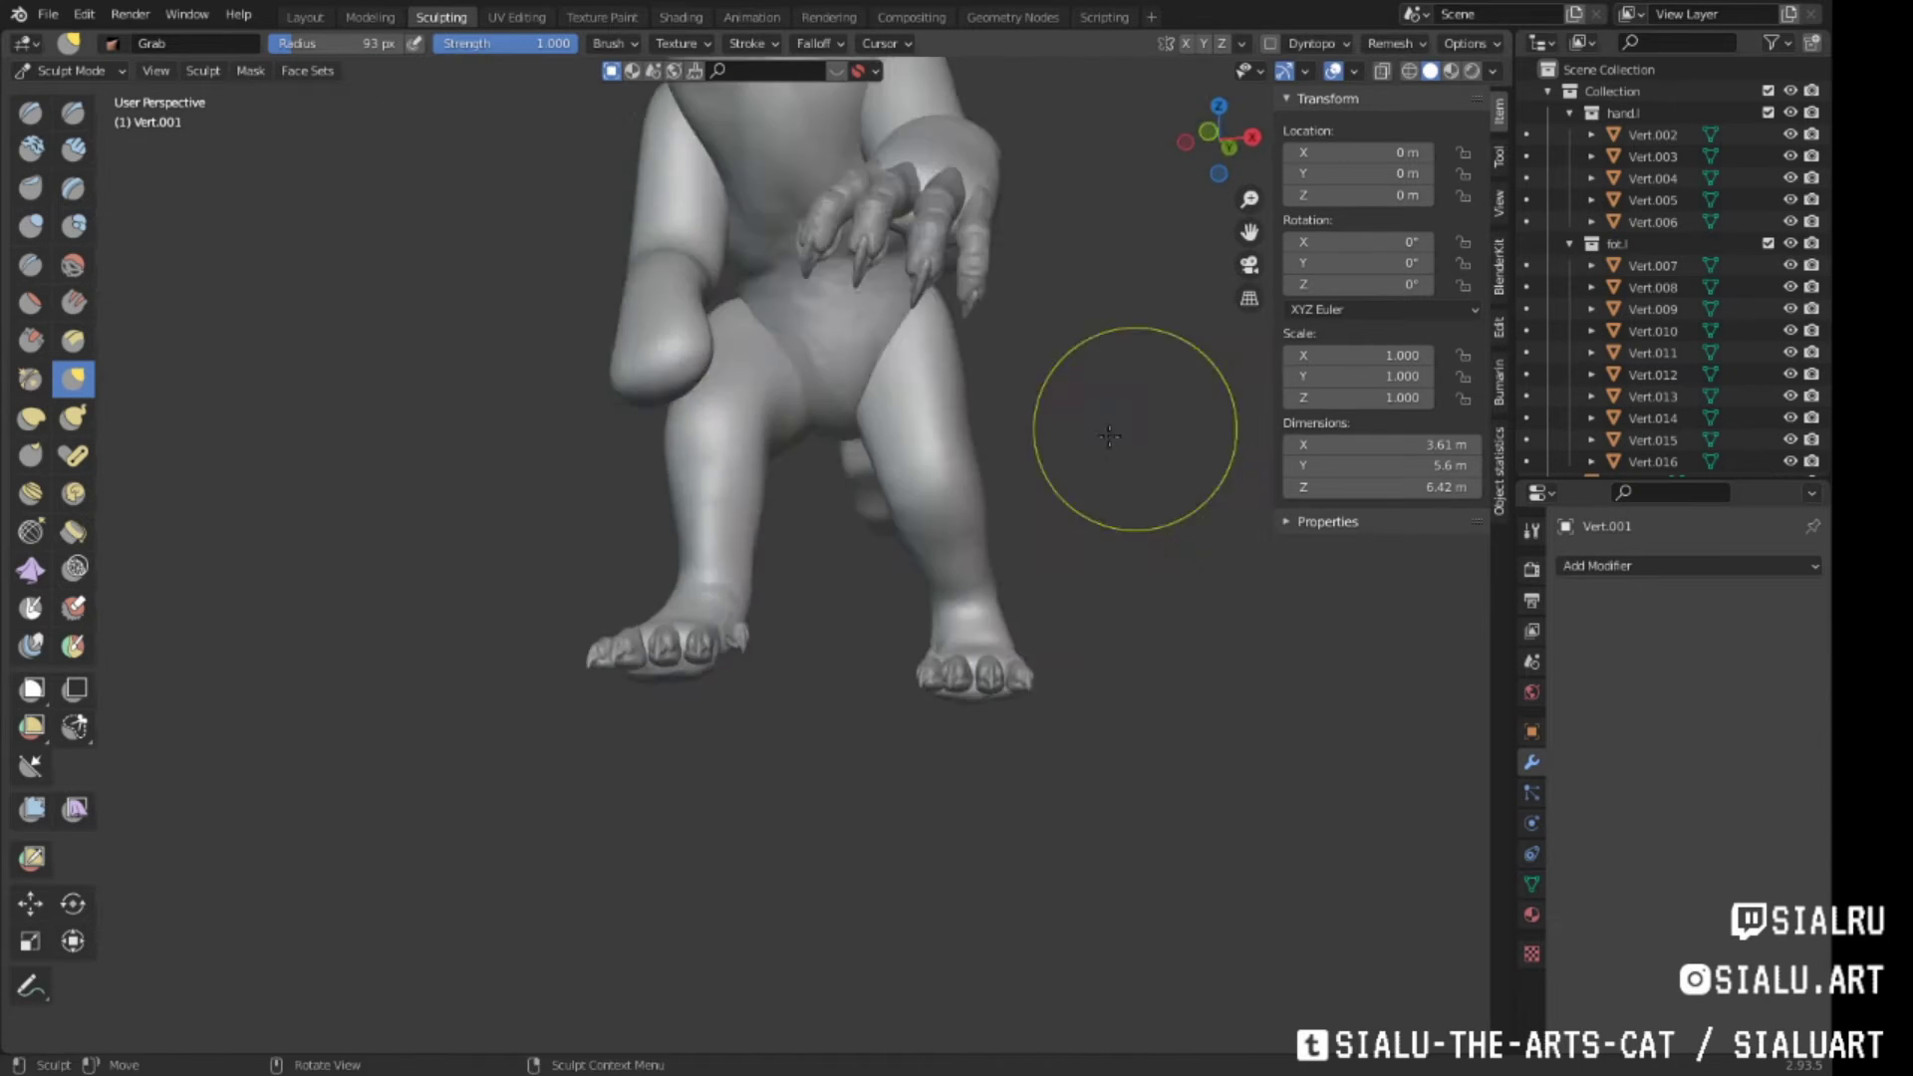
pyautogui.scroll(-3, 931, 545)
pyautogui.moveTo(807, 535); pyautogui.dragTo(976, 452, button='middle')
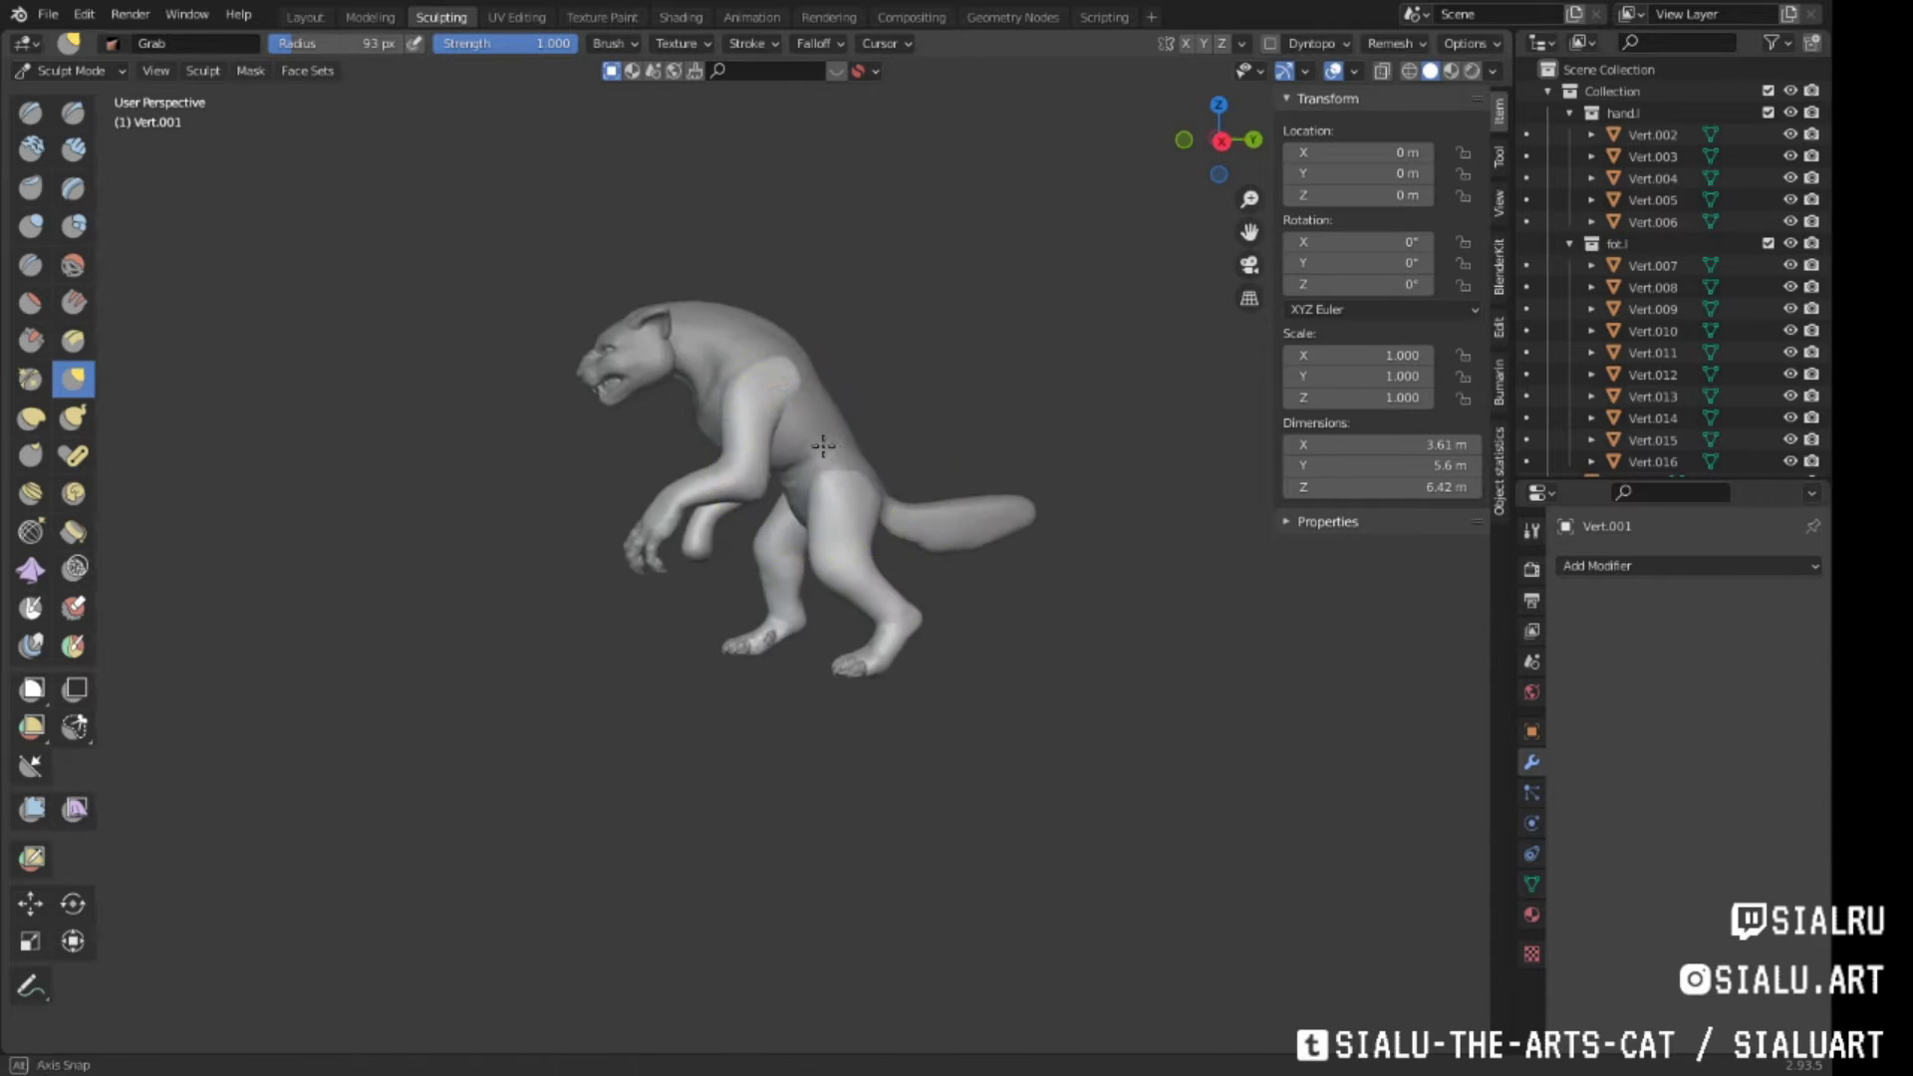
pyautogui.moveTo(823, 446); pyautogui.dragTo(847, 418, button='middle')
pyautogui.click(305, 17)
pyautogui.moveTo(789, 601)
pyautogui.mouseDown(button='middle')
pyautogui.moveTo(875, 429)
pyautogui.moveTo(1144, 550)
pyautogui.moveTo(1183, 529)
pyautogui.moveTo(1209, 542)
pyautogui.moveTo(1091, 555)
pyautogui.moveTo(961, 446)
pyautogui.moveTo(1089, 625)
pyautogui.moveTo(1017, 564)
pyautogui.moveTo(1186, 630)
pyautogui.moveTo(1045, 564)
pyautogui.mouseUp(button='middle')
pyautogui.scroll(-5, 875, 436)
# Rotate the hand piece Vert.017 into a new orientation
pyautogui.rightClick(1060, 526)
pyautogui.scroll(3, 1044, 584)
pyautogui.scroll(-4, 1186, 629)
pyautogui.scroll(4, 1044, 564)
pyautogui.click(873, 577)
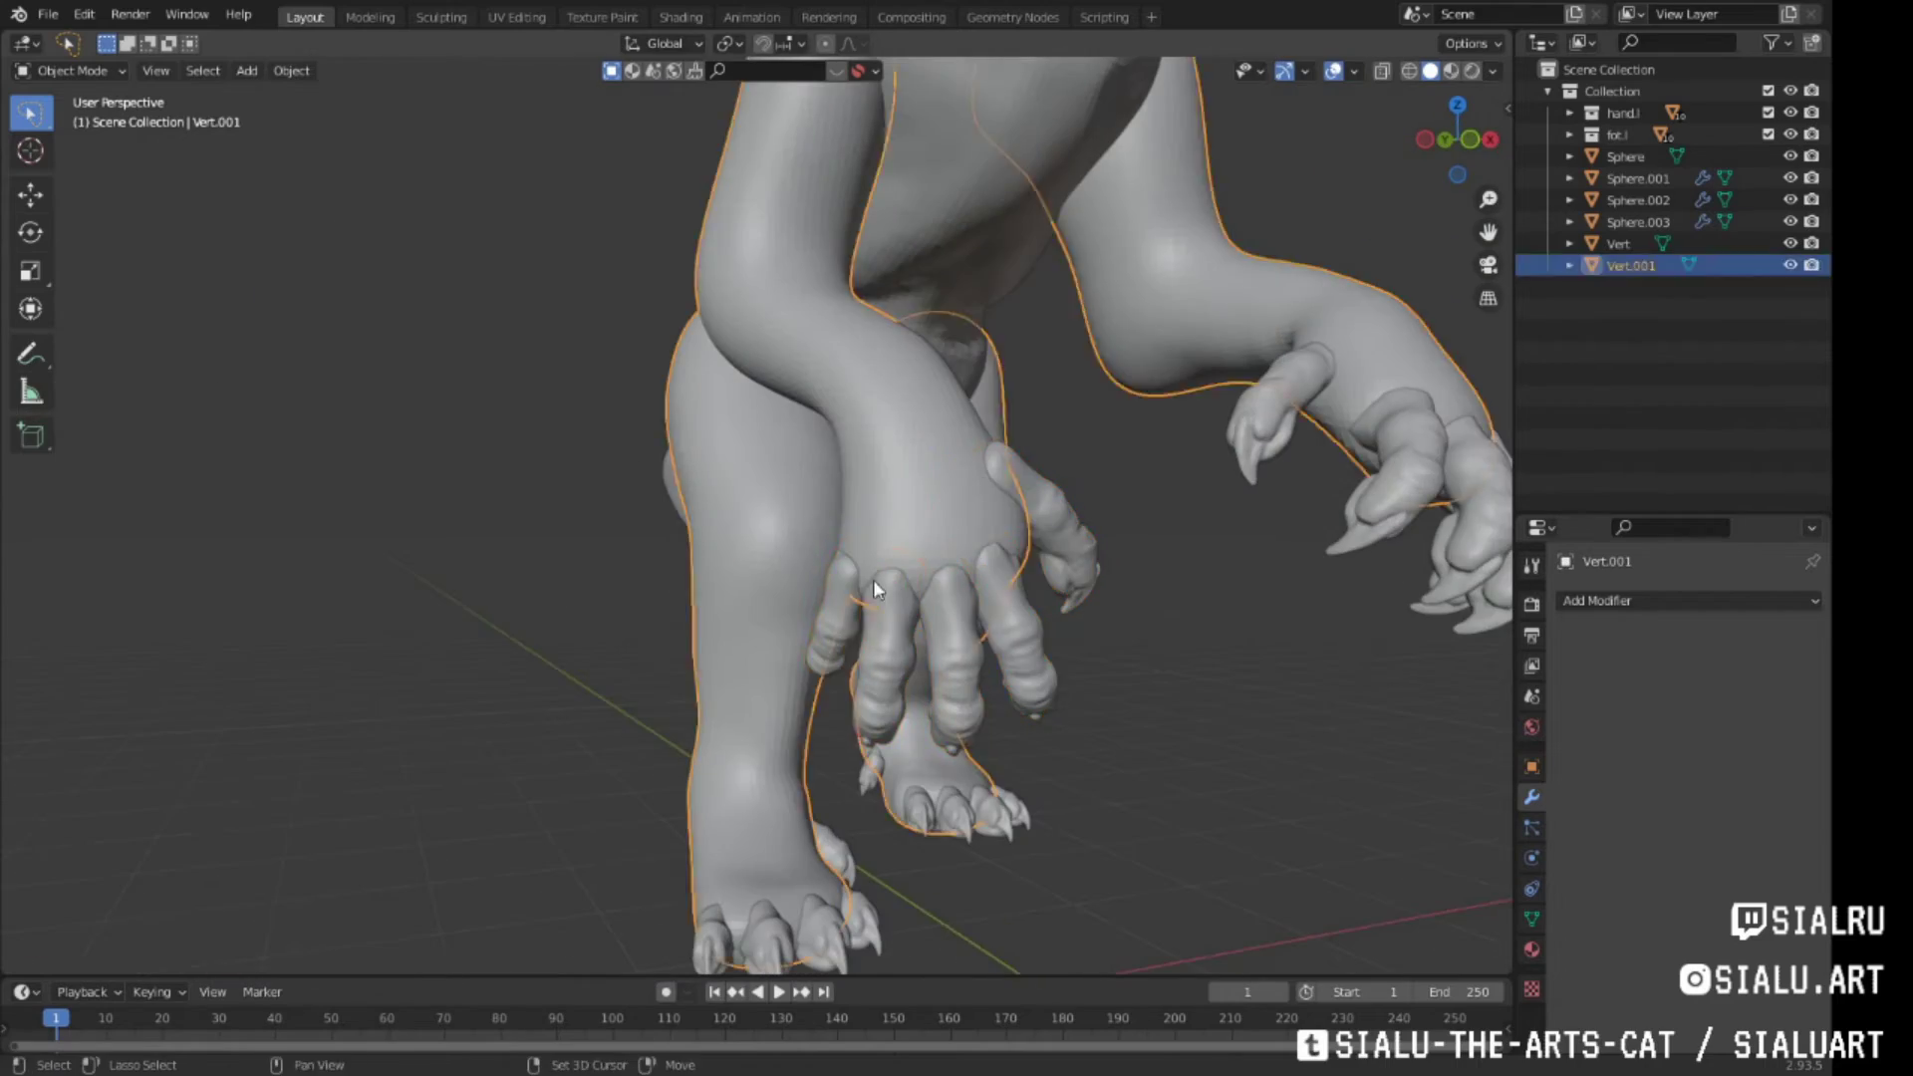
pyautogui.moveTo(873, 578); pyautogui.dragTo(799, 74, button='middle')
pyautogui.click(1199, 450)
# Move the claw piece Vert.021 into place on the hand
pyautogui.moveTo(1198, 450); pyautogui.dragTo(949, 584, button='middle')
pyautogui.scroll(4, 949, 584)
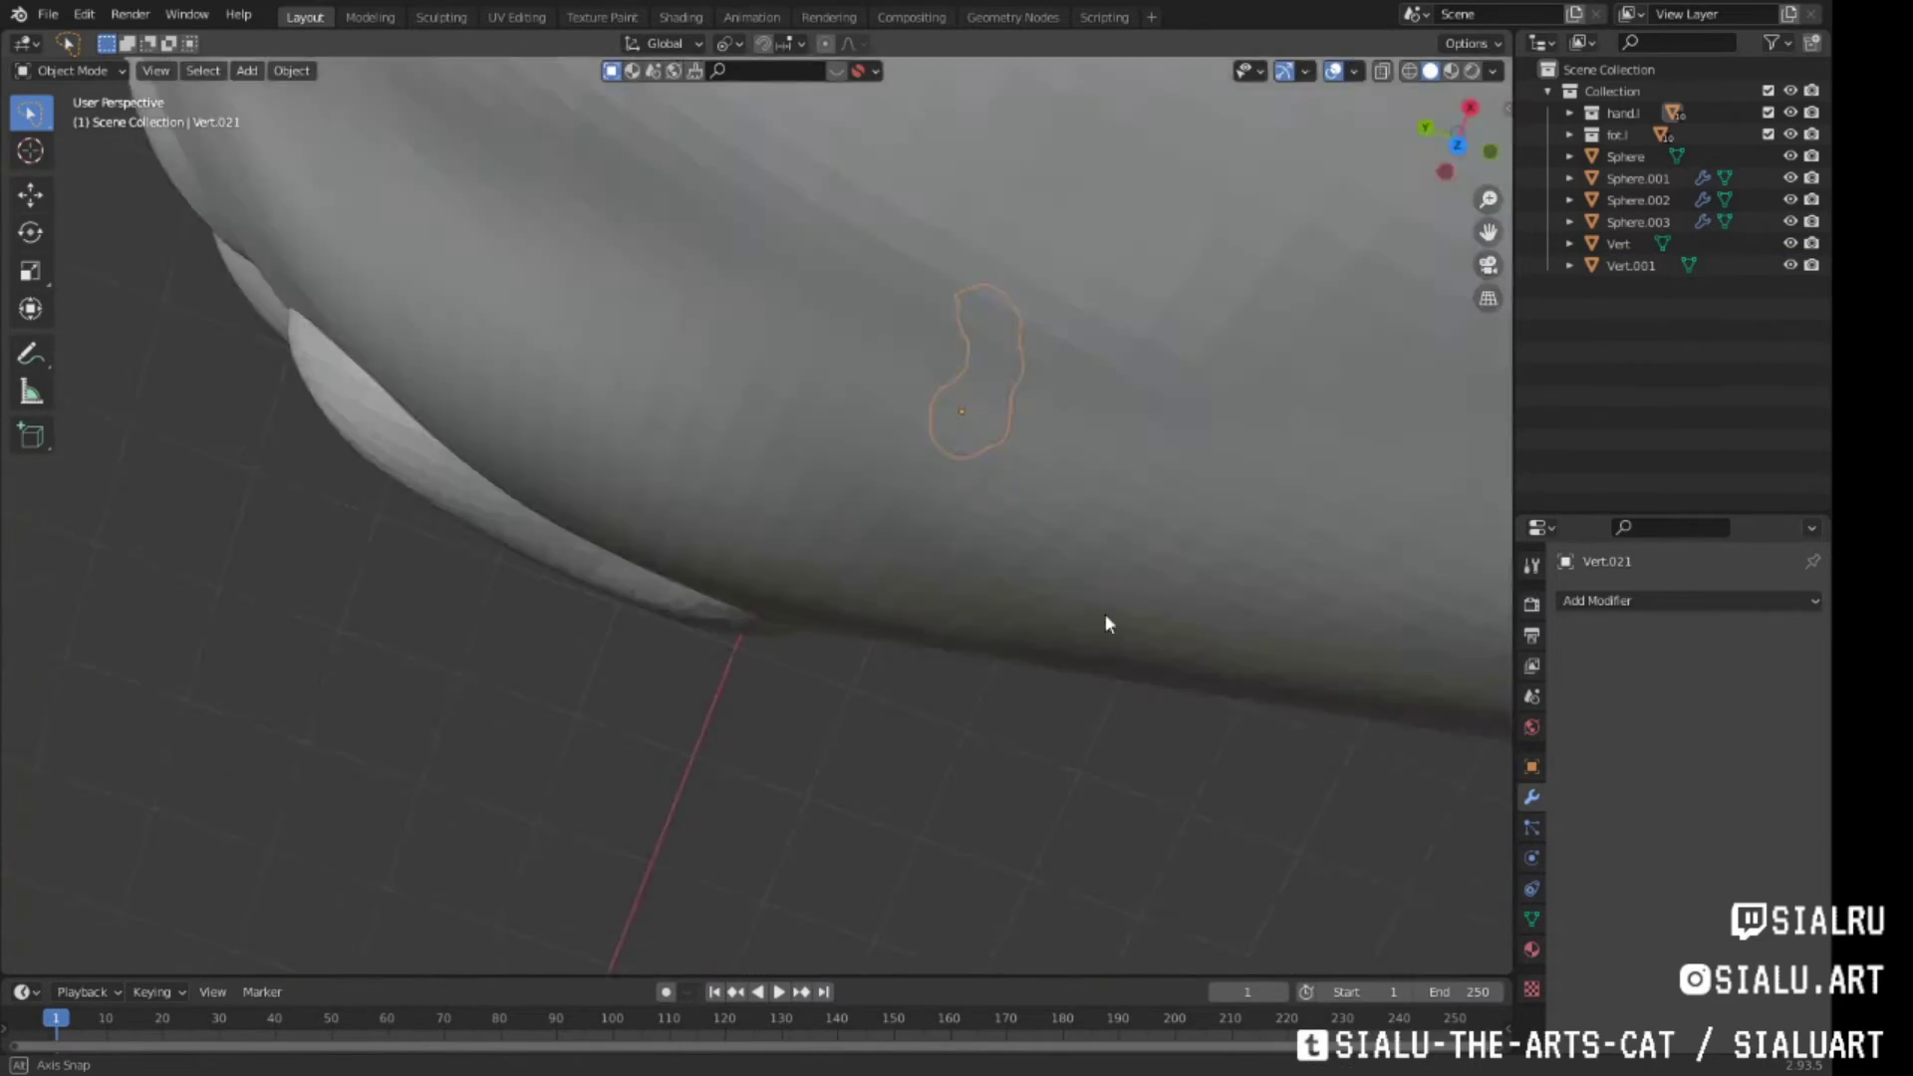
pyautogui.moveTo(1104, 614); pyautogui.dragTo(1211, 560, button='middle')
pyautogui.scroll(-4, 1211, 560)
pyautogui.moveTo(862, 571)
pyautogui.mouseDown(button='middle')
pyautogui.moveTo(1040, 458)
pyautogui.moveTo(978, 584)
pyautogui.mouseUp(button='middle')
pyautogui.press('g')
pyautogui.click(977, 584)
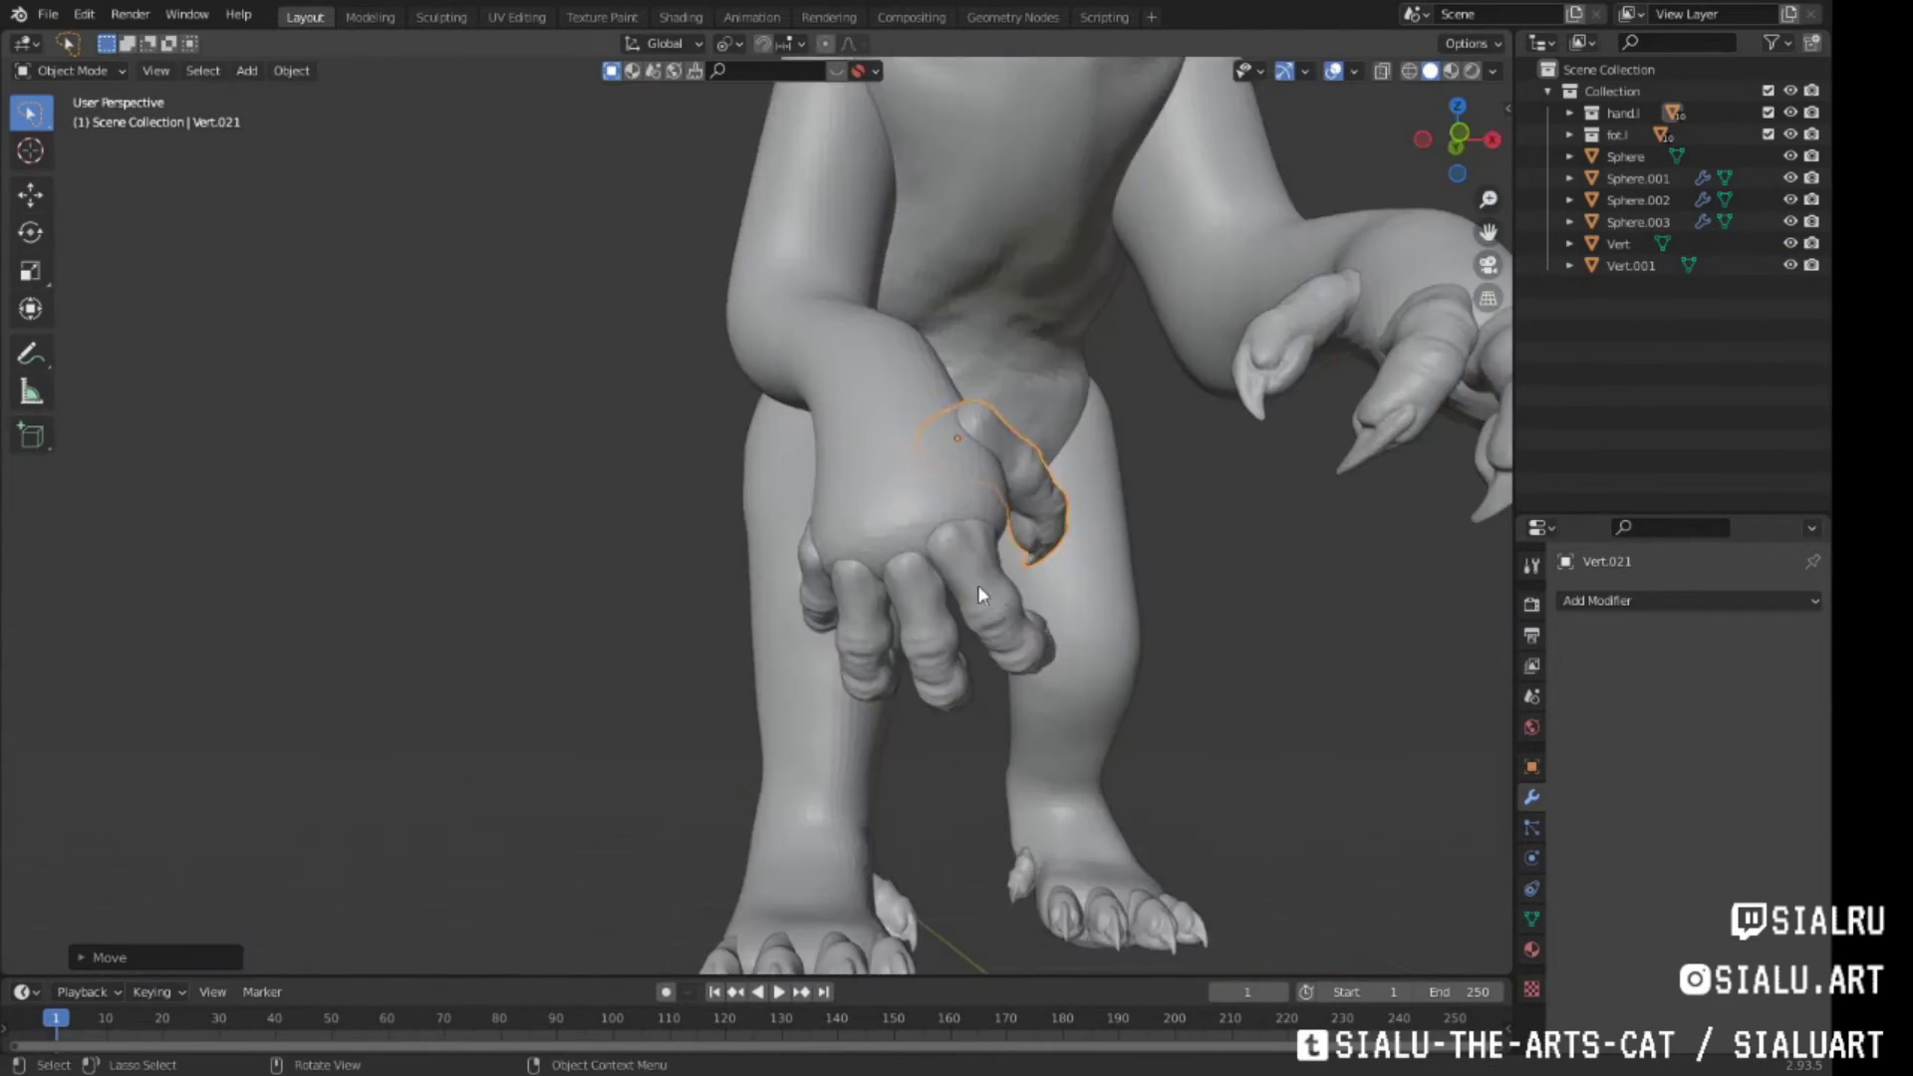
# In Sculpting, pull the hand's fingers into shape with the Grab brush
pyautogui.click(437, 17)
pyautogui.scroll(-3, 876, 555)
pyautogui.moveTo(876, 534); pyautogui.dragTo(941, 661, button='middle')
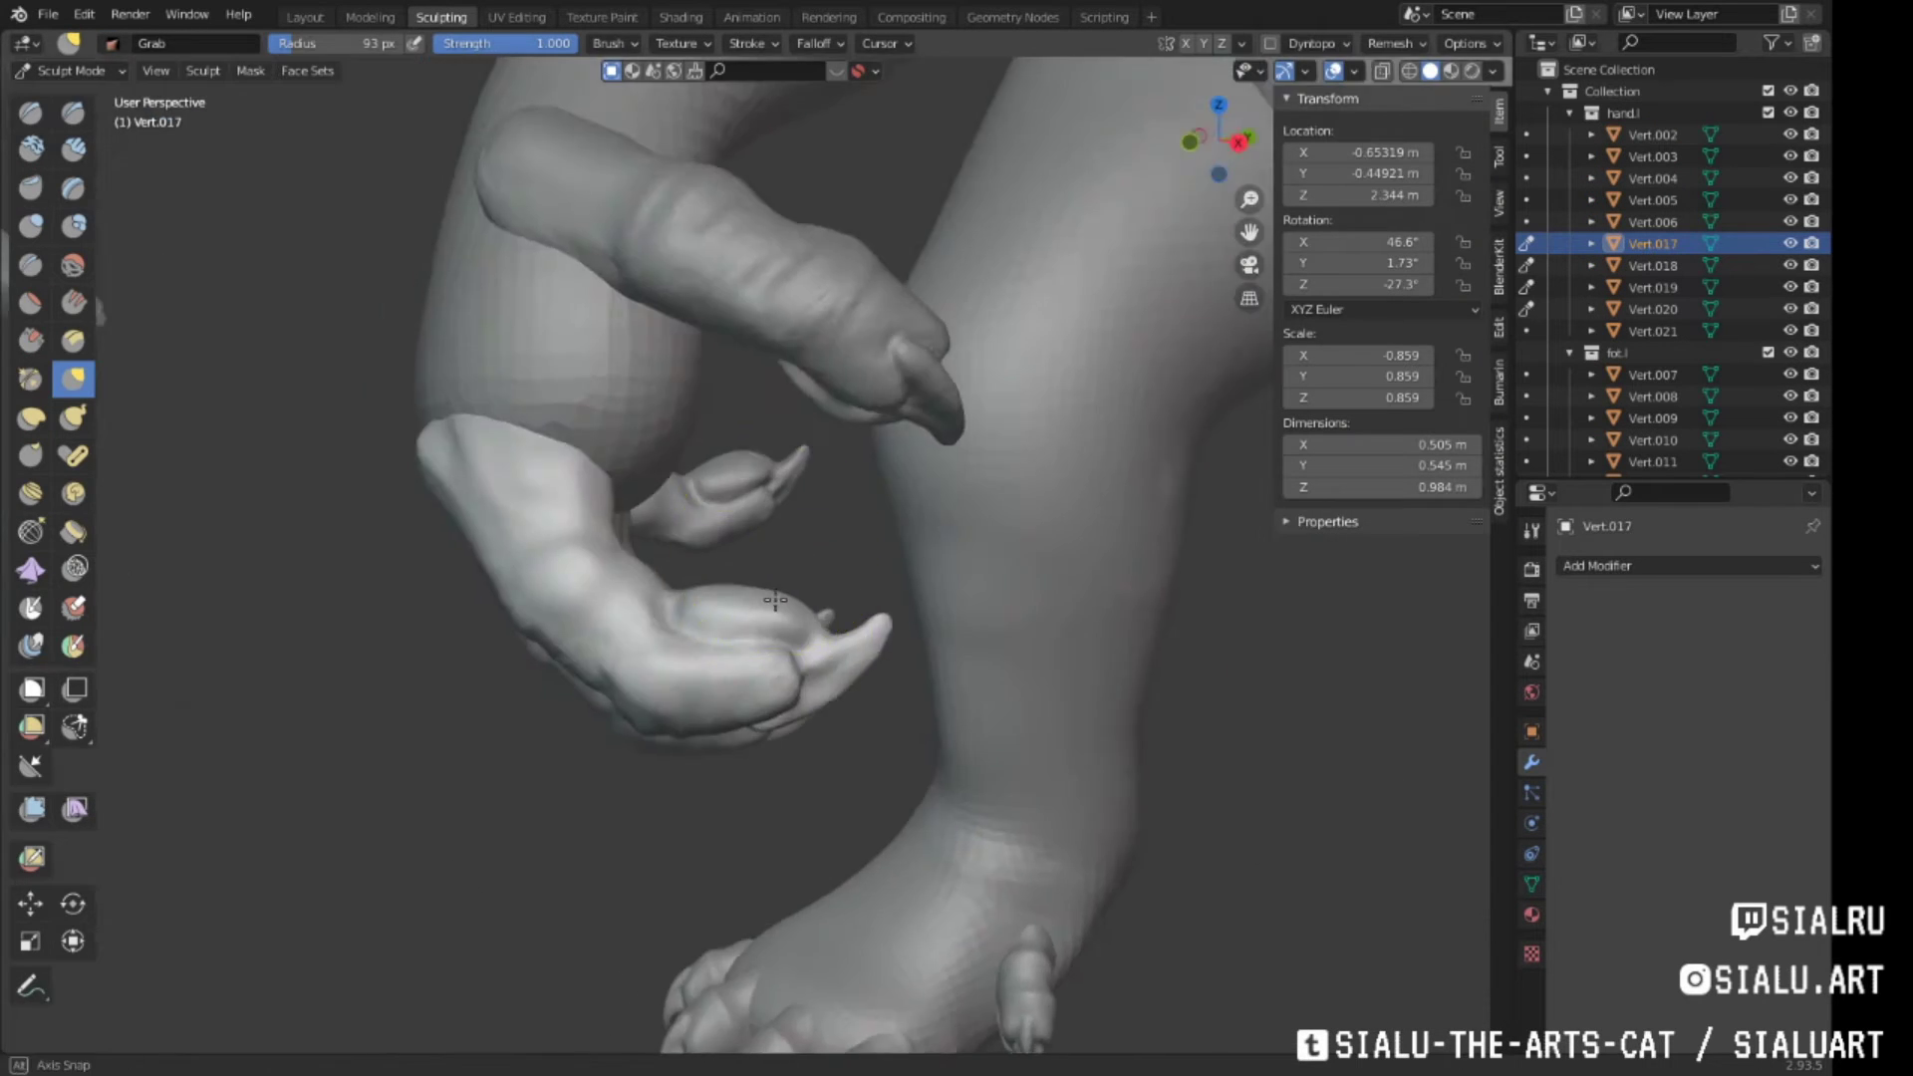
pyautogui.scroll(-3, 941, 662)
pyautogui.scroll(-5, 927, 627)
pyautogui.scroll(6, 910, 598)
pyautogui.moveTo(618, 617); pyautogui.dragTo(648, 568)
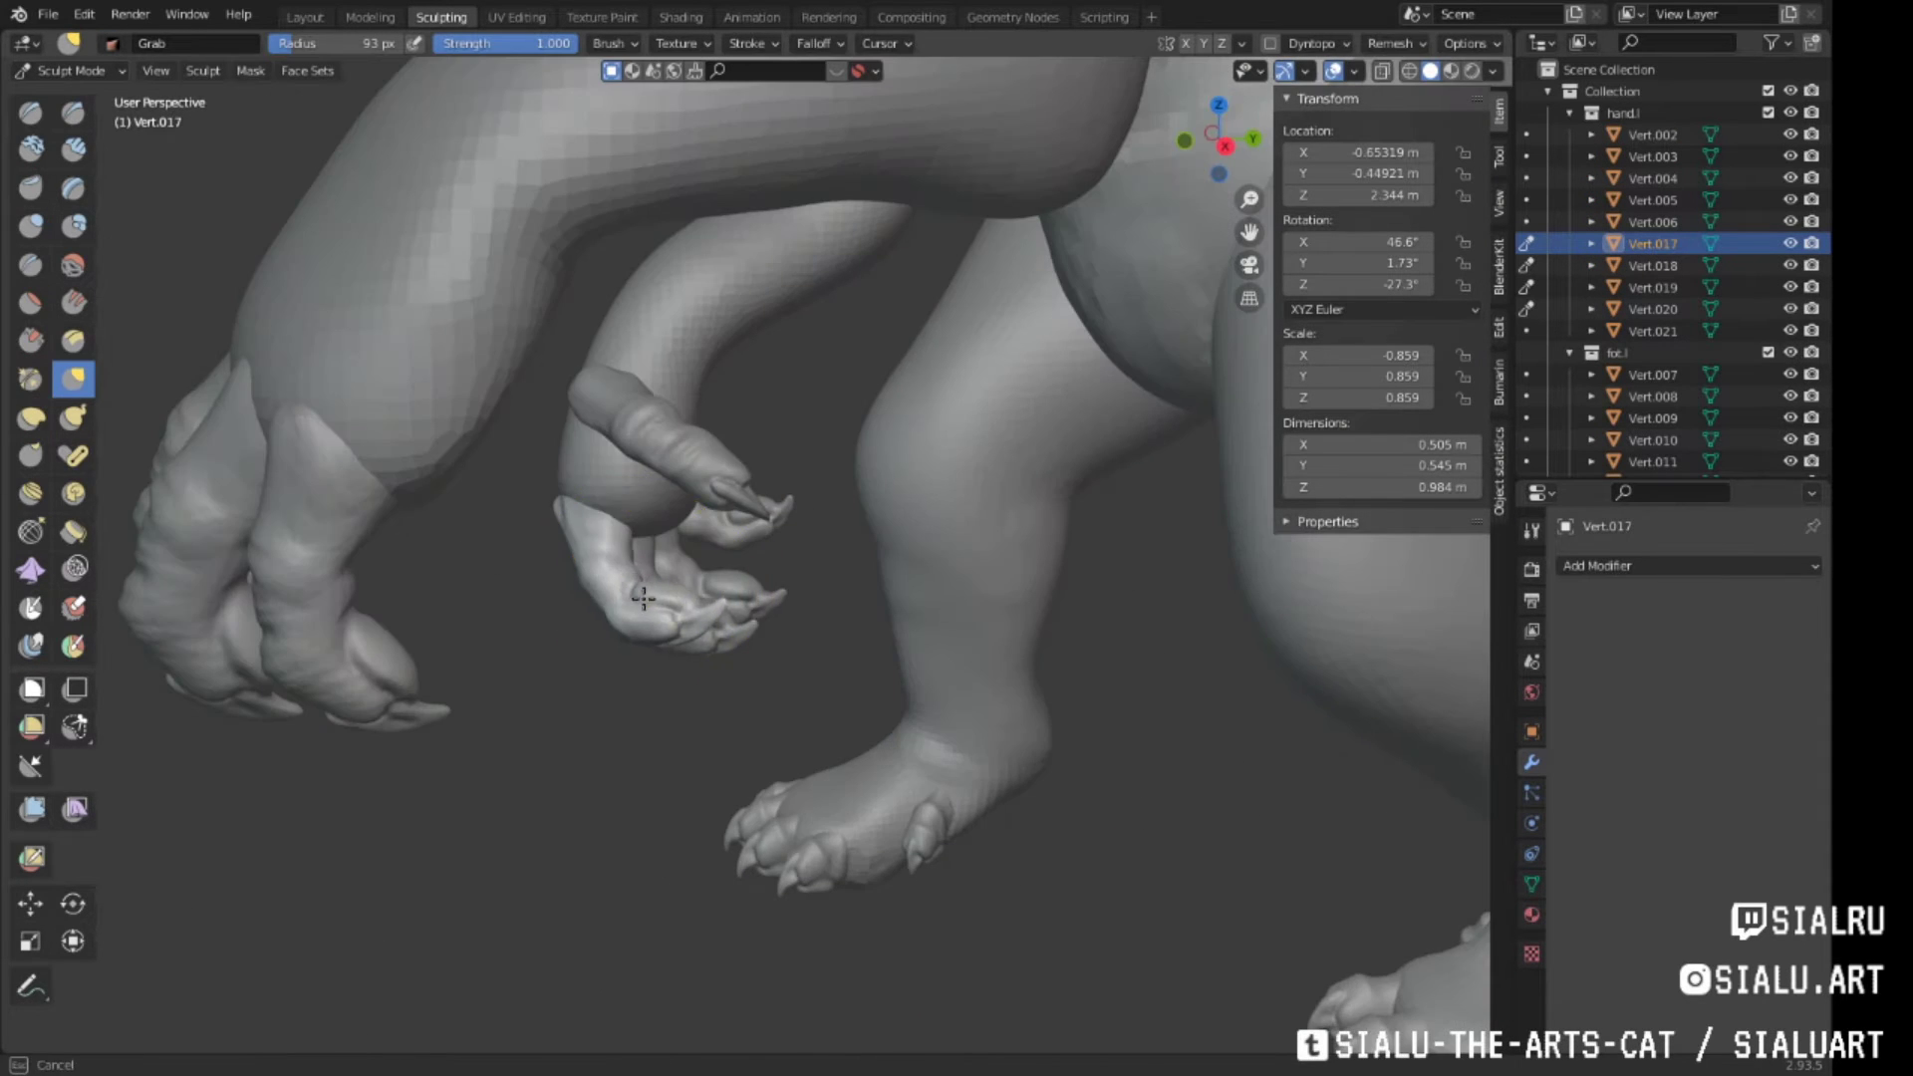
pyautogui.moveTo(648, 568); pyautogui.dragTo(692, 583, button='middle')
pyautogui.moveTo(788, 582); pyautogui.dragTo(772, 595)
pyautogui.moveTo(772, 596)
pyautogui.mouseDown(button='middle')
pyautogui.moveTo(752, 636)
pyautogui.moveTo(900, 520)
pyautogui.moveTo(1096, 468)
pyautogui.mouseUp(button='middle')
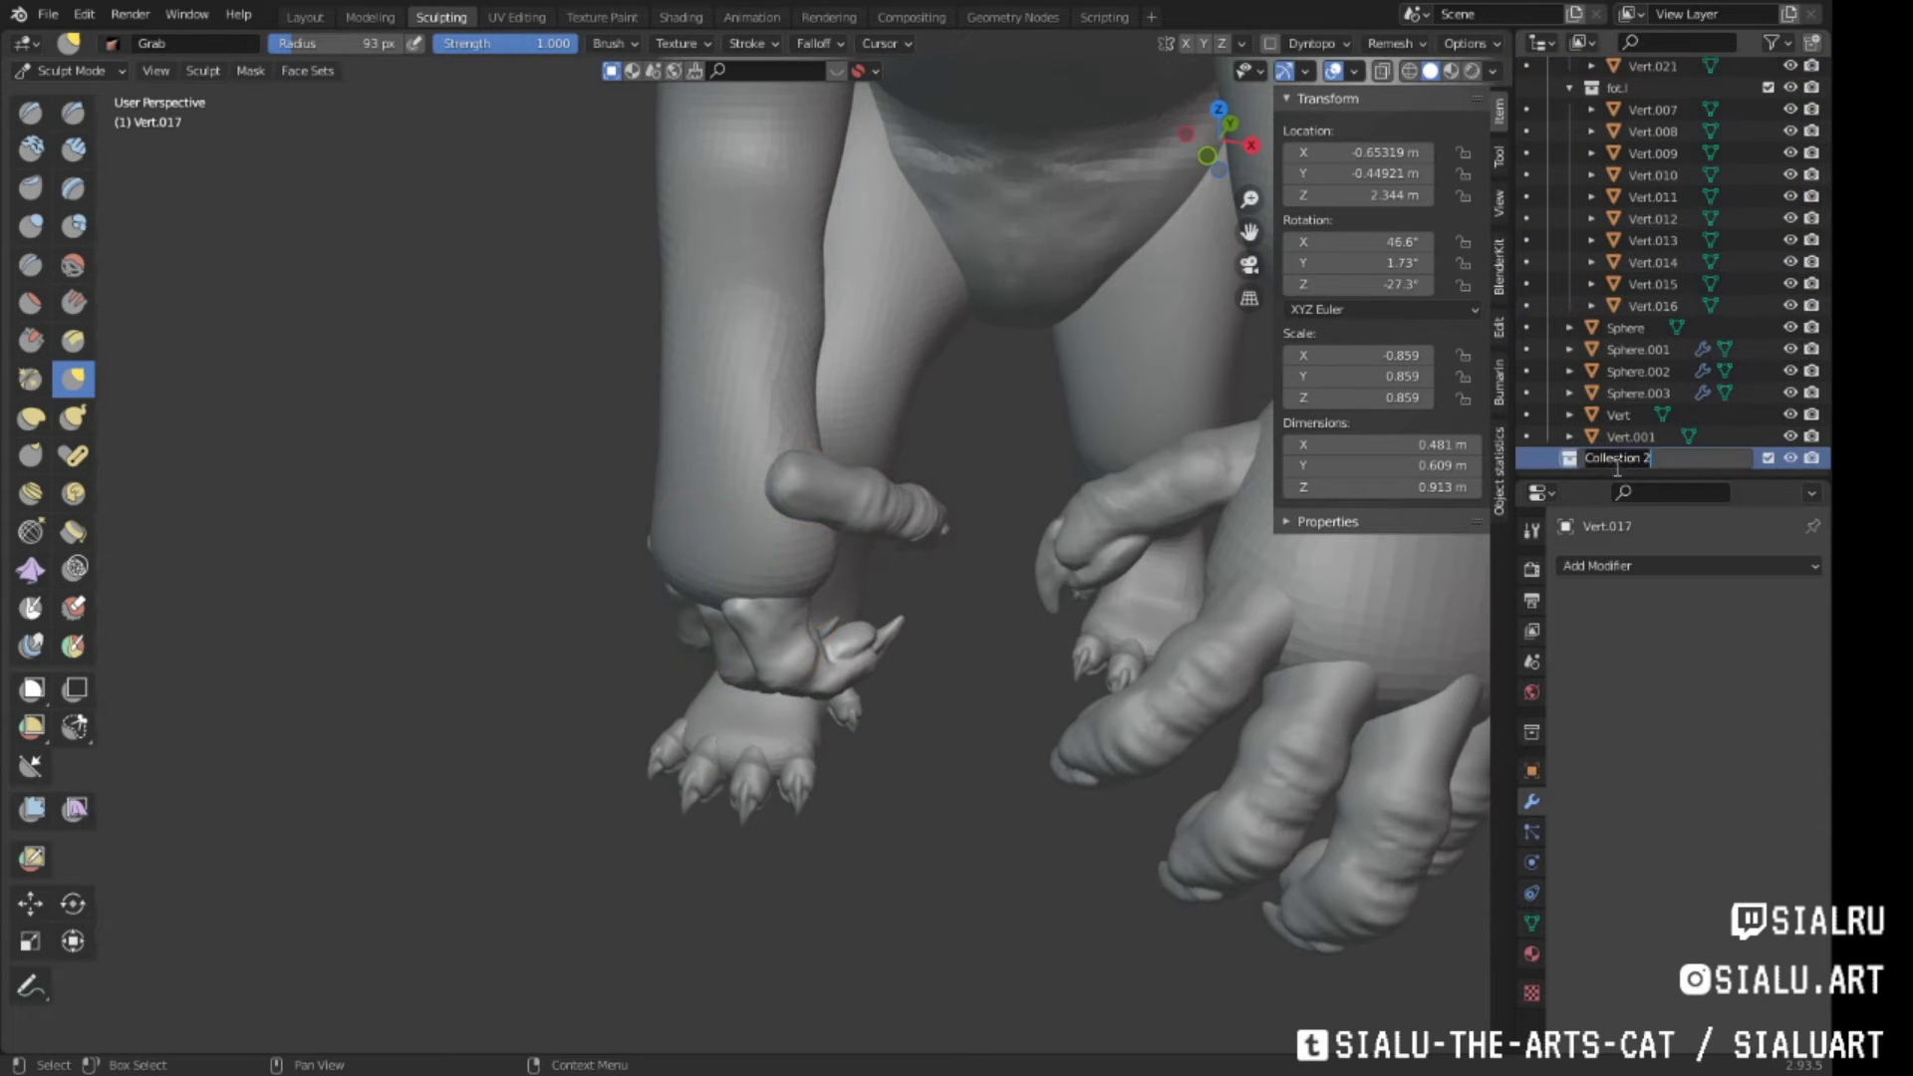
# Move Vert.017–021 into hand.r and group the foot claws Vert.012–016 in a new fot.r collection
pyautogui.moveTo(1666, 249); pyautogui.dragTo(1622, 505)
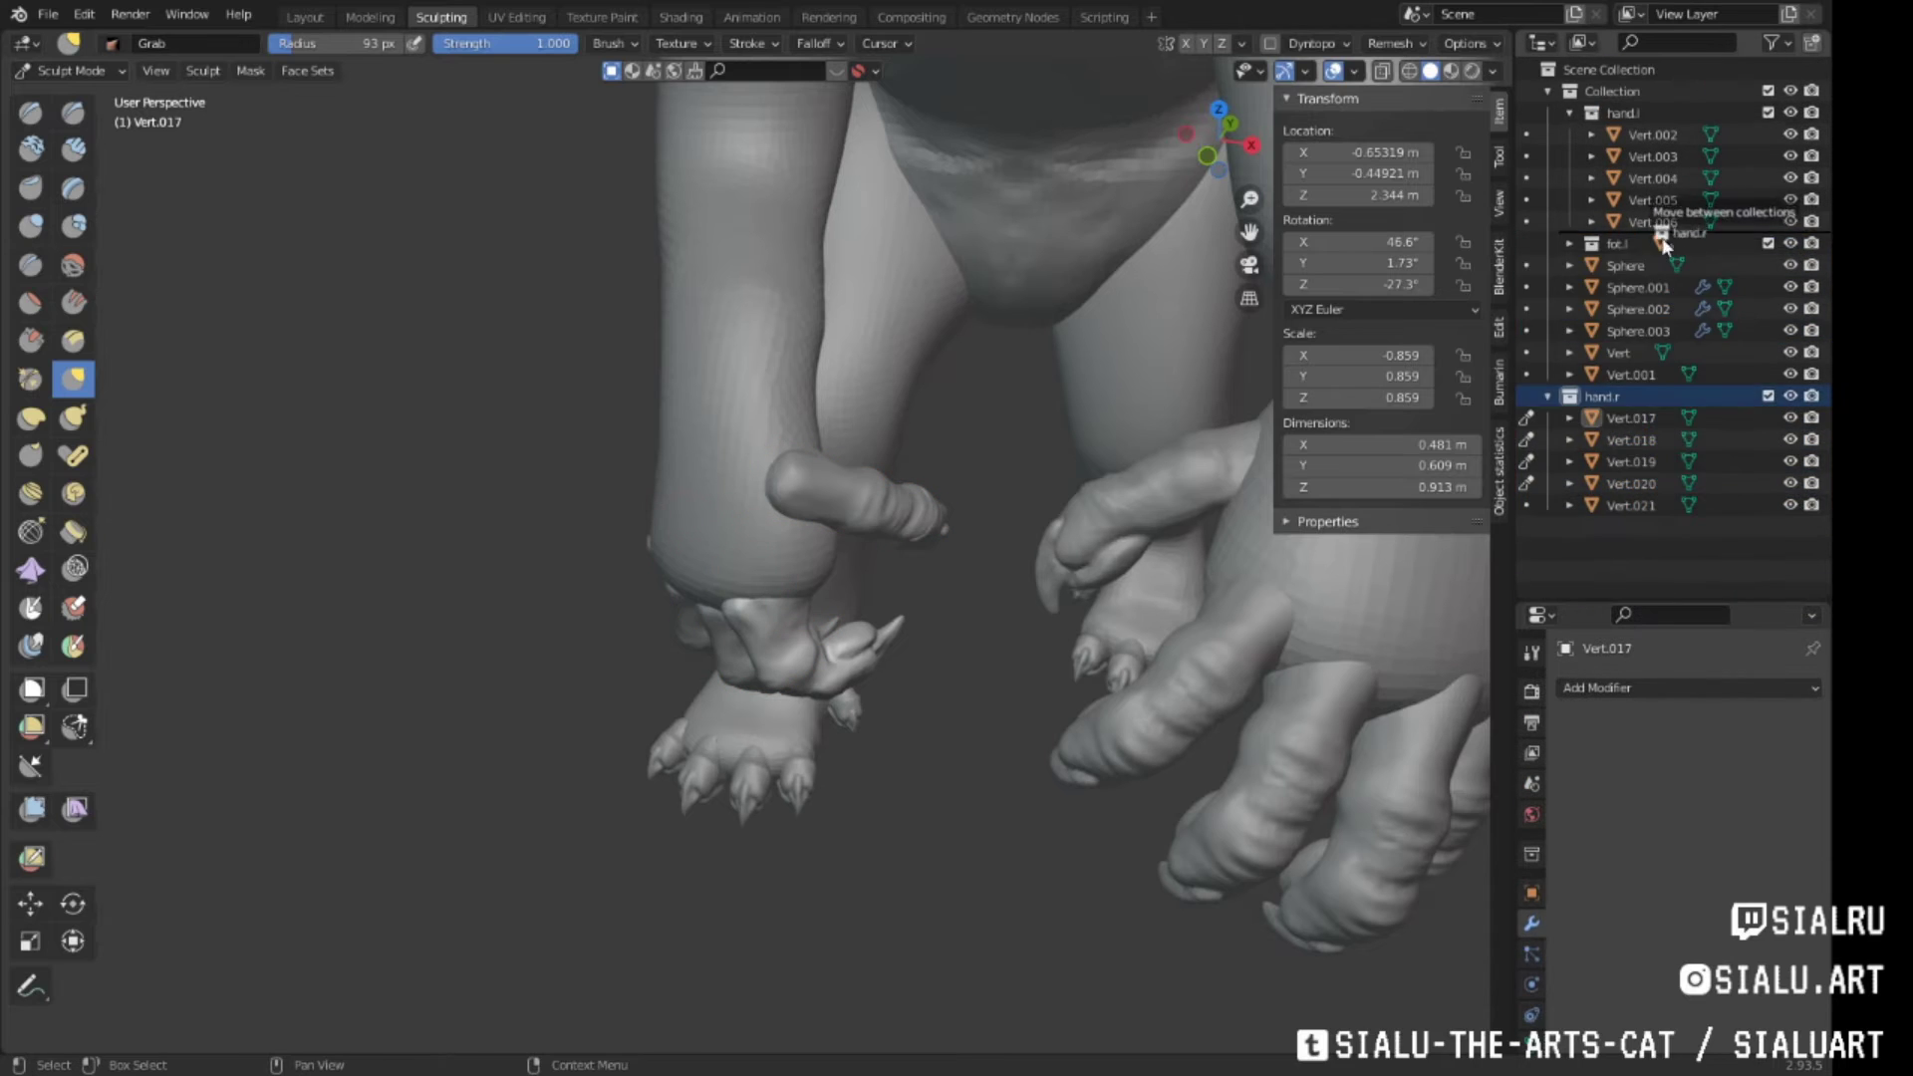
pyautogui.moveTo(1146, 558); pyautogui.dragTo(1101, 630, button='middle')
pyautogui.click(1791, 374)
pyautogui.moveTo(1007, 578); pyautogui.dragTo(1042, 630, button='middle')
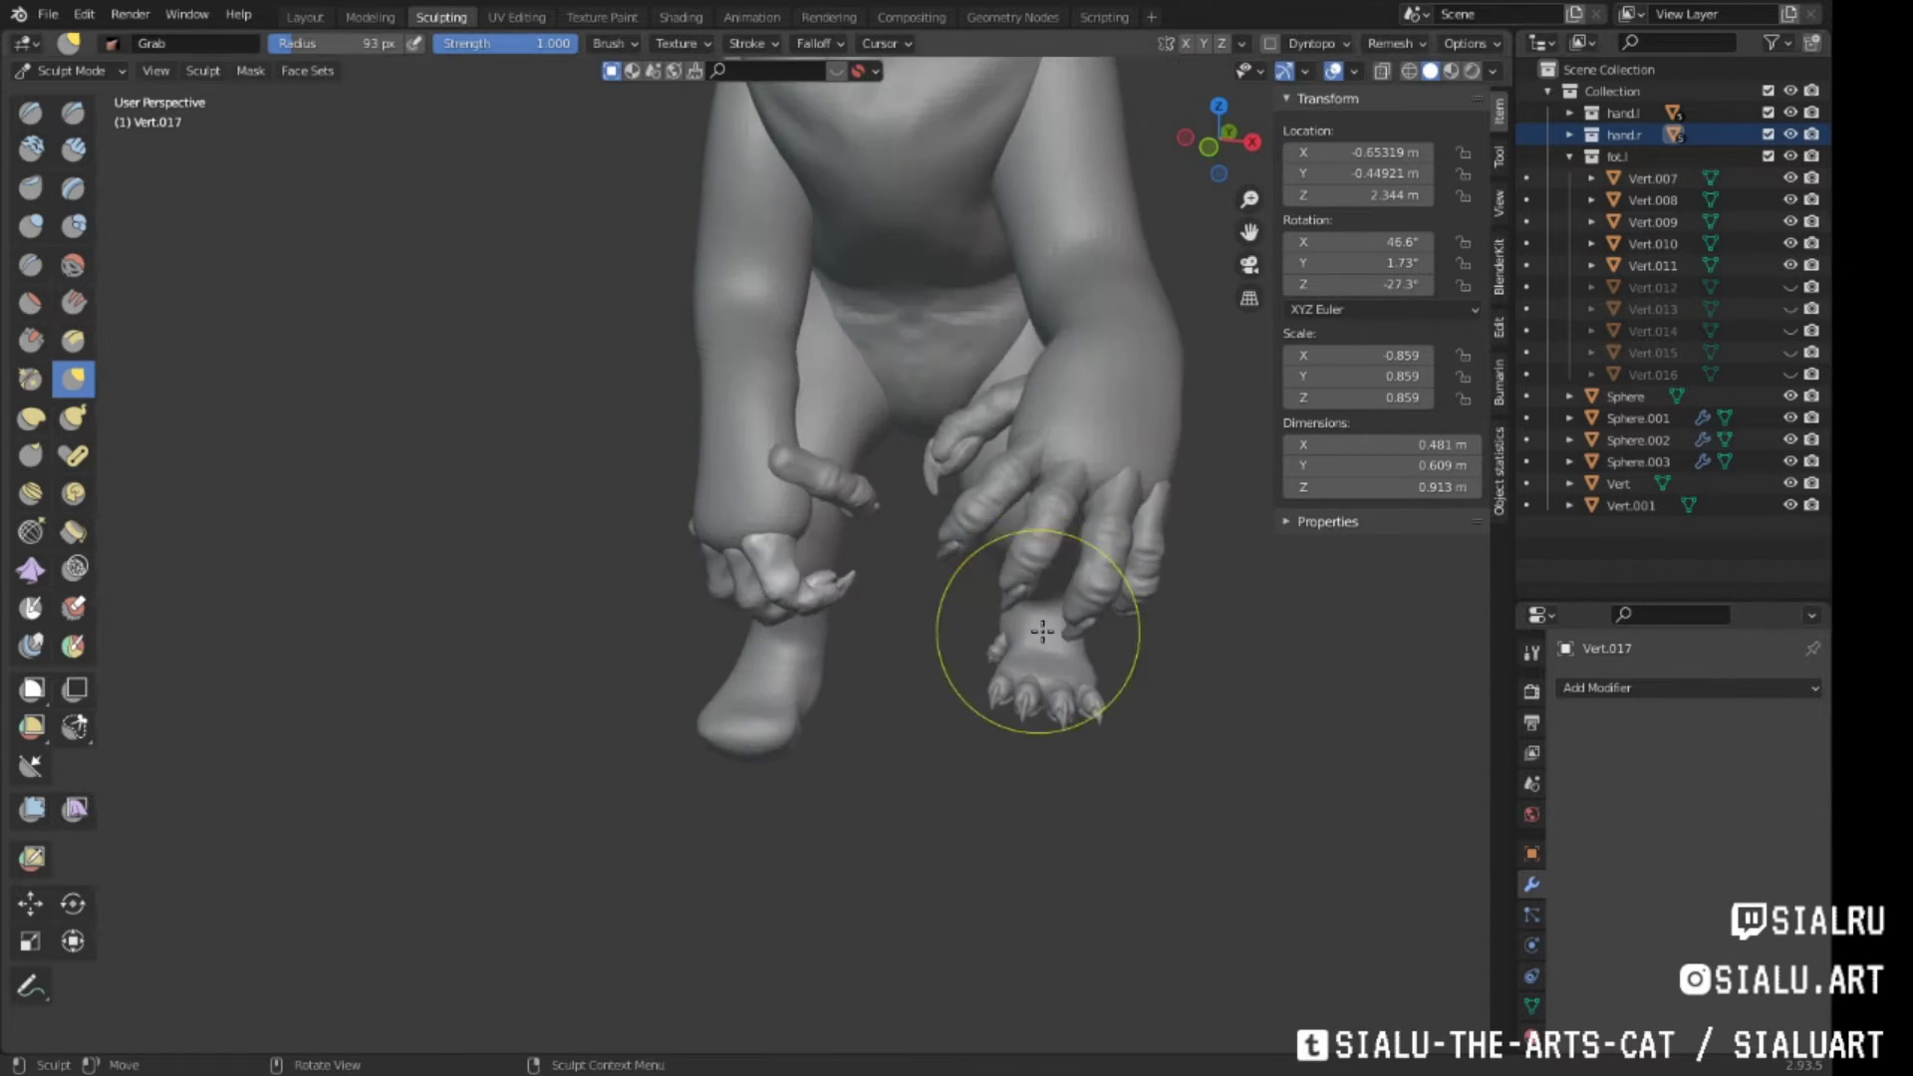
pyautogui.click(1558, 548)
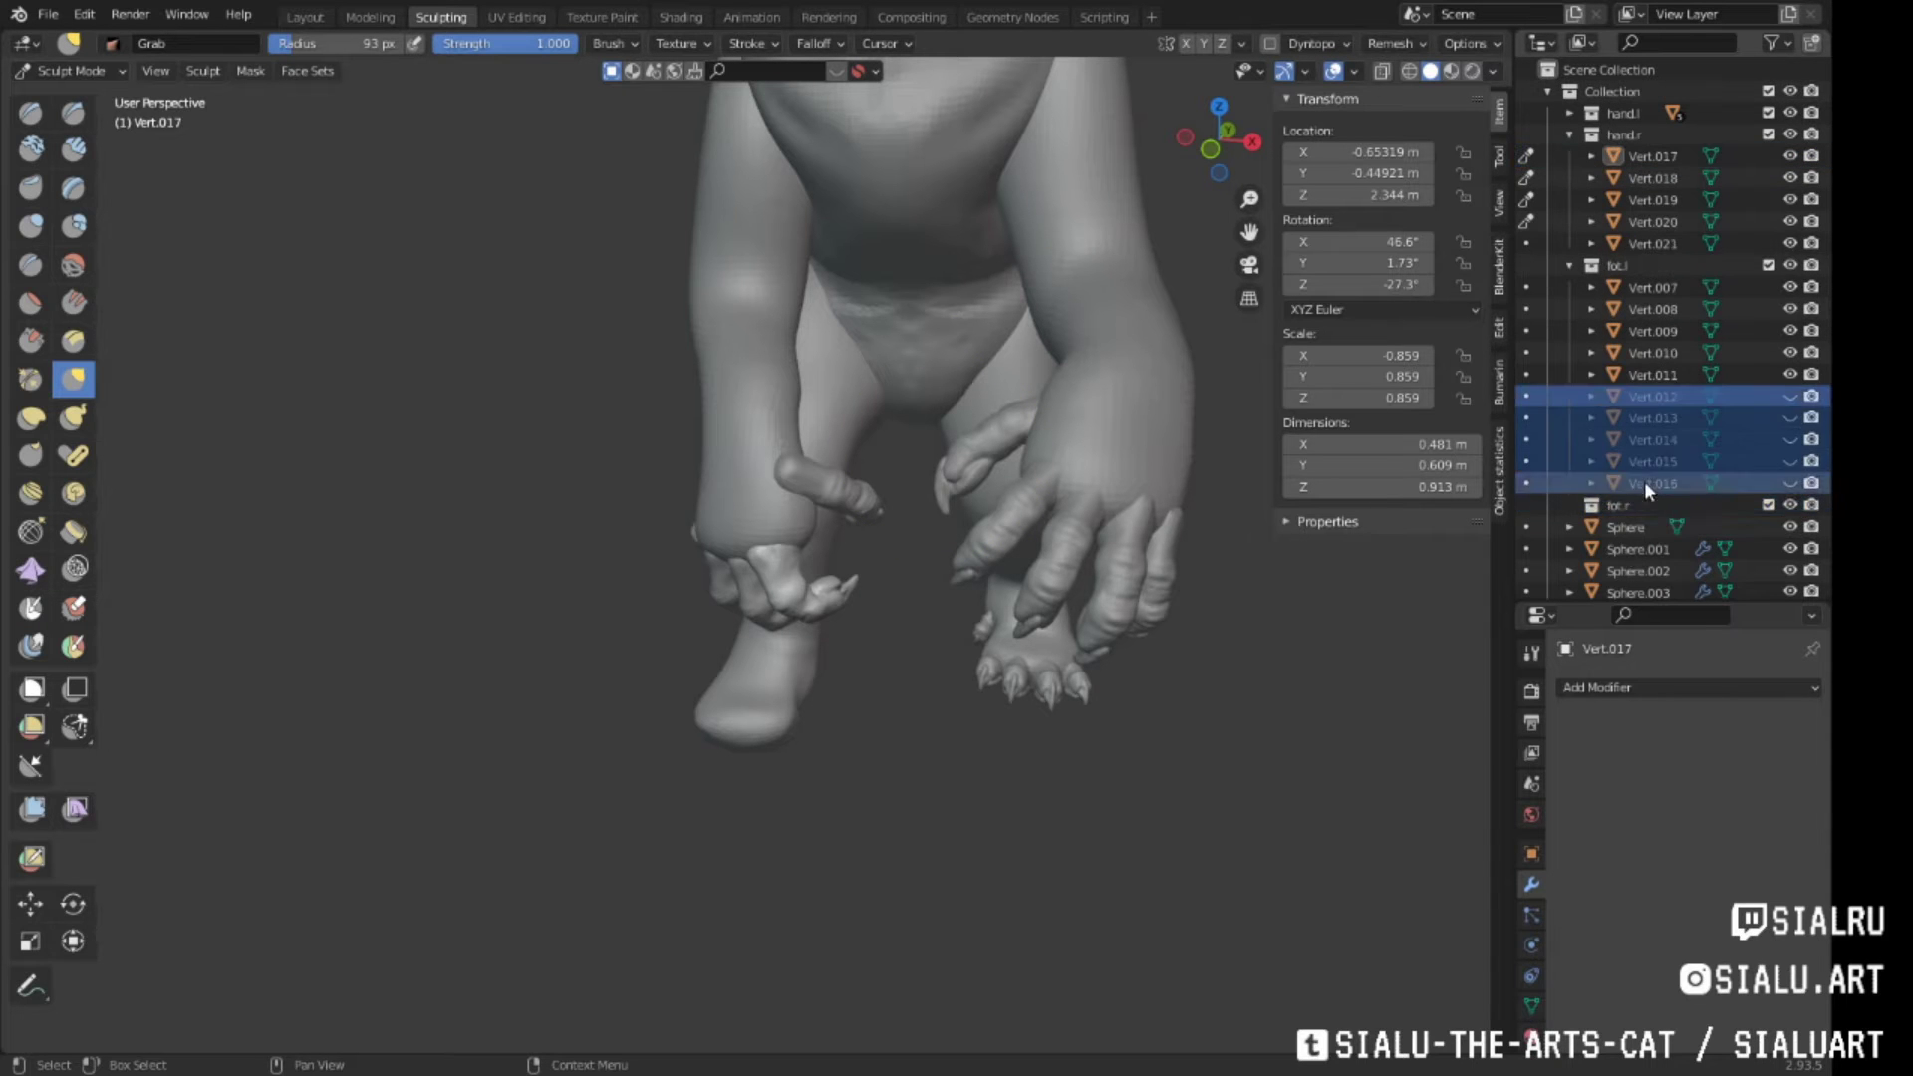
# Grab-sculpt the hand's fingers into their final positions
pyautogui.moveTo(1236, 469); pyautogui.dragTo(1014, 570, button='middle')
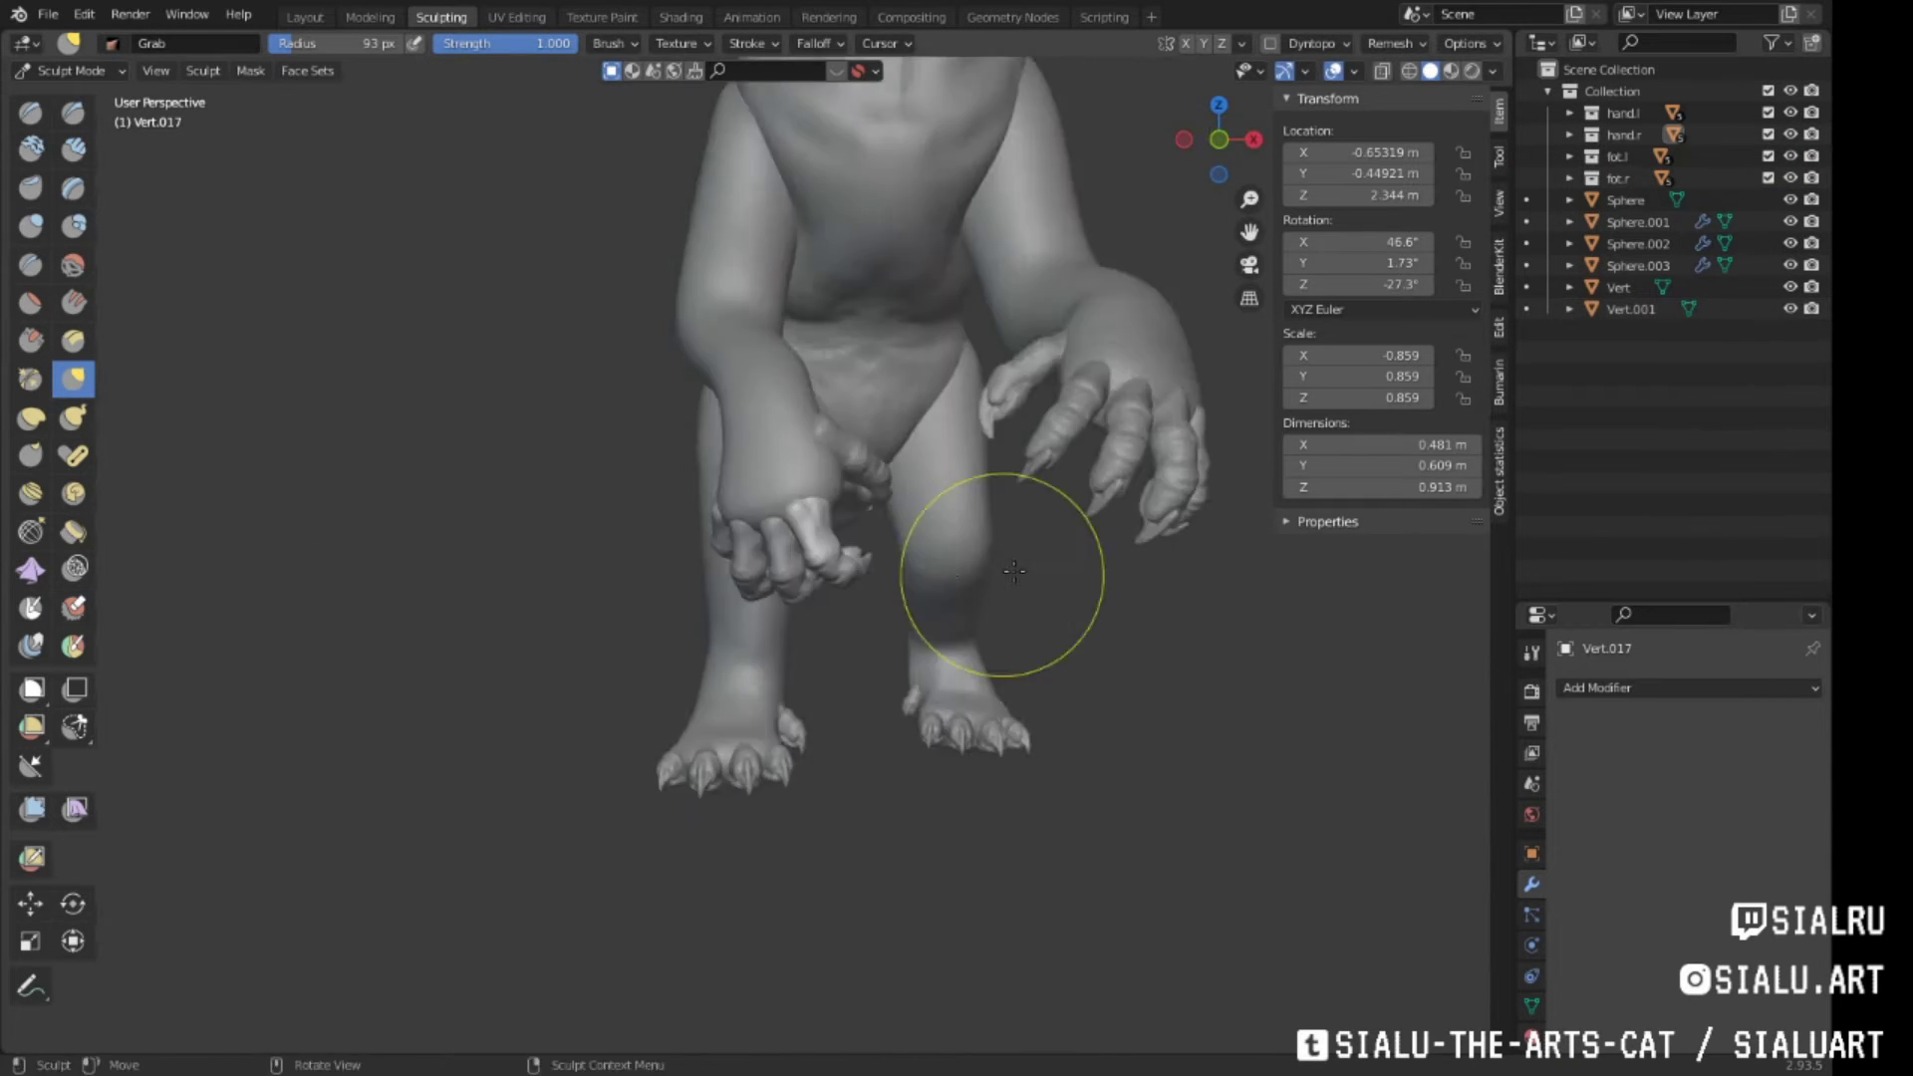
pyautogui.scroll(4, 861, 630)
pyautogui.moveTo(860, 630); pyautogui.dragTo(811, 470, button='middle')
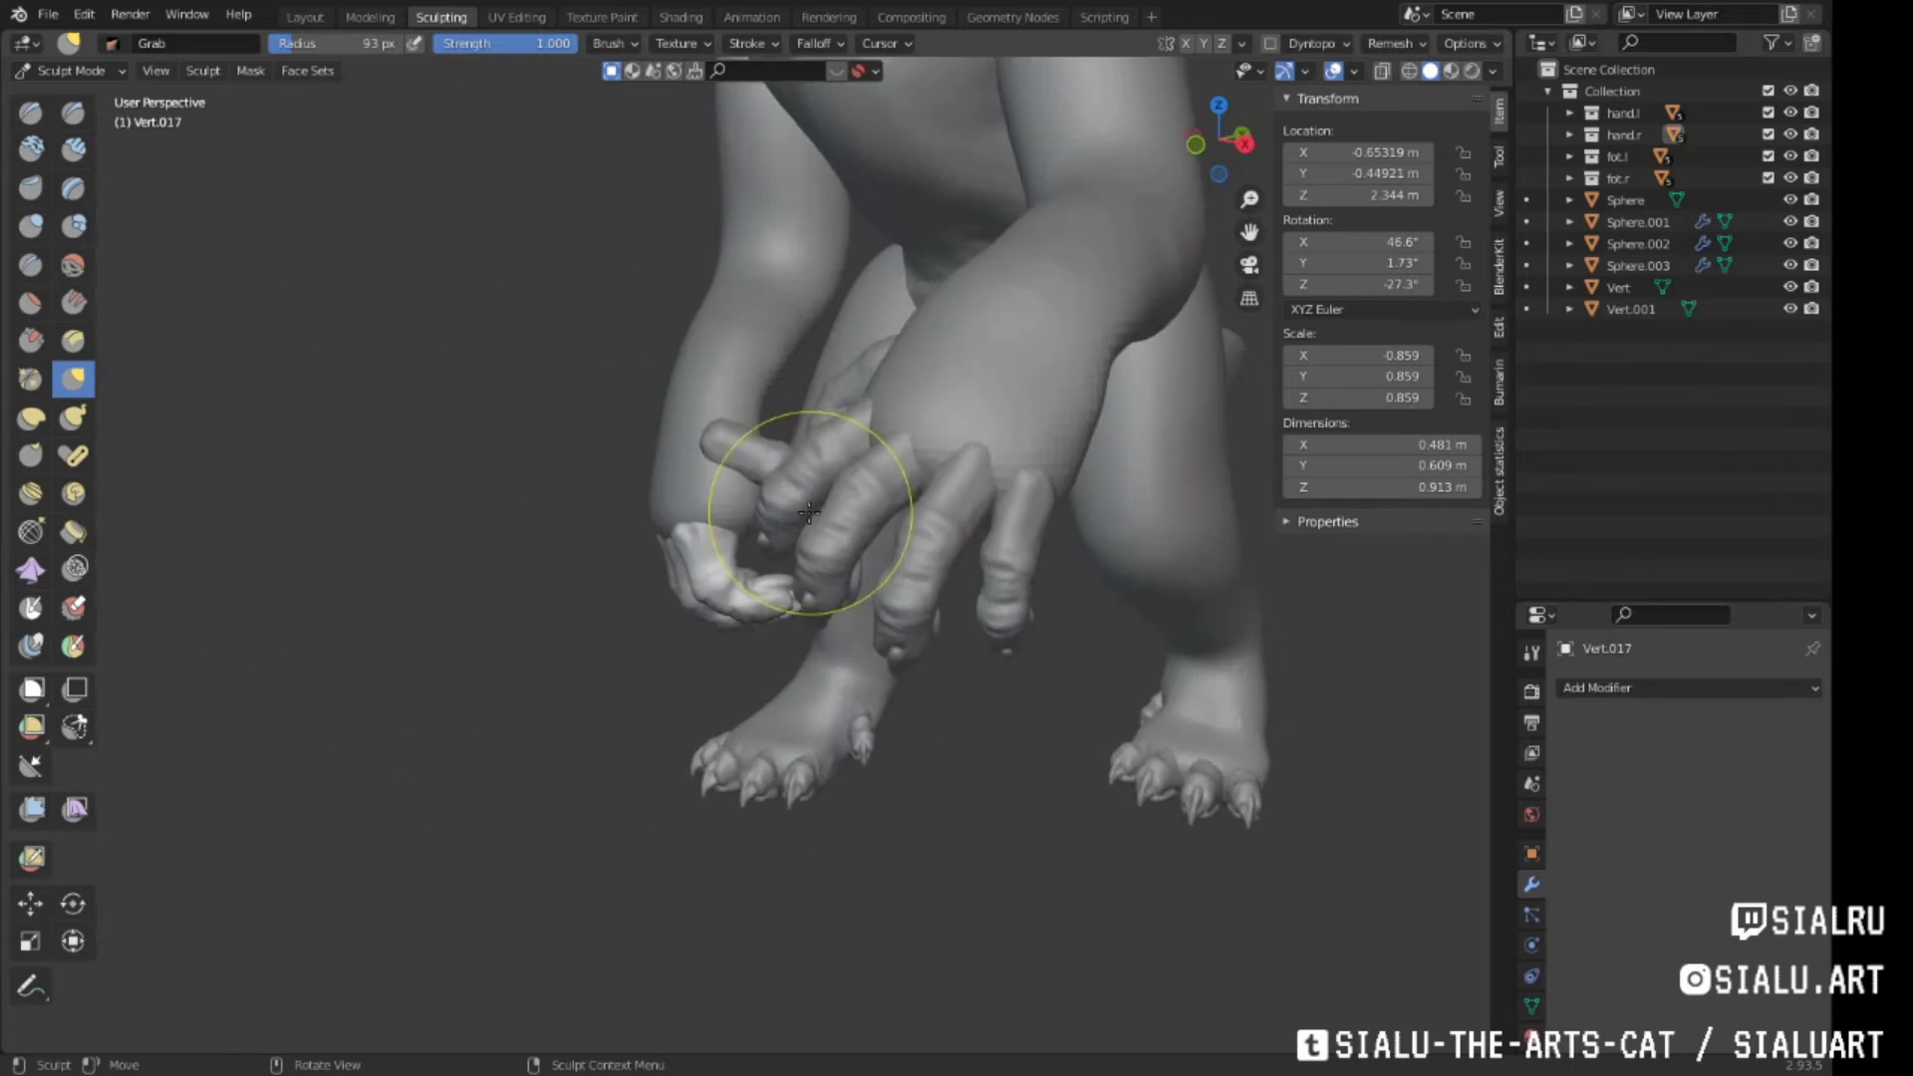
pyautogui.moveTo(987, 522); pyautogui.dragTo(811, 512, button='middle')
pyautogui.moveTo(811, 512); pyautogui.dragTo(827, 528)
pyautogui.moveTo(827, 528)
pyautogui.mouseDown(button='middle')
pyautogui.moveTo(747, 607)
pyautogui.moveTo(1054, 598)
pyautogui.moveTo(939, 641)
pyautogui.mouseUp(button='middle')
pyautogui.scroll(3, 959, 584)
pyautogui.scroll(-3, 959, 584)
# In Edit Mode, select the linked claw geometry to split it off as Vert.022
pyautogui.press('Tab')
pyautogui.press('l')
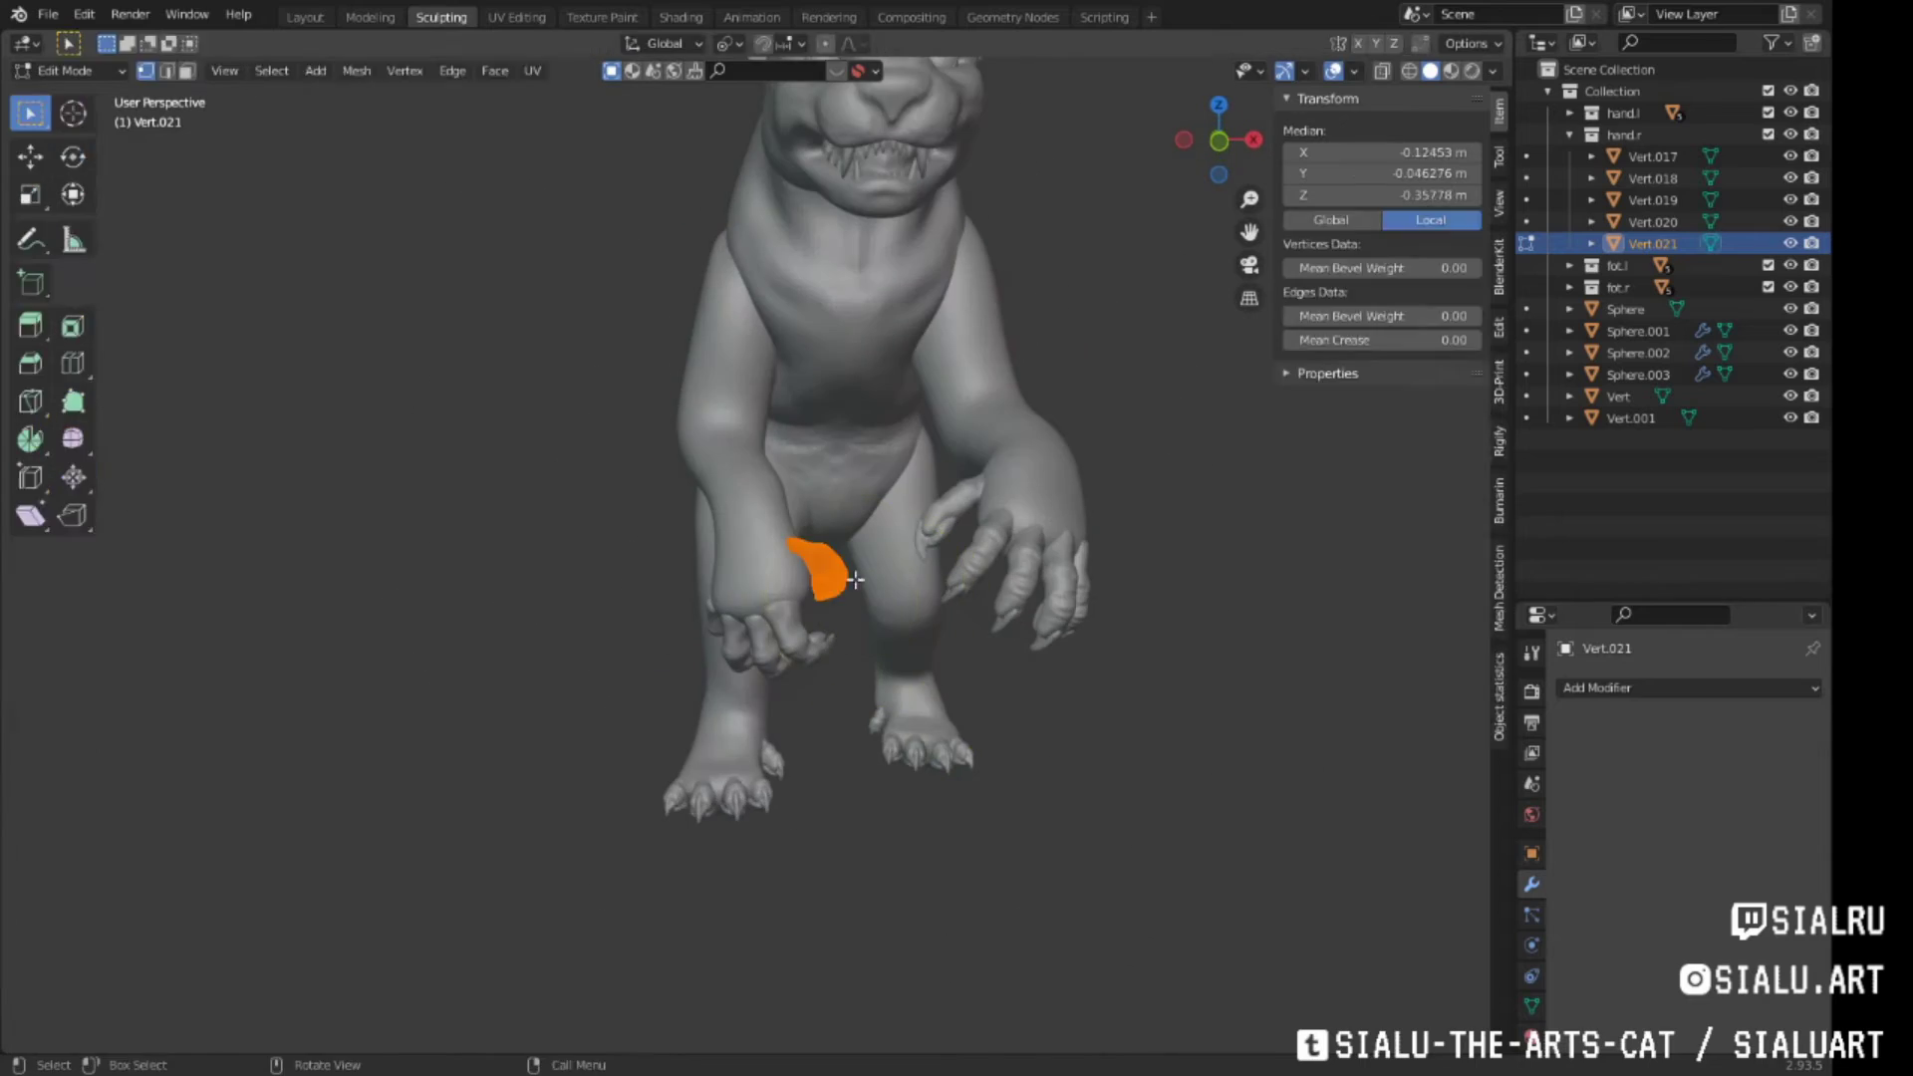
pyautogui.hotkey('ctrl', 'pageup')
pyautogui.hotkey('ctrl', 'pageup')
pyautogui.hotkey('ctrl', 'pageup')
pyautogui.moveTo(1003, 555)
pyautogui.mouseDown(button='middle')
pyautogui.moveTo(768, 547)
pyautogui.moveTo(807, 410)
pyautogui.moveTo(333, 308)
pyautogui.moveTo(788, 724)
pyautogui.moveTo(902, 558)
pyautogui.moveTo(774, 517)
pyautogui.moveTo(822, 533)
pyautogui.moveTo(704, 534)
pyautogui.moveTo(846, 546)
pyautogui.moveTo(897, 449)
pyautogui.moveTo(703, 614)
pyautogui.moveTo(947, 572)
pyautogui.moveTo(768, 607)
pyautogui.moveTo(876, 738)
pyautogui.moveTo(776, 670)
pyautogui.moveTo(713, 544)
pyautogui.mouseUp(button='middle')
pyautogui.hotkey('ctrl', 'pagedown')
pyautogui.hotkey('ctrl', 'pagedown')
pyautogui.scroll(5, 807, 410)
# Grab-sculpt the legs, then inspect the body mesh in Edit Mode from several angles
pyautogui.press('g')
pyautogui.scroll(-3, 713, 544)
pyautogui.scroll(-2, 808, 603)
pyautogui.press('Tab')
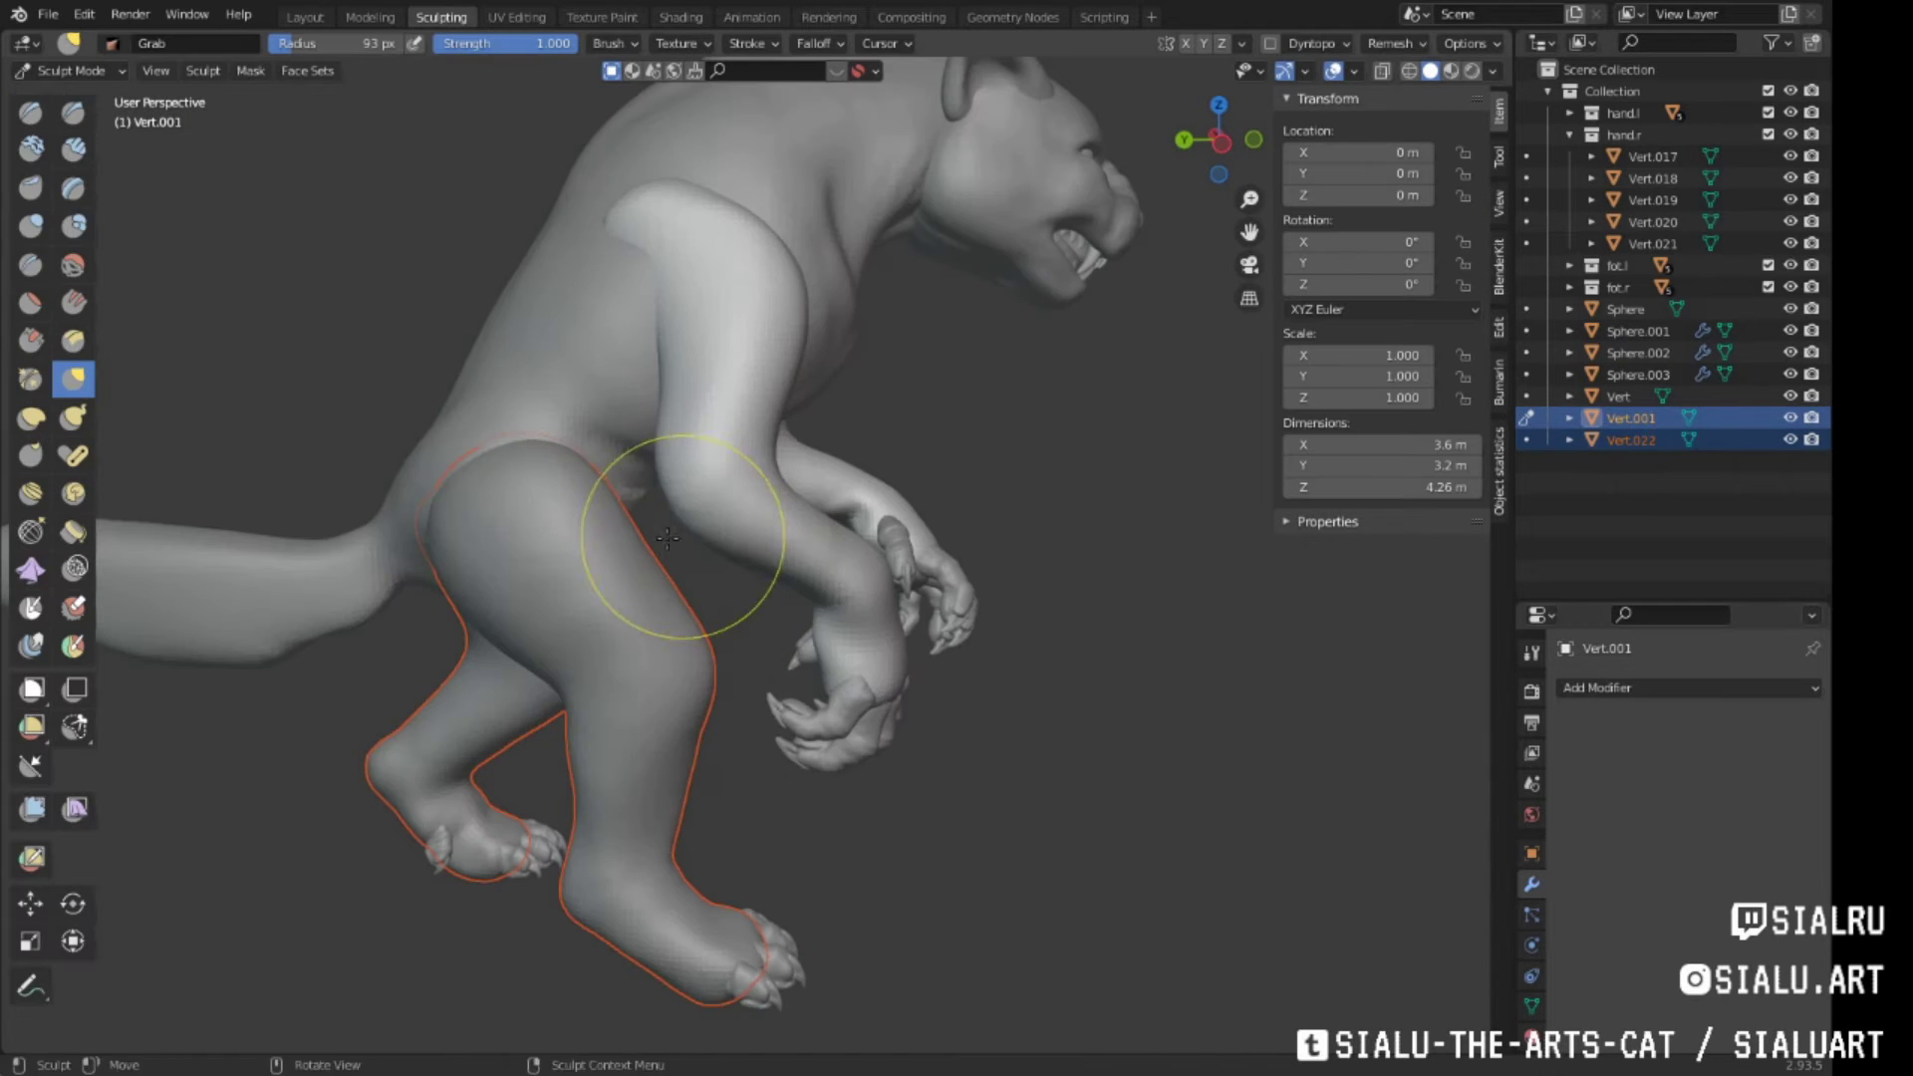
pyautogui.moveTo(738, 423); pyautogui.dragTo(835, 665, button='middle')
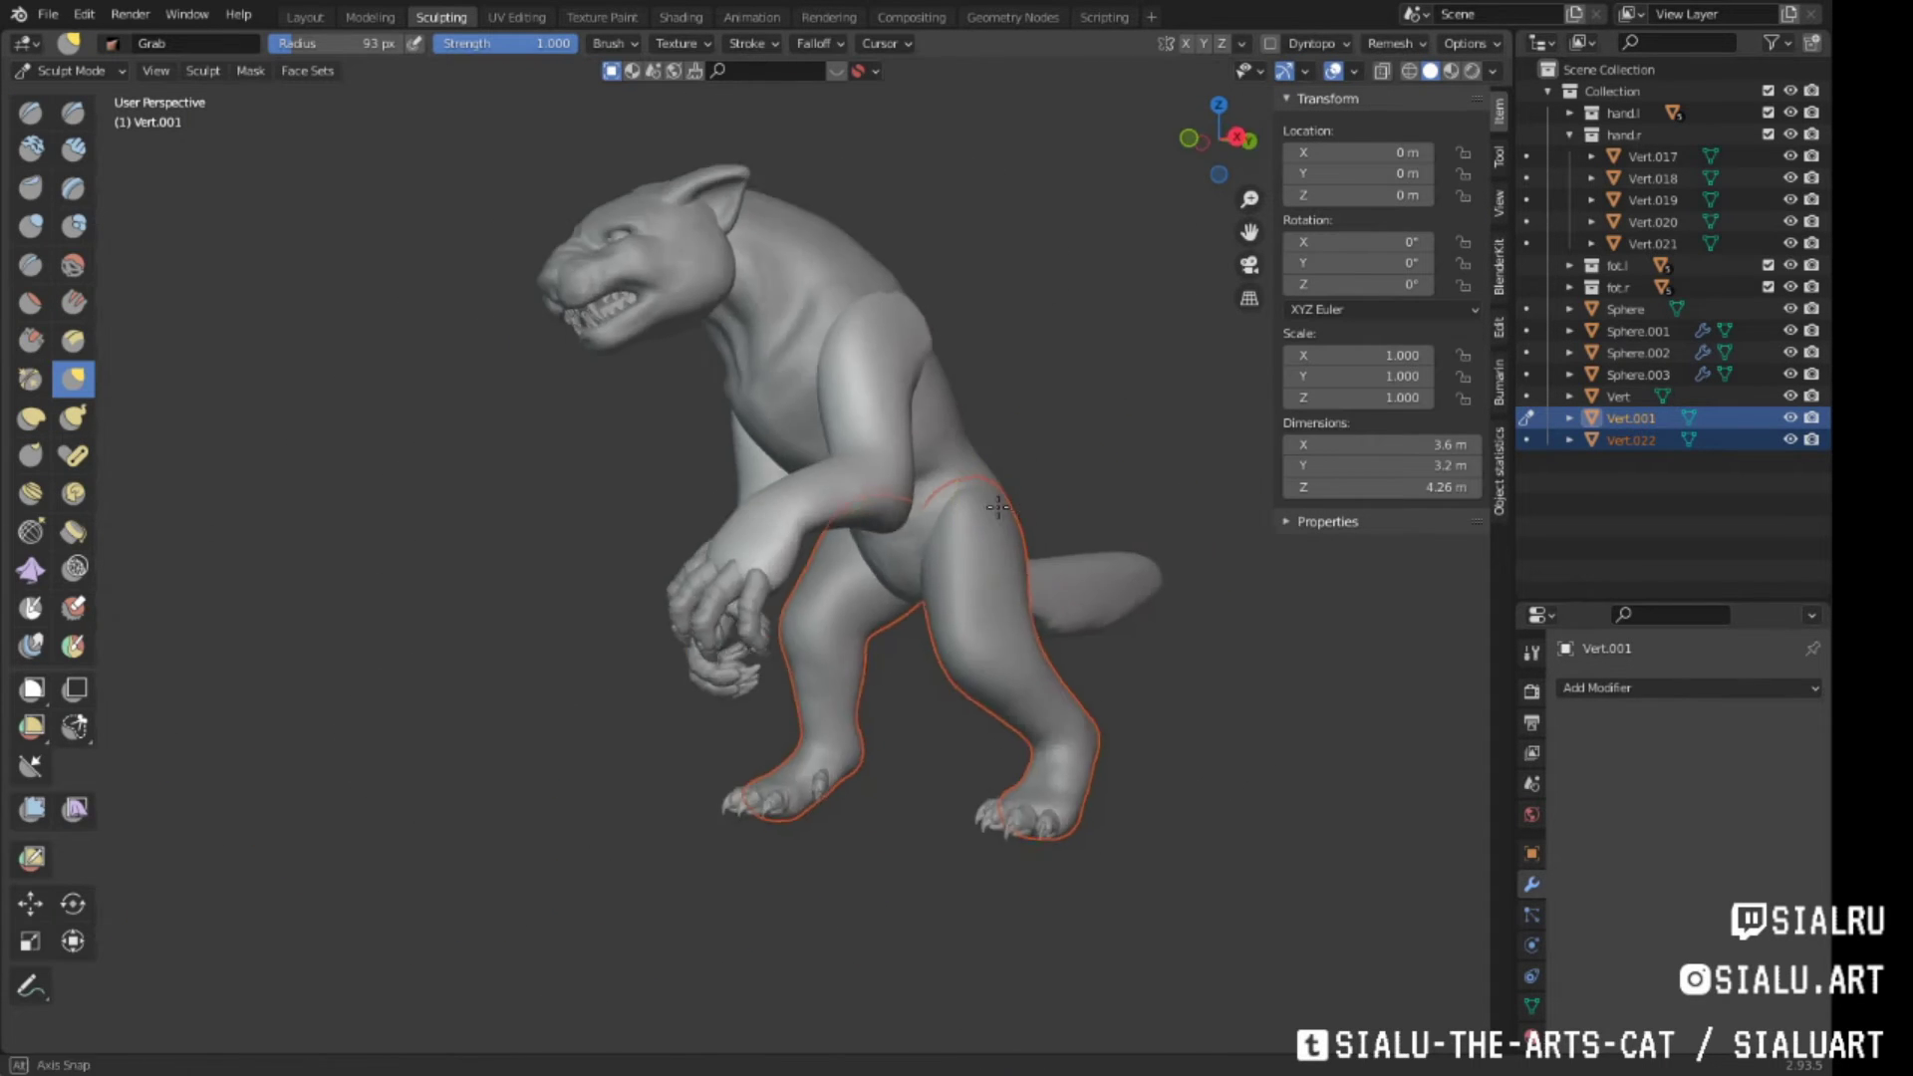
pyautogui.moveTo(916, 533)
pyautogui.mouseDown(button='middle')
pyautogui.moveTo(1046, 547)
pyautogui.moveTo(841, 521)
pyautogui.moveTo(803, 598)
pyautogui.moveTo(899, 616)
pyautogui.moveTo(1165, 566)
pyautogui.mouseUp(button='middle')
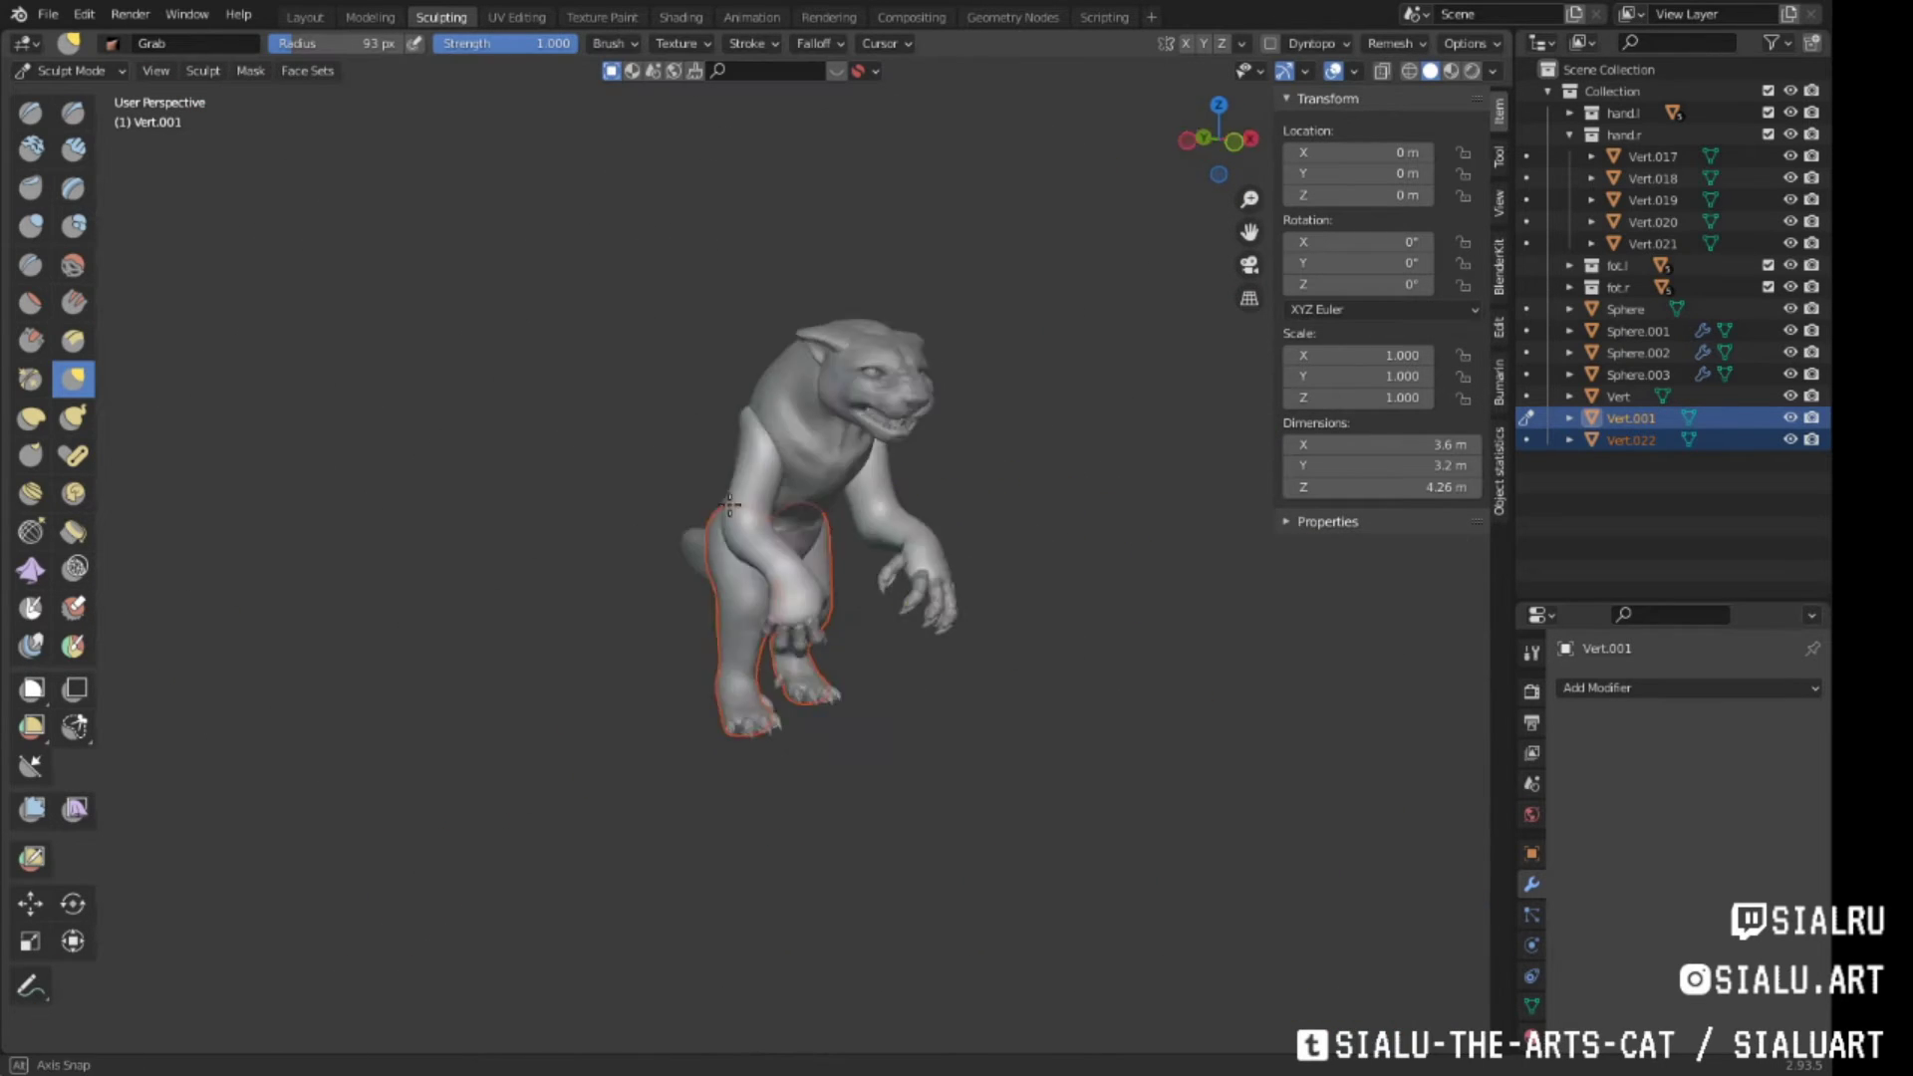
pyautogui.moveTo(890, 608); pyautogui.dragTo(727, 566, button='middle')
pyautogui.moveTo(979, 516); pyautogui.dragTo(704, 505, button='middle')
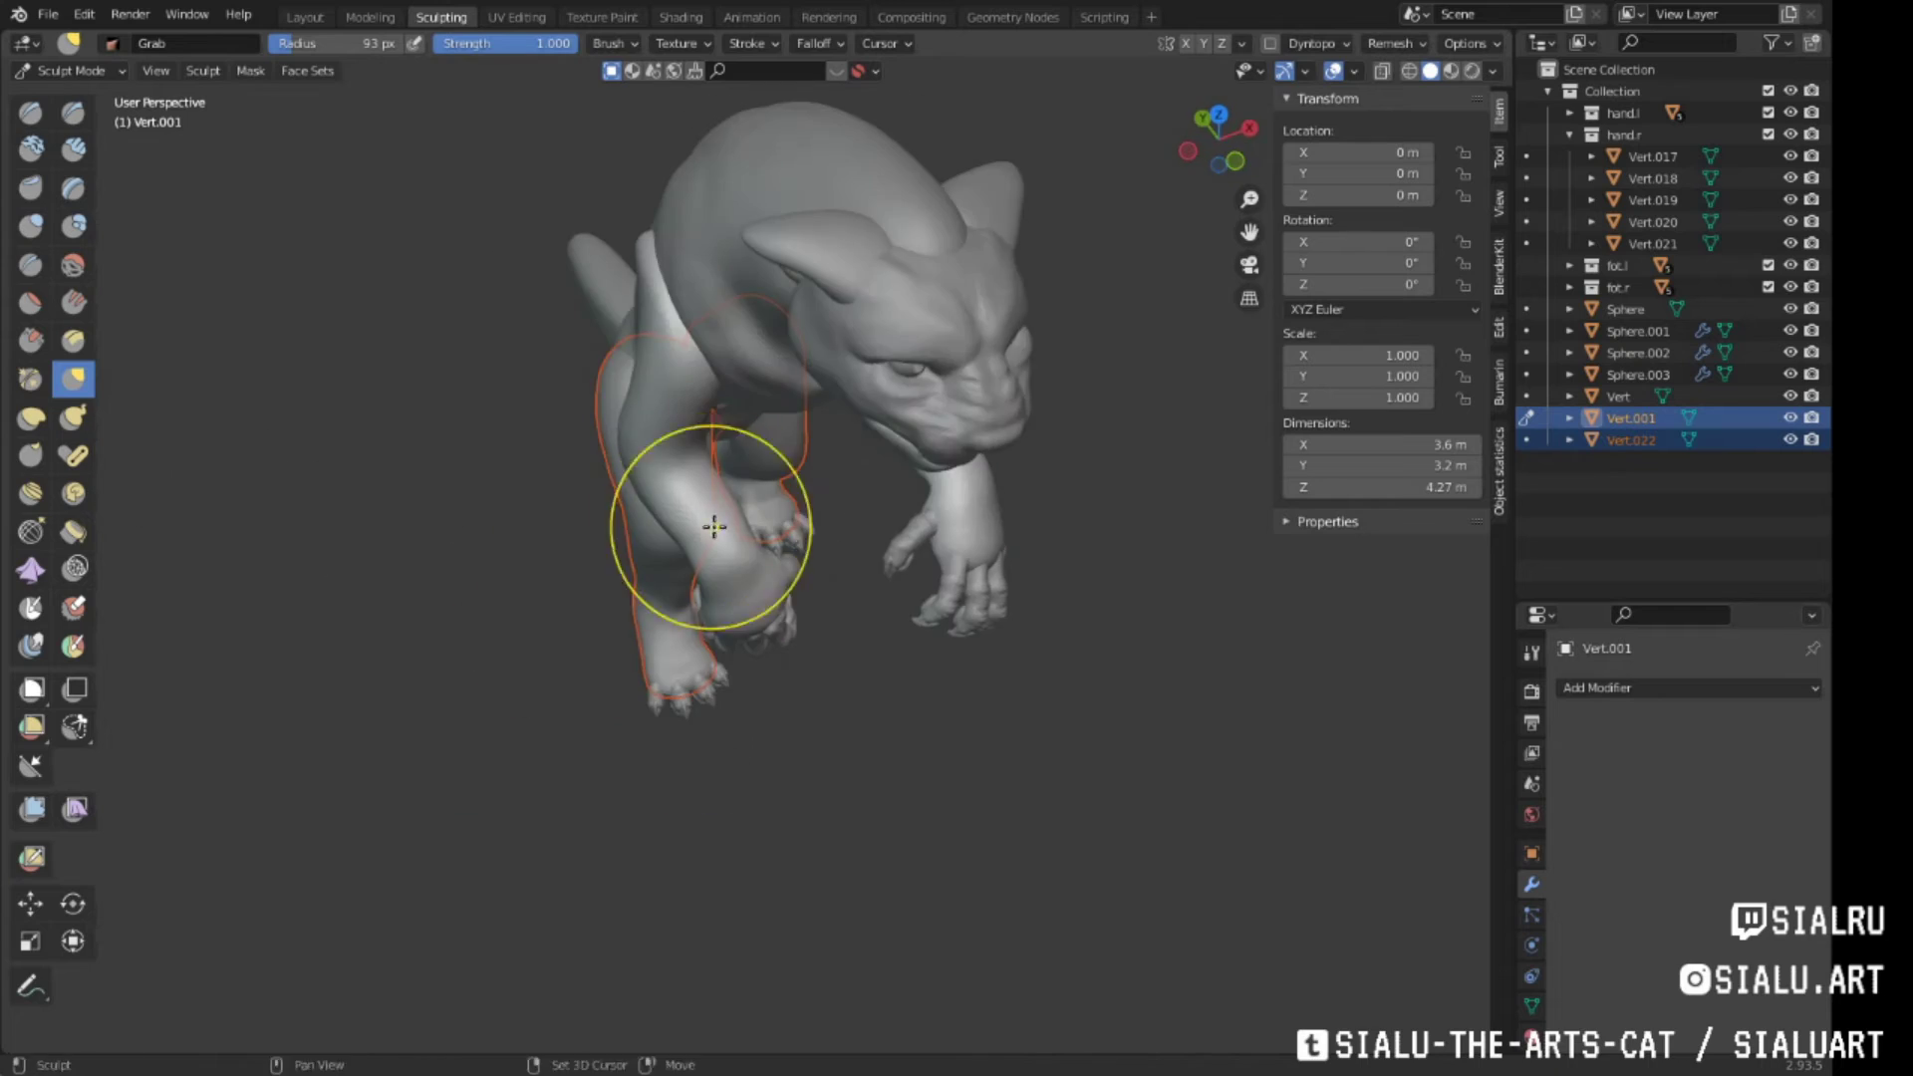
pyautogui.scroll(4, 704, 428)
pyautogui.moveTo(705, 428)
pyautogui.mouseDown(button='middle')
pyautogui.moveTo(918, 492)
pyautogui.moveTo(791, 512)
pyautogui.moveTo(1004, 567)
pyautogui.mouseUp(button='middle')
pyautogui.scroll(-3, 791, 504)
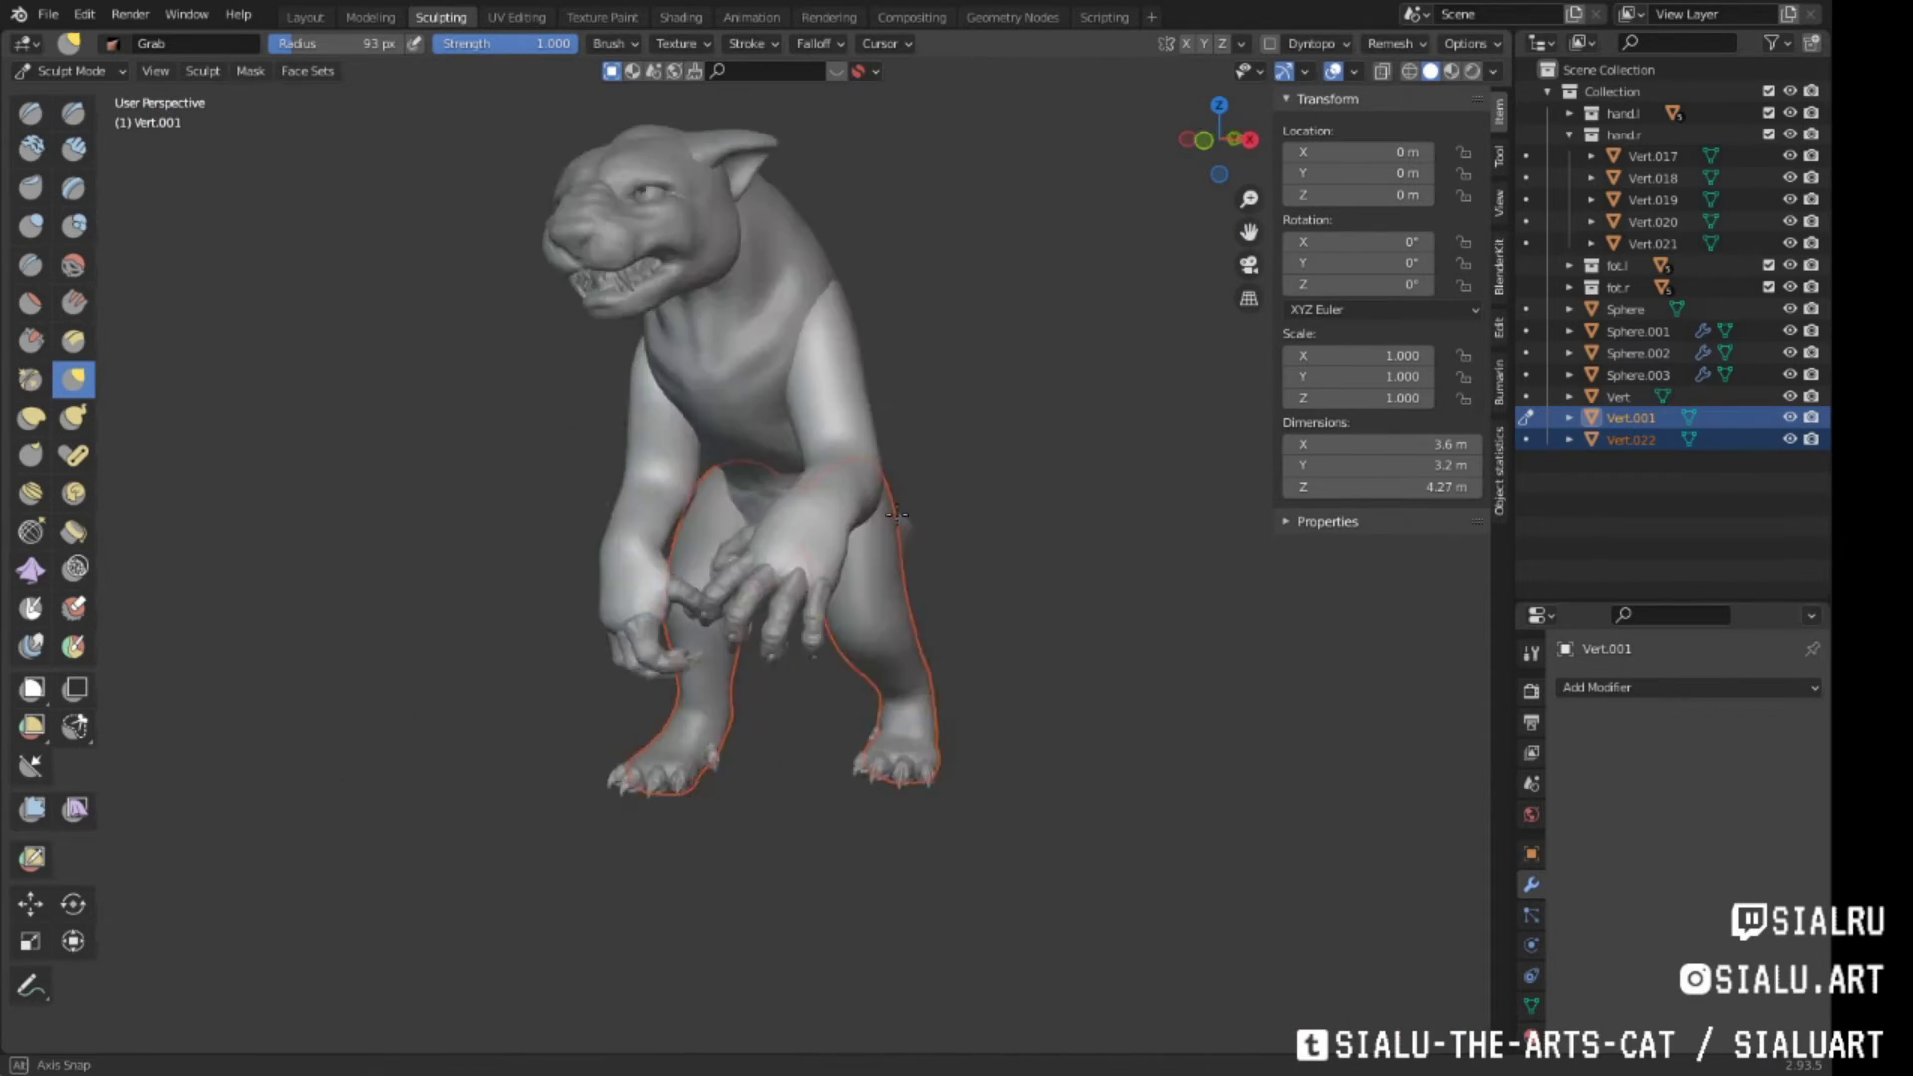
pyautogui.moveTo(894, 515); pyautogui.dragTo(1146, 478, button='middle')
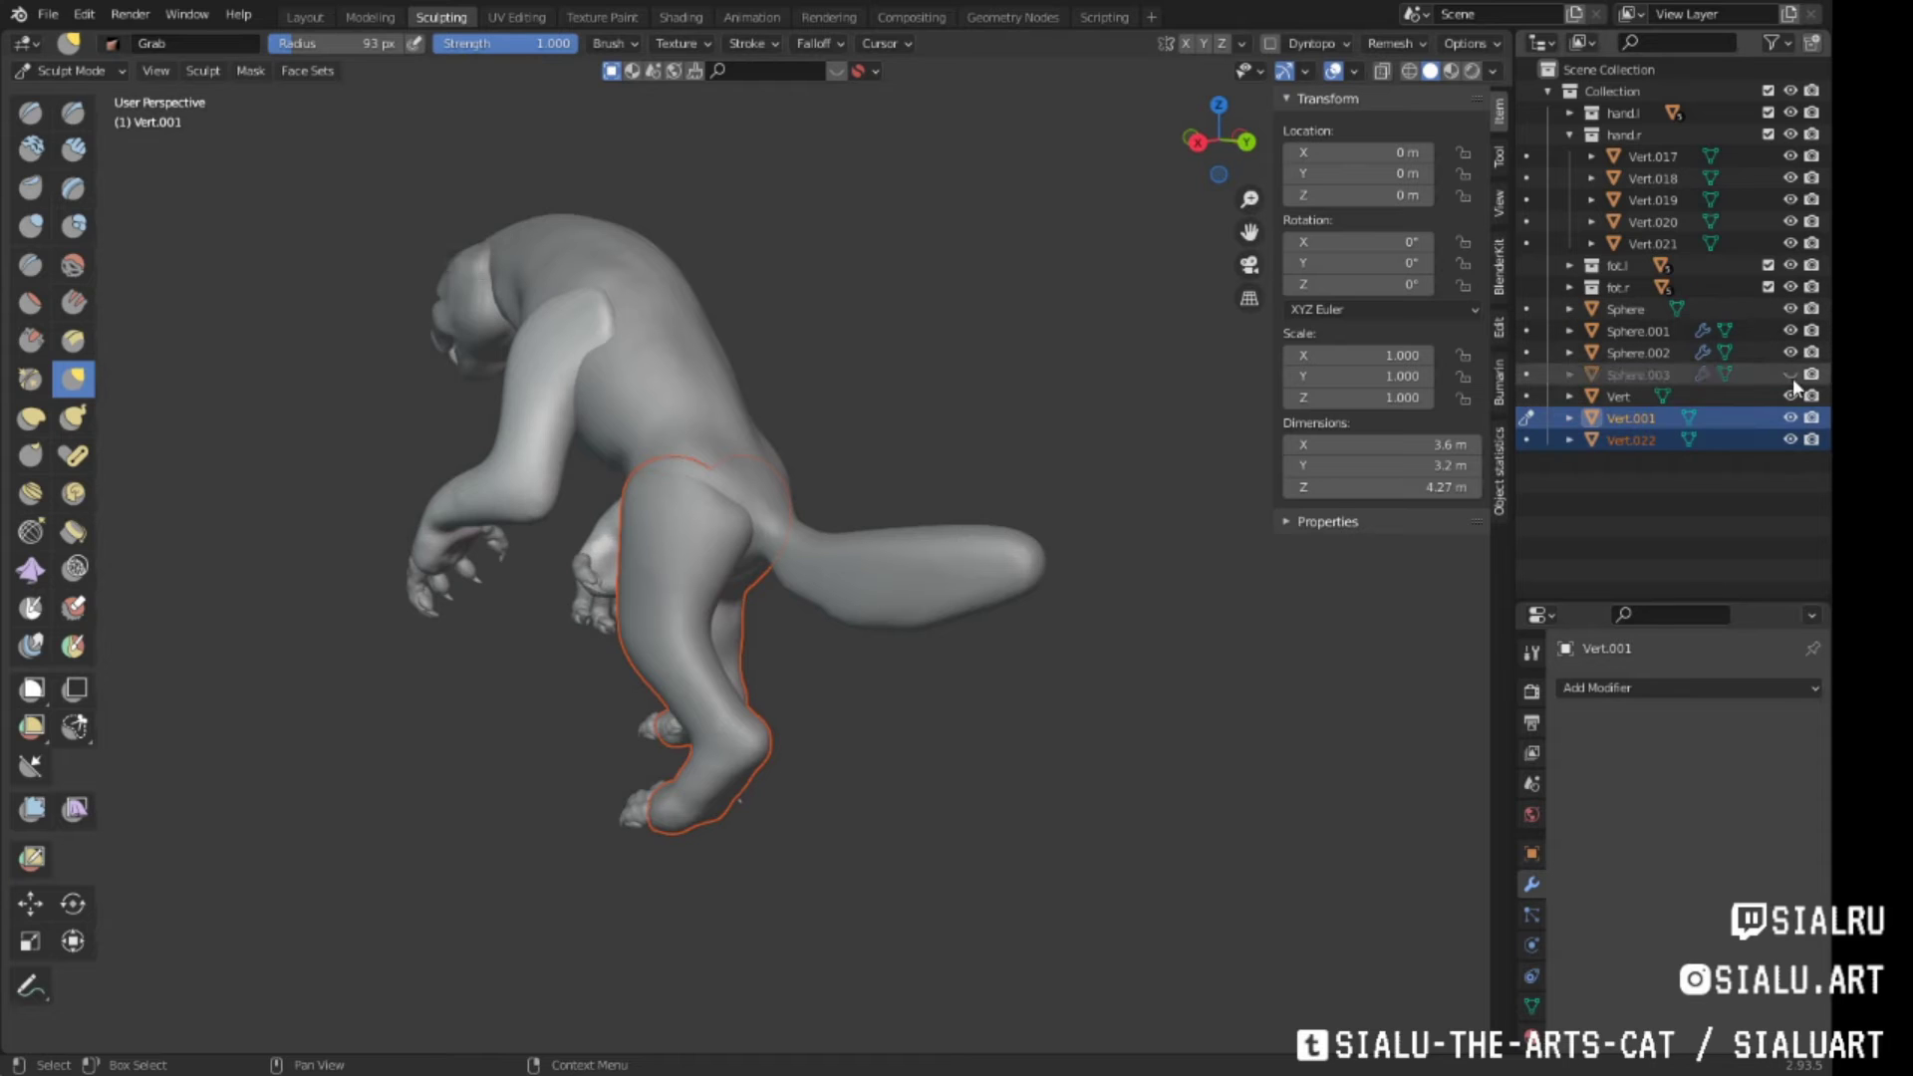
pyautogui.moveTo(913, 489); pyautogui.dragTo(792, 579, button='middle')
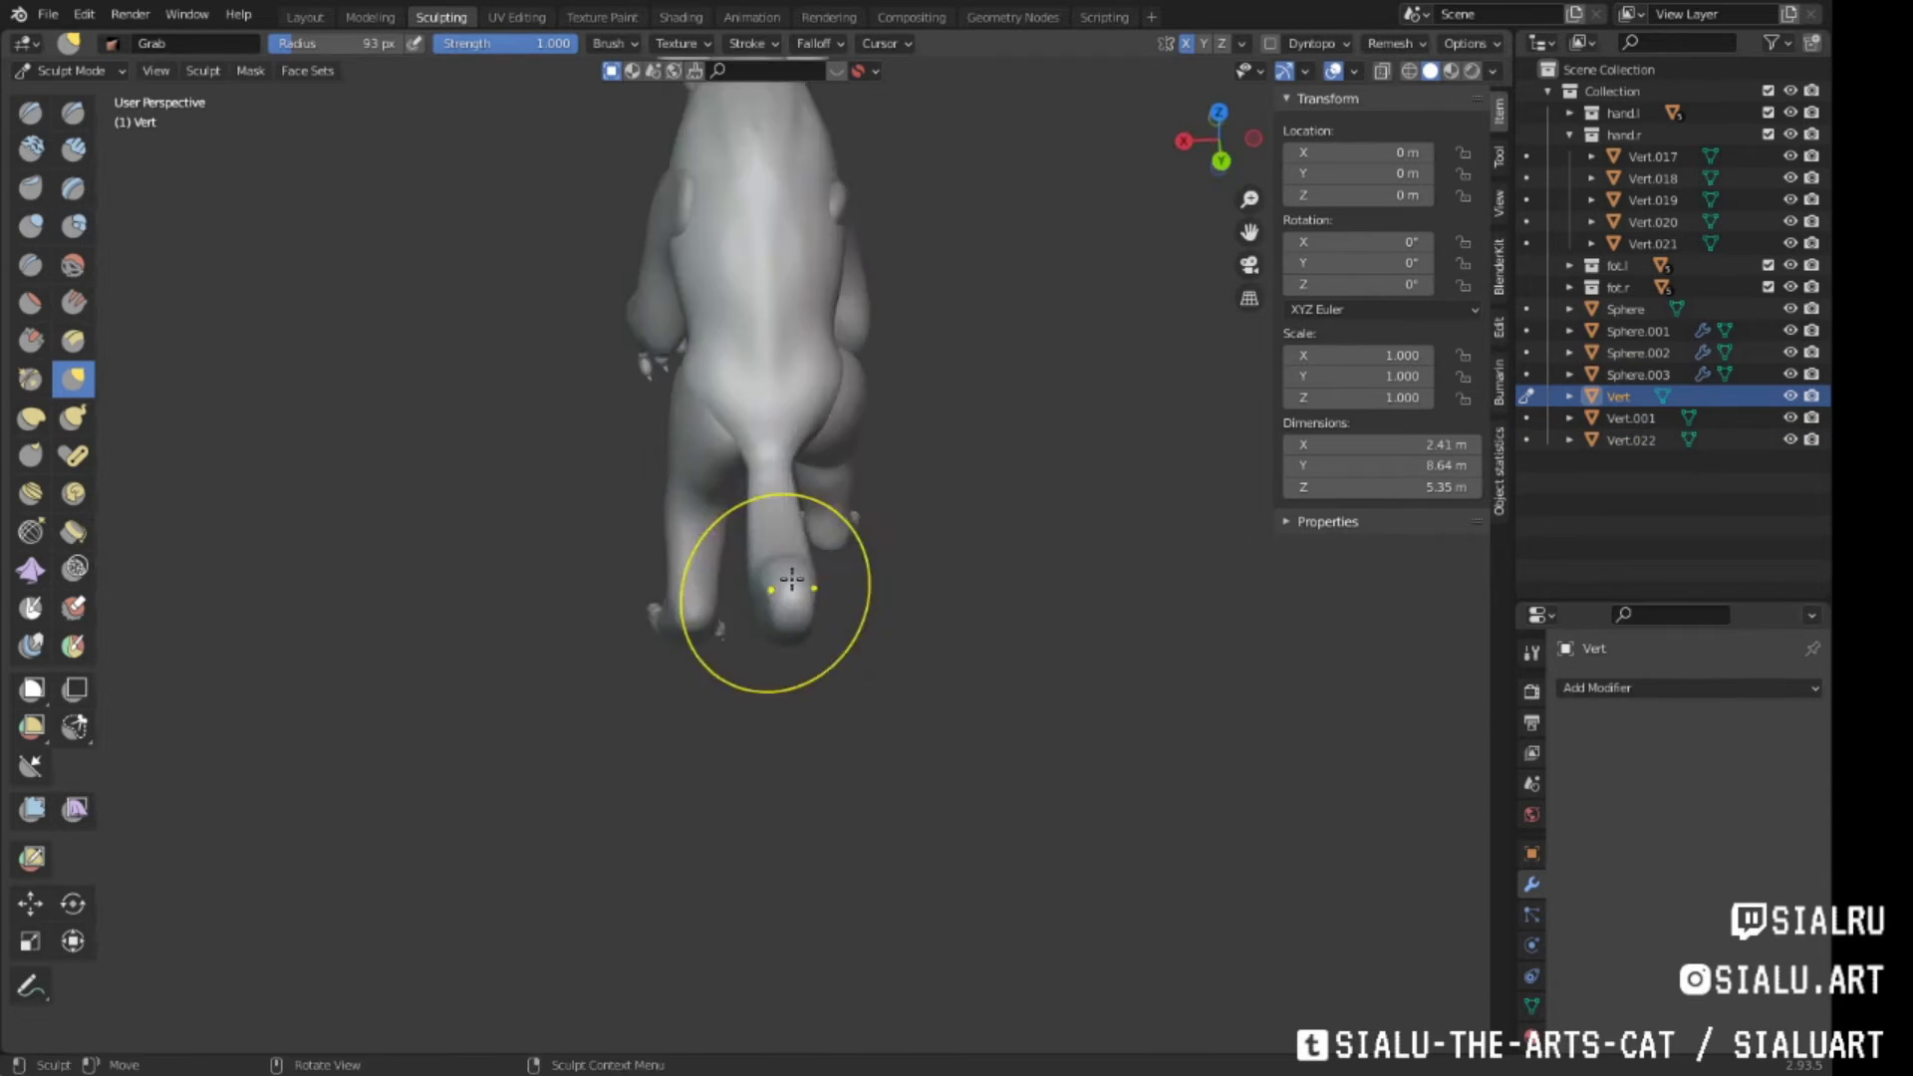
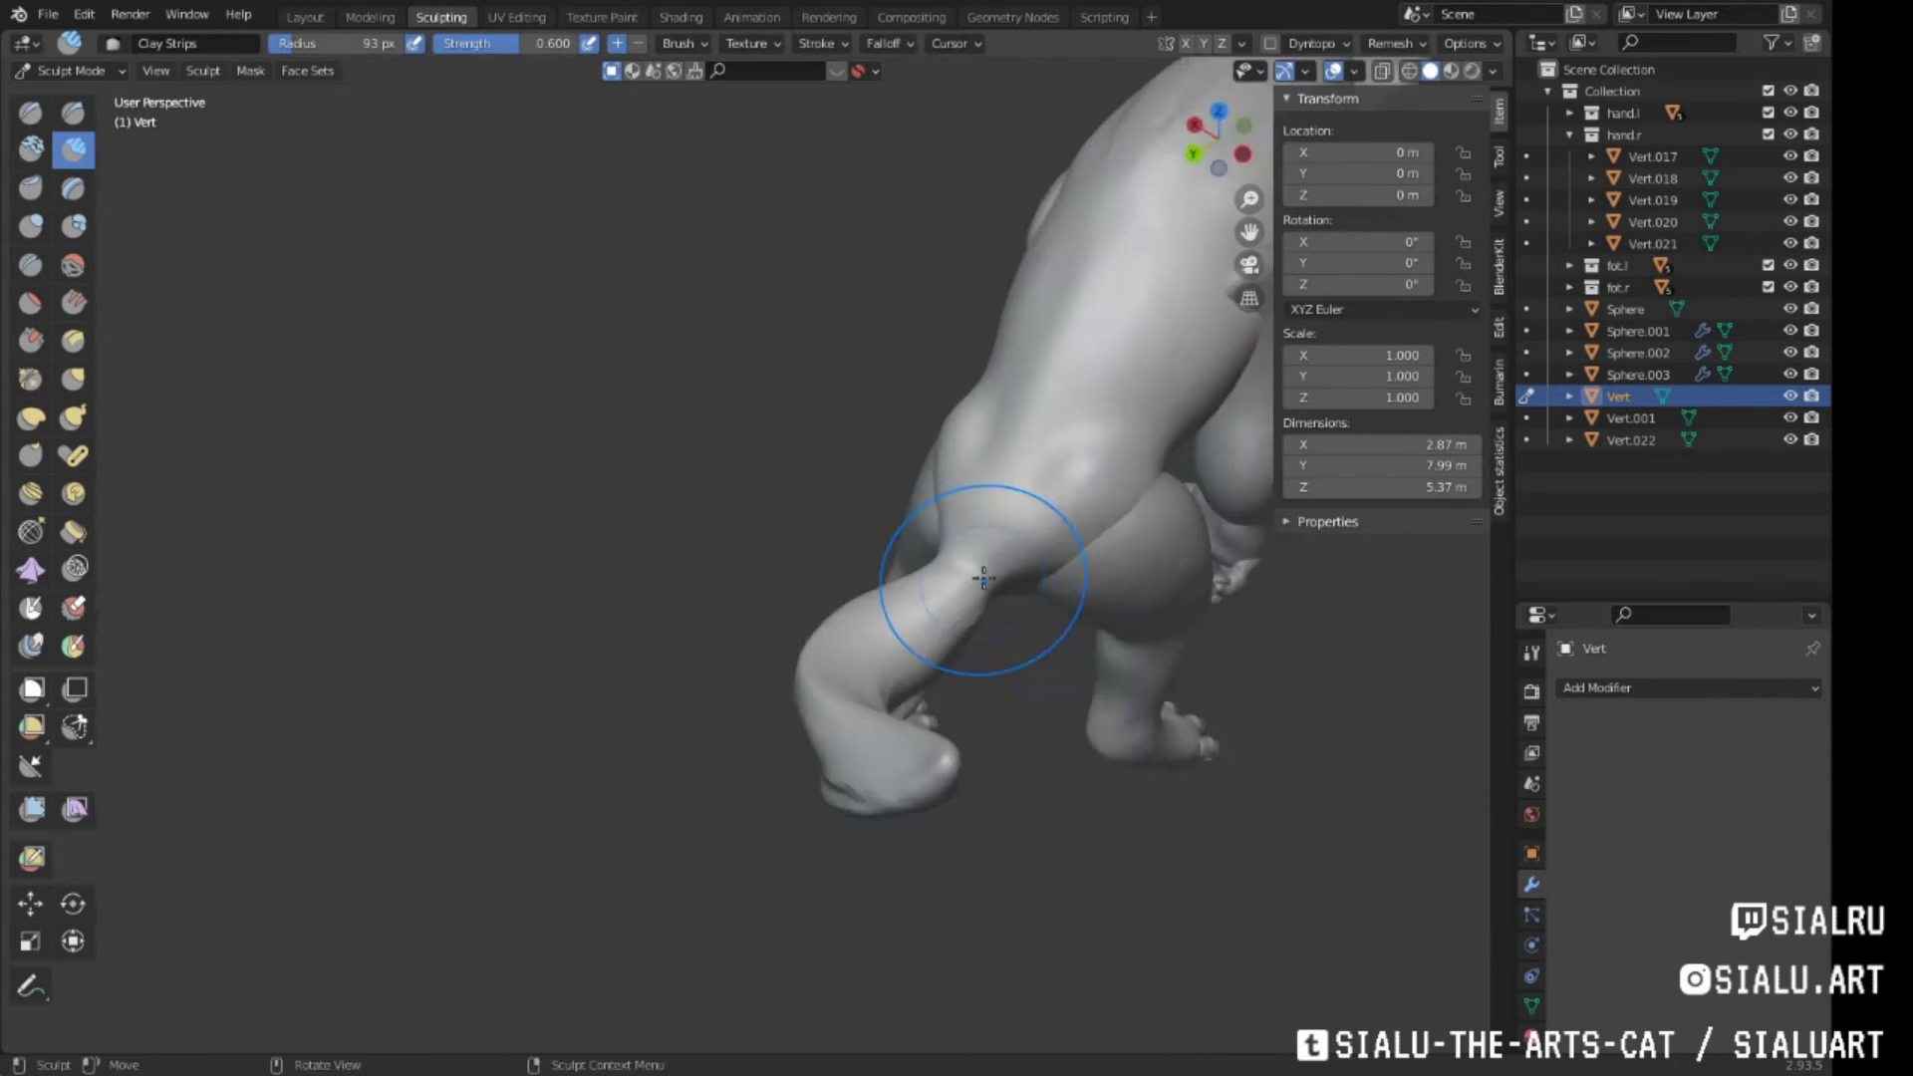
# Orbit around the creature to inspect its back and curving tail
pyautogui.moveTo(886, 570)
pyautogui.mouseDown(button='middle')
pyautogui.moveTo(933, 607)
pyautogui.moveTo(986, 558)
pyautogui.mouseUp(button='middle')
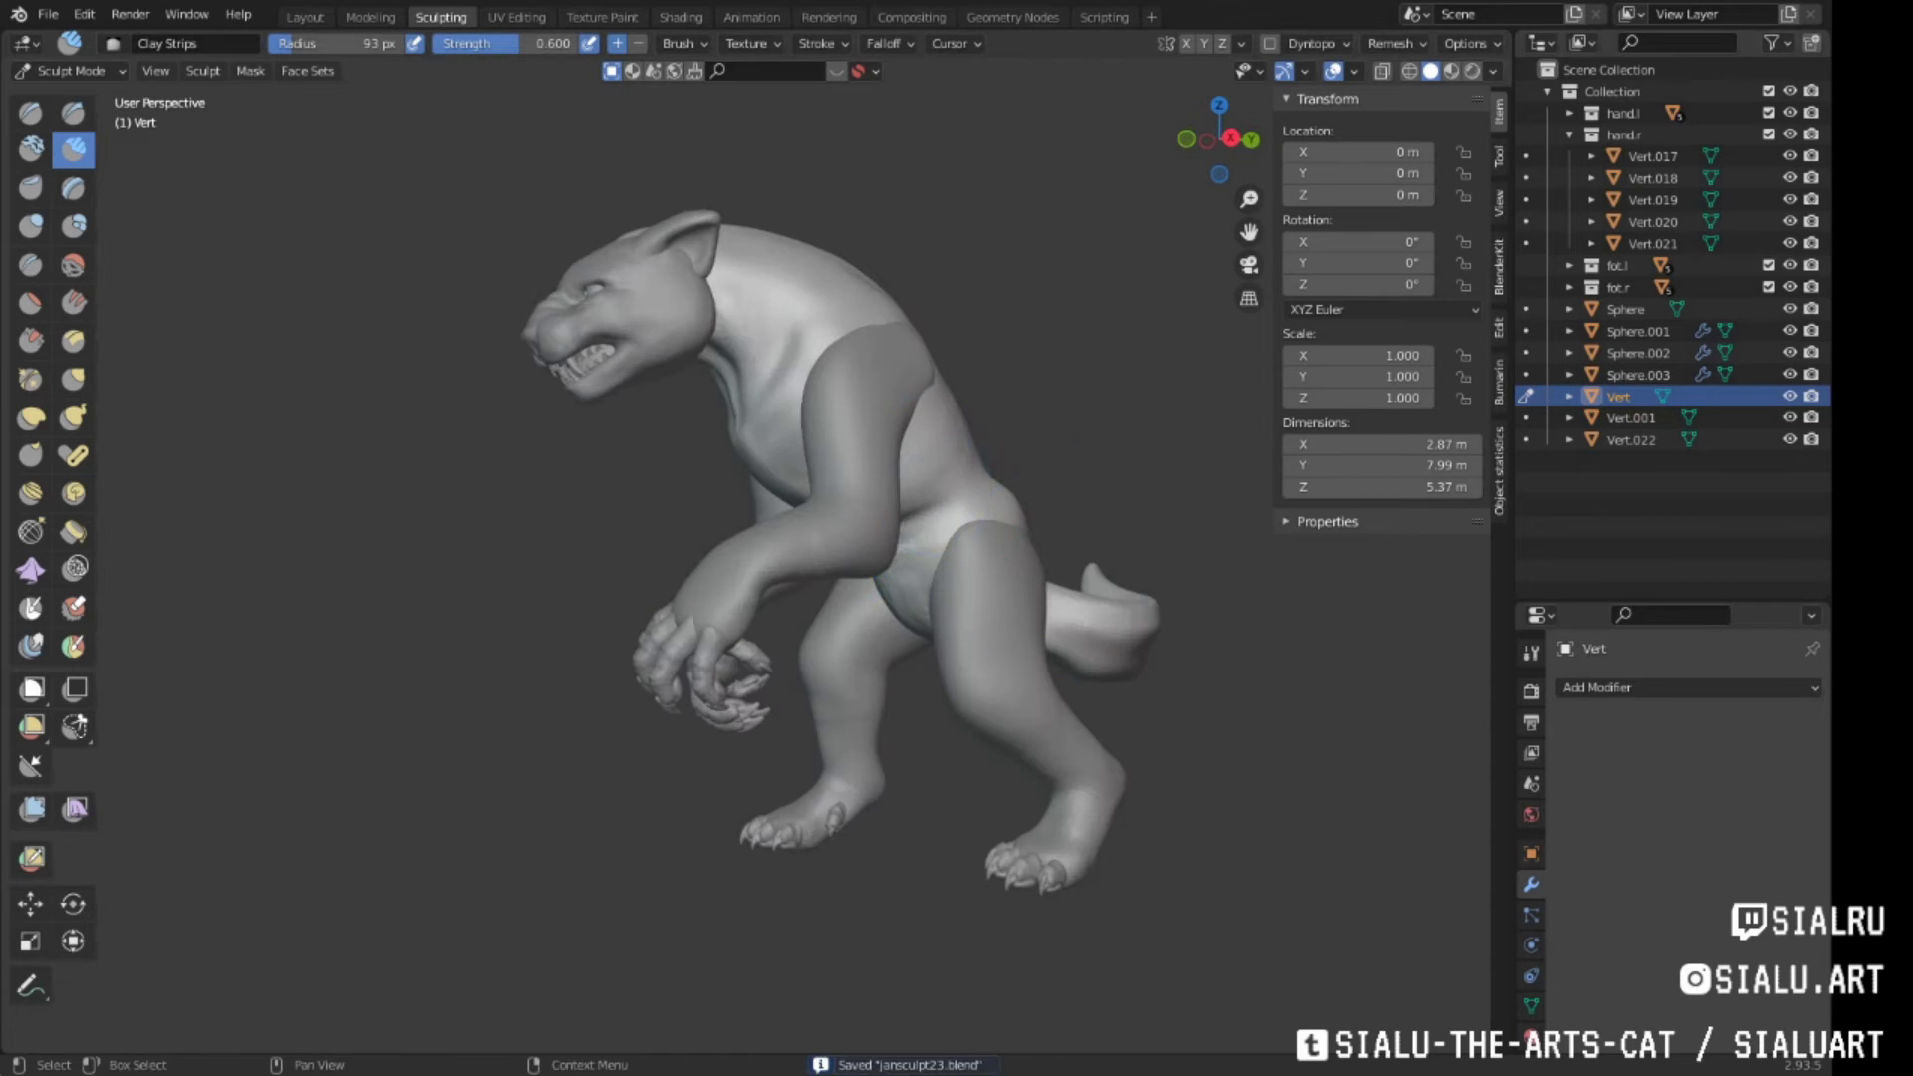
pyautogui.moveTo(870, 640)
pyautogui.mouseDown(button='middle')
pyautogui.moveTo(888, 554)
pyautogui.moveTo(1061, 630)
pyautogui.moveTo(1226, 640)
pyautogui.moveTo(1146, 498)
pyautogui.mouseUp(button='middle')
pyautogui.press('g')
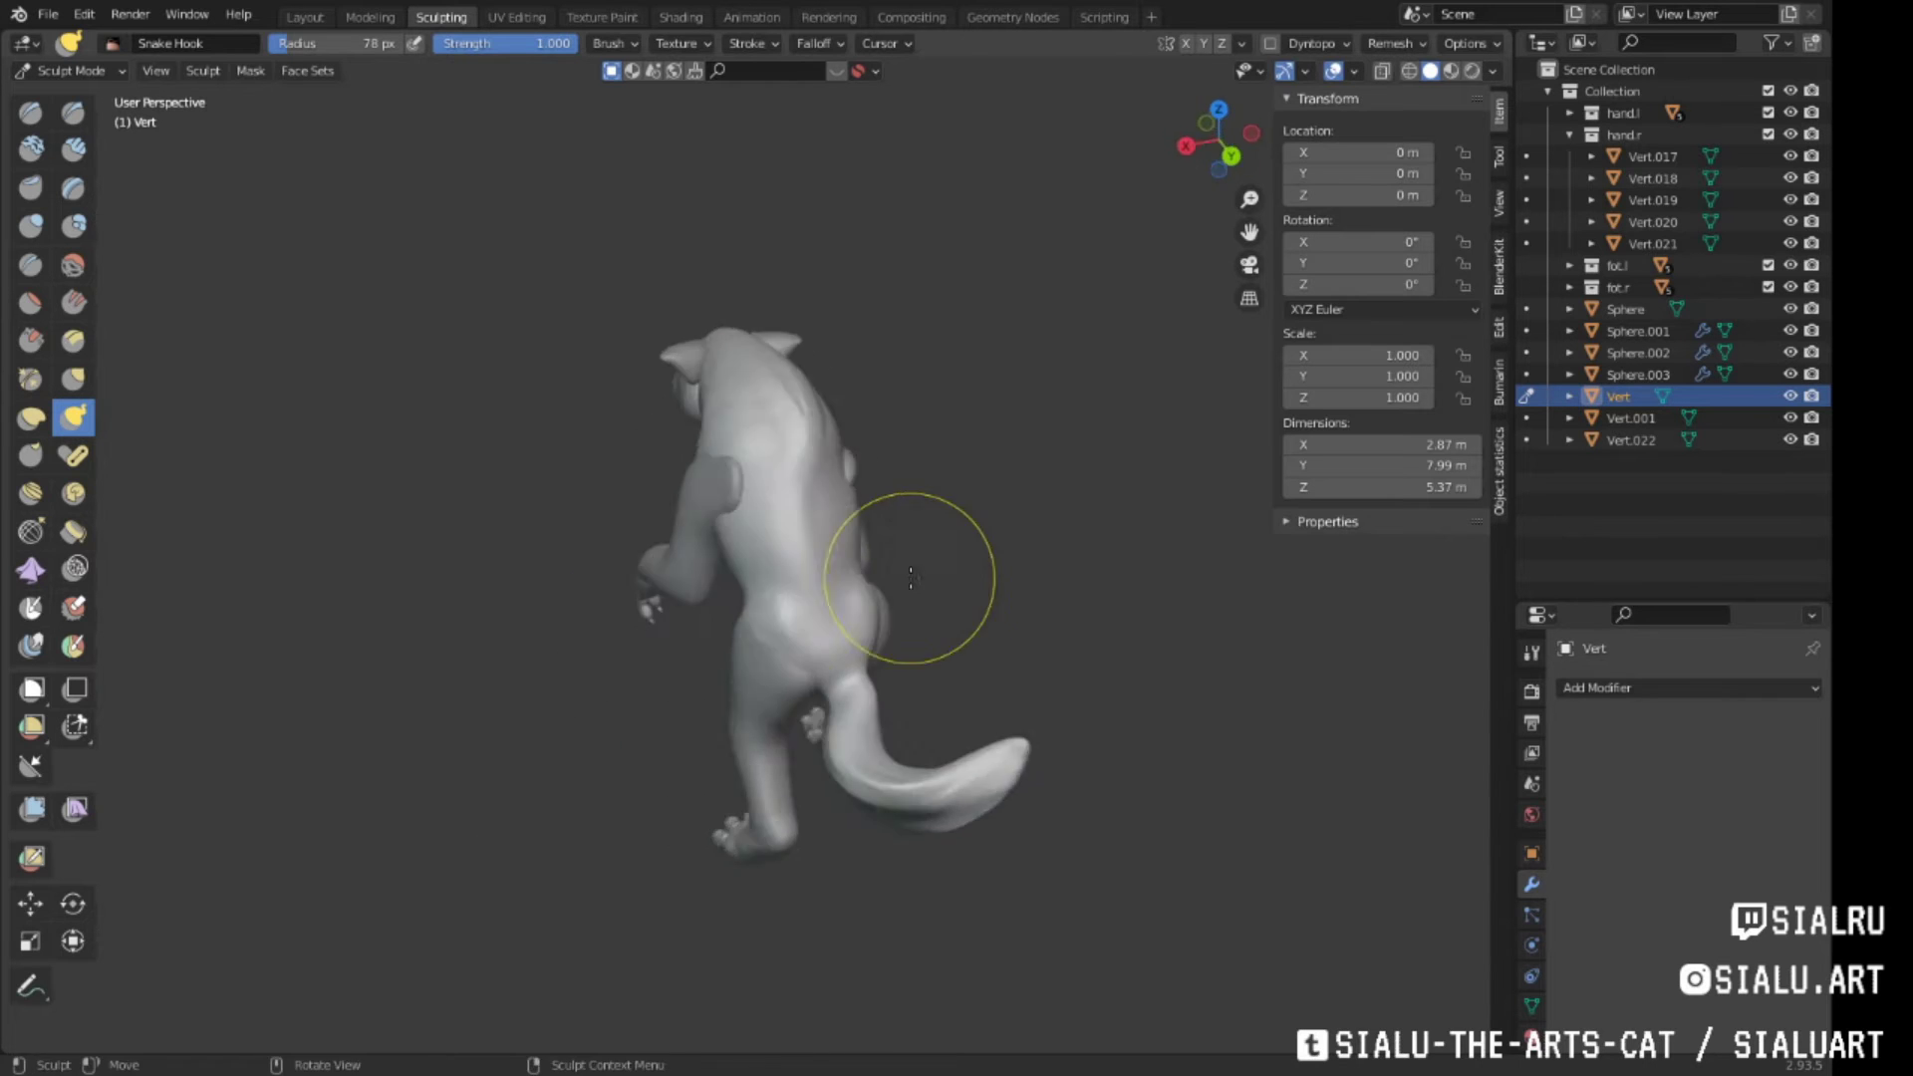
pyautogui.moveTo(624, 509)
pyautogui.mouseDown(button='middle')
pyautogui.moveTo(801, 570)
pyautogui.moveTo(588, 546)
pyautogui.moveTo(833, 555)
pyautogui.moveTo(794, 469)
pyautogui.moveTo(1005, 685)
pyautogui.mouseUp(button='middle')
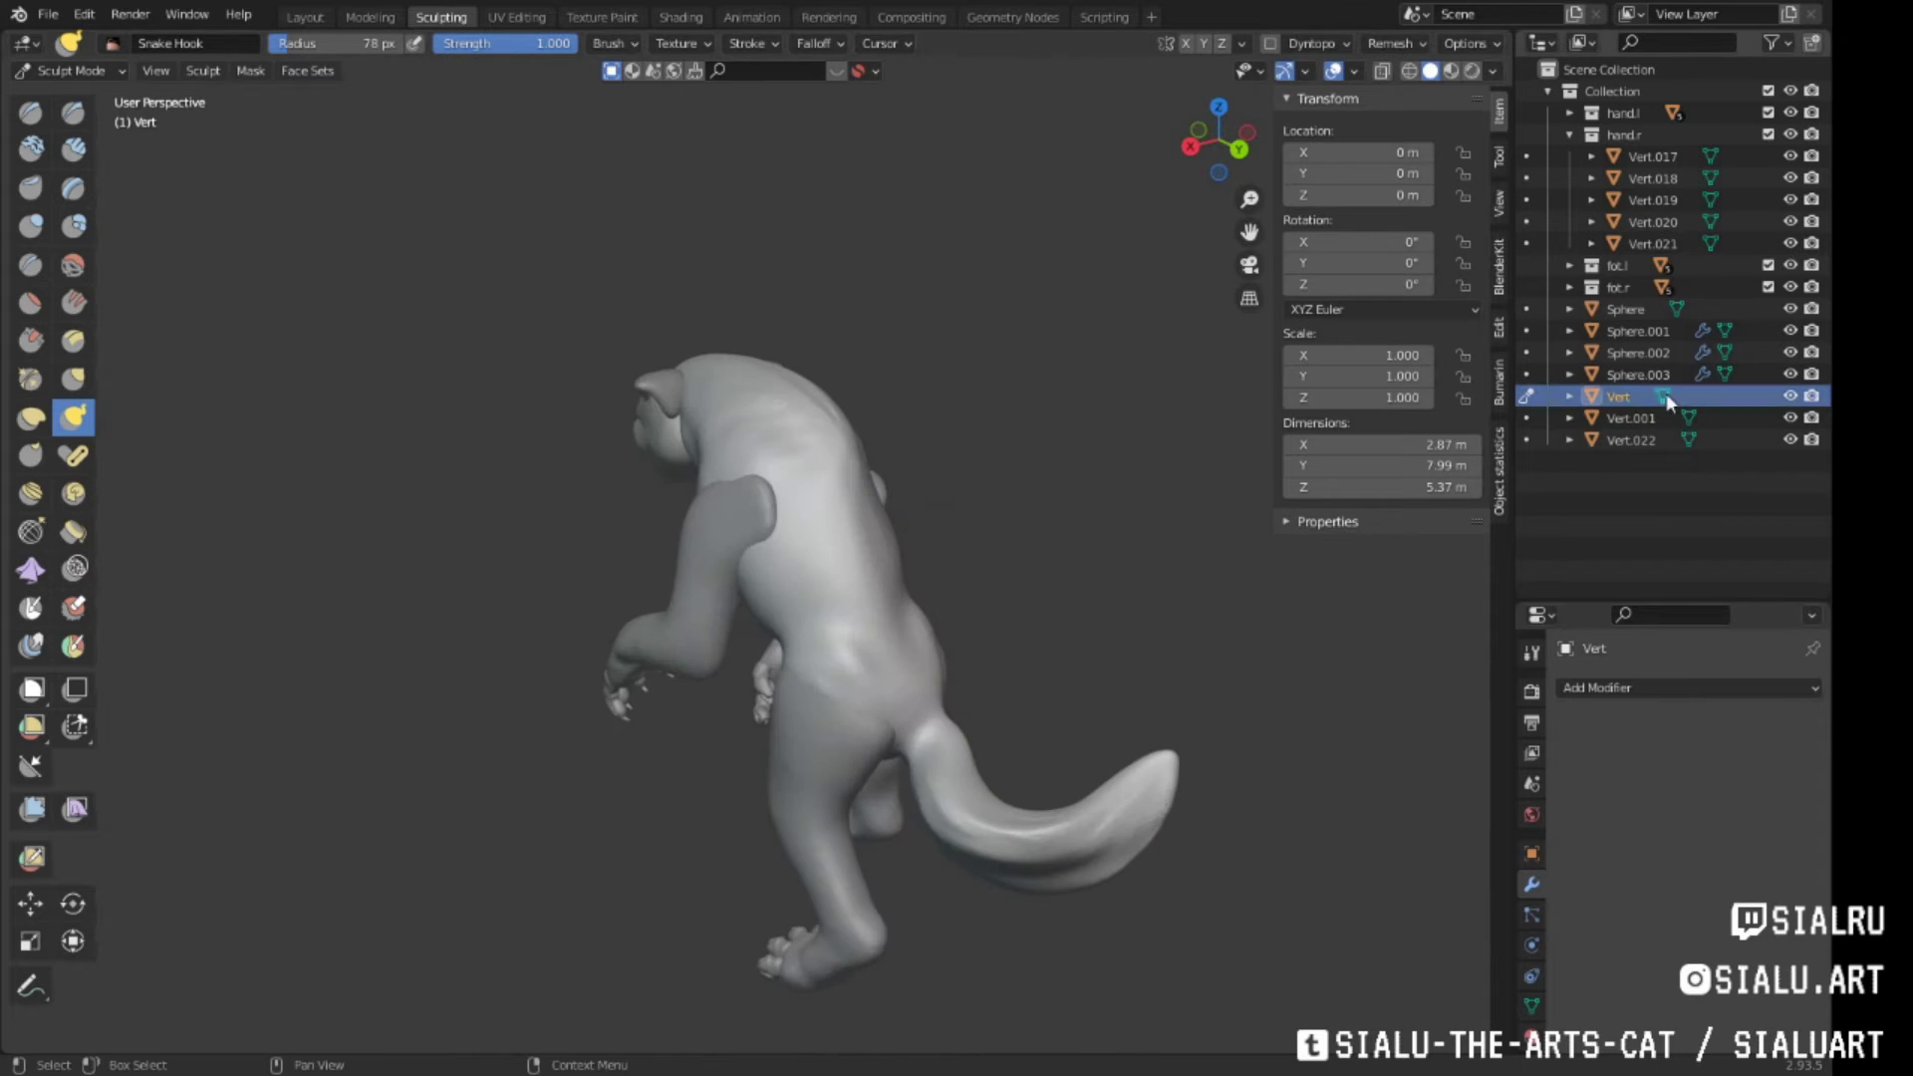
pyautogui.moveTo(1145, 598)
pyautogui.mouseDown(button='middle')
pyautogui.moveTo(1205, 632)
pyautogui.moveTo(1096, 598)
pyautogui.mouseUp(button='middle')
# Select Sphere.001 and the limb meshes and join them into the body with Ctrl+J
pyautogui.click(305, 17)
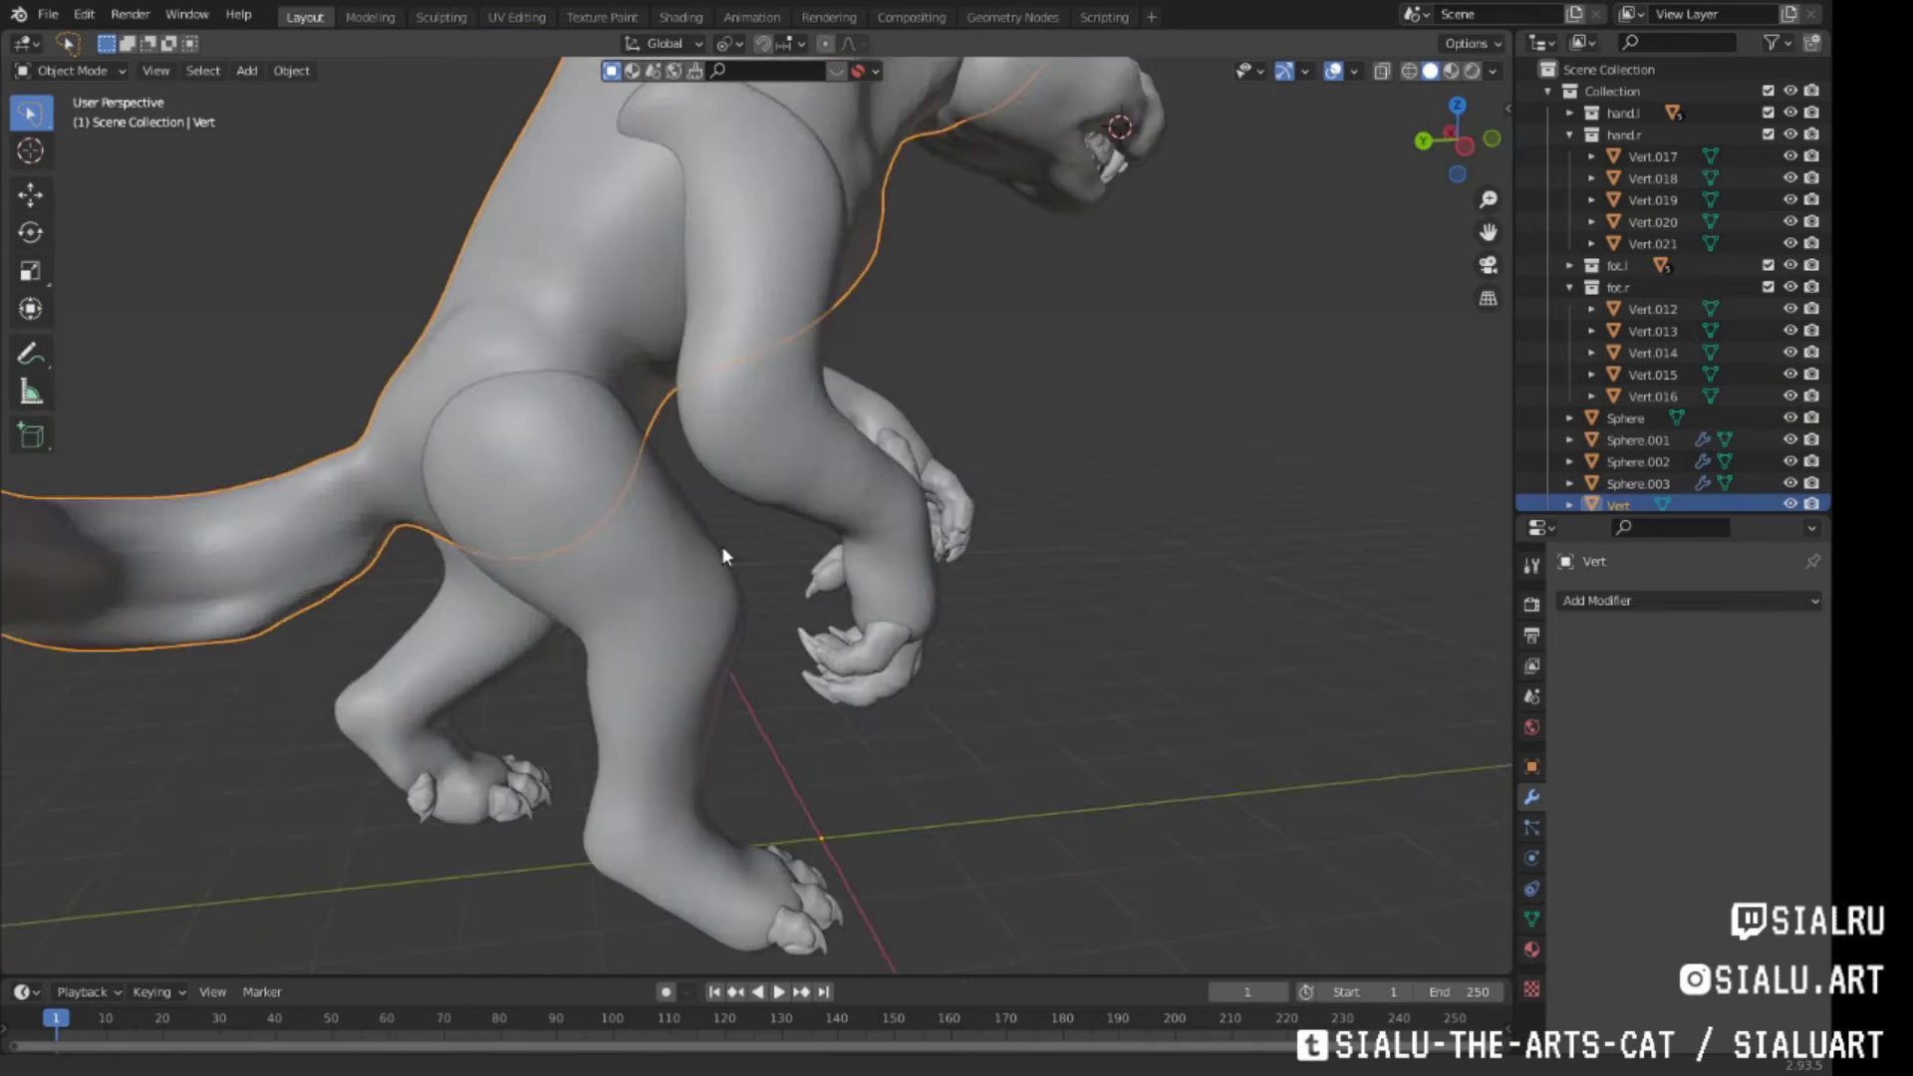
pyautogui.moveTo(722, 546)
pyautogui.mouseDown(button='middle')
pyautogui.moveTo(787, 654)
pyautogui.moveTo(1052, 620)
pyautogui.mouseUp(button='middle')
pyautogui.click(1617, 440)
pyautogui.scroll(-5, 1140, 675)
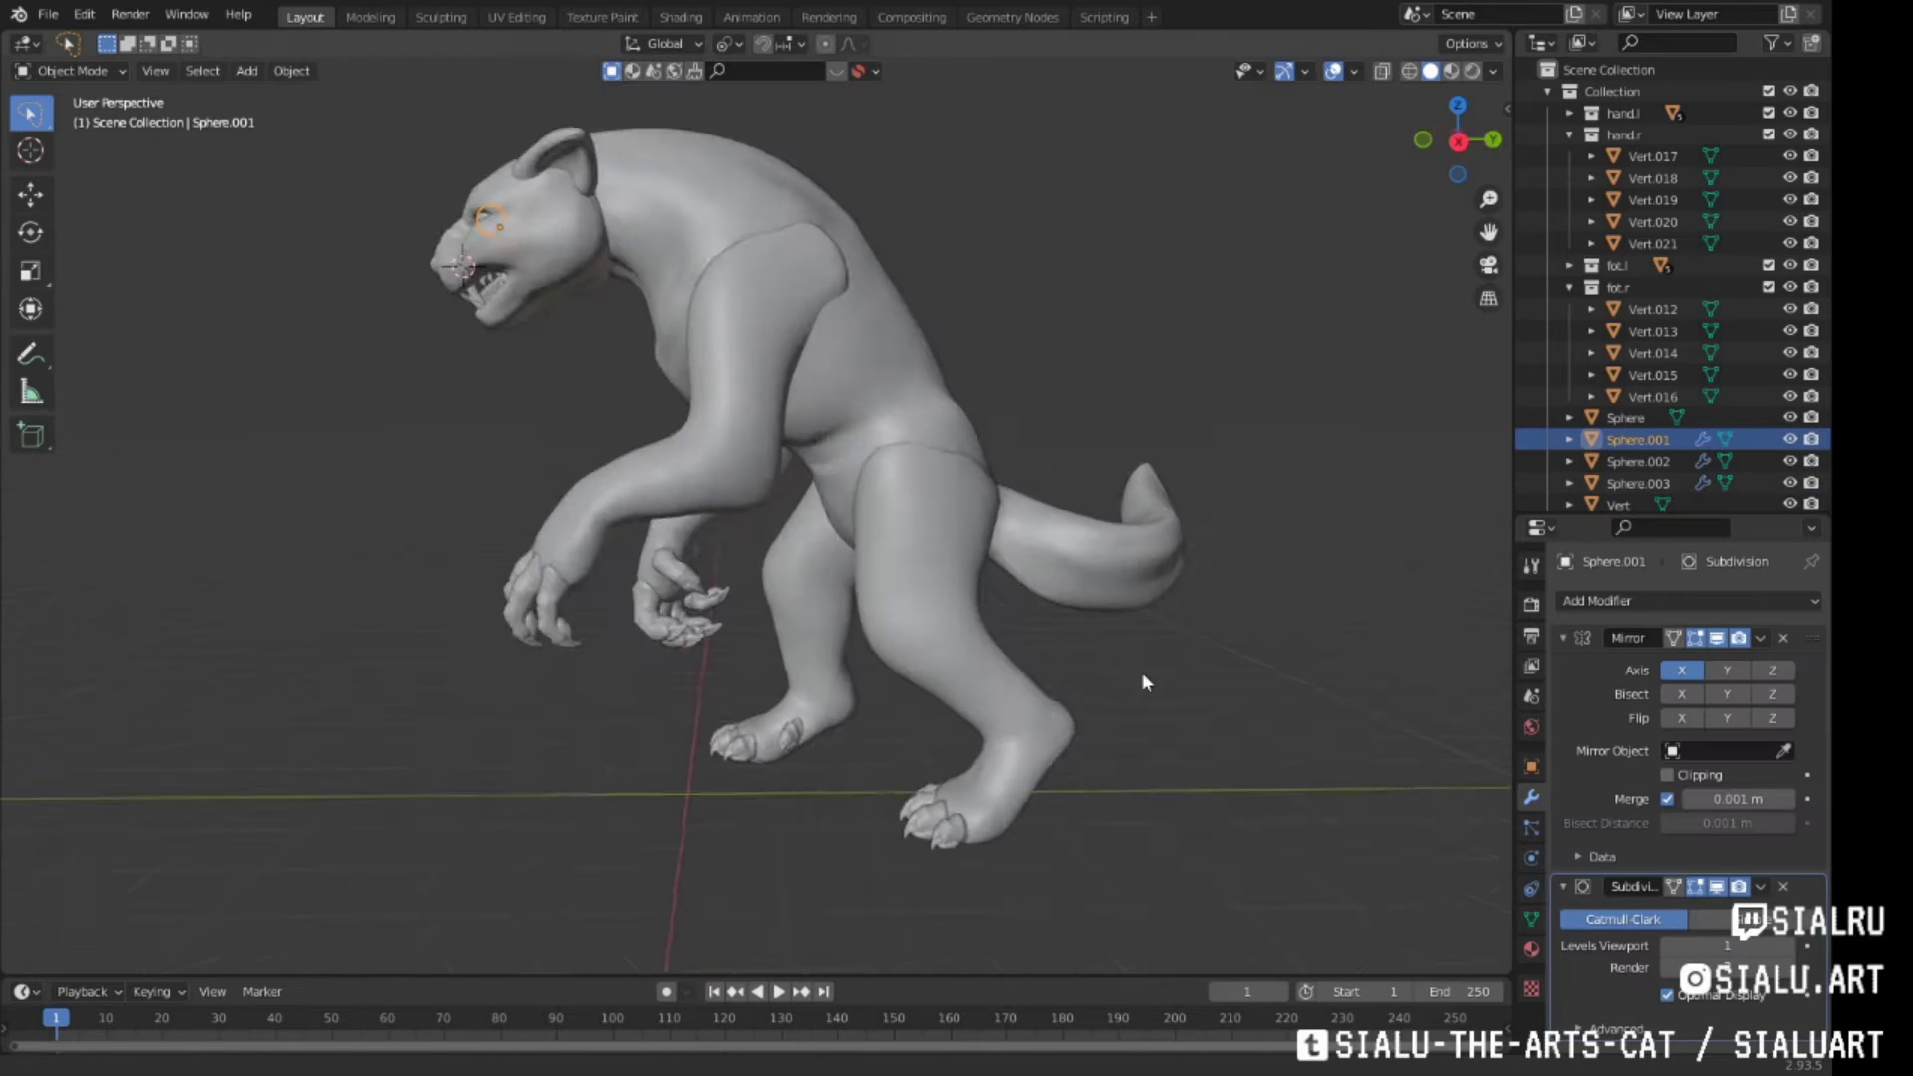
pyautogui.moveTo(1139, 675); pyautogui.dragTo(1296, 598, button='middle')
pyautogui.scroll(-2, 1622, 458)
pyautogui.click(1622, 469)
pyautogui.hotkey('ctrl', 'j')
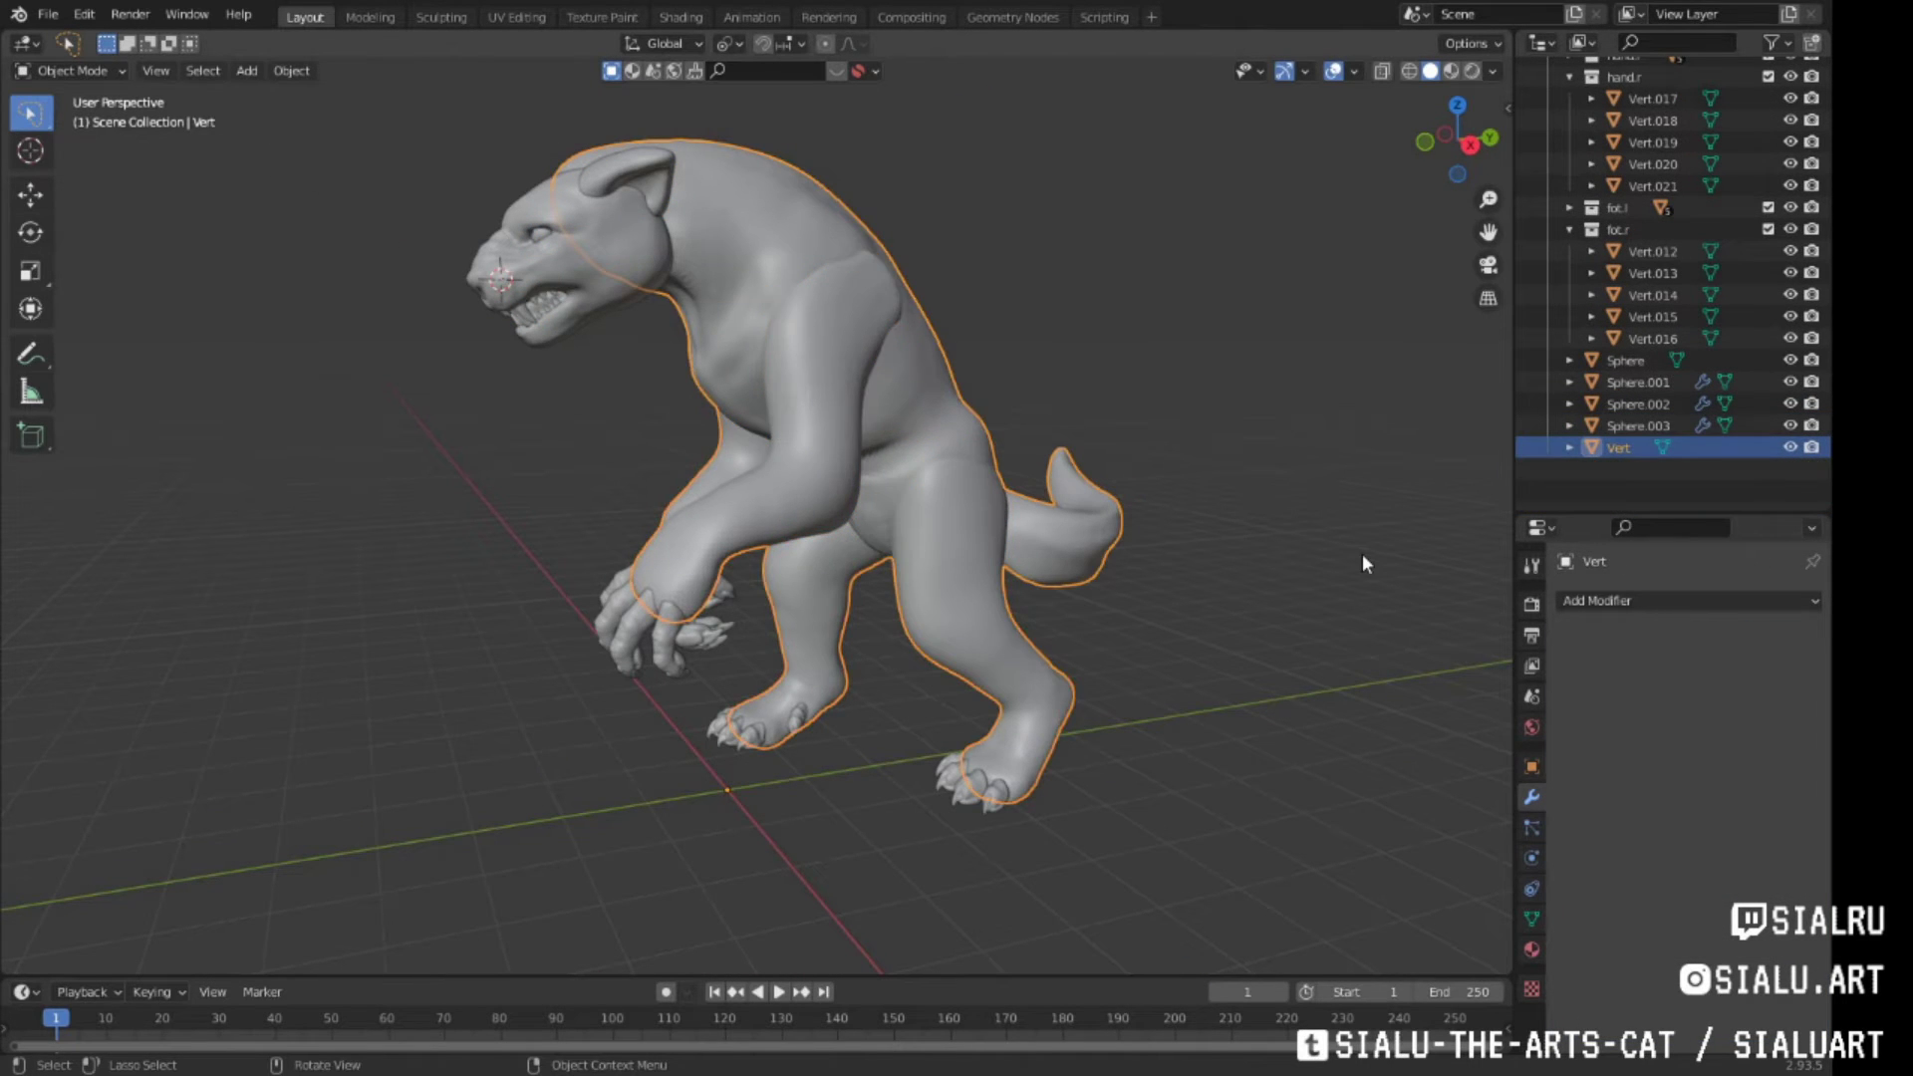
# Remesh the joined body, then build up the shoulder with Clay Strips strokes
pyautogui.click(442, 17)
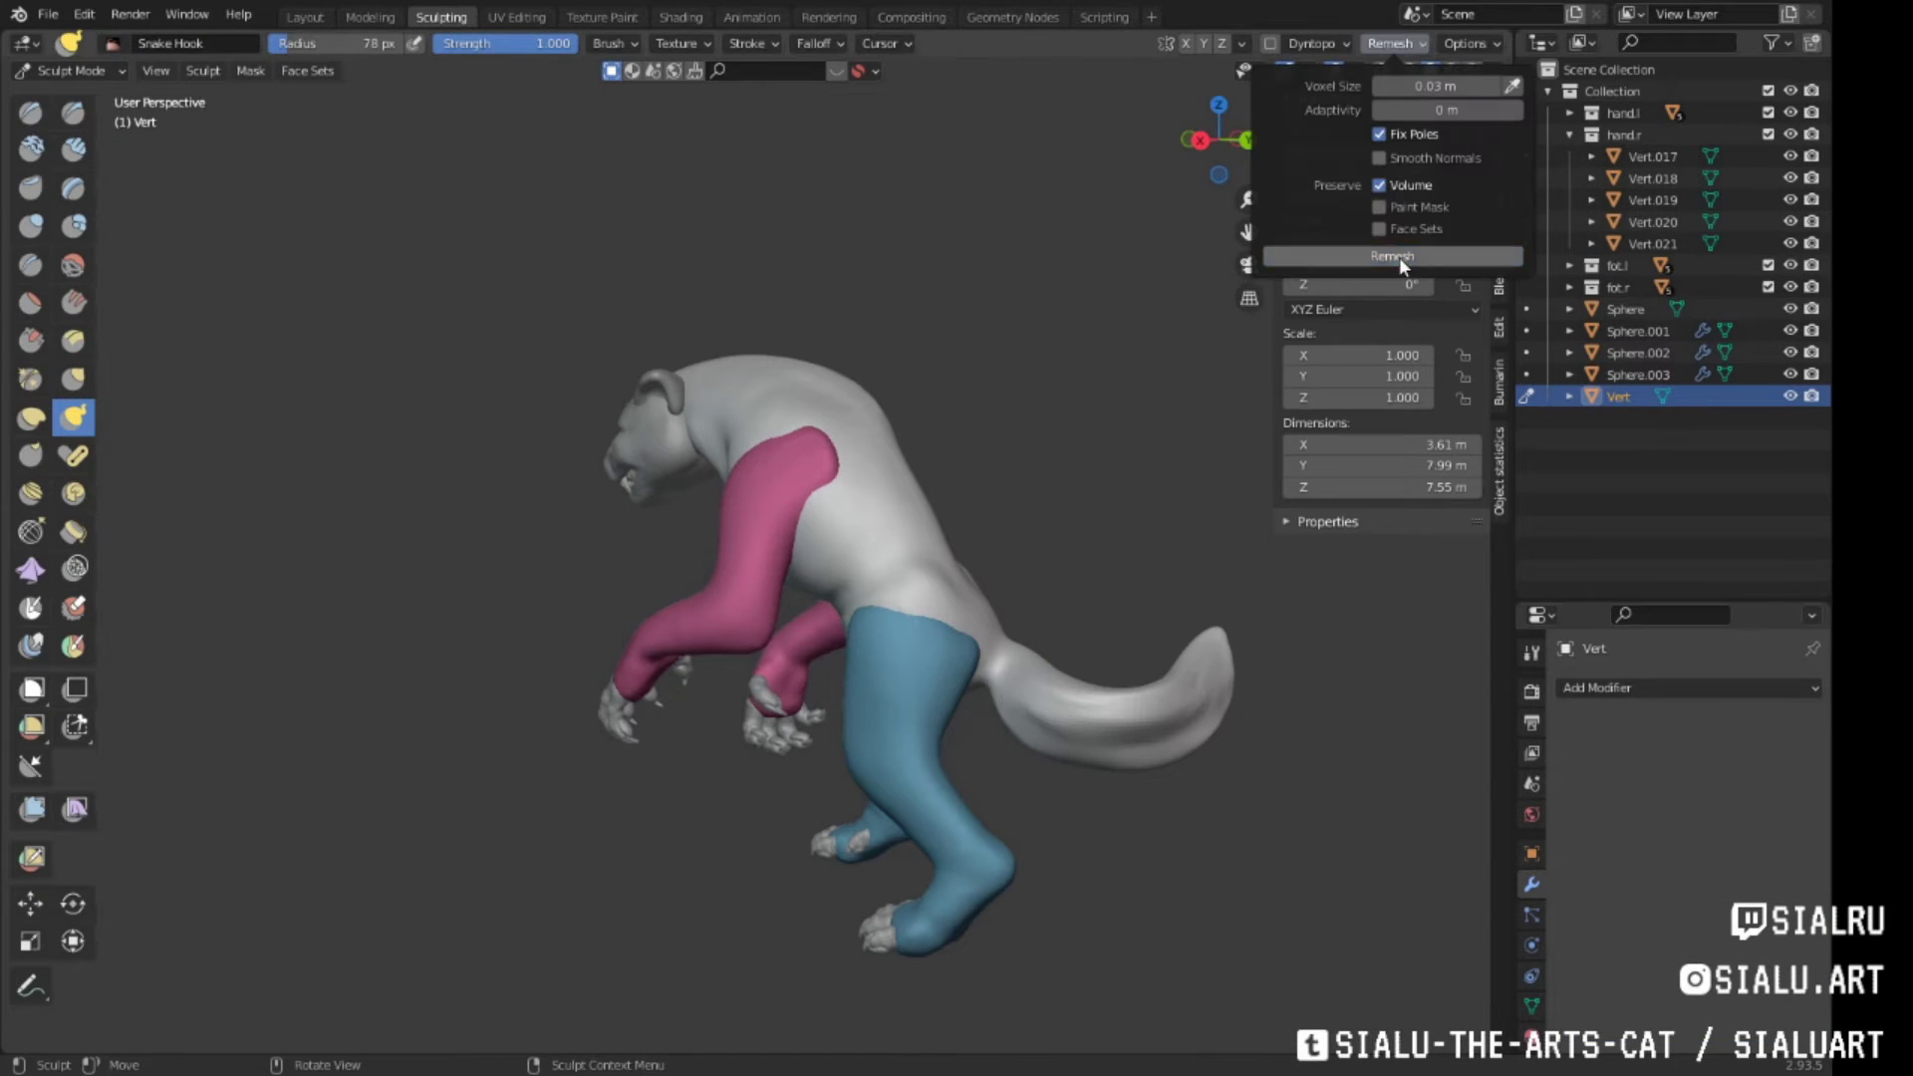
pyautogui.click(1399, 257)
pyautogui.press('c')
pyautogui.scroll(3, 892, 433)
pyautogui.moveTo(905, 435)
pyautogui.mouseDown(button='middle')
pyautogui.moveTo(662, 397)
pyautogui.moveTo(661, 375)
pyautogui.moveTo(856, 451)
pyautogui.mouseUp(button='middle')
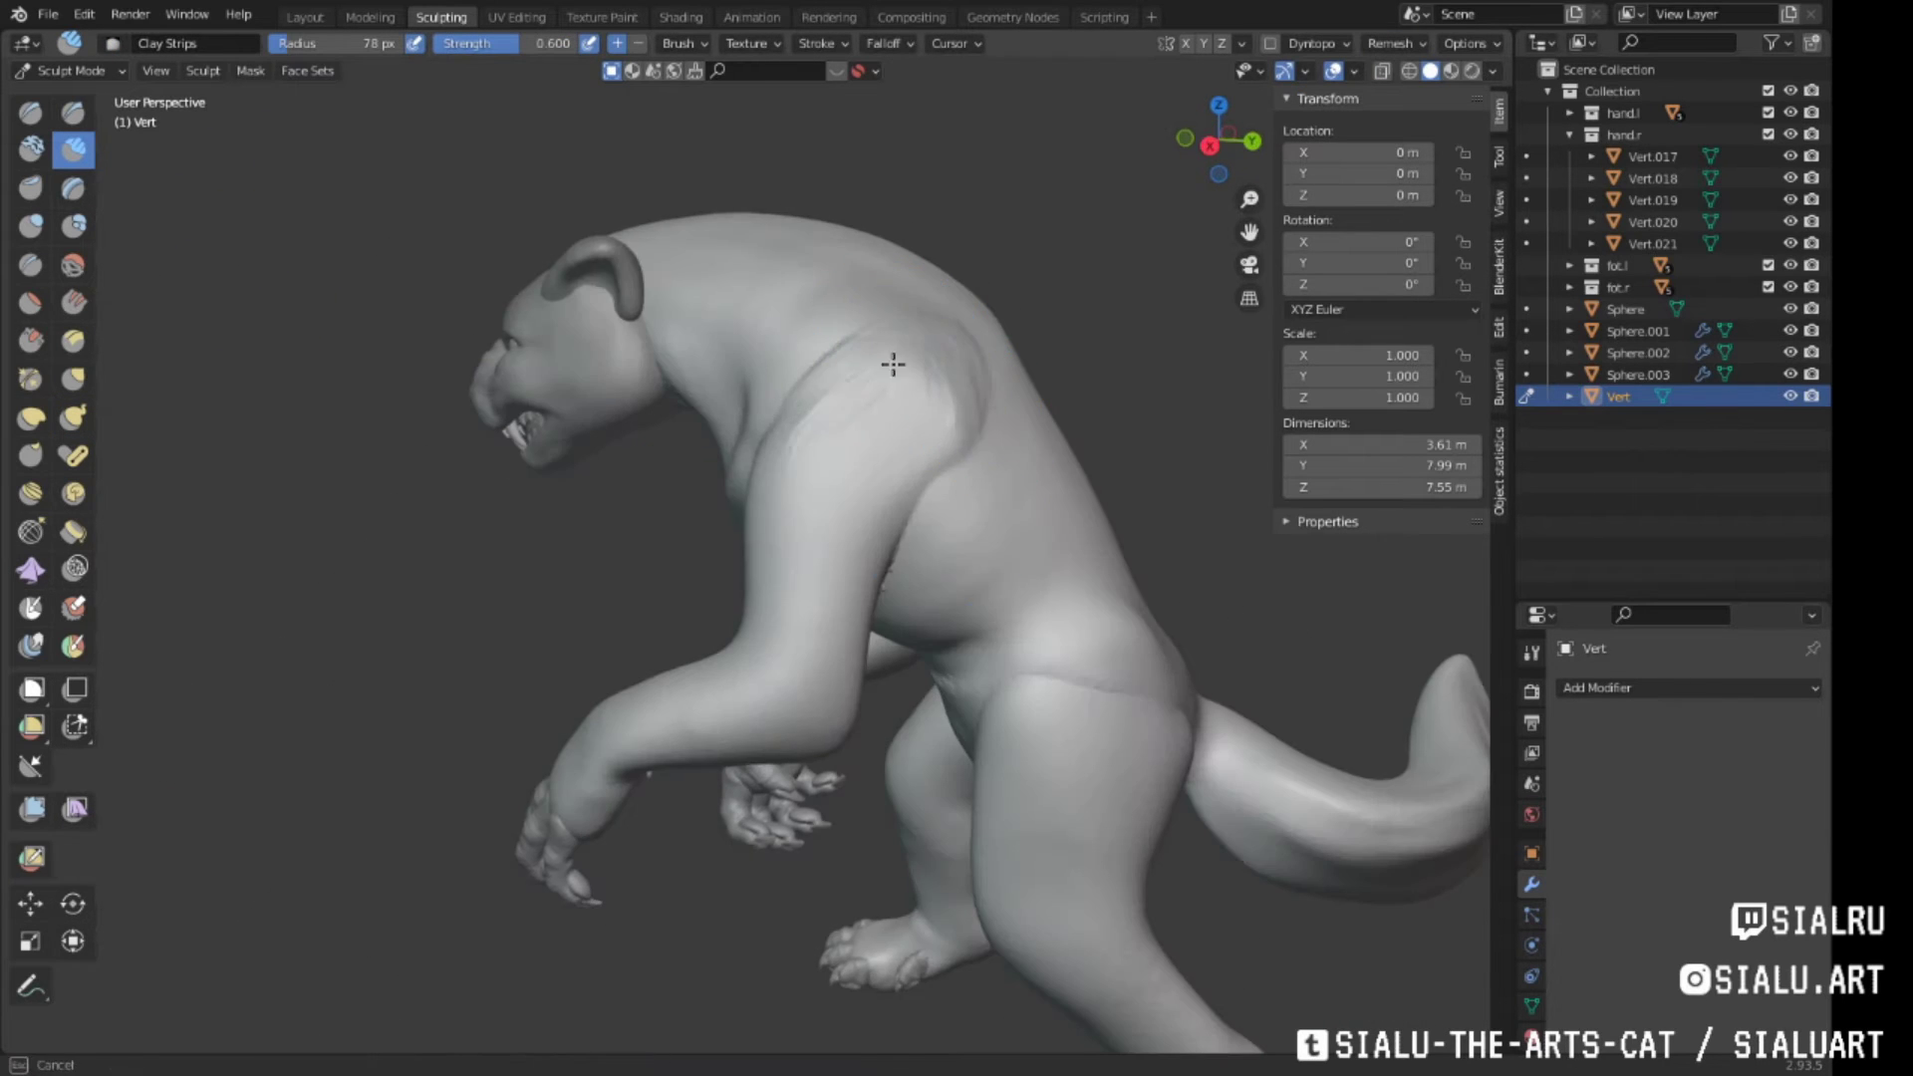
pyautogui.moveTo(910, 393); pyautogui.dragTo(902, 432, button='middle')
pyautogui.scroll(3, 902, 432)
pyautogui.moveTo(989, 459)
pyautogui.mouseDown(button='middle')
pyautogui.moveTo(841, 641)
pyautogui.moveTo(841, 499)
pyautogui.moveTo(704, 534)
pyautogui.moveTo(739, 409)
pyautogui.moveTo(811, 427)
pyautogui.moveTo(598, 683)
pyautogui.moveTo(923, 512)
pyautogui.moveTo(980, 566)
pyautogui.moveTo(525, 355)
pyautogui.mouseUp(button='middle')
pyautogui.moveTo(525, 355)
pyautogui.mouseDown()
pyautogui.moveTo(468, 498)
pyautogui.moveTo(459, 598)
pyautogui.mouseUp()
pyautogui.moveTo(459, 597); pyautogui.dragTo(656, 573, button='middle')
# Switch to the Grab brush and adjust its size and strength for the torso
pyautogui.moveTo(565, 397)
pyautogui.mouseDown(button='middle')
pyautogui.moveTo(448, 632)
pyautogui.moveTo(470, 684)
pyautogui.moveTo(911, 501)
pyautogui.moveTo(782, 645)
pyautogui.moveTo(833, 691)
pyautogui.moveTo(772, 469)
pyautogui.moveTo(658, 592)
pyautogui.moveTo(662, 427)
pyautogui.moveTo(790, 568)
pyautogui.moveTo(727, 461)
pyautogui.moveTo(777, 398)
pyautogui.moveTo(767, 372)
pyautogui.moveTo(1075, 574)
pyautogui.moveTo(945, 579)
pyautogui.mouseUp(button='middle')
pyautogui.press('g')
pyautogui.rightClick(747, 513)
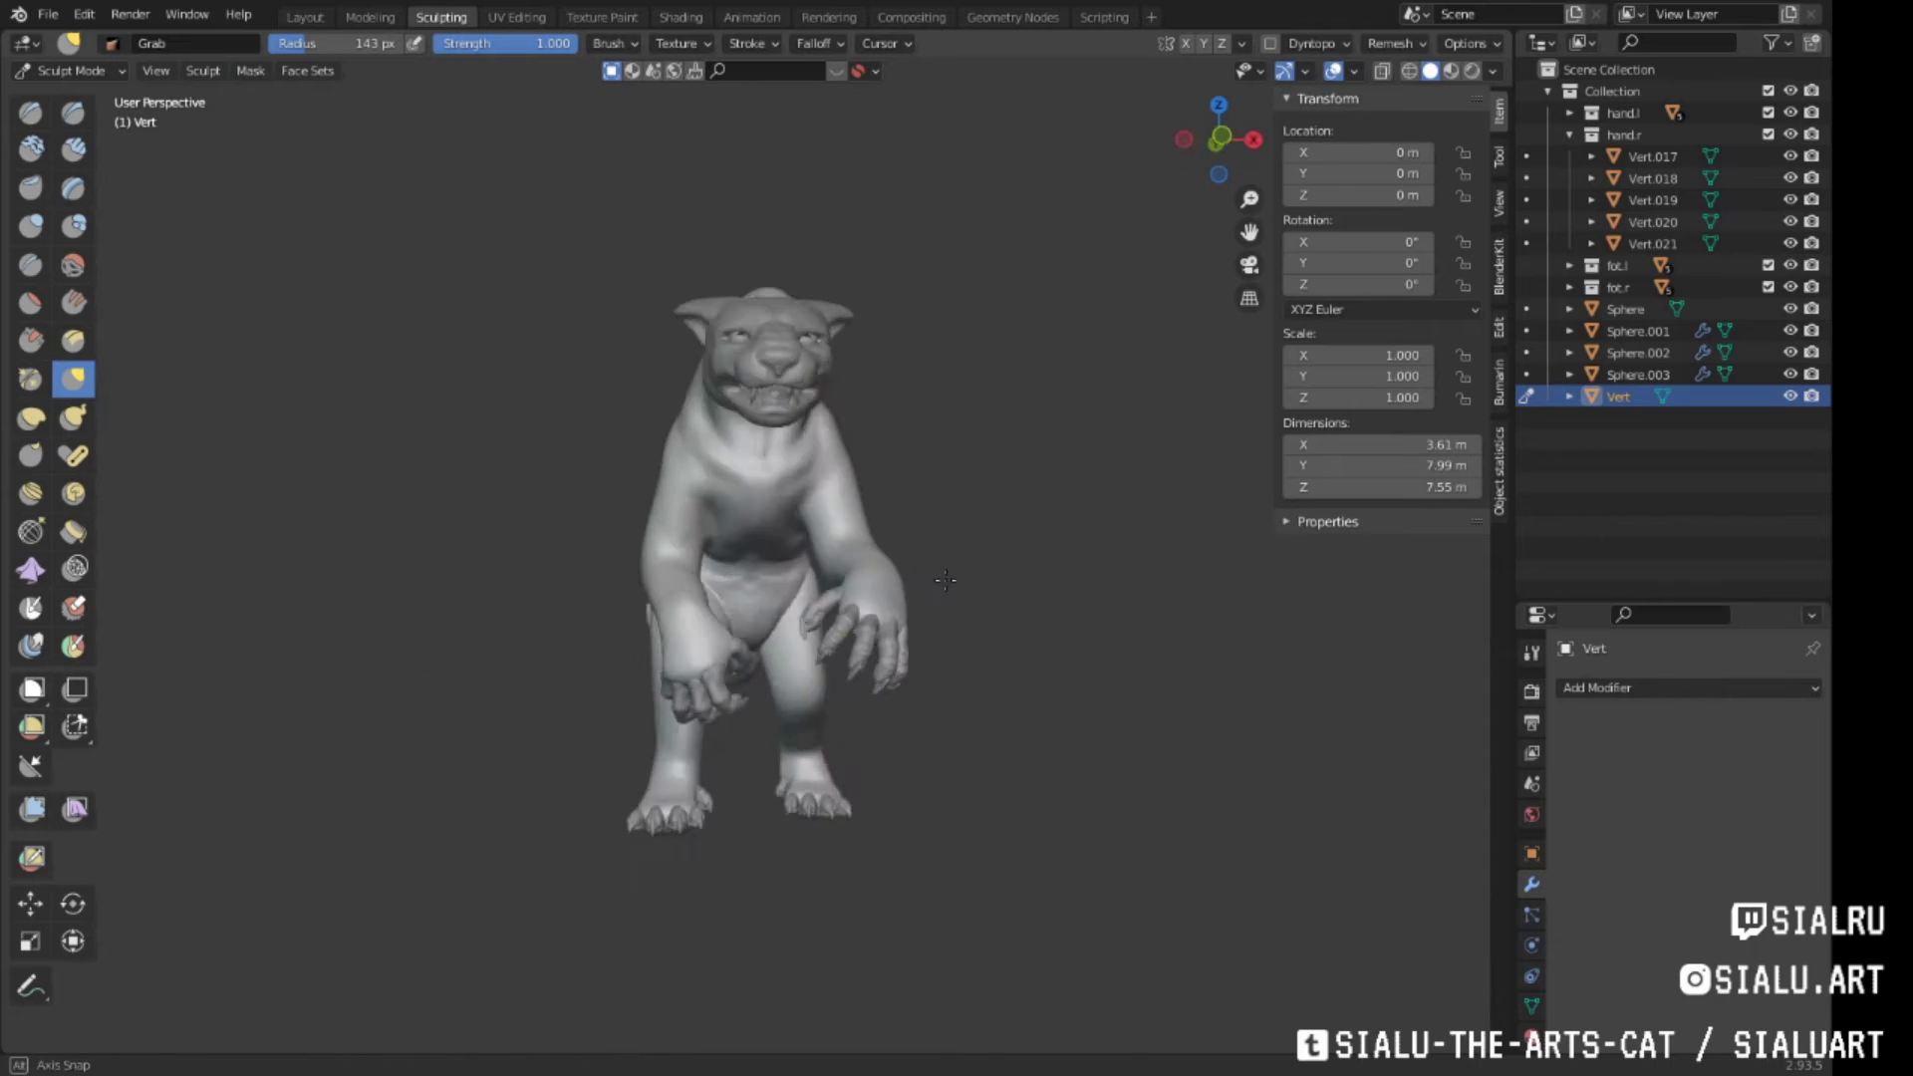
pyautogui.moveTo(766, 555); pyautogui.dragTo(831, 416, button='middle')
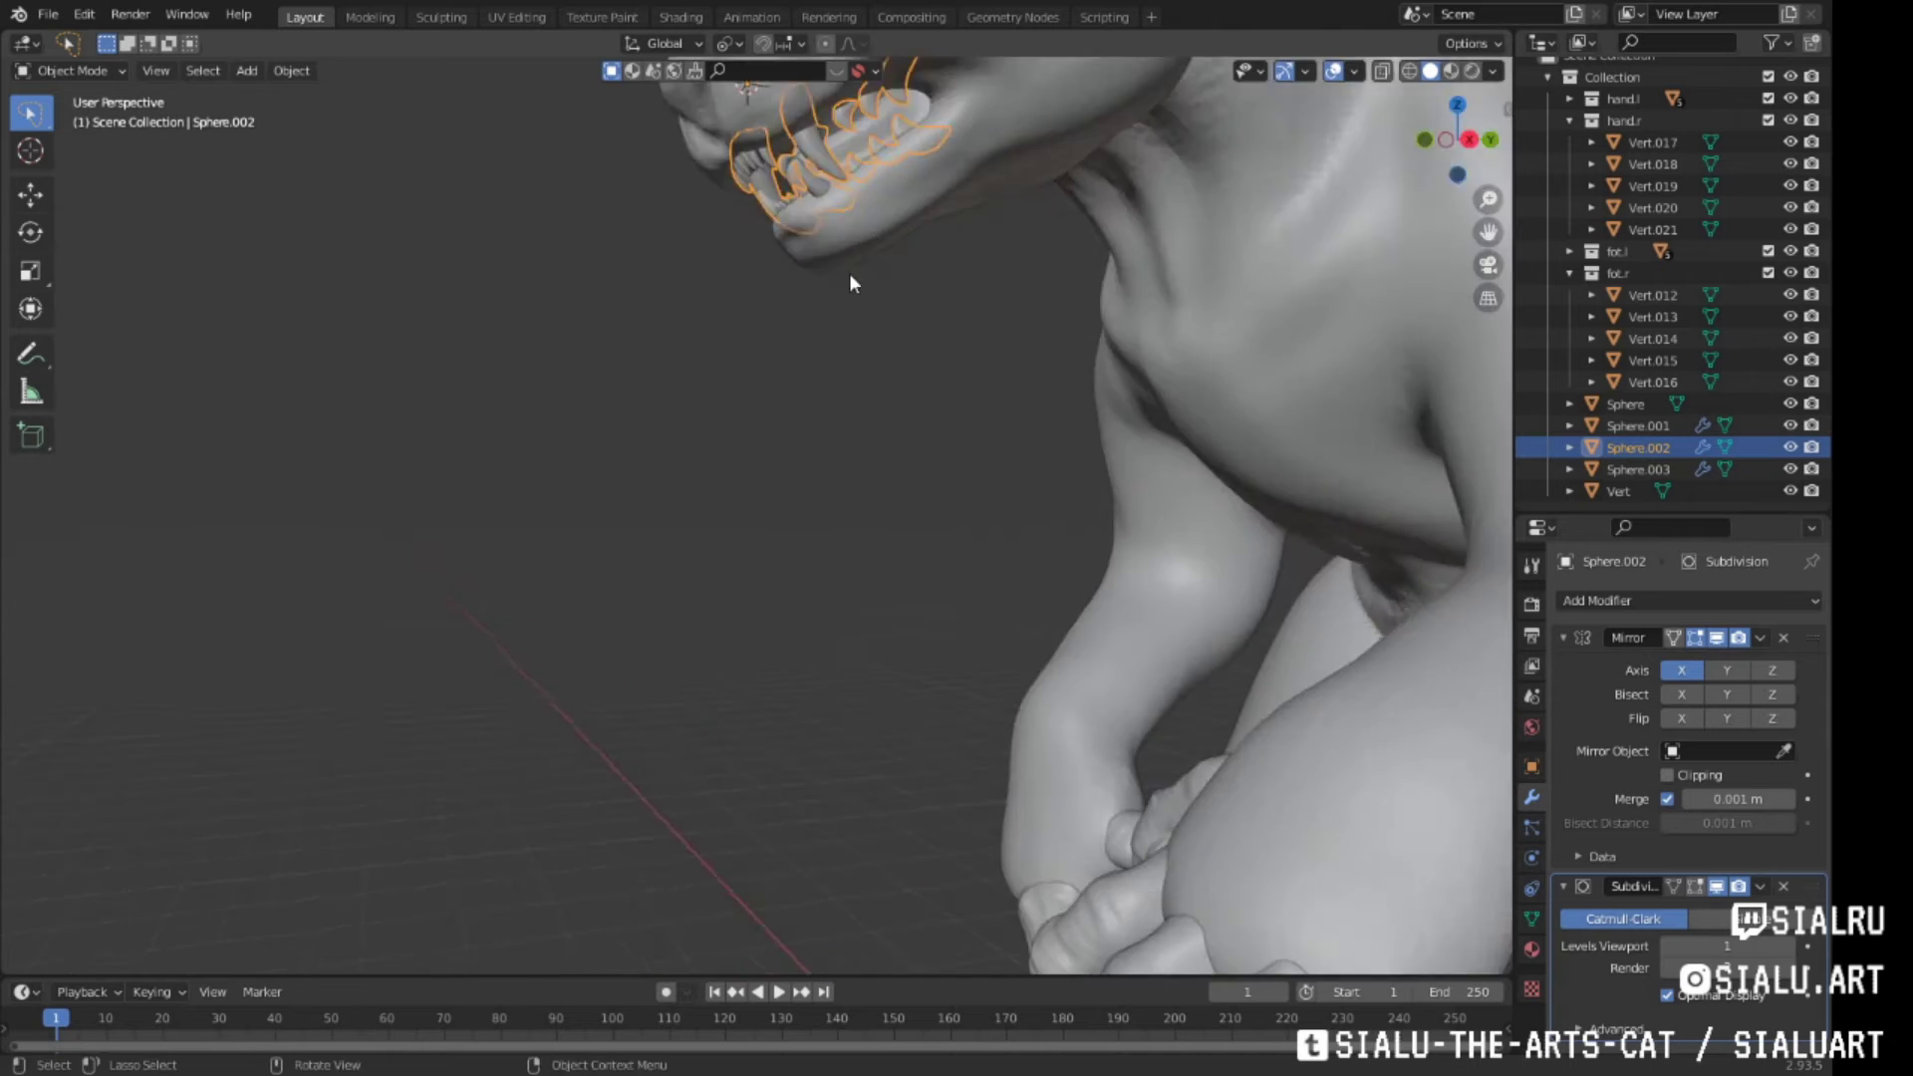
# Lengthen the teeth by scaling them along Y in Edit Mode
pyautogui.press('Tab')
pyautogui.press('KP_3')
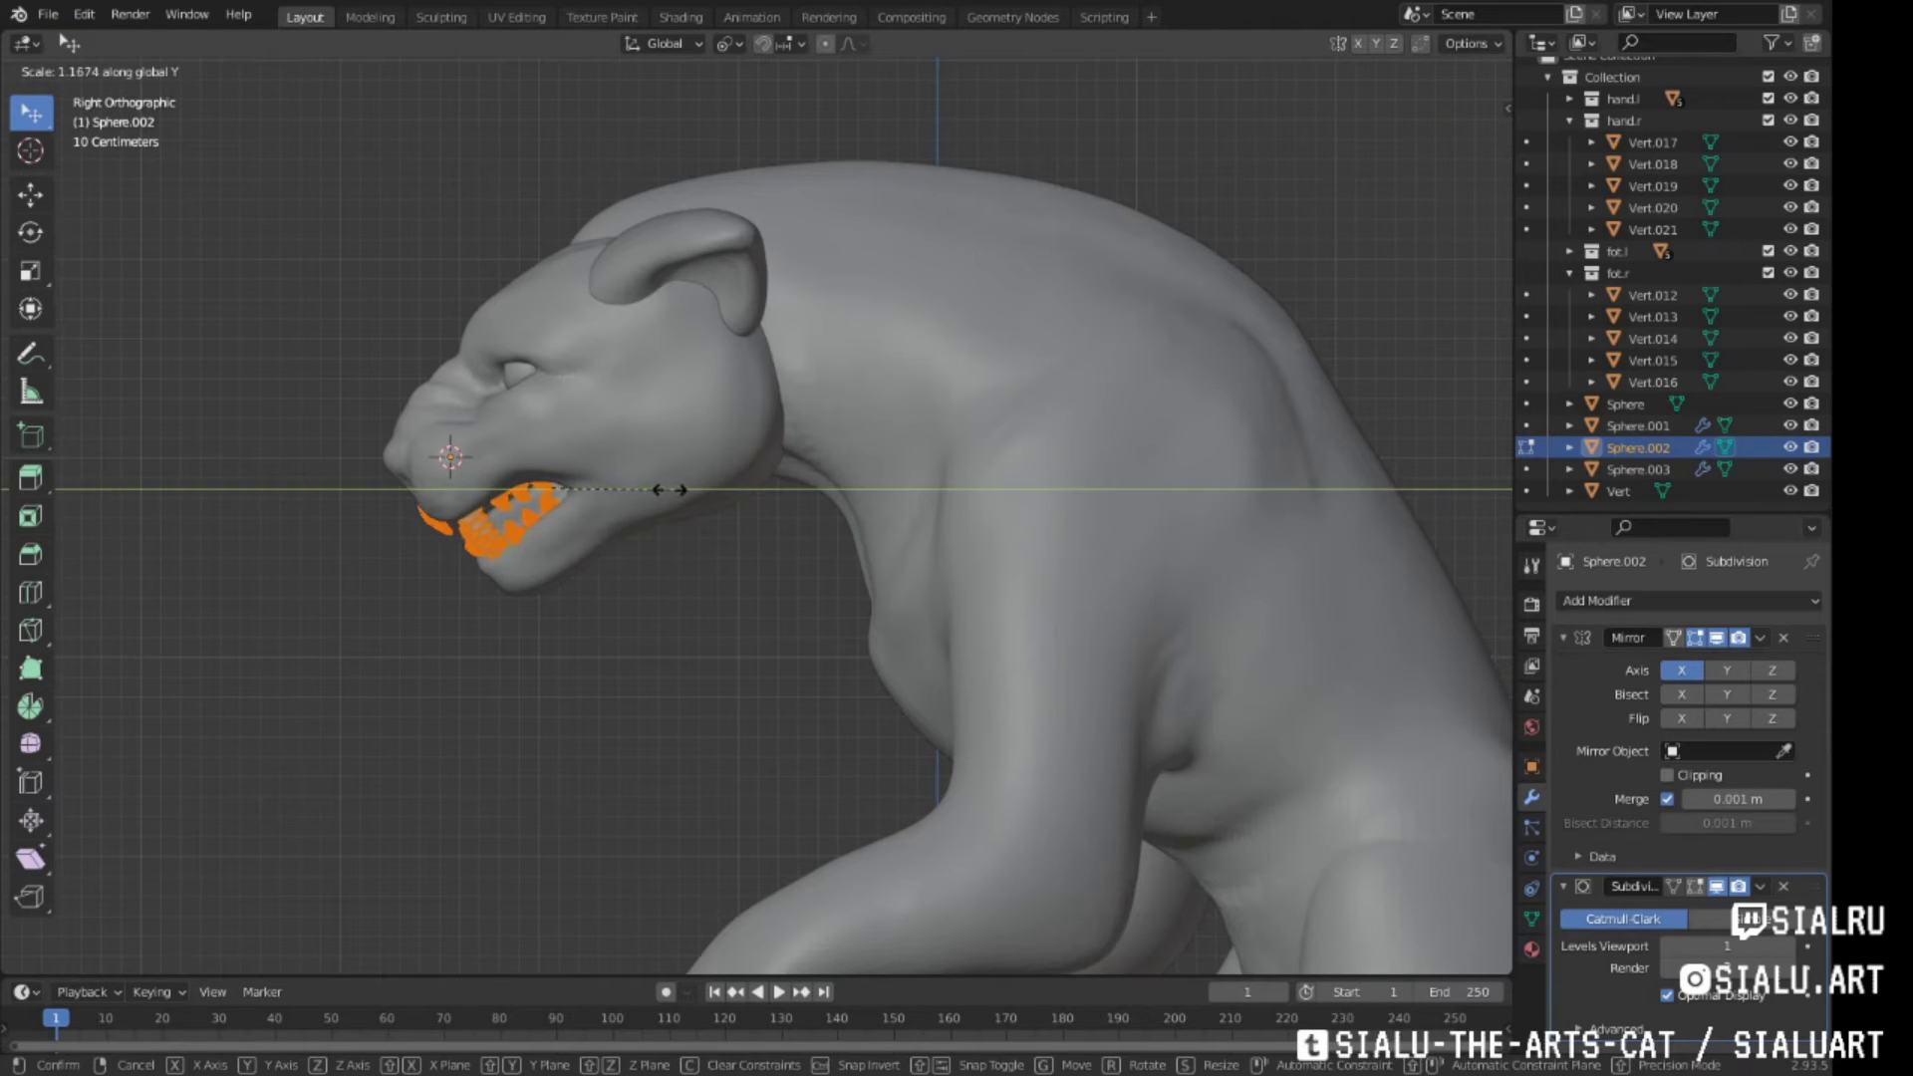
pyautogui.scroll(4, 619, 429)
pyautogui.click(629, 388)
pyautogui.press('Tab')
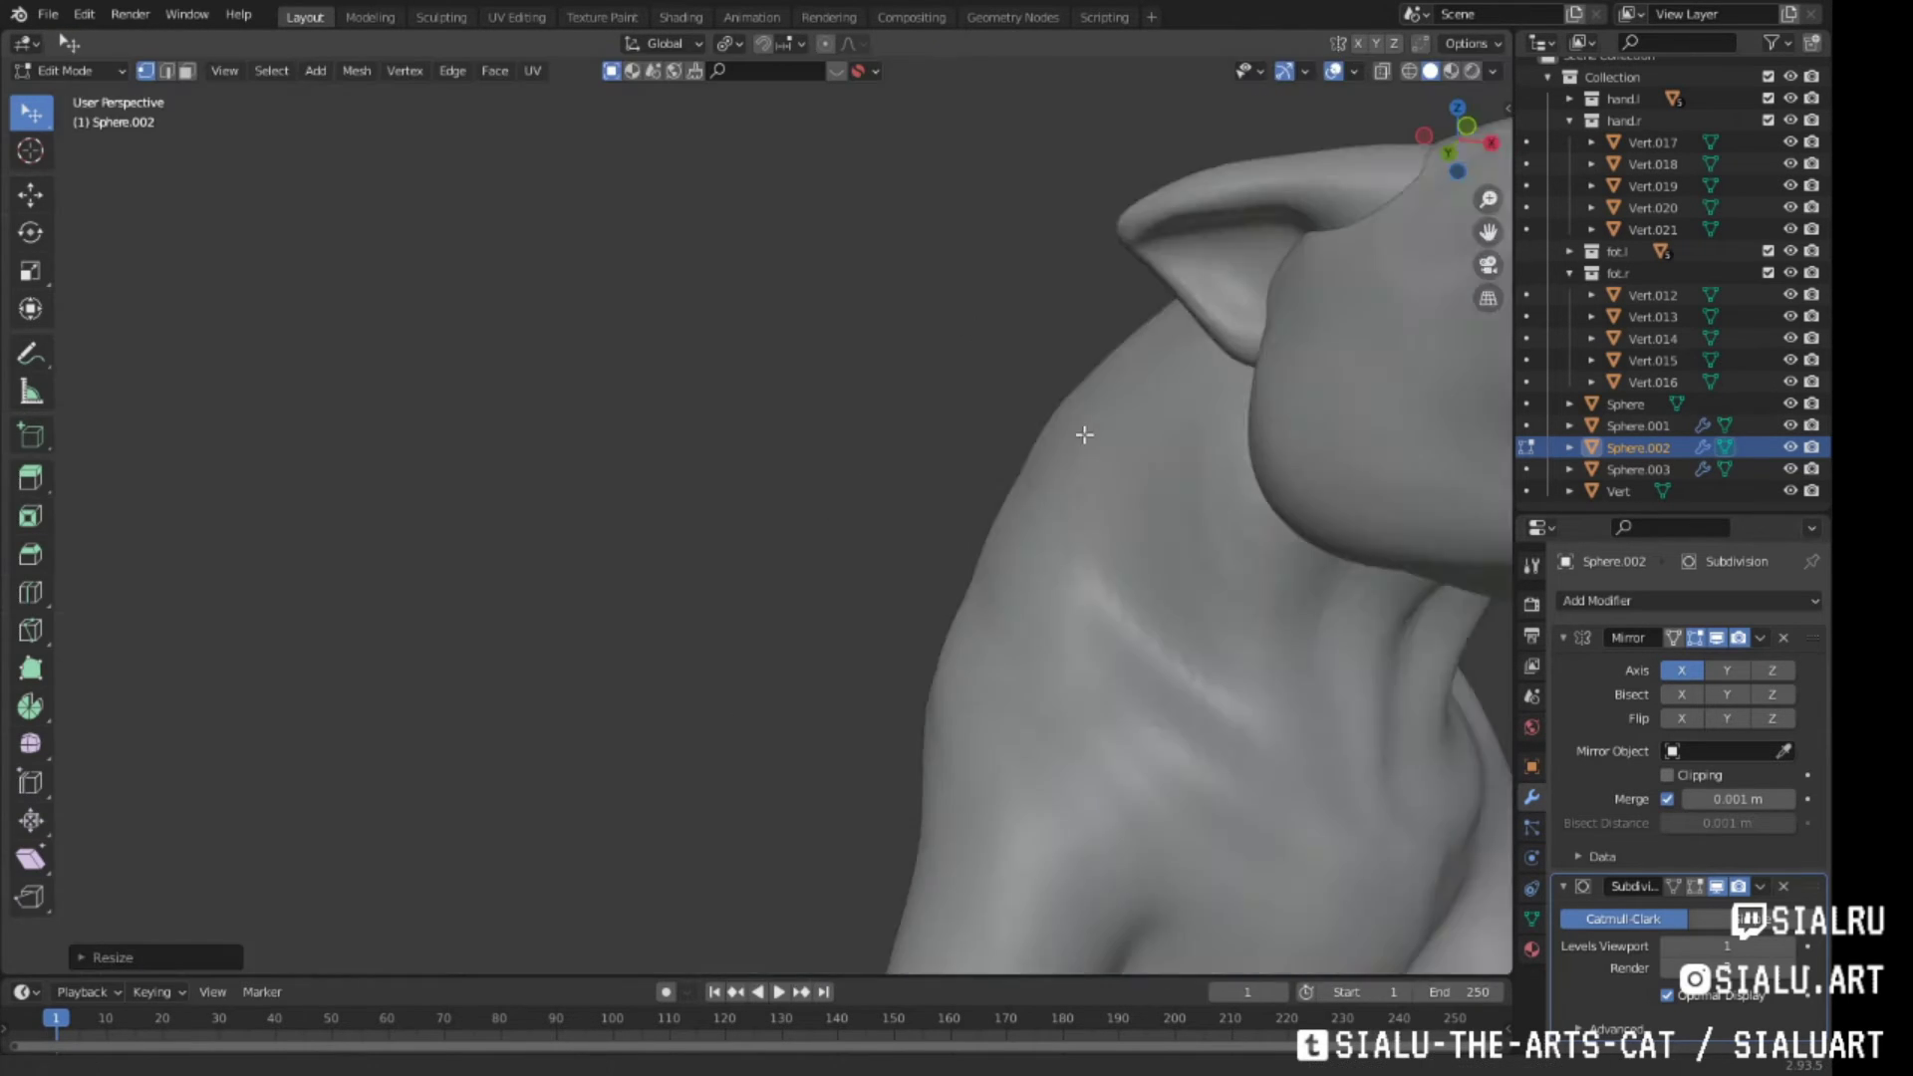
# Select the head mesh and bring it into Sculpt Mode
pyautogui.moveTo(1080, 432); pyautogui.dragTo(833, 542, button='middle')
pyautogui.scroll(3, 833, 542)
pyautogui.scroll(-4, 833, 532)
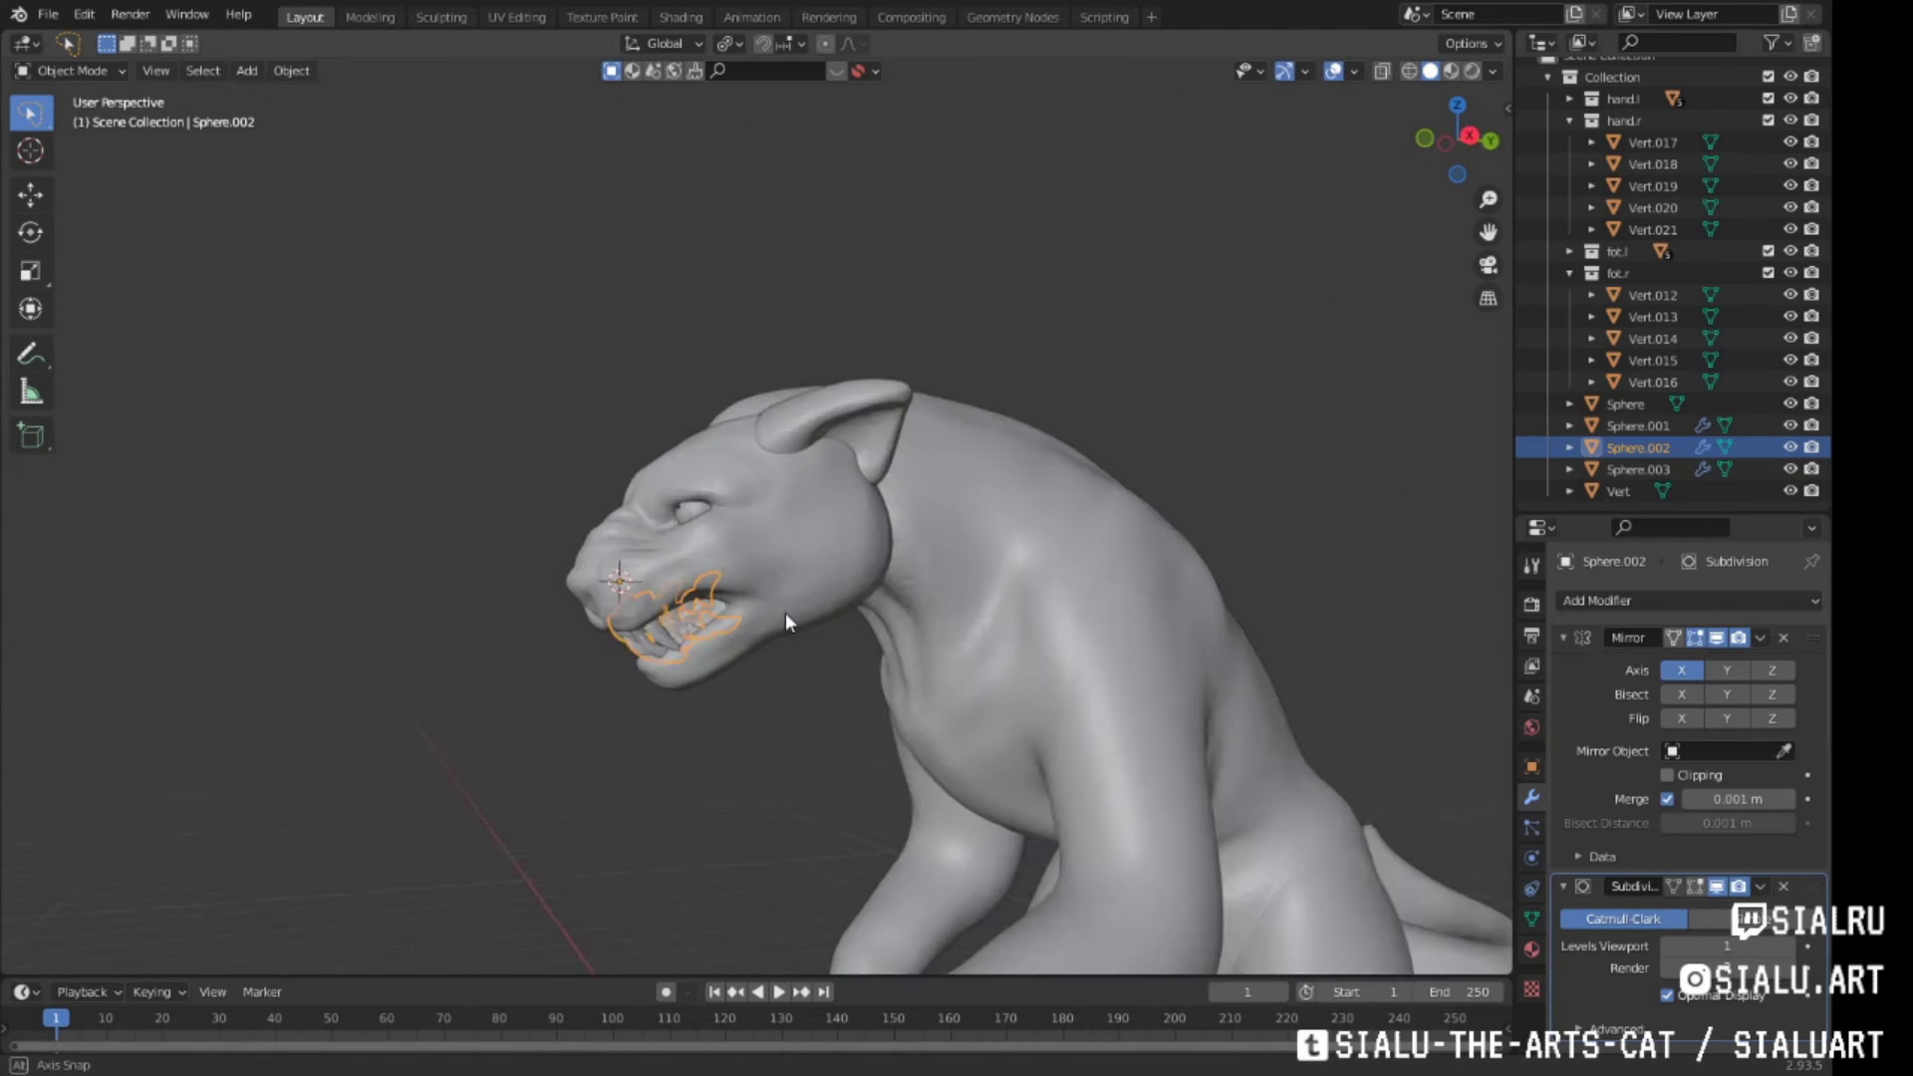
pyautogui.moveTo(786, 611); pyautogui.dragTo(721, 548, button='middle')
pyautogui.press('KP_3')
pyautogui.click(688, 612)
pyautogui.click(430, 17)
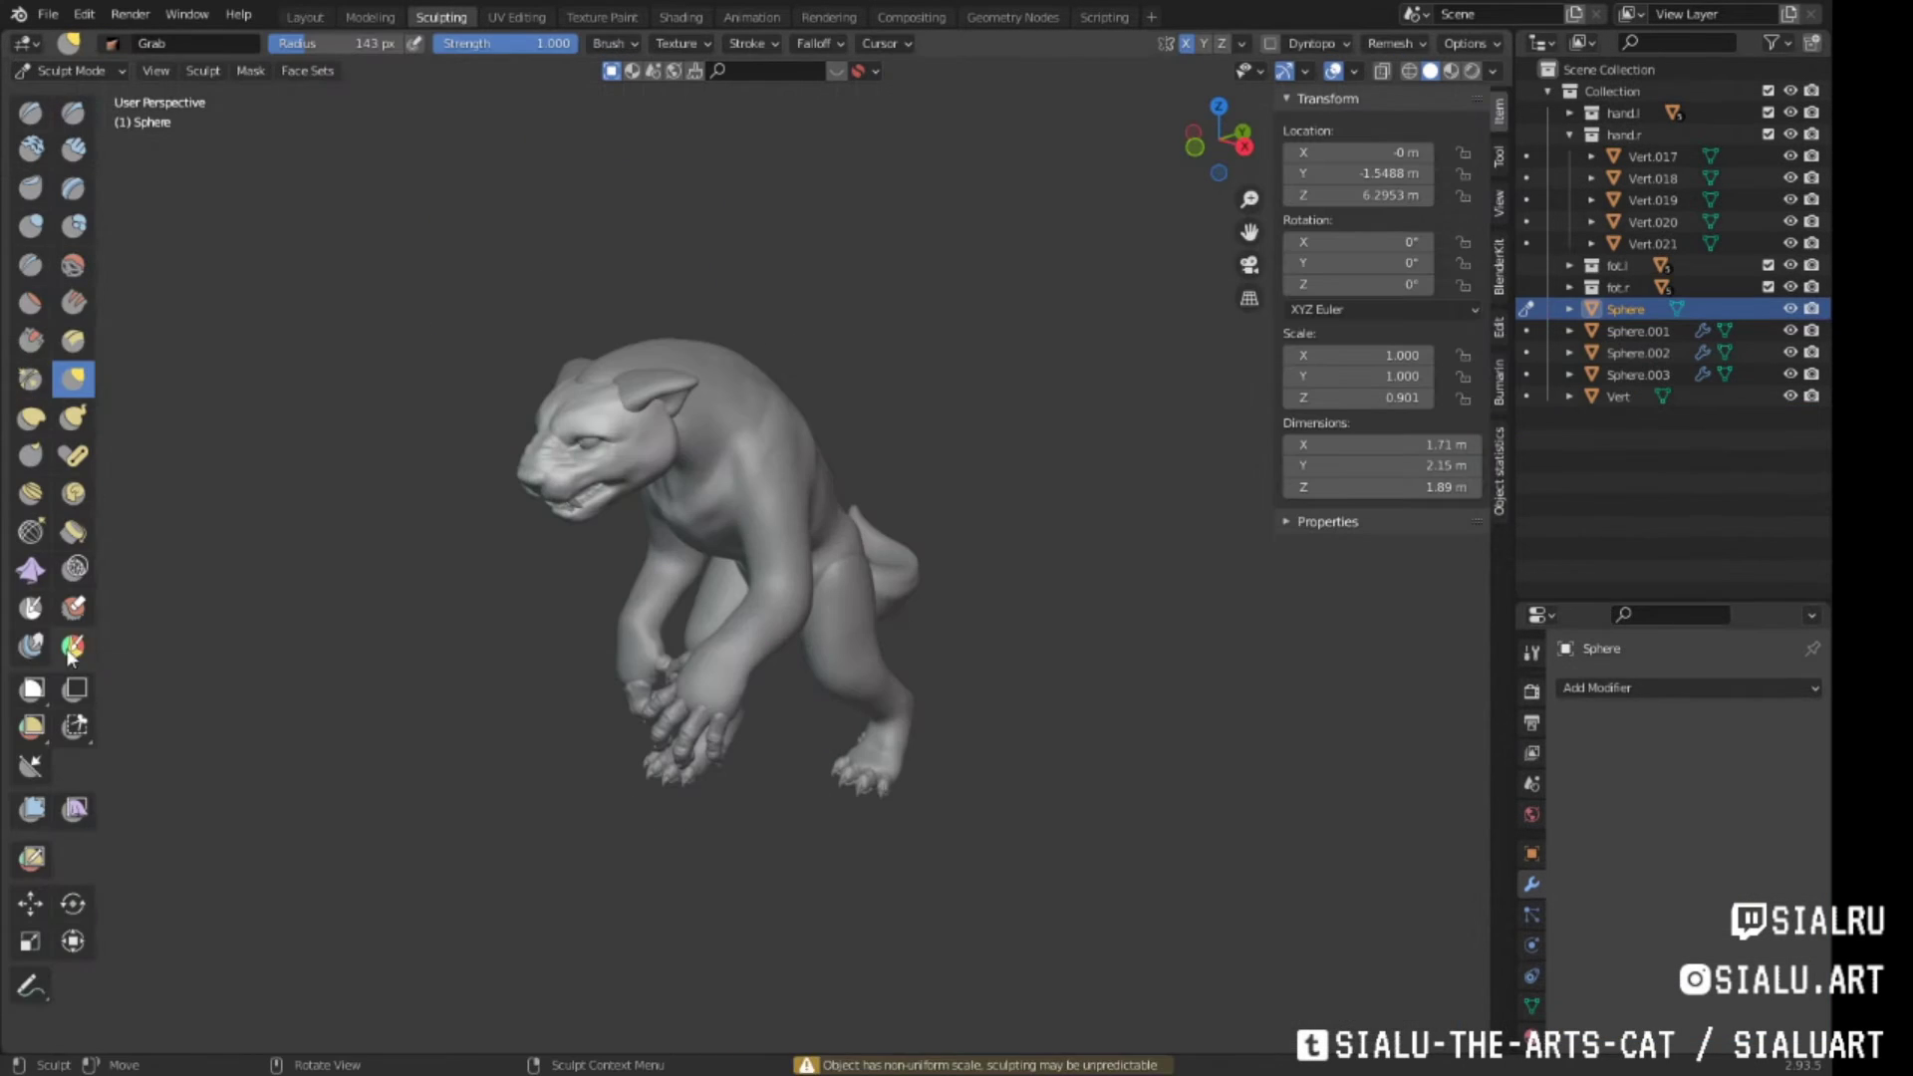
pyautogui.scroll(4, 856, 353)
# Lasso-mask the snout and upper mouth to protect them
pyautogui.press('KP_3')
pyautogui.keyDown('ctrl'); pyautogui.keyDown('shift'); pyautogui.moveTo(877, 261); pyautogui.dragTo(779, 513); pyautogui.keyUp('shift'); pyautogui.keyUp('ctrl')
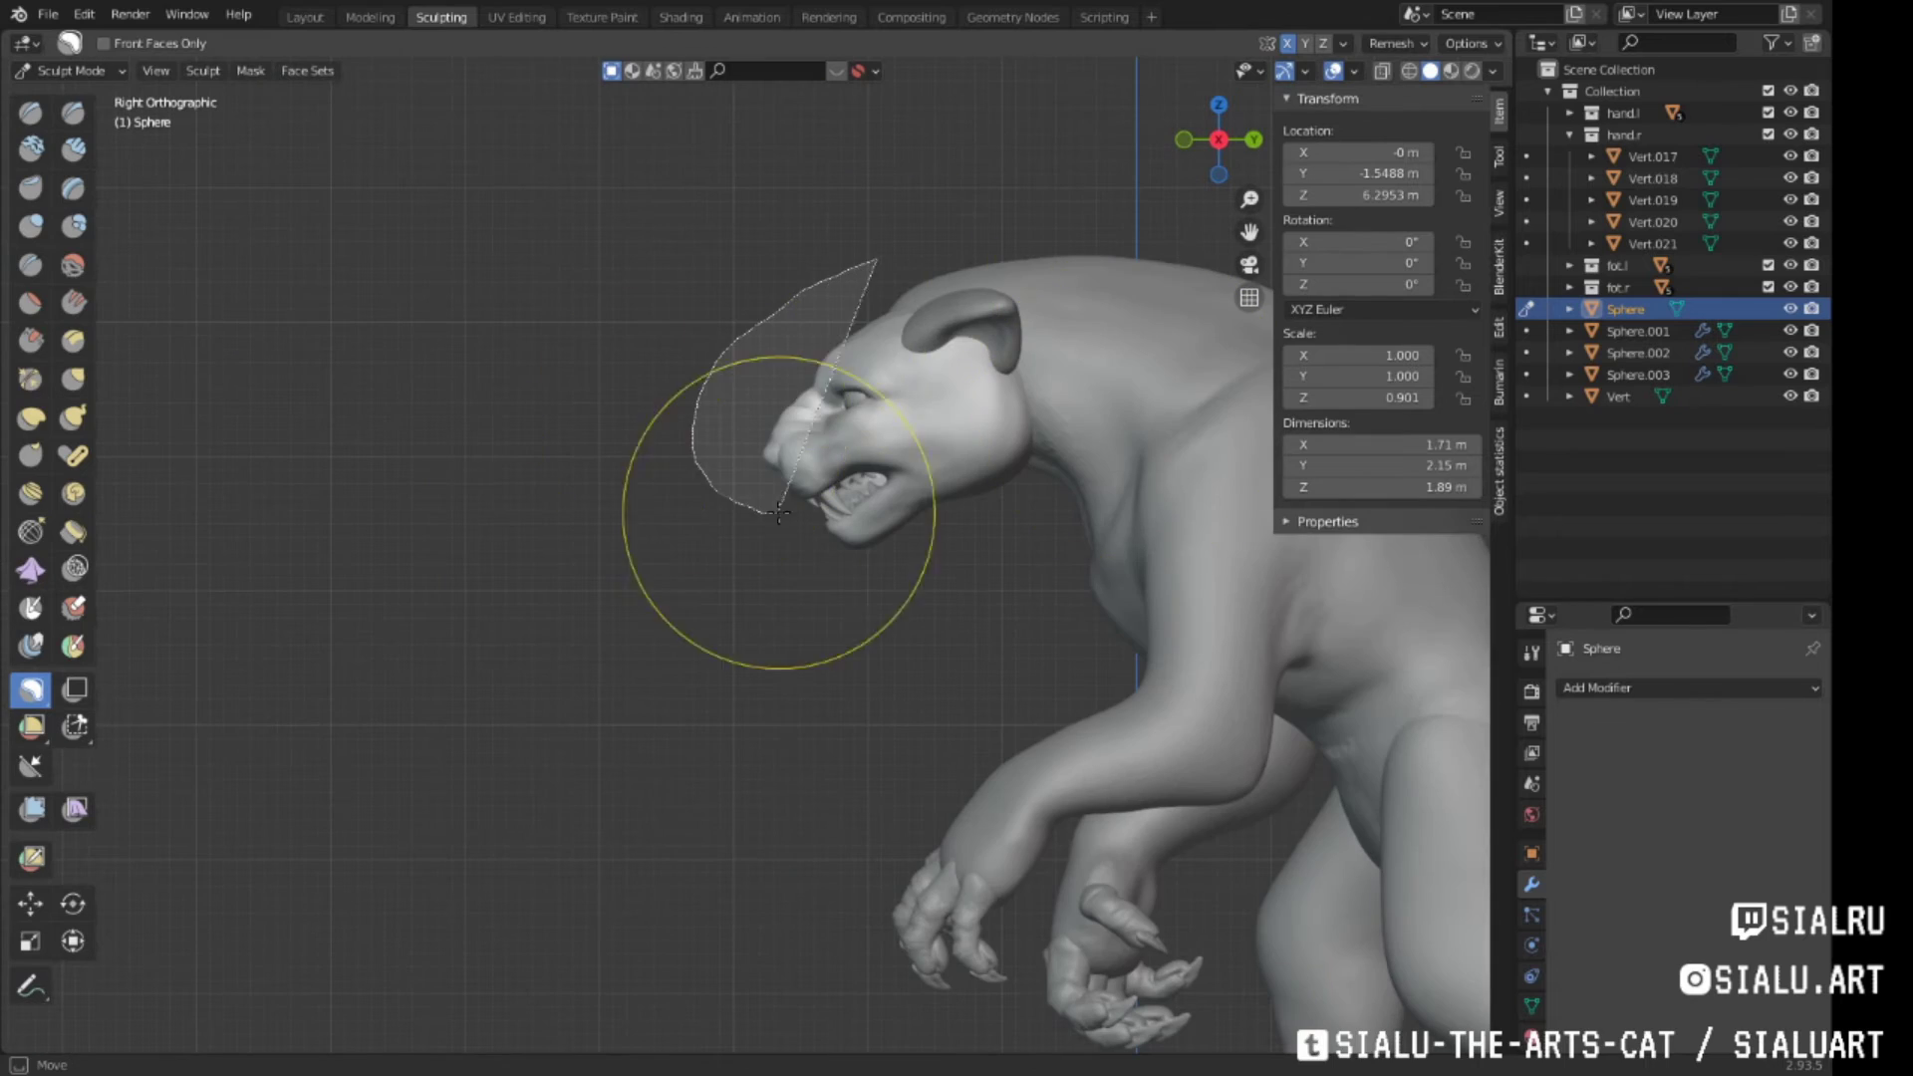
pyautogui.moveTo(1006, 450); pyautogui.dragTo(984, 711, button='middle')
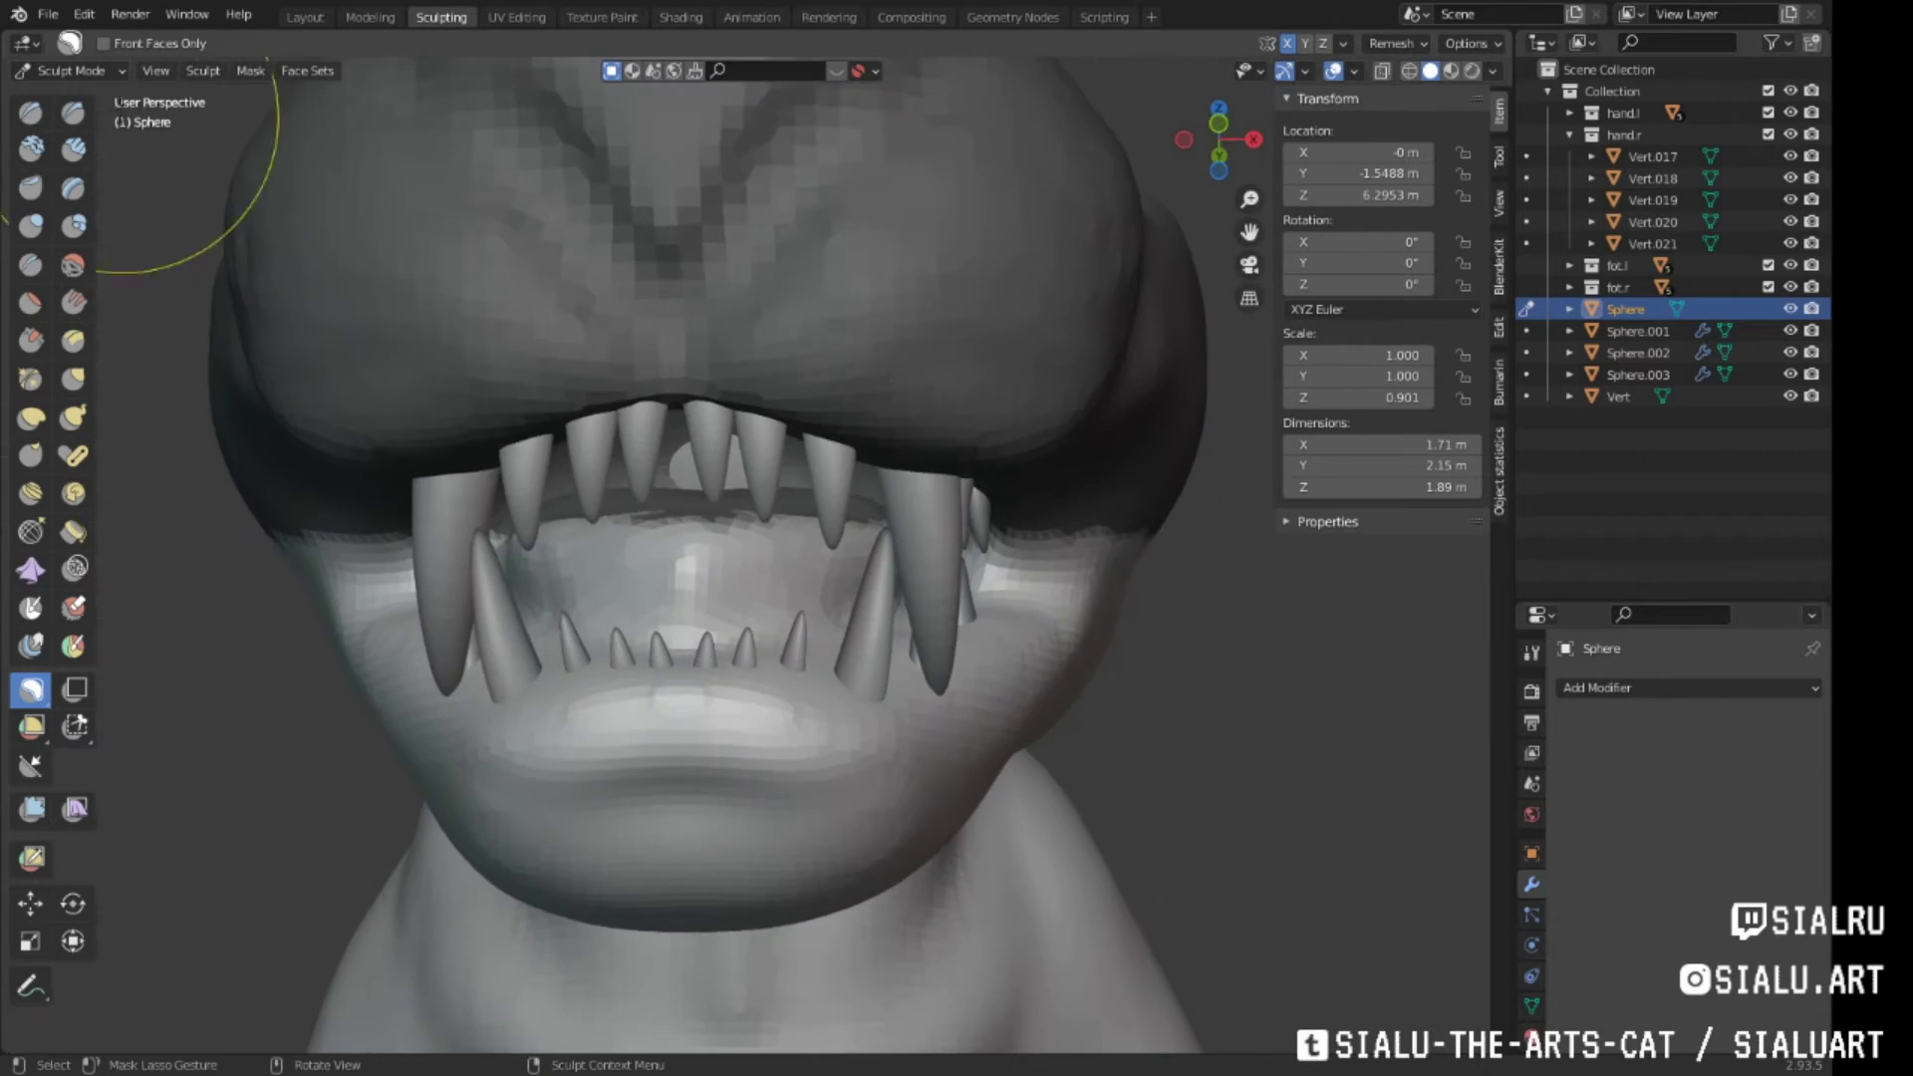
pyautogui.scroll(8, 985, 712)
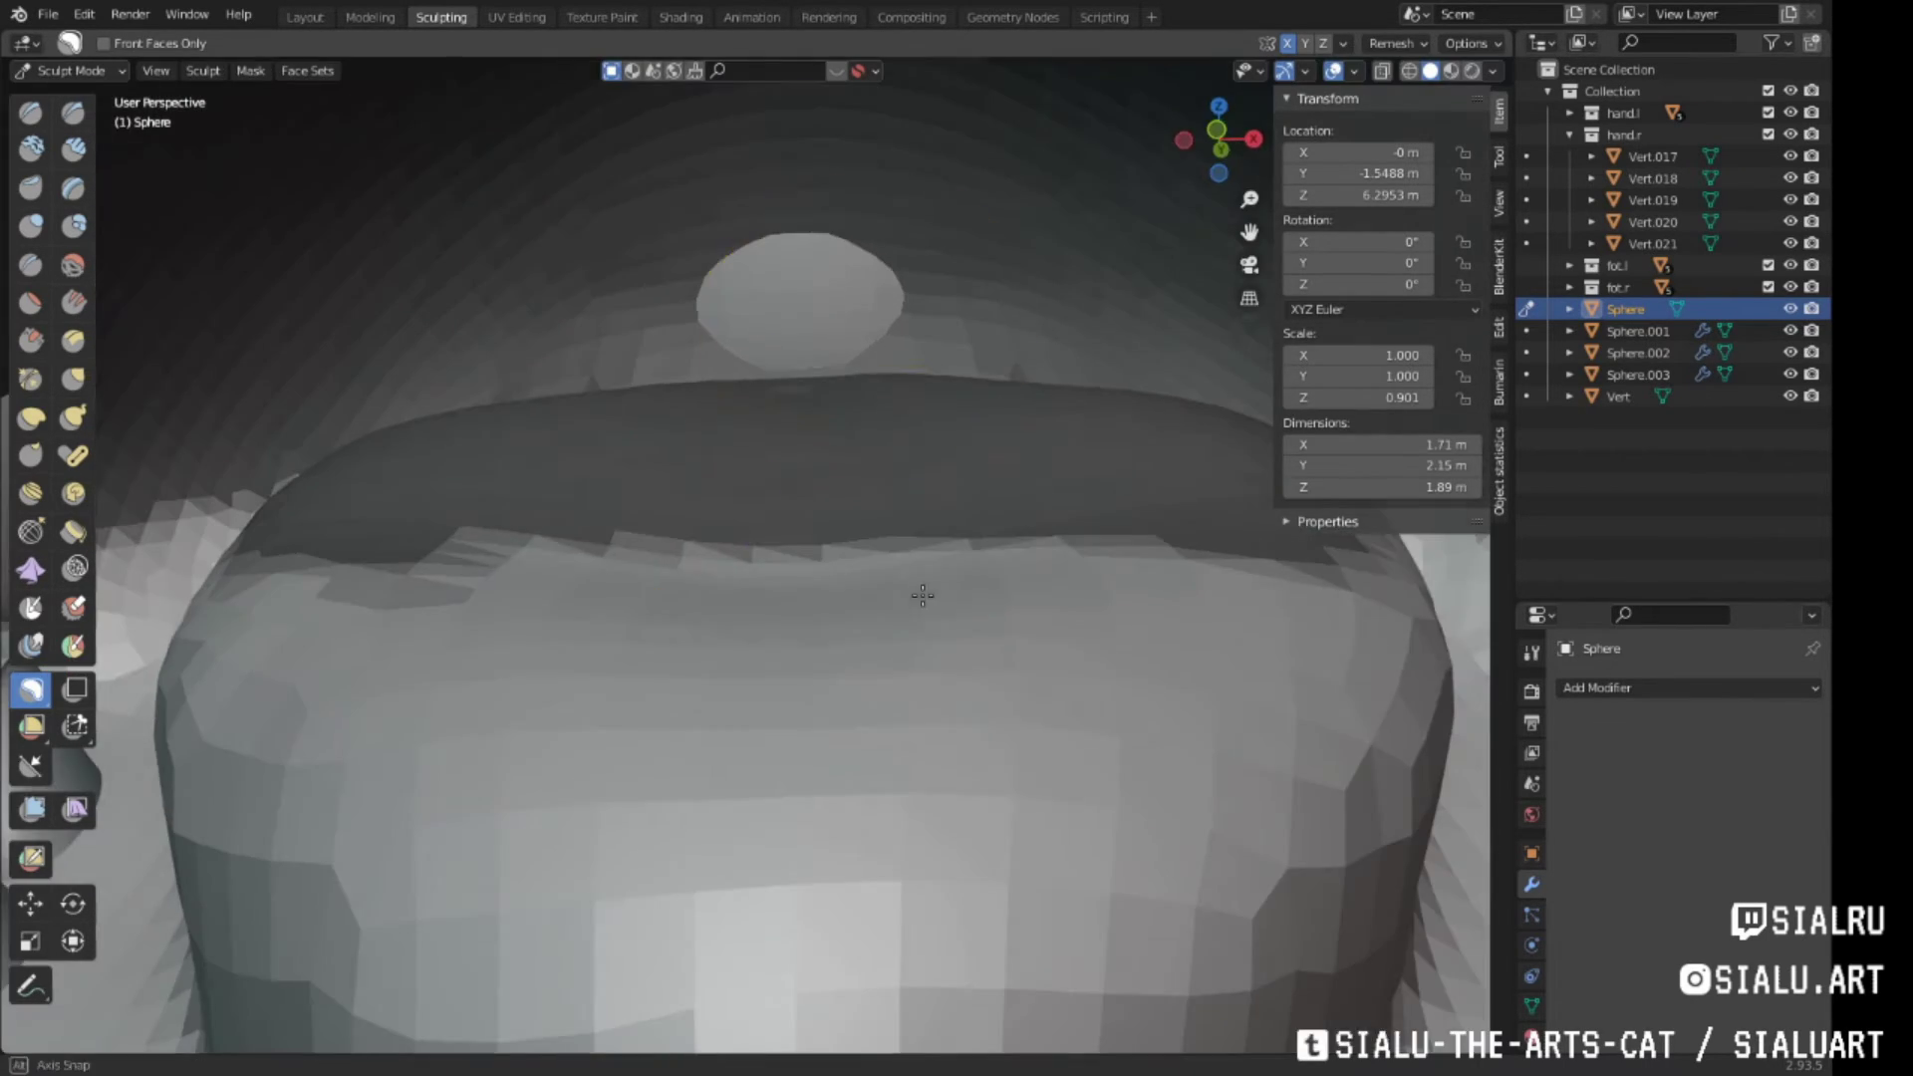
pyautogui.keyDown('ctrl'); pyautogui.keyDown('shift'); pyautogui.moveTo(697, 252); pyautogui.dragTo(1312, 461); pyautogui.keyUp('shift'); pyautogui.keyUp('ctrl')
# Pull the lower jaw down with Snake Hook, then remesh the head
pyautogui.press('g')
pyautogui.scroll(-8, 705, 298)
pyautogui.moveTo(704, 299)
pyautogui.mouseDown(button='middle')
pyautogui.moveTo(875, 547)
pyautogui.moveTo(598, 662)
pyautogui.mouseUp(button='middle')
pyautogui.press('k')
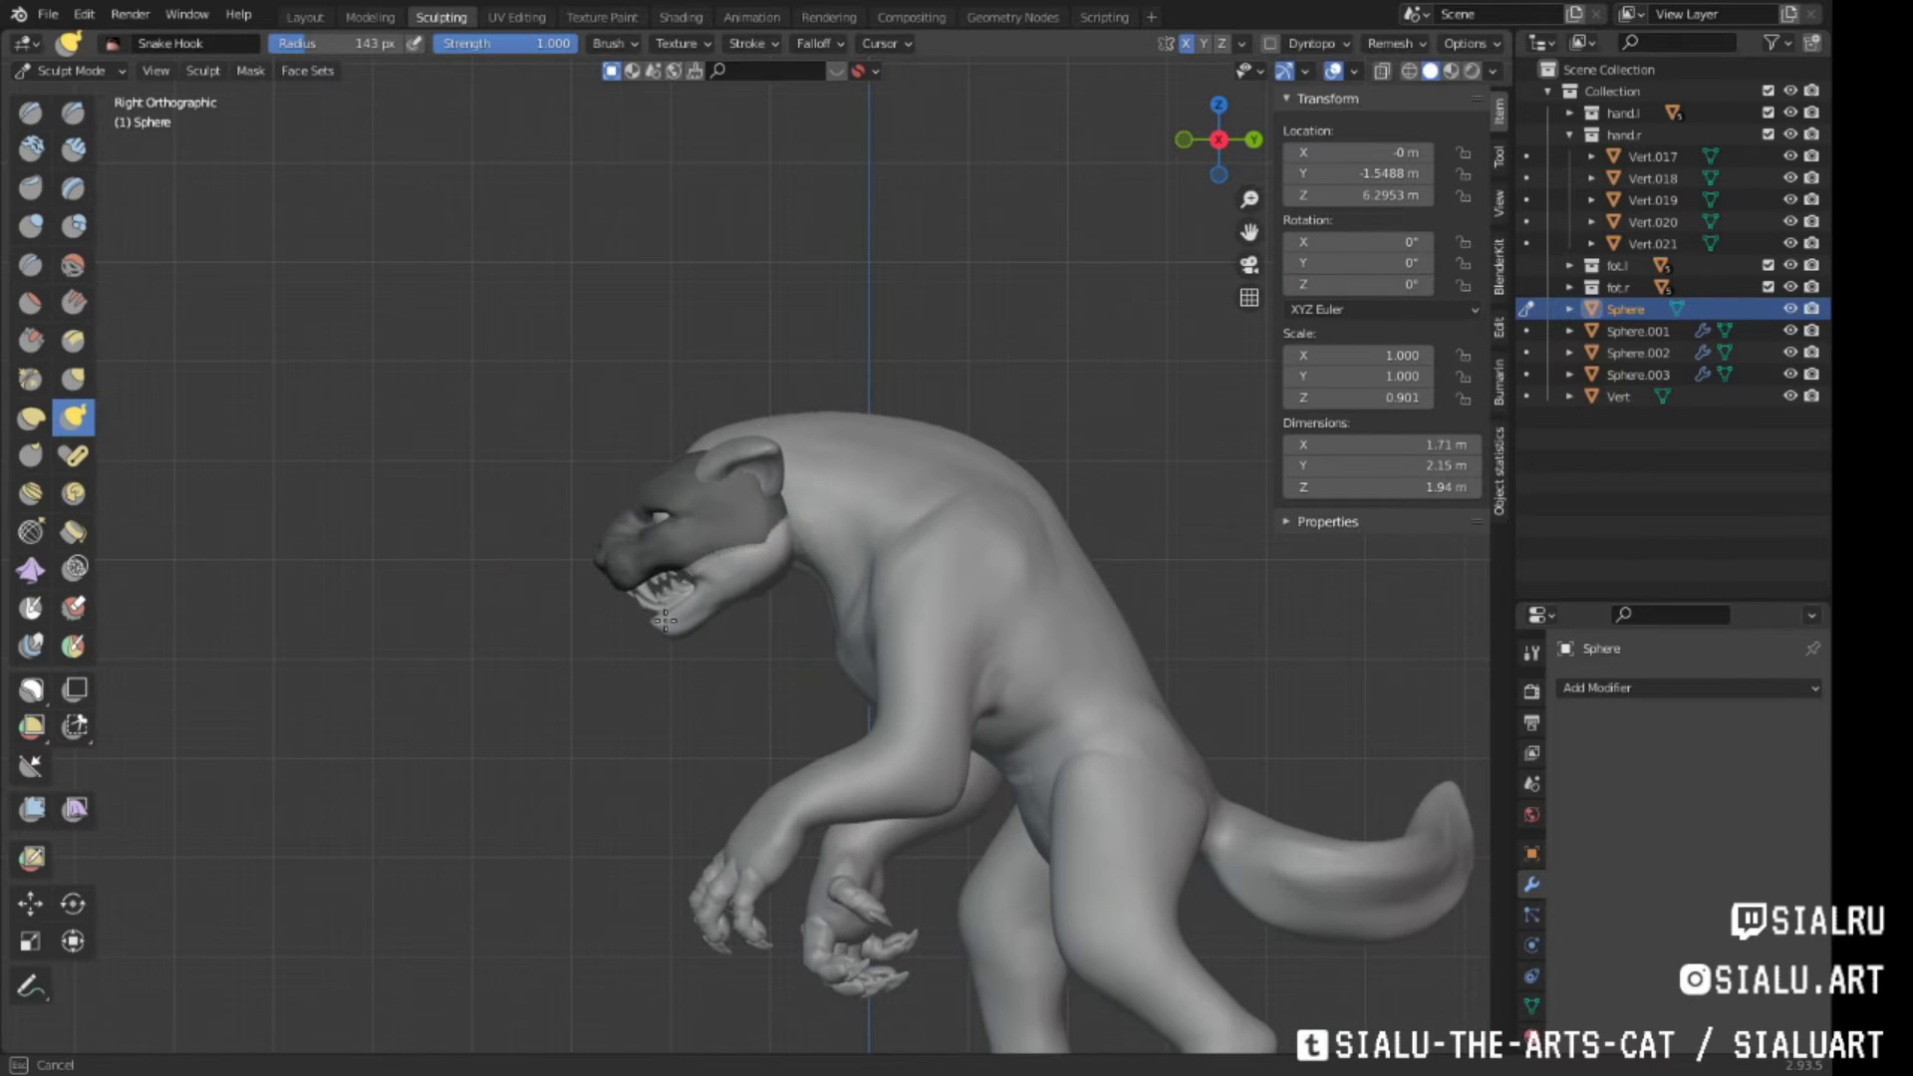
pyautogui.scroll(5, 673, 625)
pyautogui.scroll(-1, 975, 547)
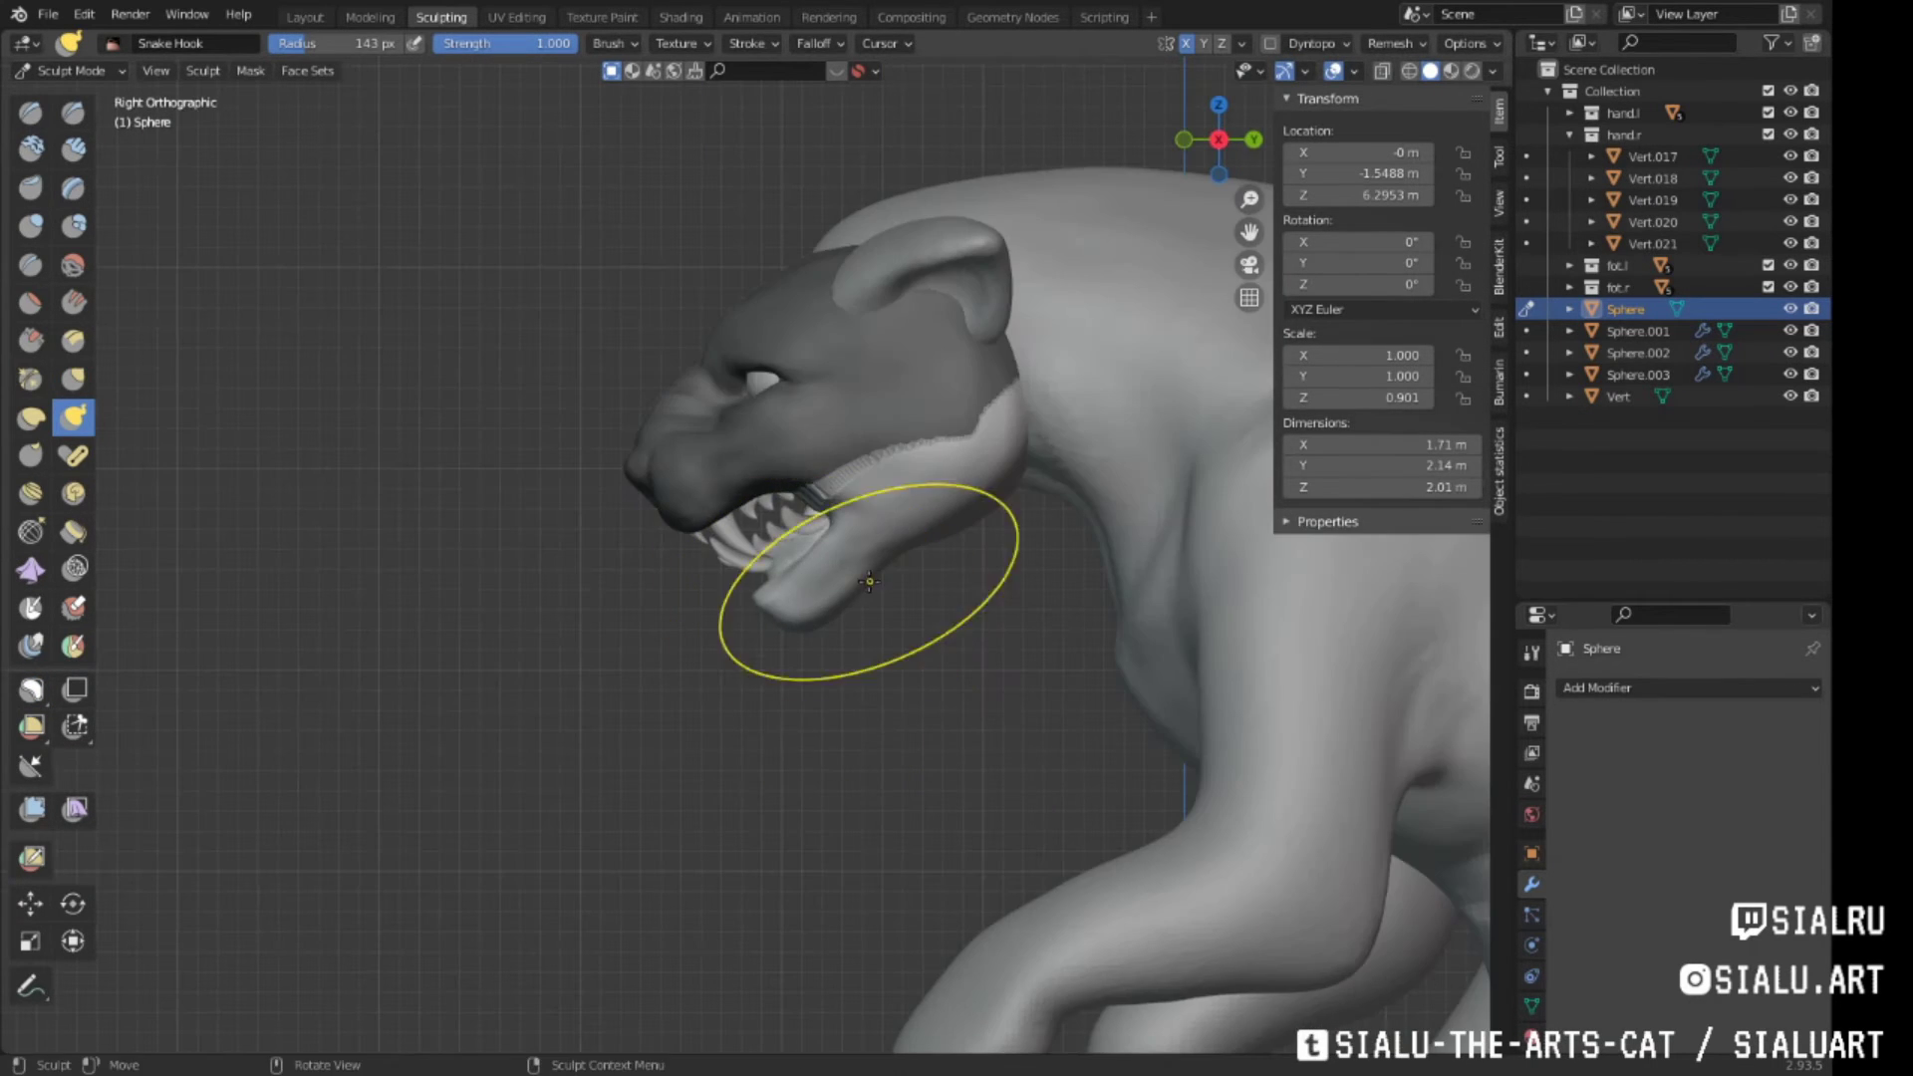
pyautogui.scroll(5, 763, 546)
pyautogui.scroll(-4, 776, 565)
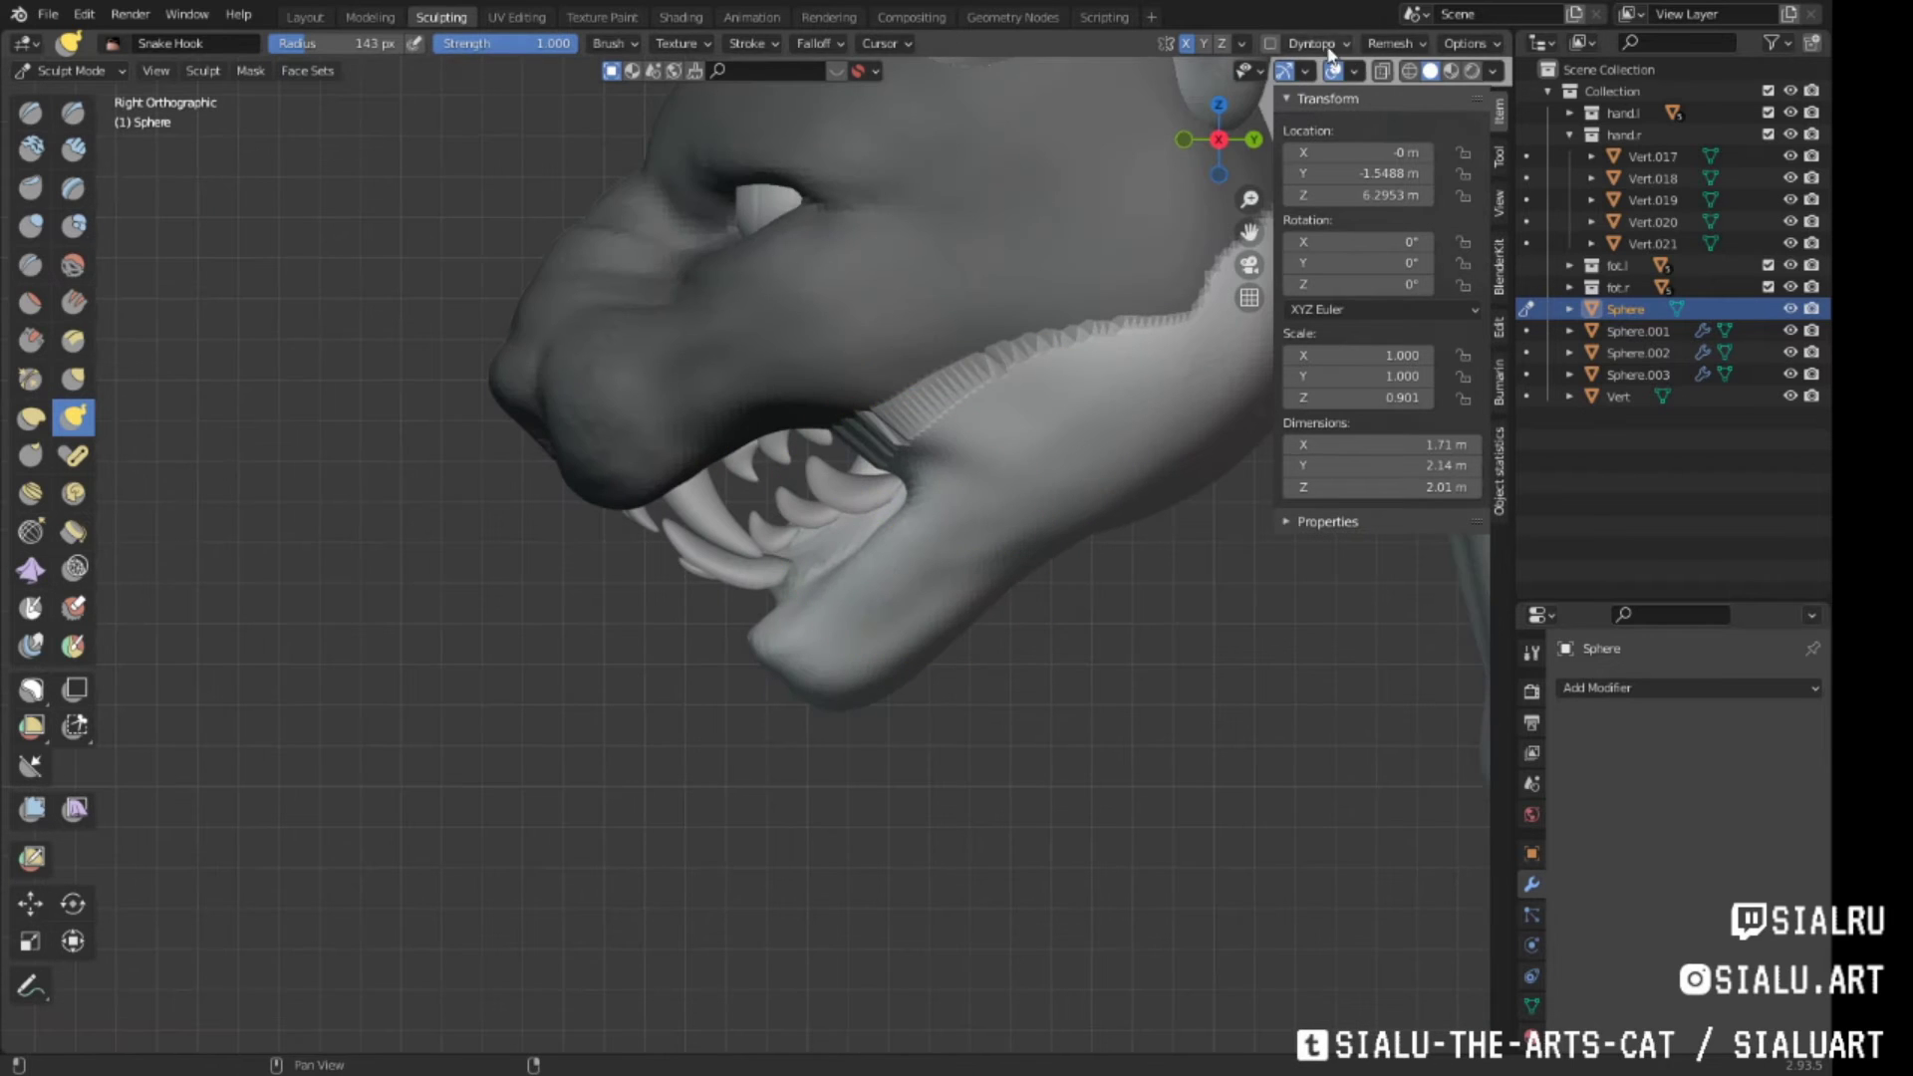
pyautogui.click(1412, 257)
pyautogui.moveTo(768, 470); pyautogui.dragTo(974, 469, button='middle')
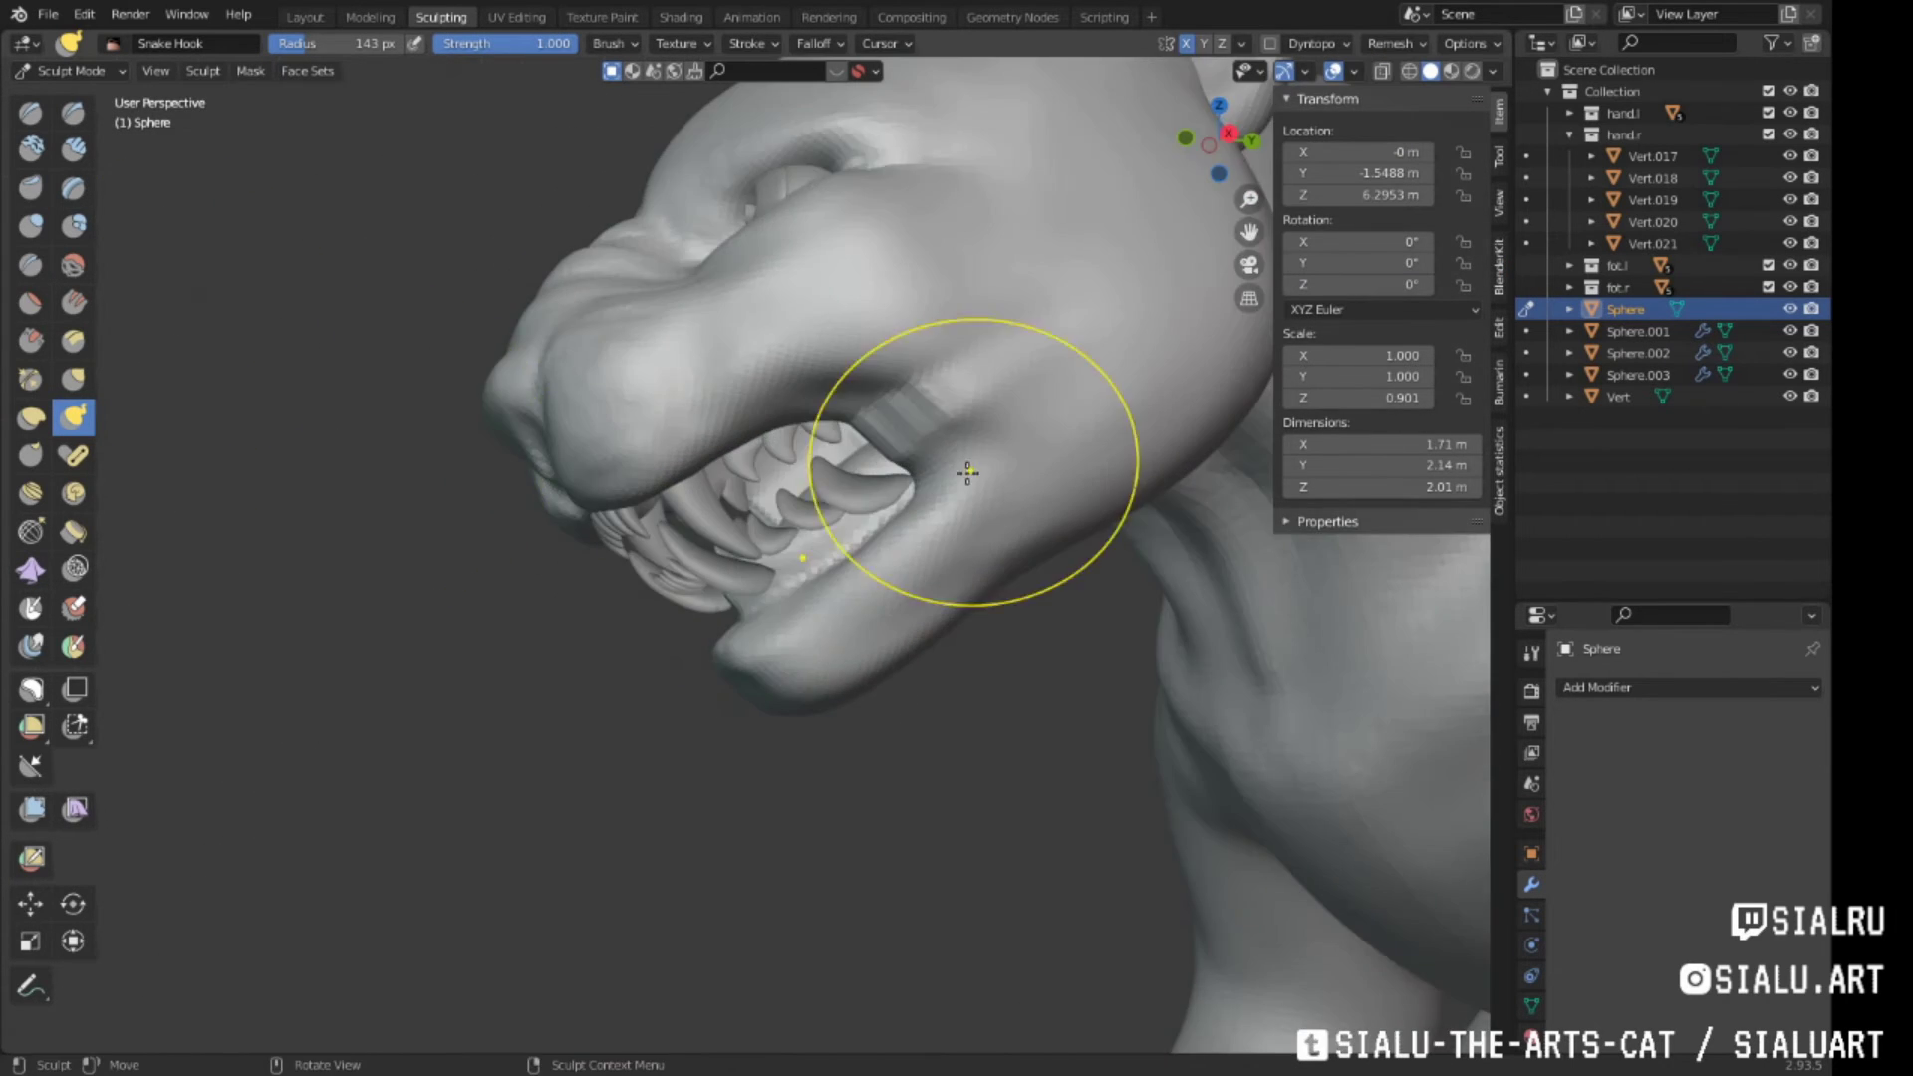
pyautogui.press('KP_3')
# In Edit Mode on Sphere.002, select the connected teeth and rotate them down into the lowered jaw
pyautogui.click(304, 17)
pyautogui.click(477, 604)
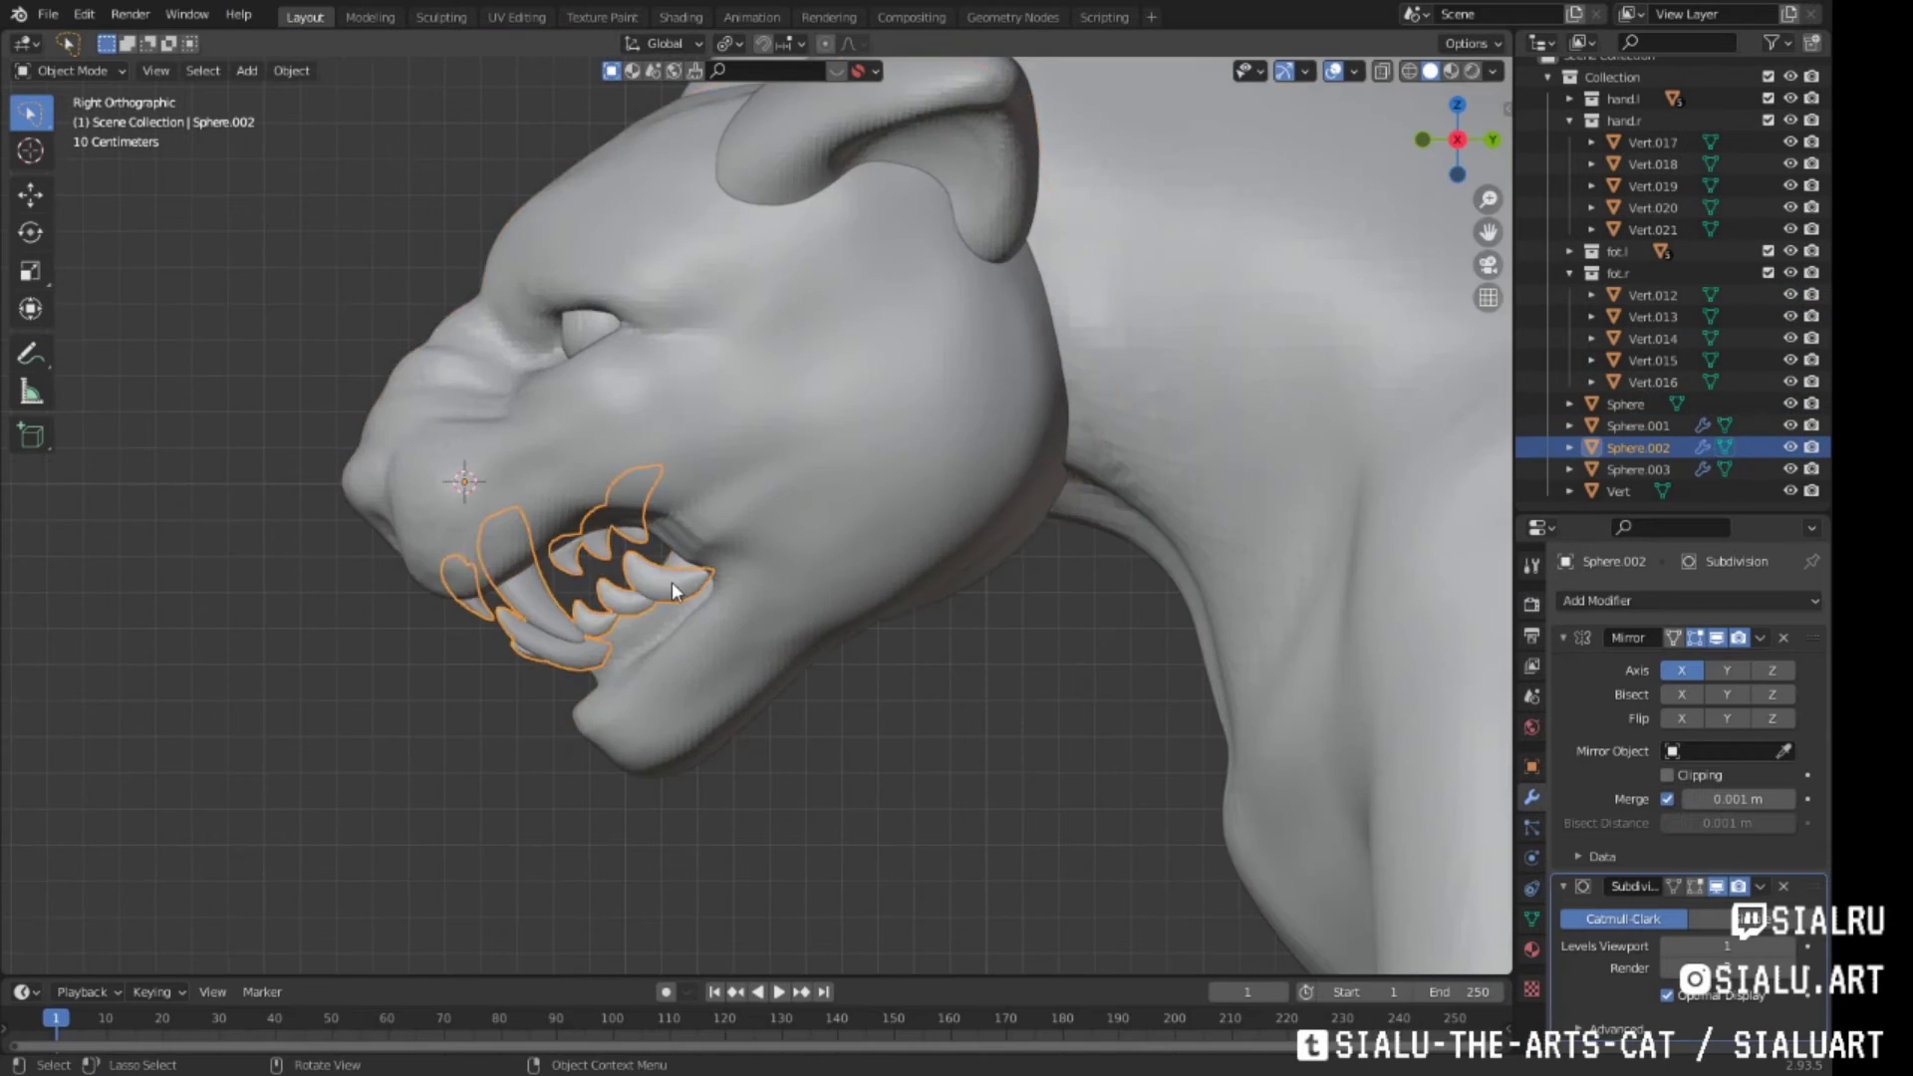
pyautogui.press('Tab')
pyautogui.press('l')
pyautogui.scroll(3, 599, 620)
pyautogui.scroll(-3, 926, 404)
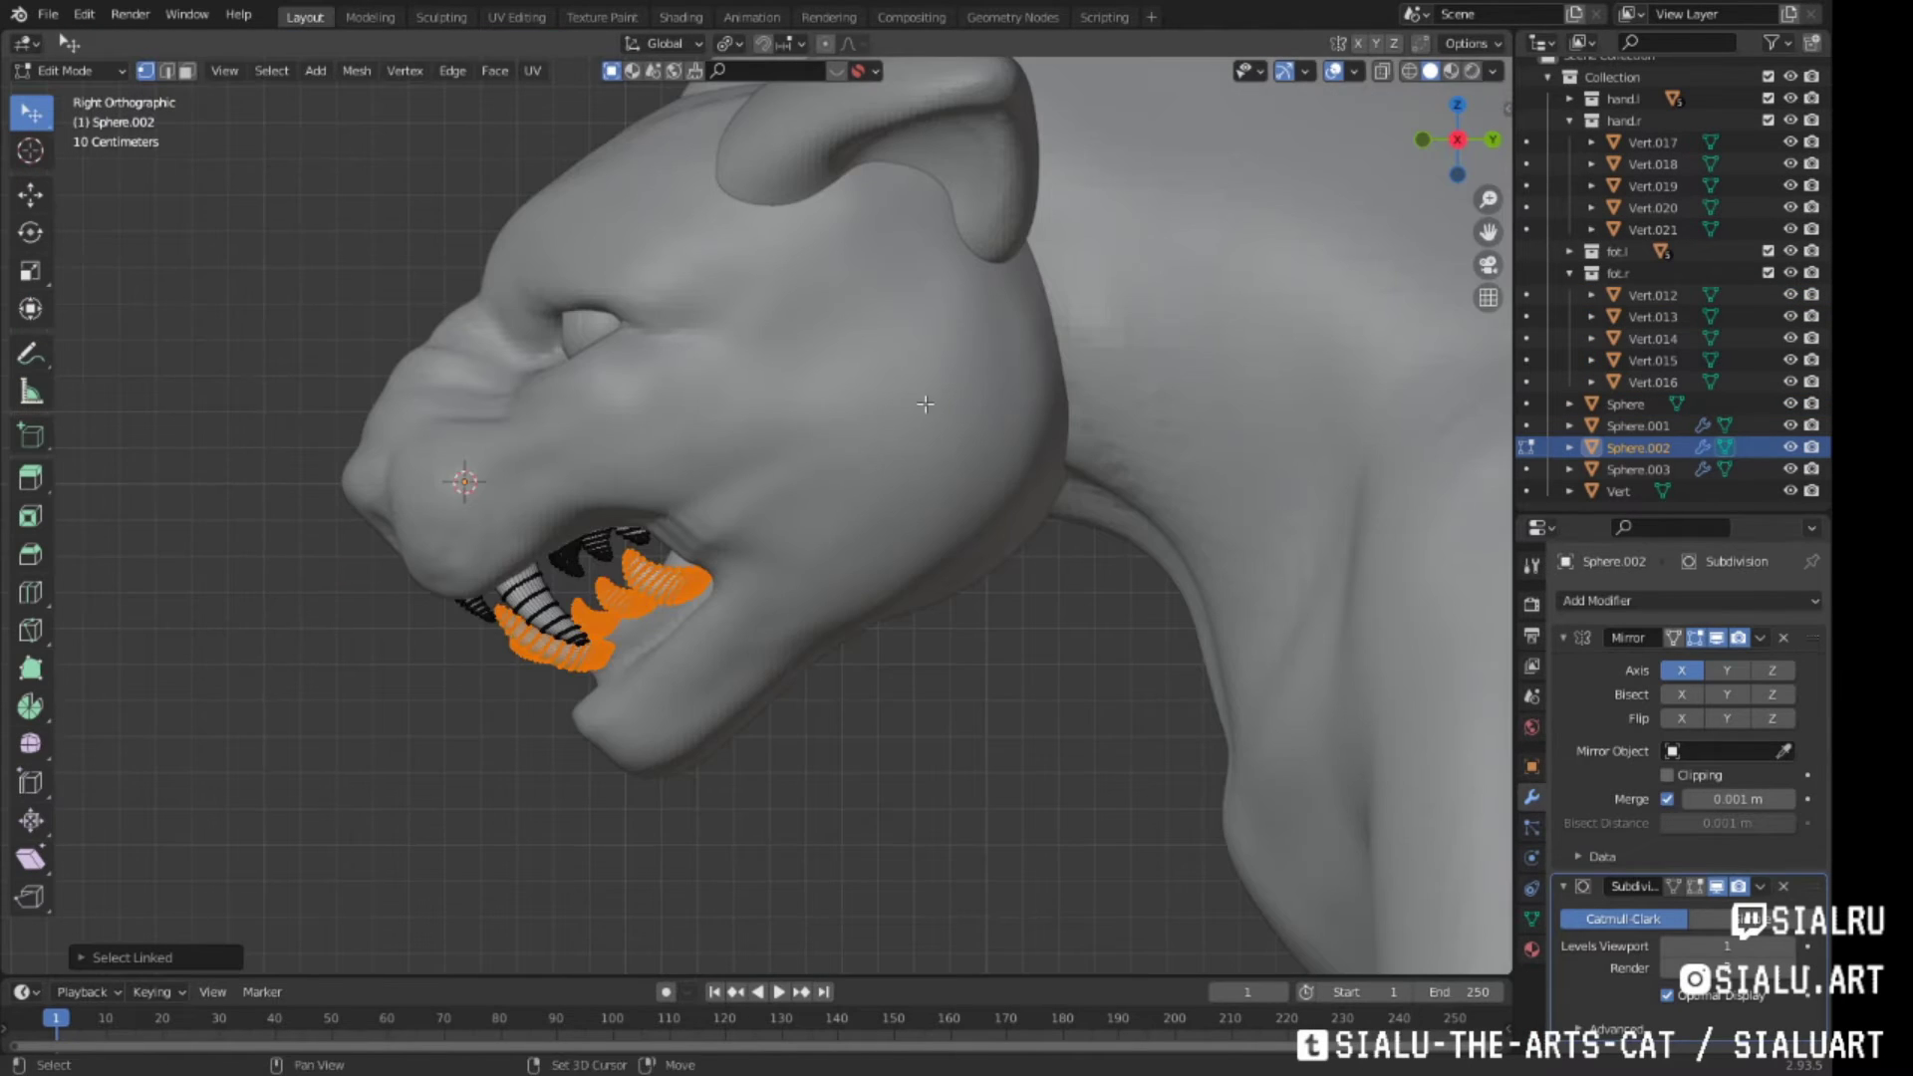
pyautogui.click(279, 665)
pyautogui.scroll(3, 598, 647)
pyautogui.scroll(-3, 837, 654)
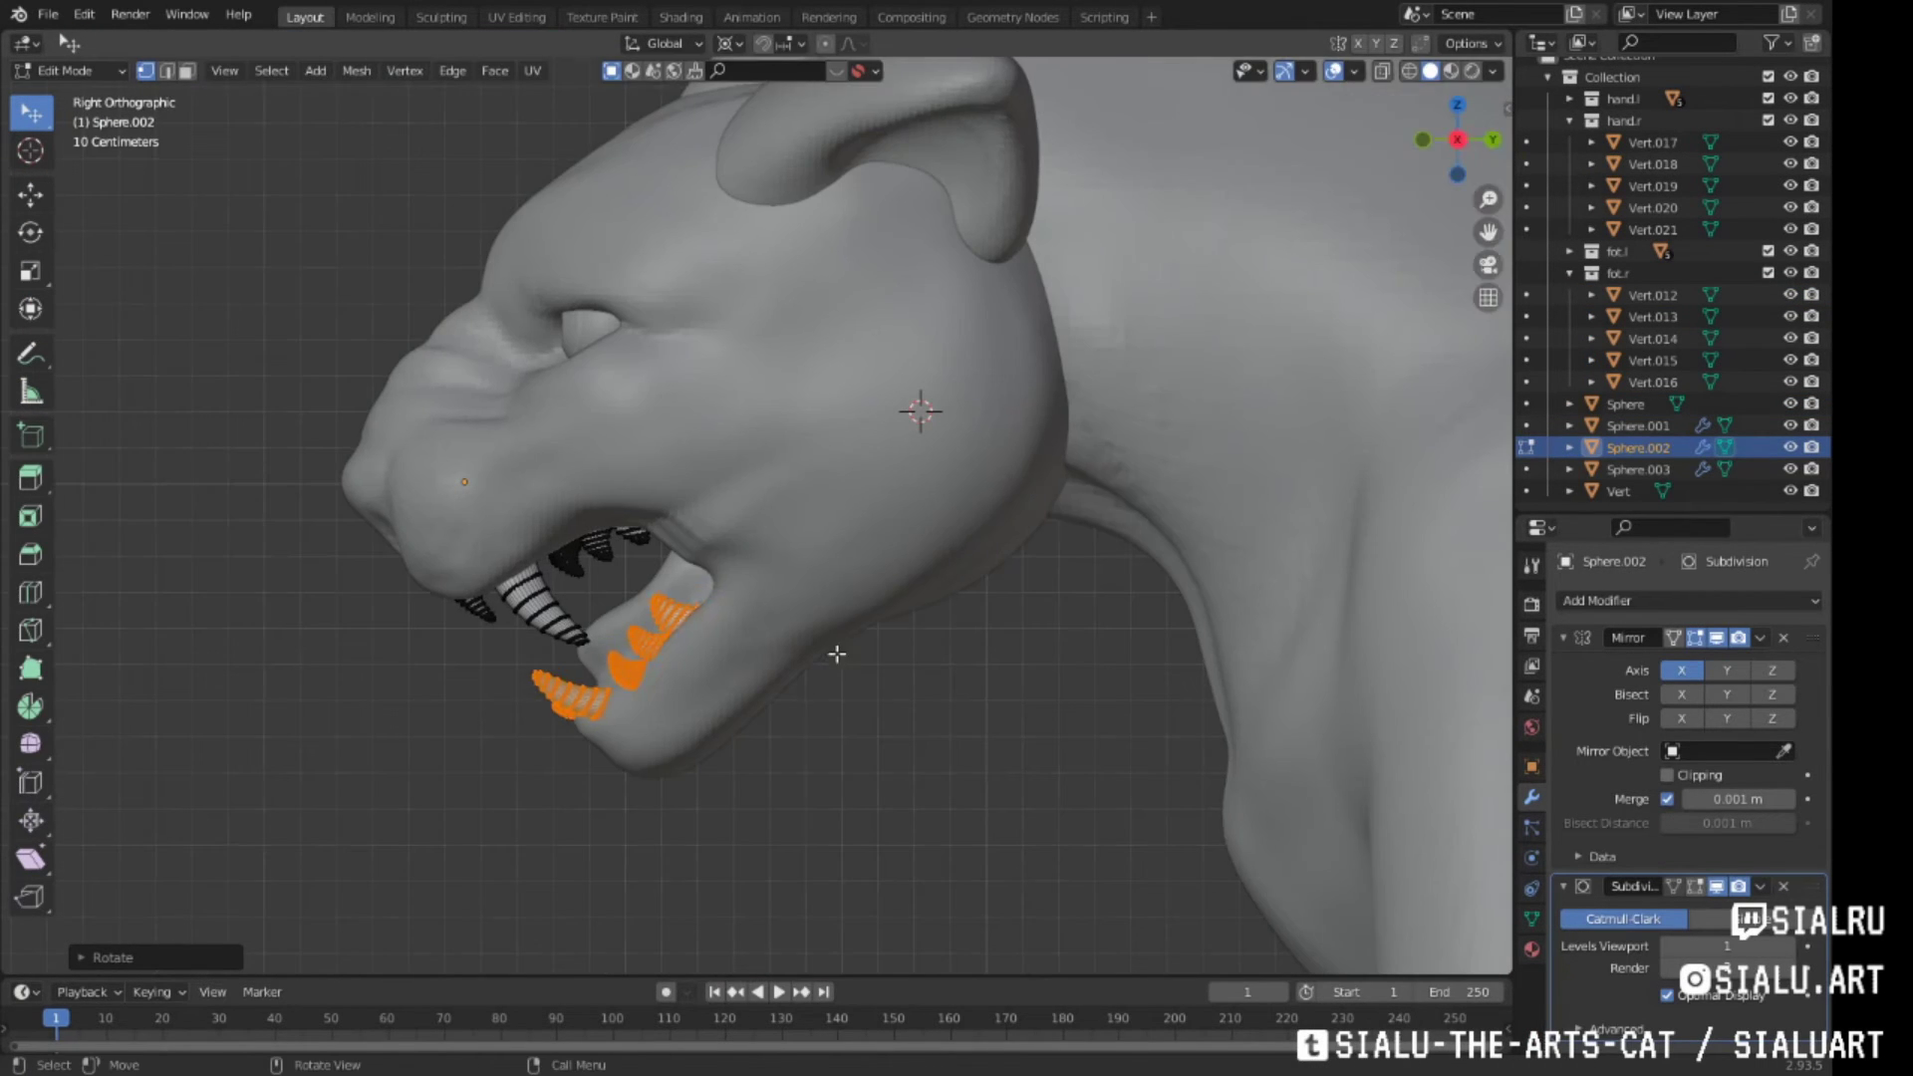
pyautogui.moveTo(827, 550)
pyautogui.mouseDown(button='middle')
pyautogui.moveTo(876, 787)
pyautogui.moveTo(806, 667)
pyautogui.mouseUp(button='middle')
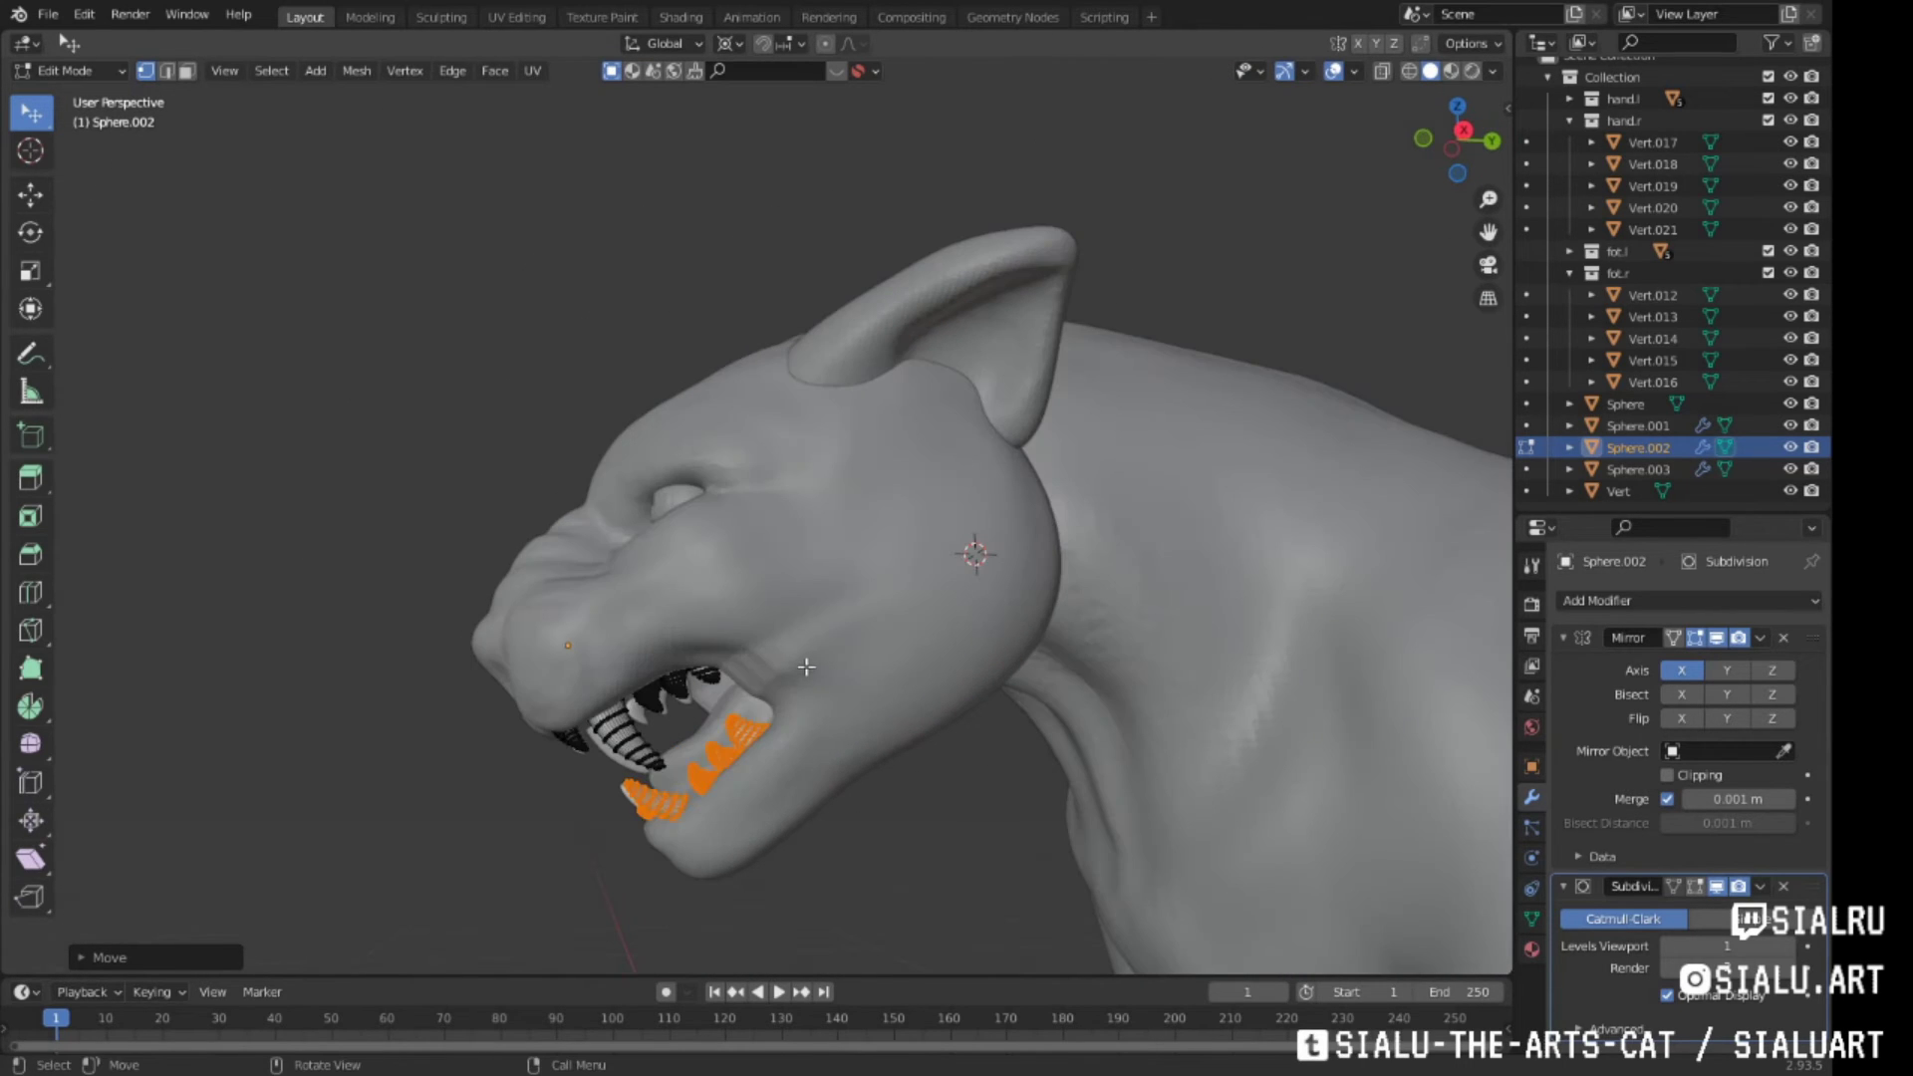
pyautogui.moveTo(906, 554); pyautogui.dragTo(784, 687, button='middle')
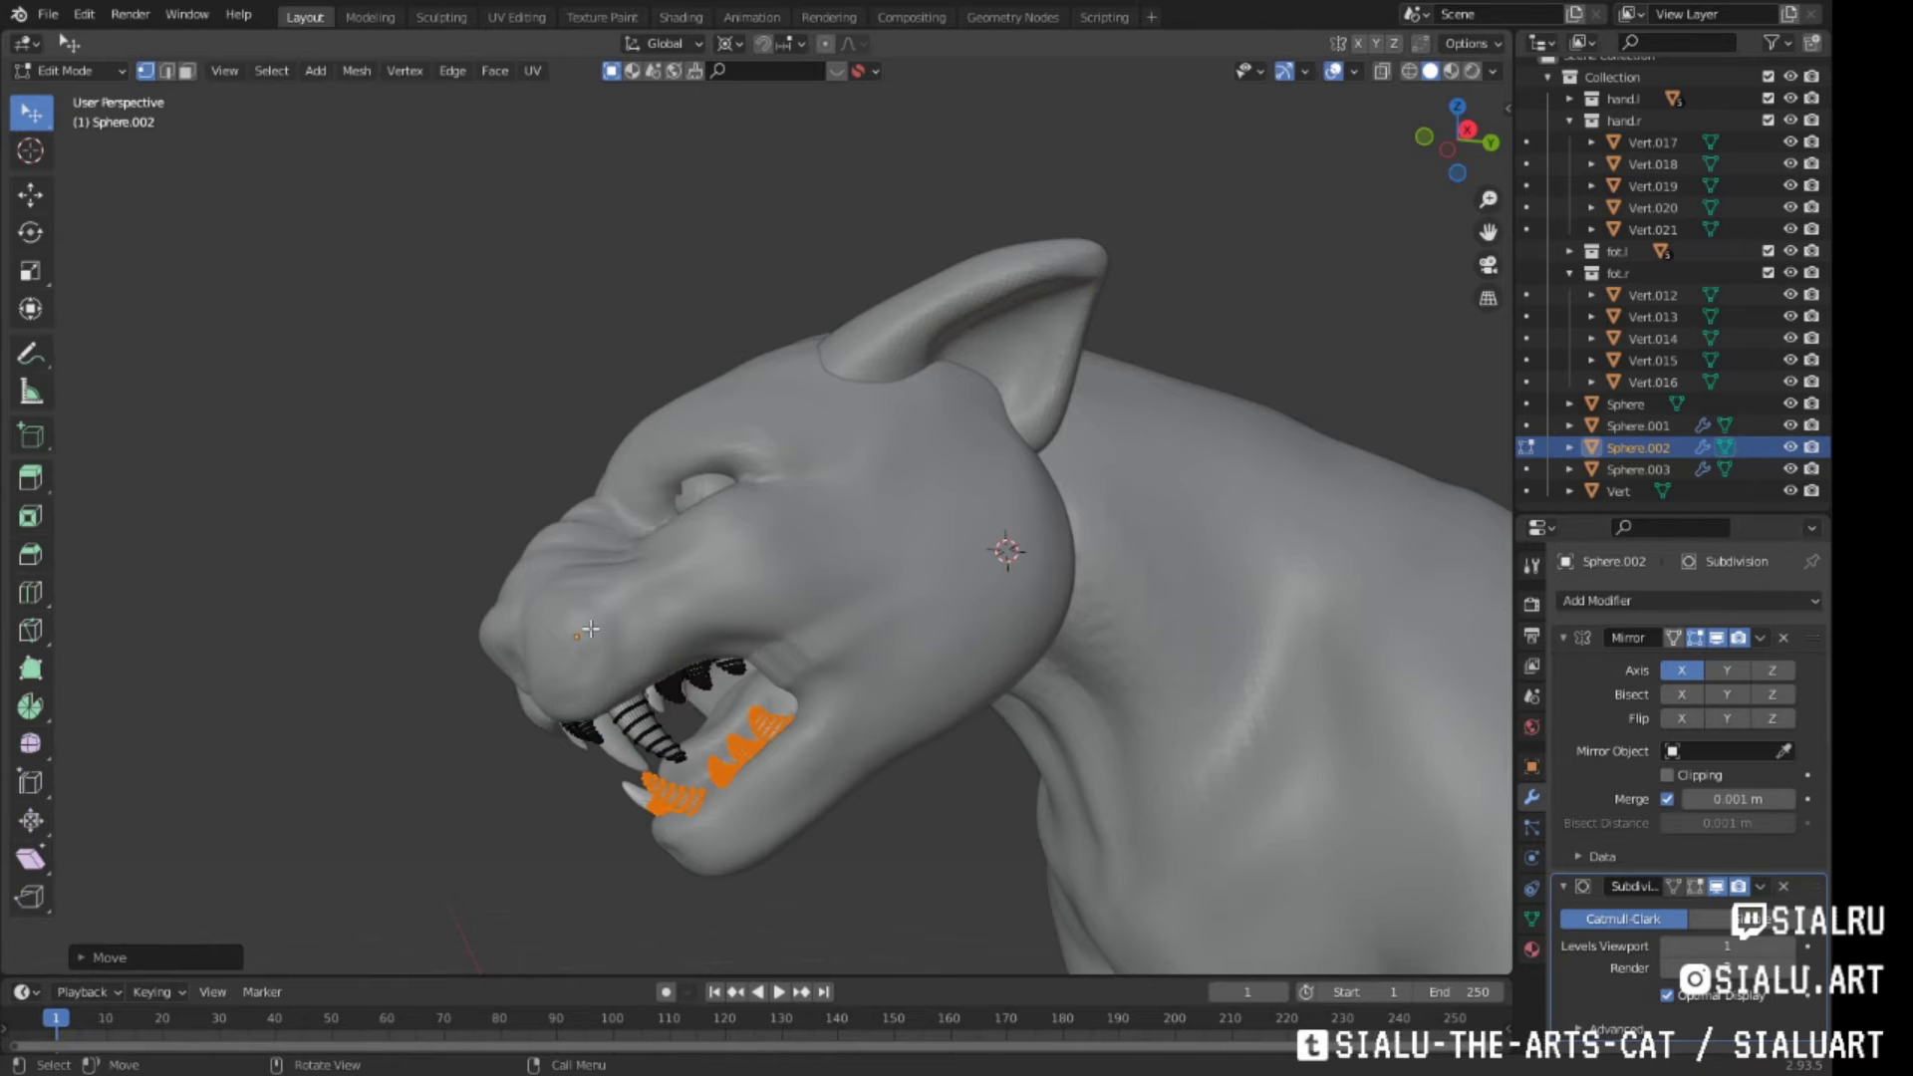
# Select the head object and enter Sculpt Mode on it
pyautogui.click(1628, 404)
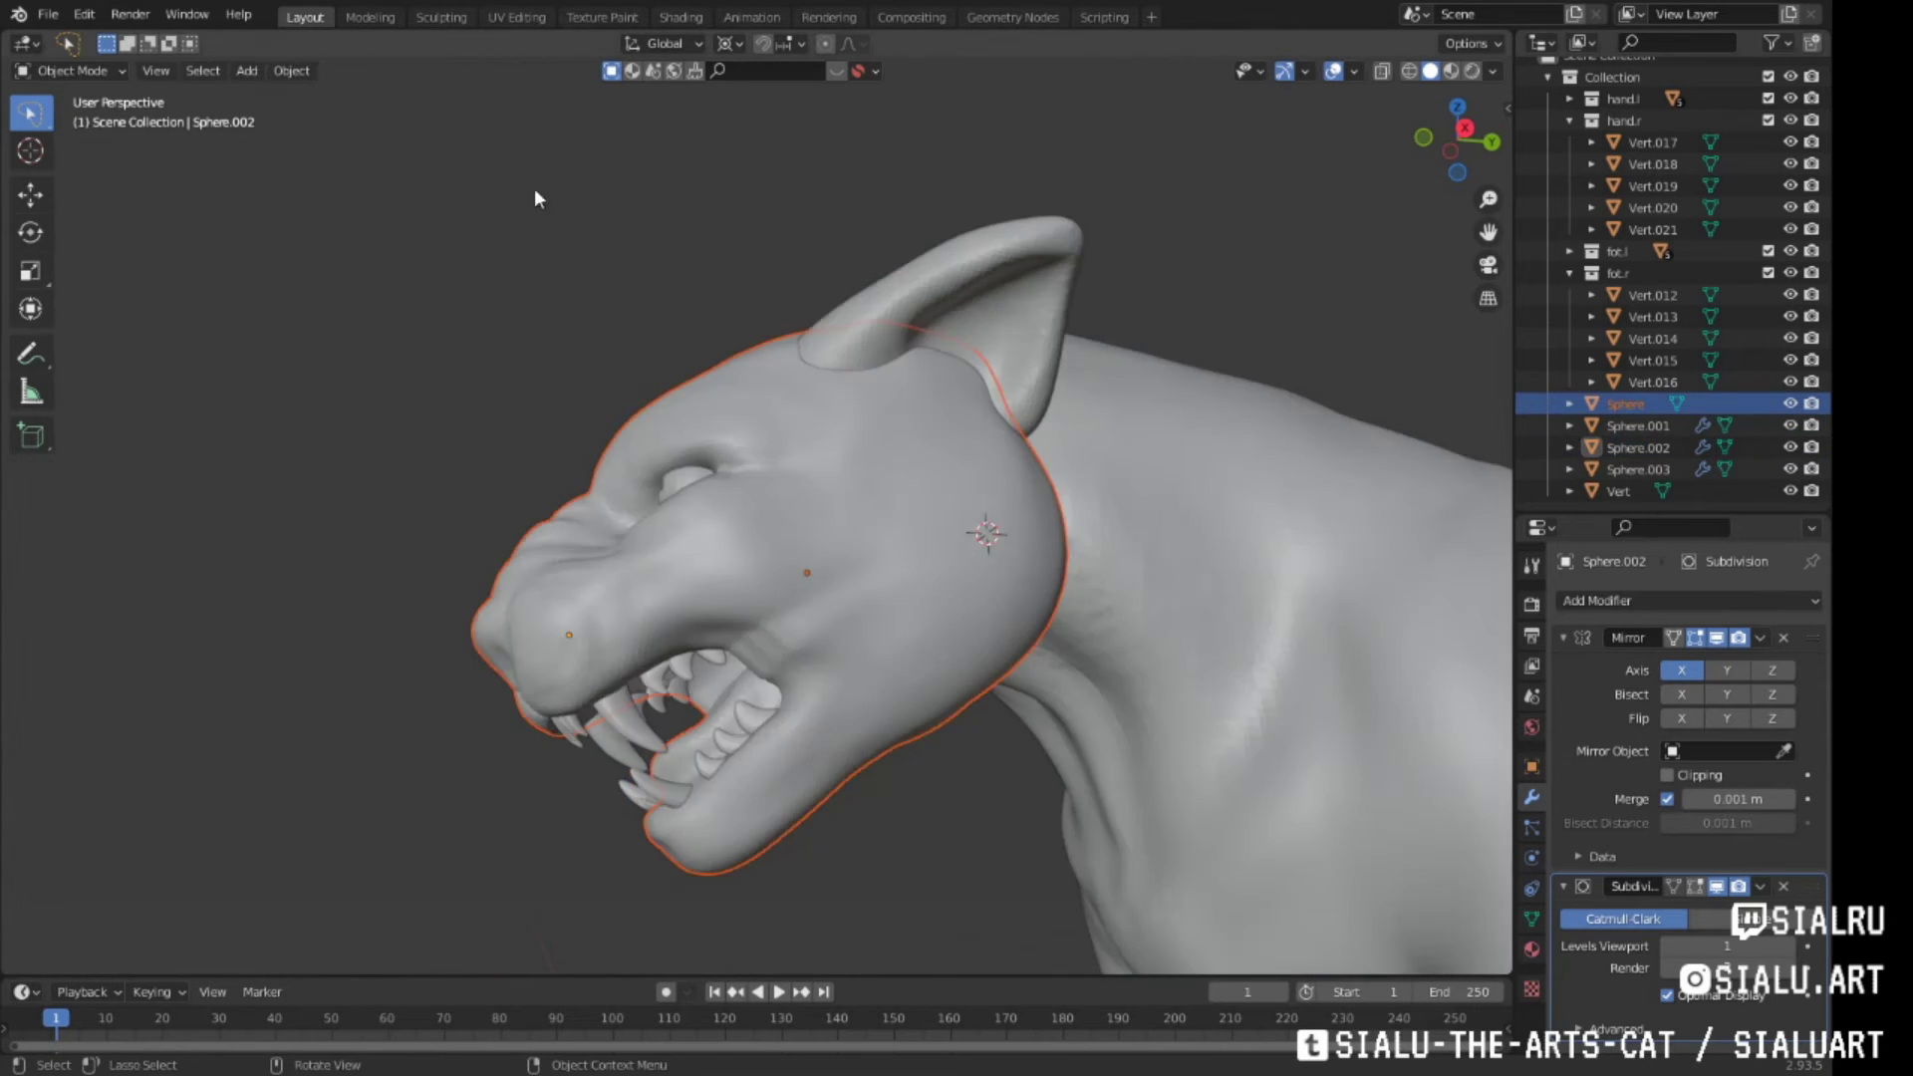
pyautogui.moveTo(535, 199)
pyautogui.mouseDown(button='middle')
pyautogui.moveTo(1011, 558)
pyautogui.moveTo(875, 610)
pyautogui.moveTo(872, 426)
pyautogui.mouseUp(button='middle')
pyautogui.click(441, 17)
pyautogui.click(1527, 308)
pyautogui.scroll(5, 860, 617)
pyautogui.press('g')
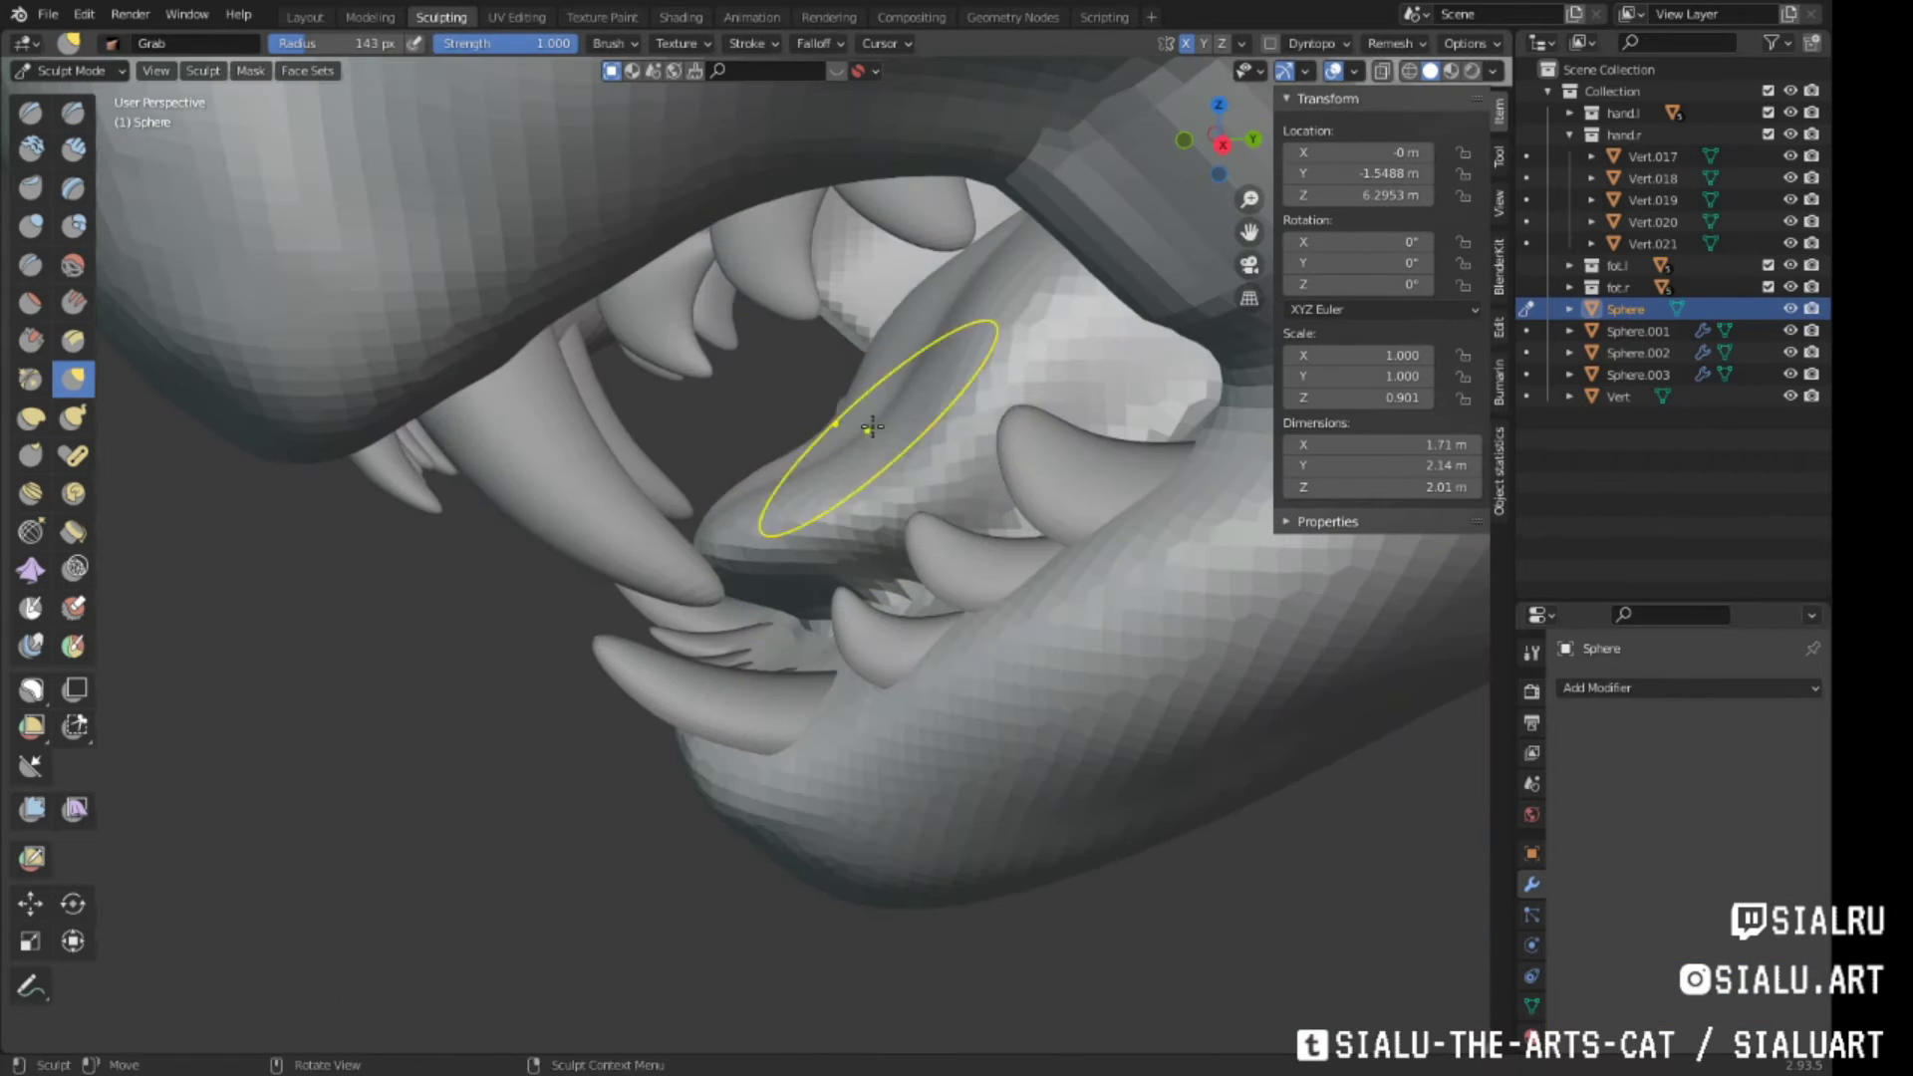
# Carve a groove down the tongue with Draw Sharp
pyautogui.moveTo(1038, 314); pyautogui.dragTo(827, 463, button='middle')
pyautogui.moveTo(752, 528); pyautogui.dragTo(877, 533, button='middle')
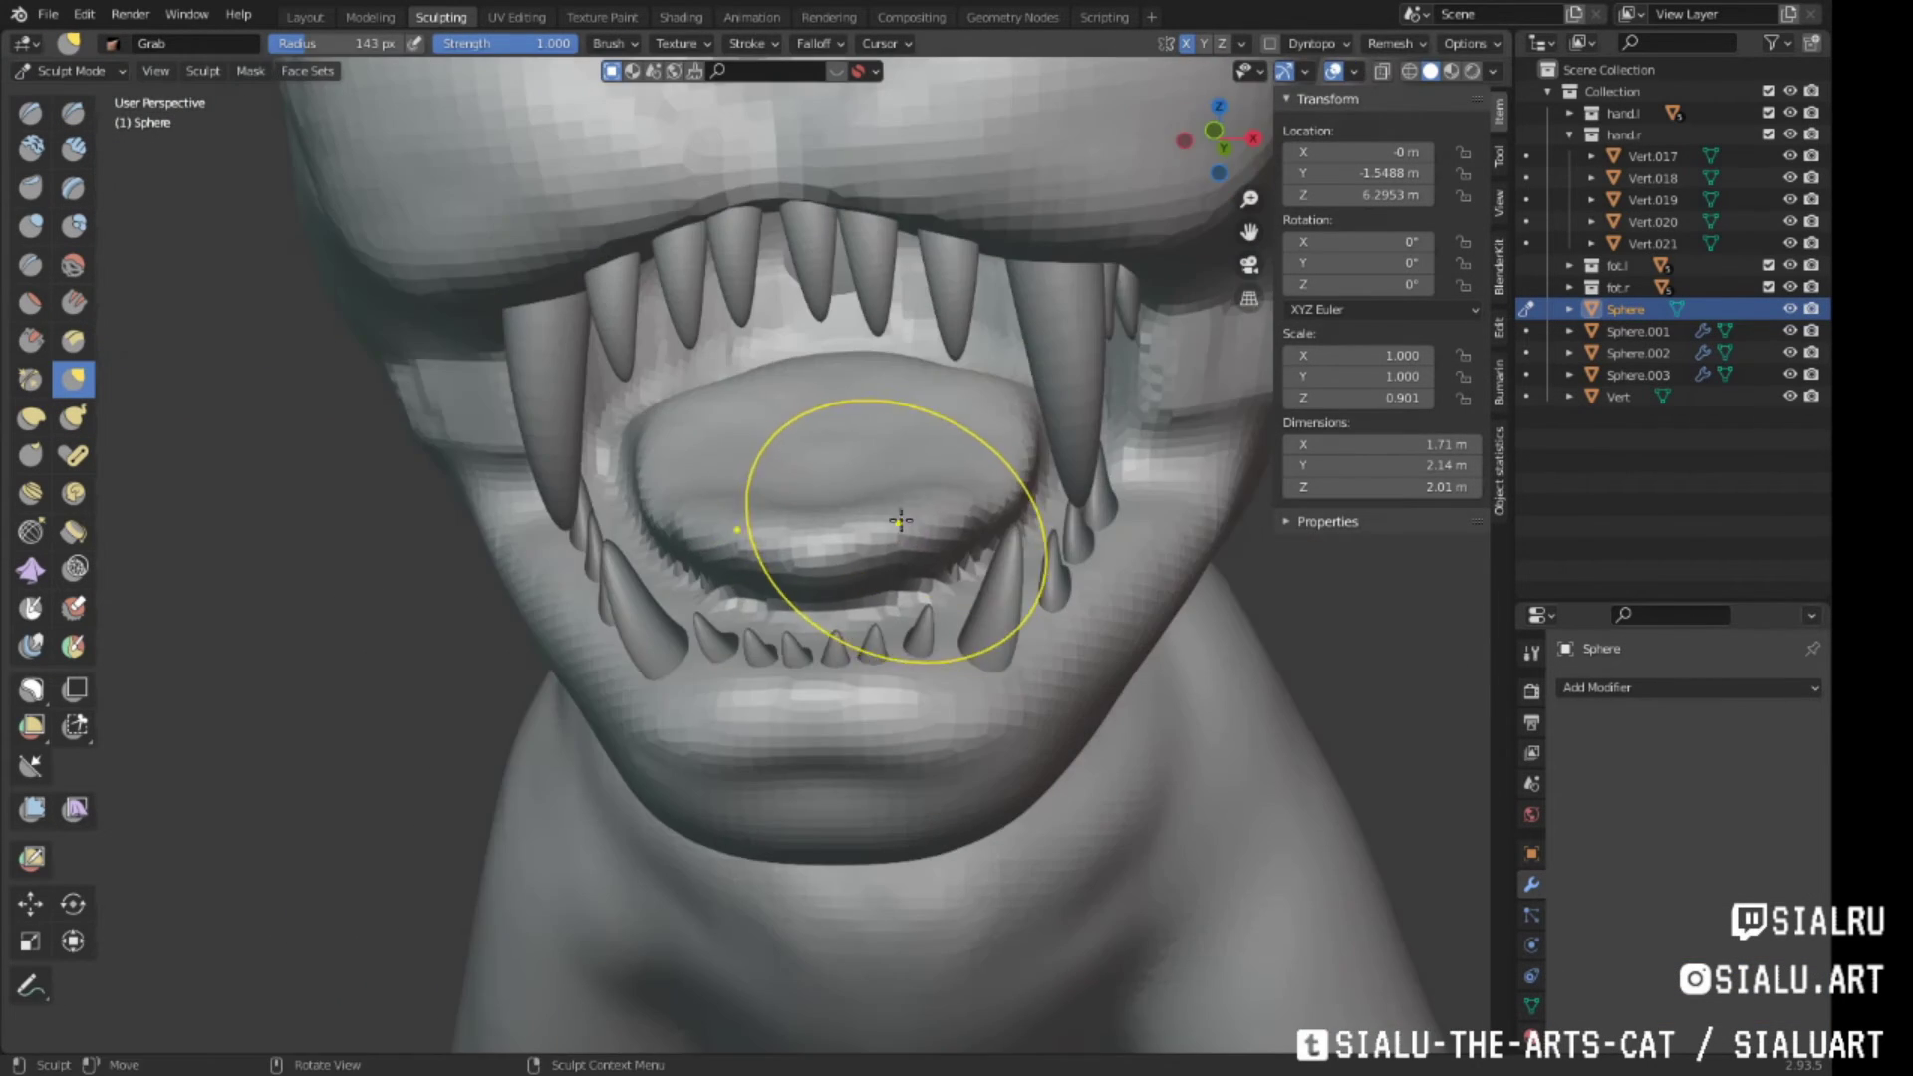
pyautogui.press('x')
pyautogui.scroll(5, 960, 179)
pyautogui.moveTo(961, 179)
pyautogui.mouseDown(button='middle')
pyautogui.moveTo(1002, 414)
pyautogui.moveTo(930, 320)
pyautogui.mouseUp(button='middle')
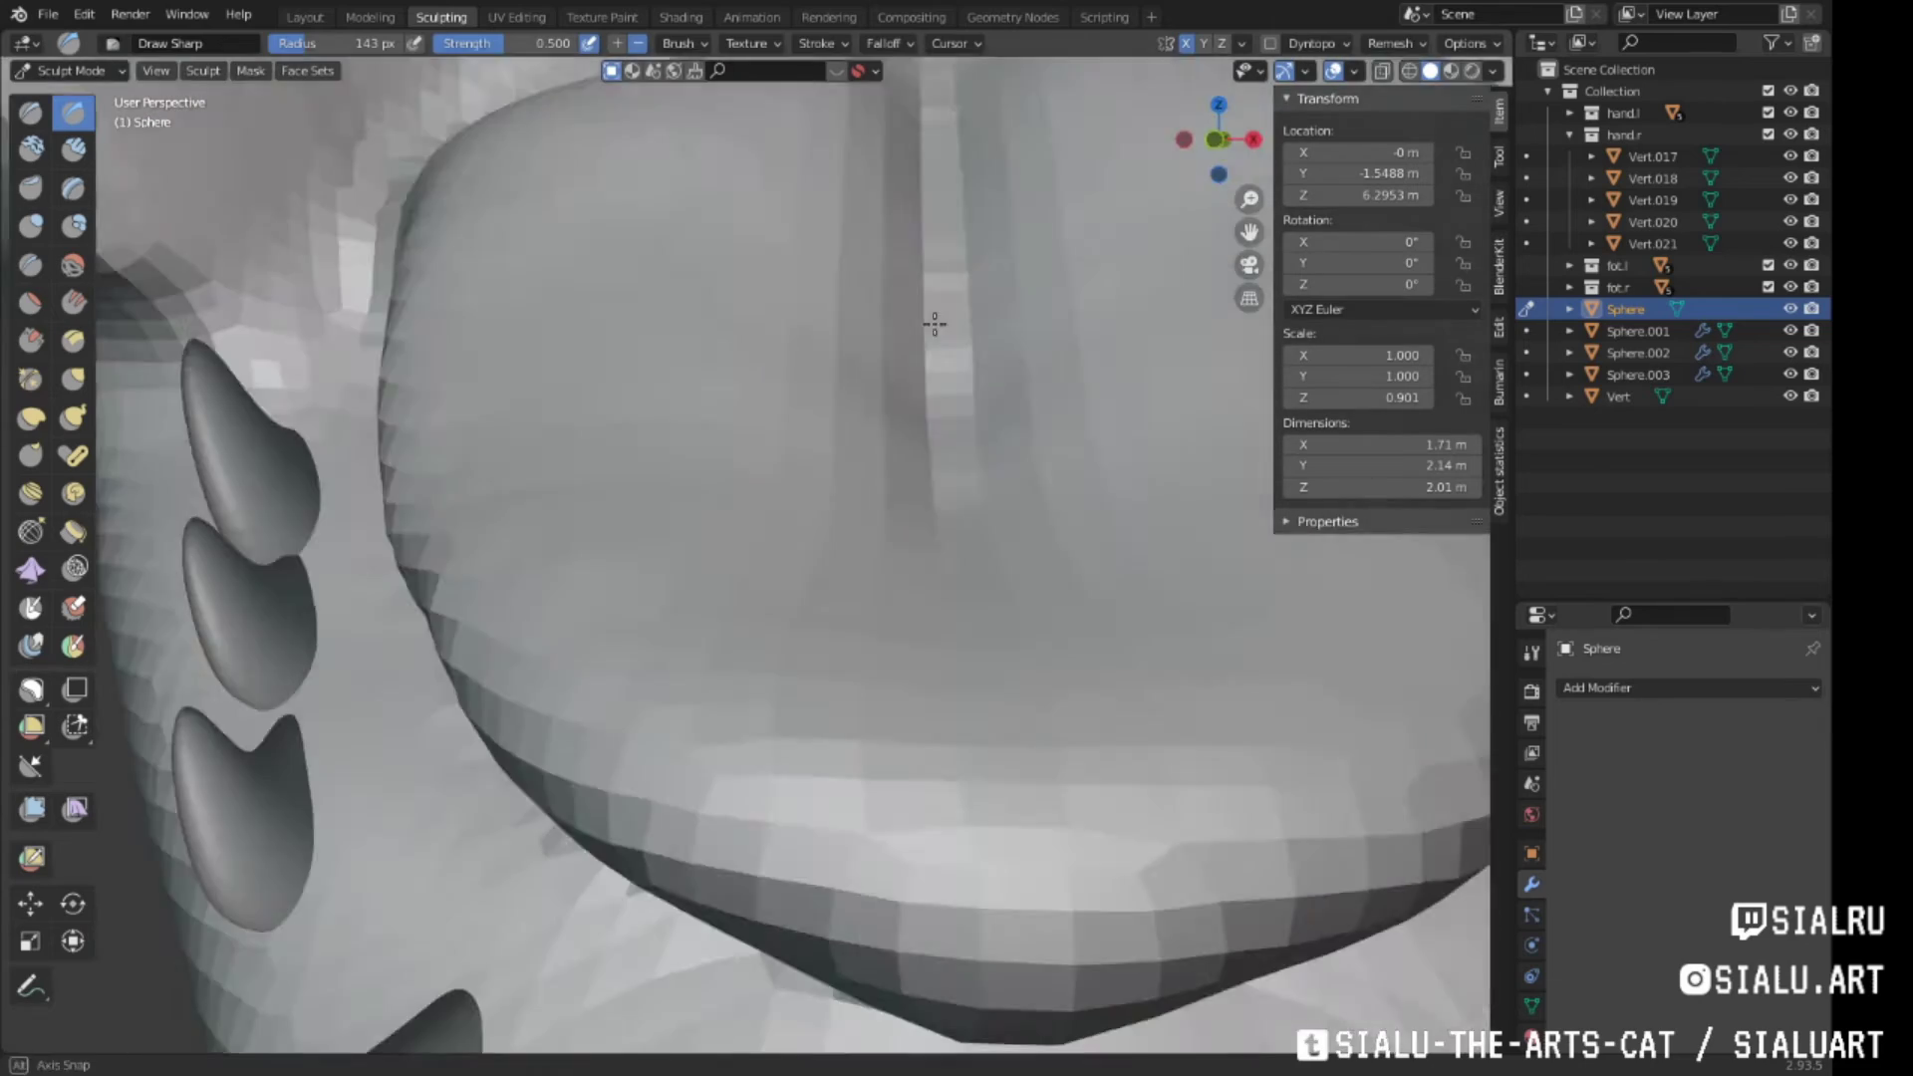
pyautogui.moveTo(1088, 444)
pyautogui.mouseDown(button='middle')
pyautogui.moveTo(1211, 391)
pyautogui.moveTo(1010, 401)
pyautogui.mouseUp(button='middle')
pyautogui.moveTo(1193, 859)
pyautogui.mouseDown(button='middle')
pyautogui.moveTo(876, 812)
pyautogui.moveTo(1057, 428)
pyautogui.moveTo(1081, 504)
pyautogui.moveTo(756, 595)
pyautogui.moveTo(876, 534)
pyautogui.moveTo(1012, 419)
pyautogui.moveTo(965, 507)
pyautogui.moveTo(1008, 637)
pyautogui.mouseUp(button='middle')
pyautogui.scroll(-5, 772, 603)
# Shape the gums around the teeth with Clay Strips and Grab
pyautogui.press('c')
pyautogui.press('g')
pyautogui.scroll(3, 992, 598)
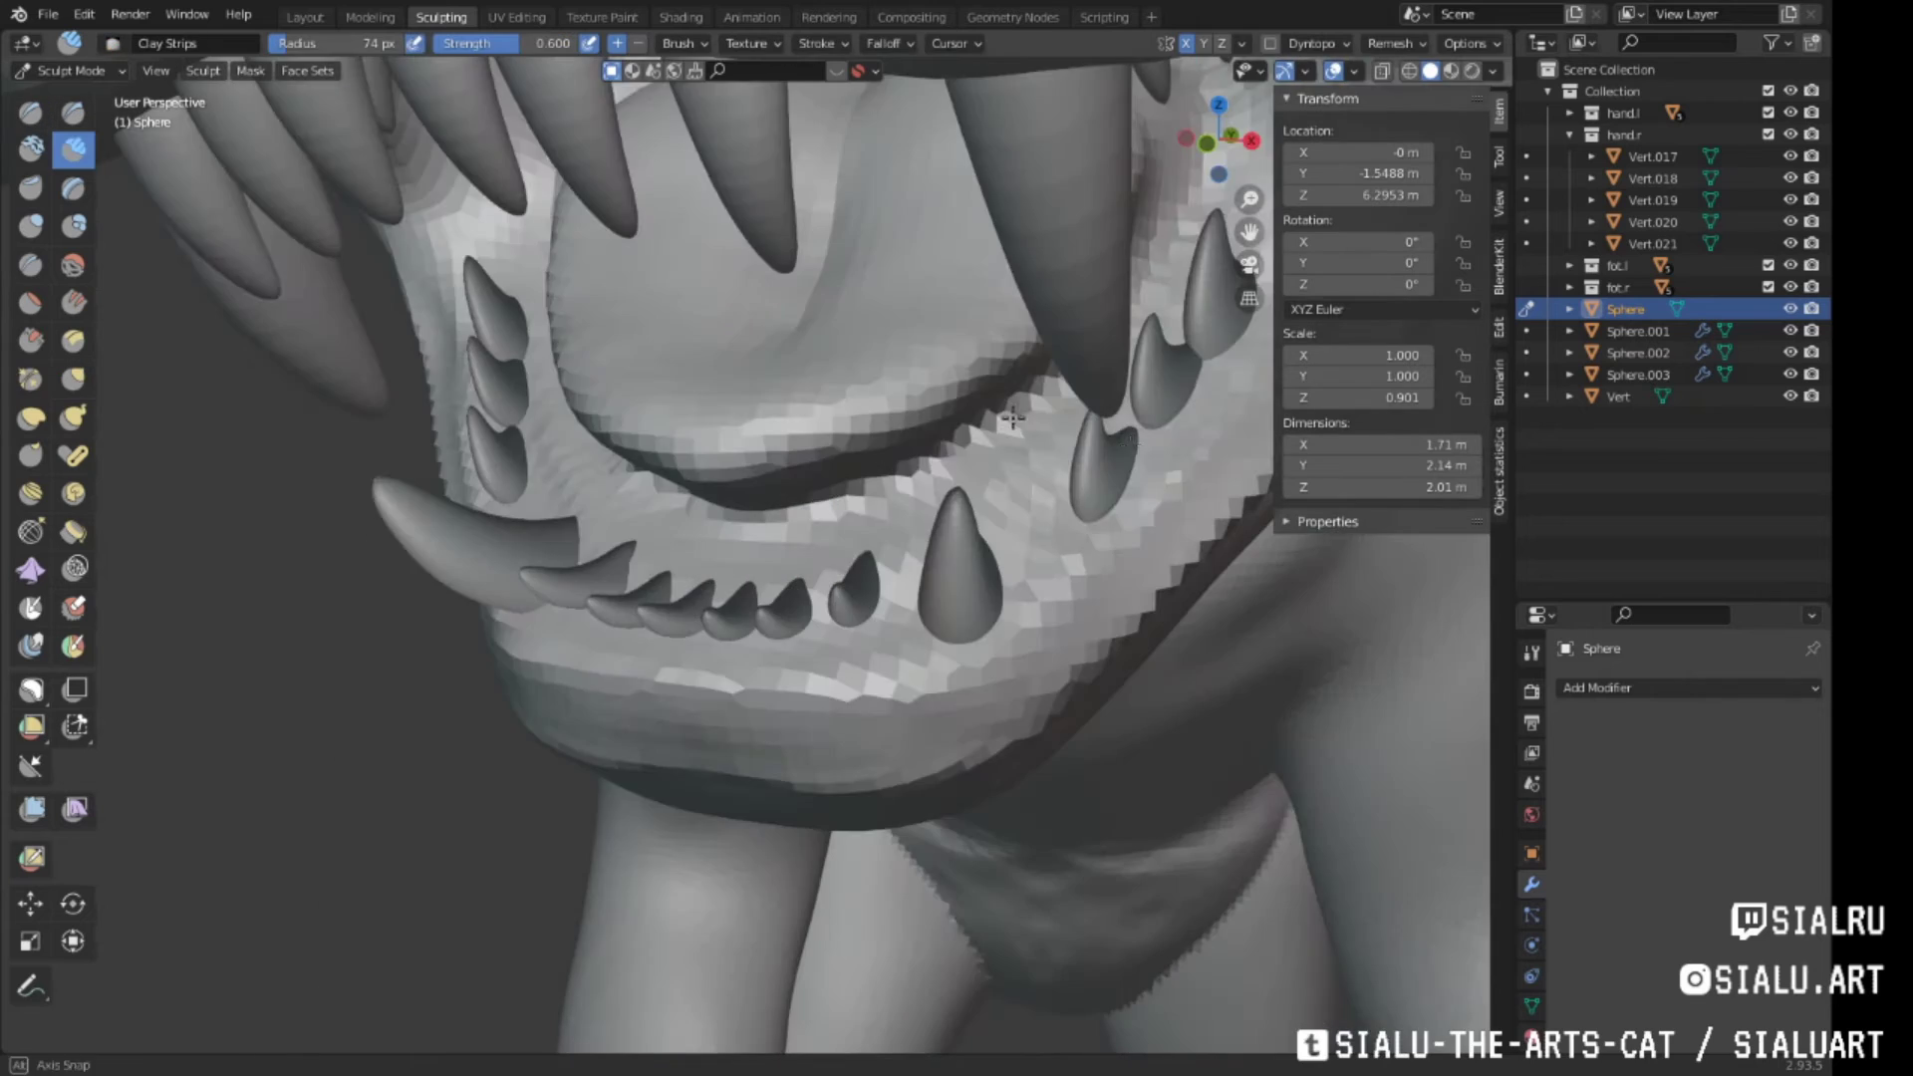
pyautogui.moveTo(1011, 418)
pyautogui.mouseDown(button='middle')
pyautogui.moveTo(973, 350)
pyautogui.moveTo(986, 402)
pyautogui.mouseUp(button='middle')
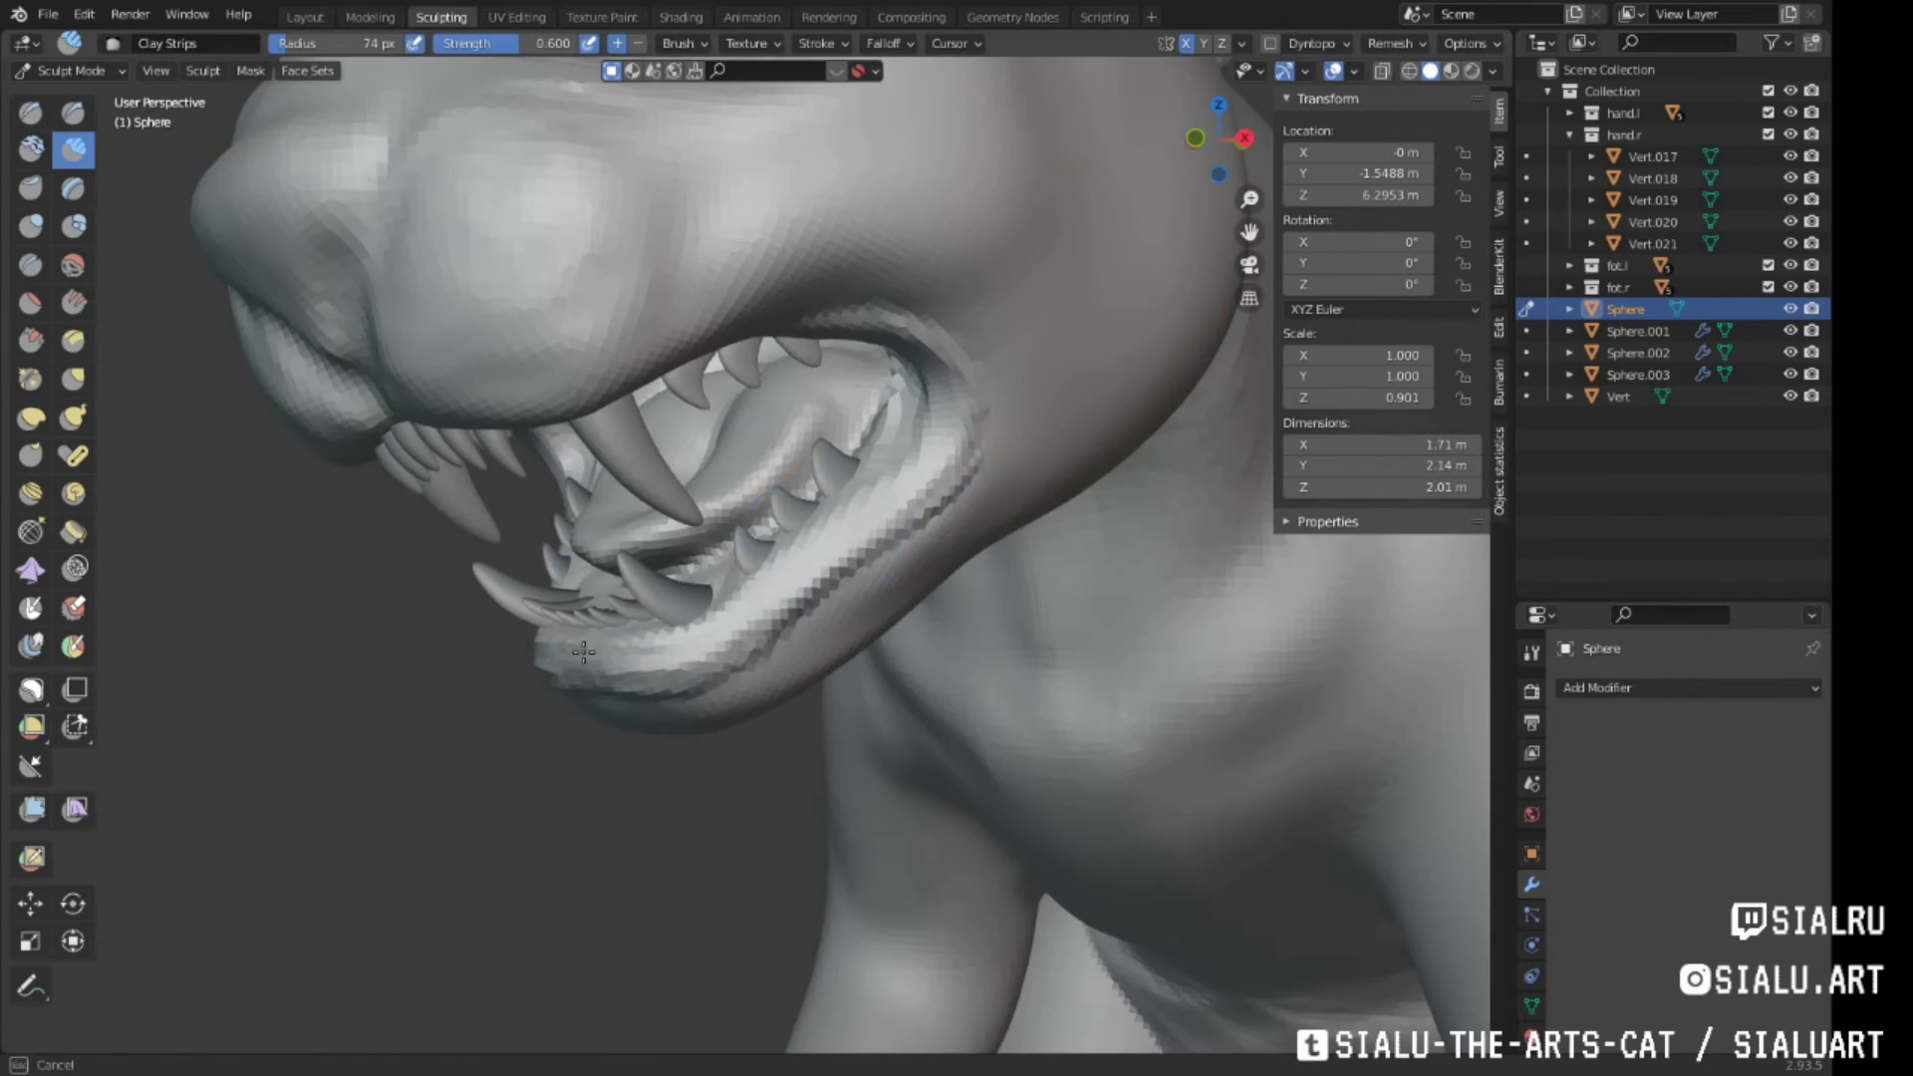
pyautogui.moveTo(583, 653); pyautogui.dragTo(594, 603, button='middle')
pyautogui.moveTo(488, 747)
pyautogui.mouseDown(button='middle')
pyautogui.moveTo(973, 363)
pyautogui.moveTo(726, 320)
pyautogui.moveTo(791, 491)
pyautogui.moveTo(848, 388)
pyautogui.moveTo(740, 237)
pyautogui.moveTo(833, 290)
pyautogui.moveTo(594, 320)
pyautogui.moveTo(658, 150)
pyautogui.mouseUp(button='middle')
pyautogui.press('g')
pyautogui.rightClick(573, 313)
# Add raised layers inside the mouth with a 71 px Layer brush, then refine with Grab
pyautogui.press('c')
pyautogui.press('l')
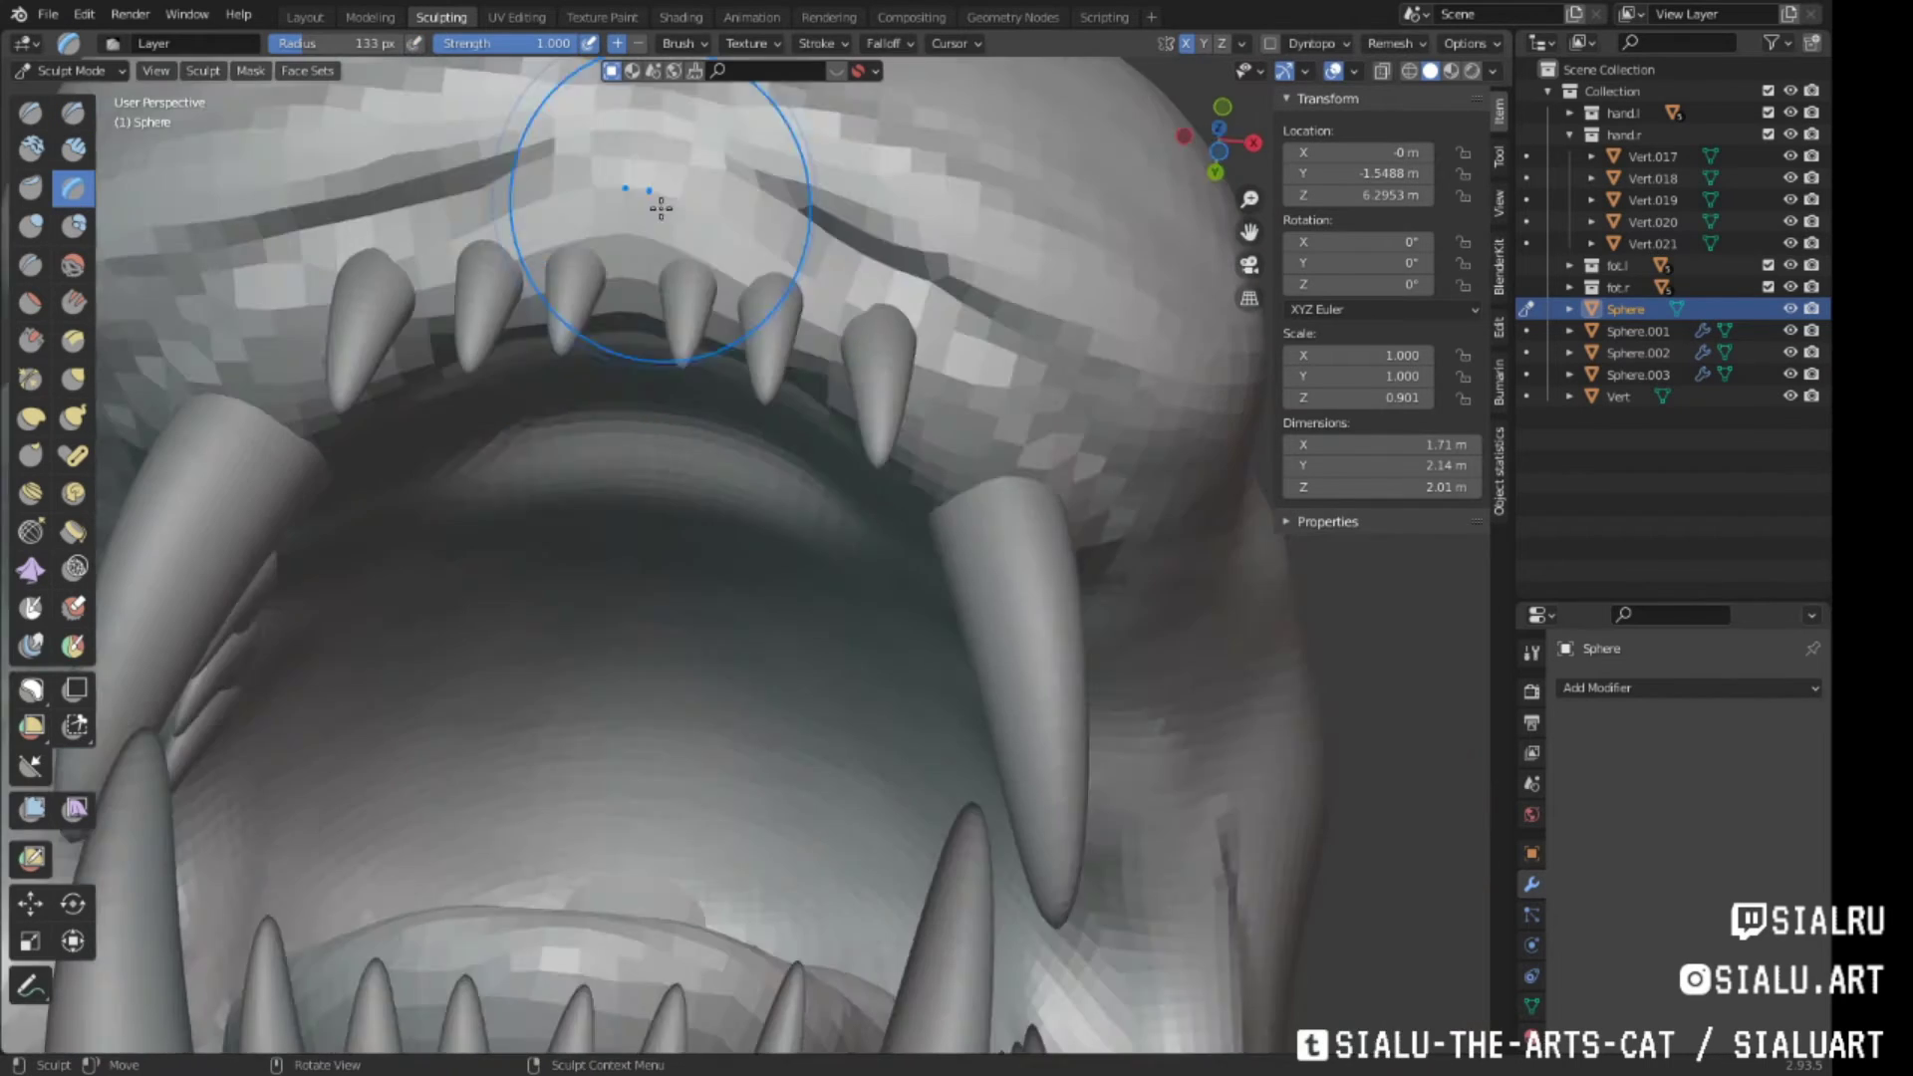
pyautogui.press('f')
pyautogui.click(683, 126)
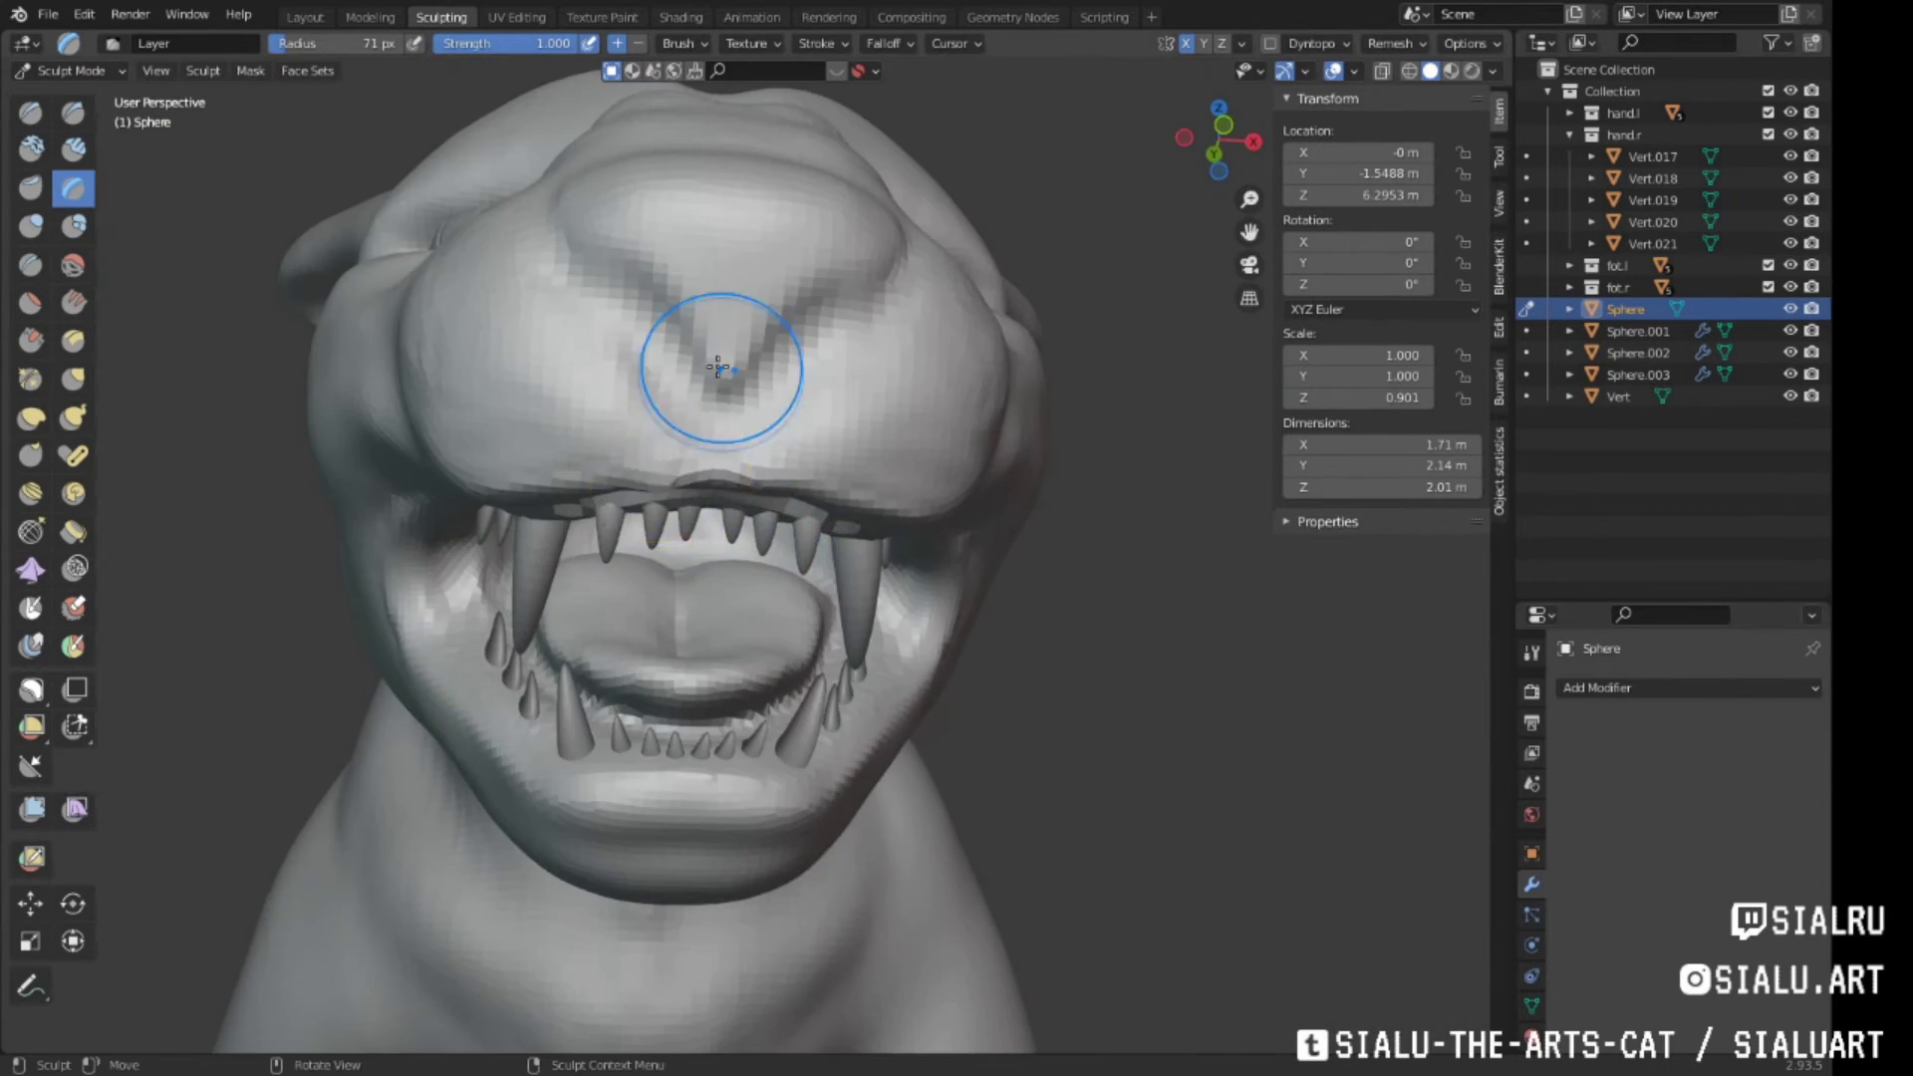
pyautogui.press('g')
pyautogui.moveTo(717, 368); pyautogui.dragTo(715, 444, button='middle')
pyautogui.moveTo(712, 243)
pyautogui.mouseDown(button='middle')
pyautogui.moveTo(965, 624)
pyautogui.moveTo(788, 495)
pyautogui.mouseUp(button='middle')
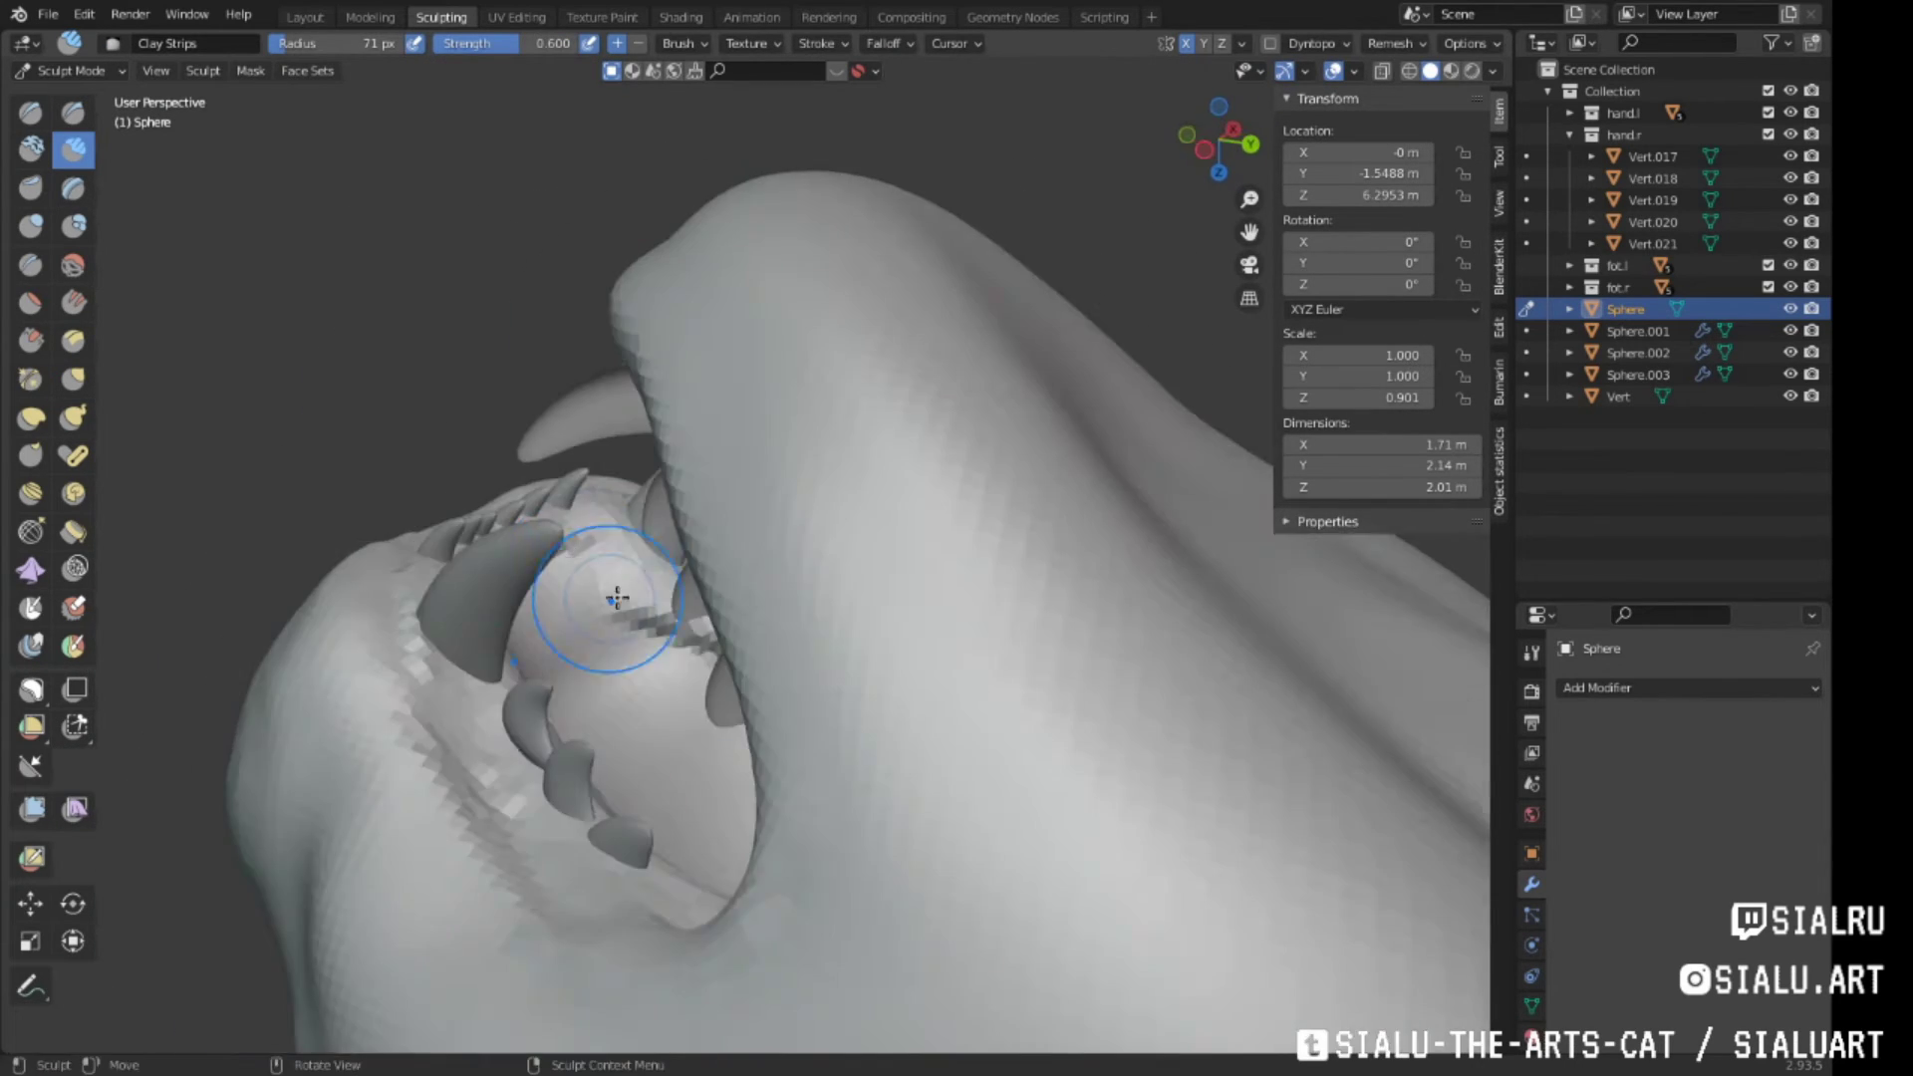
pyautogui.moveTo(762, 573)
pyautogui.mouseDown(button='middle')
pyautogui.moveTo(726, 684)
pyautogui.moveTo(854, 661)
pyautogui.moveTo(917, 555)
pyautogui.moveTo(784, 491)
pyautogui.moveTo(747, 671)
pyautogui.moveTo(683, 418)
pyautogui.mouseUp(button='middle')
pyautogui.moveTo(670, 483)
pyautogui.mouseDown(button='middle')
pyautogui.moveTo(747, 504)
pyautogui.moveTo(662, 440)
pyautogui.moveTo(773, 632)
pyautogui.moveTo(619, 568)
pyautogui.moveTo(918, 531)
pyautogui.moveTo(726, 576)
pyautogui.moveTo(352, 420)
pyautogui.mouseUp(button='middle')
pyautogui.press('g')
# In Edit Mode on Sphere.002, select only the lower teeth, then rotate and move them into the jaw
pyautogui.click(305, 17)
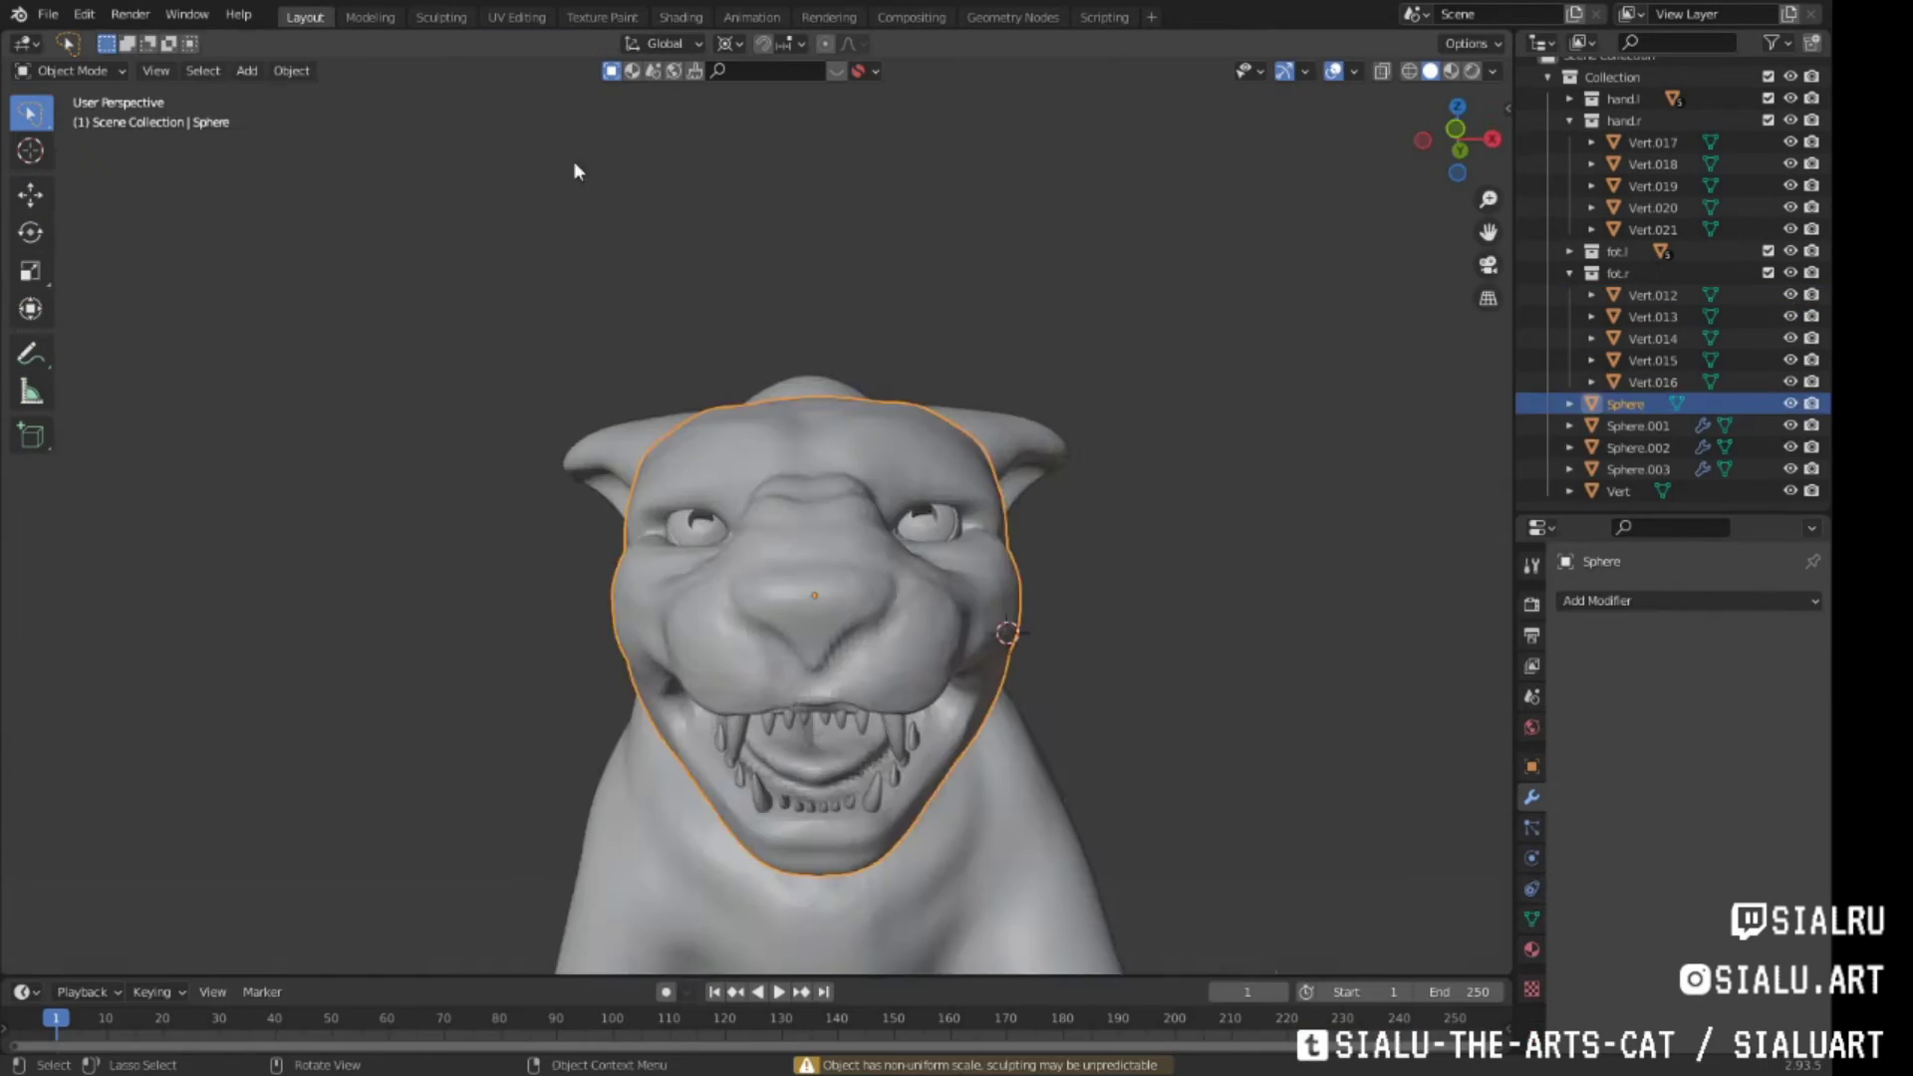
pyautogui.click(800, 619)
pyautogui.press('Tab')
pyautogui.moveTo(845, 734); pyautogui.dragTo(674, 607, button='middle')
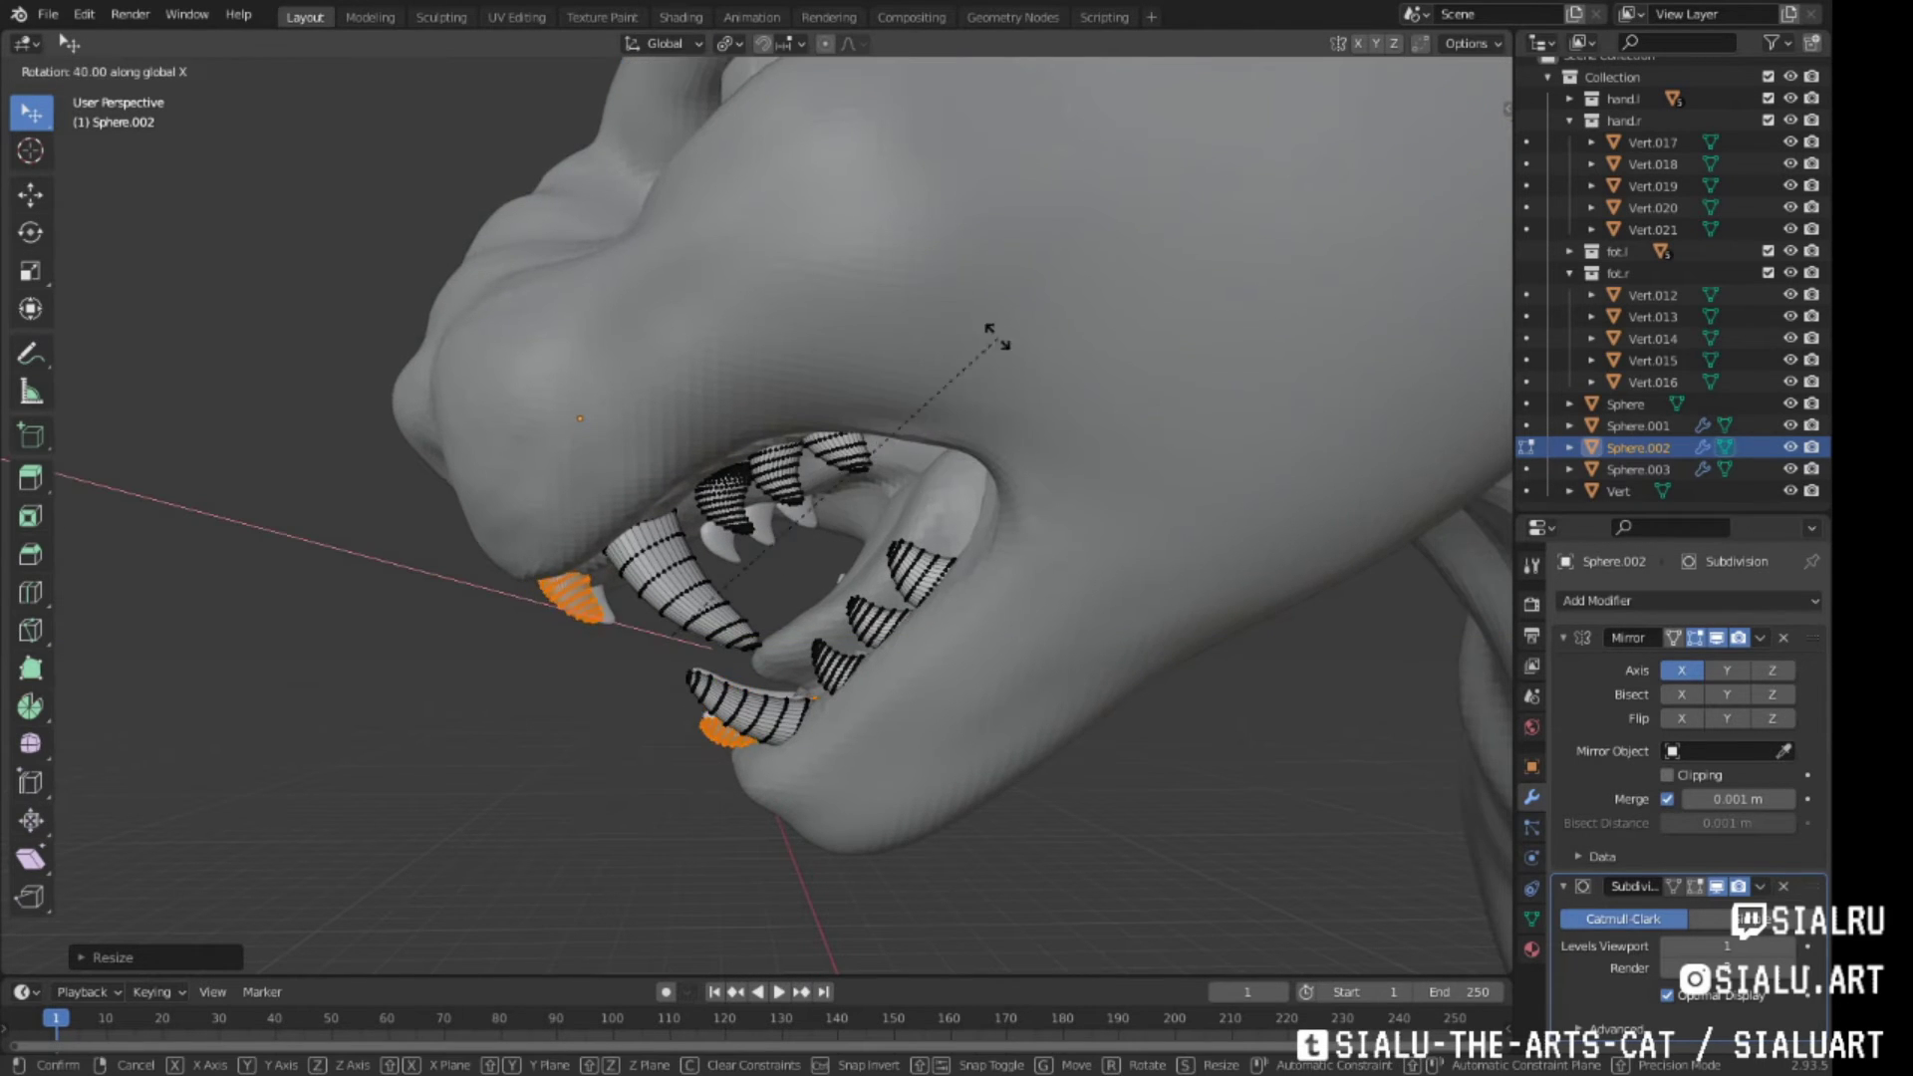
pyautogui.moveTo(918, 541)
pyautogui.mouseDown(button='middle')
pyautogui.moveTo(1061, 481)
pyautogui.moveTo(1096, 513)
pyautogui.moveTo(989, 579)
pyautogui.moveTo(889, 575)
pyautogui.mouseUp(button='middle')
pyautogui.hotkey('shift', 'l')
pyautogui.press('r')
pyautogui.click(1156, 481)
pyautogui.press('g')
pyautogui.click(989, 579)
# Leave teeth editing and reselect the head in the Sculpting workspace
pyautogui.hotkey('ctrl', 'pagedown')
pyautogui.hotkey('ctrl', 'pagedown')
pyautogui.moveTo(1210, 302); pyautogui.dragTo(930, 641, button='middle')
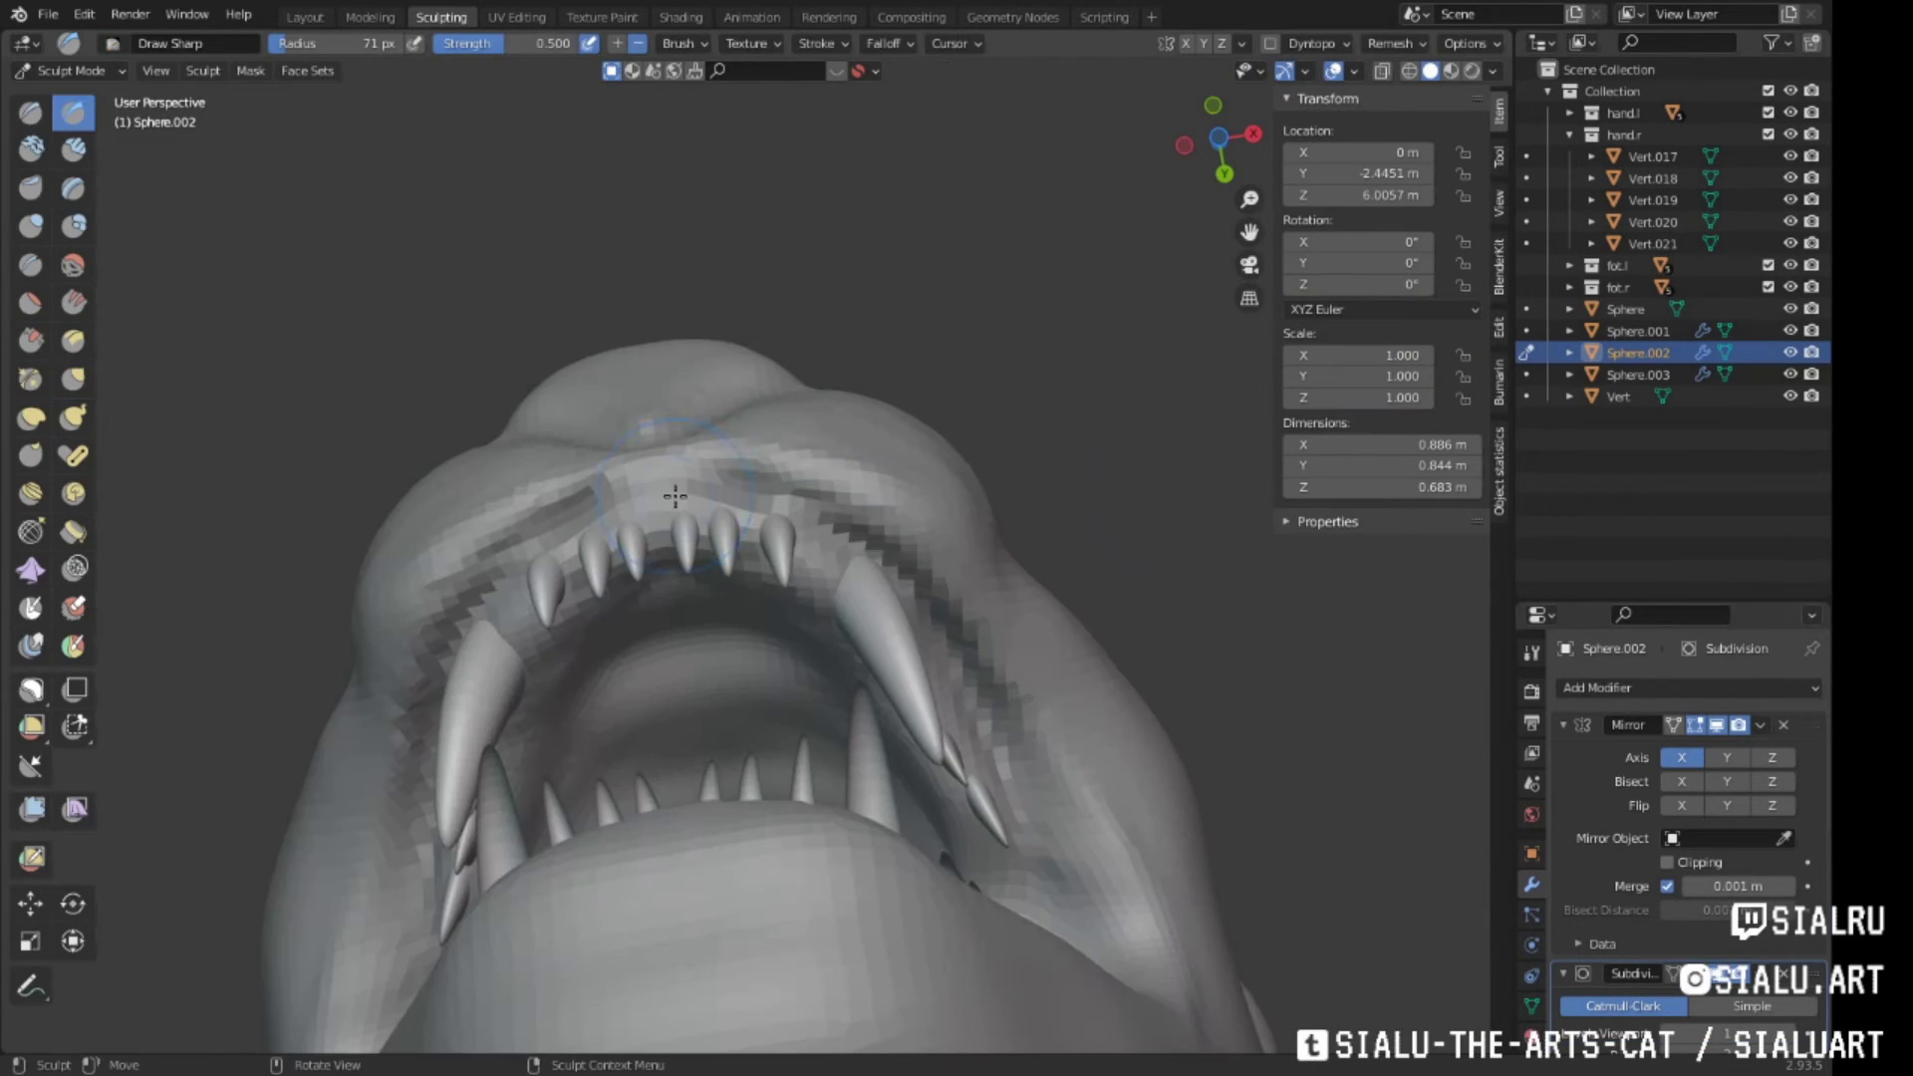
pyautogui.press('Tab')
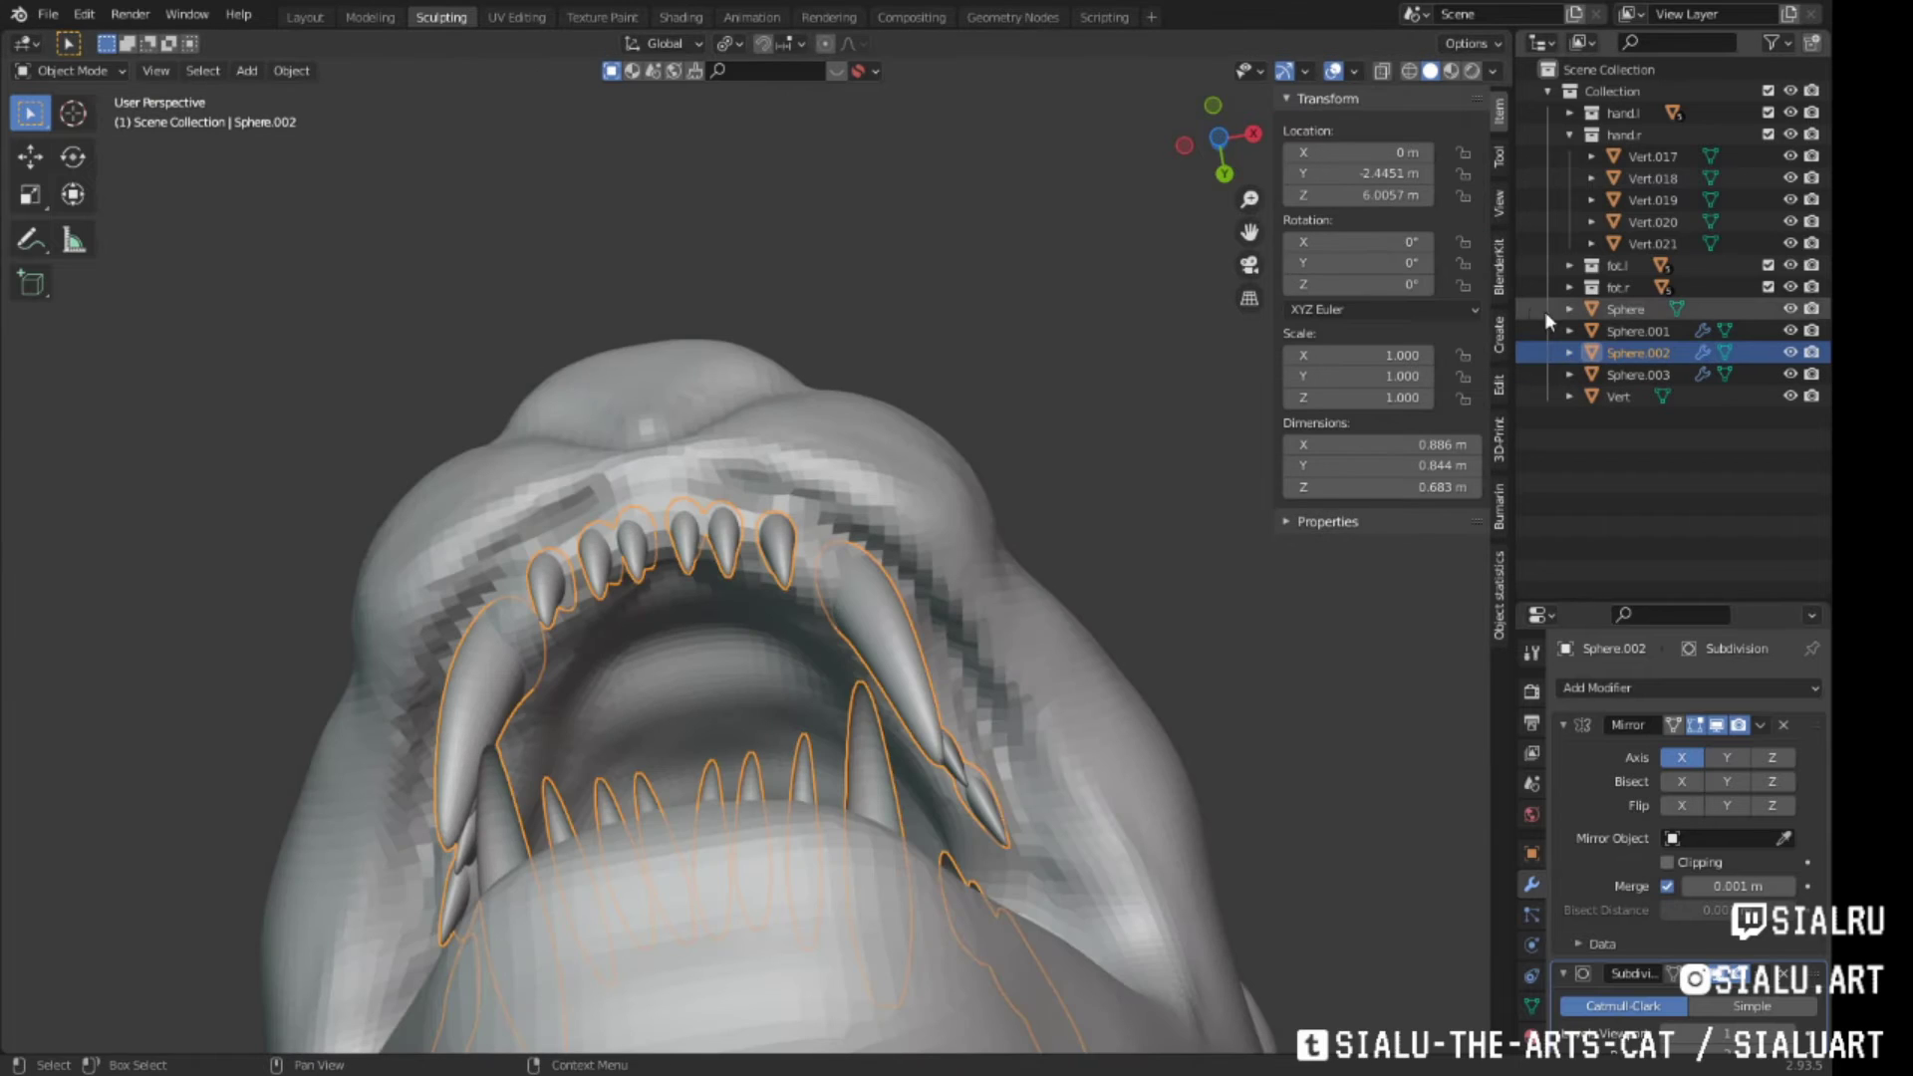
pyautogui.click(1555, 309)
# Enter Sculpt Mode on the head and pull the snout around the mouth with Grab
pyautogui.click(68, 66)
pyautogui.click(59, 140)
pyautogui.moveTo(877, 638)
pyautogui.mouseDown(button='middle')
pyautogui.moveTo(983, 713)
pyautogui.moveTo(928, 377)
pyautogui.moveTo(982, 623)
pyautogui.moveTo(1003, 619)
pyautogui.moveTo(598, 662)
pyautogui.moveTo(808, 681)
pyautogui.mouseUp(button='middle')
pyautogui.scroll(-5, 963, 355)
pyautogui.press('g')
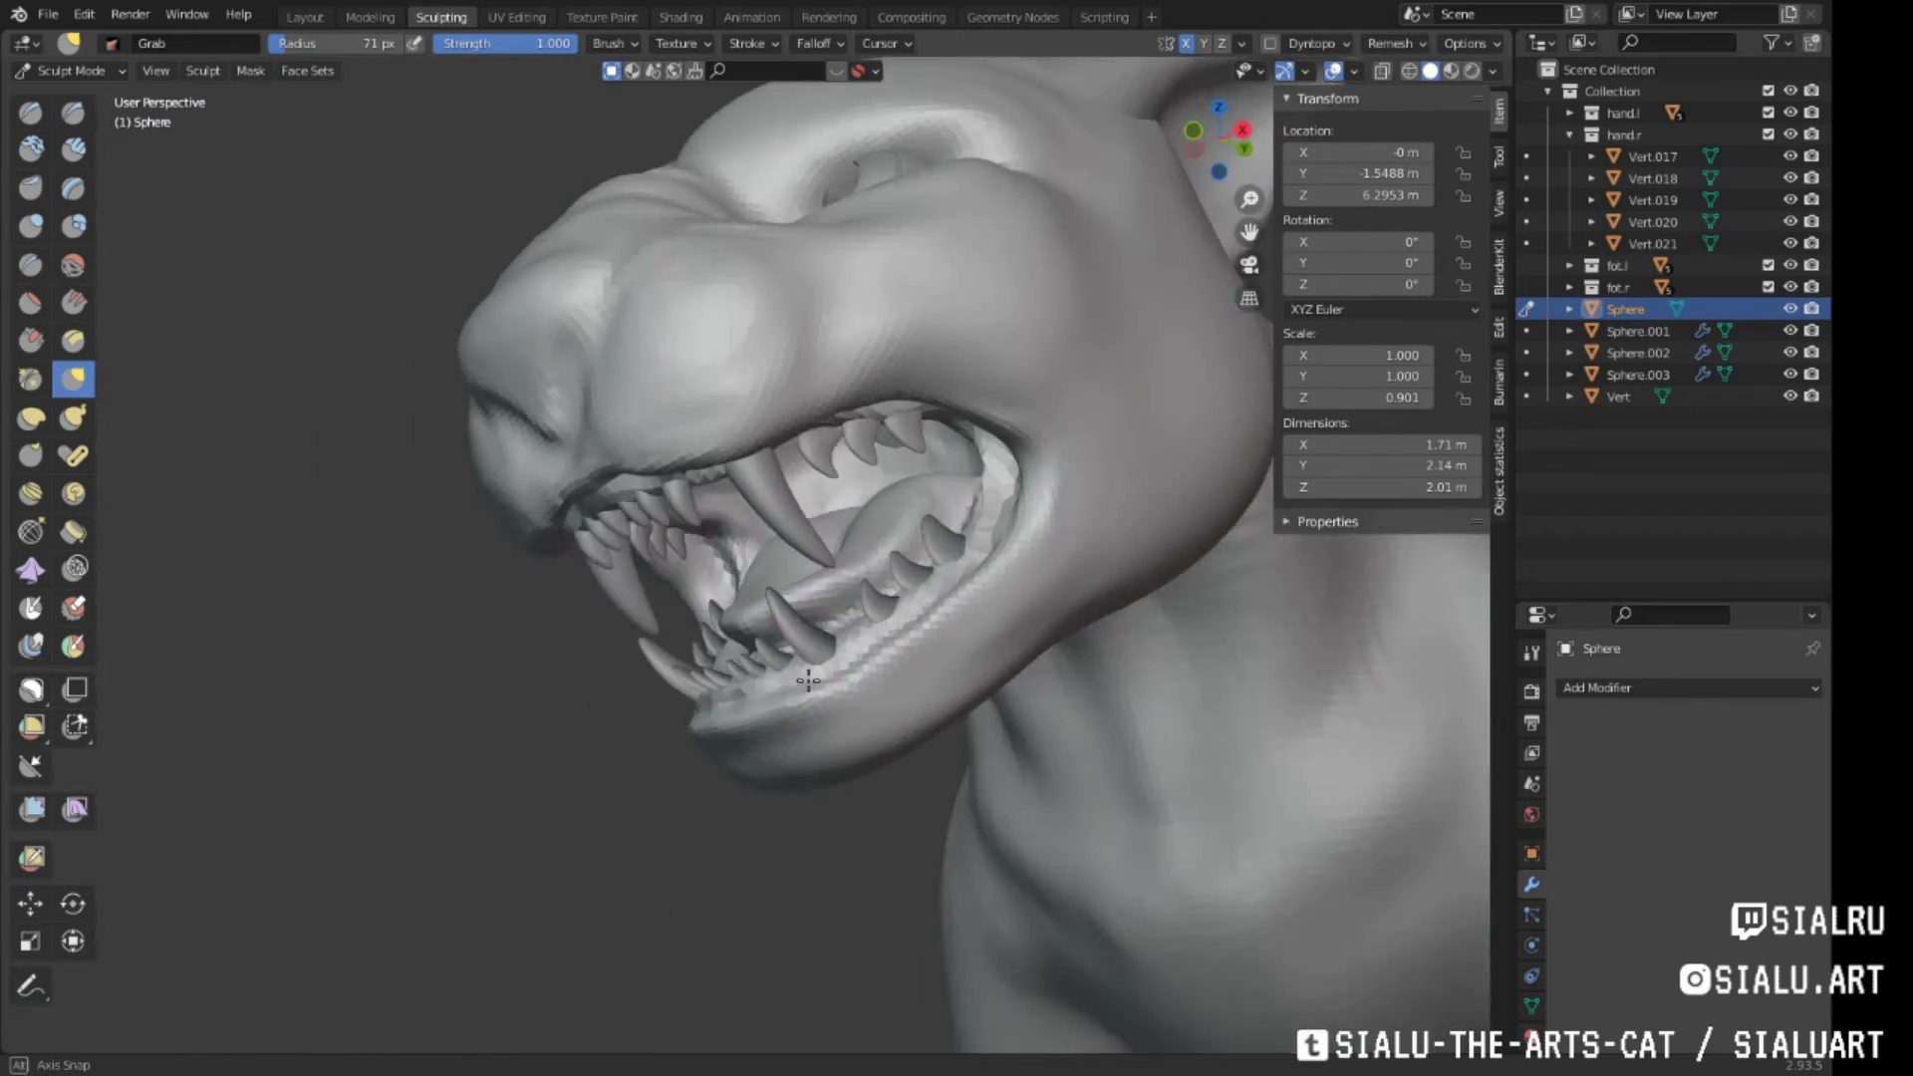
pyautogui.scroll(3, 808, 681)
pyautogui.click(1395, 43)
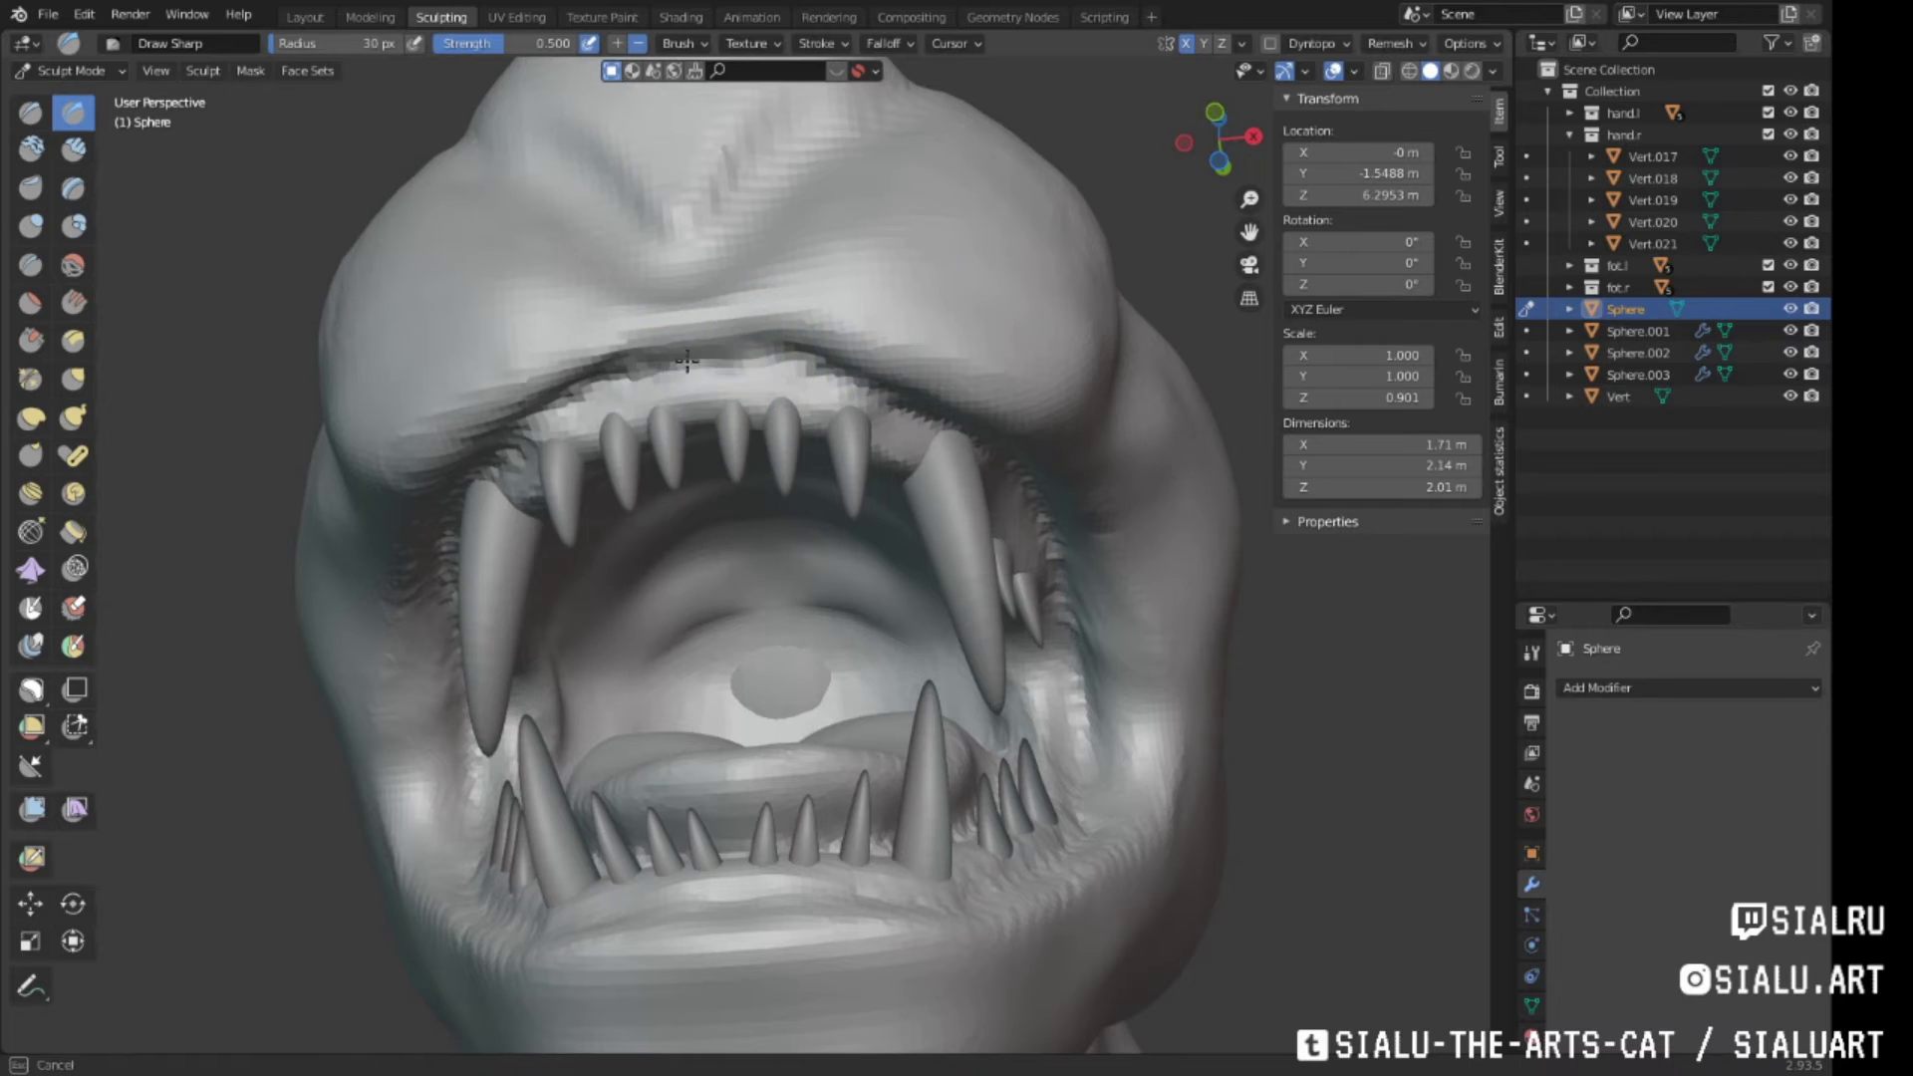
# Build up snarl wrinkles around the eyes with Clay Strips, adjusting brush size and strength
pyautogui.moveTo(687, 361)
pyautogui.mouseDown(button='middle')
pyautogui.moveTo(875, 427)
pyautogui.moveTo(833, 426)
pyautogui.moveTo(875, 320)
pyautogui.moveTo(889, 467)
pyautogui.moveTo(458, 389)
pyautogui.moveTo(558, 498)
pyautogui.moveTo(714, 525)
pyautogui.moveTo(648, 518)
pyautogui.moveTo(718, 498)
pyautogui.moveTo(777, 438)
pyautogui.moveTo(811, 427)
pyautogui.moveTo(790, 490)
pyautogui.moveTo(833, 456)
pyautogui.moveTo(756, 419)
pyautogui.moveTo(853, 441)
pyautogui.moveTo(865, 503)
pyautogui.moveTo(798, 463)
pyautogui.moveTo(734, 461)
pyautogui.moveTo(842, 525)
pyautogui.moveTo(841, 440)
pyautogui.moveTo(787, 498)
pyautogui.moveTo(747, 662)
pyautogui.moveTo(773, 467)
pyautogui.moveTo(765, 501)
pyautogui.moveTo(811, 542)
pyautogui.moveTo(909, 568)
pyautogui.moveTo(815, 445)
pyautogui.moveTo(842, 388)
pyautogui.mouseUp(button='middle')
pyautogui.scroll(3, 875, 320)
pyautogui.scroll(-4, 457, 389)
pyautogui.press('c')
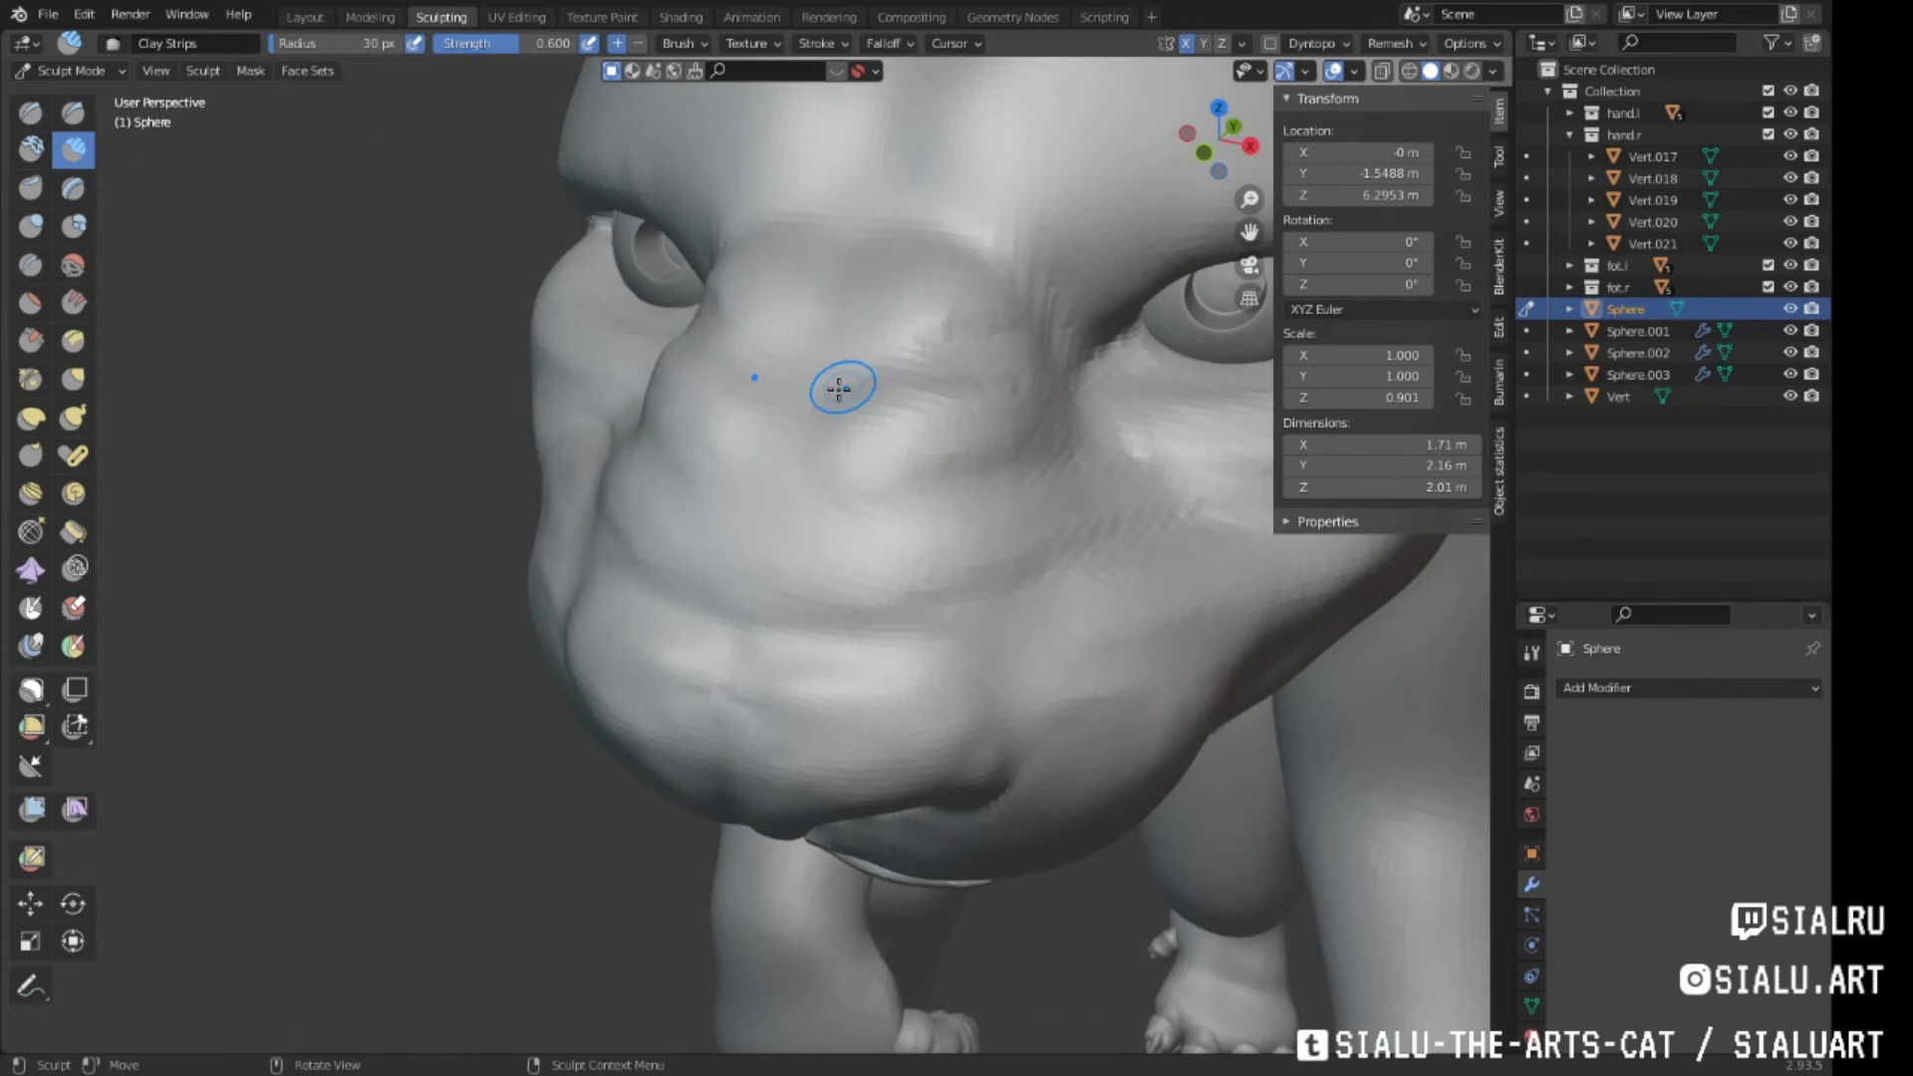
pyautogui.moveTo(1072, 327); pyautogui.dragTo(1016, 444, button='middle')
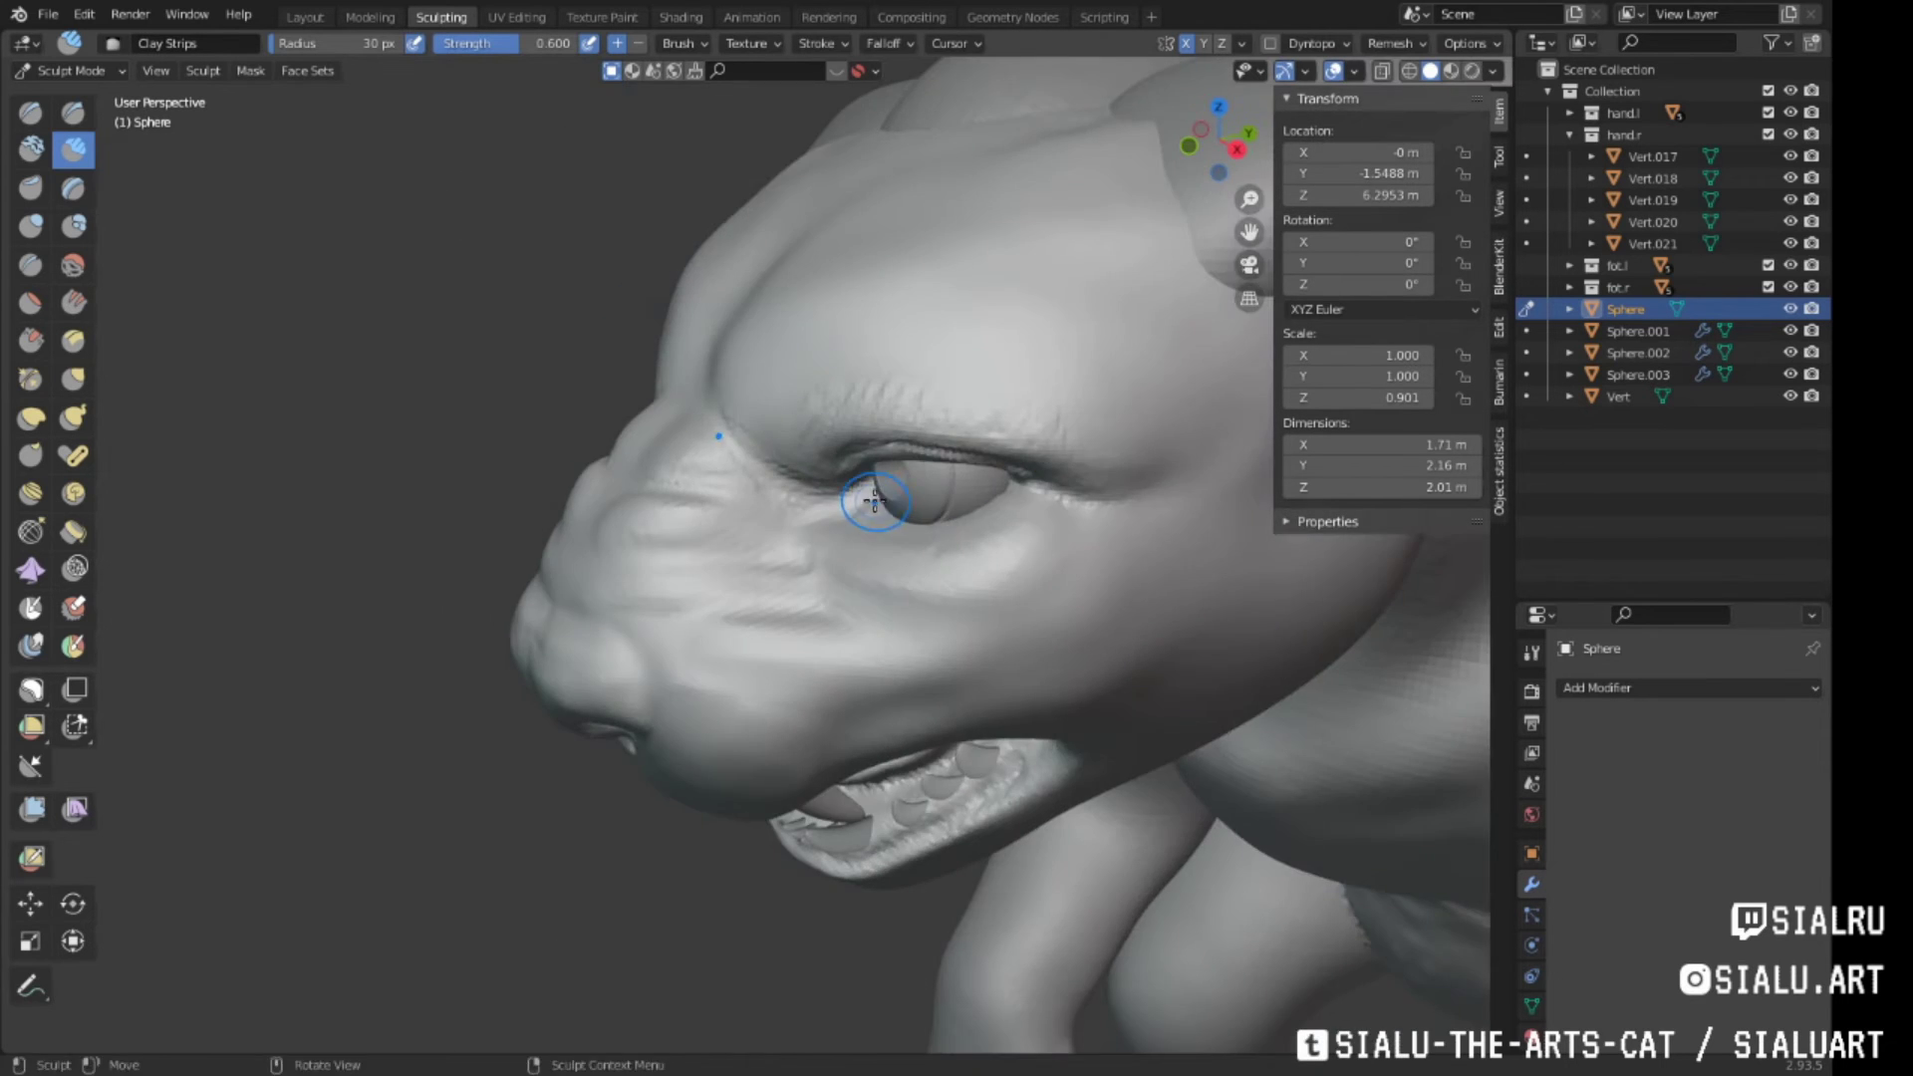
pyautogui.scroll(5, 875, 500)
pyautogui.moveTo(875, 500); pyautogui.dragTo(835, 444, button='middle')
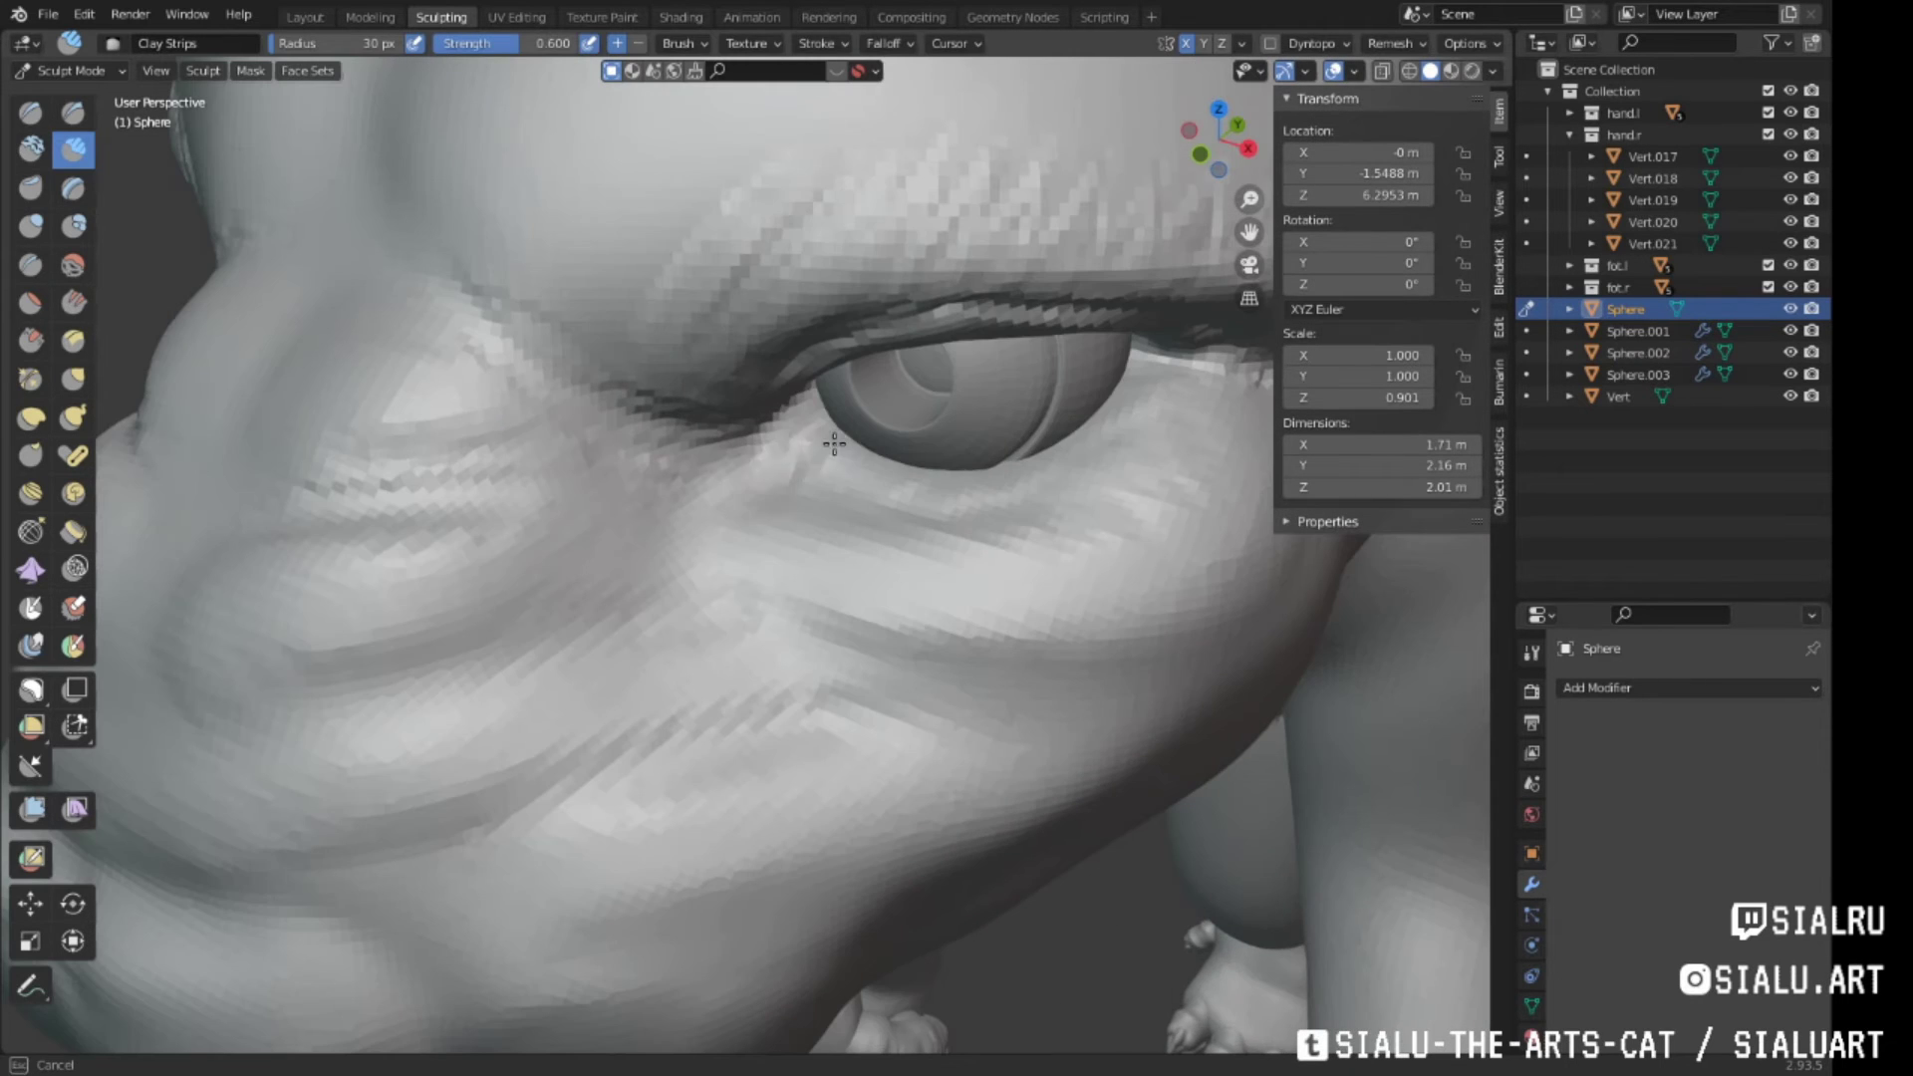
pyautogui.moveTo(1148, 382)
pyautogui.mouseDown(button='middle')
pyautogui.moveTo(987, 275)
pyautogui.moveTo(892, 416)
pyautogui.mouseUp(button='middle')
pyautogui.rightClick(892, 417)
# Carve sharp creases and pull the jaw into shape with Draw Sharp and Grab
pyautogui.keyDown('ctrl'); pyautogui.moveTo(1066, 155); pyautogui.dragTo(763, 384, button='middle'); pyautogui.keyUp('ctrl')
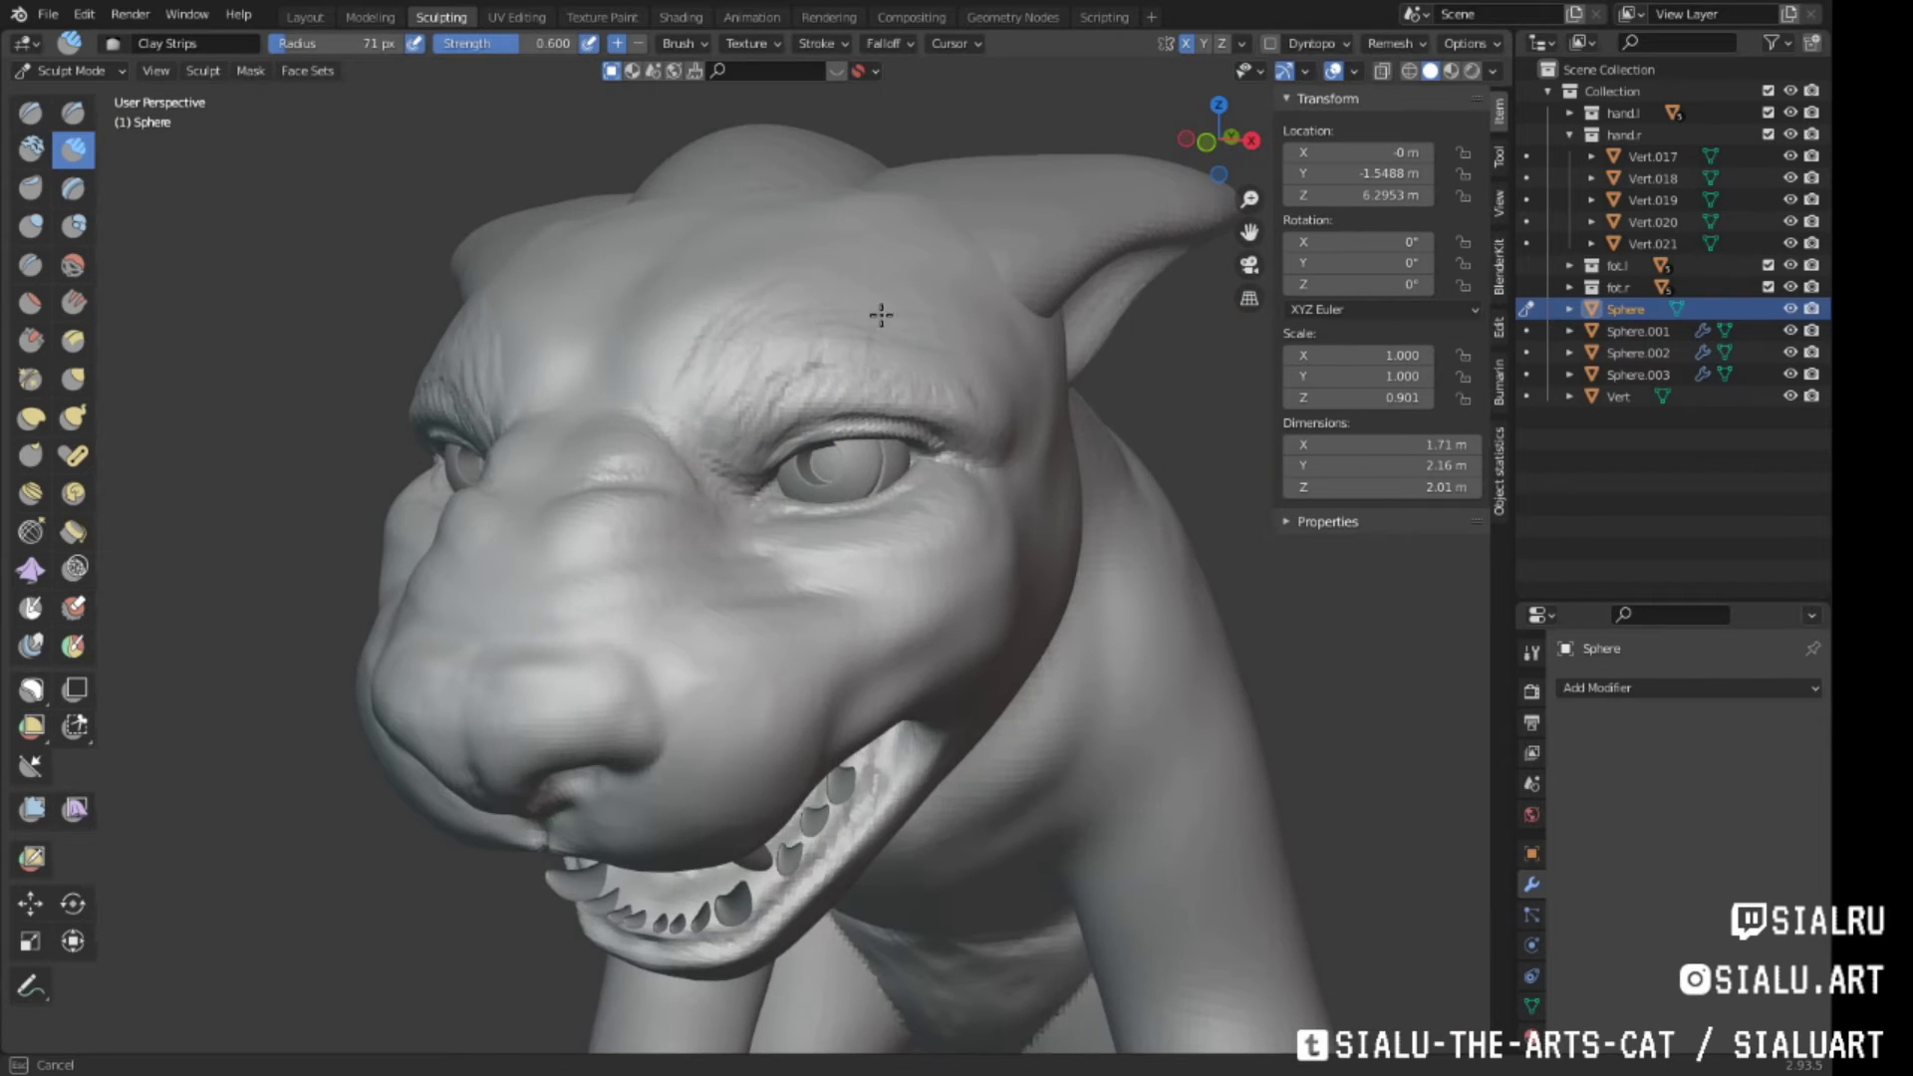
pyautogui.moveTo(881, 314); pyautogui.dragTo(898, 378, button='middle')
pyautogui.moveTo(728, 455)
pyautogui.mouseDown(button='middle')
pyautogui.moveTo(747, 492)
pyautogui.moveTo(1004, 384)
pyautogui.moveTo(661, 449)
pyautogui.moveTo(913, 499)
pyautogui.mouseUp(button='middle')
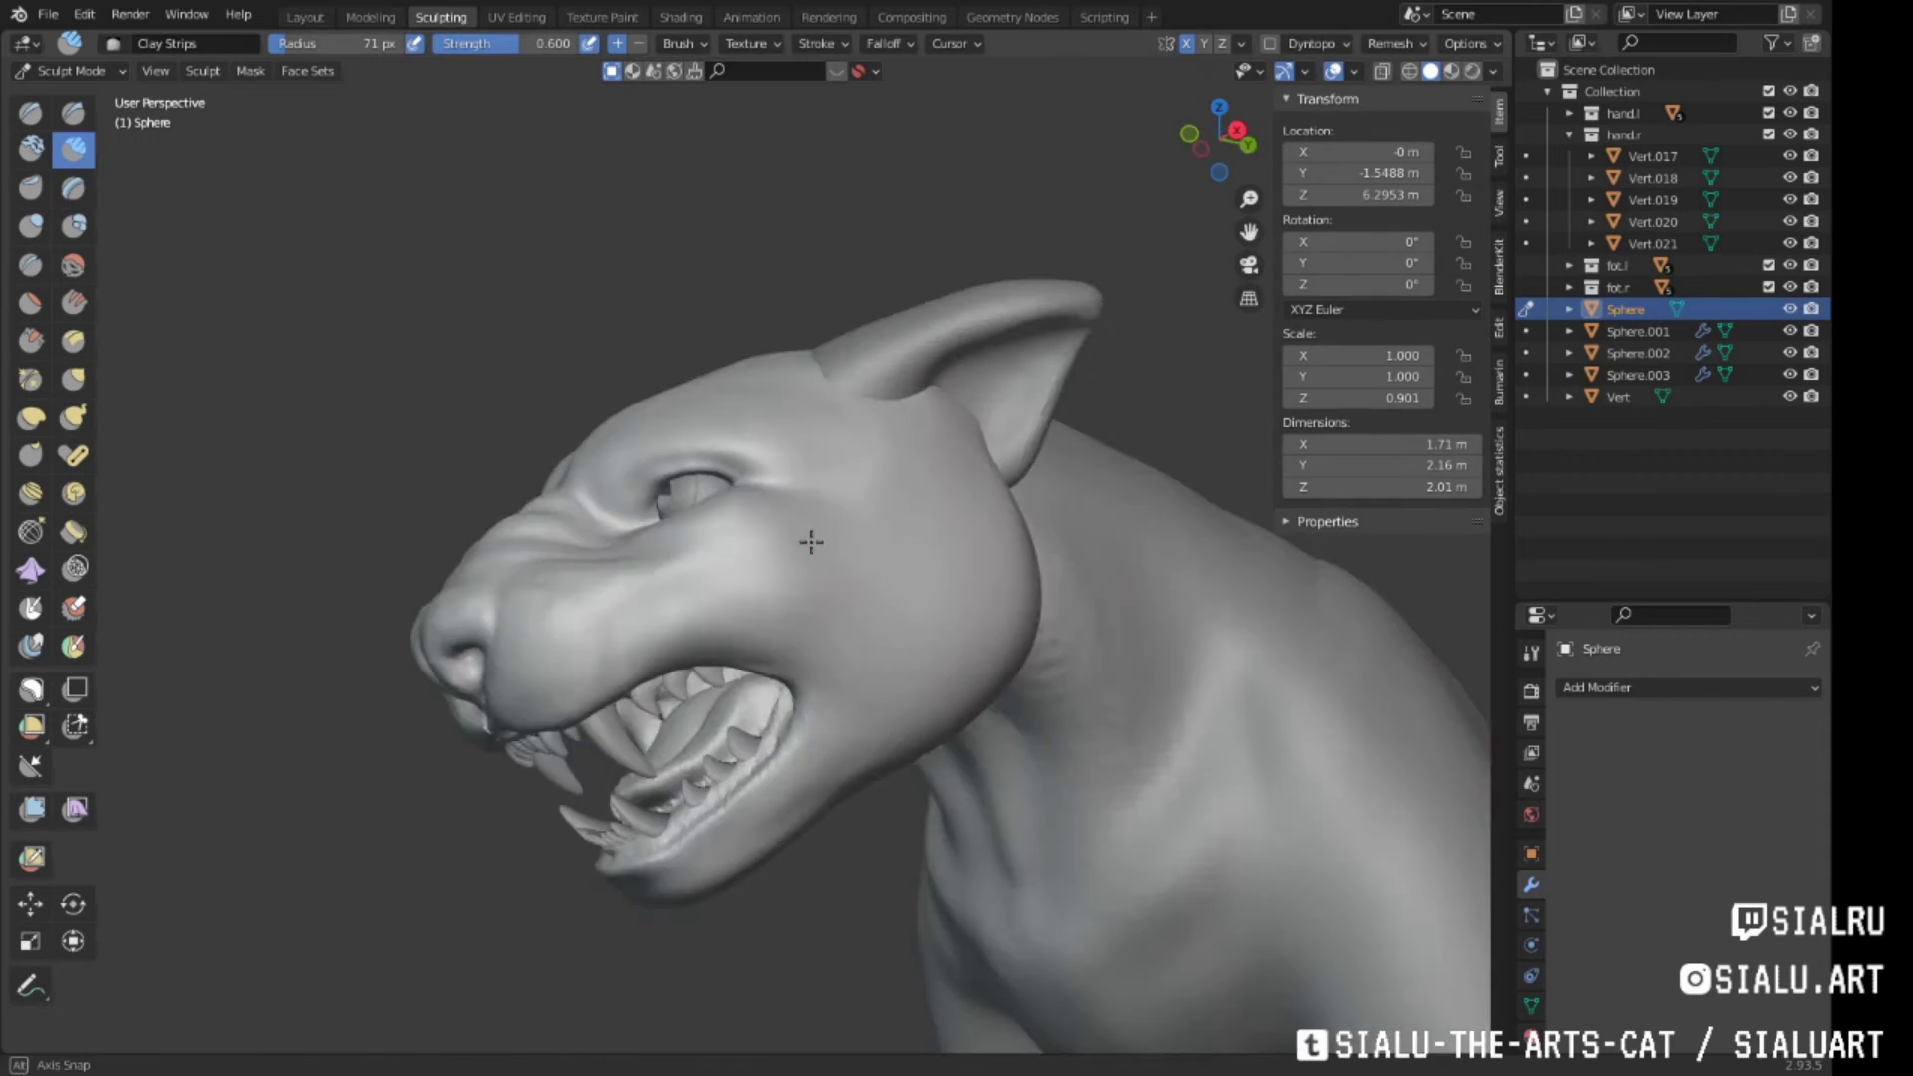
pyautogui.moveTo(812, 542); pyautogui.dragTo(662, 598, button='middle')
pyautogui.press('x')
pyautogui.moveTo(598, 512)
pyautogui.mouseDown(button='middle')
pyautogui.moveTo(691, 534)
pyautogui.moveTo(639, 540)
pyautogui.moveTo(732, 501)
pyautogui.mouseUp(button='middle')
pyautogui.press('g')
pyautogui.moveTo(871, 334)
pyautogui.mouseDown(button='middle')
pyautogui.moveTo(683, 627)
pyautogui.moveTo(973, 205)
pyautogui.moveTo(867, 328)
pyautogui.moveTo(833, 482)
pyautogui.moveTo(731, 453)
pyautogui.moveTo(854, 504)
pyautogui.moveTo(751, 547)
pyautogui.moveTo(819, 475)
pyautogui.mouseUp(button='middle')
# Add clay strips to the hand, then return to Object Mode in Layout
pyautogui.moveTo(736, 585)
pyautogui.mouseDown(button='middle')
pyautogui.moveTo(662, 564)
pyautogui.moveTo(940, 299)
pyautogui.moveTo(867, 376)
pyautogui.moveTo(973, 434)
pyautogui.mouseUp(button='middle')
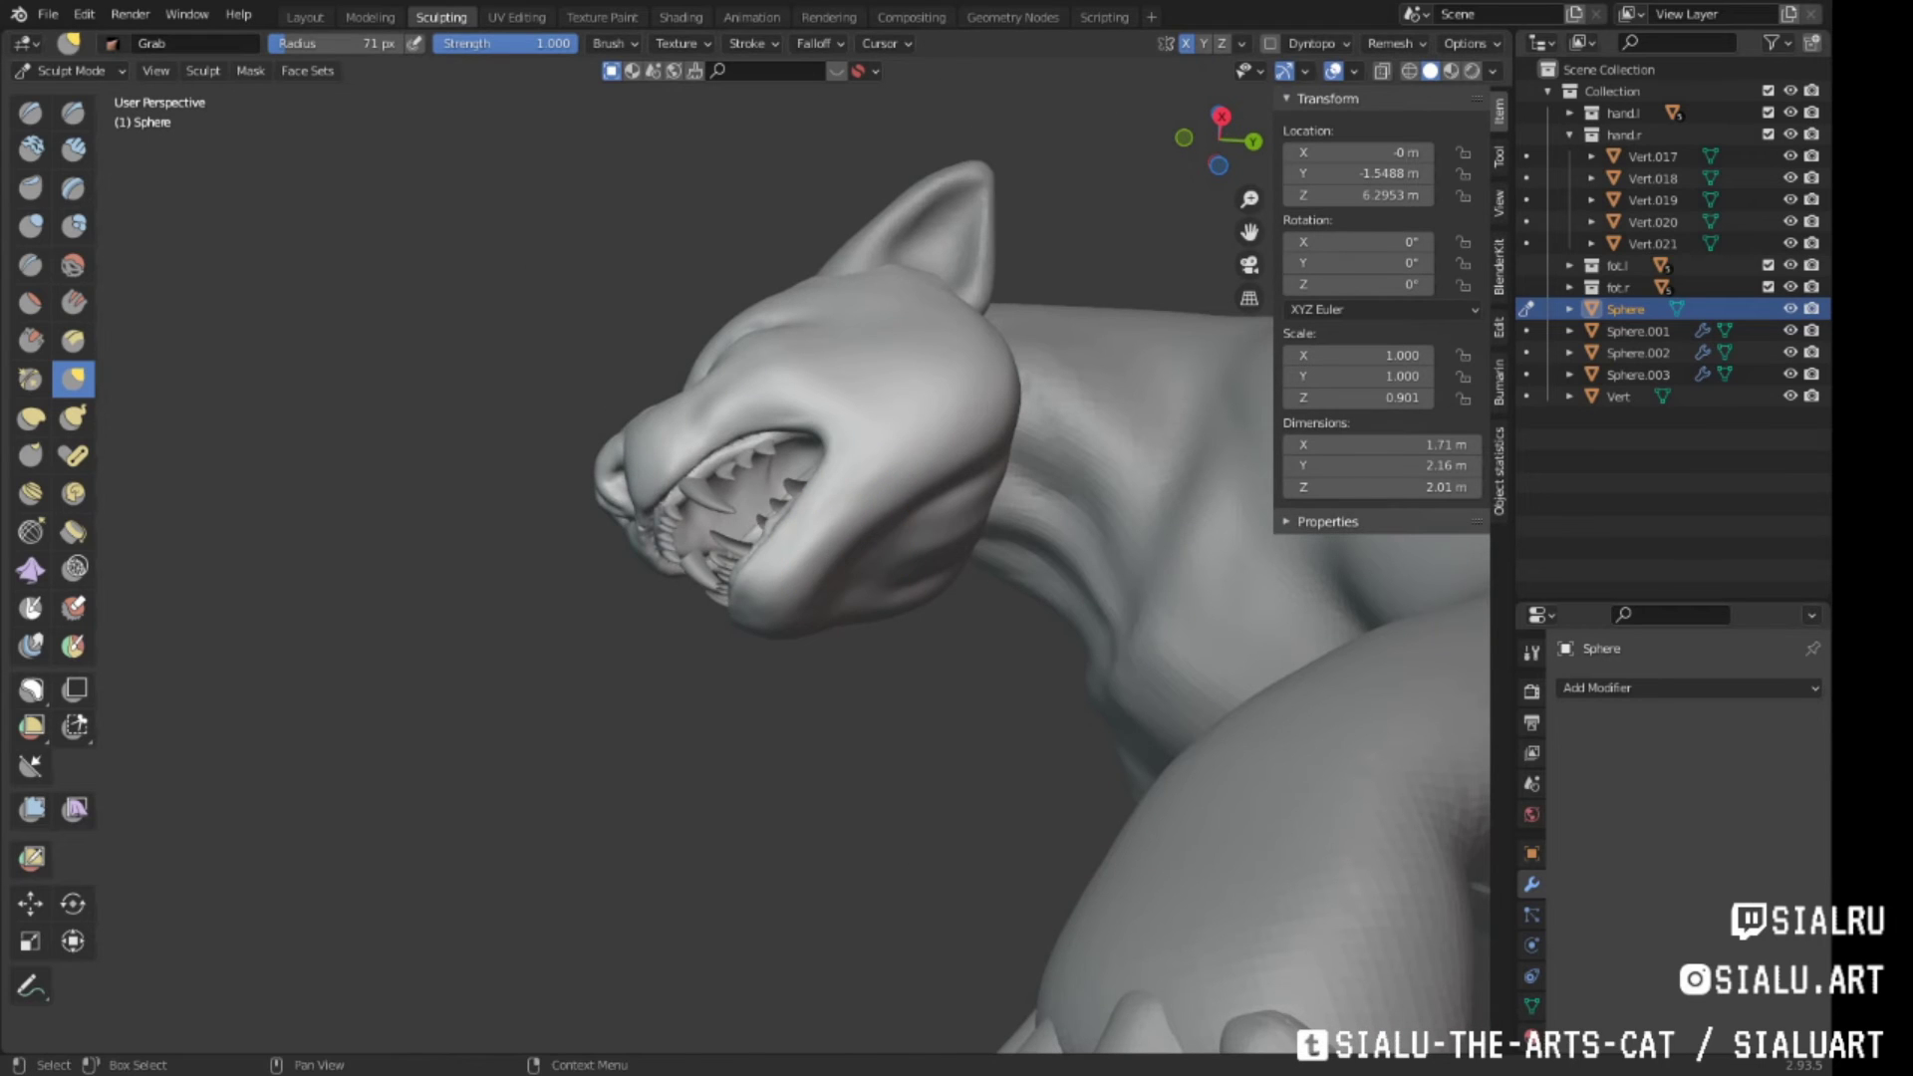
pyautogui.moveTo(1390, 717)
pyautogui.mouseDown(button='middle')
pyautogui.moveTo(875, 662)
pyautogui.moveTo(1067, 632)
pyautogui.mouseUp(button='middle')
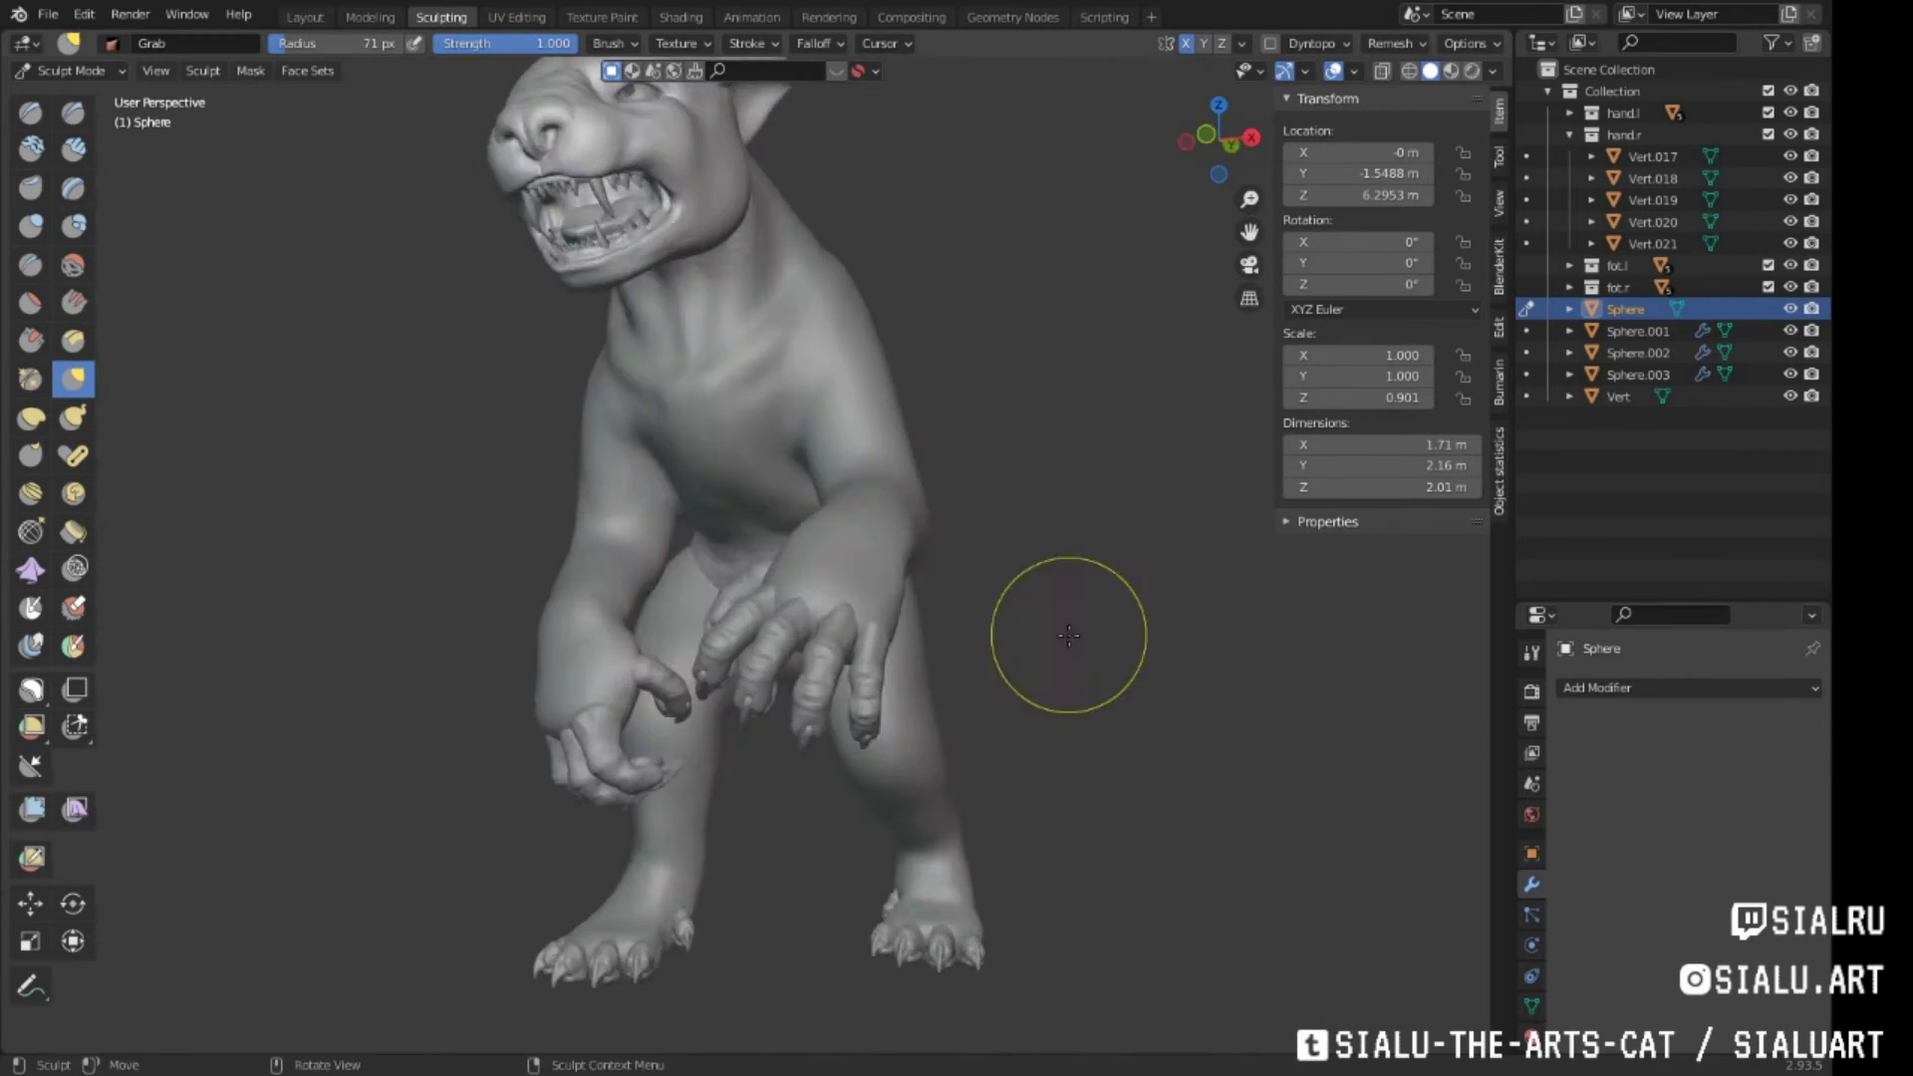
pyautogui.scroll(4, 1067, 632)
pyautogui.press('c')
pyautogui.moveTo(897, 598)
pyautogui.mouseDown(button='middle')
pyautogui.moveTo(719, 556)
pyautogui.moveTo(768, 598)
pyautogui.moveTo(744, 604)
pyautogui.moveTo(875, 641)
pyautogui.mouseUp(button='middle')
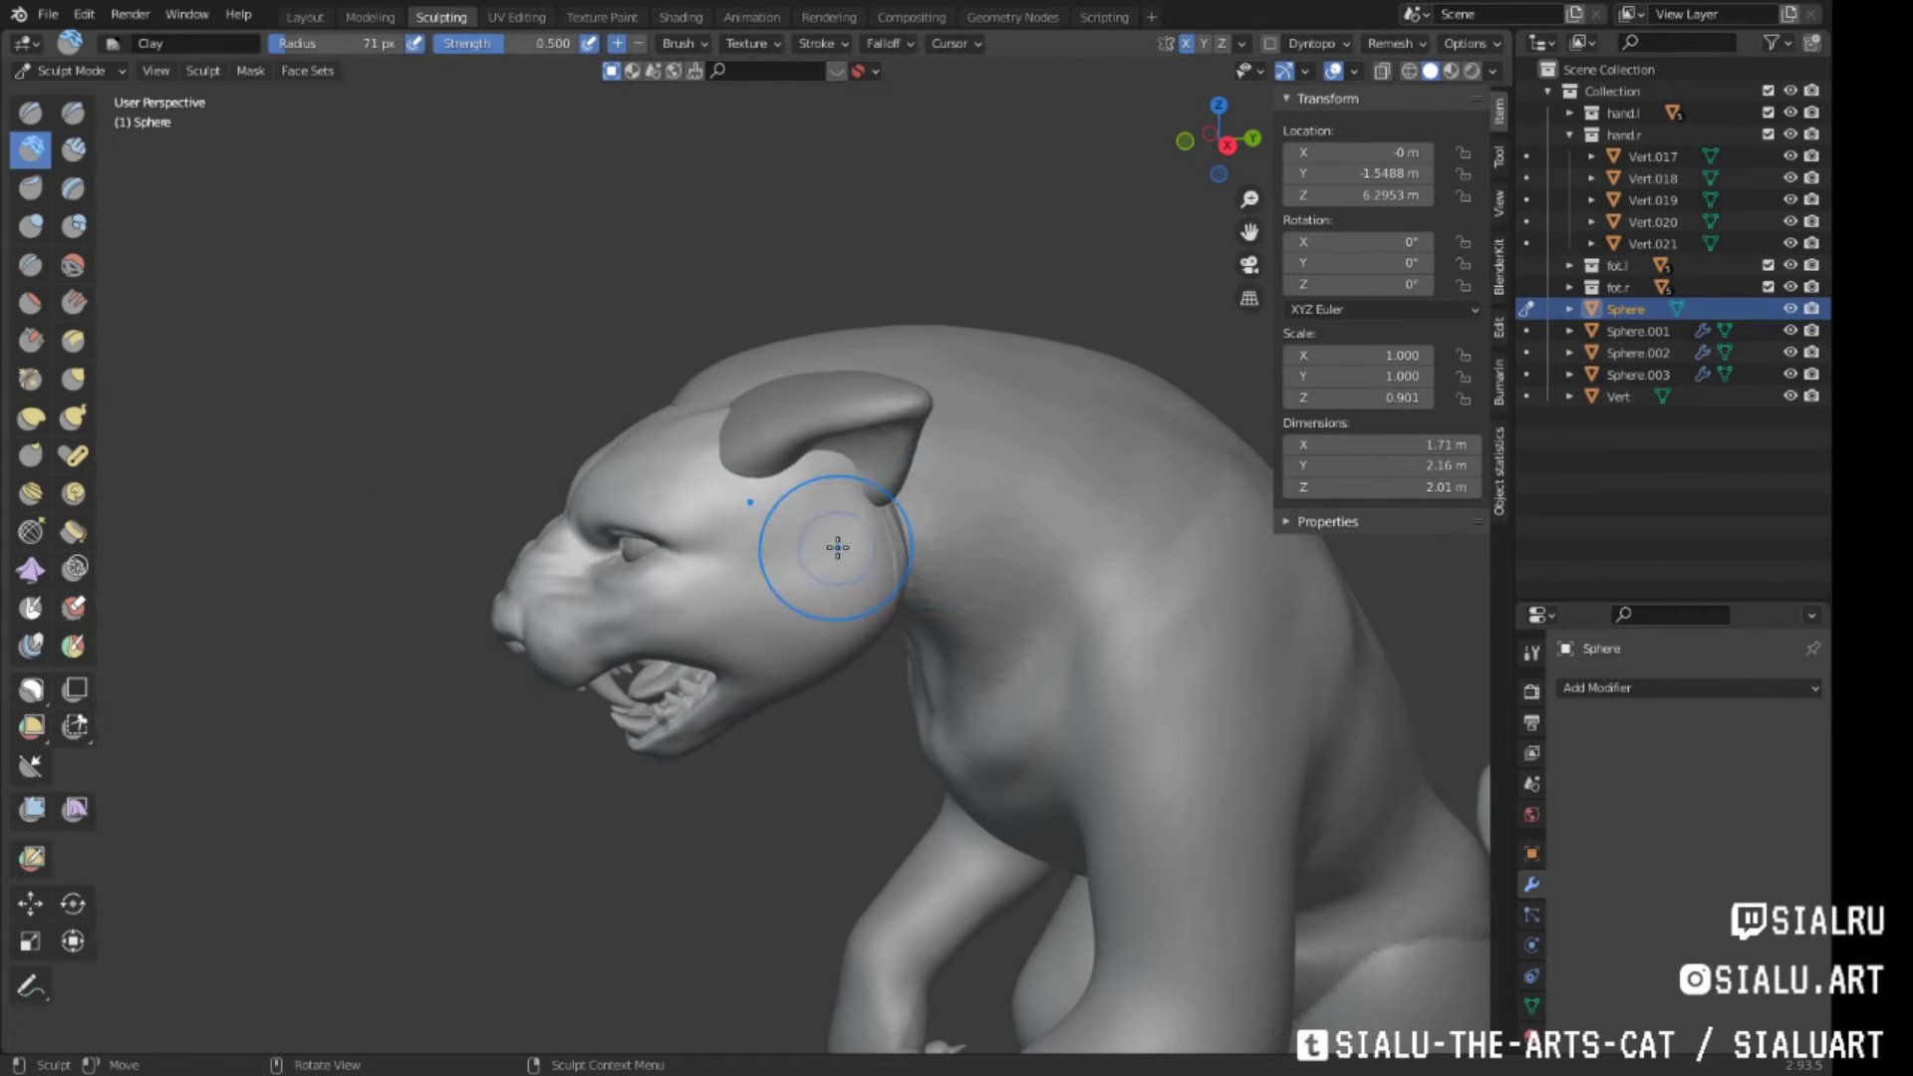
pyautogui.scroll(-5, 833, 582)
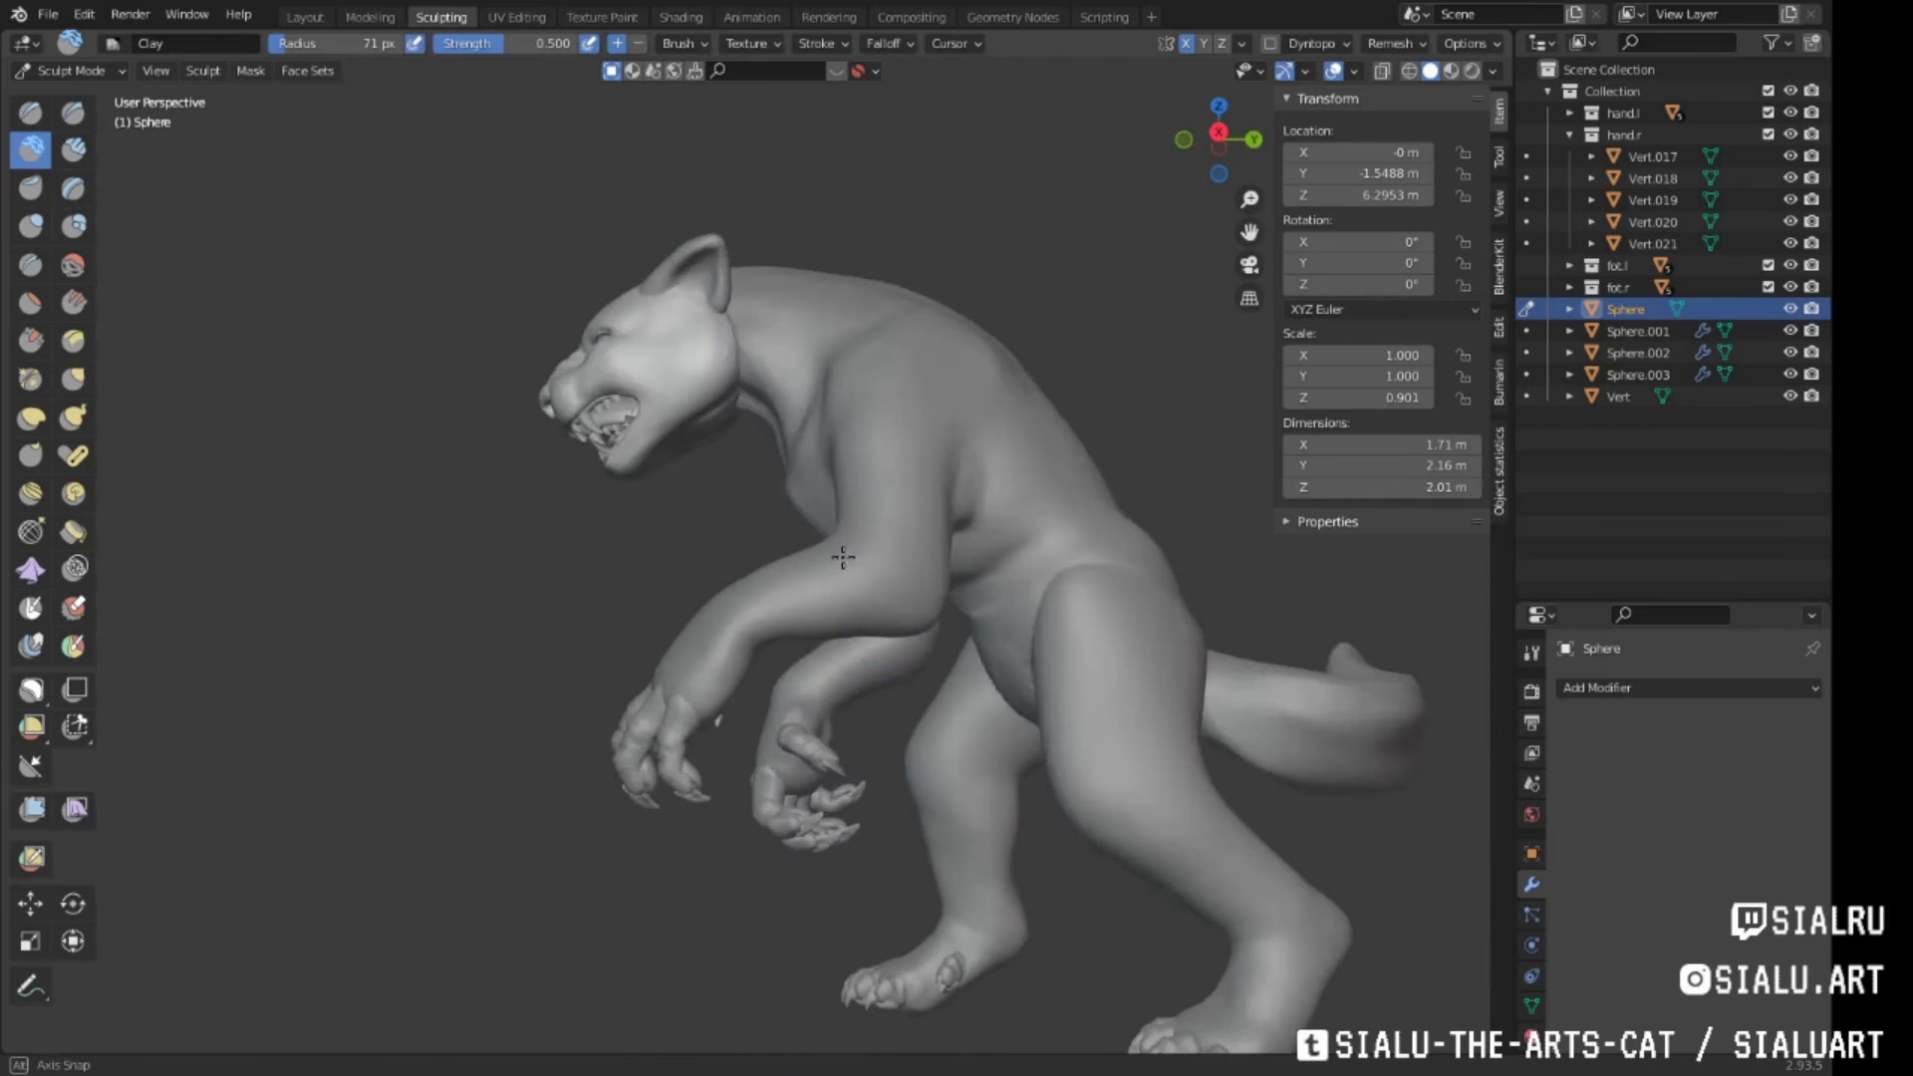
pyautogui.moveTo(841, 578); pyautogui.dragTo(757, 588, button='middle')
pyautogui.hotkey('ctrl', 'pageup')
pyautogui.hotkey('ctrl', 'pageup')
# Parent the head parts Sphere.001–.003 to the head Sphere
pyautogui.keyDown('shift'); pyautogui.click(743, 477); pyautogui.keyUp('shift')
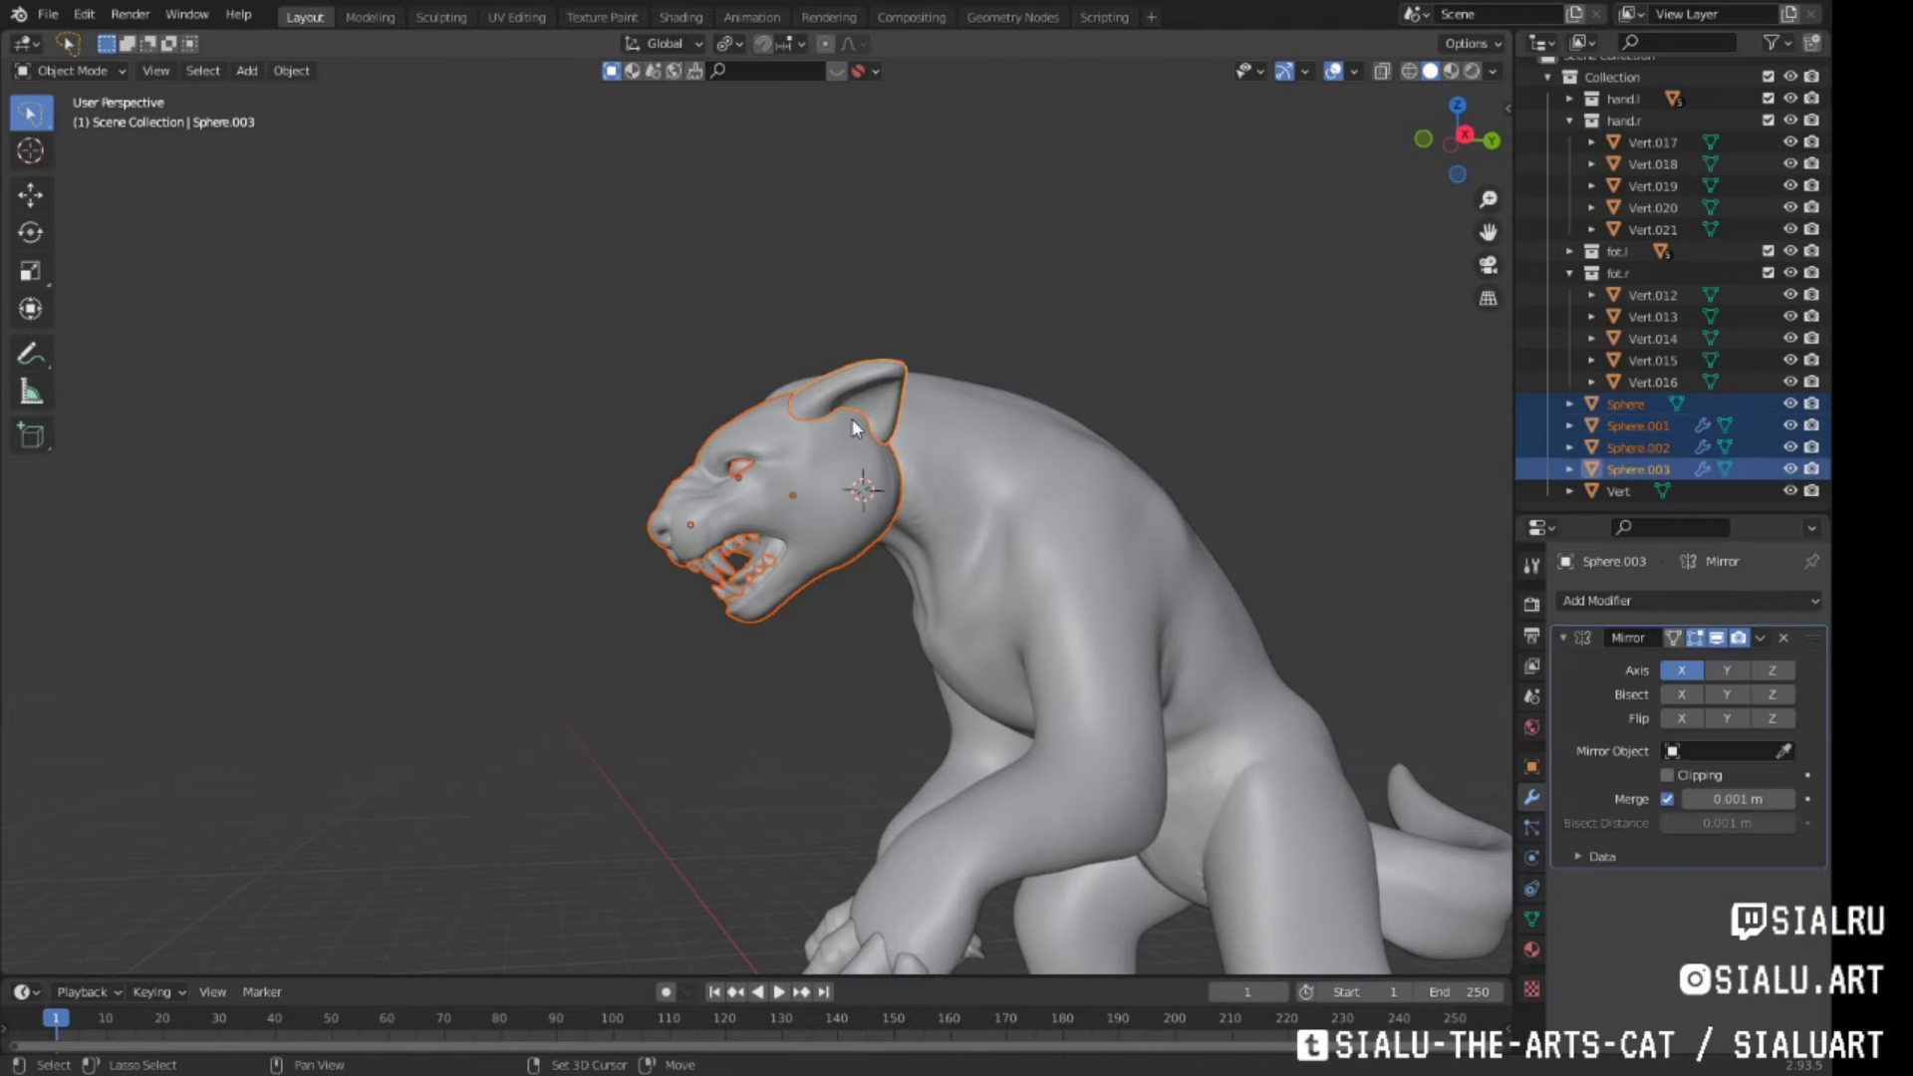
pyautogui.hotkey('ctrl', 'p')
pyautogui.click(797, 469)
pyautogui.press('KP_7')
pyautogui.scroll(-3, 732, 543)
# Rotate and move the head slightly into its new position
pyautogui.press('r')
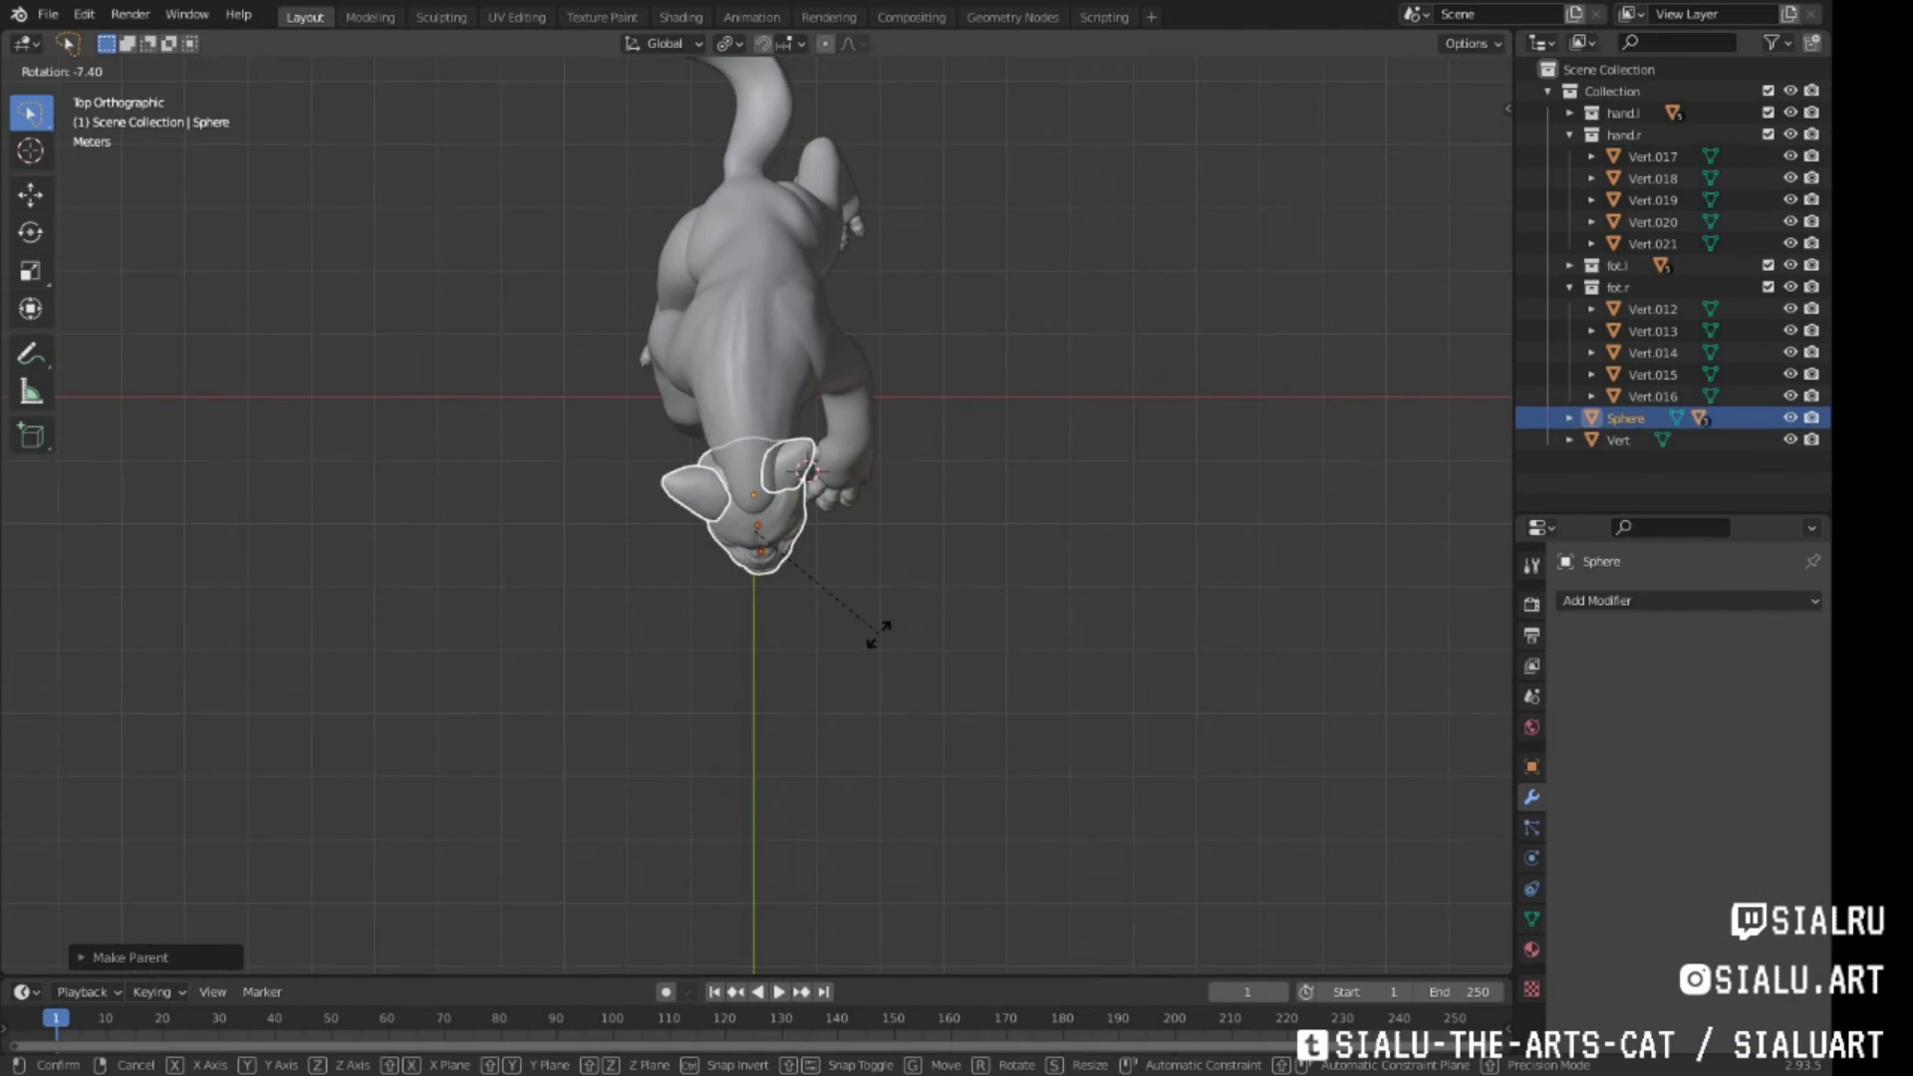
pyautogui.press('g')
pyautogui.click(986, 686)
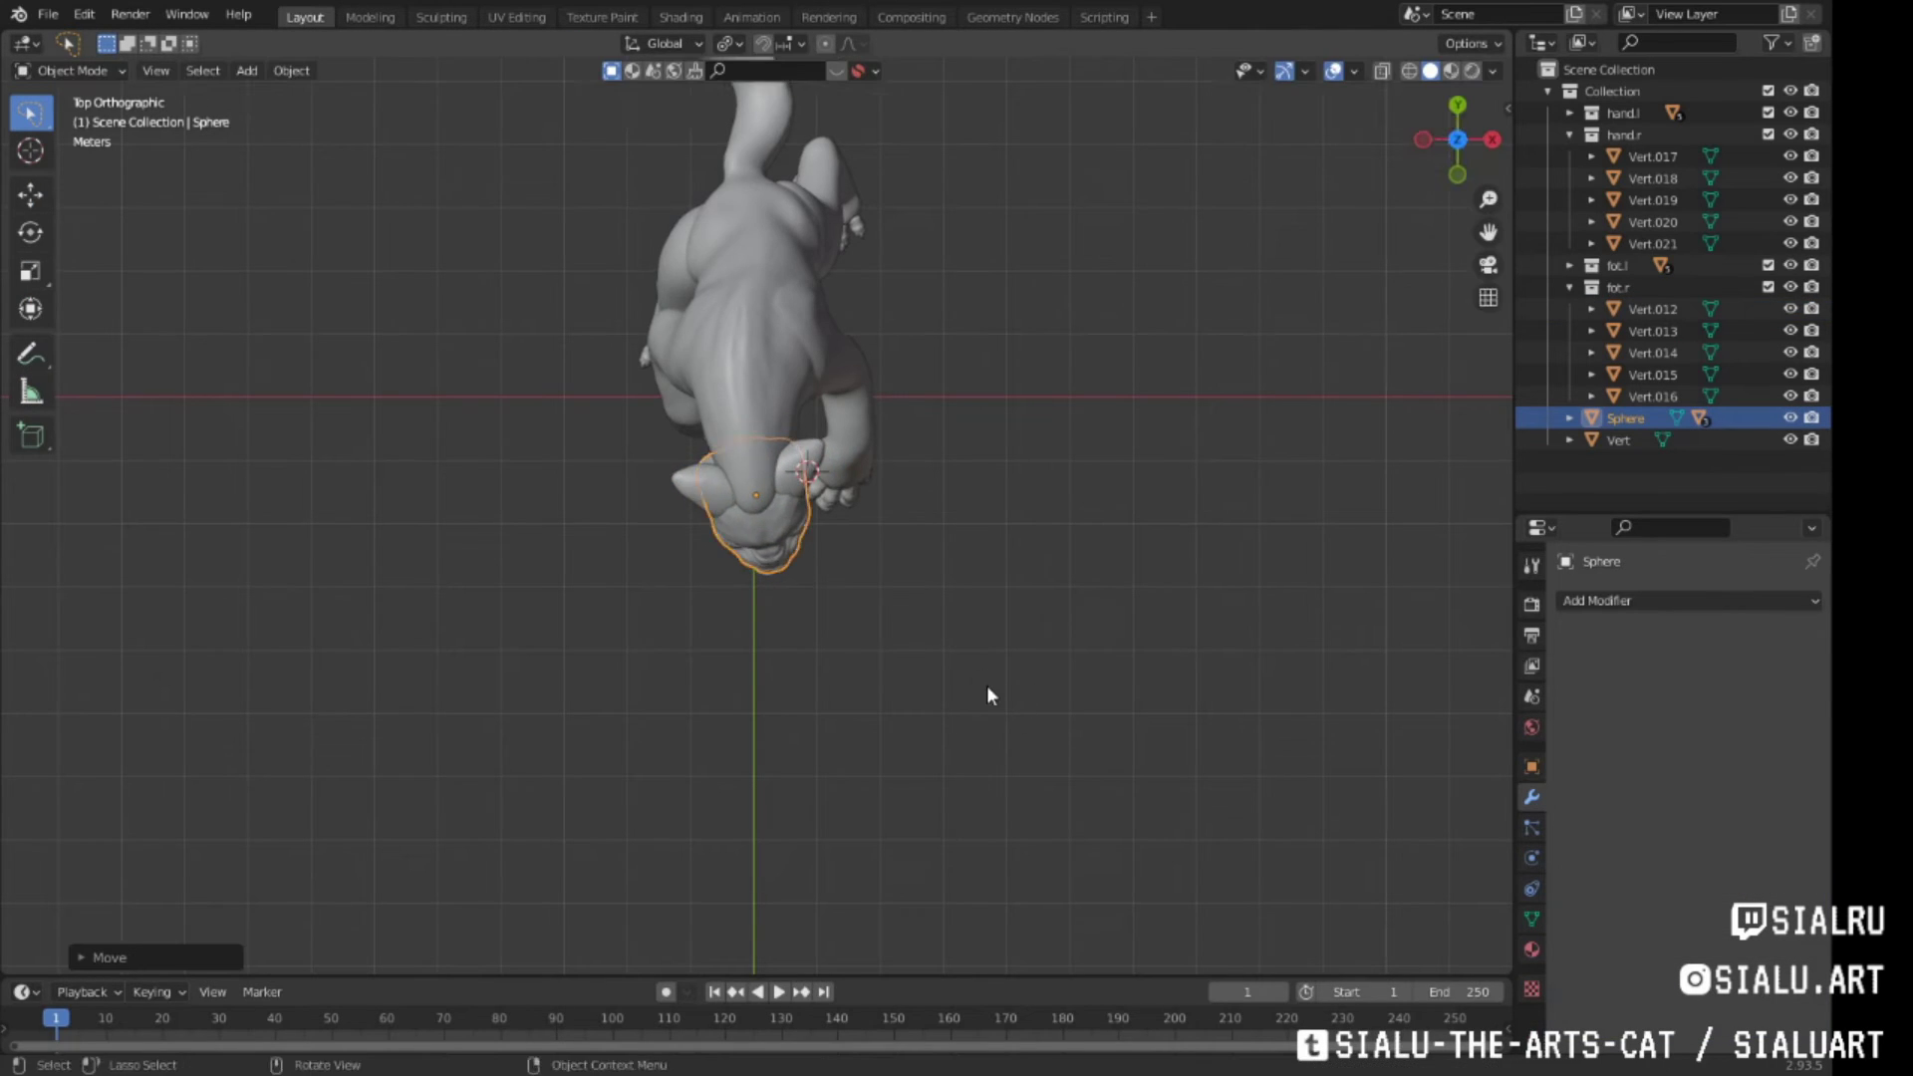
pyautogui.moveTo(987, 686)
pyautogui.mouseDown(button='middle')
pyautogui.moveTo(929, 678)
pyautogui.moveTo(764, 829)
pyautogui.mouseUp(button='middle')
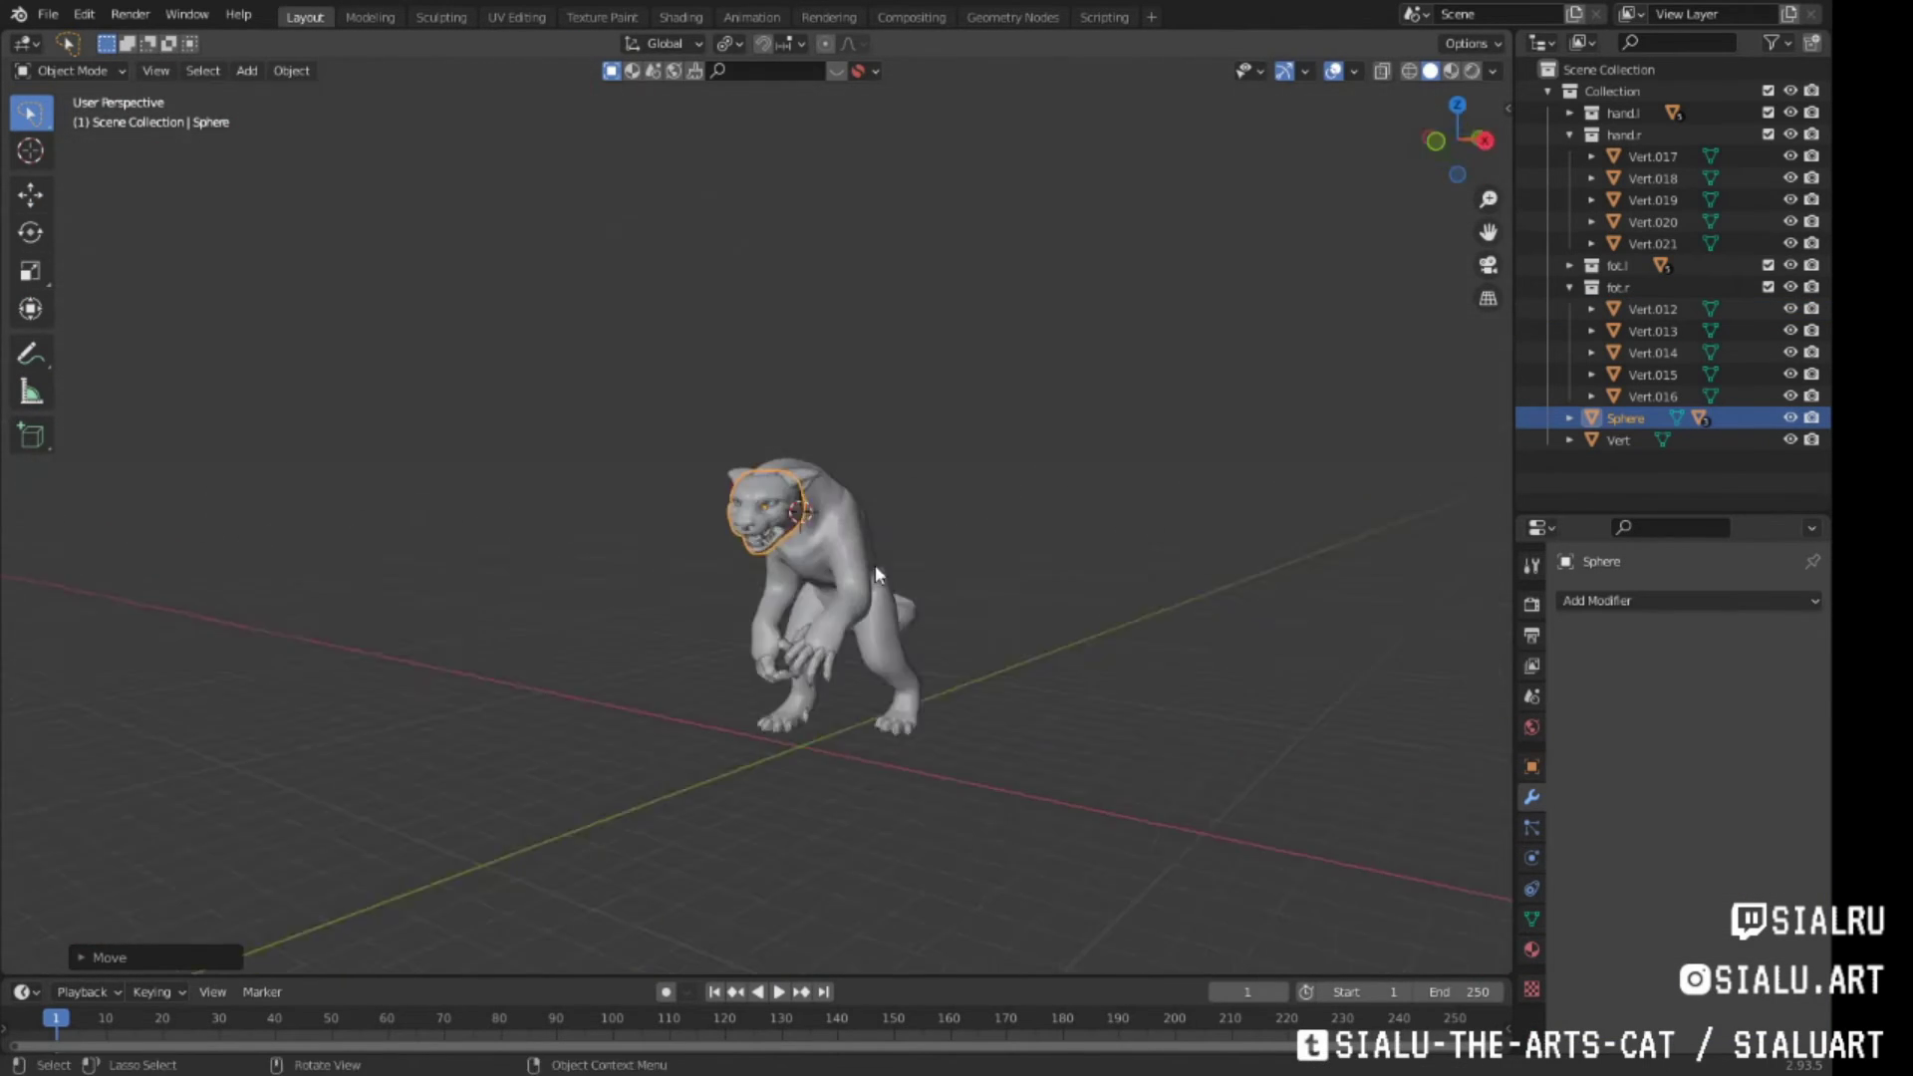
pyautogui.press('r')
pyautogui.click(867, 598)
pyautogui.moveTo(867, 597)
pyautogui.mouseDown(button='middle')
pyautogui.moveTo(861, 632)
pyautogui.moveTo(835, 634)
pyautogui.mouseUp(button='middle')
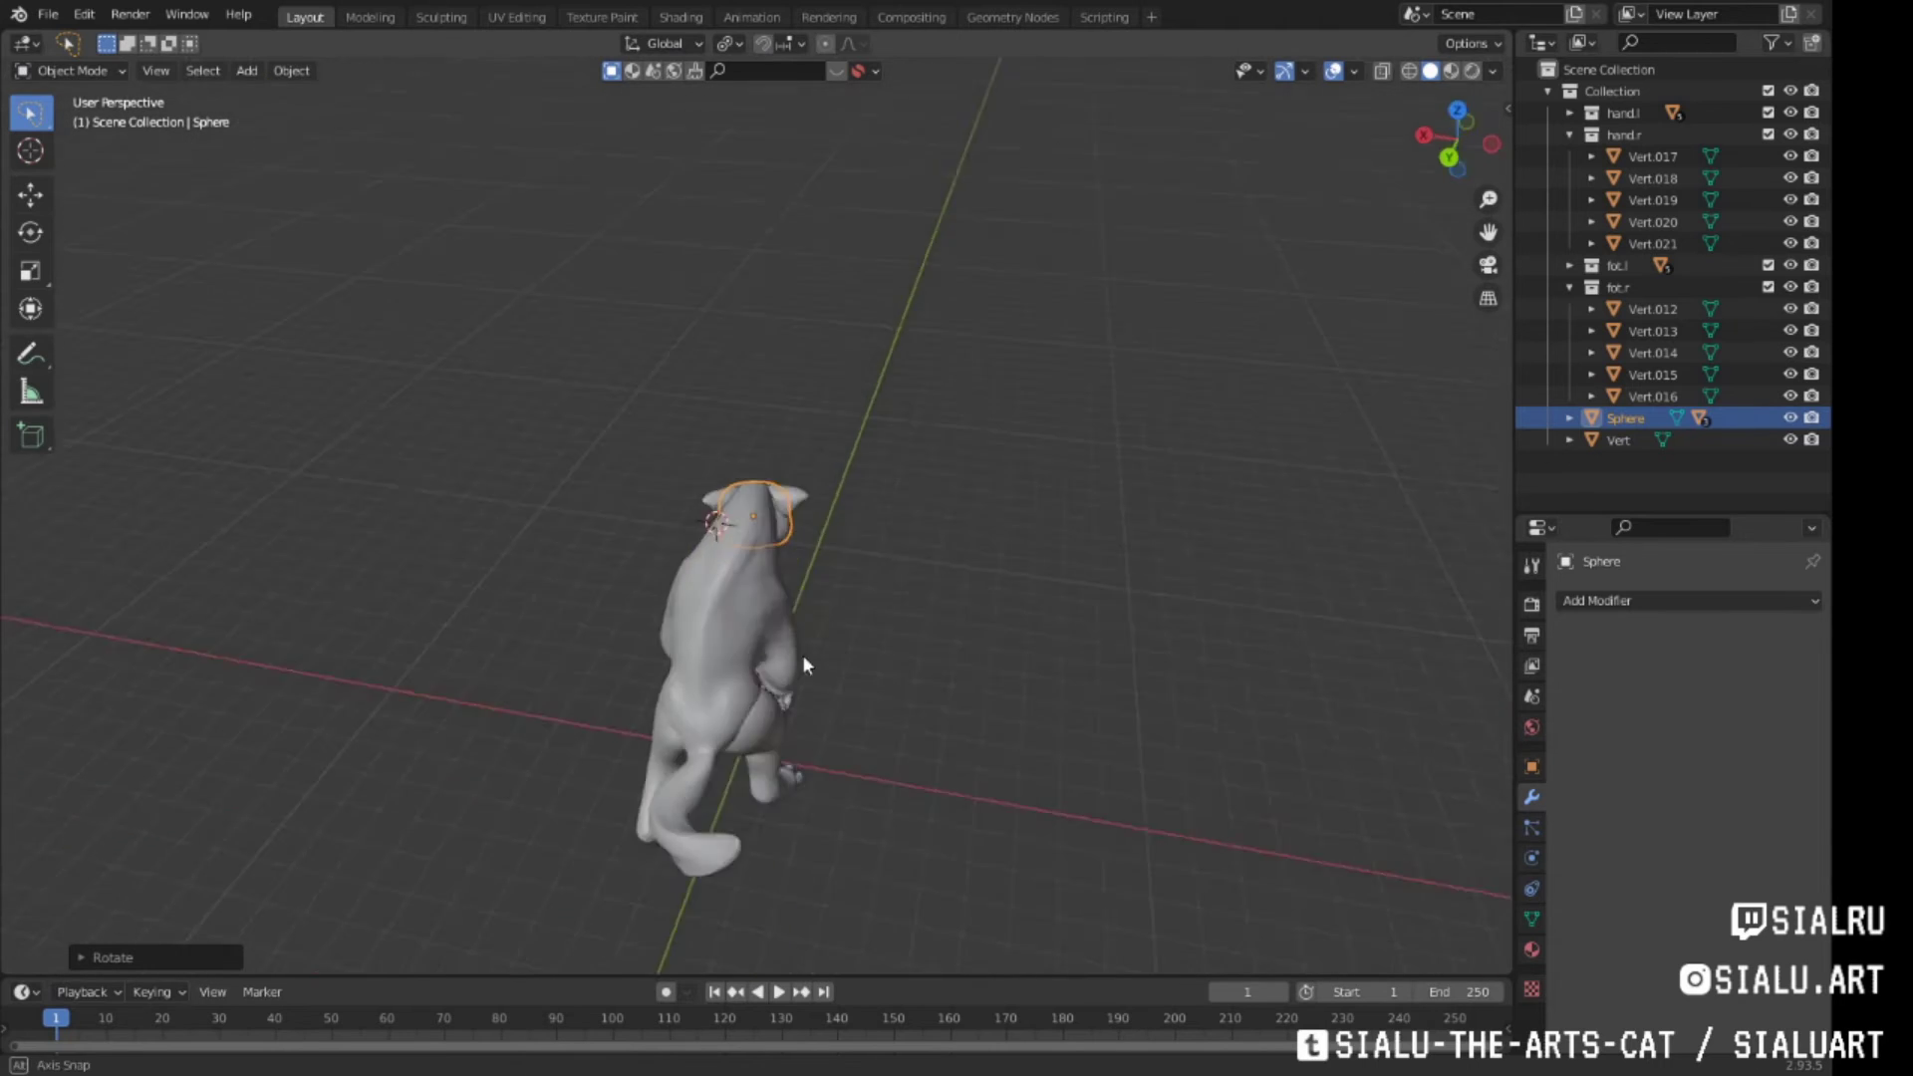
pyautogui.moveTo(952, 611); pyautogui.dragTo(930, 586, button='middle')
# Enter Sculpt Mode on the Vert body and choose the Clay Strips brush
pyautogui.click(929, 586)
pyautogui.click(441, 17)
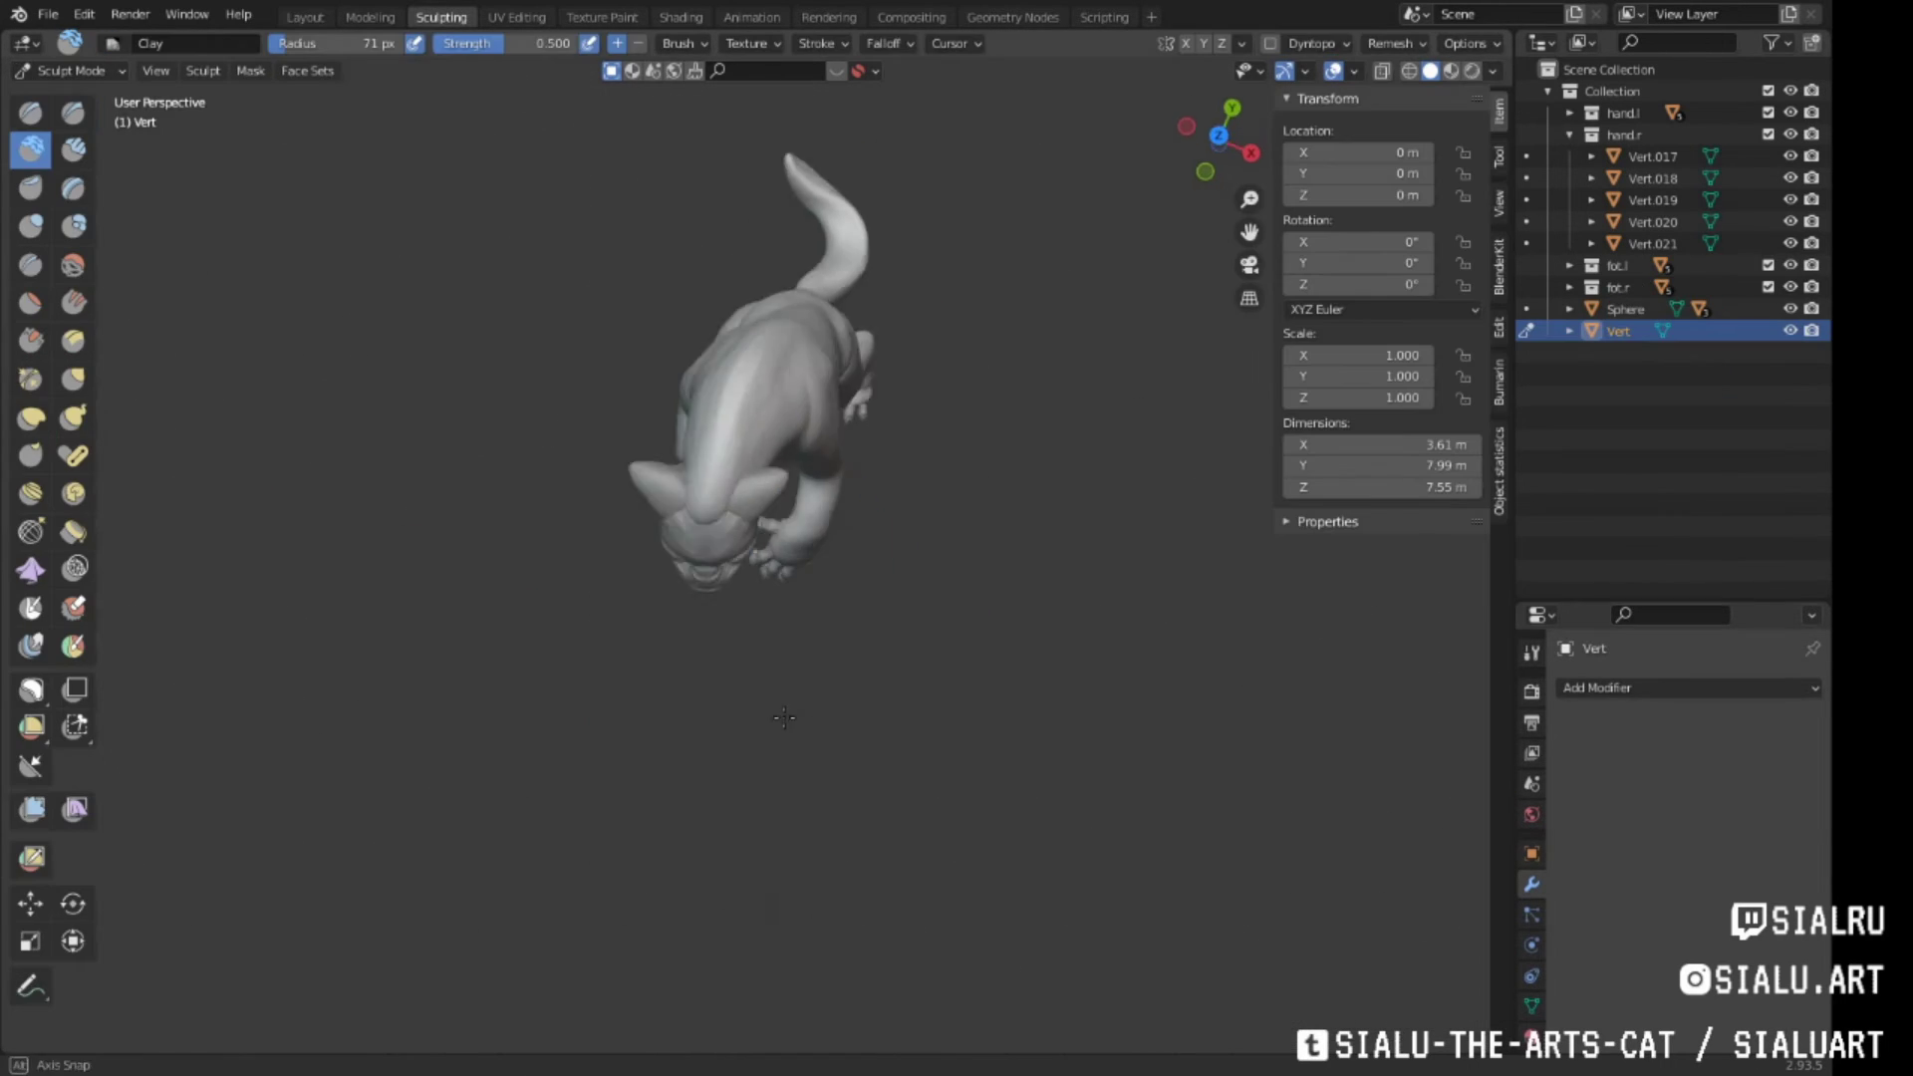
pyautogui.press('k')
pyautogui.moveTo(768, 580)
pyautogui.mouseDown(button='middle')
pyautogui.moveTo(764, 410)
pyautogui.moveTo(809, 715)
pyautogui.mouseUp(button='middle')
pyautogui.moveTo(692, 612); pyautogui.dragTo(698, 545, button='middle')
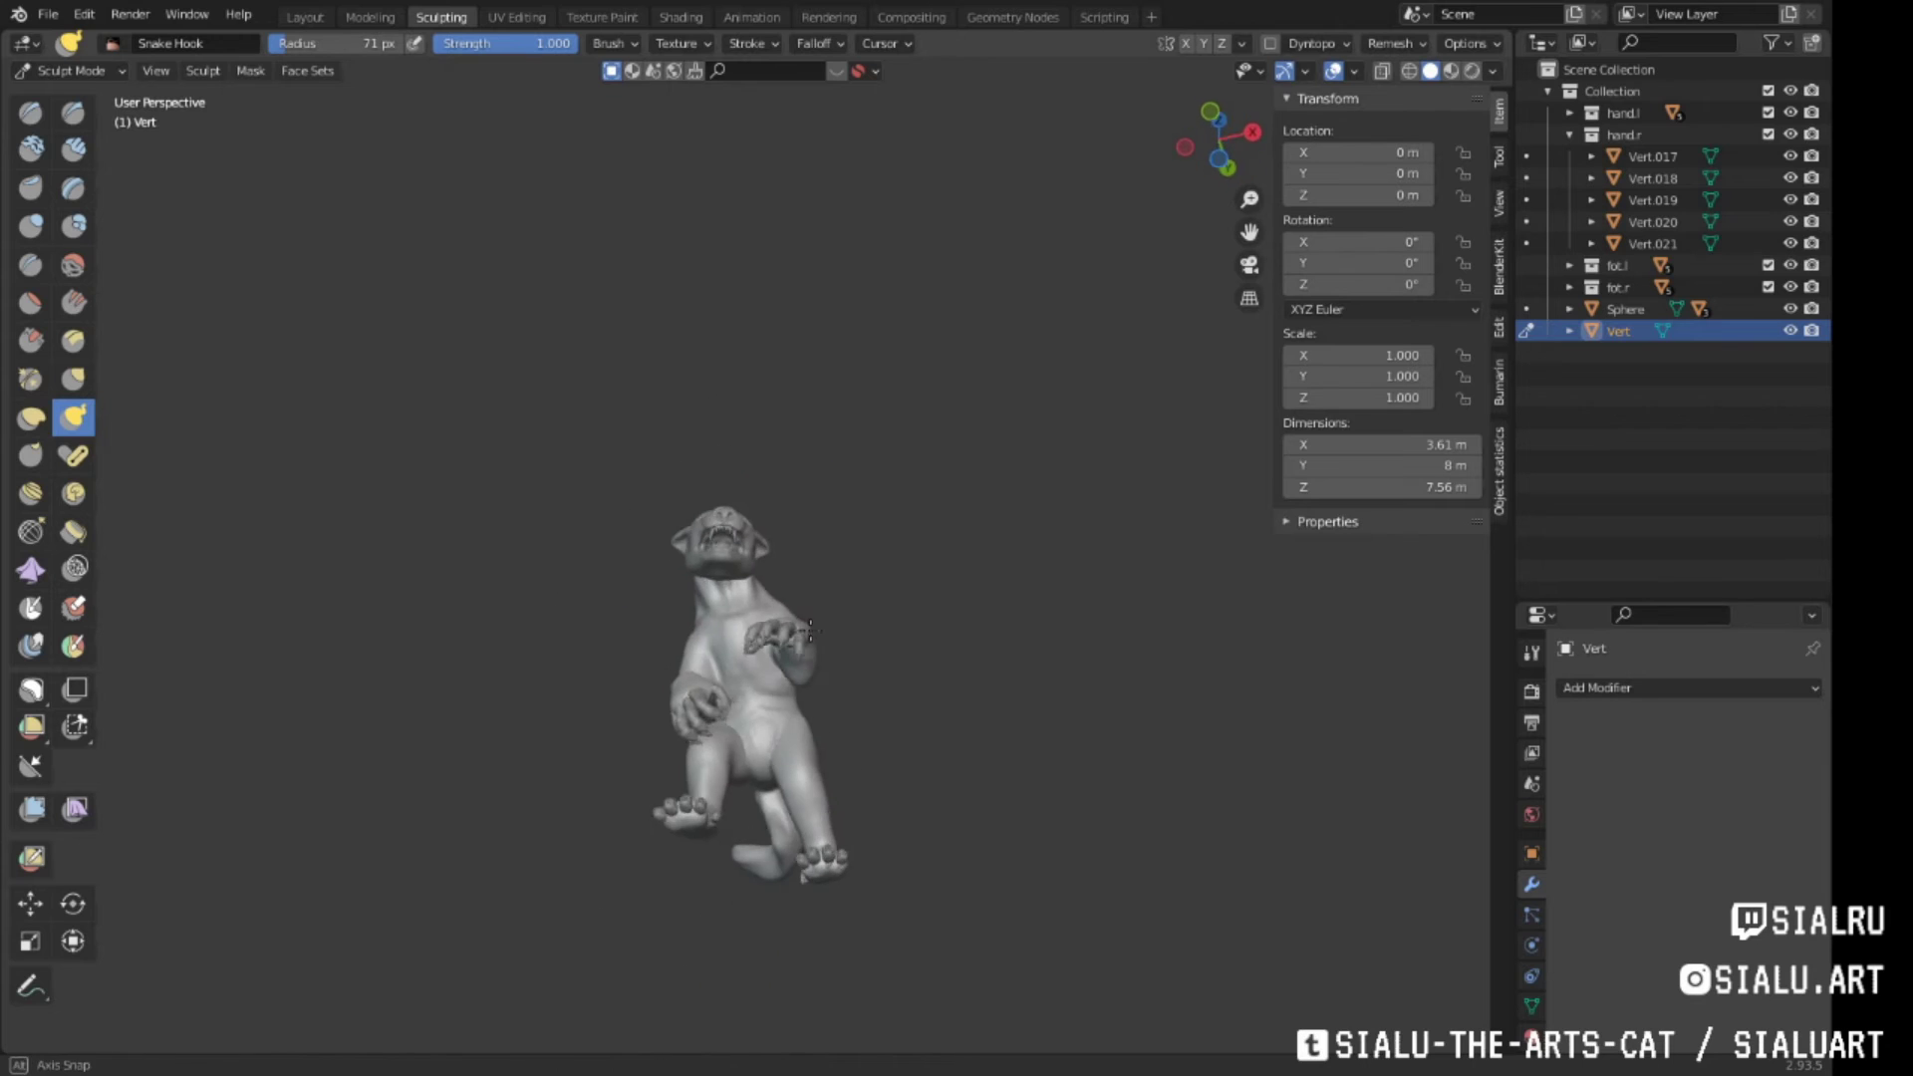
pyautogui.moveTo(688, 659); pyautogui.dragTo(810, 509, button='middle')
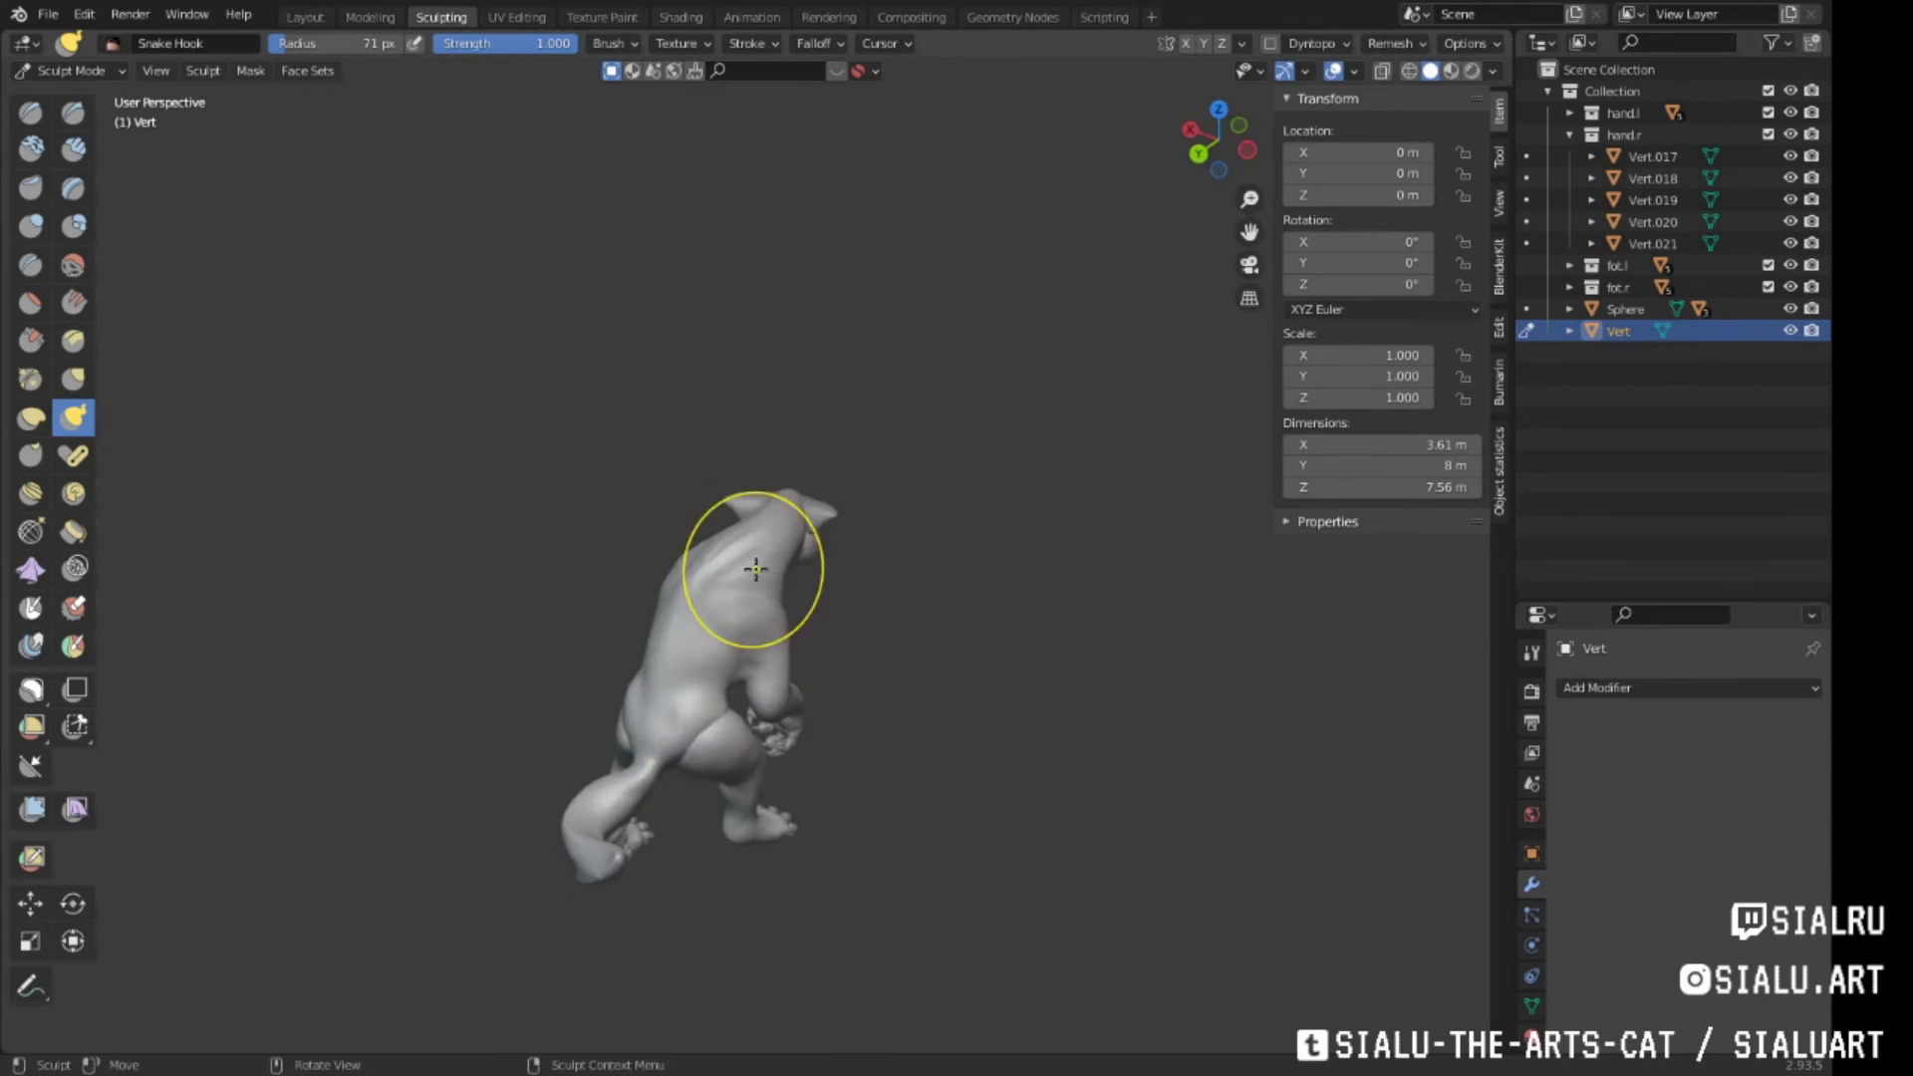
pyautogui.moveTo(755, 568)
pyautogui.mouseDown(button='middle')
pyautogui.moveTo(734, 529)
pyautogui.moveTo(119, 140)
pyautogui.mouseUp(button='middle')
pyautogui.click(73, 149)
pyautogui.moveTo(996, 558)
pyautogui.mouseDown(button='middle')
pyautogui.moveTo(1022, 543)
pyautogui.moveTo(717, 548)
pyautogui.moveTo(785, 568)
pyautogui.moveTo(875, 521)
pyautogui.moveTo(876, 683)
pyautogui.moveTo(857, 585)
pyautogui.moveTo(866, 597)
pyautogui.moveTo(684, 521)
pyautogui.moveTo(739, 530)
pyautogui.mouseUp(button='middle')
# Select the head Sphere in Layout and rescale it
pyautogui.click(305, 17)
pyautogui.click(797, 688)
pyautogui.moveTo(797, 688)
pyautogui.mouseDown(button='middle')
pyautogui.moveTo(803, 705)
pyautogui.moveTo(825, 468)
pyautogui.moveTo(811, 620)
pyautogui.moveTo(982, 482)
pyautogui.moveTo(765, 566)
pyautogui.moveTo(858, 462)
pyautogui.moveTo(861, 559)
pyautogui.moveTo(847, 536)
pyautogui.moveTo(891, 543)
pyautogui.mouseUp(button='middle')
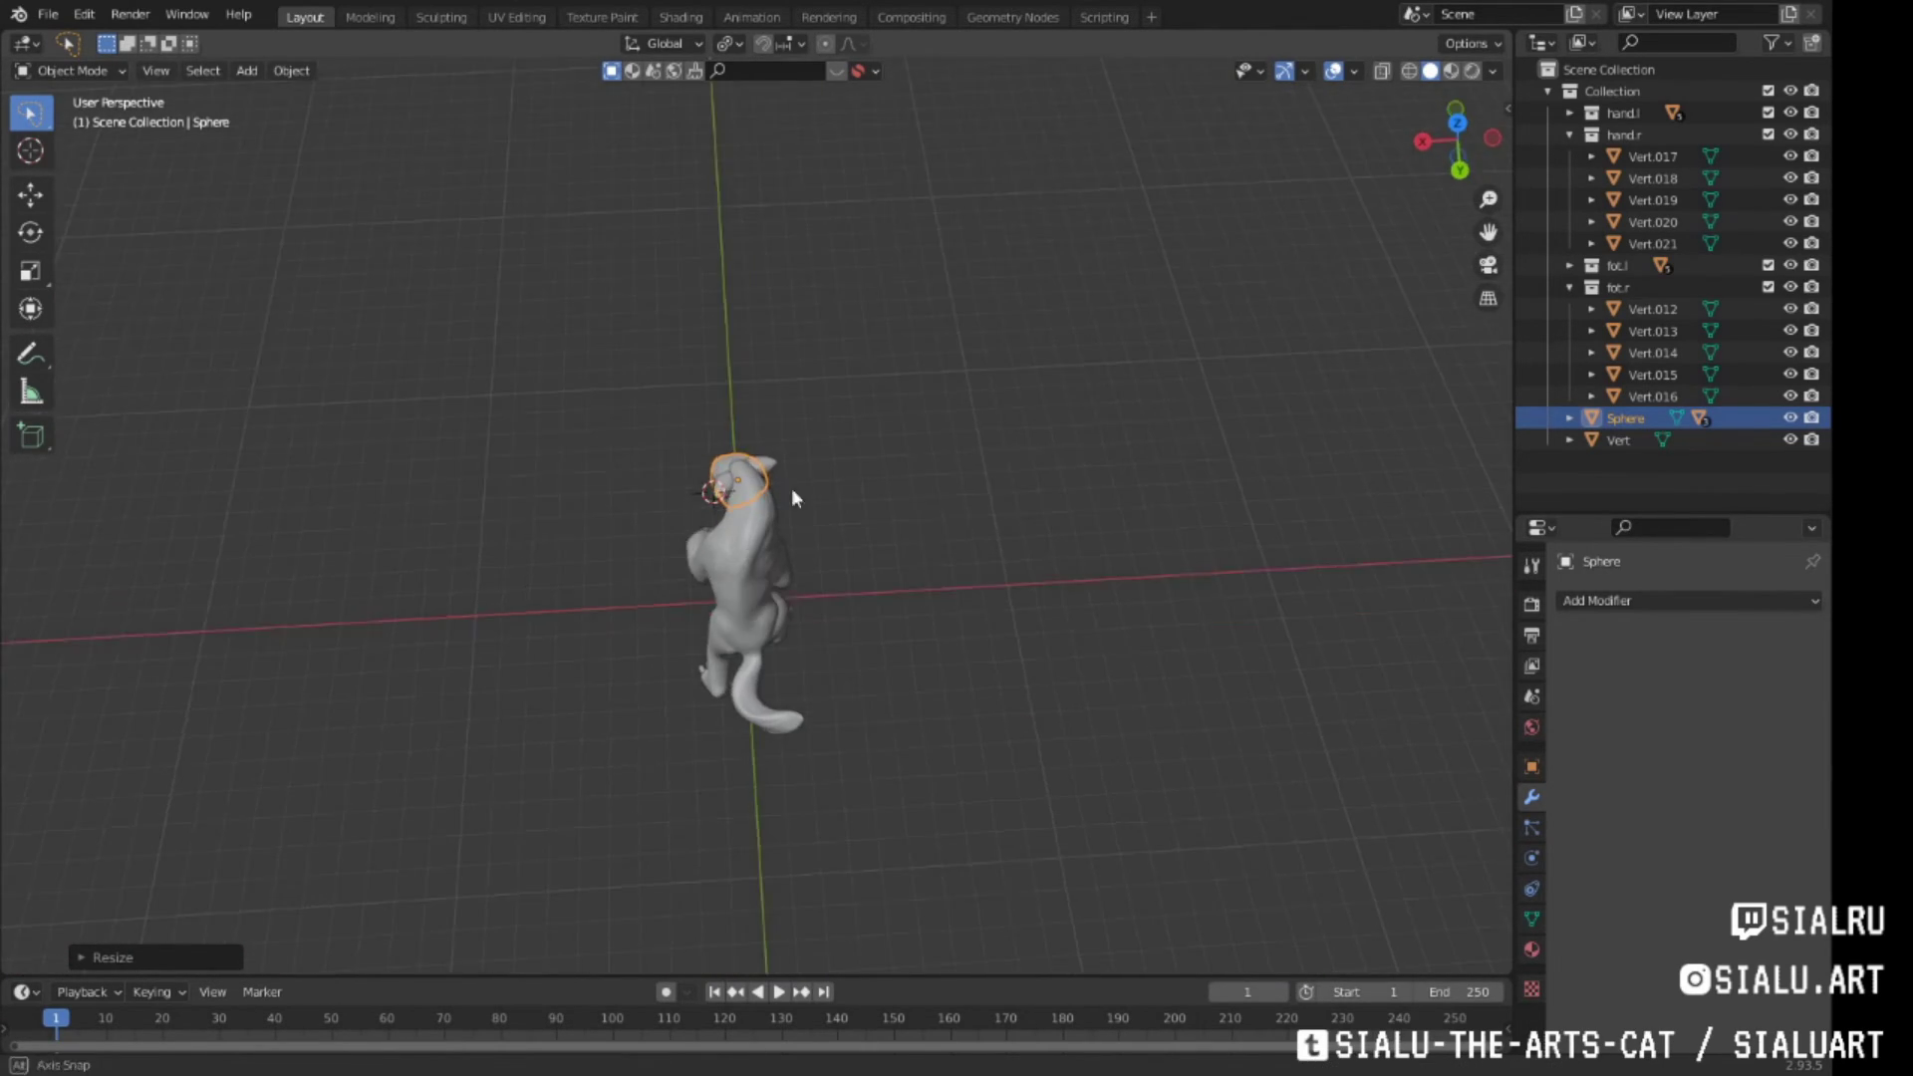
pyautogui.scroll(3, 867, 593)
# Set Clay Strips radius to 58 px and build up the chest and groin
pyautogui.click(442, 17)
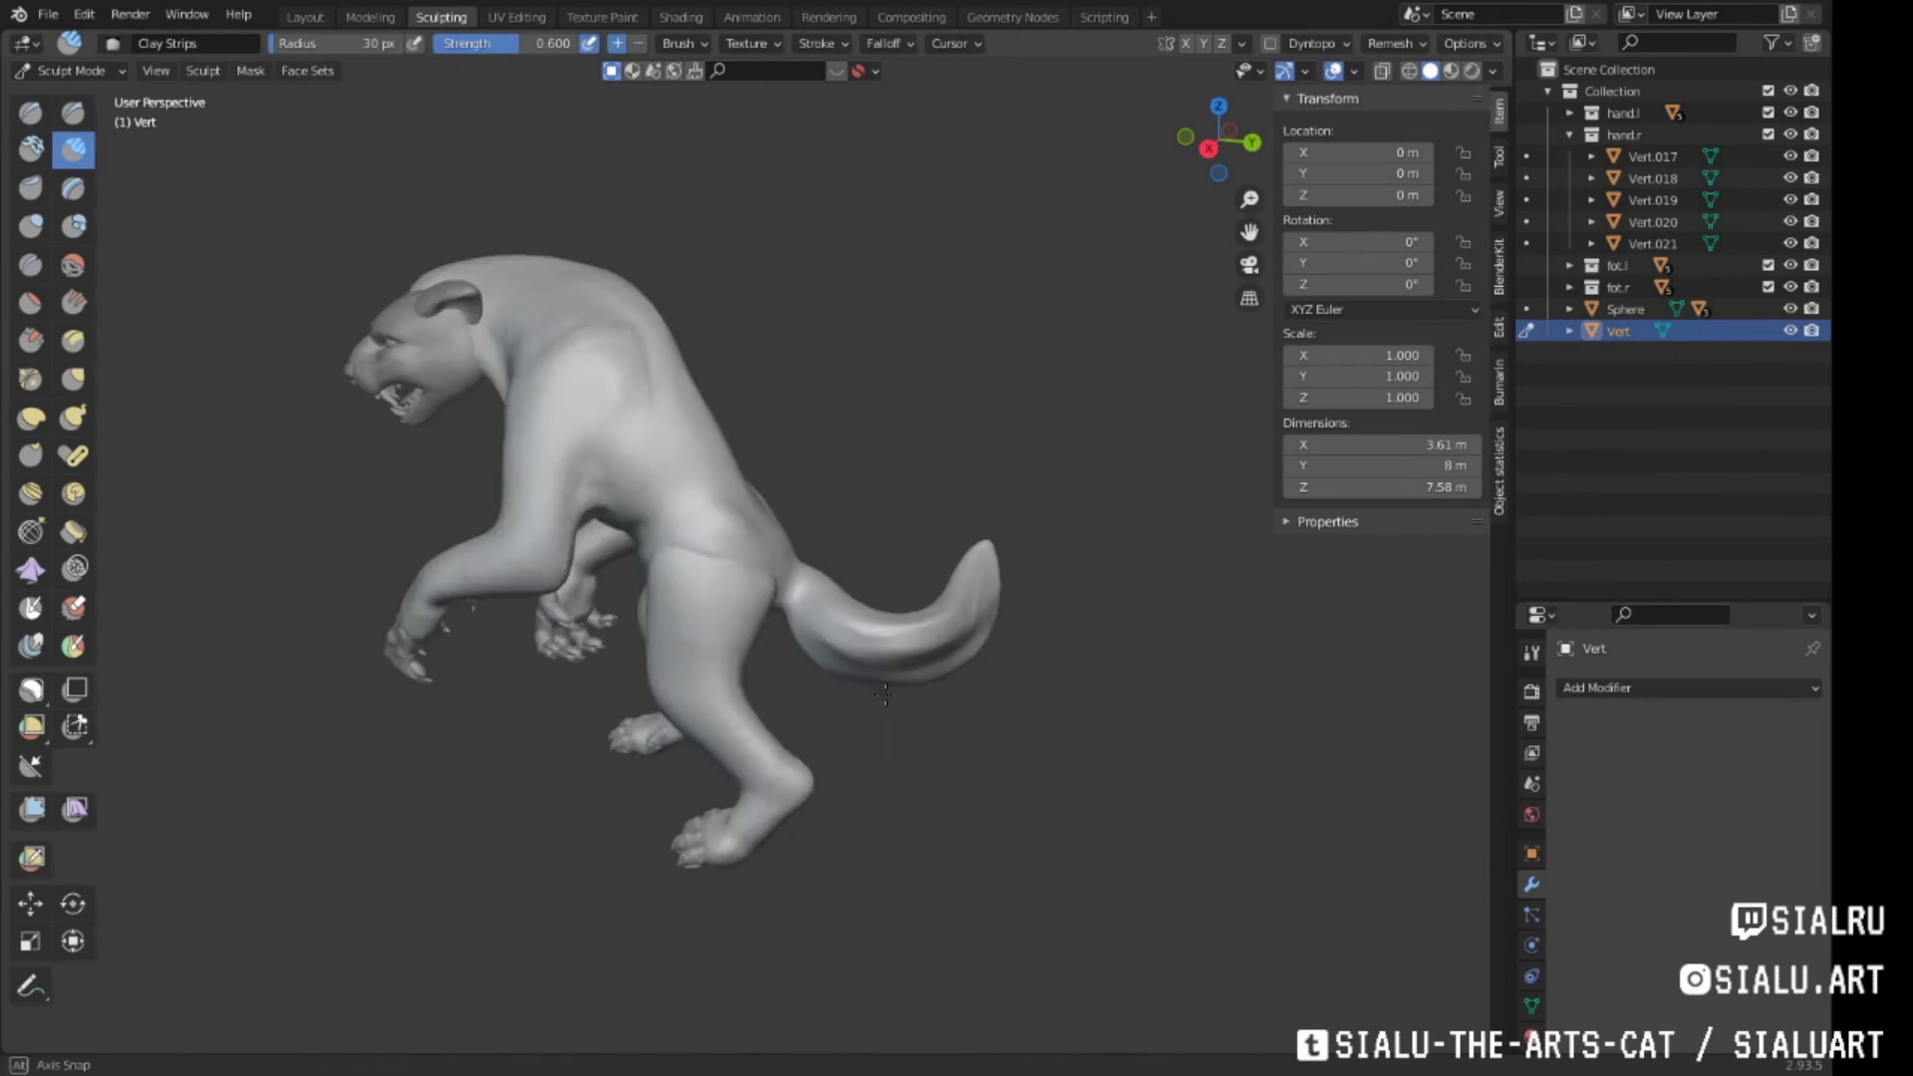
pyautogui.scroll(3, 564, 488)
pyautogui.moveTo(657, 575); pyautogui.dragTo(558, 498, button='middle')
pyautogui.rightClick(518, 468)
pyautogui.moveTo(518, 461); pyautogui.dragTo(577, 460)
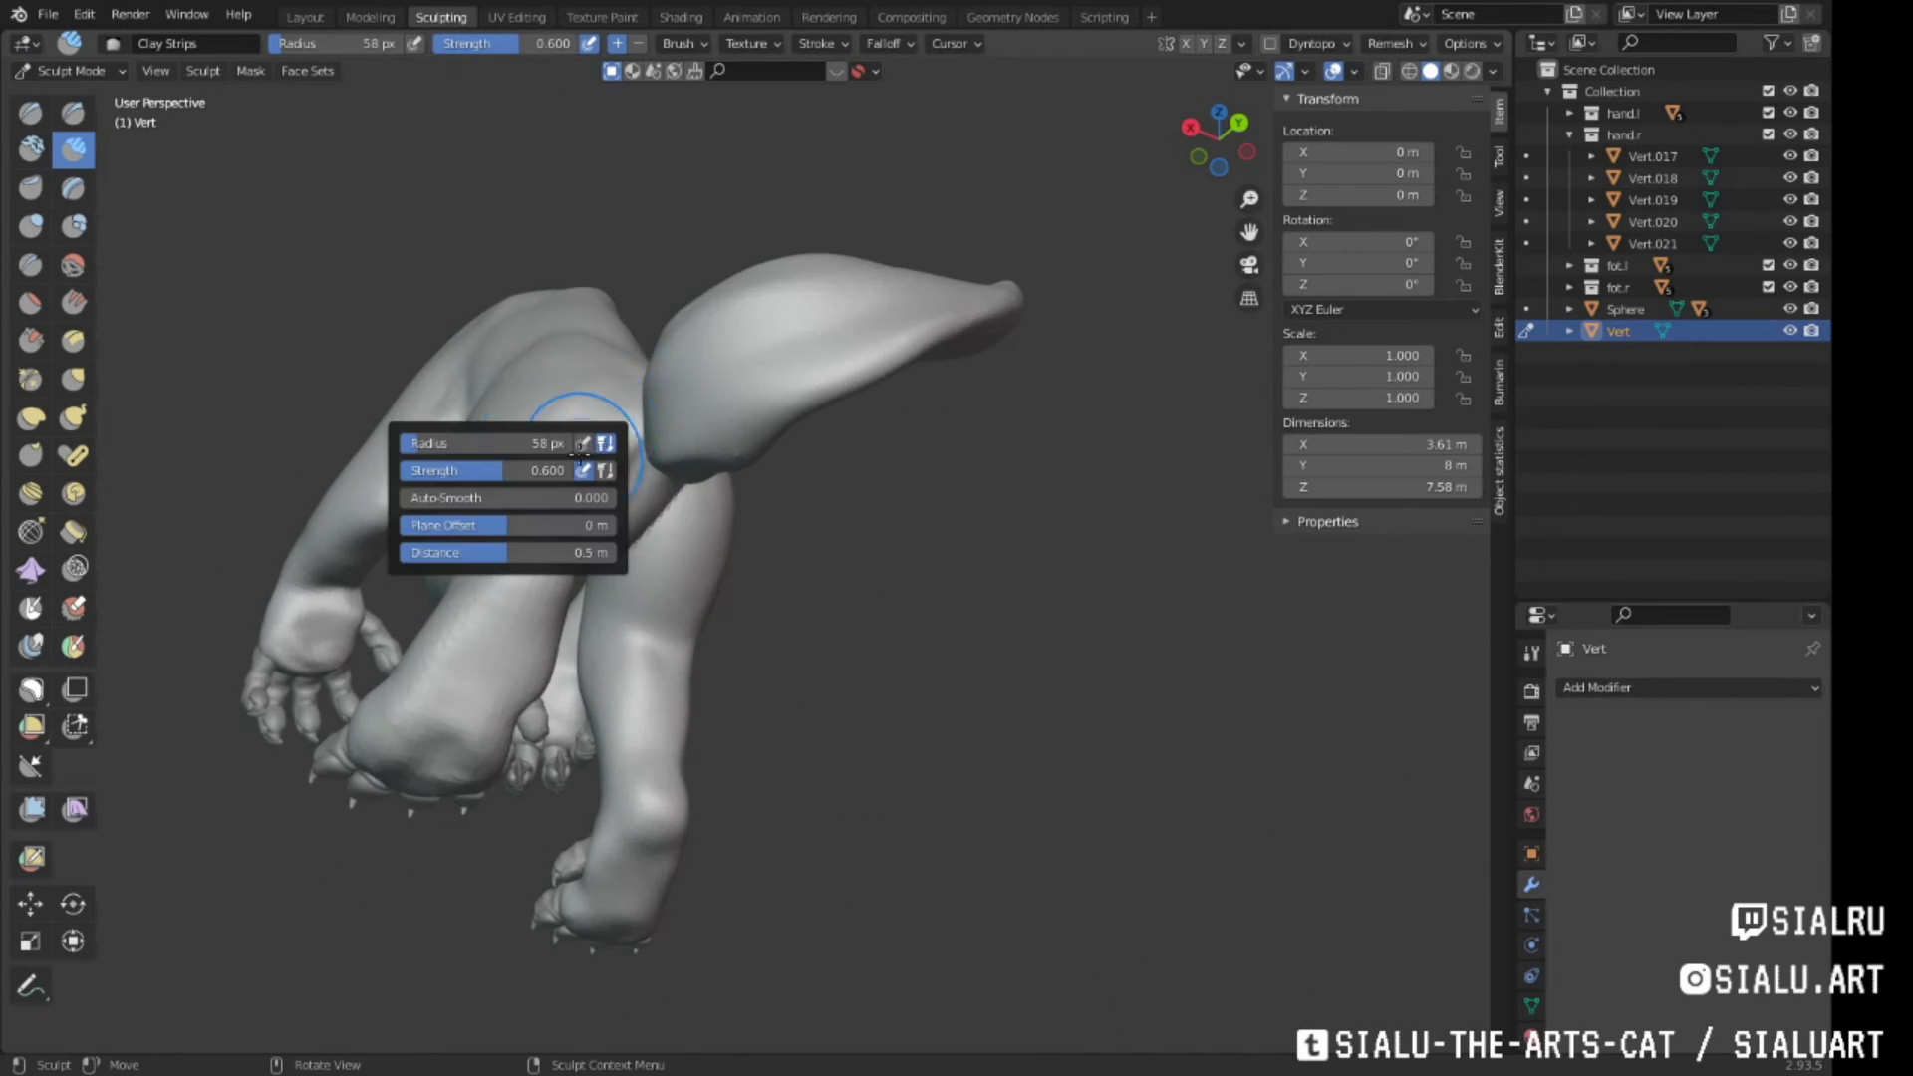
pyautogui.moveTo(578, 460)
pyautogui.mouseDown(button='middle')
pyautogui.moveTo(598, 538)
pyautogui.moveTo(560, 554)
pyautogui.moveTo(692, 439)
pyautogui.moveTo(811, 449)
pyautogui.moveTo(636, 547)
pyautogui.moveTo(811, 422)
pyautogui.moveTo(572, 569)
pyautogui.moveTo(661, 568)
pyautogui.moveTo(631, 521)
pyautogui.moveTo(893, 376)
pyautogui.mouseUp(button='middle')
pyautogui.scroll(2, 892, 376)
pyautogui.moveTo(718, 468); pyautogui.dragTo(649, 447)
pyautogui.moveTo(649, 448); pyautogui.dragTo(737, 428, button='middle')
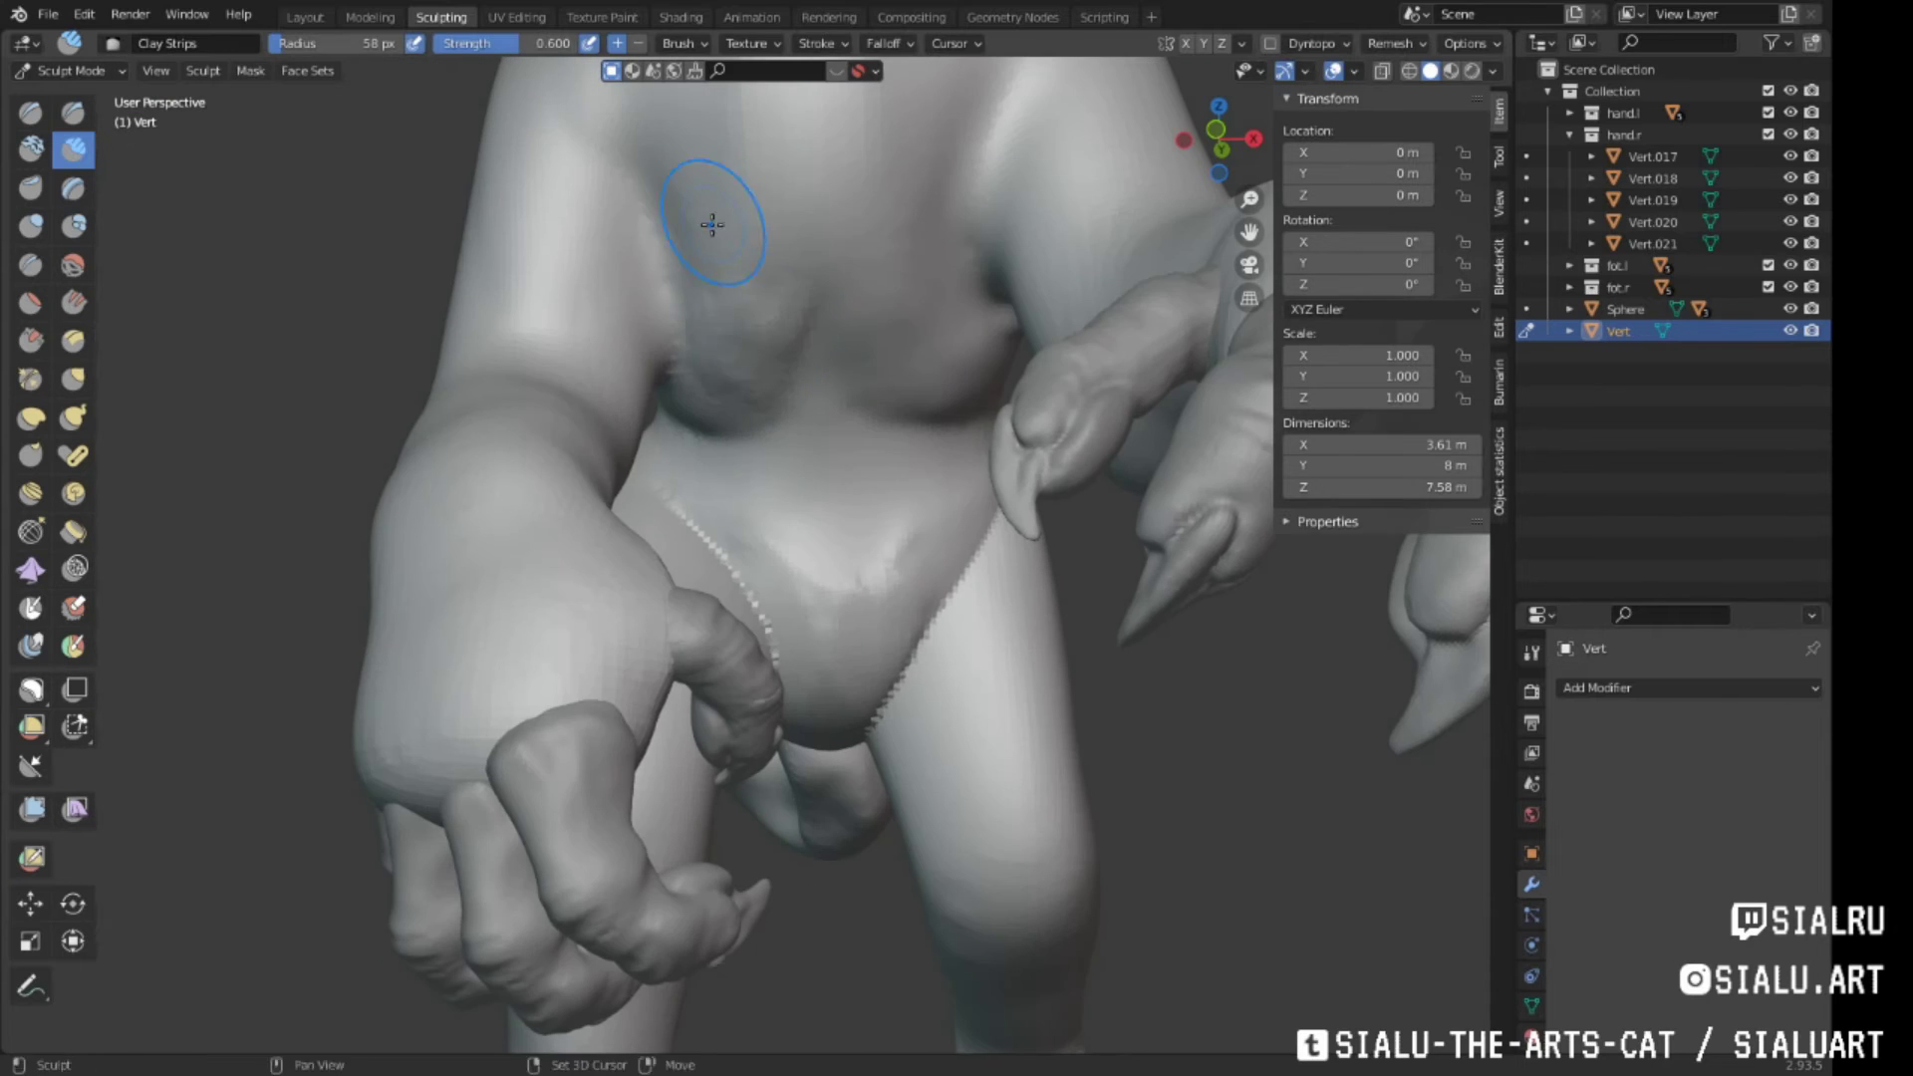
pyautogui.moveTo(712, 225)
pyautogui.mouseDown(button='middle')
pyautogui.moveTo(841, 385)
pyautogui.moveTo(991, 632)
pyautogui.moveTo(966, 555)
pyautogui.moveTo(921, 596)
pyautogui.moveTo(648, 584)
pyautogui.moveTo(906, 637)
pyautogui.moveTo(803, 717)
pyautogui.moveTo(790, 770)
pyautogui.mouseUp(button='middle')
pyautogui.moveTo(836, 848)
pyautogui.mouseDown(button='middle')
pyautogui.moveTo(863, 649)
pyautogui.moveTo(931, 508)
pyautogui.moveTo(696, 653)
pyautogui.moveTo(1003, 587)
pyautogui.mouseUp(button='middle')
pyautogui.scroll(-6, 858, 607)
# Hide the front arm with a Box Hide selection
pyautogui.click(76, 688)
pyautogui.moveTo(757, 638); pyautogui.dragTo(972, 593, button='middle')
pyautogui.moveTo(973, 593); pyautogui.dragTo(1192, 682)
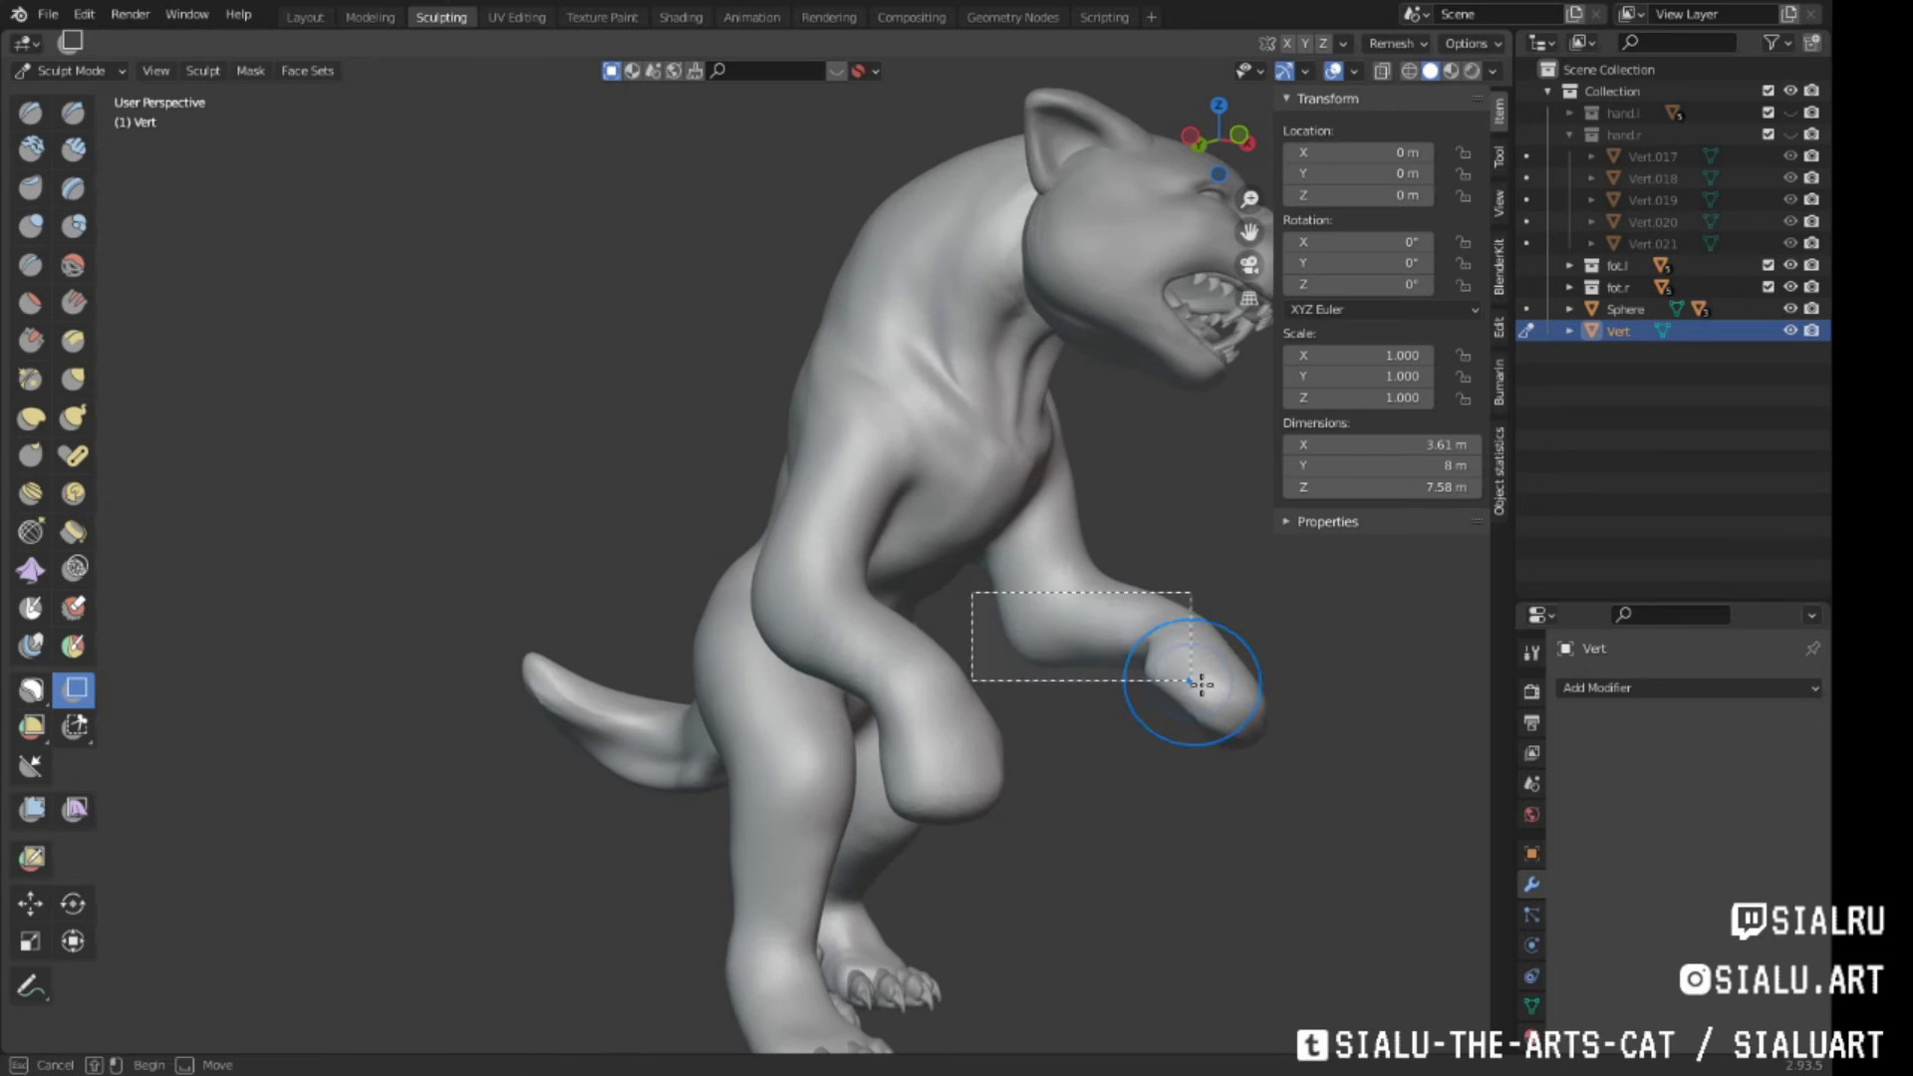
pyautogui.moveTo(1441, 809); pyautogui.dragTo(1442, 811)
pyautogui.moveTo(1442, 811); pyautogui.dragTo(943, 637, button='middle')
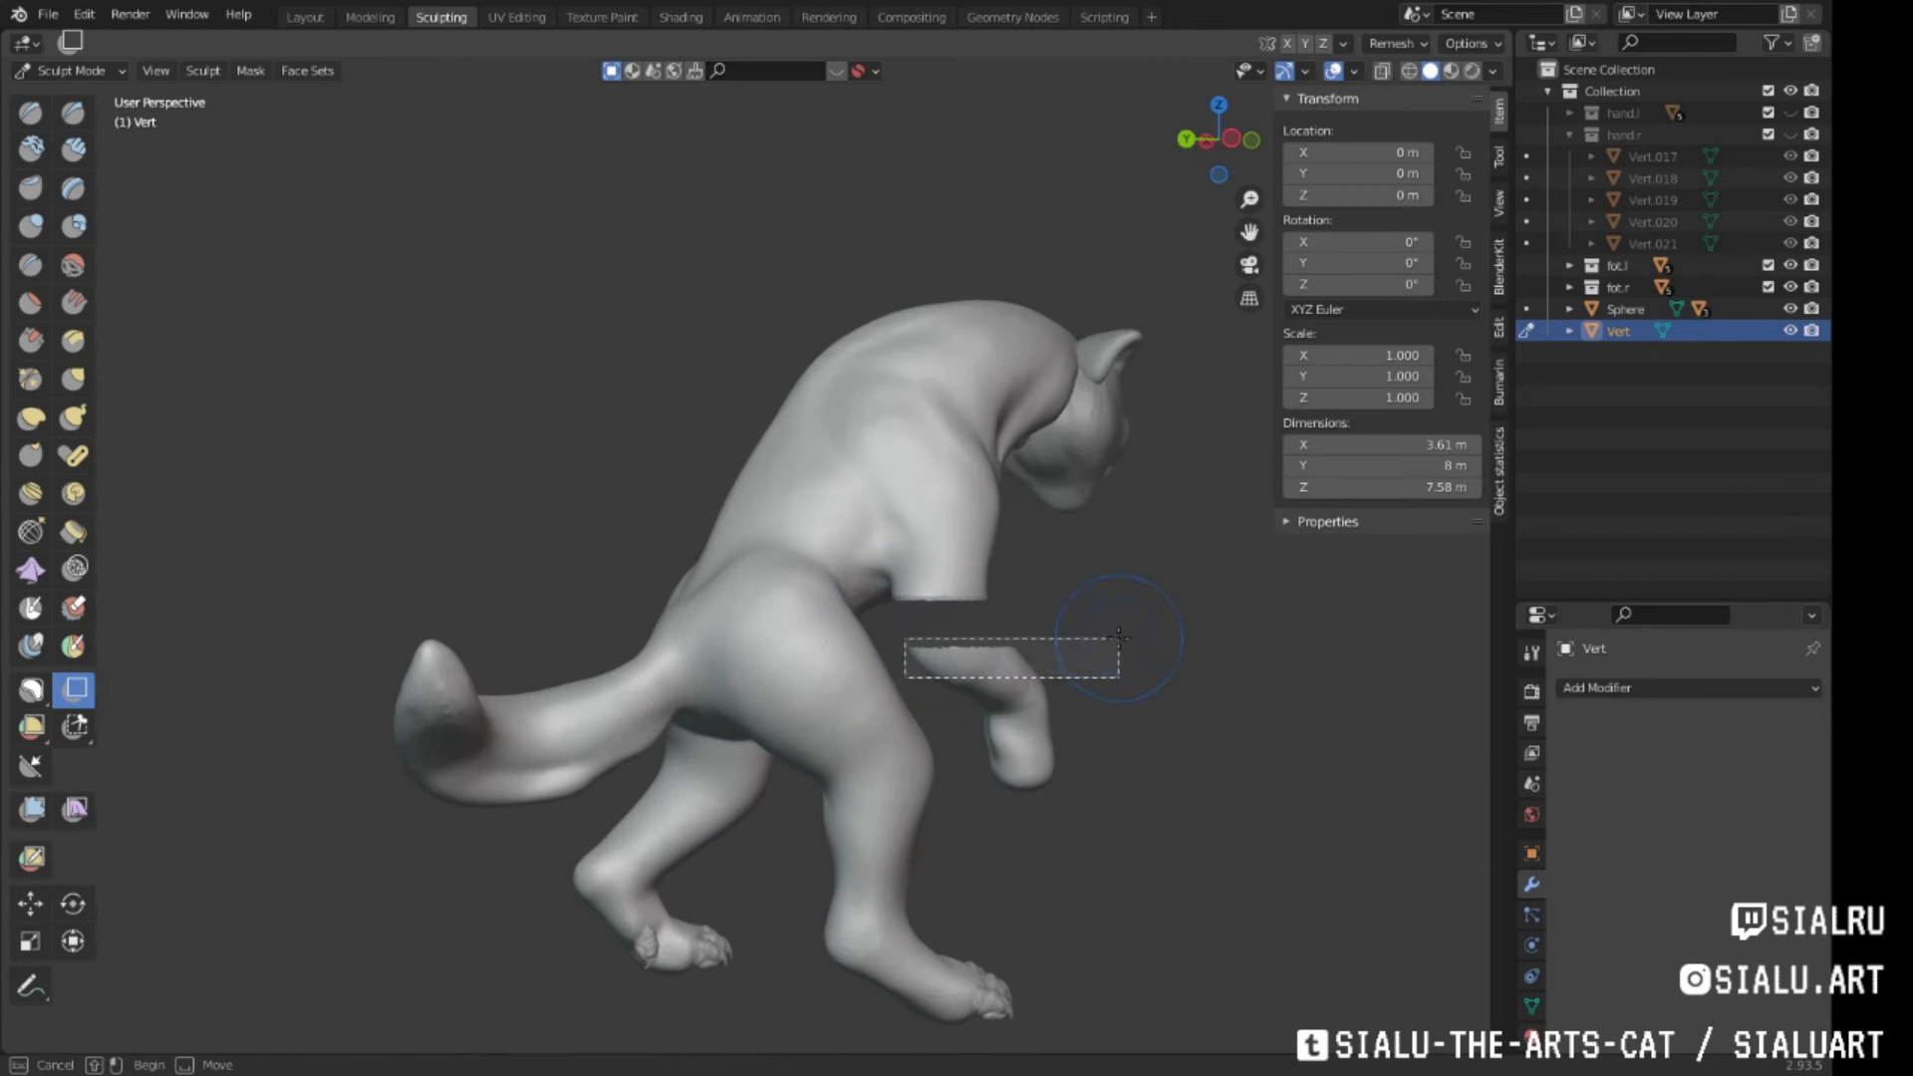
pyautogui.moveTo(1108, 705)
pyautogui.mouseDown(button='middle')
pyautogui.moveTo(1046, 597)
pyautogui.moveTo(1110, 555)
pyautogui.moveTo(974, 538)
pyautogui.moveTo(1195, 616)
pyautogui.moveTo(704, 705)
pyautogui.moveTo(606, 864)
pyautogui.mouseUp(button='middle')
# Sculpt the hind legs with Clay Strips from side views
pyautogui.press('c')
pyautogui.moveTo(719, 663)
pyautogui.mouseDown(button='middle')
pyautogui.moveTo(683, 675)
pyautogui.moveTo(671, 631)
pyautogui.moveTo(697, 687)
pyautogui.moveTo(748, 629)
pyautogui.mouseUp(button='middle')
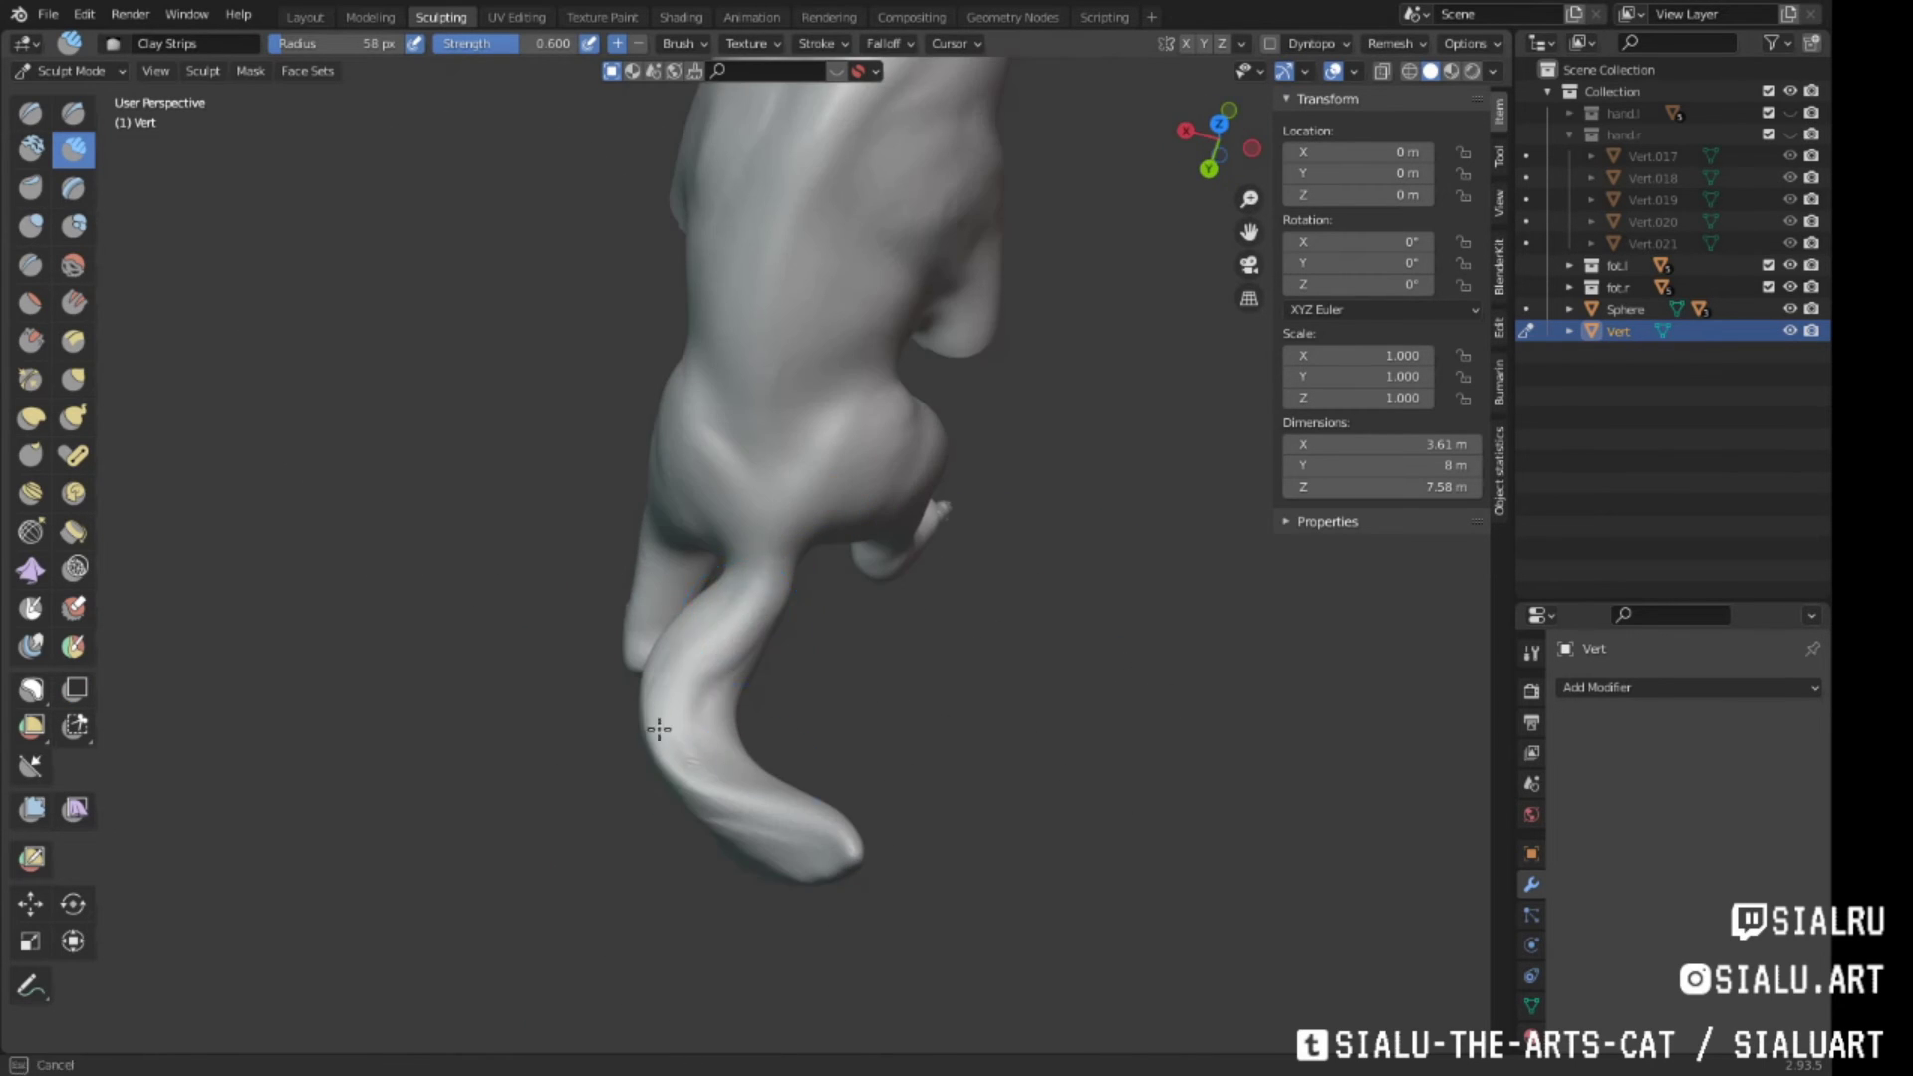
pyautogui.moveTo(659, 729); pyautogui.dragTo(1254, 580, button='middle')
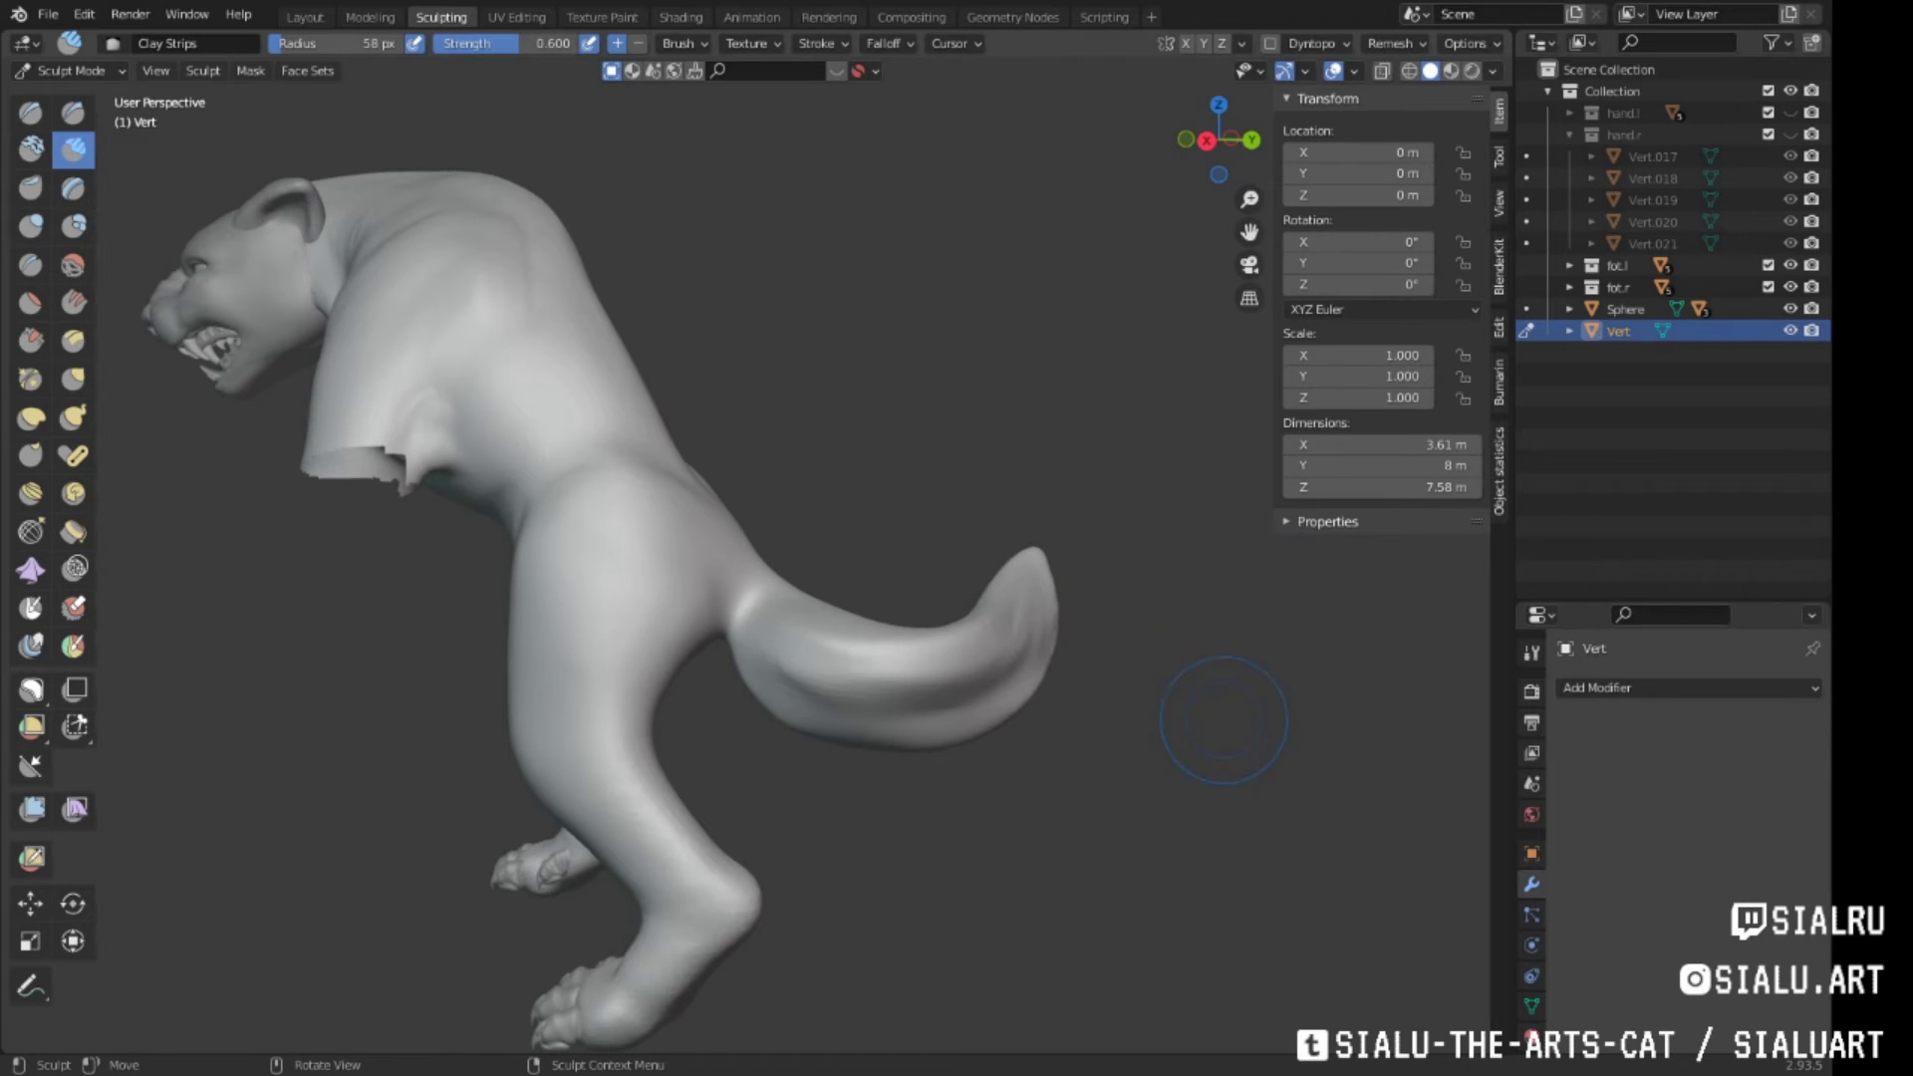
pyautogui.moveTo(1223, 720)
pyautogui.mouseDown(button='middle')
pyautogui.moveTo(695, 542)
pyautogui.moveTo(870, 559)
pyautogui.moveTo(603, 576)
pyautogui.moveTo(662, 500)
pyautogui.moveTo(884, 538)
pyautogui.moveTo(640, 632)
pyautogui.moveTo(833, 440)
pyautogui.moveTo(711, 598)
pyautogui.moveTo(657, 571)
pyautogui.moveTo(747, 619)
pyautogui.moveTo(674, 632)
pyautogui.moveTo(683, 611)
pyautogui.moveTo(700, 701)
pyautogui.moveTo(811, 385)
pyautogui.moveTo(870, 594)
pyautogui.moveTo(601, 498)
pyautogui.mouseUp(button='middle')
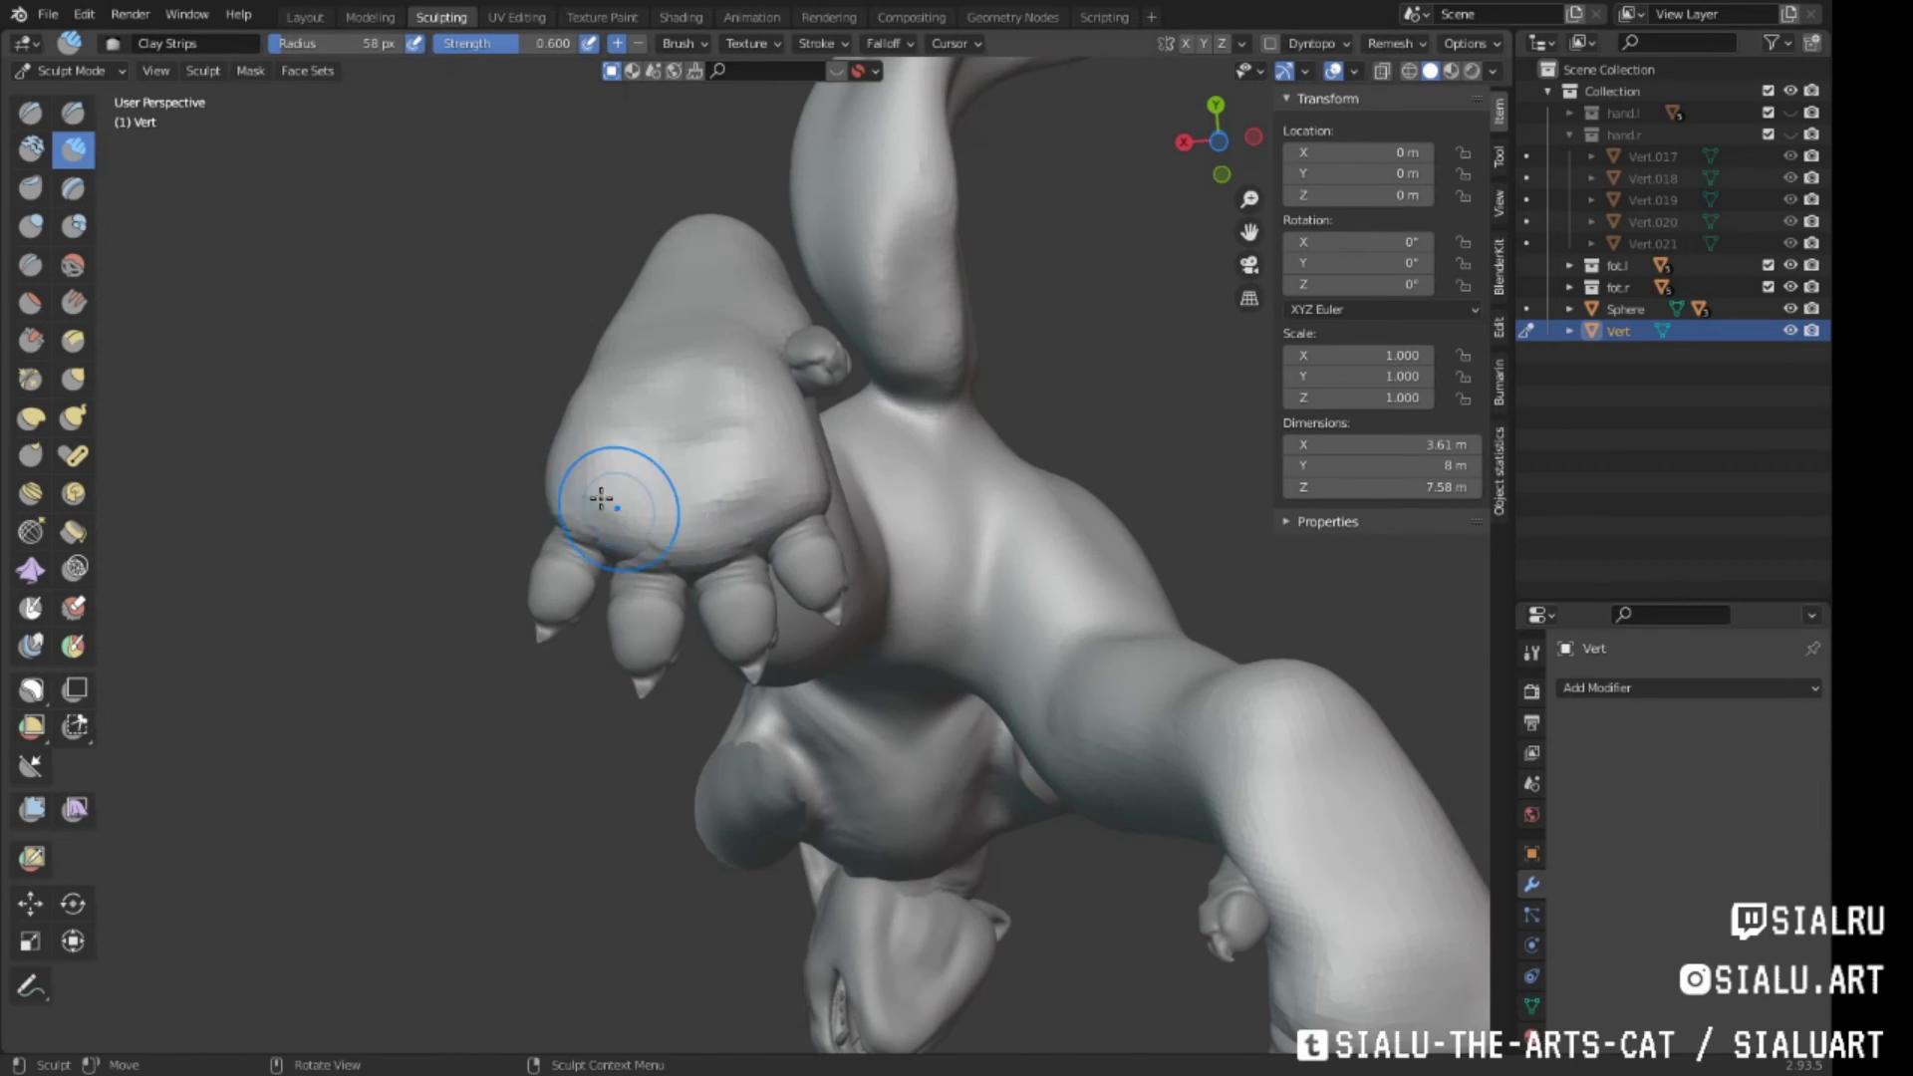
pyautogui.moveTo(782, 480)
pyautogui.mouseDown(button='middle')
pyautogui.moveTo(704, 555)
pyautogui.moveTo(812, 513)
pyautogui.moveTo(769, 603)
pyautogui.moveTo(740, 815)
pyautogui.mouseUp(button='middle')
# Shape the ankles, heels and paws with clay strips
pyautogui.scroll(3, 741, 815)
pyautogui.scroll(3, 839, 735)
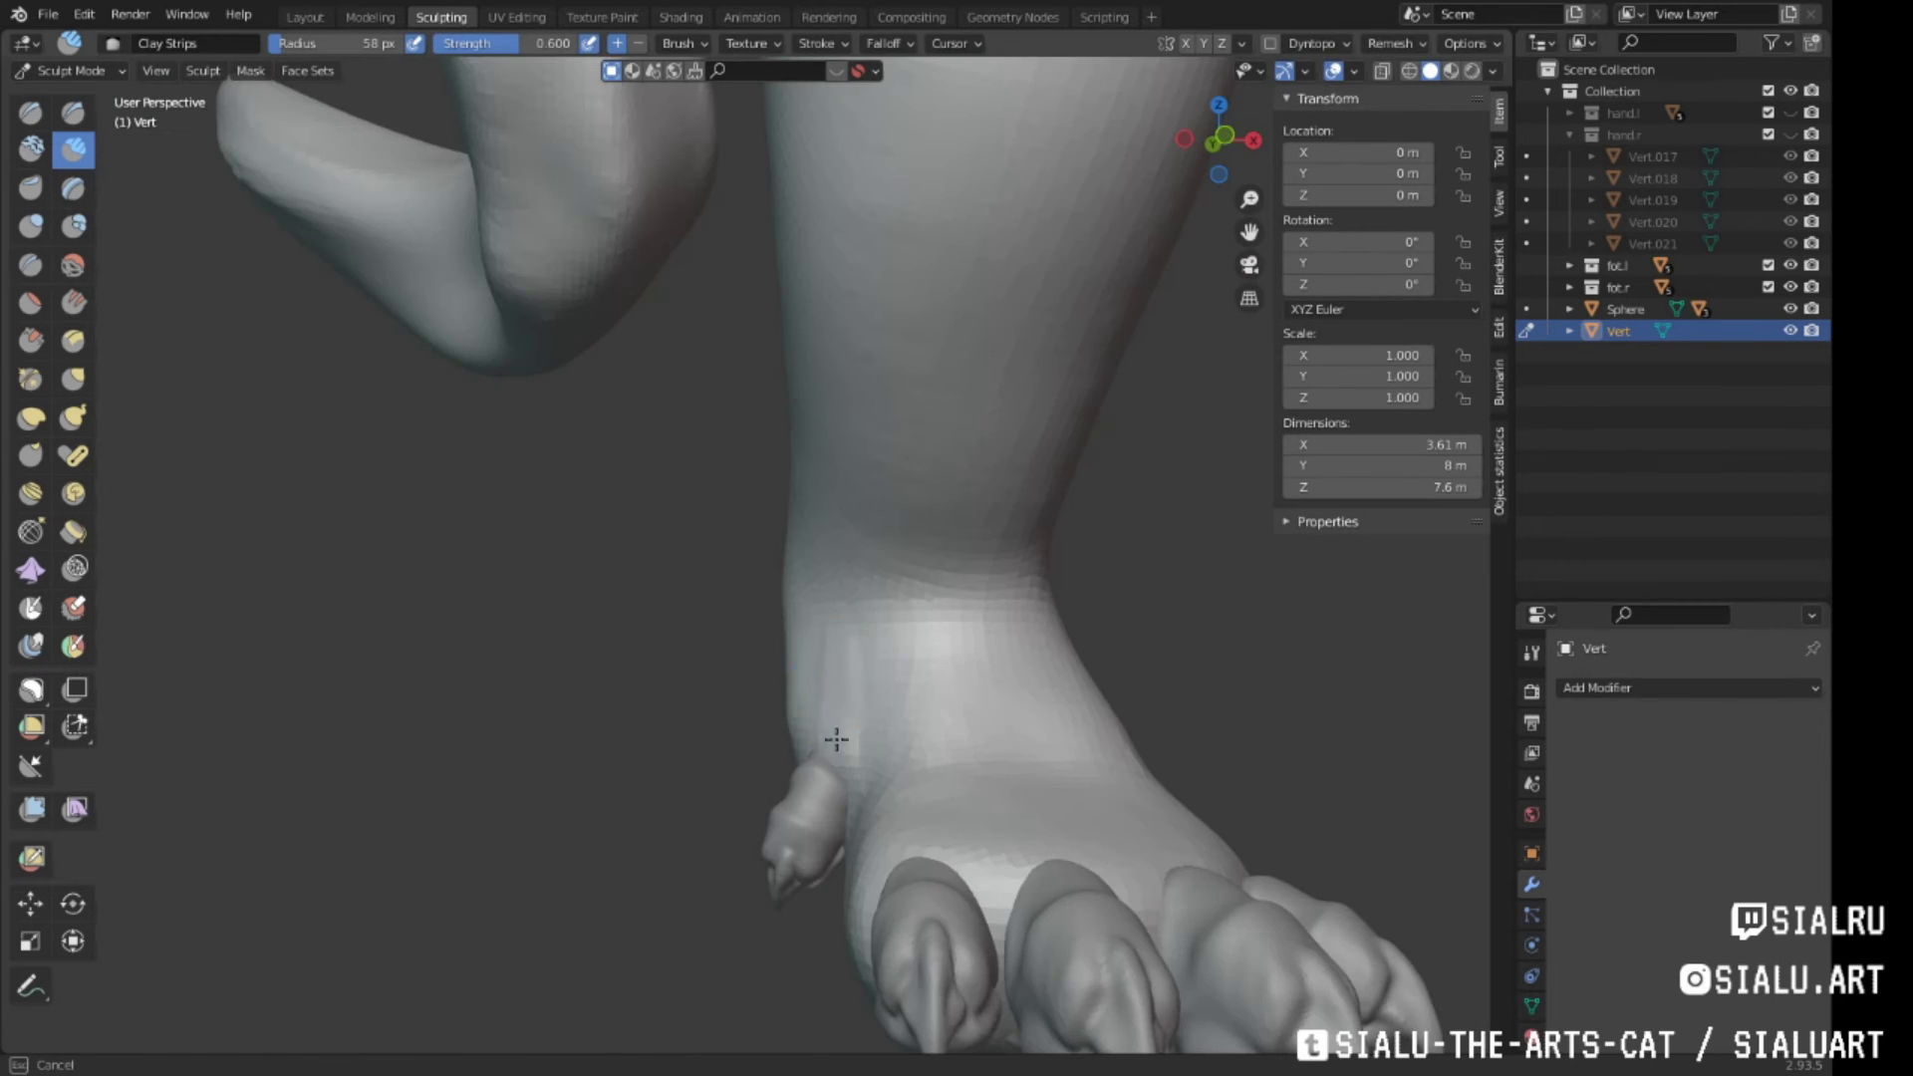
pyautogui.scroll(-3, 807, 662)
pyautogui.scroll(3, 871, 711)
pyautogui.scroll(-5, 871, 712)
pyautogui.moveTo(871, 711)
pyautogui.mouseDown(button='middle')
pyautogui.moveTo(640, 696)
pyautogui.moveTo(734, 547)
pyautogui.moveTo(846, 564)
pyautogui.mouseUp(button='middle')
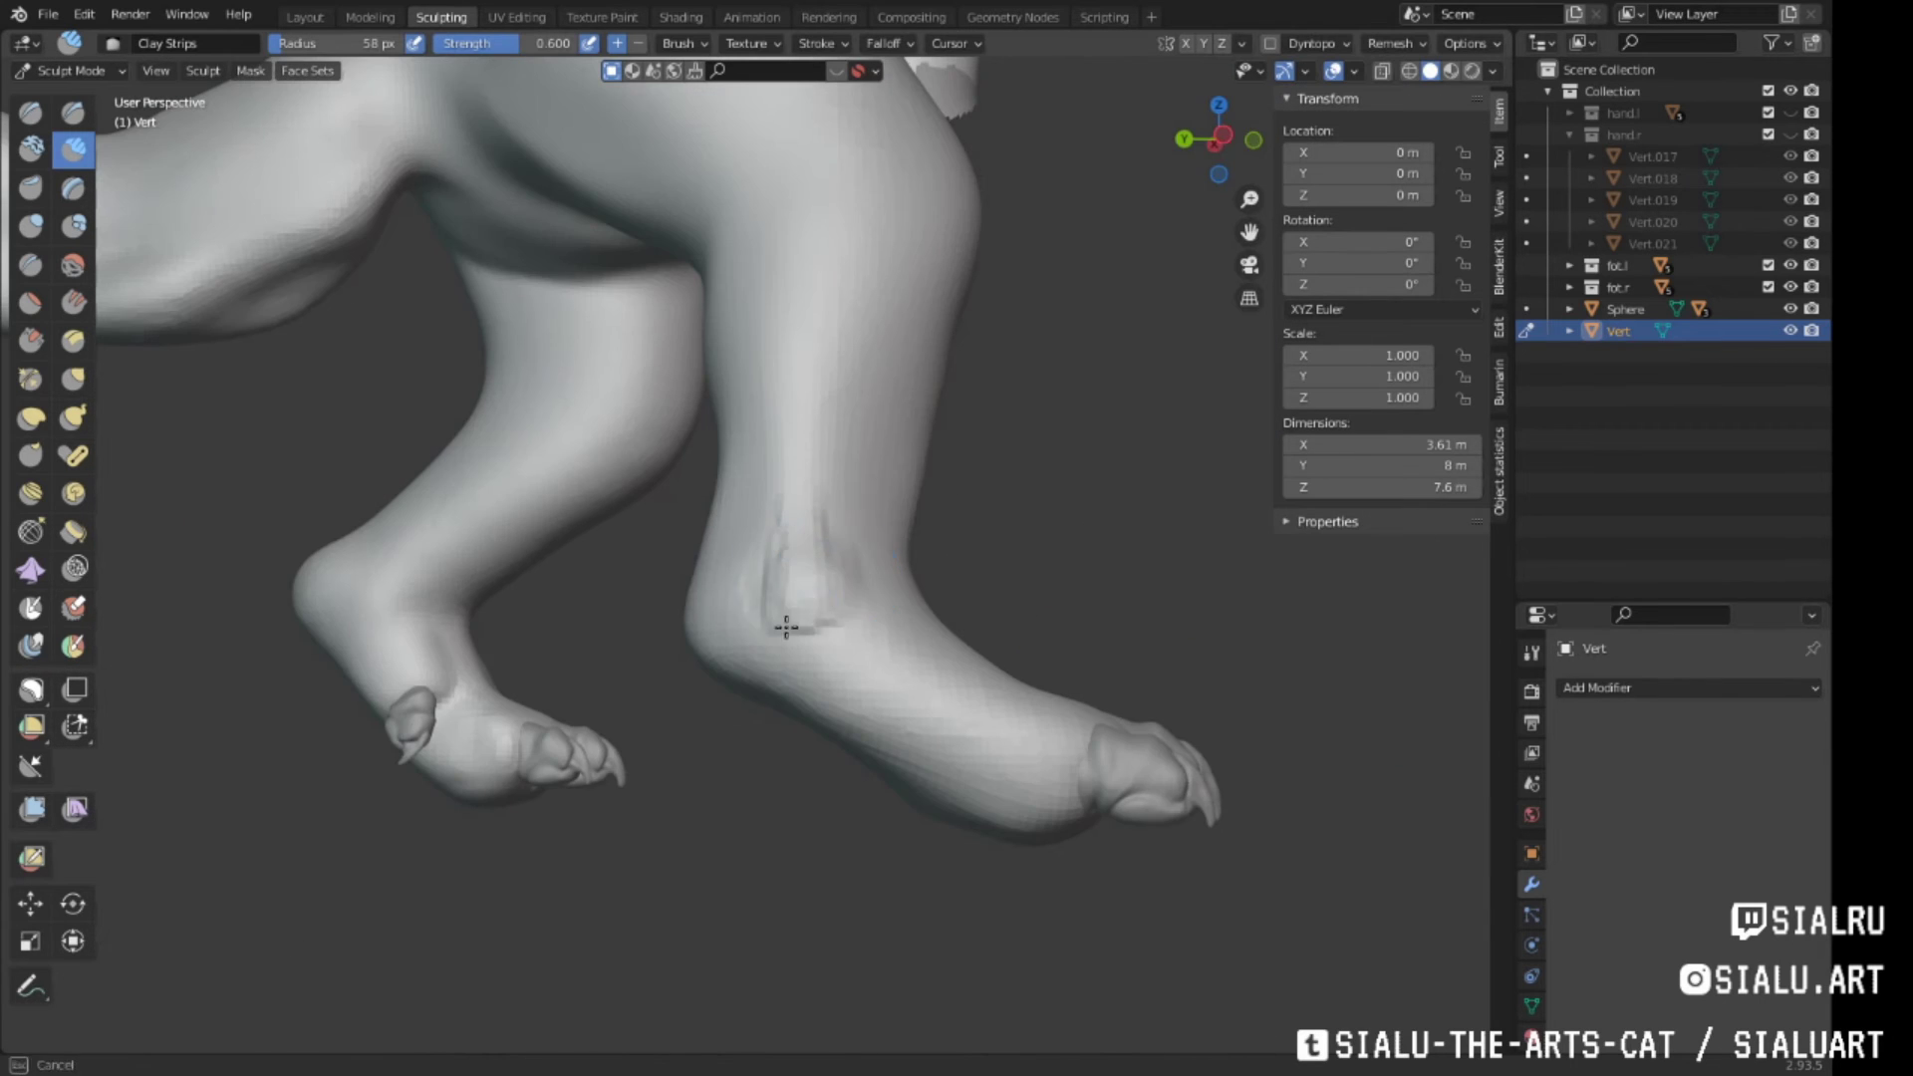
pyautogui.moveTo(786, 624); pyautogui.dragTo(752, 559, button='middle')
pyautogui.scroll(3, 1253, 583)
pyautogui.moveTo(1193, 691)
pyautogui.mouseDown(button='middle')
pyautogui.moveTo(631, 576)
pyautogui.moveTo(897, 453)
pyautogui.moveTo(781, 512)
pyautogui.moveTo(788, 402)
pyautogui.moveTo(1046, 419)
pyautogui.mouseUp(button='middle')
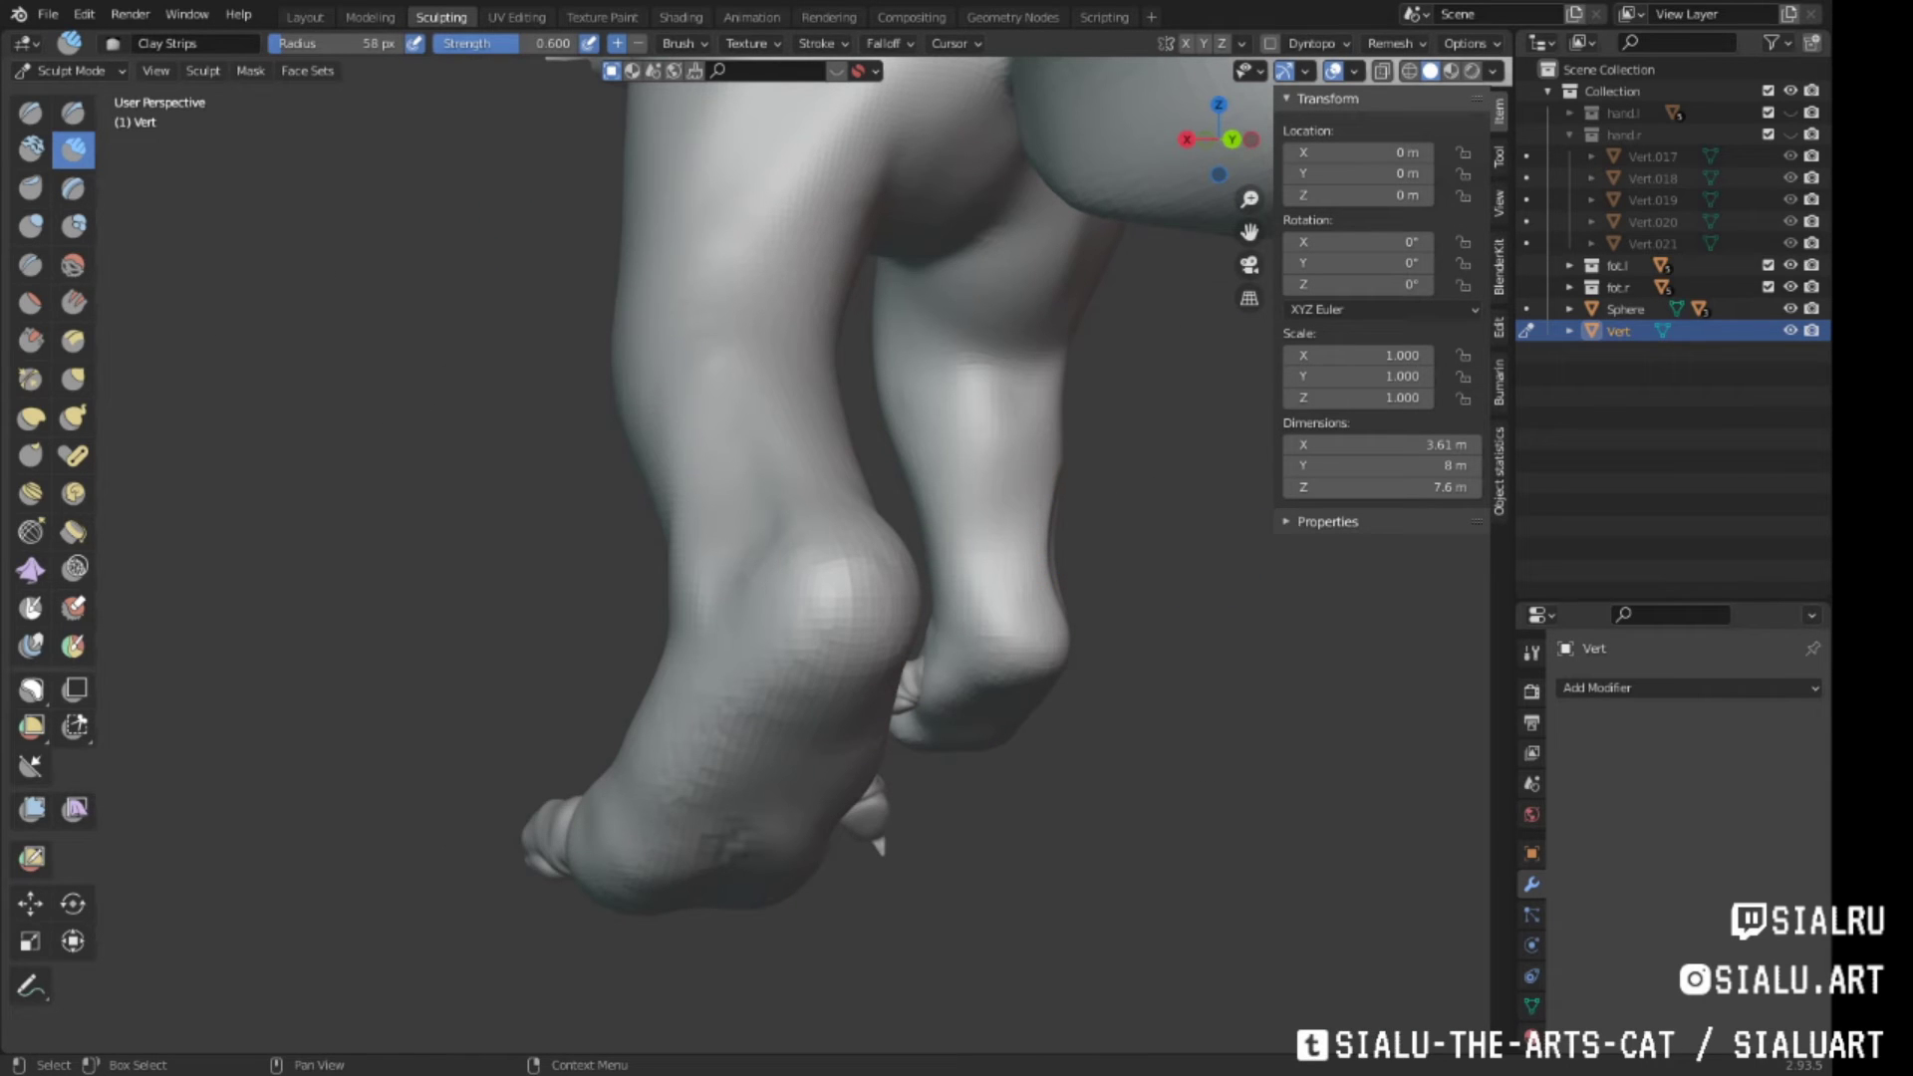
pyautogui.moveTo(1047, 419)
pyautogui.mouseDown(button='middle')
pyautogui.moveTo(1119, 624)
pyautogui.moveTo(881, 658)
pyautogui.mouseUp(button='middle')
# Reshape the thighs and legs with the Grab brush
pyautogui.press('g')
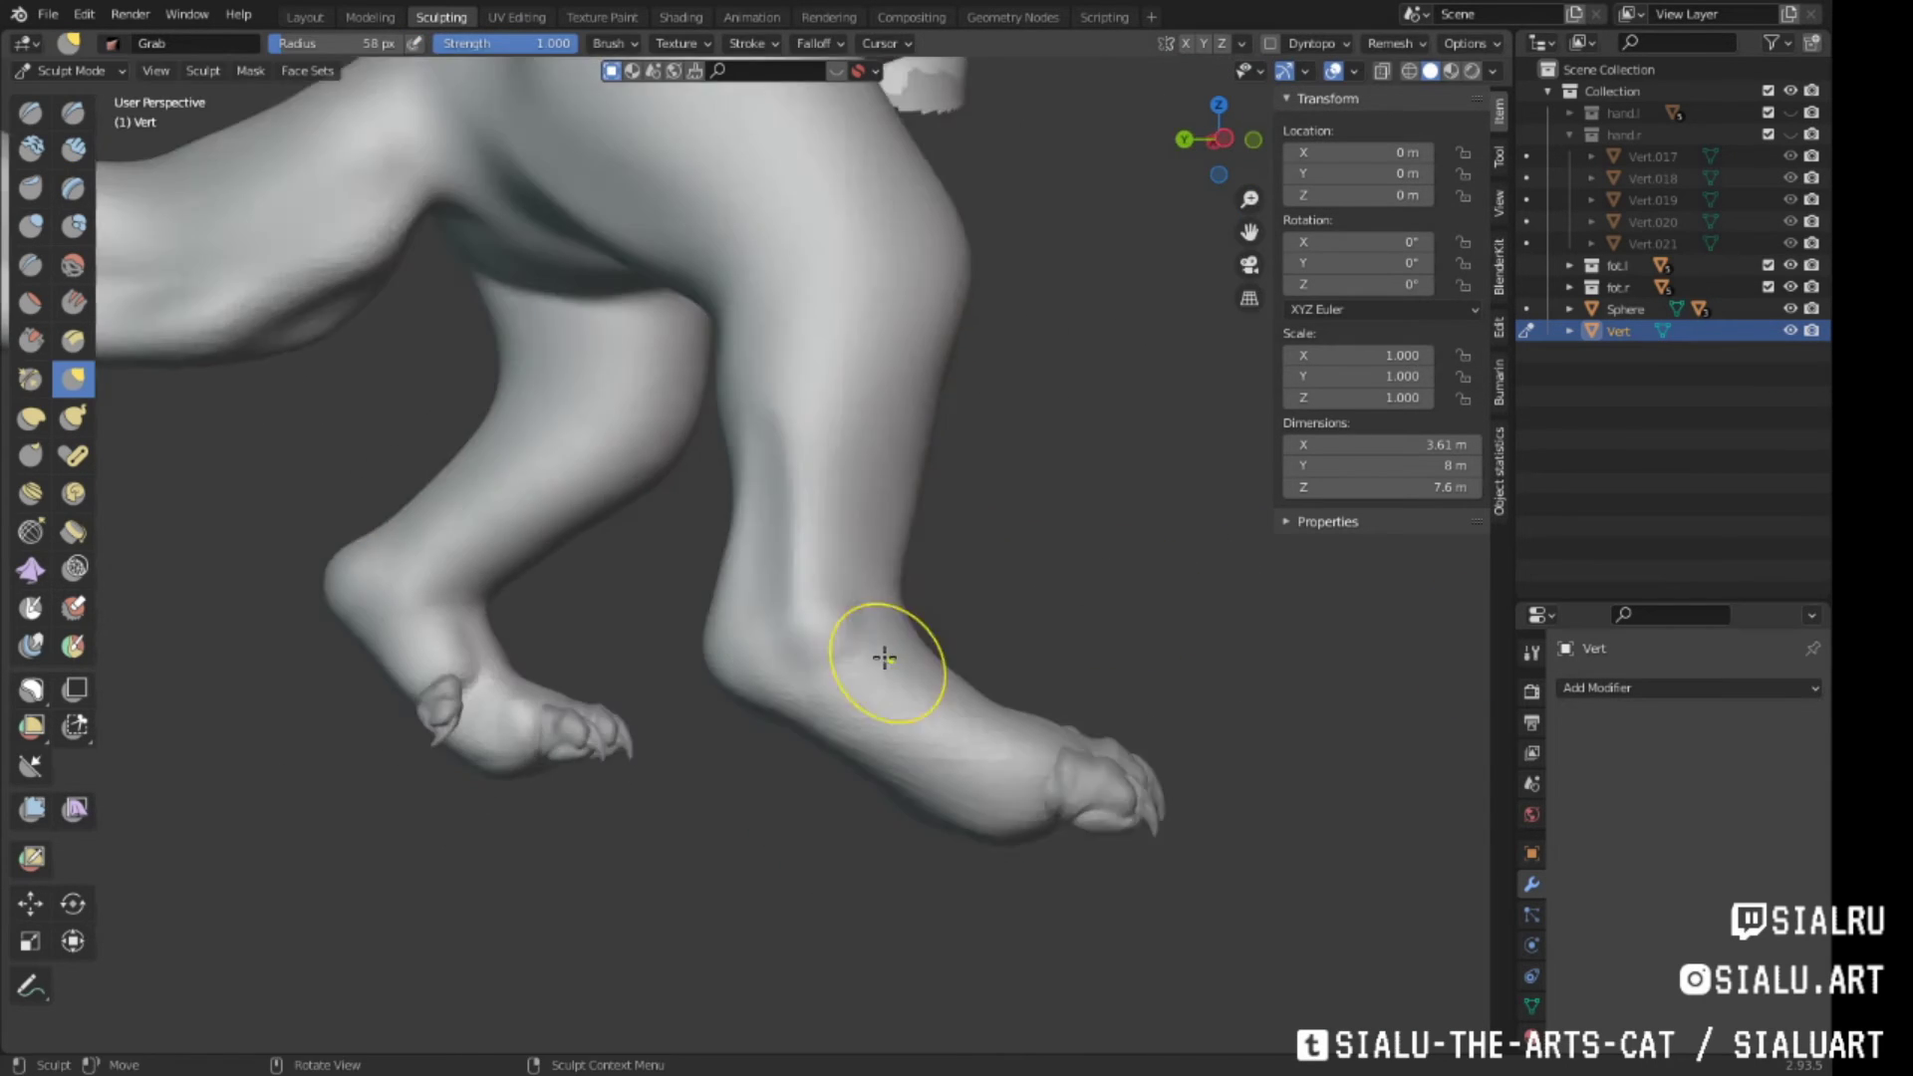
pyautogui.scroll(2, 958, 605)
pyautogui.moveTo(959, 605); pyautogui.dragTo(863, 552, button='middle')
pyautogui.moveTo(732, 500)
pyautogui.mouseDown(button='middle')
pyautogui.moveTo(760, 577)
pyautogui.moveTo(931, 598)
pyautogui.moveTo(1044, 538)
pyautogui.moveTo(1084, 482)
pyautogui.moveTo(671, 427)
pyautogui.moveTo(712, 474)
pyautogui.mouseUp(button='middle')
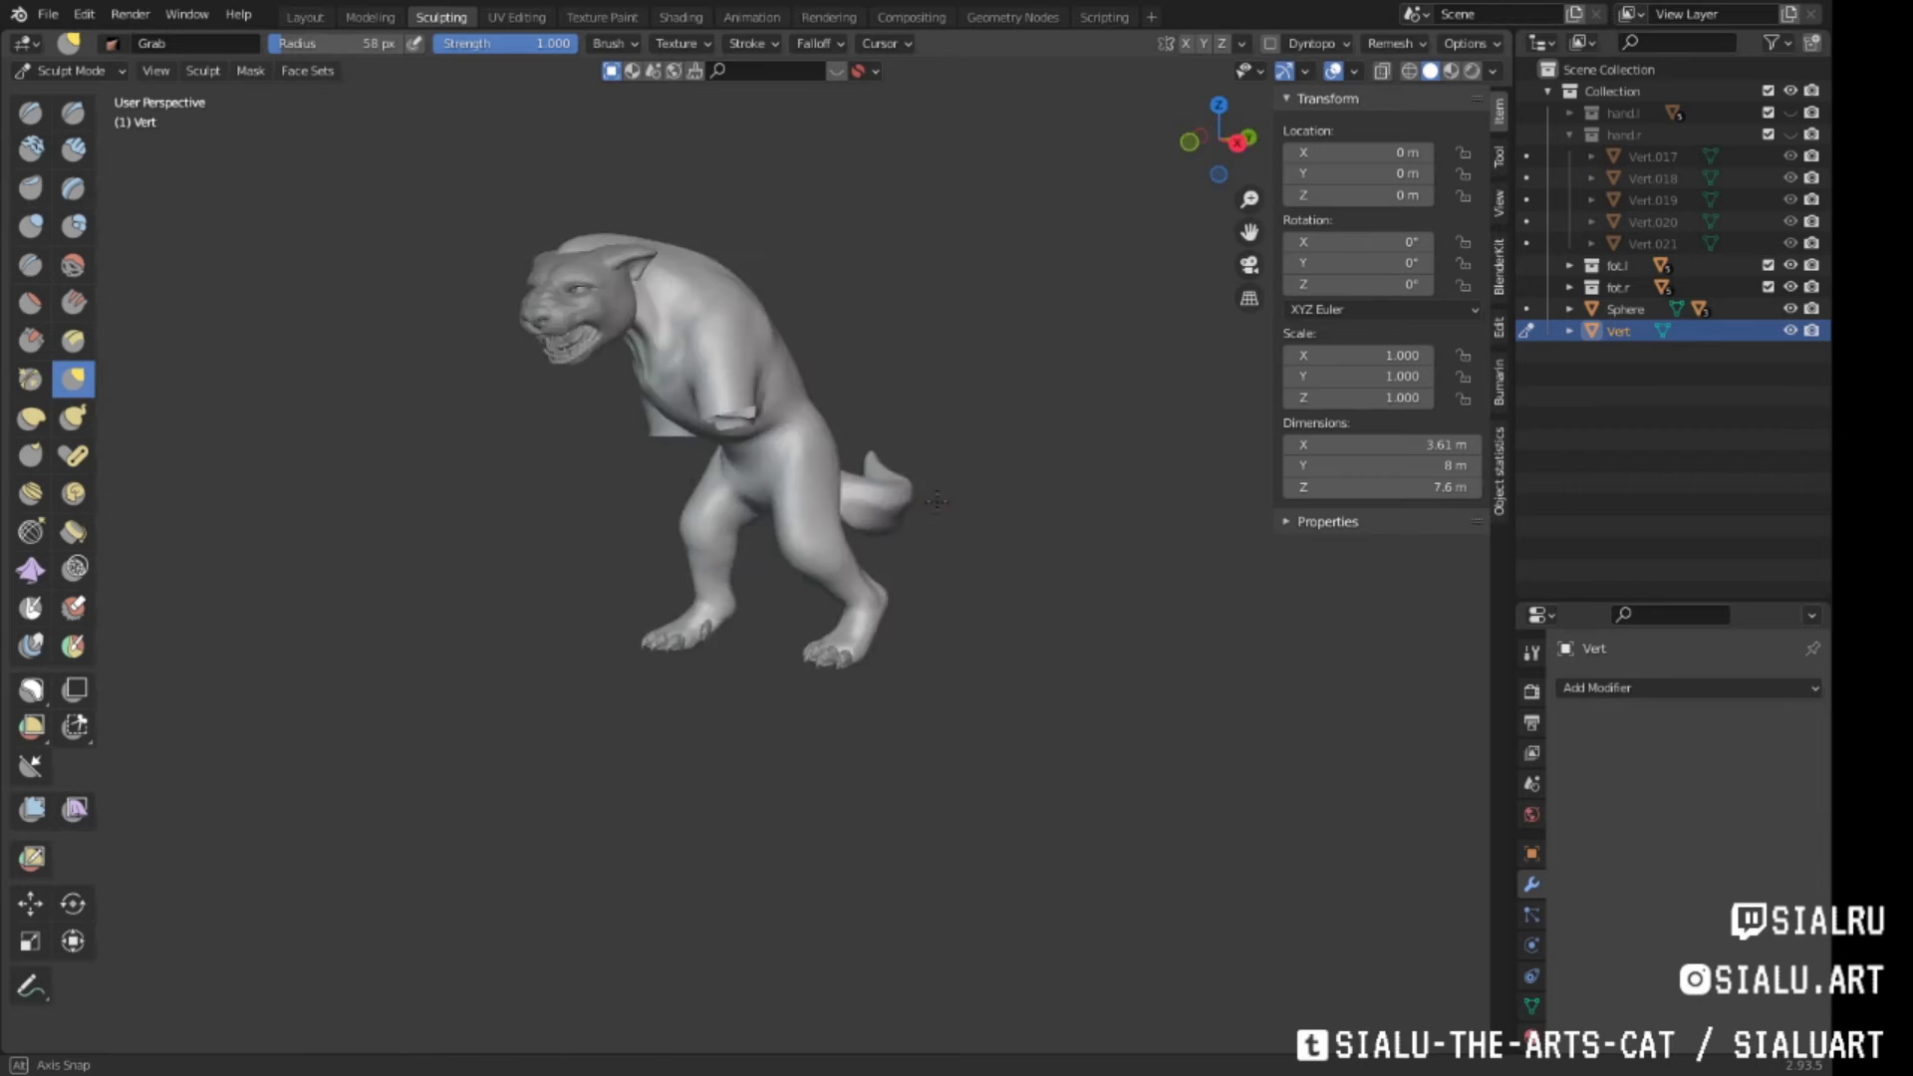
pyautogui.scroll(5, 730, 525)
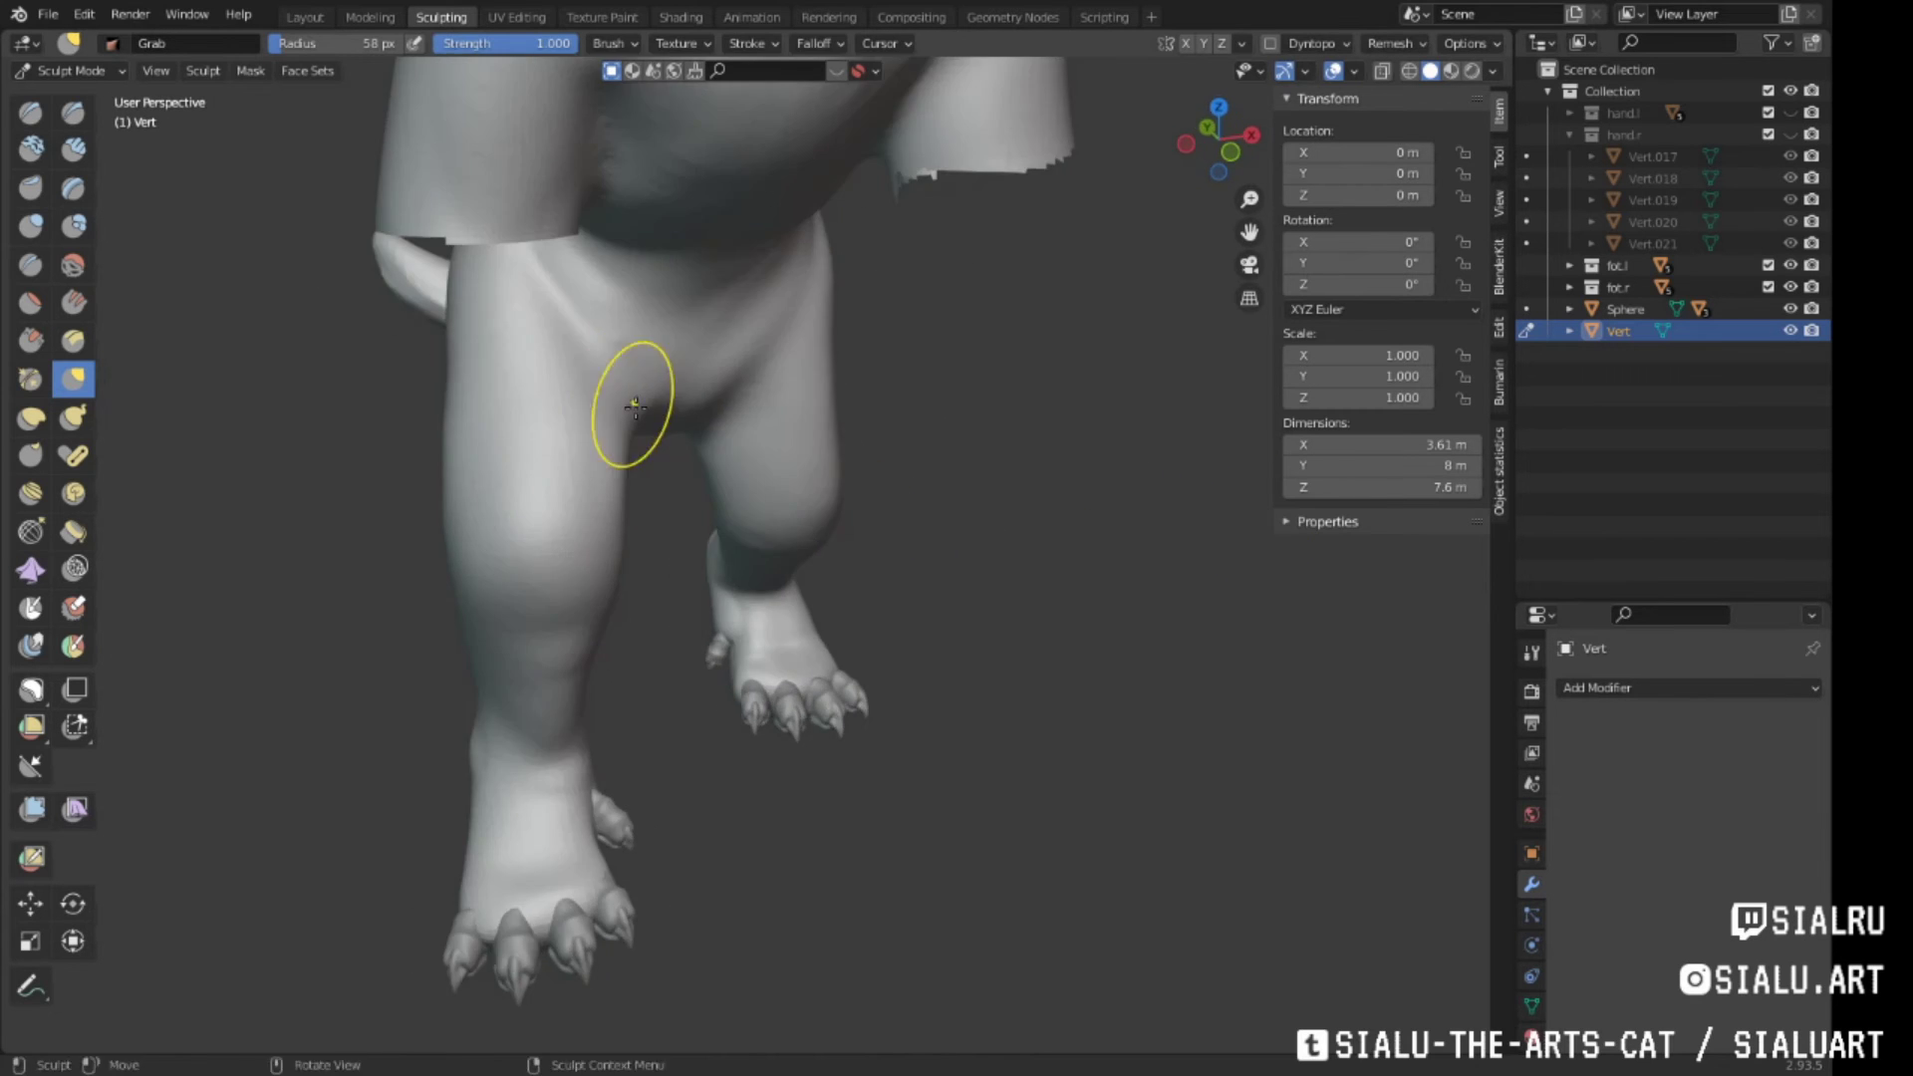
pyautogui.moveTo(632, 406)
pyautogui.mouseDown(button='middle')
pyautogui.moveTo(684, 439)
pyautogui.moveTo(781, 418)
pyautogui.moveTo(772, 478)
pyautogui.moveTo(680, 497)
pyautogui.moveTo(761, 517)
pyautogui.mouseUp(button='middle')
pyautogui.moveTo(753, 376)
pyautogui.mouseDown(button='middle')
pyautogui.moveTo(811, 512)
pyautogui.moveTo(881, 449)
pyautogui.moveTo(760, 542)
pyautogui.moveTo(841, 405)
pyautogui.moveTo(762, 422)
pyautogui.mouseUp(button='middle')
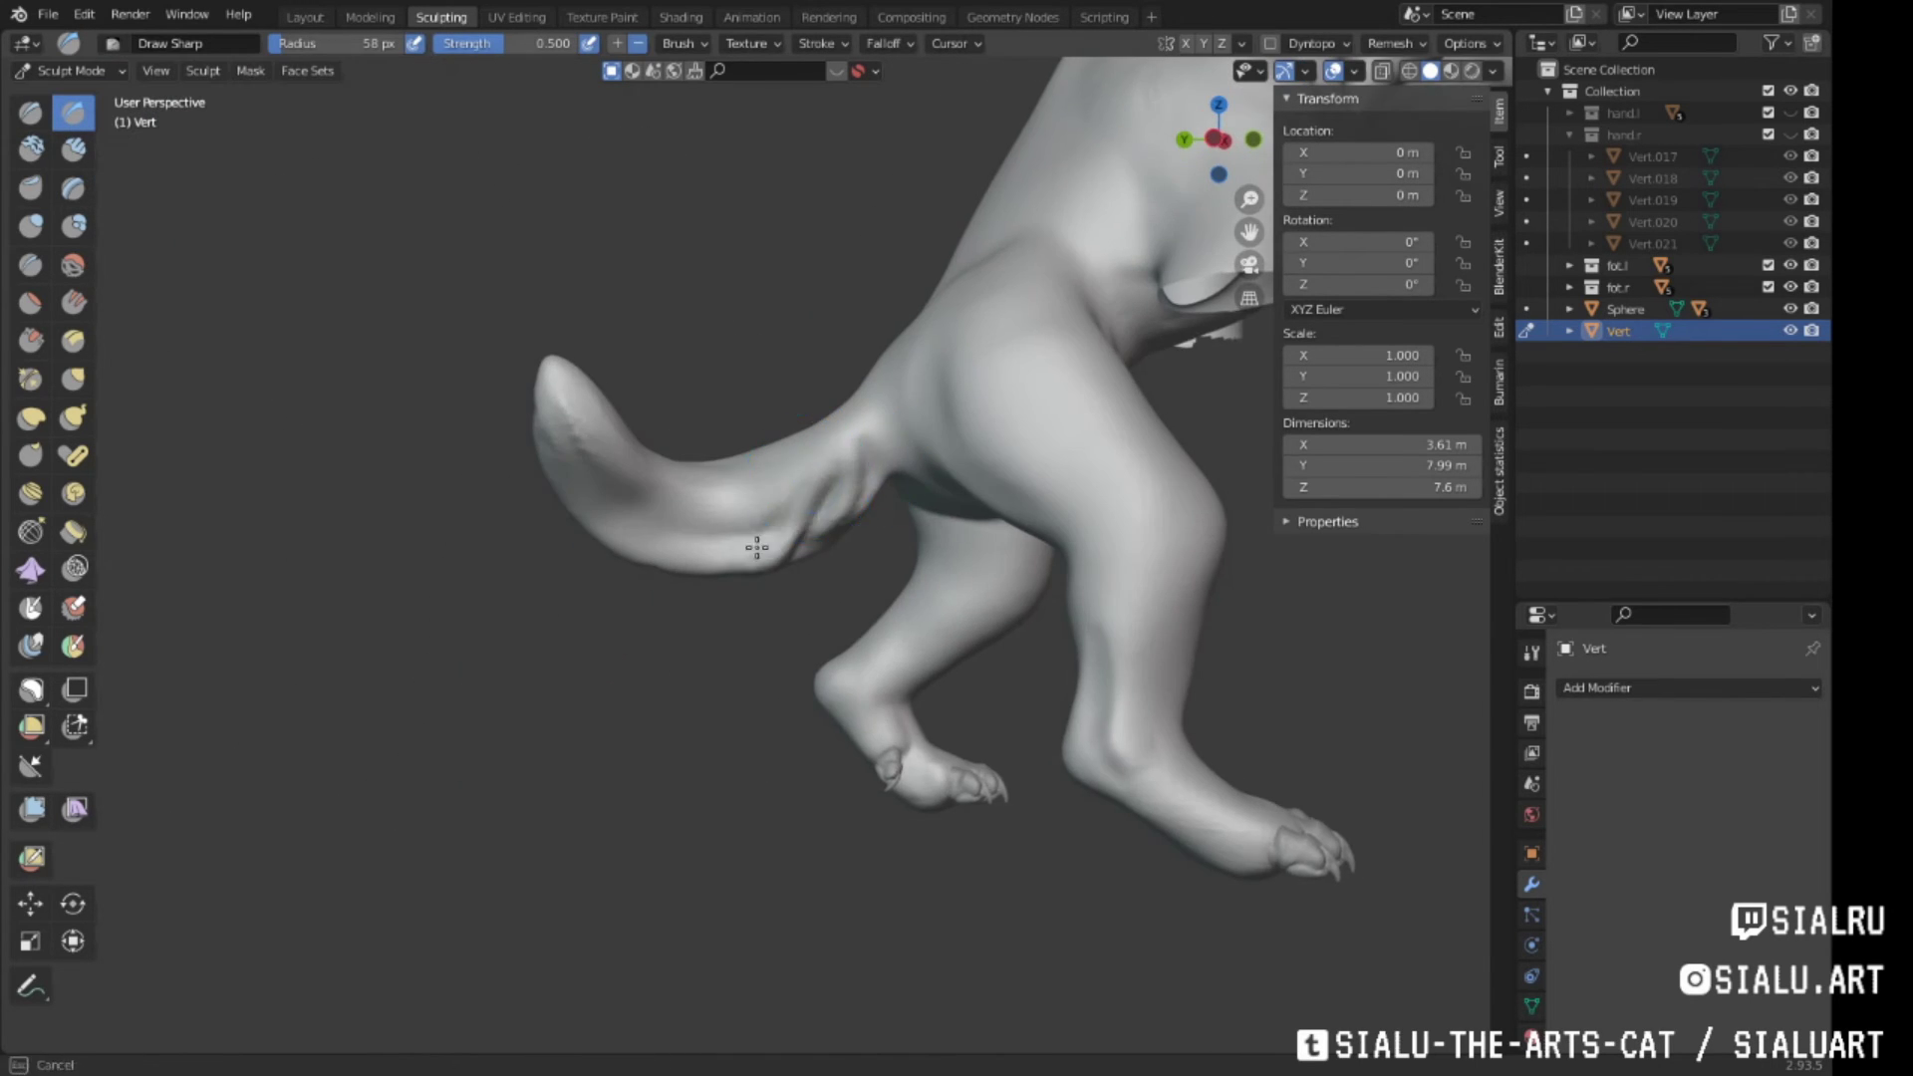
pyautogui.moveTo(666, 561)
pyautogui.mouseDown(button='middle')
pyautogui.moveTo(854, 547)
pyautogui.moveTo(598, 447)
pyautogui.moveTo(727, 406)
pyautogui.moveTo(841, 440)
pyautogui.moveTo(658, 497)
pyautogui.moveTo(811, 534)
pyautogui.moveTo(610, 585)
pyautogui.moveTo(844, 377)
pyautogui.moveTo(747, 393)
pyautogui.moveTo(611, 539)
pyautogui.moveTo(779, 436)
pyautogui.moveTo(631, 376)
pyautogui.moveTo(636, 265)
pyautogui.moveTo(833, 289)
pyautogui.moveTo(827, 333)
pyautogui.mouseUp(button='middle')
# Refine torso and tail detail, then set Snake Hook to 30 px radius, strength 1.000
pyautogui.scroll(3, 847, 339)
pyautogui.scroll(-3, 797, 468)
pyautogui.scroll(3, 786, 483)
pyautogui.moveTo(786, 482)
pyautogui.mouseDown(button='middle')
pyautogui.moveTo(834, 527)
pyautogui.moveTo(910, 316)
pyautogui.moveTo(1013, 393)
pyautogui.moveTo(796, 312)
pyautogui.mouseUp(button='middle')
pyautogui.scroll(-5, 1012, 393)
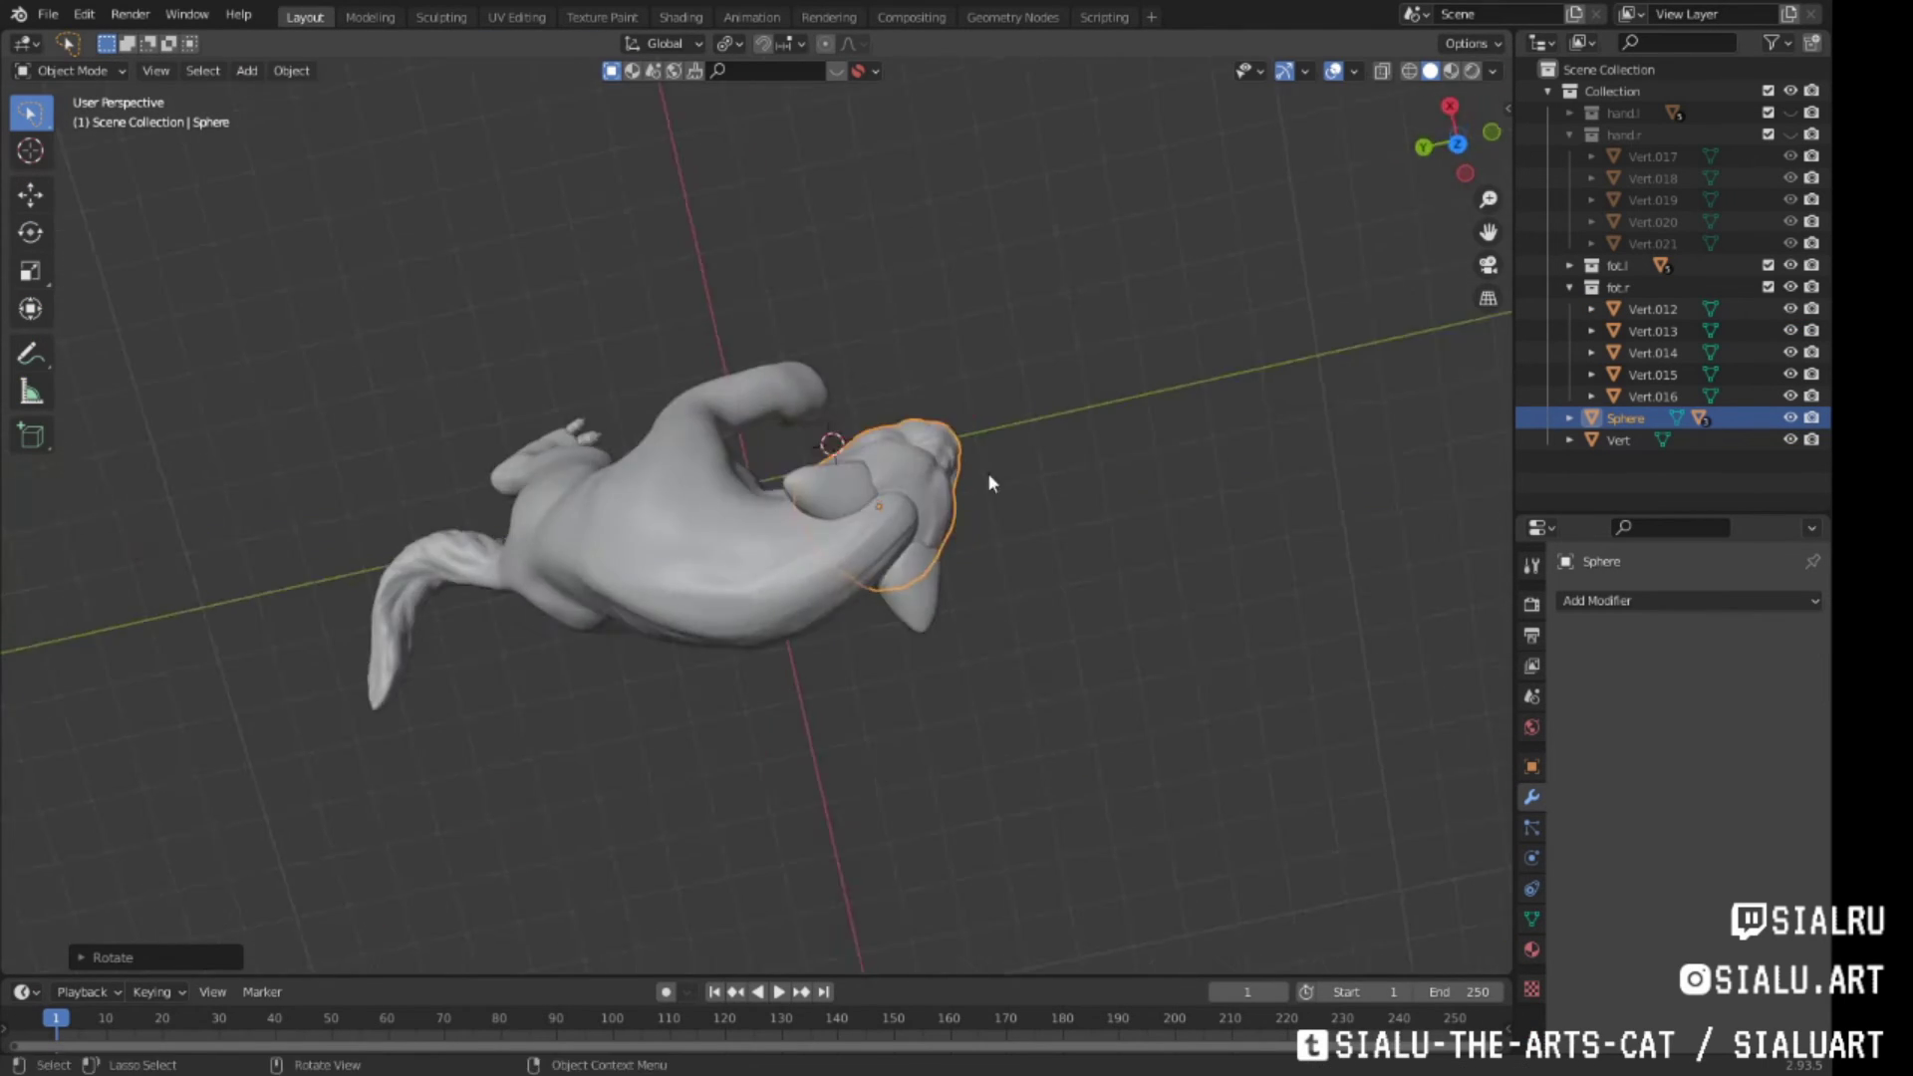
pyautogui.moveTo(944, 284)
pyautogui.mouseDown(button='middle')
pyautogui.moveTo(854, 345)
pyautogui.moveTo(756, 299)
pyautogui.mouseUp(button='middle')
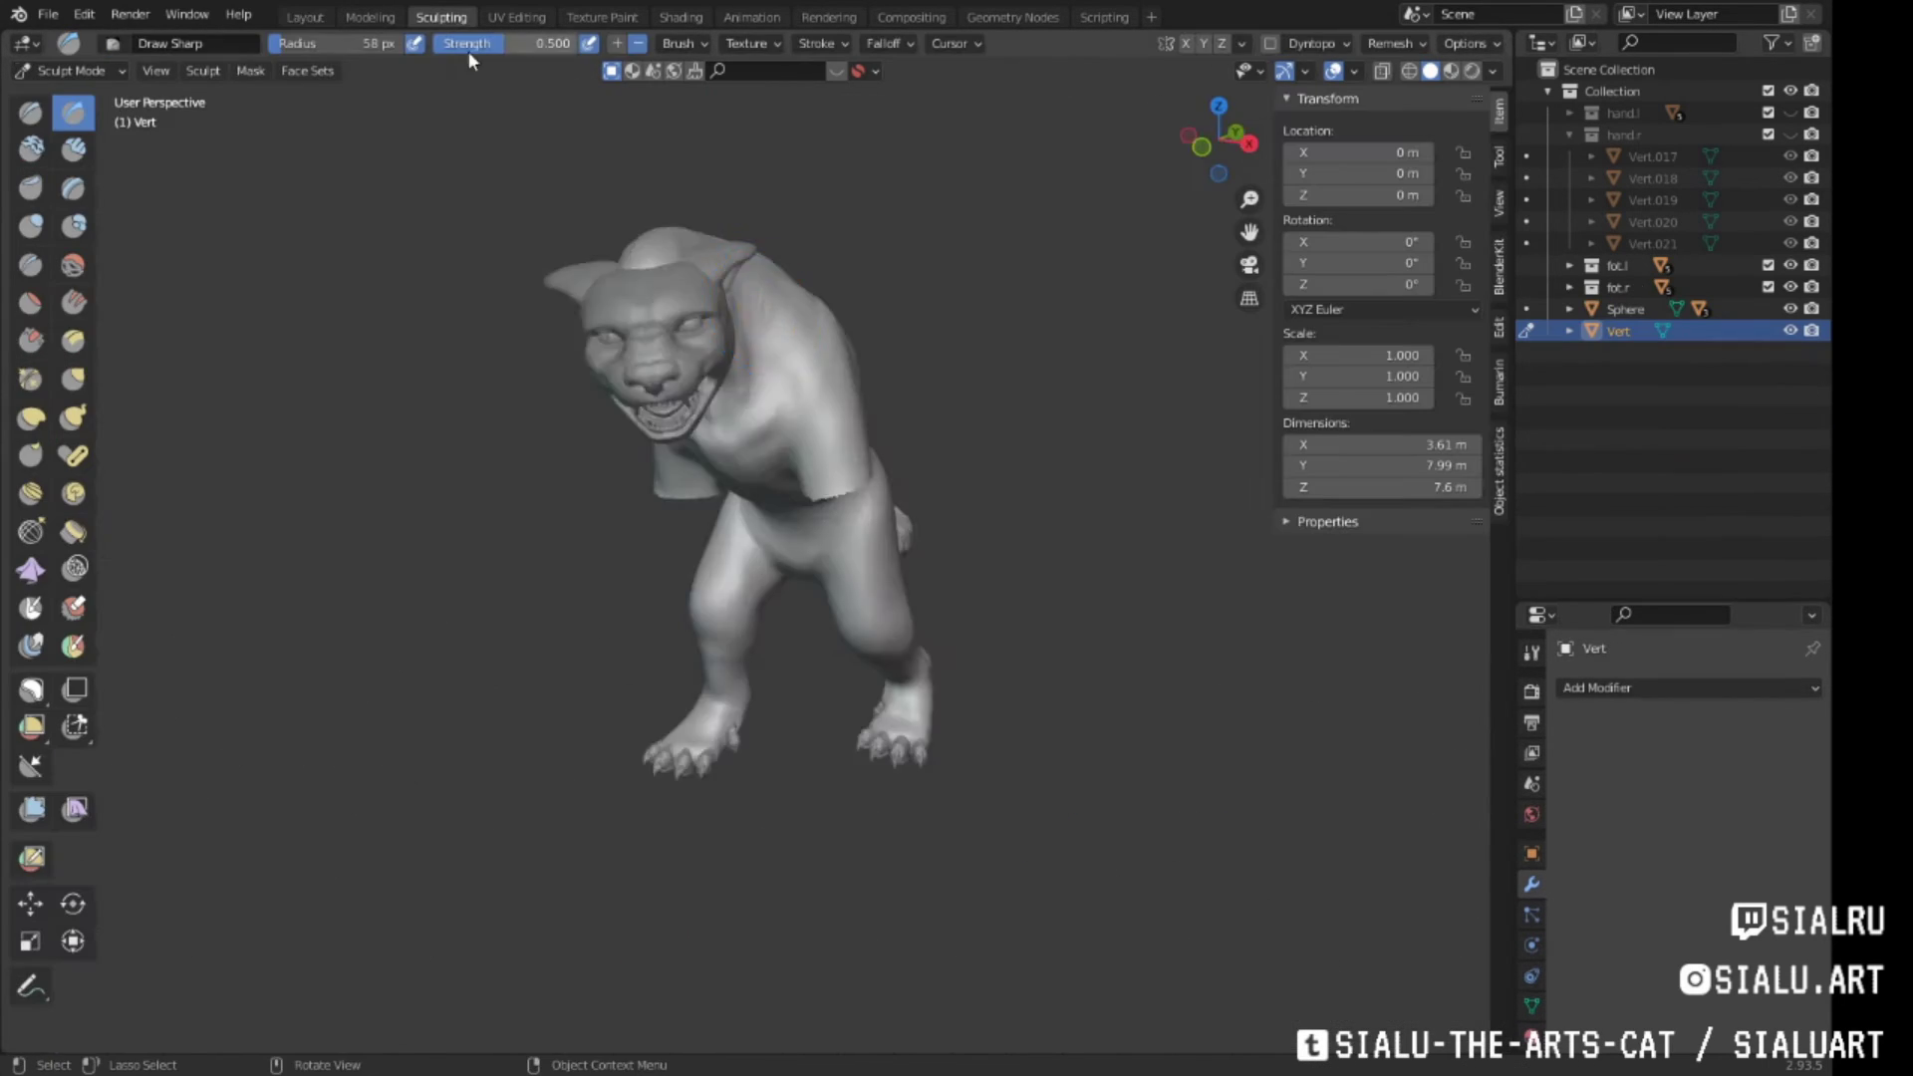
pyautogui.click(73, 416)
pyautogui.moveTo(478, 299); pyautogui.dragTo(568, 265, button='middle')
pyautogui.rightClick(674, 261)
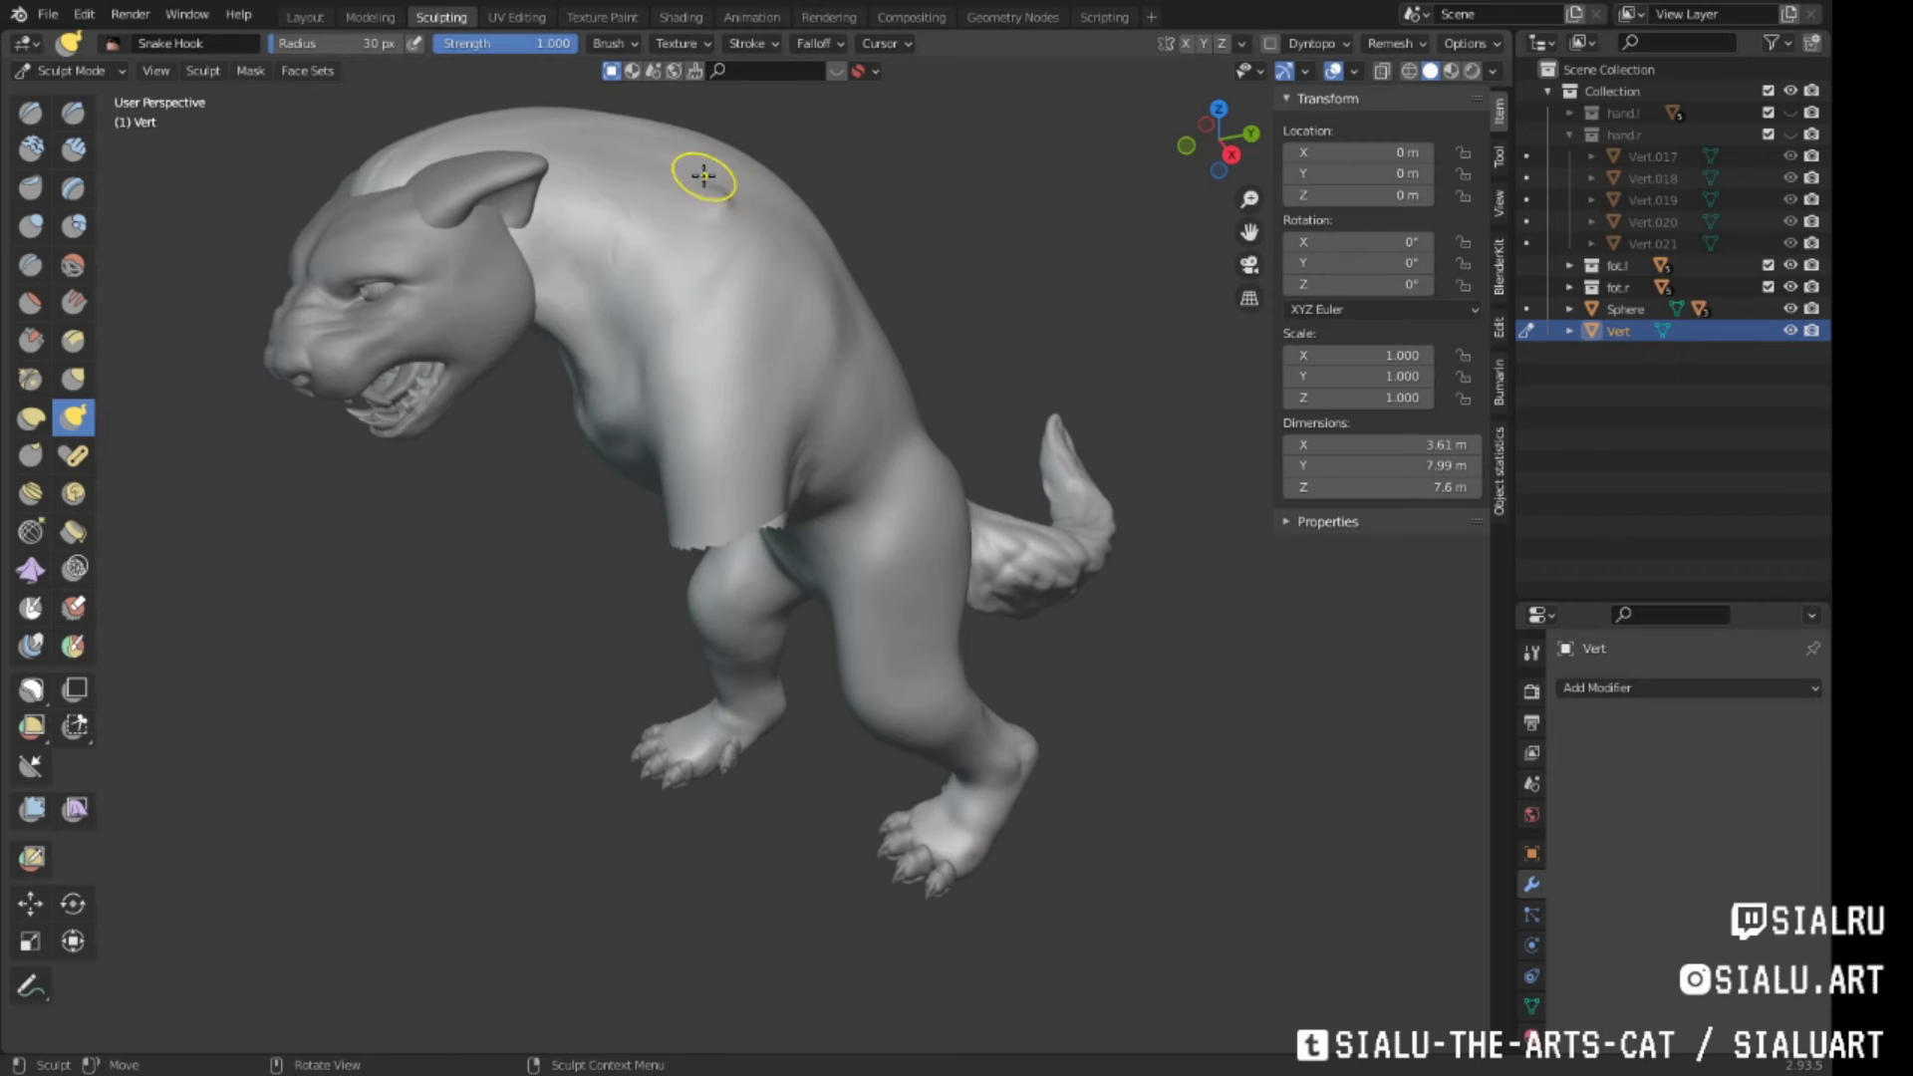
# Drag a row of pointed Snake Hook spikes out of the mane, shoulders and back
pyautogui.moveTo(724, 194)
pyautogui.mouseDown(button='middle')
pyautogui.moveTo(695, 152)
pyautogui.moveTo(619, 505)
pyautogui.moveTo(846, 461)
pyautogui.moveTo(854, 376)
pyautogui.moveTo(717, 431)
pyautogui.moveTo(700, 569)
pyautogui.mouseUp(button='middle')
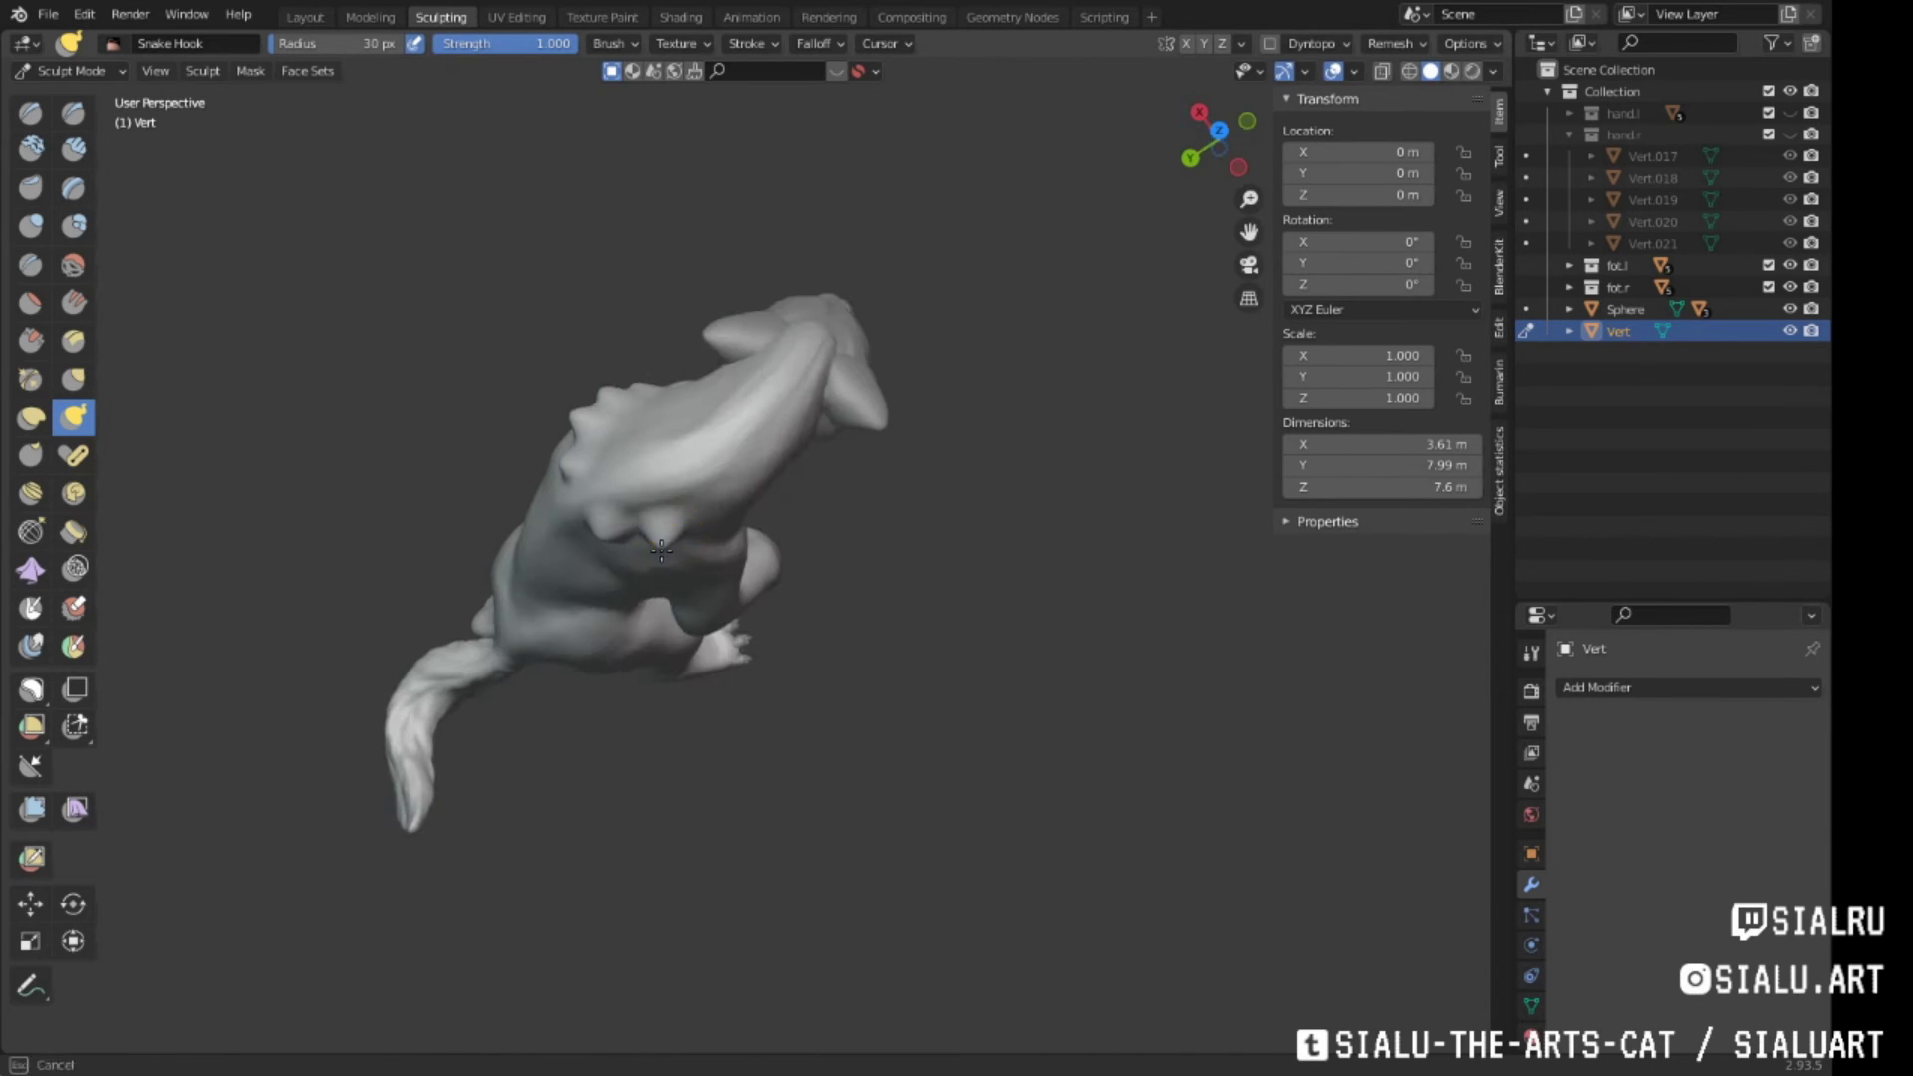
pyautogui.moveTo(744, 440); pyautogui.dragTo(676, 524, button='middle')
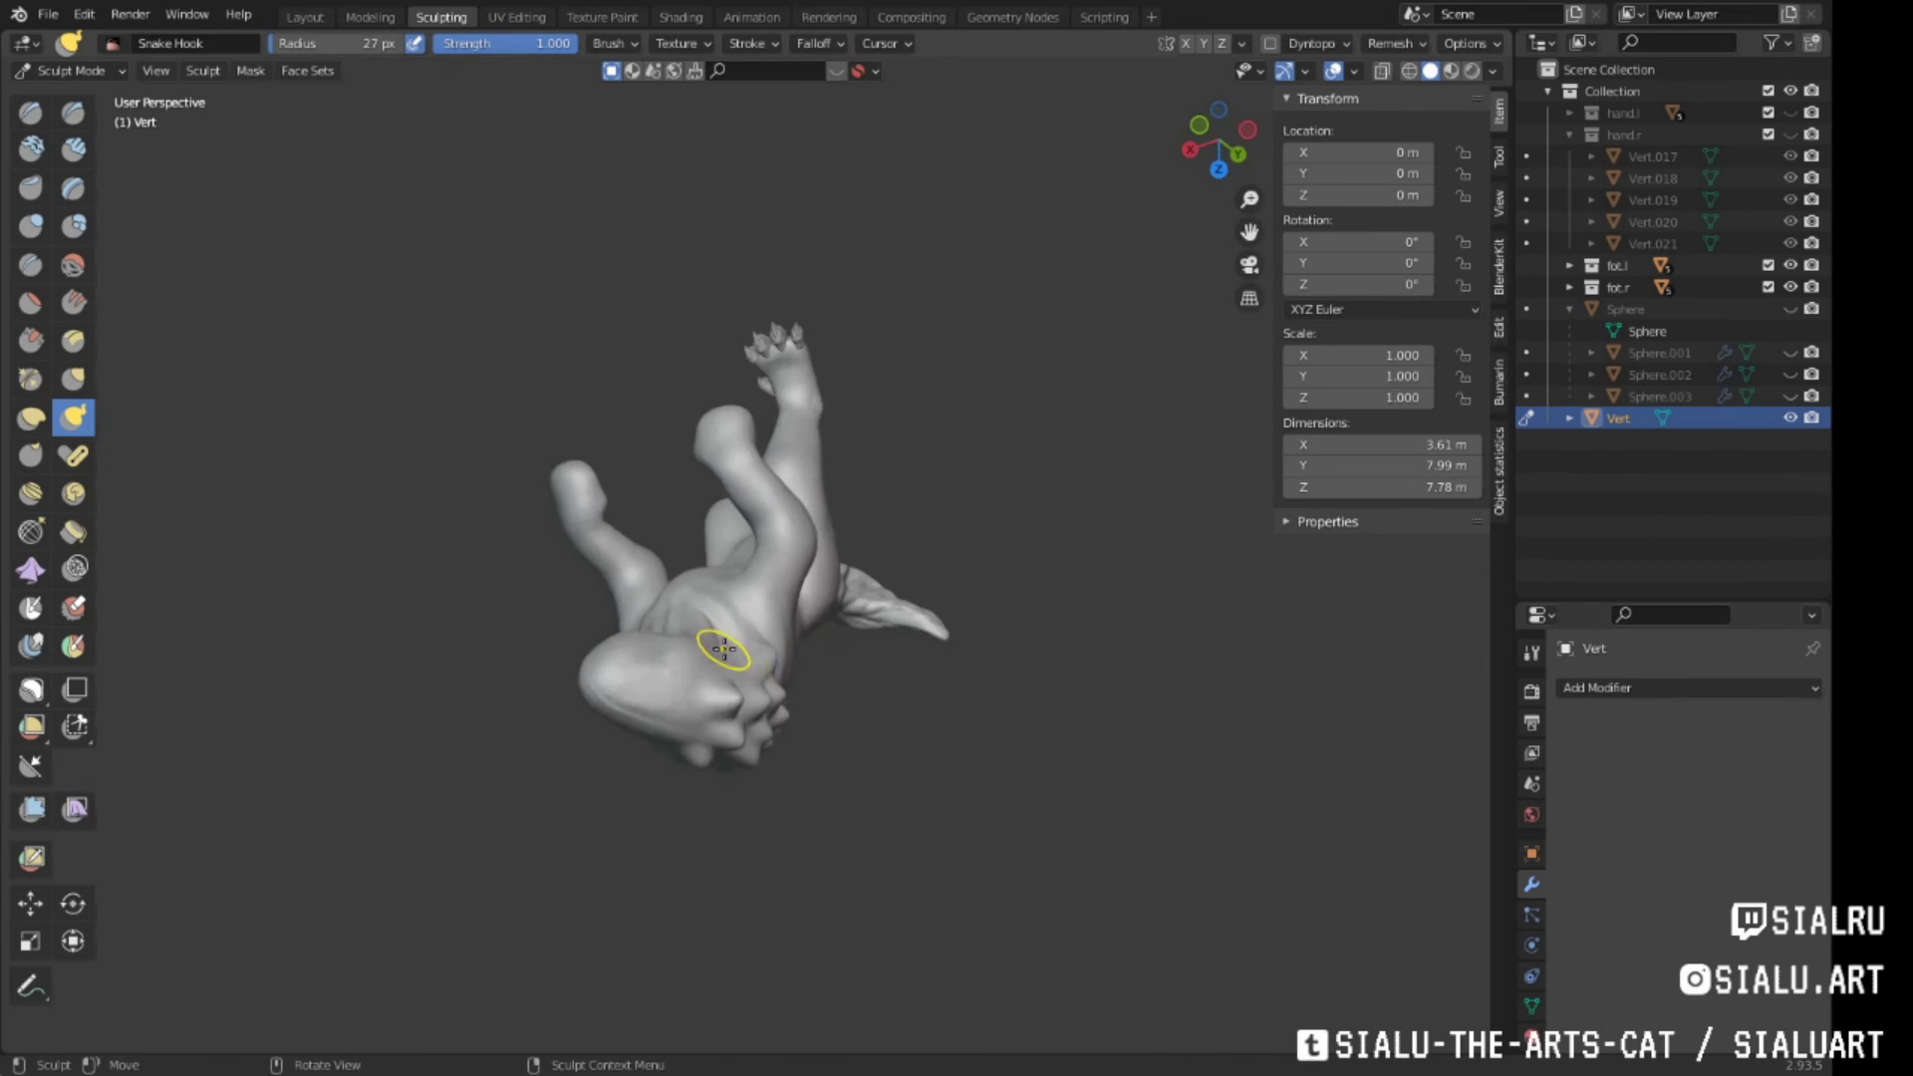
pyautogui.moveTo(746, 684)
pyautogui.mouseDown(button='middle')
pyautogui.moveTo(710, 618)
pyautogui.moveTo(846, 634)
pyautogui.mouseUp(button='middle')
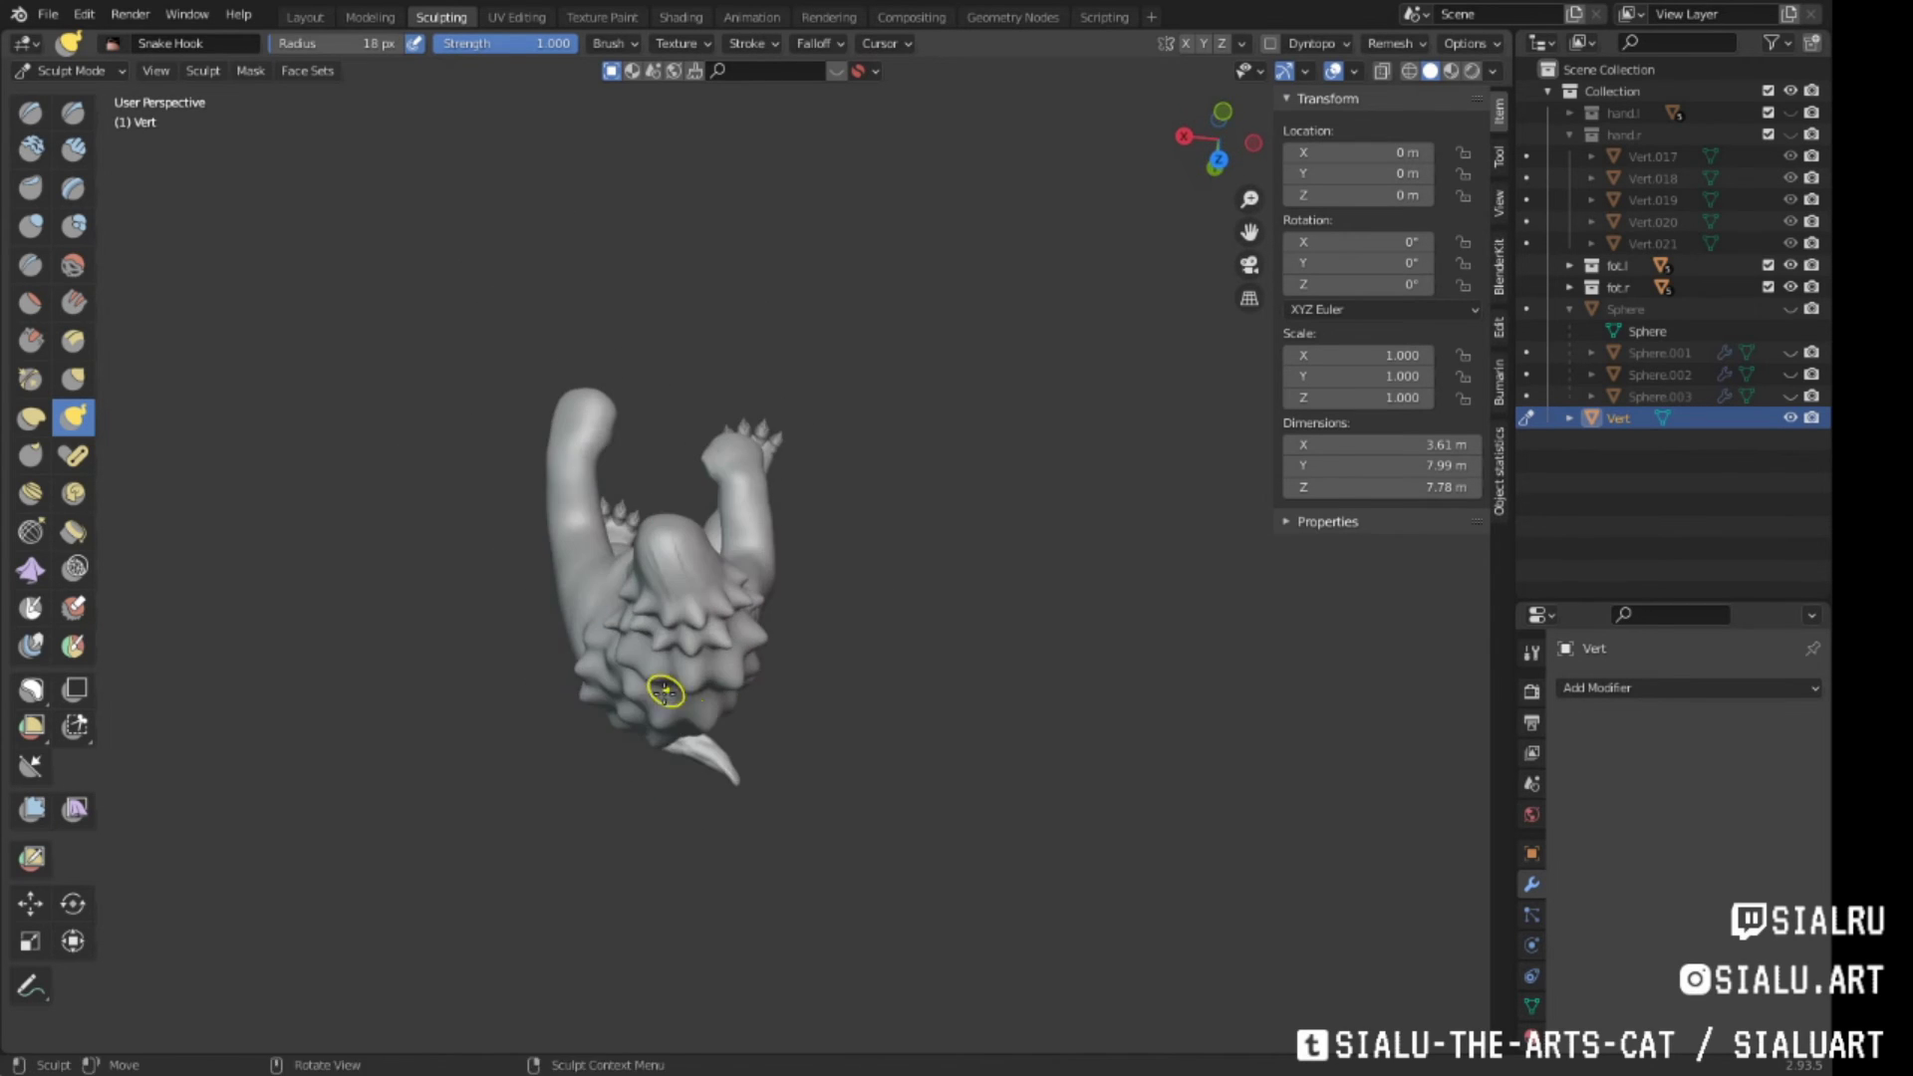
pyautogui.moveTo(633, 652); pyautogui.dragTo(919, 472, button='middle')
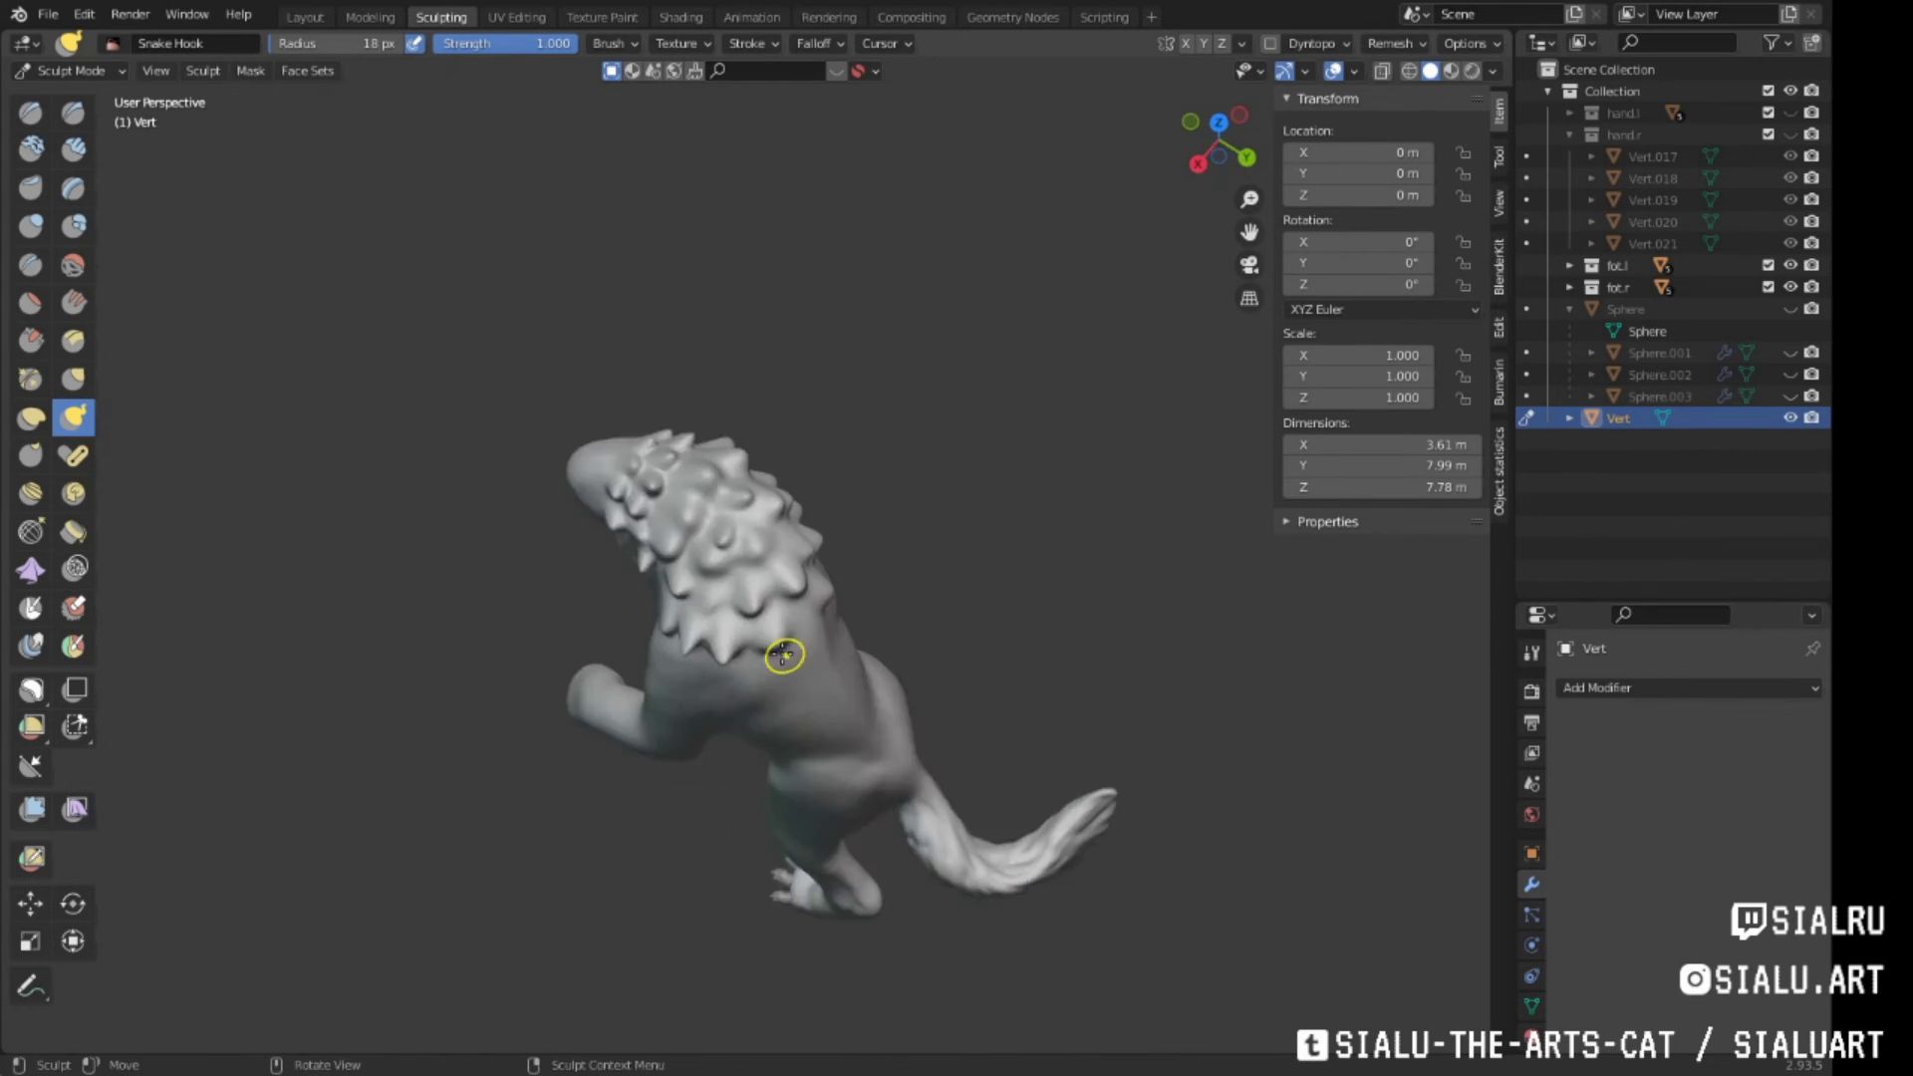
pyautogui.moveTo(784, 654)
pyautogui.mouseDown(button='middle')
pyautogui.moveTo(711, 676)
pyautogui.moveTo(641, 469)
pyautogui.moveTo(684, 547)
pyautogui.moveTo(1030, 453)
pyautogui.moveTo(841, 440)
pyautogui.moveTo(798, 596)
pyautogui.mouseUp(button='middle')
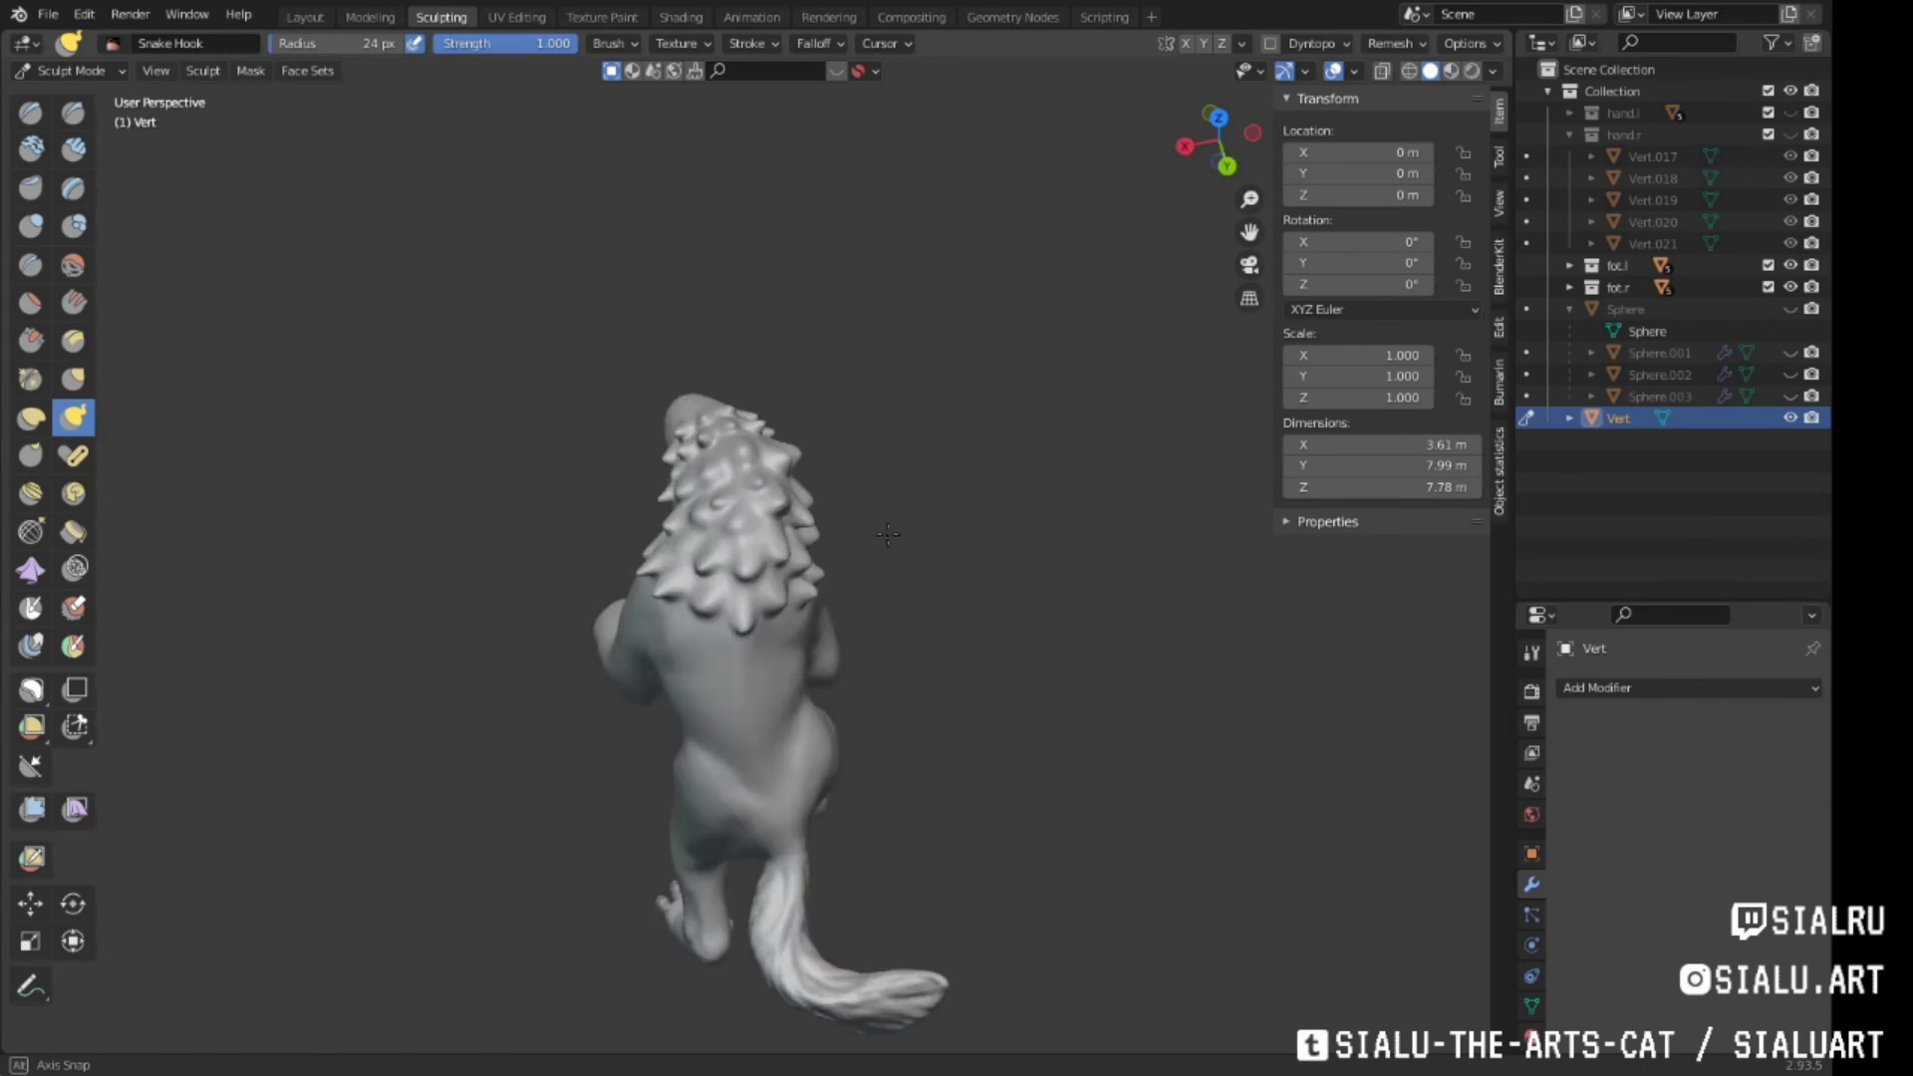
pyautogui.moveTo(888, 535)
pyautogui.mouseDown(button='middle')
pyautogui.moveTo(761, 512)
pyautogui.moveTo(884, 611)
pyautogui.moveTo(855, 679)
pyautogui.moveTo(718, 631)
pyautogui.moveTo(667, 667)
pyautogui.moveTo(808, 648)
pyautogui.moveTo(896, 475)
pyautogui.moveTo(953, 512)
pyautogui.moveTo(668, 568)
pyautogui.moveTo(558, 558)
pyautogui.moveTo(598, 588)
pyautogui.moveTo(897, 564)
pyautogui.moveTo(758, 558)
pyautogui.moveTo(691, 598)
pyautogui.moveTo(638, 518)
pyautogui.moveTo(767, 605)
pyautogui.moveTo(1423, 52)
pyautogui.mouseUp(button='middle')
# Switch to Draw Sharp and remesh the creature at 0.015 m voxel size
pyautogui.press('c')
pyautogui.click(75, 113)
pyautogui.scroll(4, 767, 604)
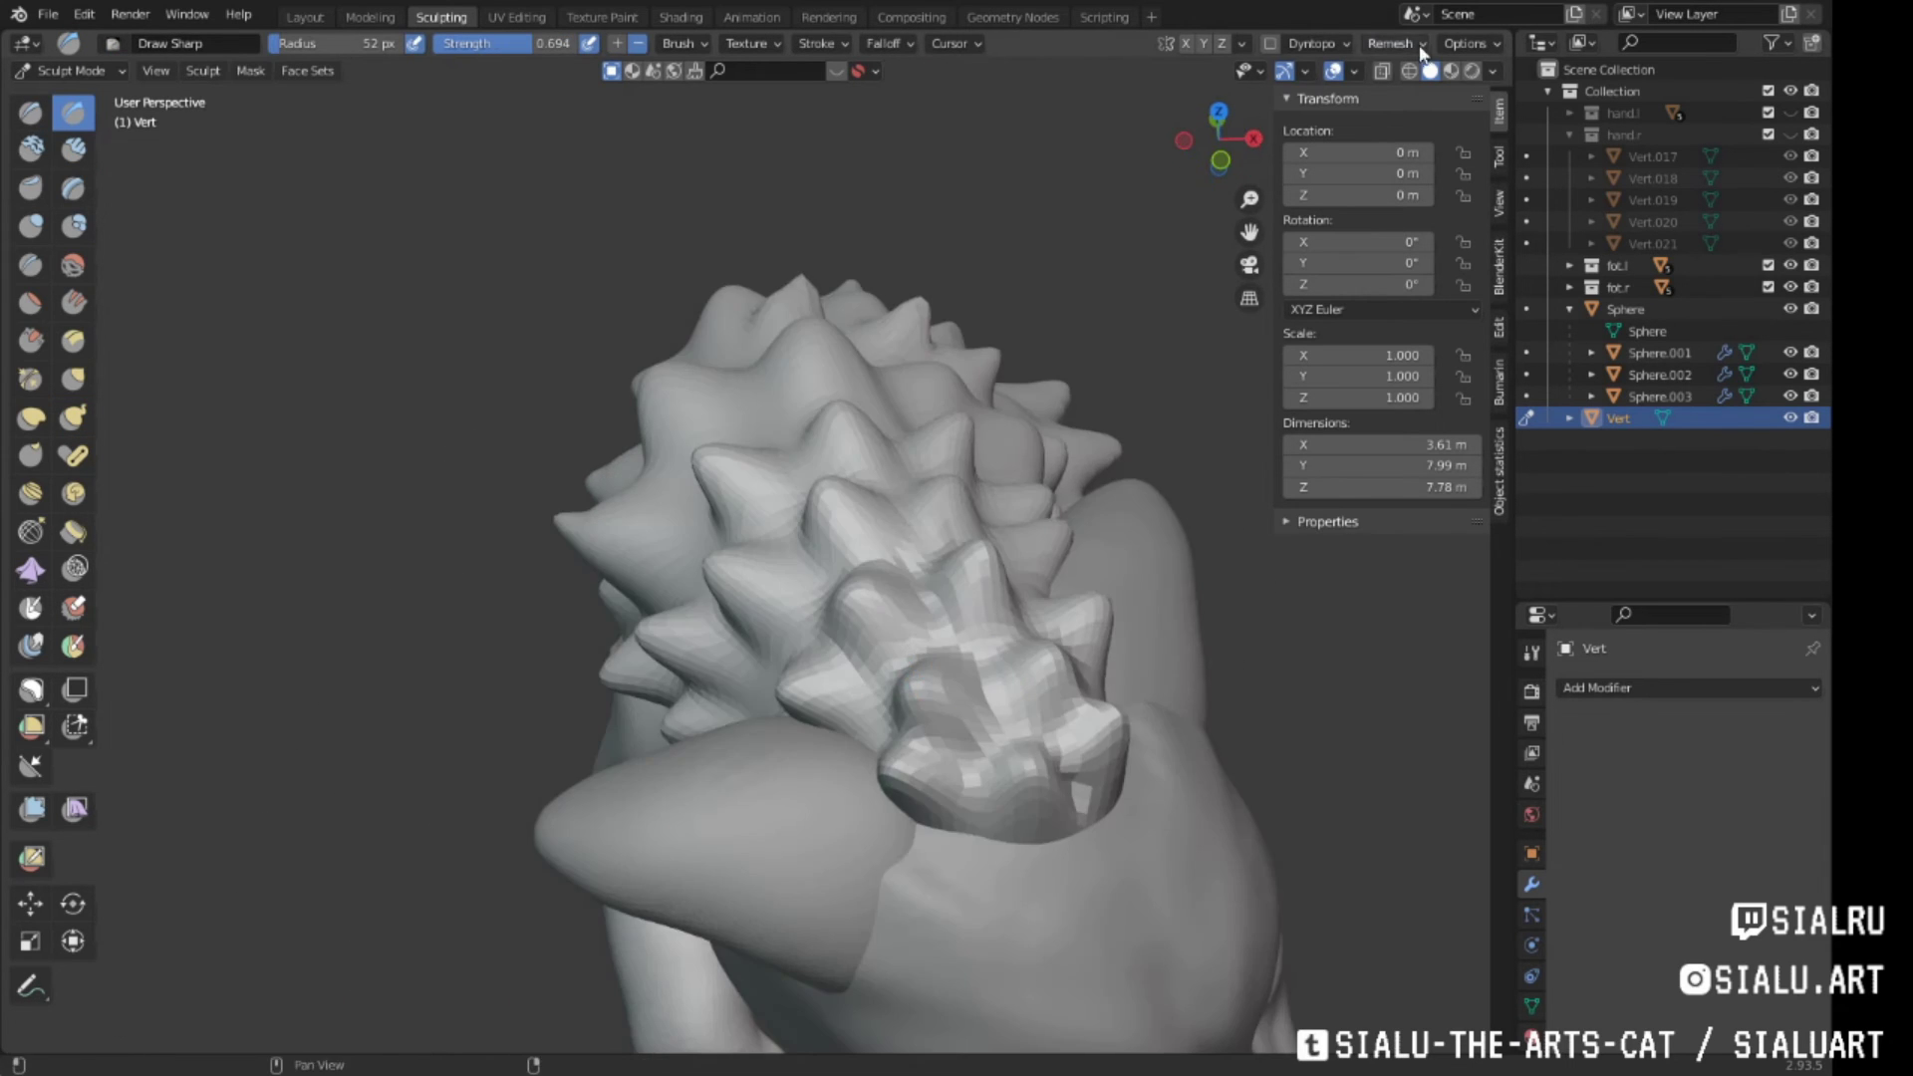
pyautogui.click(1389, 253)
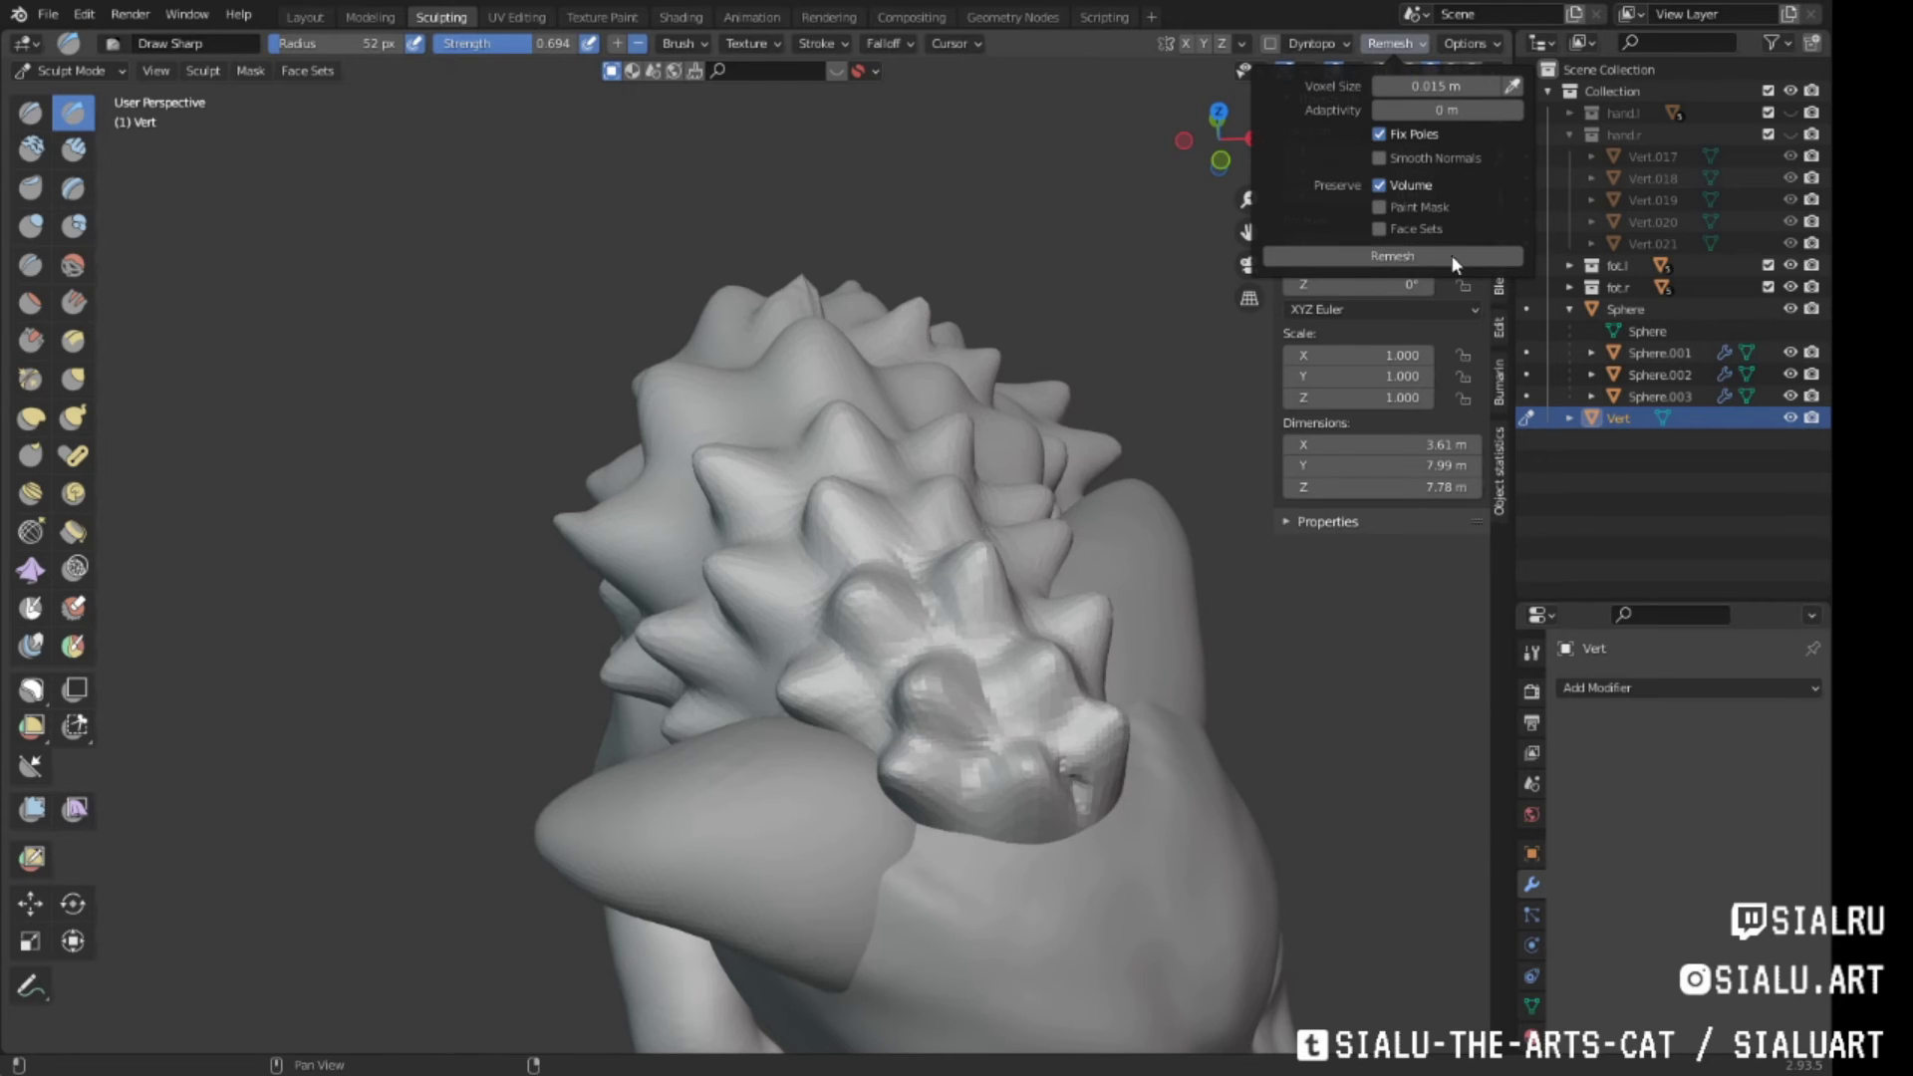
pyautogui.moveTo(1146, 449)
pyautogui.mouseDown(button='middle')
pyautogui.moveTo(747, 726)
pyautogui.moveTo(709, 556)
pyautogui.mouseUp(button='middle')
pyautogui.moveTo(824, 507)
pyautogui.mouseDown(button='middle')
pyautogui.moveTo(698, 605)
pyautogui.moveTo(837, 542)
pyautogui.moveTo(735, 457)
pyautogui.moveTo(841, 418)
pyautogui.moveTo(897, 651)
pyautogui.moveTo(310, 409)
pyautogui.mouseUp(button='middle')
# Reshape the mane spikes and shoulders with the Grab brush
pyautogui.press('g')
pyautogui.moveTo(732, 683)
pyautogui.mouseDown(button='middle')
pyautogui.moveTo(718, 631)
pyautogui.moveTo(867, 611)
pyautogui.moveTo(730, 436)
pyautogui.moveTo(640, 598)
pyautogui.moveTo(931, 535)
pyautogui.moveTo(846, 478)
pyautogui.moveTo(918, 584)
pyautogui.moveTo(768, 632)
pyautogui.moveTo(627, 615)
pyautogui.moveTo(820, 569)
pyautogui.moveTo(748, 491)
pyautogui.moveTo(910, 475)
pyautogui.moveTo(803, 577)
pyautogui.moveTo(661, 607)
pyautogui.moveTo(612, 650)
pyautogui.mouseUp(button='middle')
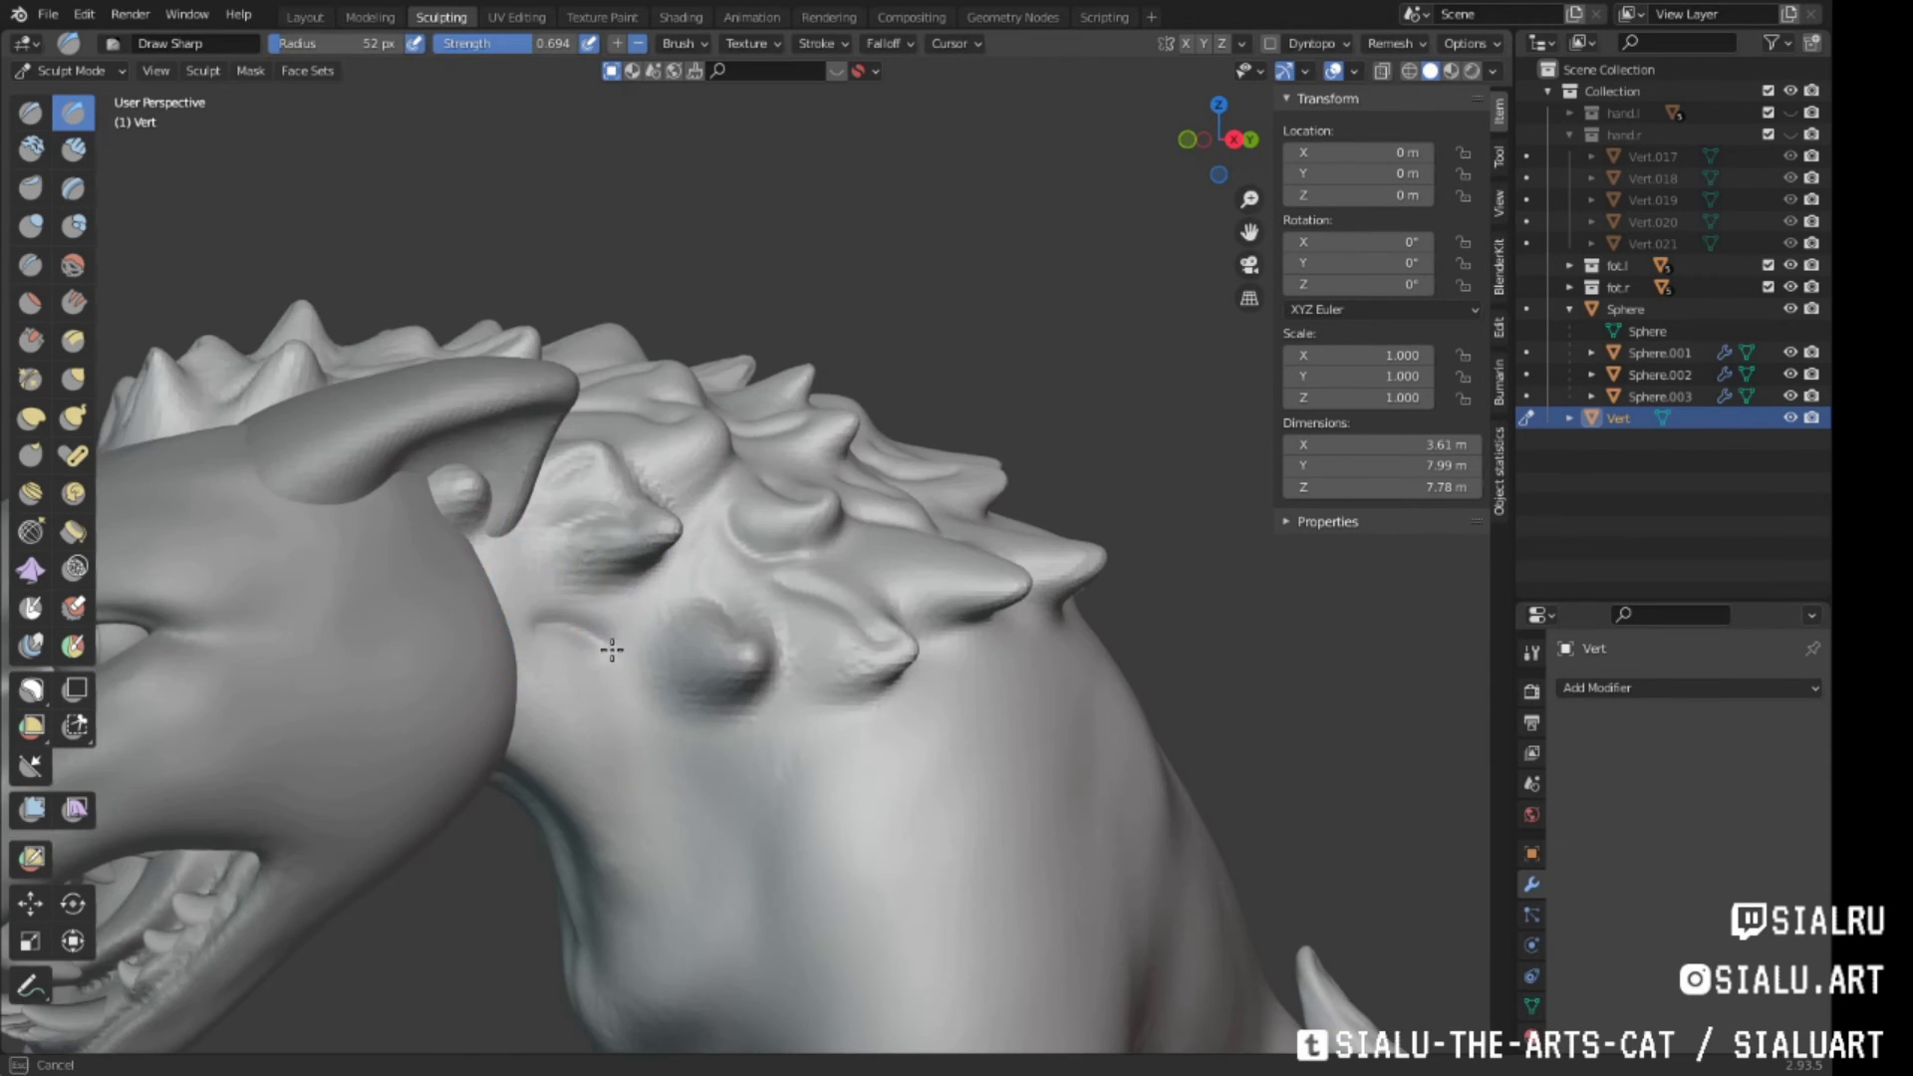
pyautogui.moveTo(709, 581)
pyautogui.mouseDown(button='middle')
pyautogui.moveTo(948, 704)
pyautogui.moveTo(931, 803)
pyautogui.moveTo(1031, 683)
pyautogui.moveTo(811, 627)
pyautogui.moveTo(974, 641)
pyautogui.moveTo(1043, 678)
pyautogui.moveTo(914, 705)
pyautogui.moveTo(879, 437)
pyautogui.mouseUp(button='middle')
pyautogui.moveTo(964, 370)
pyautogui.mouseDown(button='middle')
pyautogui.moveTo(663, 526)
pyautogui.moveTo(533, 521)
pyautogui.mouseUp(button='middle')
pyautogui.moveTo(754, 315)
pyautogui.mouseDown(button='middle')
pyautogui.moveTo(854, 534)
pyautogui.moveTo(841, 598)
pyautogui.moveTo(870, 598)
pyautogui.moveTo(786, 577)
pyautogui.moveTo(837, 538)
pyautogui.moveTo(790, 620)
pyautogui.moveTo(846, 313)
pyautogui.mouseUp(button='middle')
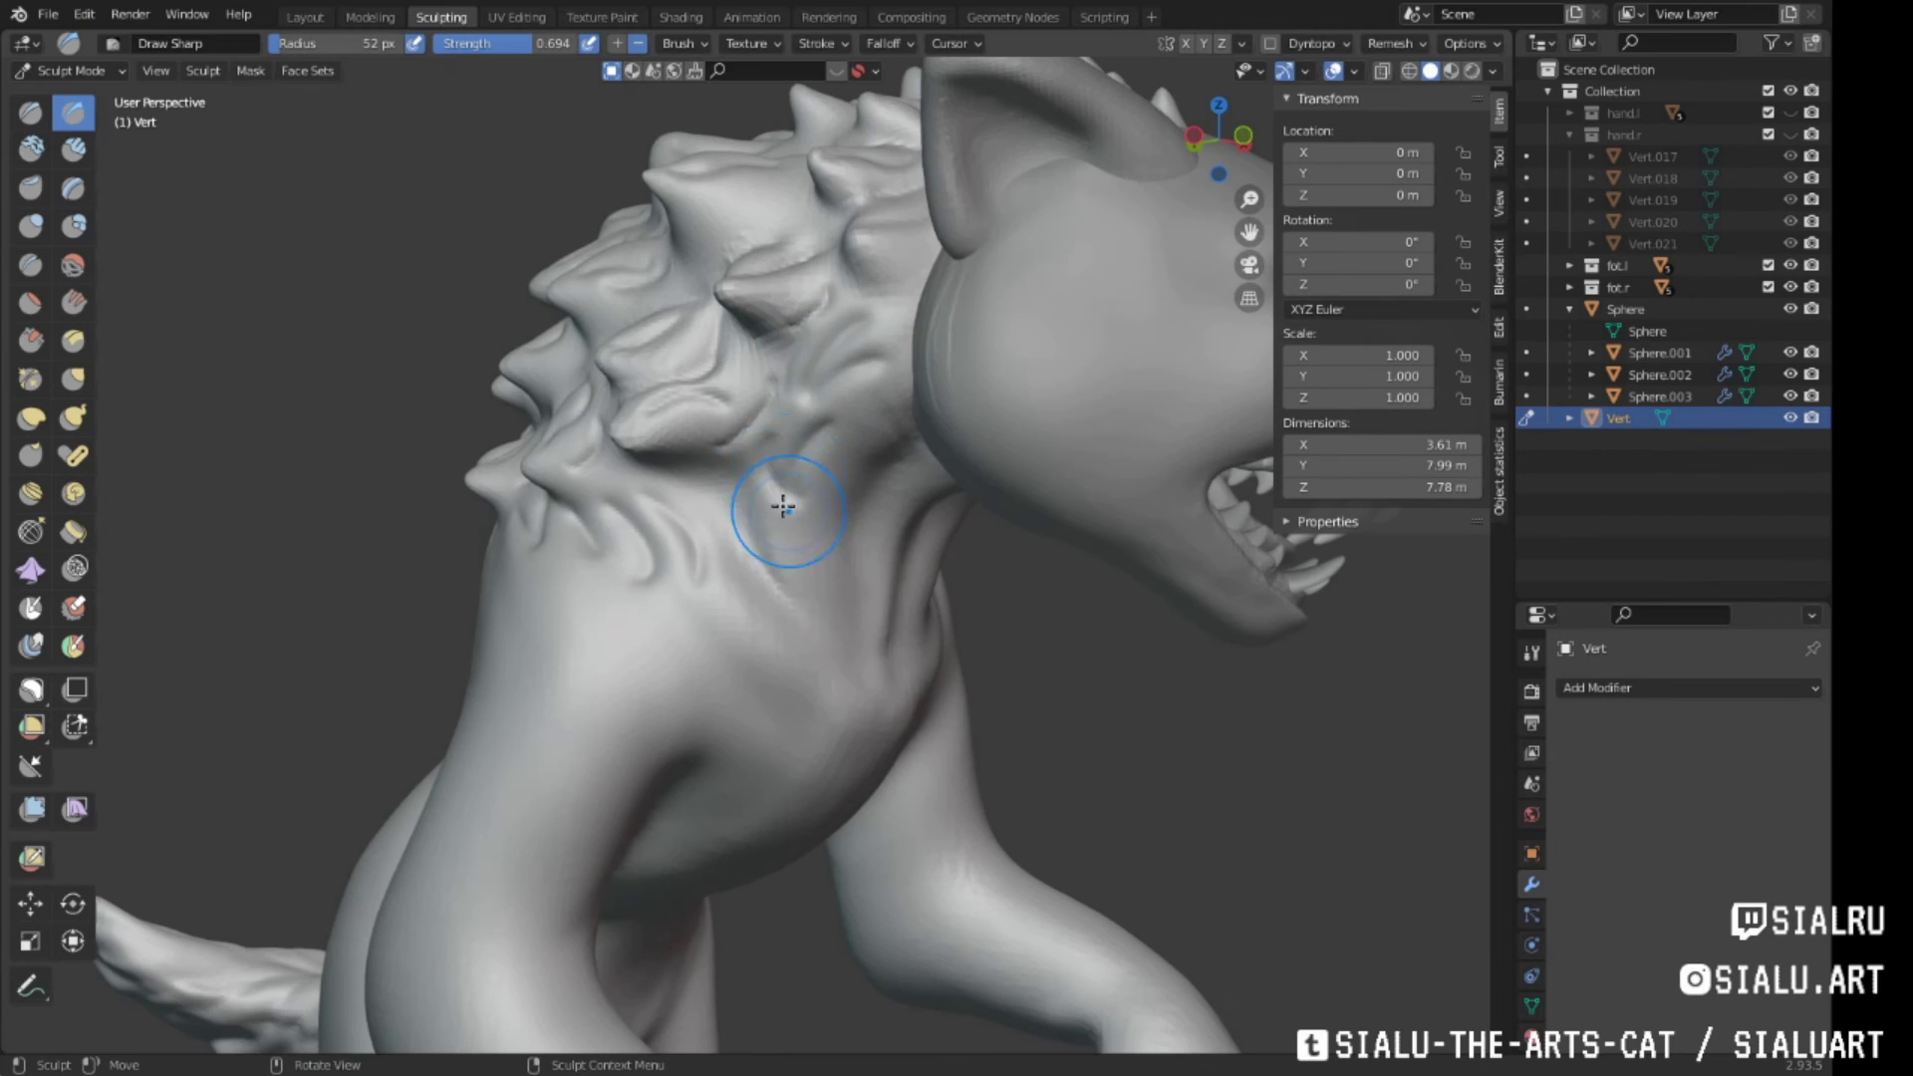
pyautogui.moveTo(783, 506)
pyautogui.mouseDown(button='middle')
pyautogui.moveTo(791, 483)
pyautogui.moveTo(598, 499)
pyautogui.moveTo(781, 521)
pyautogui.moveTo(756, 476)
pyautogui.moveTo(734, 598)
pyautogui.moveTo(768, 419)
pyautogui.moveTo(697, 498)
pyautogui.moveTo(747, 521)
pyautogui.moveTo(756, 462)
pyautogui.mouseUp(button='middle')
pyautogui.press('g')
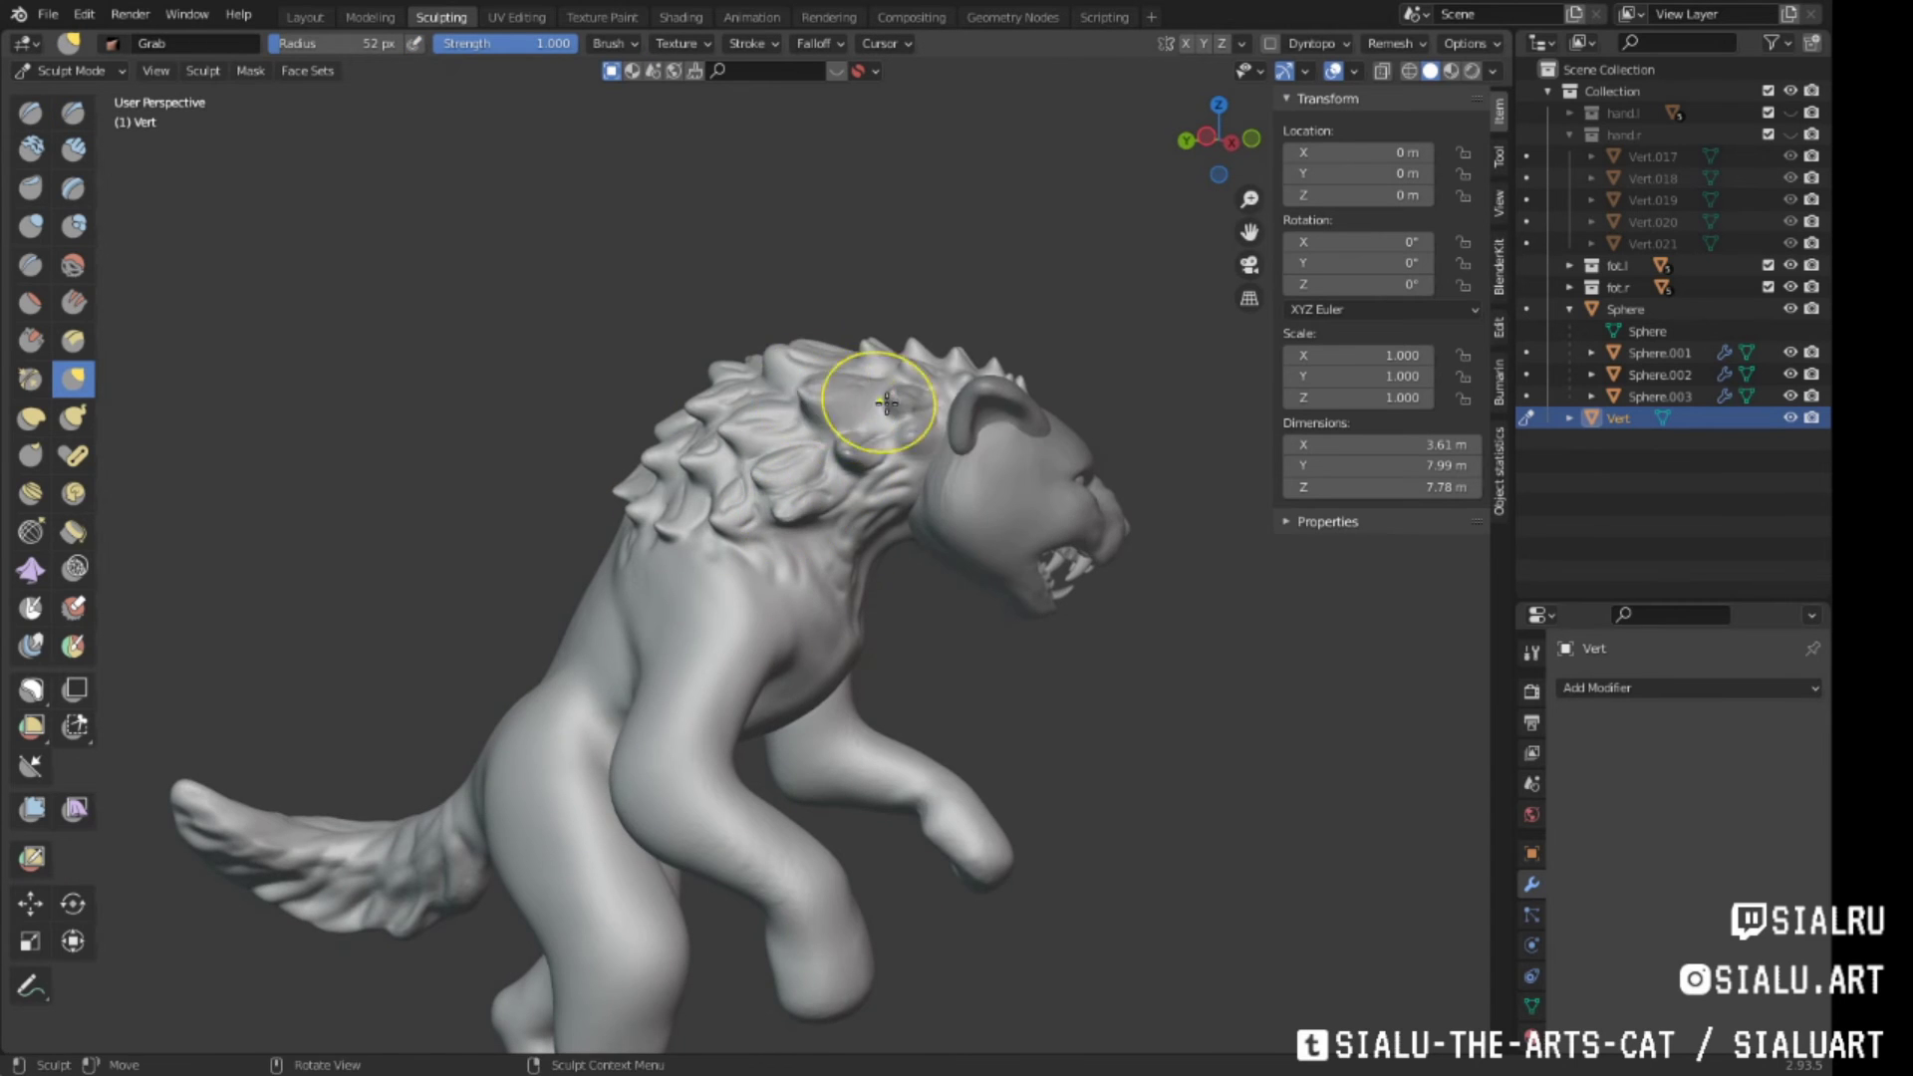
pyautogui.moveTo(886, 402)
pyautogui.mouseDown(button='middle')
pyautogui.moveTo(807, 449)
pyautogui.moveTo(760, 406)
pyautogui.moveTo(735, 520)
pyautogui.moveTo(598, 449)
pyautogui.moveTo(873, 662)
pyautogui.moveTo(960, 692)
pyautogui.moveTo(711, 520)
pyautogui.moveTo(777, 458)
pyautogui.mouseUp(button='middle')
# Join the ears object into the head Sphere and go back to Sculpt Mode
pyautogui.click(1527, 375)
pyautogui.click(304, 17)
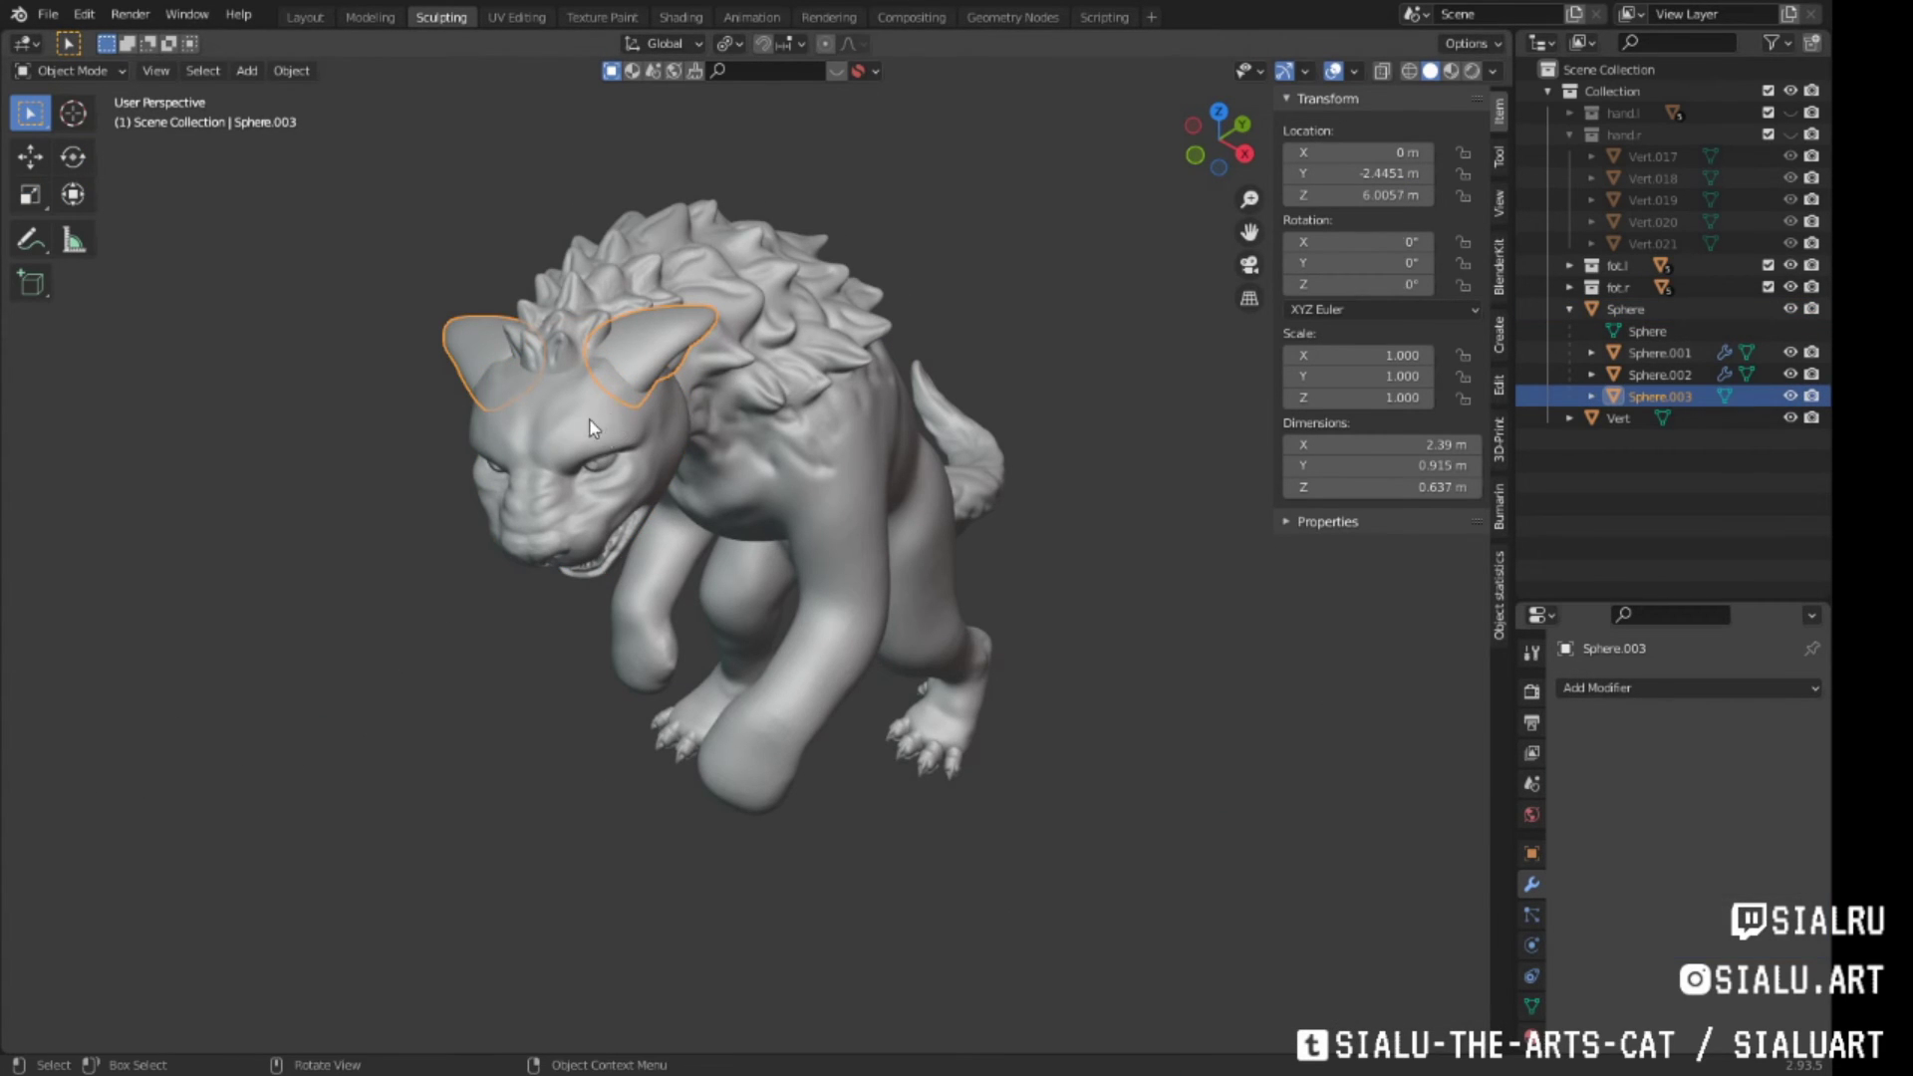
pyautogui.click(77, 143)
pyautogui.scroll(5, 747, 406)
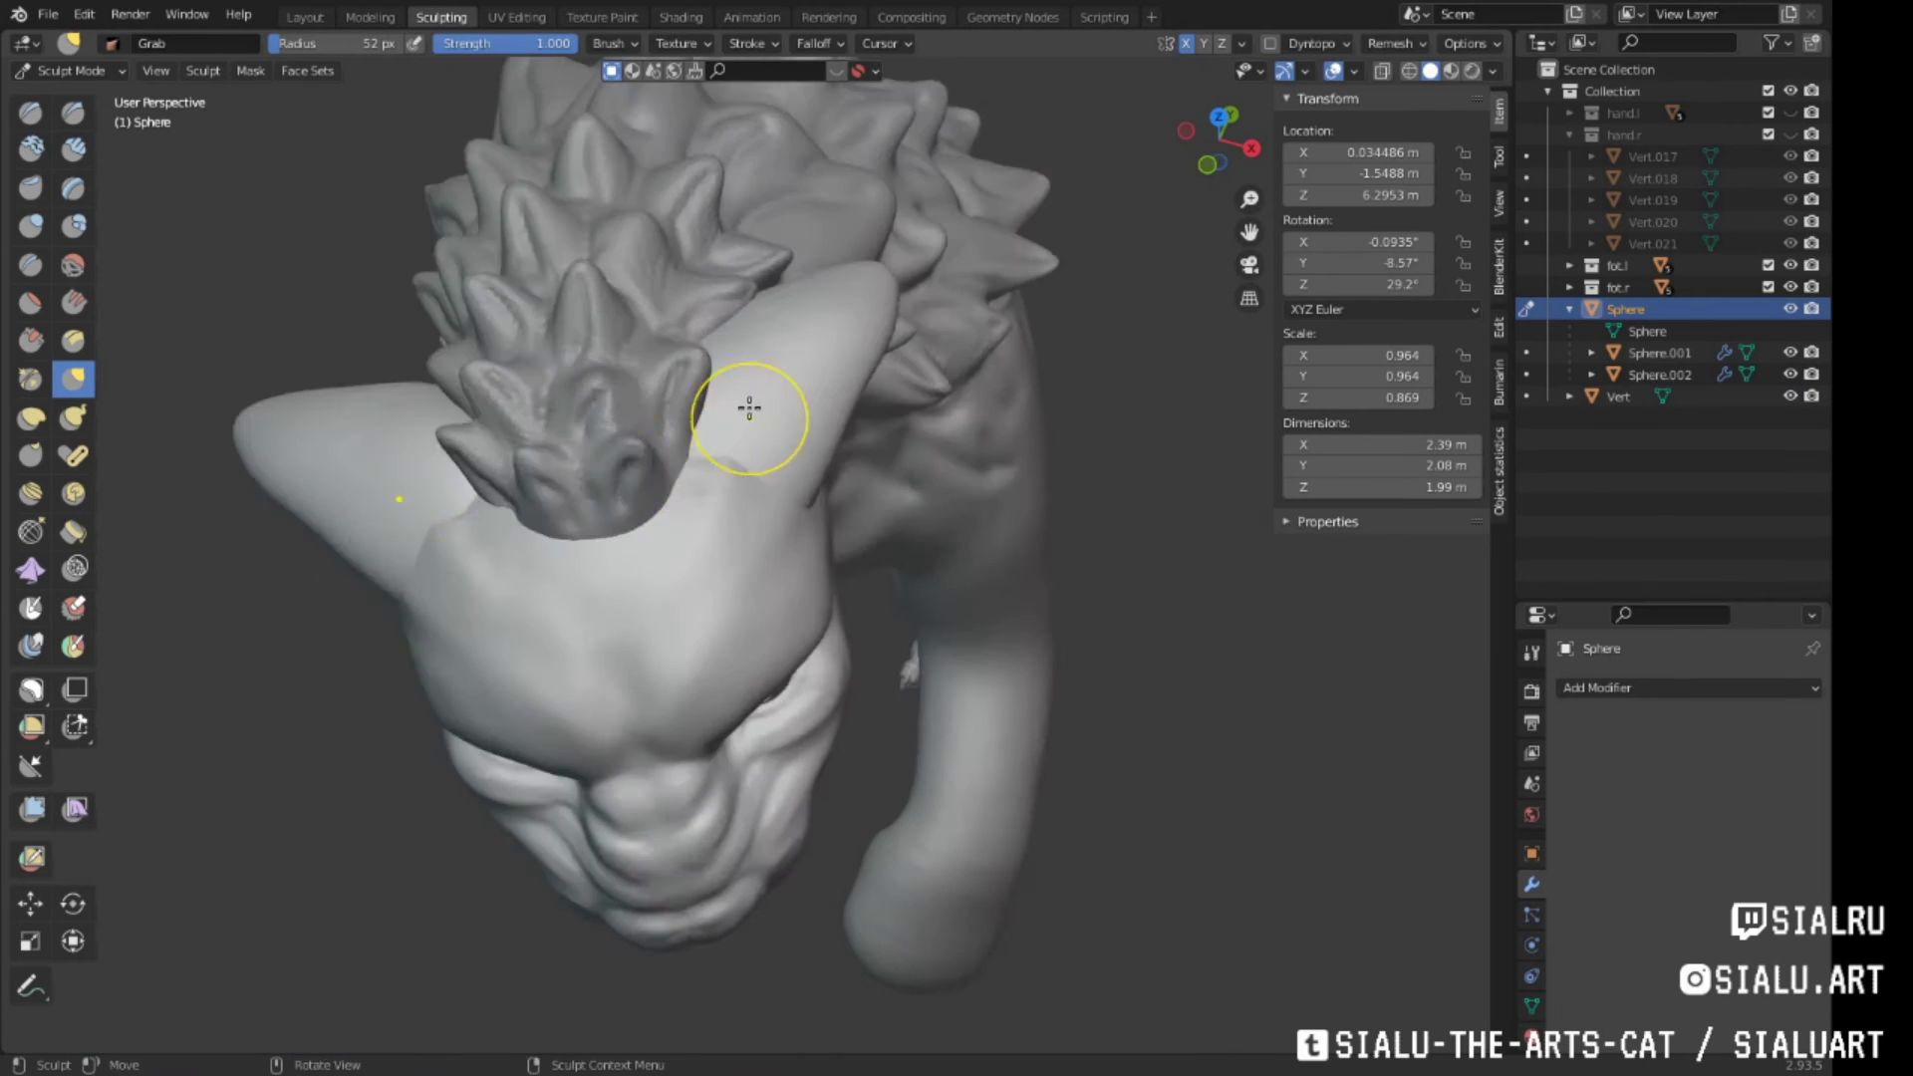
pyautogui.moveTo(747, 406); pyautogui.dragTo(640, 192, button='middle')
# Pull clustered spikes across the cheeks and brow with the 36 px Snake Hook brush
pyautogui.press('k')
pyautogui.moveTo(536, 285)
pyautogui.mouseDown(button='middle')
pyautogui.moveTo(458, 392)
pyautogui.moveTo(562, 248)
pyautogui.mouseUp(button='middle')
pyautogui.scroll(-6, 705, 371)
pyautogui.scroll(7, 727, 235)
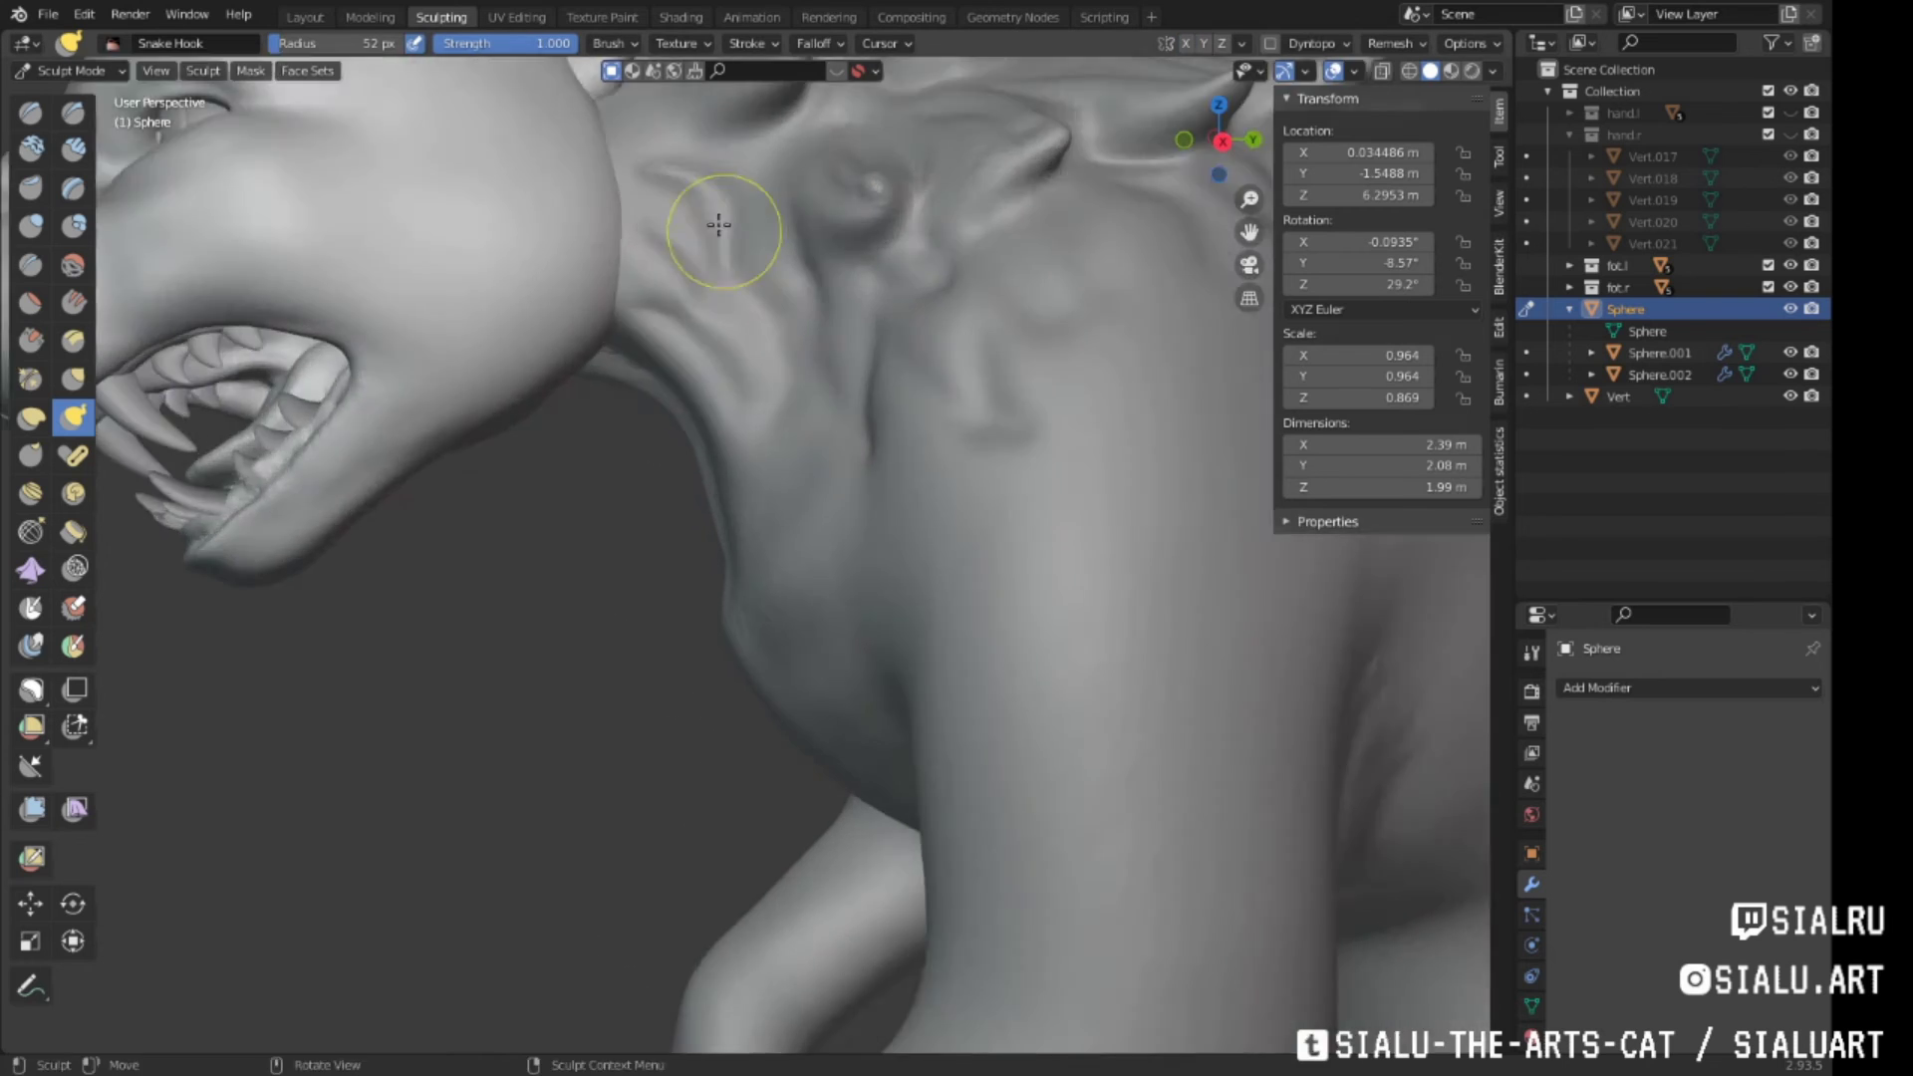
pyautogui.scroll(-3, 726, 235)
pyautogui.moveTo(727, 235)
pyautogui.mouseDown(button='middle')
pyautogui.moveTo(915, 182)
pyautogui.moveTo(581, 332)
pyautogui.moveTo(558, 378)
pyautogui.mouseUp(button='middle')
pyautogui.scroll(-3, 542, 397)
pyautogui.scroll(4, 770, 223)
pyautogui.scroll(-4, 770, 223)
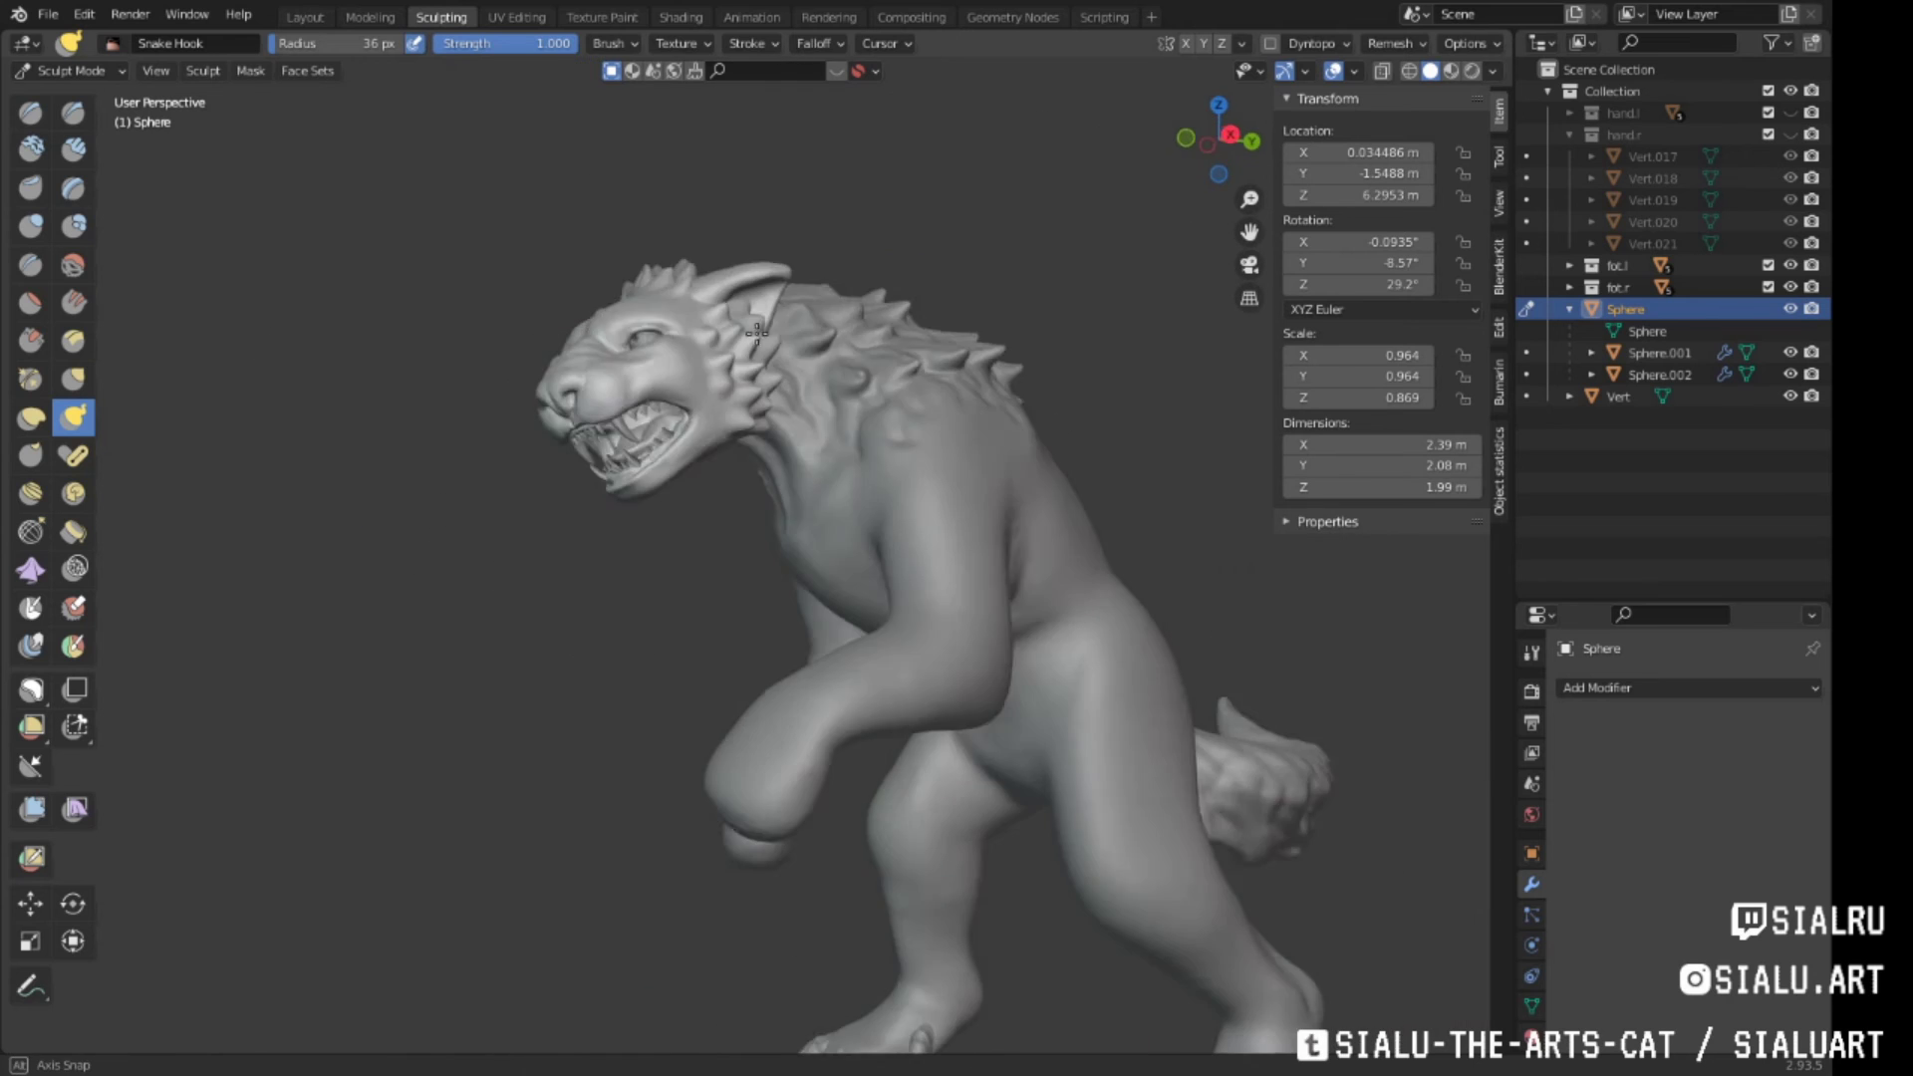
pyautogui.scroll(4, 611, 308)
# Extend Snake Hook spikes toward the neck and check the figure from profile and three-quarter views
pyautogui.moveTo(610, 308)
pyautogui.mouseDown(button='middle')
pyautogui.moveTo(1088, 359)
pyautogui.moveTo(929, 278)
pyautogui.mouseUp(button='middle')
pyautogui.scroll(3, 1089, 358)
pyautogui.scroll(-4, 1088, 359)
pyautogui.scroll(5, 1088, 358)
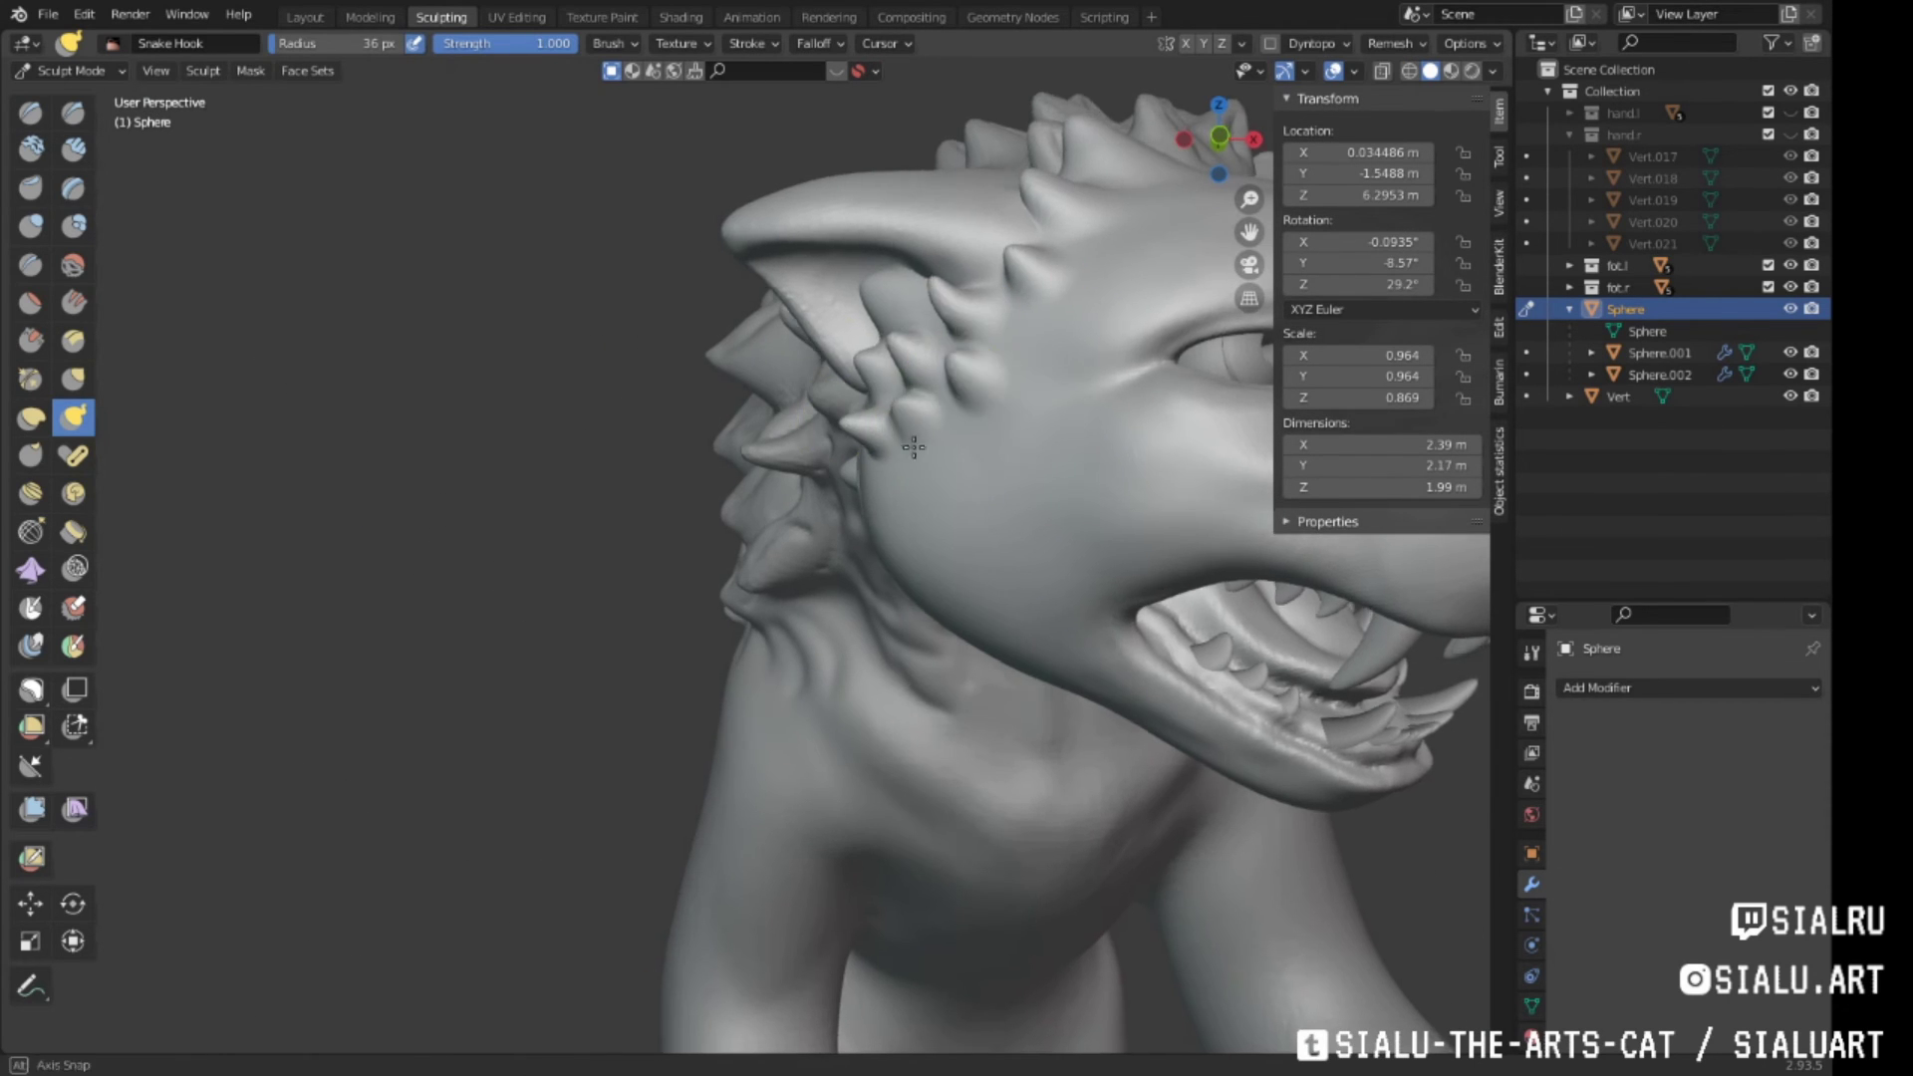
pyautogui.scroll(-2, 914, 447)
pyautogui.moveTo(852, 479)
pyautogui.mouseDown(button='middle')
pyautogui.moveTo(1046, 505)
pyautogui.moveTo(897, 513)
pyautogui.moveTo(744, 634)
pyautogui.moveTo(974, 598)
pyautogui.moveTo(837, 547)
pyautogui.moveTo(992, 555)
pyautogui.moveTo(927, 557)
pyautogui.moveTo(931, 534)
pyautogui.moveTo(876, 478)
pyautogui.moveTo(1016, 428)
pyautogui.moveTo(764, 543)
pyautogui.mouseUp(button='middle')
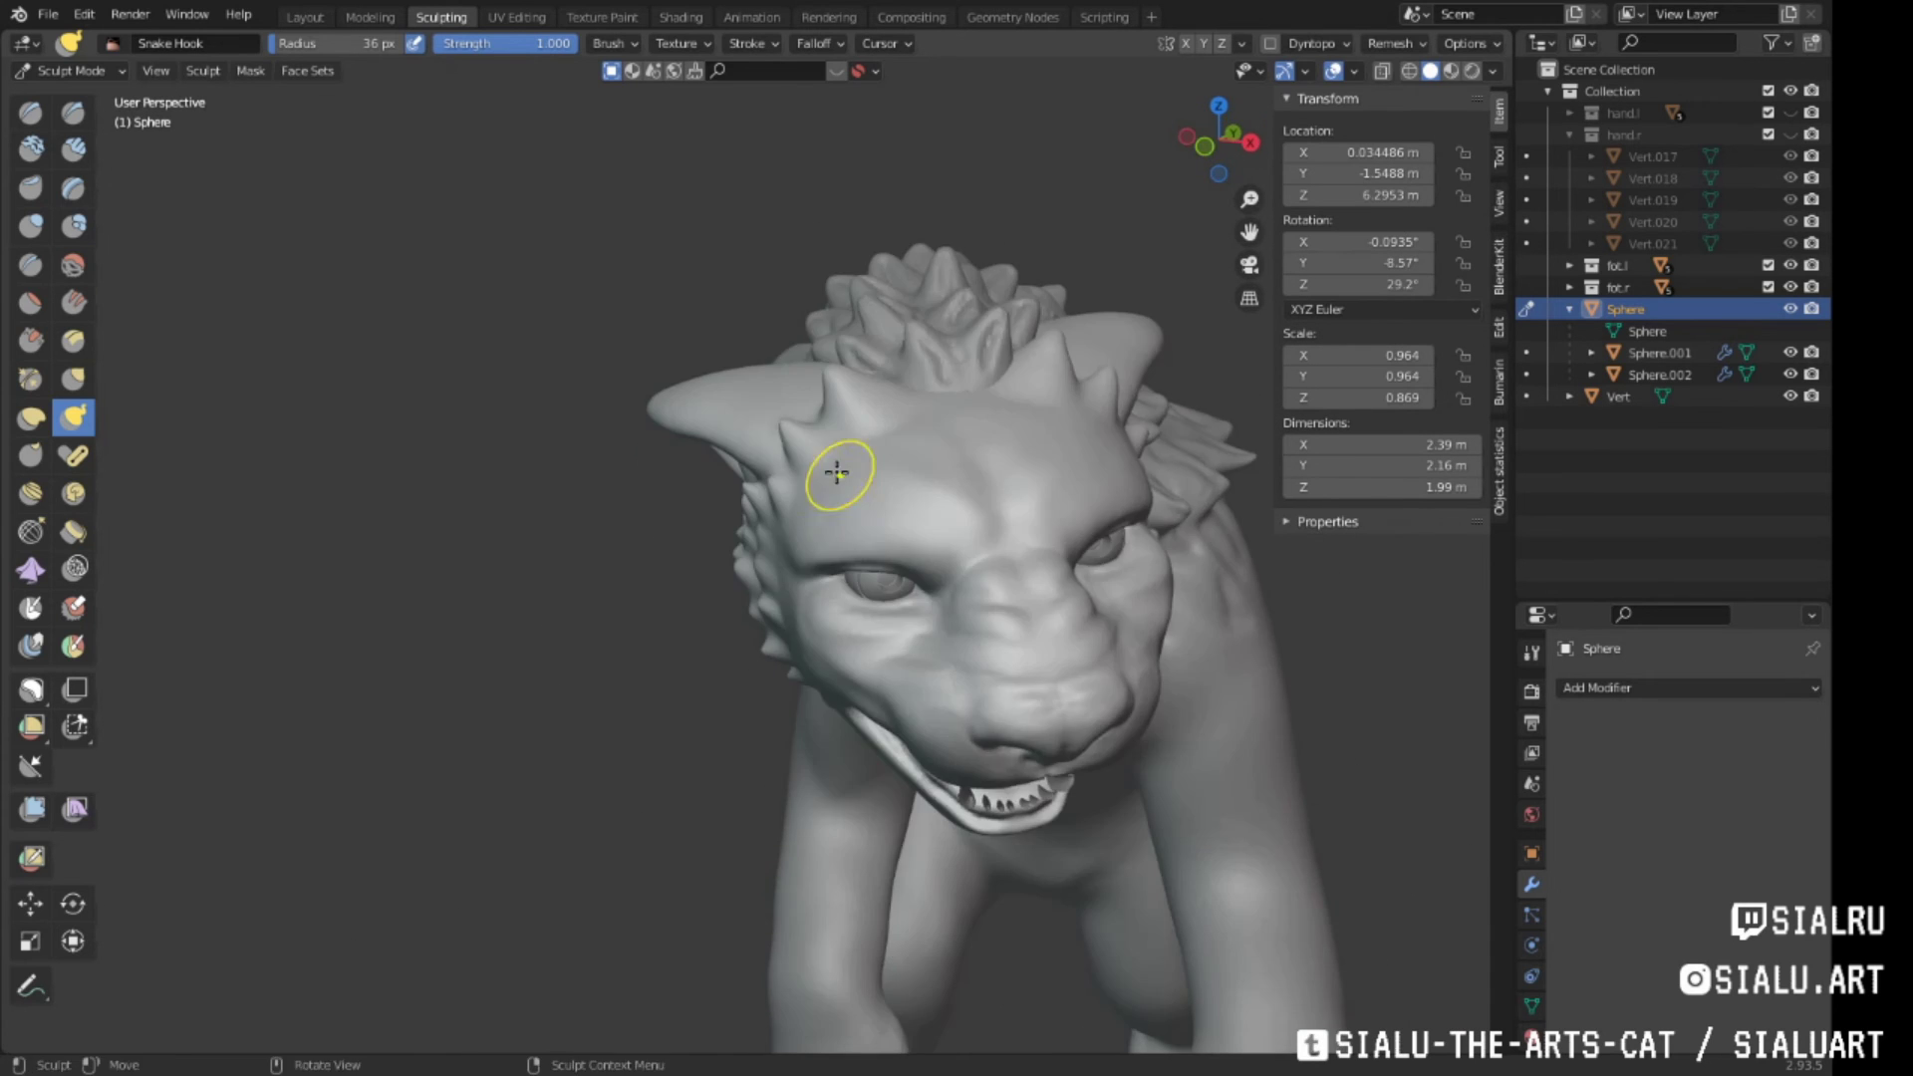
pyautogui.moveTo(914, 385)
pyautogui.mouseDown(button='middle')
pyautogui.moveTo(790, 419)
pyautogui.moveTo(863, 638)
pyautogui.mouseUp(button='middle')
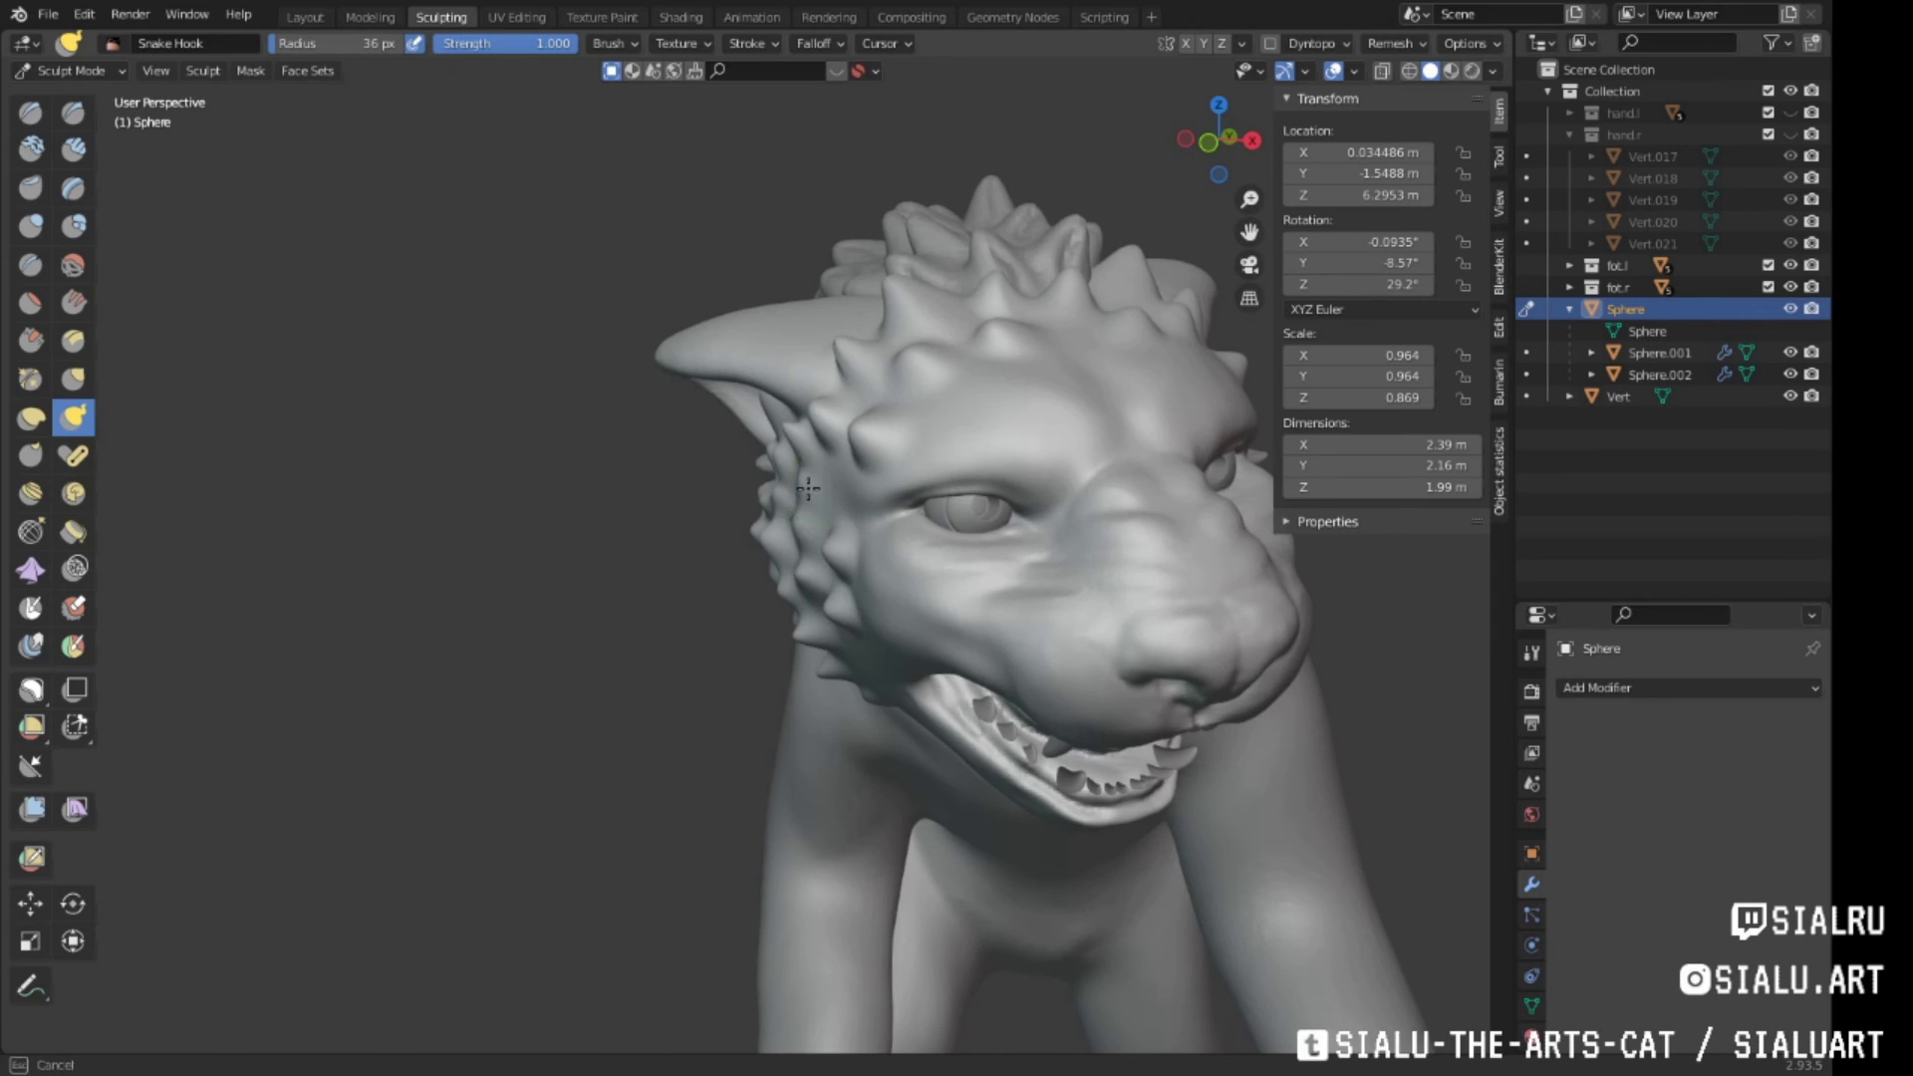
pyautogui.moveTo(808, 488)
pyautogui.mouseDown(button='middle')
pyautogui.moveTo(1162, 428)
pyautogui.moveTo(901, 529)
pyautogui.moveTo(1028, 510)
pyautogui.mouseUp(button='middle')
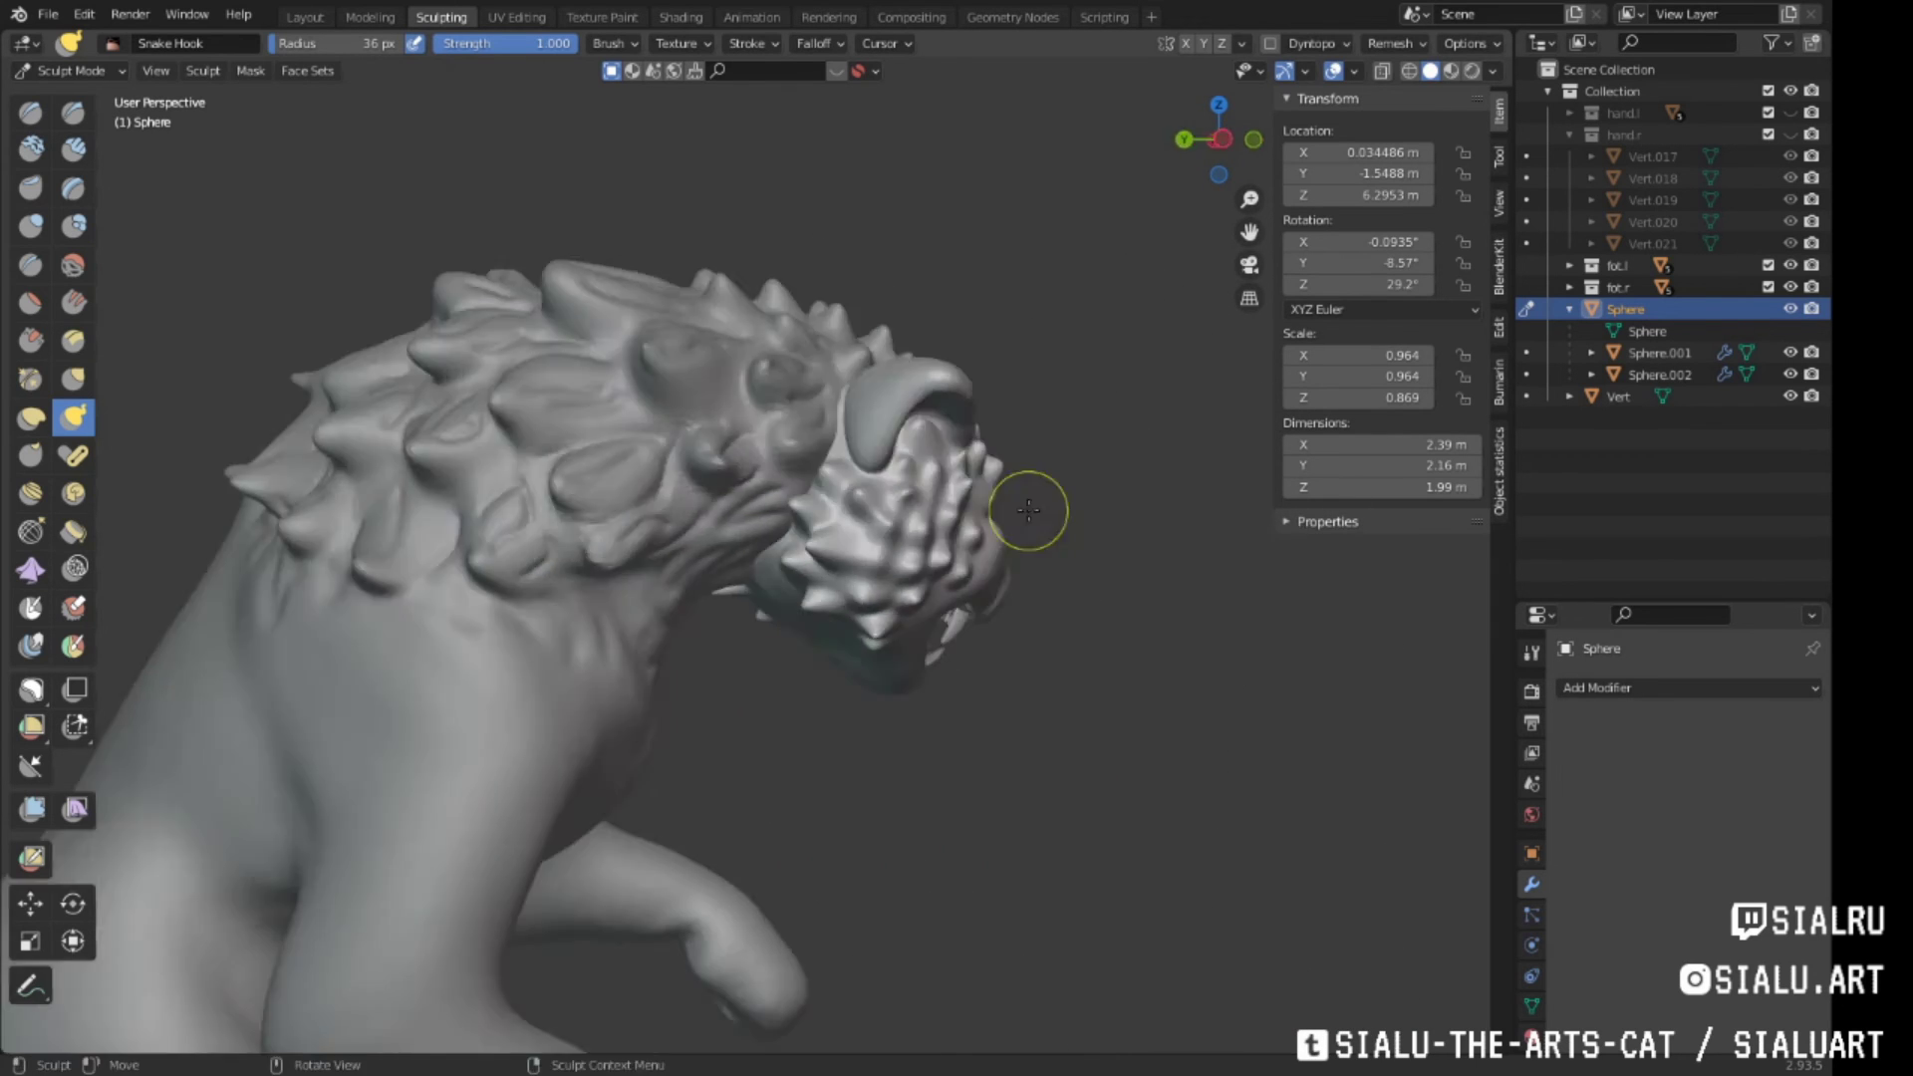
pyautogui.scroll(-4, 897, 555)
pyautogui.scroll(-3, 886, 558)
pyautogui.moveTo(887, 558); pyautogui.dragTo(882, 565, button='middle')
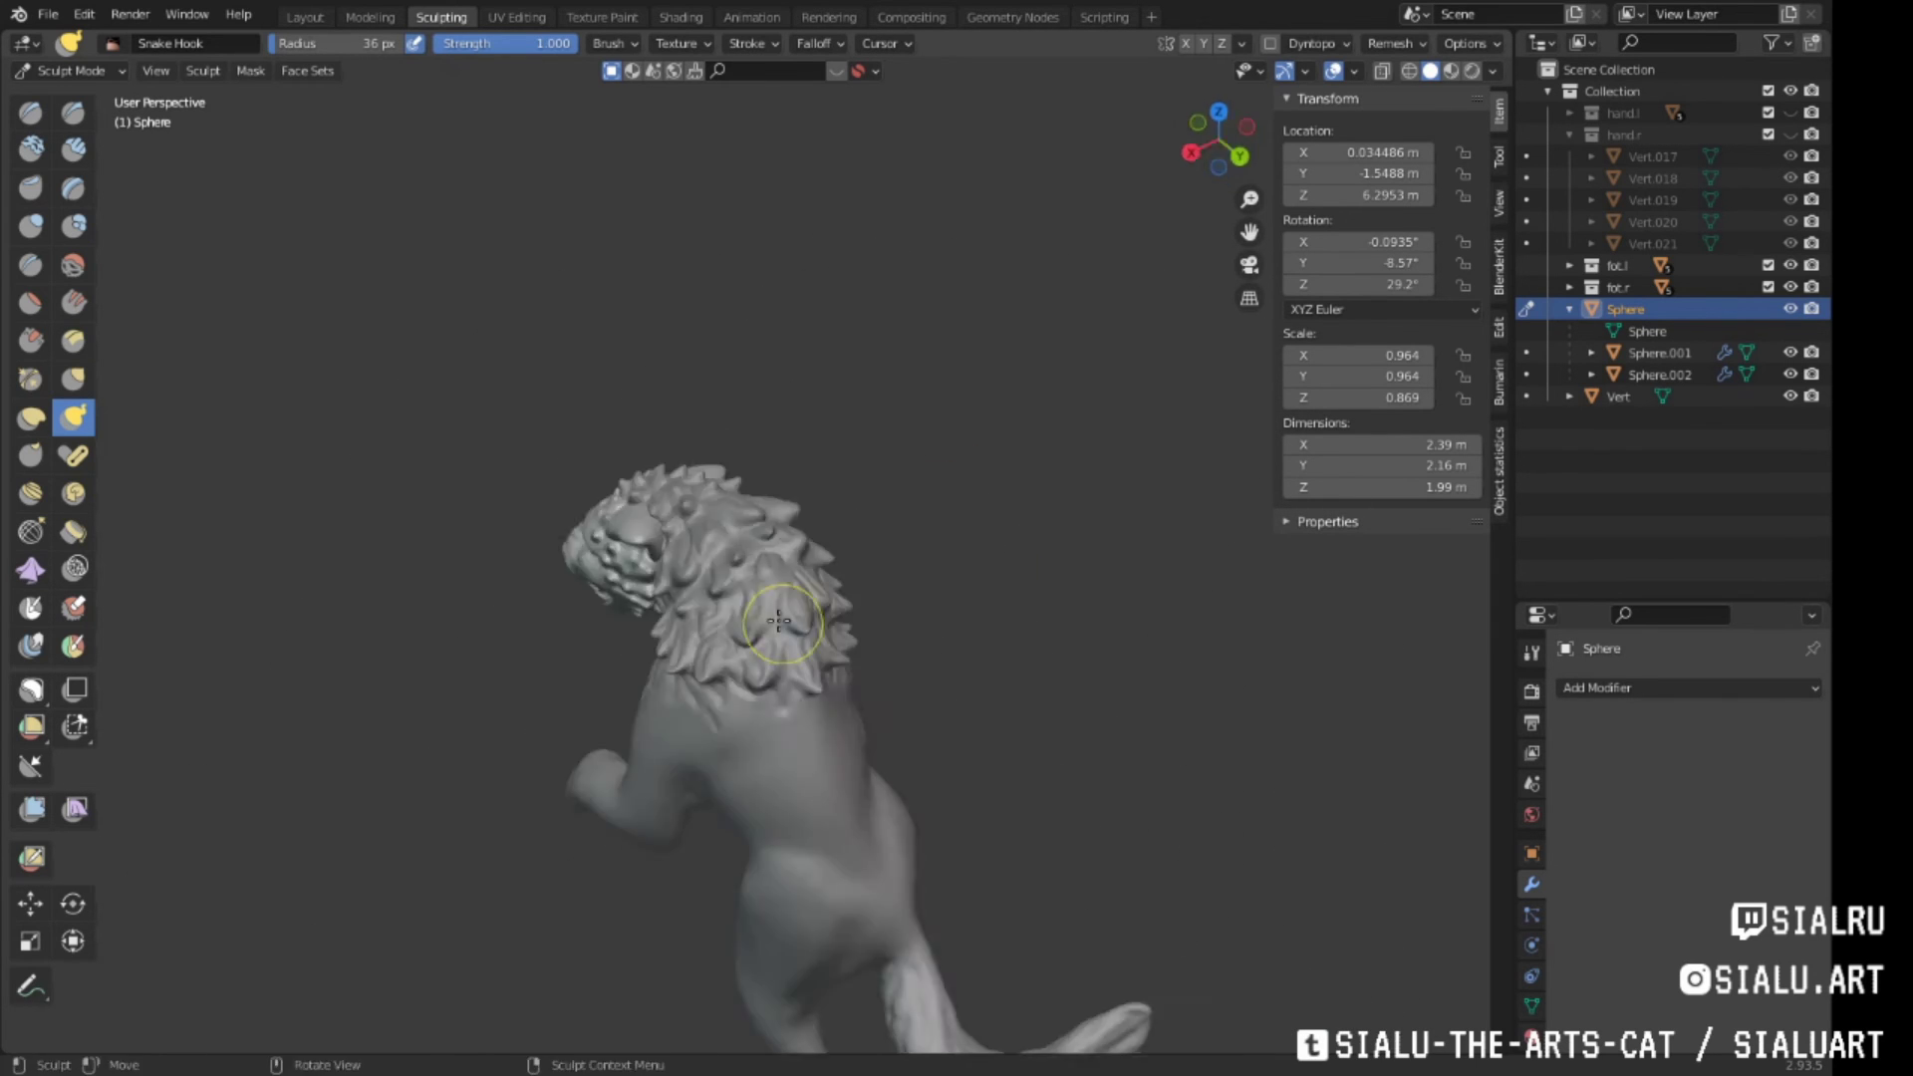
# Carve crisp creases between the spikes on brow, cheeks and snout using Draw Sharp at 0.694 strength
pyautogui.click(73, 112)
pyautogui.scroll(8, 625, 477)
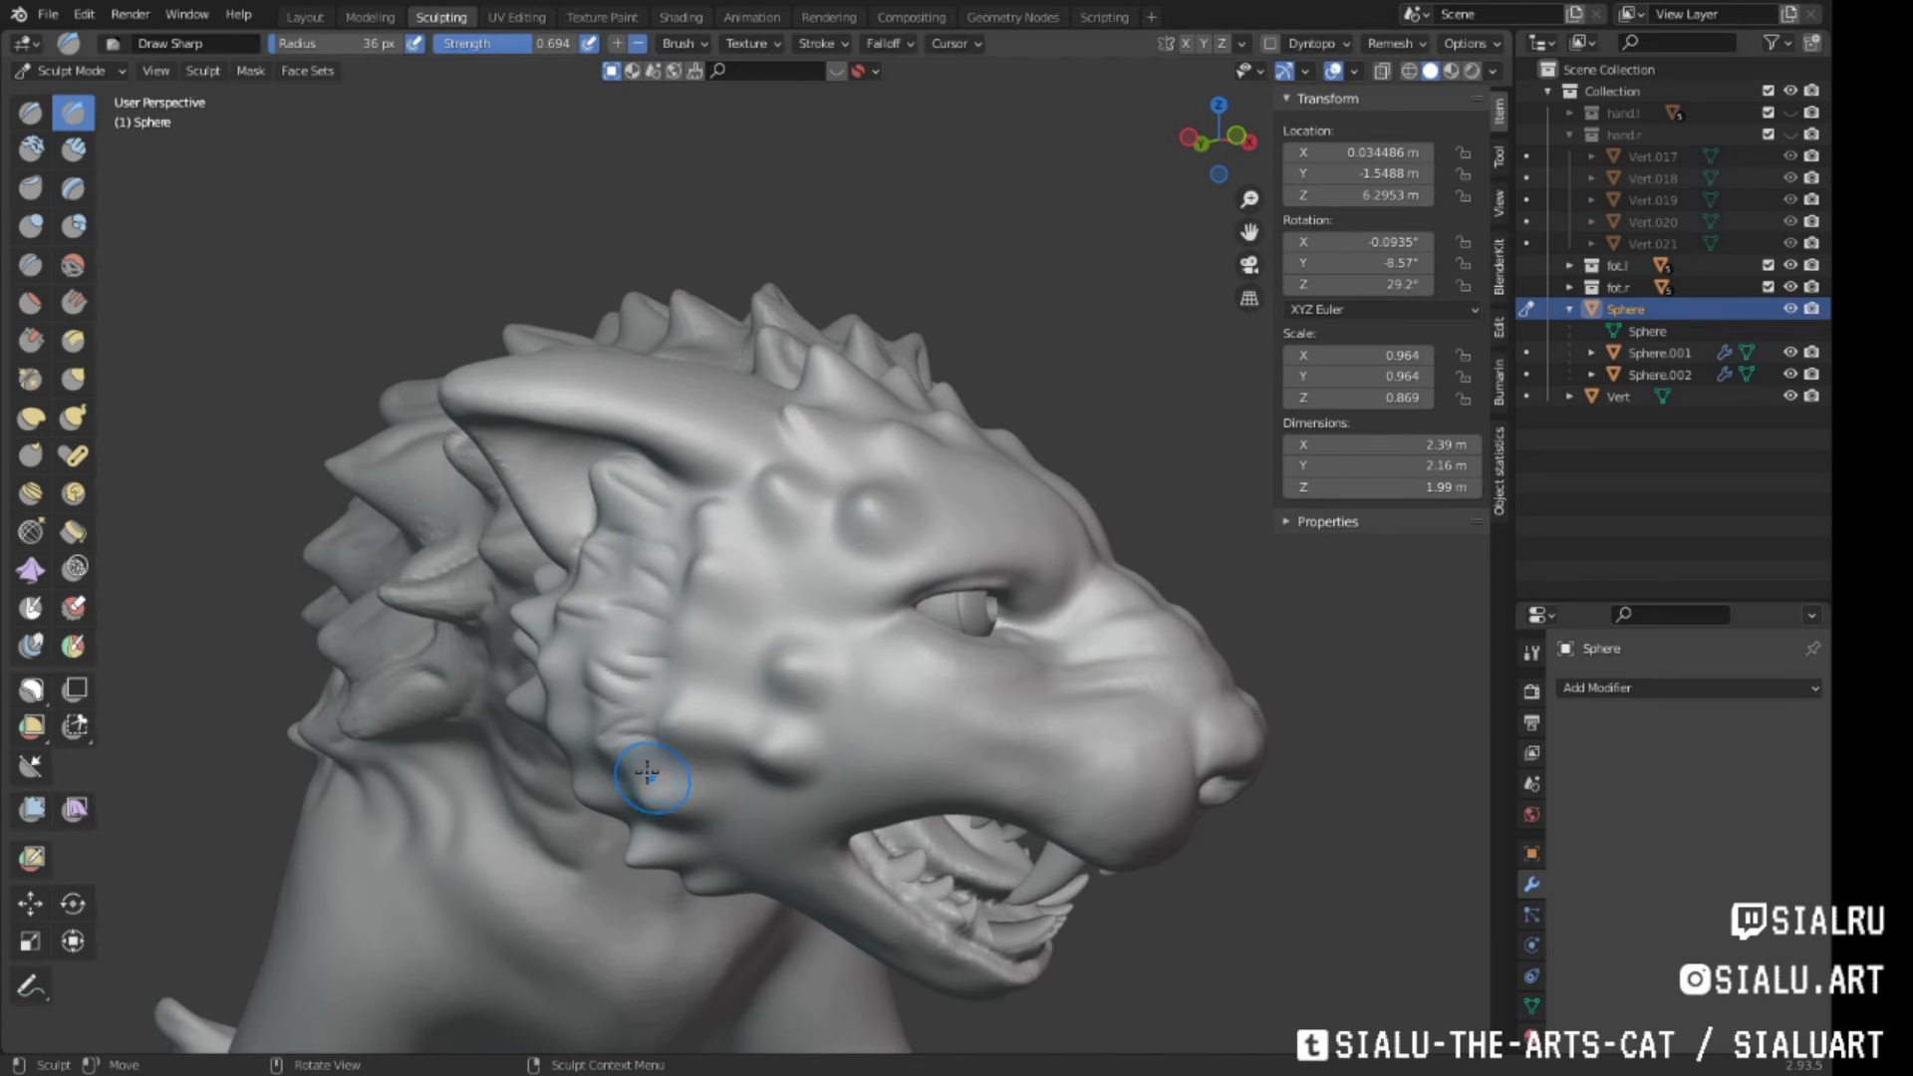
pyautogui.moveTo(878, 531); pyautogui.dragTo(675, 515, button='middle')
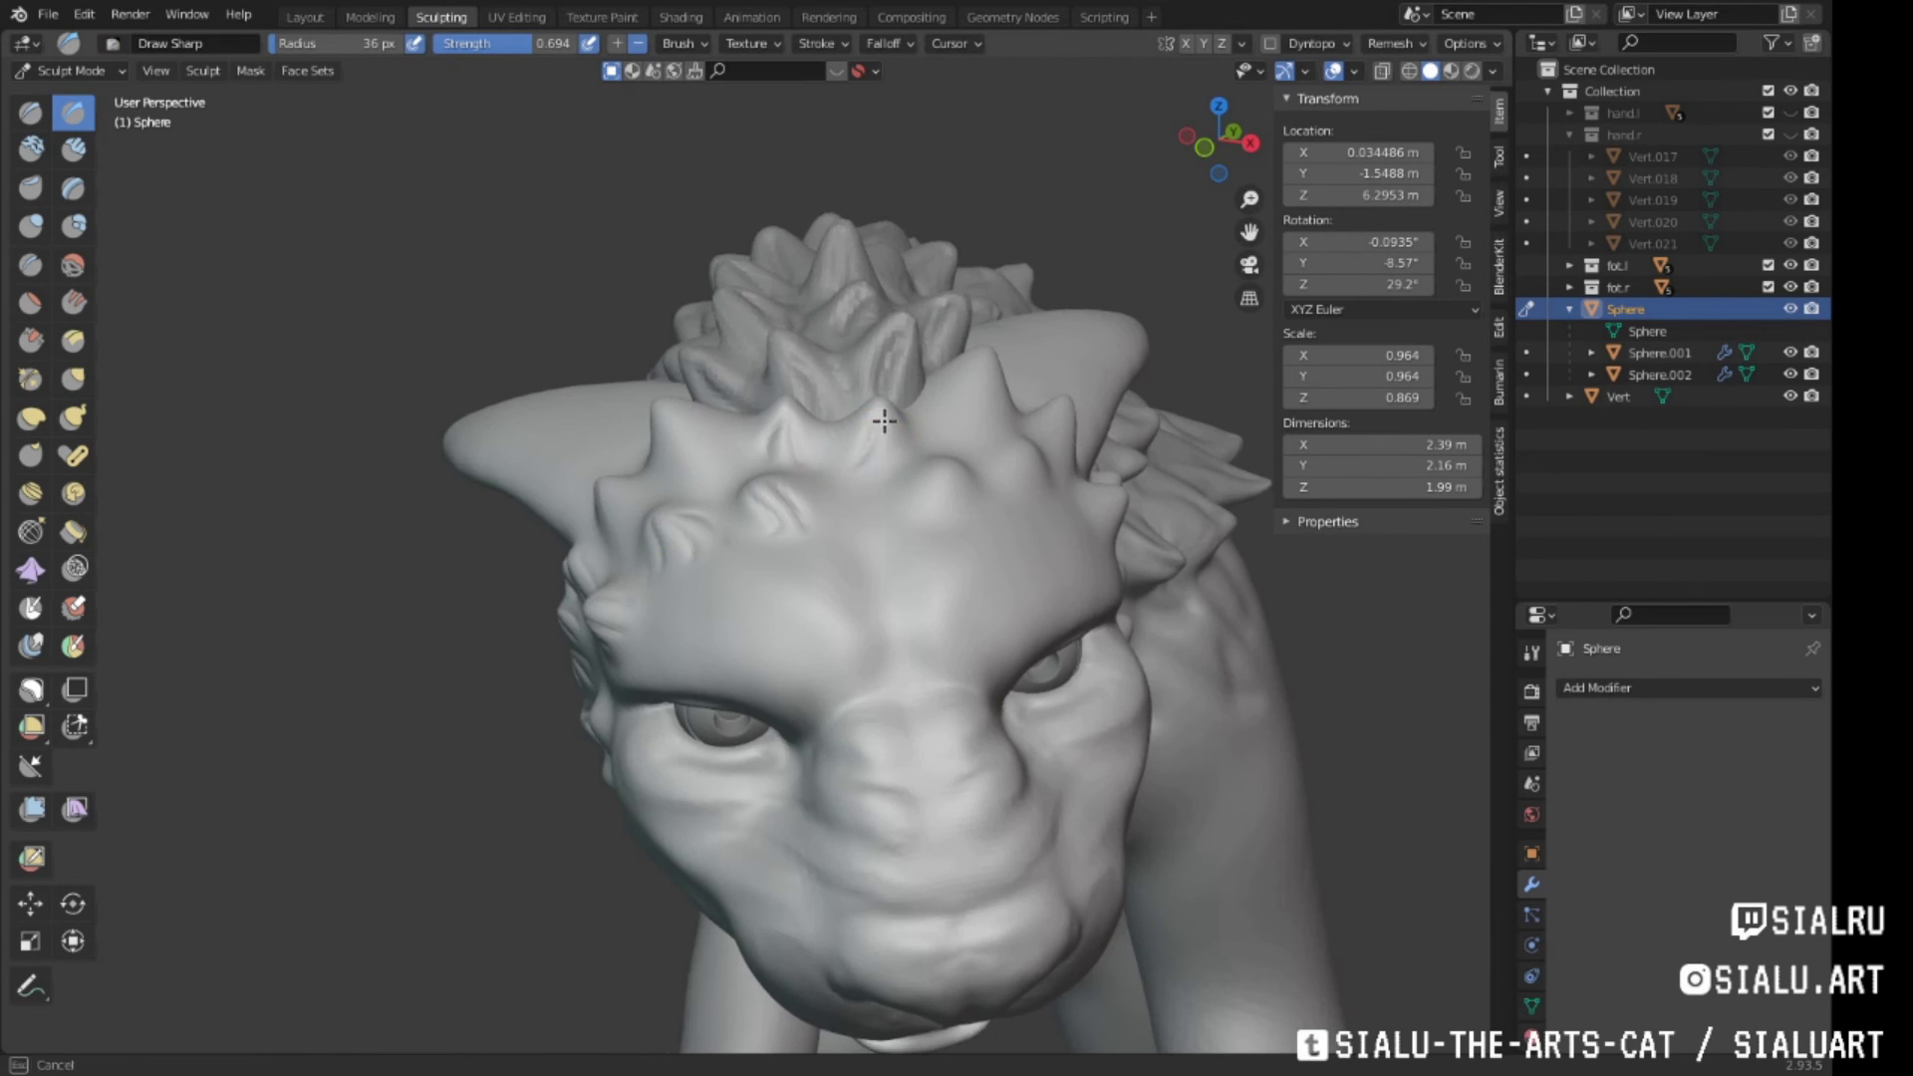
pyautogui.moveTo(884, 421); pyautogui.dragTo(1009, 434, button='middle')
pyautogui.moveTo(737, 481)
pyautogui.mouseDown(button='middle')
pyautogui.moveTo(611, 649)
pyautogui.moveTo(582, 650)
pyautogui.moveTo(730, 671)
pyautogui.moveTo(568, 590)
pyautogui.mouseUp(button='middle')
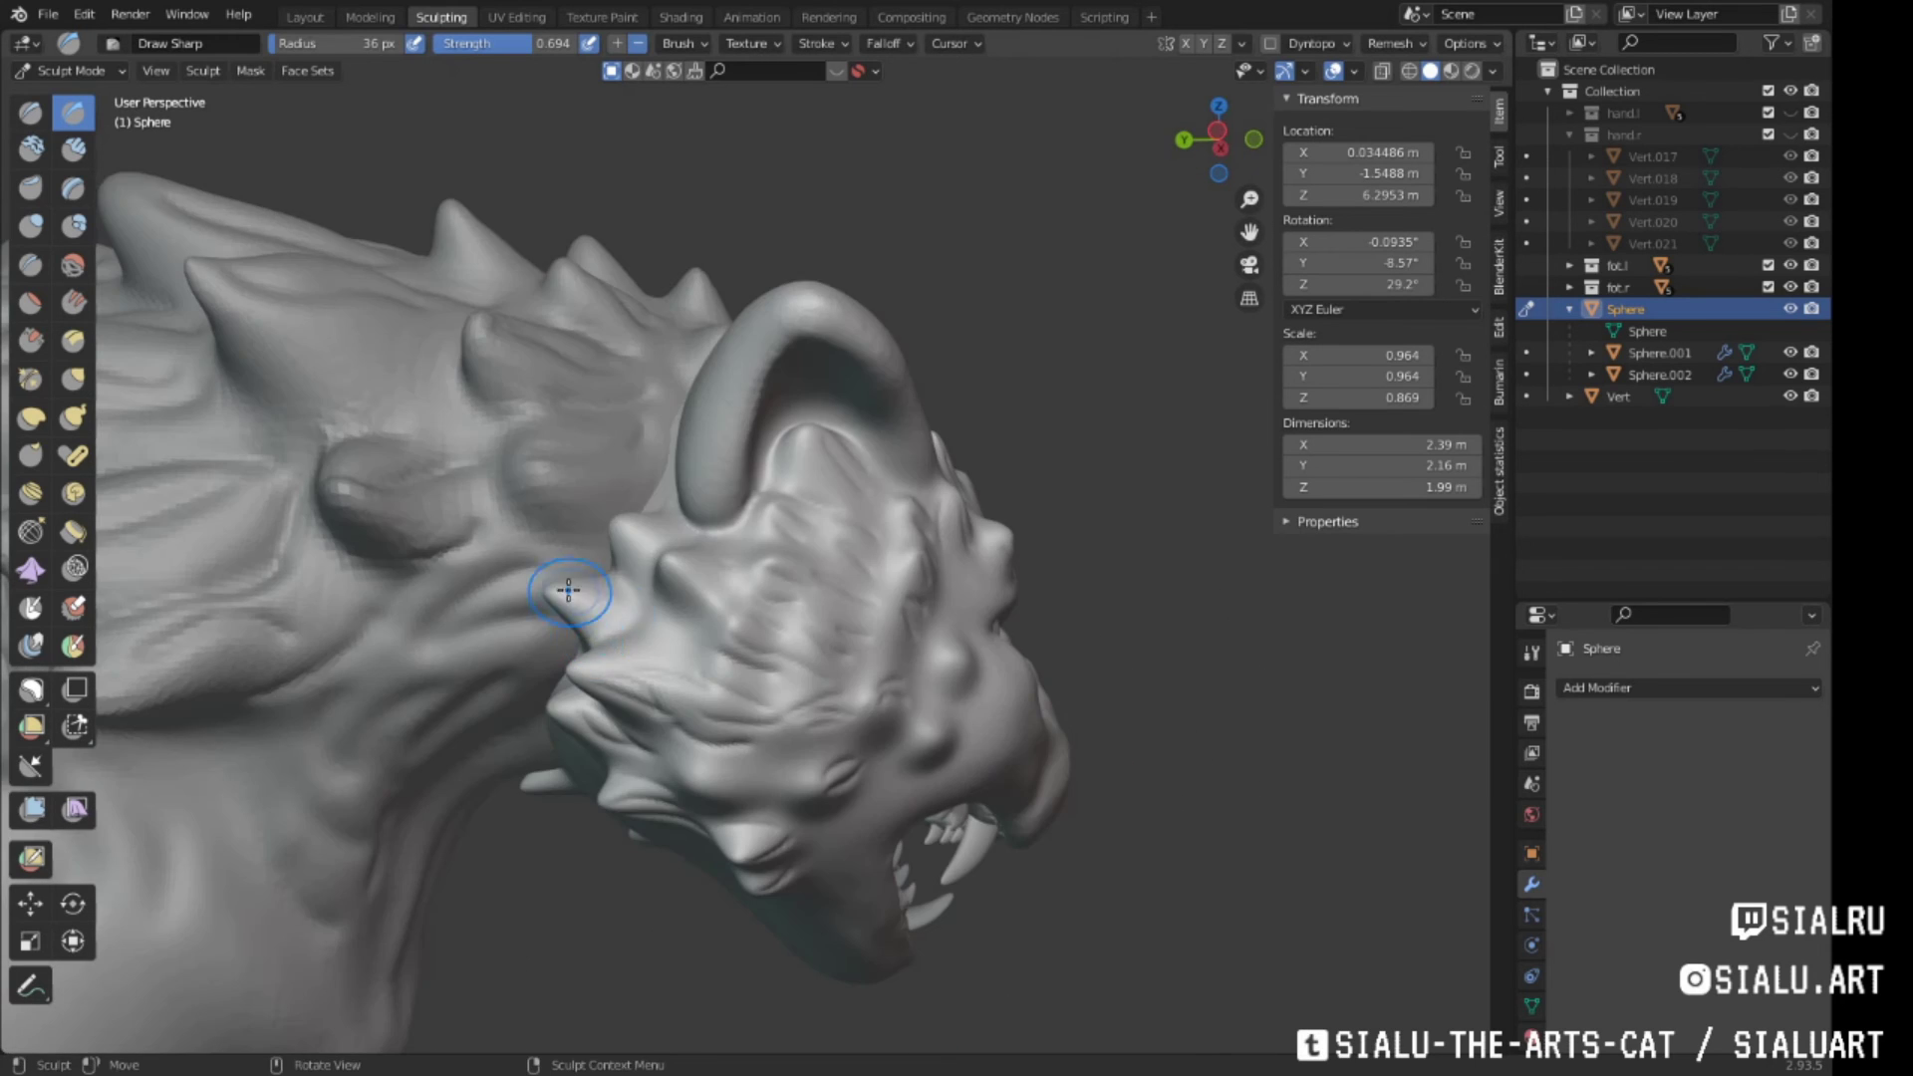
pyautogui.moveTo(669, 653)
pyautogui.mouseDown(button='middle')
pyautogui.moveTo(641, 405)
pyautogui.moveTo(981, 408)
pyautogui.mouseUp(button='middle')
pyautogui.scroll(3, 641, 406)
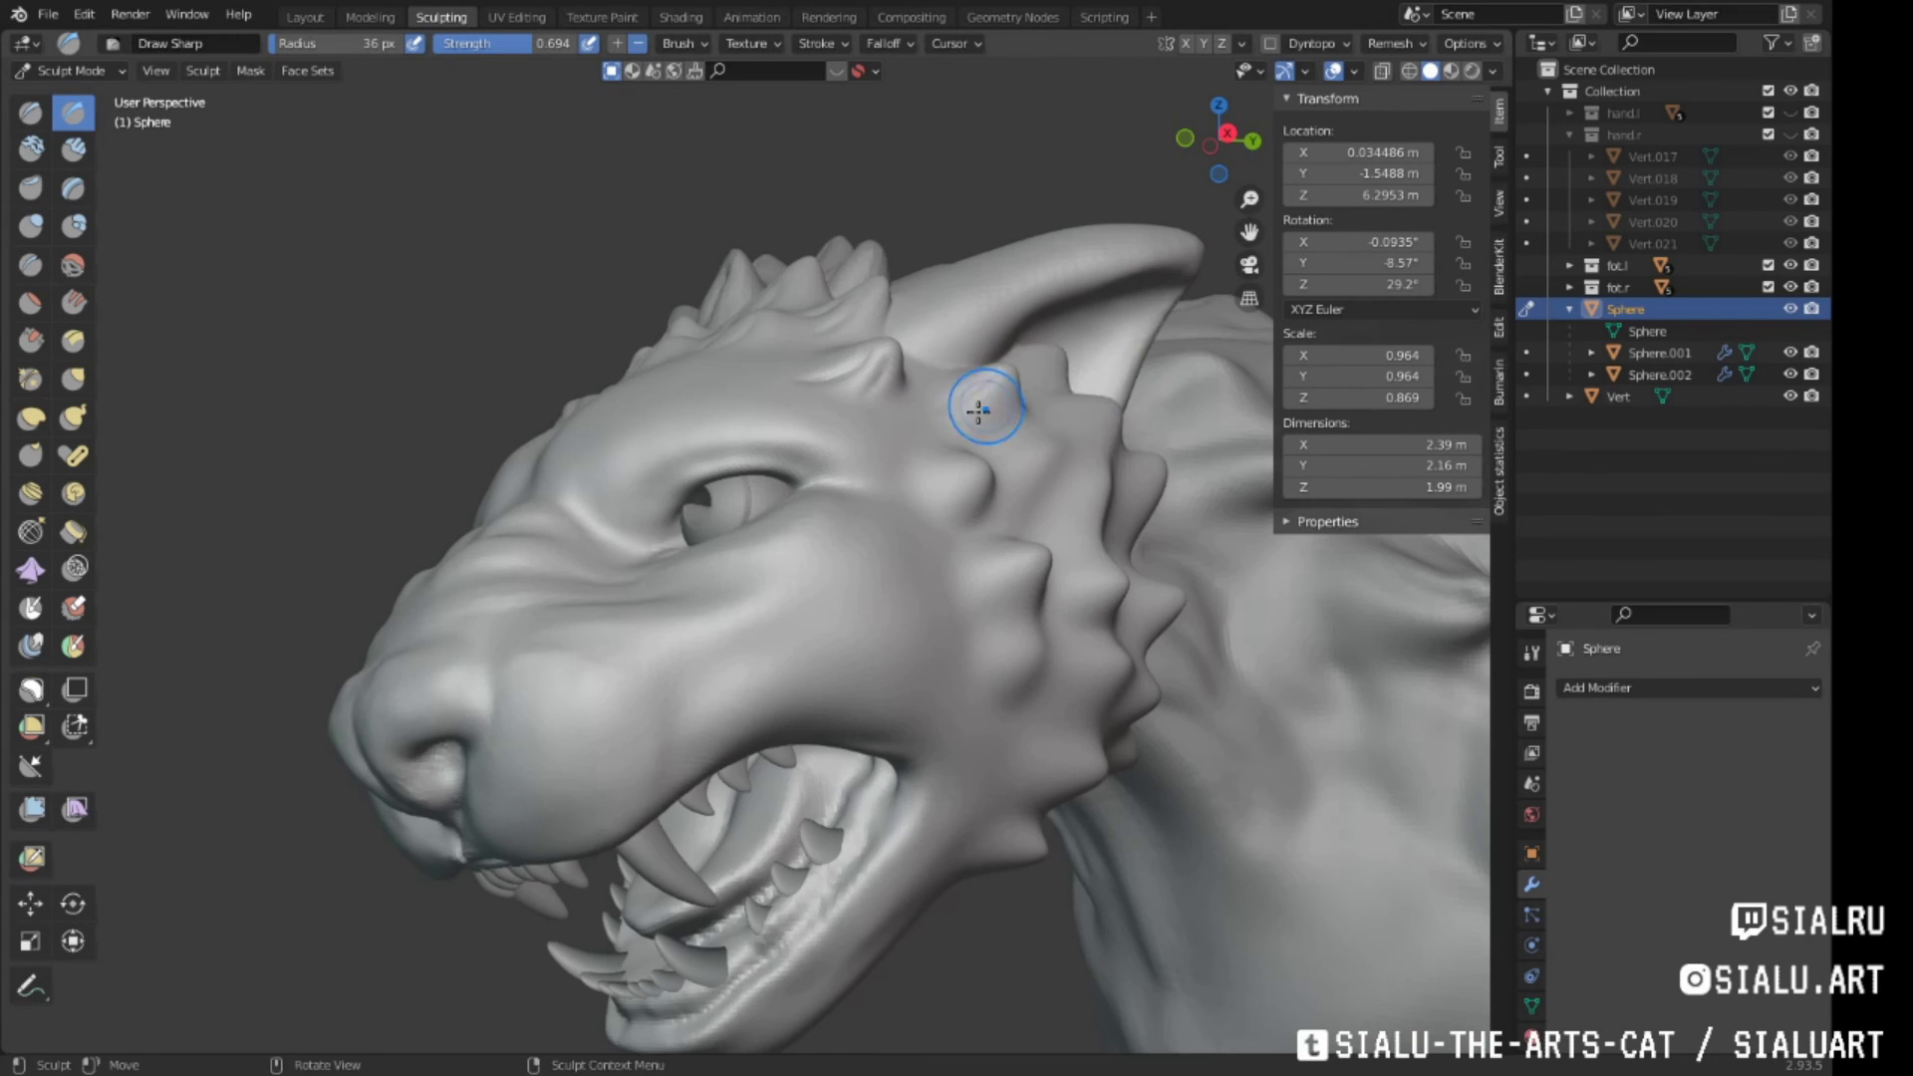
pyautogui.moveTo(1030, 659); pyautogui.dragTo(927, 620, button='middle')
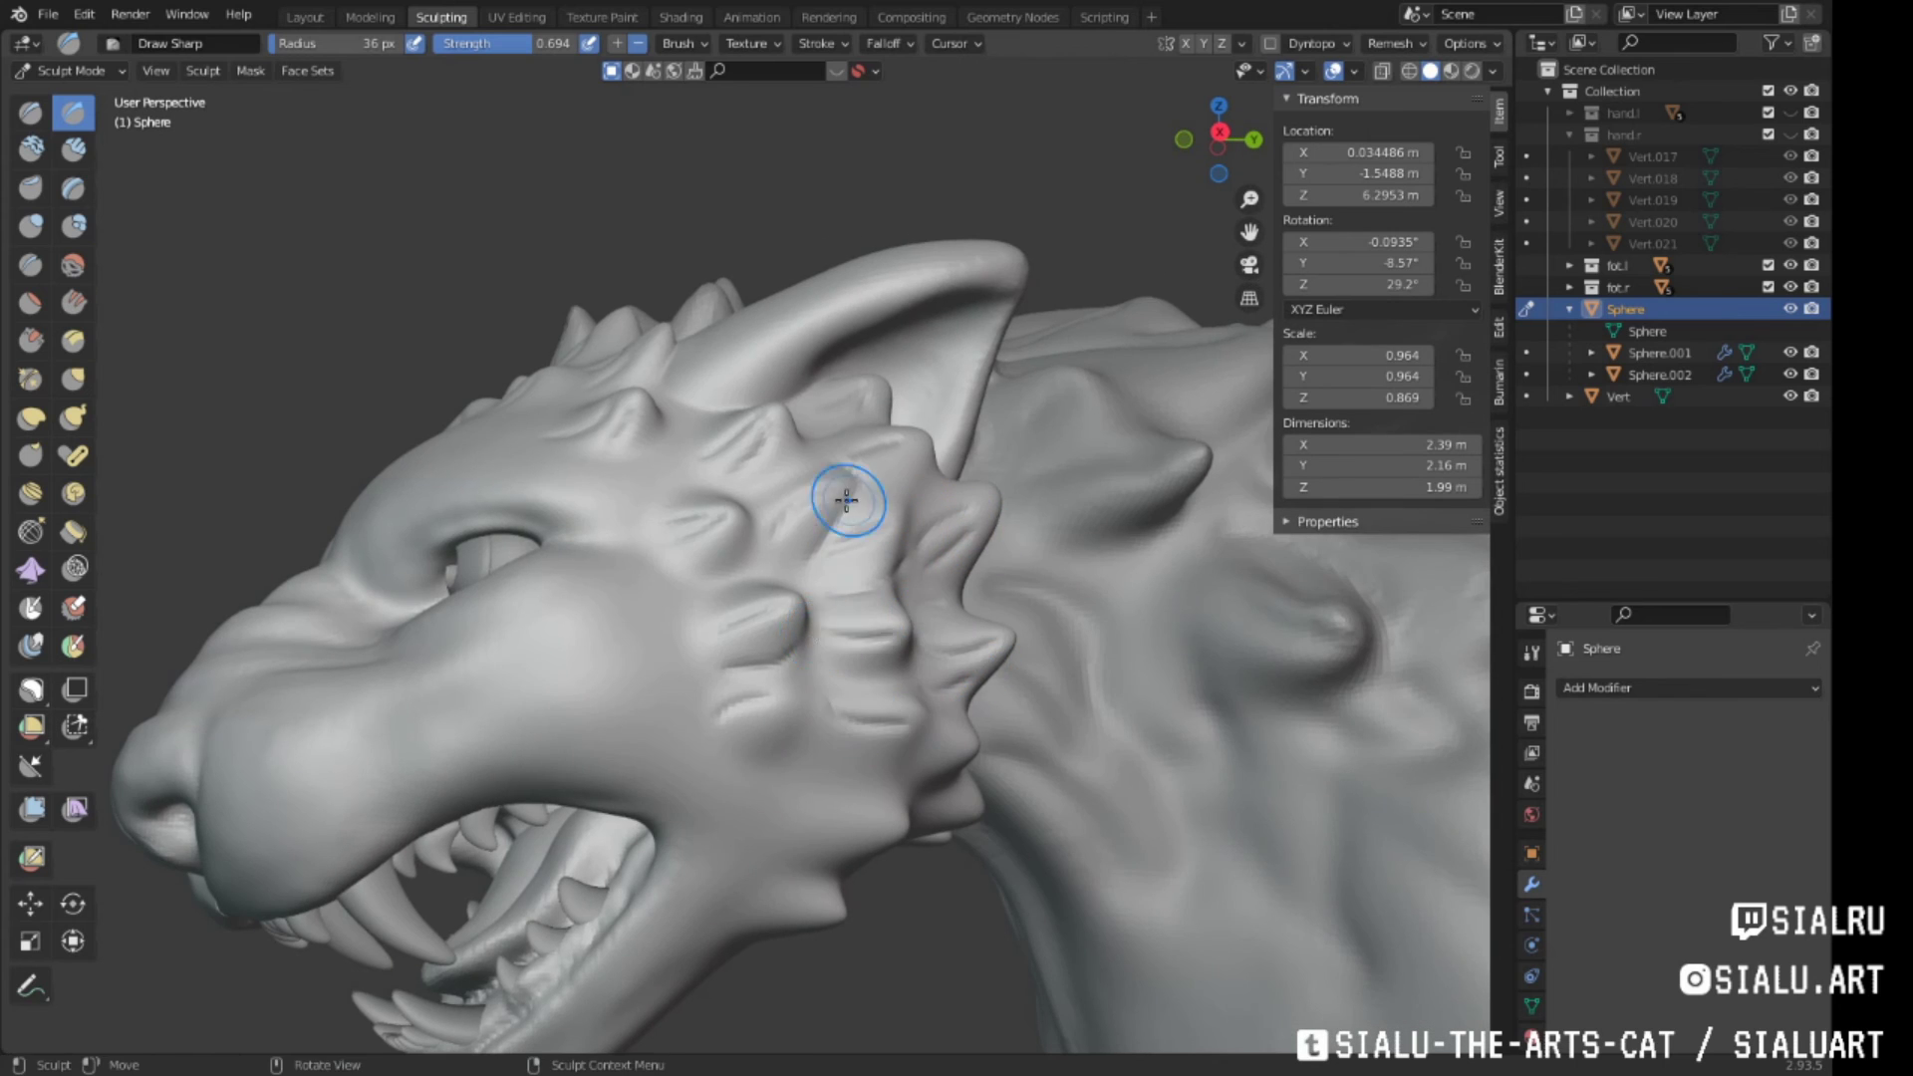
pyautogui.moveTo(846, 501)
pyautogui.mouseDown(button='middle')
pyautogui.moveTo(875, 512)
pyautogui.moveTo(708, 639)
pyautogui.moveTo(786, 683)
pyautogui.moveTo(833, 354)
pyautogui.moveTo(904, 586)
pyautogui.moveTo(729, 499)
pyautogui.mouseUp(button='middle')
pyautogui.scroll(-4, 730, 499)
pyautogui.scroll(3, 730, 498)
pyautogui.scroll(-3, 729, 498)
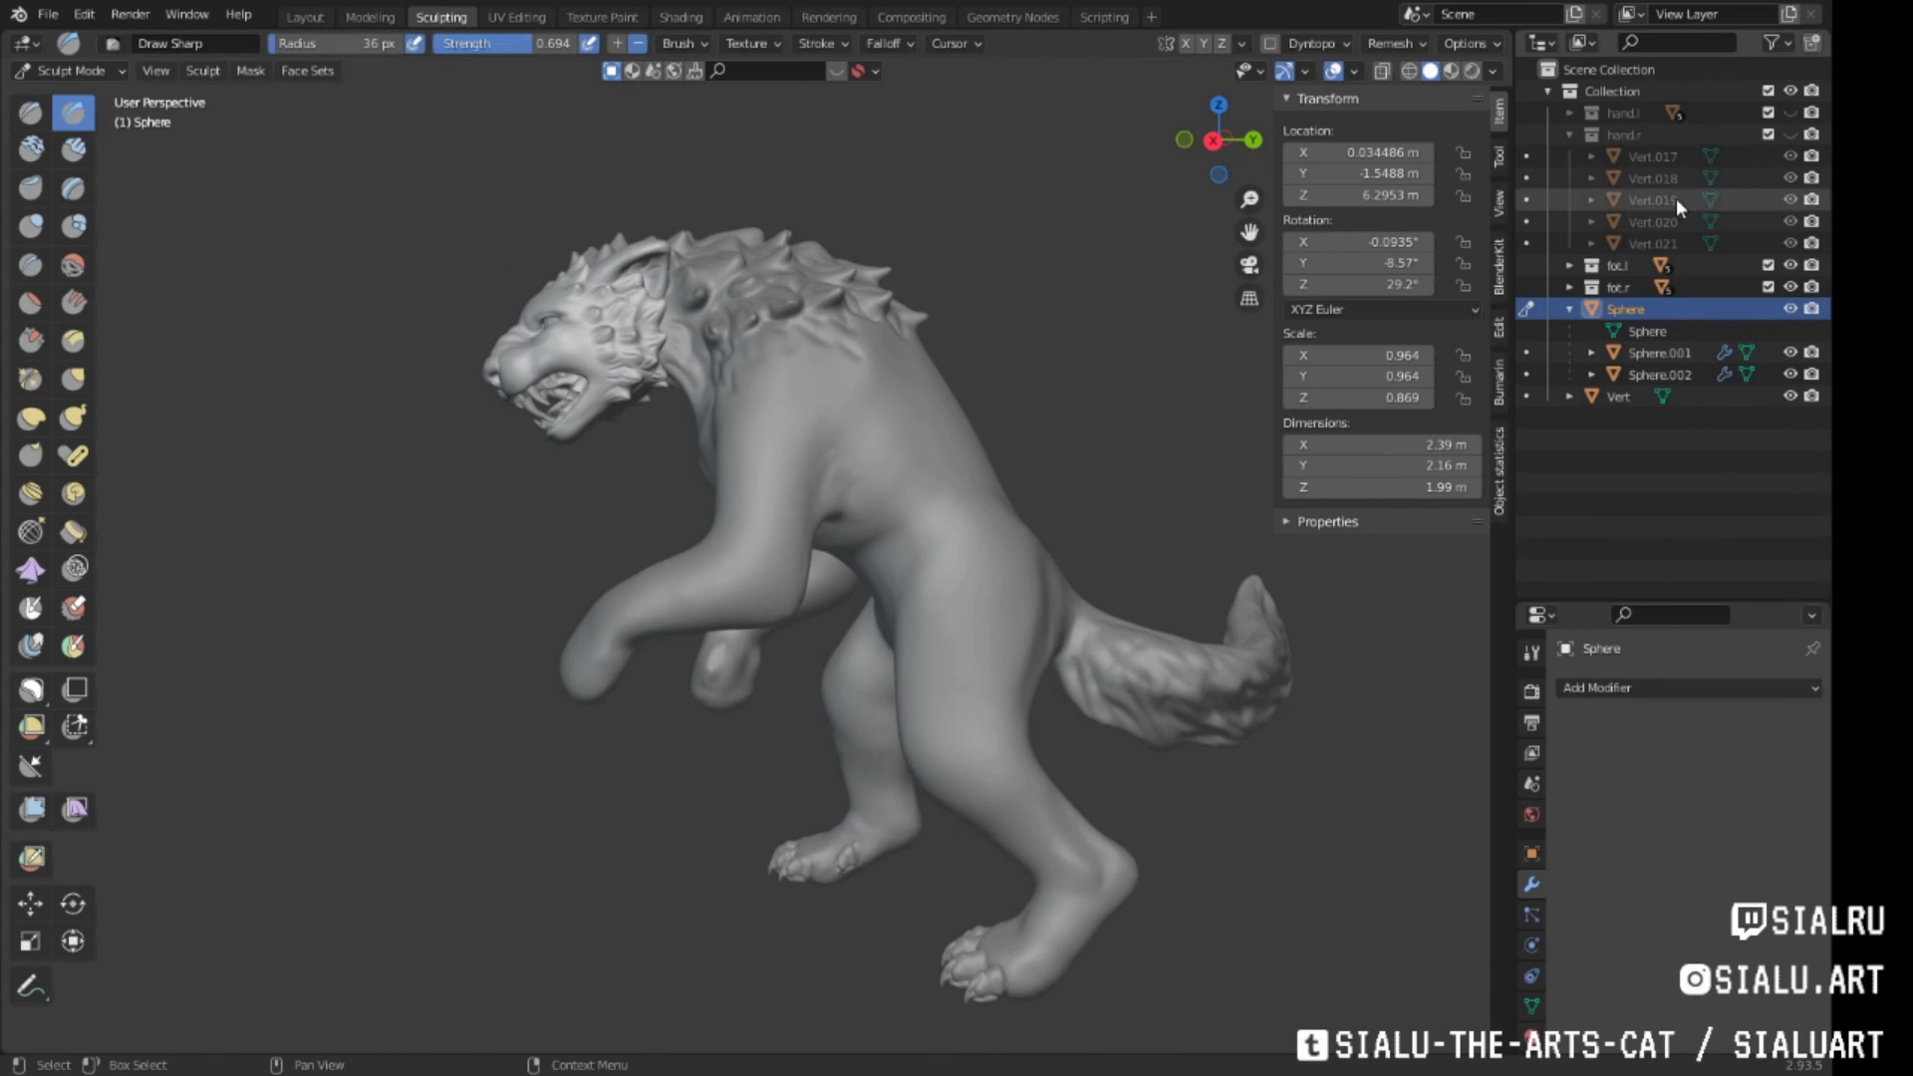
# Unhide the hand.l and hand.r objects and bring the torso and arm into close view
pyautogui.click(1570, 135)
pyautogui.hotkey('alt', 'h')
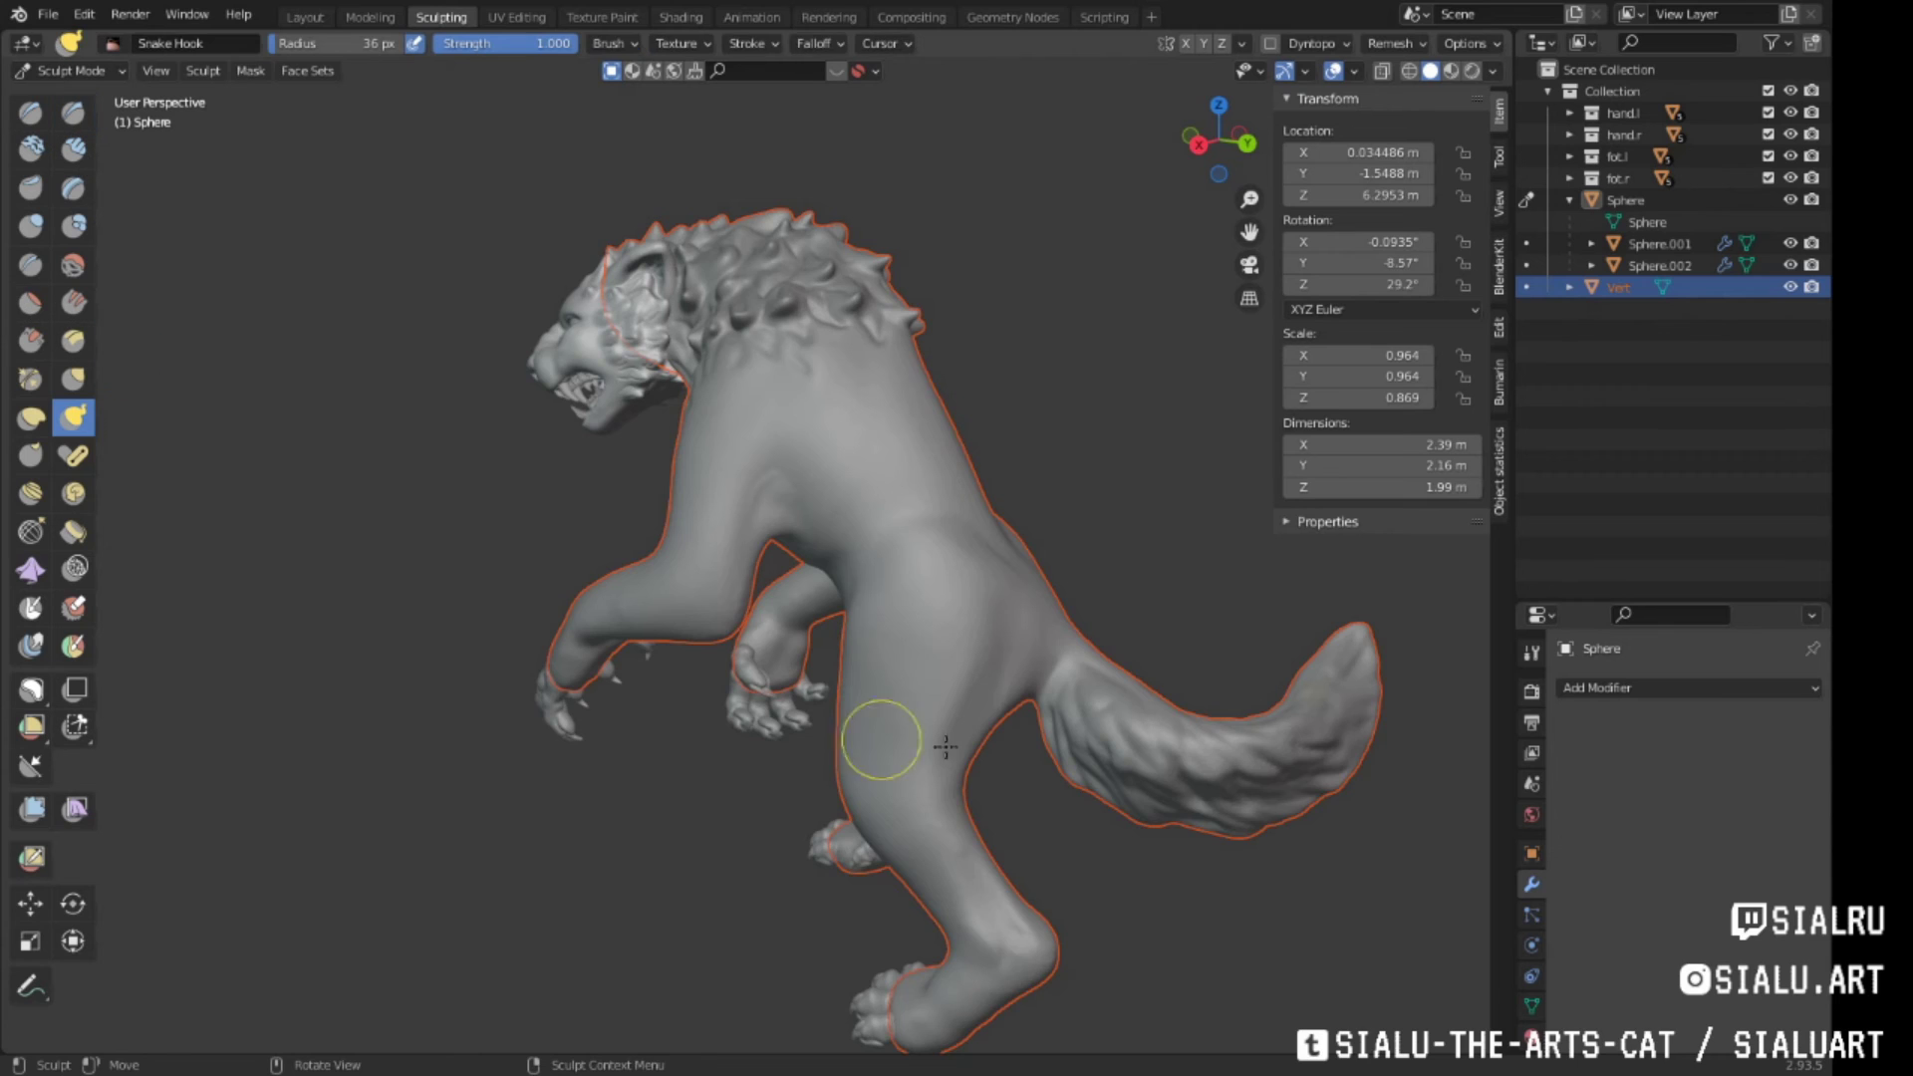
pyautogui.scroll(3, 757, 598)
pyautogui.moveTo(757, 598)
pyautogui.mouseDown(button='middle')
pyautogui.moveTo(747, 610)
pyautogui.moveTo(910, 542)
pyautogui.moveTo(807, 459)
pyautogui.moveTo(747, 555)
pyautogui.moveTo(726, 781)
pyautogui.moveTo(926, 769)
pyautogui.moveTo(791, 632)
pyautogui.mouseUp(button='middle')
pyautogui.scroll(-5, 790, 631)
pyautogui.moveTo(863, 547)
pyautogui.mouseDown(button='middle')
pyautogui.moveTo(876, 670)
pyautogui.moveTo(523, 569)
pyautogui.mouseUp(button='middle')
pyautogui.moveTo(665, 691)
pyautogui.mouseDown(button='middle')
pyautogui.moveTo(641, 761)
pyautogui.moveTo(504, 677)
pyautogui.moveTo(472, 765)
pyautogui.moveTo(778, 662)
pyautogui.moveTo(824, 675)
pyautogui.moveTo(876, 605)
pyautogui.moveTo(734, 671)
pyautogui.moveTo(905, 683)
pyautogui.moveTo(627, 410)
pyautogui.mouseUp(button='middle')
pyautogui.scroll(-5, 778, 662)
pyautogui.scroll(6, 824, 675)
pyautogui.scroll(-5, 735, 670)
pyautogui.scroll(5, 652, 531)
pyautogui.scroll(-5, 652, 531)
# Carve Draw Sharp bumps and jagged fur tufts into the arm and upper leg
pyautogui.moveTo(651, 531)
pyautogui.mouseDown(button='middle')
pyautogui.moveTo(726, 342)
pyautogui.moveTo(833, 478)
pyautogui.moveTo(897, 350)
pyautogui.mouseUp(button='middle')
pyautogui.scroll(5, 726, 342)
pyautogui.scroll(-4, 718, 430)
pyautogui.moveTo(718, 429)
pyautogui.mouseDown(button='middle')
pyautogui.moveTo(705, 662)
pyautogui.moveTo(735, 598)
pyautogui.moveTo(888, 555)
pyautogui.moveTo(940, 469)
pyautogui.moveTo(854, 632)
pyautogui.moveTo(961, 598)
pyautogui.moveTo(704, 638)
pyautogui.moveTo(811, 512)
pyautogui.moveTo(825, 610)
pyautogui.moveTo(868, 526)
pyautogui.moveTo(904, 591)
pyautogui.moveTo(910, 568)
pyautogui.moveTo(696, 628)
pyautogui.moveTo(811, 632)
pyautogui.moveTo(837, 723)
pyautogui.moveTo(806, 520)
pyautogui.mouseUp(button='middle')
pyautogui.scroll(4, 888, 555)
pyautogui.scroll(-2, 933, 482)
pyautogui.scroll(-2, 961, 598)
pyautogui.scroll(-3, 806, 520)
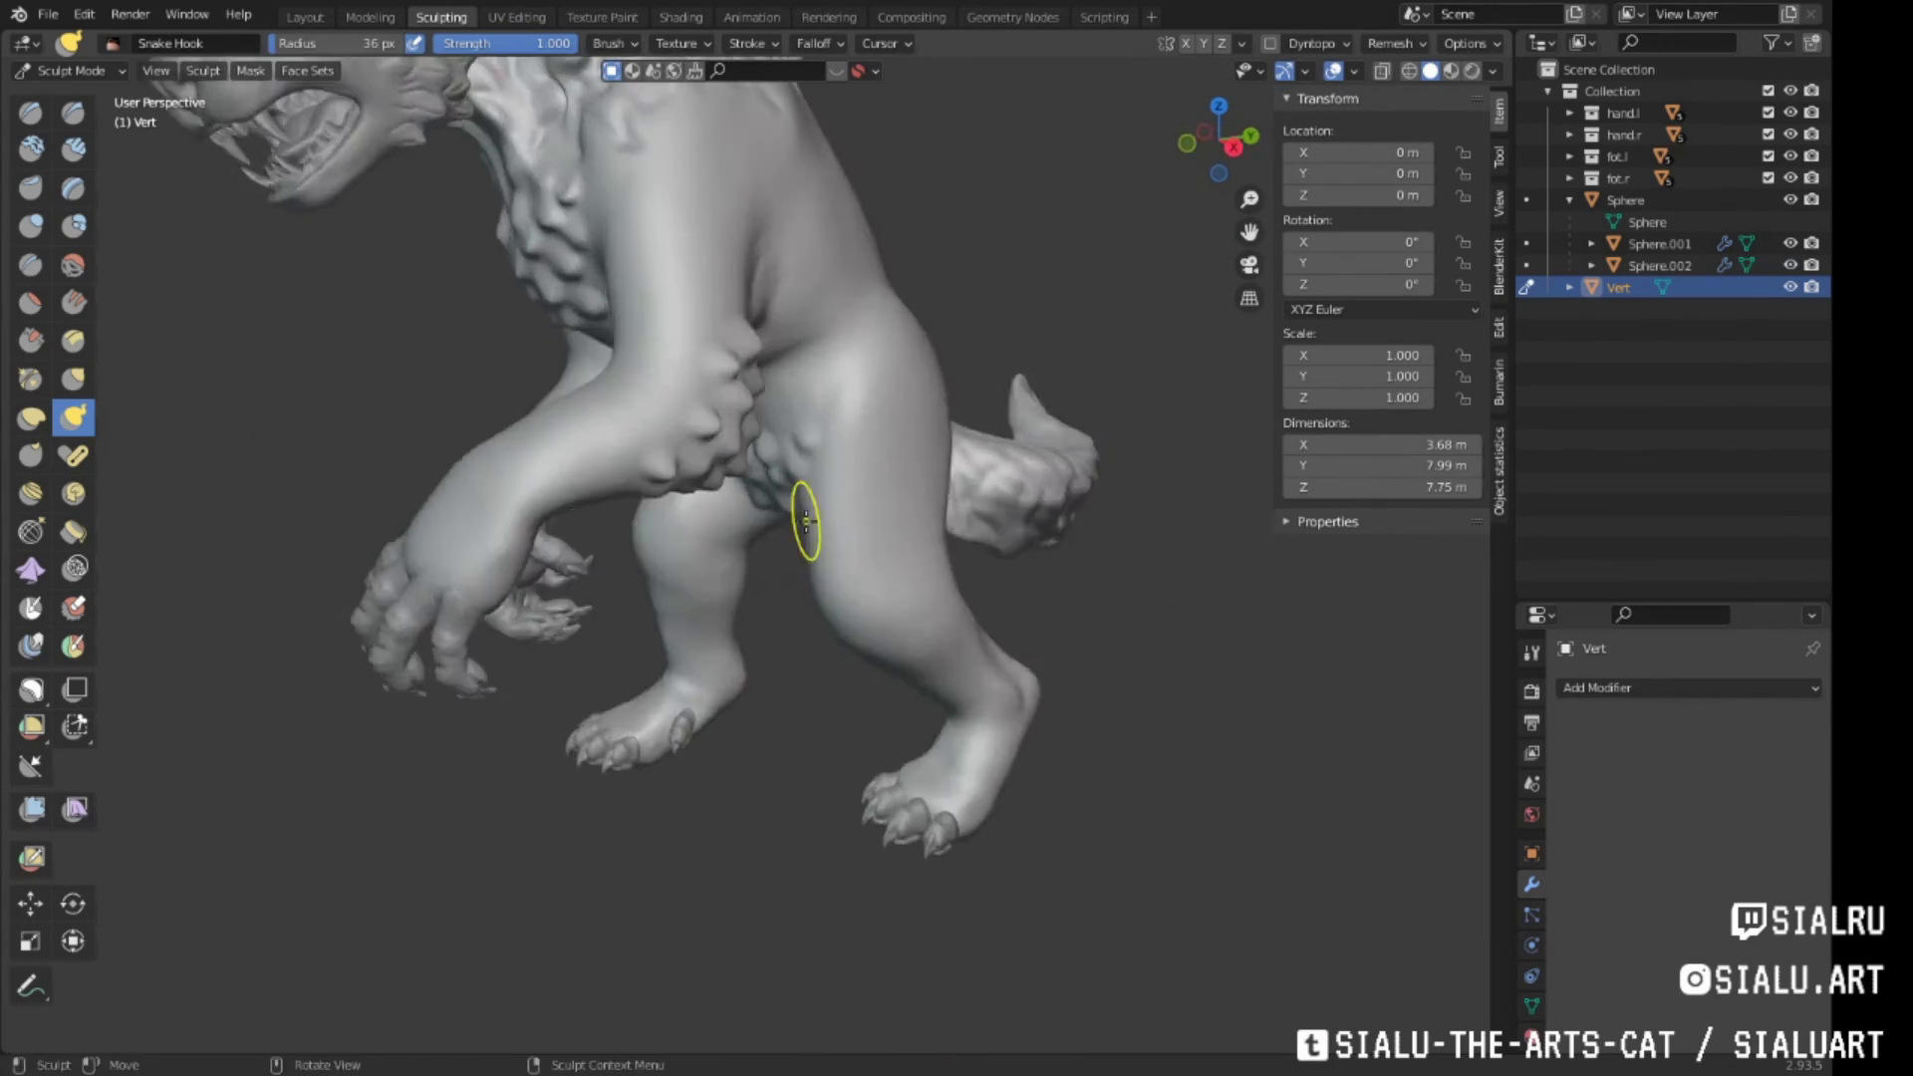
pyautogui.moveTo(695, 568)
pyautogui.mouseDown(button='middle')
pyautogui.moveTo(1090, 356)
pyautogui.moveTo(820, 480)
pyautogui.moveTo(841, 592)
pyautogui.moveTo(1007, 364)
pyautogui.moveTo(954, 459)
pyautogui.mouseUp(button='middle')
pyautogui.scroll(3, 1007, 364)
pyautogui.press('x')
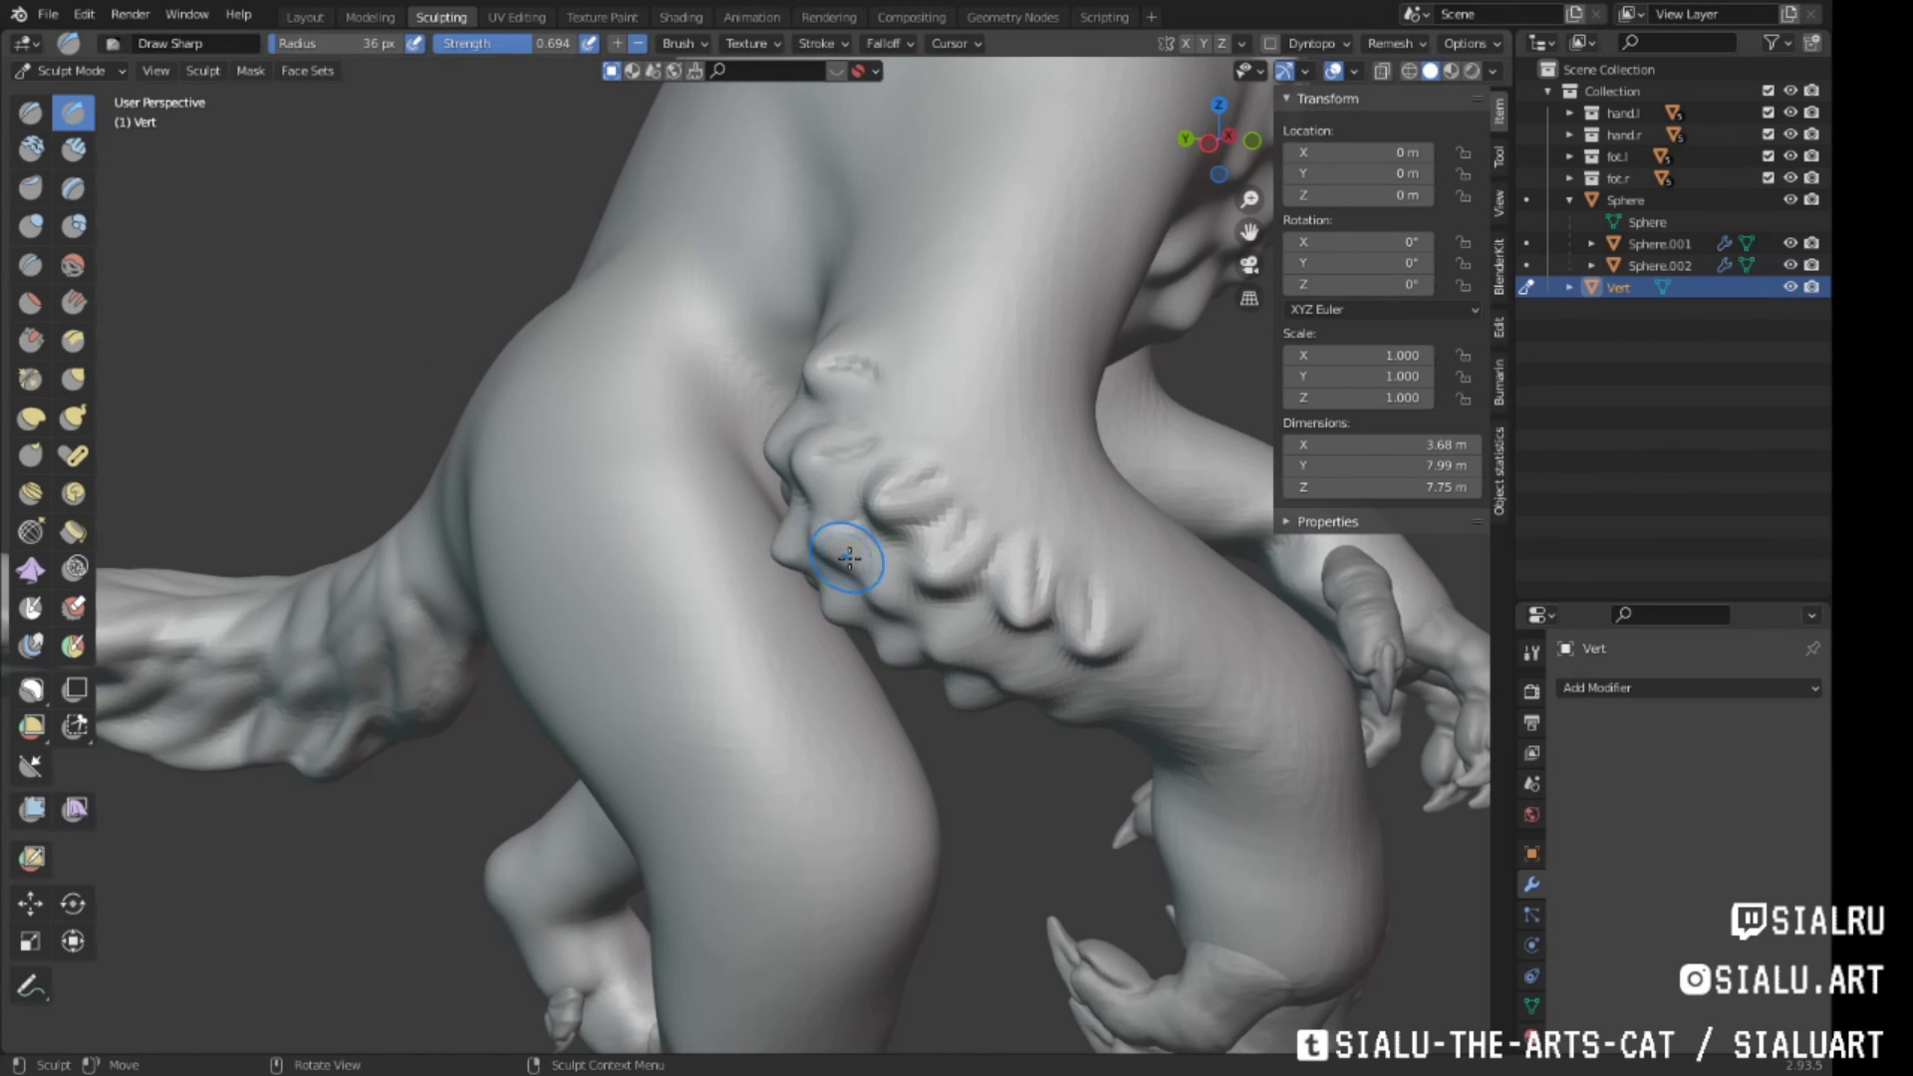
pyautogui.moveTo(1020, 672)
pyautogui.mouseDown(button='middle')
pyautogui.moveTo(760, 372)
pyautogui.moveTo(910, 384)
pyautogui.moveTo(987, 549)
pyautogui.moveTo(1046, 440)
pyautogui.mouseUp(button='middle')
pyautogui.scroll(-5, 1046, 439)
pyautogui.scroll(5, 803, 343)
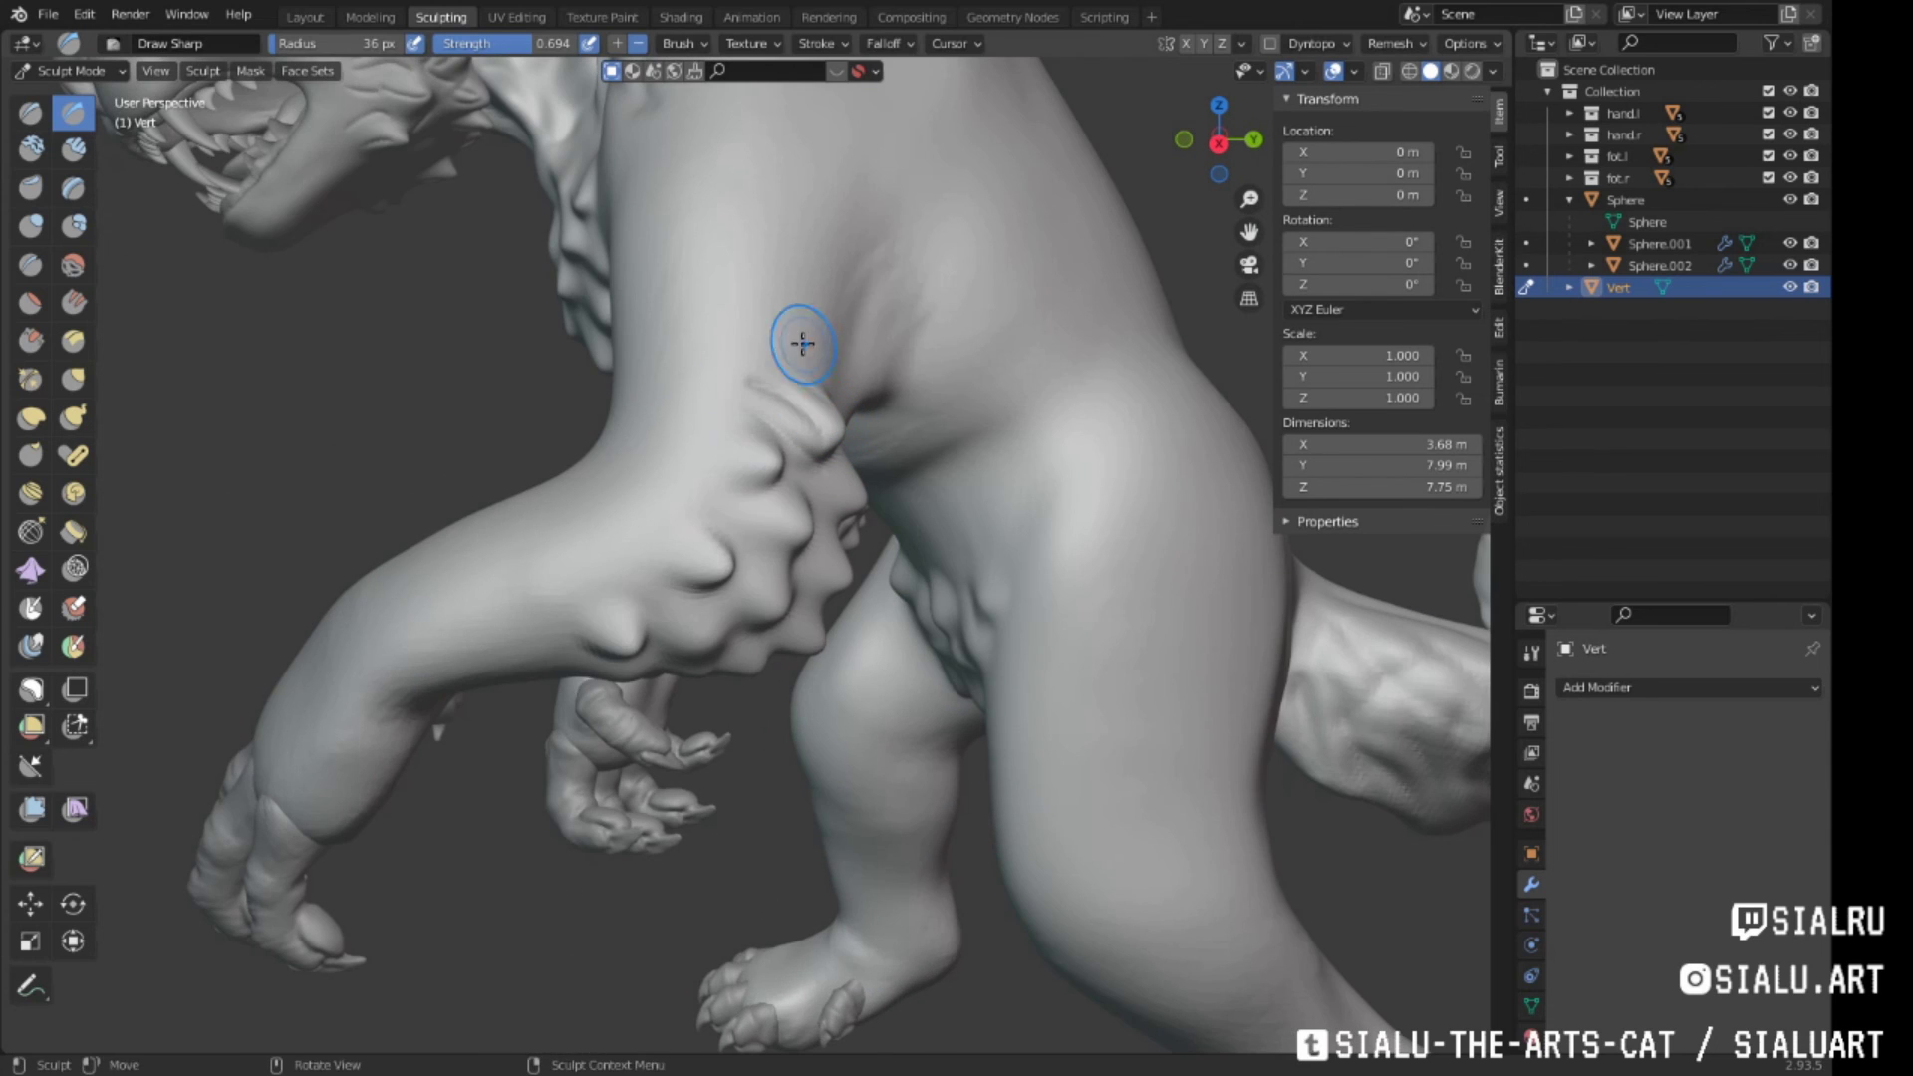
# Inspect the whole creature from the opposite side, front and back
pyautogui.moveTo(830, 471)
pyautogui.mouseDown(button='middle')
pyautogui.moveTo(602, 610)
pyautogui.moveTo(825, 605)
pyautogui.moveTo(867, 541)
pyautogui.mouseUp(button='middle')
pyautogui.scroll(-5, 602, 611)
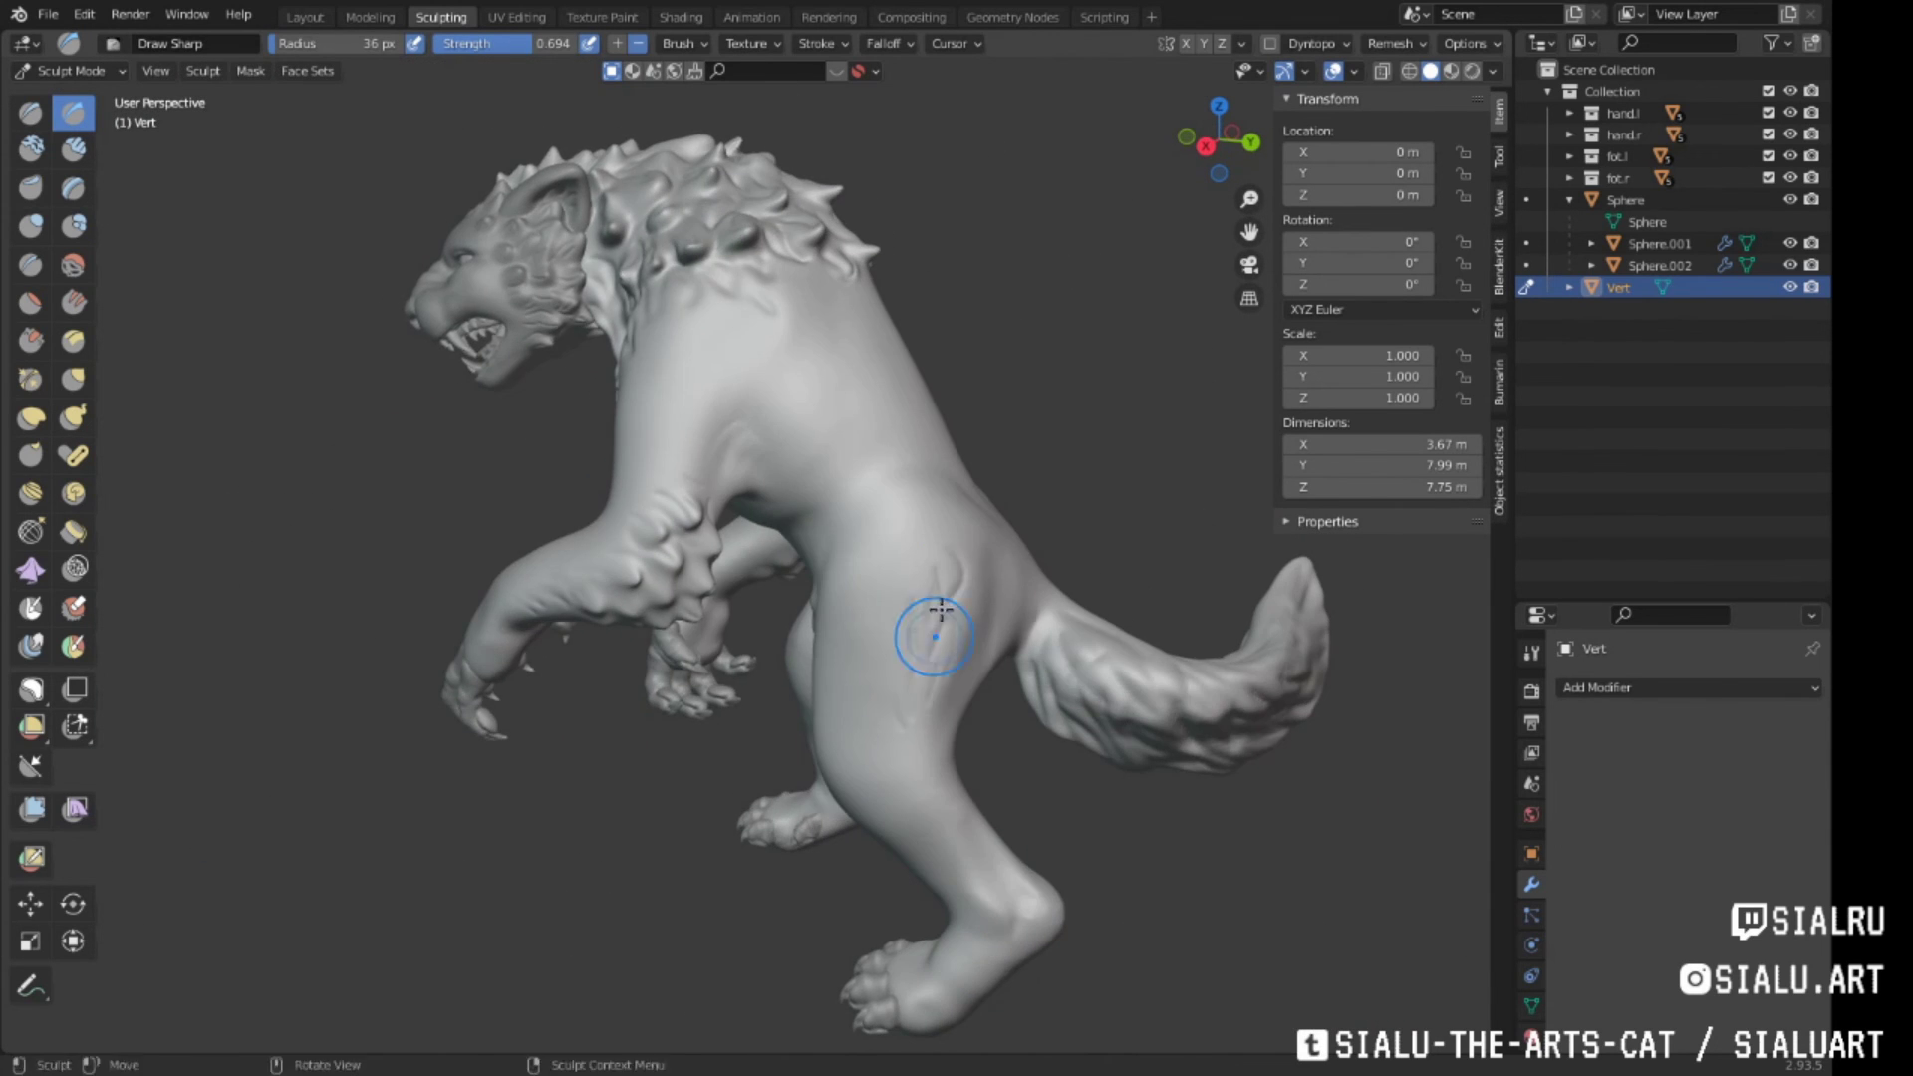
pyautogui.moveTo(941, 610); pyautogui.dragTo(669, 590, button='middle')
pyautogui.moveTo(663, 702)
pyautogui.mouseDown(button='middle')
pyautogui.moveTo(1012, 662)
pyautogui.moveTo(871, 572)
pyautogui.mouseUp(button='middle')
pyautogui.moveTo(867, 655)
pyautogui.mouseDown(button='middle')
pyautogui.moveTo(762, 626)
pyautogui.moveTo(598, 428)
pyautogui.moveTo(975, 422)
pyautogui.moveTo(900, 431)
pyautogui.moveTo(887, 508)
pyautogui.mouseUp(button='middle')
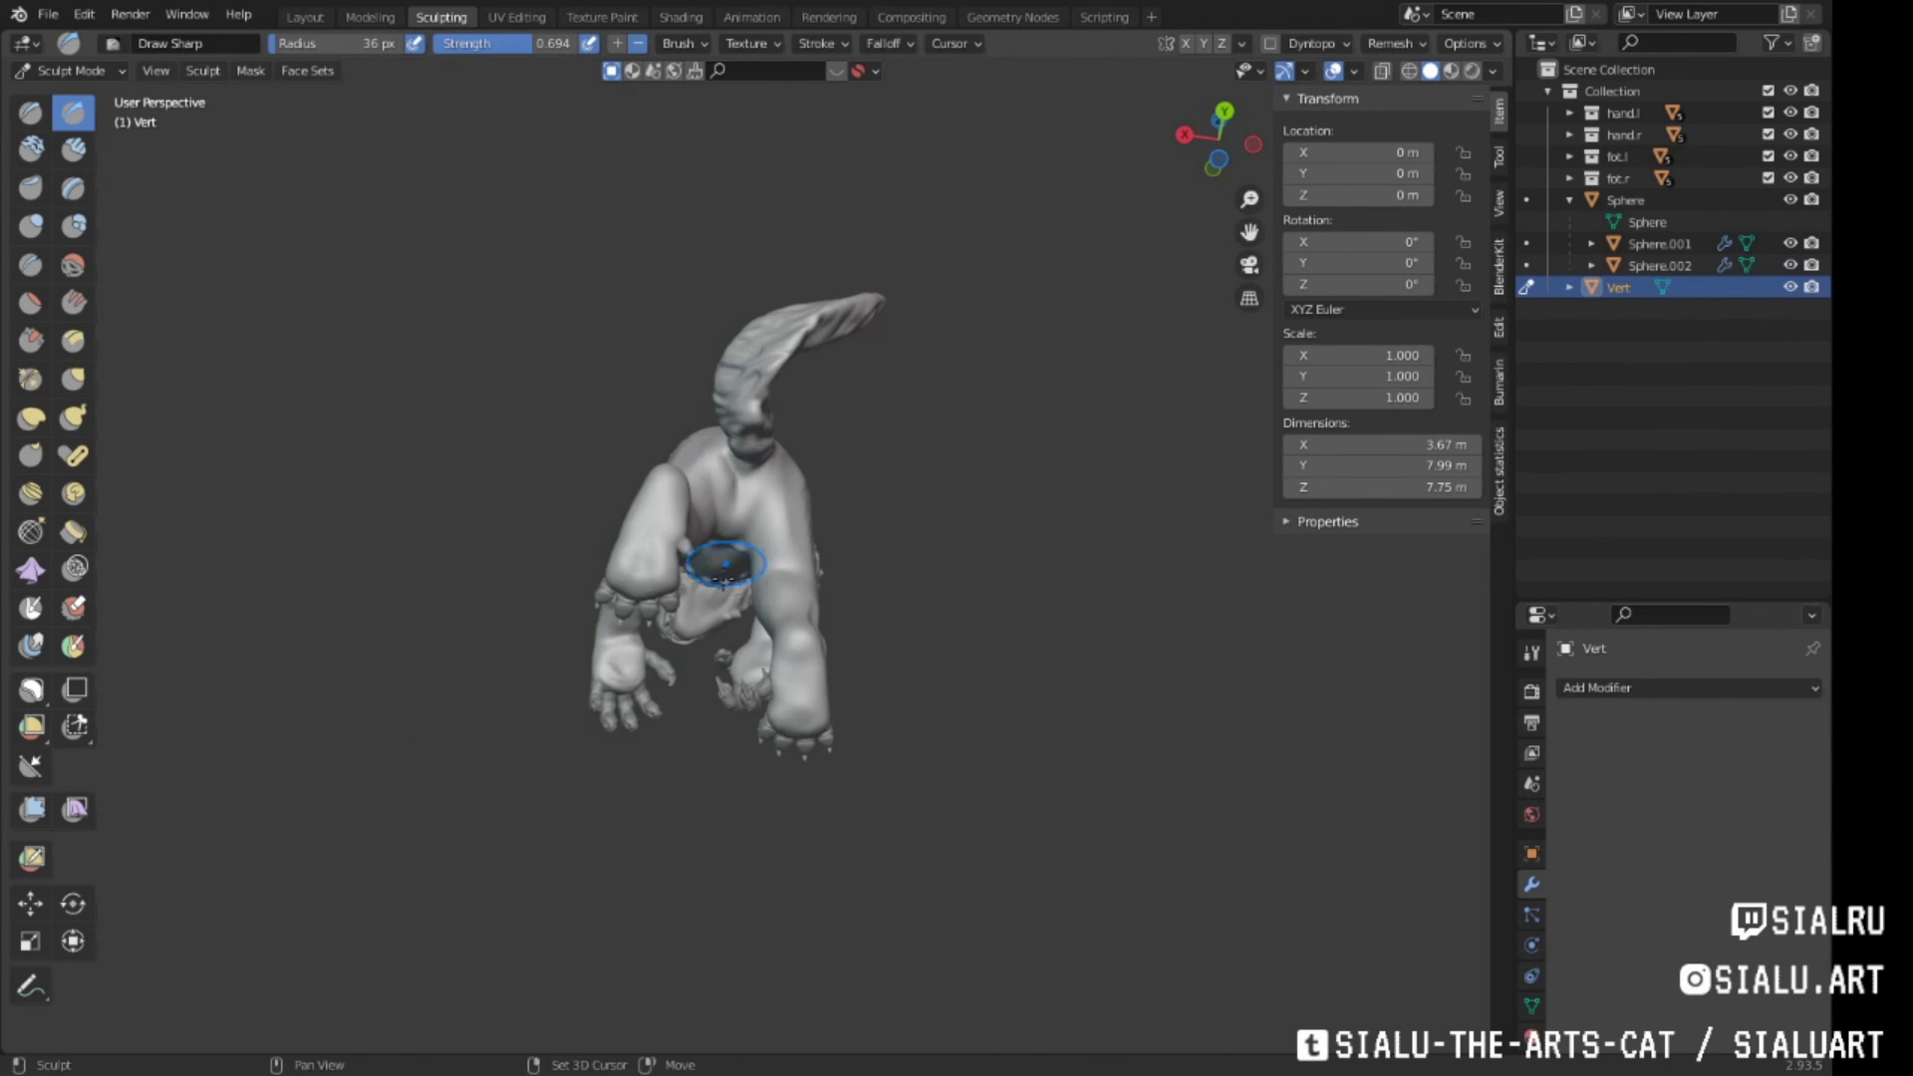
# Sculpt Draw Sharp creases into the forepaw's palm and wrist
pyautogui.scroll(5, 744, 517)
pyautogui.moveTo(870, 393)
pyautogui.mouseDown(button='middle')
pyautogui.moveTo(726, 248)
pyautogui.moveTo(828, 299)
pyautogui.moveTo(940, 289)
pyautogui.moveTo(707, 515)
pyautogui.moveTo(846, 492)
pyautogui.moveTo(697, 570)
pyautogui.mouseUp(button='middle')
pyautogui.scroll(4, 698, 570)
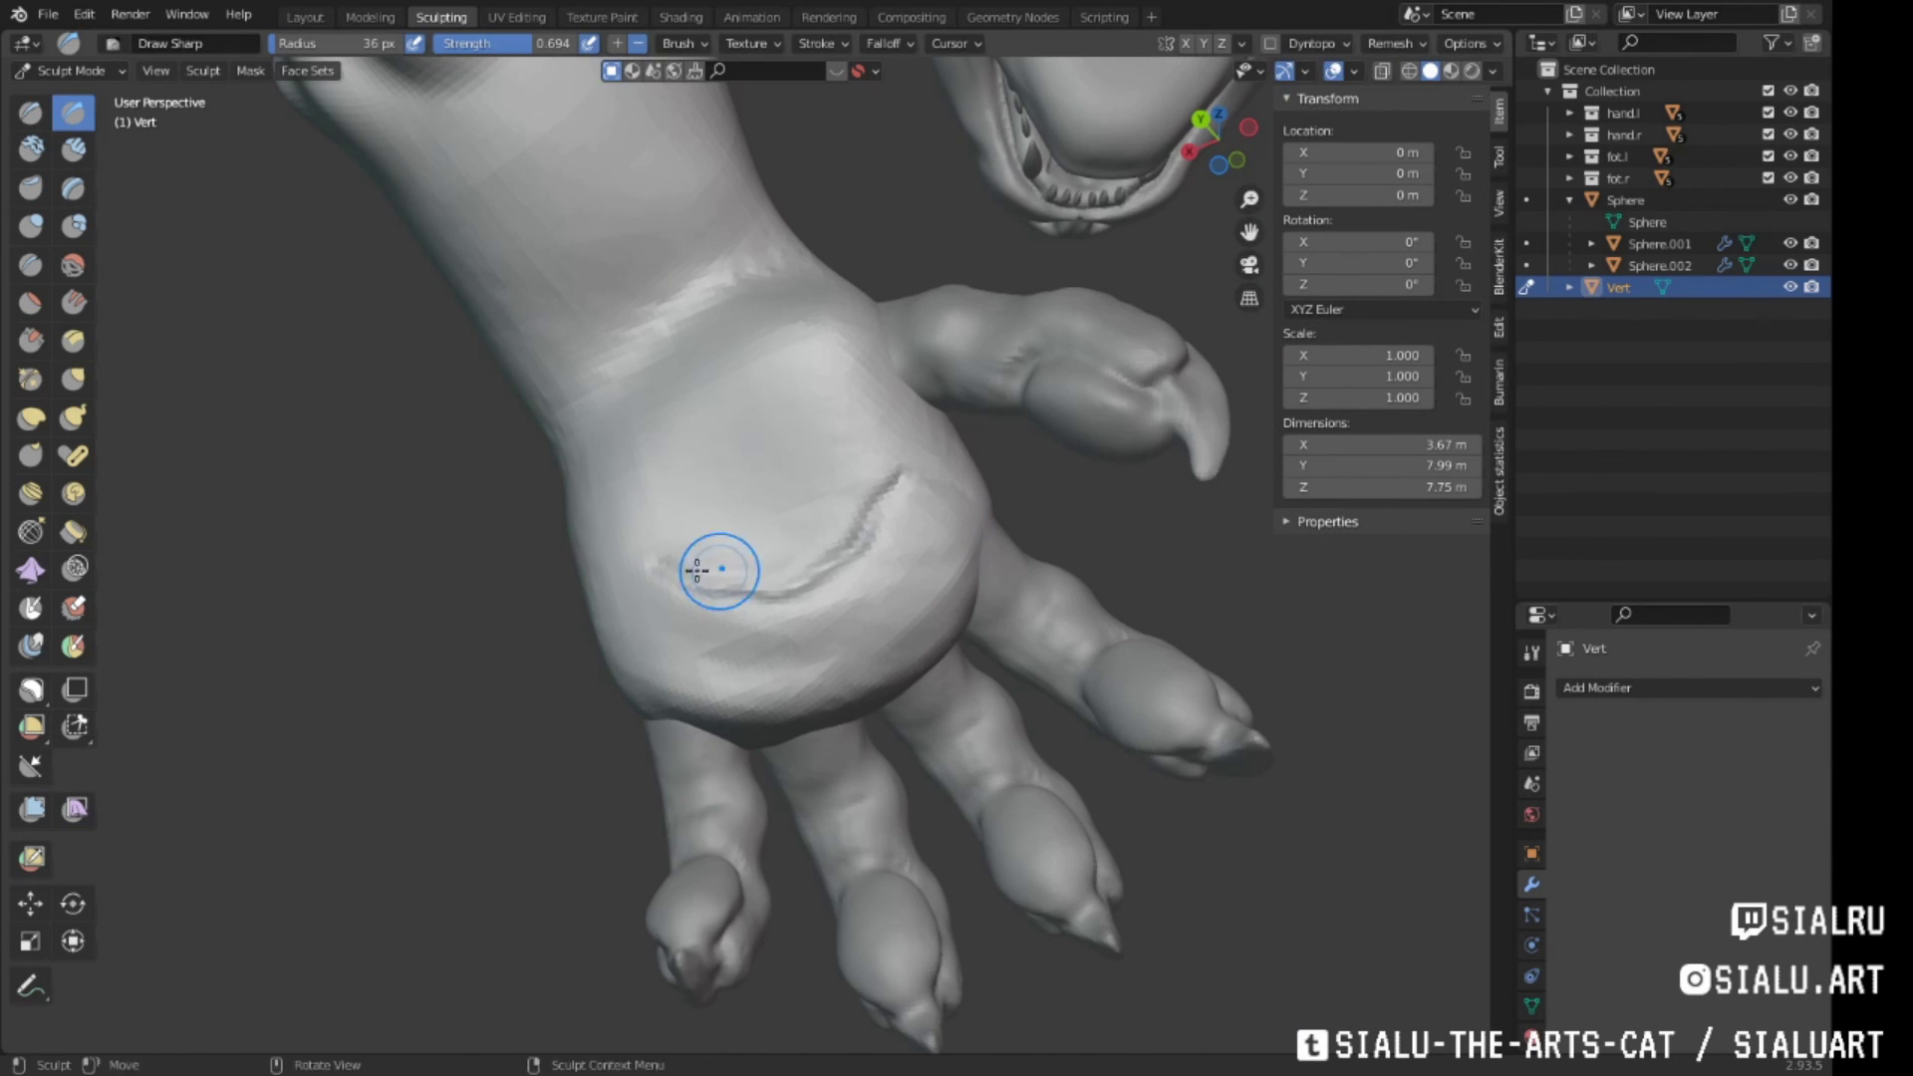
pyautogui.scroll(-3, 653, 571)
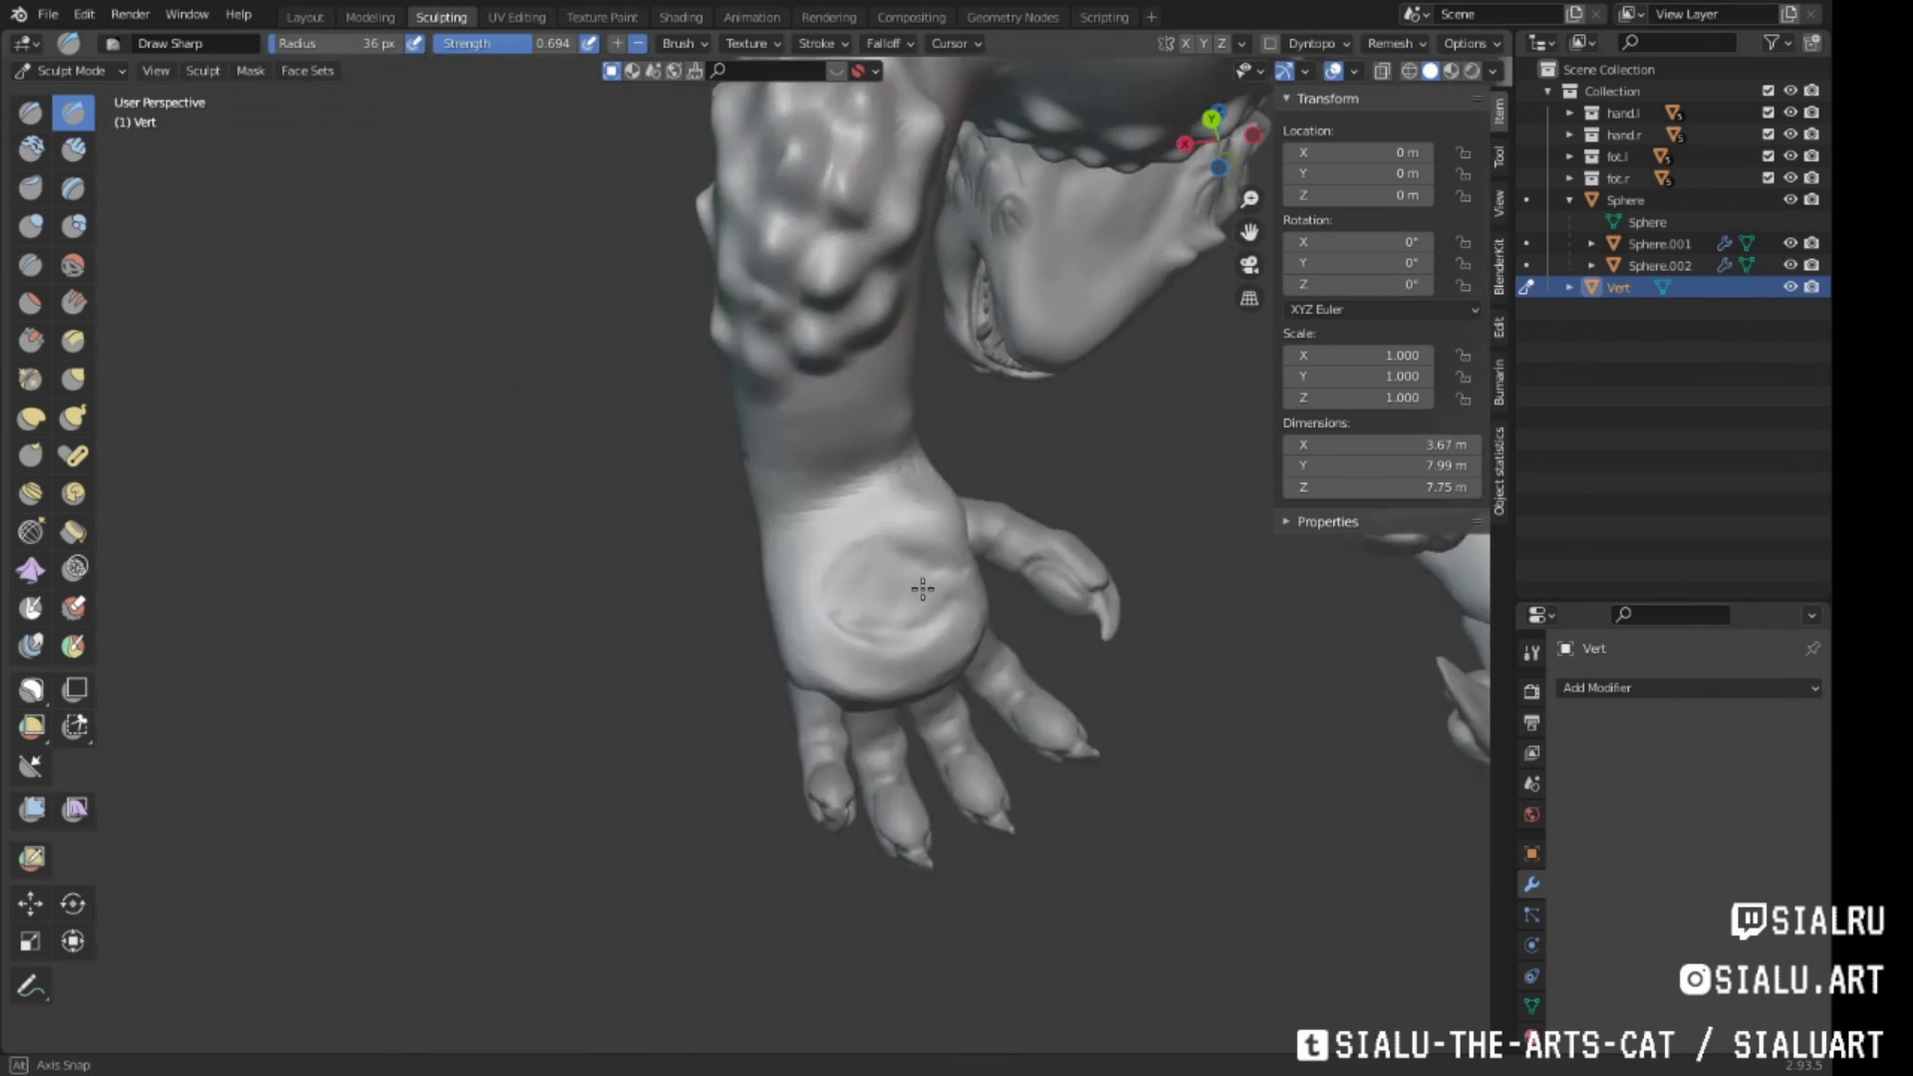
pyautogui.scroll(3, 824, 516)
pyautogui.moveTo(824, 516)
pyautogui.mouseDown(button='middle')
pyautogui.moveTo(751, 458)
pyautogui.moveTo(805, 439)
pyautogui.moveTo(632, 726)
pyautogui.moveTo(794, 626)
pyautogui.moveTo(877, 678)
pyautogui.mouseUp(button='middle')
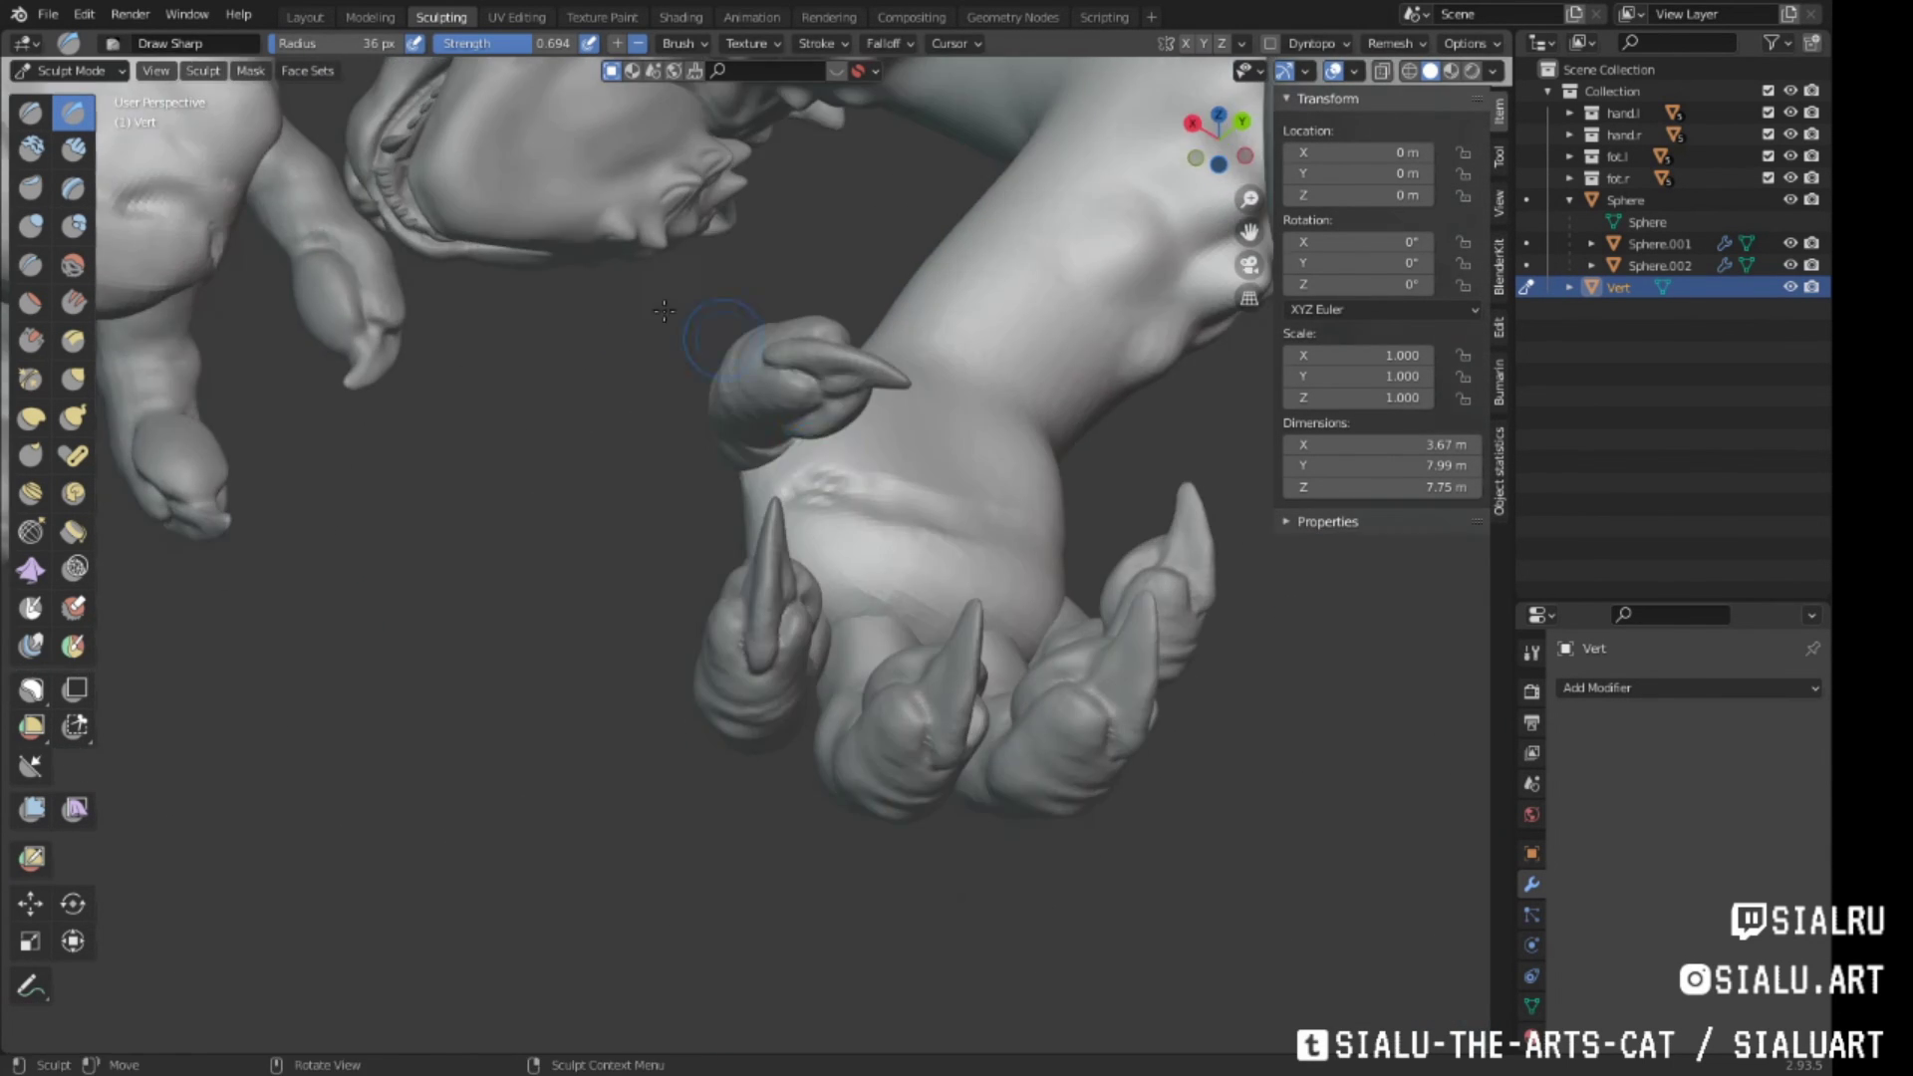
# Add wrinkled Clay Strips strokes at 0.600 strength across the palm
pyautogui.press('c')
pyautogui.moveTo(847, 698); pyautogui.dragTo(940, 691)
pyautogui.moveTo(940, 692); pyautogui.dragTo(777, 683, button='middle')
pyautogui.moveTo(679, 621)
pyautogui.mouseDown(button='middle')
pyautogui.moveTo(683, 555)
pyautogui.moveTo(746, 640)
pyautogui.moveTo(919, 697)
pyautogui.moveTo(728, 708)
pyautogui.mouseUp(button='middle')
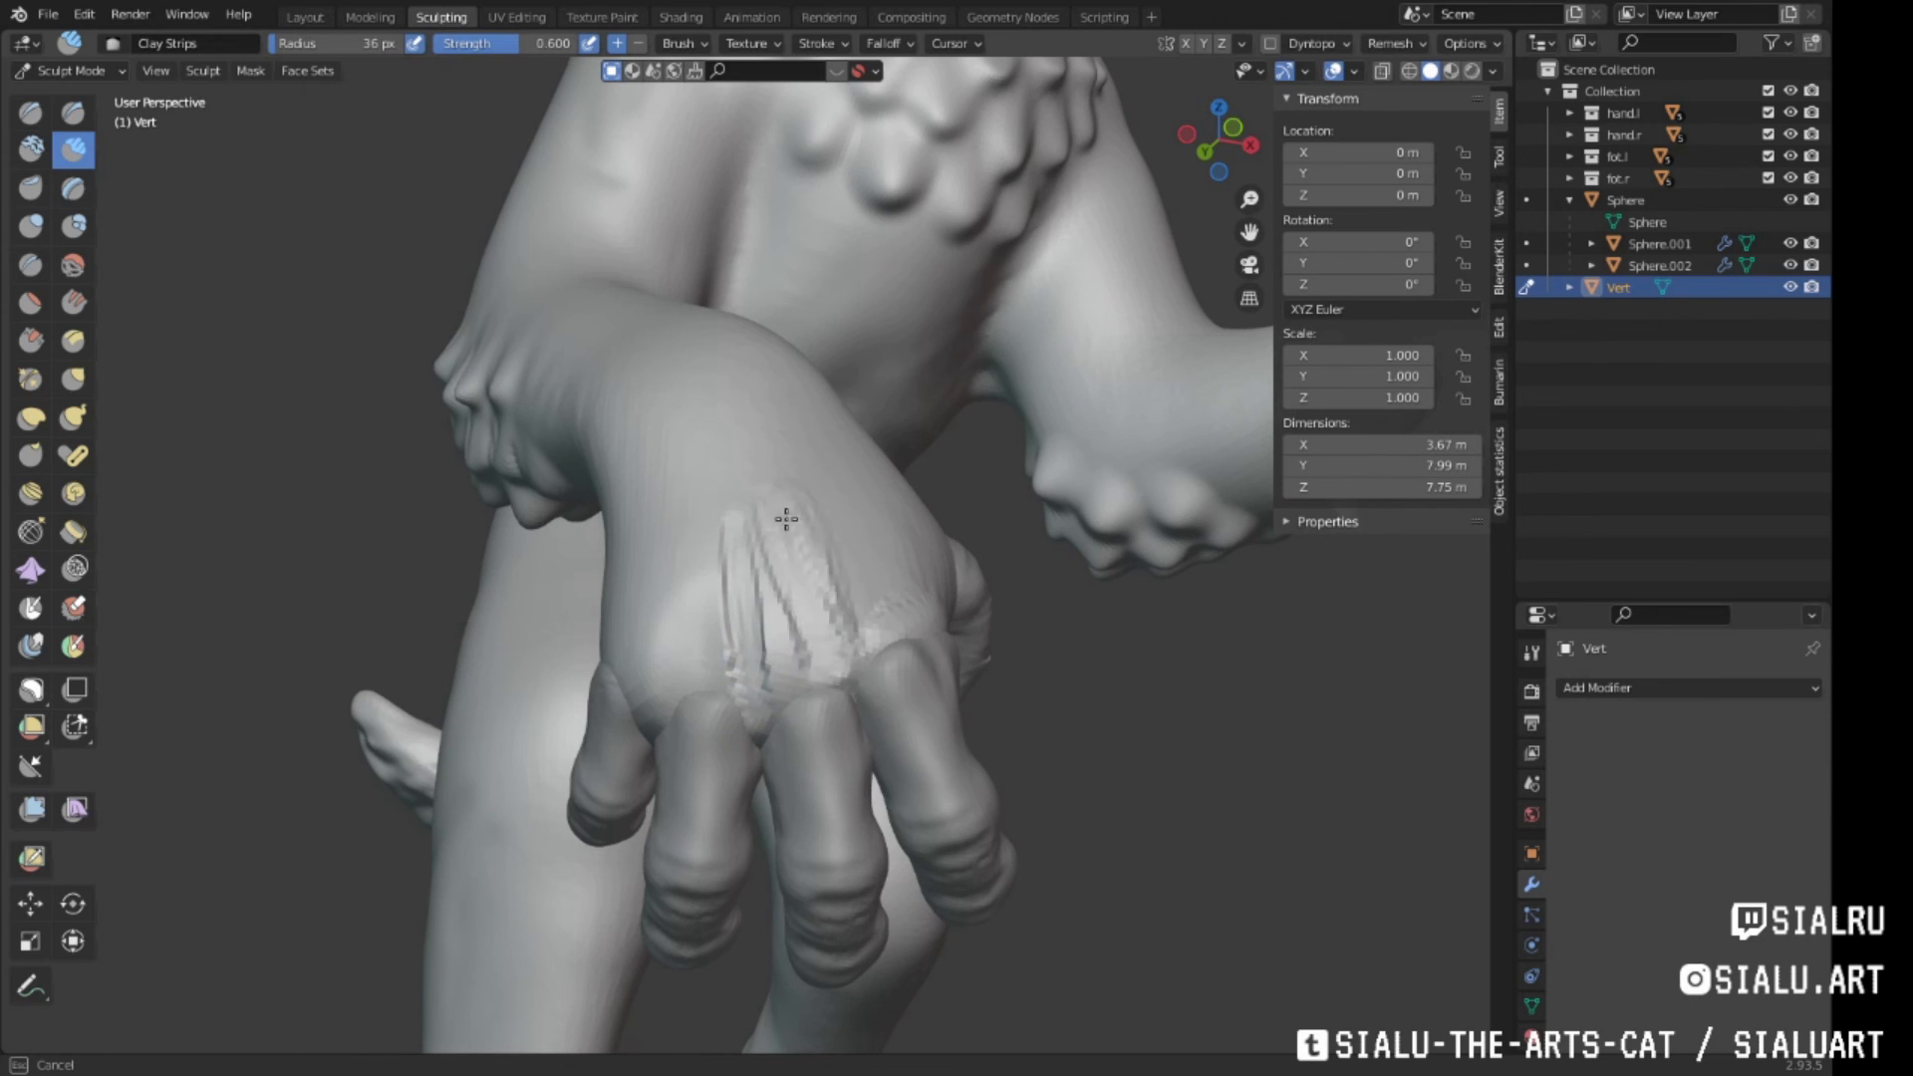
pyautogui.moveTo(786, 519)
pyautogui.mouseDown(button='middle')
pyautogui.moveTo(840, 589)
pyautogui.moveTo(1012, 559)
pyautogui.moveTo(931, 389)
pyautogui.moveTo(906, 667)
pyautogui.moveTo(740, 555)
pyautogui.mouseUp(button='middle')
# Review the figure in front and right orthographic views (numpad 1 and 3)
pyautogui.press('KP_1')
pyautogui.scroll(-2, 767, 547)
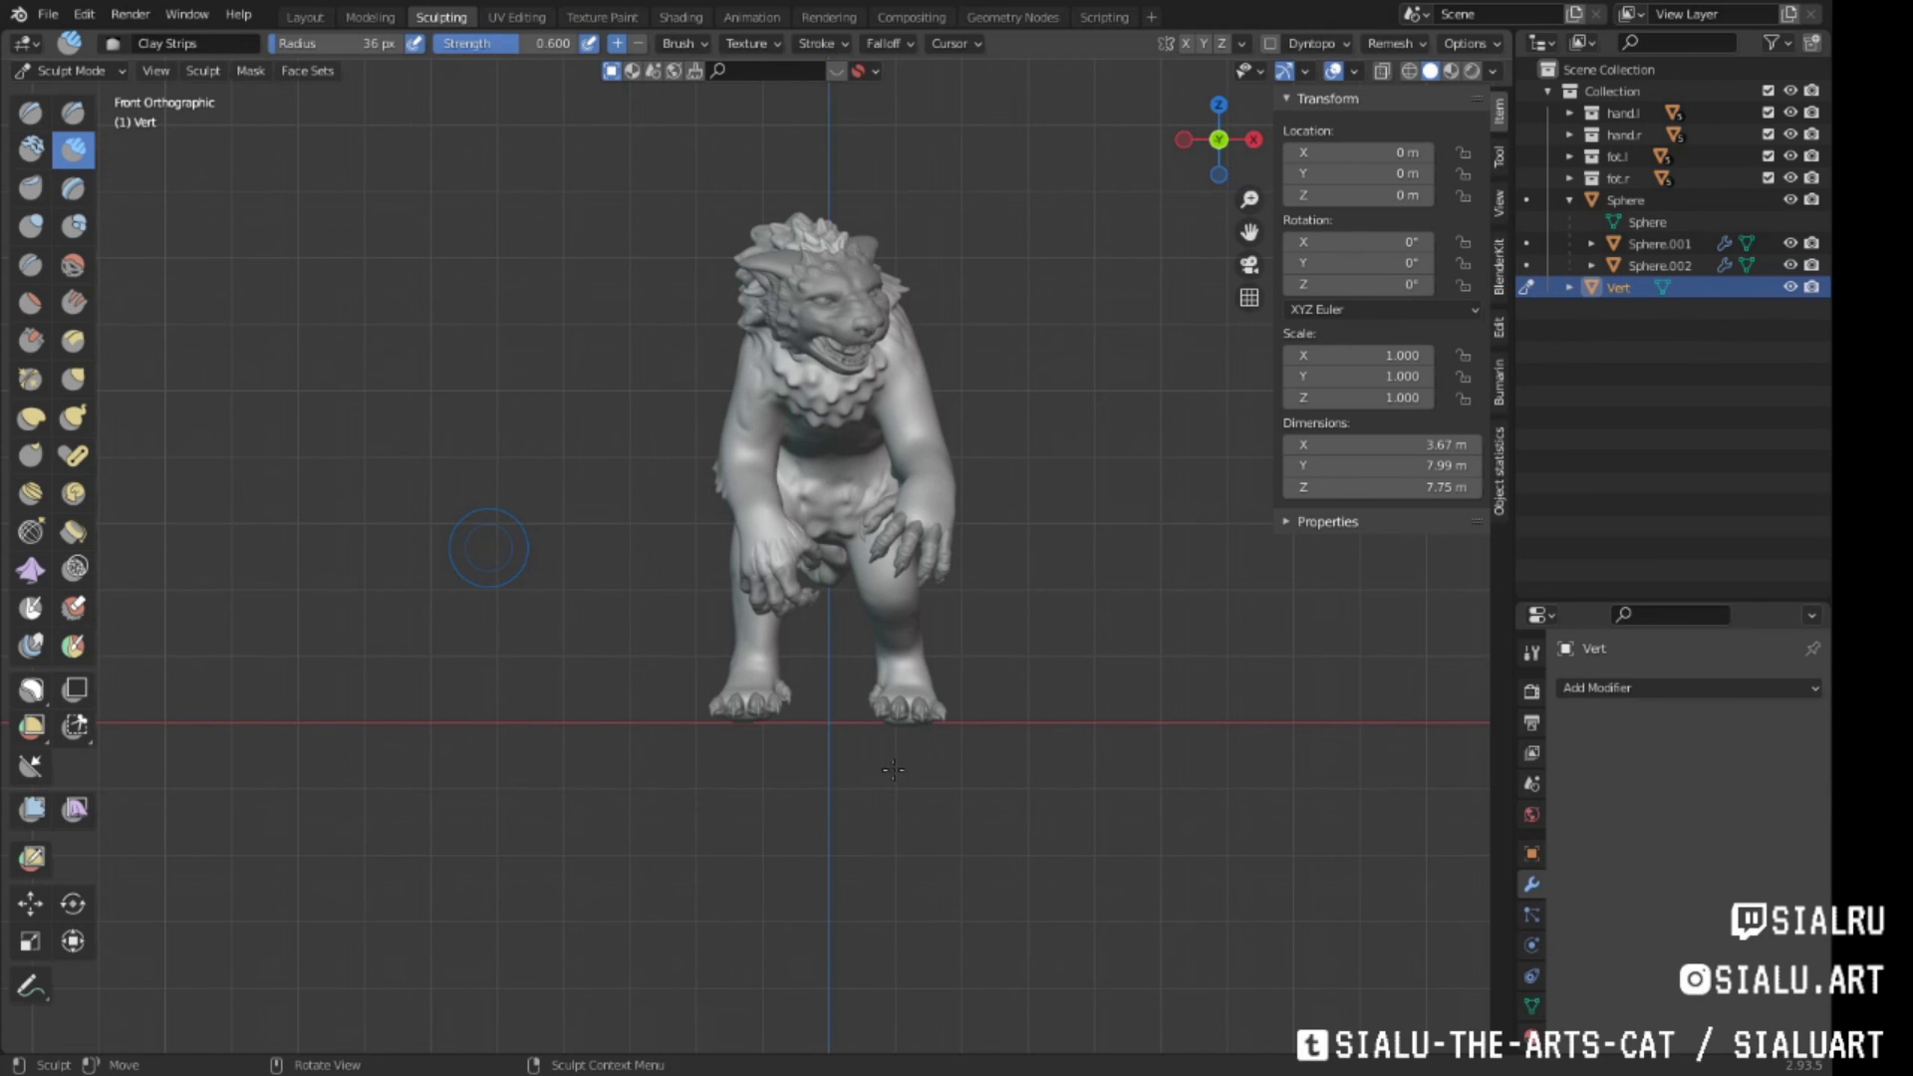
pyautogui.moveTo(757, 733); pyautogui.dragTo(99, 734, button='middle')
pyautogui.press('KP_3')
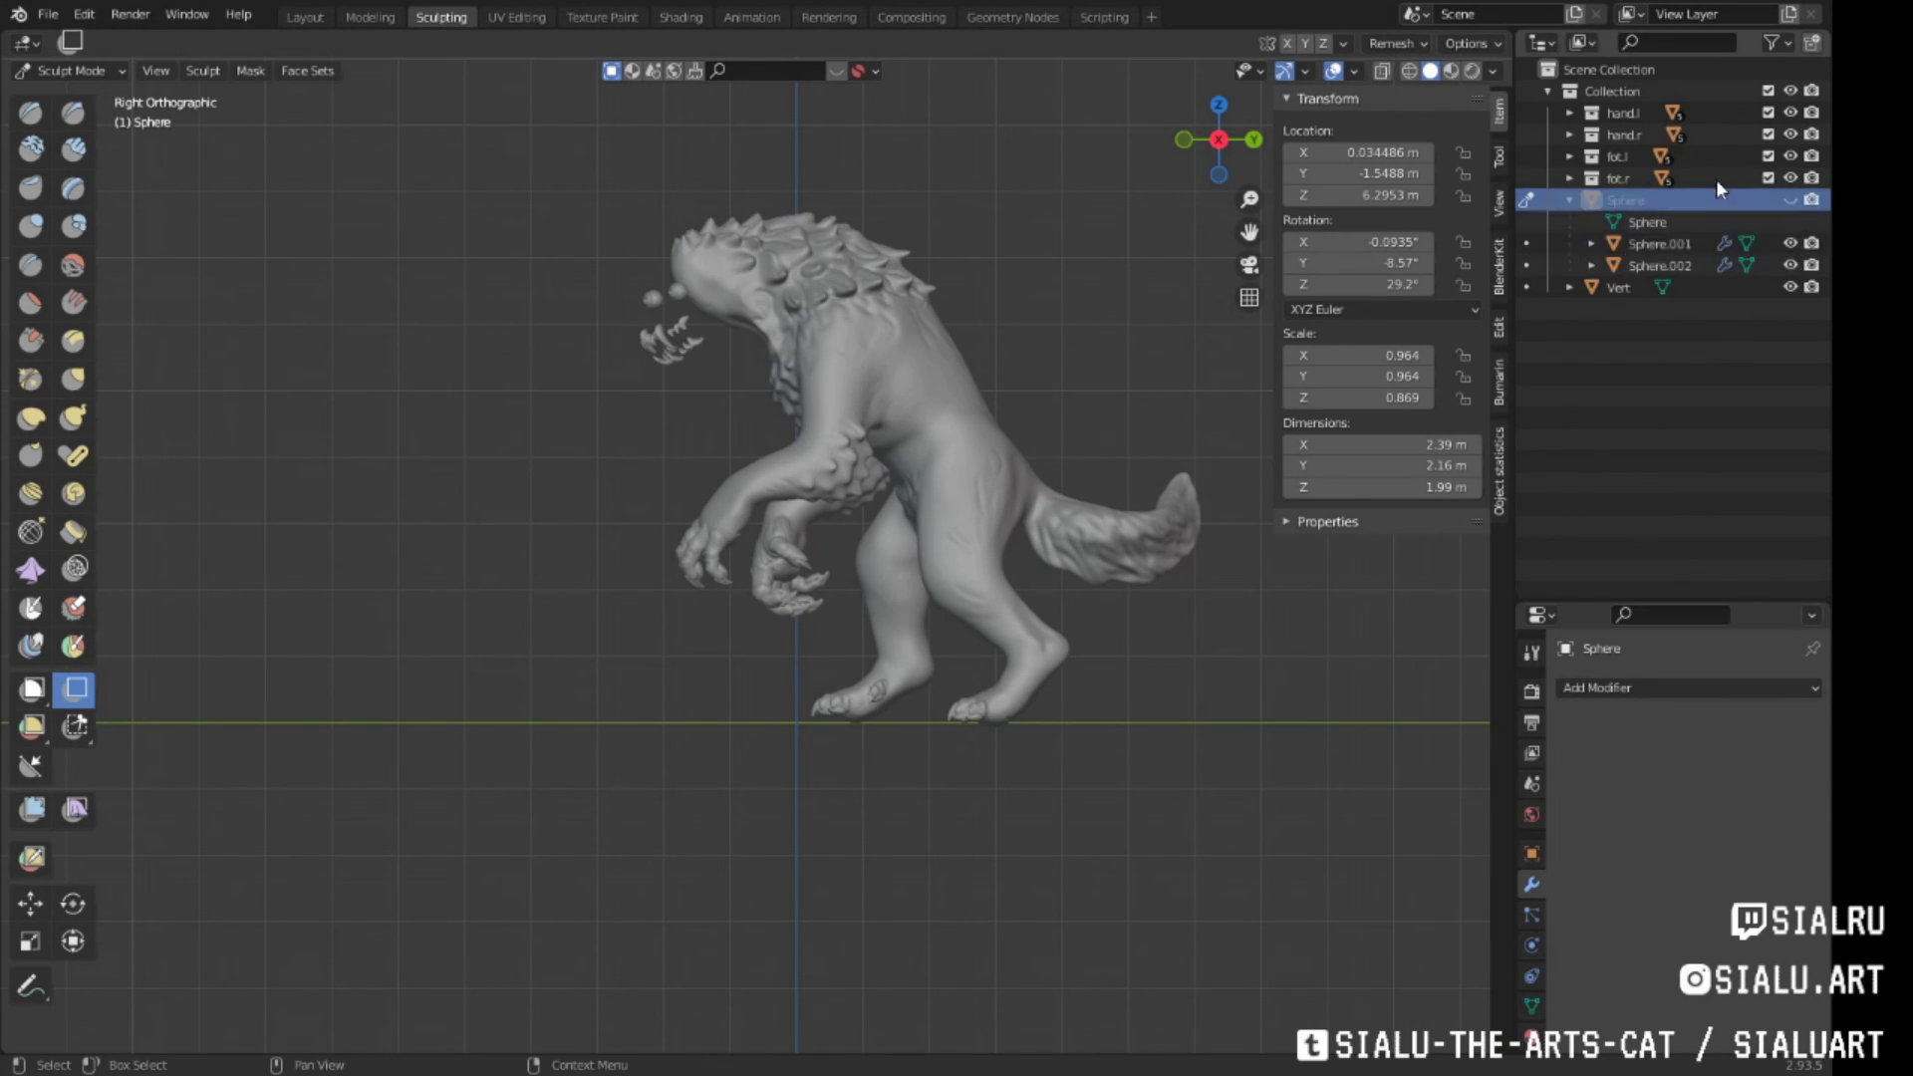
# Isolate the hands by hiding Sphere.001, Sphere.002 and box-hiding the legs, tail and arms
pyautogui.moveTo(1790, 243); pyautogui.dragTo(1794, 285)
pyautogui.click(1790, 287)
pyautogui.click(1525, 287)
pyautogui.moveTo(869, 408); pyautogui.dragTo(1227, 698)
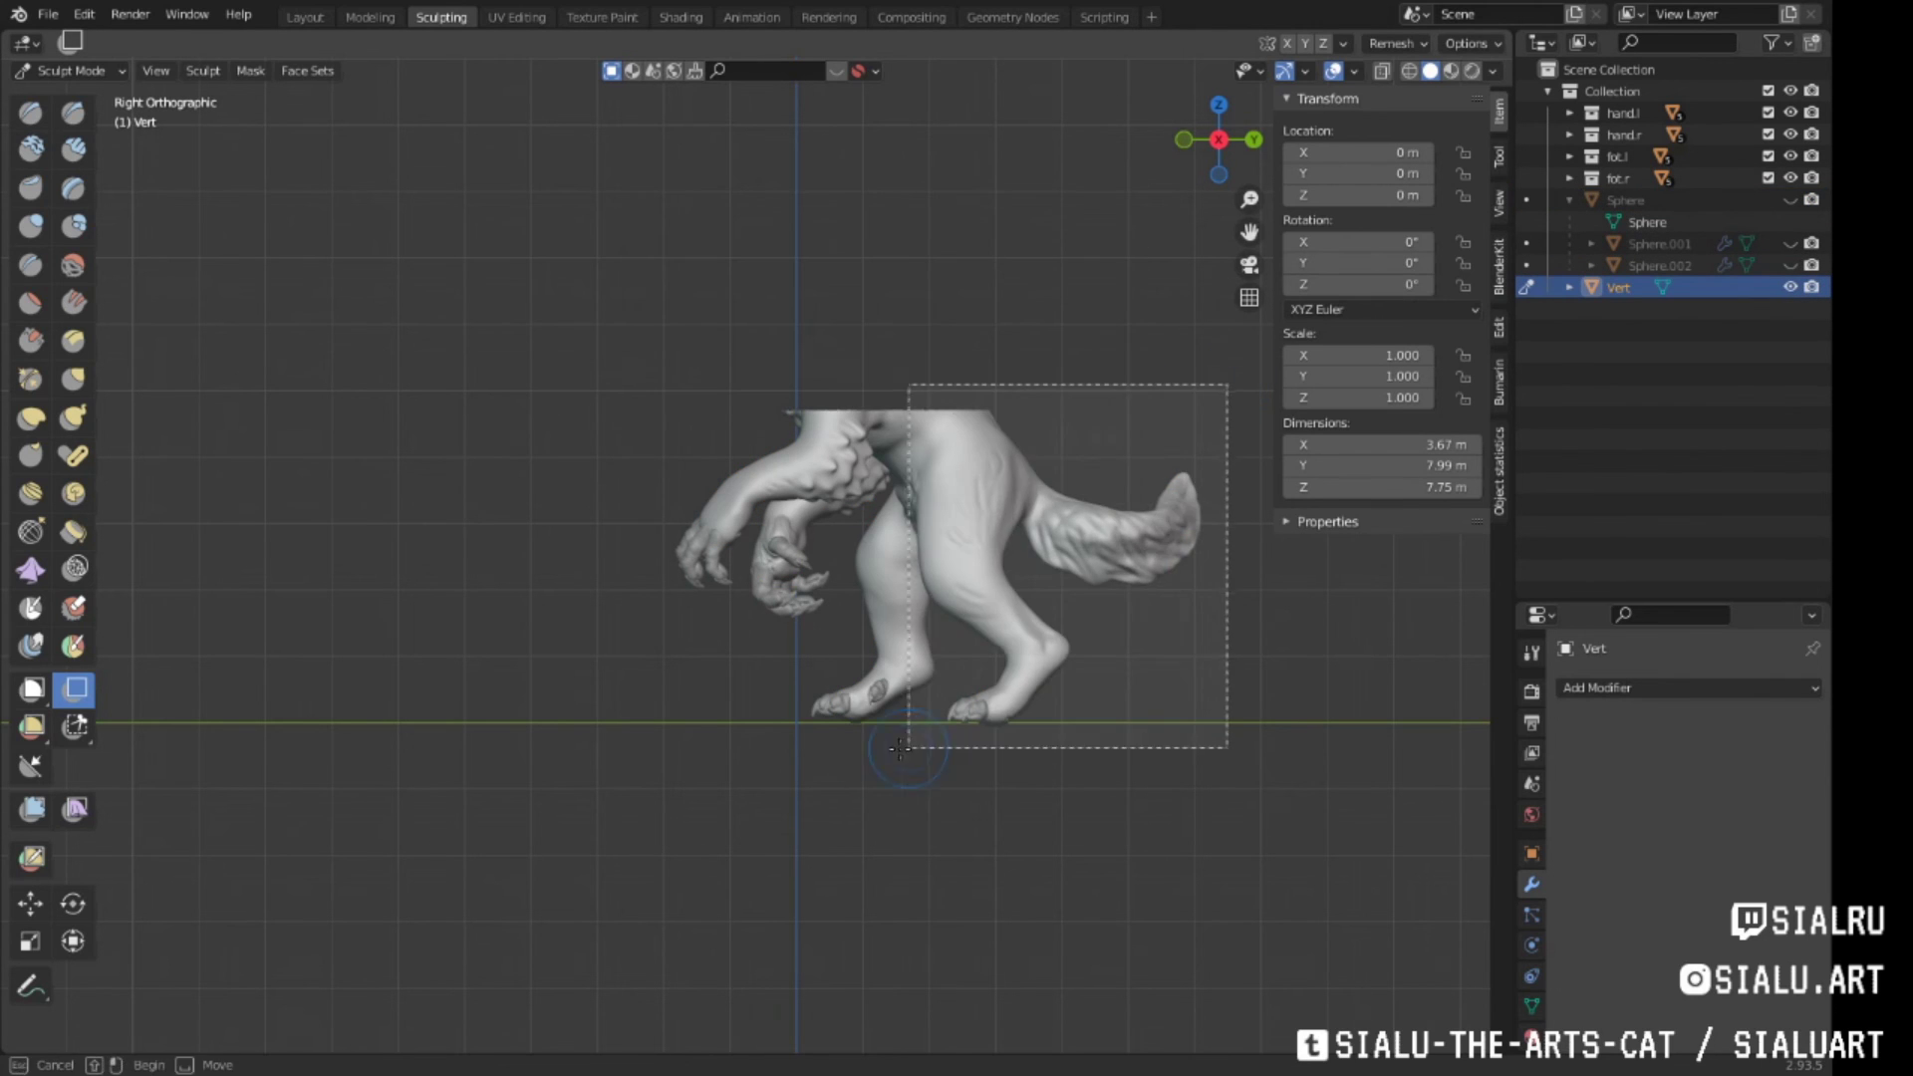
pyautogui.moveTo(736, 800); pyautogui.dragTo(1224, 656)
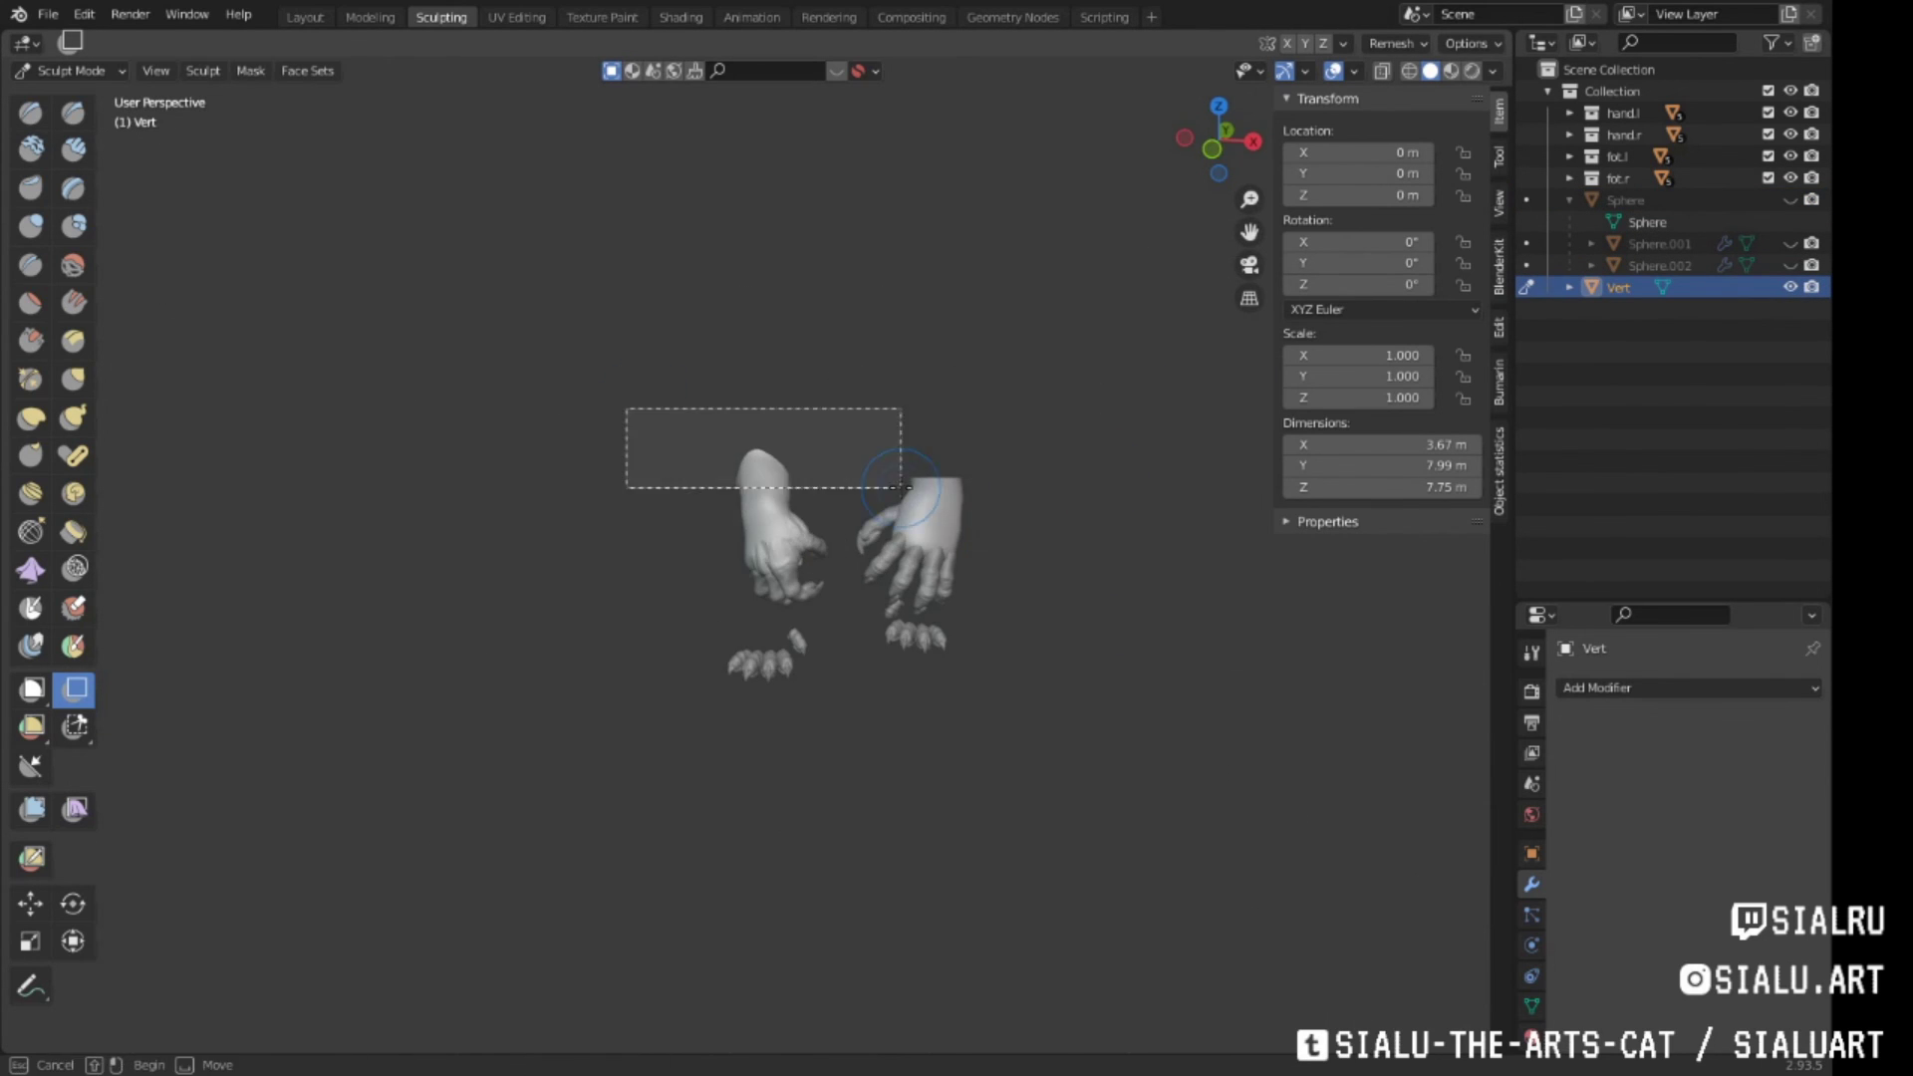
pyautogui.scroll(5, 1130, 544)
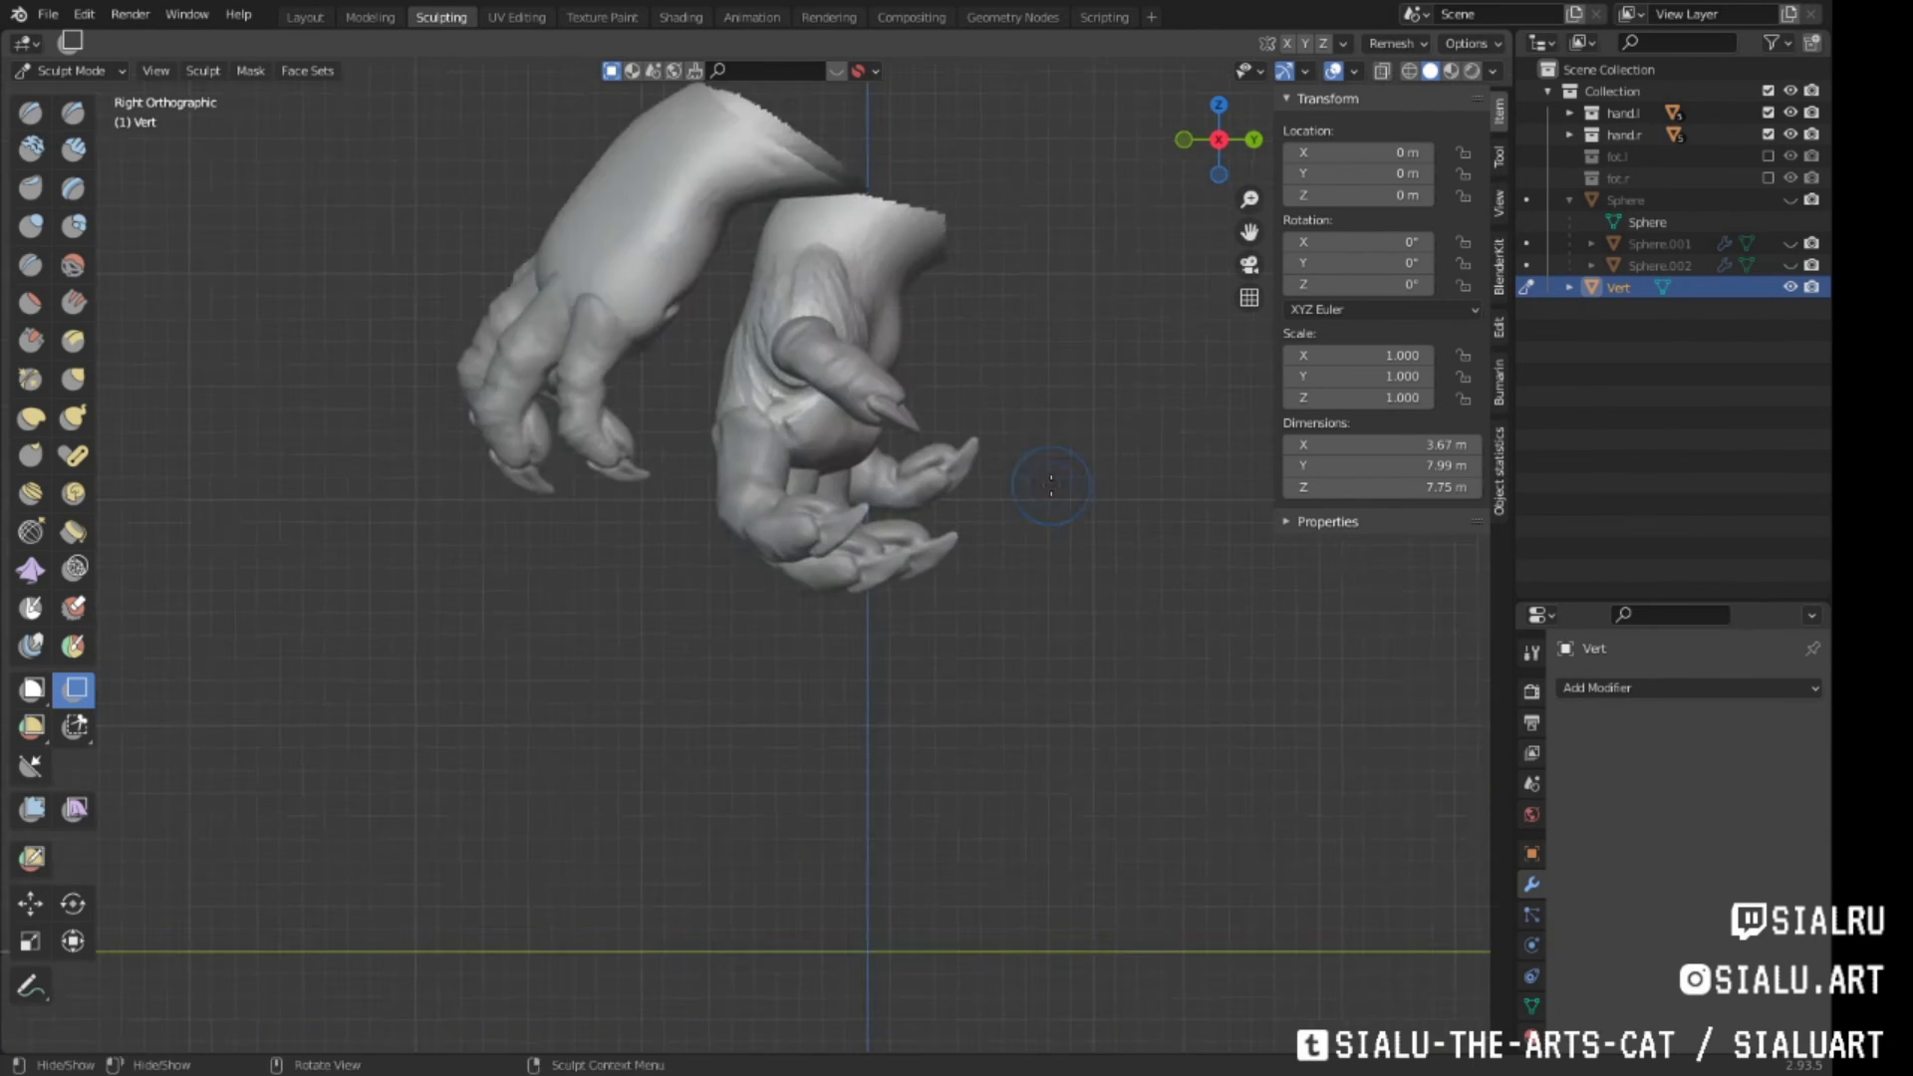
pyautogui.moveTo(1130, 544)
pyautogui.mouseDown(button='middle')
pyautogui.moveTo(731, 496)
pyautogui.moveTo(609, 453)
pyautogui.moveTo(683, 448)
pyautogui.moveTo(650, 479)
pyautogui.moveTo(643, 538)
pyautogui.moveTo(669, 486)
pyautogui.moveTo(656, 465)
pyautogui.moveTo(705, 534)
pyautogui.moveTo(897, 501)
pyautogui.moveTo(823, 435)
pyautogui.mouseUp(button='middle')
# Build raised pads on both palms with the Clay Strips brush
pyautogui.press('c')
pyautogui.scroll(-3, 656, 465)
pyautogui.moveTo(892, 354); pyautogui.dragTo(827, 411, button='middle')
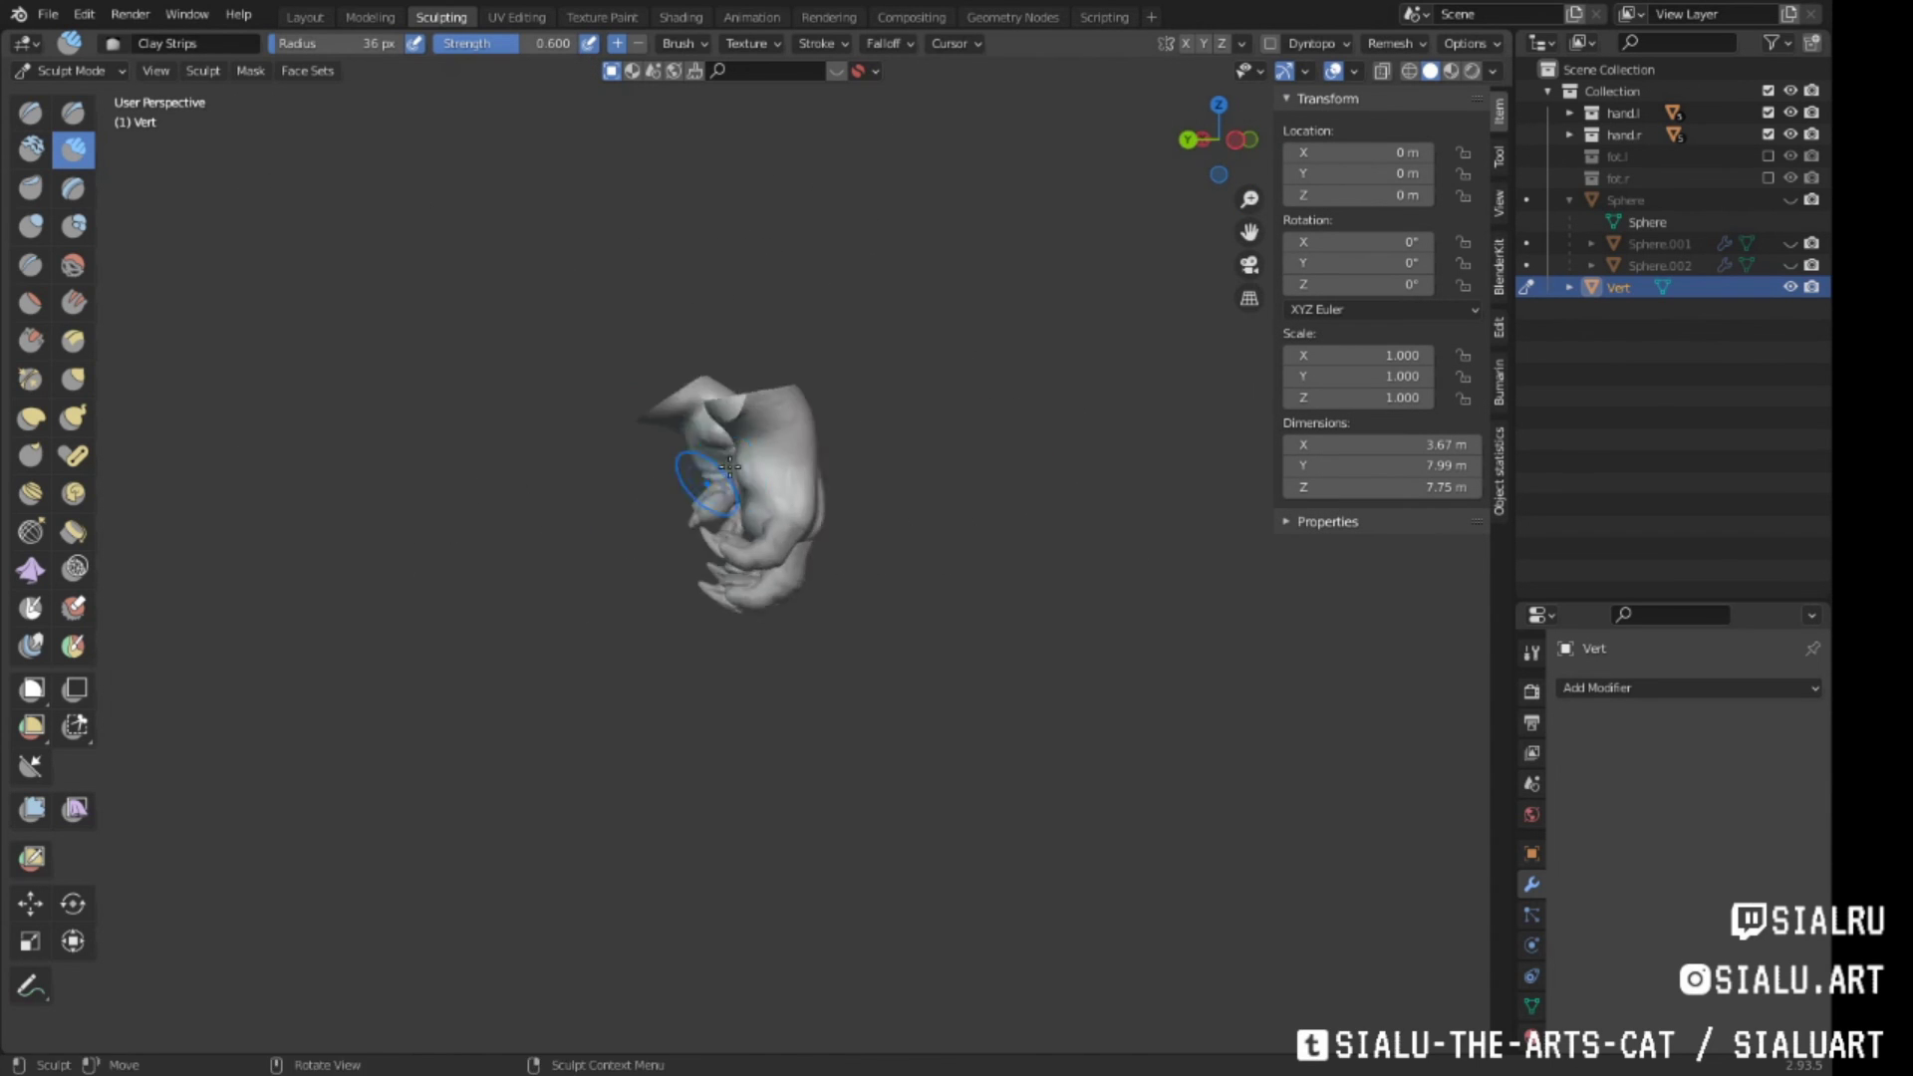
pyautogui.moveTo(660, 430)
pyautogui.mouseDown(button='middle')
pyautogui.moveTo(789, 541)
pyautogui.moveTo(576, 495)
pyautogui.moveTo(632, 422)
pyautogui.moveTo(791, 543)
pyautogui.moveTo(708, 376)
pyautogui.moveTo(698, 399)
pyautogui.moveTo(684, 372)
pyautogui.moveTo(608, 551)
pyautogui.moveTo(660, 625)
pyautogui.moveTo(884, 375)
pyautogui.moveTo(739, 379)
pyautogui.mouseUp(button='middle')
pyautogui.press('c')
pyautogui.press('c')
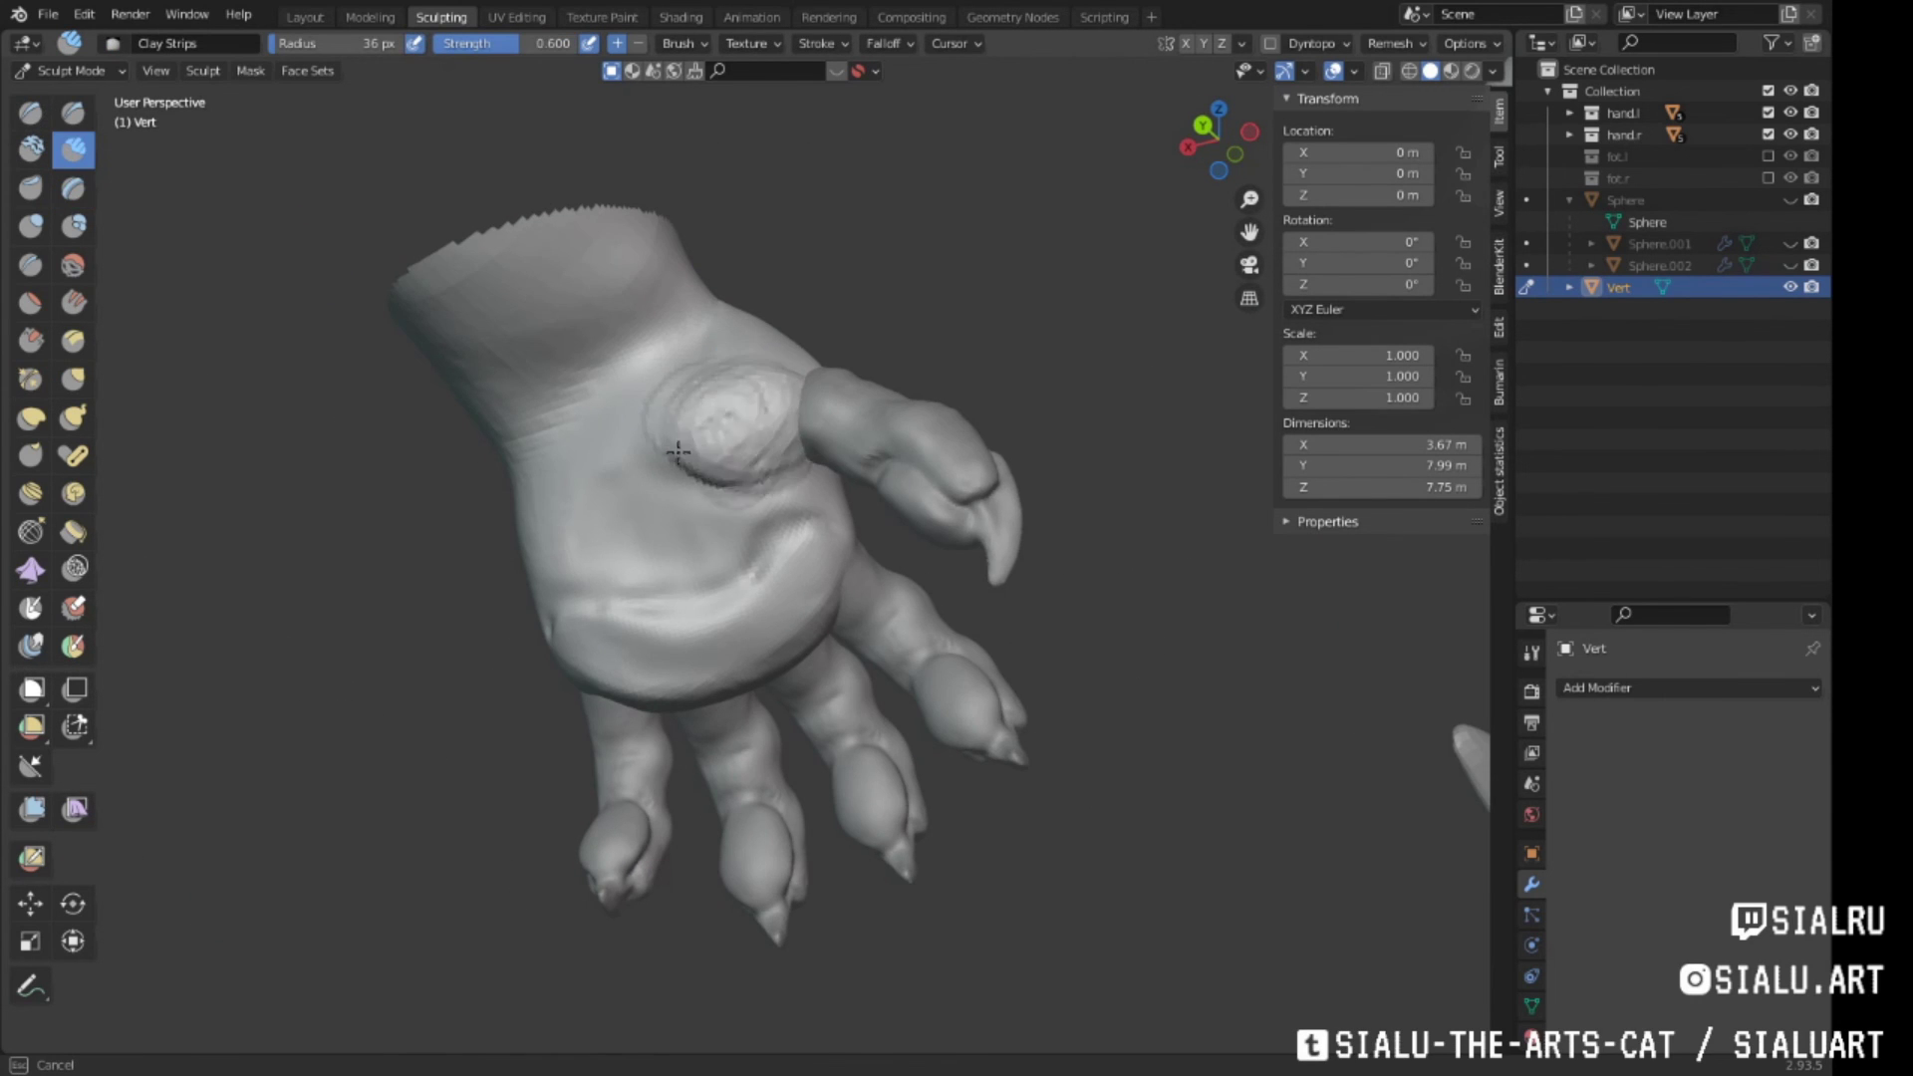
pyautogui.moveTo(677, 453)
pyautogui.mouseDown(button='middle')
pyautogui.moveTo(585, 581)
pyautogui.moveTo(594, 410)
pyautogui.moveTo(926, 506)
pyautogui.moveTo(978, 581)
pyautogui.moveTo(799, 431)
pyautogui.moveTo(389, 431)
pyautogui.moveTo(908, 489)
pyautogui.mouseUp(button='middle')
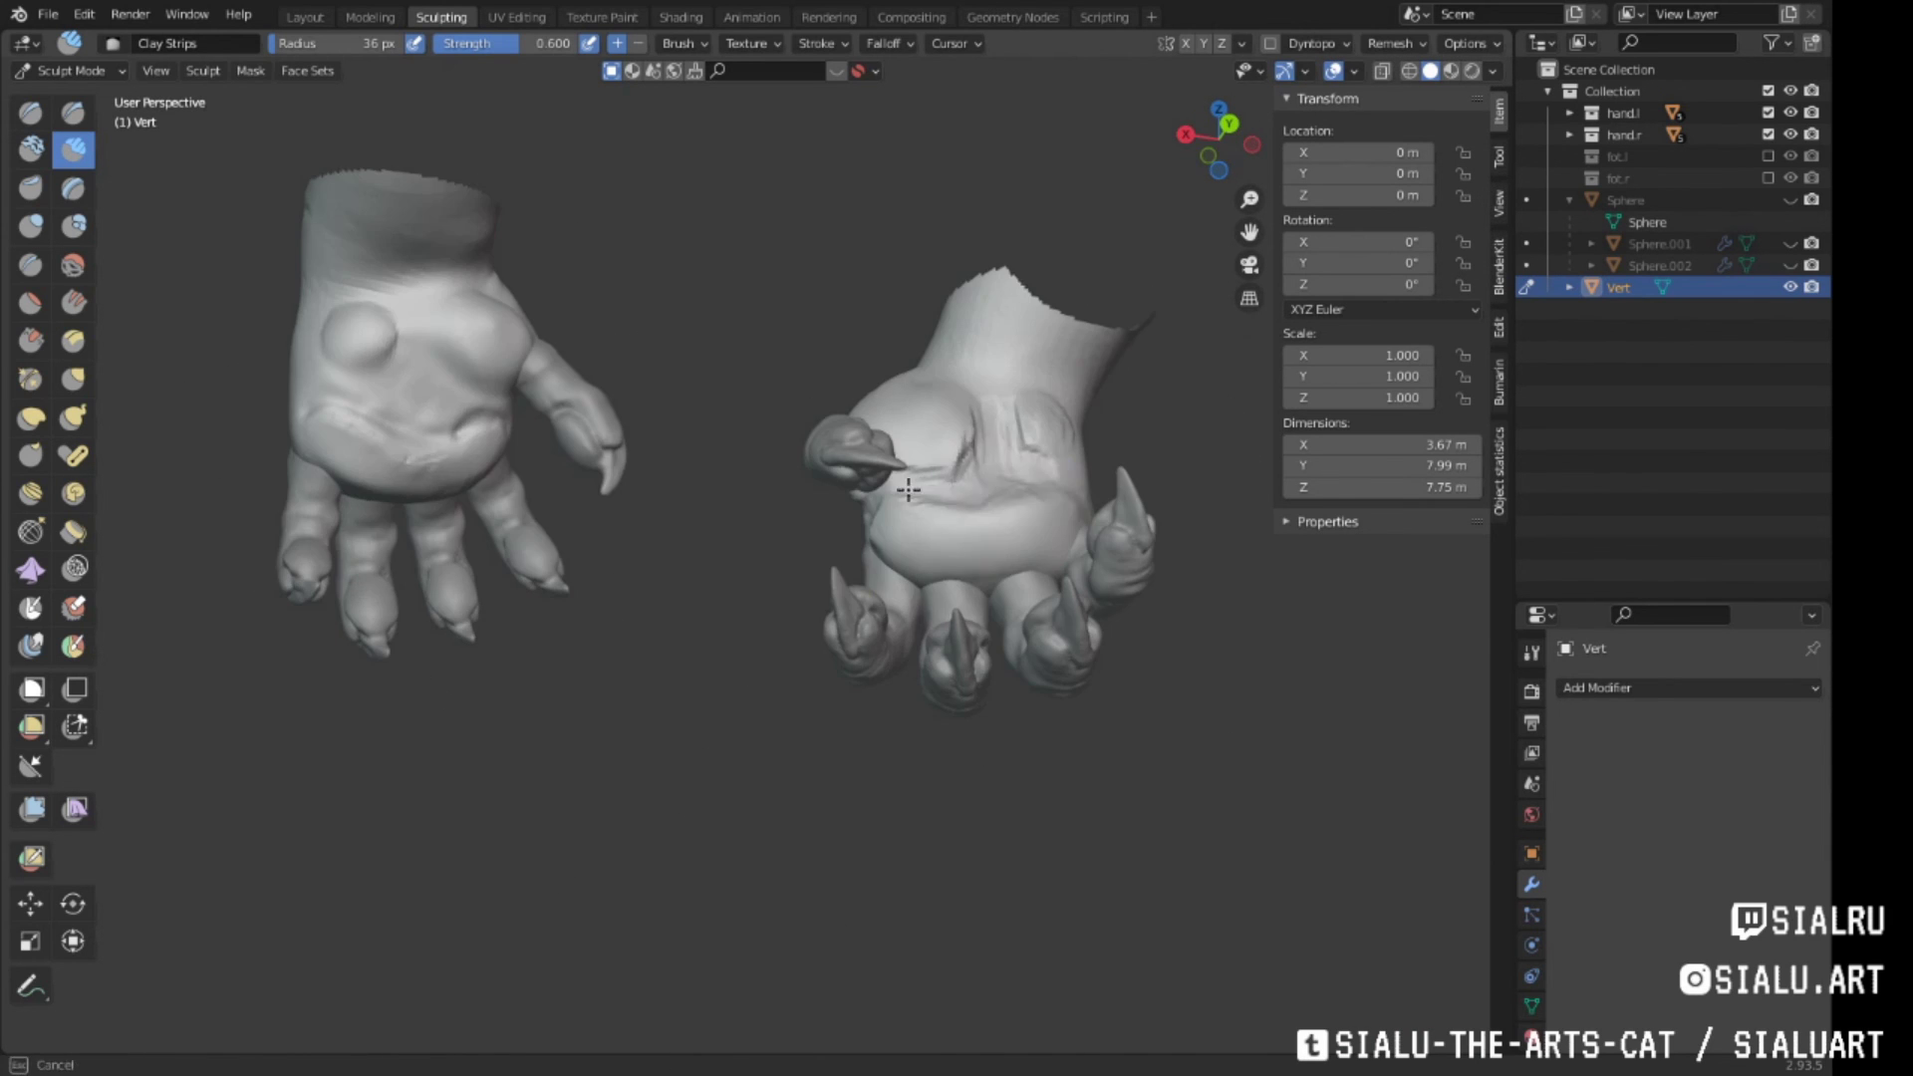
pyautogui.scroll(-3, 1004, 508)
pyautogui.moveTo(760, 650)
pyautogui.mouseDown(button='middle')
pyautogui.moveTo(429, 568)
pyautogui.moveTo(698, 597)
pyautogui.mouseUp(button='middle')
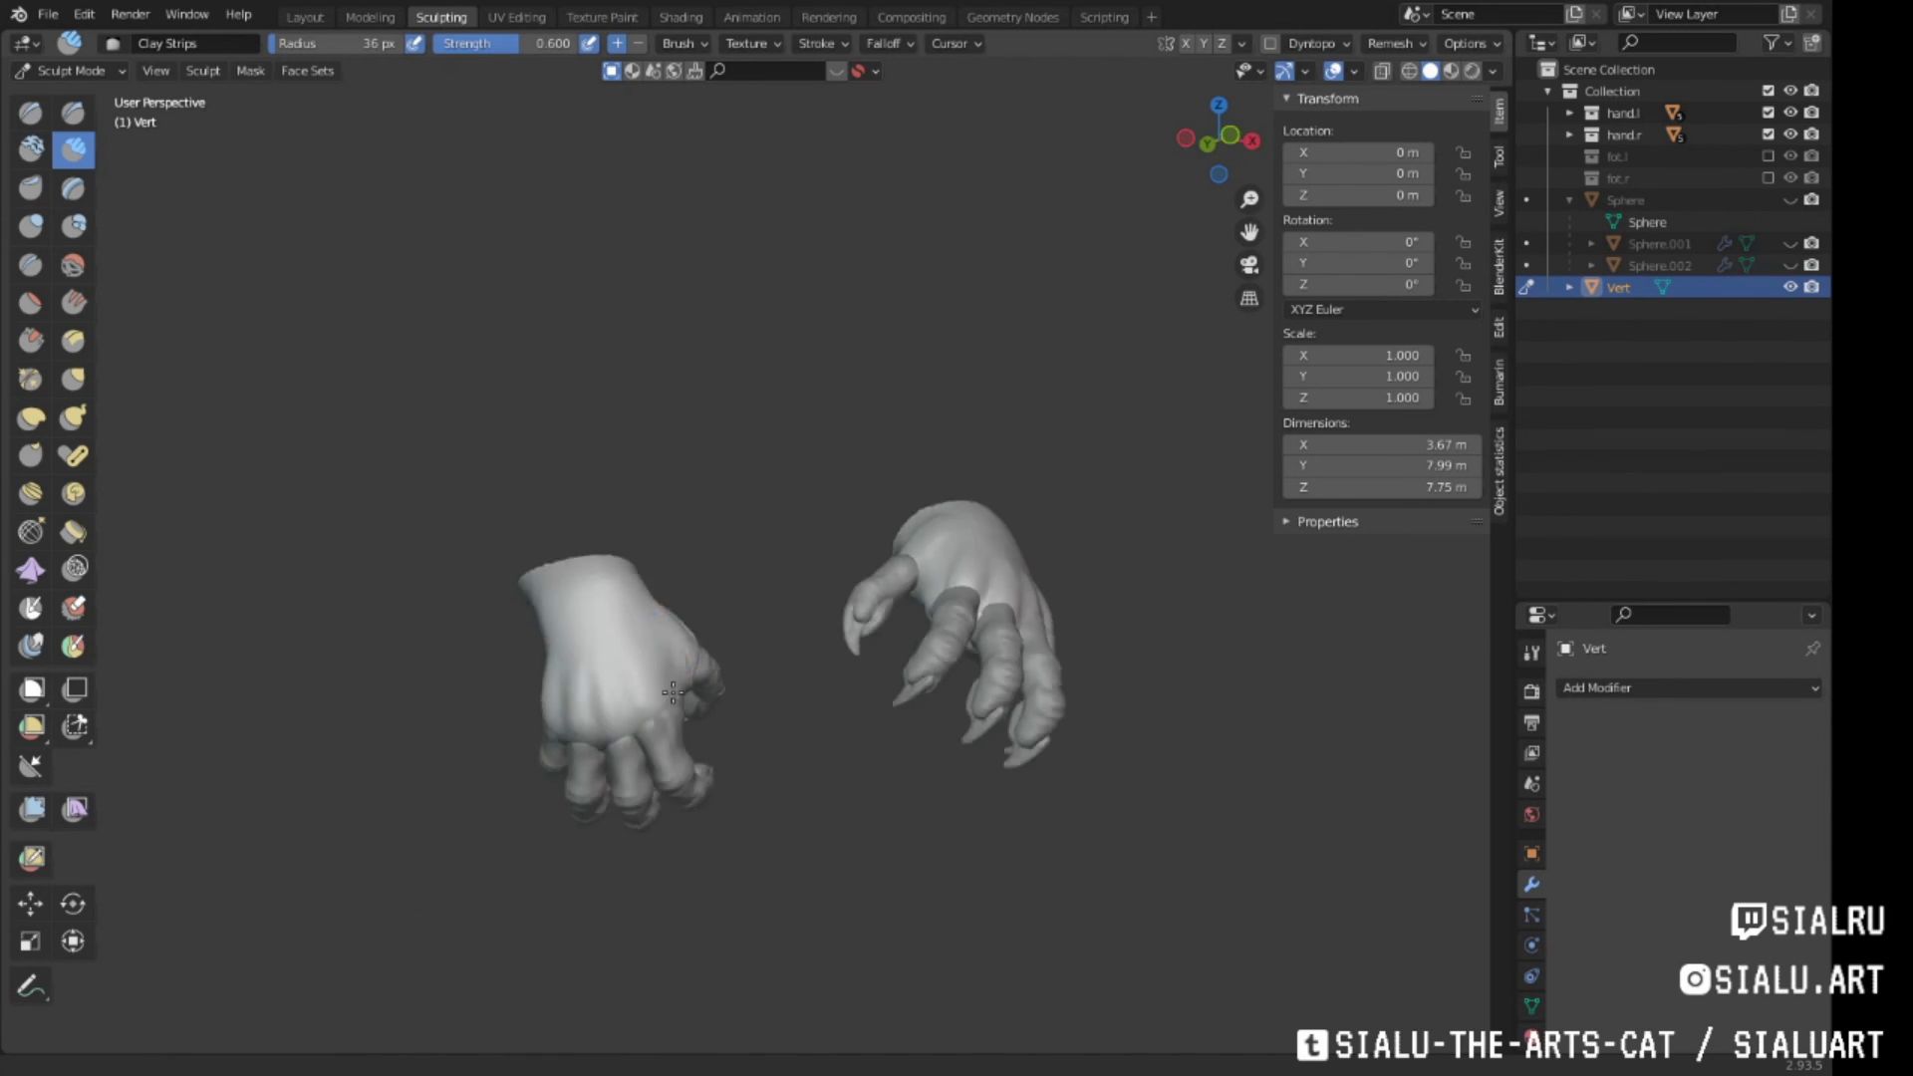
# Refine the hands with Grab, unhide the whole creature and save as jansculpt23.blend
pyautogui.press('g')
pyautogui.scroll(4, 968, 488)
pyautogui.scroll(-4, 1038, 589)
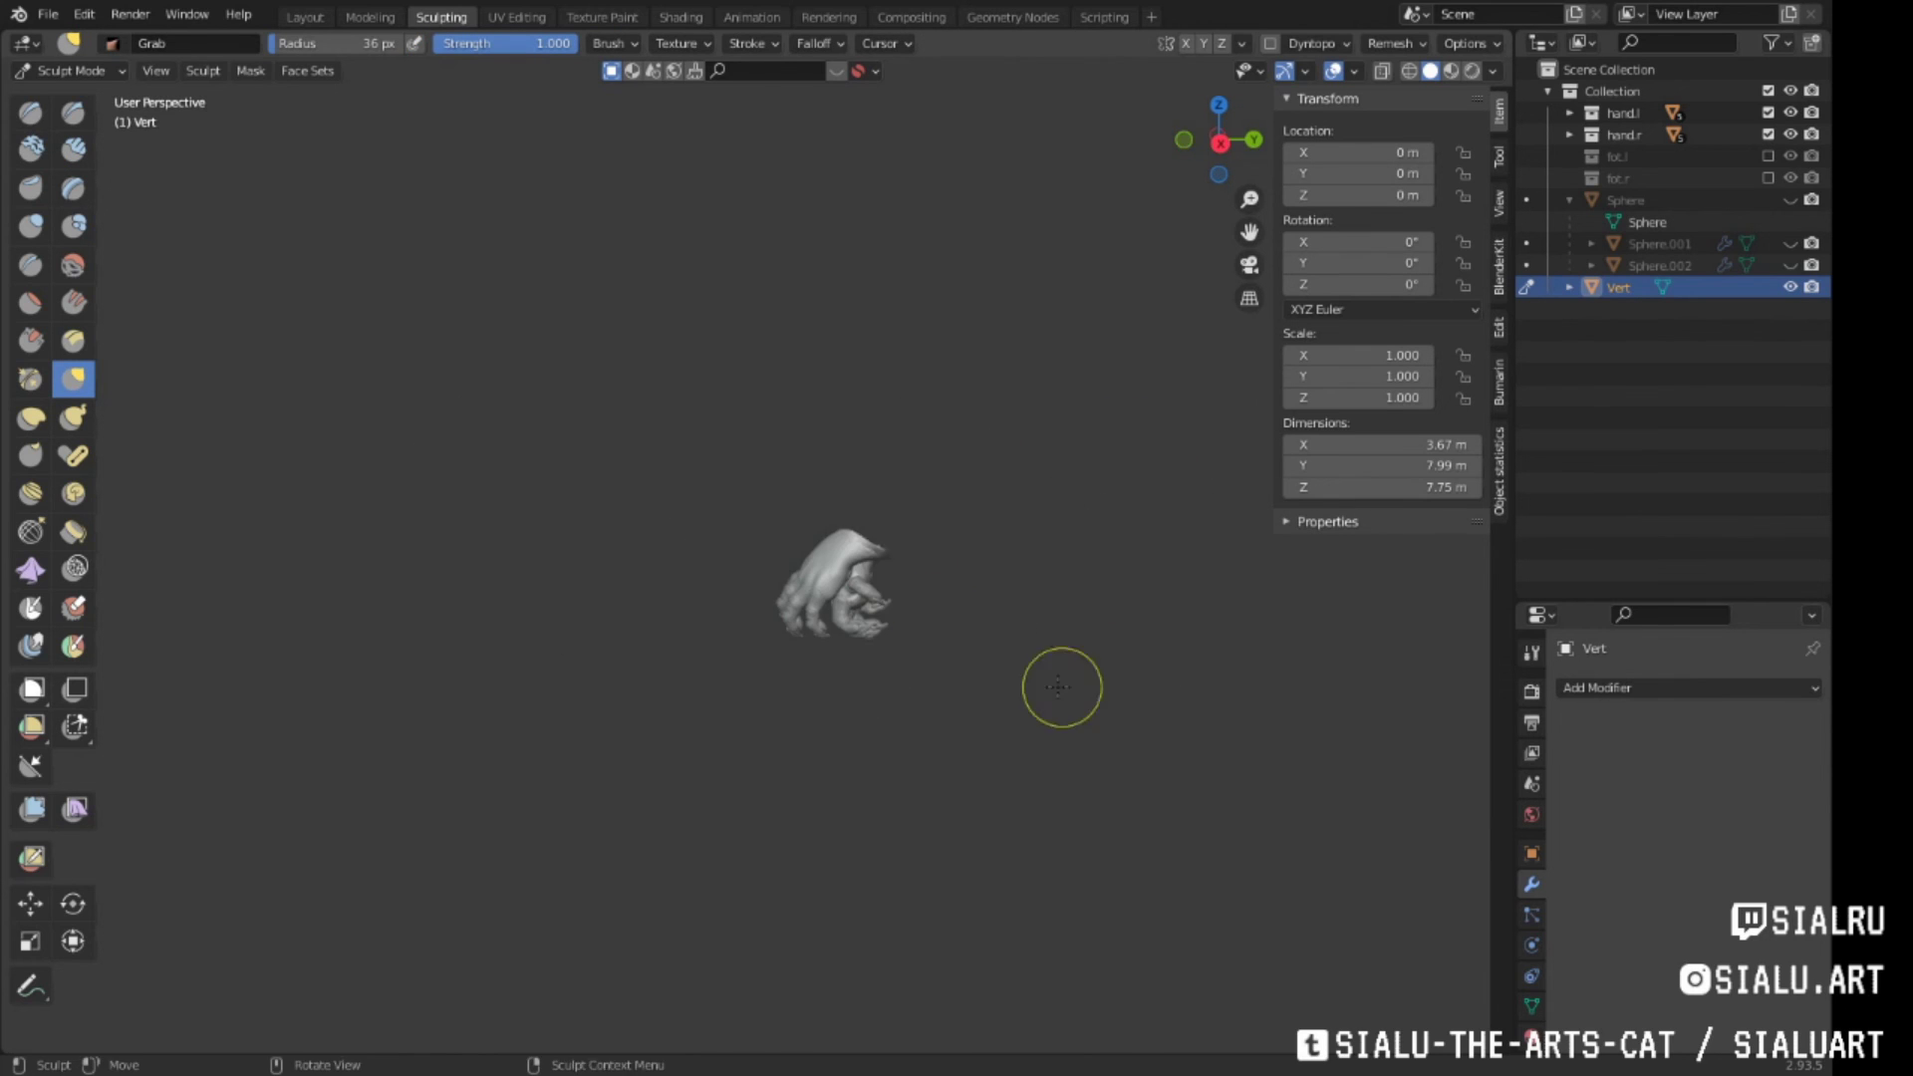
pyautogui.hotkey('alt', 'h')
pyautogui.moveTo(1061, 687)
pyautogui.mouseDown(button='middle')
pyautogui.moveTo(875, 601)
pyautogui.moveTo(923, 602)
pyautogui.mouseUp(button='middle')
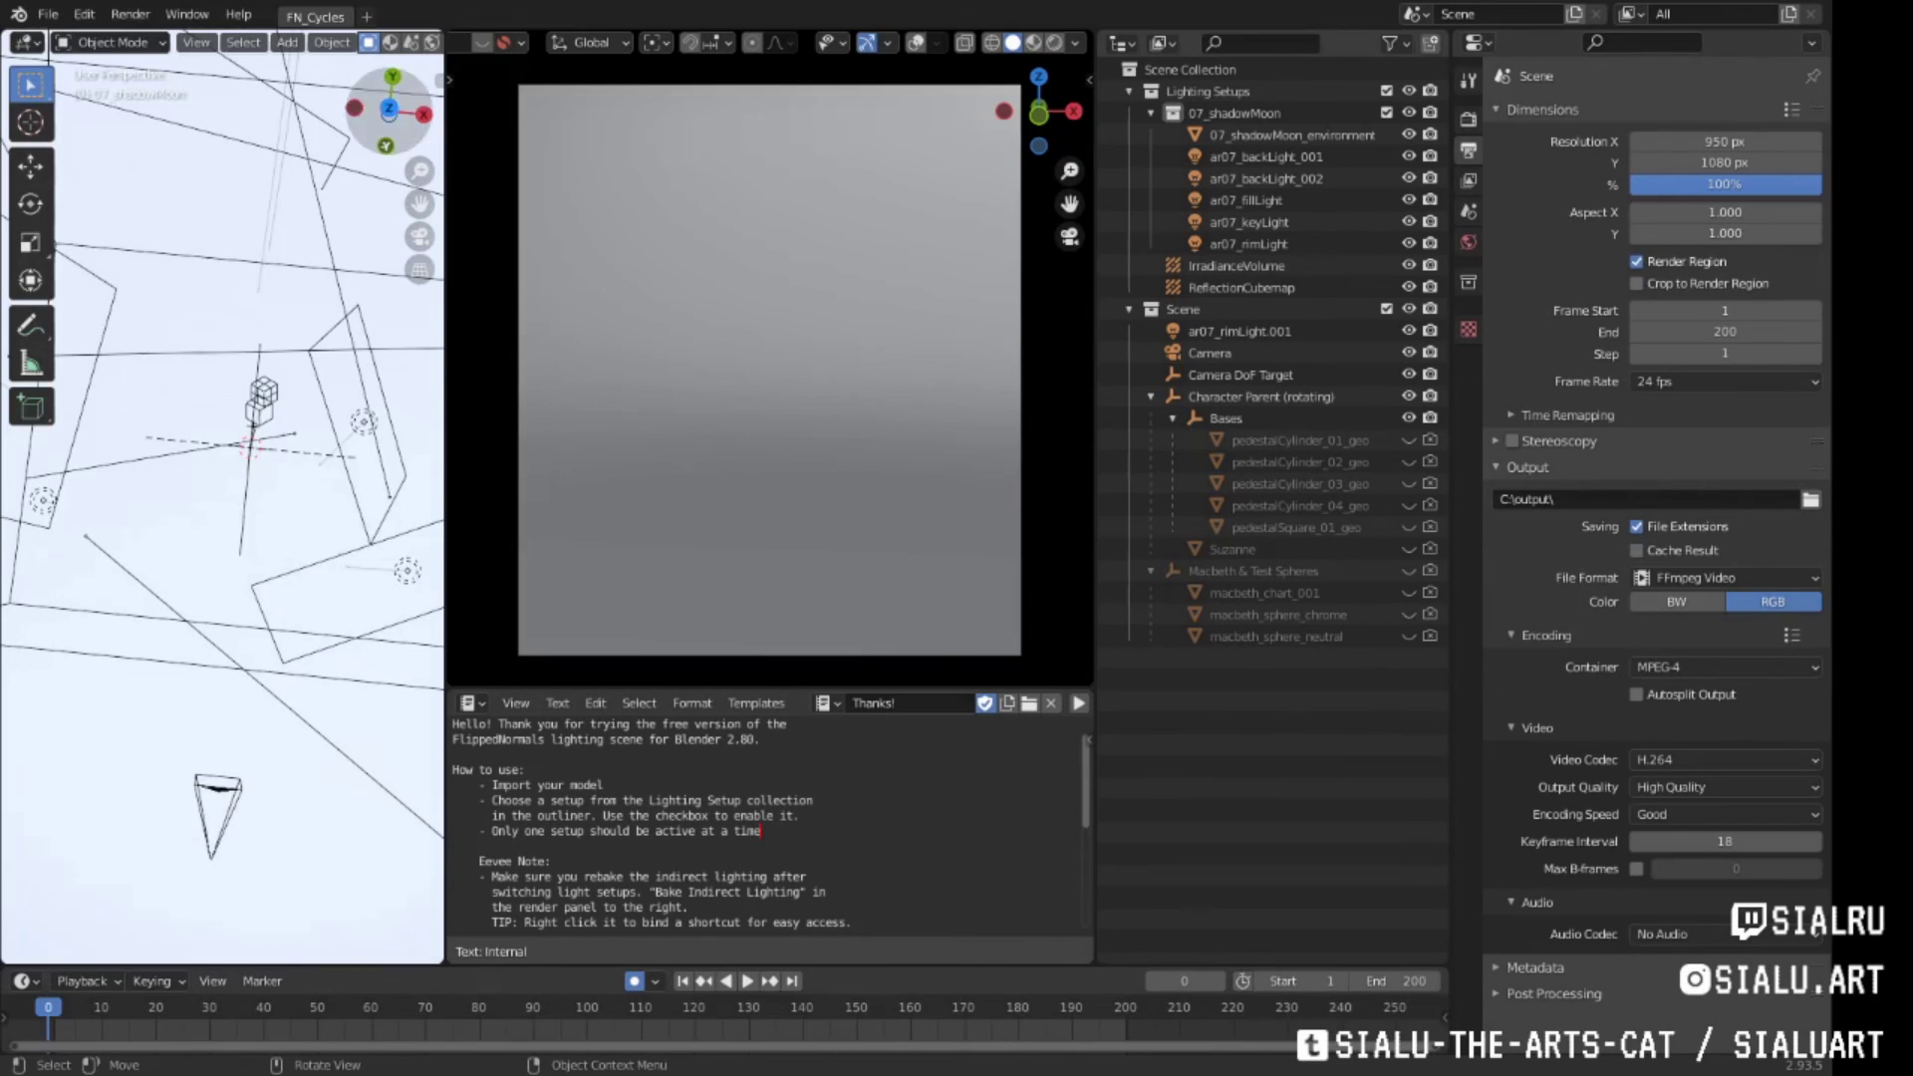
# Load the FN_Cycles lighting scene, scale the creature down and assign the R13_chr_grey material
pyautogui.click(48, 14)
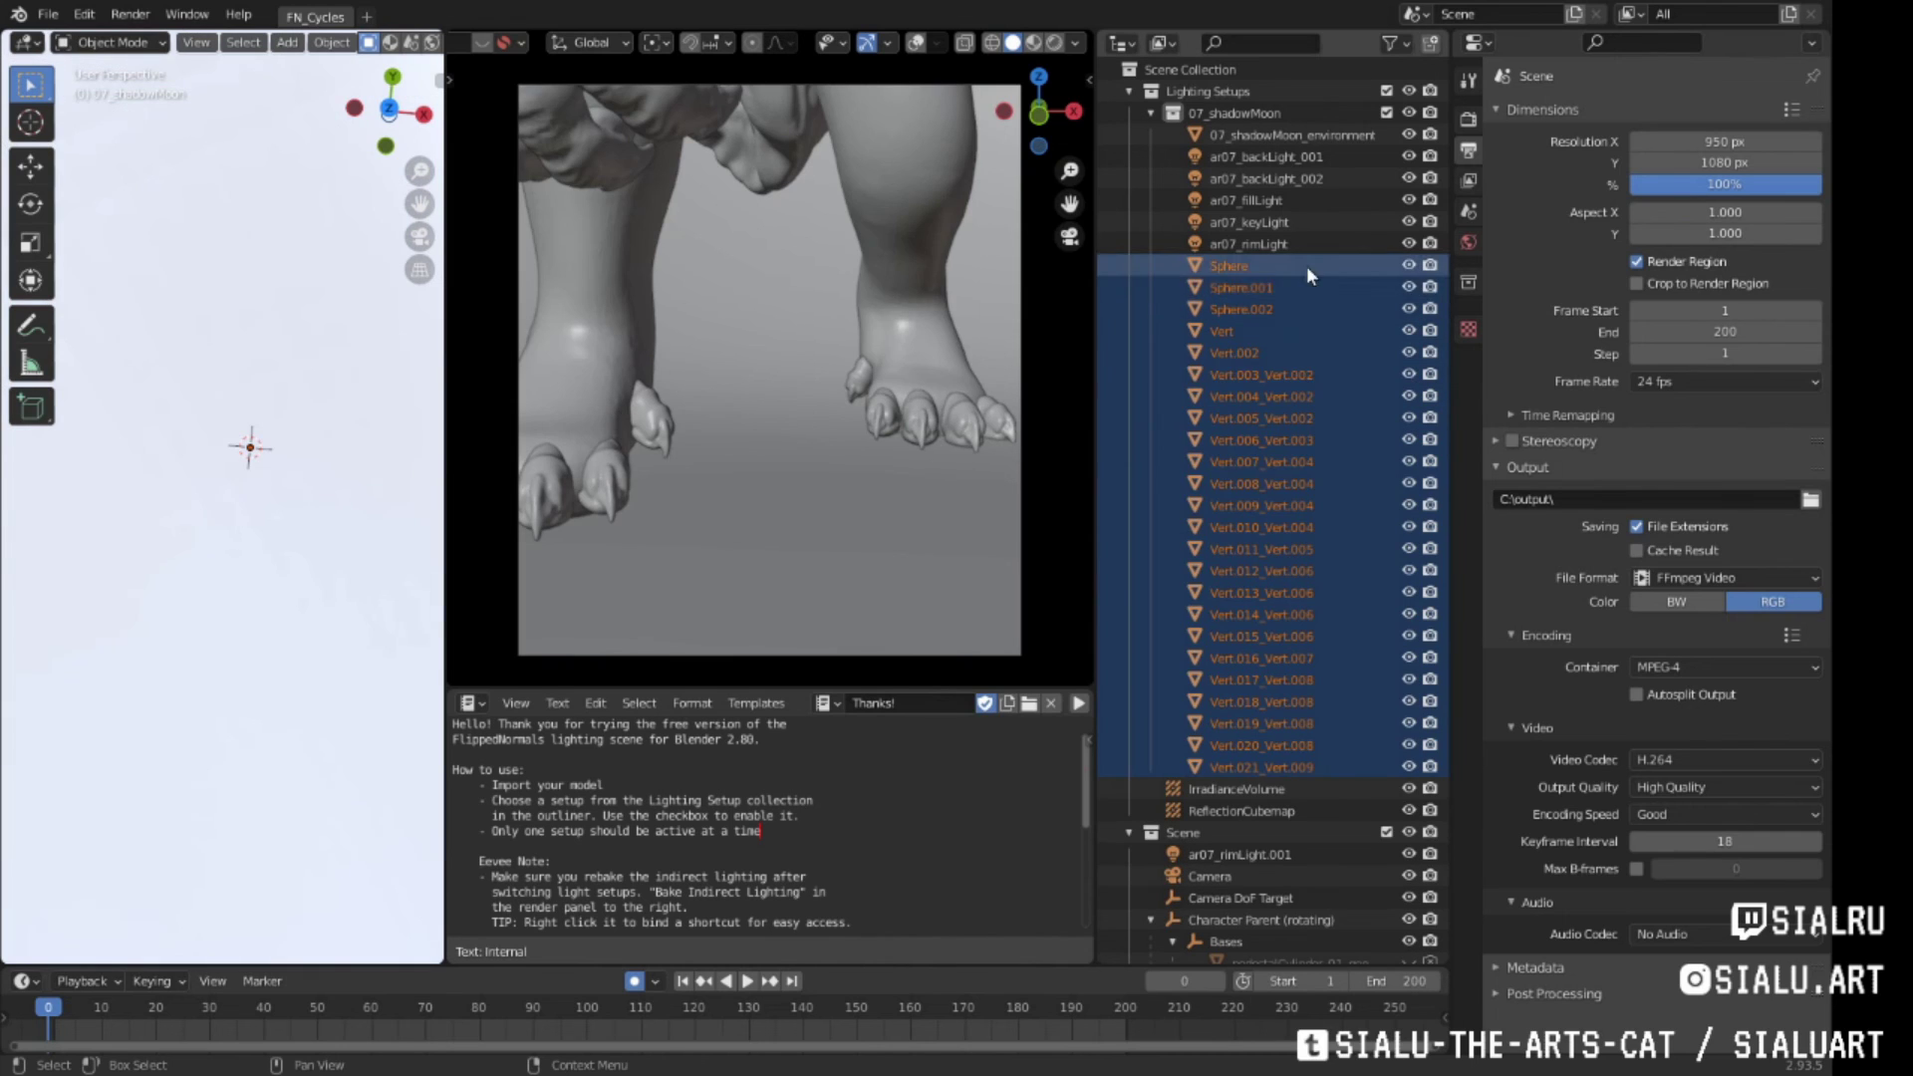
pyautogui.press('s')
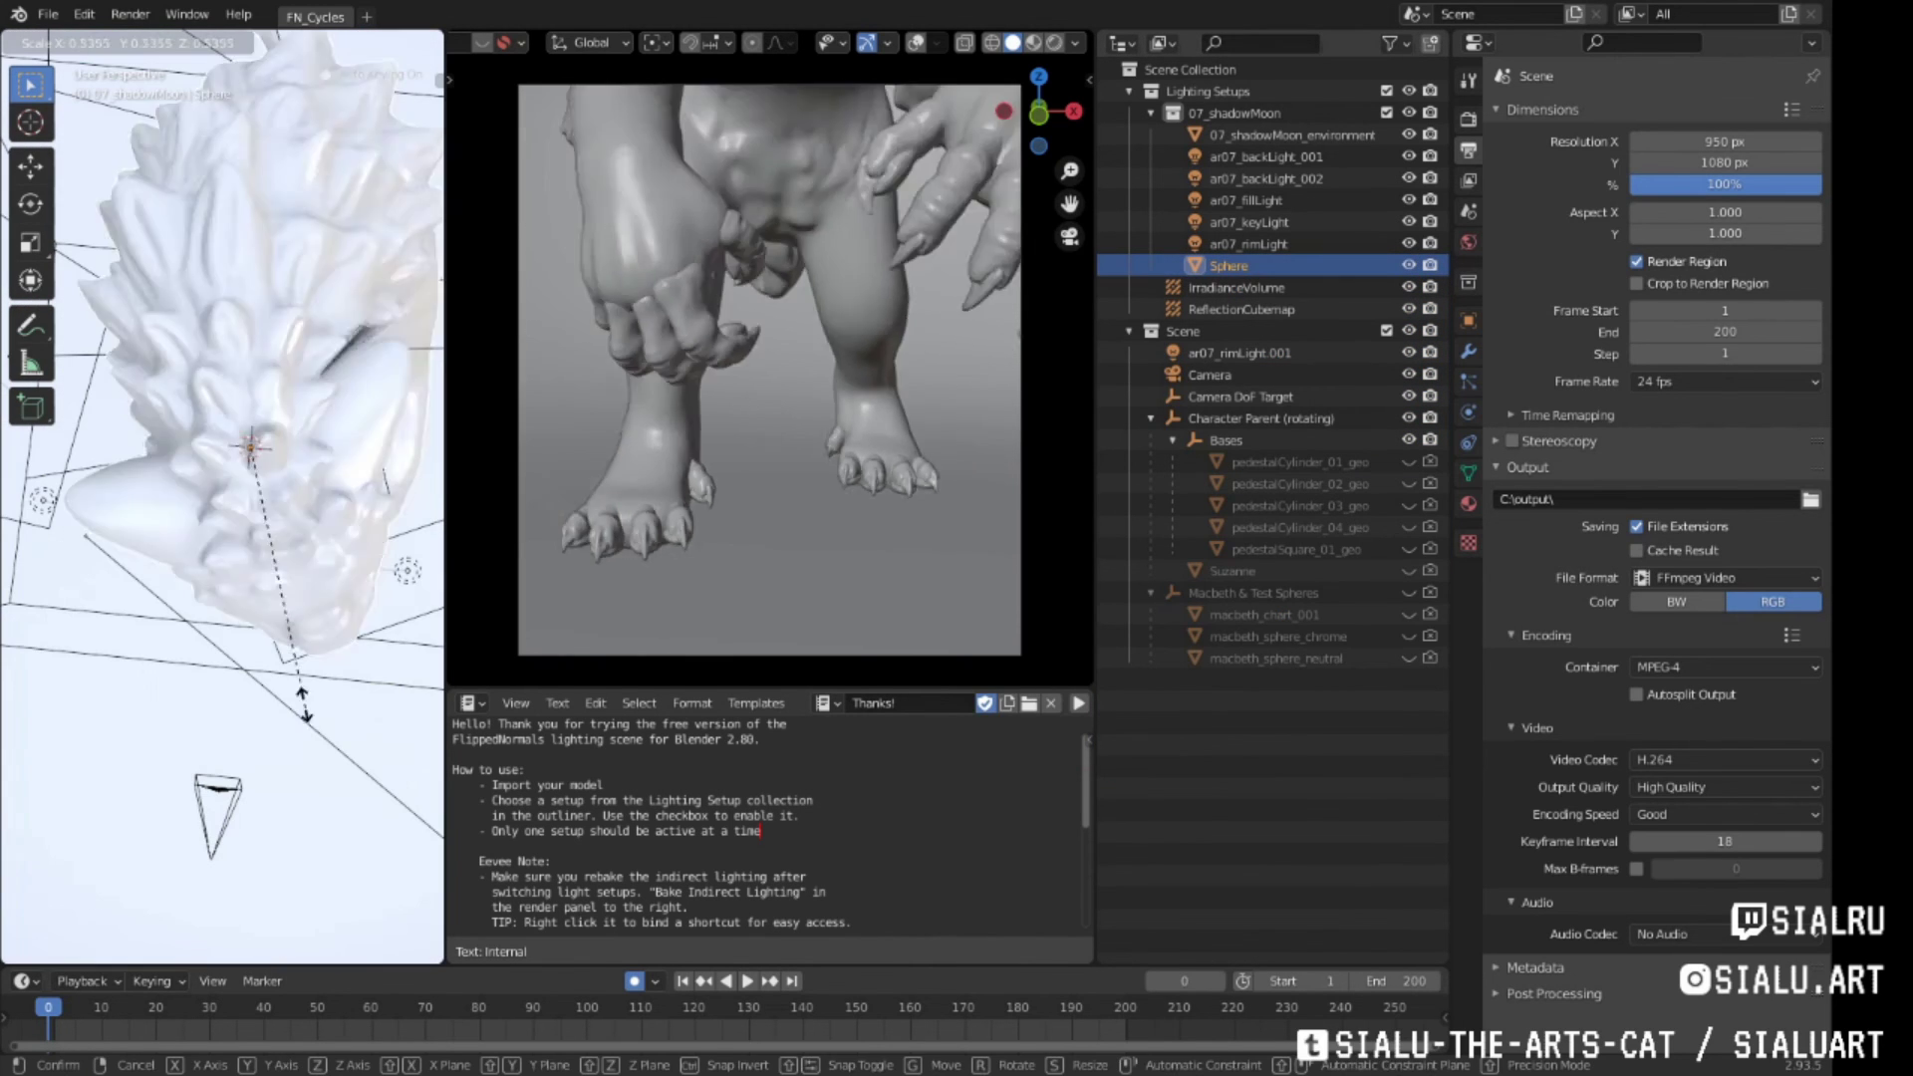
pyautogui.click(1468, 503)
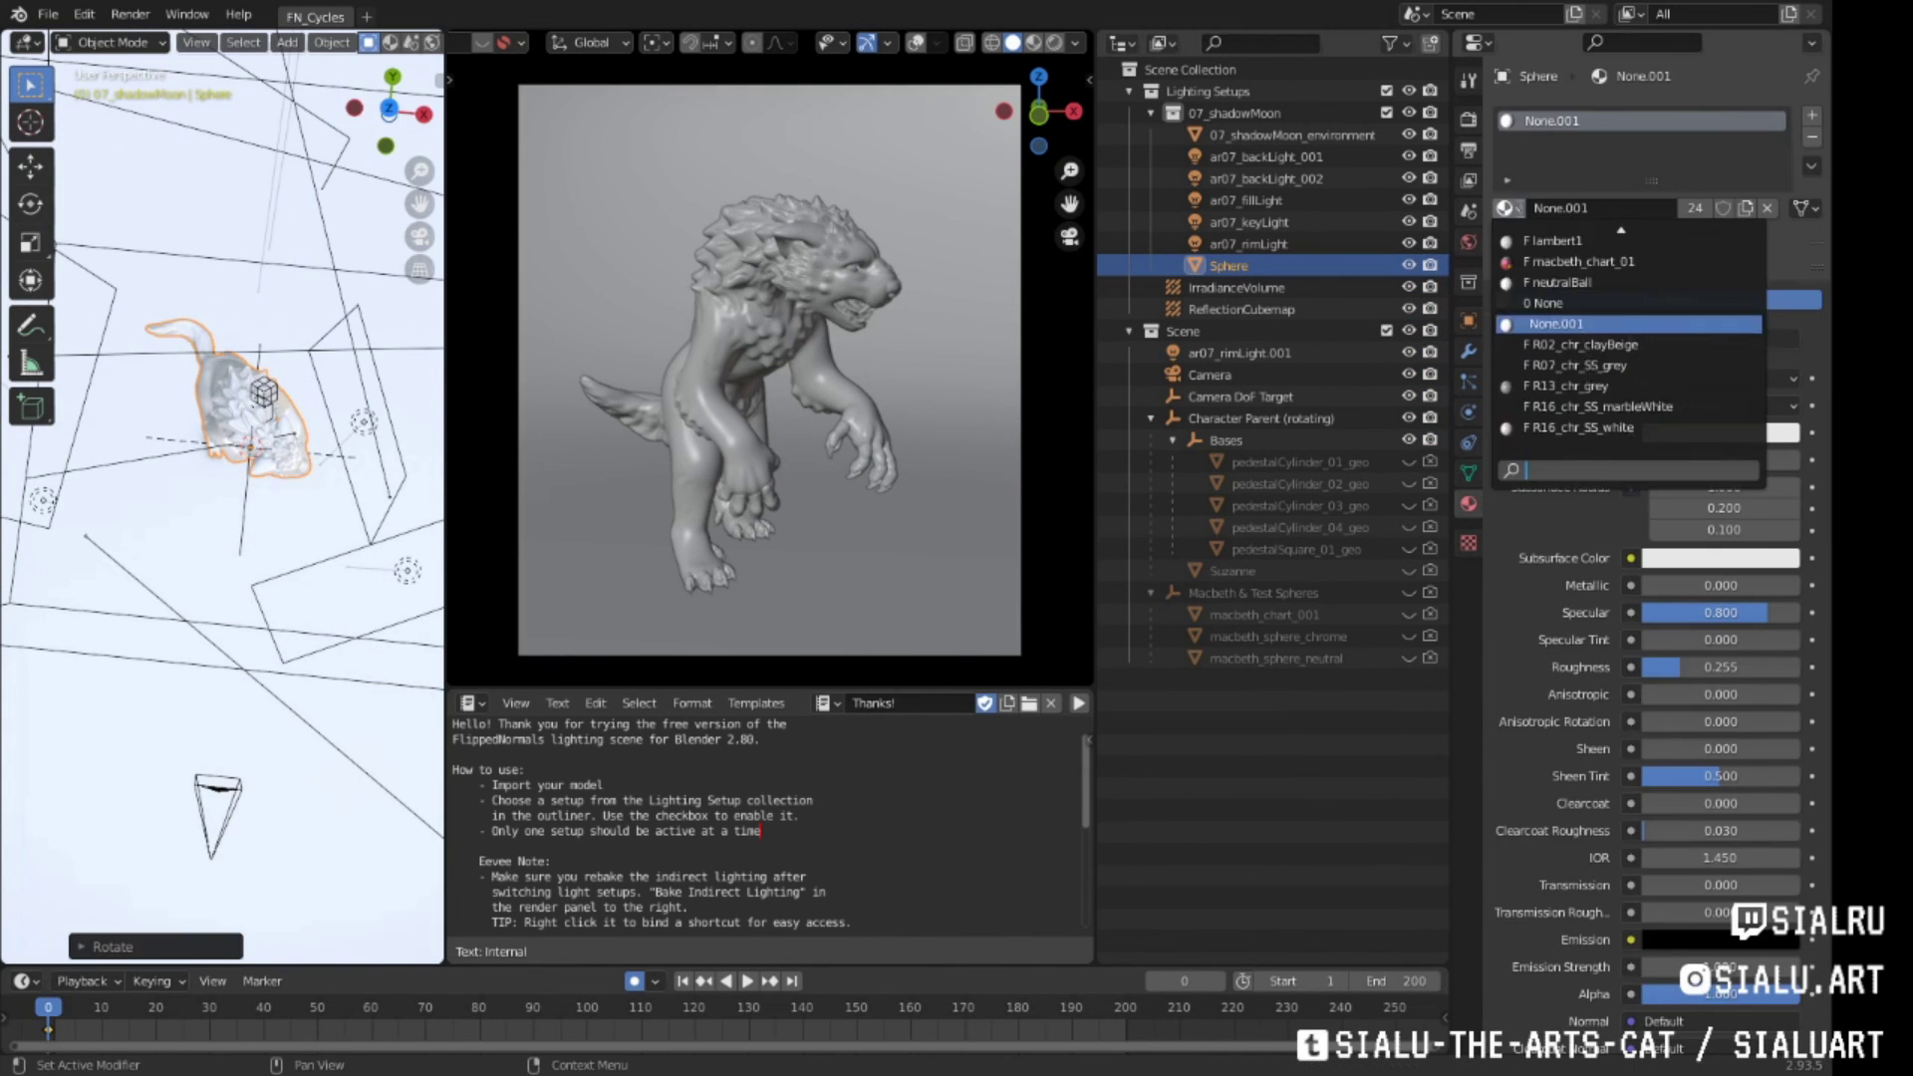
pyautogui.press('z')
# Parent the creature to the rotating Bases and play the animation to spin it
pyautogui.keyDown('ctrl'); pyautogui.click(1273, 451); pyautogui.keyUp('ctrl')
pyautogui.hotkey('ctrl', 'p')
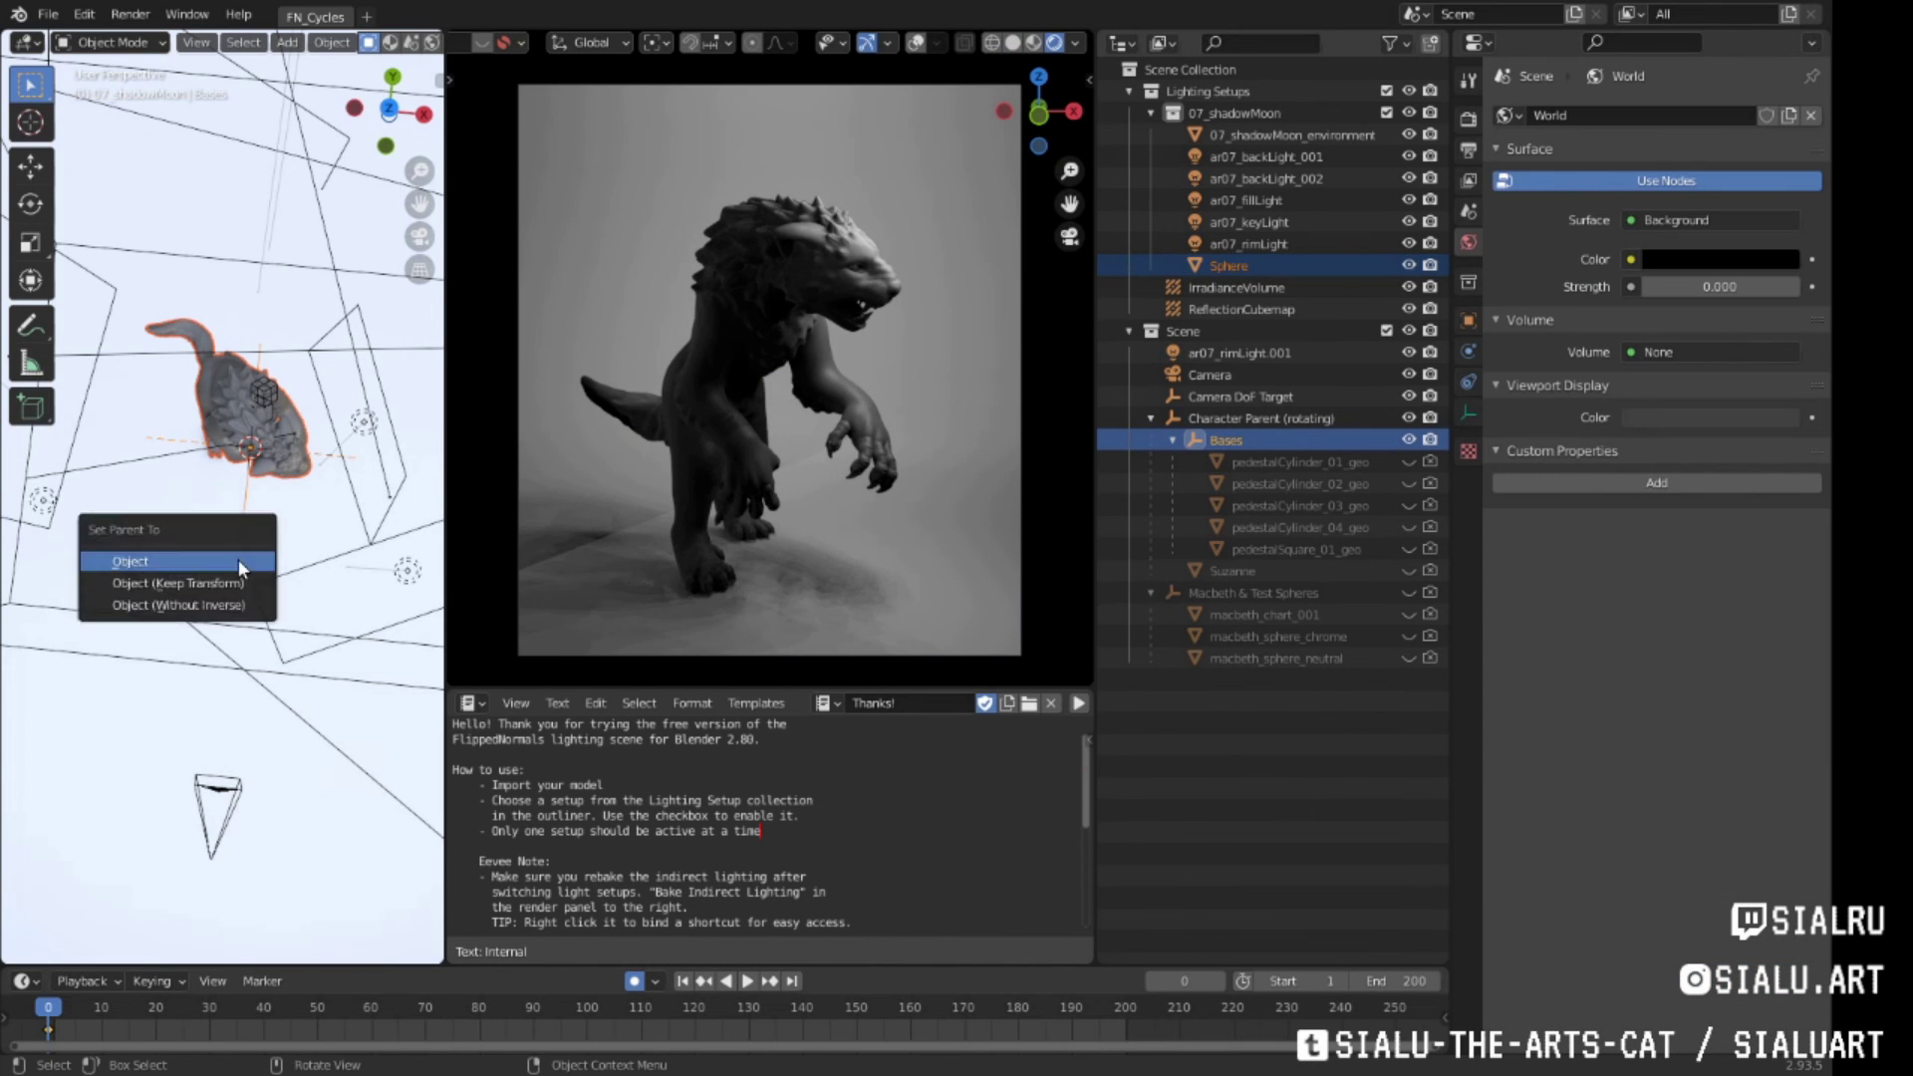
pyautogui.click(237, 559)
pyautogui.press('space')
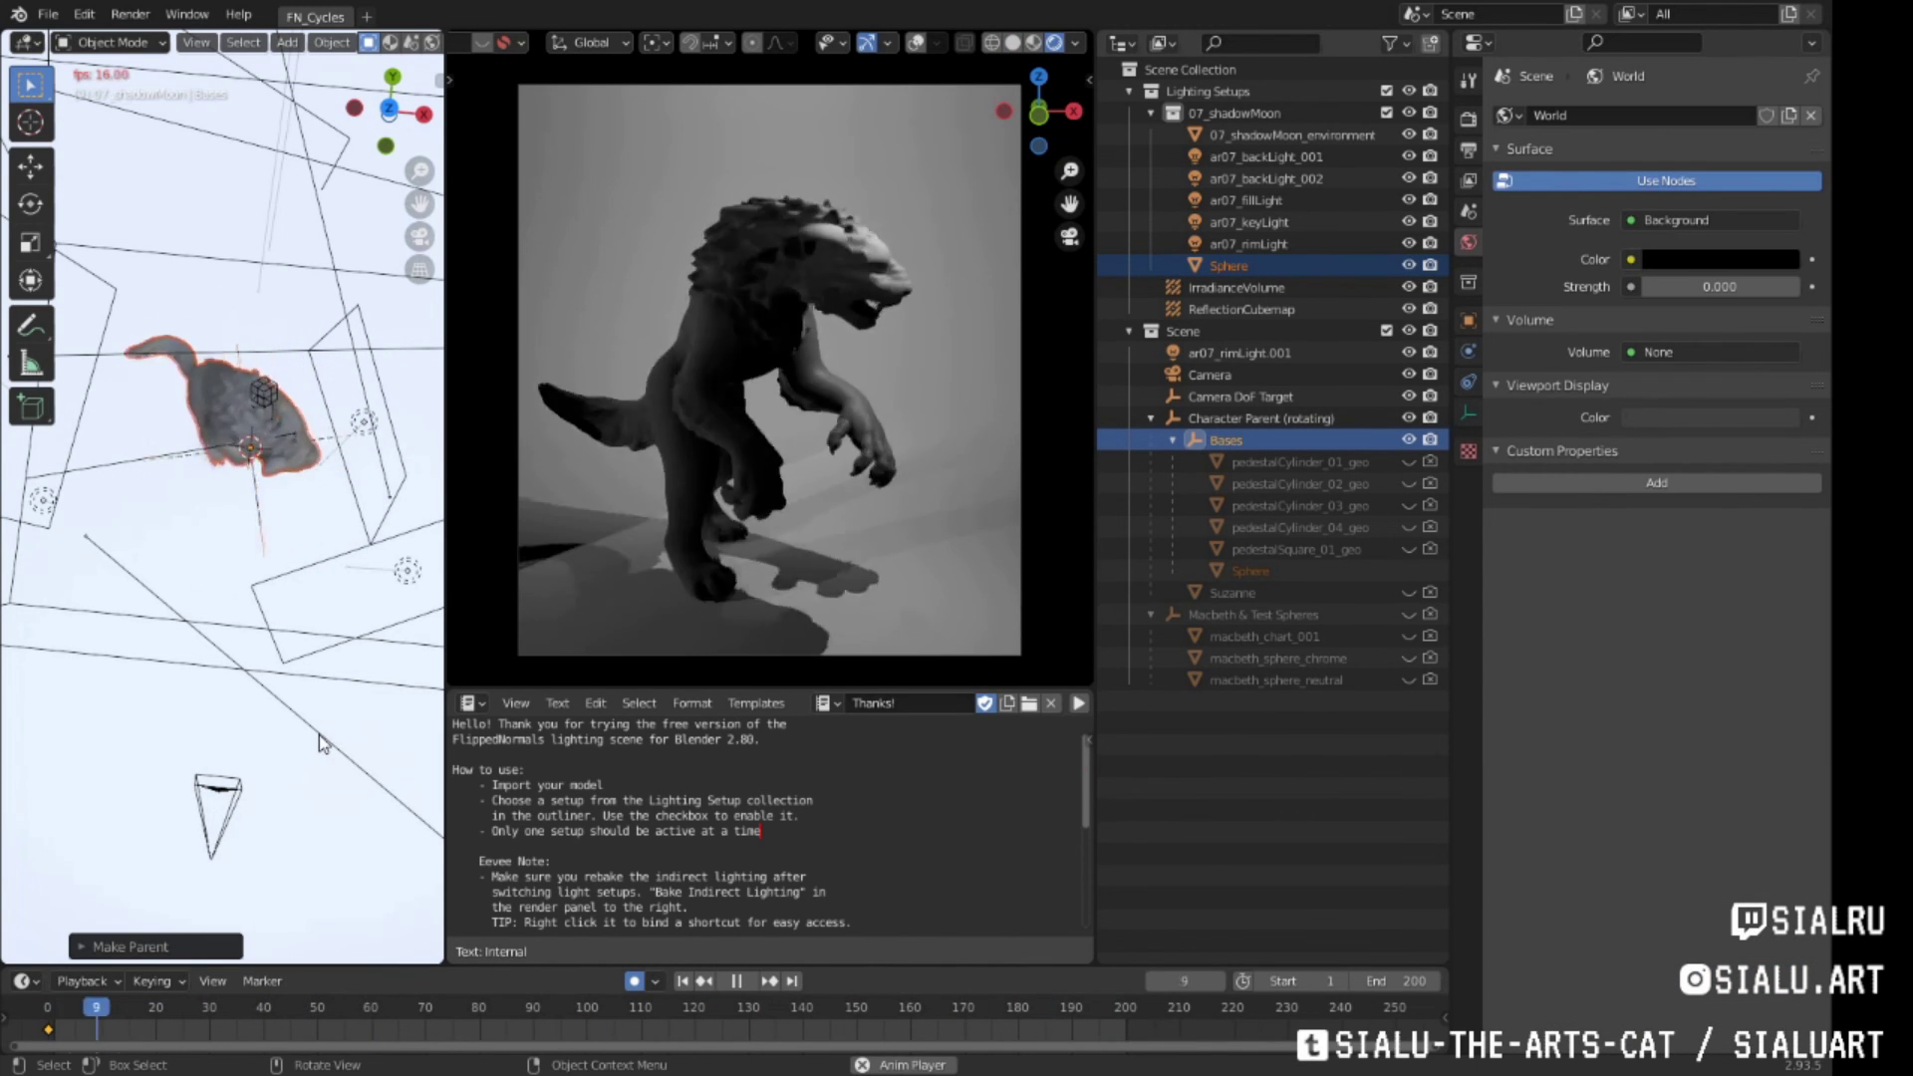